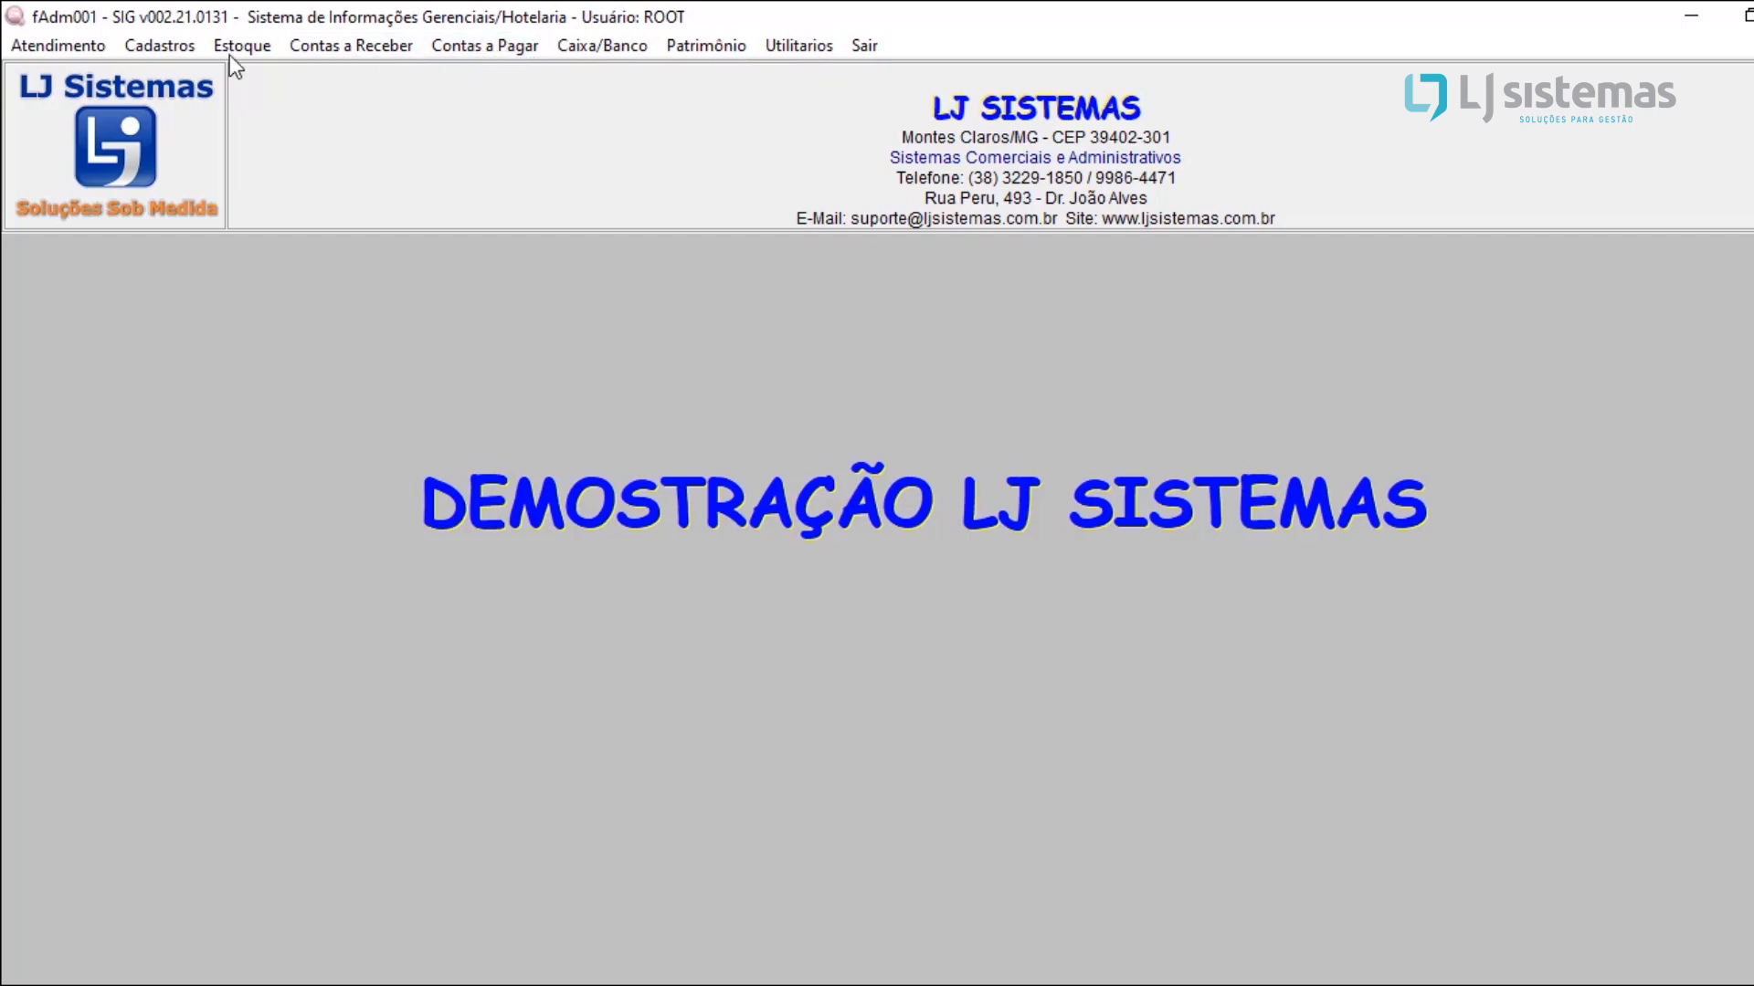
# Step: Open the city lookup and set its results to be ordered by Nome
pyautogui.click(183, 53)
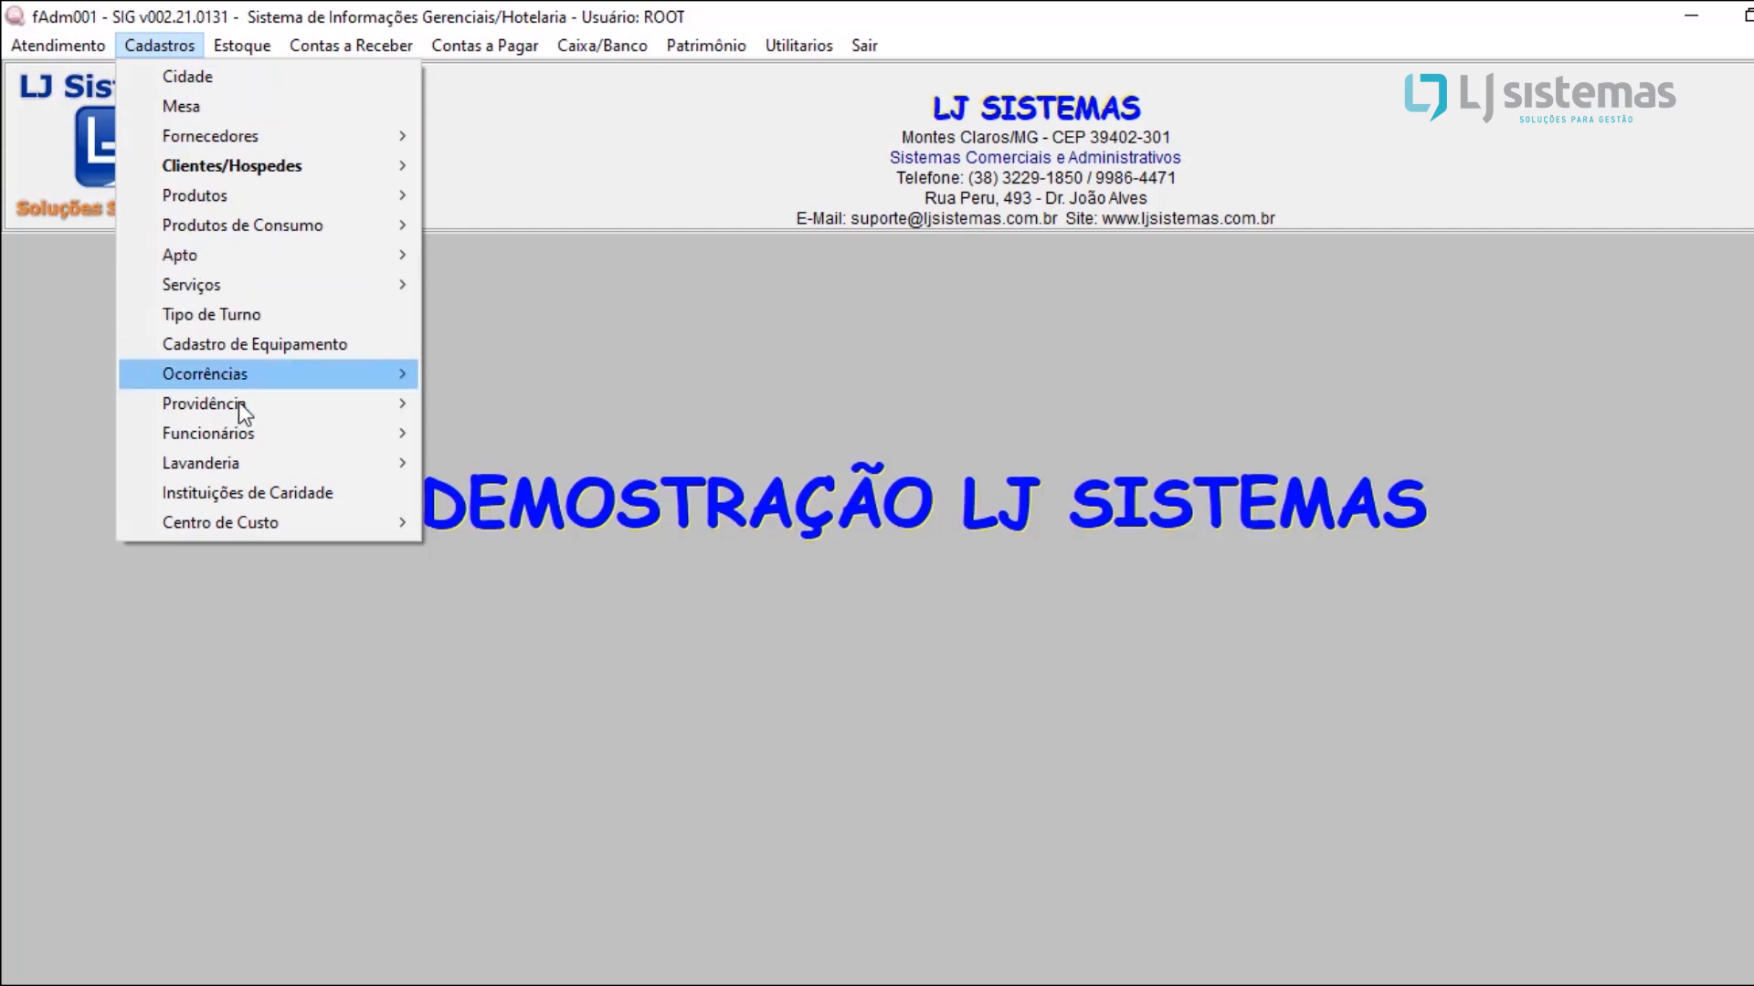
pyautogui.click(241, 81)
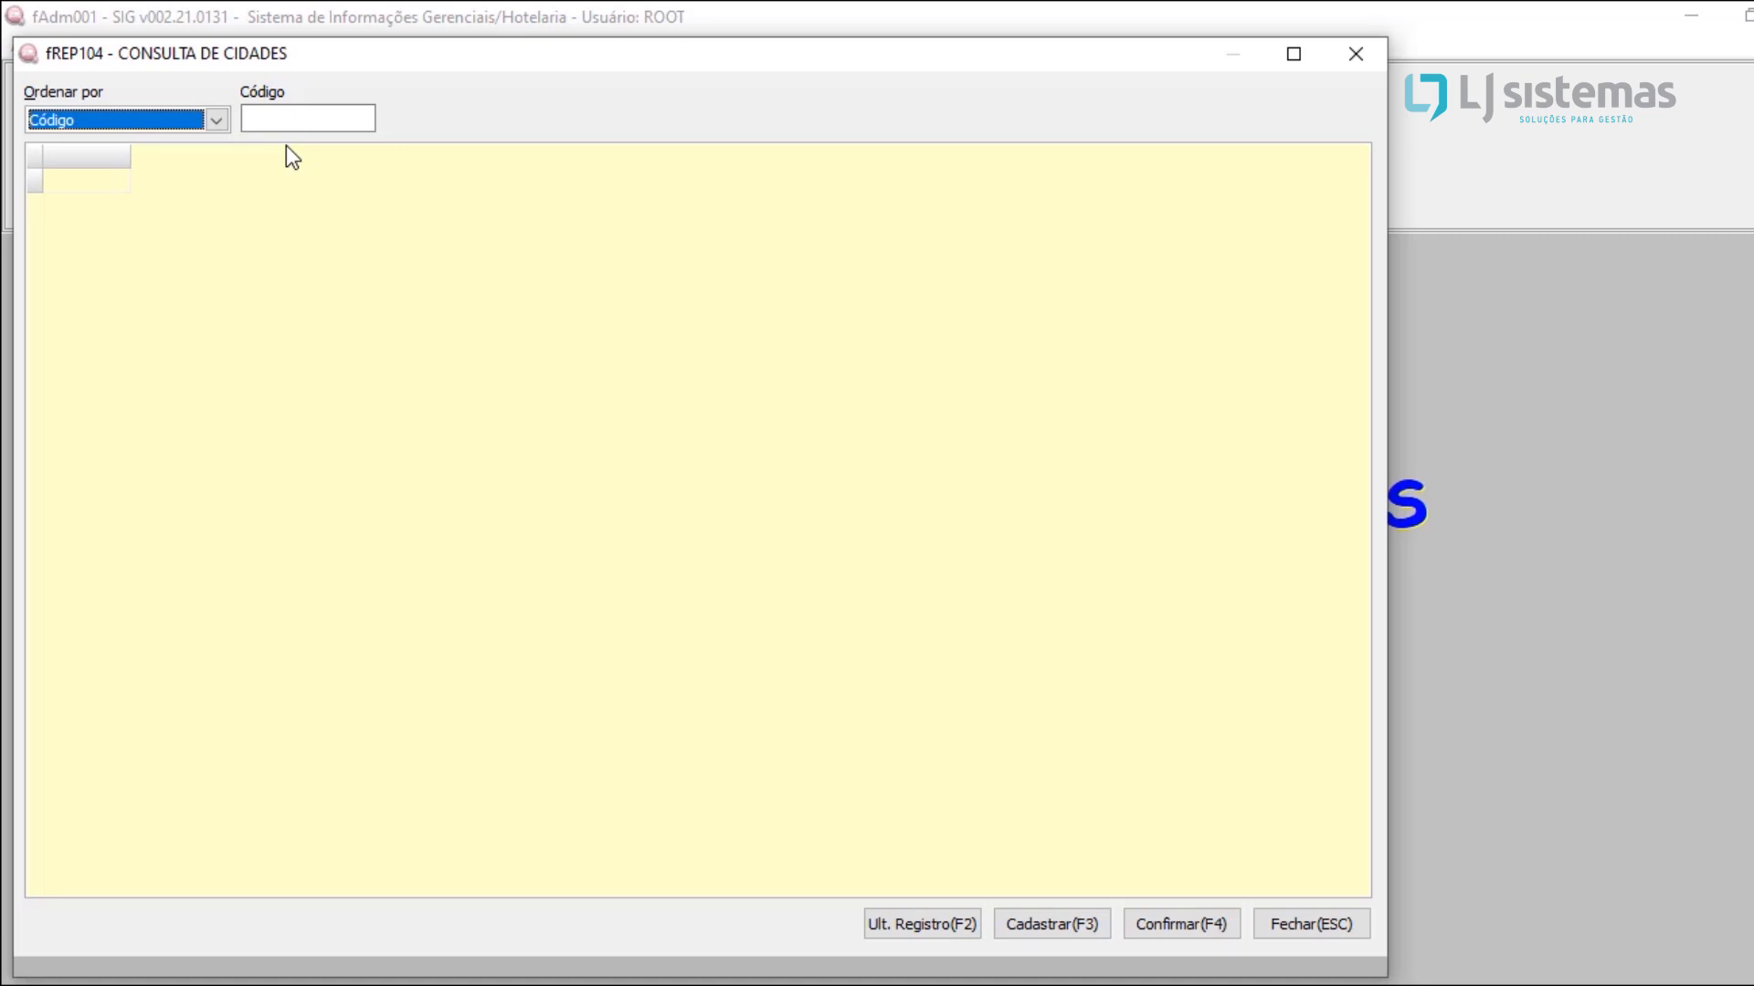
pyautogui.click(217, 119)
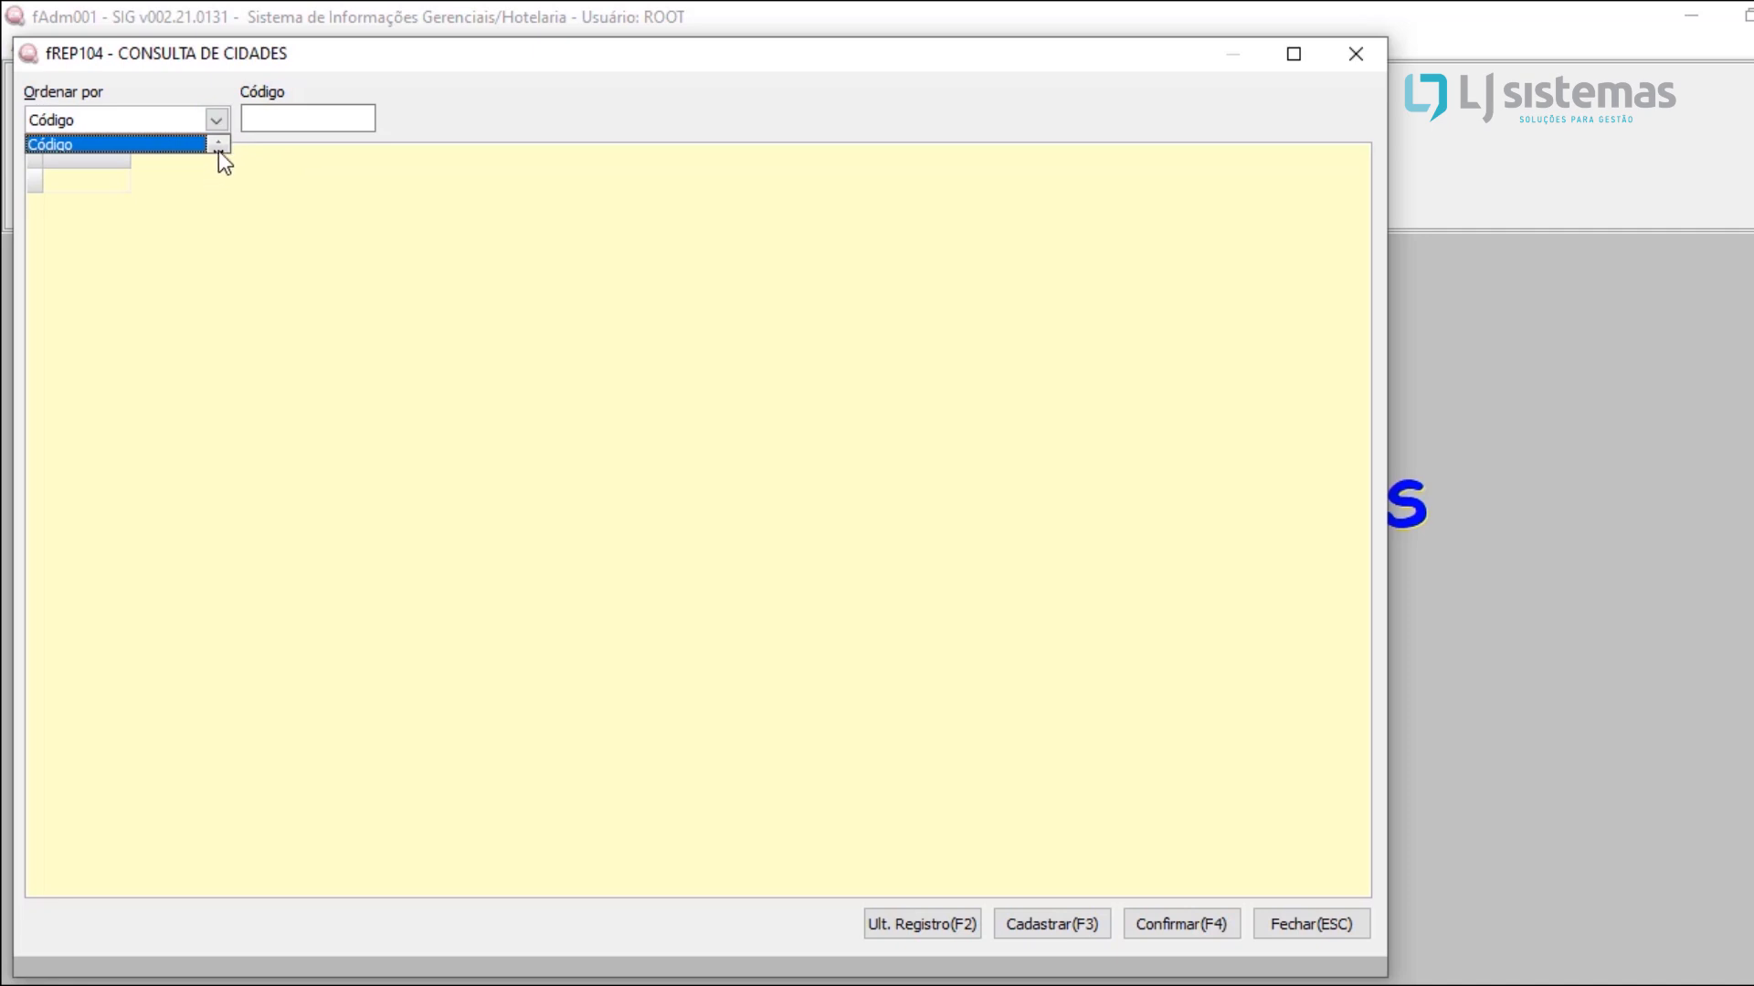
pyautogui.click(218, 150)
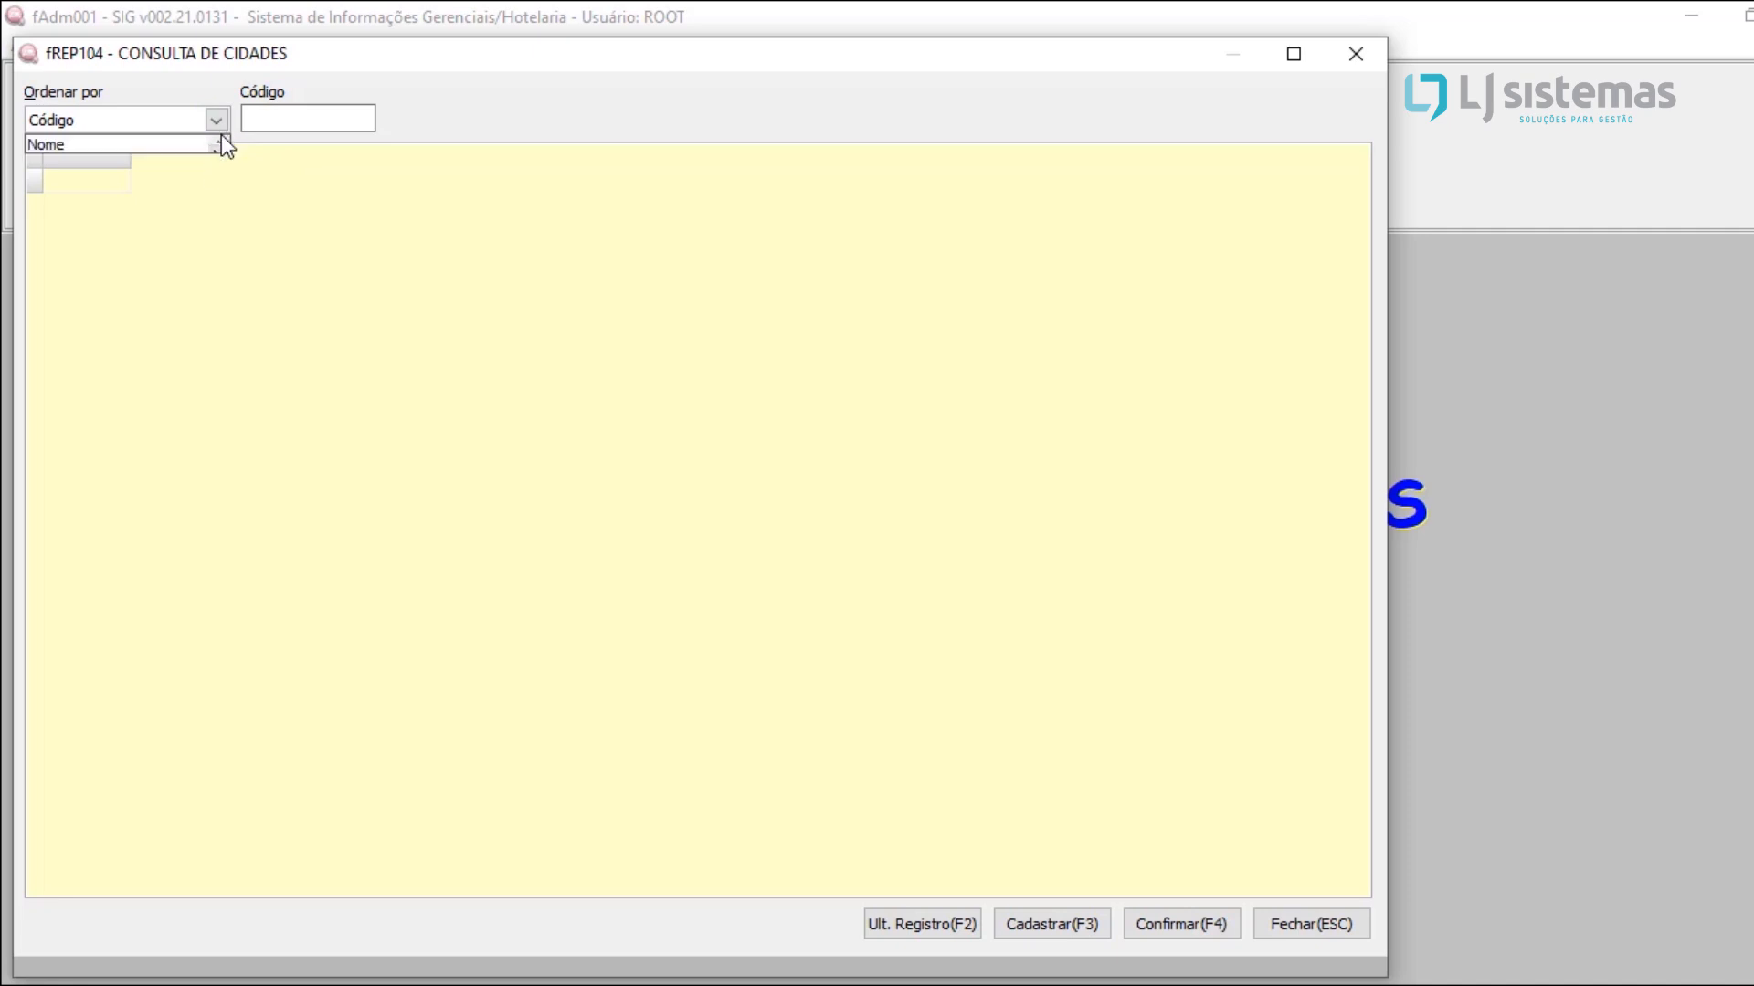
pyautogui.click(219, 141)
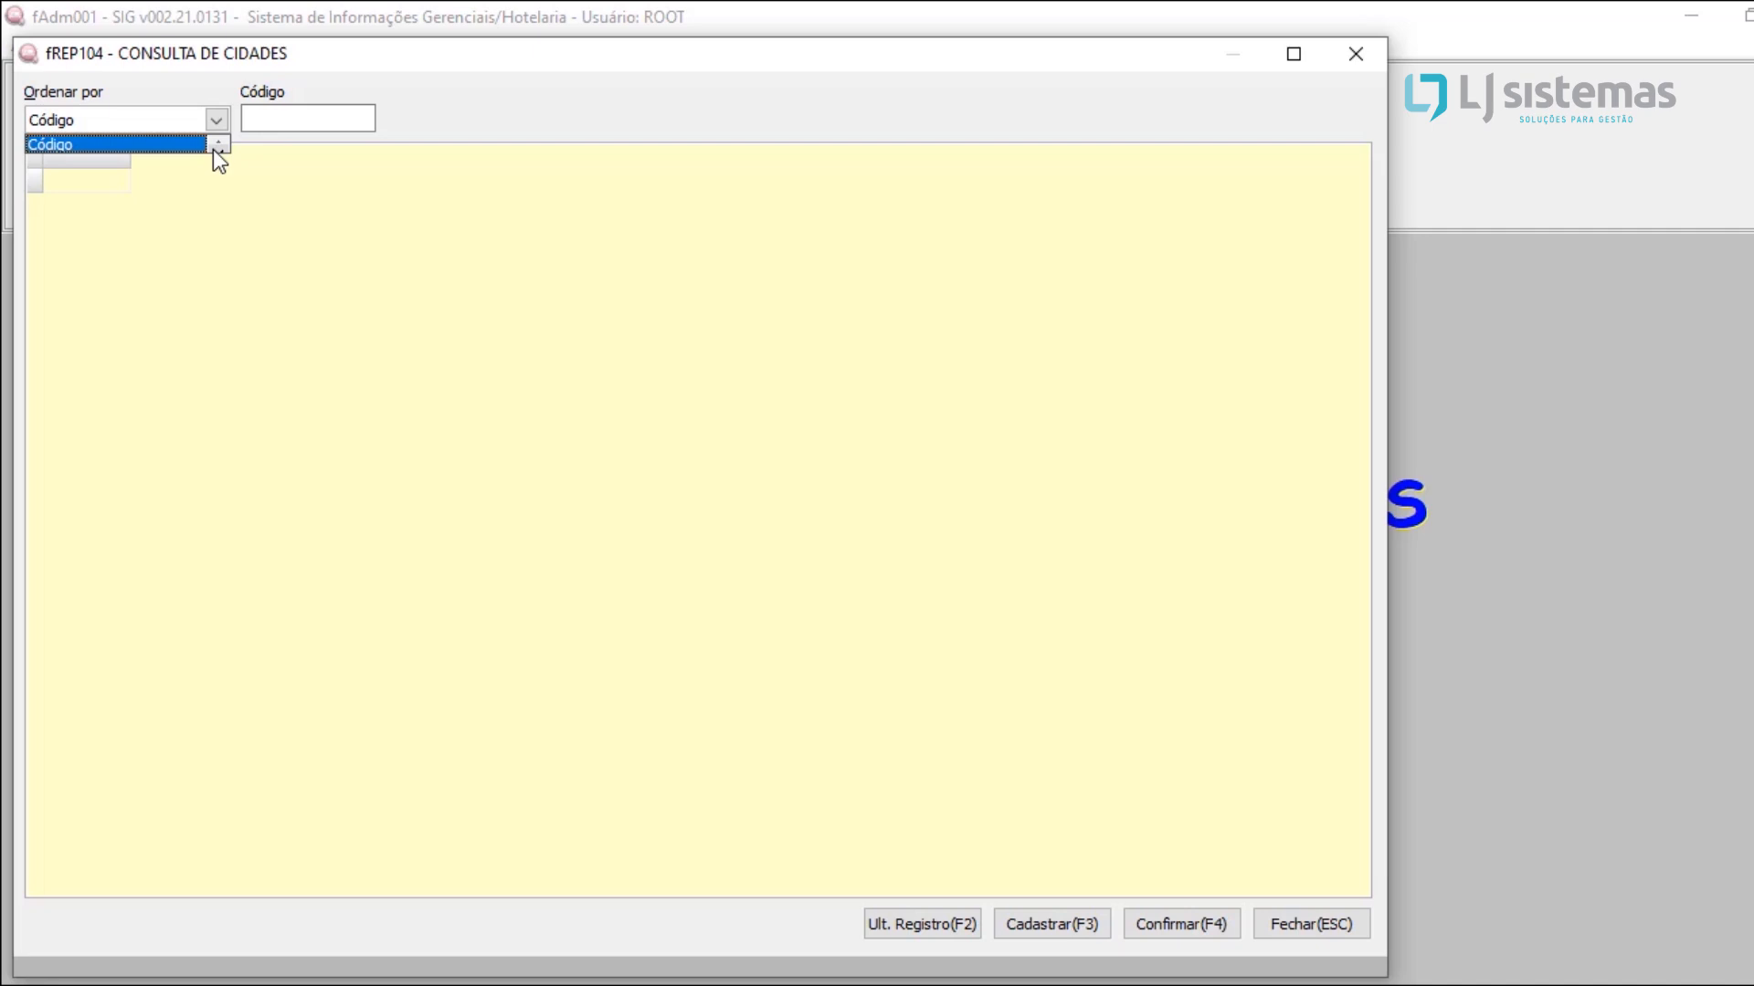
pyautogui.click(214, 150)
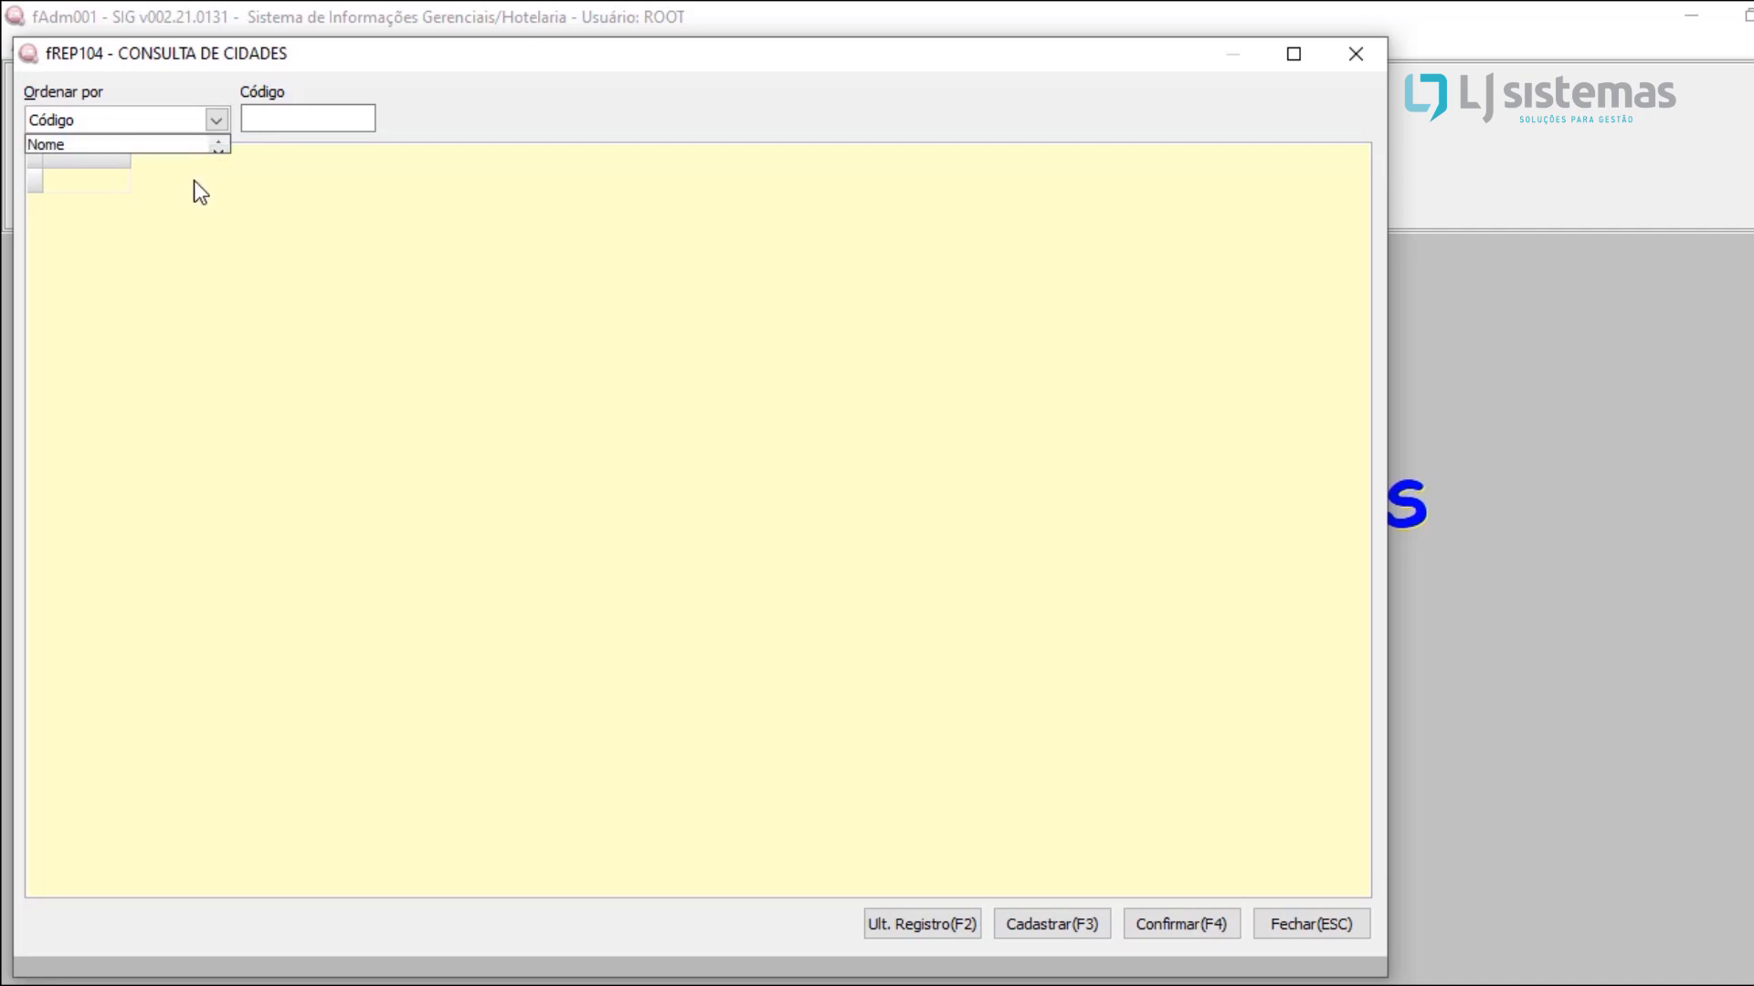
pyautogui.click(97, 145)
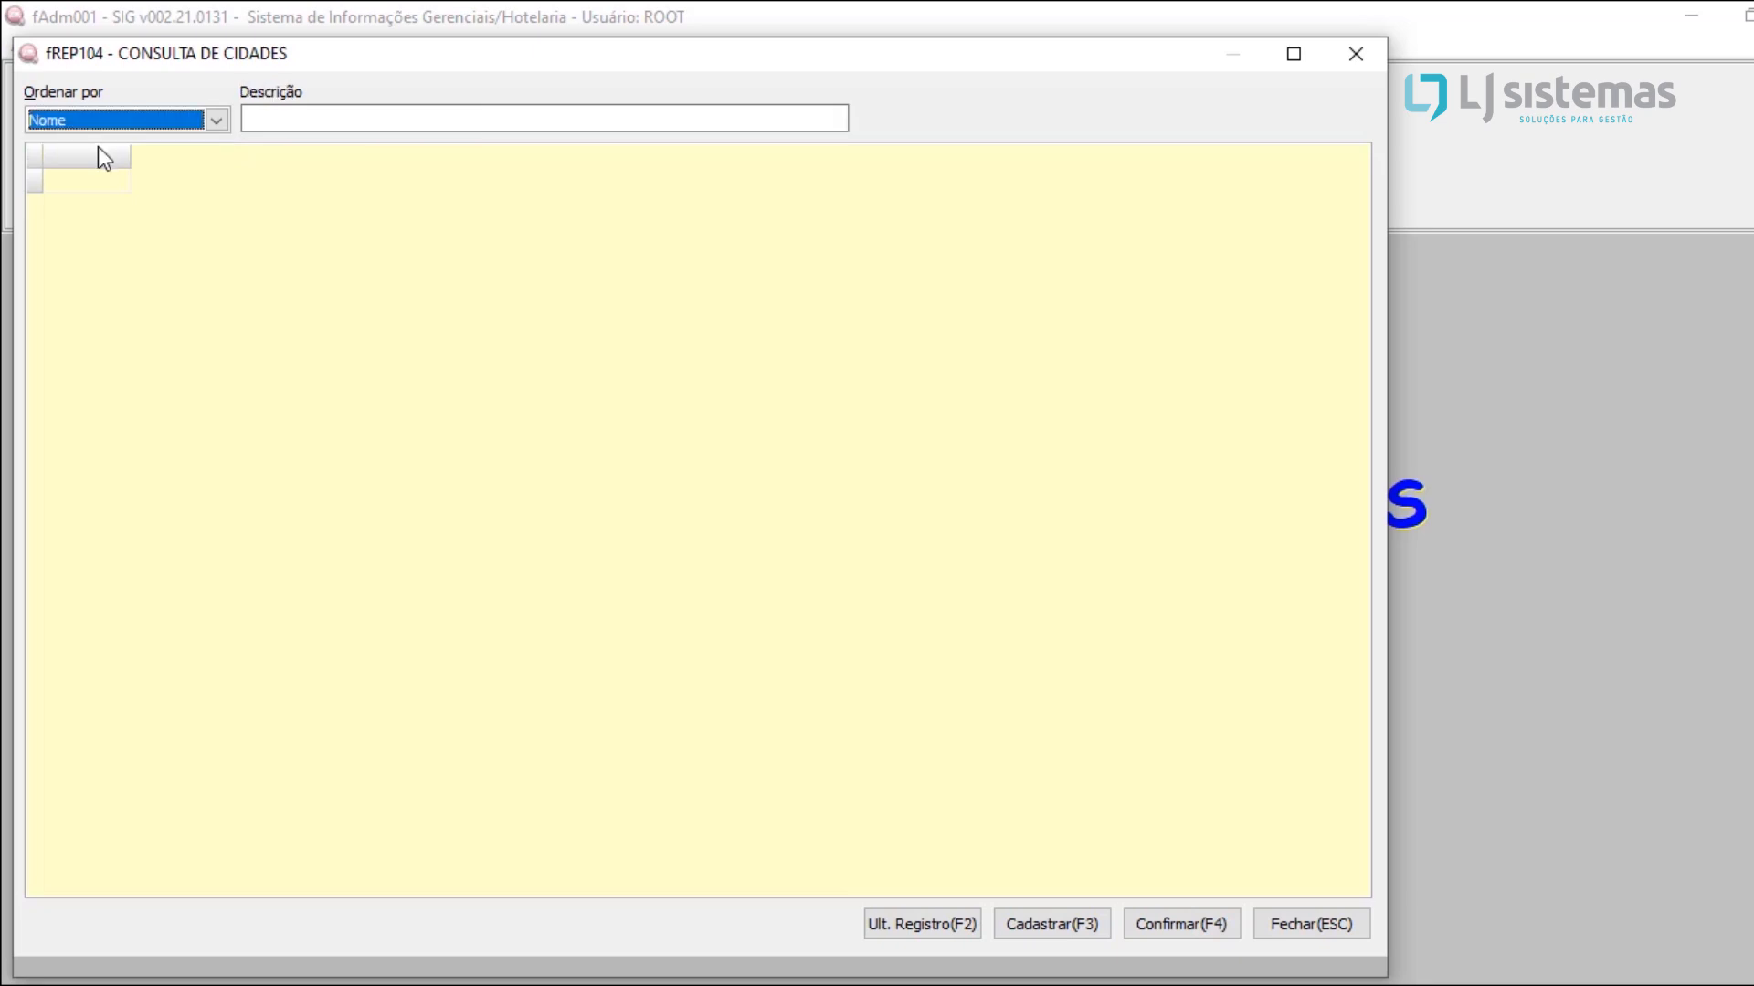
# Step: Search the registered cities for MONTES CLAROS and select its record
pyautogui.click(278, 116)
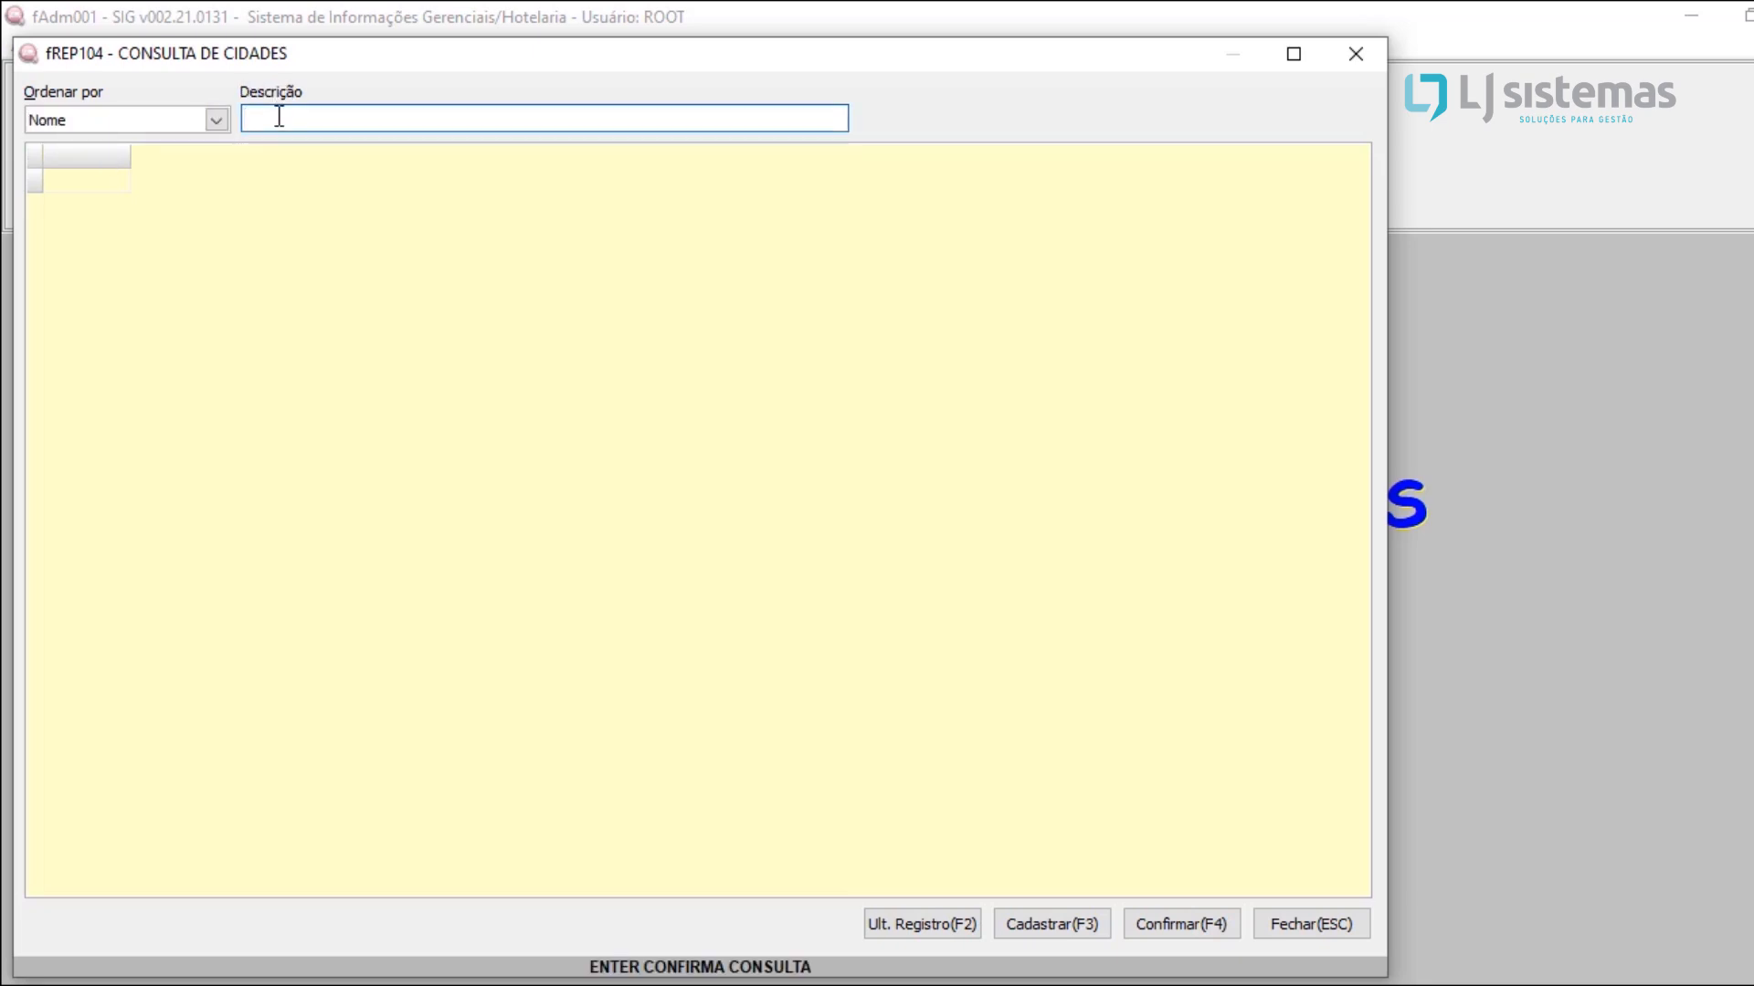
pyautogui.write('MONTES CLAROS')
pyautogui.press('Return')
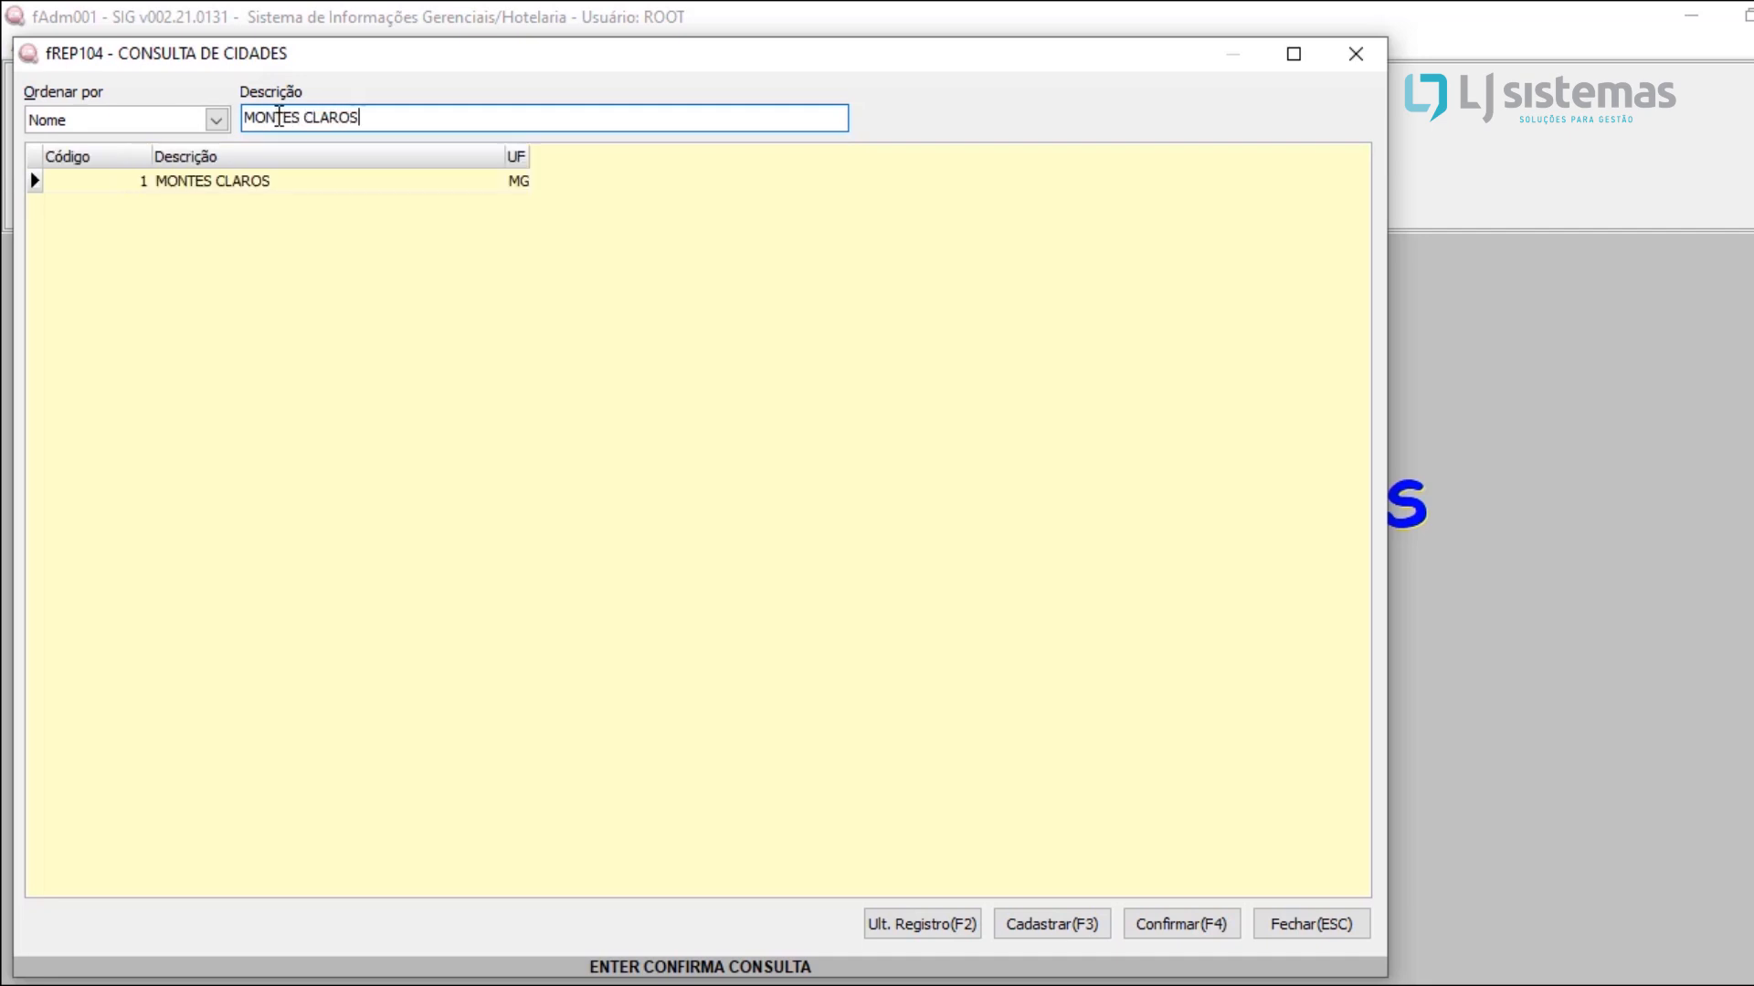
pyautogui.click(215, 189)
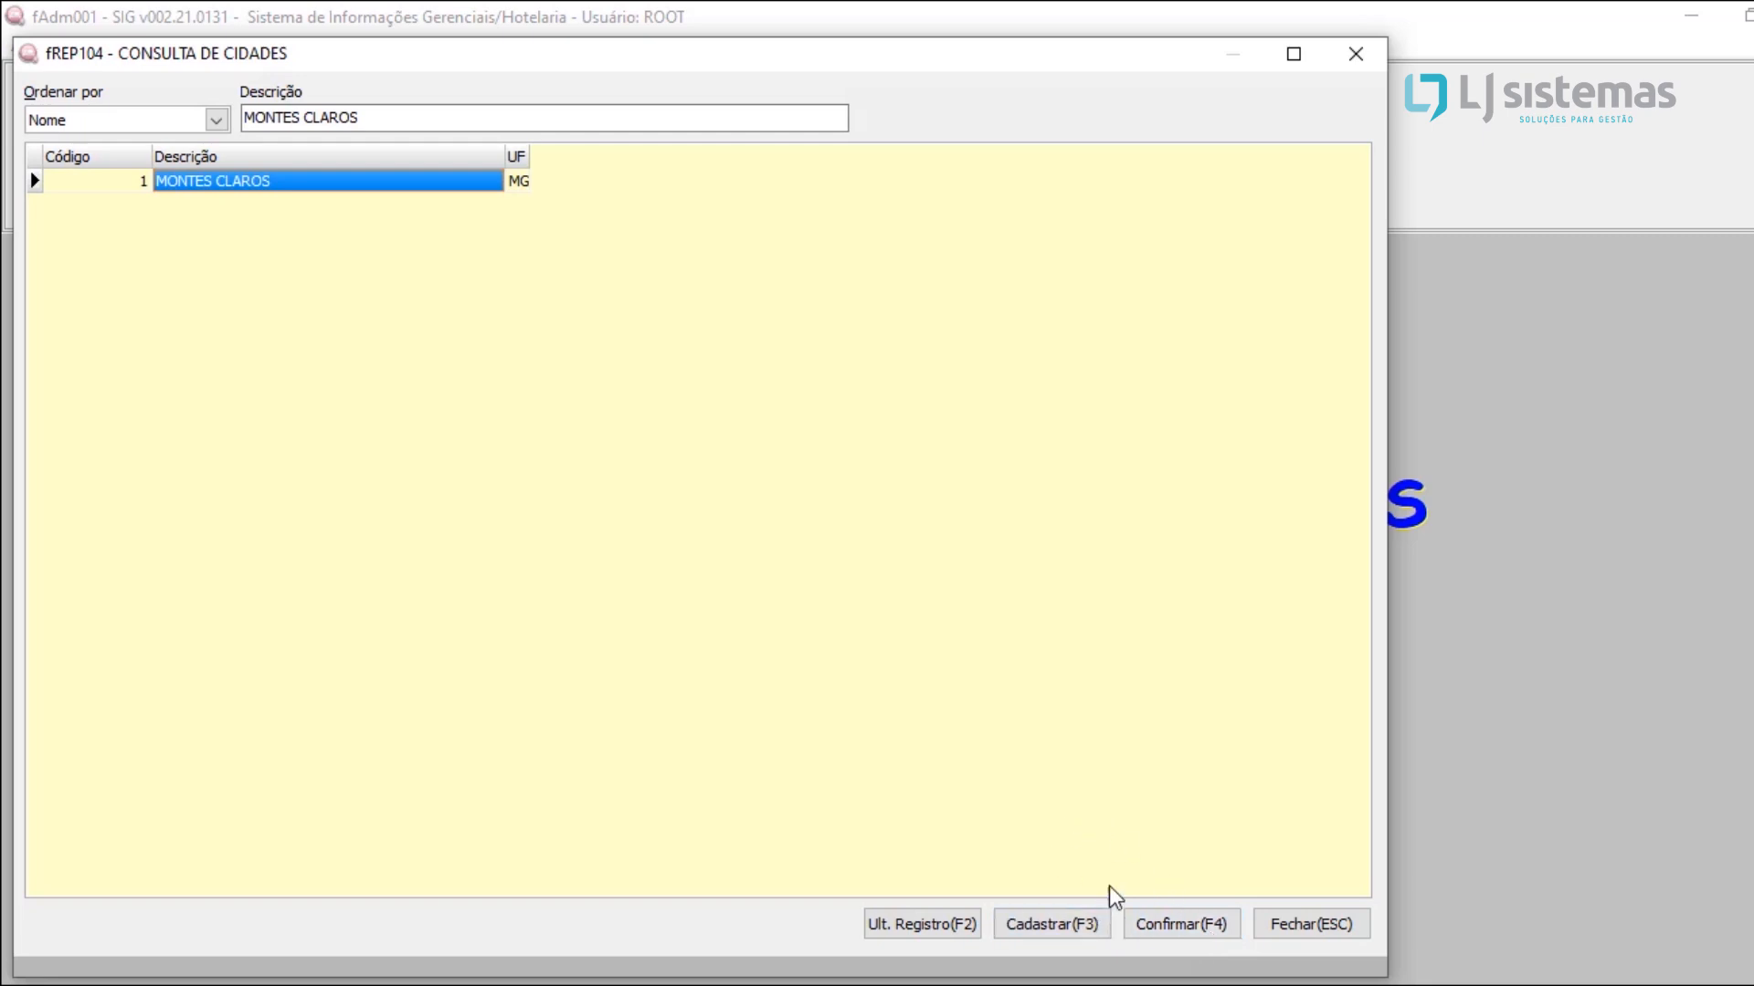
# Step: Start a new city registration and fill it from the city list with SAO PAULO, SP
pyautogui.click(1056, 924)
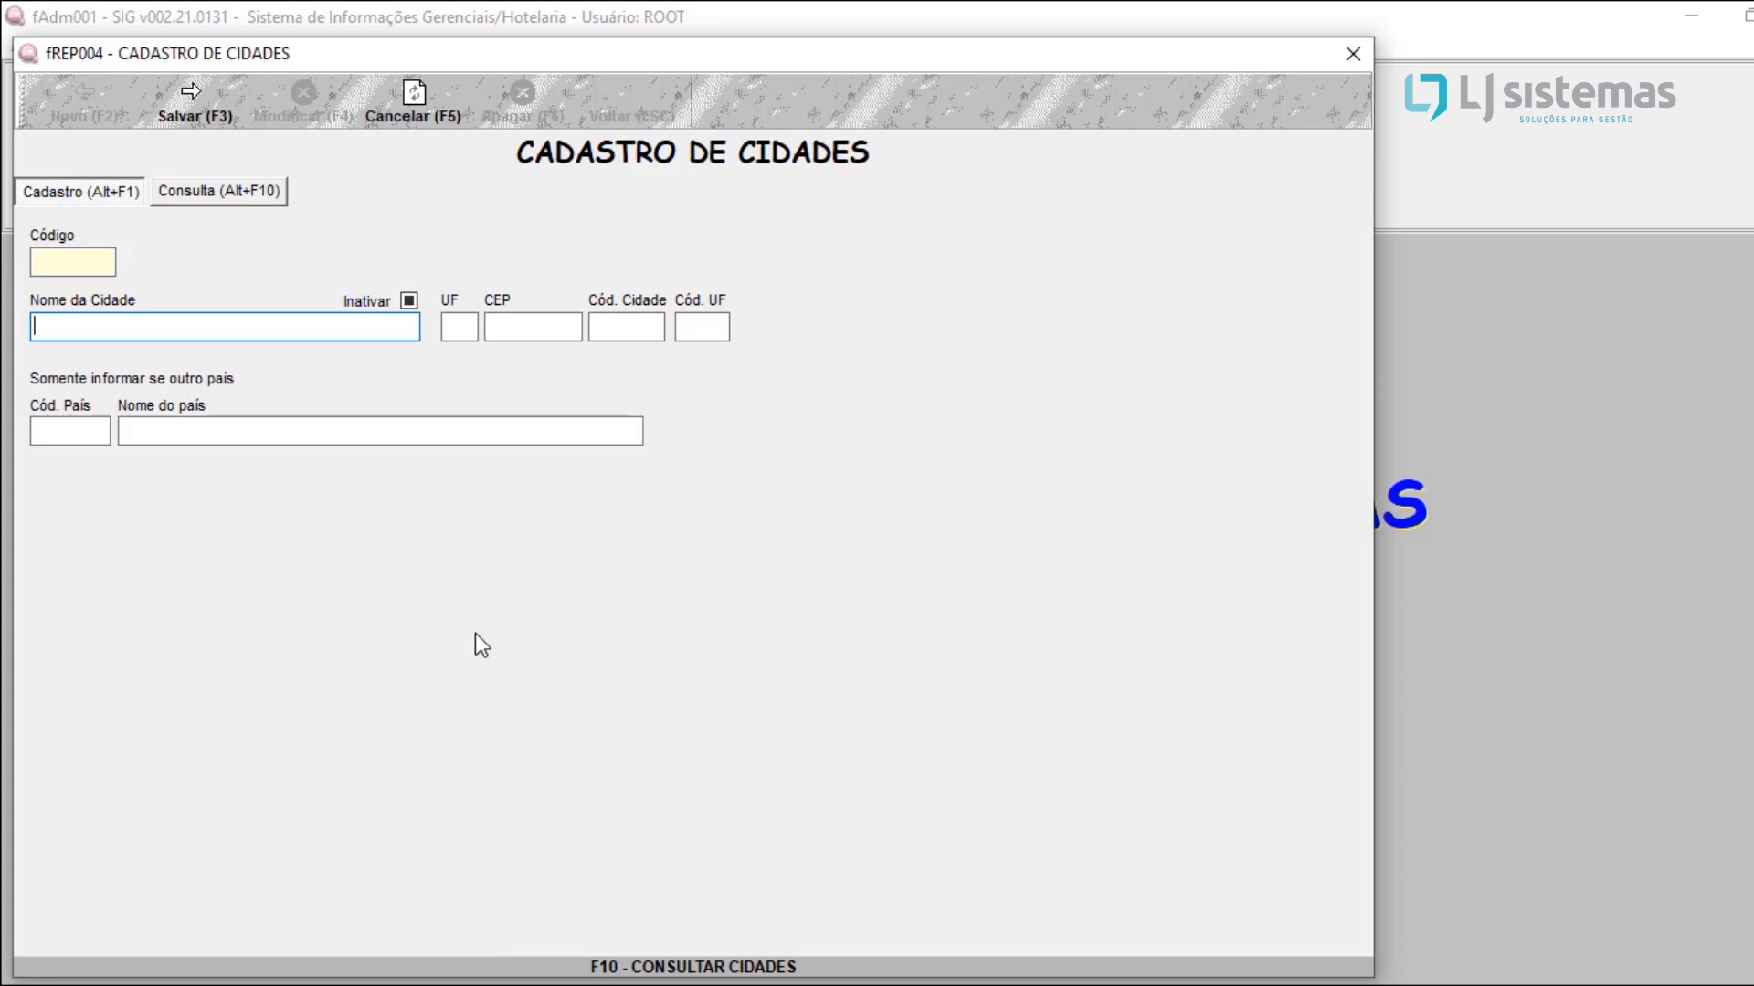
pyautogui.press('F10')
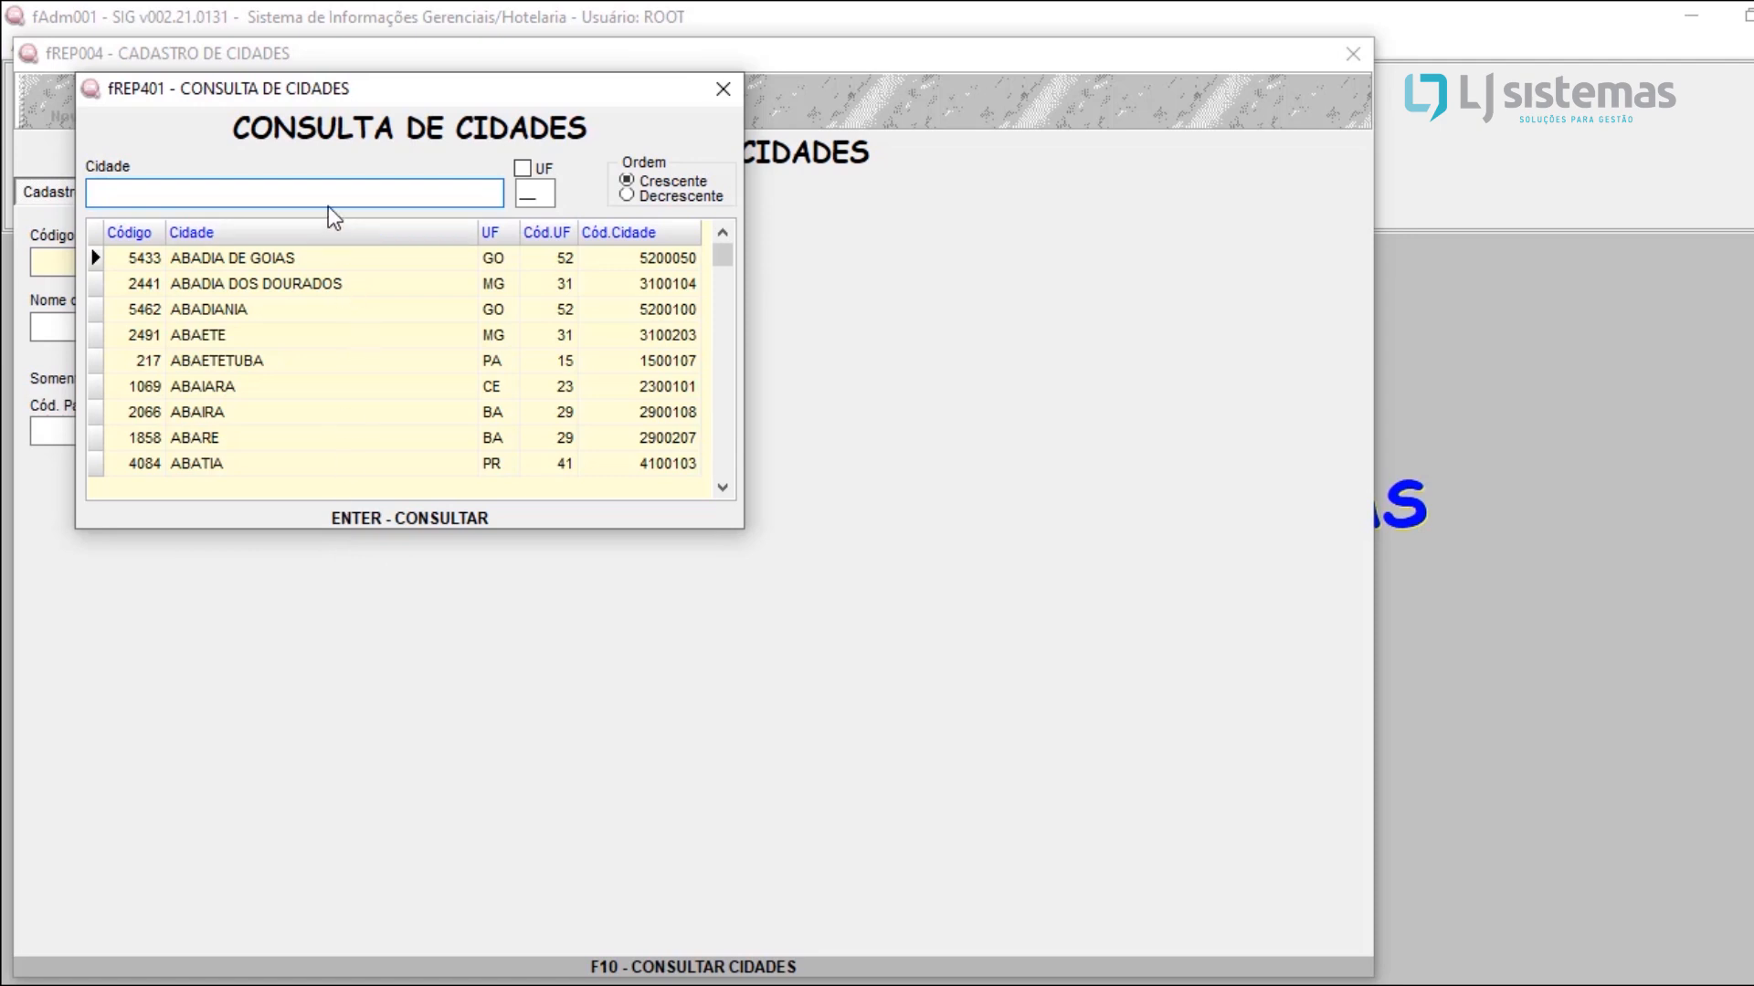
pyautogui.write('SAO PAULO')
pyautogui.press('Return')
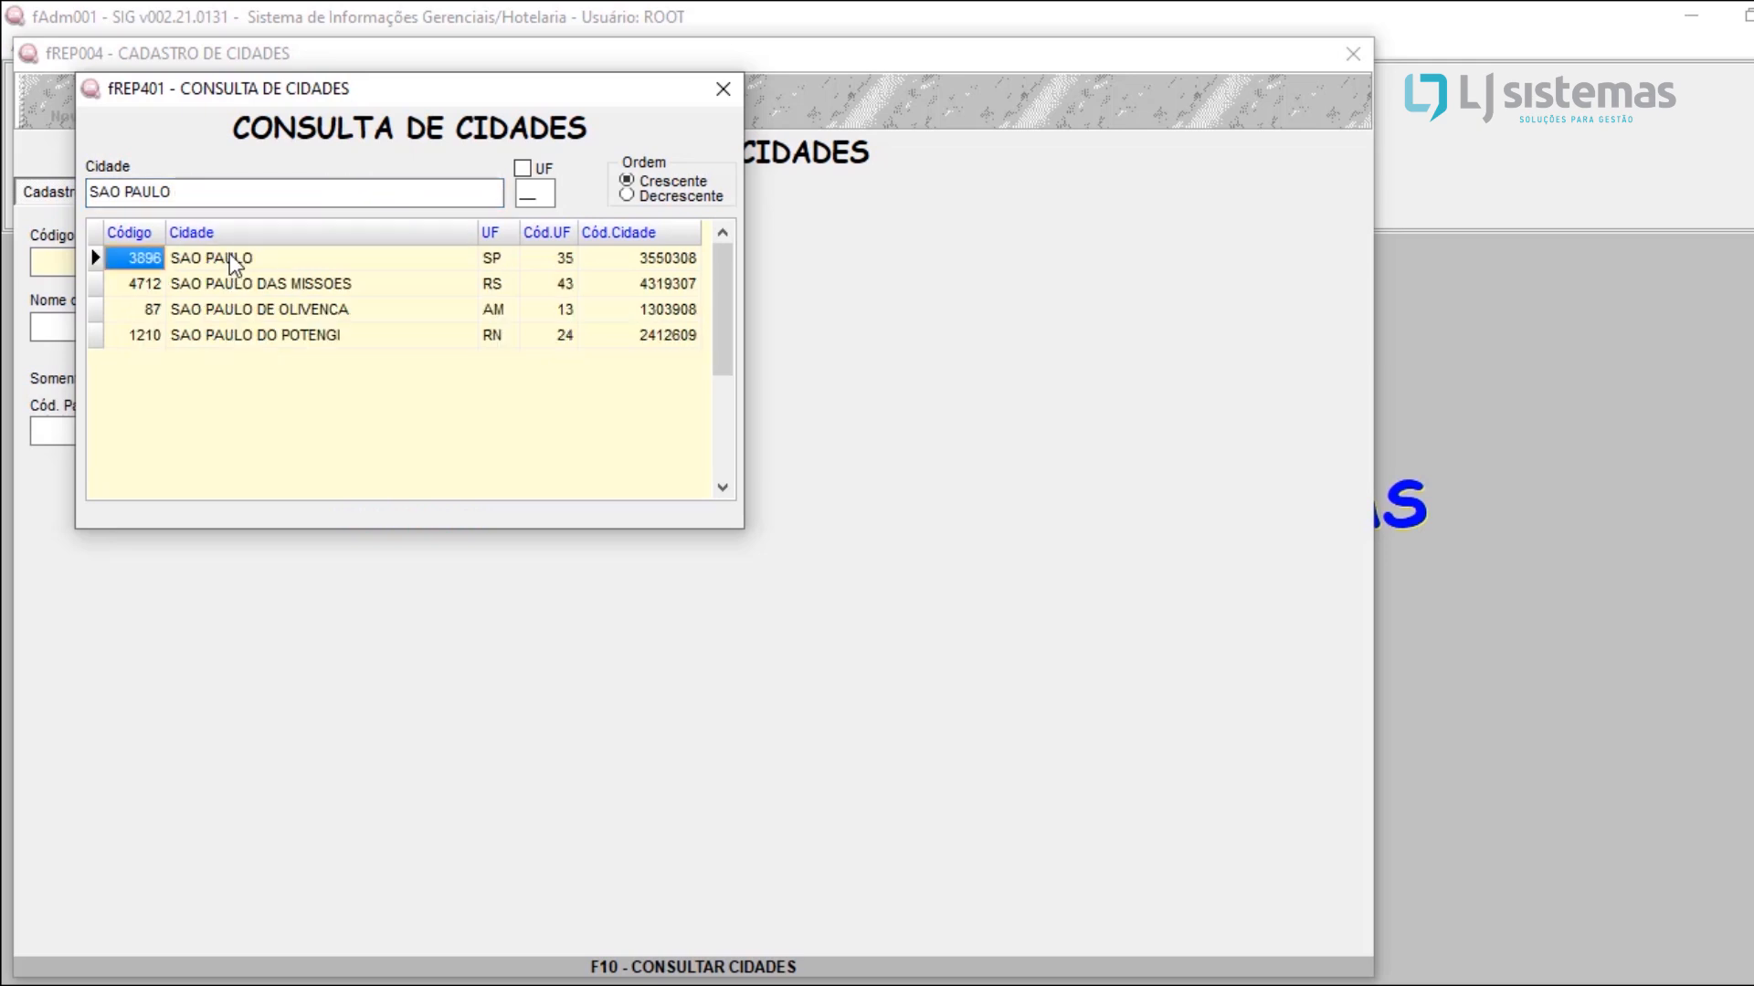
pyautogui.click(464, 265)
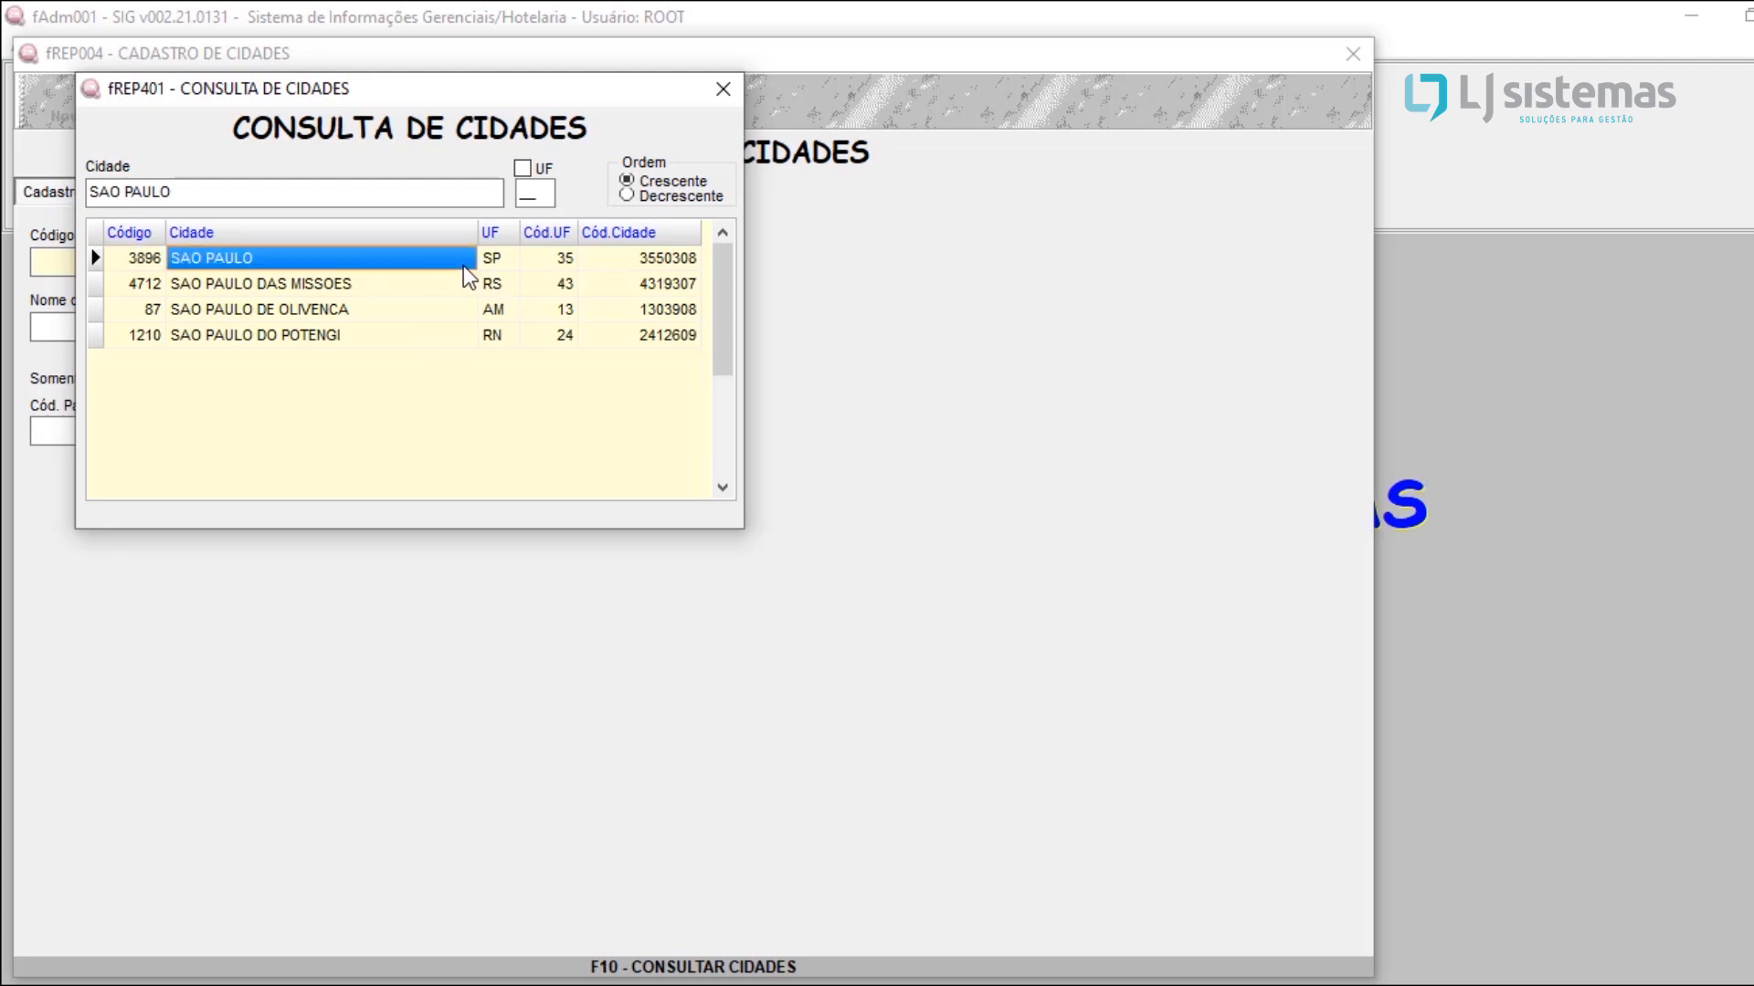
pyautogui.doubleClick(583, 262)
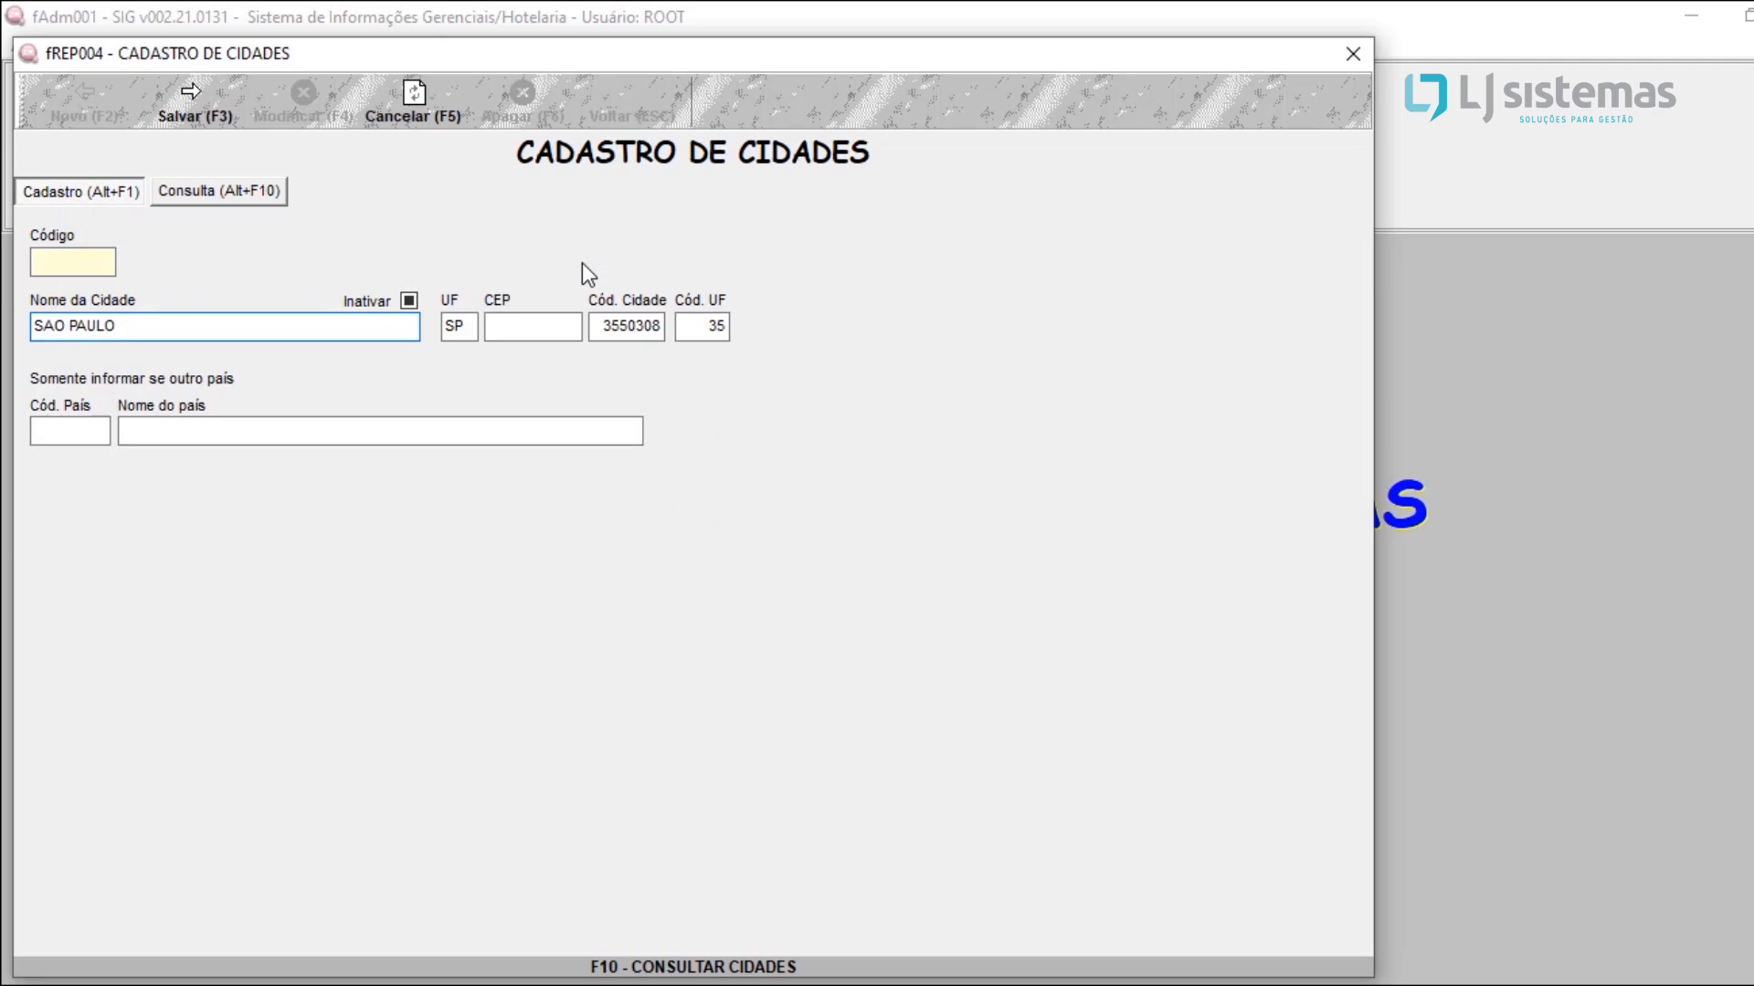
# Step: Review the SAO PAULO entry's name, UF, CEP, Cód. Cidade and Cód. UF fields
pyautogui.click(232, 322)
pyautogui.click(458, 329)
pyautogui.click(508, 326)
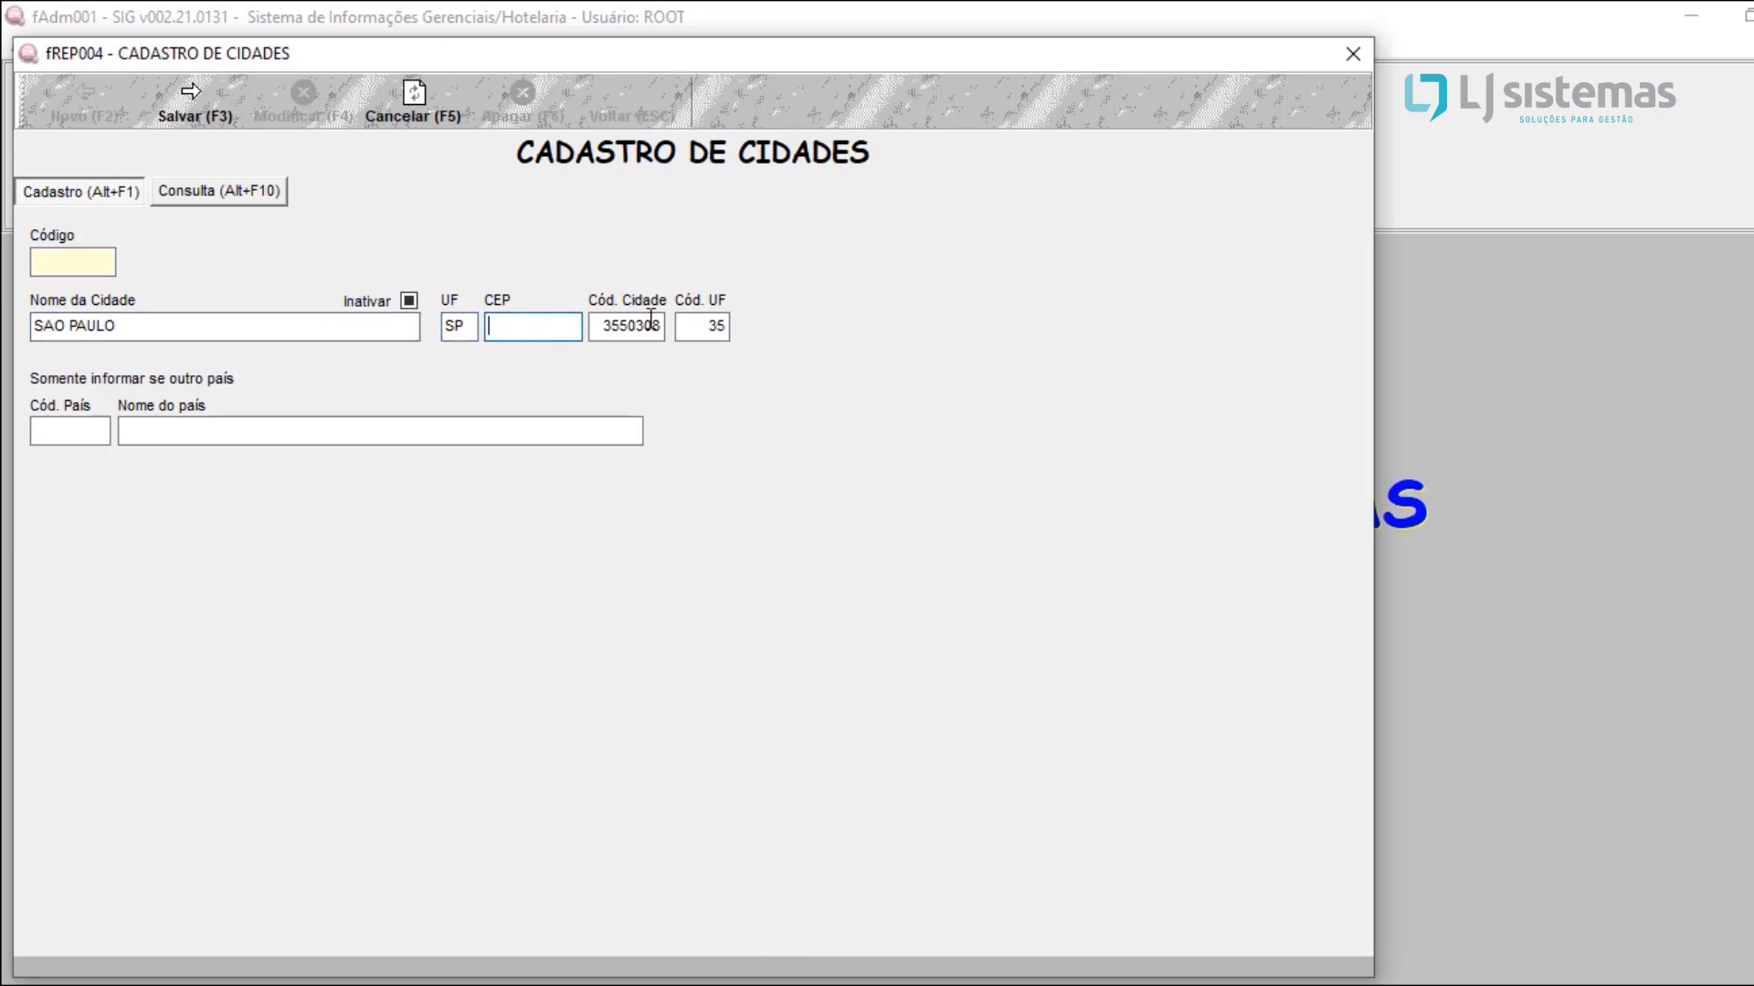
pyautogui.click(699, 321)
pyautogui.click(652, 326)
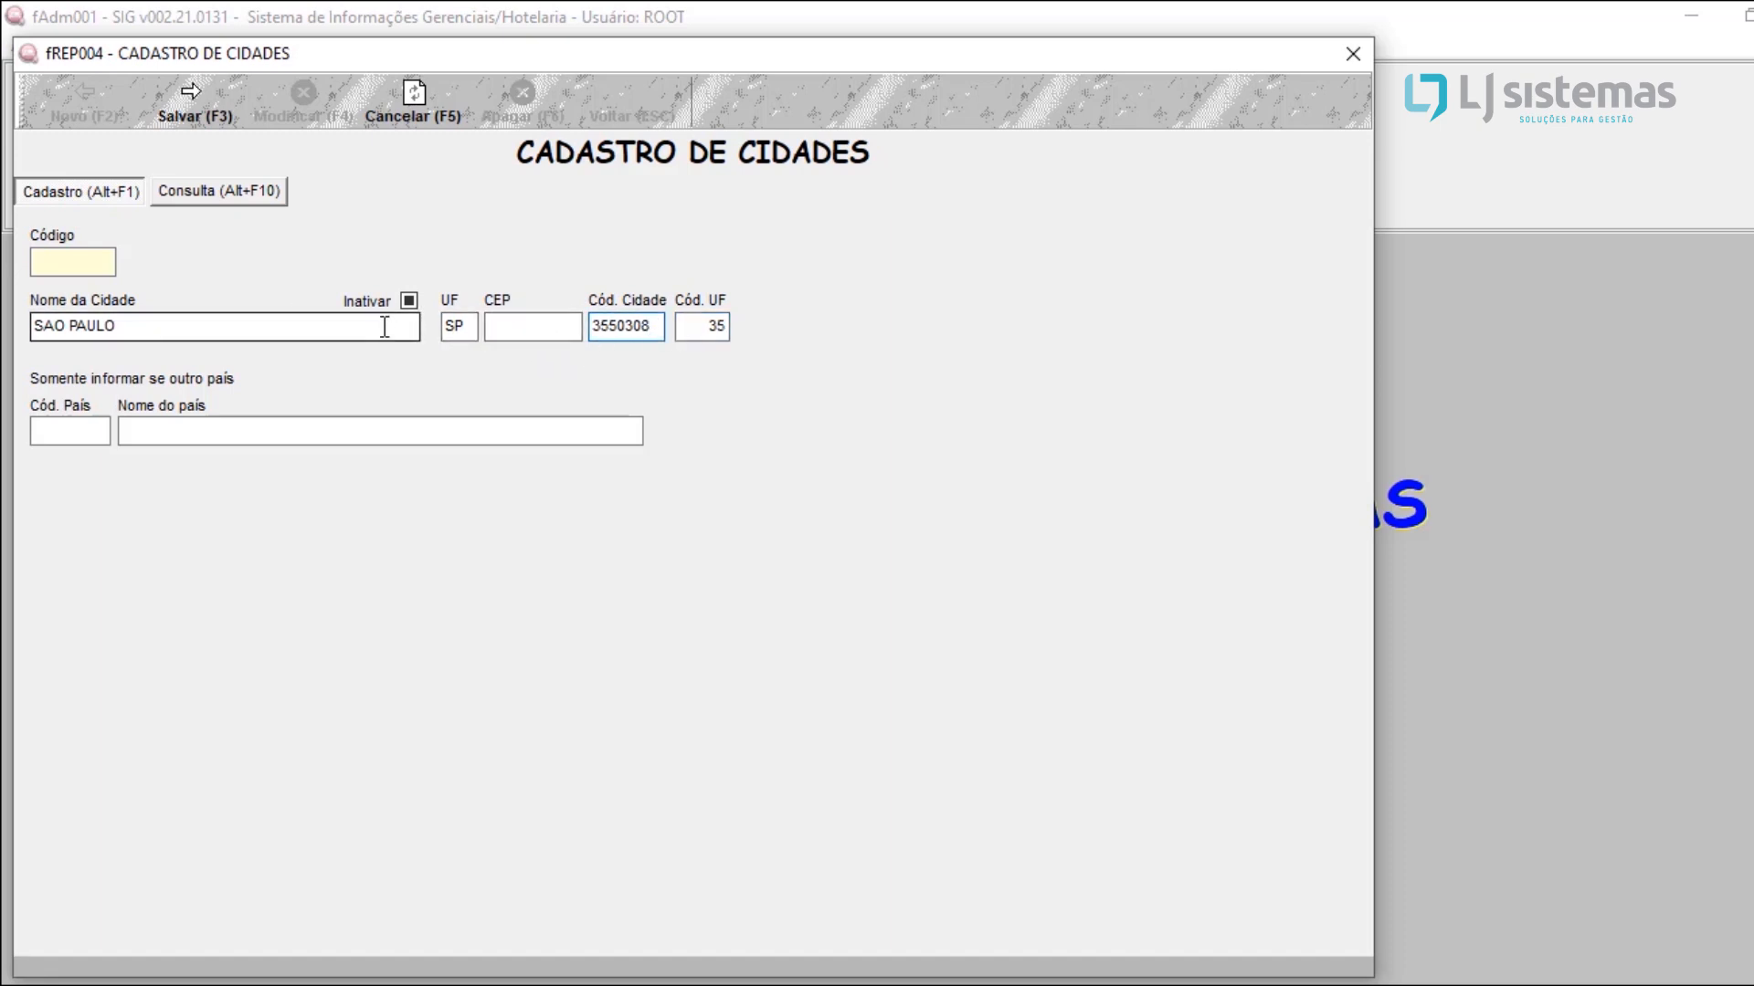
pyautogui.click(544, 326)
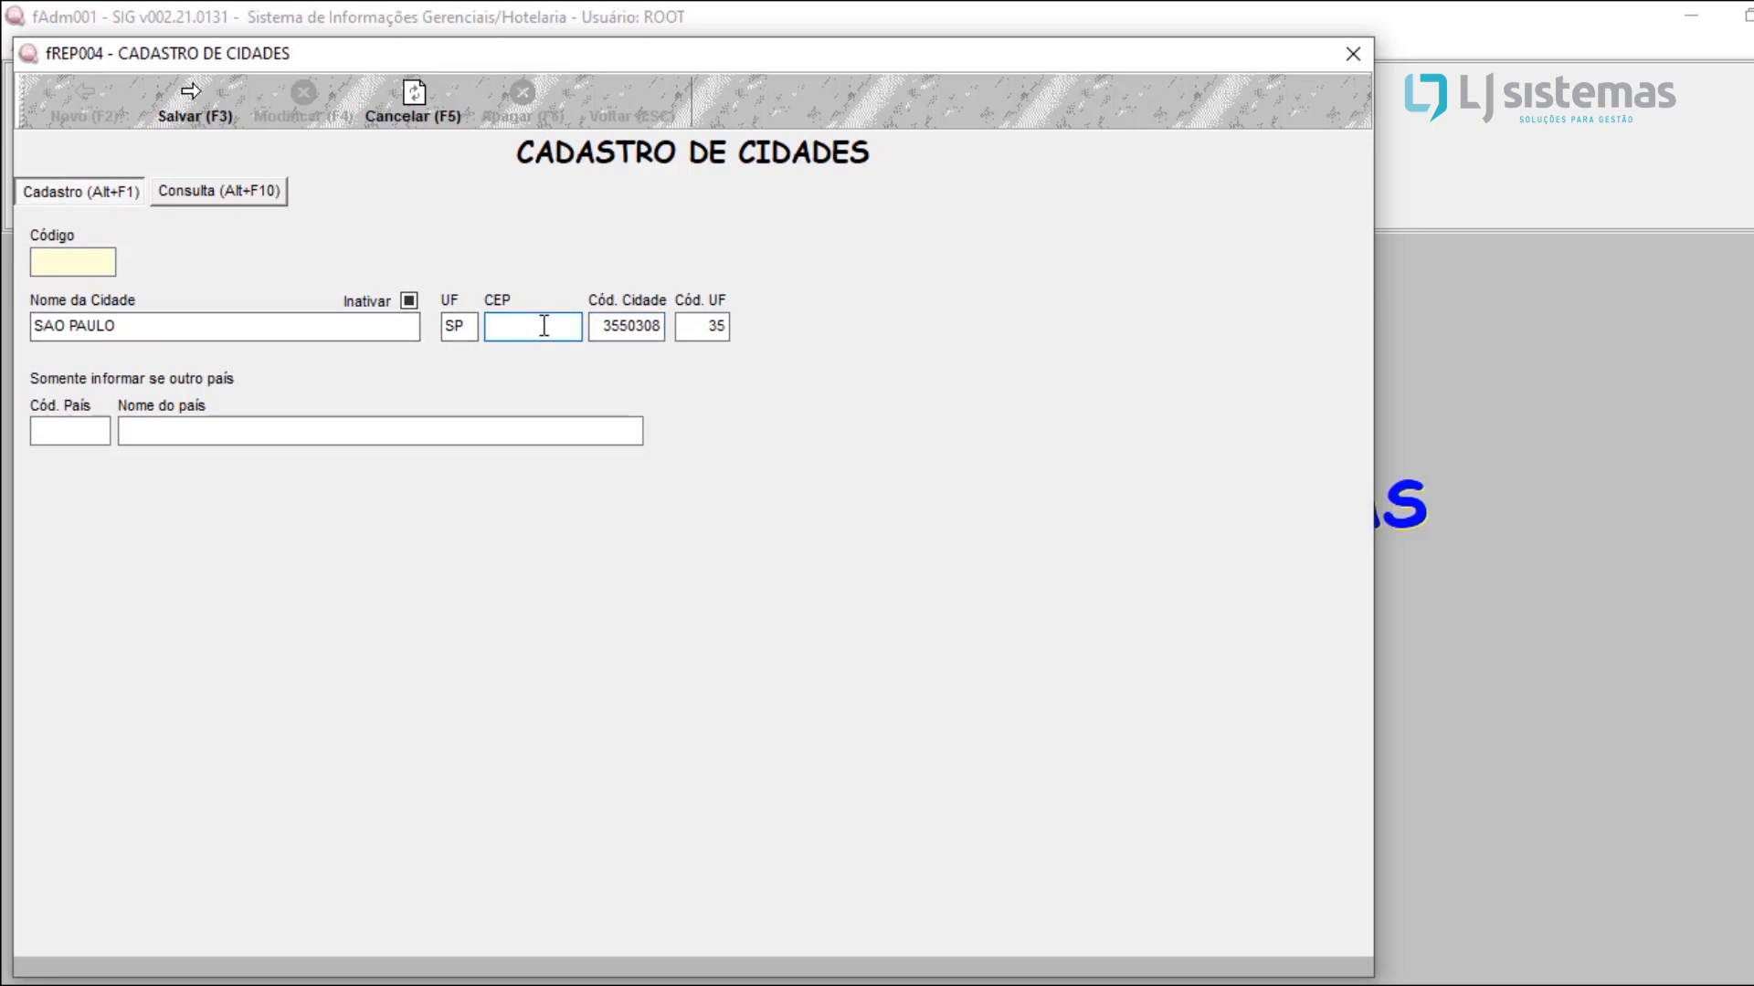
pyautogui.doubleClick(631, 327)
pyautogui.doubleClick(712, 326)
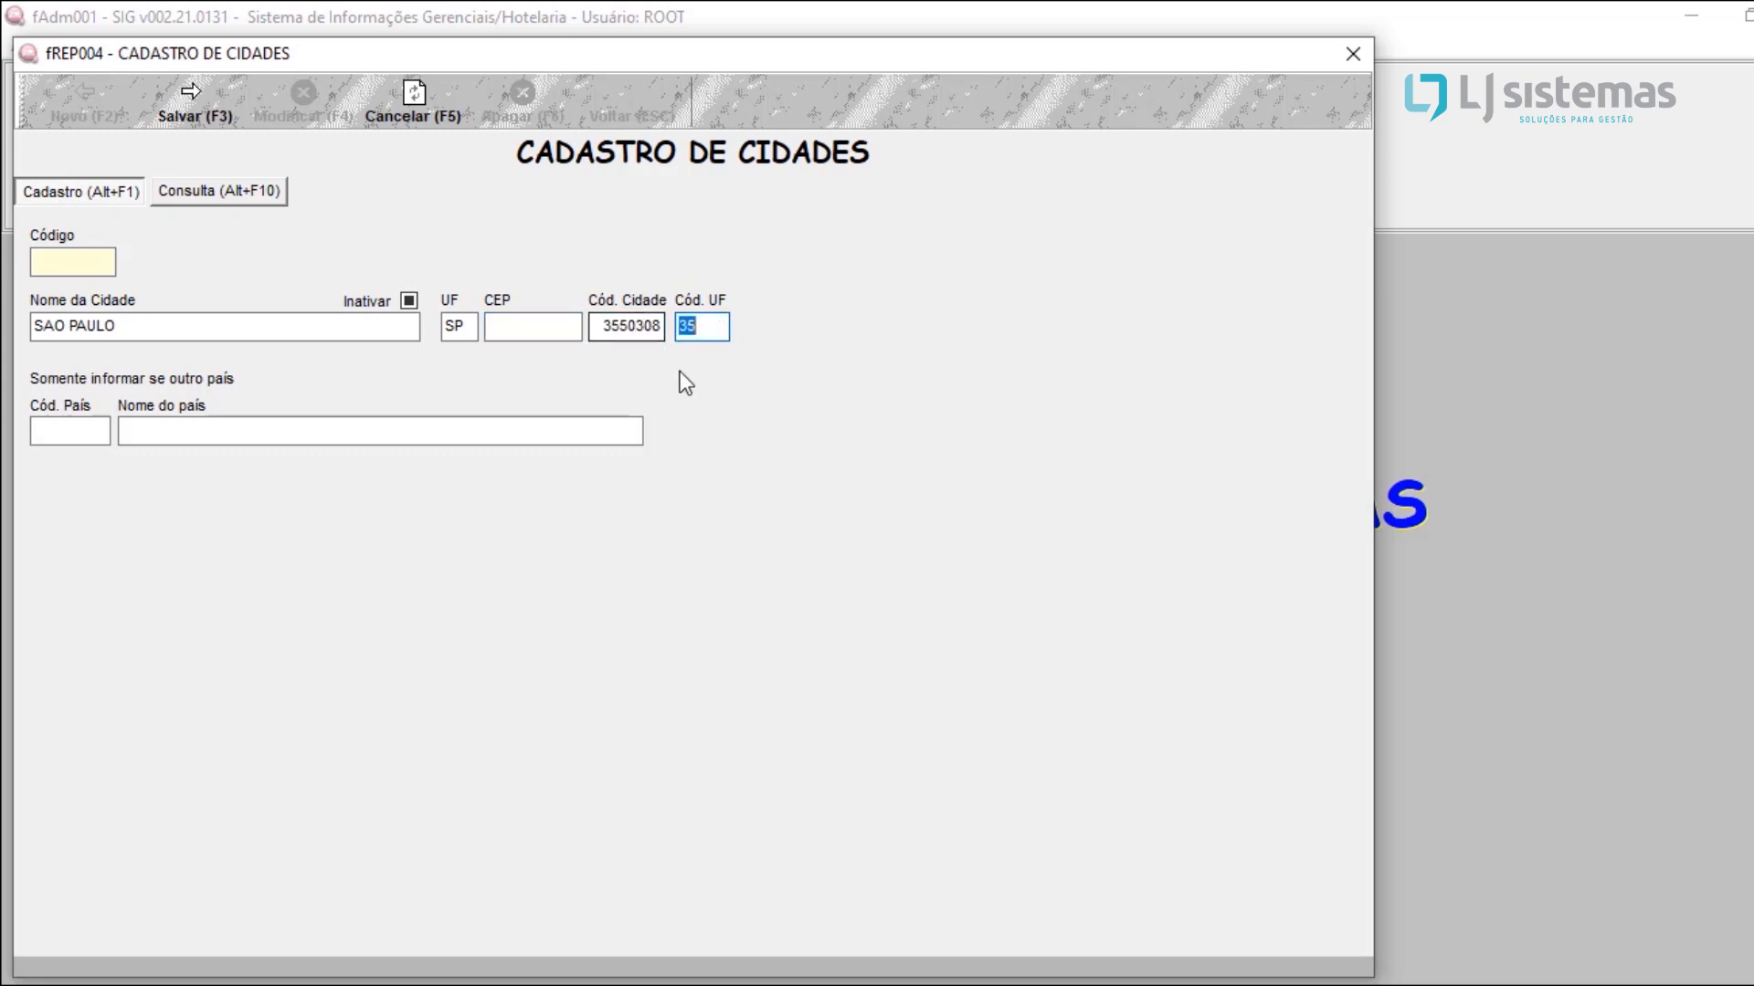
pyautogui.click(700, 327)
# Step: Save the SAO PAULO city record with Inativar cleared and return to the main screen
pyautogui.click(406, 312)
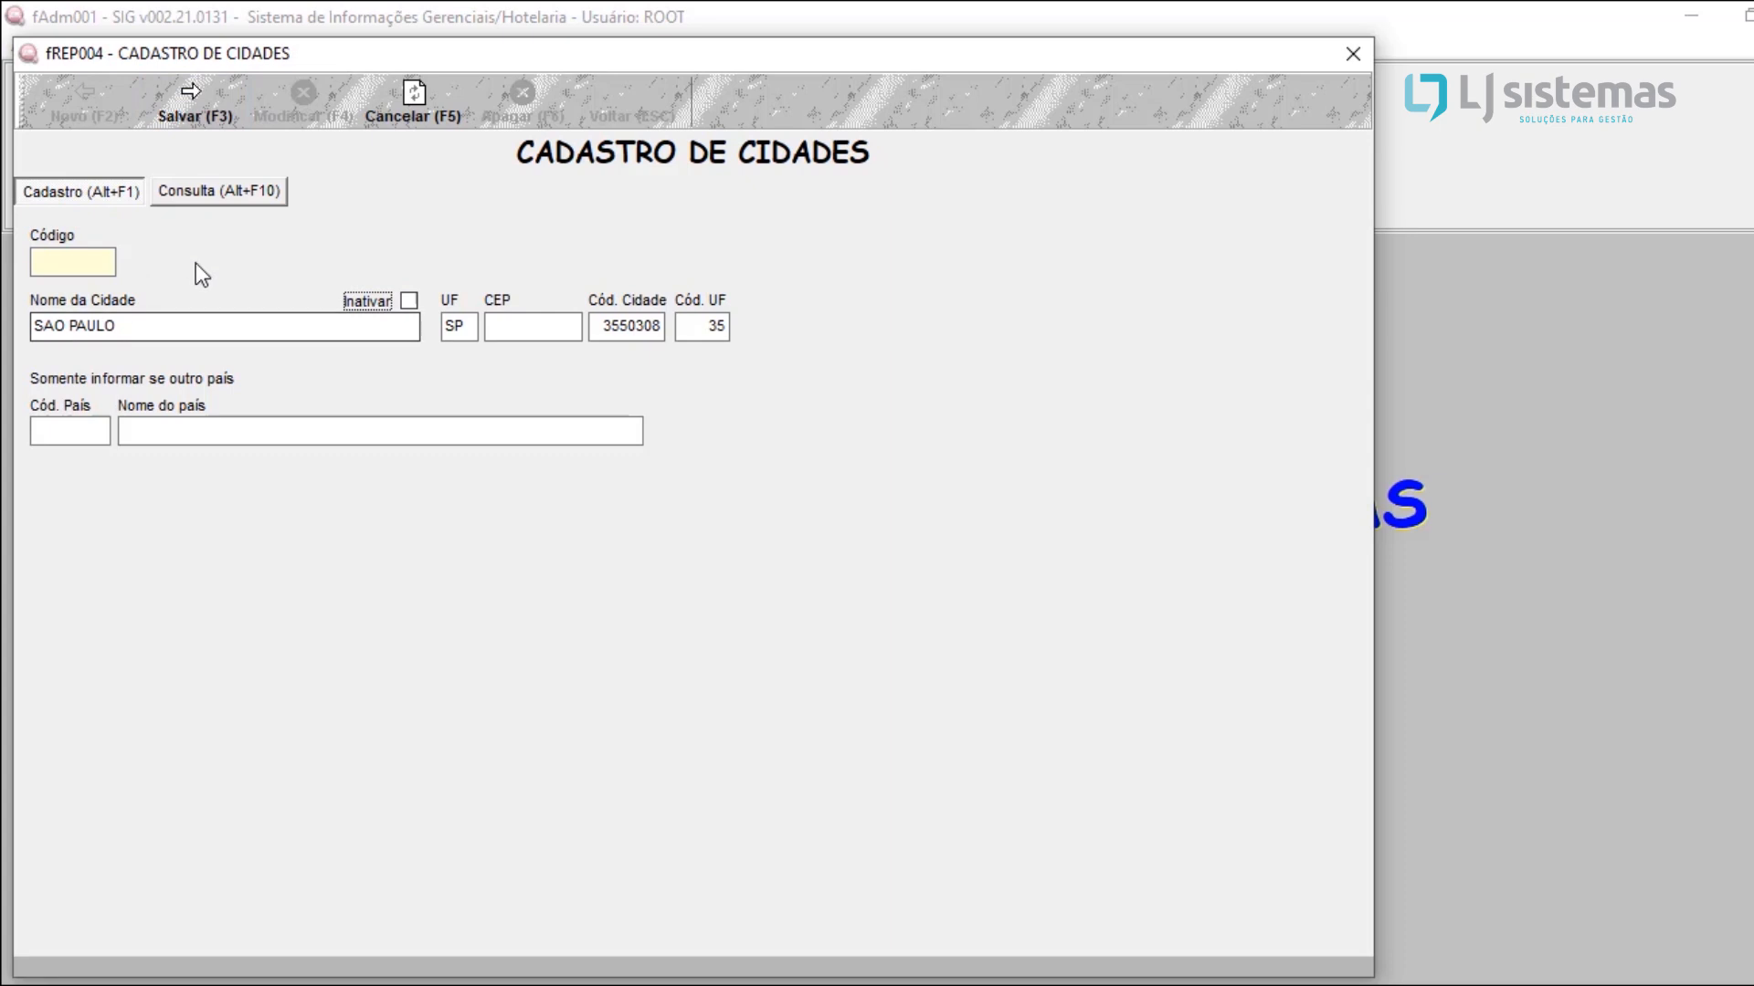
pyautogui.click(195, 106)
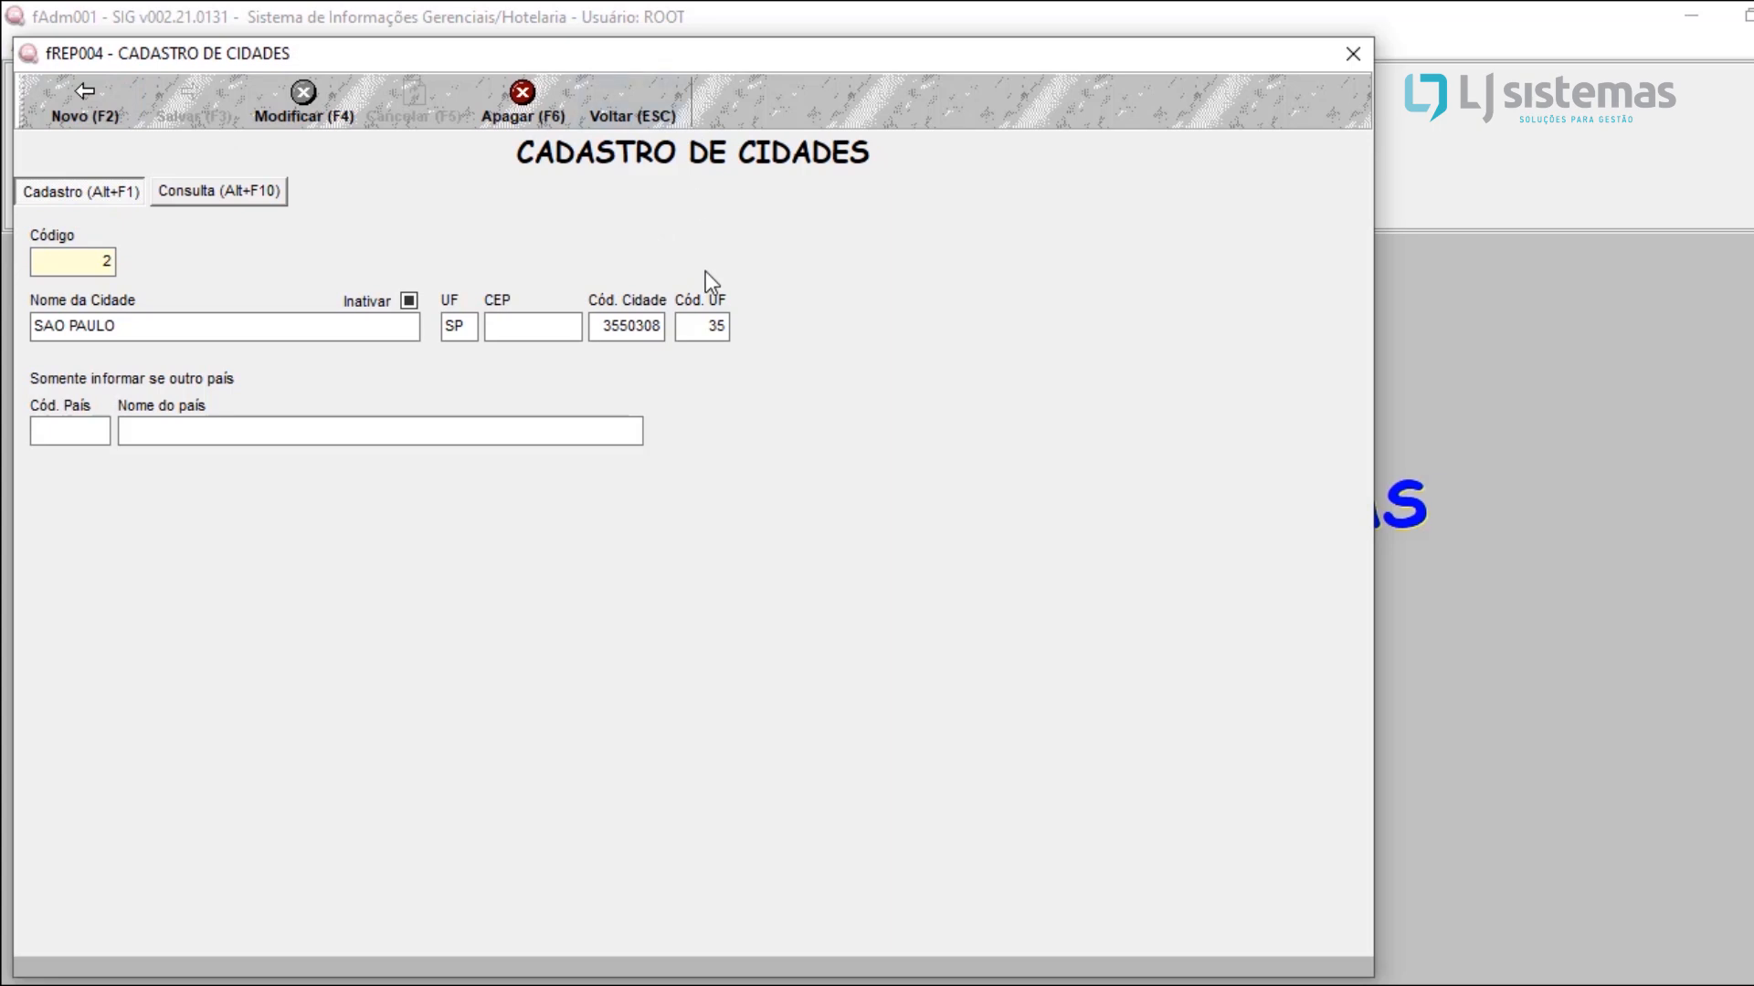
pyautogui.hotkey('alt', 'F10')
pyautogui.press('Escape')
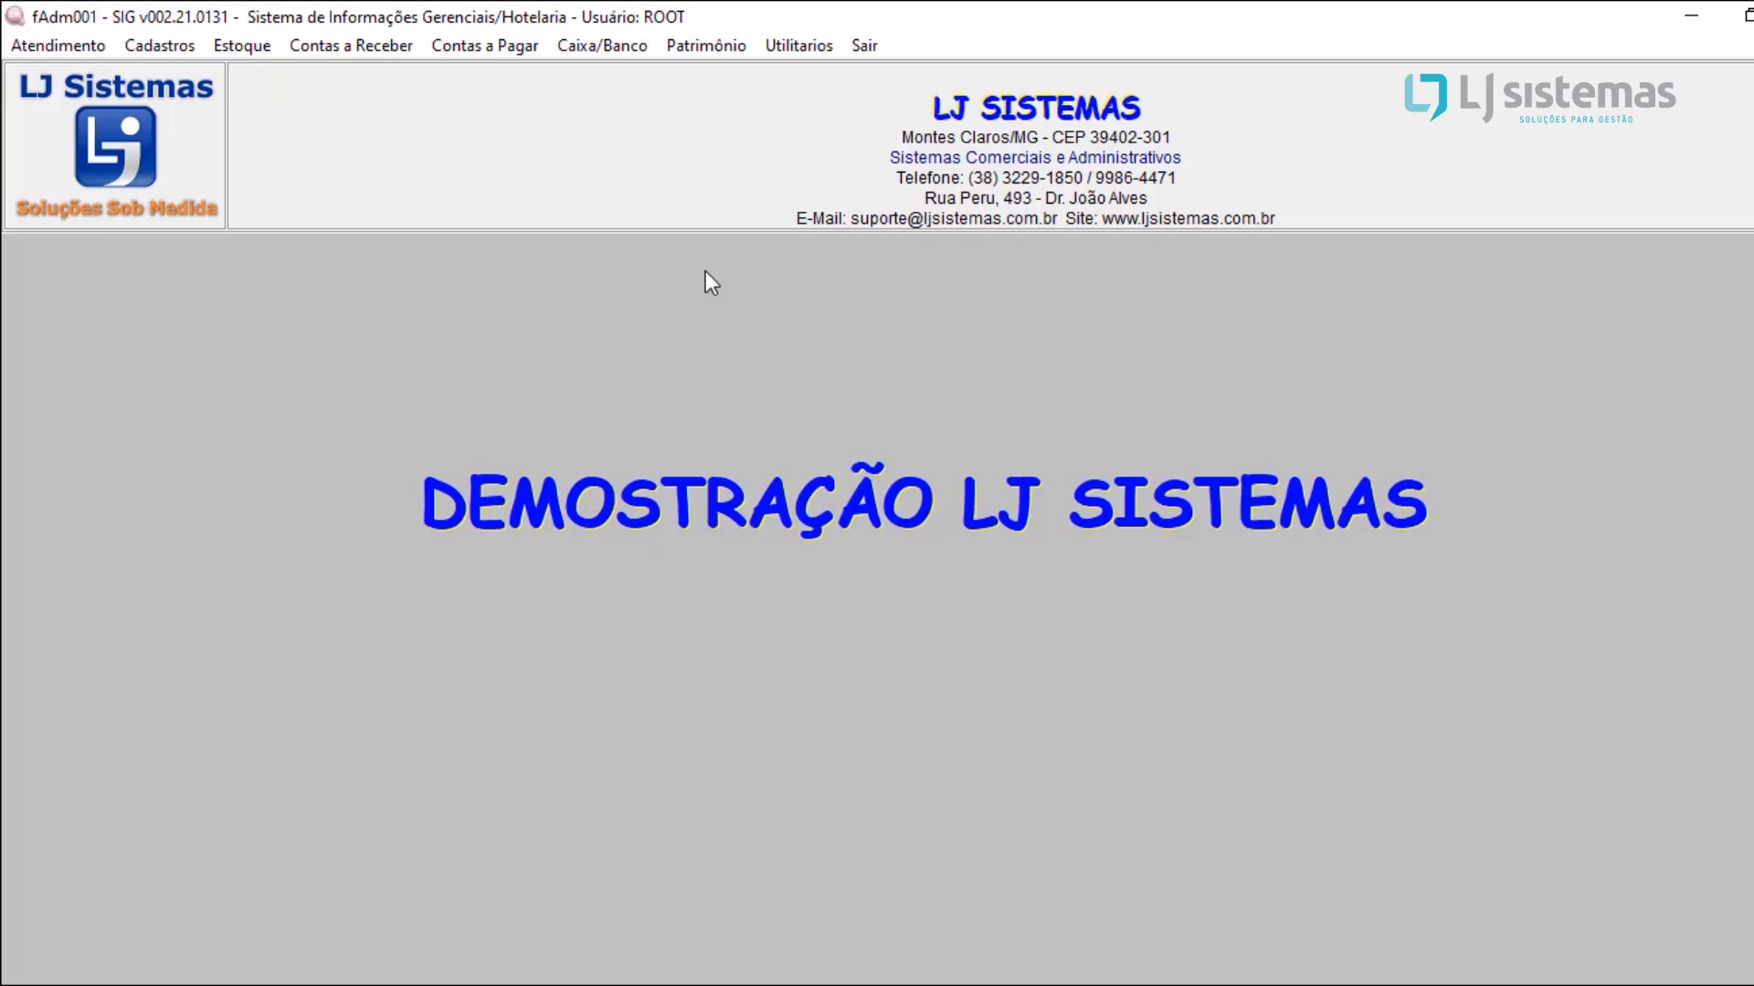
# Step: Open the supplier lookup and review its ordering options and the Código search field
pyautogui.click(168, 43)
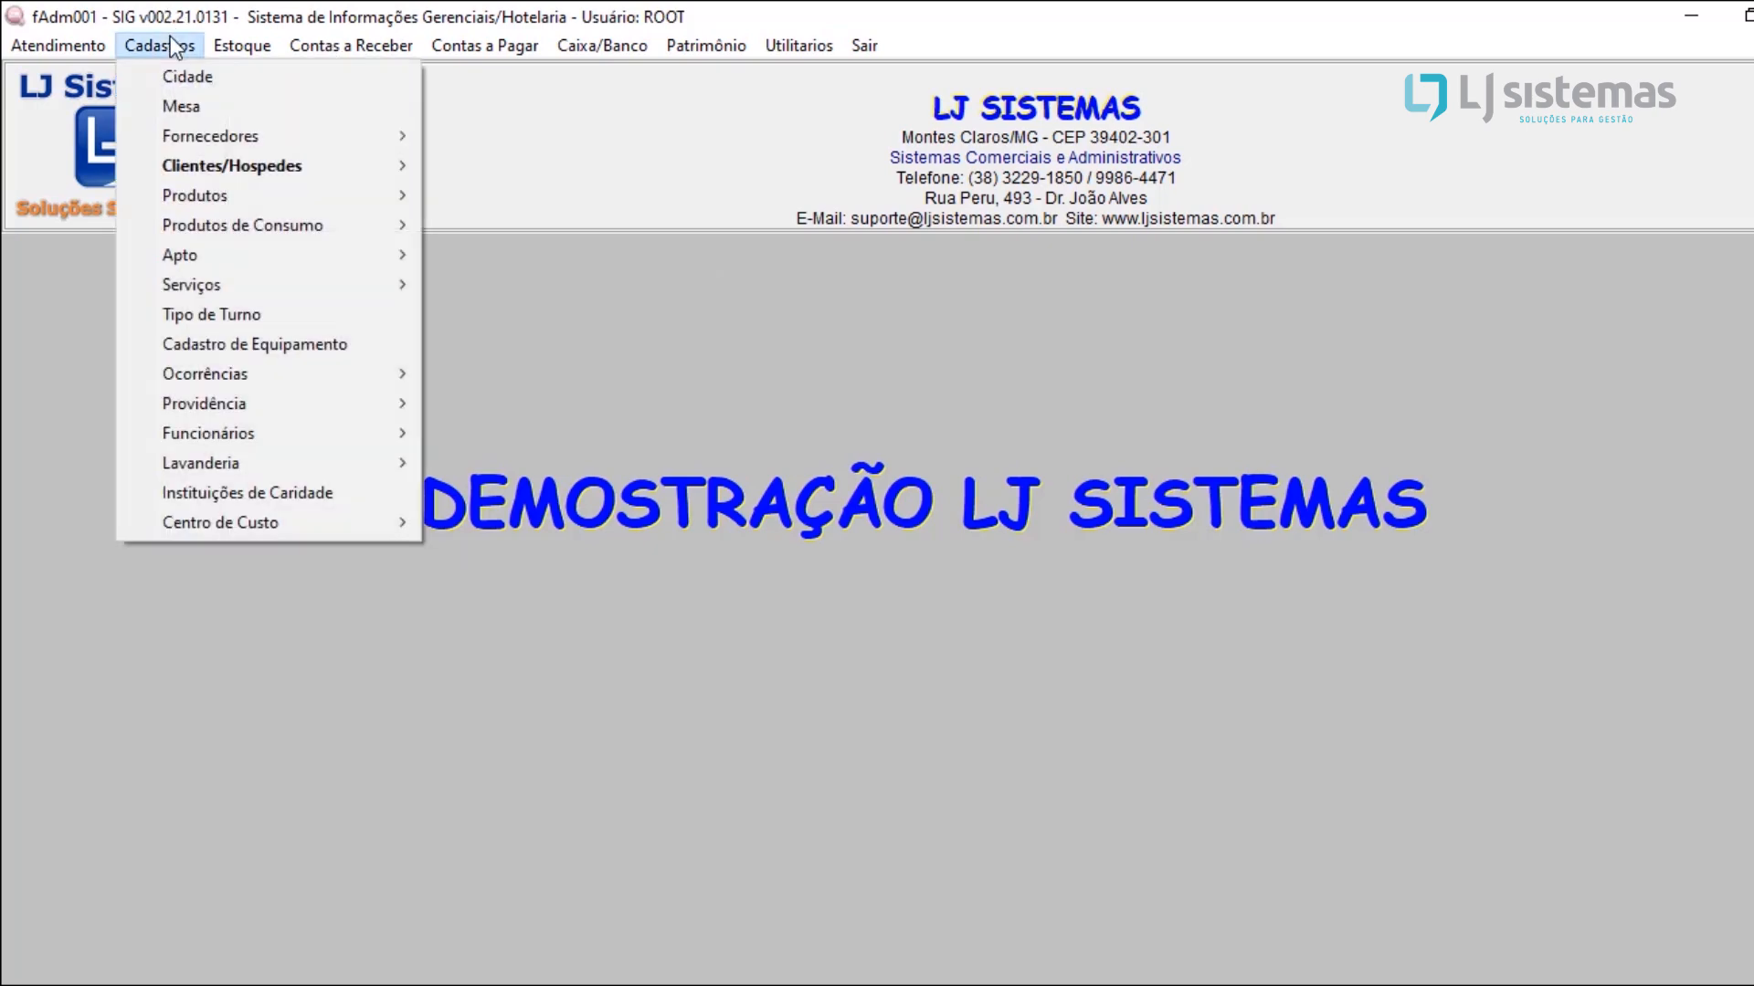
pyautogui.moveTo(225, 145)
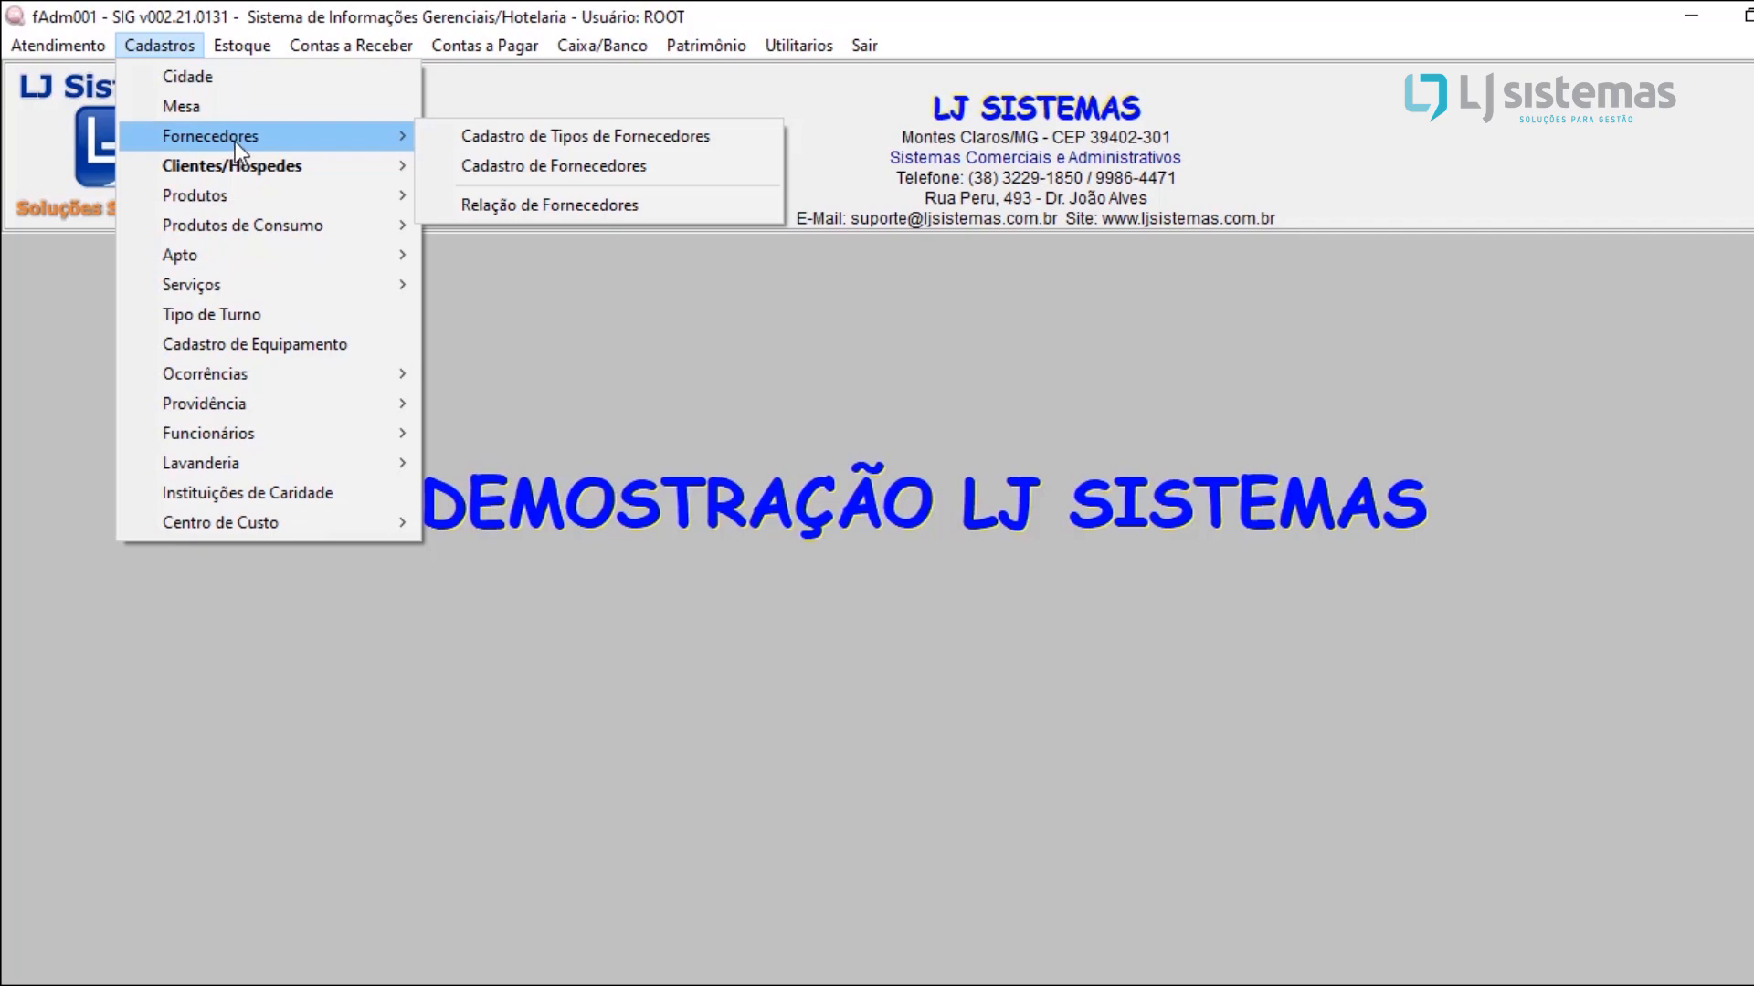
pyautogui.click(495, 176)
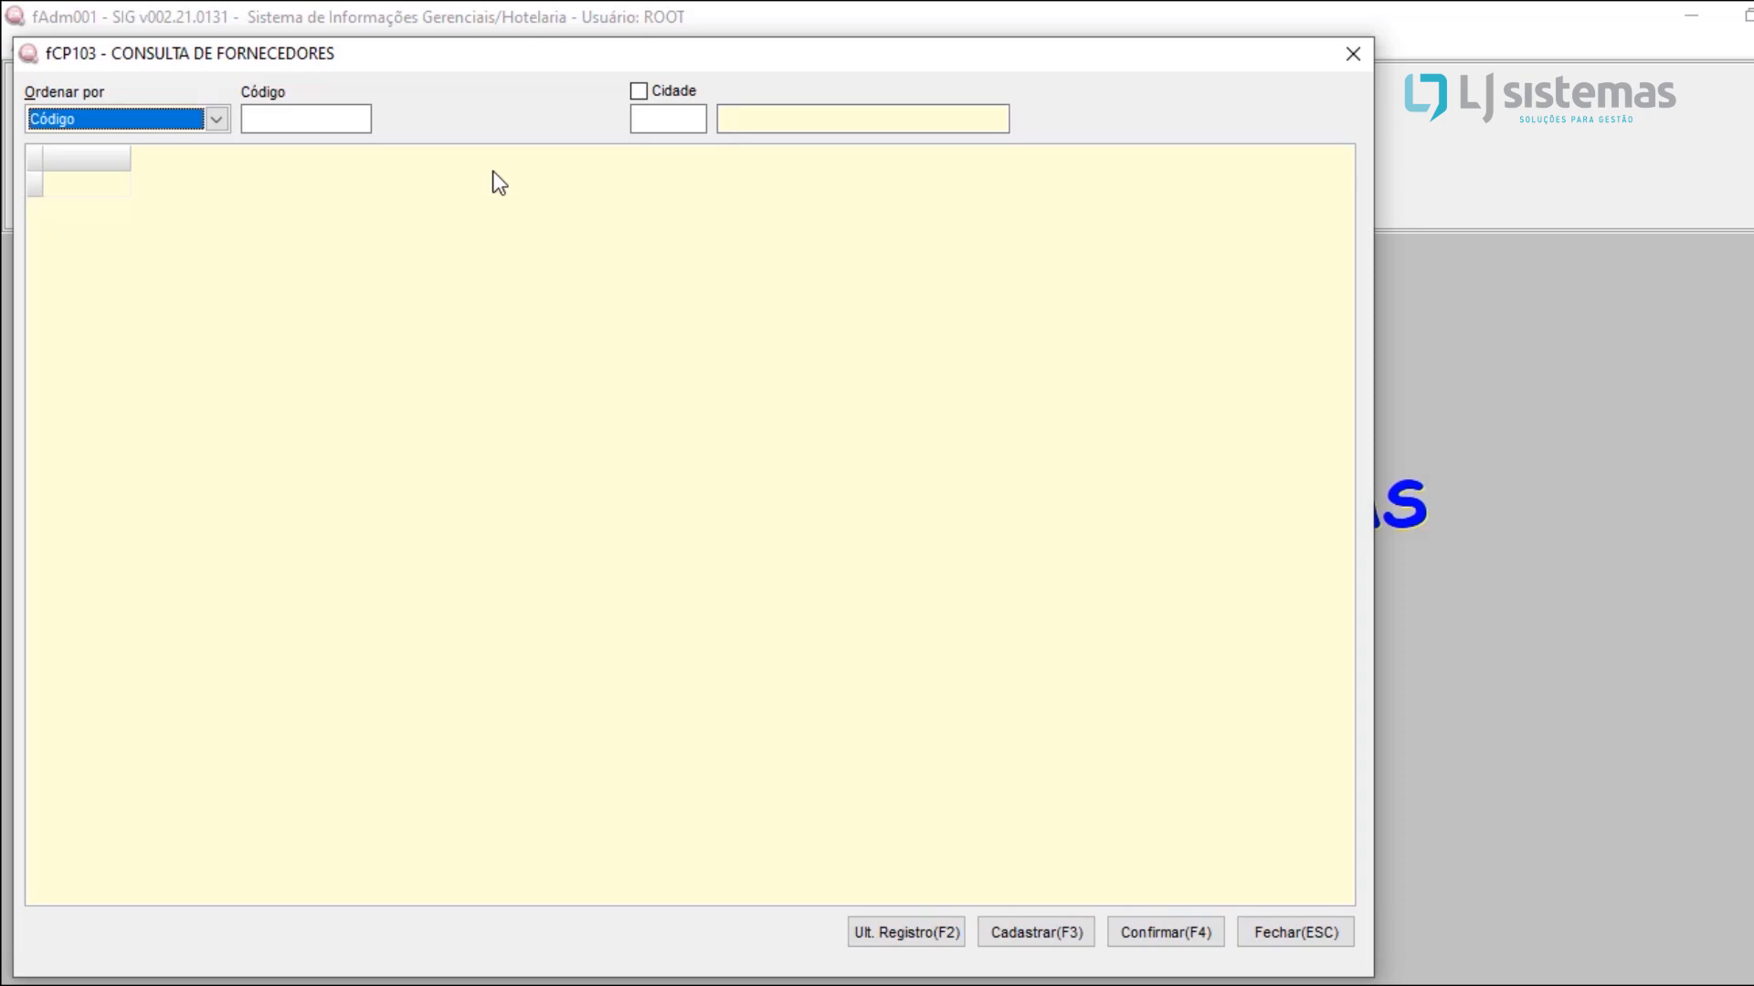
pyautogui.click(216, 120)
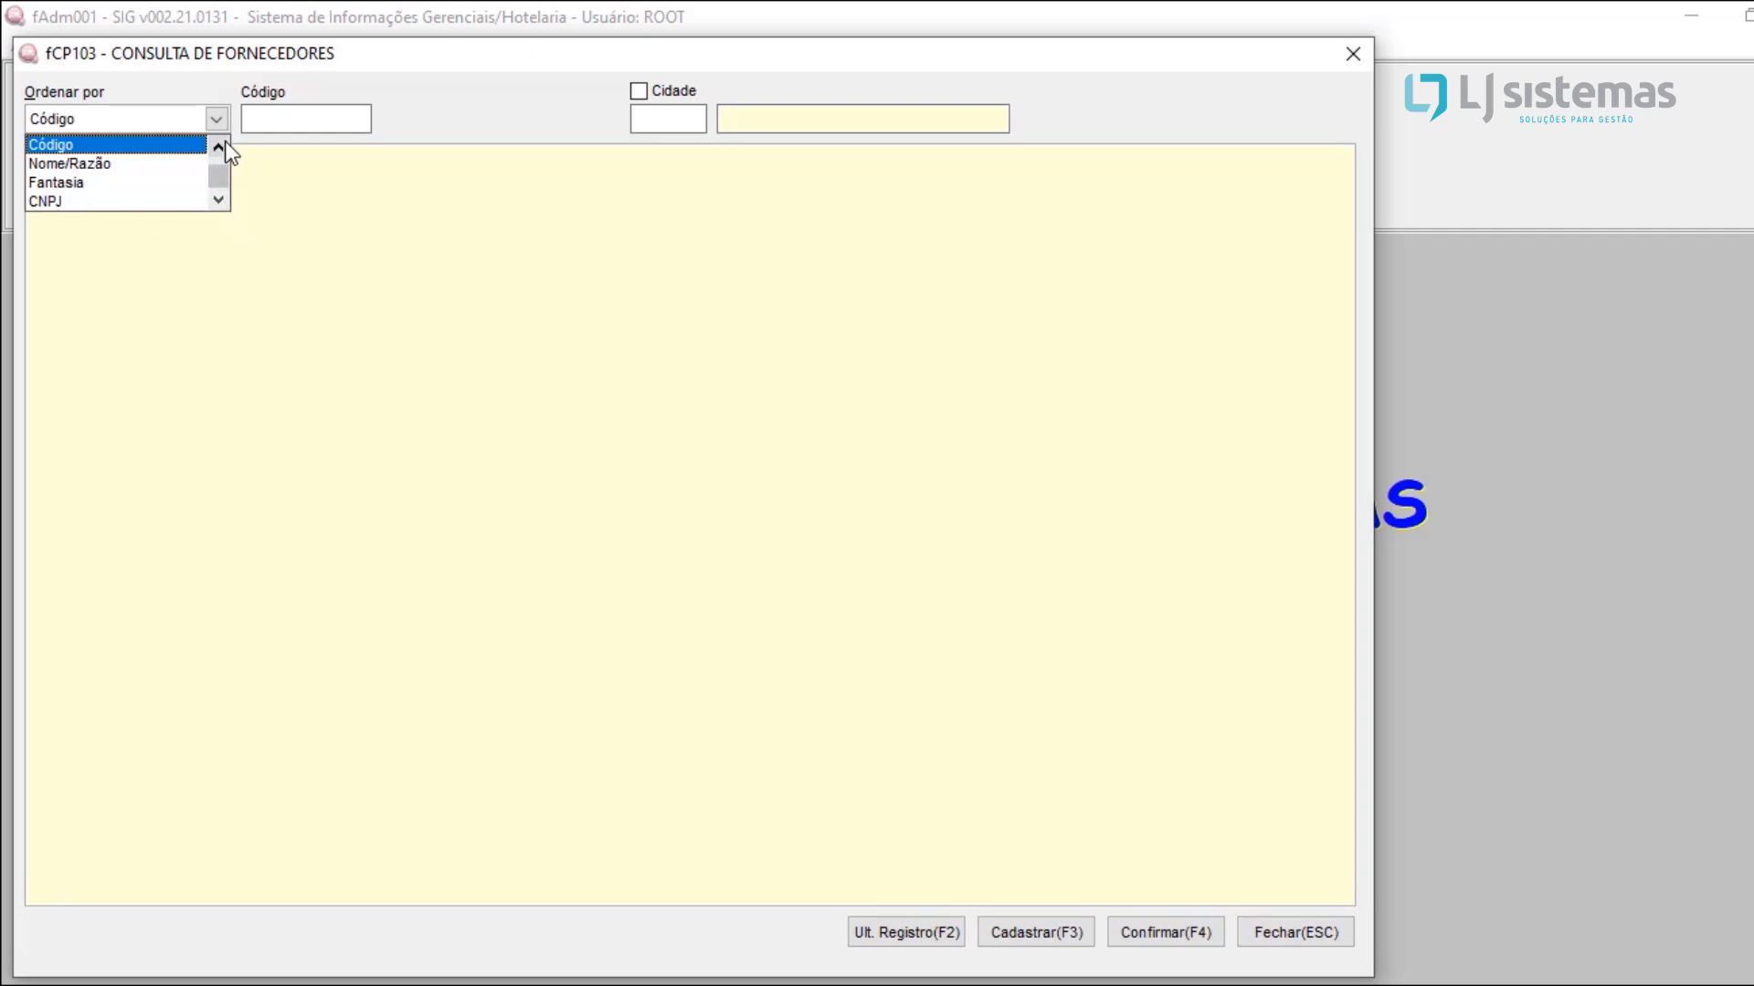
pyautogui.click(220, 201)
pyautogui.click(221, 203)
pyautogui.click(312, 116)
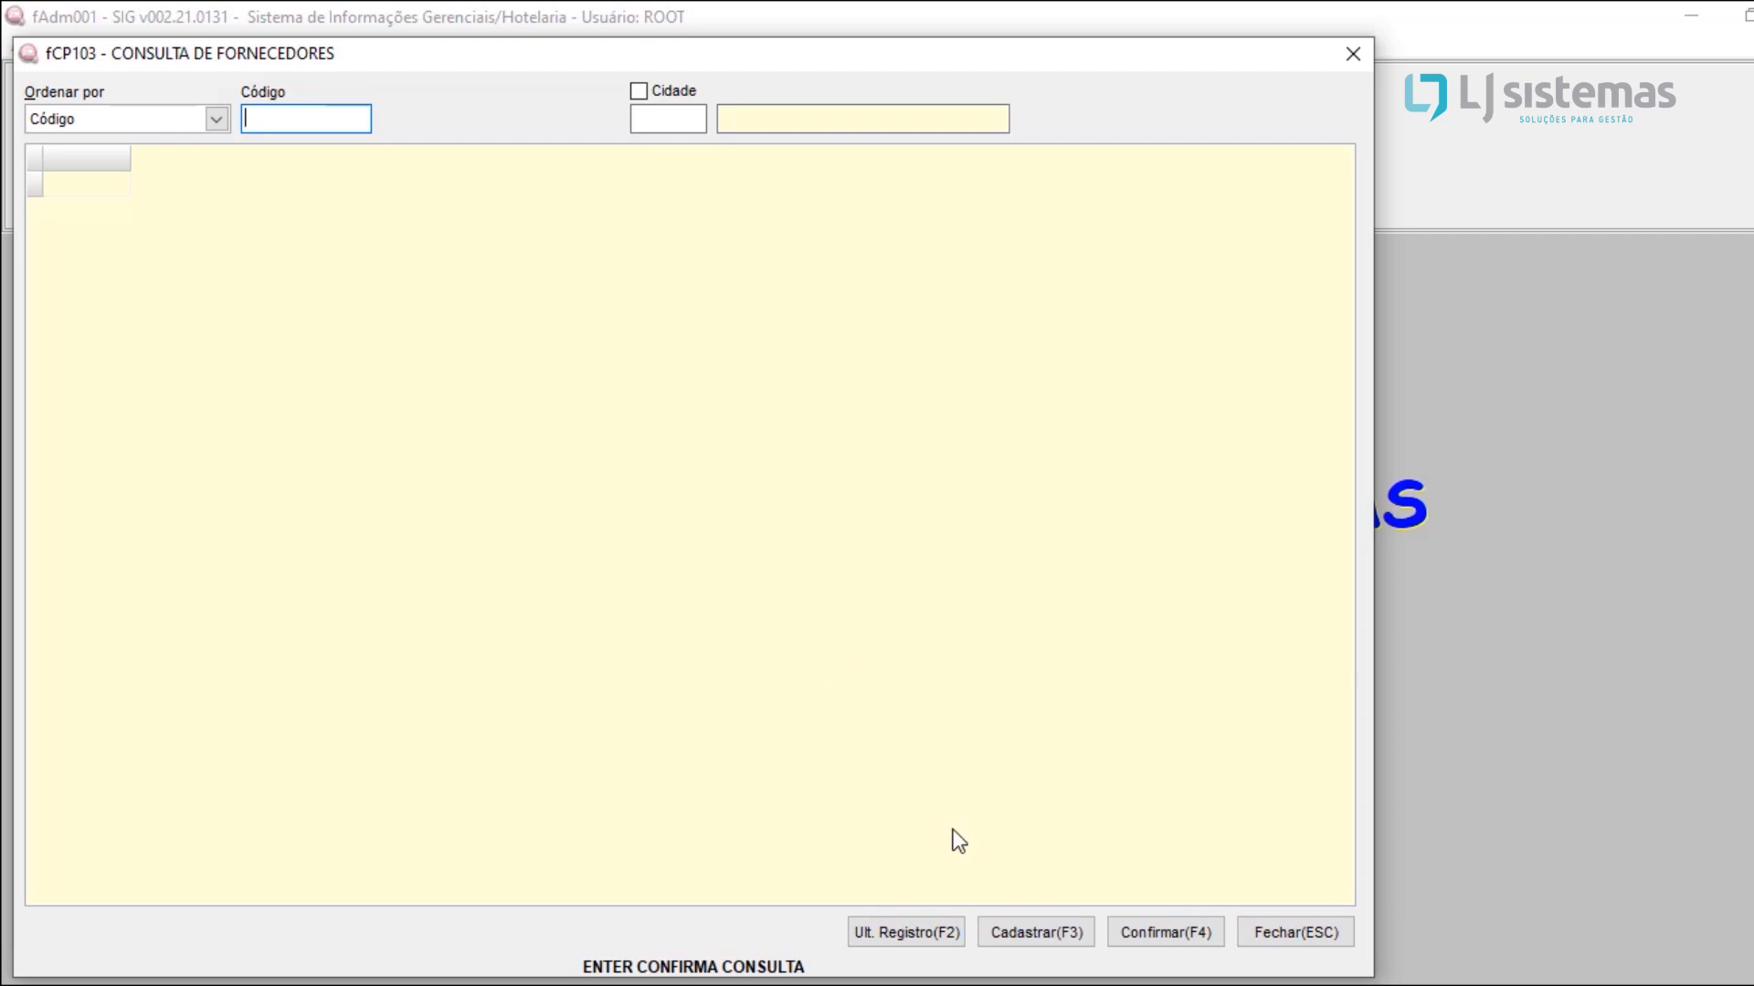
# Step: Start a new supplier registration and set the supplier type to Pessoa Jurídica
pyautogui.click(1016, 943)
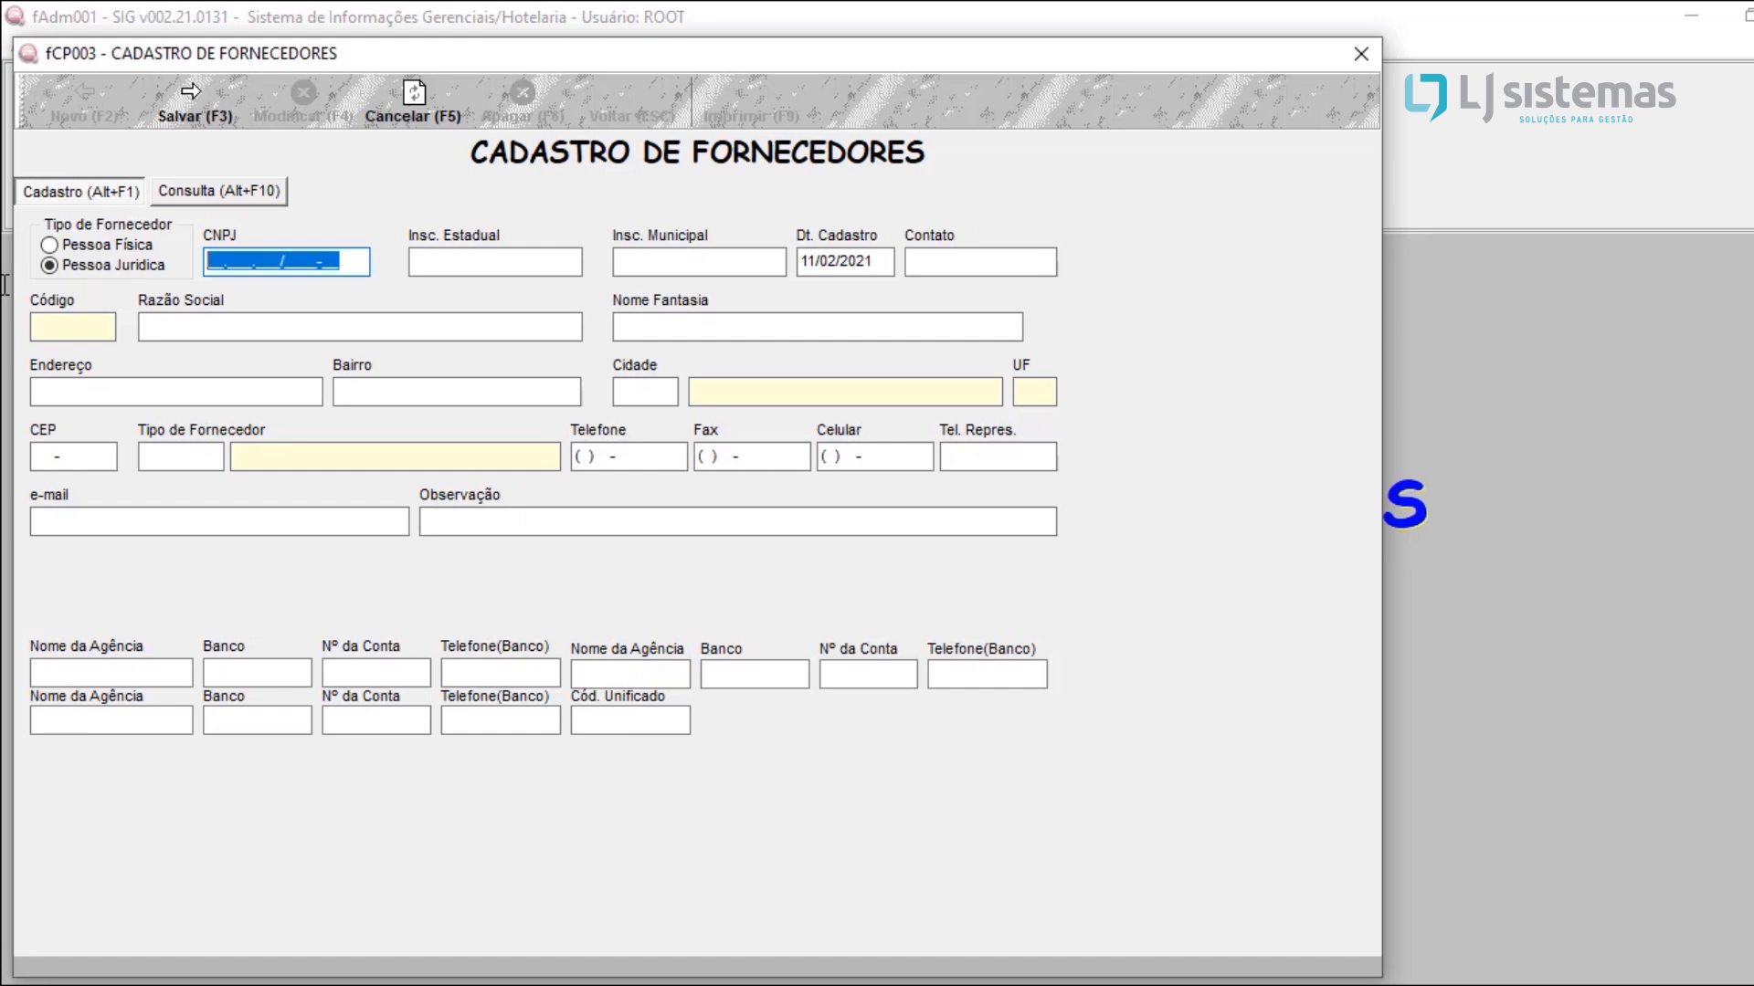
pyautogui.click(113, 243)
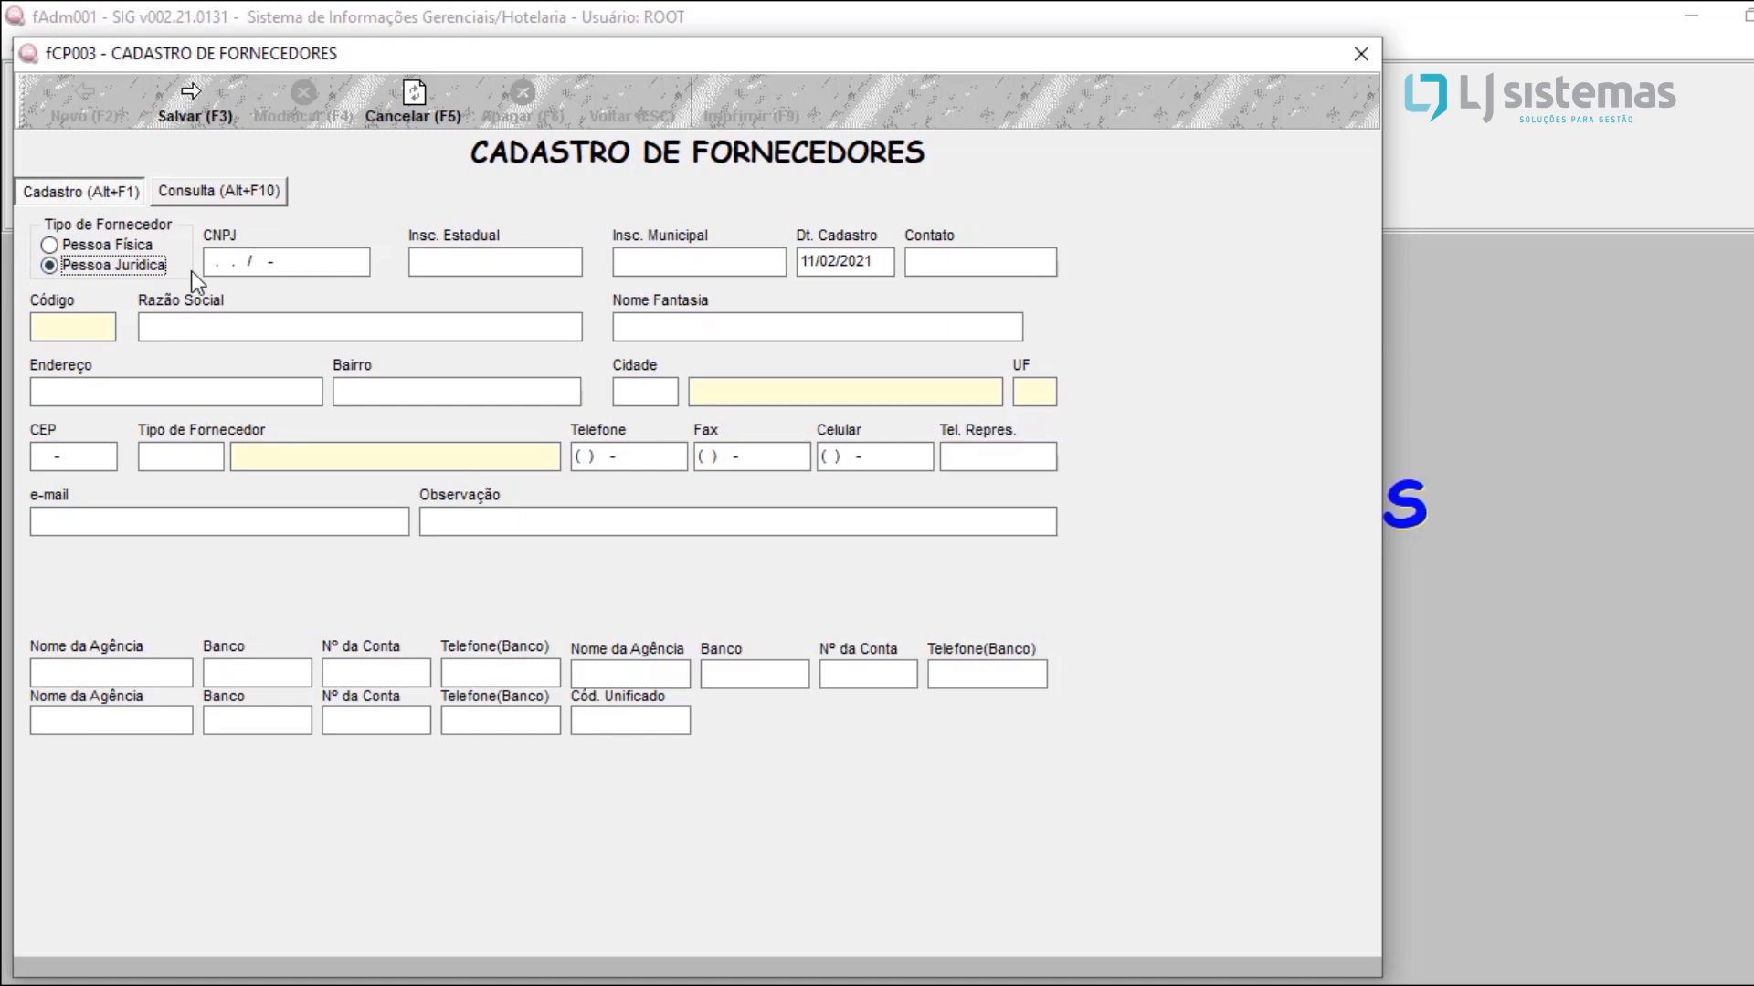
pyautogui.click(101, 243)
pyautogui.click(97, 265)
pyautogui.press('Tab')
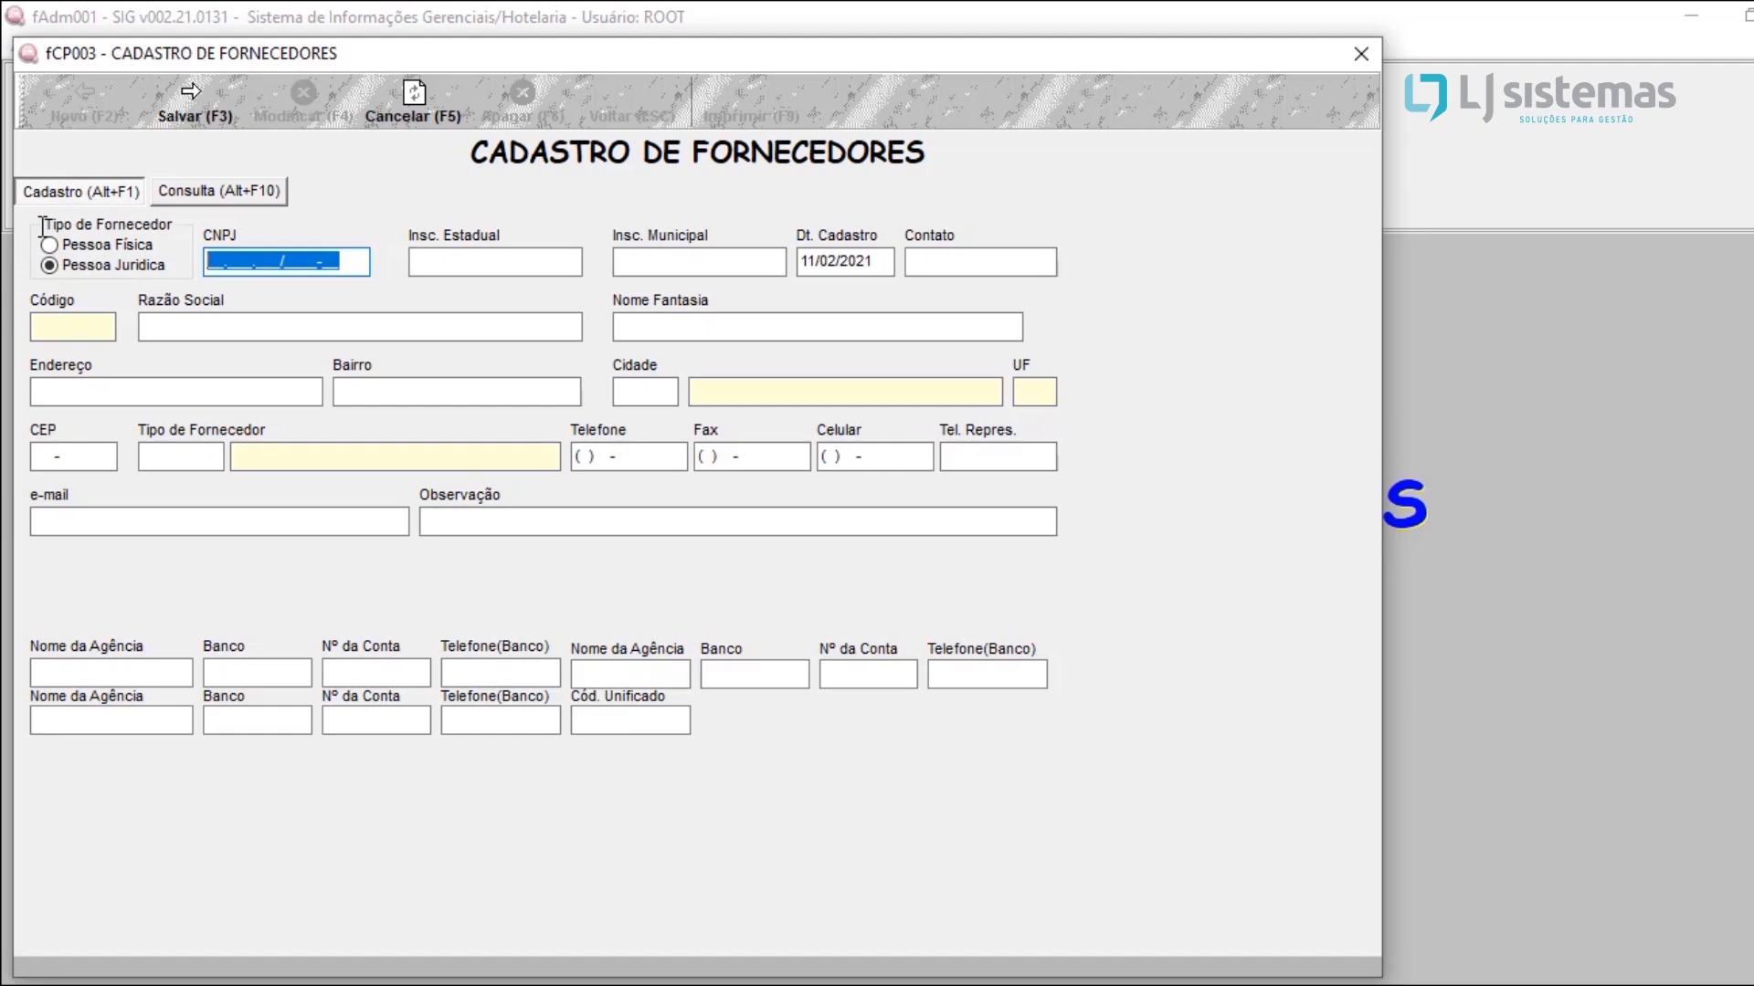
# Step: Review the Insc. Estadual, Contato, Razão Social and Nome Fantasia fields, and switch the supplier type to Pessoa Física
pyautogui.click(527, 260)
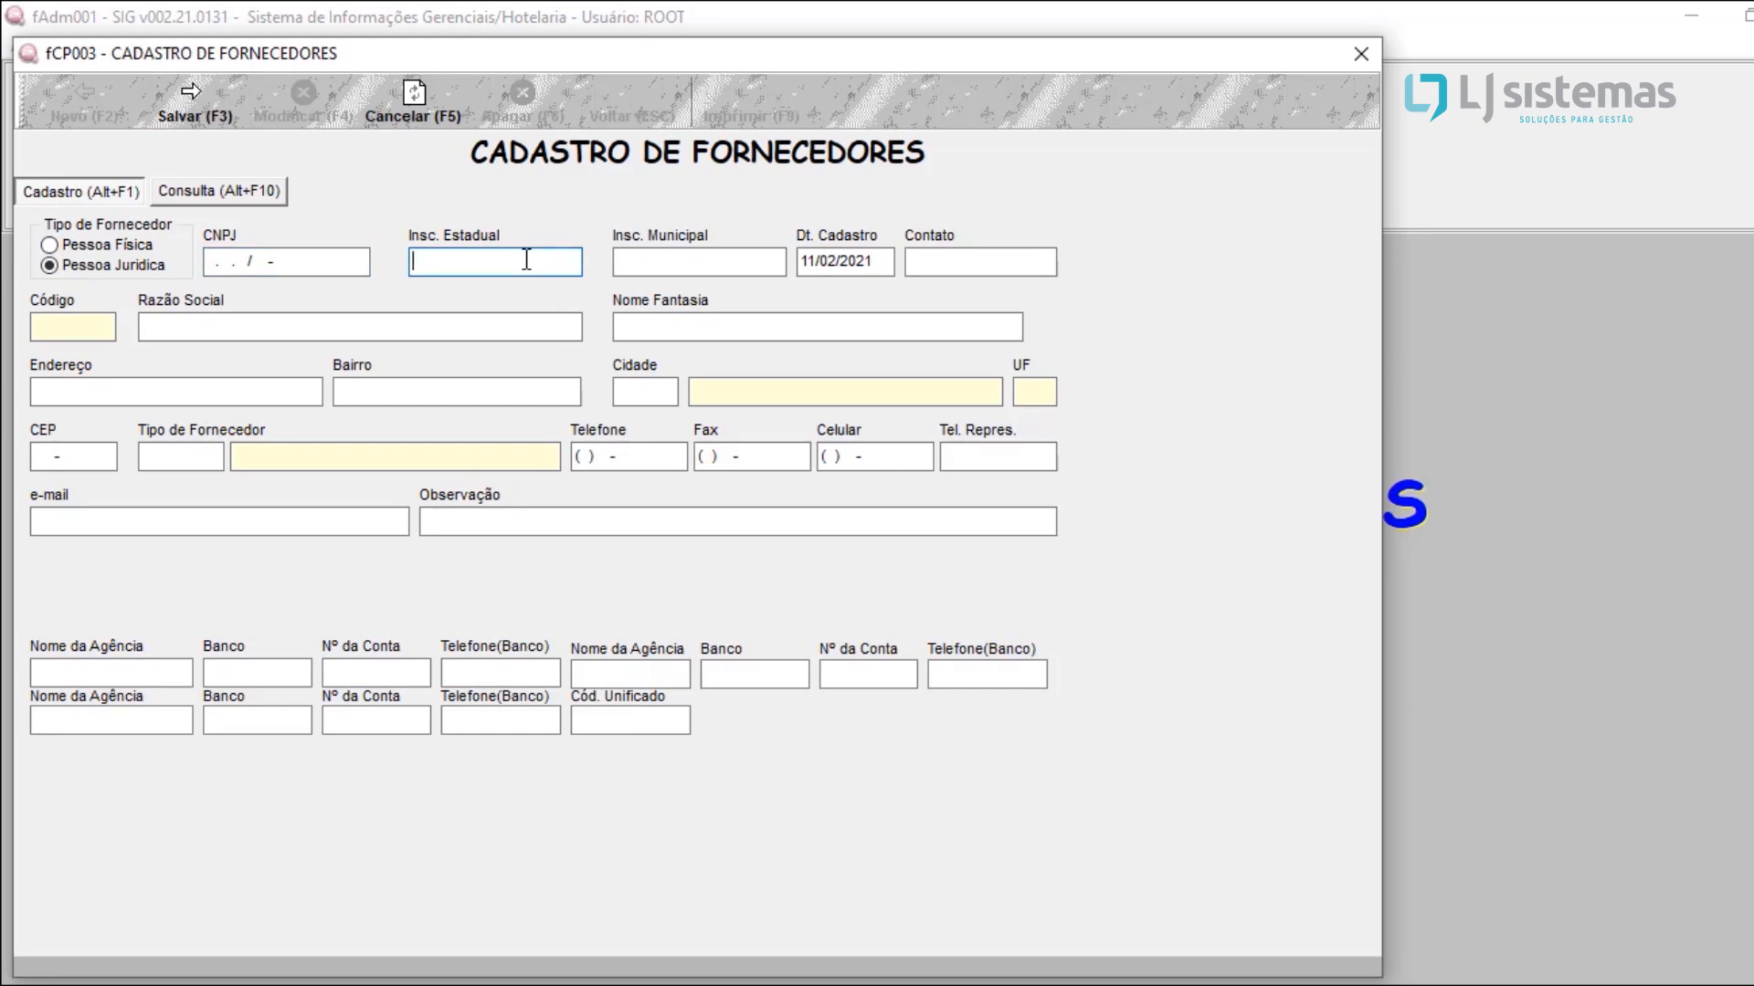
pyautogui.click(1030, 260)
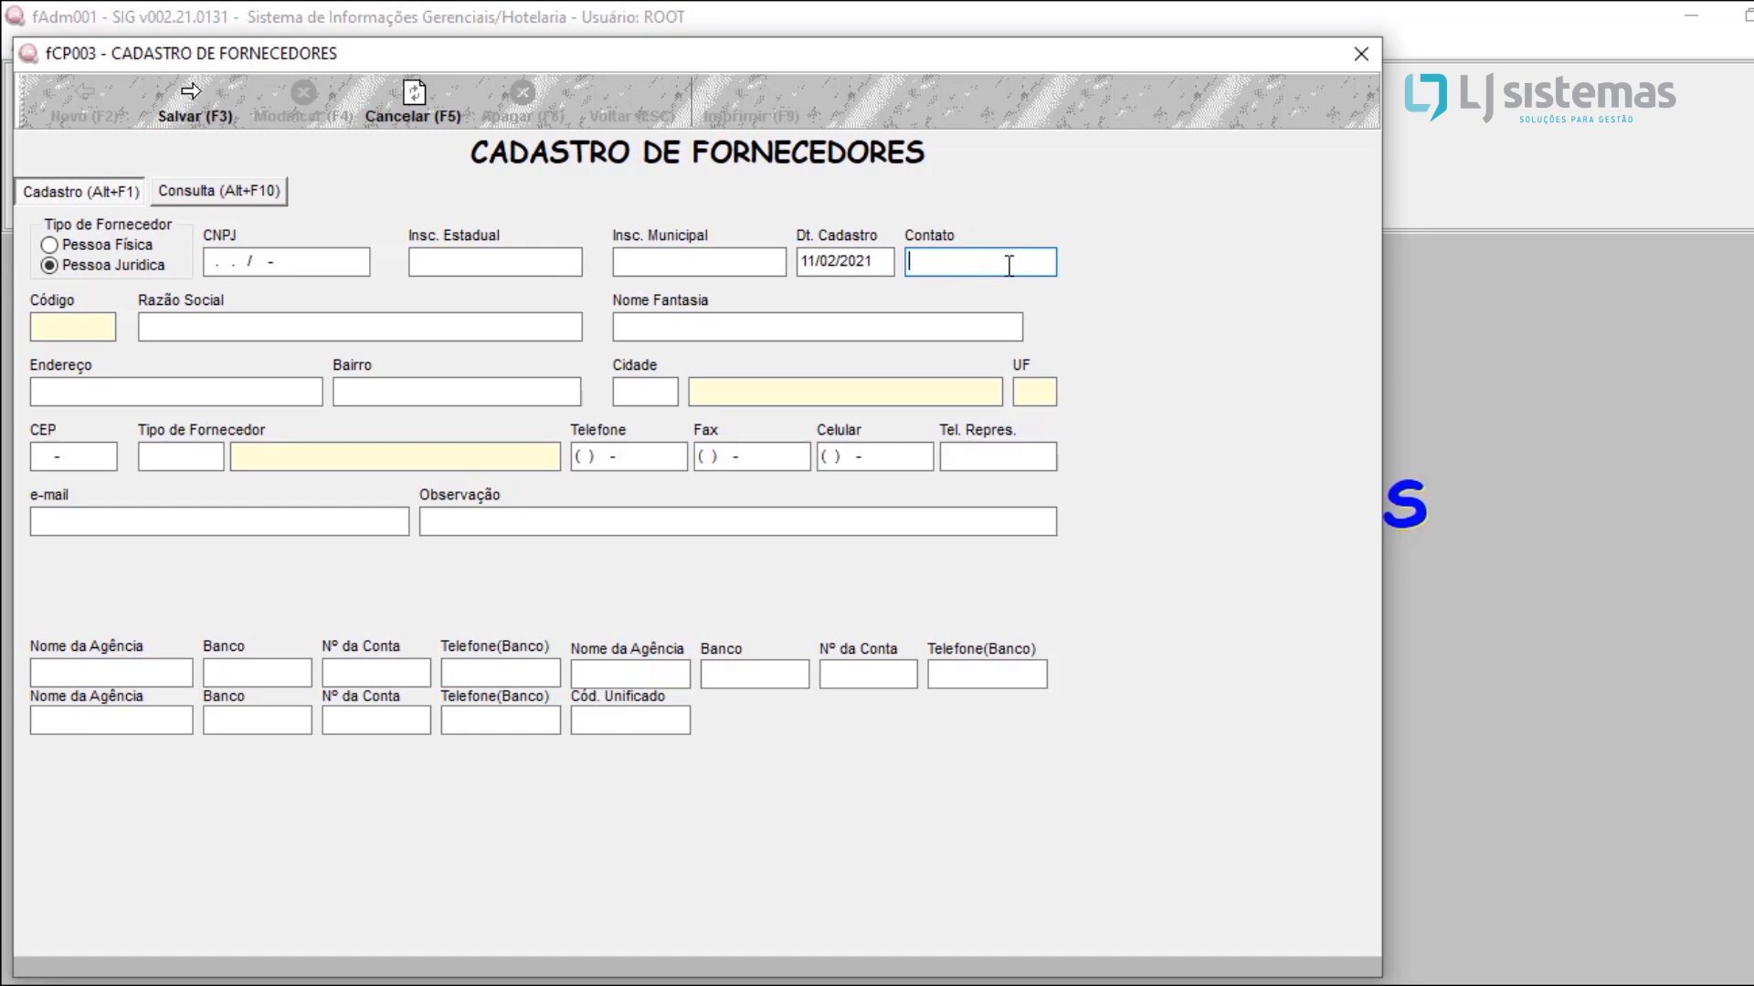
pyautogui.click(330, 321)
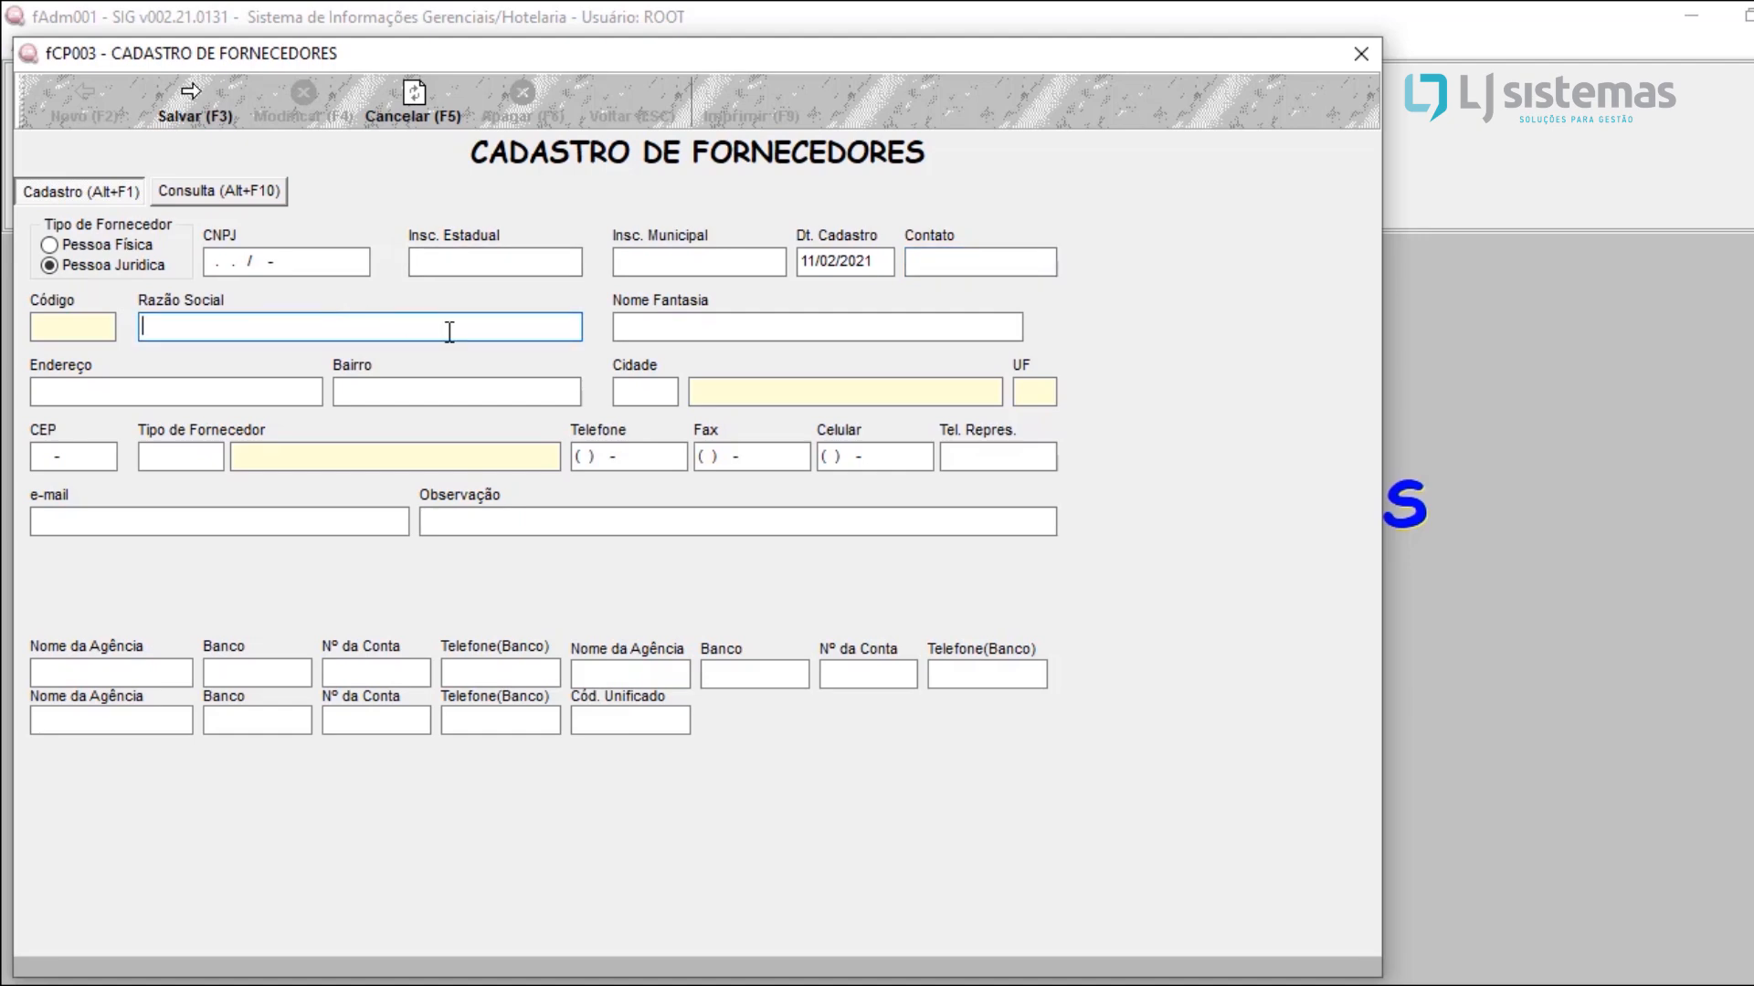
pyautogui.click(684, 322)
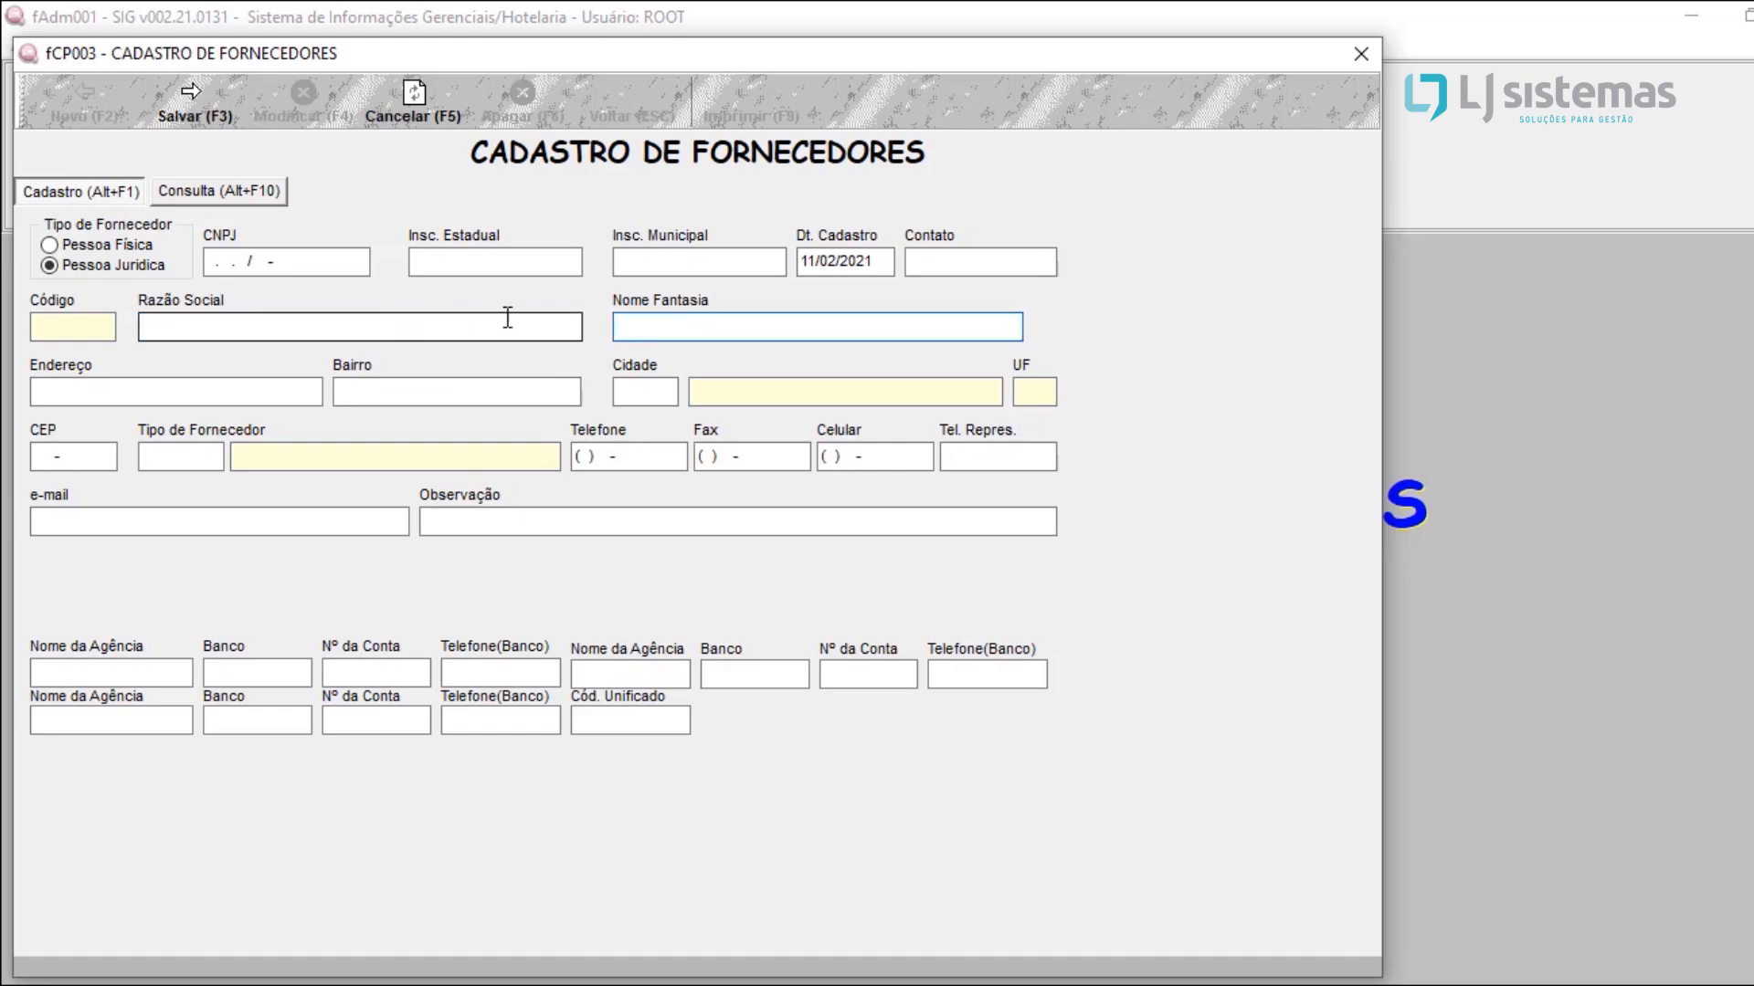
pyautogui.click(106, 243)
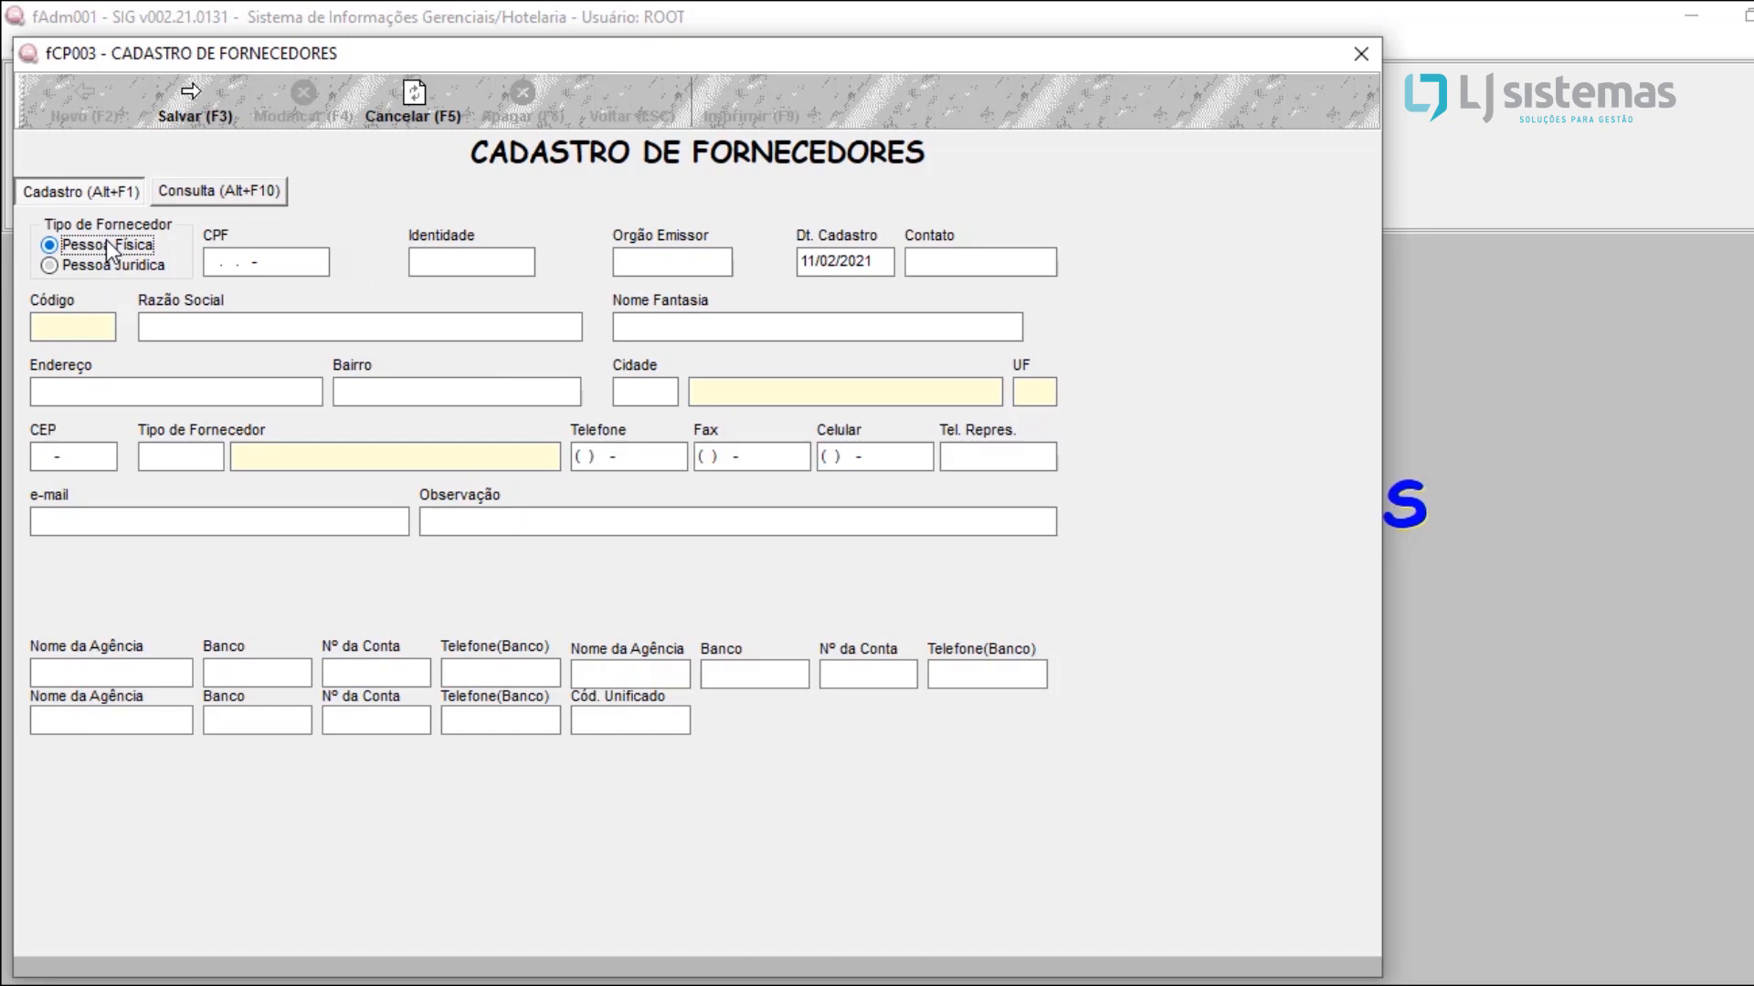
# Step: Compare the Pessoa Física and Pessoa Jurídica supplier types, leaving Pessoa Jurídica selected, and examine the Nome Fantasia, Endereço and Bairro fields
pyautogui.click(102, 264)
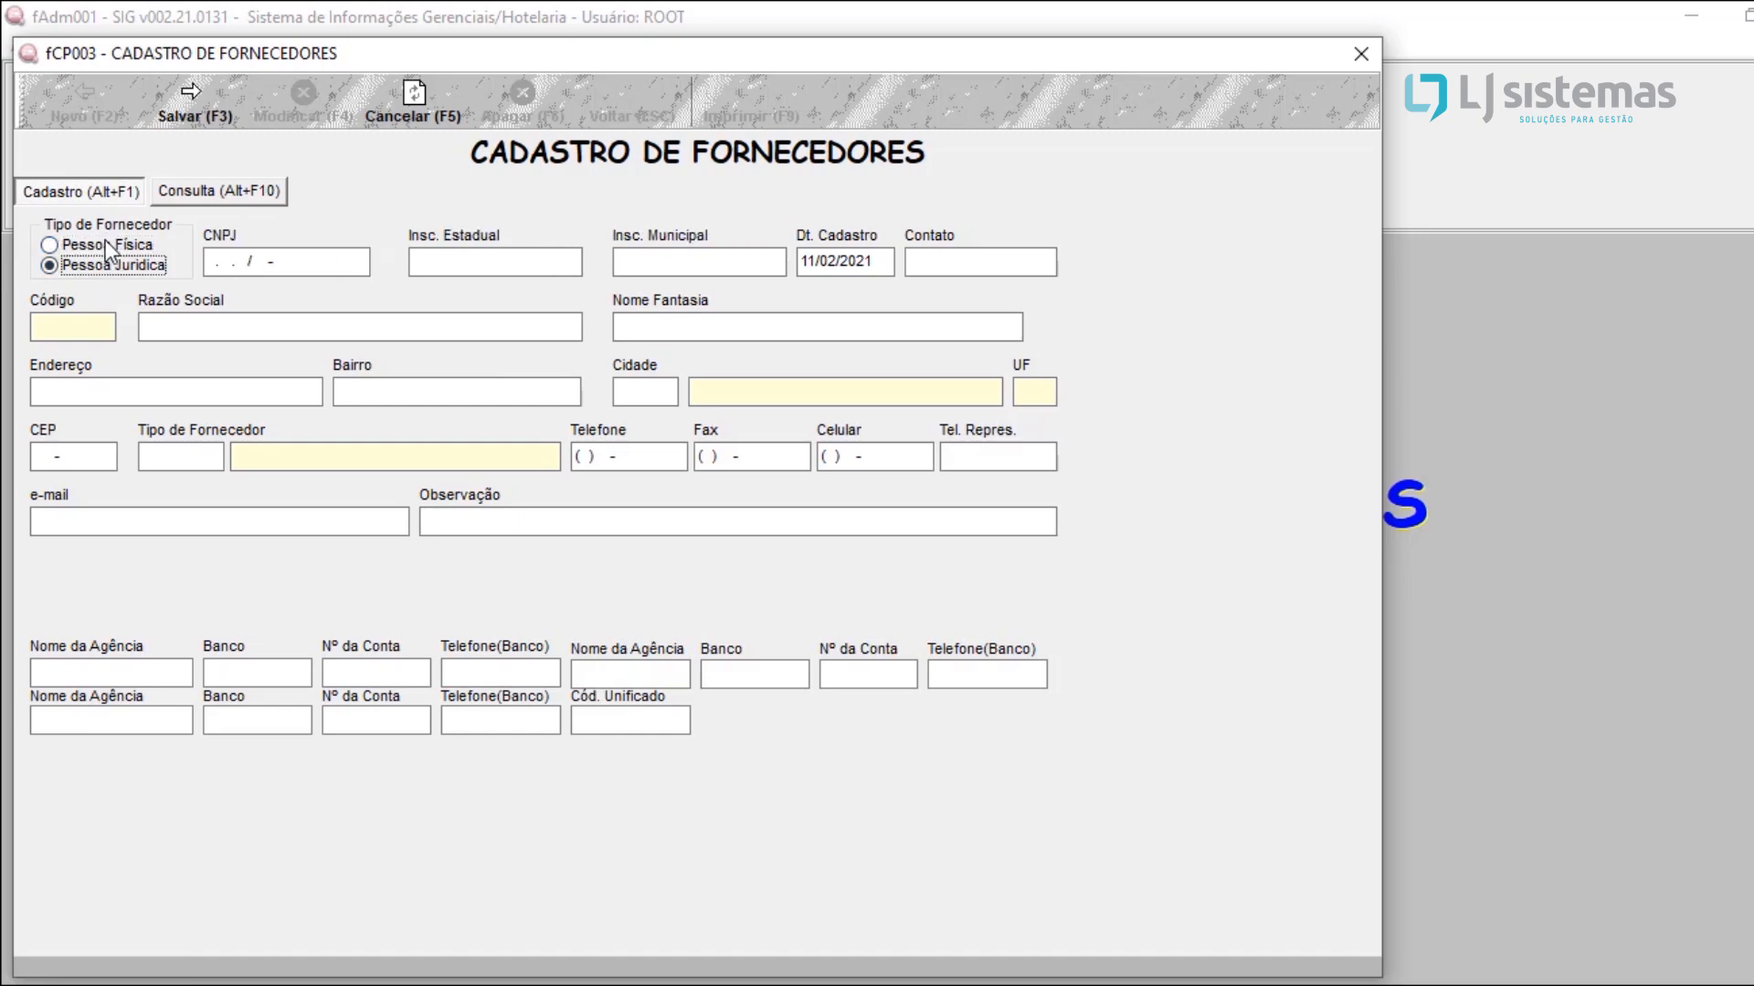
pyautogui.click(106, 241)
pyautogui.click(113, 264)
pyautogui.click(648, 324)
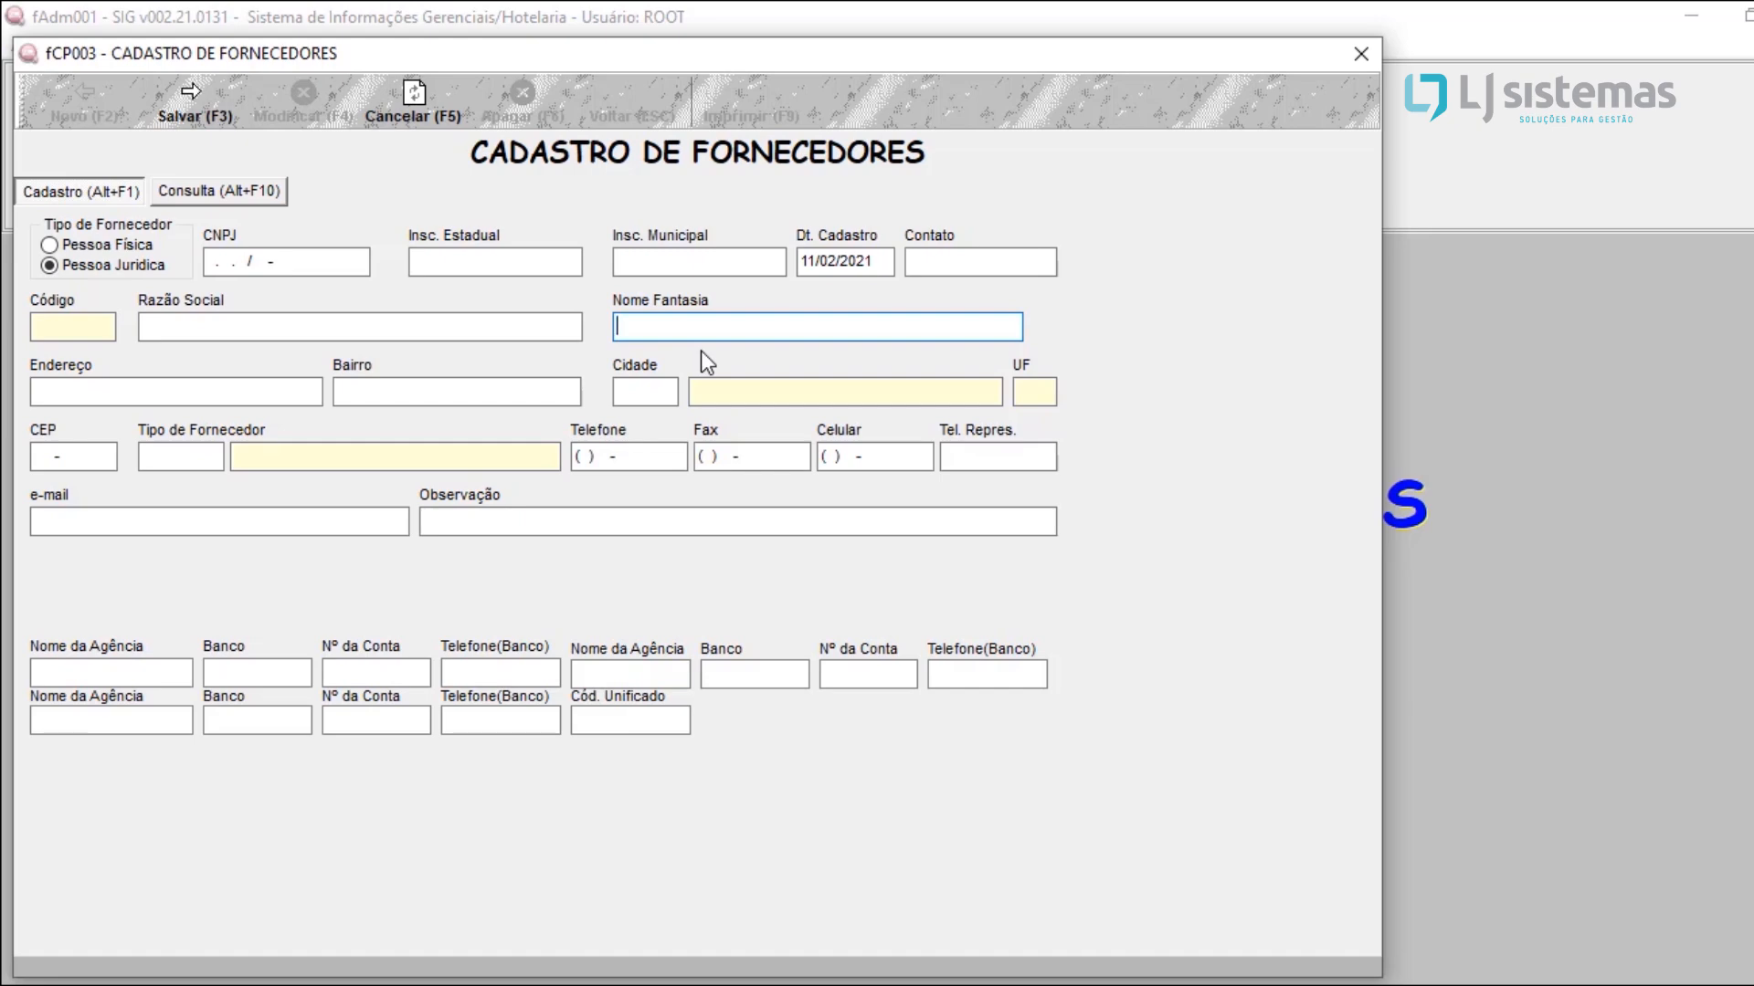
pyautogui.click(121, 394)
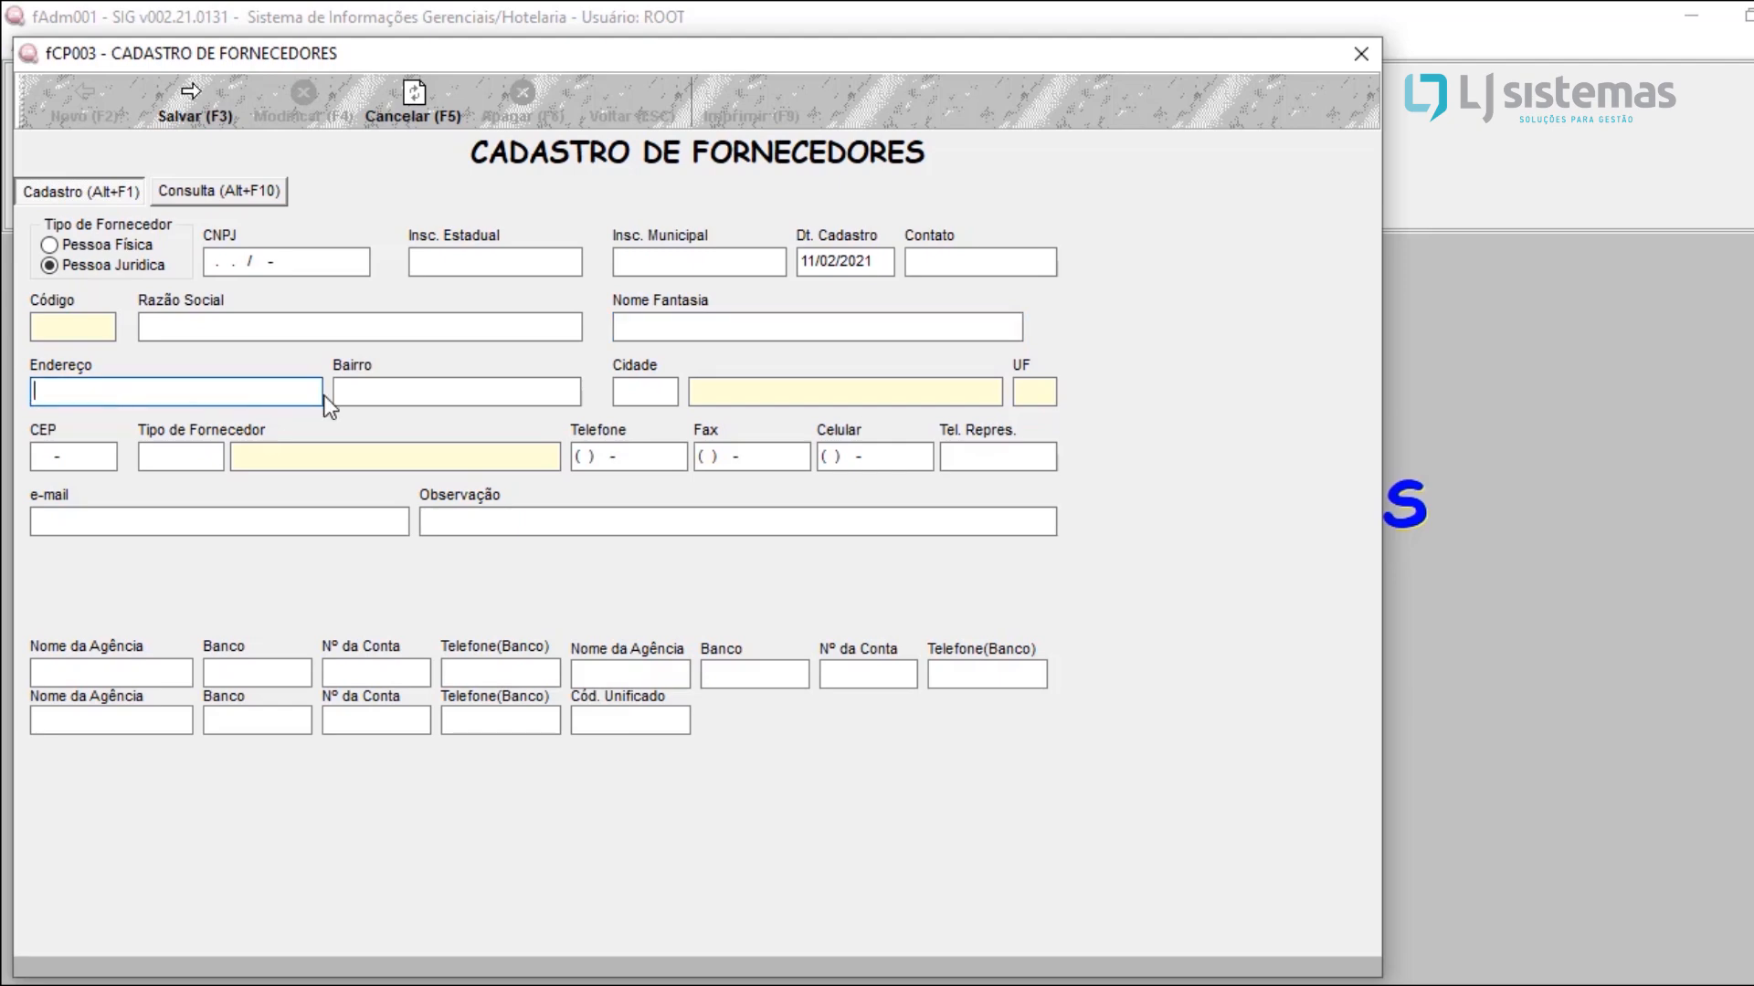
pyautogui.click(352, 391)
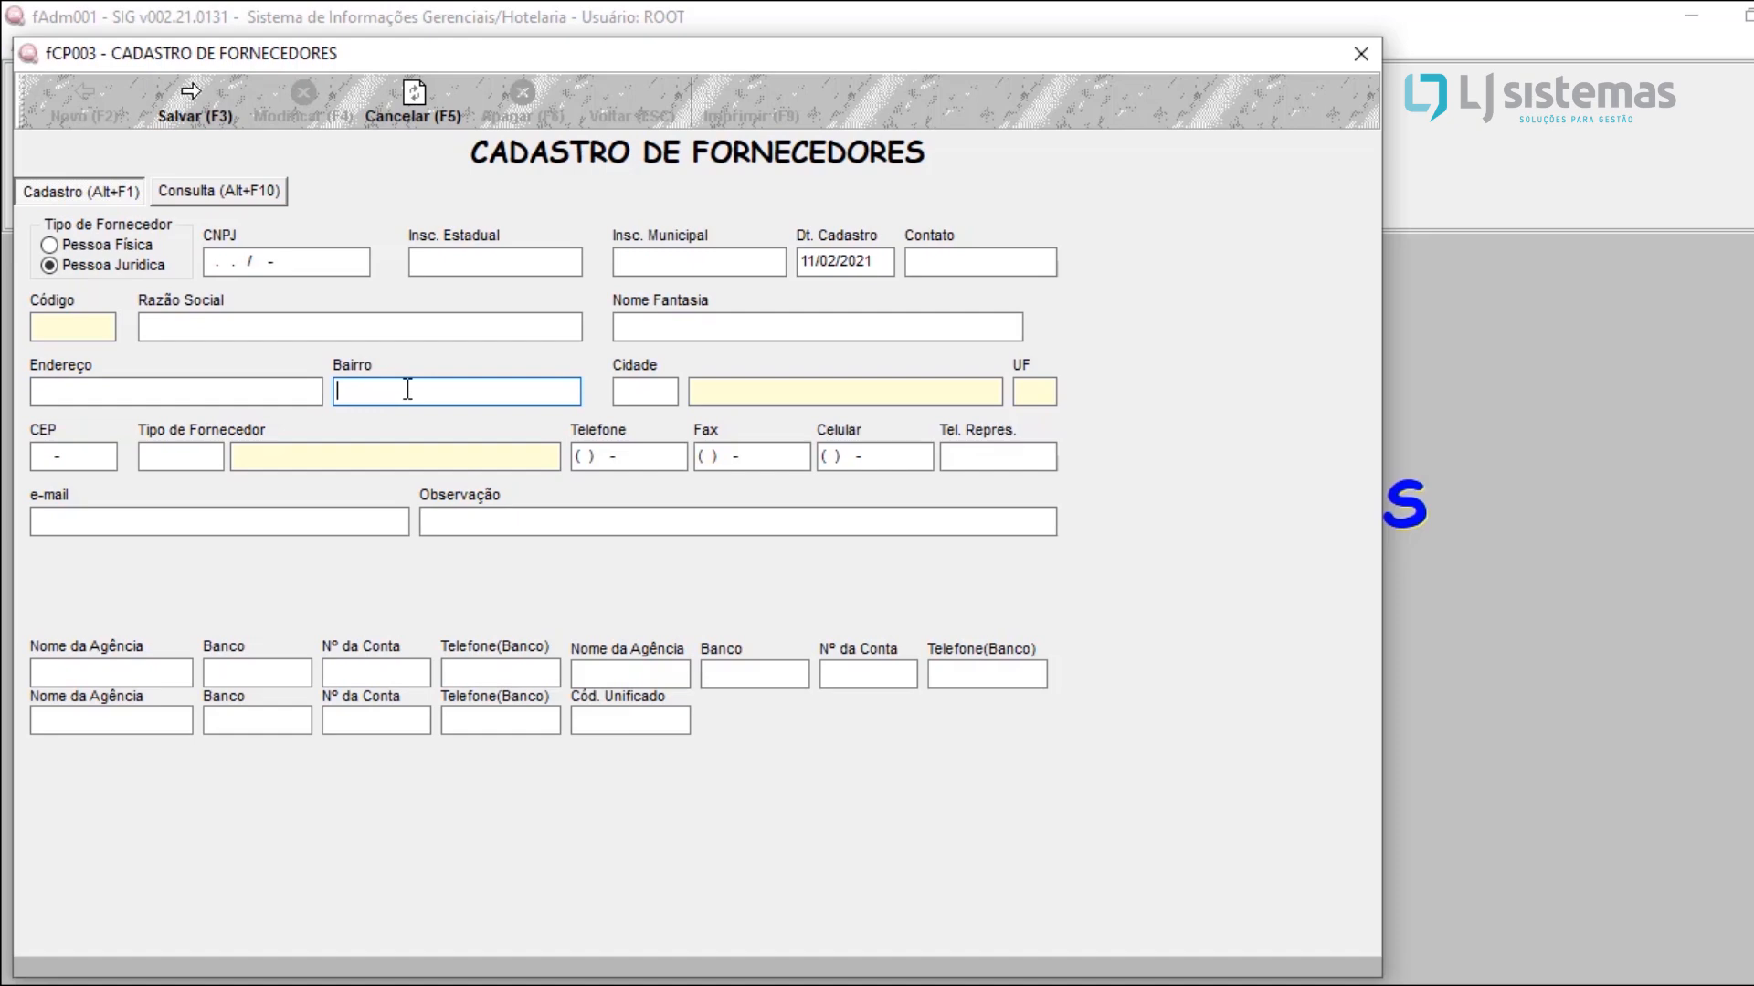
# Step: Fill the supplier's Cidade with code 2, and clear the code again
pyautogui.click(653, 385)
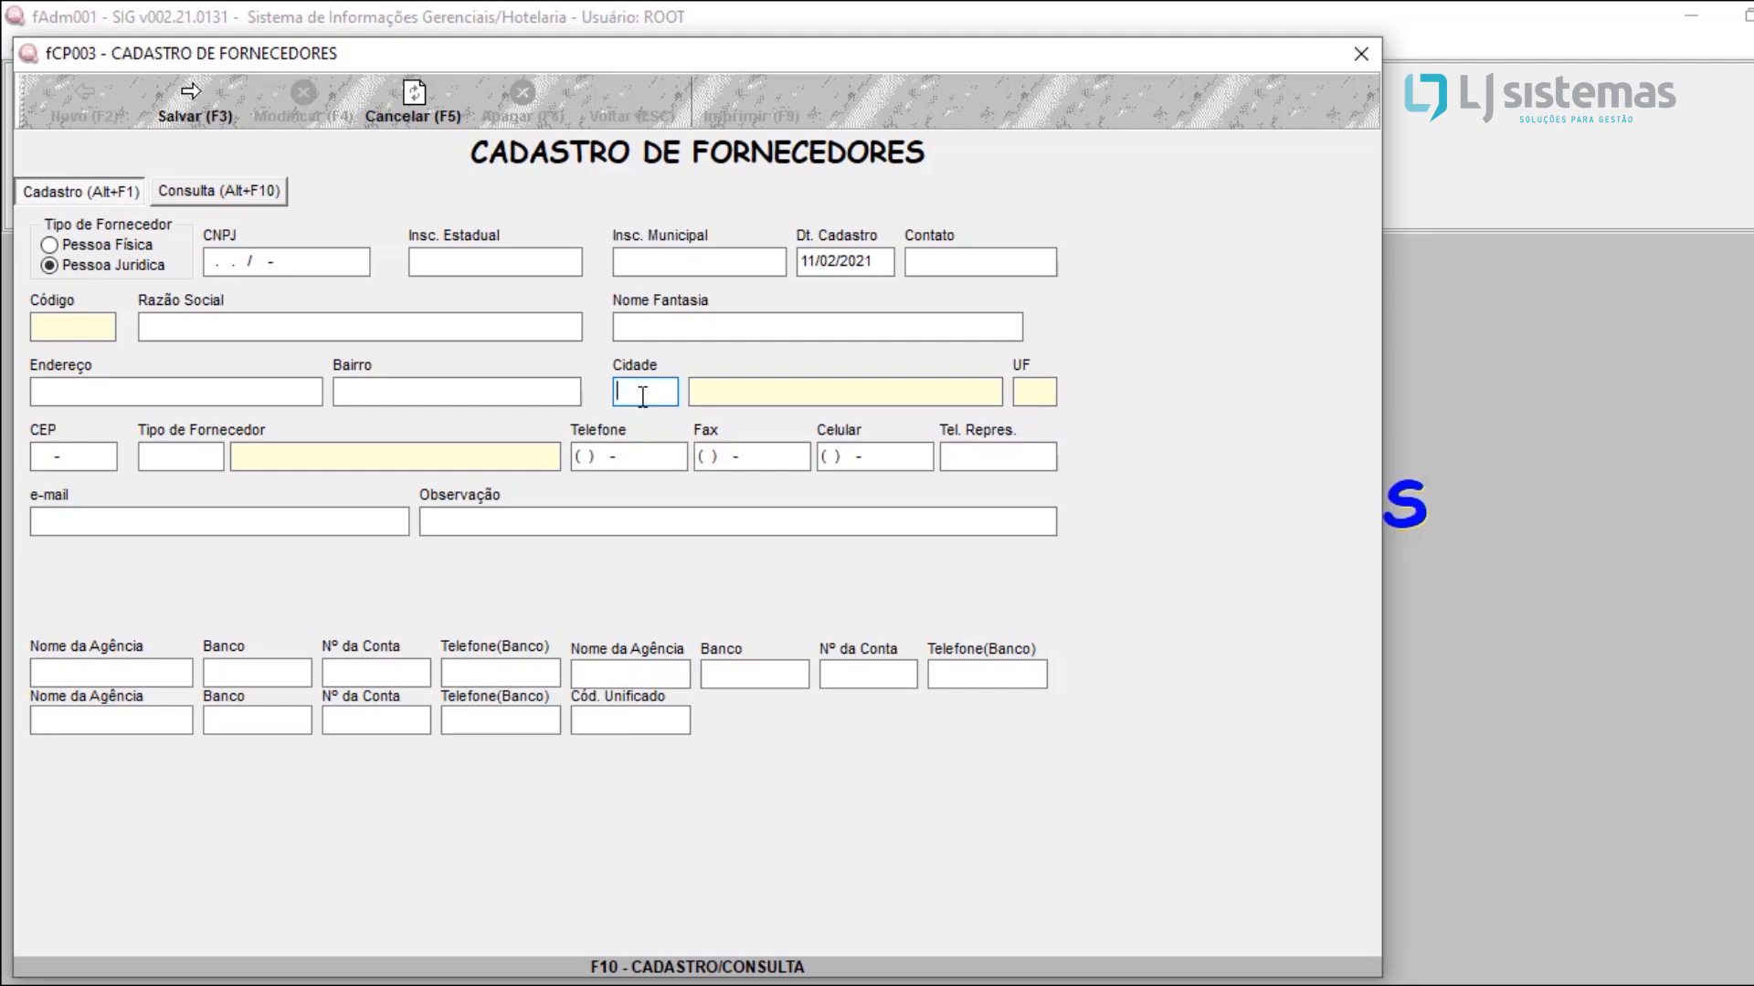
pyautogui.write('2')
pyautogui.press('Return')
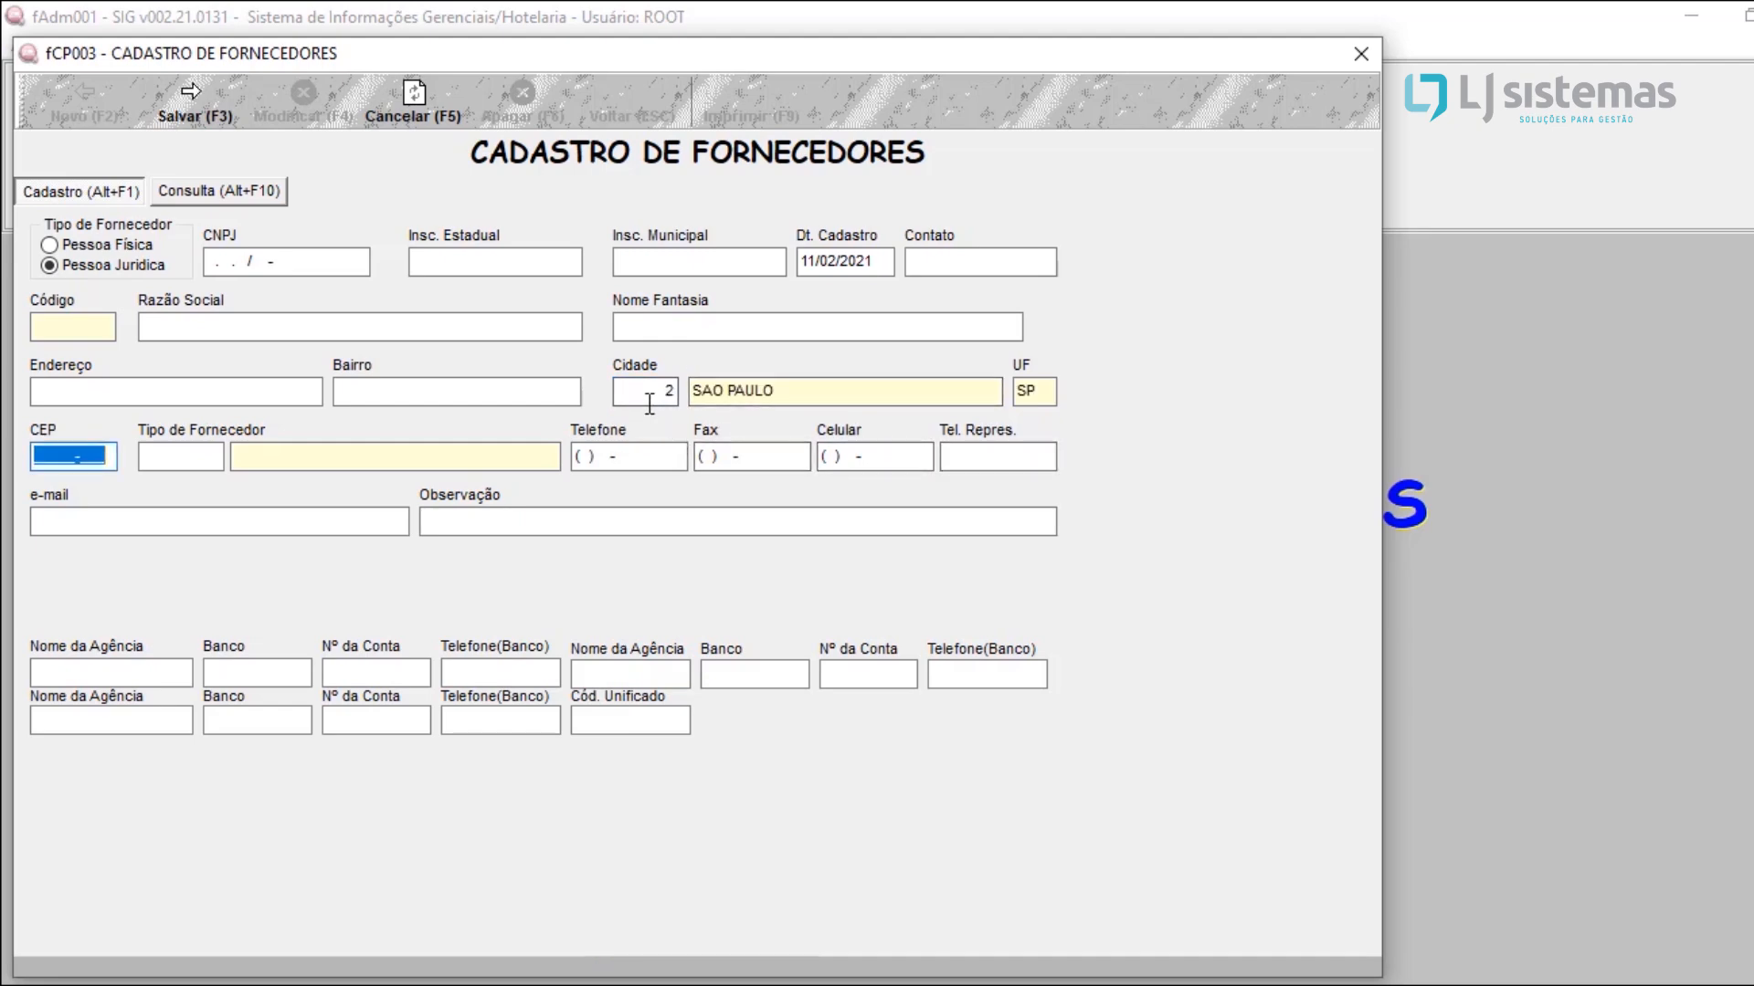
pyautogui.click(656, 391)
pyautogui.press('BackSpace')
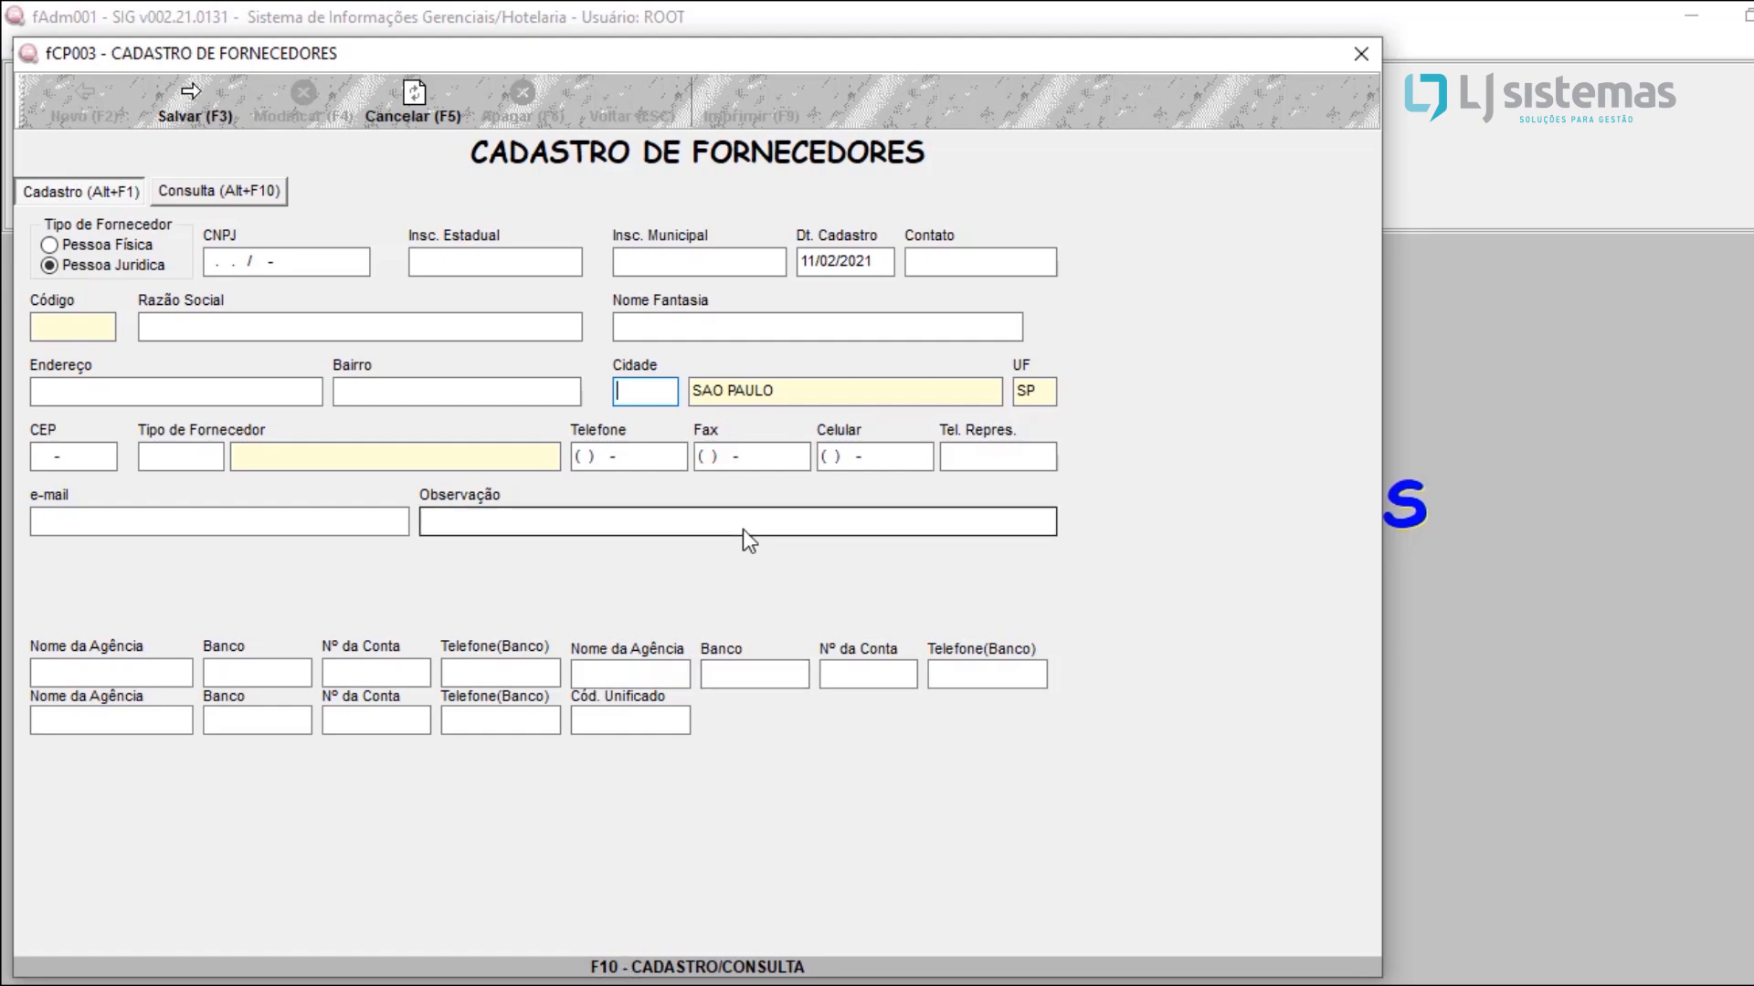
# Step: Look up the city by the name SAO P and choose SAO PAULO as the supplier's city
pyautogui.press('F10')
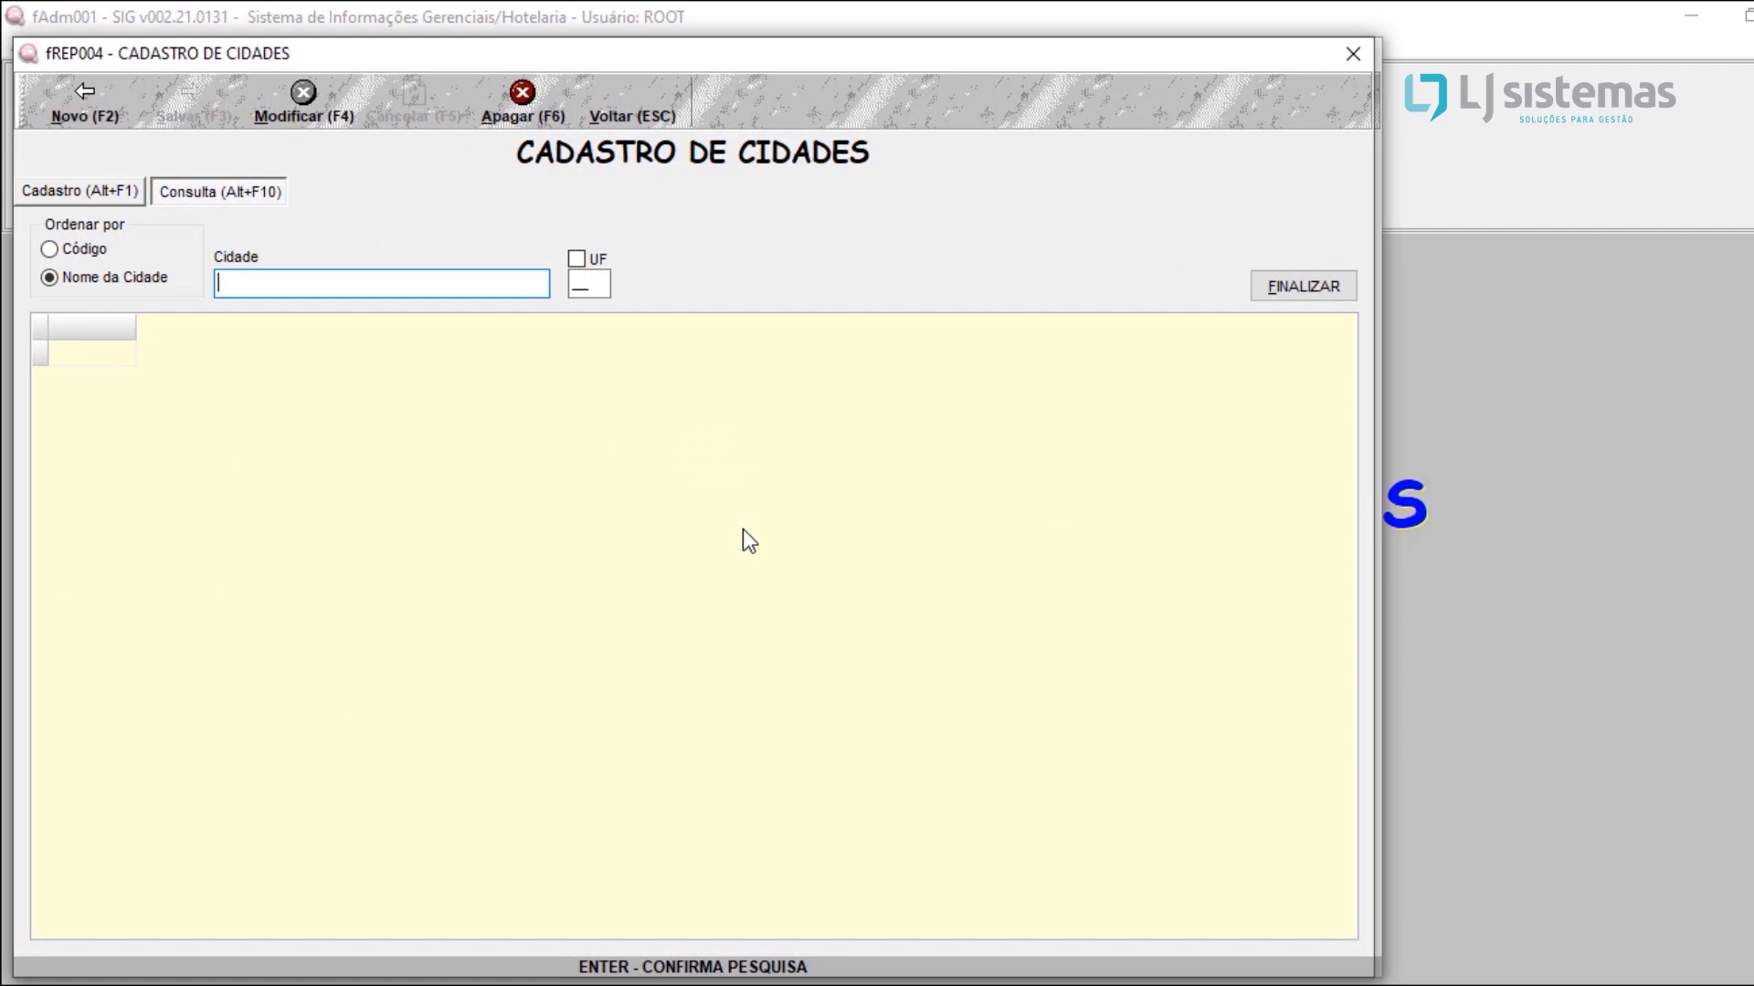
pyautogui.write('SAO P')
pyautogui.press('Return')
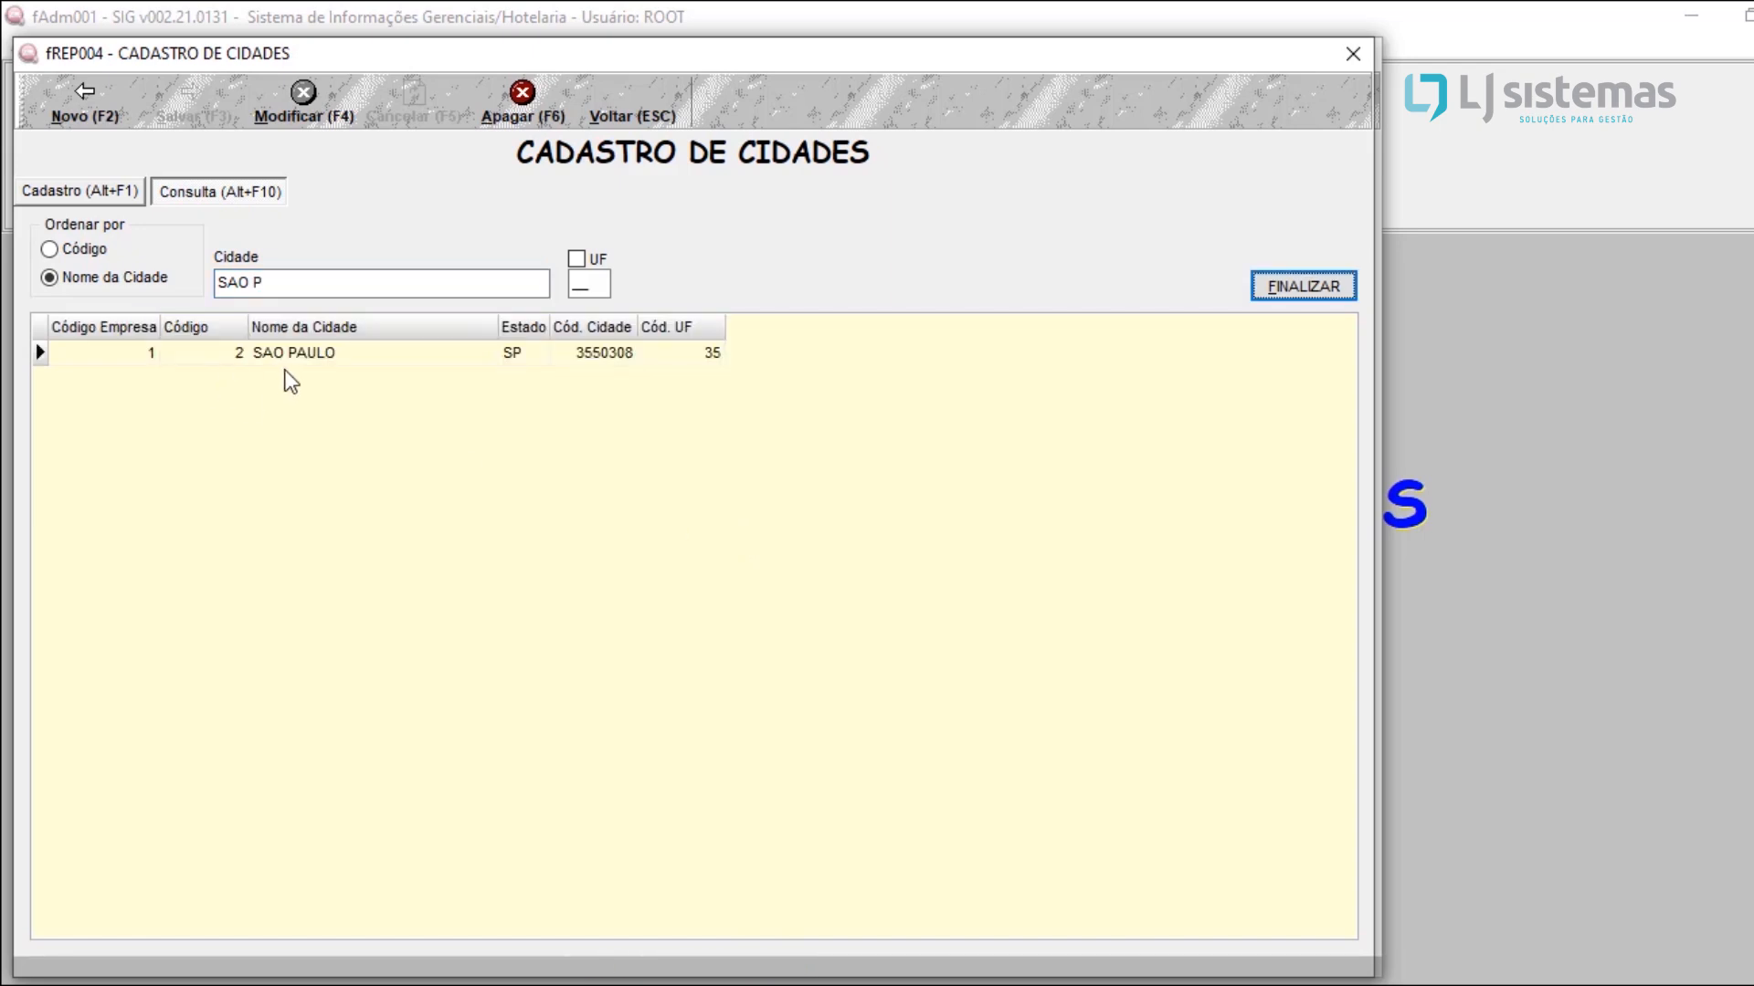
pyautogui.click(309, 359)
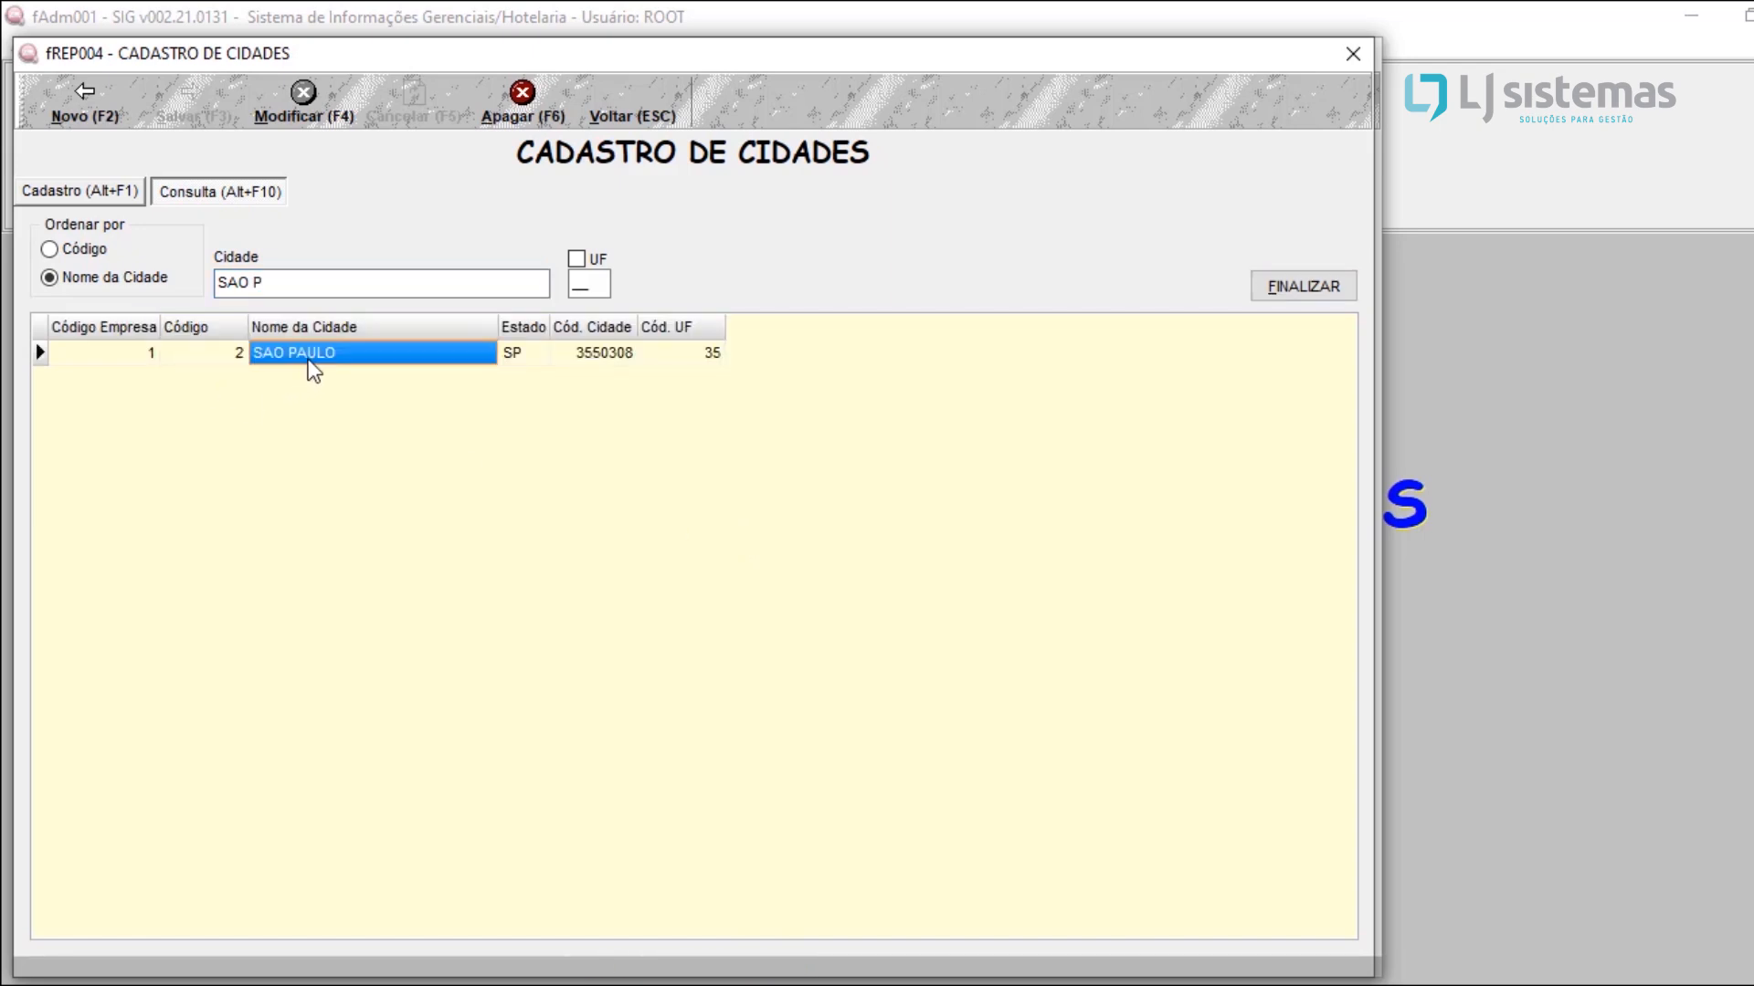
pyautogui.doubleClick(309, 361)
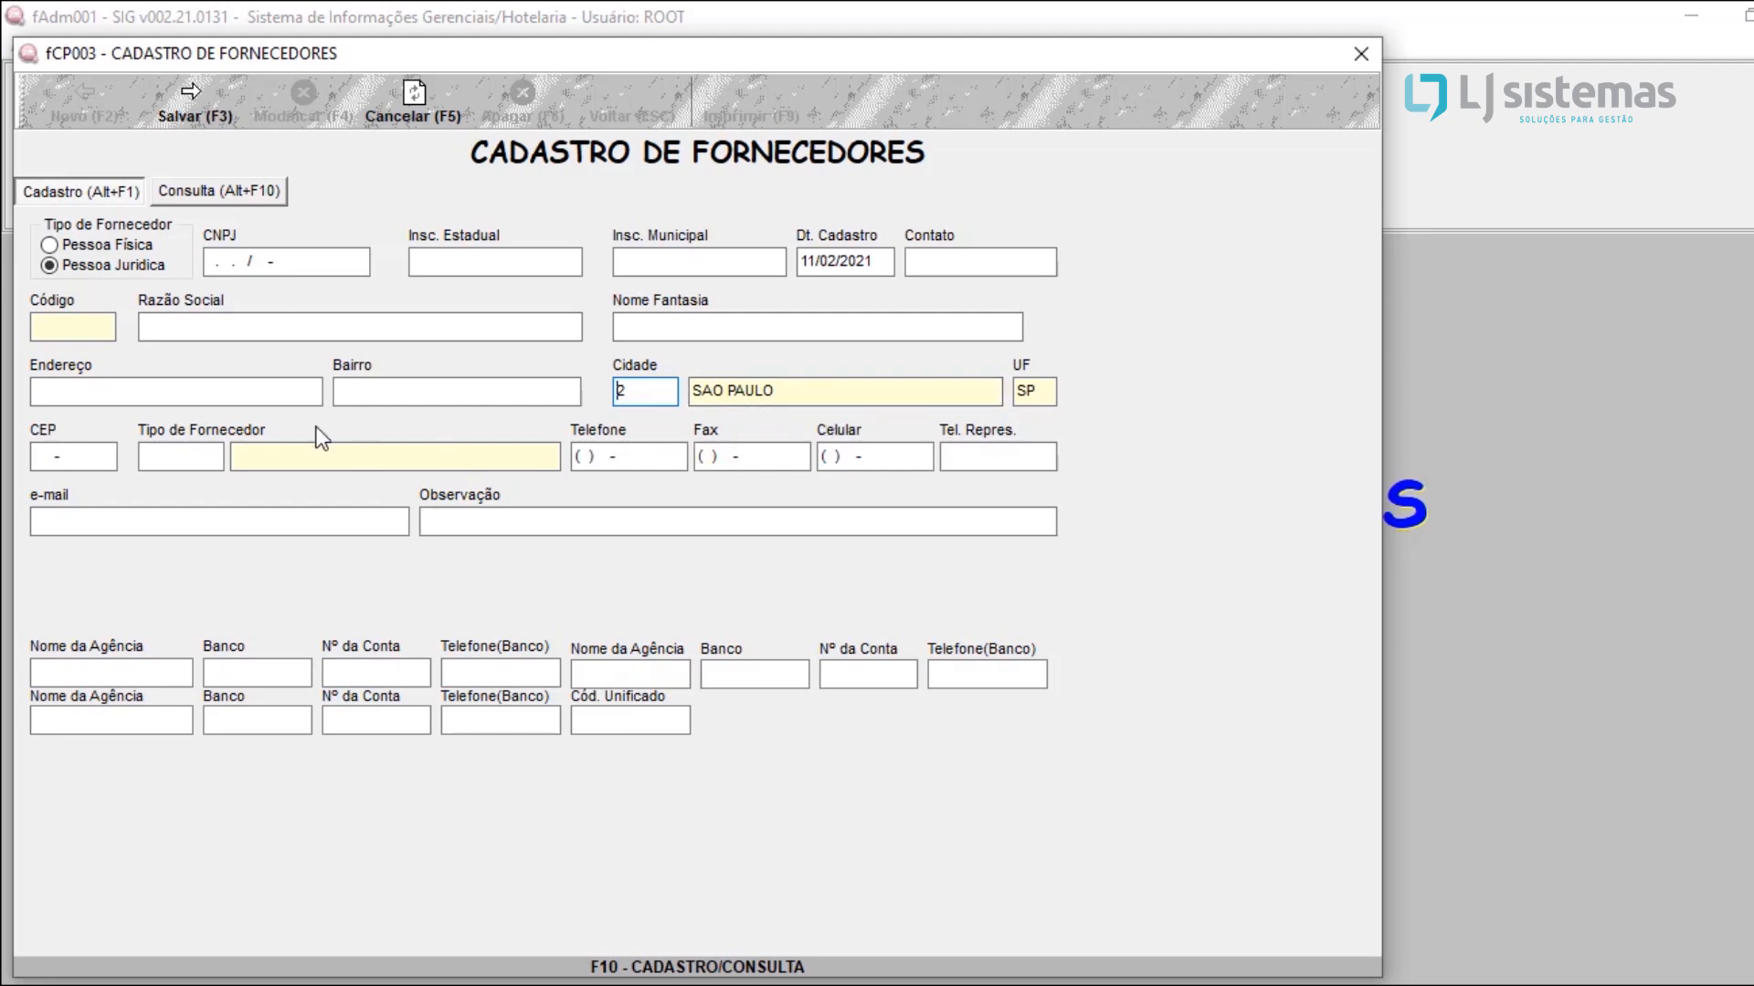
# Step: Examine the supplier's CEP, Tipo de Fornecedor and Telefone fields
pyautogui.click(84, 465)
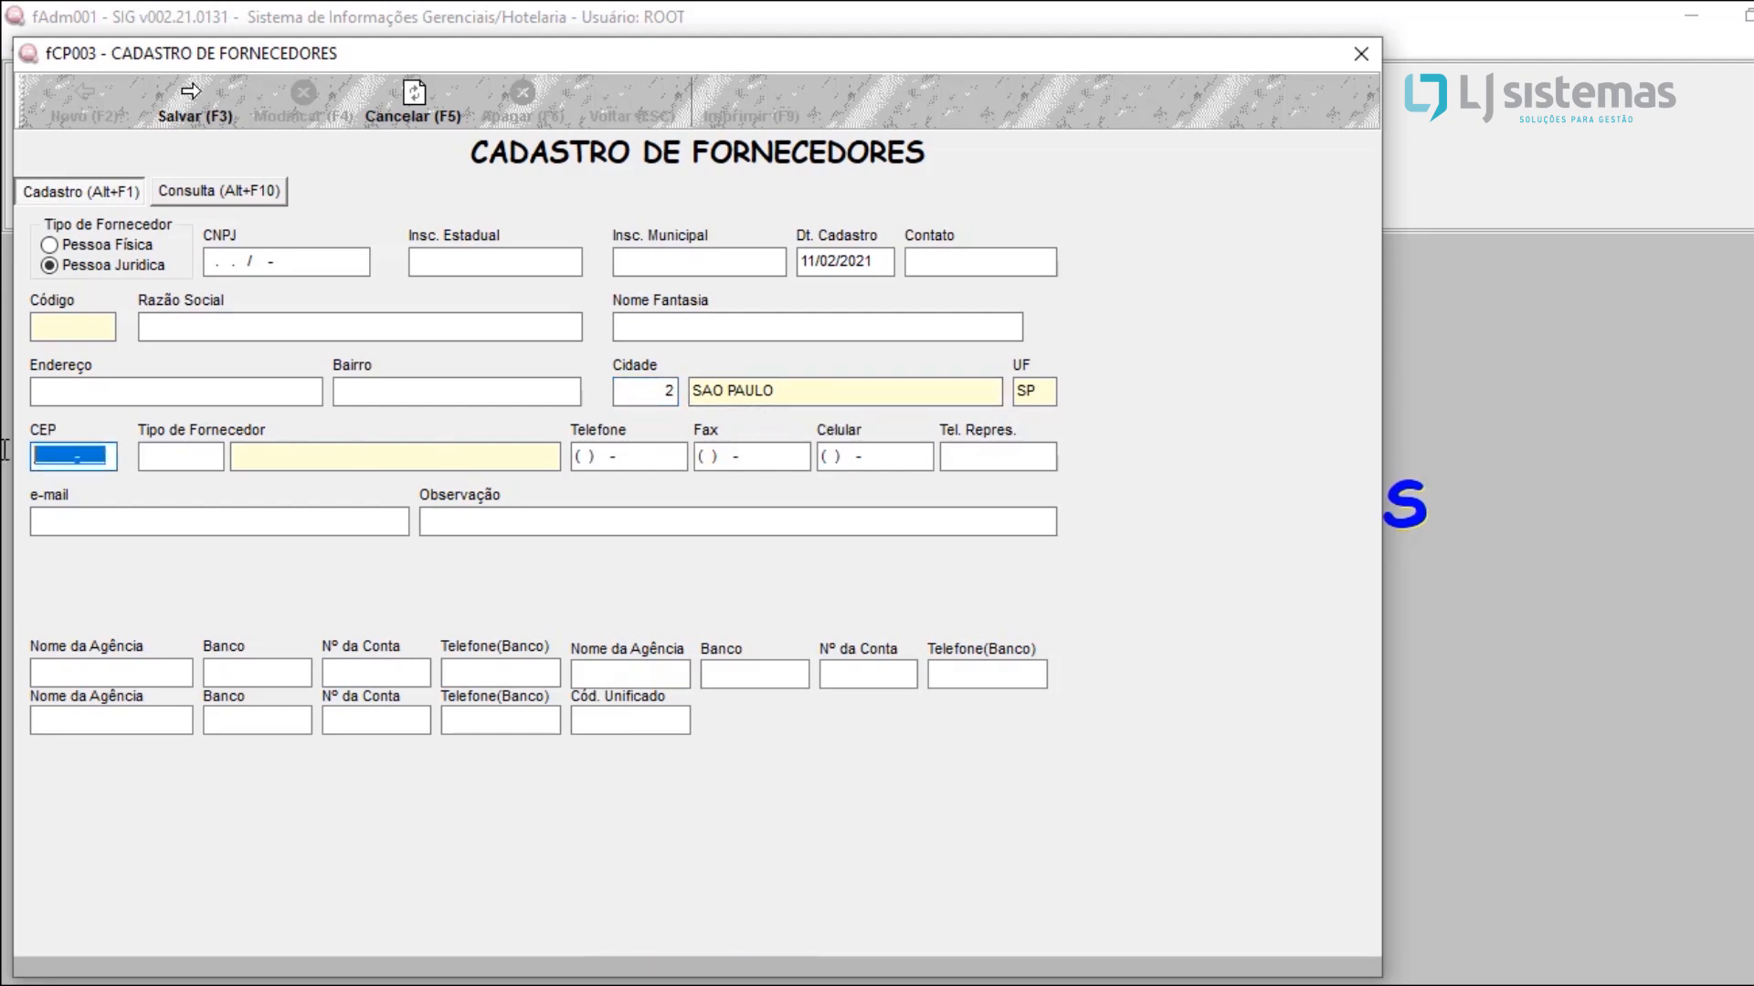
pyautogui.click(203, 461)
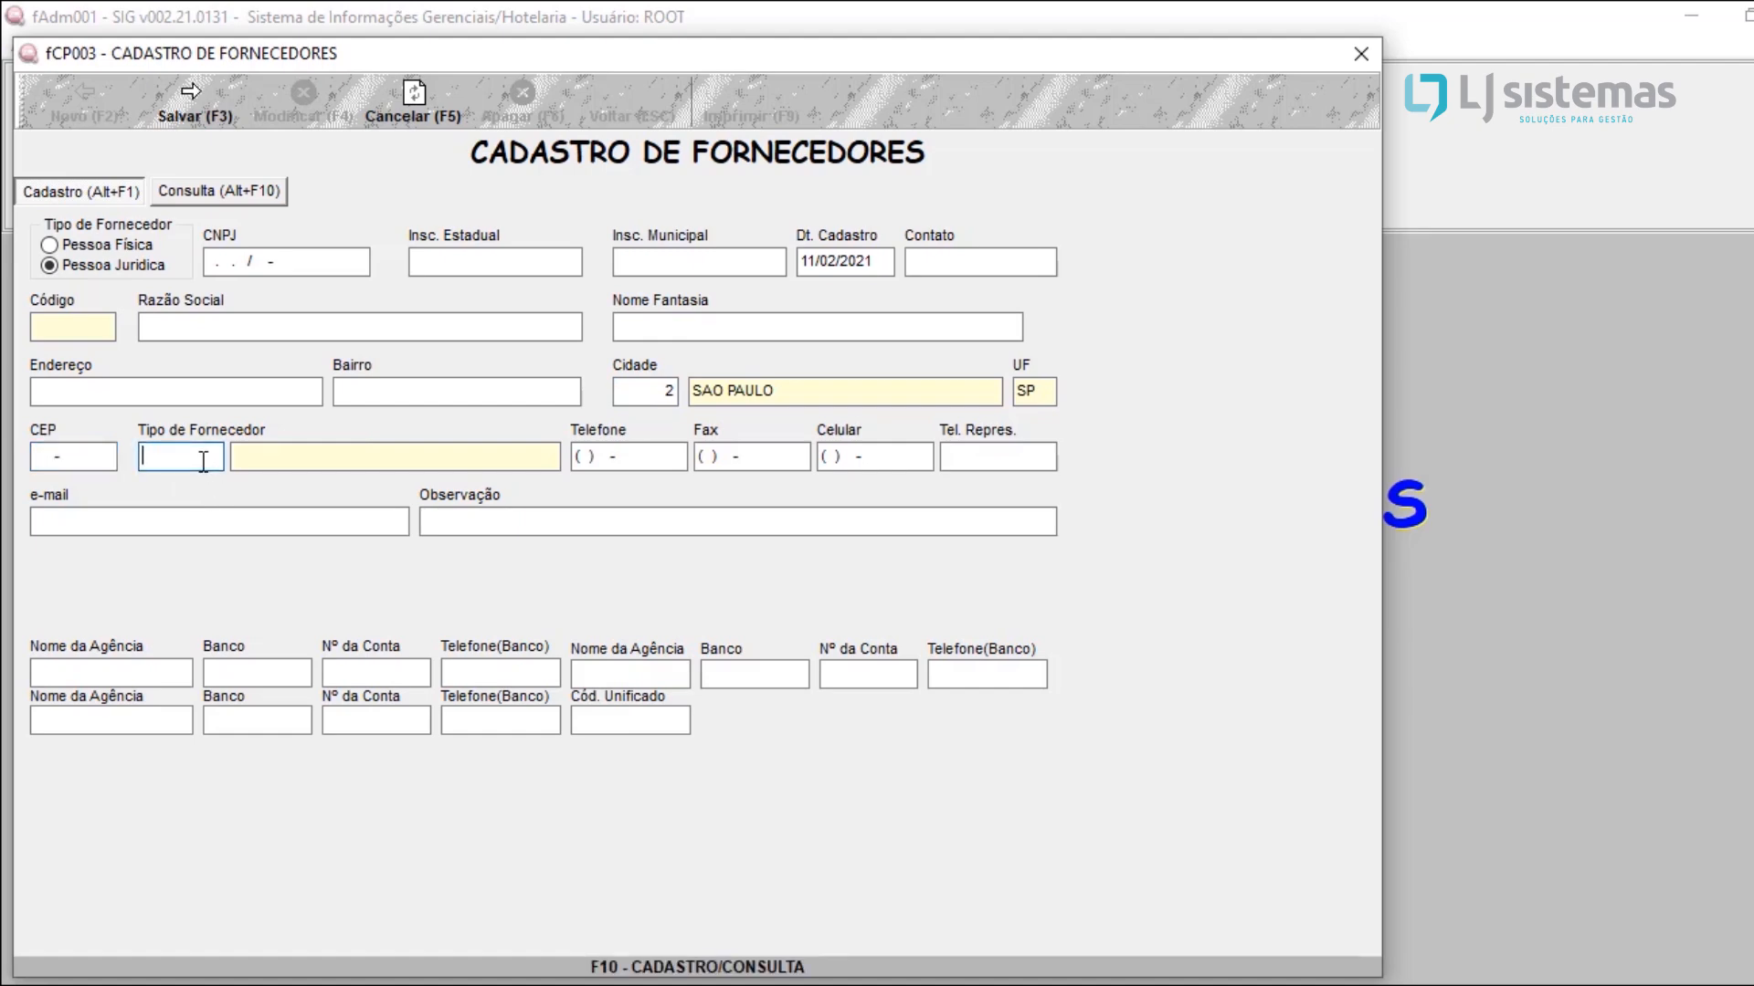
pyautogui.click(685, 462)
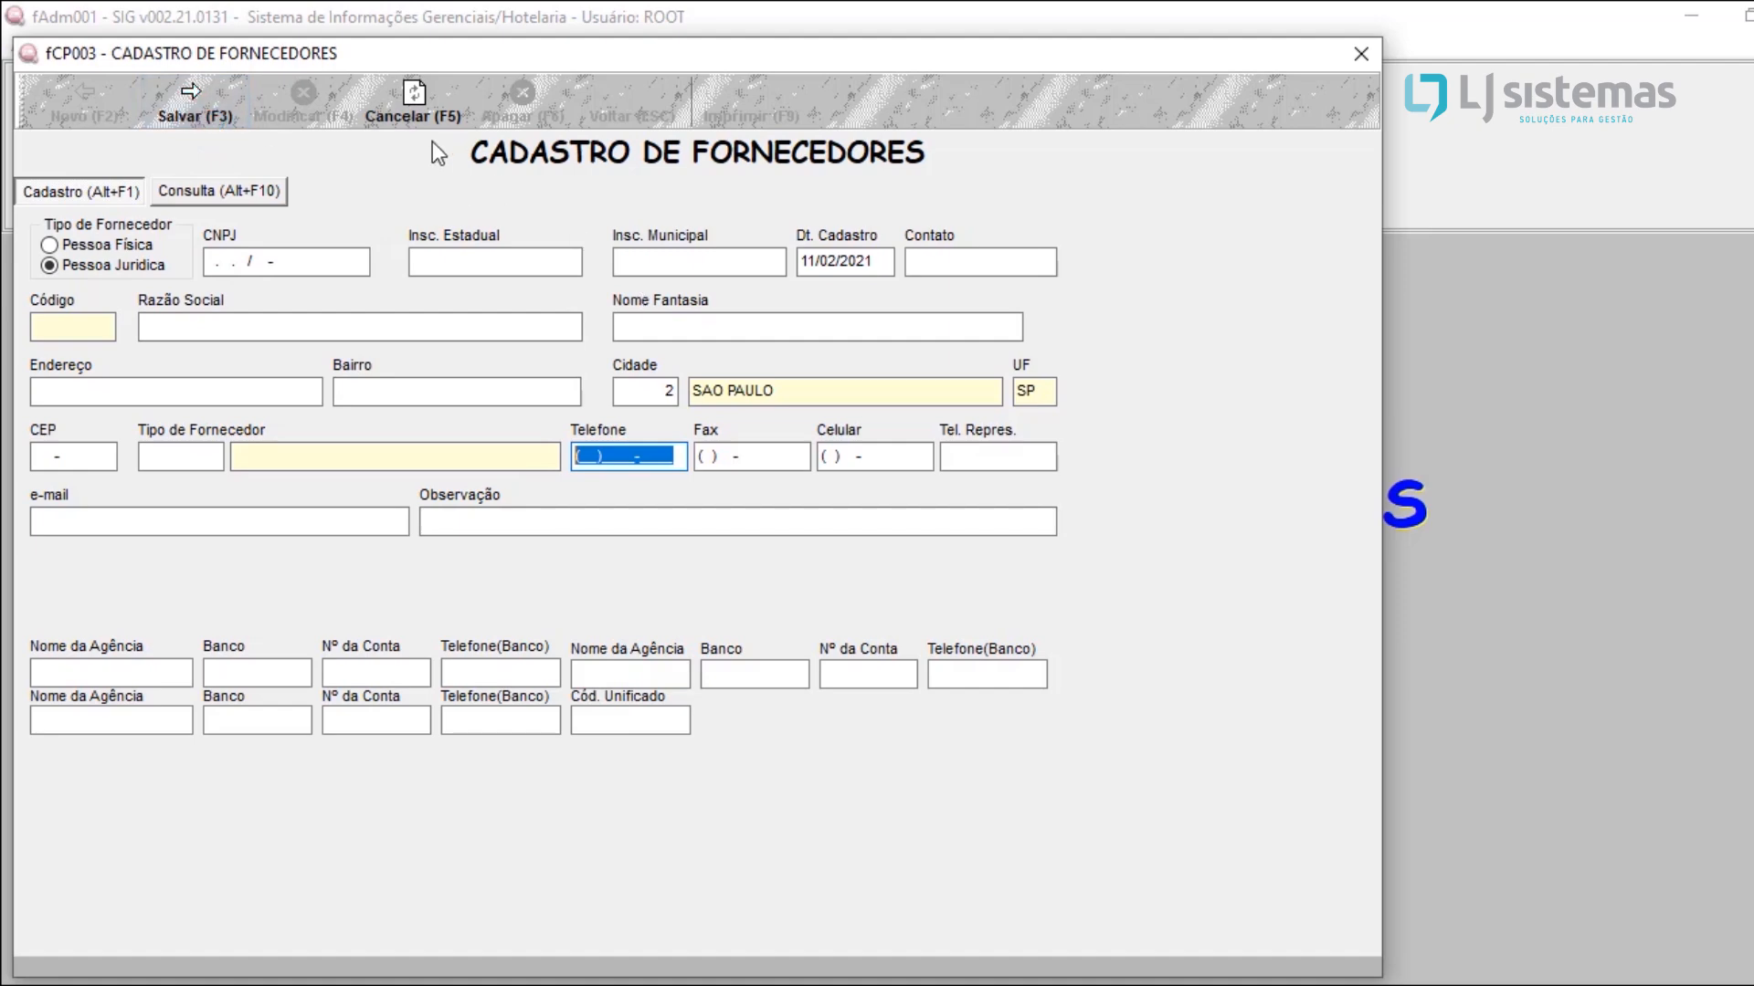
# Step: Cancel the new supplier registration and close the supplier windows to return to the main screen
pyautogui.click(420, 89)
pyautogui.press('Left')
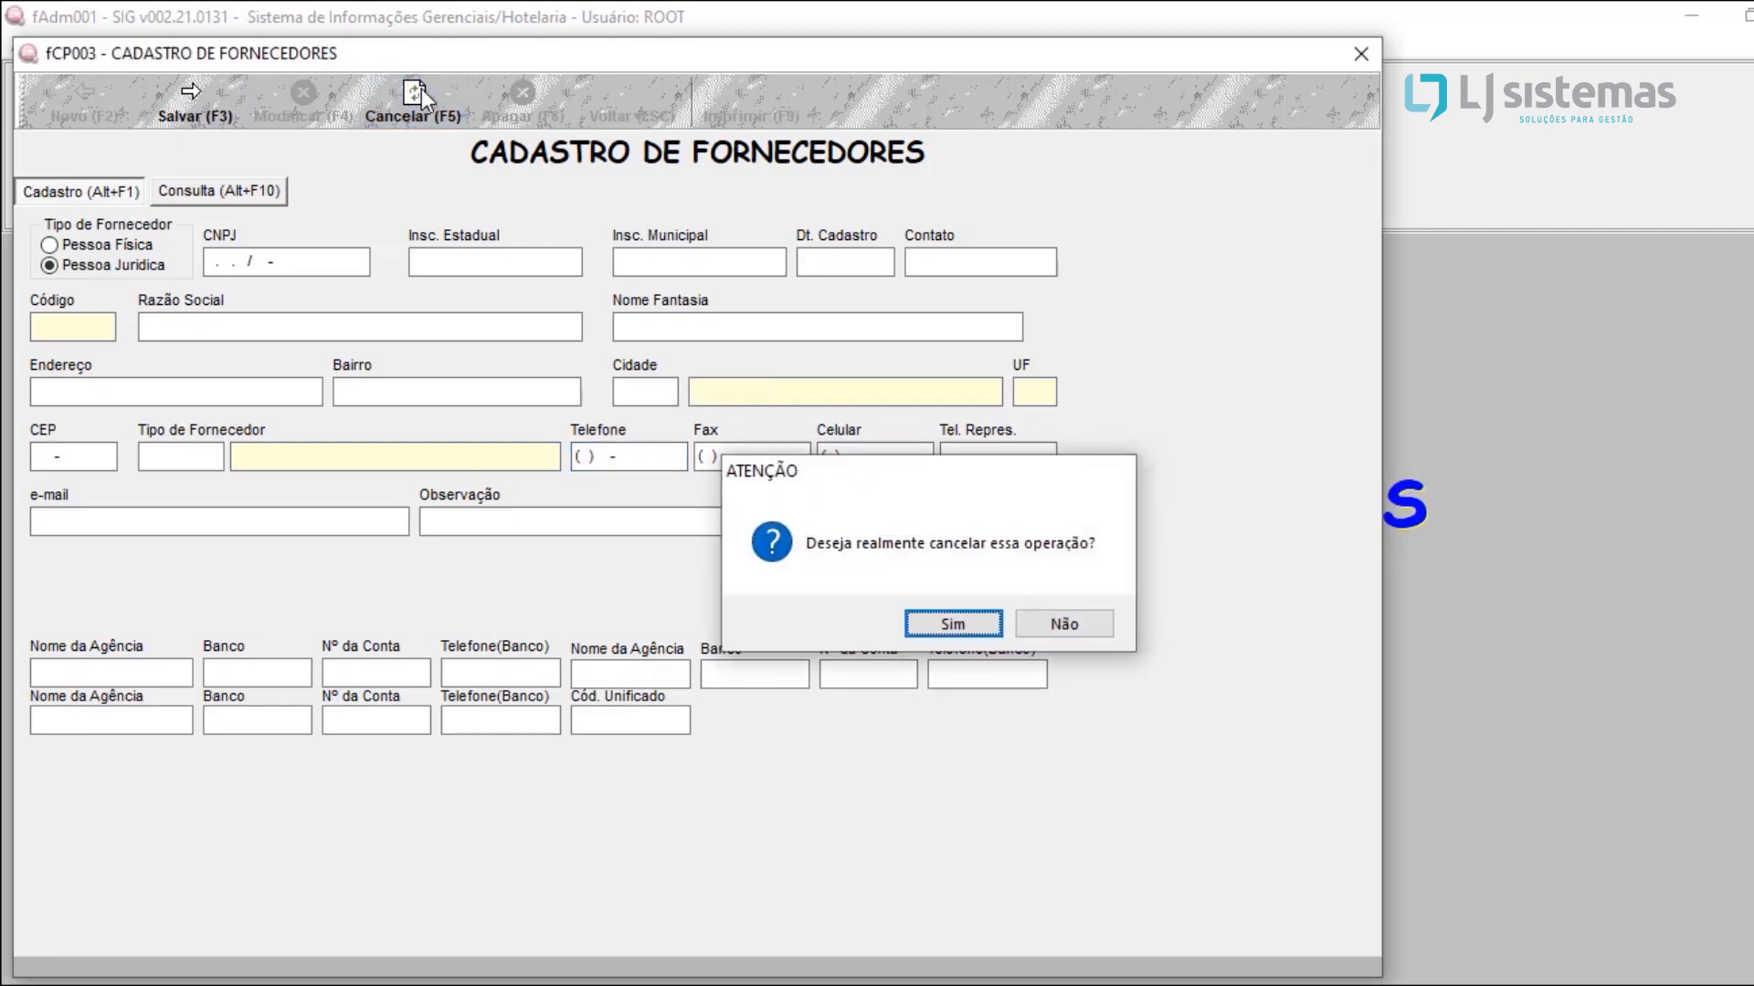
pyautogui.press('Return')
pyautogui.click(1370, 51)
pyautogui.click(1361, 52)
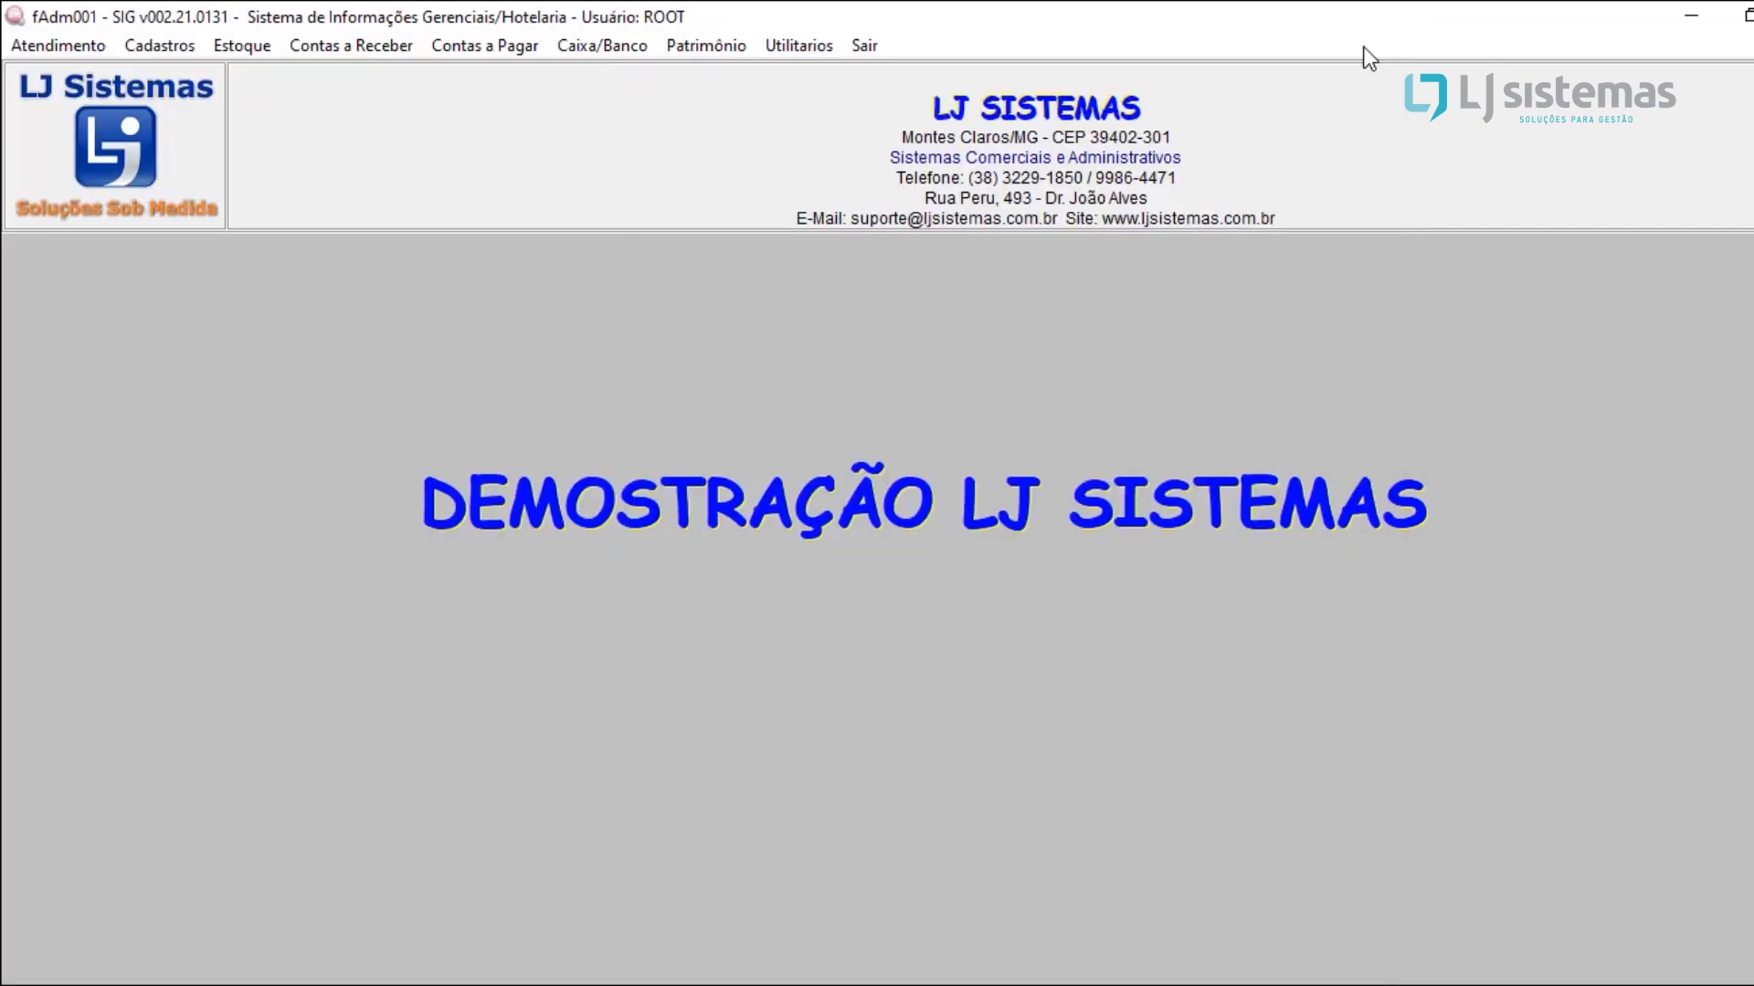
# Step: Open the Clientes/Hospedes registration lookup and review its ordering options, keeping Apelido
pyautogui.click(187, 47)
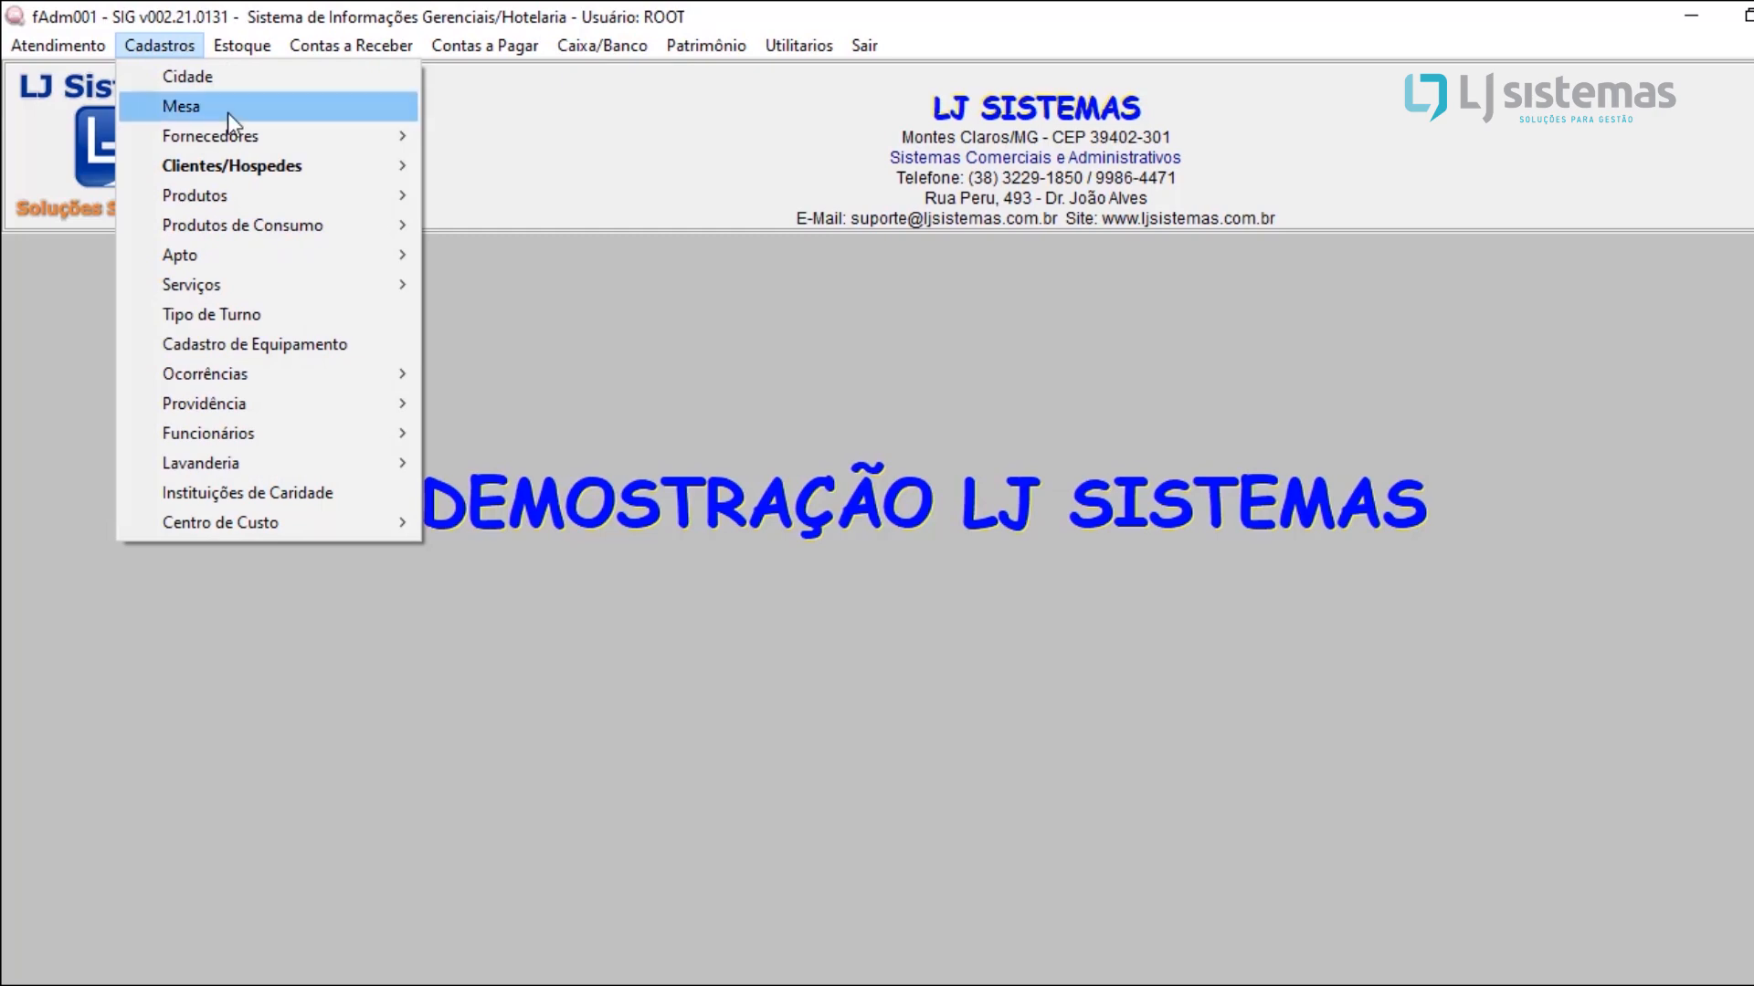
pyautogui.moveTo(244, 165)
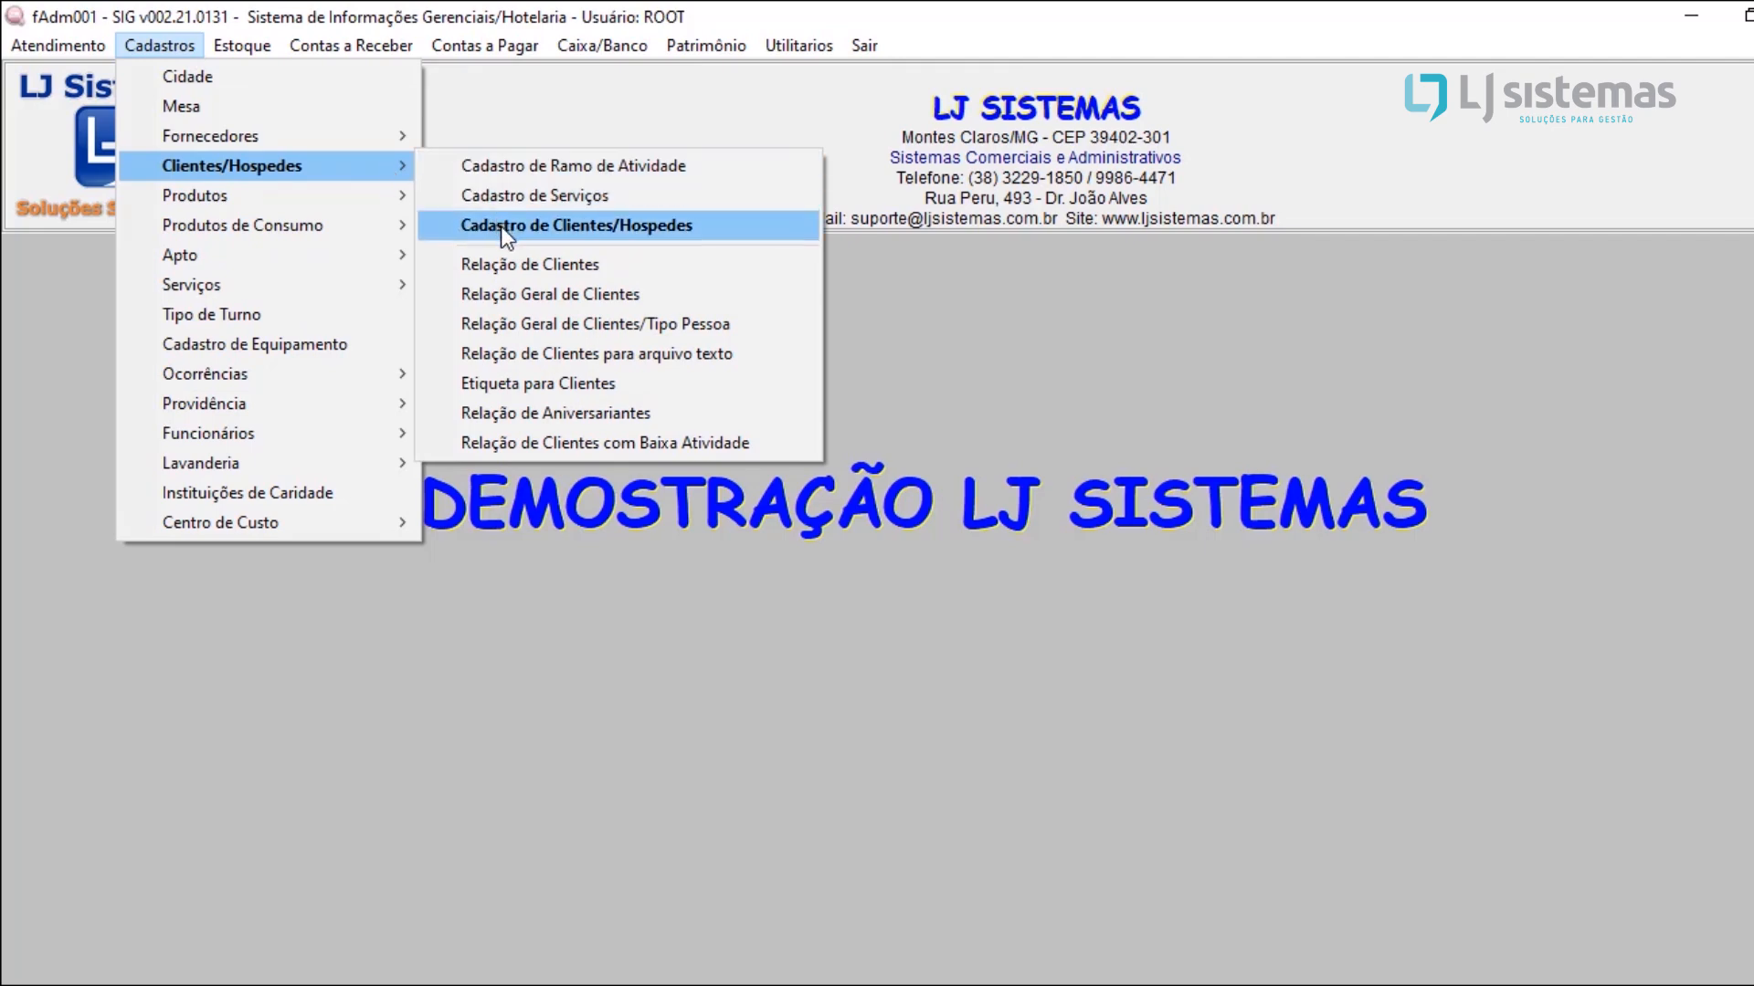
pyautogui.click(538, 225)
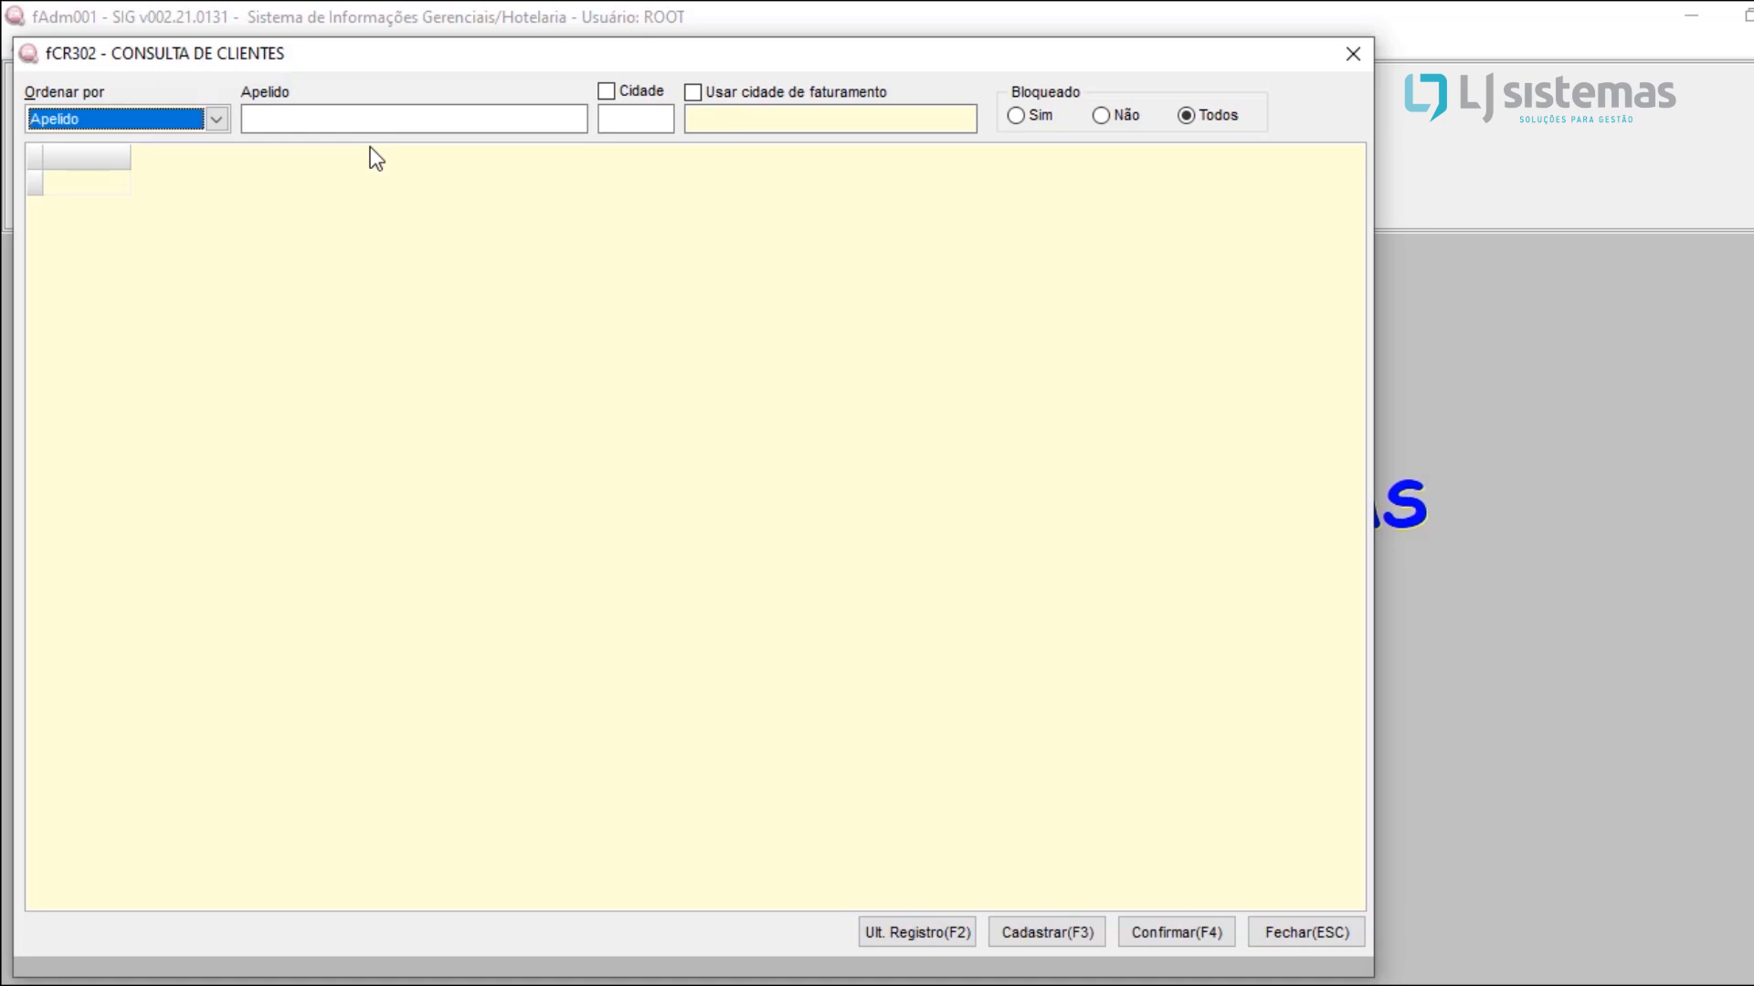
pyautogui.click(190, 122)
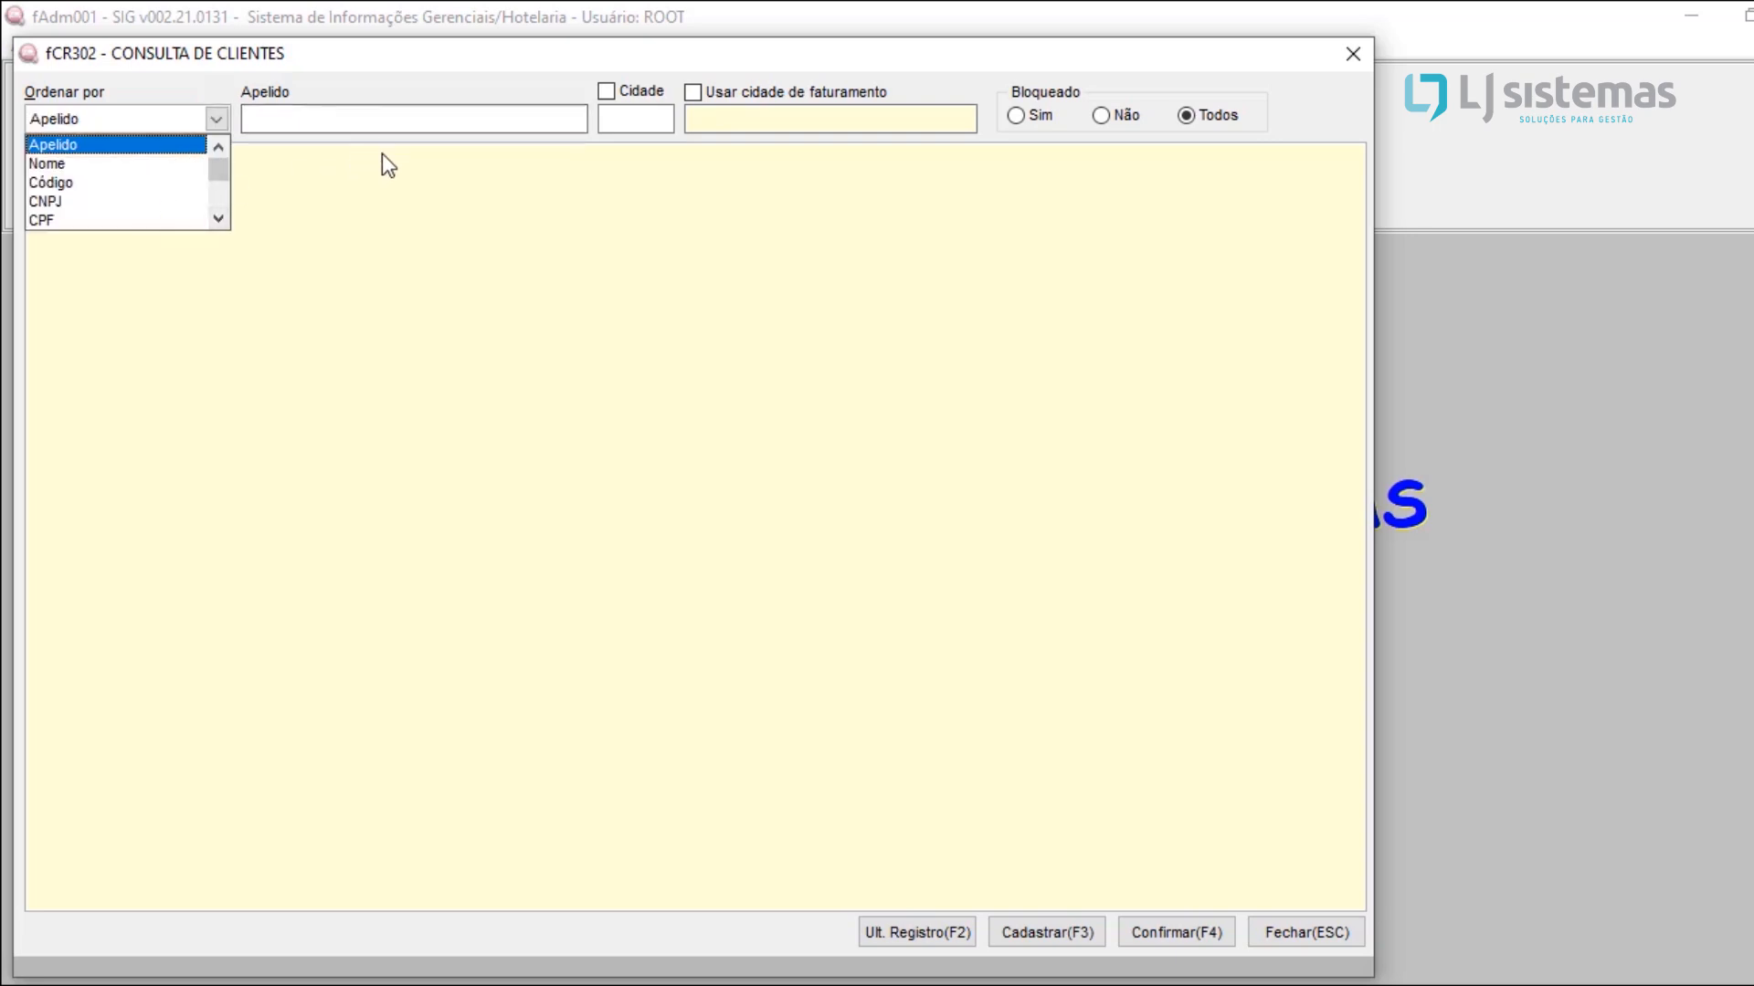
pyautogui.click(463, 270)
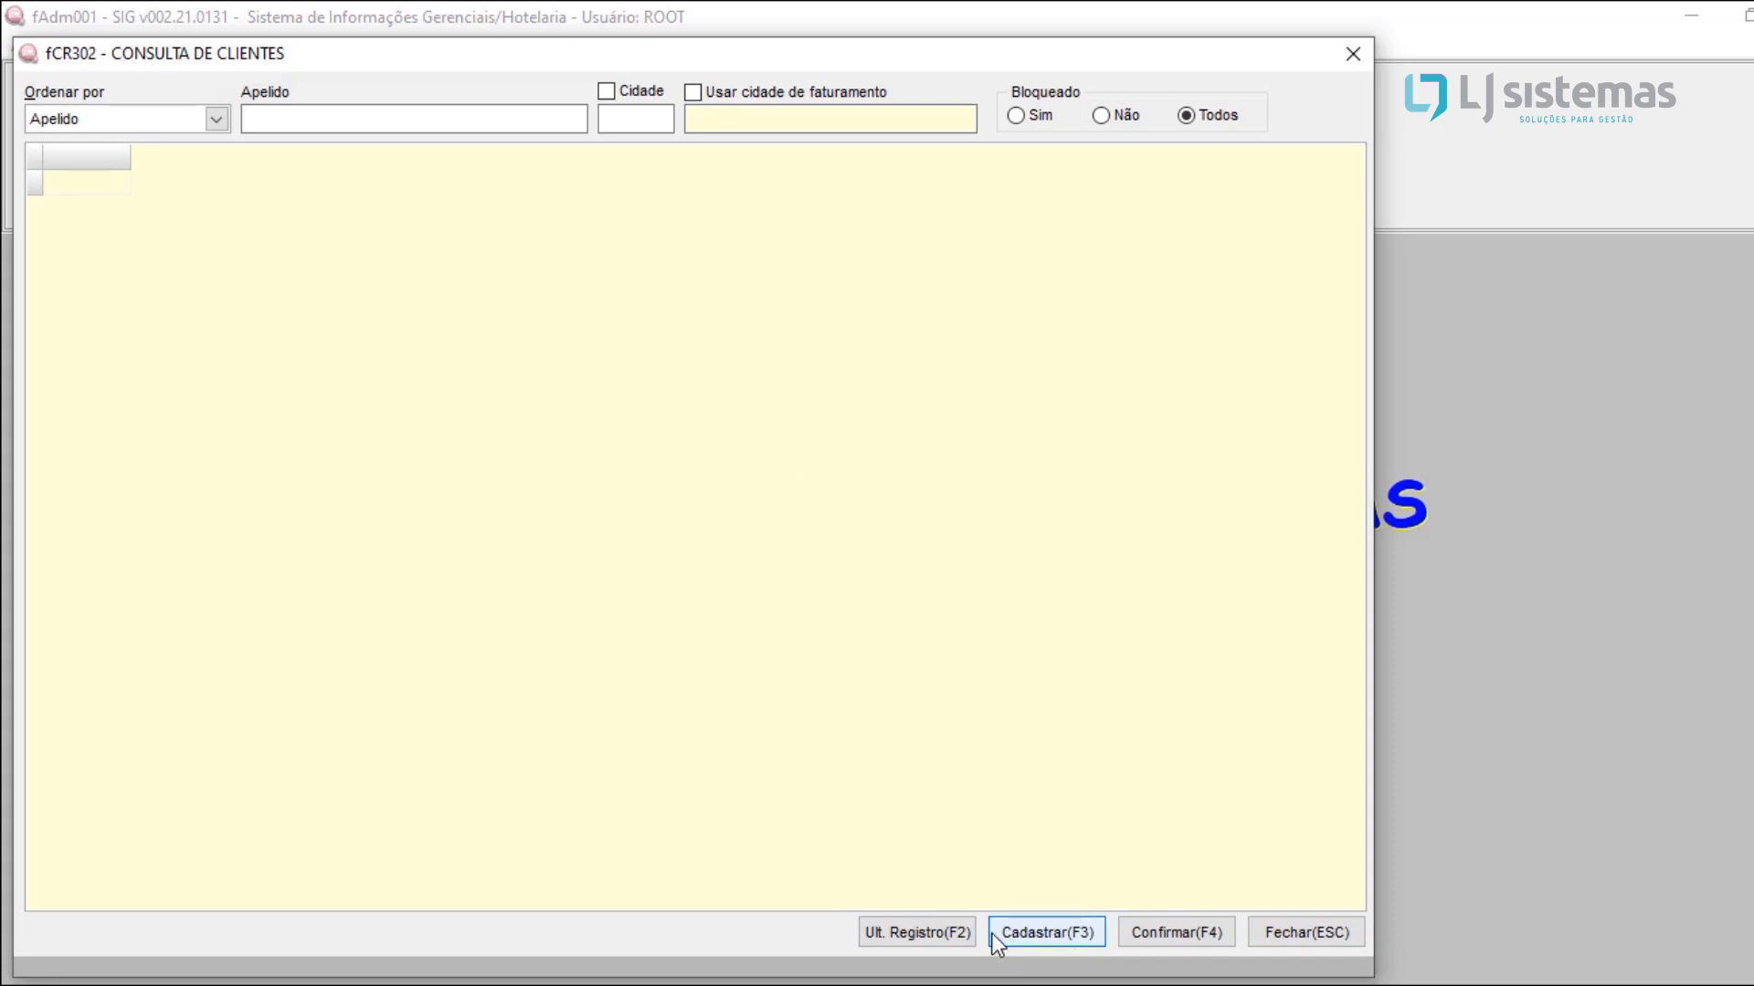
# Step: Start a new client/guest registration and compare the Pessoa Física and Pessoa Jurídica client types, leaving Pessoa Jurídica selected
pyautogui.click(1025, 938)
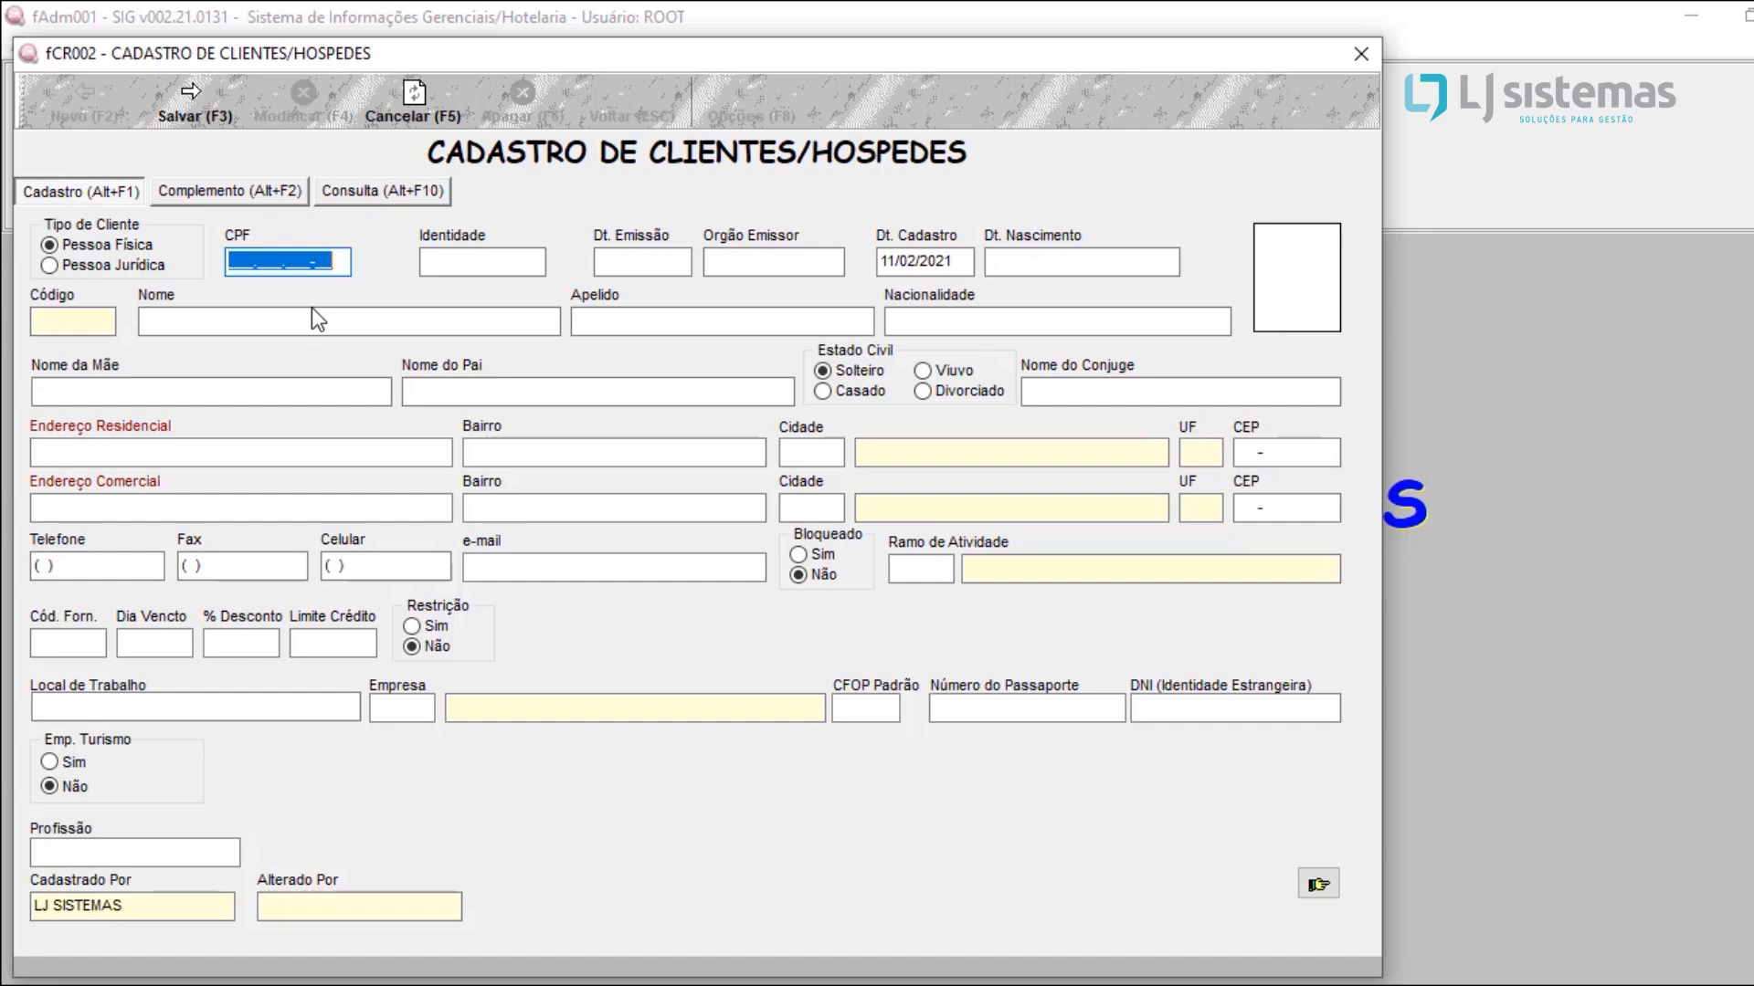
pyautogui.click(128, 261)
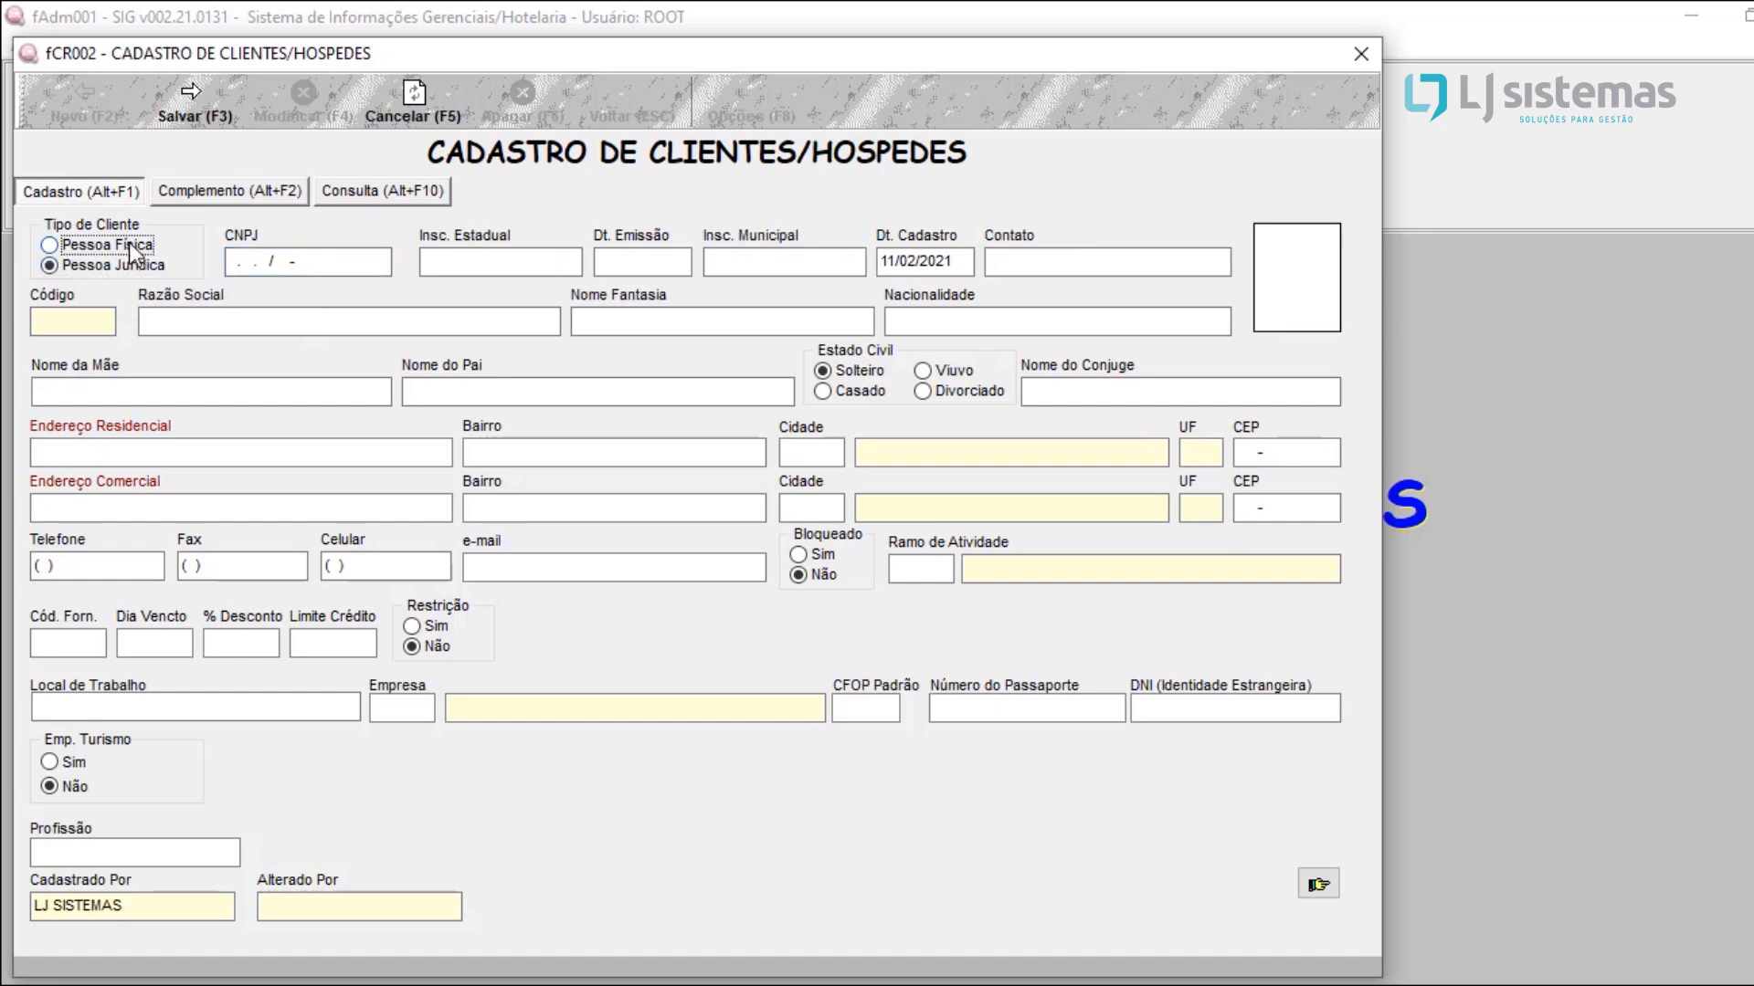
pyautogui.click(129, 243)
pyautogui.click(133, 263)
pyautogui.click(130, 243)
pyautogui.click(130, 263)
pyautogui.click(132, 252)
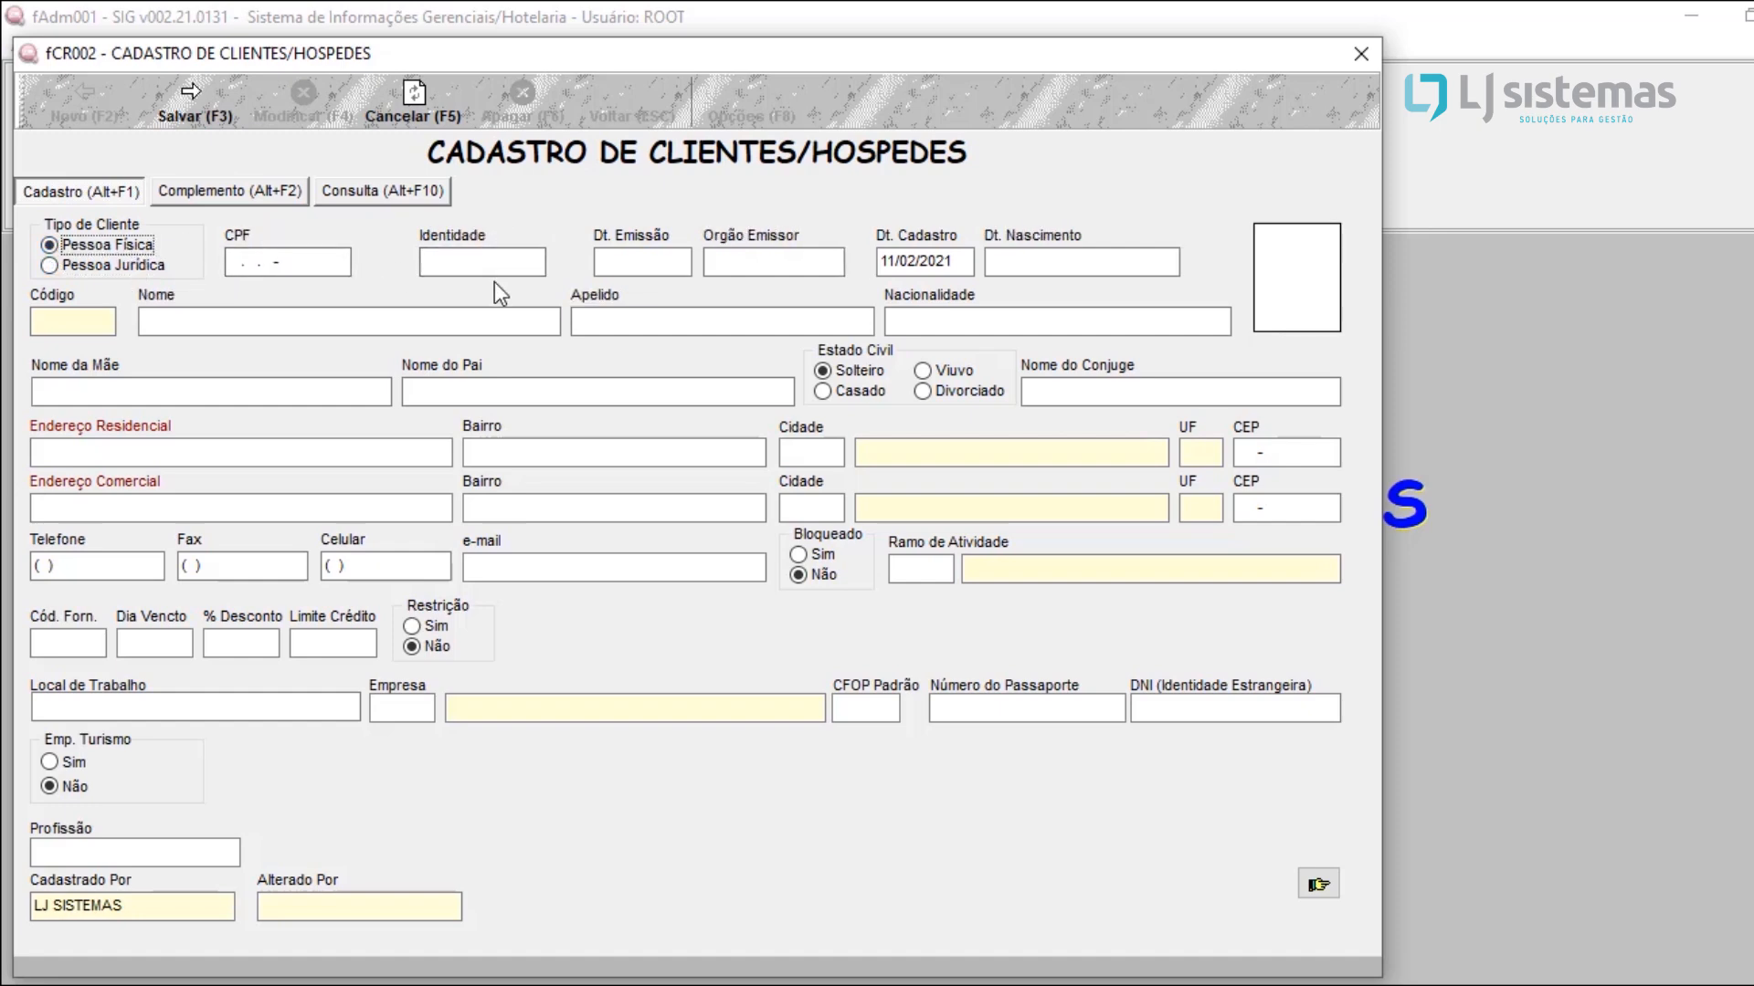
pyautogui.click(143, 266)
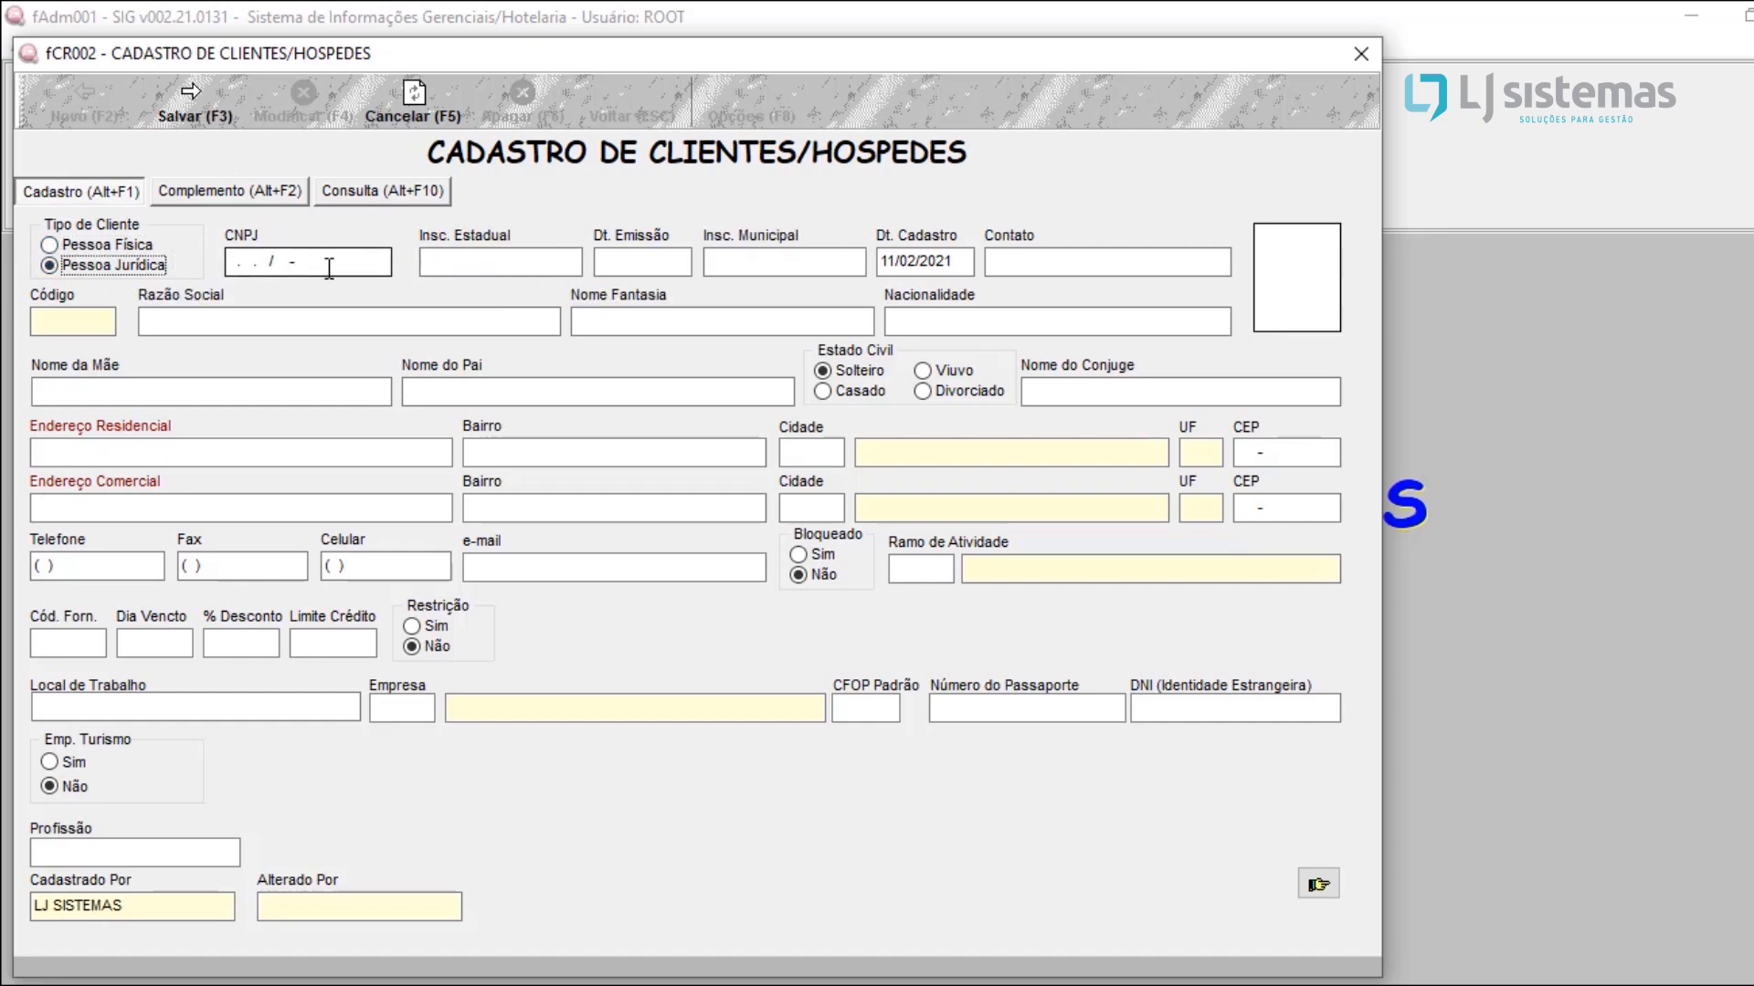
pyautogui.click(117, 247)
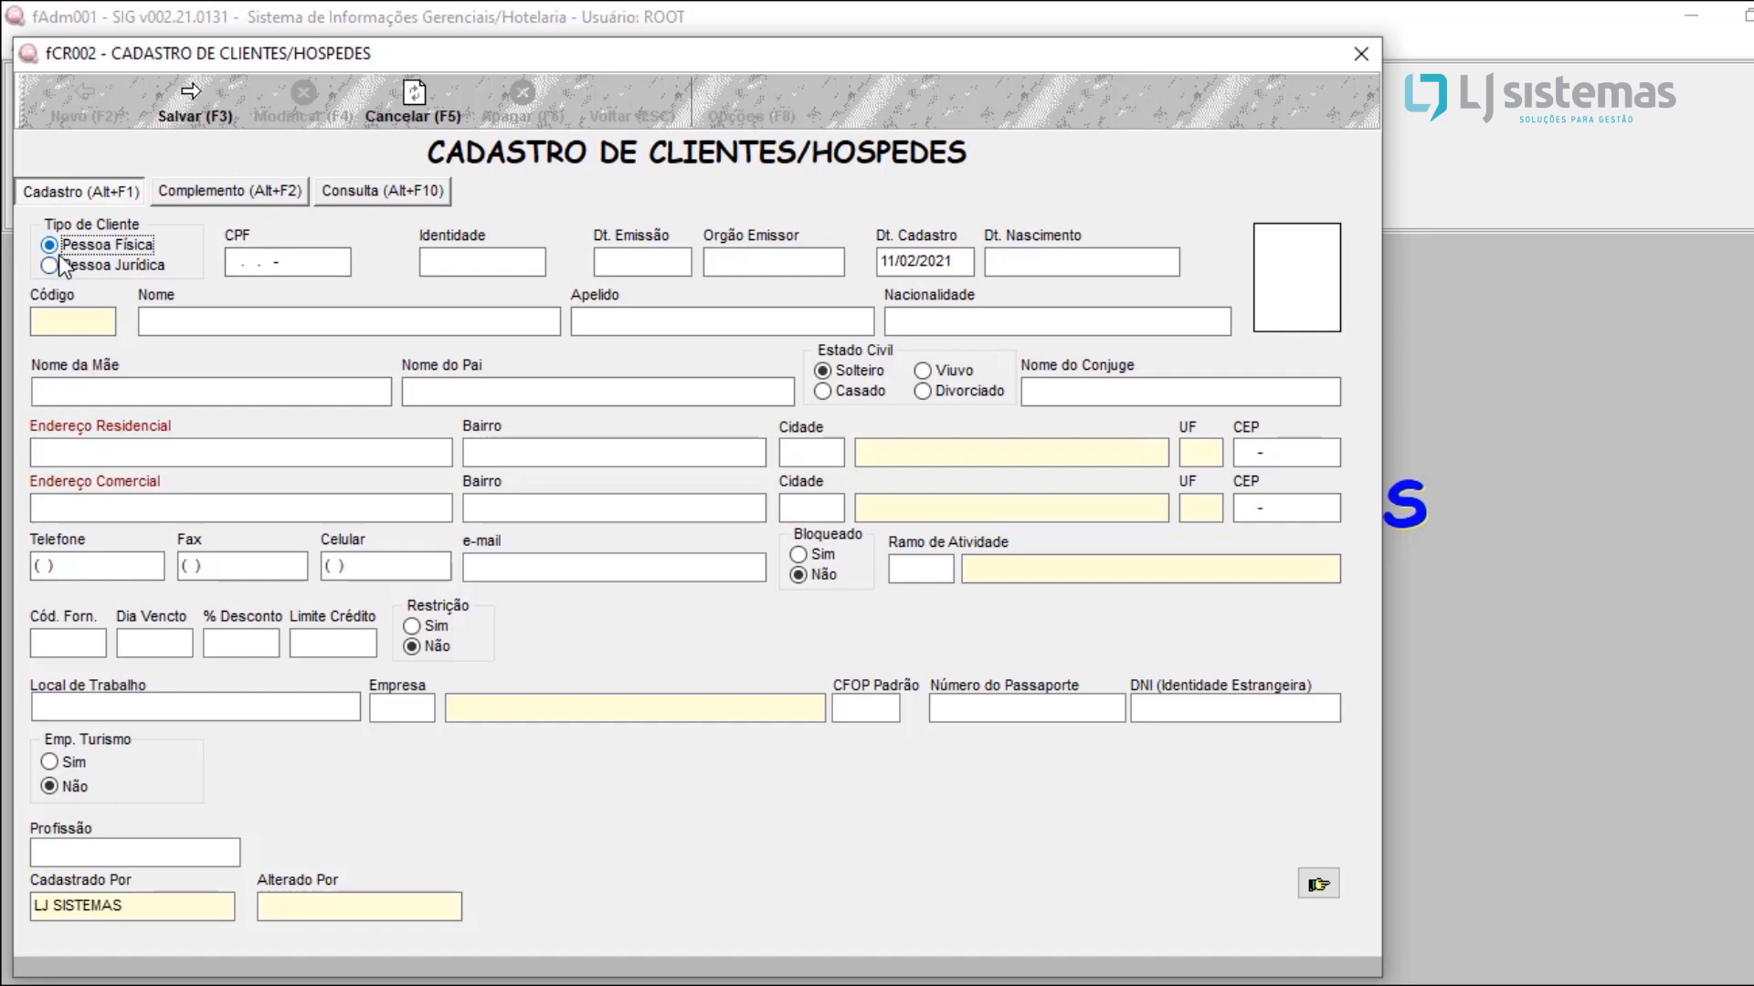
pyautogui.click(111, 267)
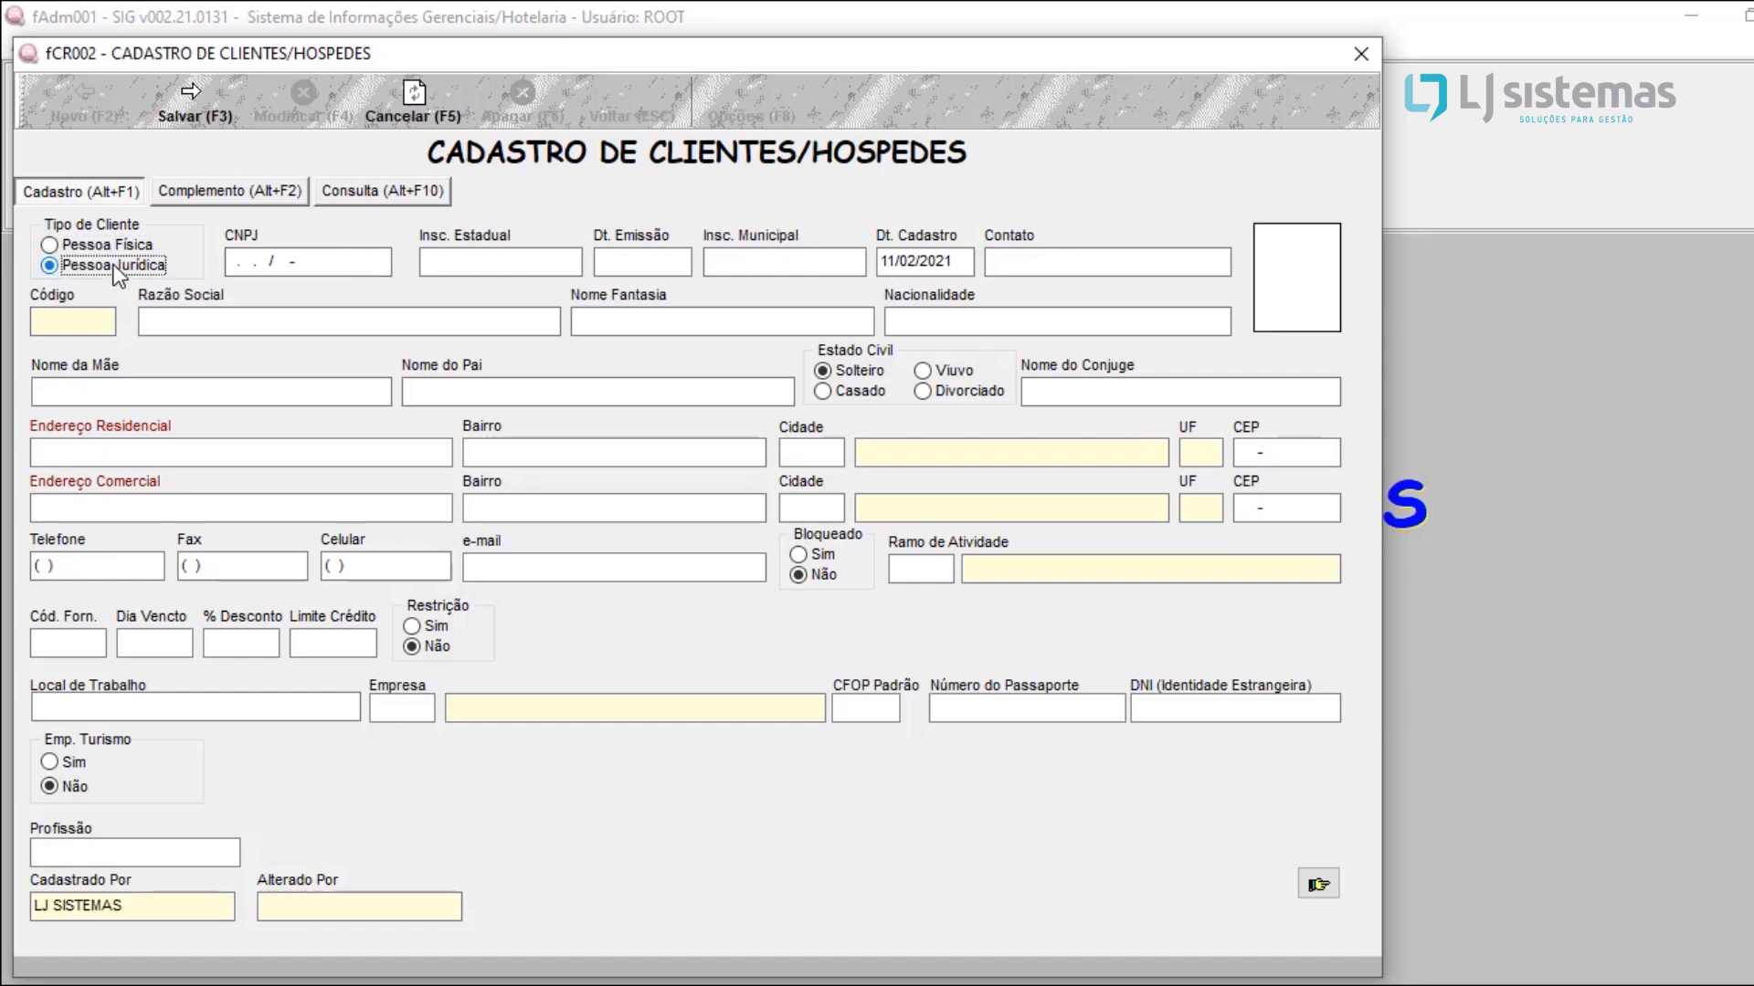
# Step: Examine the company client's CNPJ, Insc. Estadual, Código and Razão Social fields
pyautogui.click(375, 266)
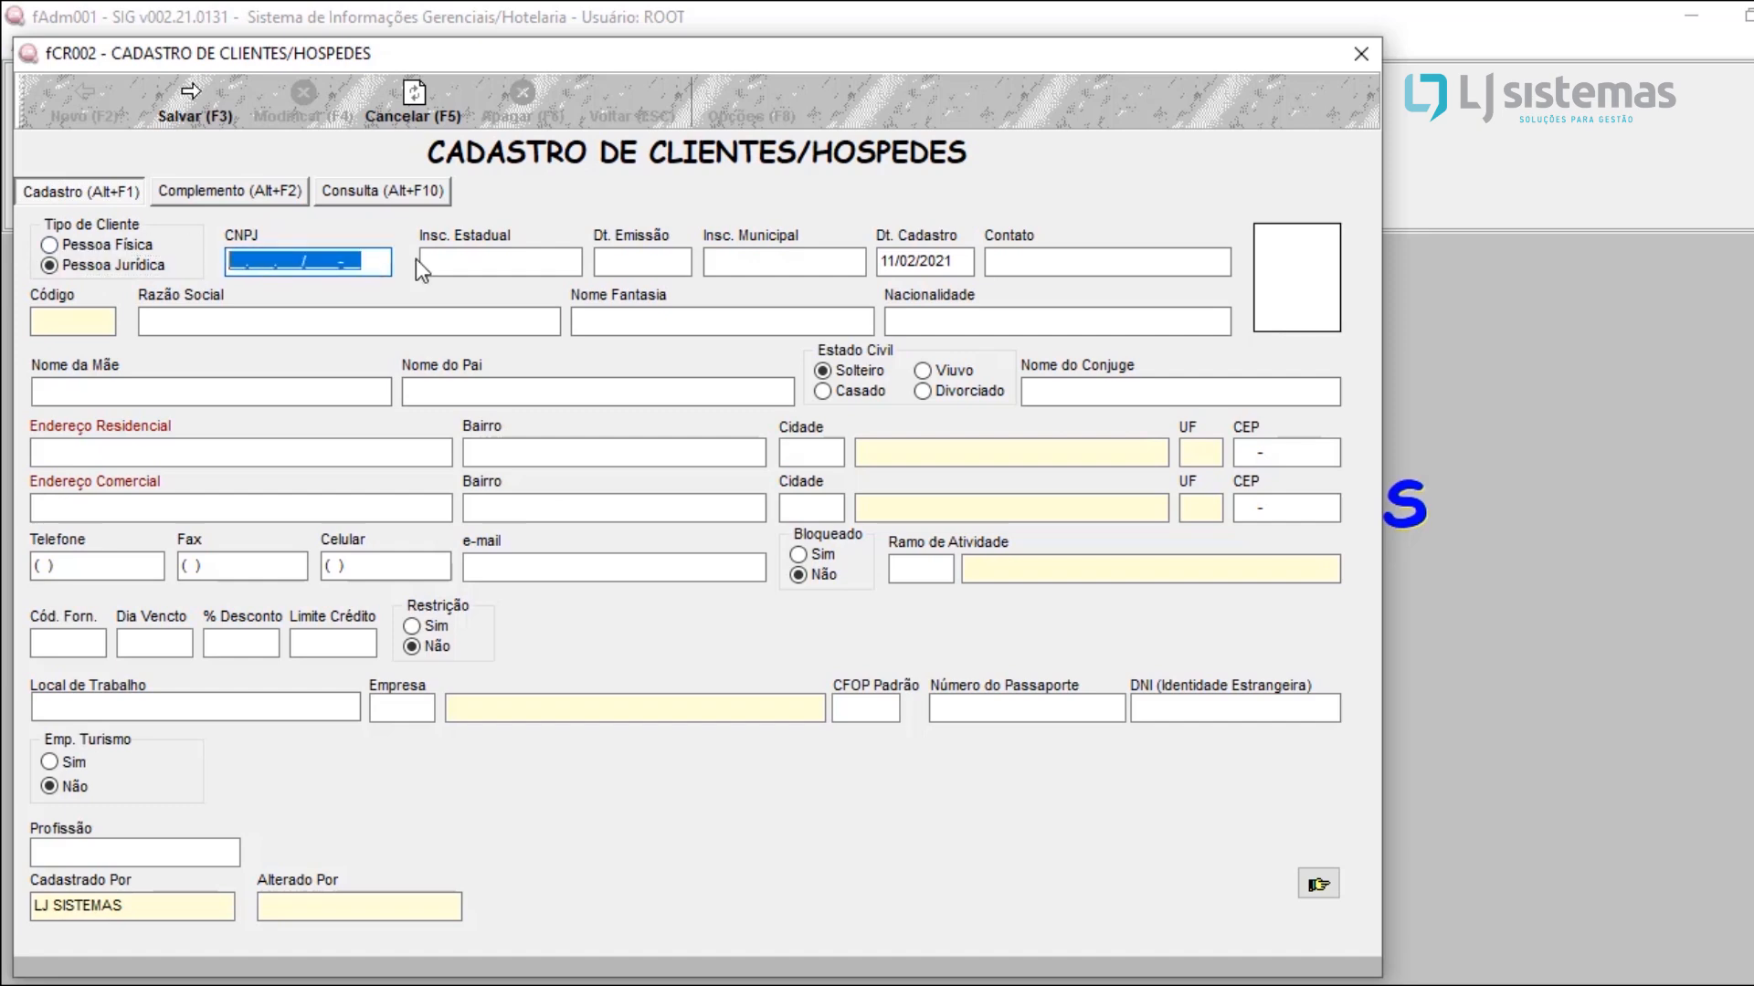
pyautogui.click(459, 261)
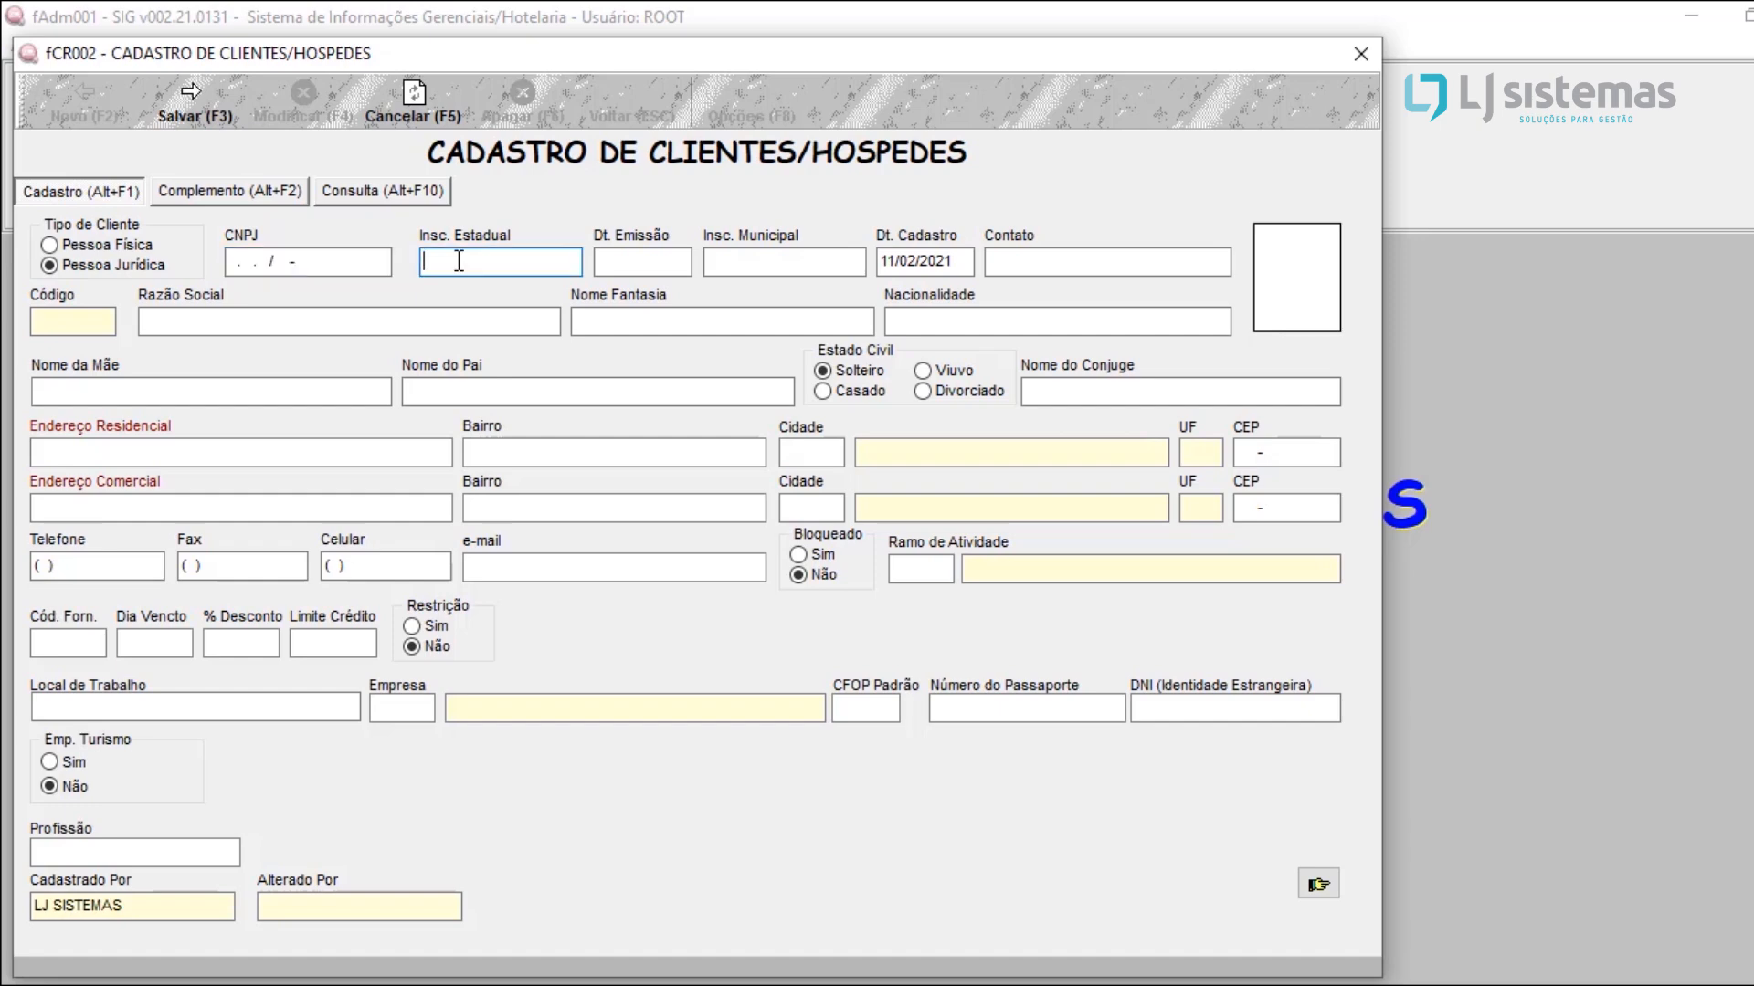
pyautogui.click(55, 325)
pyautogui.click(204, 326)
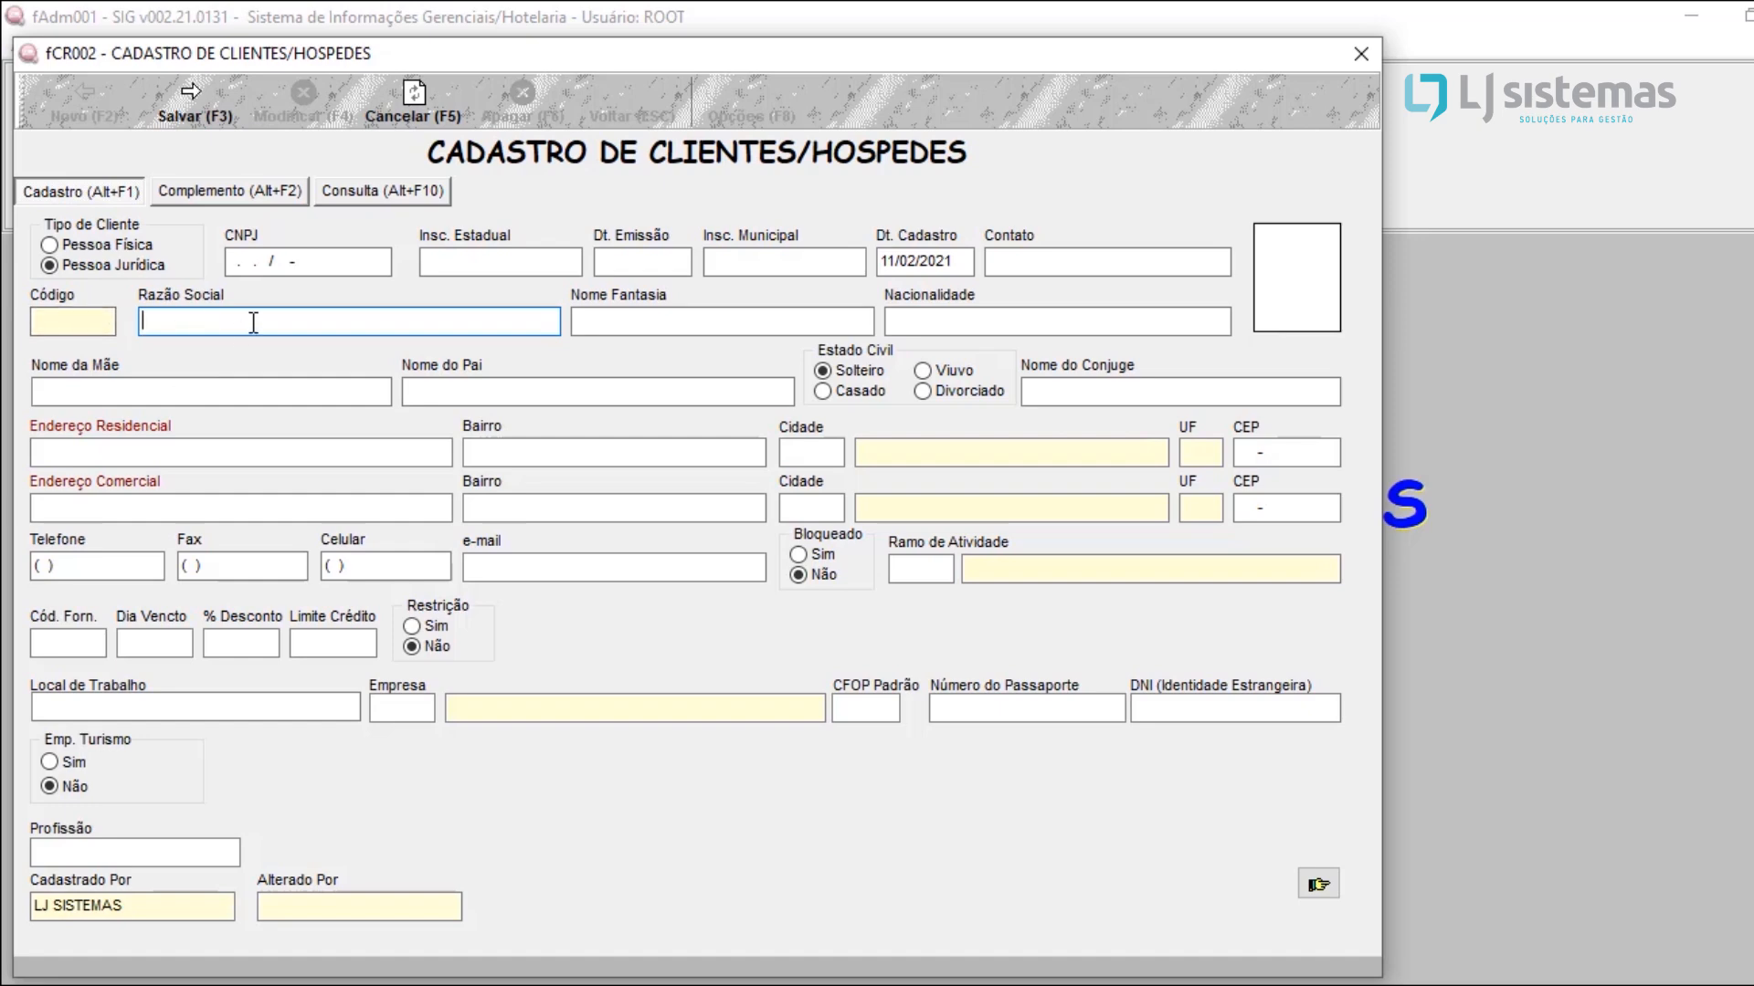
# Step: Set the client type to Pessoa Física and enter the guest's full name in Nome, carrying it over to Apelido
pyautogui.click(106, 249)
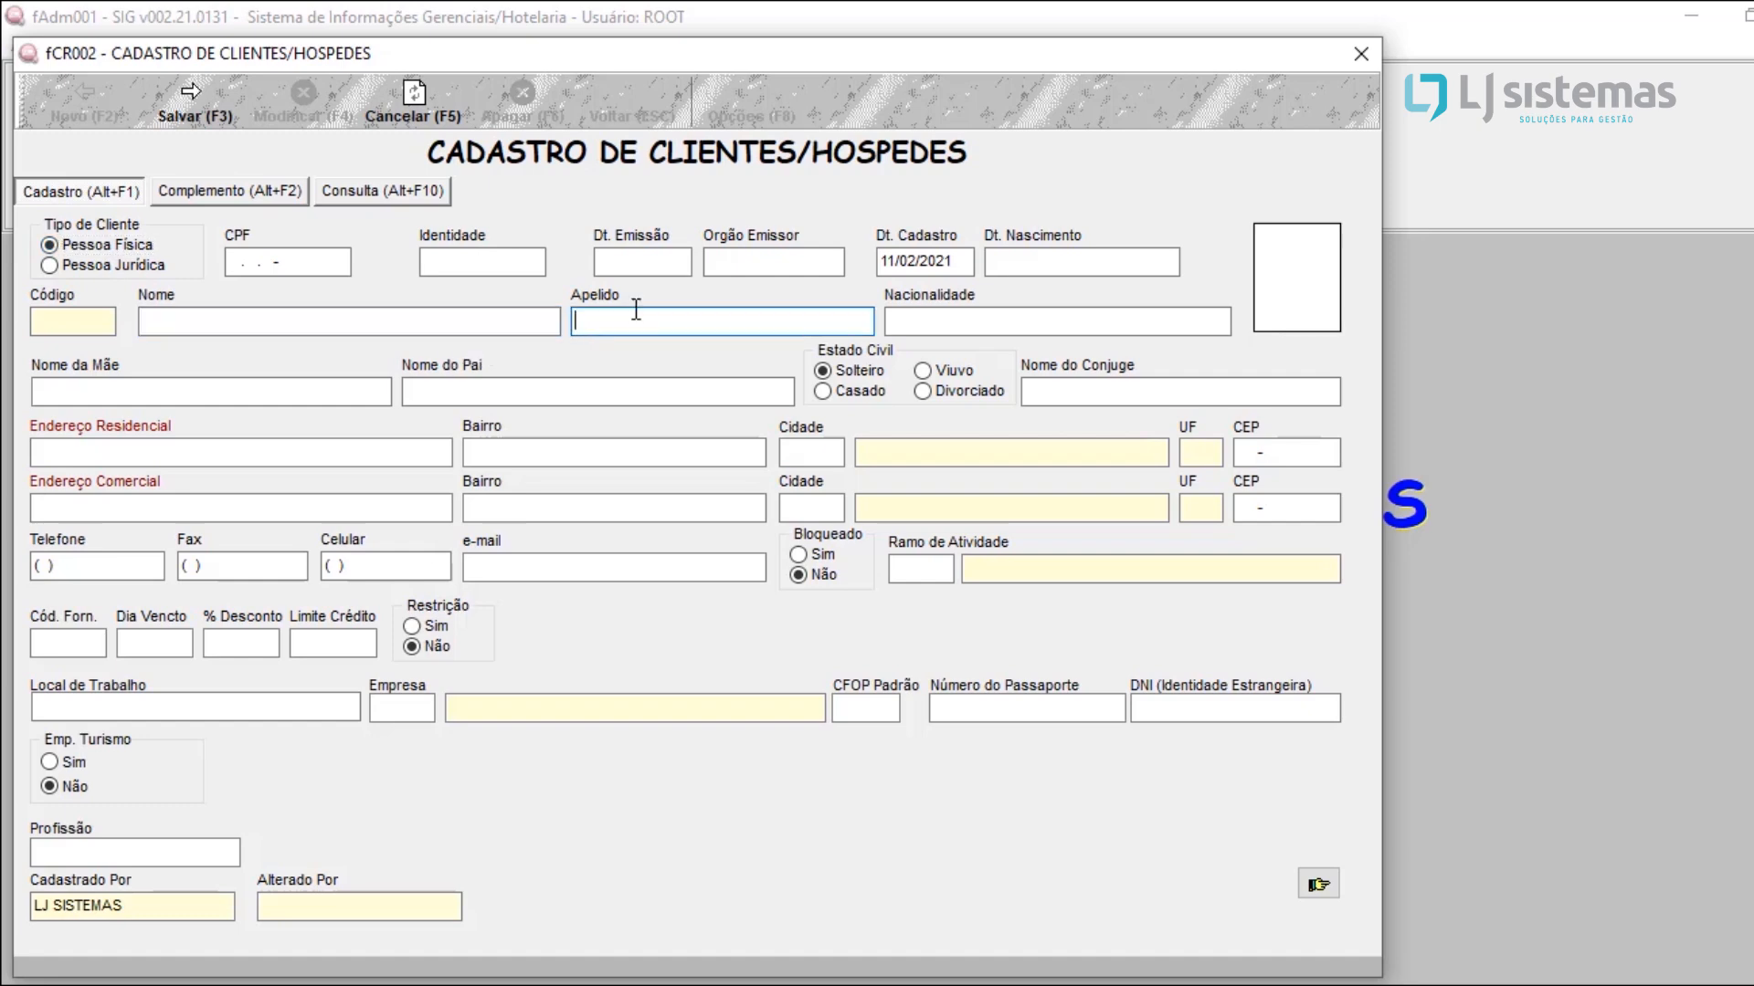
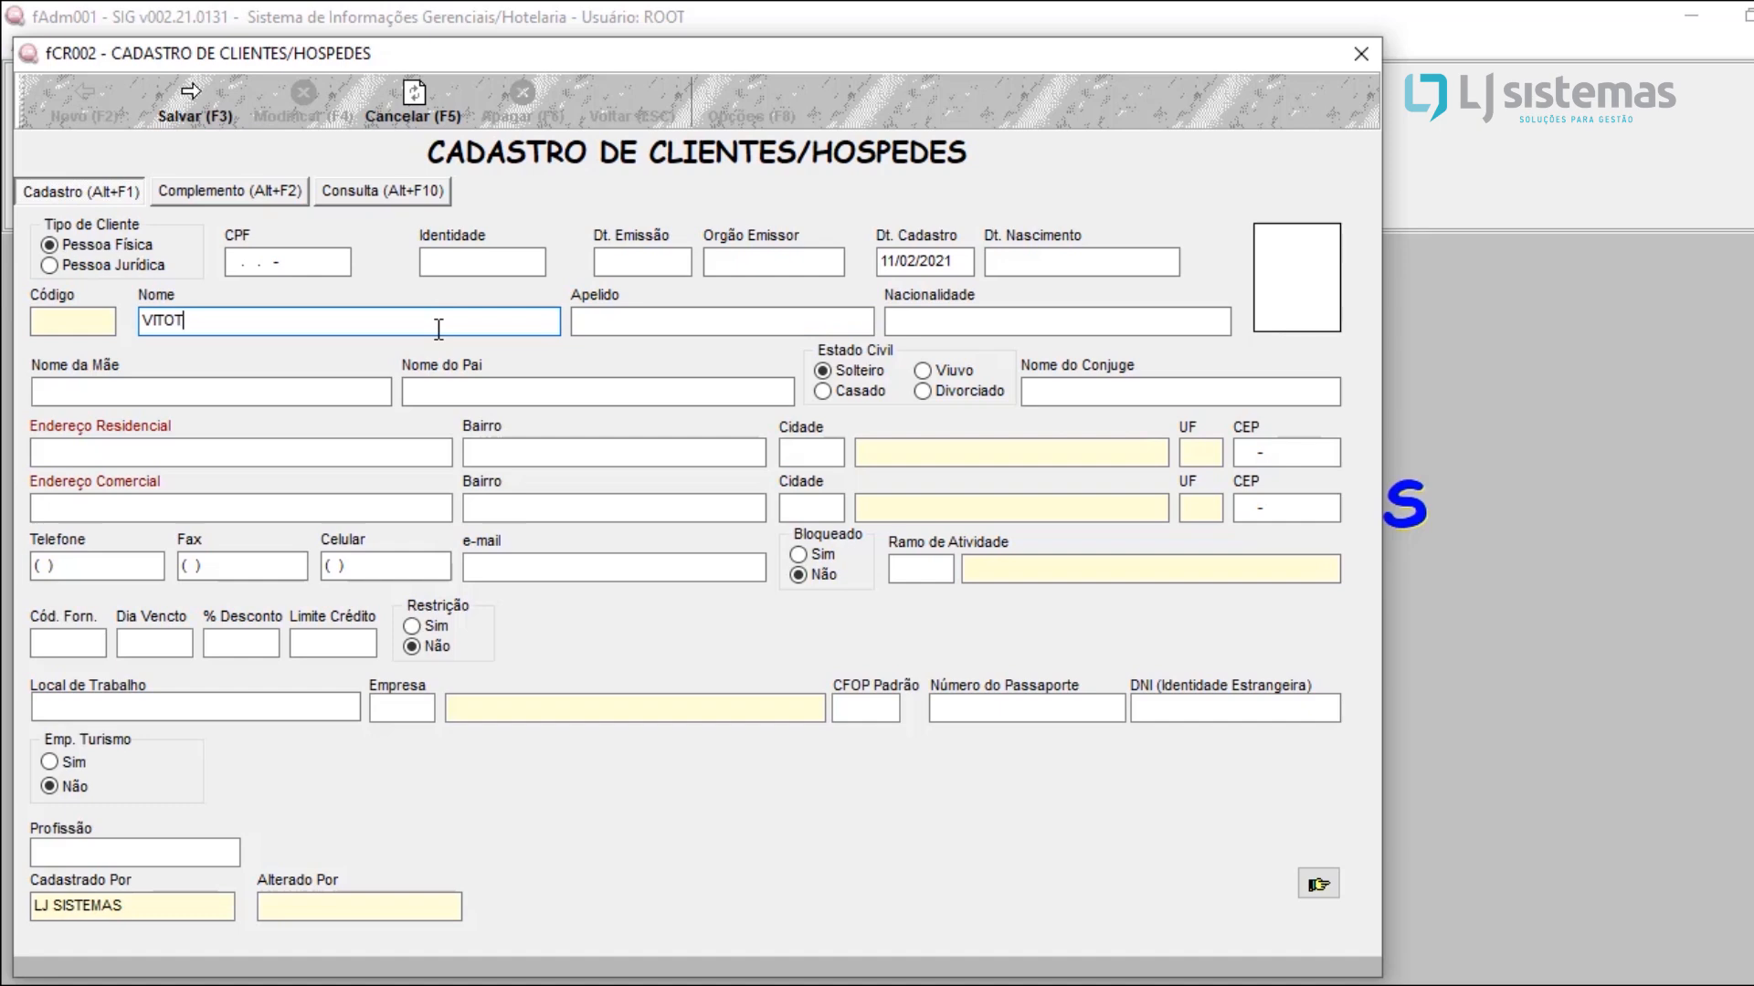
pyautogui.press('Tab')
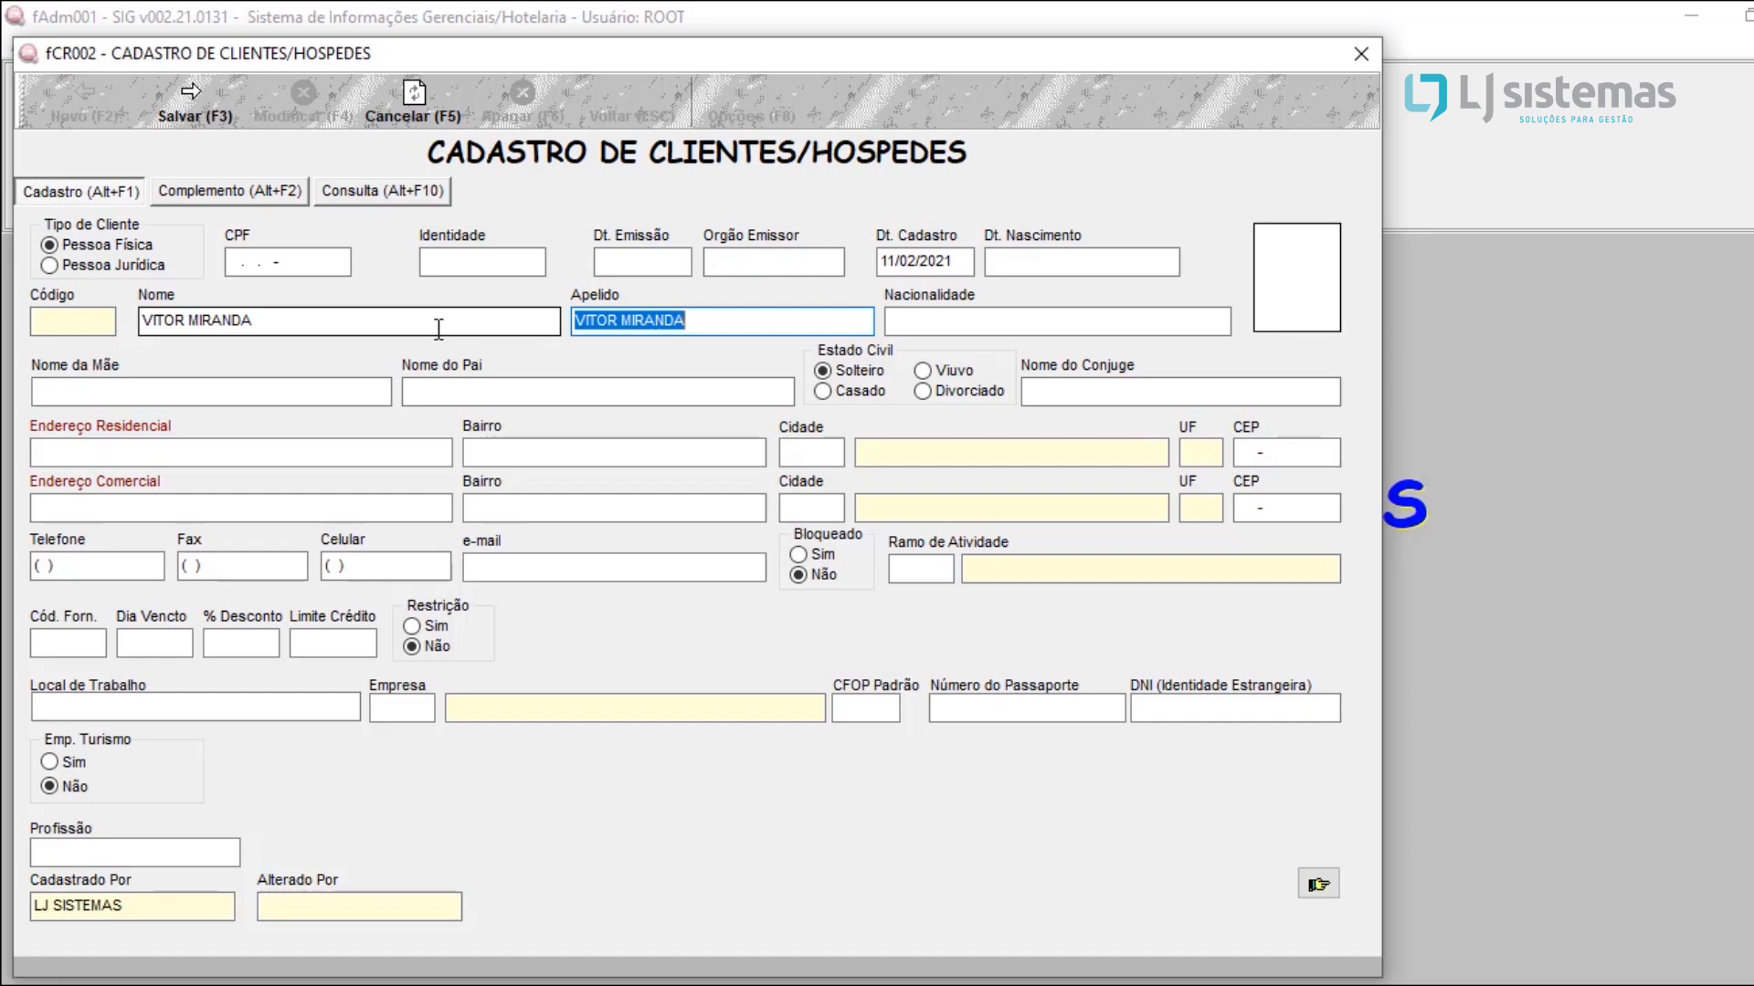
# Step: Enter the guest's street address and neighborhood in Endereço Residencial and Bairro, carrying both over to the commercial address
pyautogui.click(179, 461)
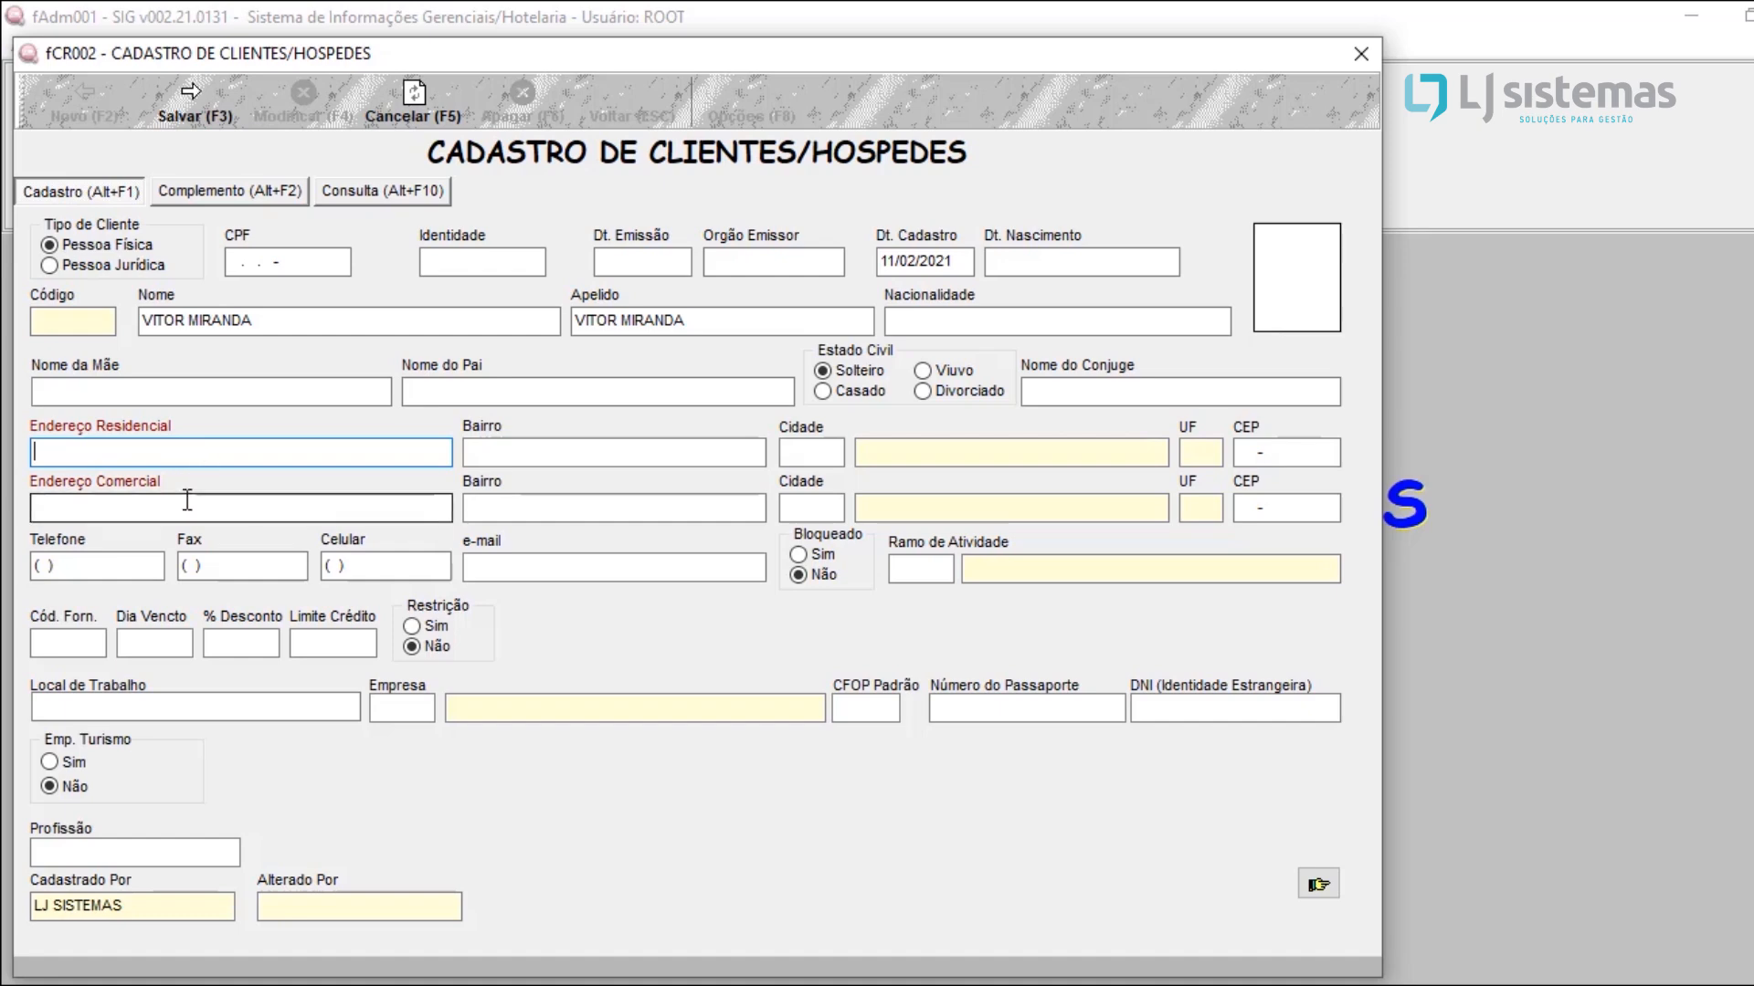
pyautogui.write('RUA, ')
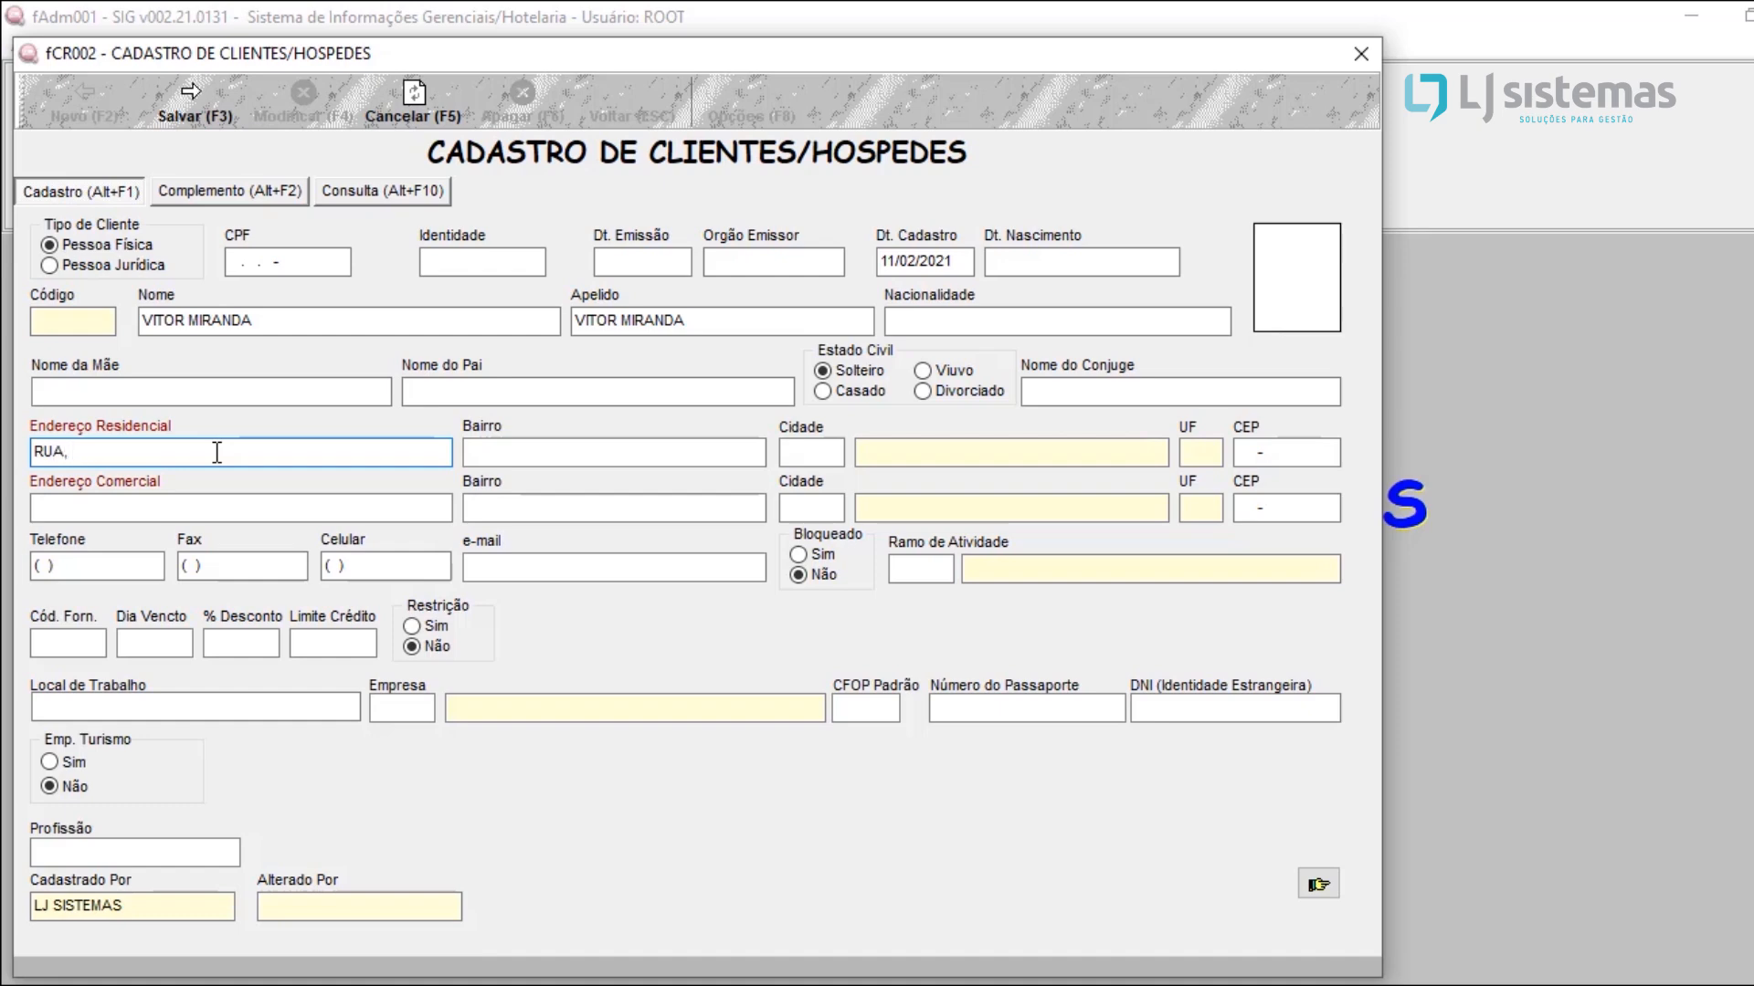
pyautogui.write(' 15')
pyautogui.click(515, 454)
pyautogui.write('CENTRO')
pyautogui.press('Tab')
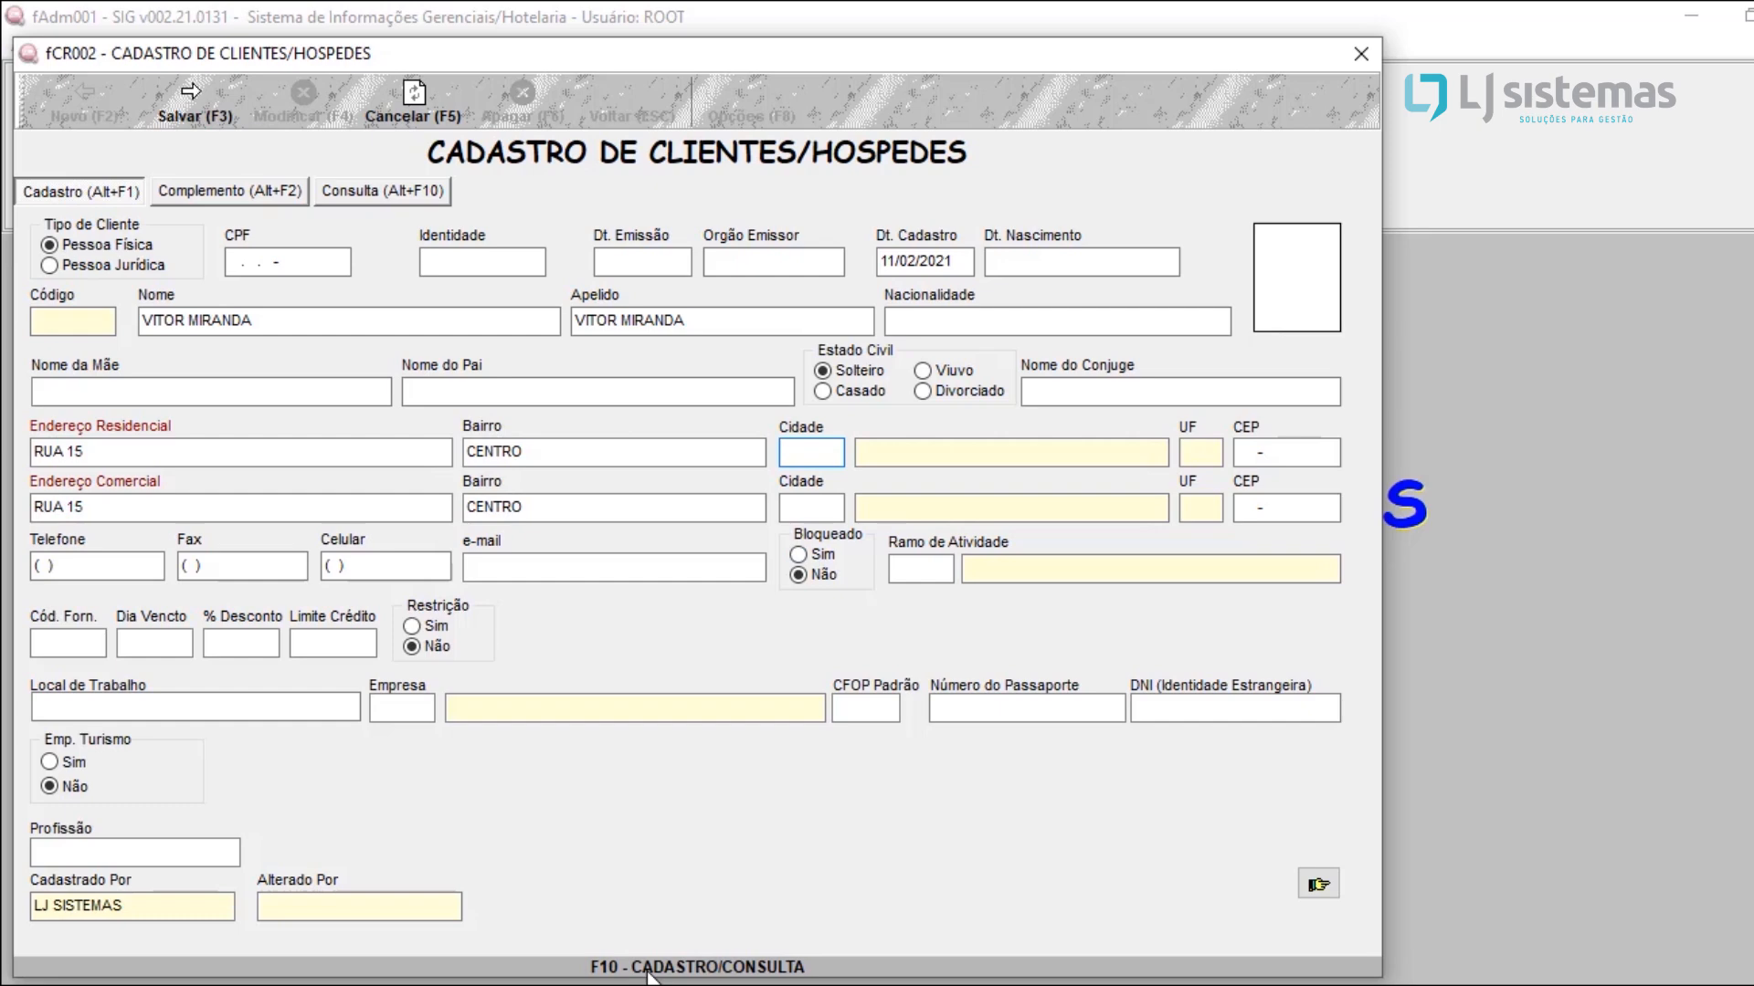
# Step: Look up SAO PAULO in the city registry and assign it as the city of the guest's addresses
pyautogui.press('F10')
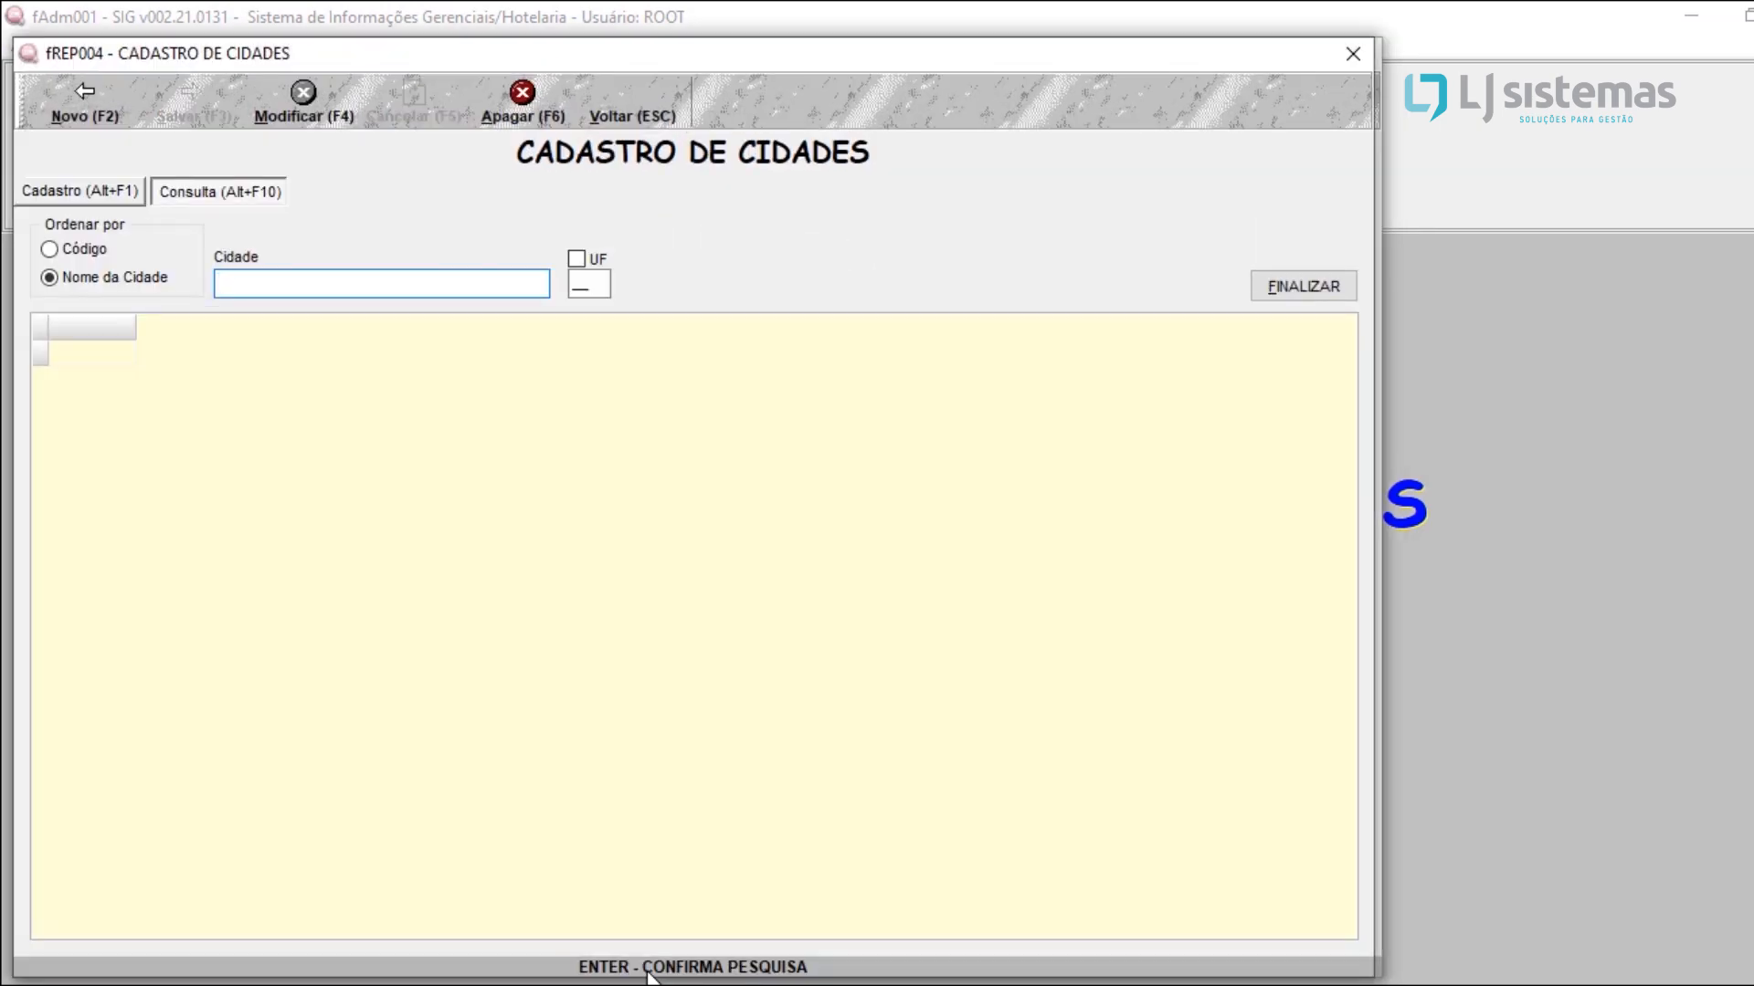
pyautogui.write('SAO P')
pyautogui.press('Return')
pyautogui.click(430, 370)
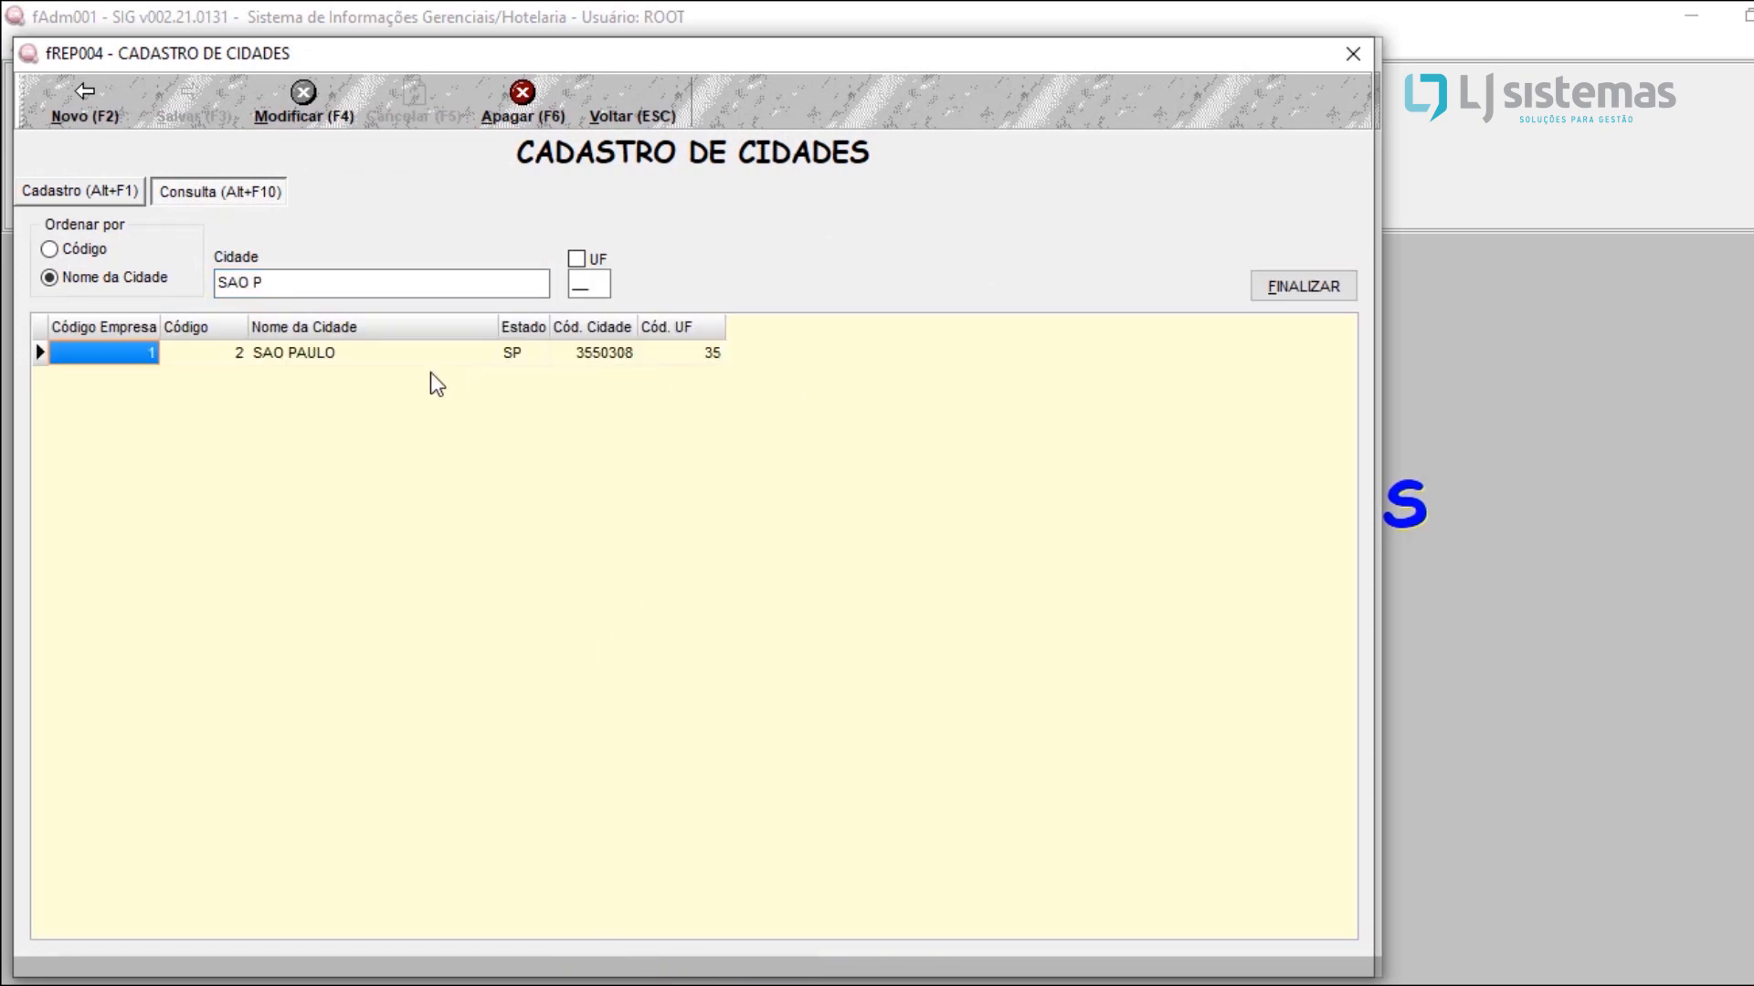
pyautogui.press('Return')
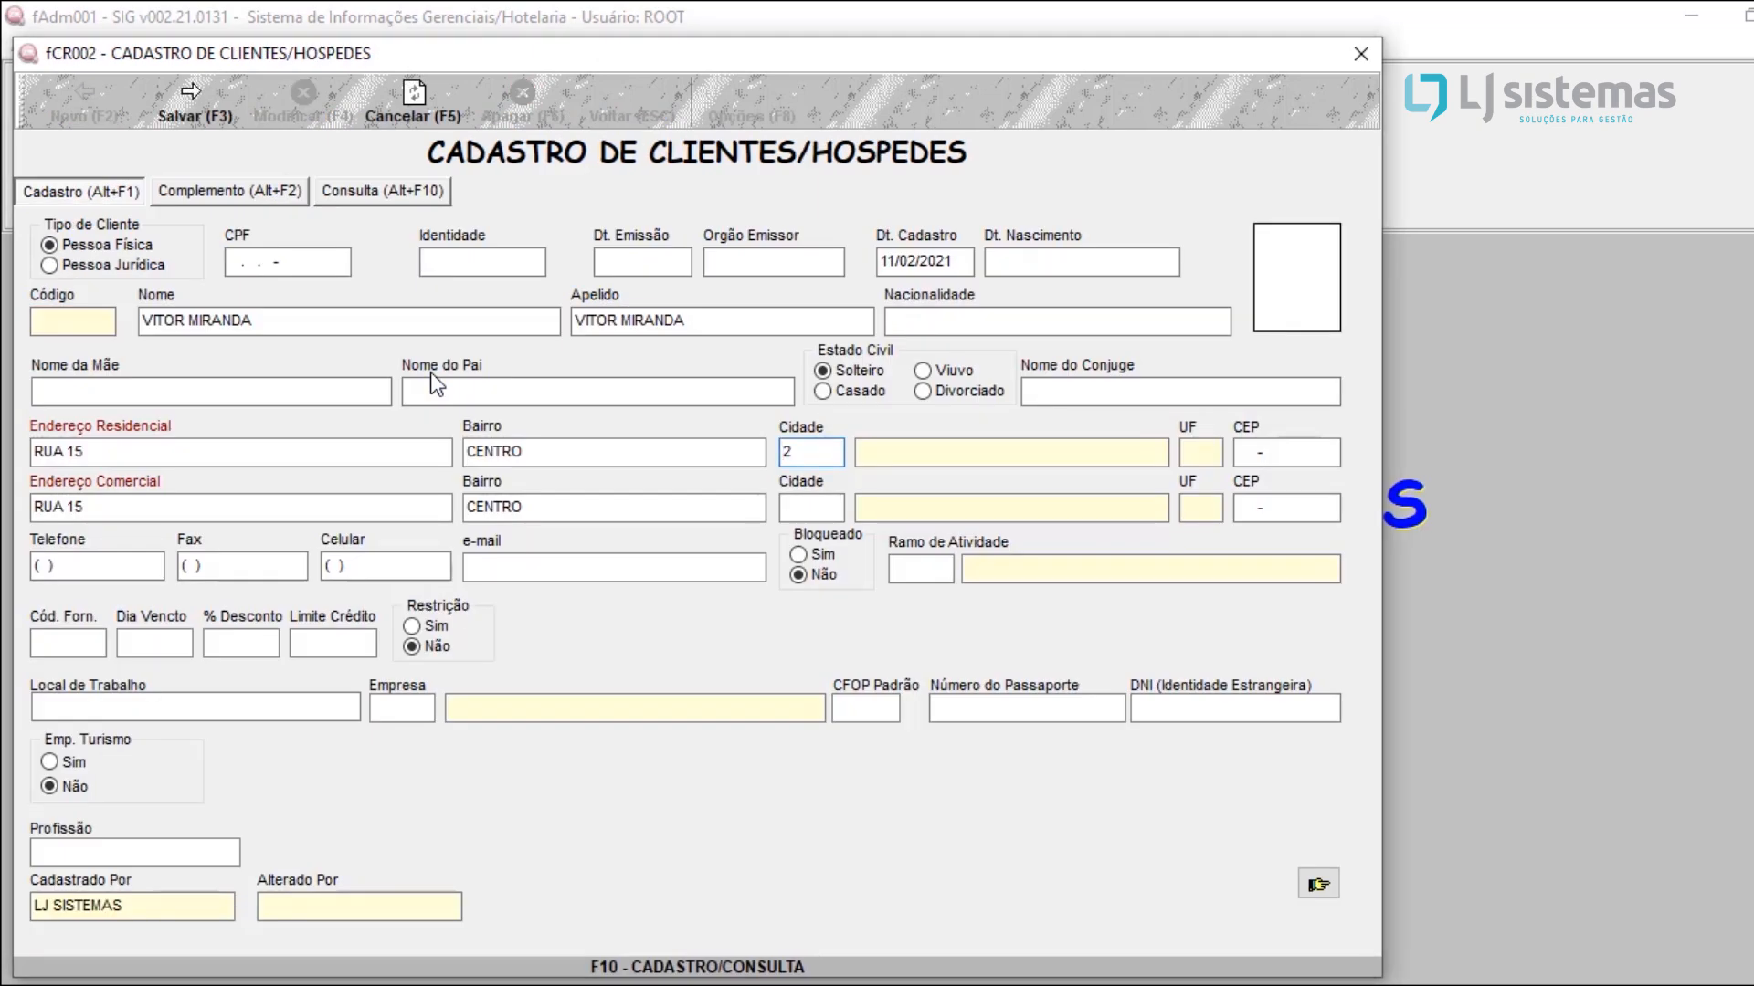
pyautogui.press('Return')
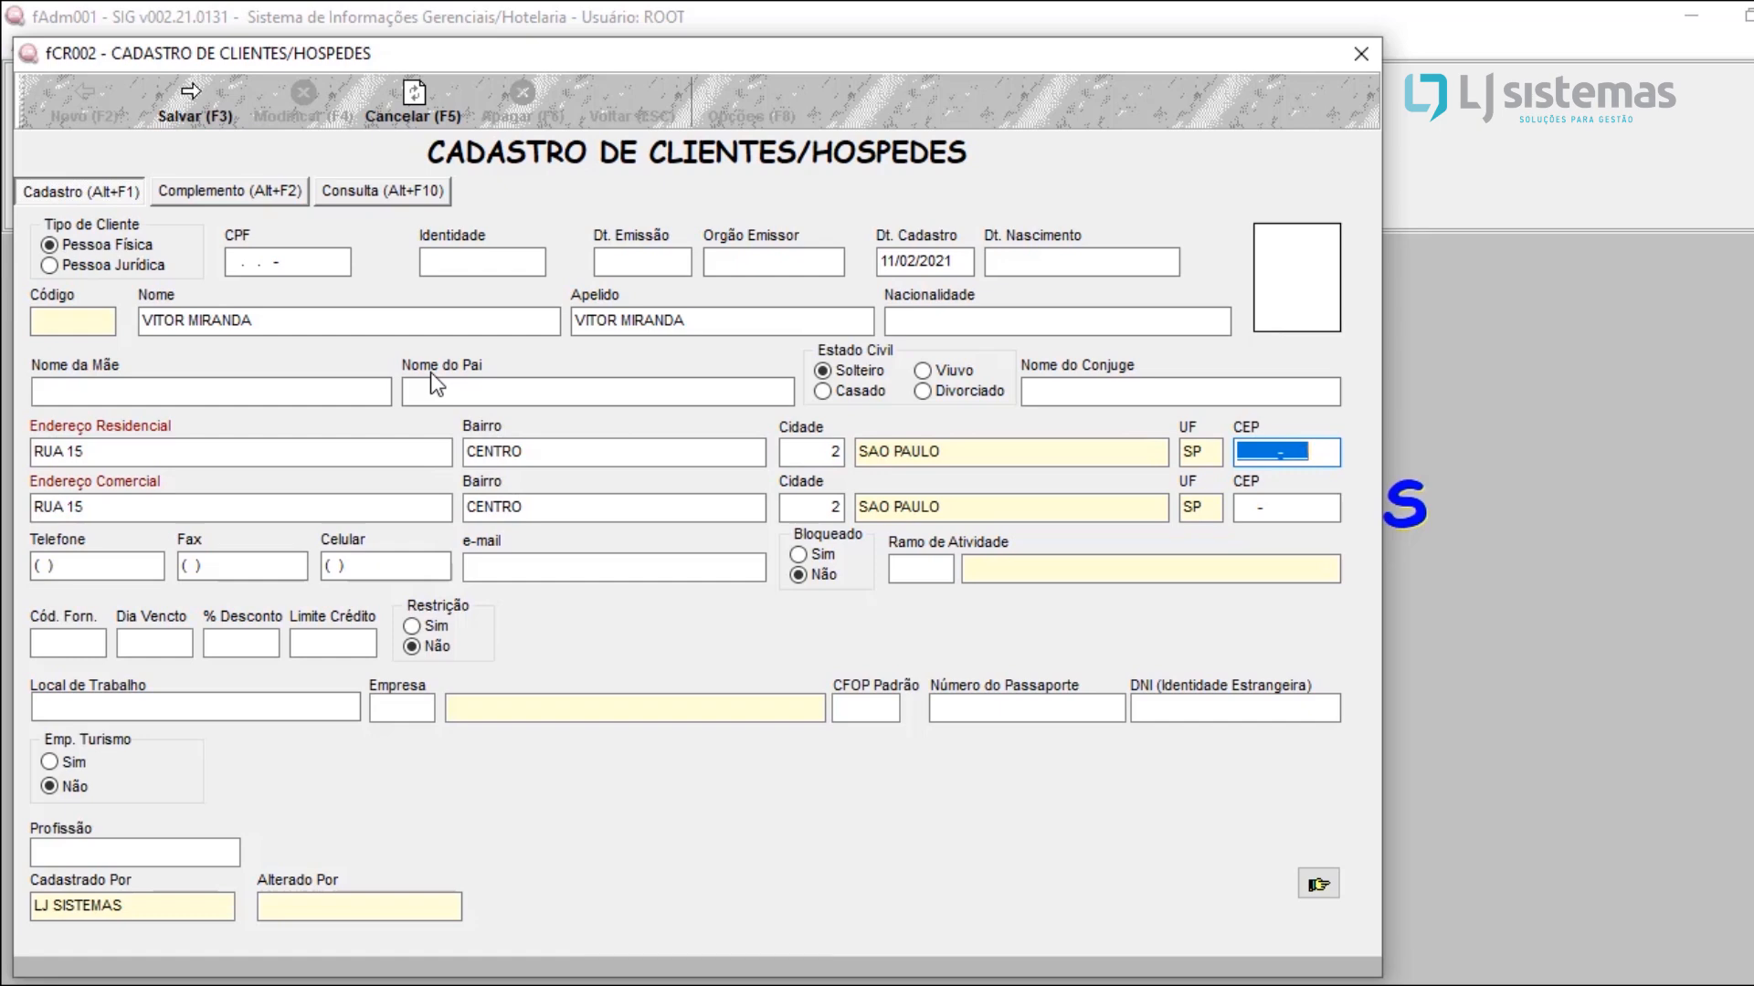
# Step: Enter the guest's postal code in the residential CEP, carry it over to the commercial address, and check both address lines
pyautogui.write('24357-786')
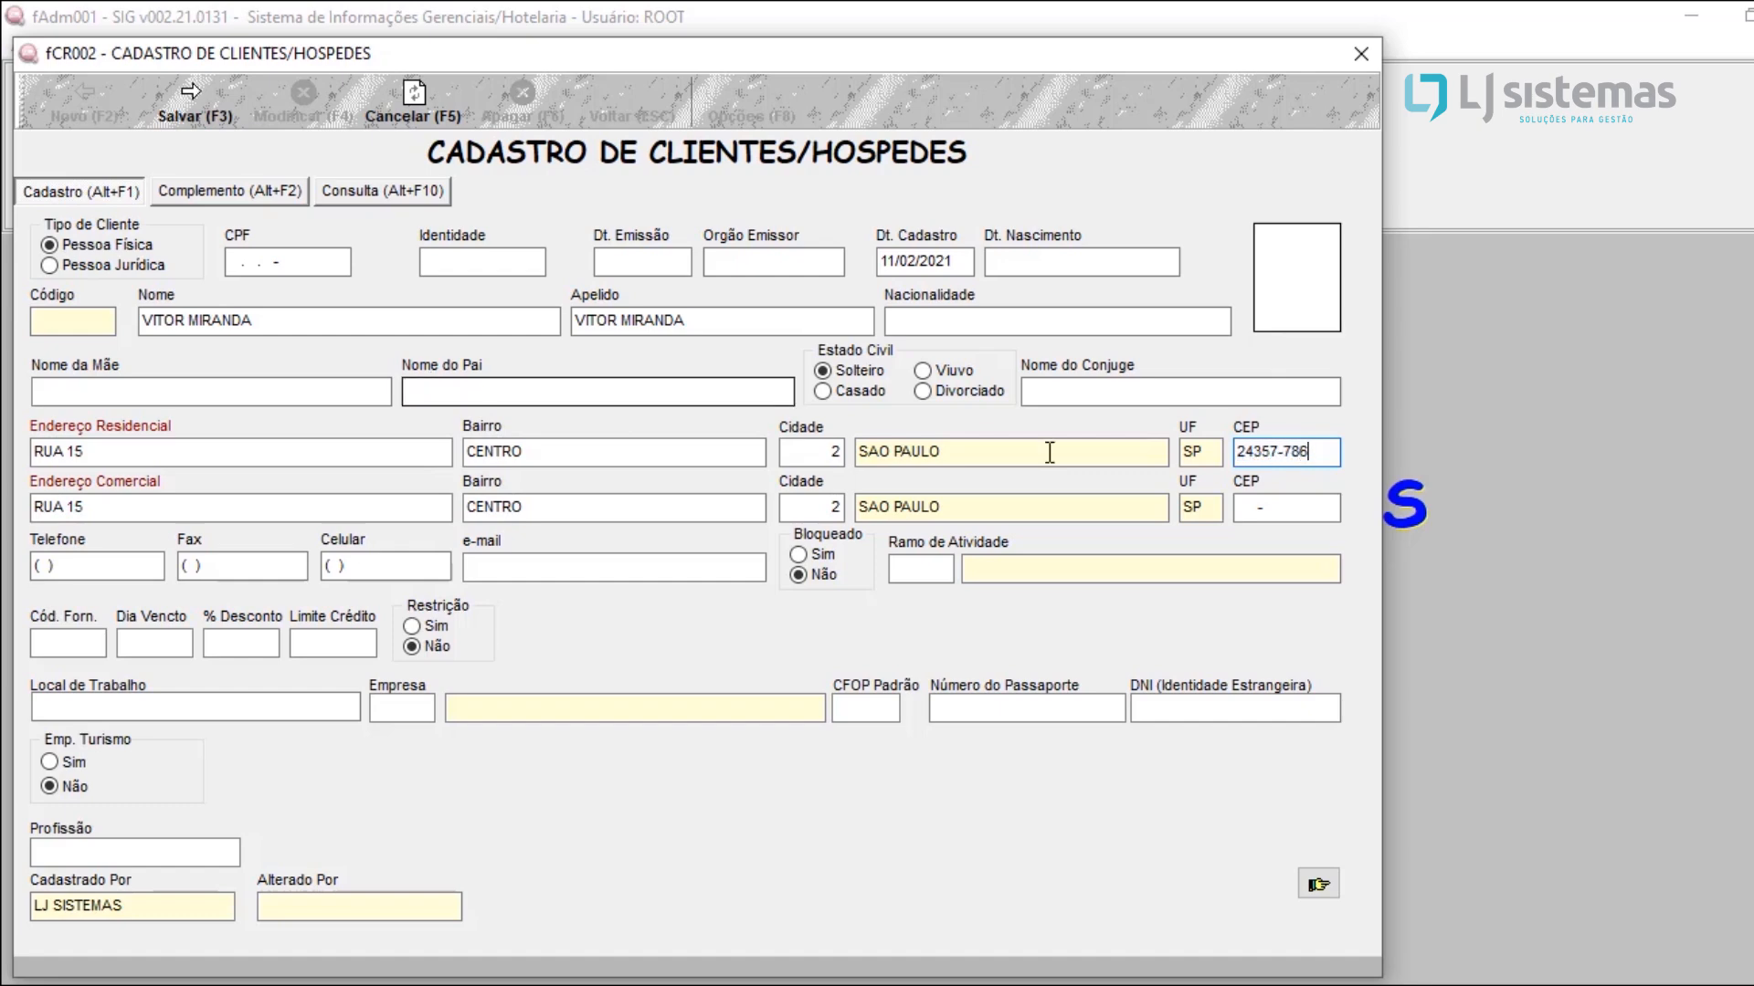
pyautogui.press('Return')
pyautogui.press('Return')
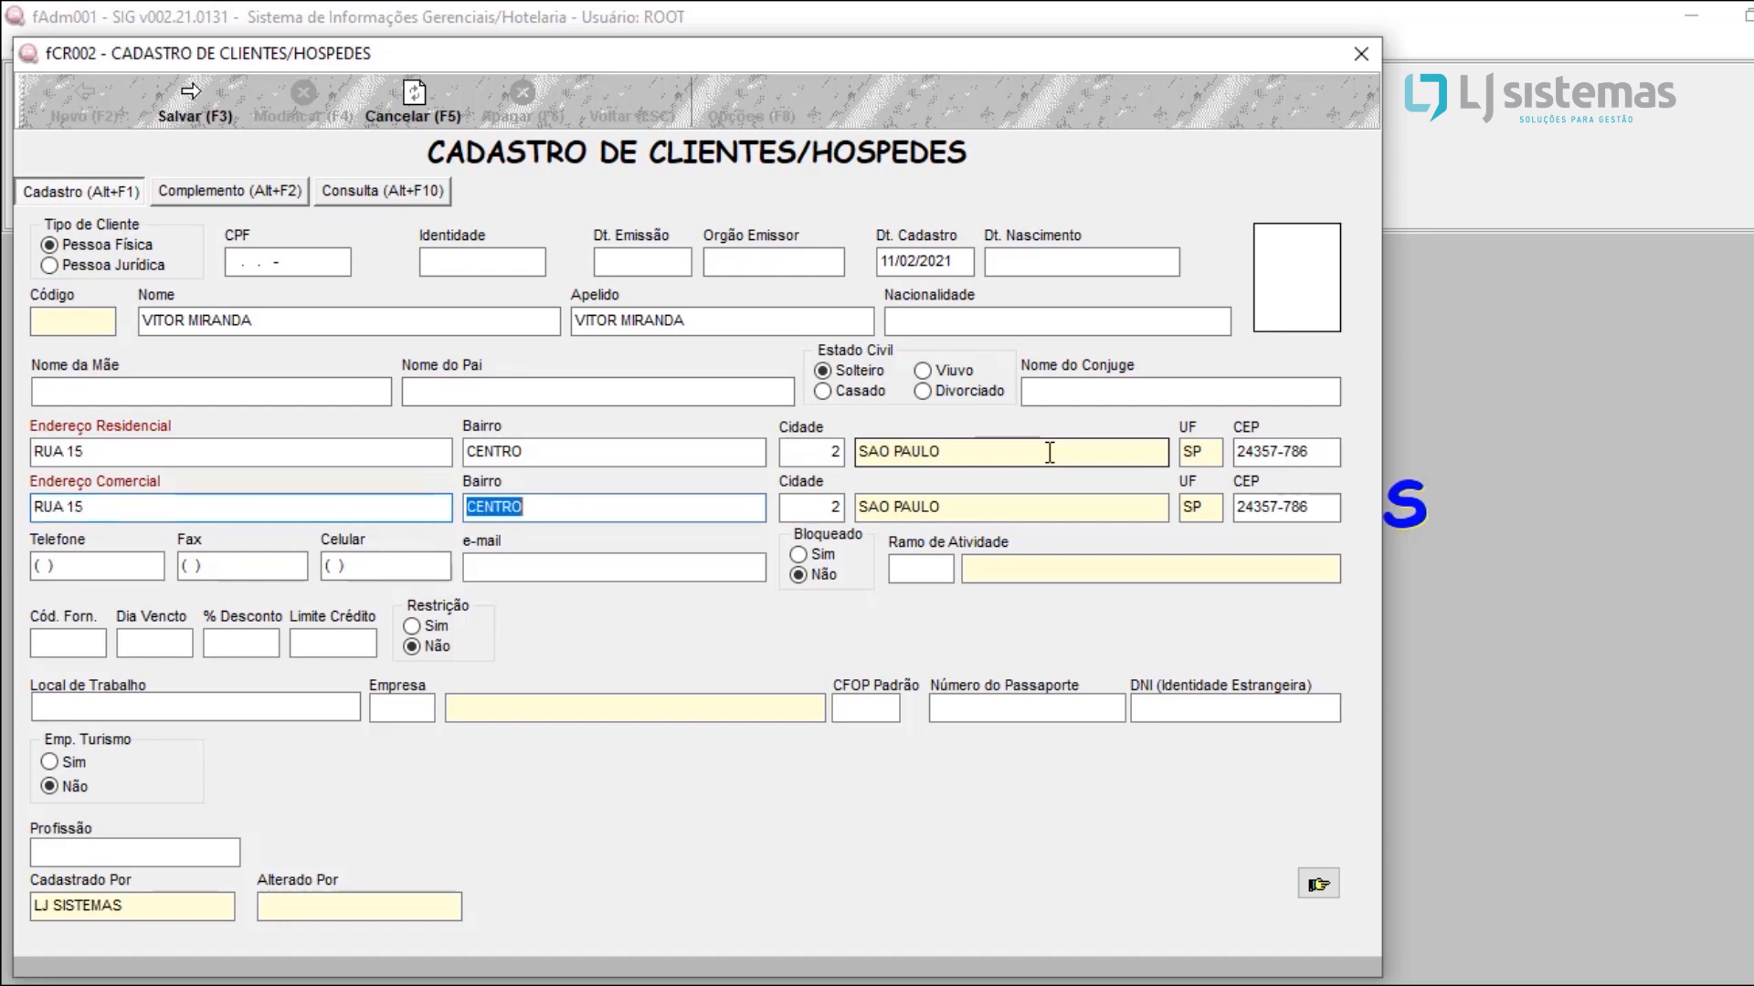
pyautogui.press('Return')
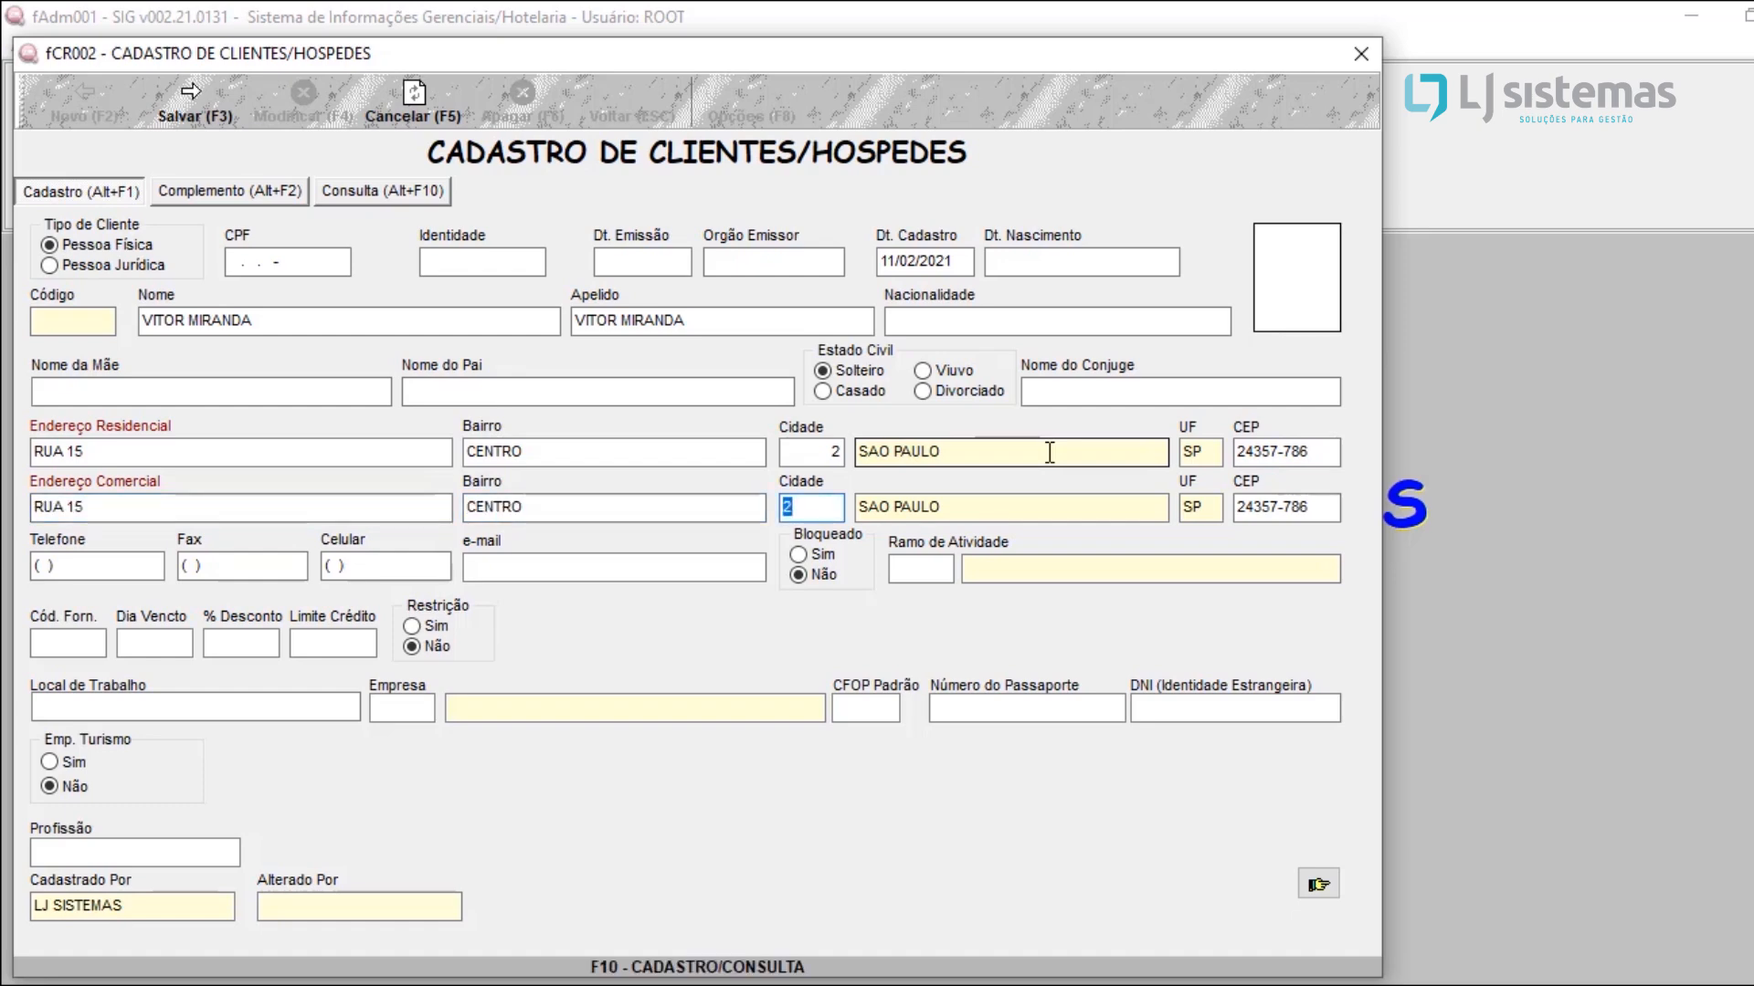
pyautogui.click(225, 450)
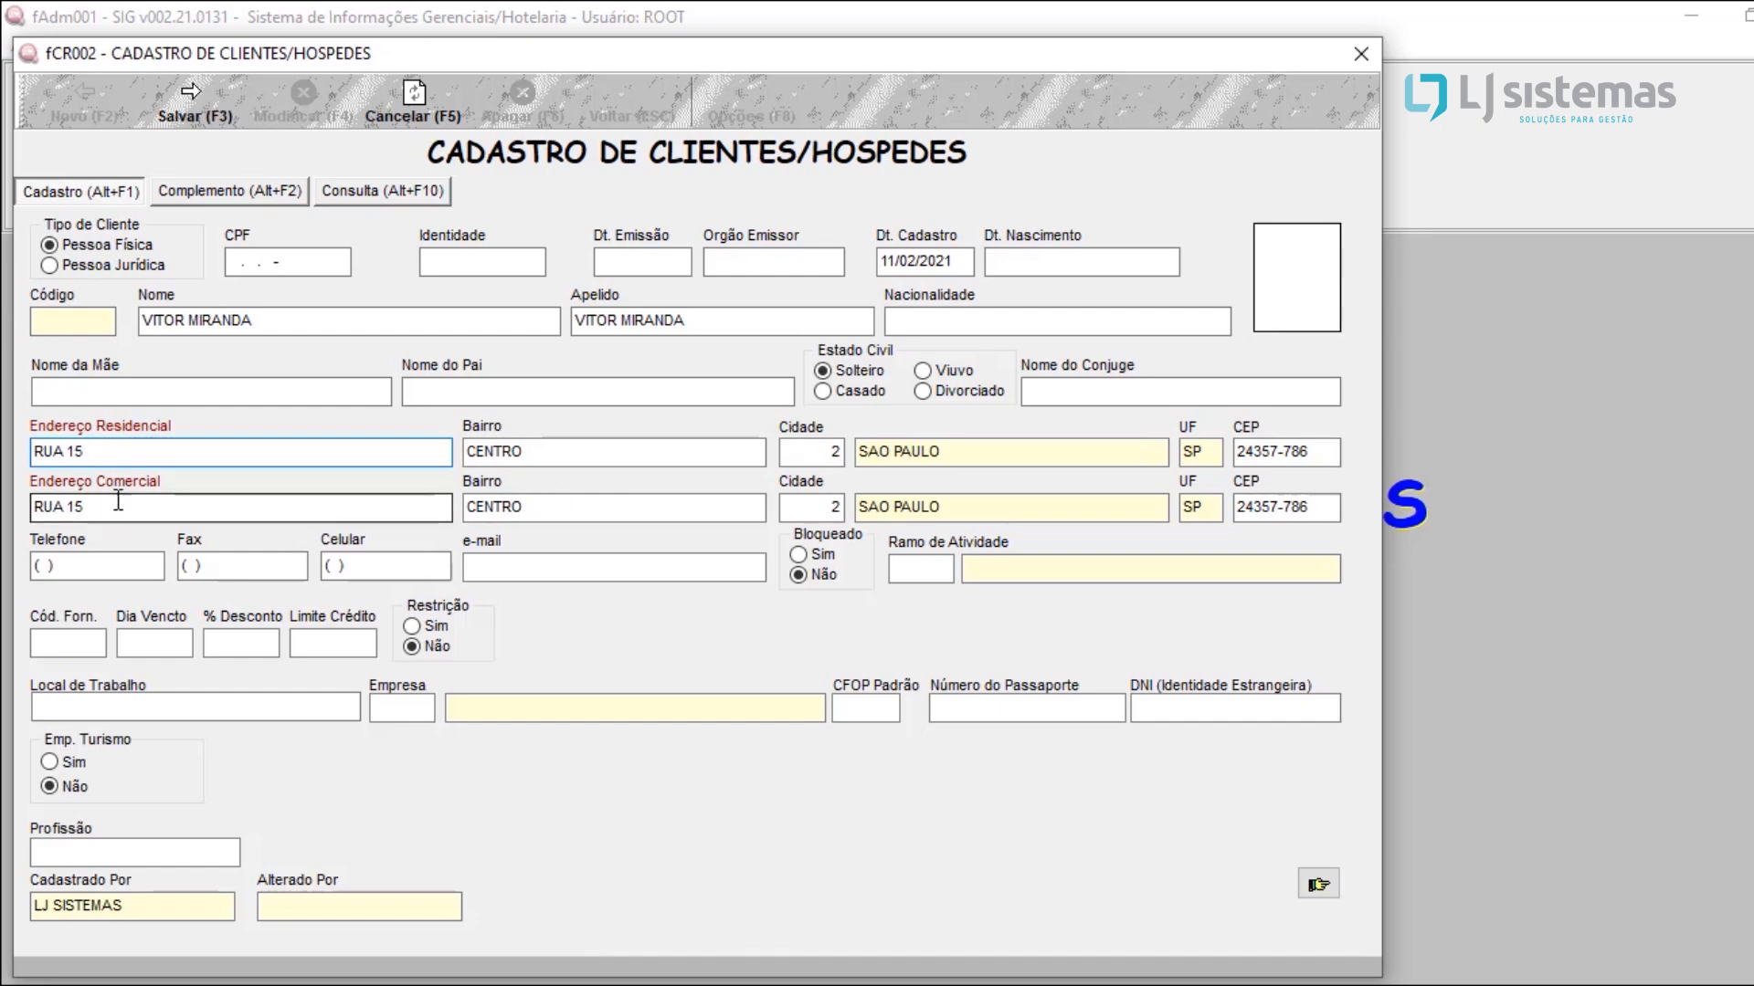
pyautogui.click(411, 506)
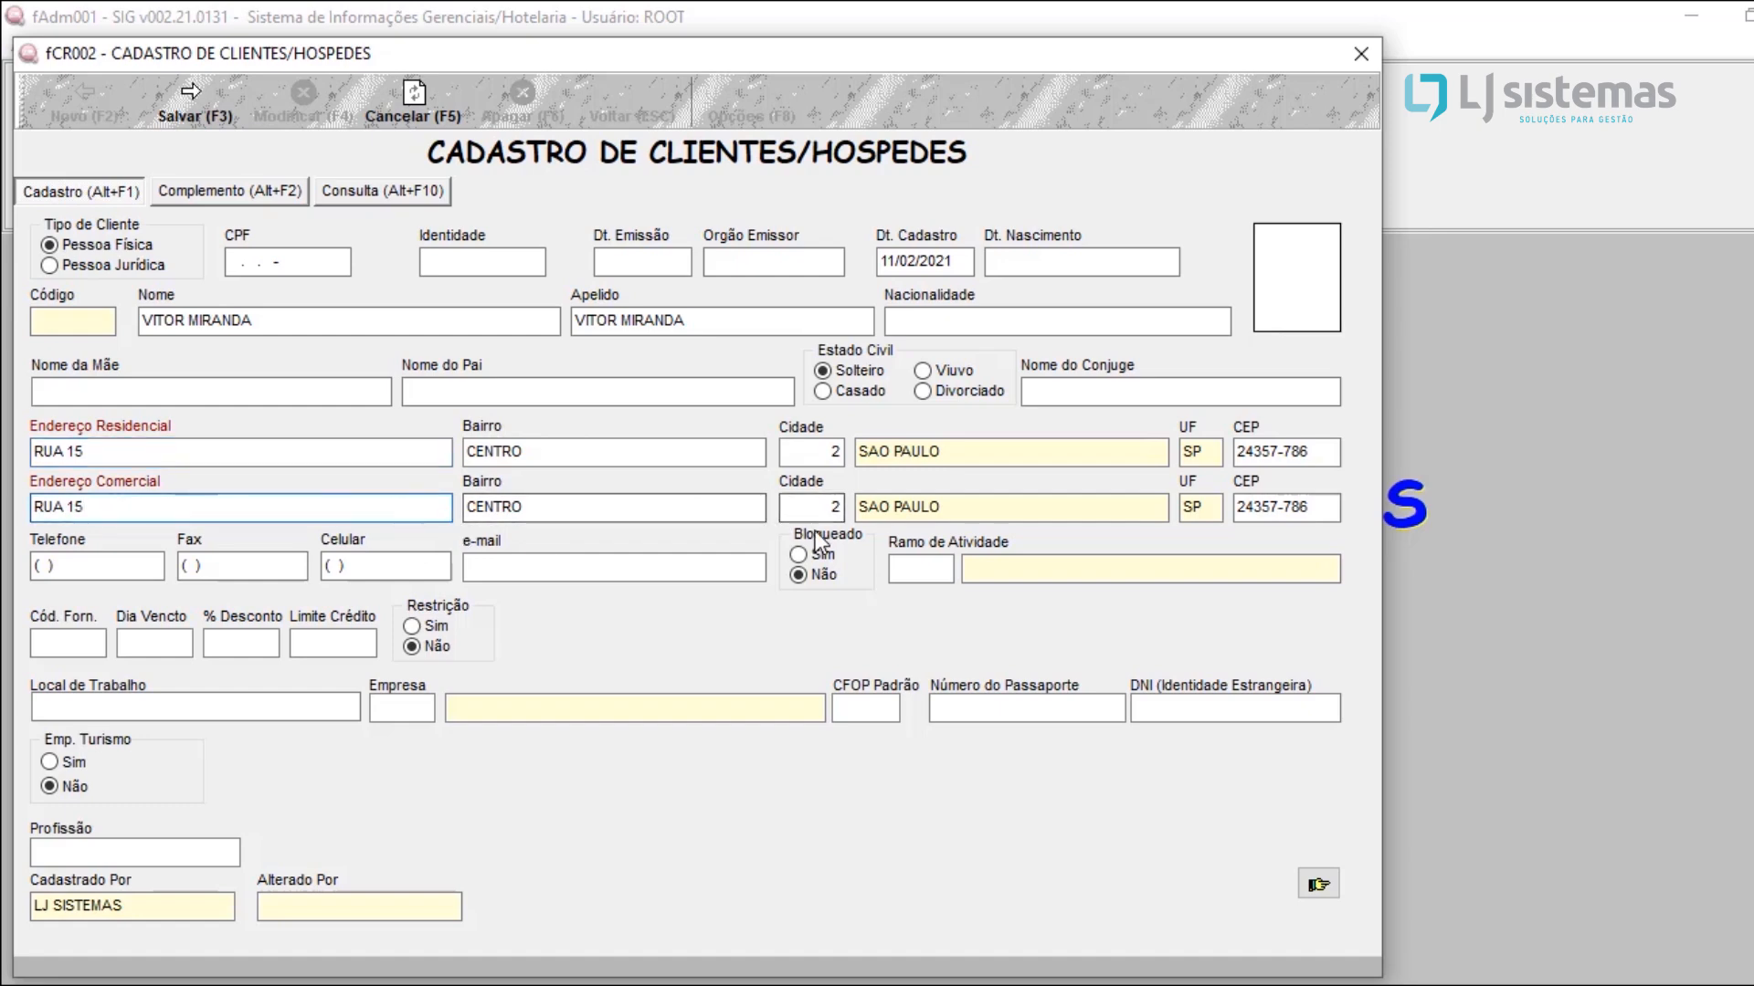
# Step: Fill in the guest's phone number in Telefone and mobile number in Celular, leaving Fax empty
pyautogui.click(124, 566)
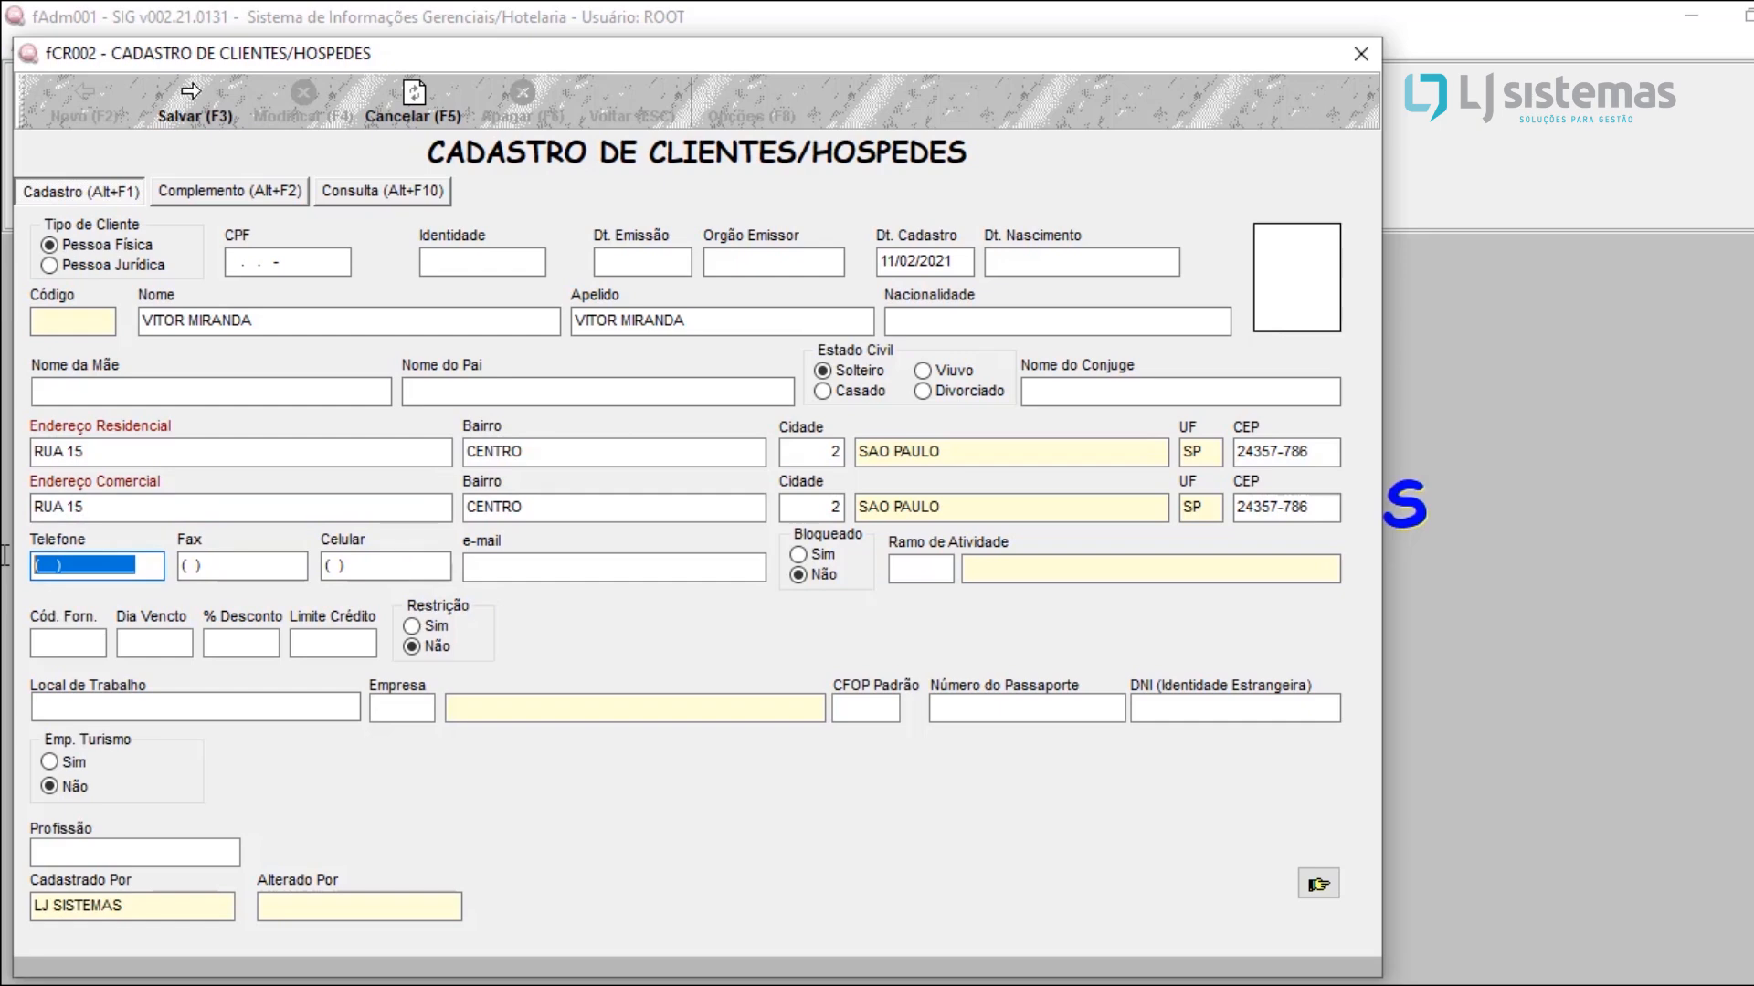
pyautogui.click(43, 566)
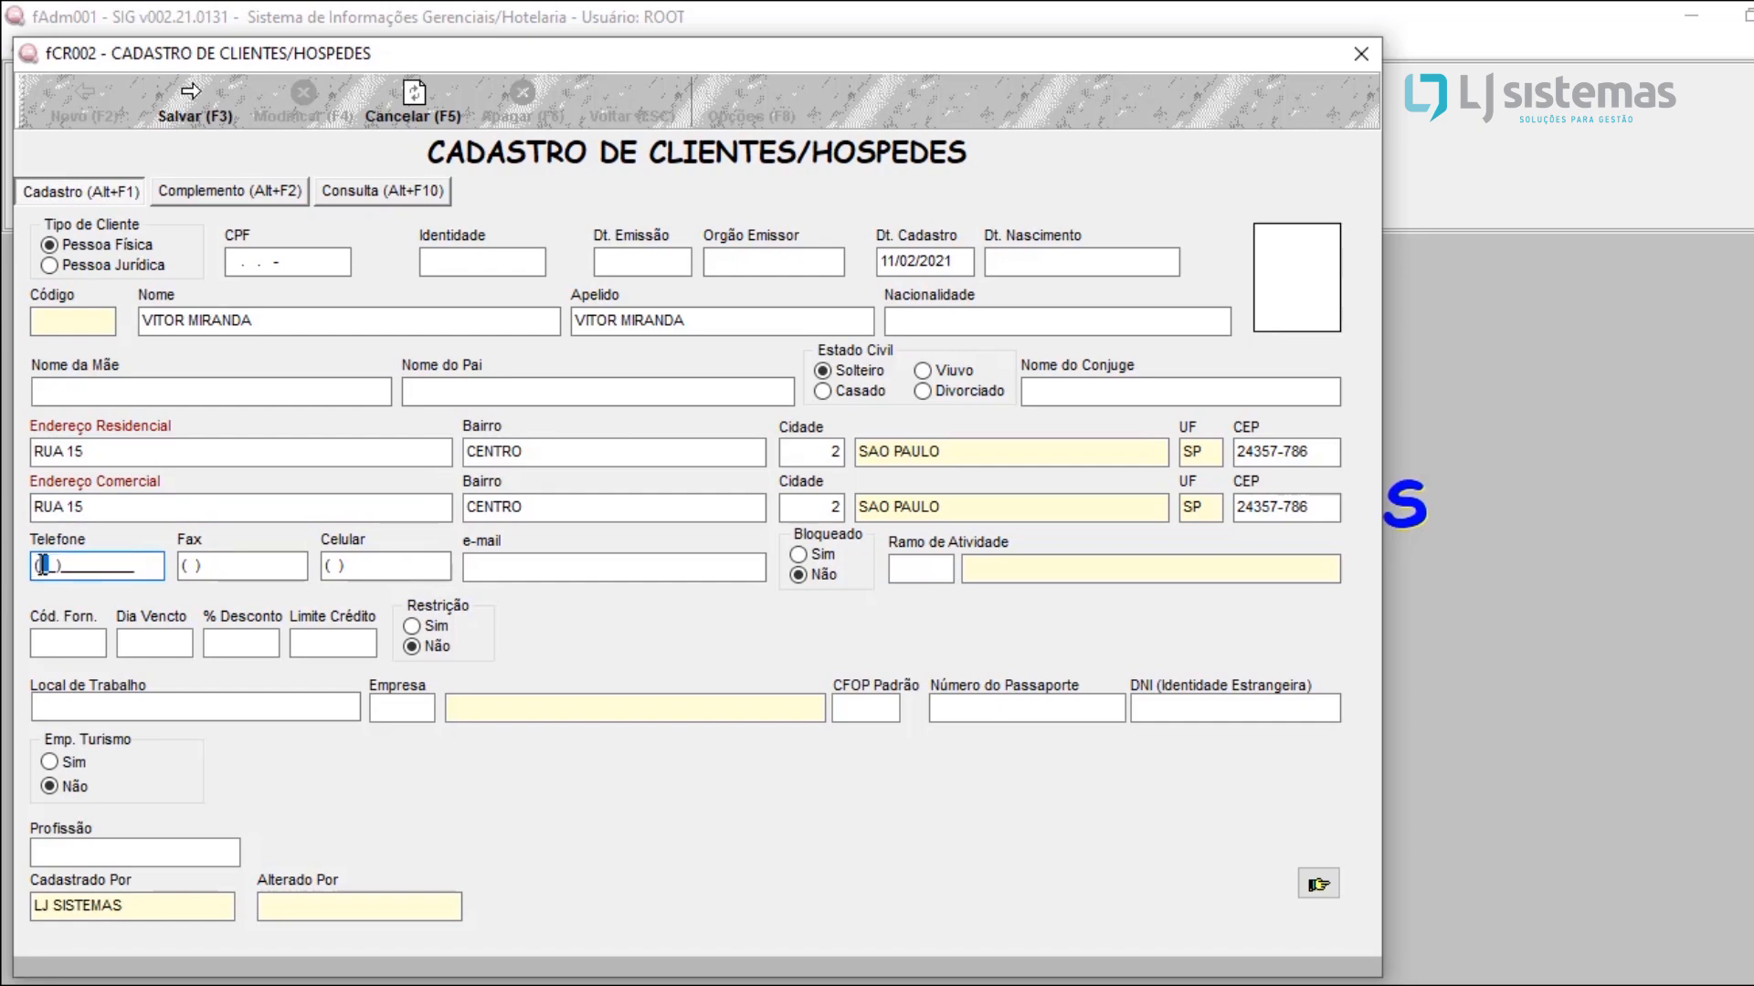
pyautogui.press('Tab')
pyautogui.press('Tab')
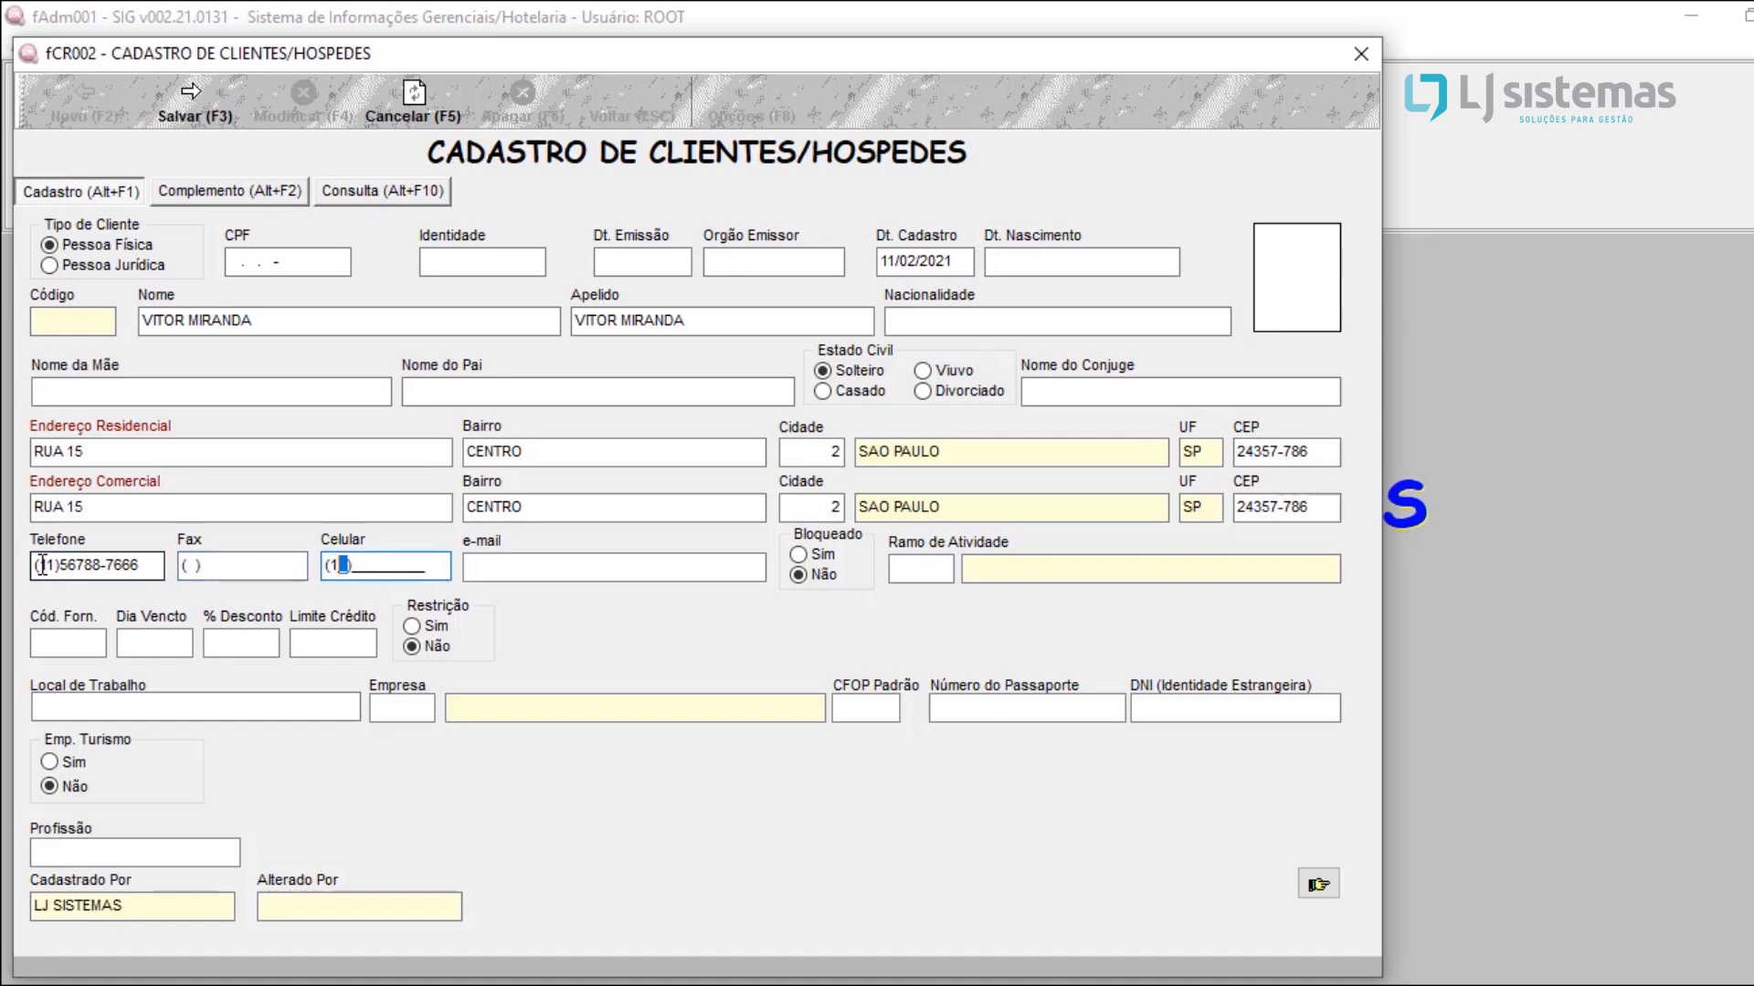
pyautogui.press('Tab')
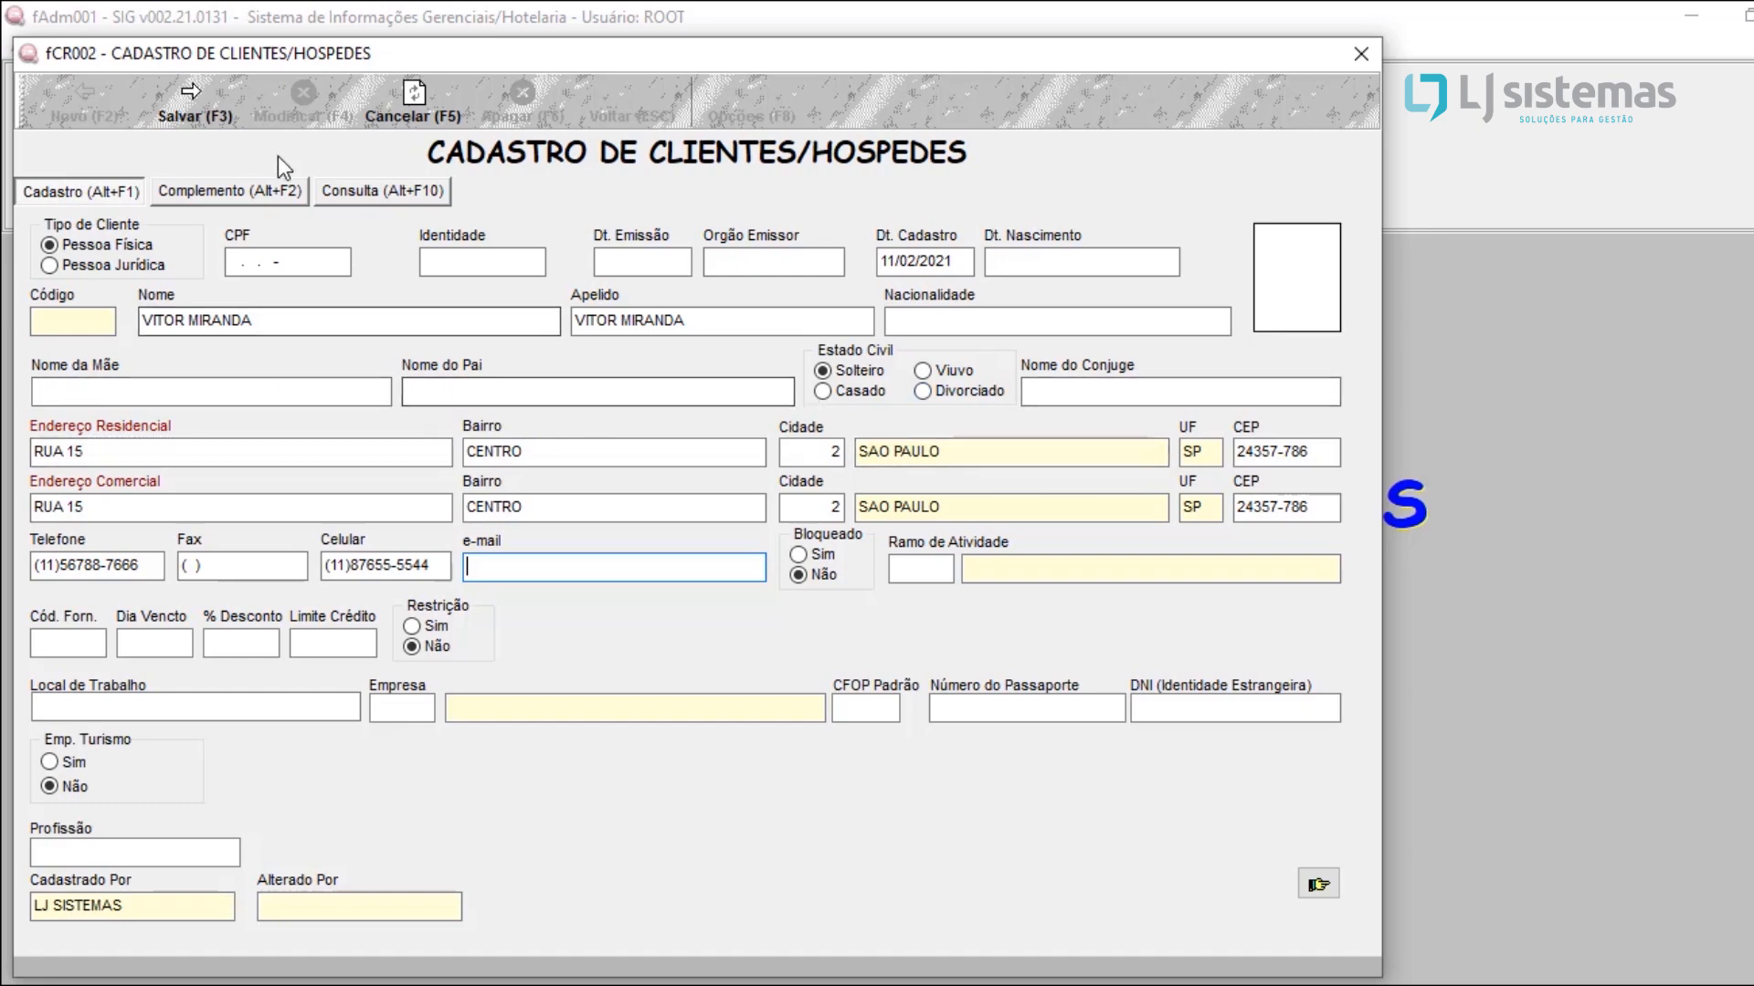
# Step: Save the guest registration and close both the registration form and the client lookup
pyautogui.click(199, 112)
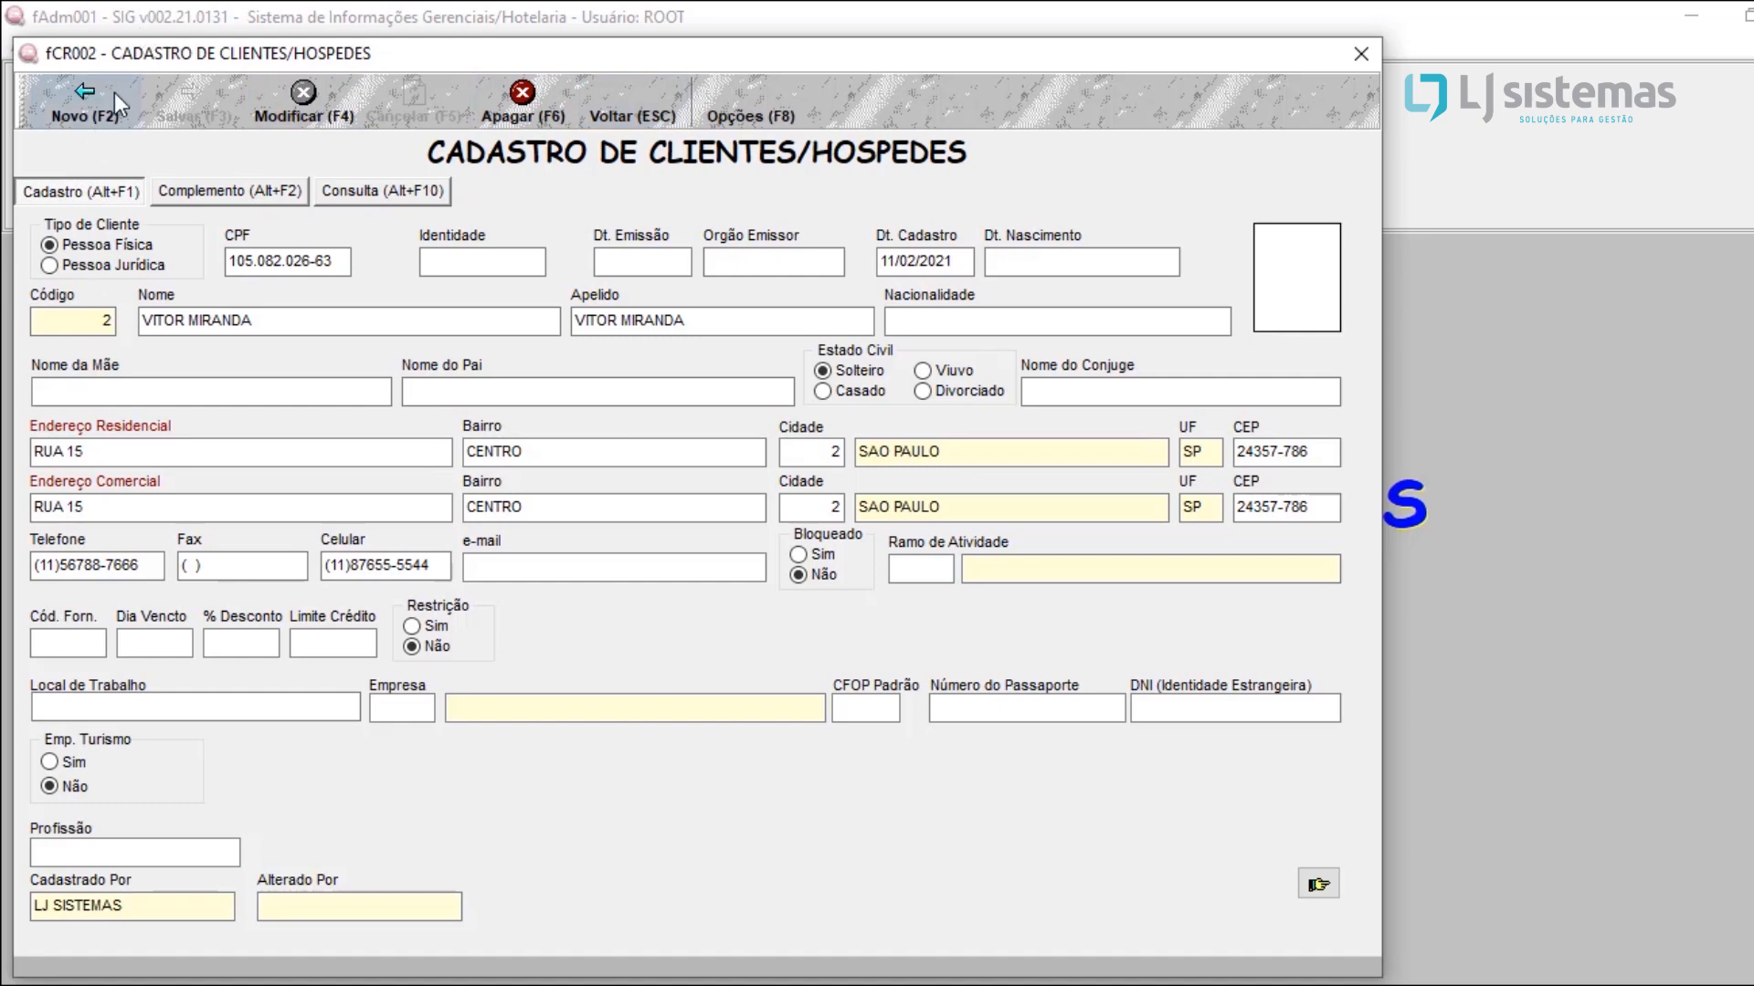
pyautogui.click(660, 102)
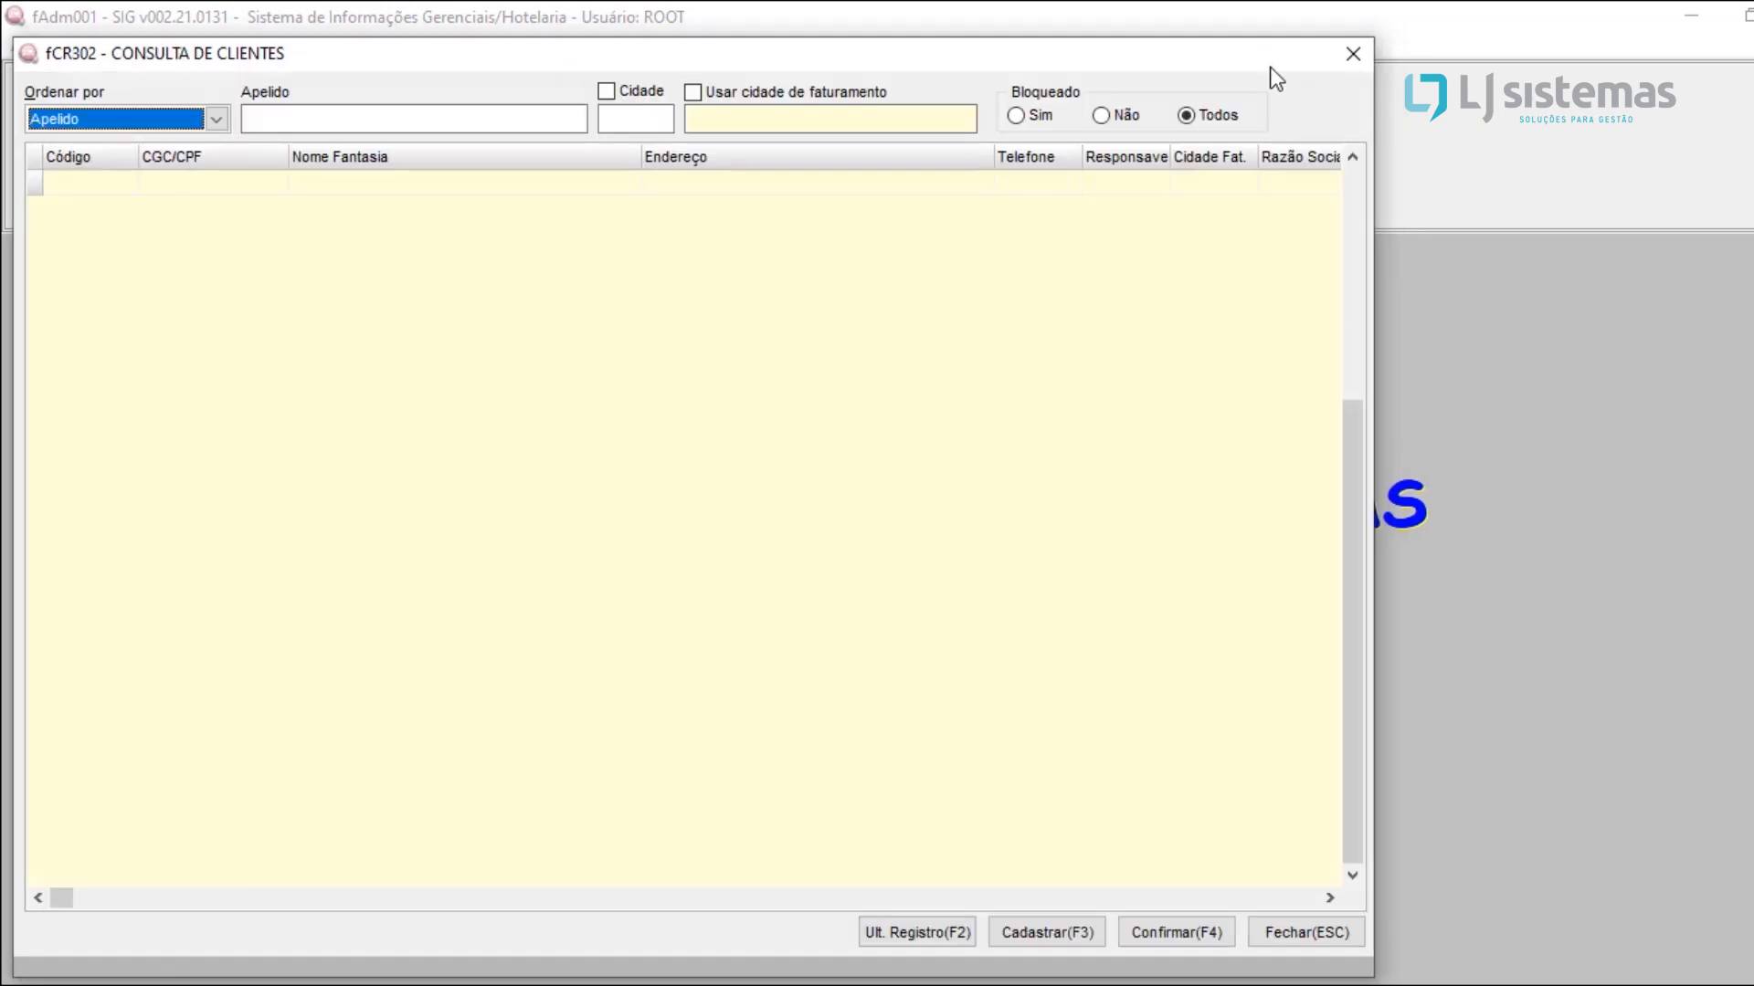
pyautogui.click(1350, 54)
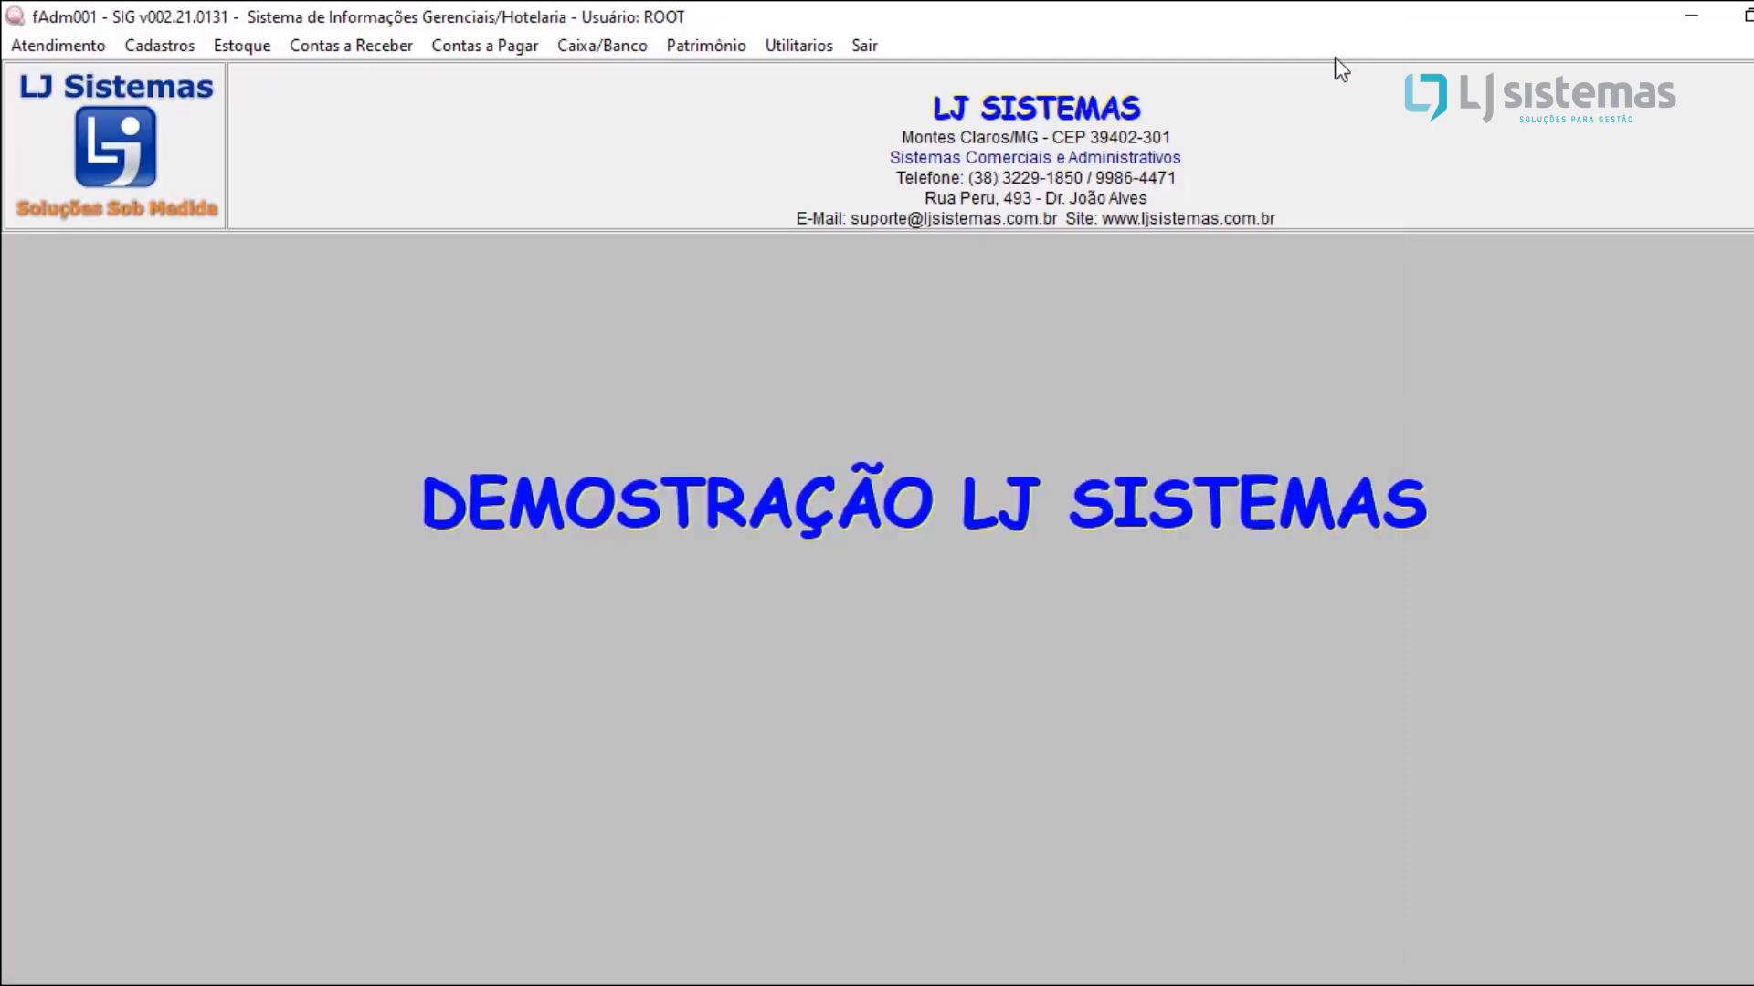
# Step: Open the product registration lookup and set its ordering to Descrição
pyautogui.click(186, 52)
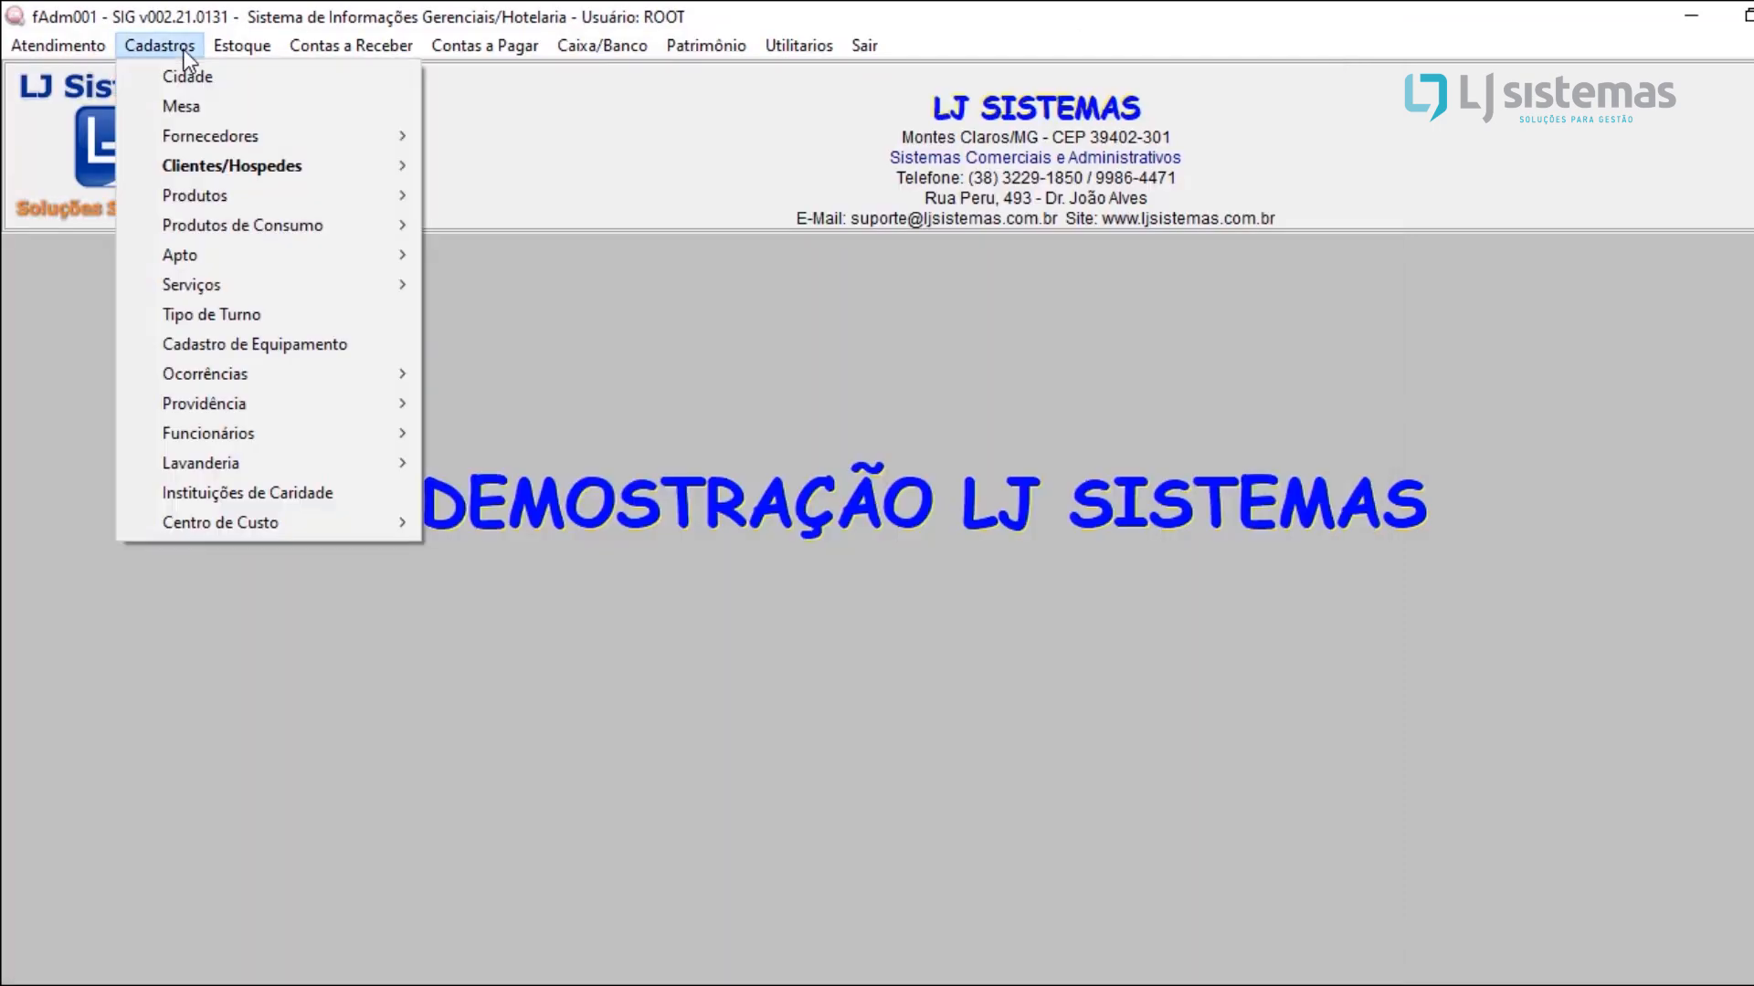
pyautogui.moveTo(222, 190)
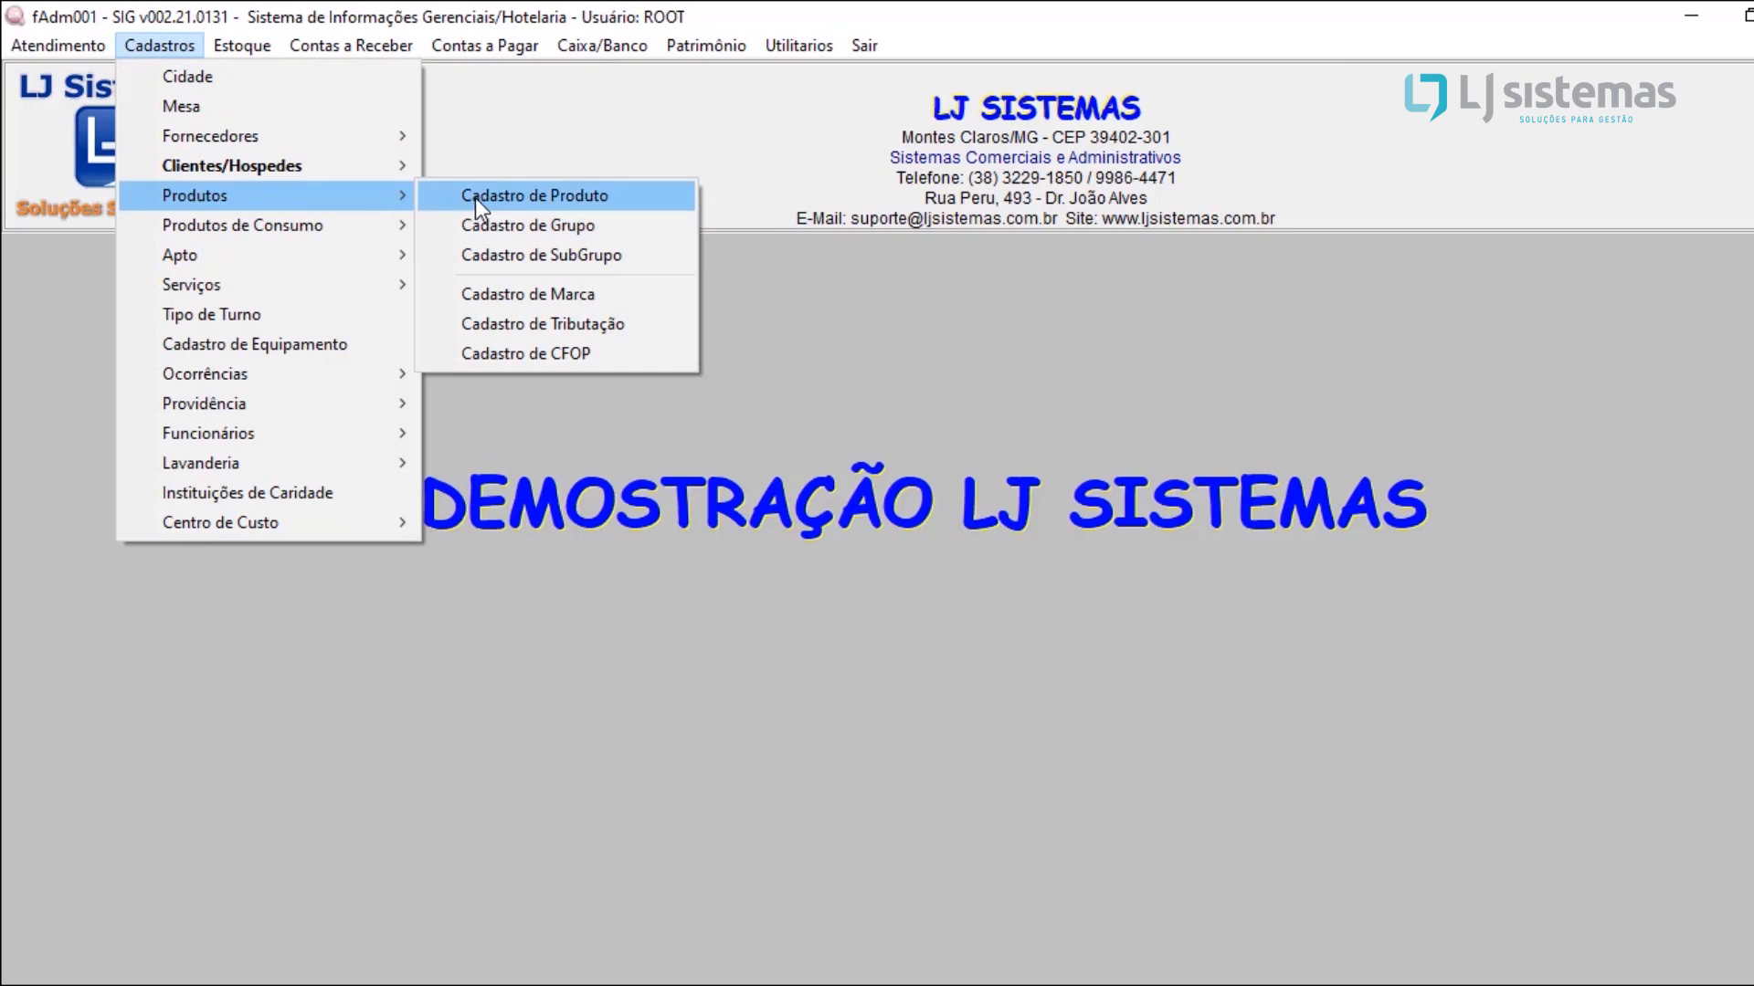
pyautogui.click(475, 197)
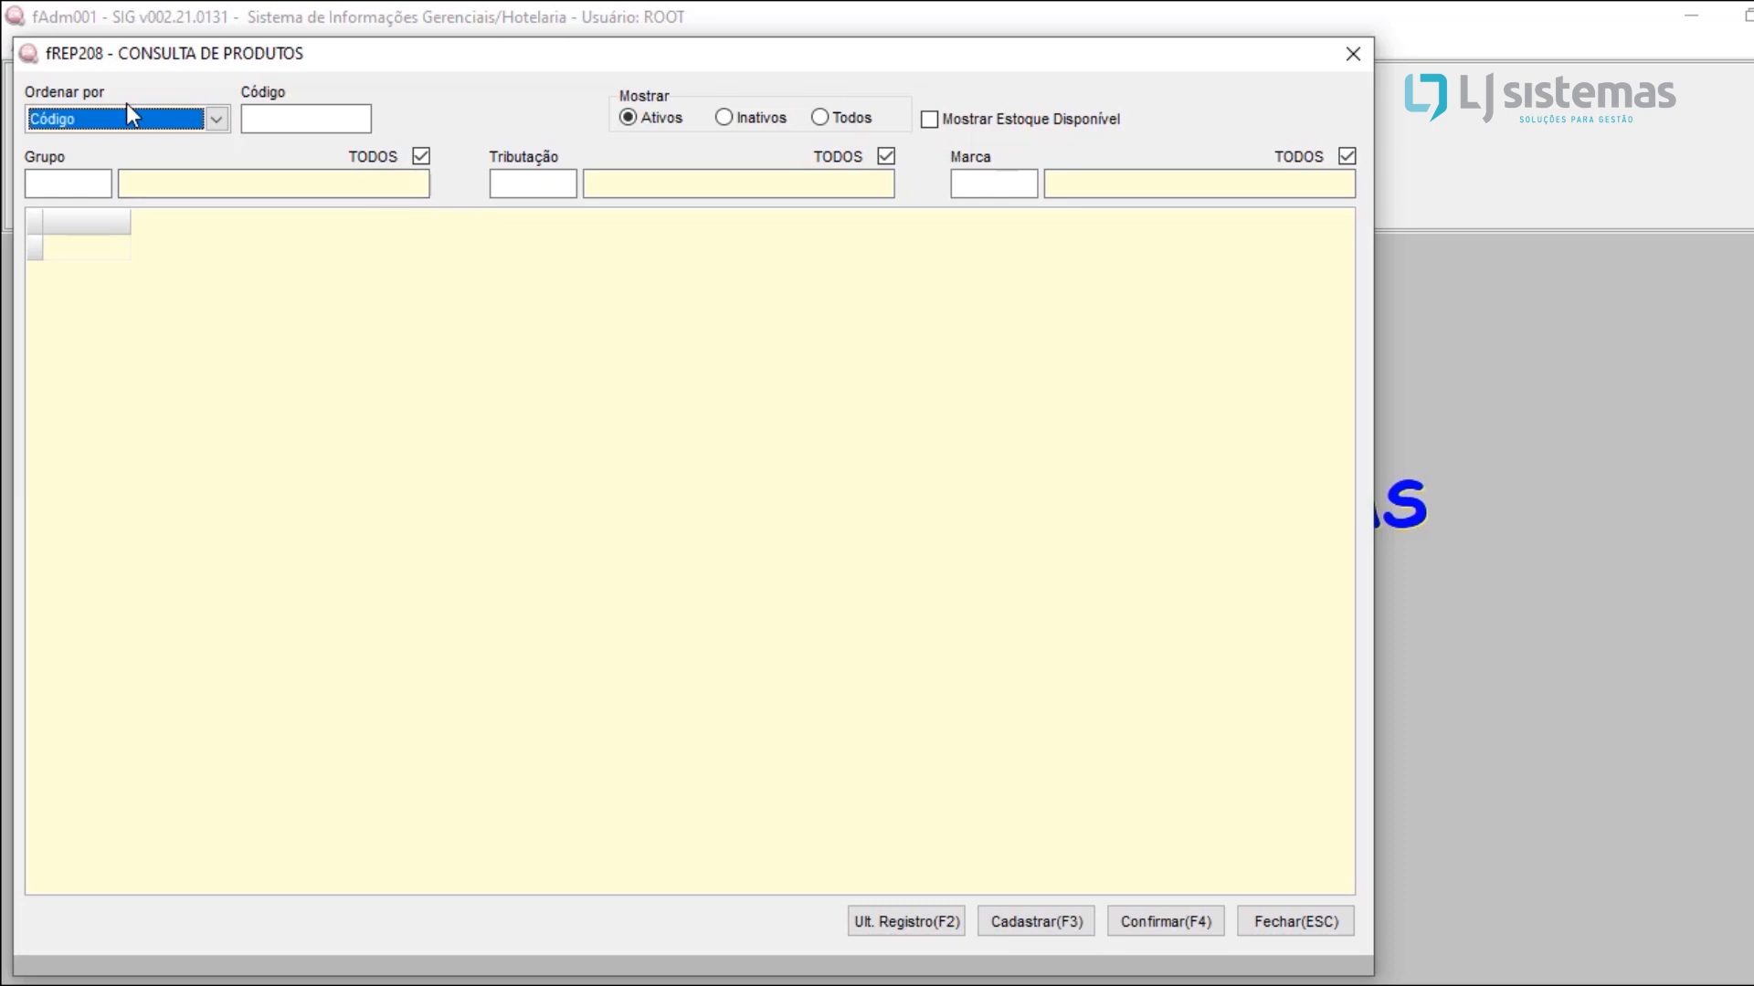
pyautogui.click(184, 119)
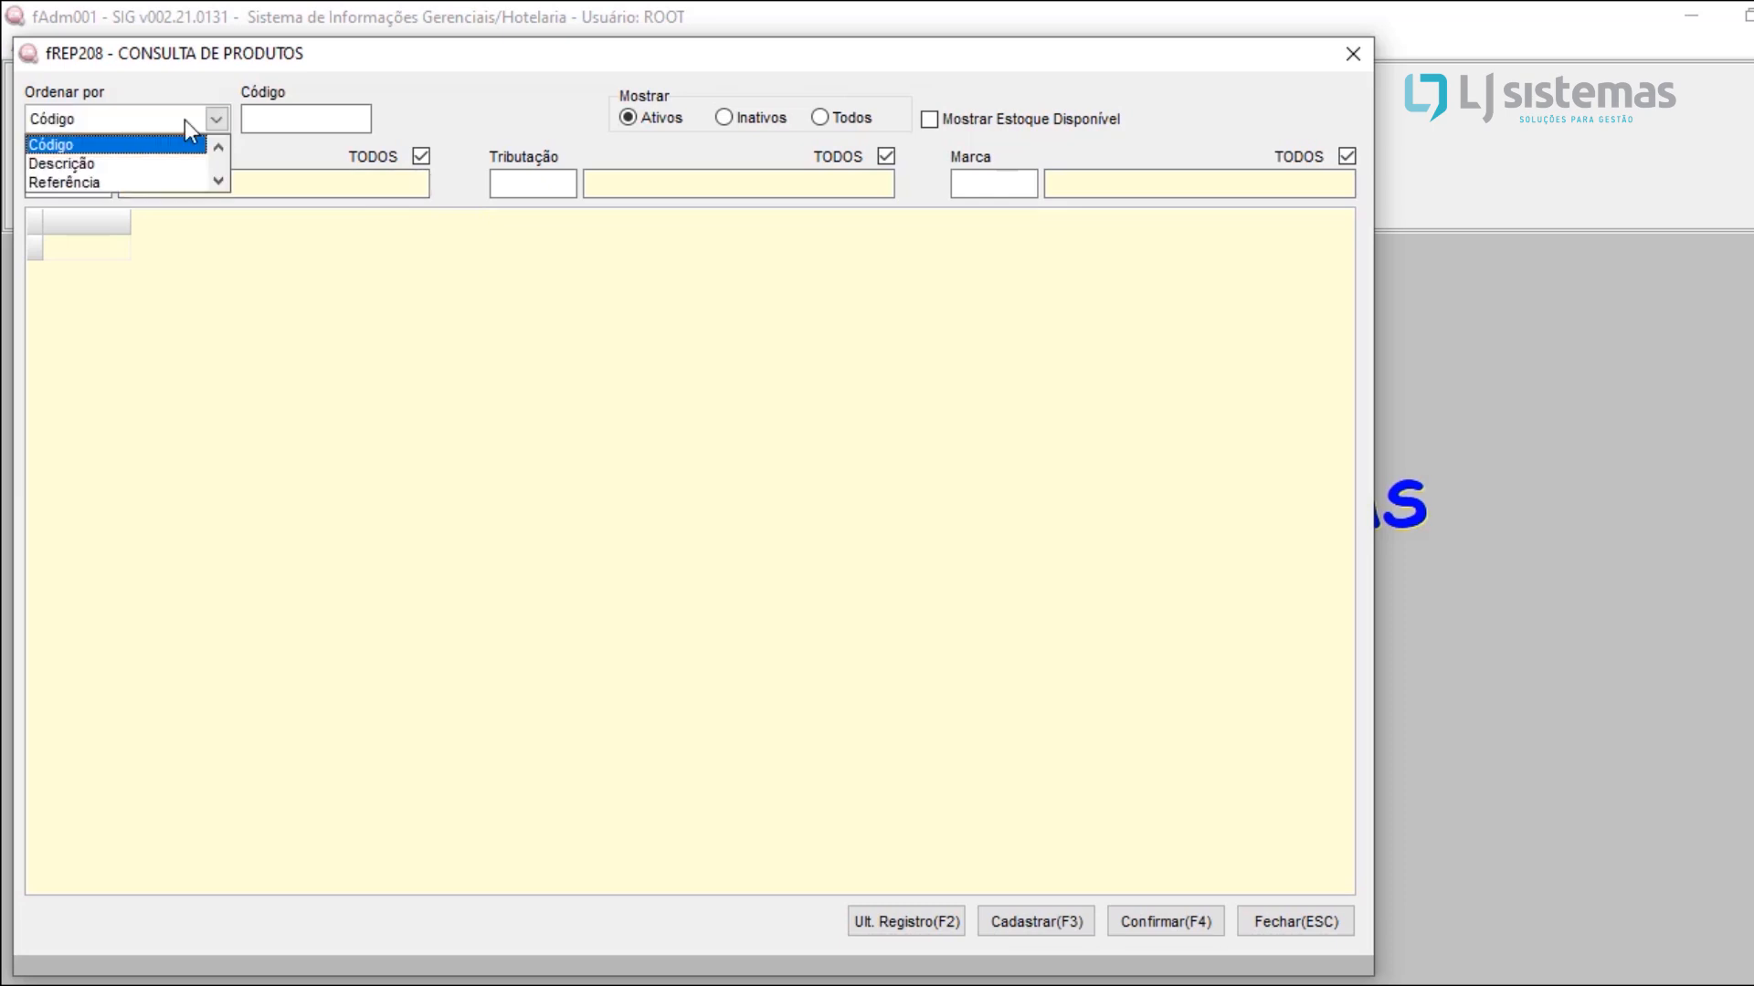
pyautogui.click(142, 162)
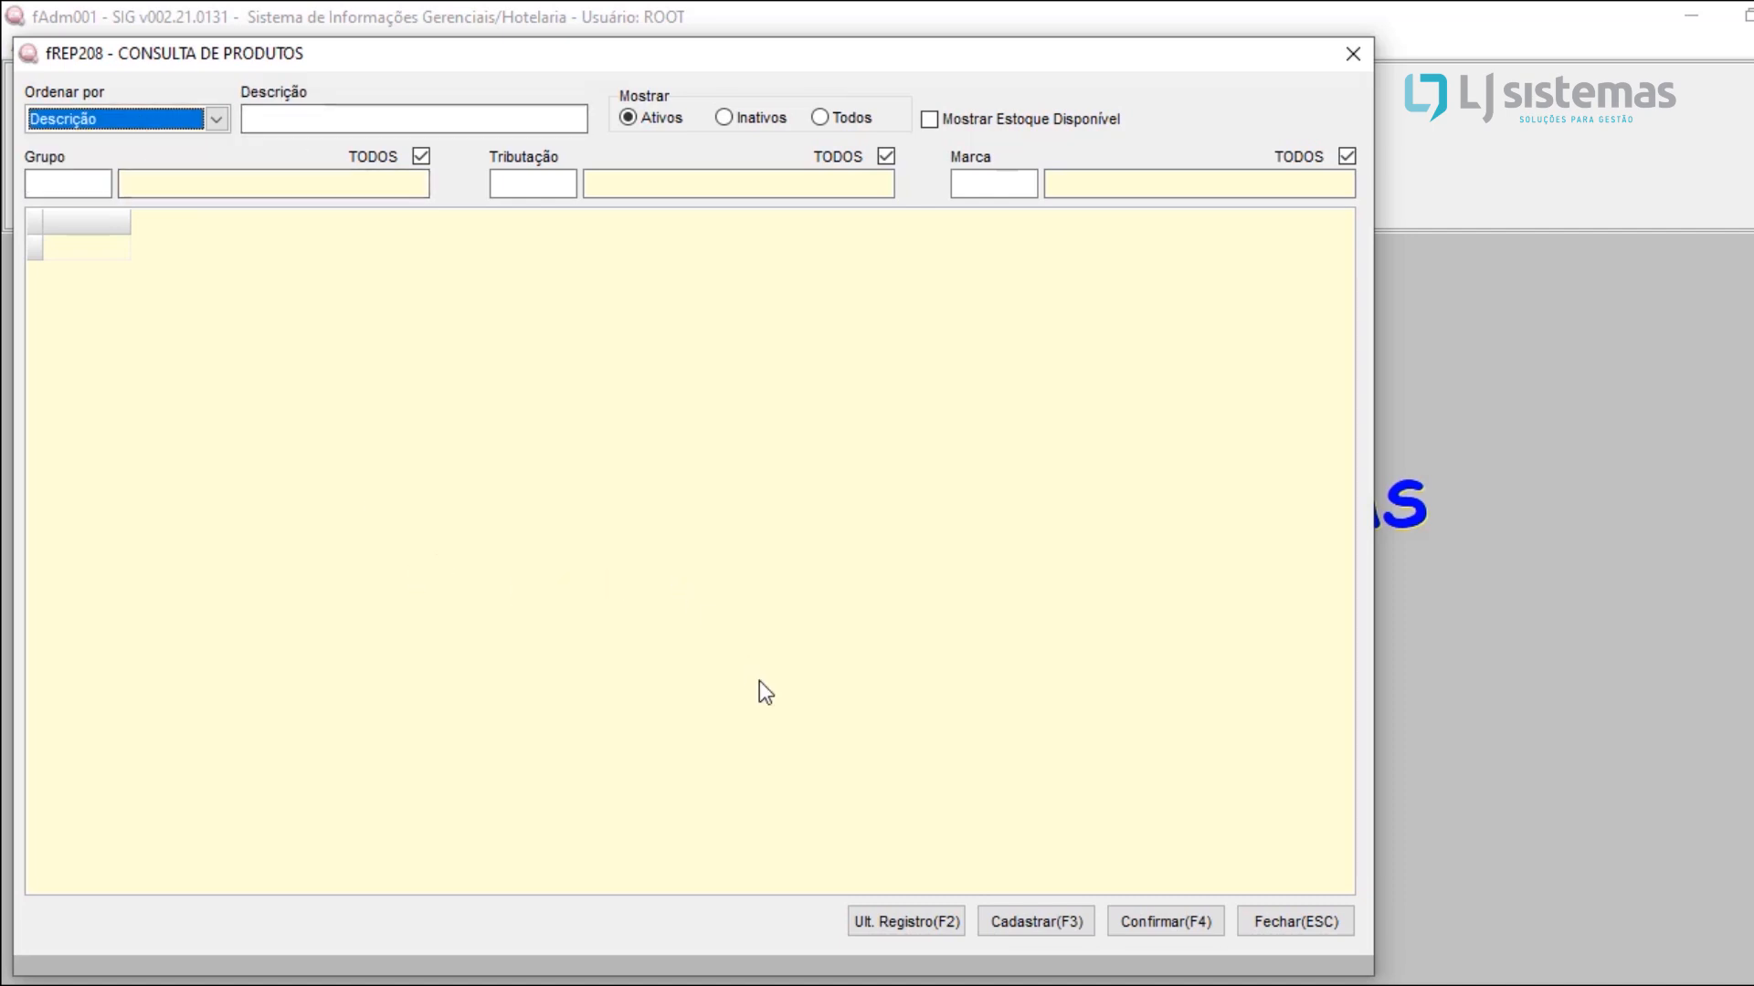
# Step: Start a new product registration with the description AGUA MINERAL 500ML and the reference 12345
pyautogui.click(1018, 923)
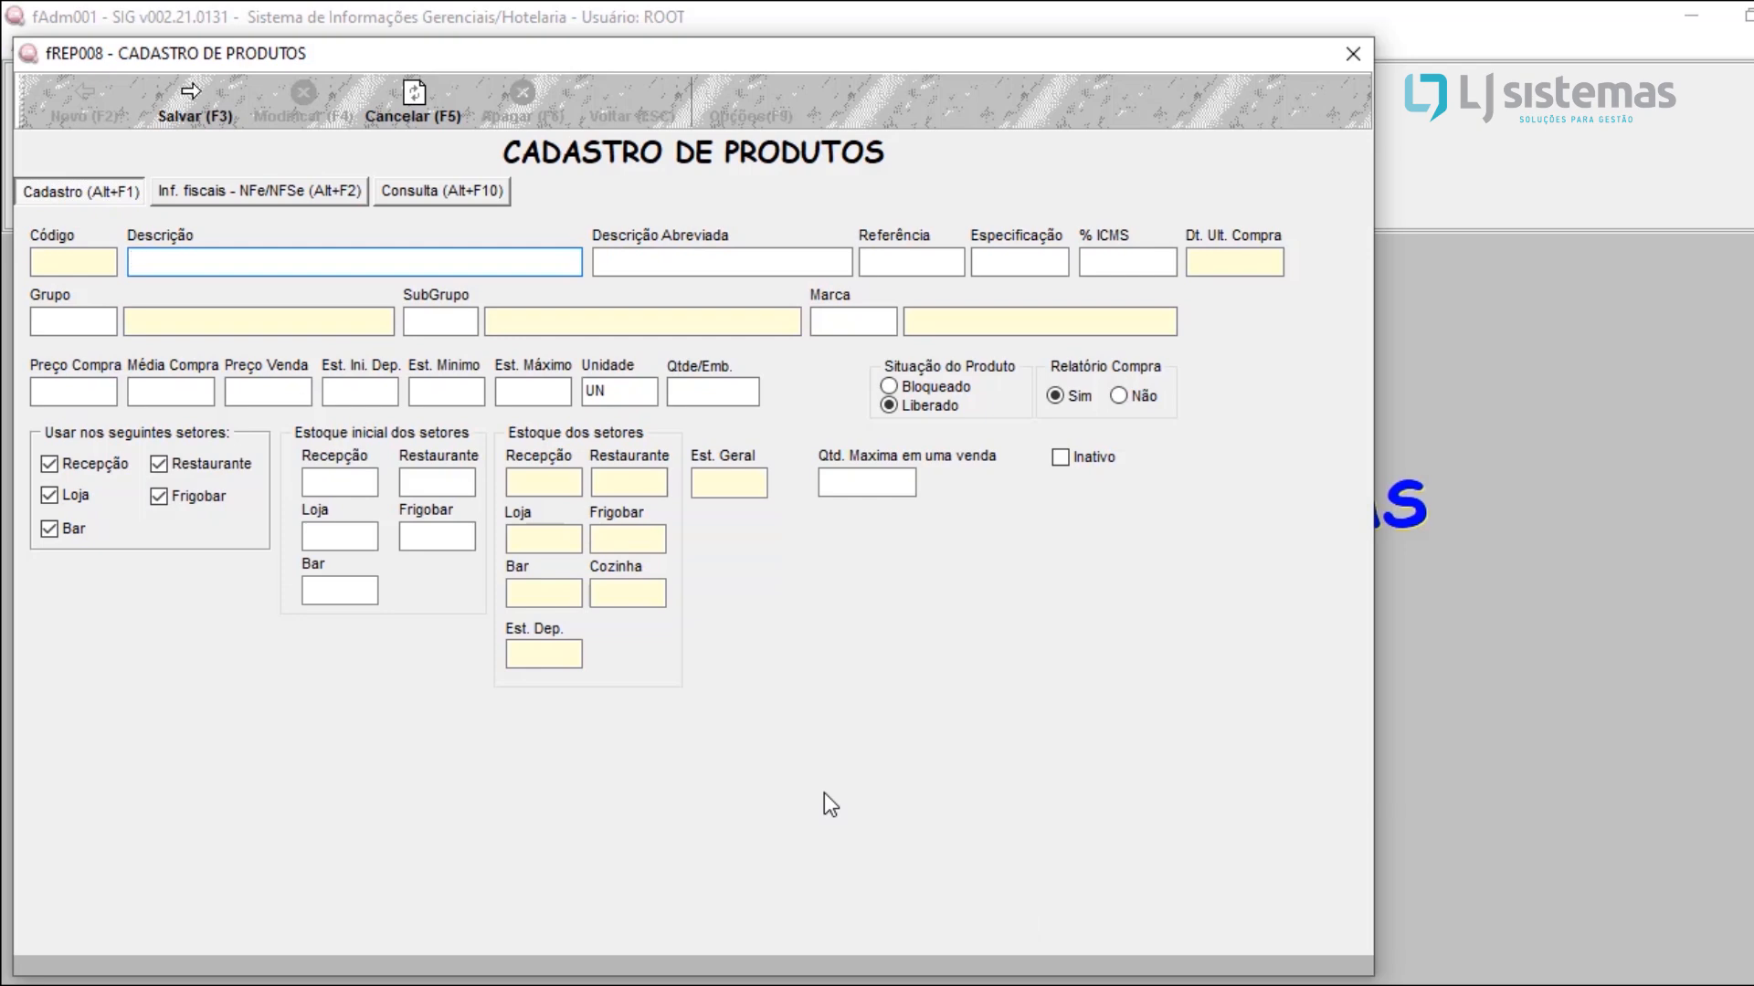
pyautogui.write('AGUA MINERAL 500ML')
pyautogui.press('Tab')
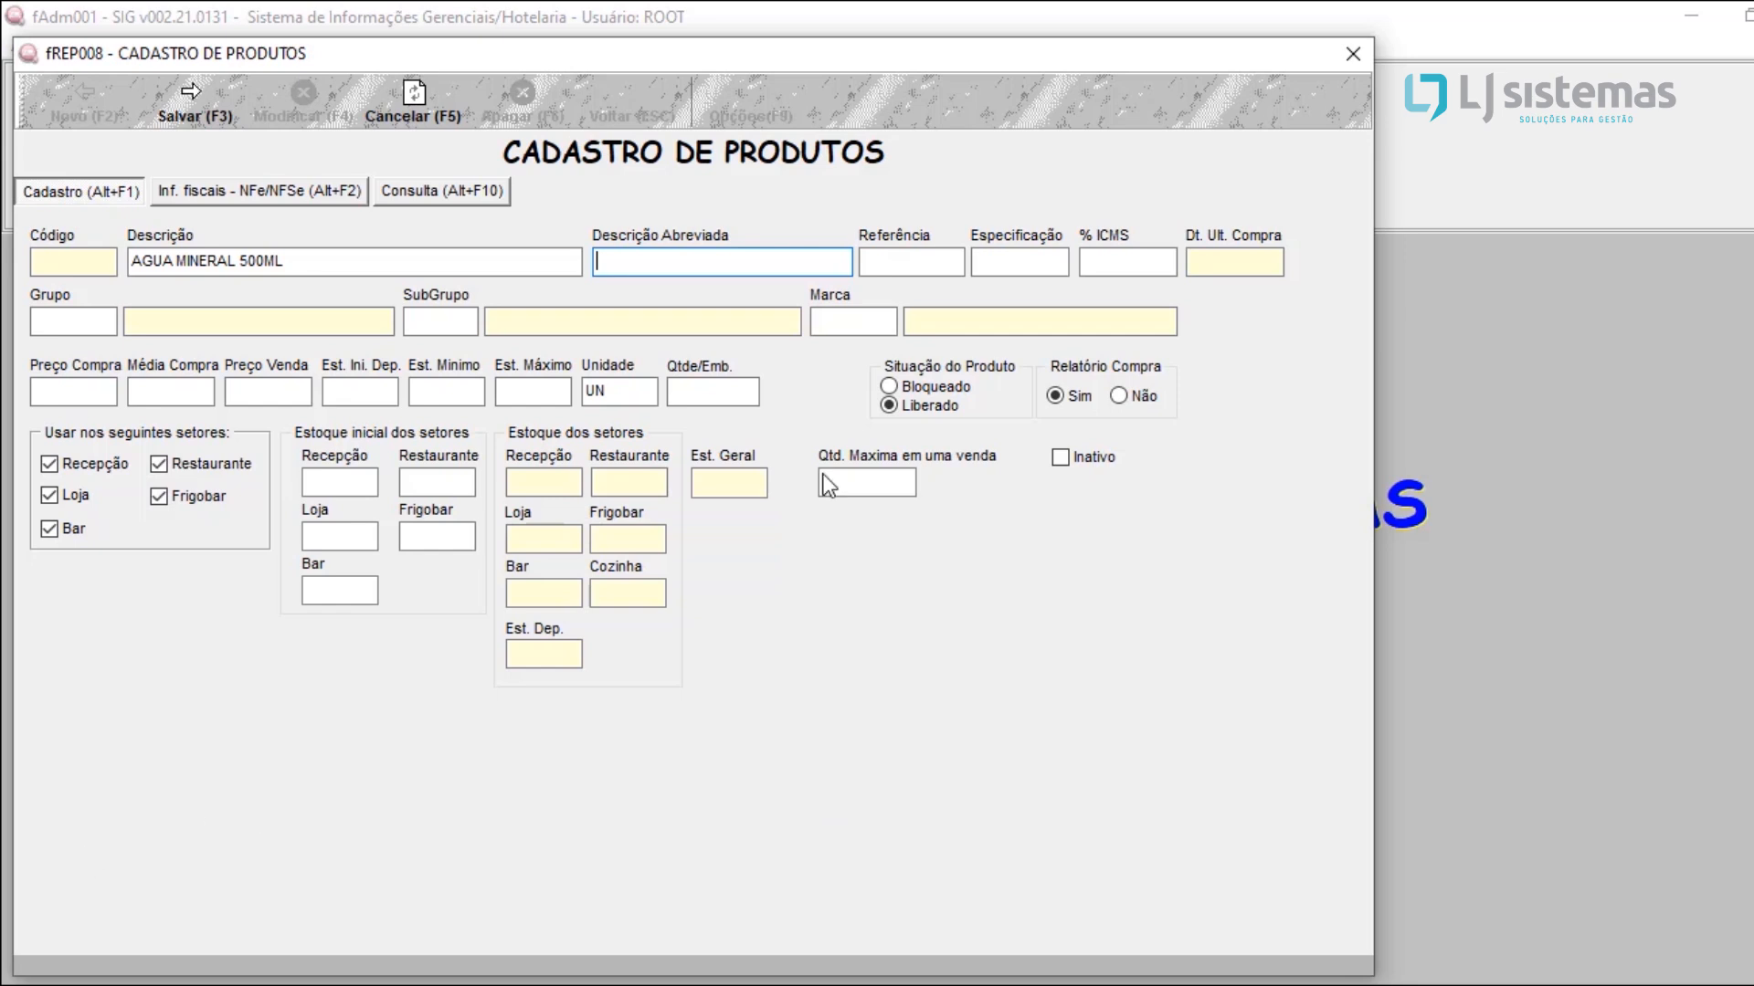
pyautogui.click(885, 254)
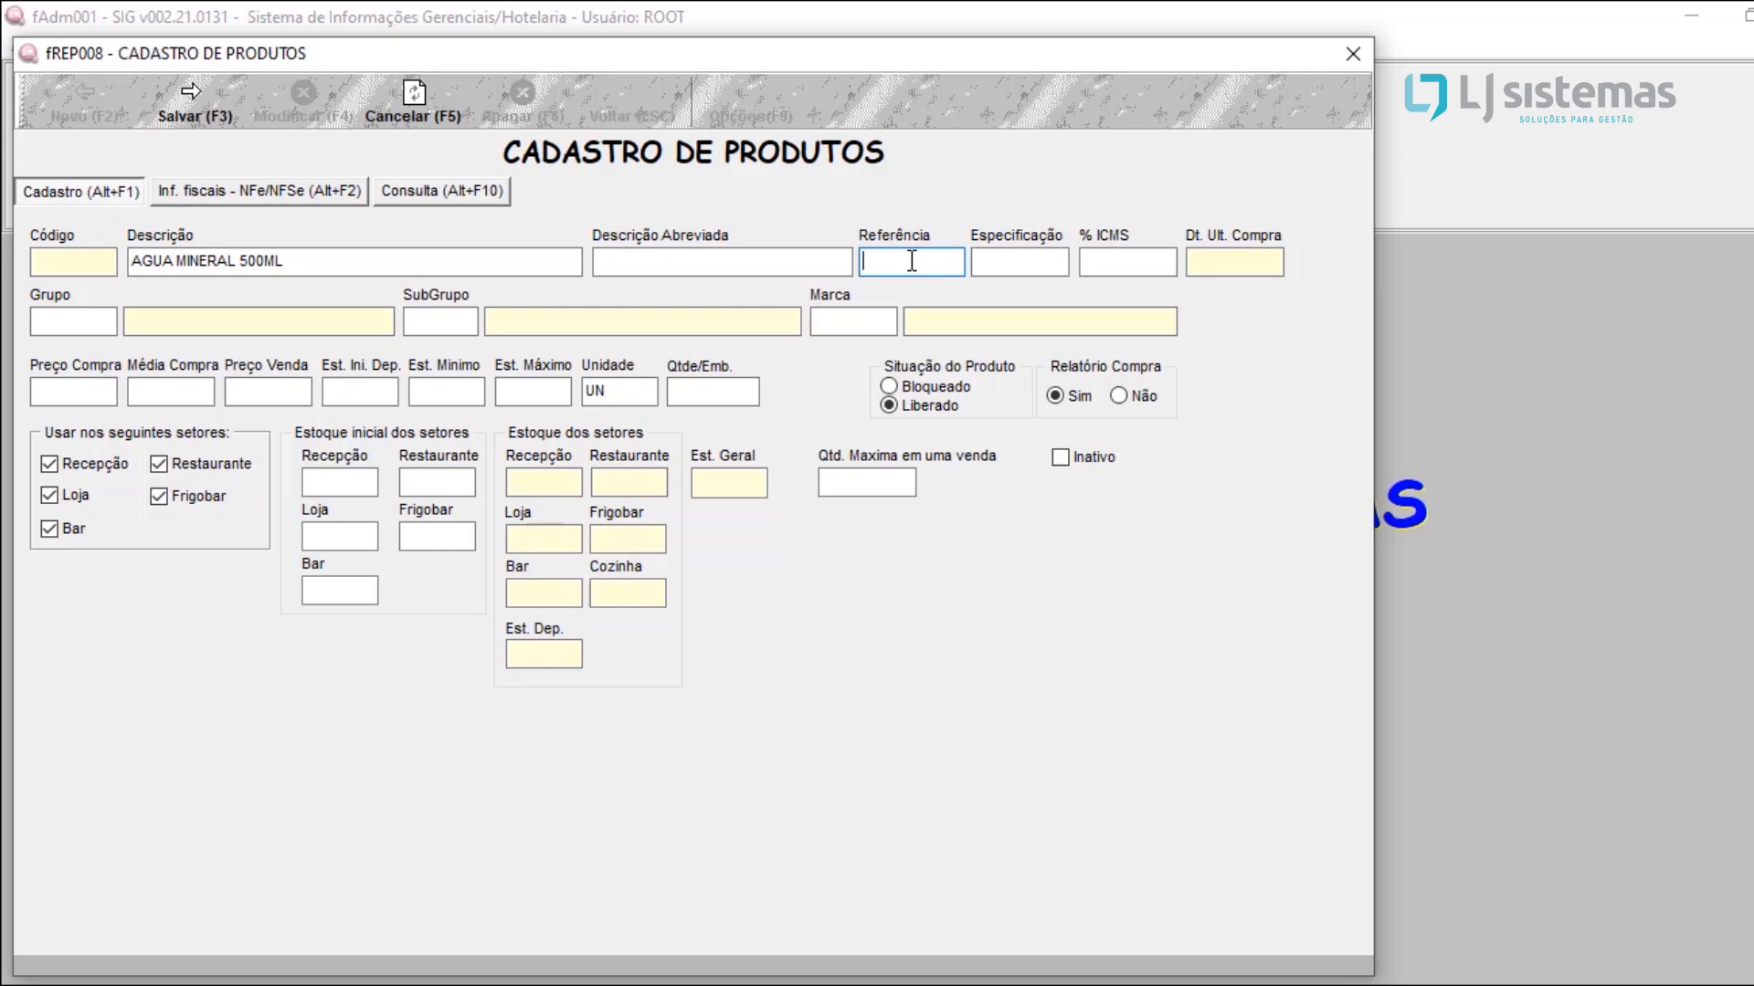
pyautogui.write('12345')
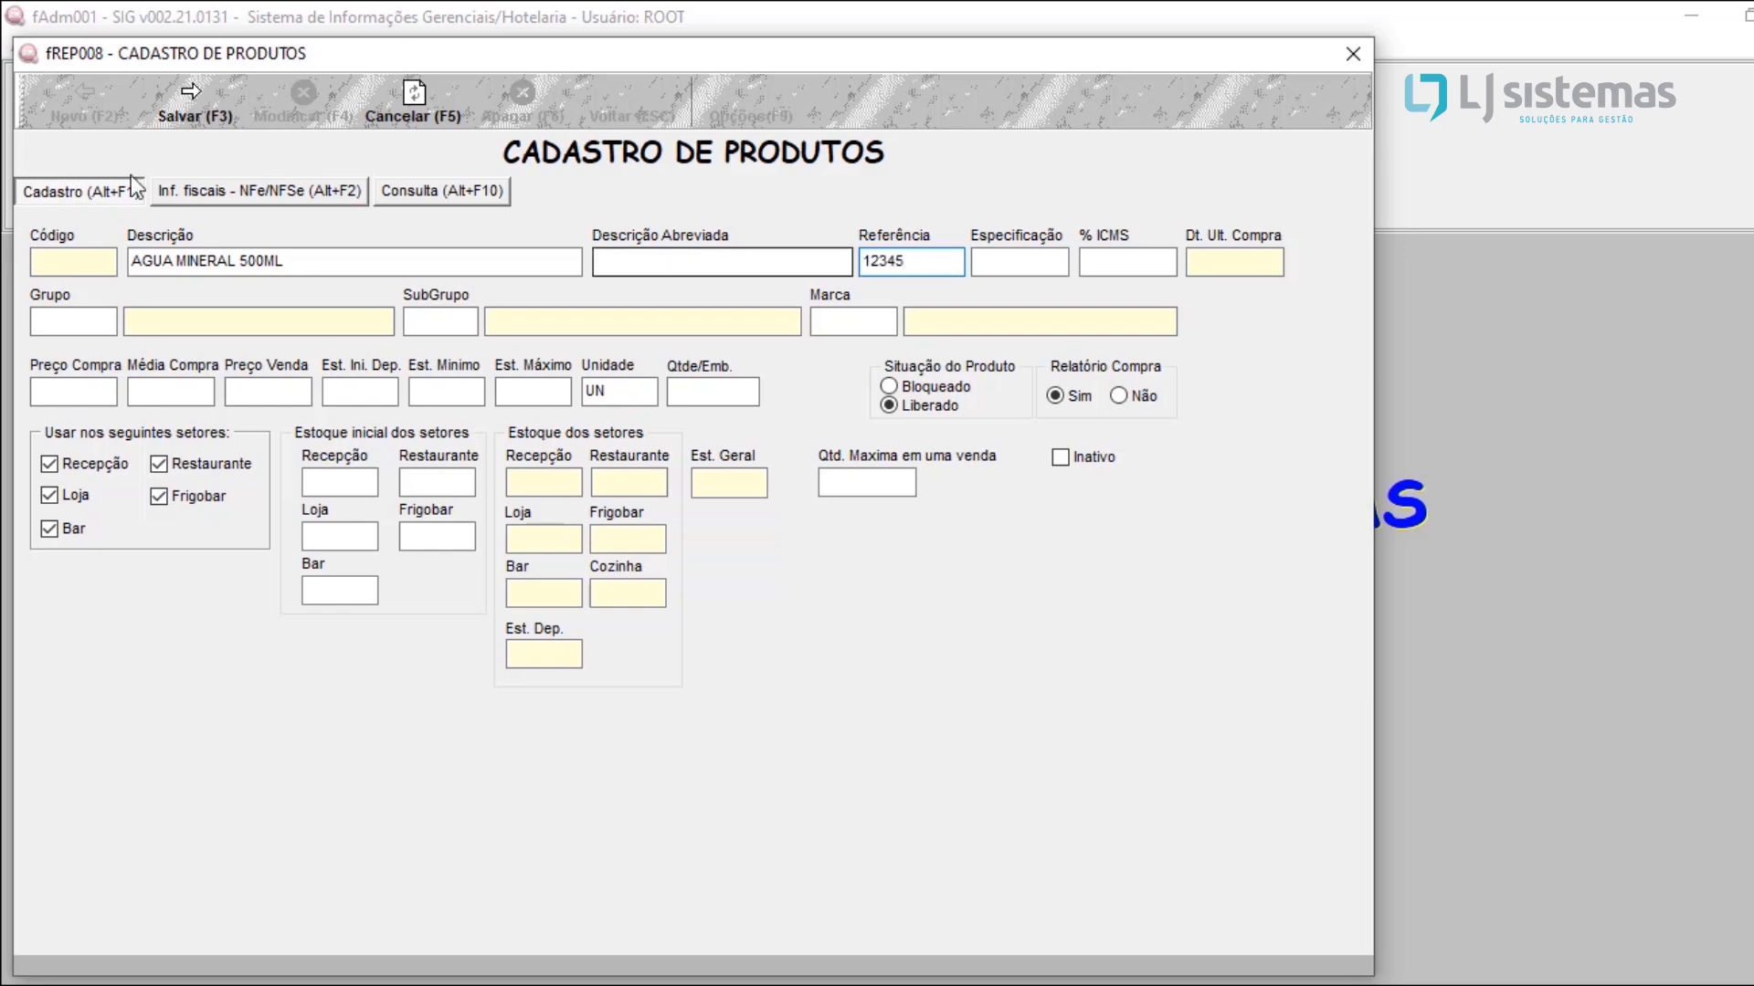
# Step: Look up the registered product groups and assign BEBIDAS as the group of AGUA MINERAL 500ML
pyautogui.click(85, 326)
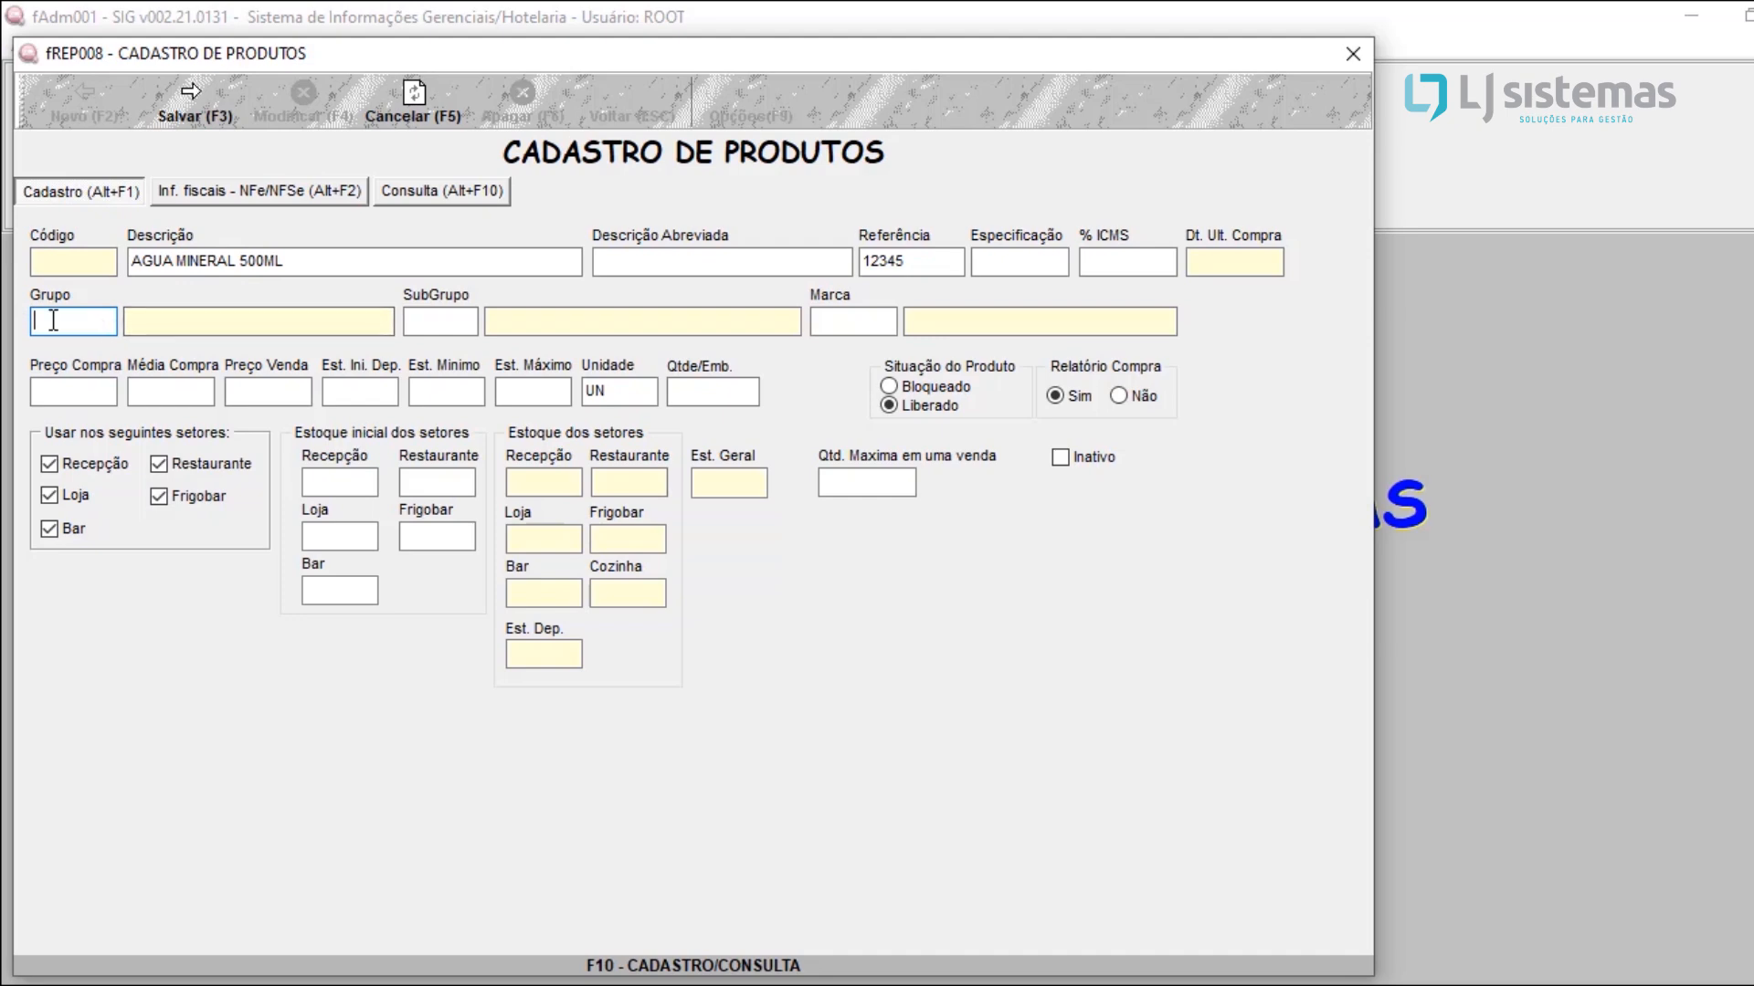
pyautogui.press('F10')
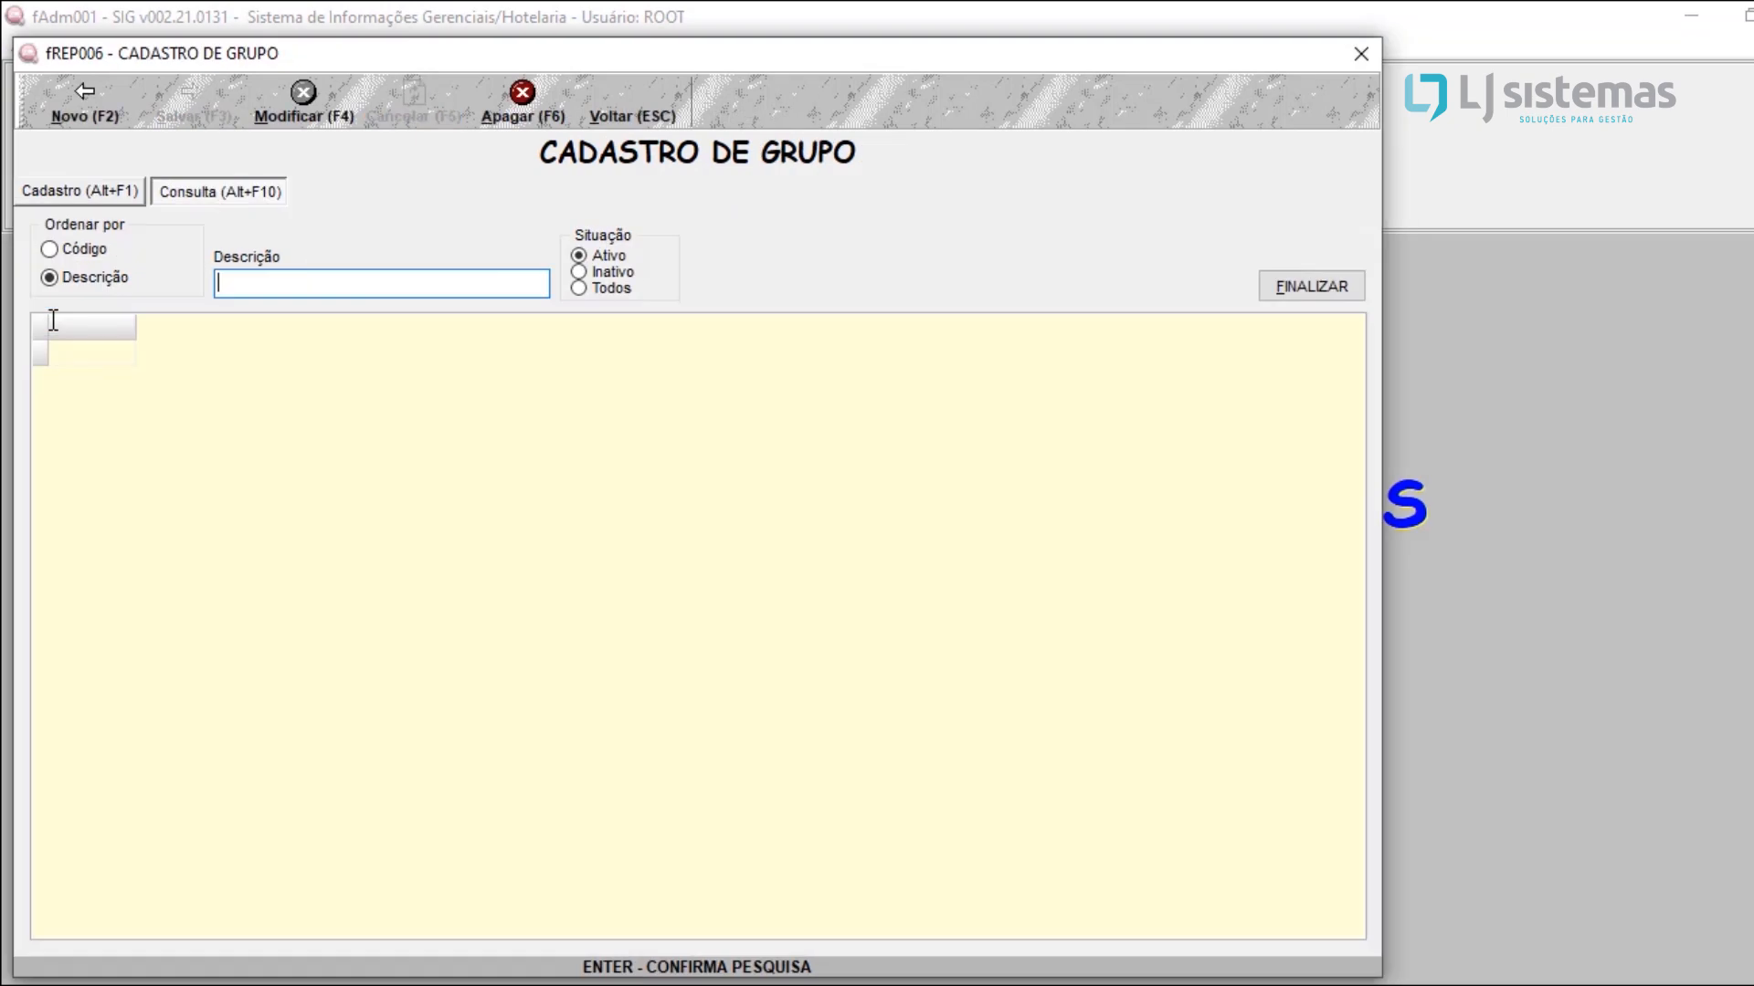
pyautogui.press('Return')
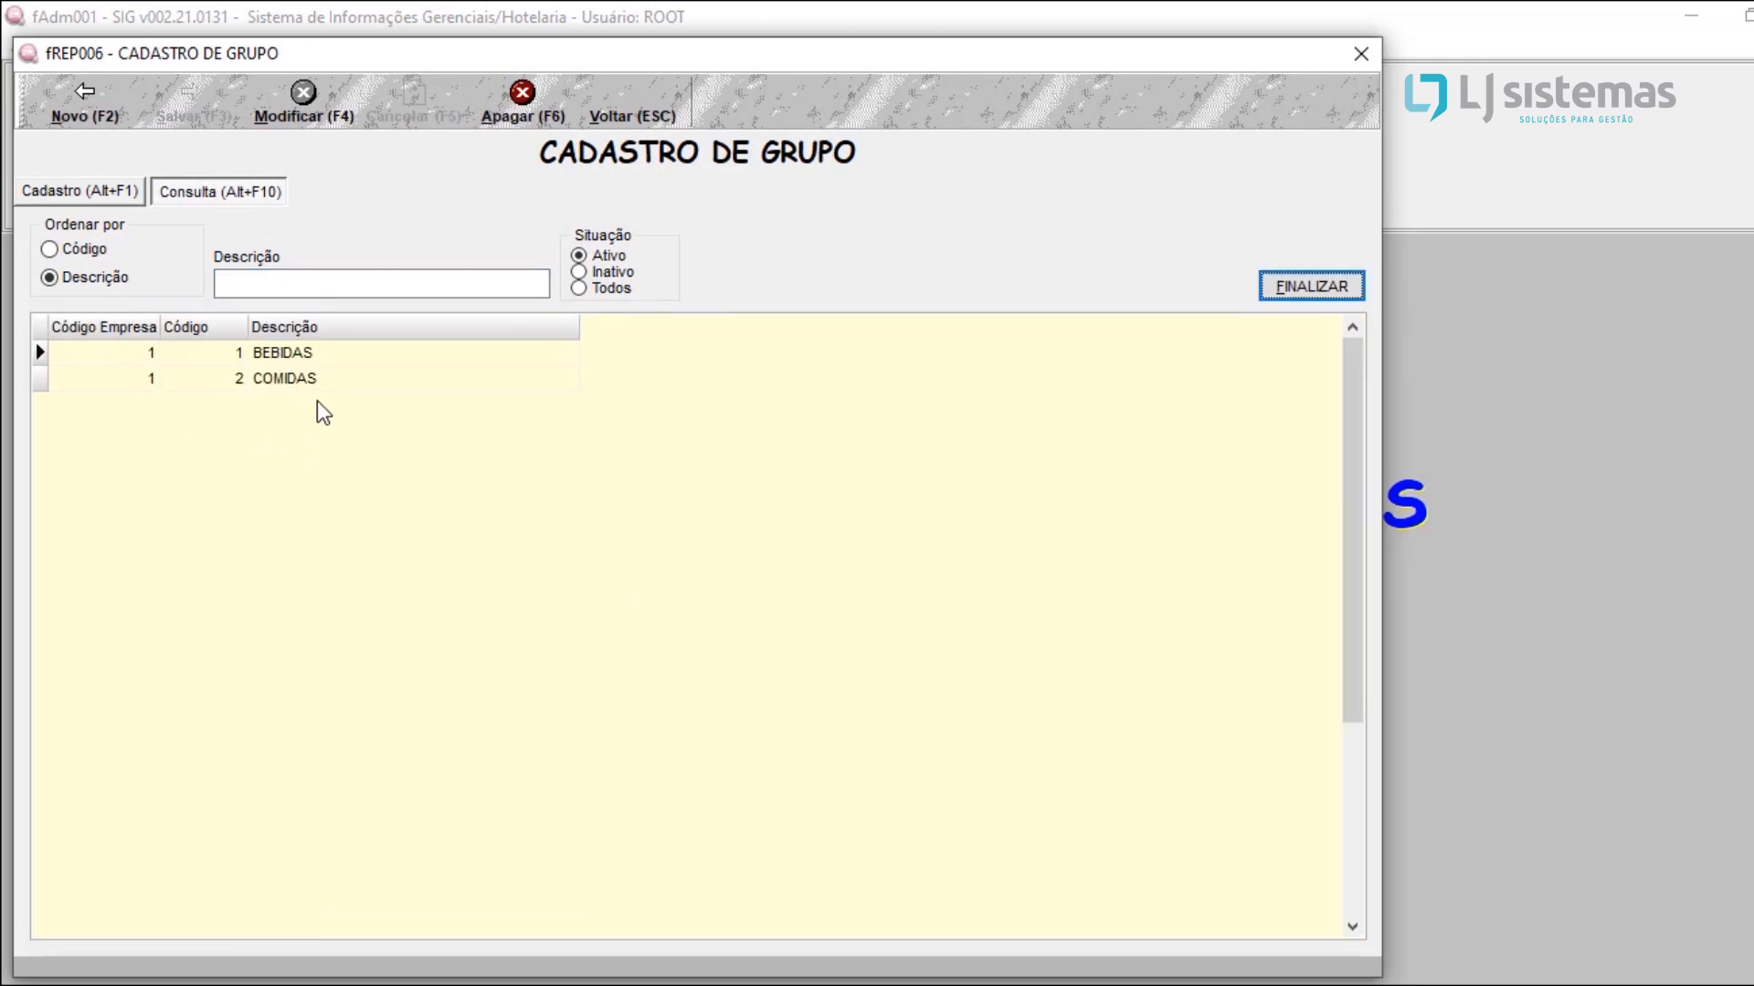
pyautogui.click(320, 355)
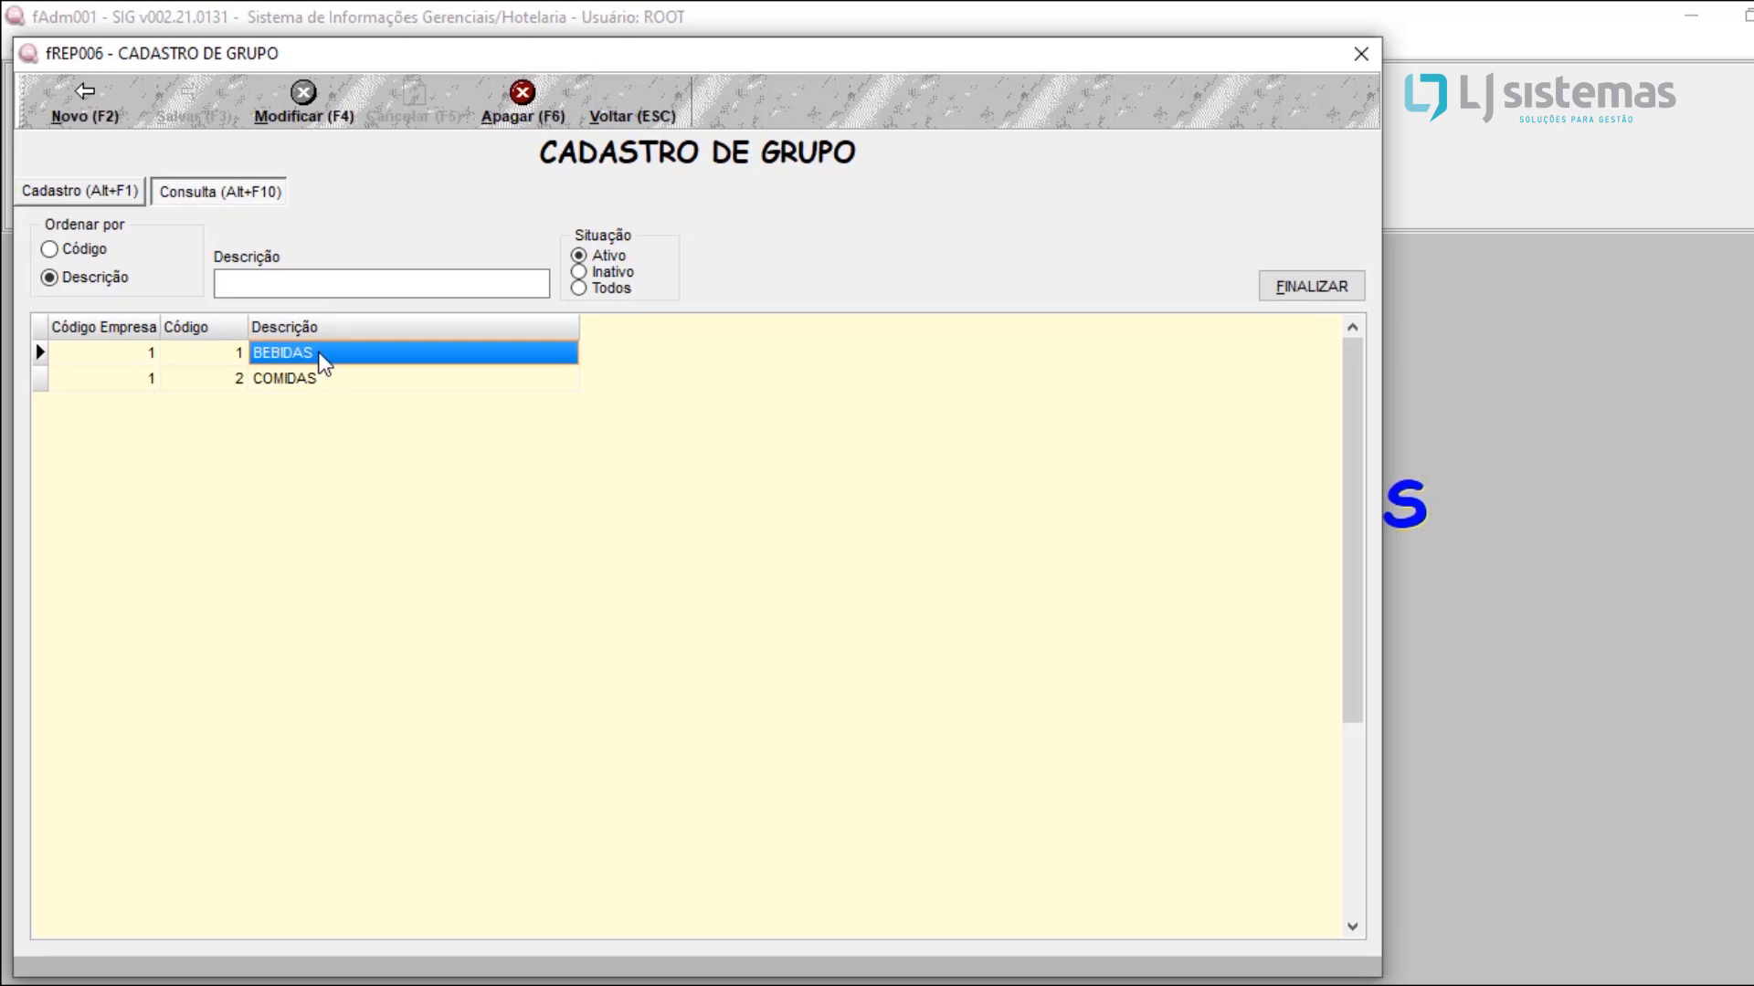
pyautogui.click(322, 386)
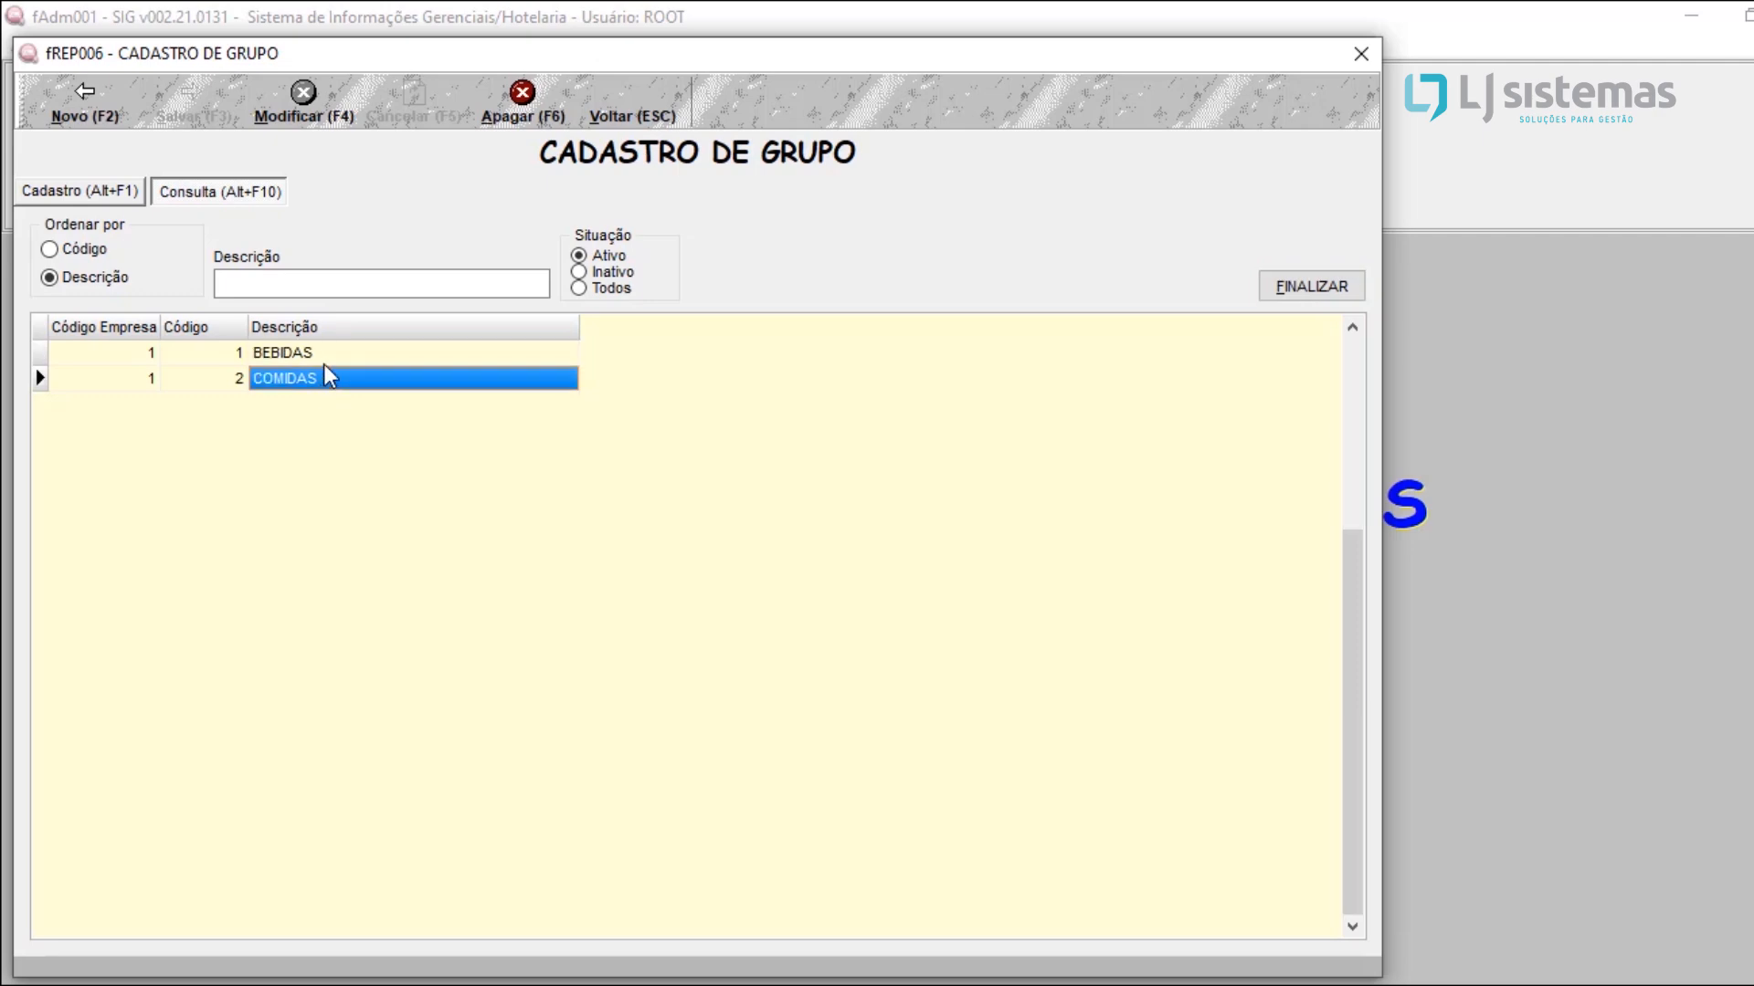
pyautogui.press('Up')
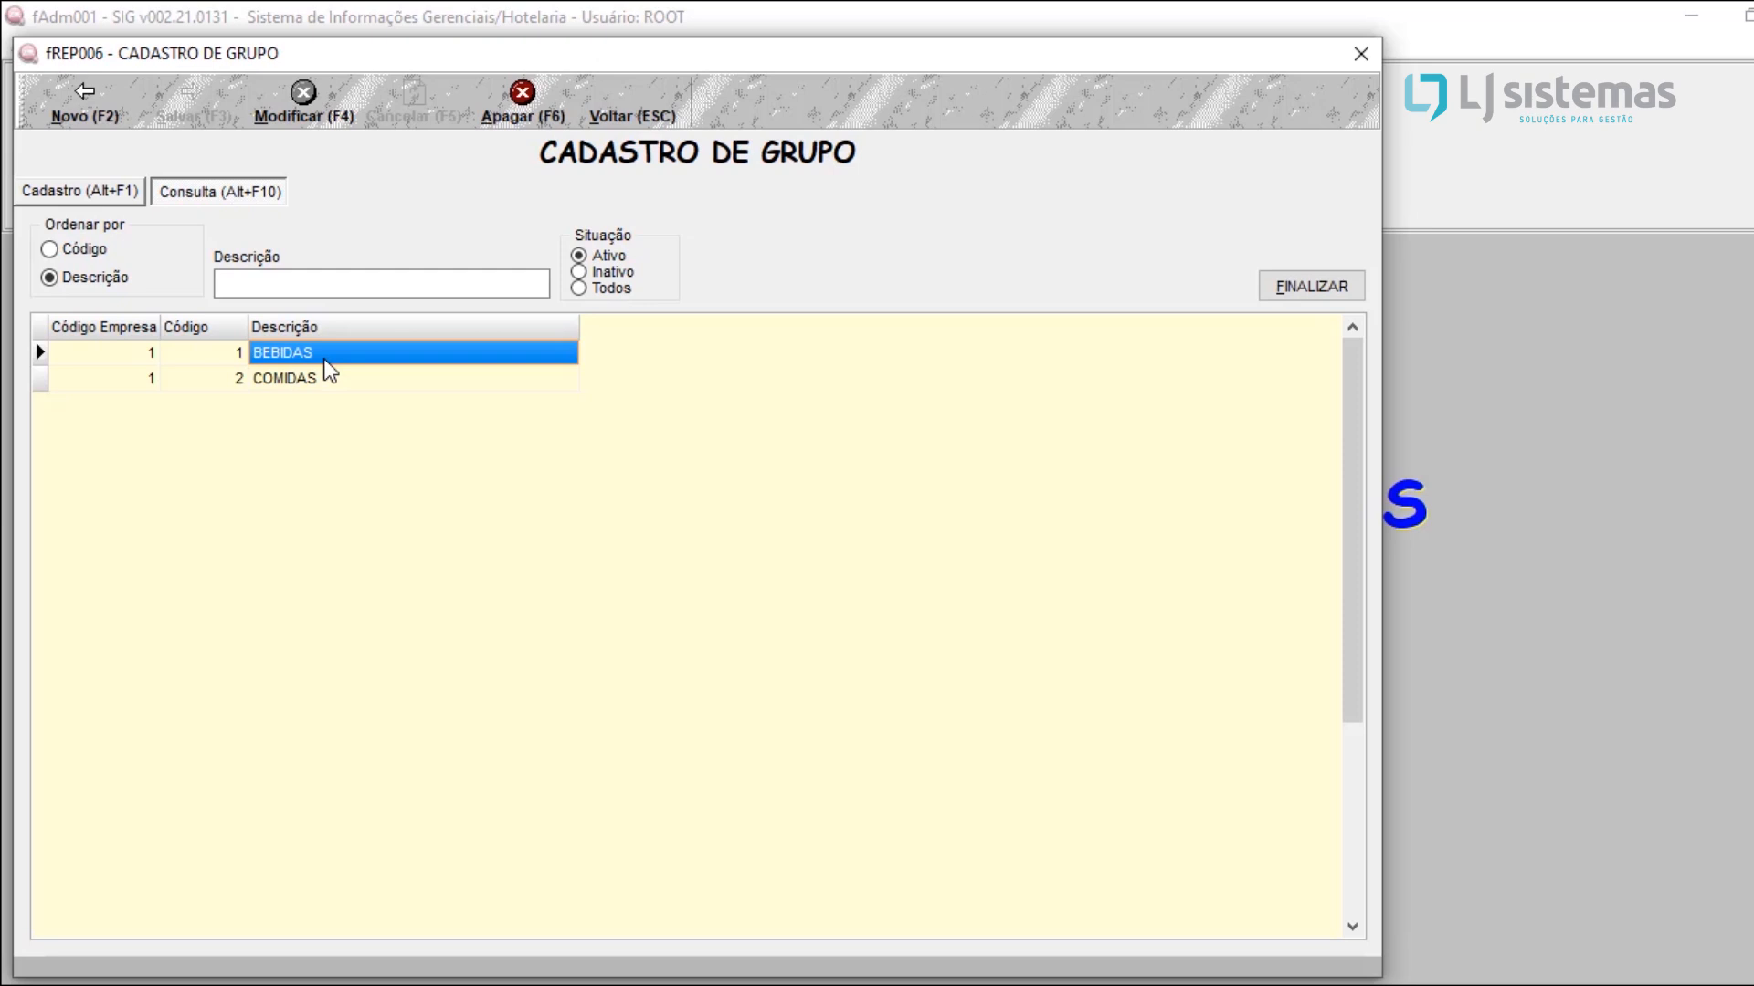
pyautogui.press('Return')
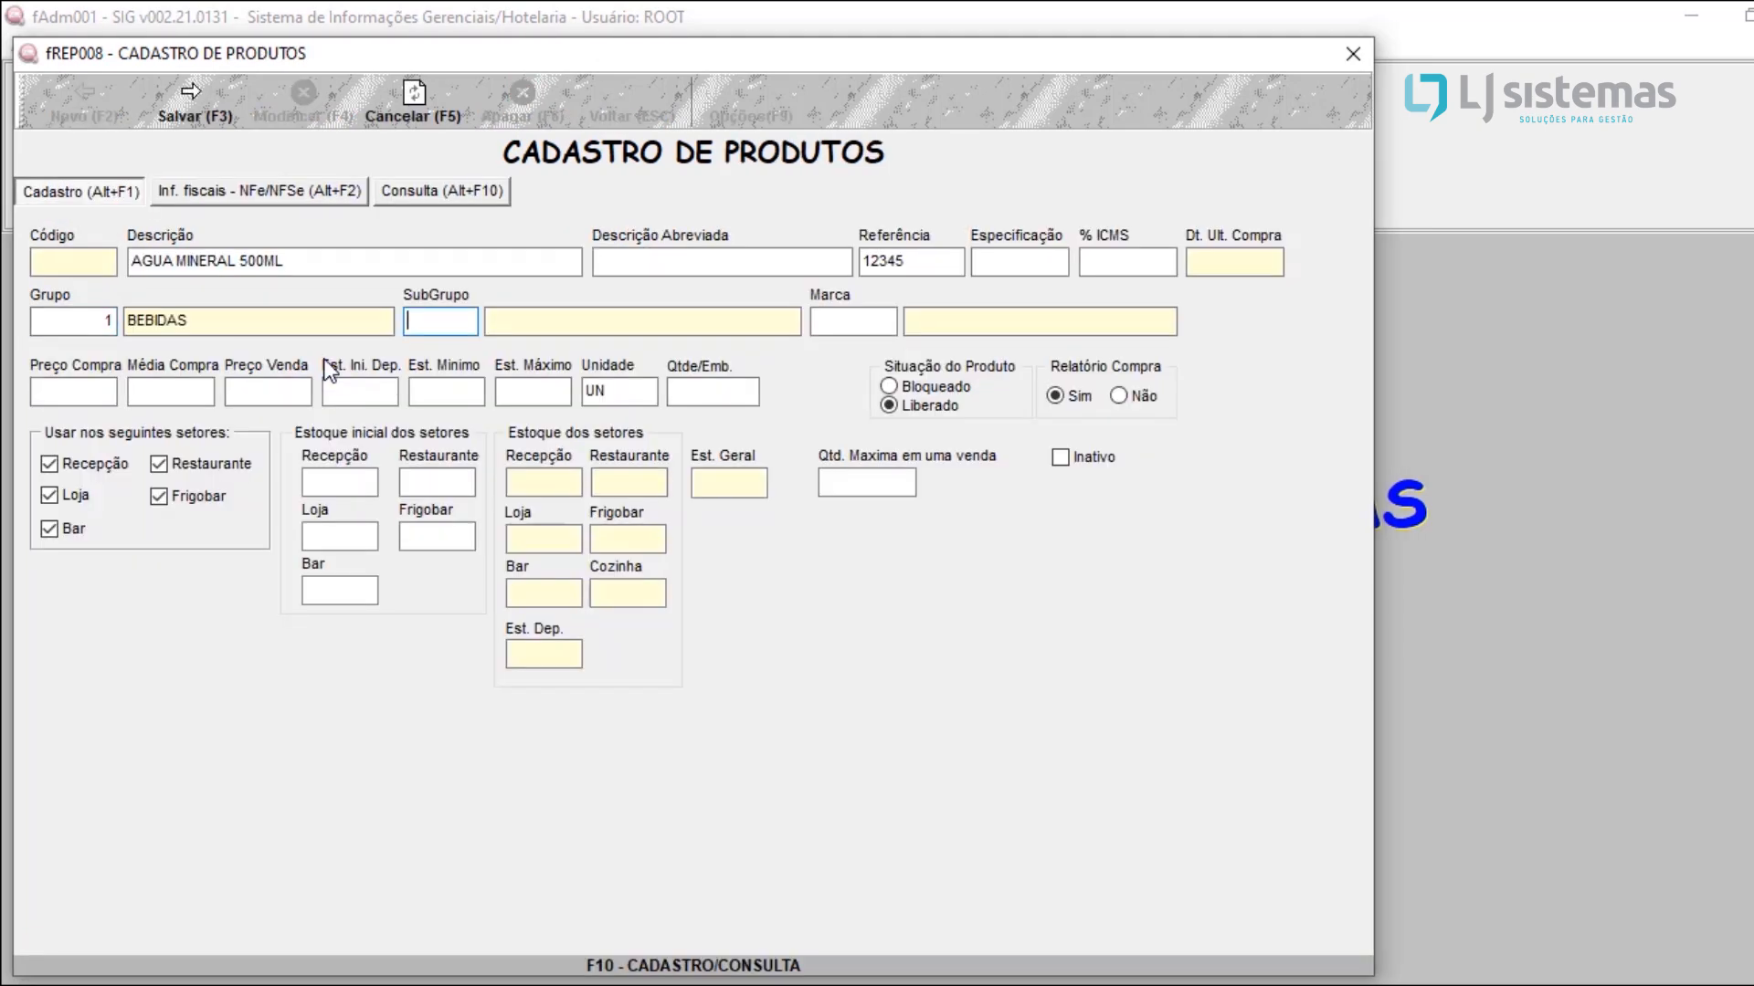
# Step: Reopen the product group lookup and select BEBIDAS again for AGUA MINERAL 500ML
pyautogui.click(59, 315)
pyautogui.press('F10')
pyautogui.press('Return')
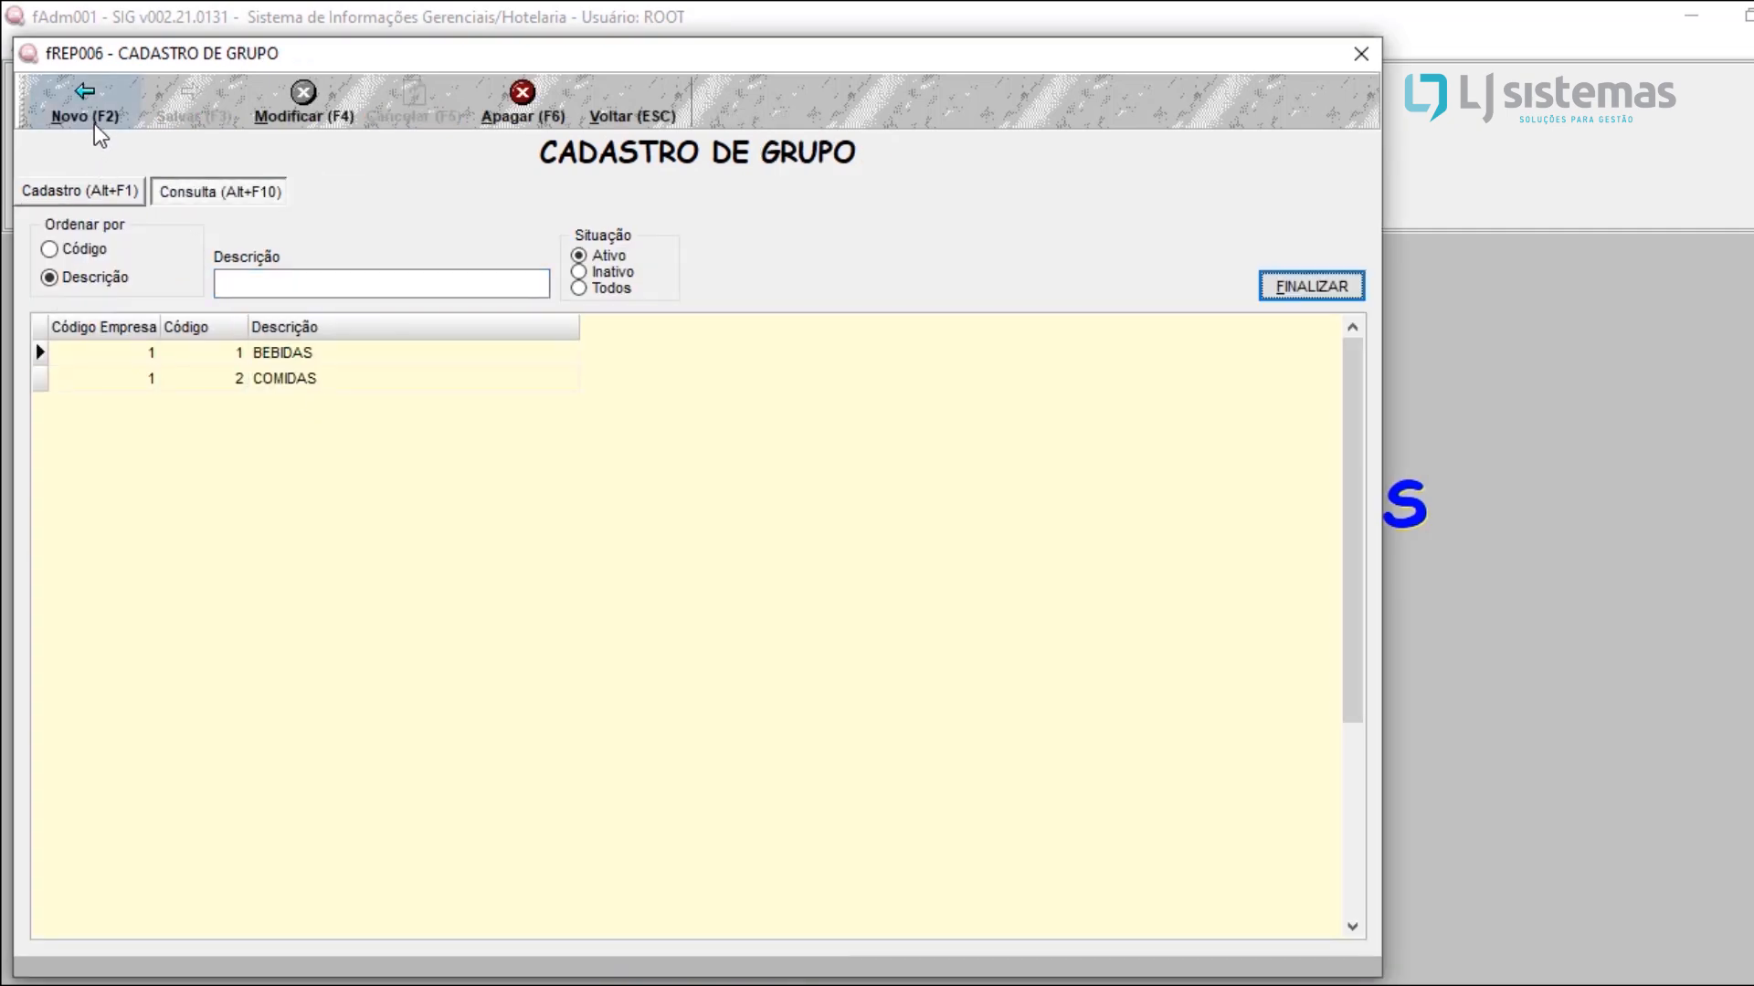
pyautogui.click(319, 362)
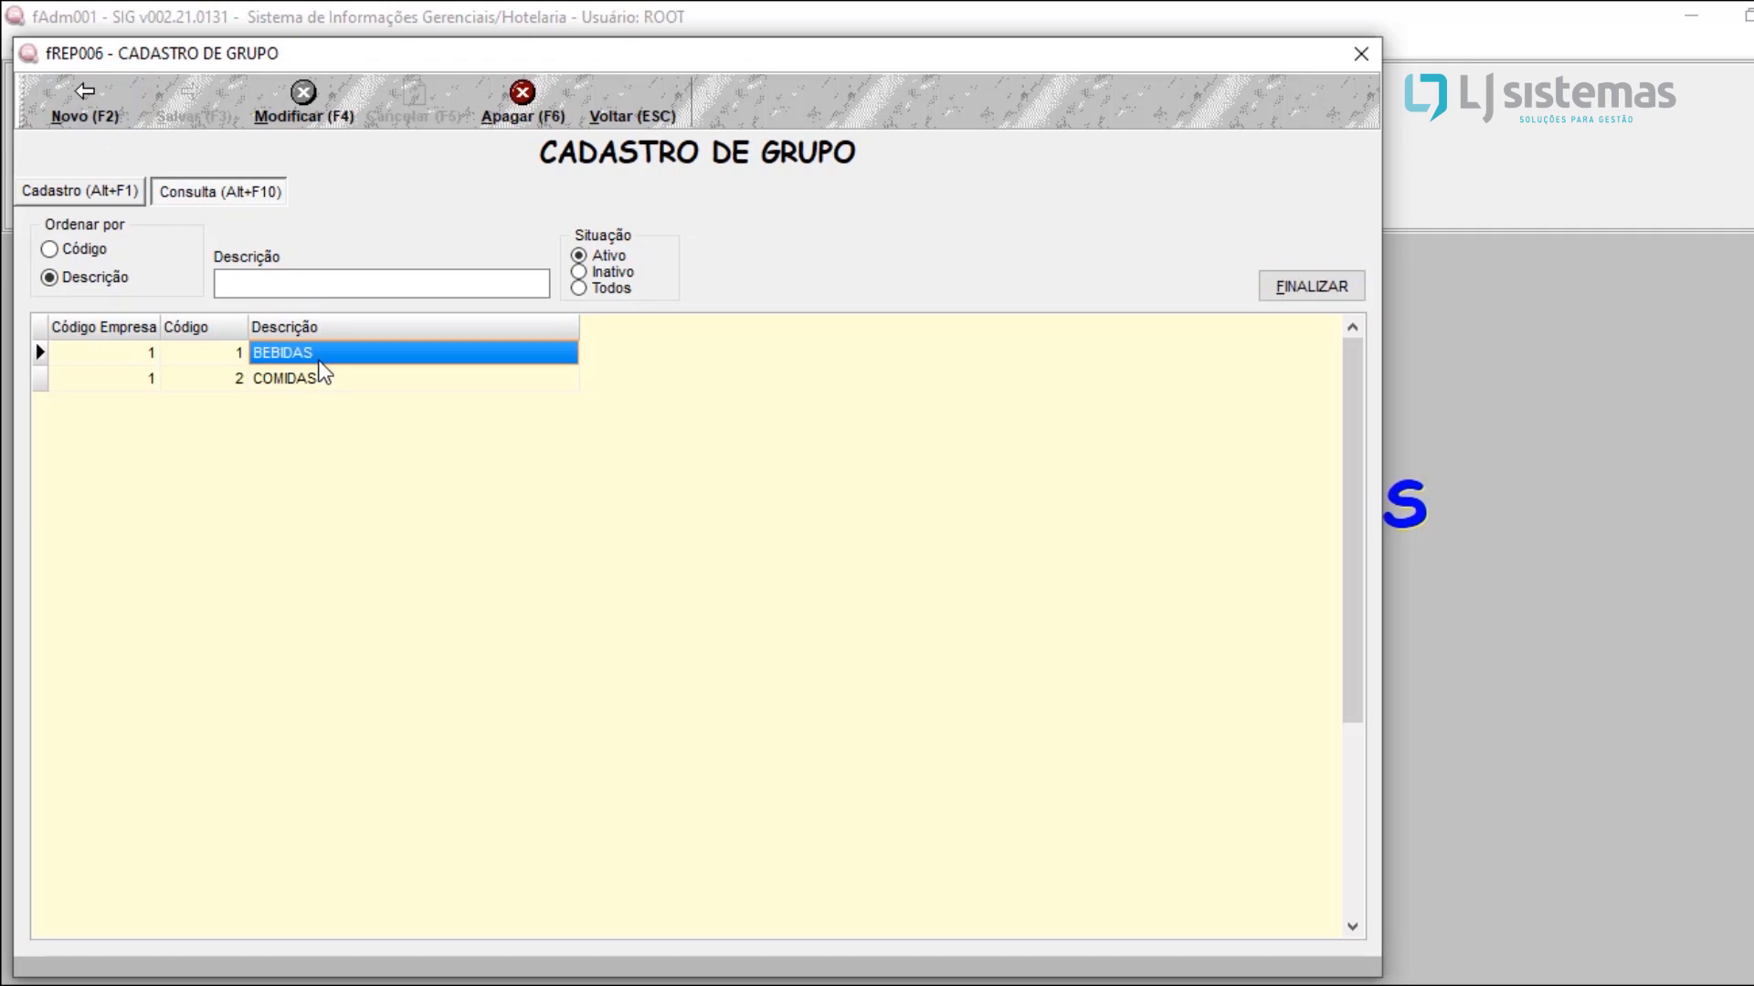
pyautogui.doubleClick(320, 362)
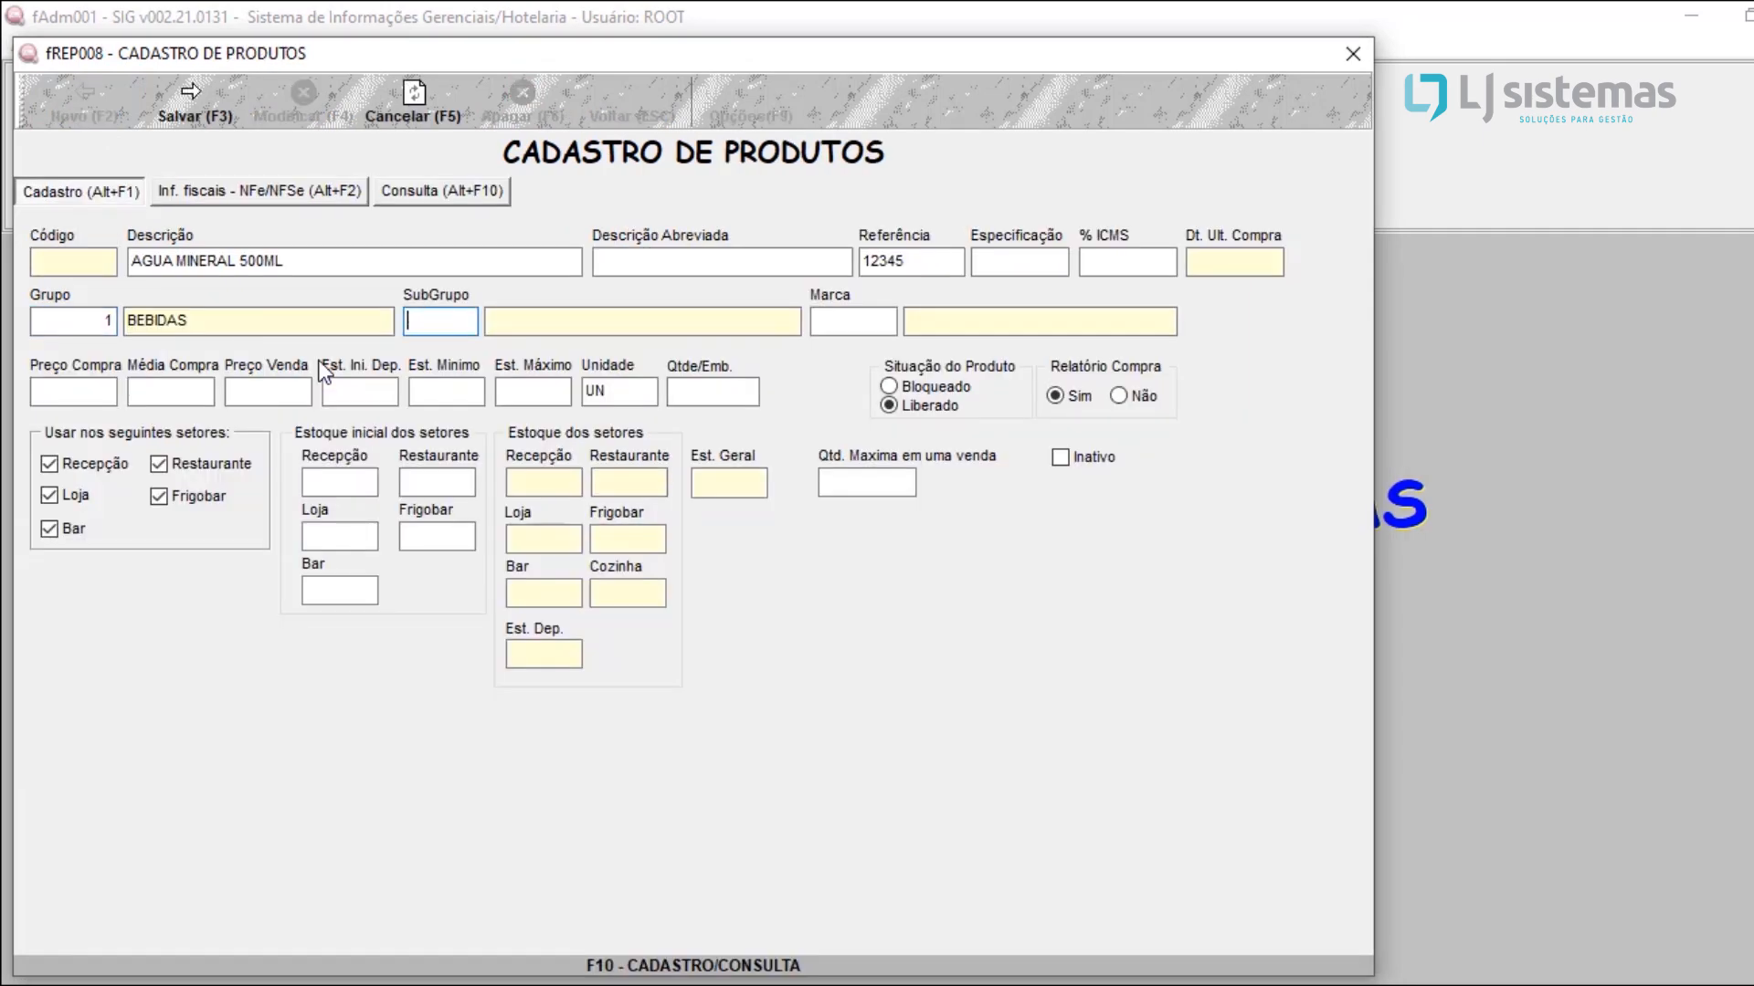
# Step: Look up the registered subgroups and assign NÃO ALCOOLICAS as the product's subgroup
pyautogui.press('F10')
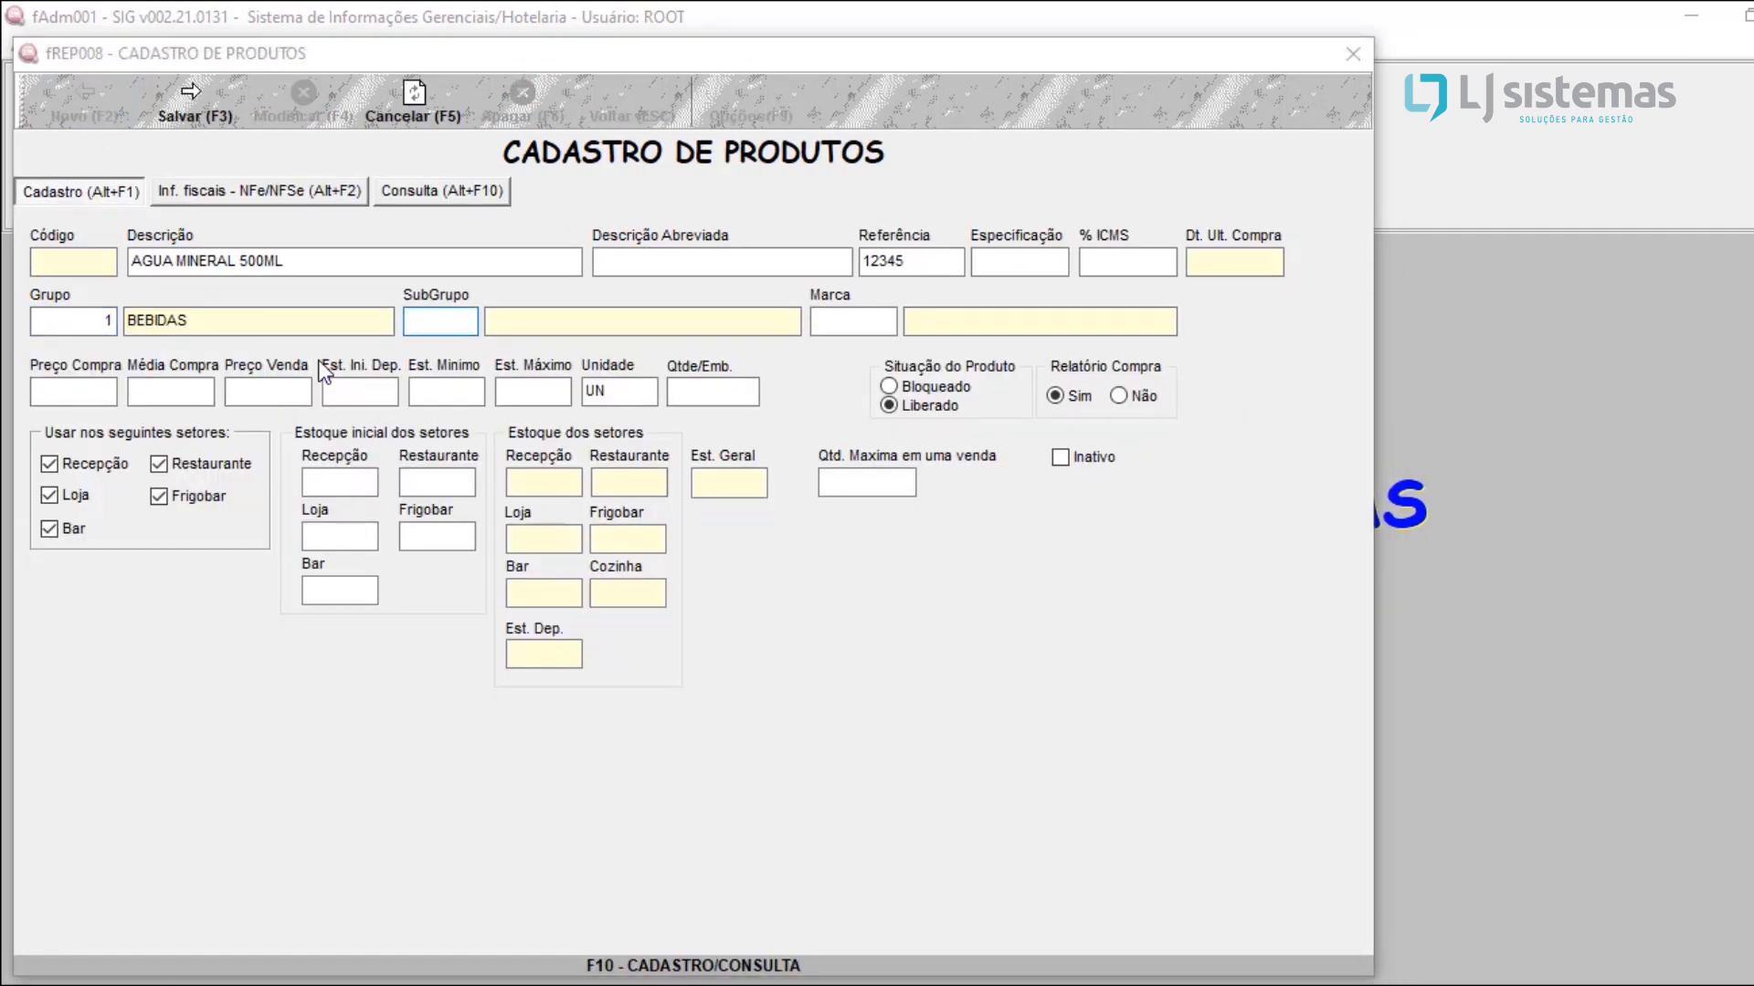
pyautogui.press('Return')
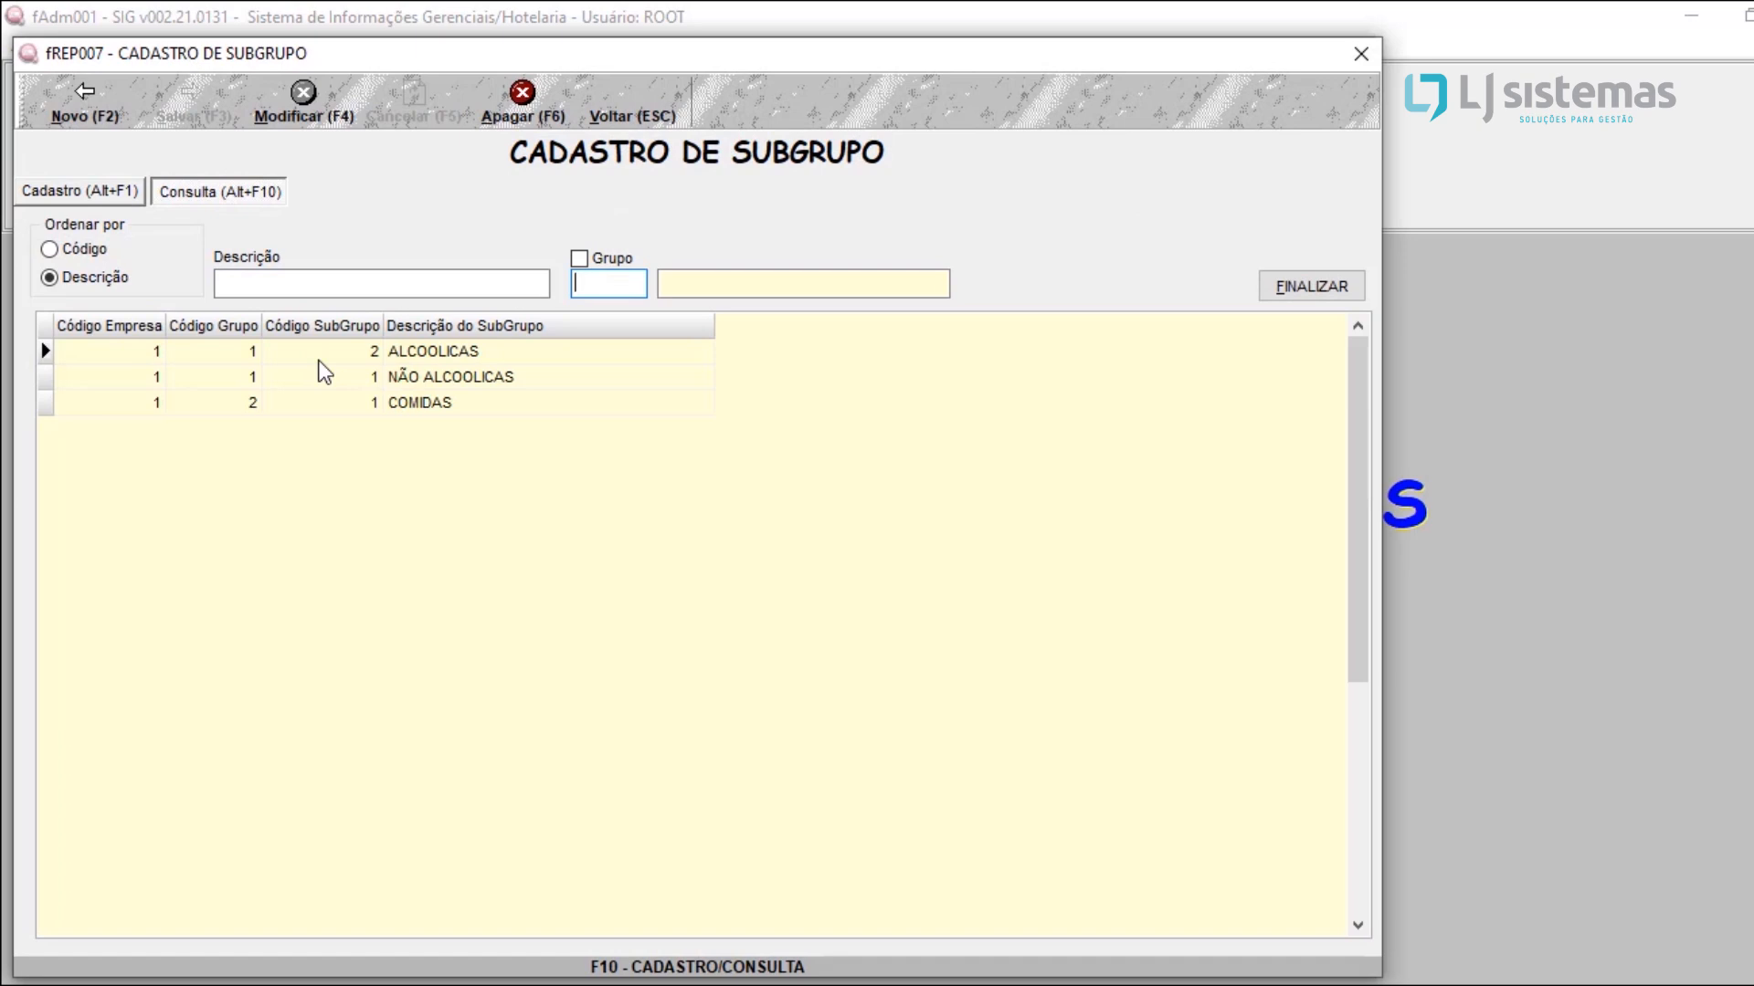
pyautogui.click(461, 352)
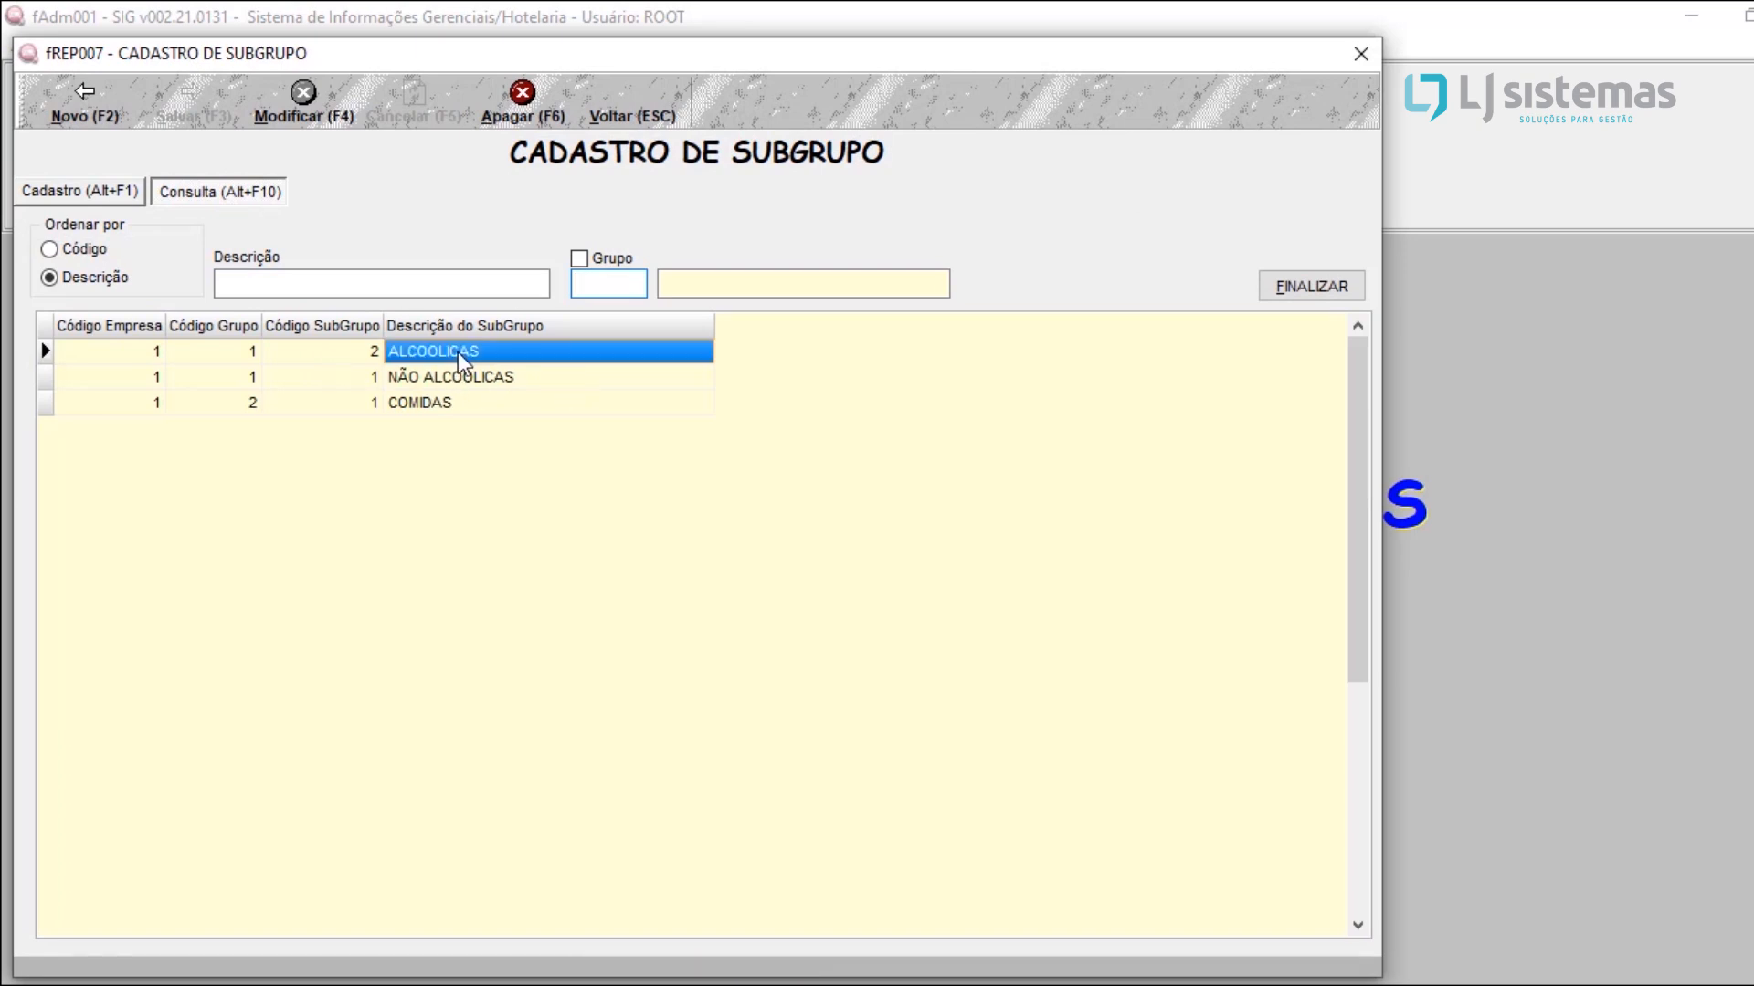
pyautogui.click(461, 378)
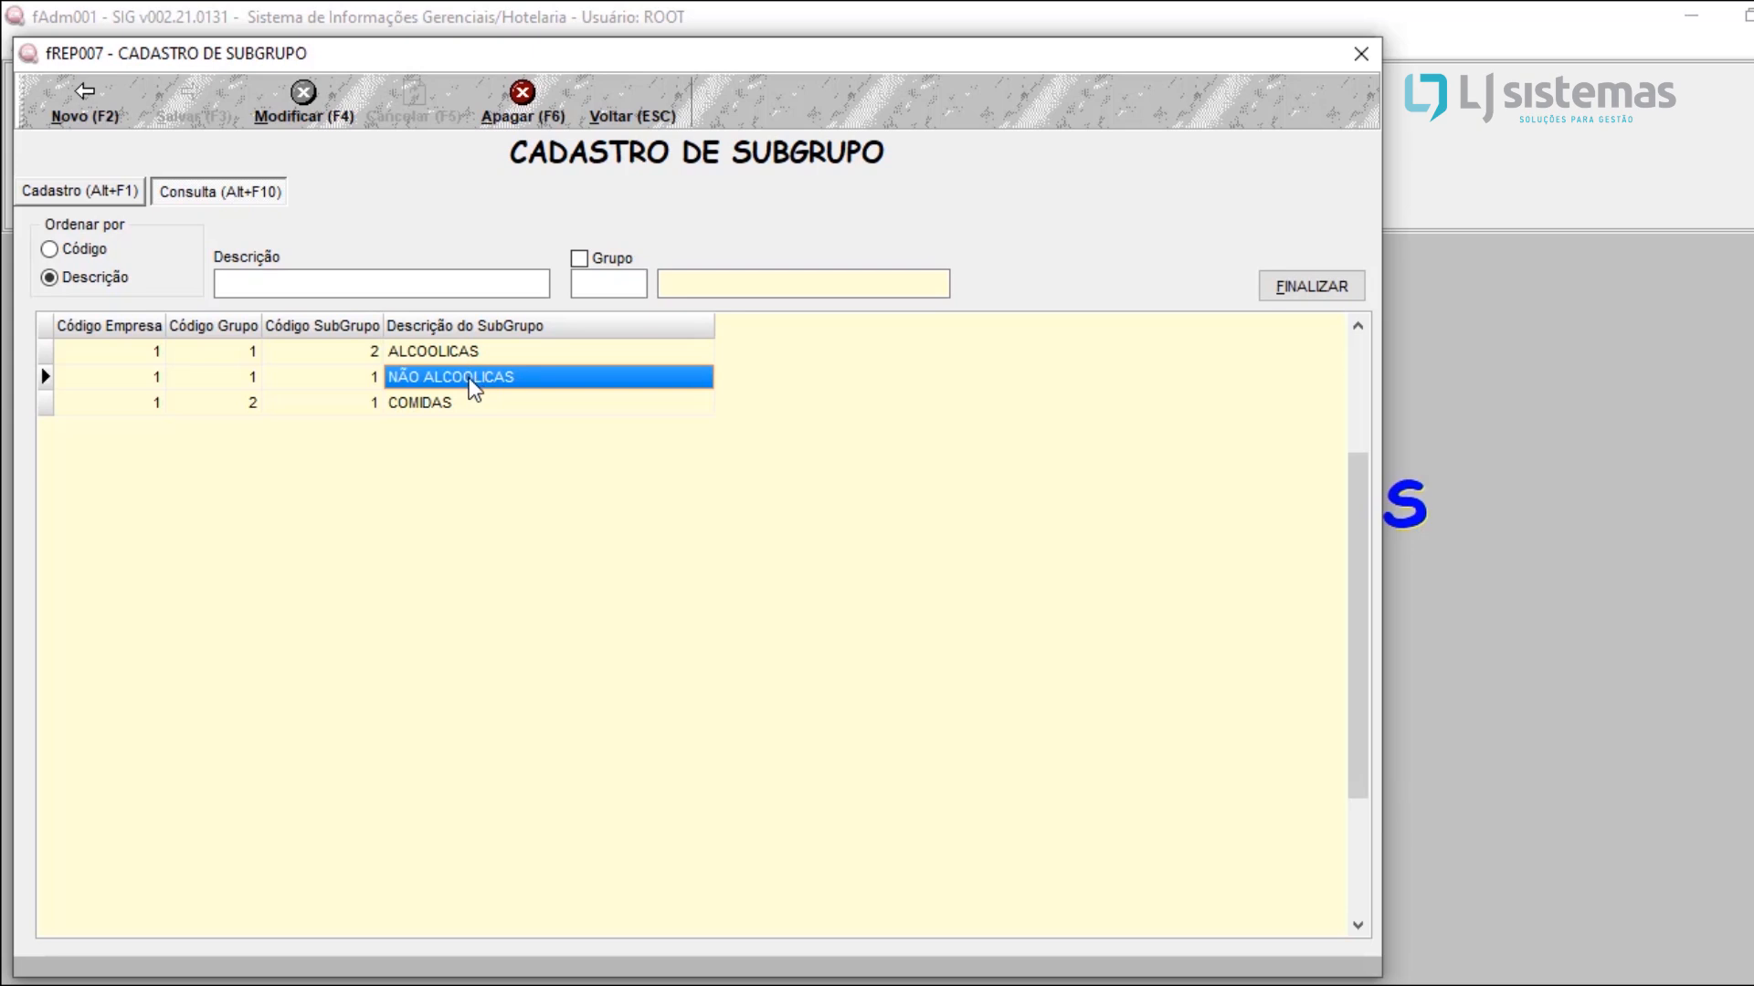
pyautogui.doubleClick(469, 378)
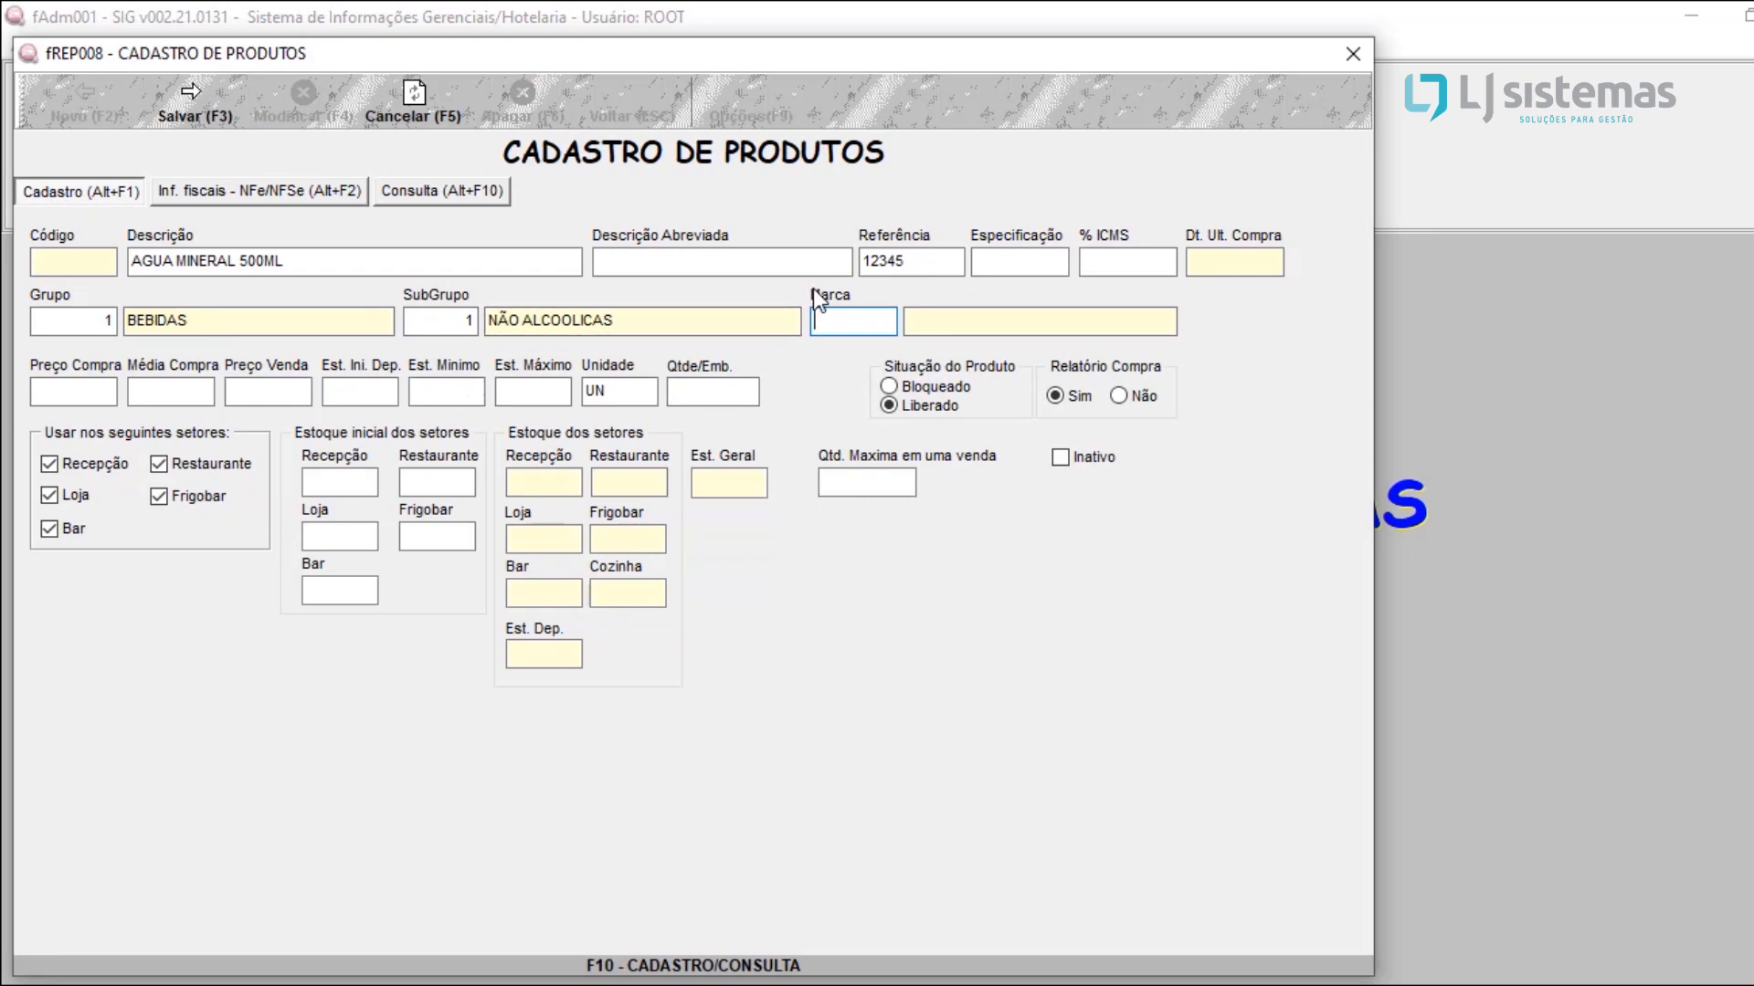
# Step: Register a new brand with the description AGUA VIVA, save it and return to the product registration
pyautogui.press('F10')
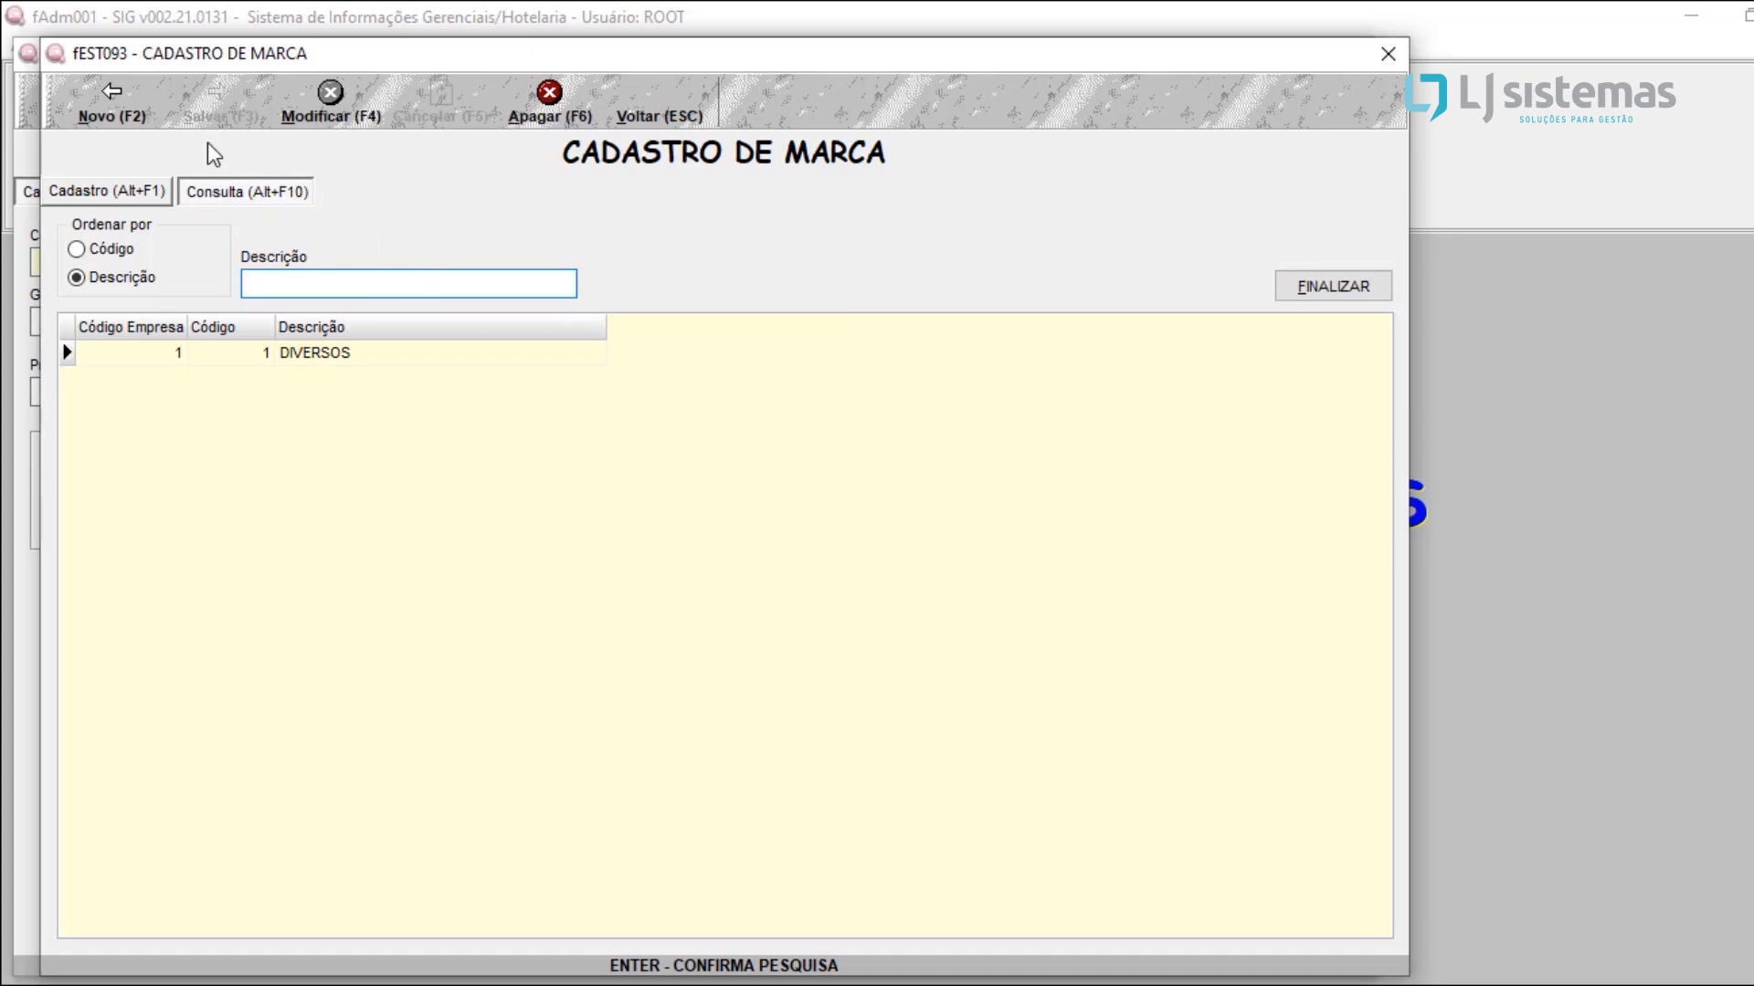
pyautogui.click(97, 106)
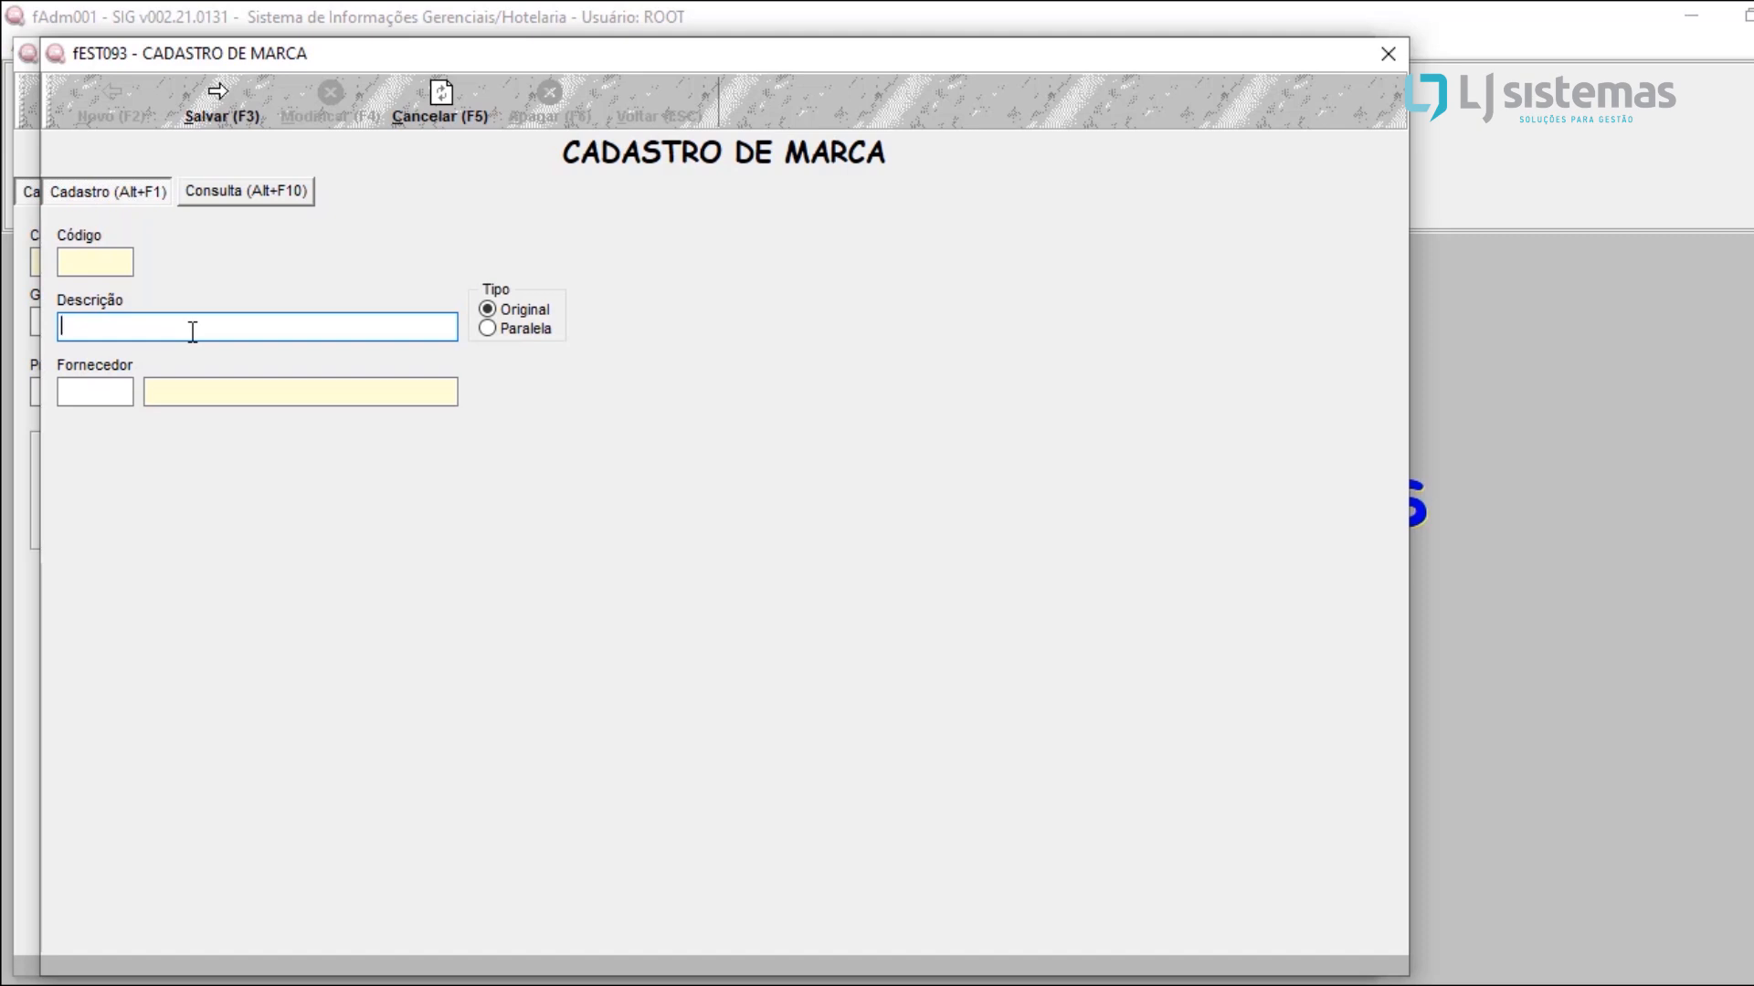
pyautogui.write('AGUA VIVA')
pyautogui.click(207, 109)
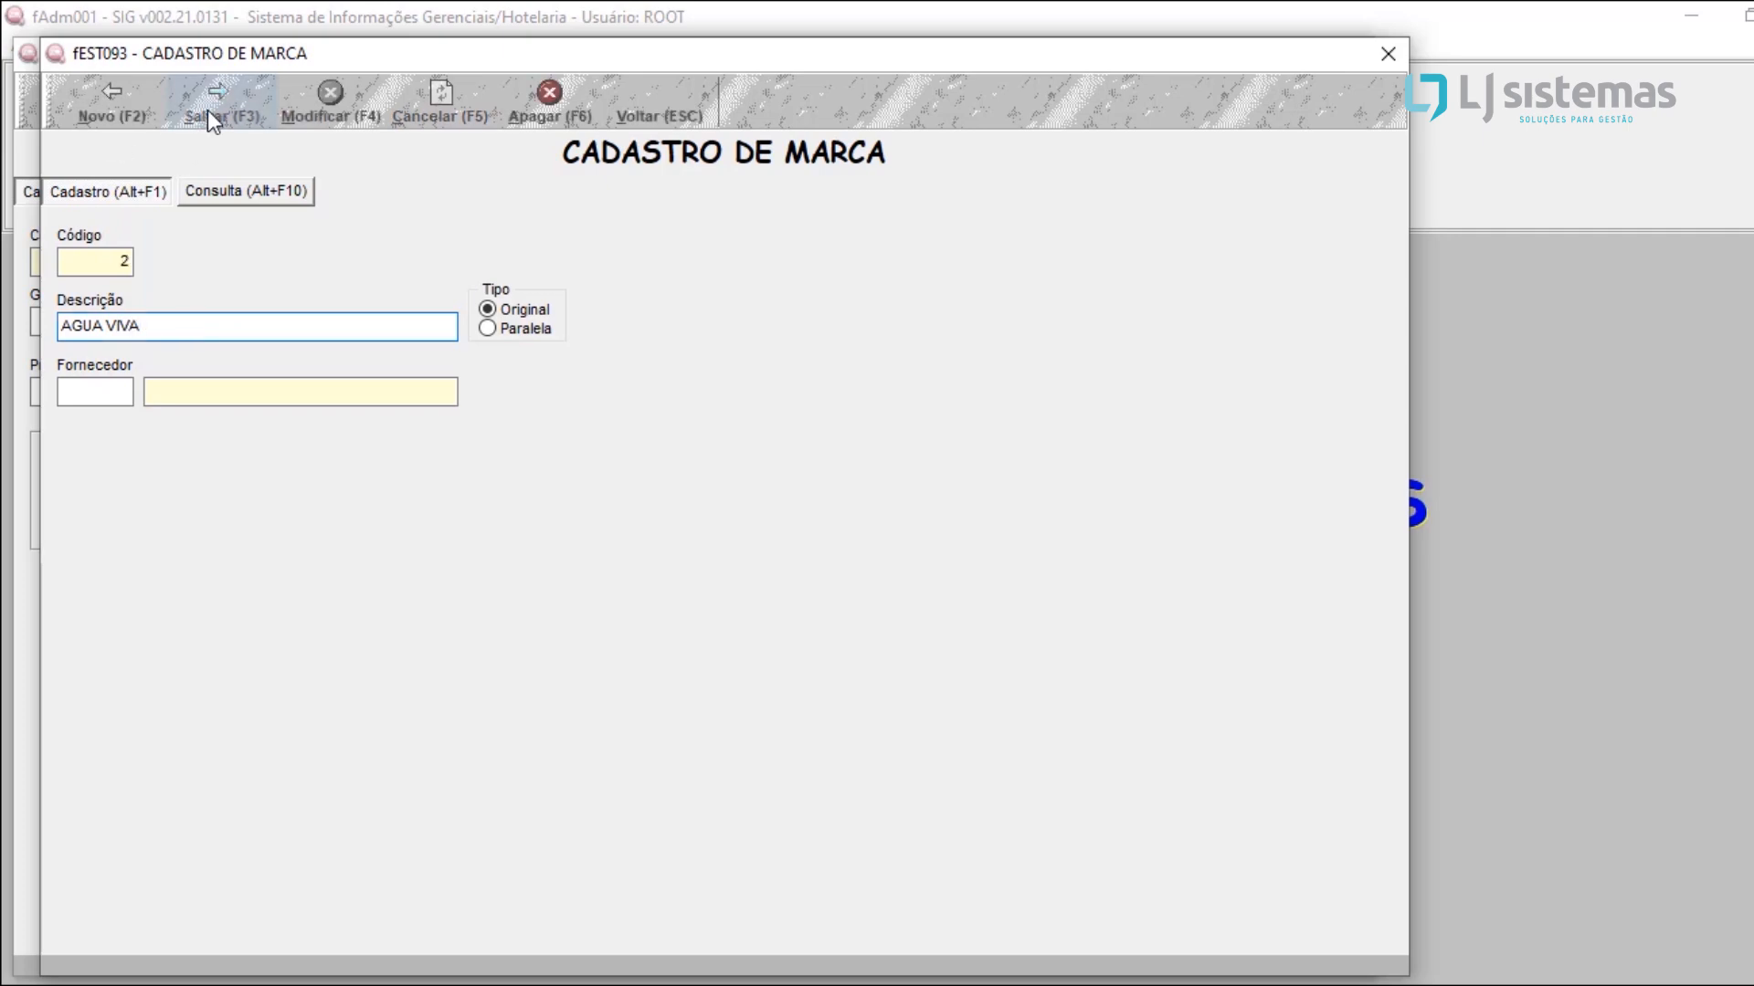
pyautogui.click(663, 106)
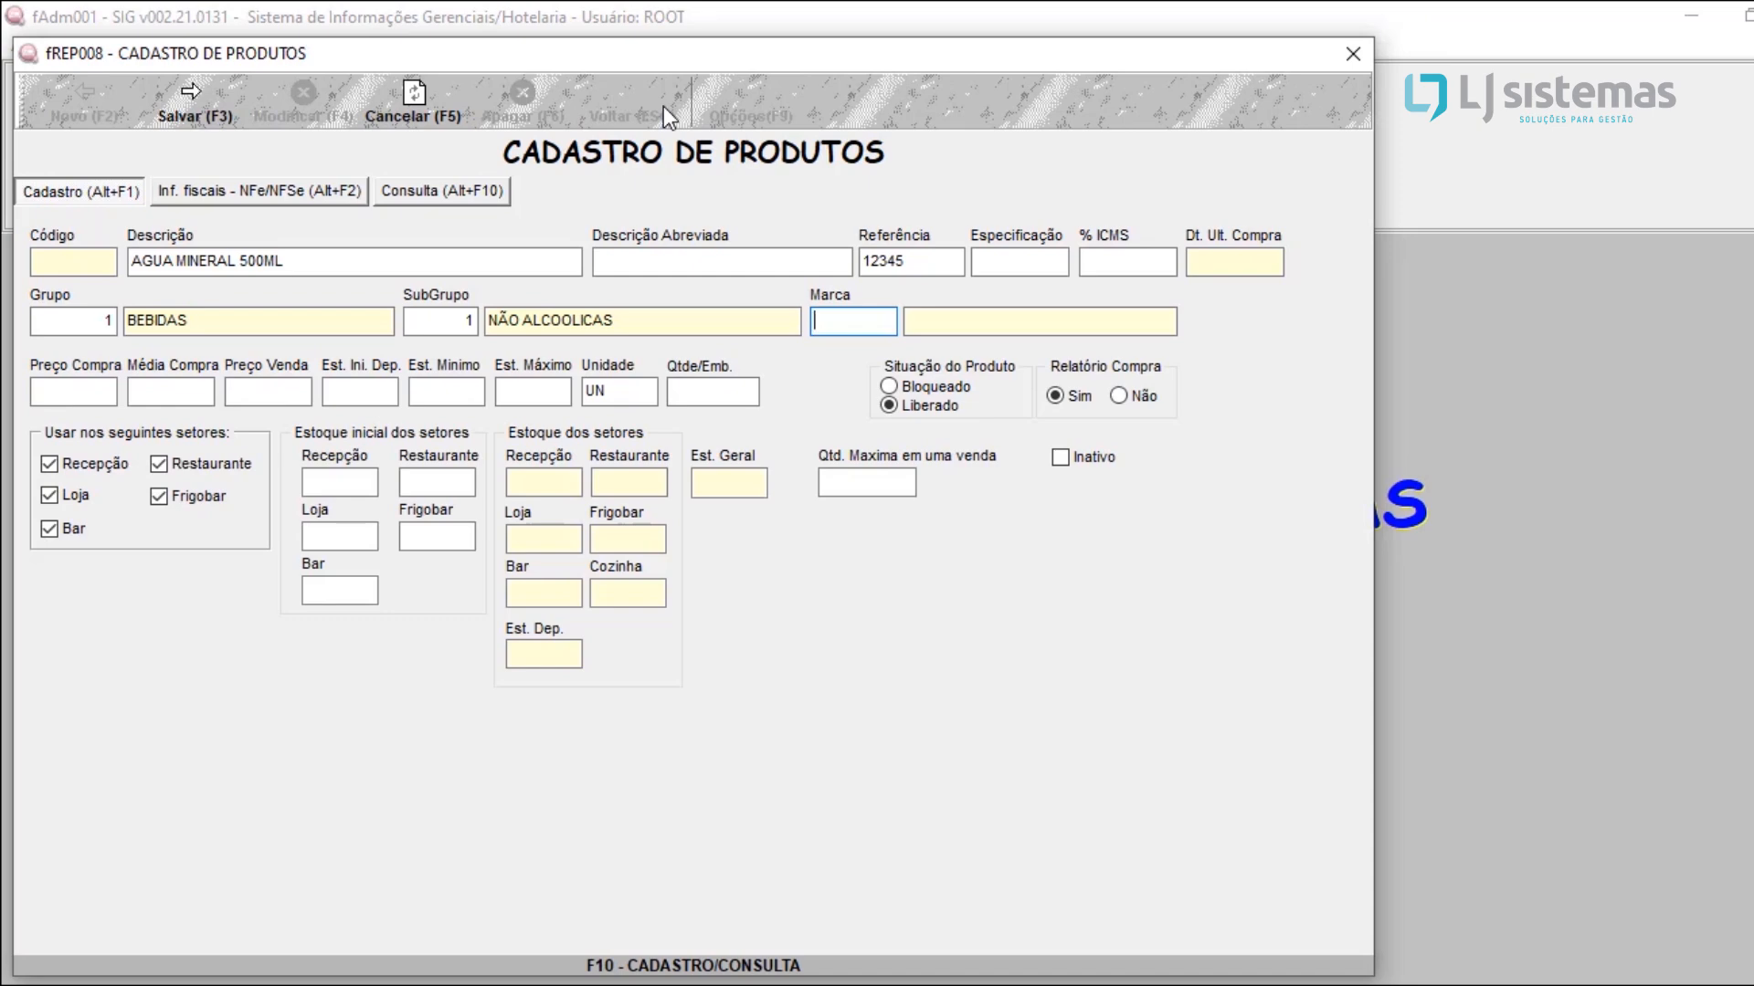
# Step: Look up the code of the AGUA VIVA brand and assign brand 2 to the product
pyautogui.doubleClick(870, 332)
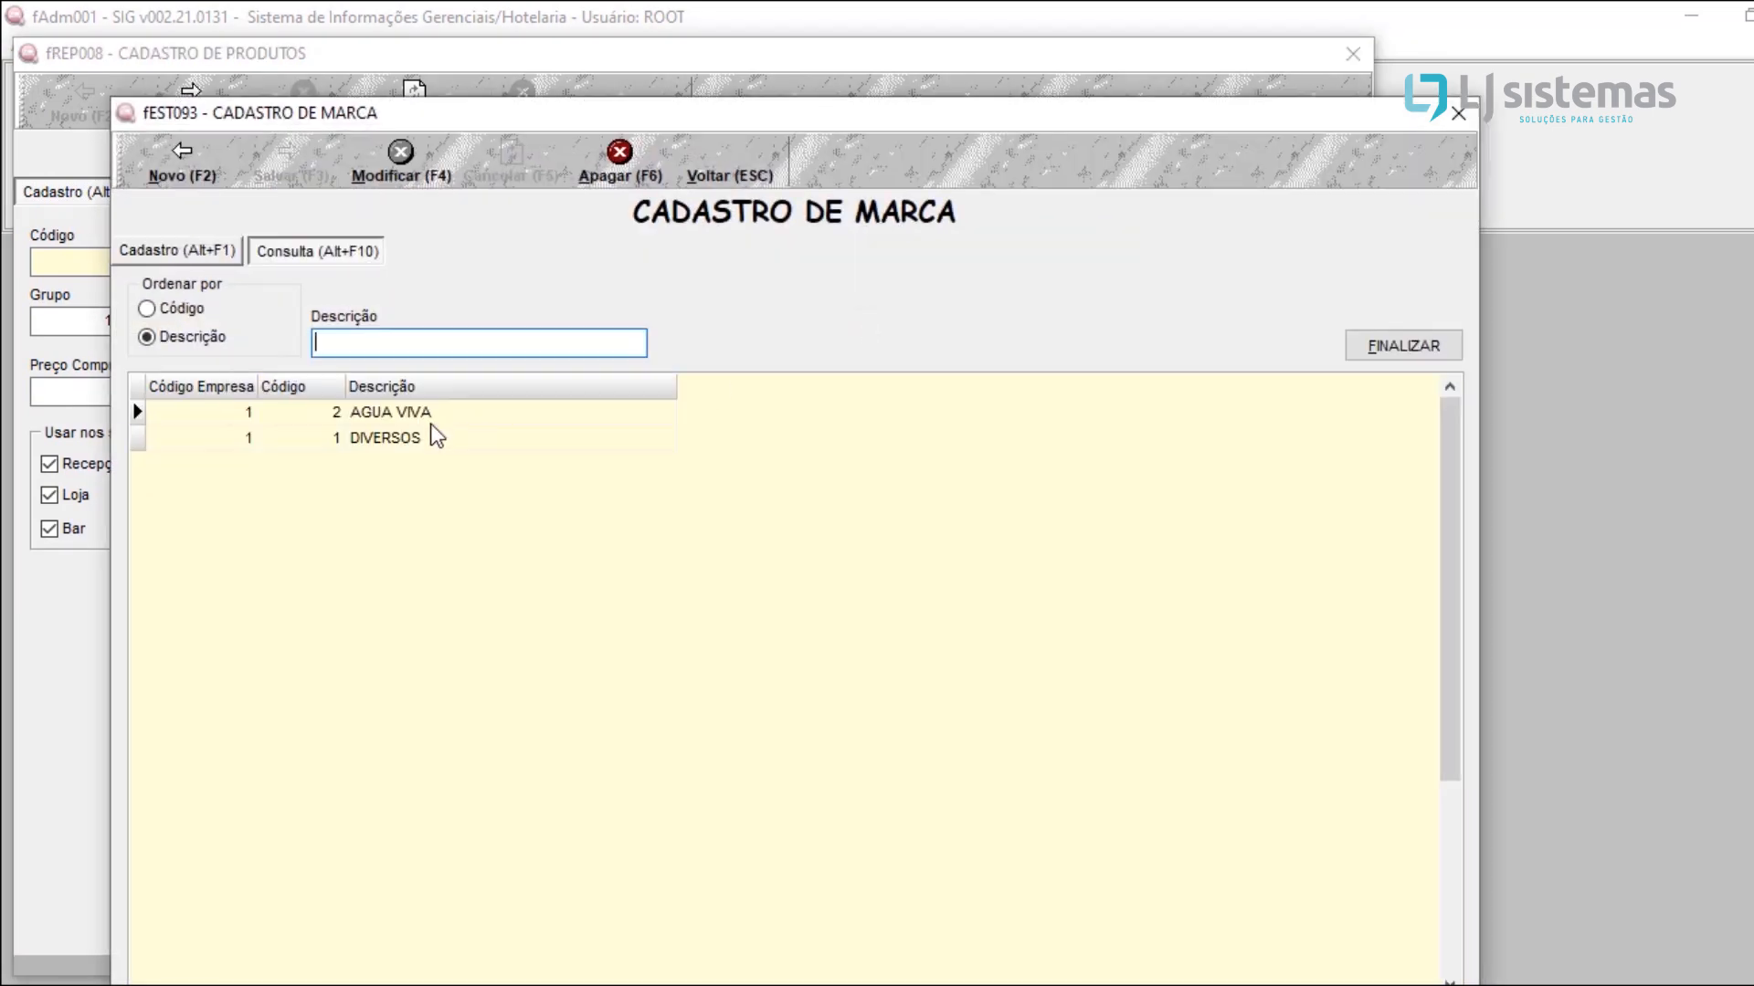
pyautogui.click(338, 420)
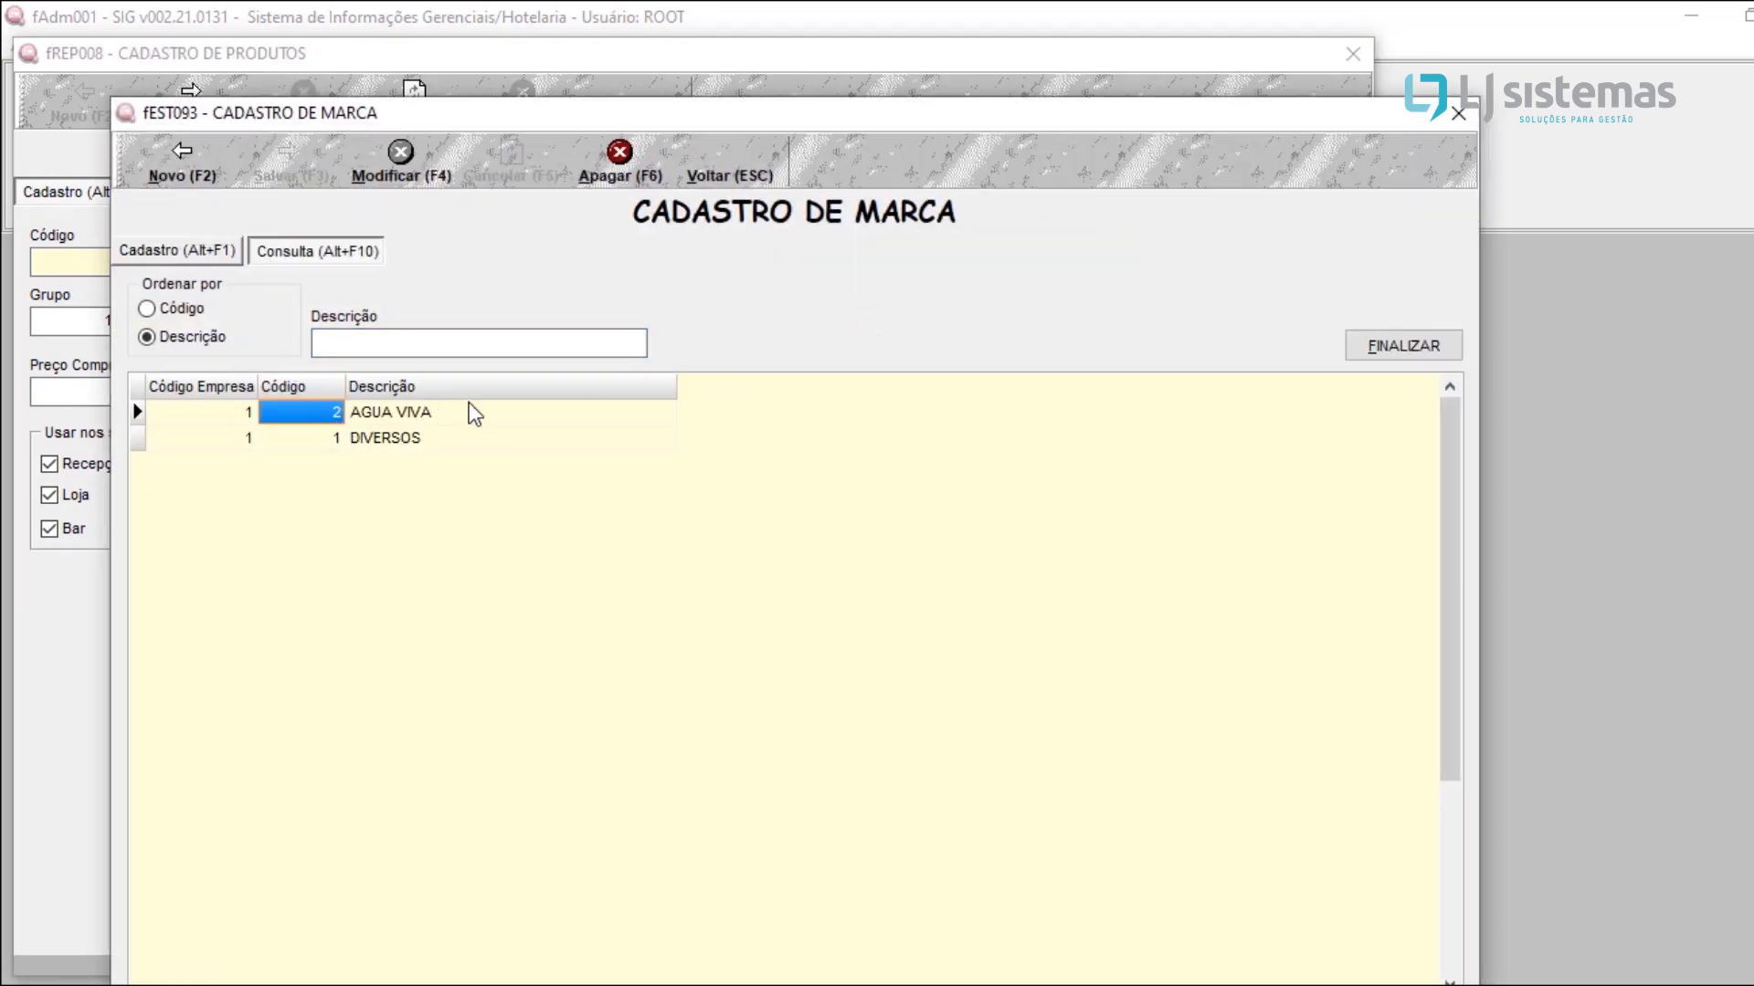
pyautogui.press('Escape')
pyautogui.write('2')
pyautogui.press('Return')
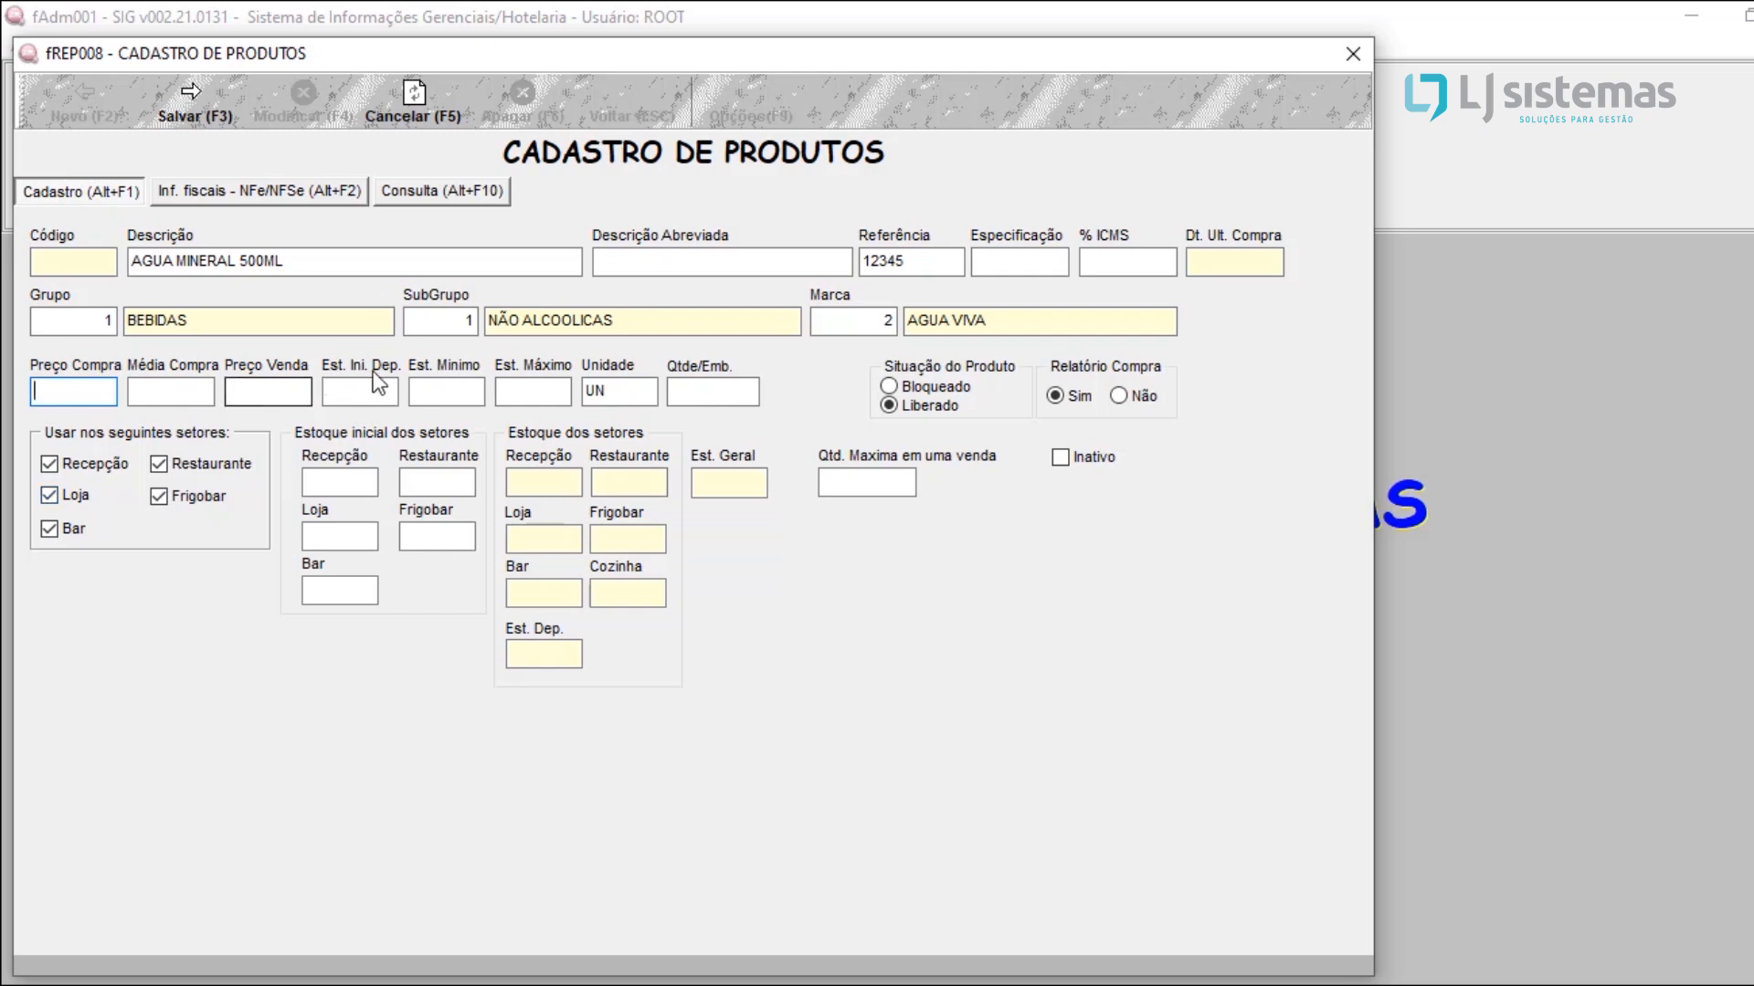
pyautogui.click(611, 395)
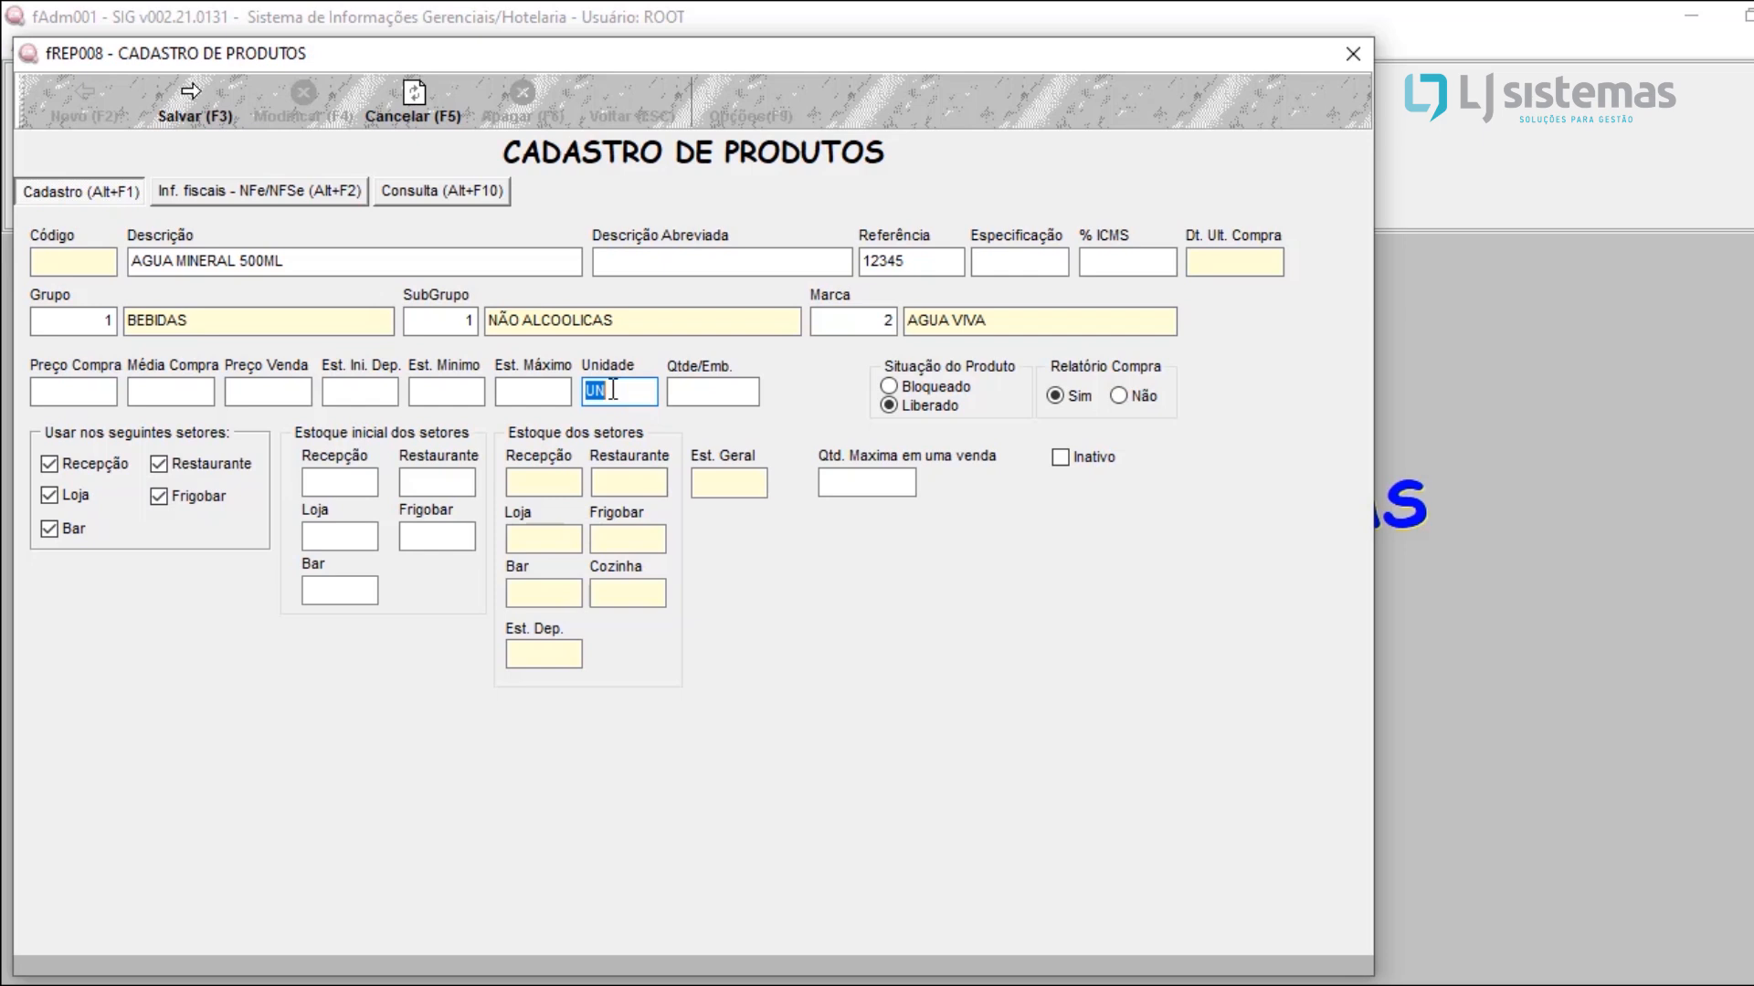
pyautogui.click(613, 390)
pyautogui.press('Tab')
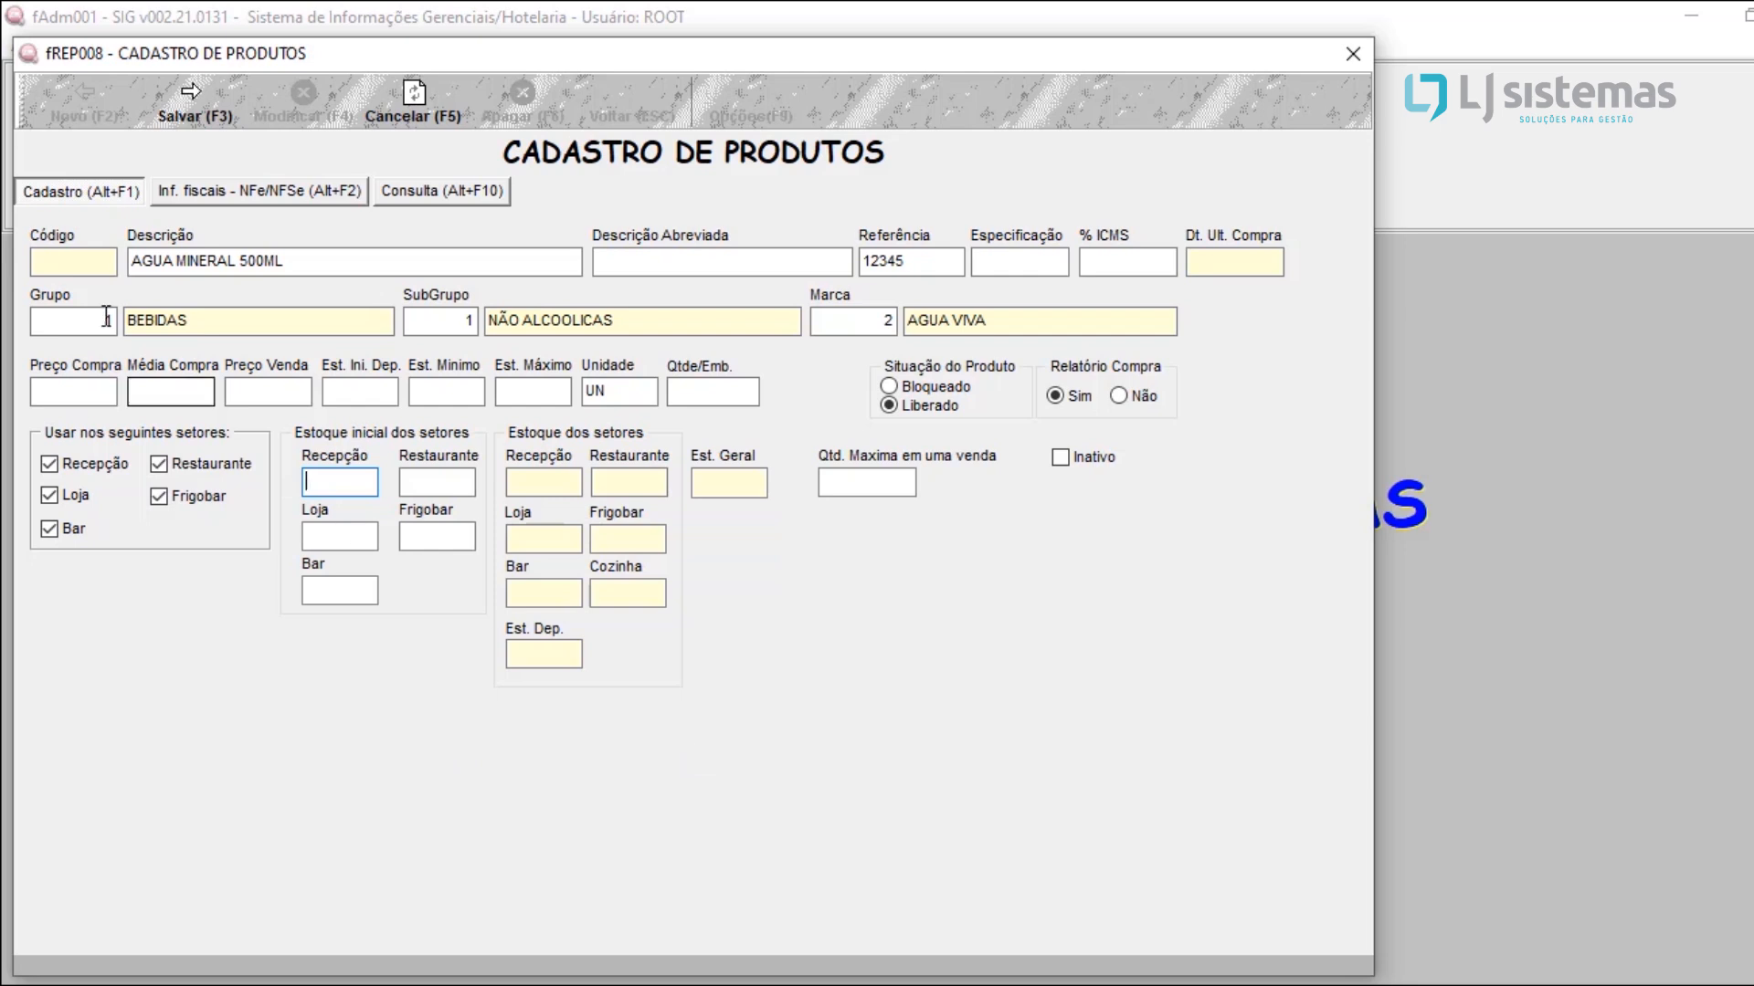
# Step: Set the product's NCM to 34256666 in its fiscal information
pyautogui.click(311, 190)
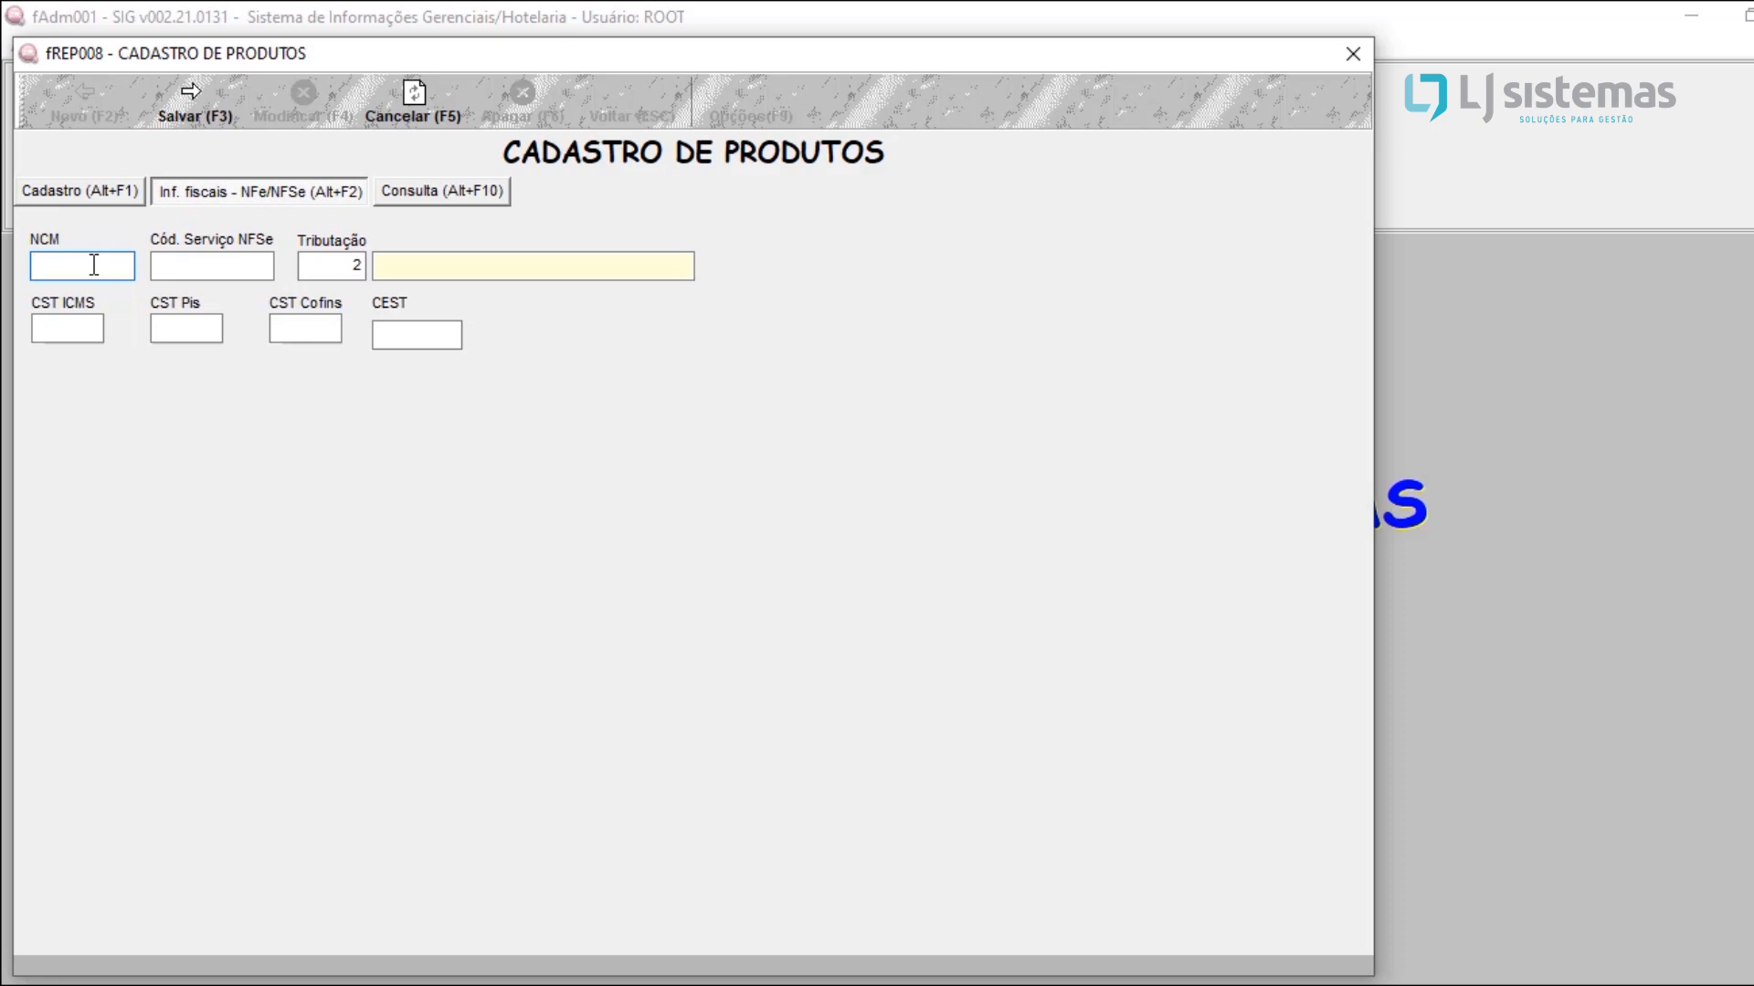
pyautogui.write('34256666')
pyautogui.press('Tab')
# Step: Assign the TRIBUTADO 18% taxation to AGUA MINERAL 500ML, then save and close its registration
pyautogui.click(337, 266)
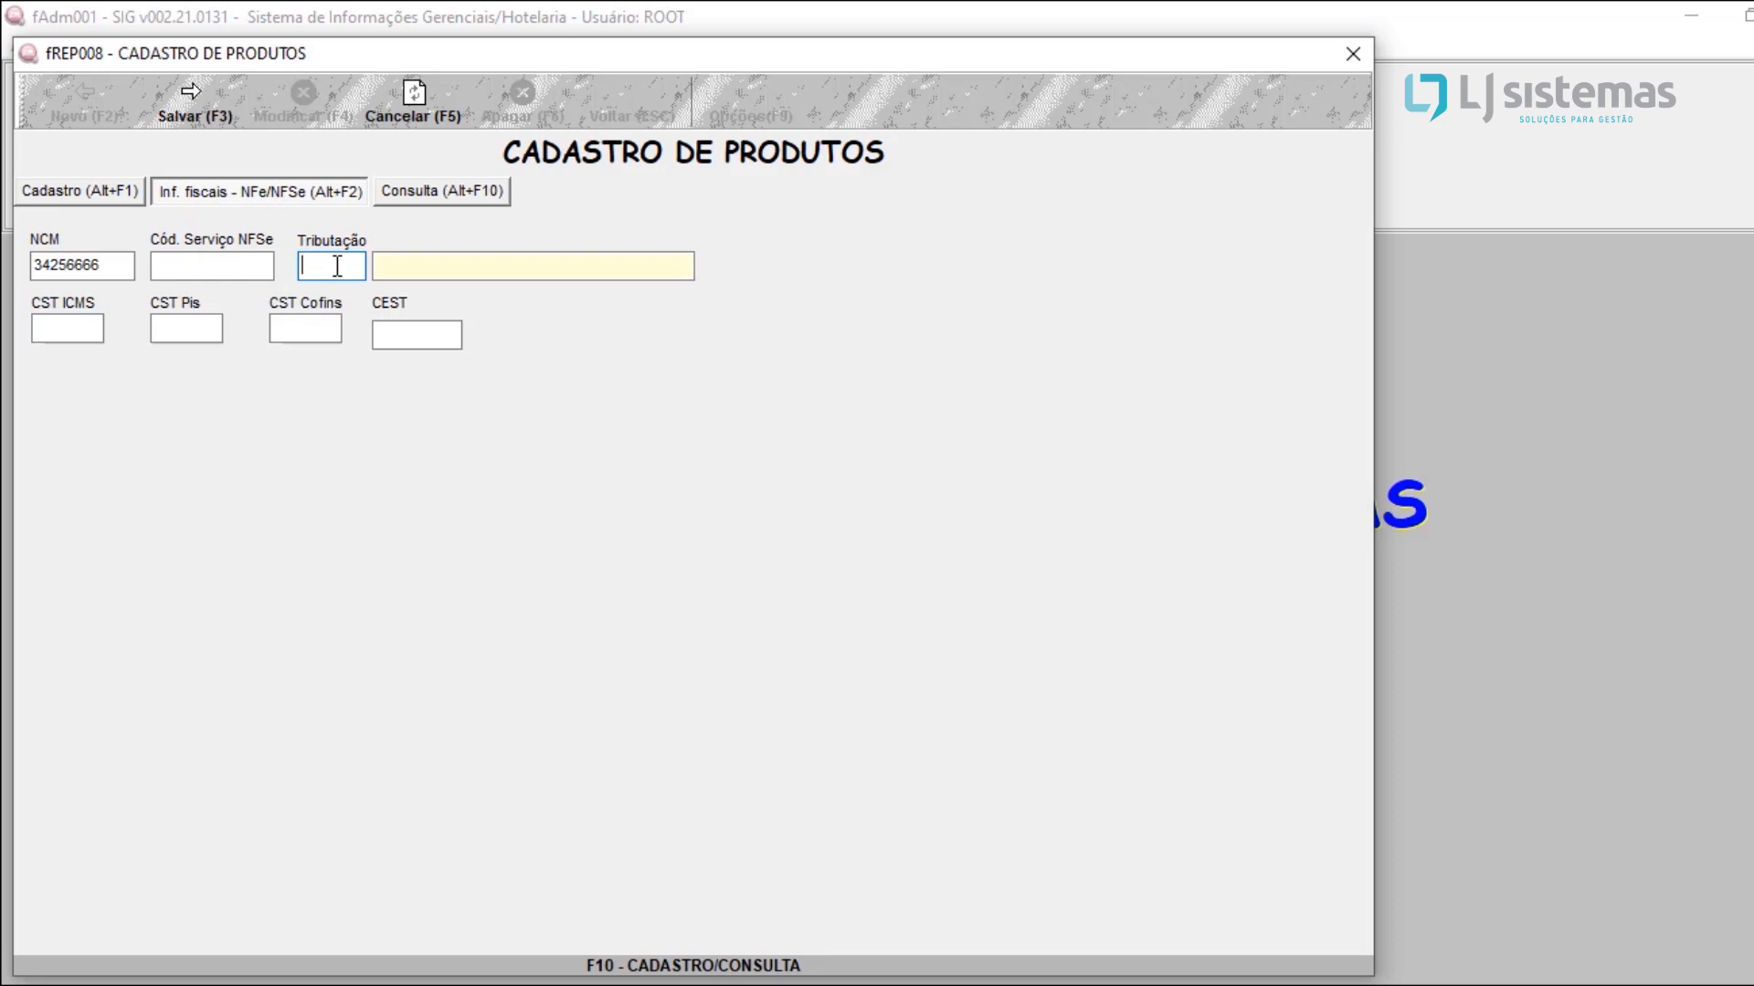
pyautogui.press('F10')
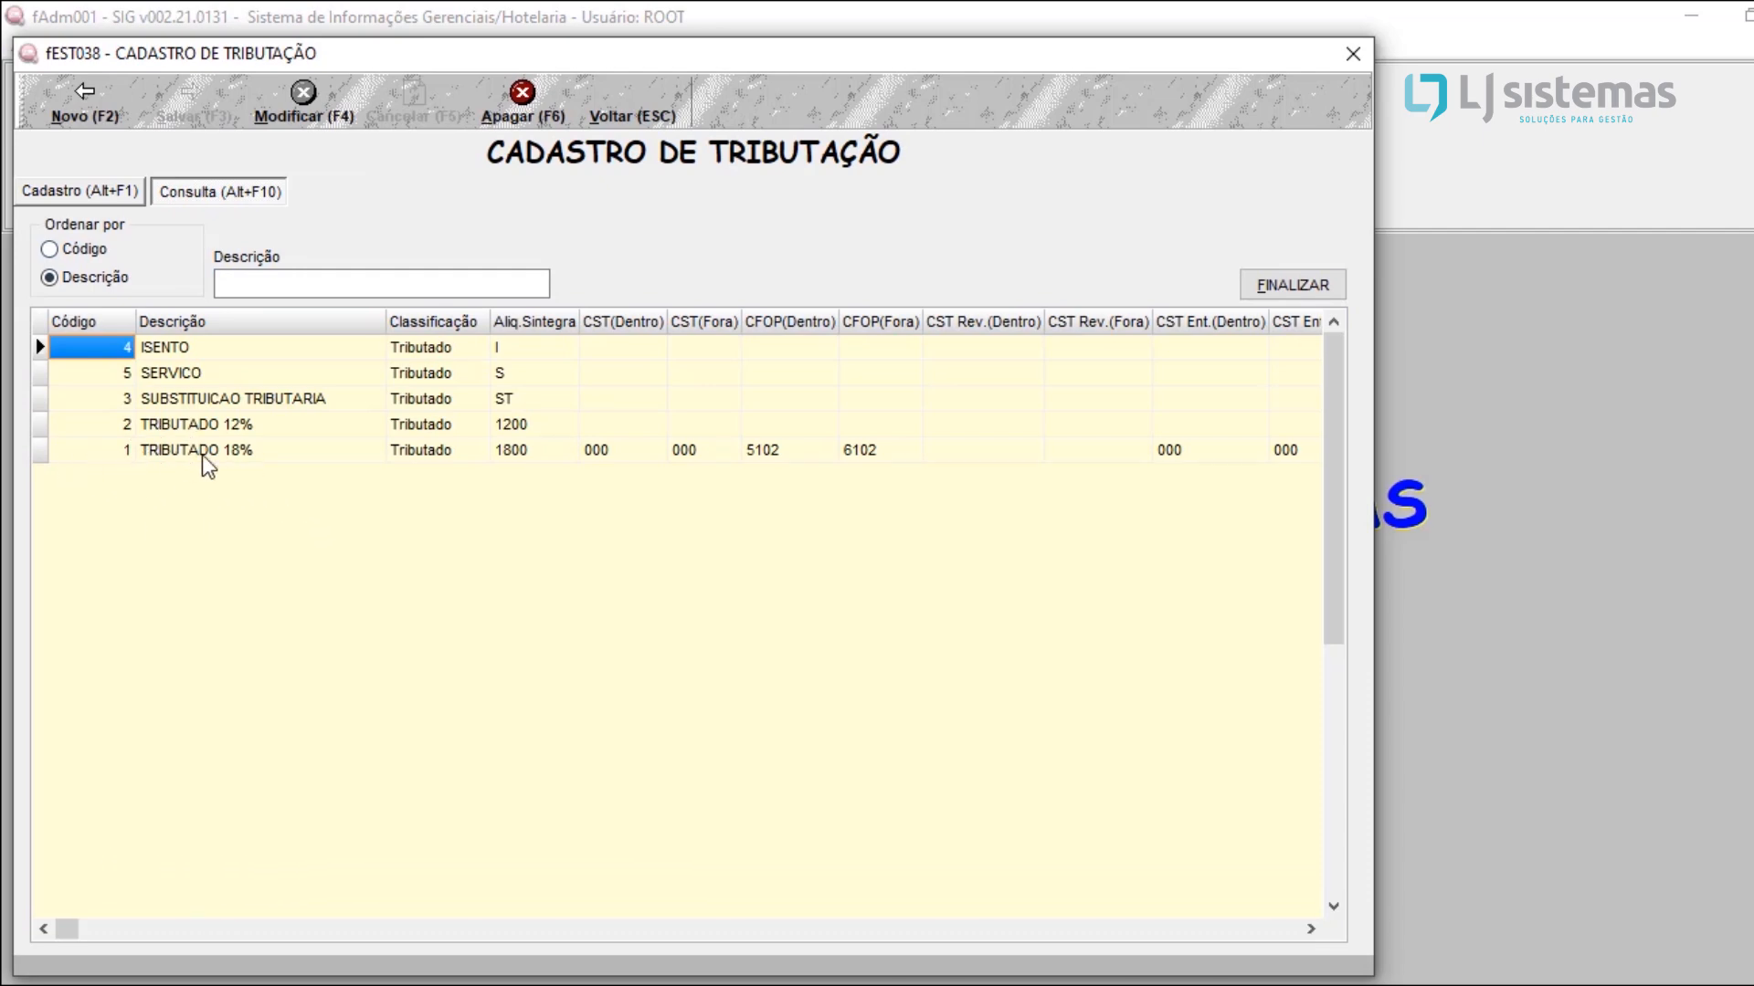
pyautogui.click(276, 449)
pyautogui.doubleClick(276, 449)
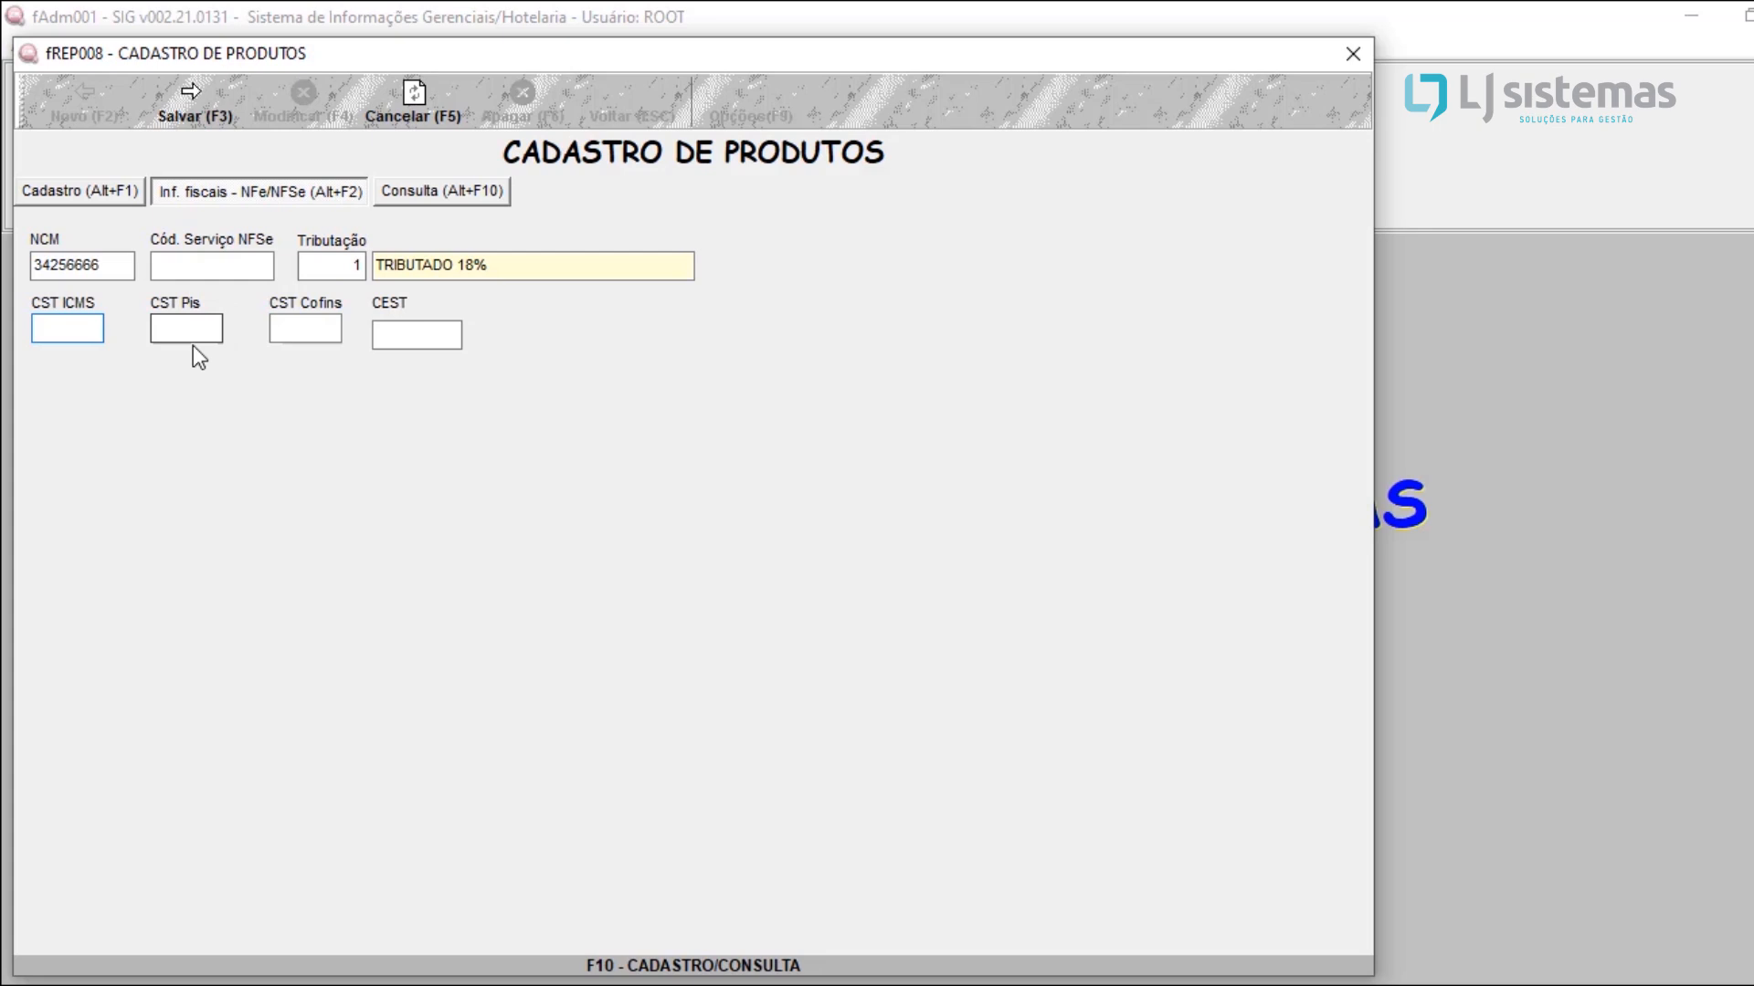
pyautogui.click(212, 123)
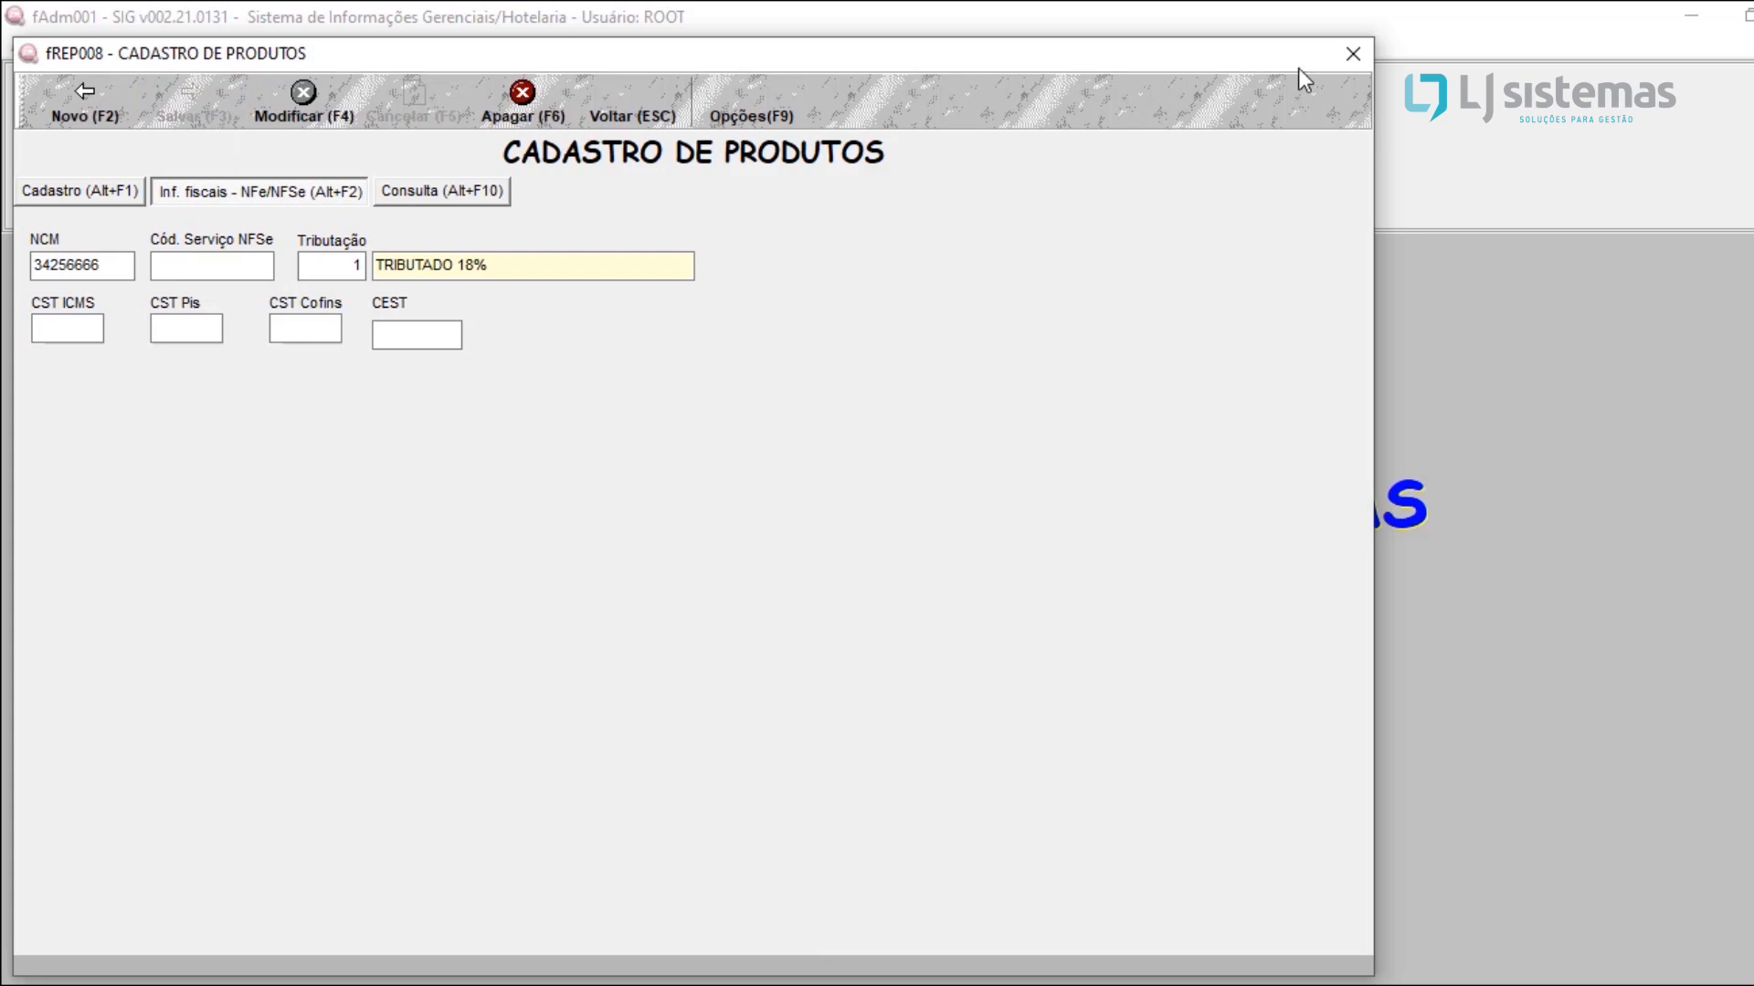
pyautogui.click(1351, 54)
# Step: Start a new consumption product registration (Produtos de Consumo) with the description PAPEL A4
pyautogui.click(166, 53)
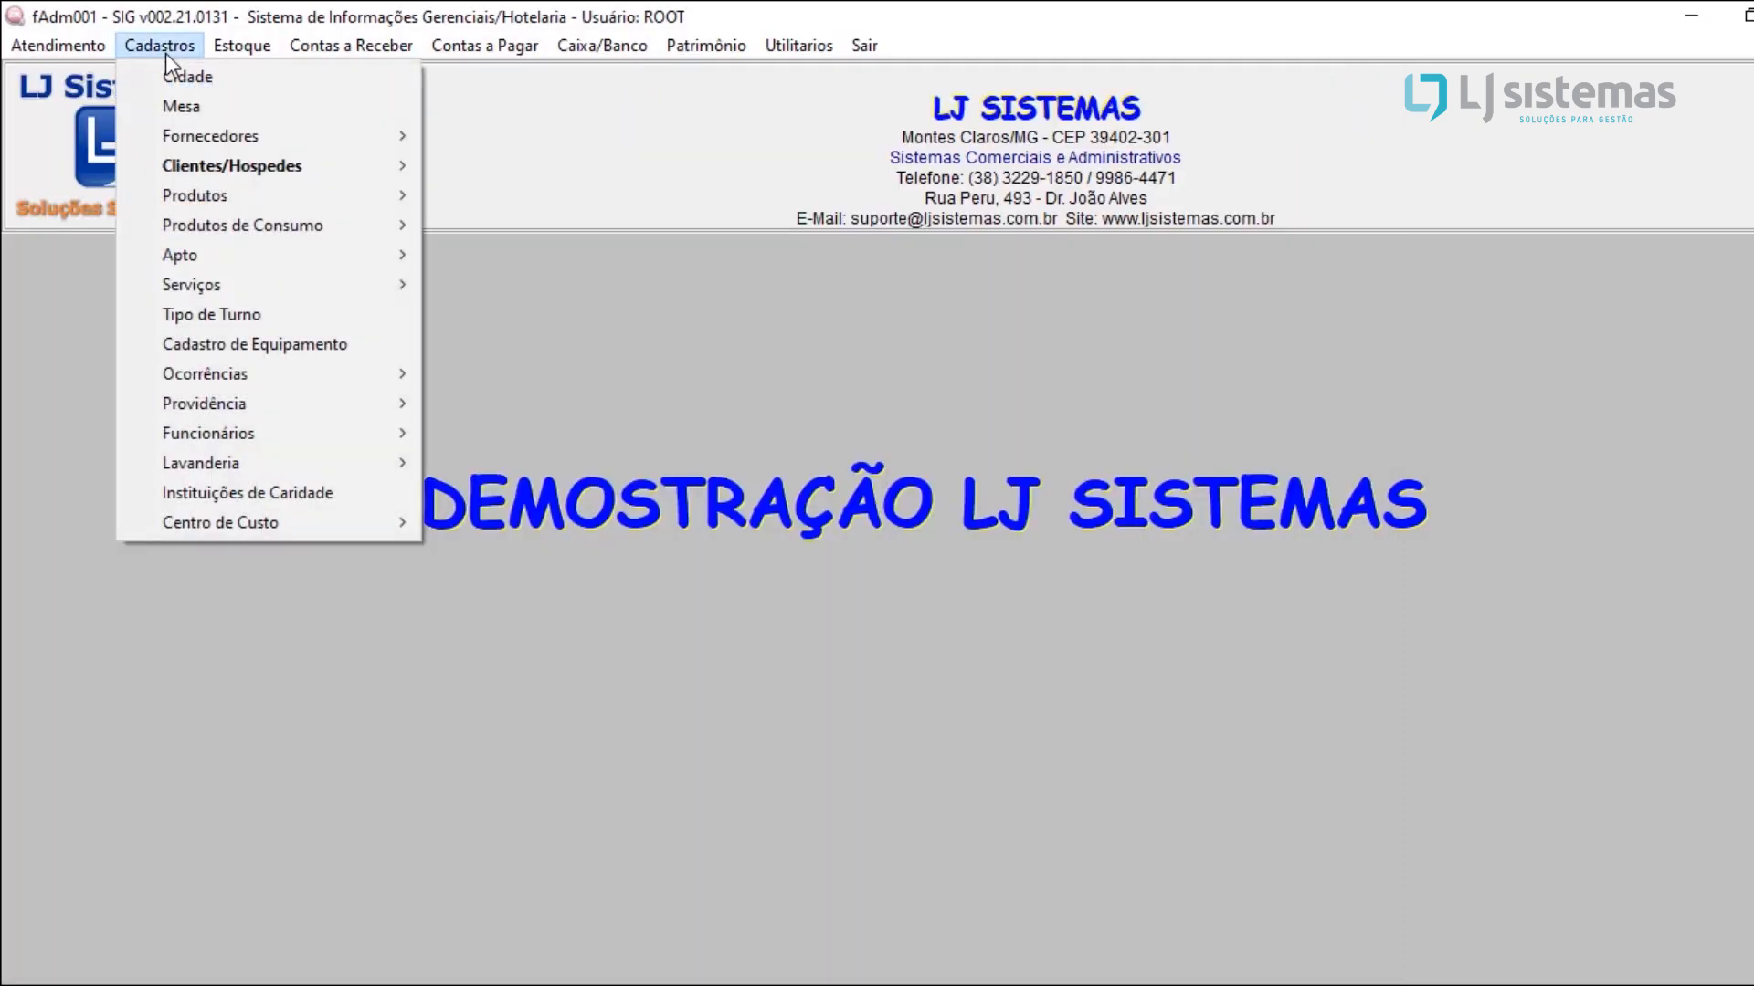
pyautogui.moveTo(256, 229)
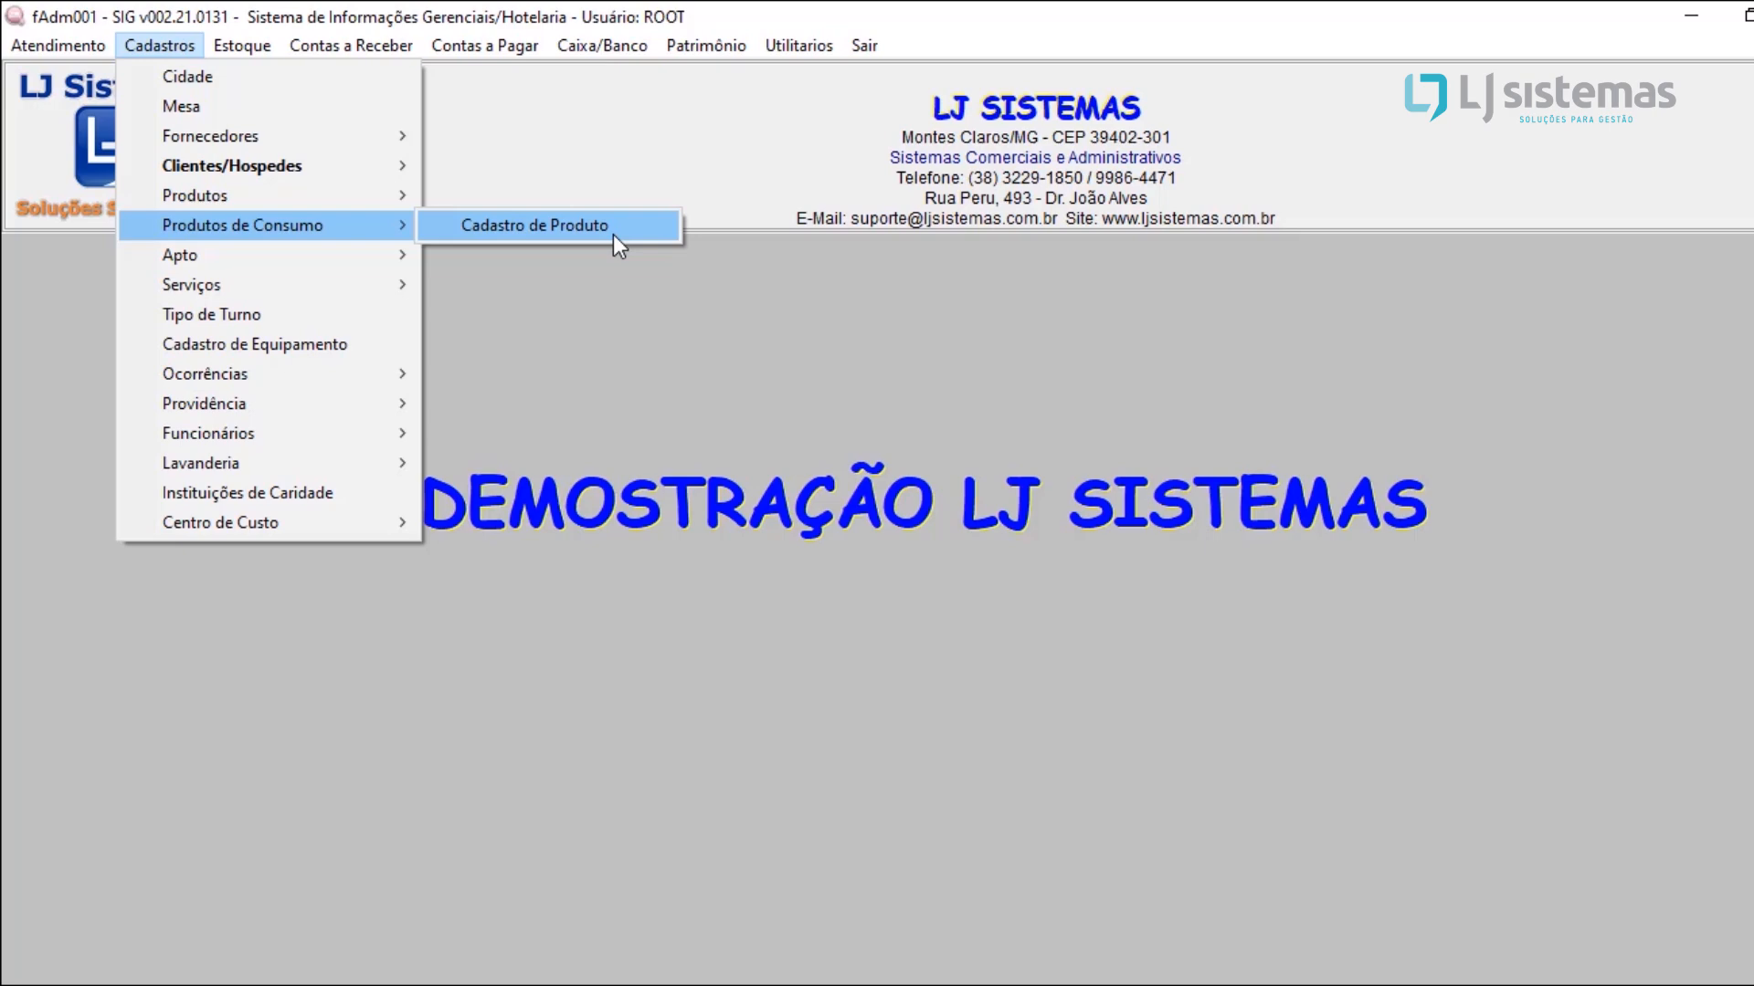
pyautogui.click(614, 239)
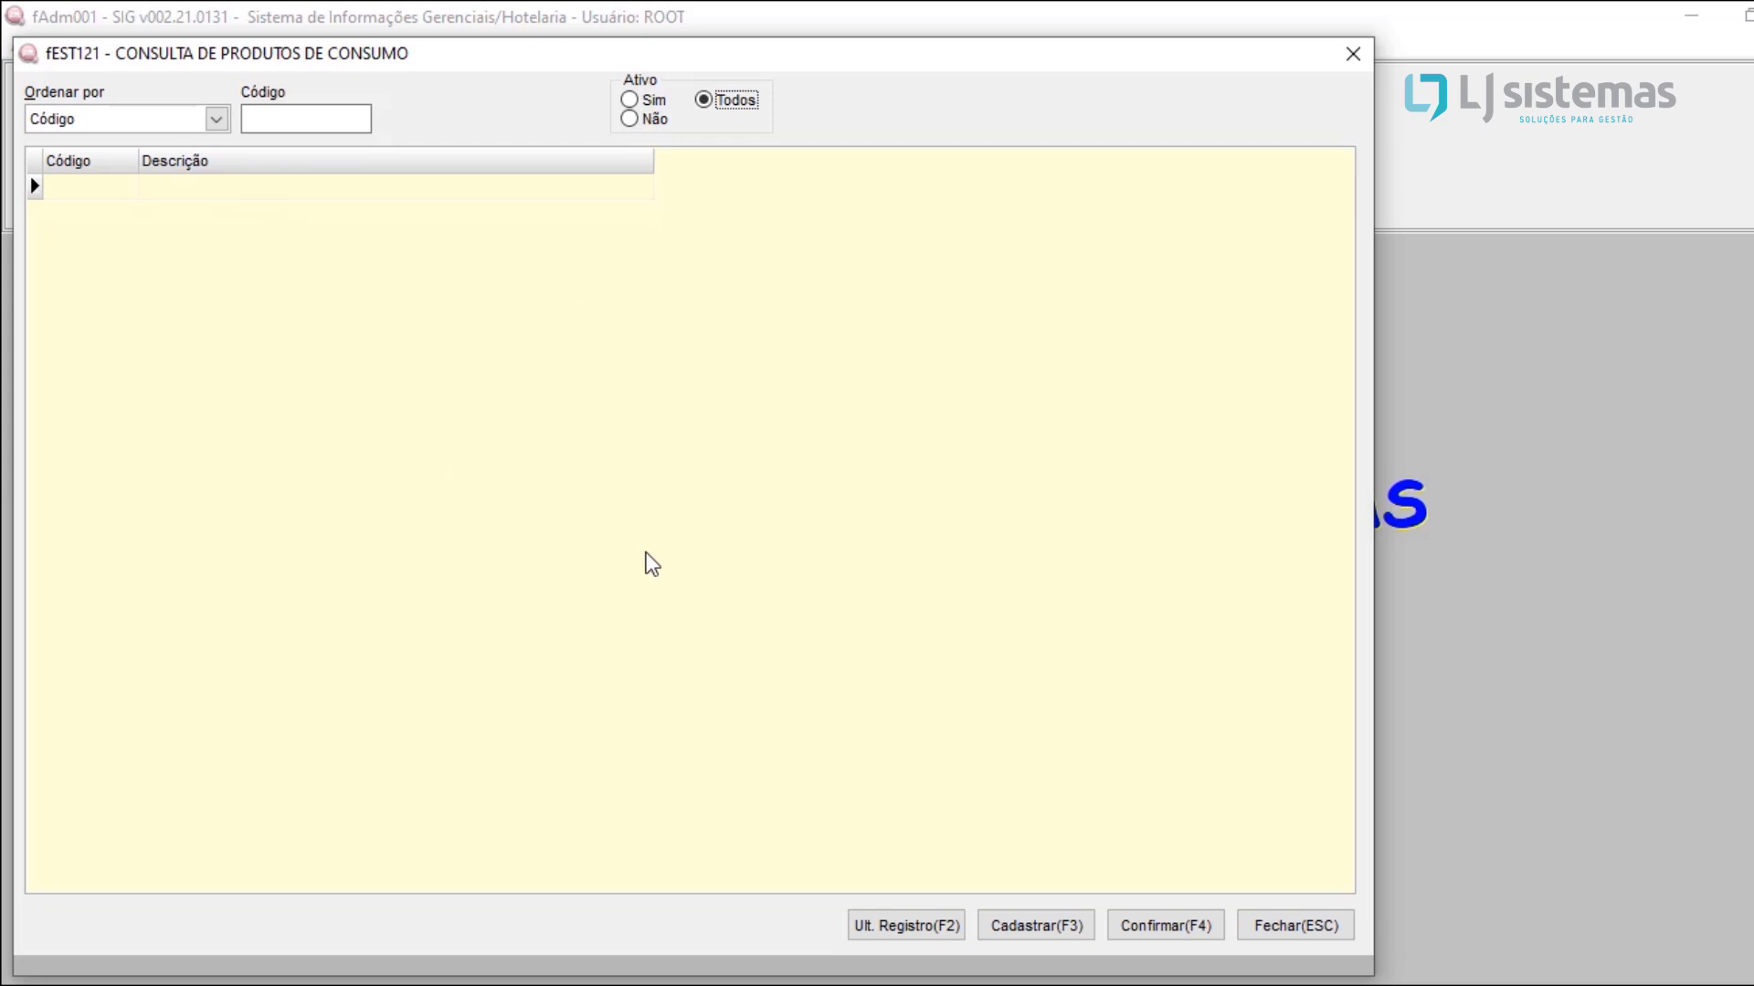
pyautogui.click(1037, 926)
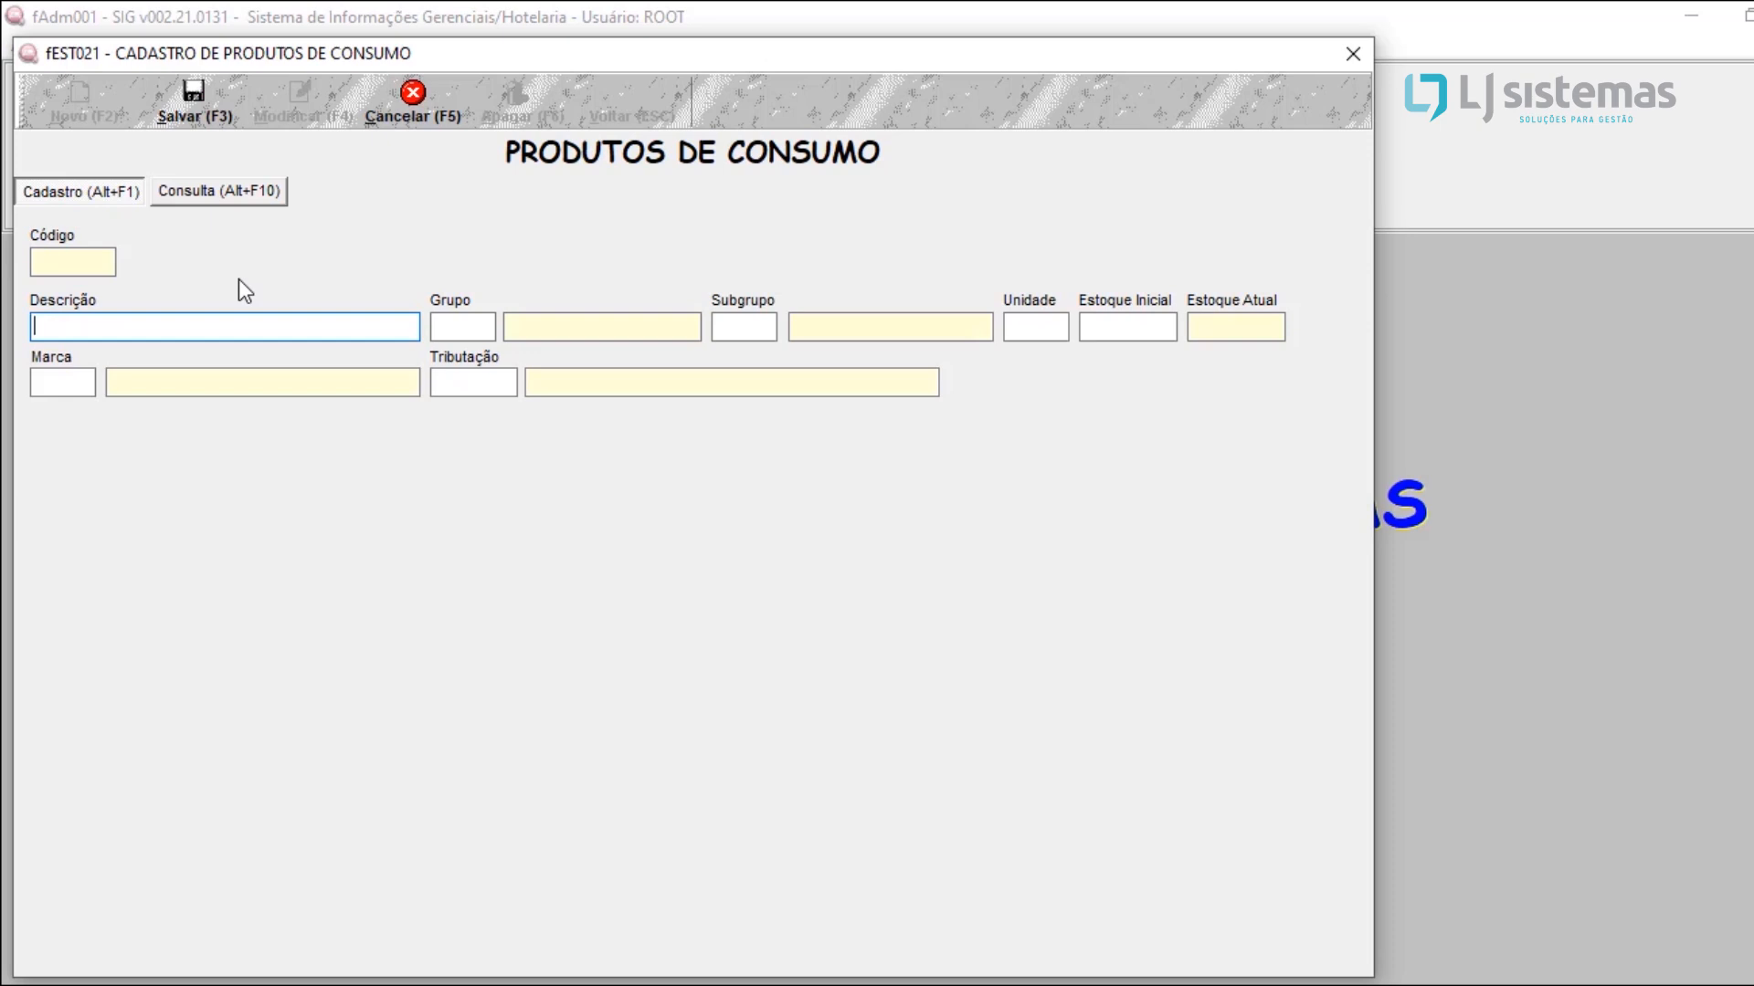
pyautogui.write('PAPEL A4')
pyautogui.press('Tab')
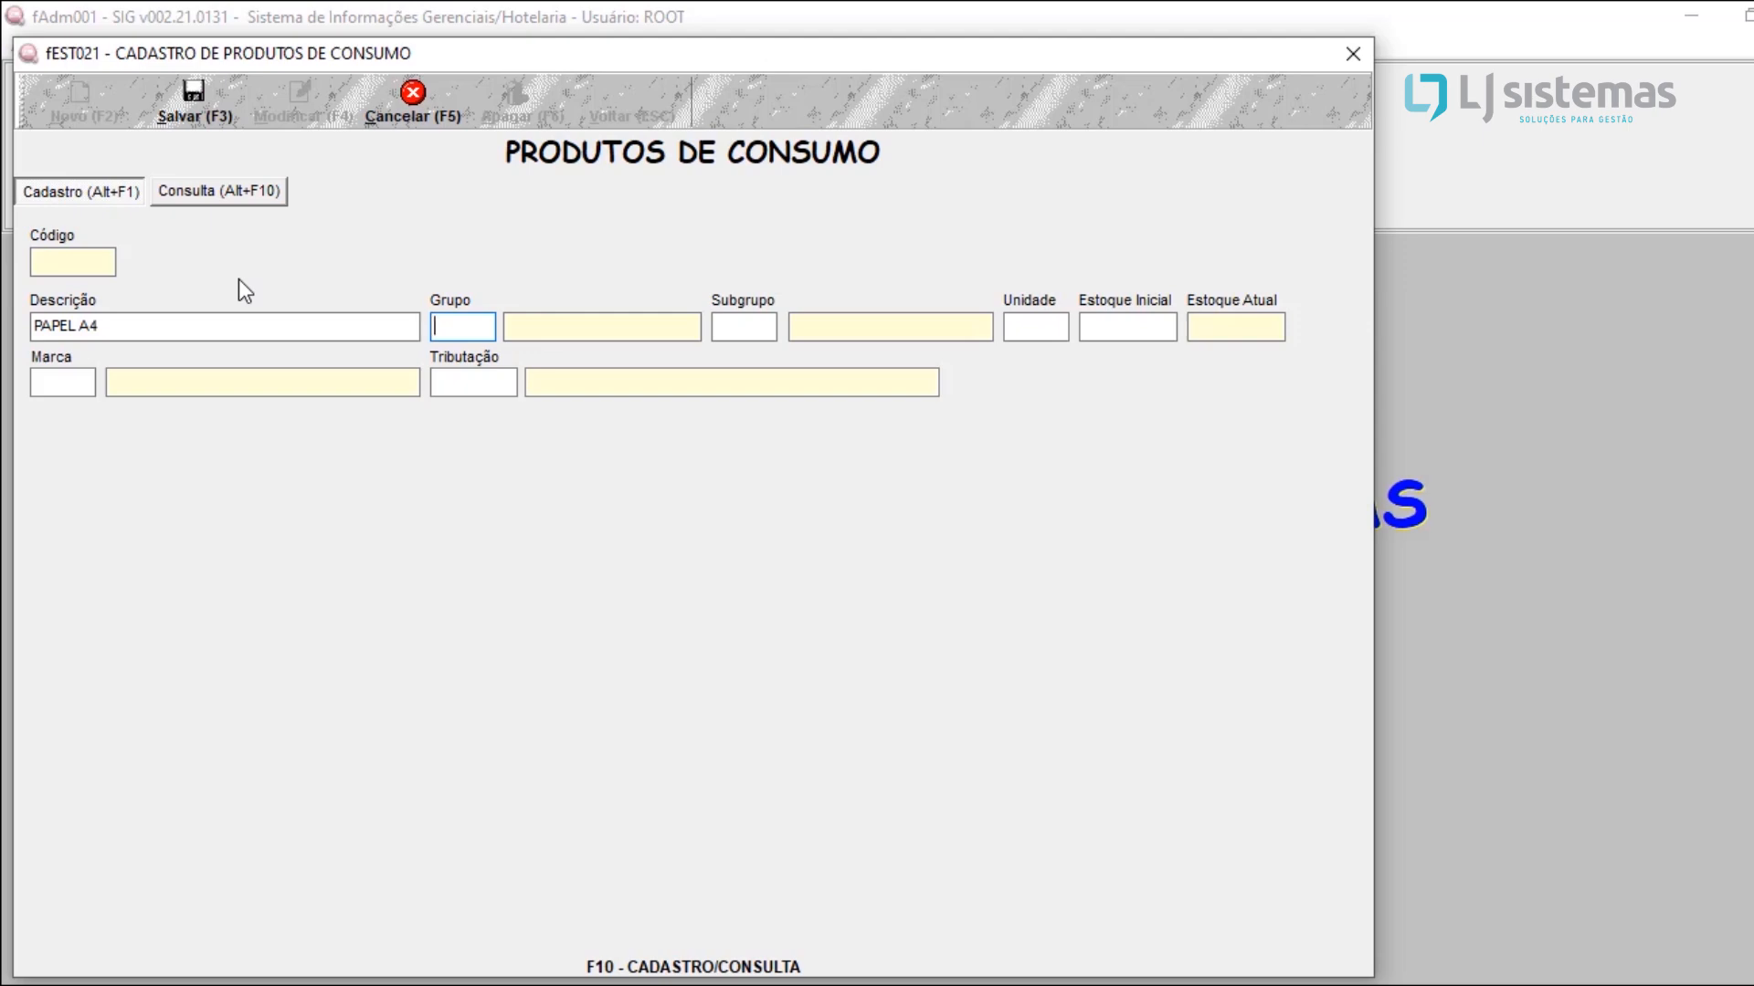
# Step: Register a new group MATERIAL DE ESCRITORIO and assign it, code 3, to PAPEL A4
pyautogui.press('F10')
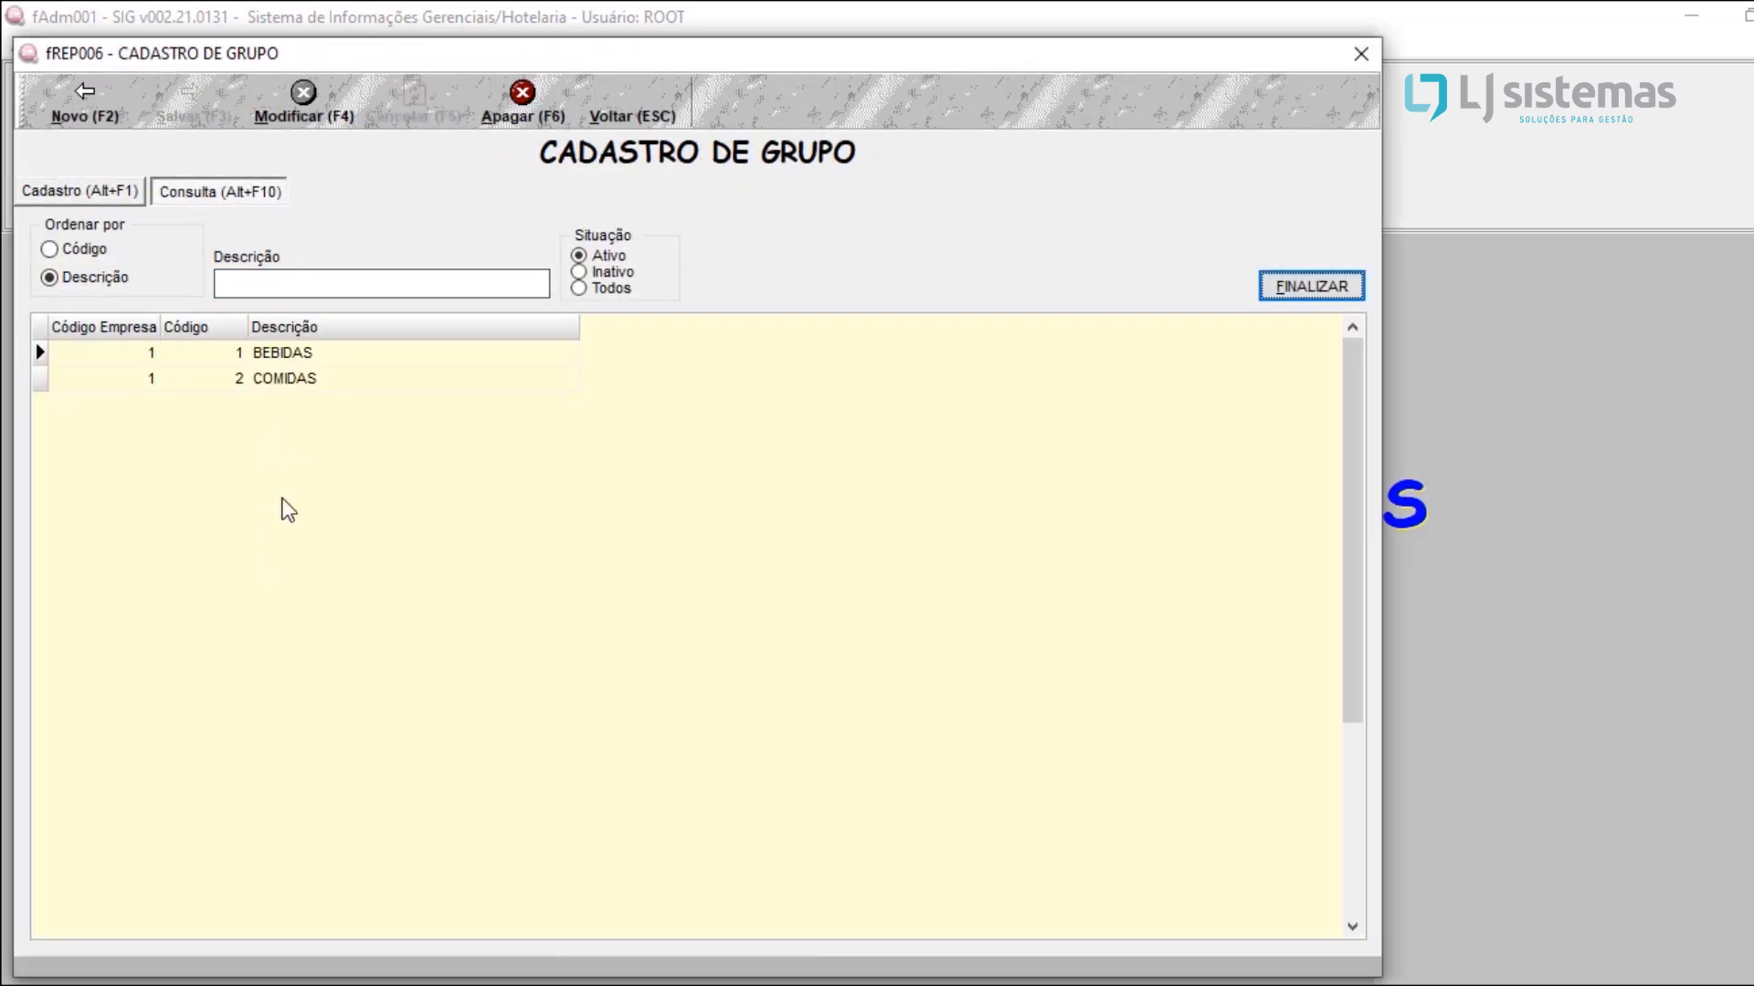
pyautogui.click(97, 117)
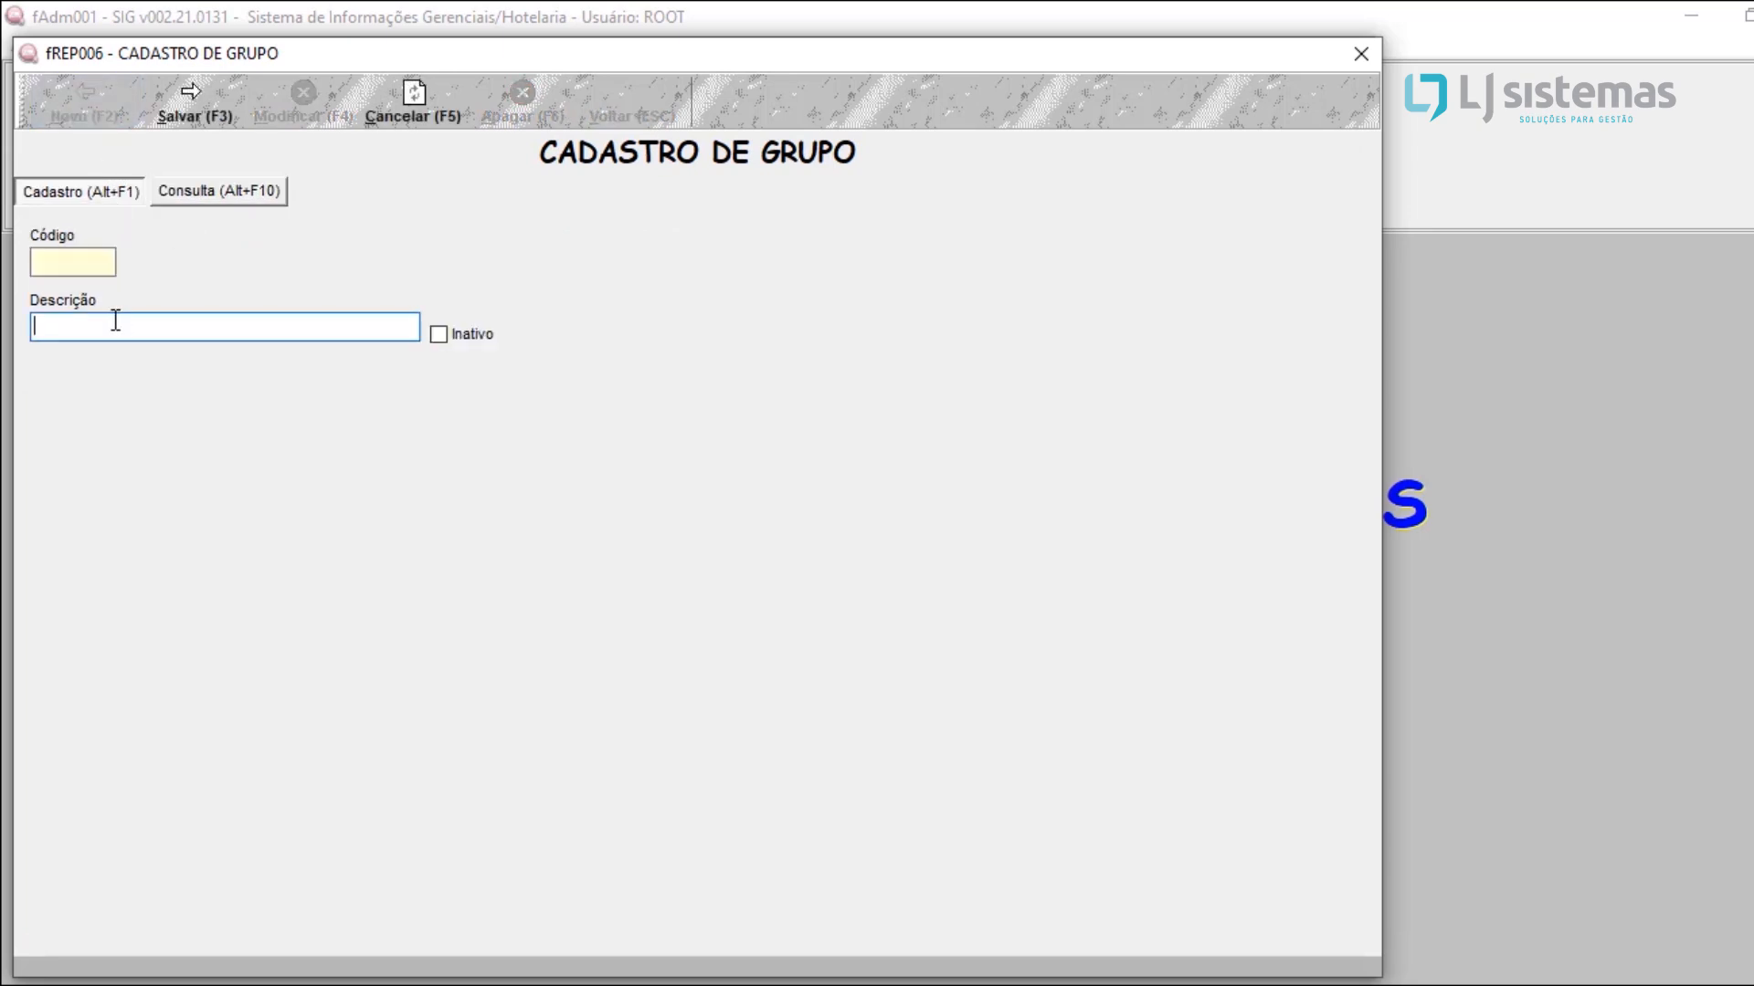
pyautogui.write('MATERIAL DE ESCRITORIO')
pyautogui.click(222, 107)
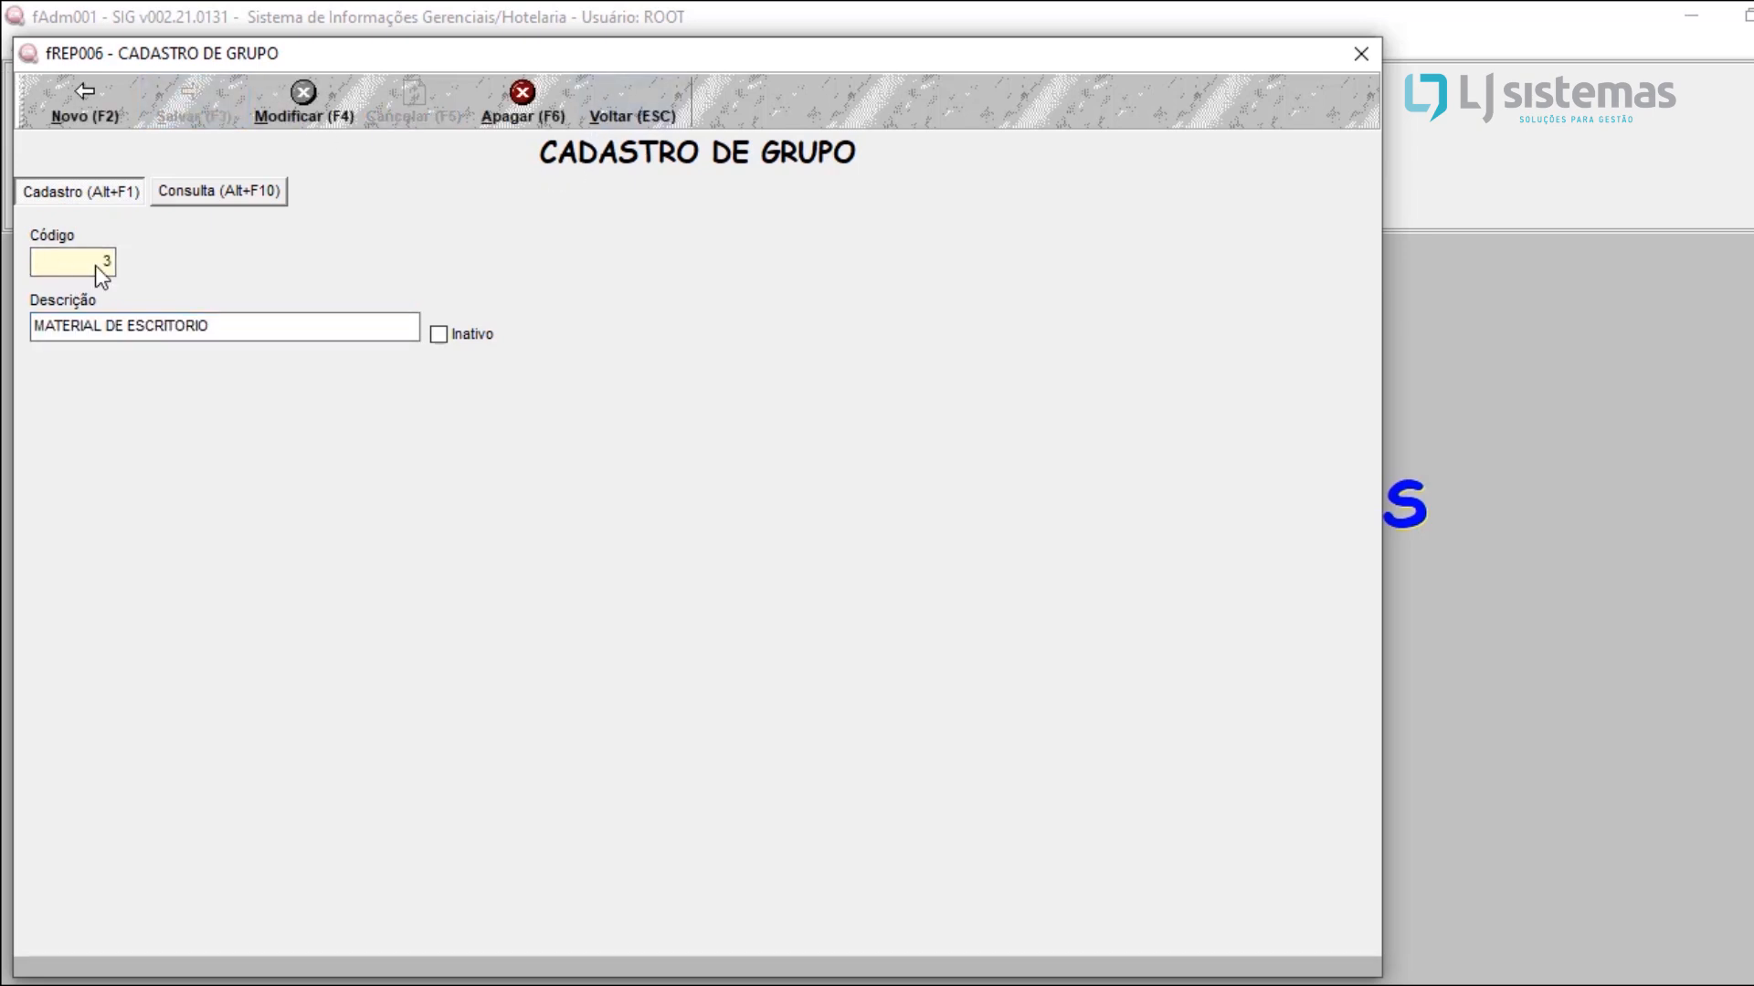
pyautogui.click(616, 119)
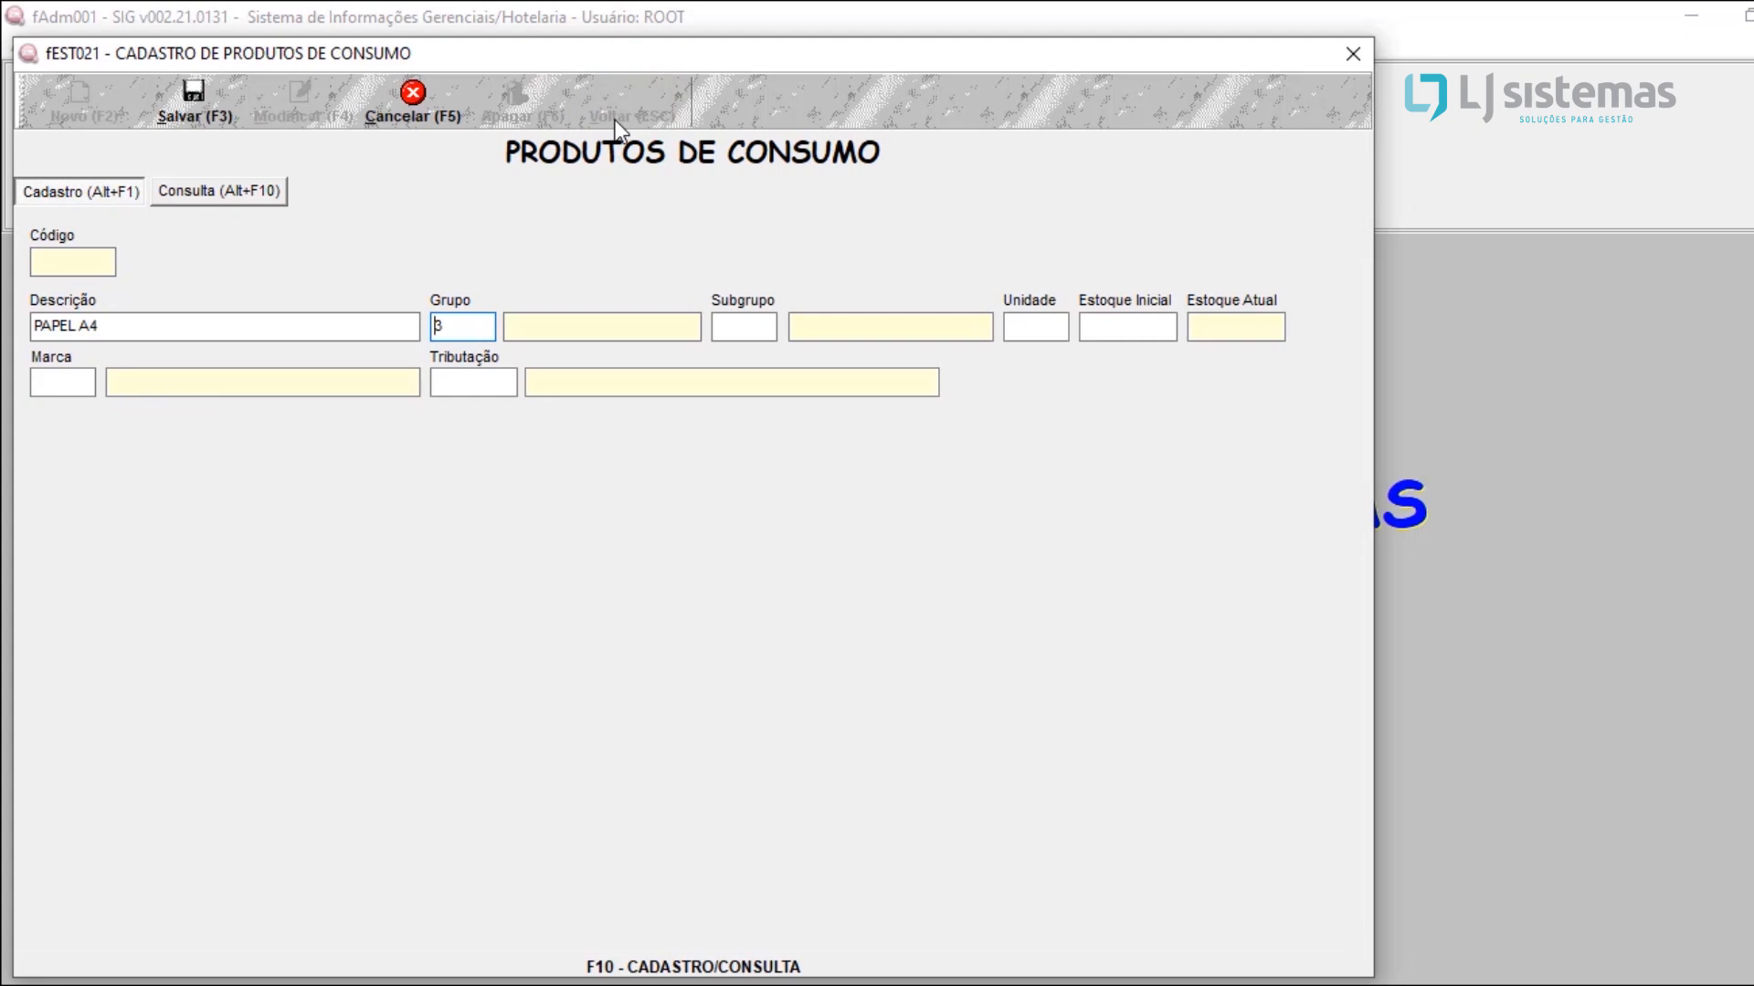
pyautogui.press('Return')
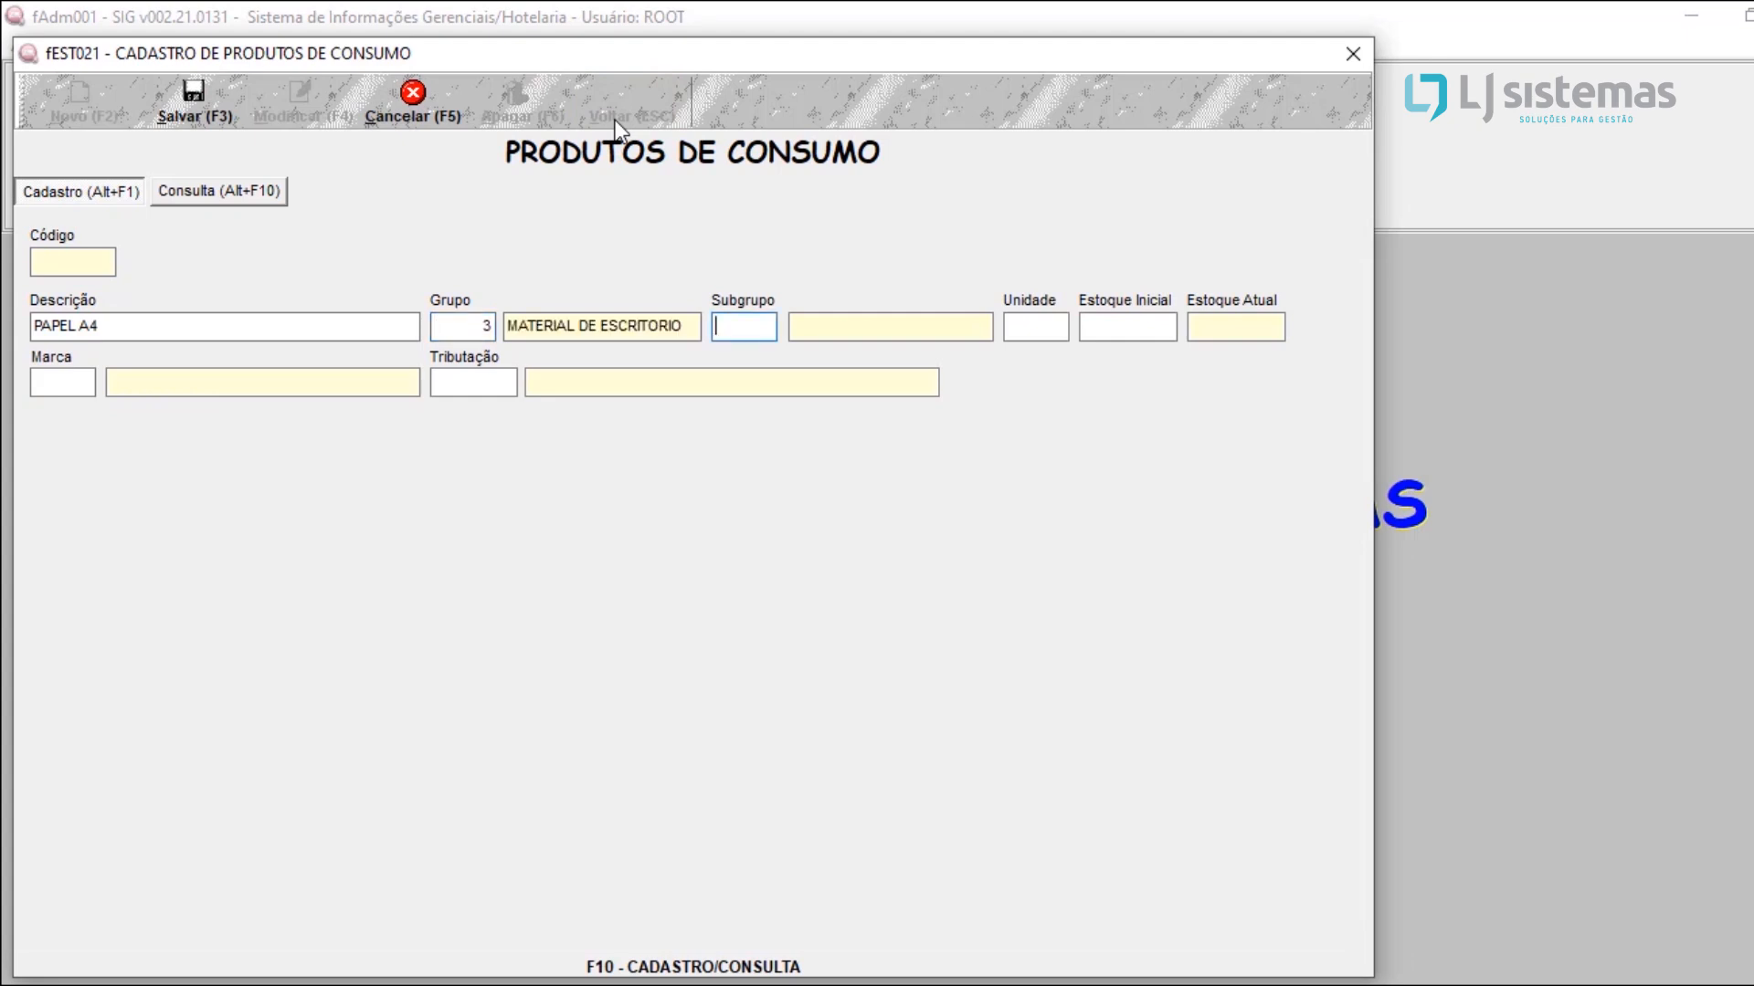
# Step: Register a new subgroup DIVERSOS under group 3, MATERIAL DE ESCRITORIO, and assign it, code 1, to PAPEL A4
pyautogui.press('Return')
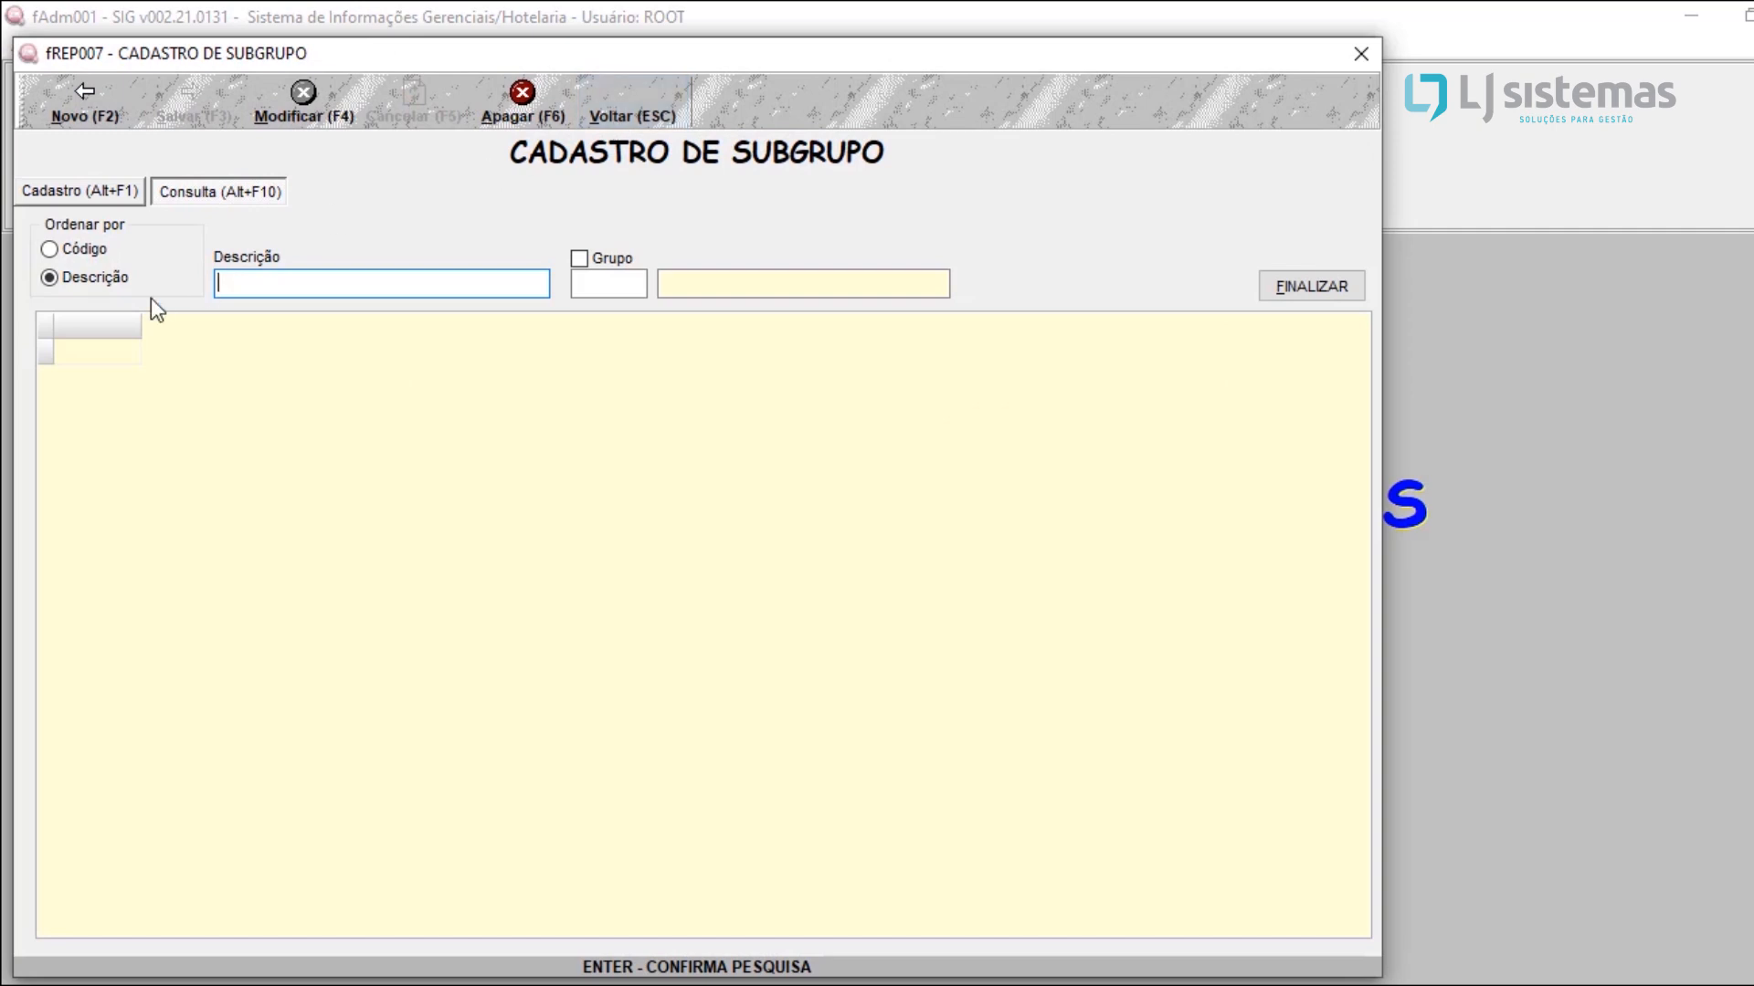
pyautogui.click(85, 96)
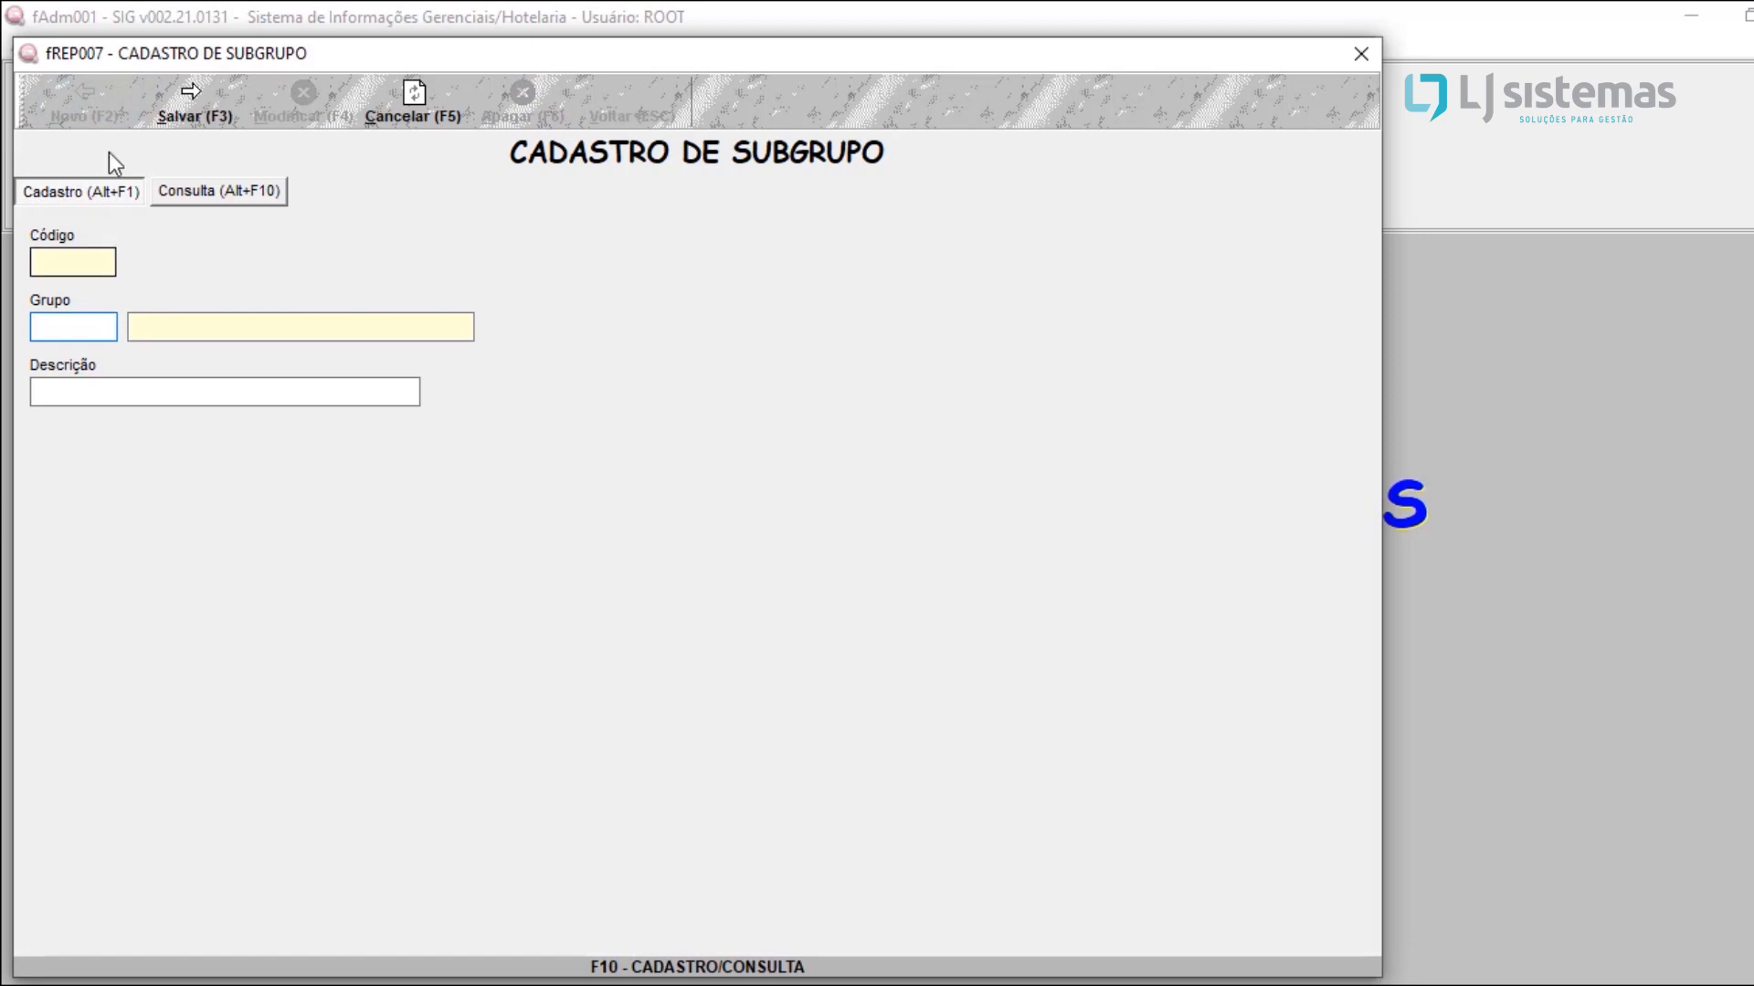
pyautogui.write('3')
pyautogui.press('Return')
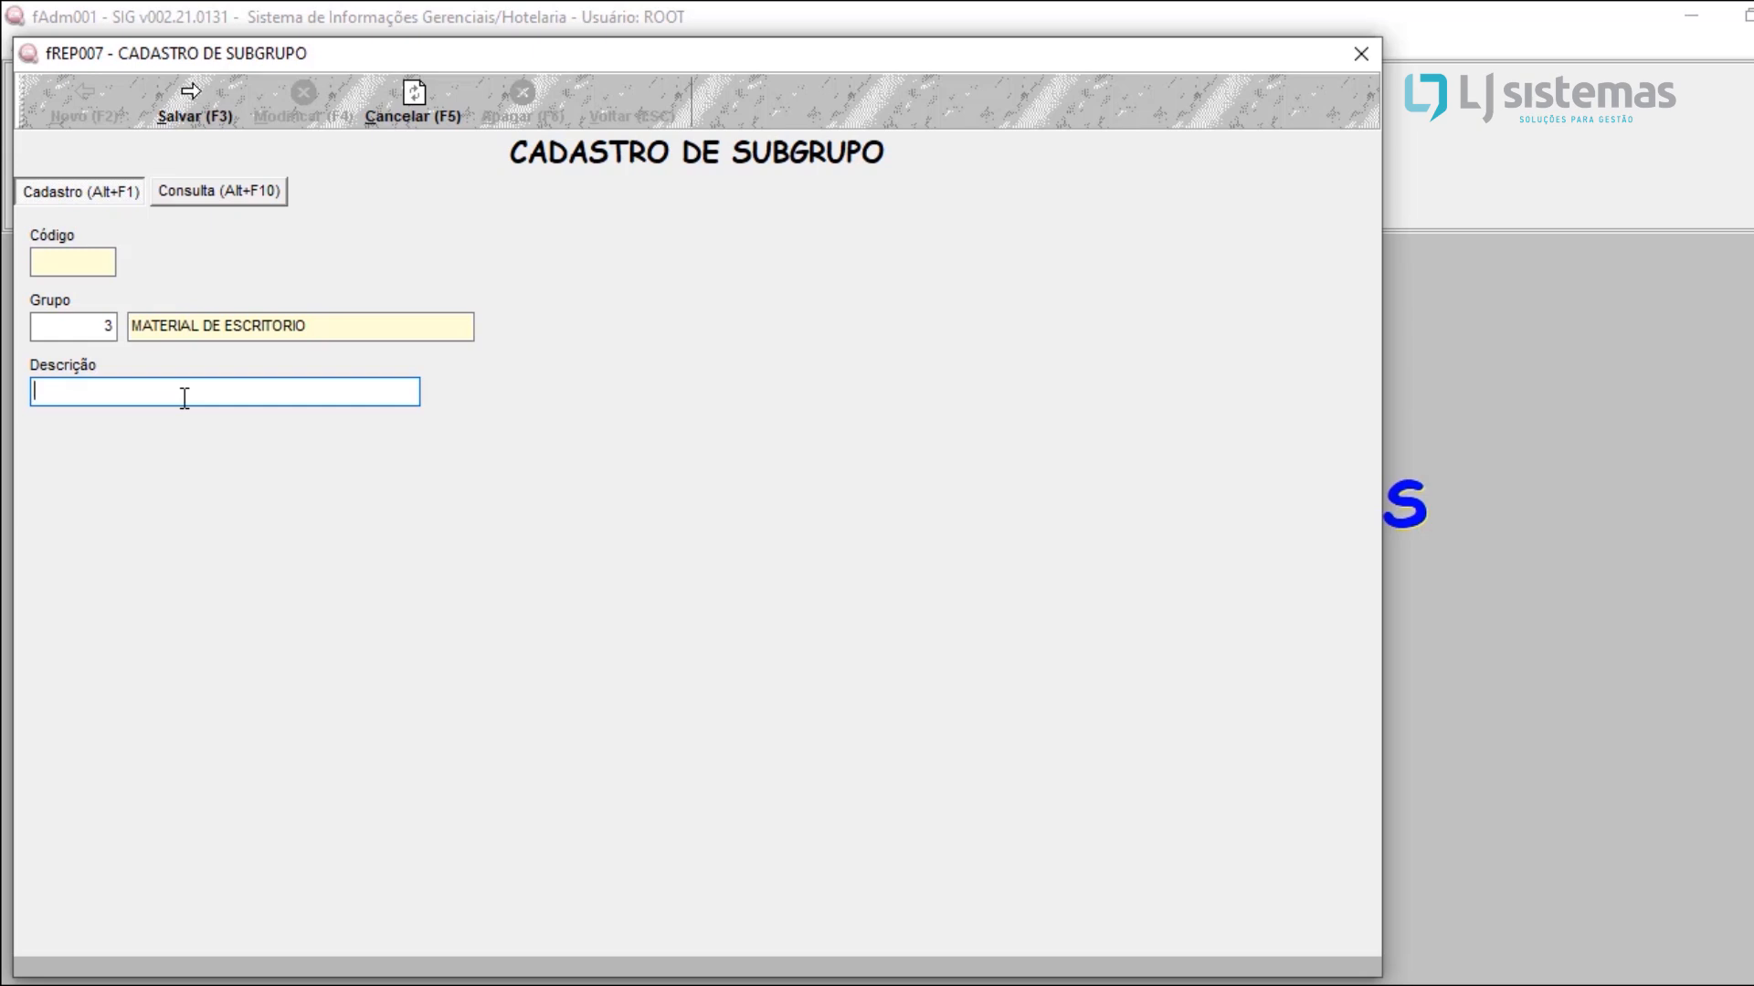
pyautogui.write('DIVERSOS')
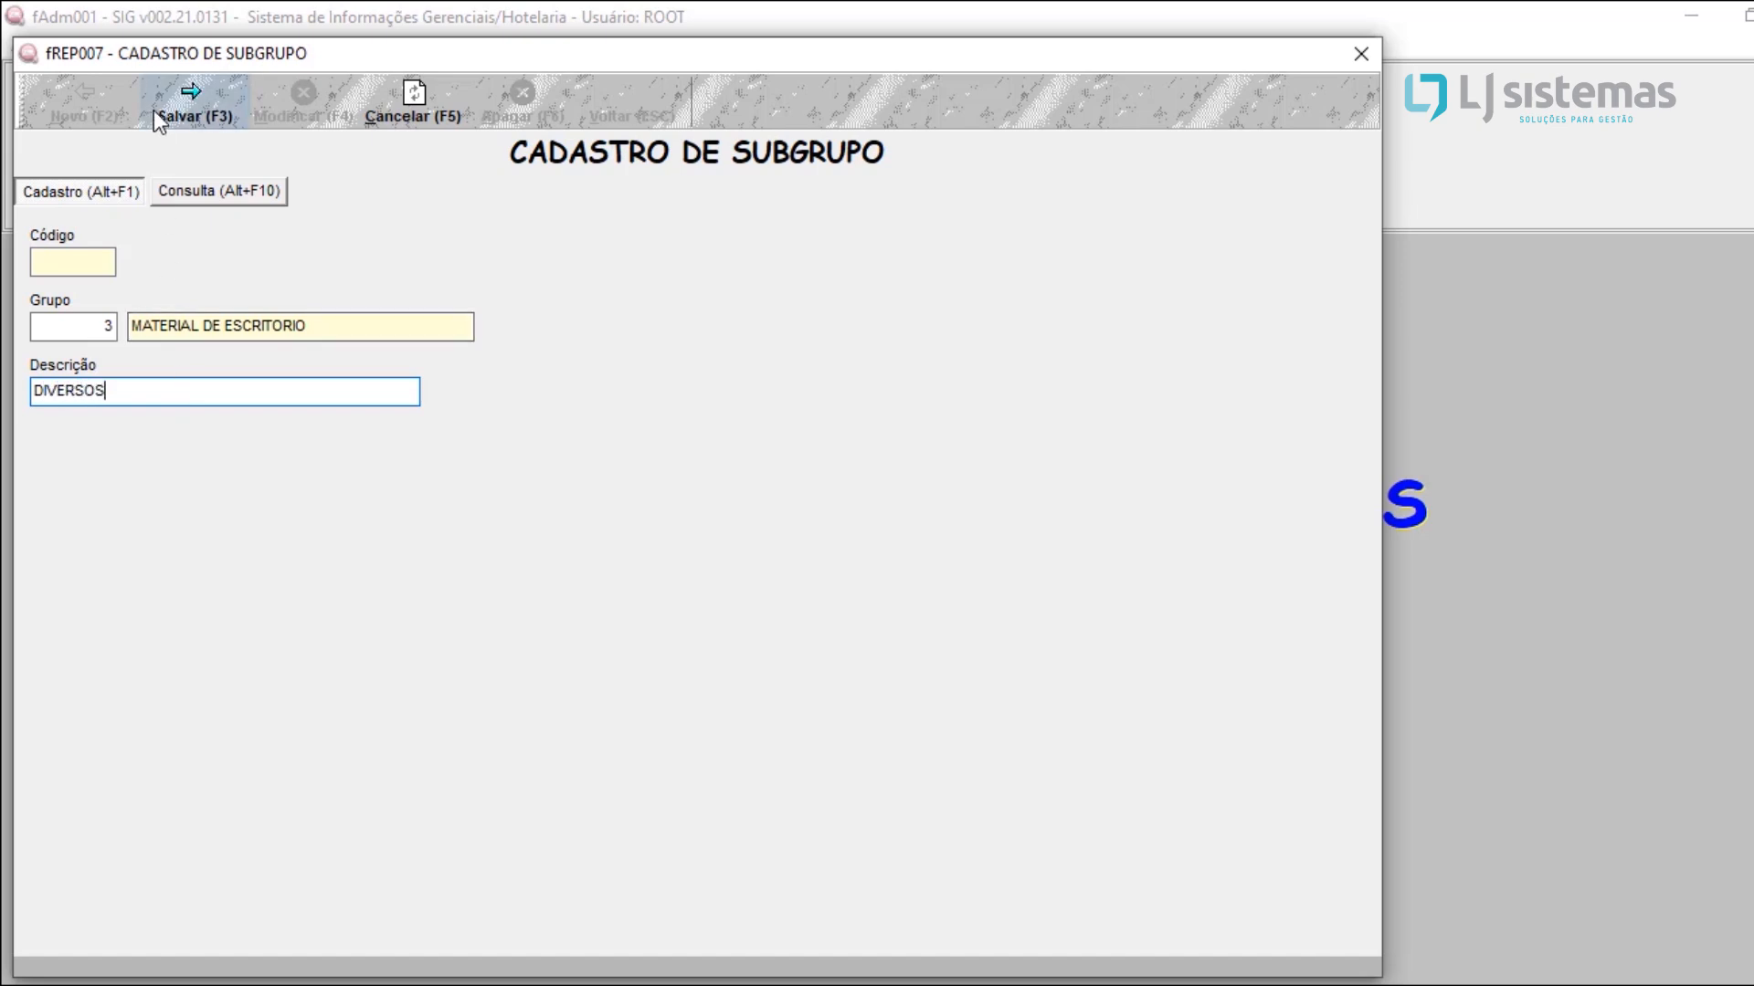
pyautogui.click(154, 109)
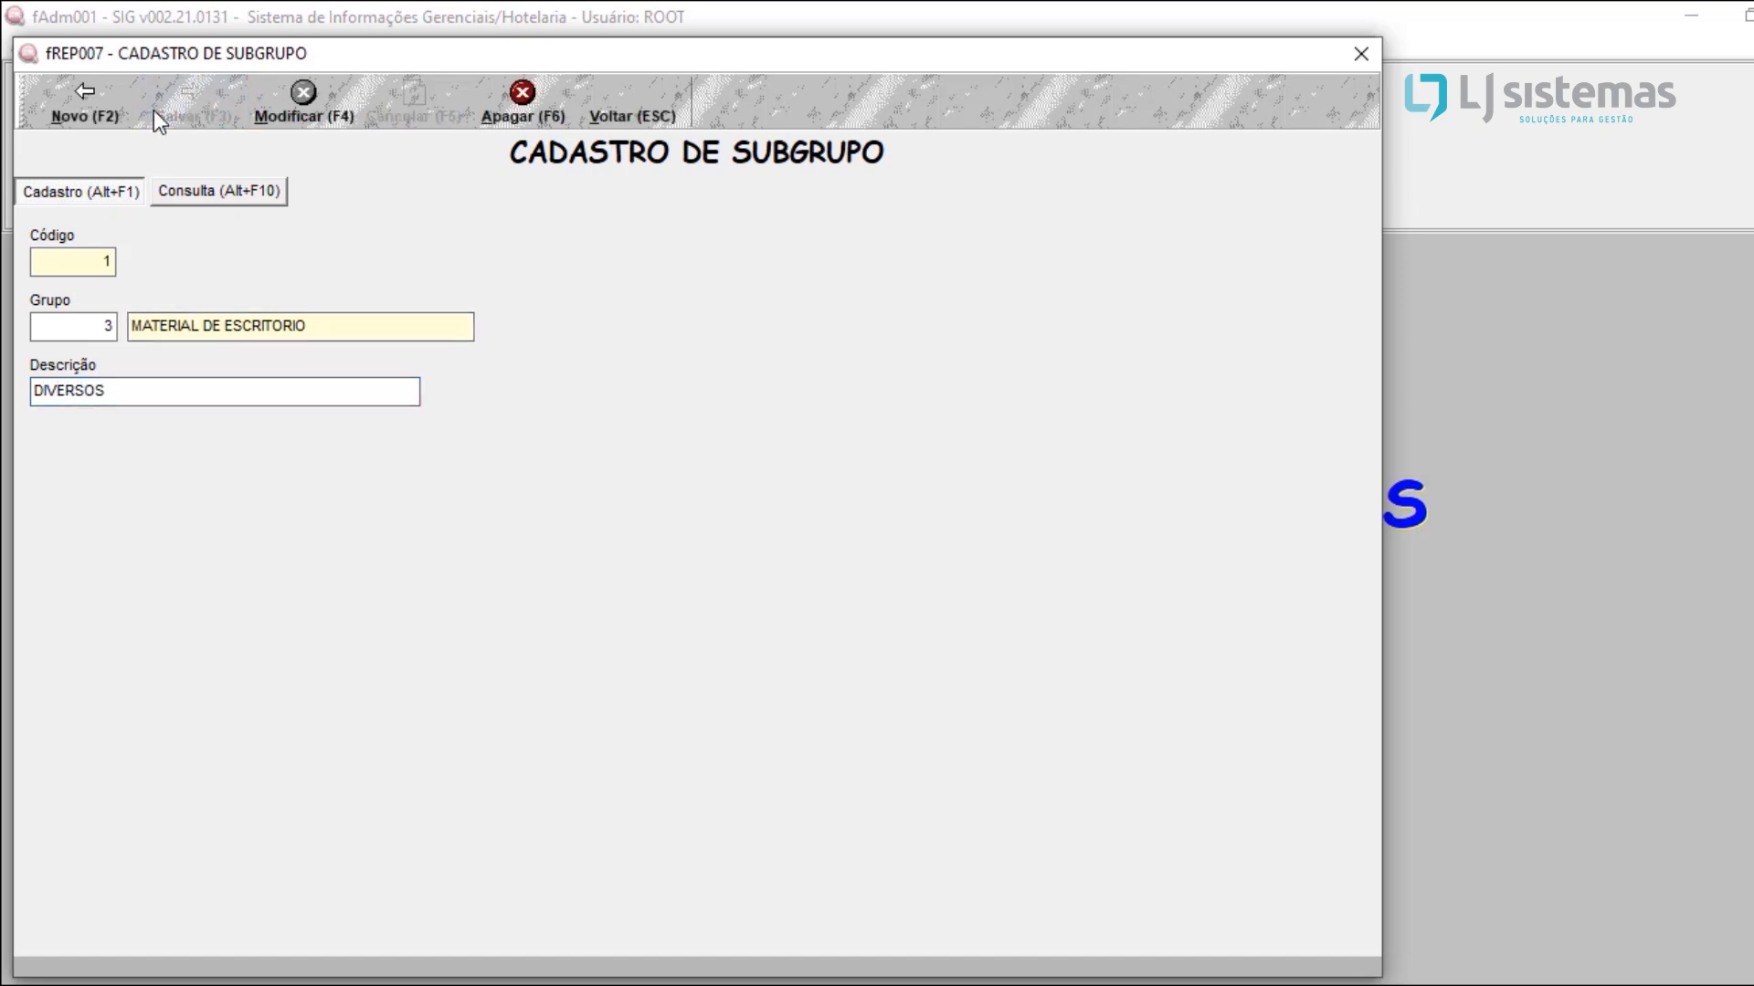
pyautogui.click(669, 95)
pyautogui.press('Return')
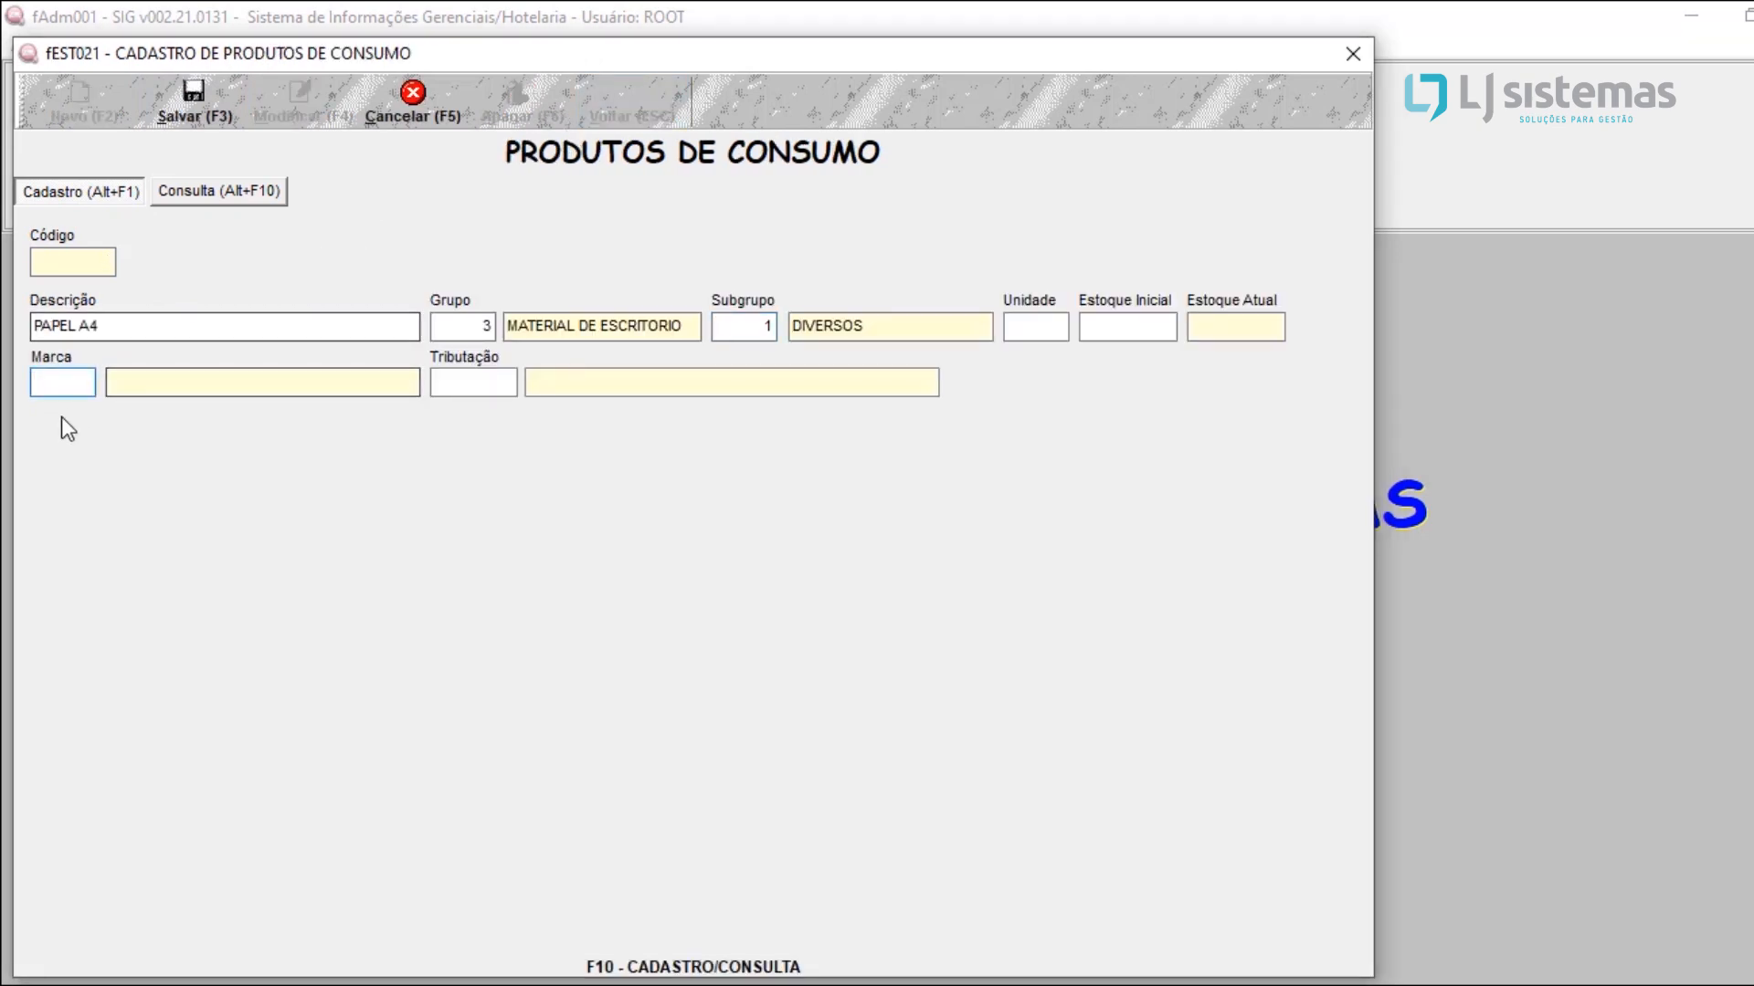
# Step: Register a new brand MIRANDA with type Original and assign it, code 3, to PAPEL A4
pyautogui.press('F10')
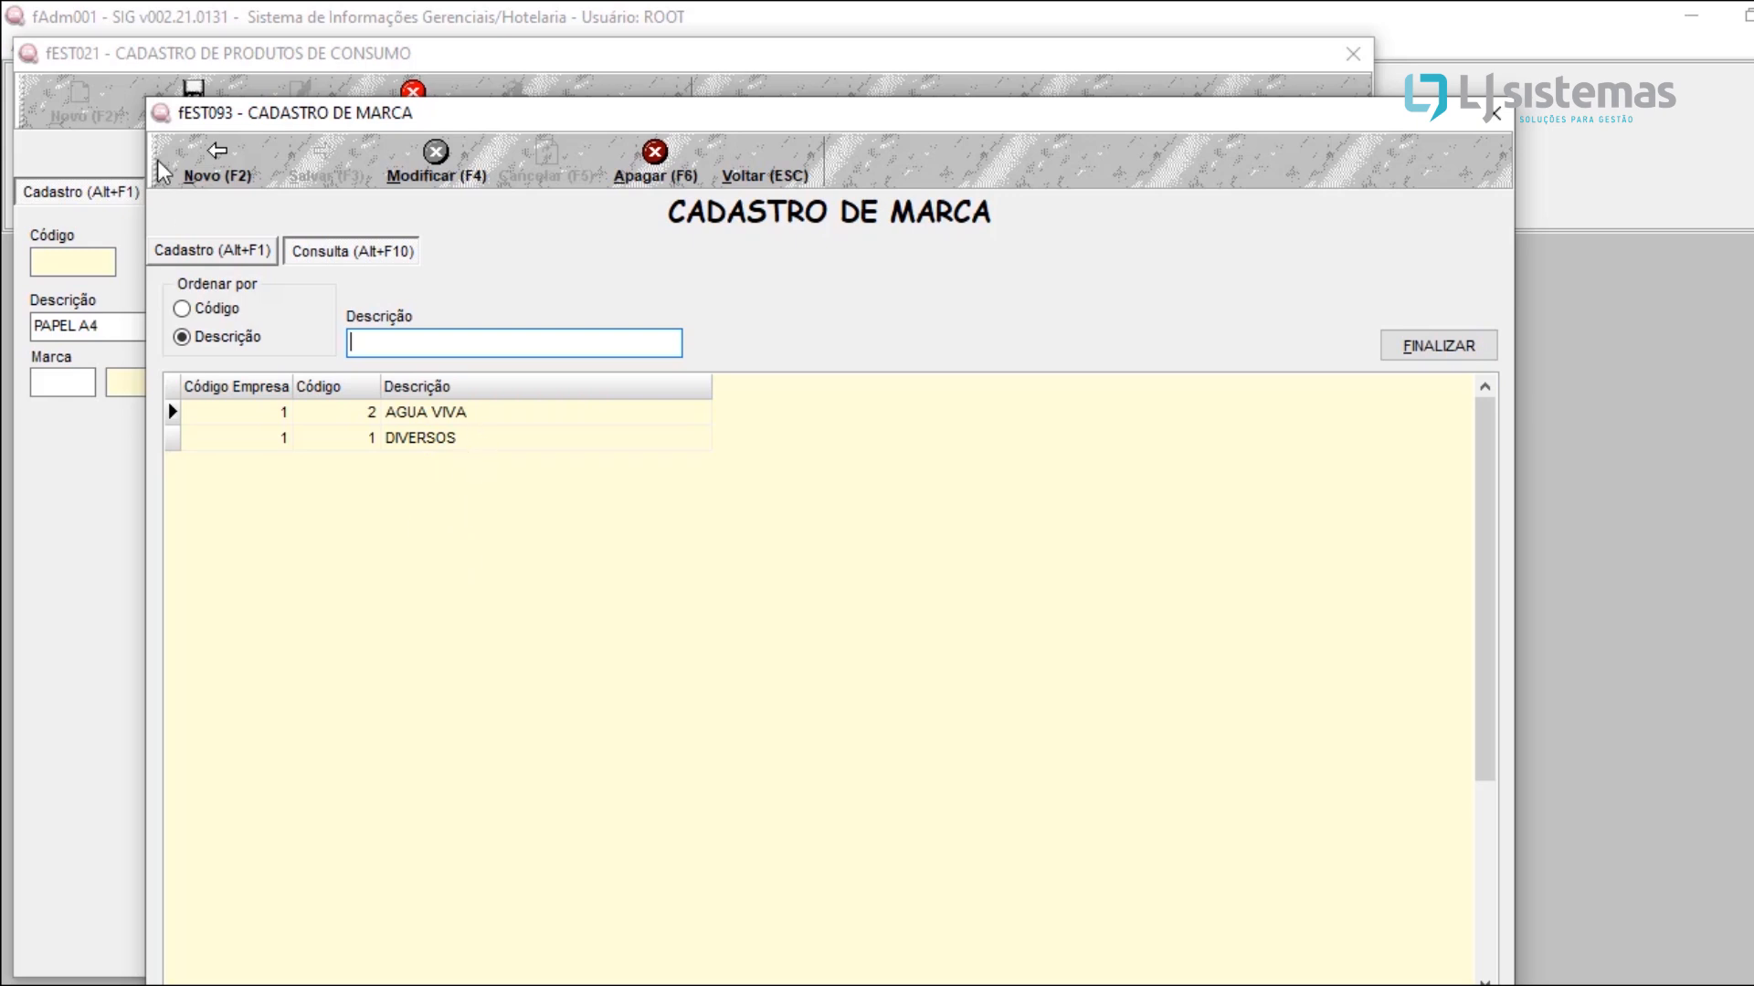
pyautogui.click(219, 174)
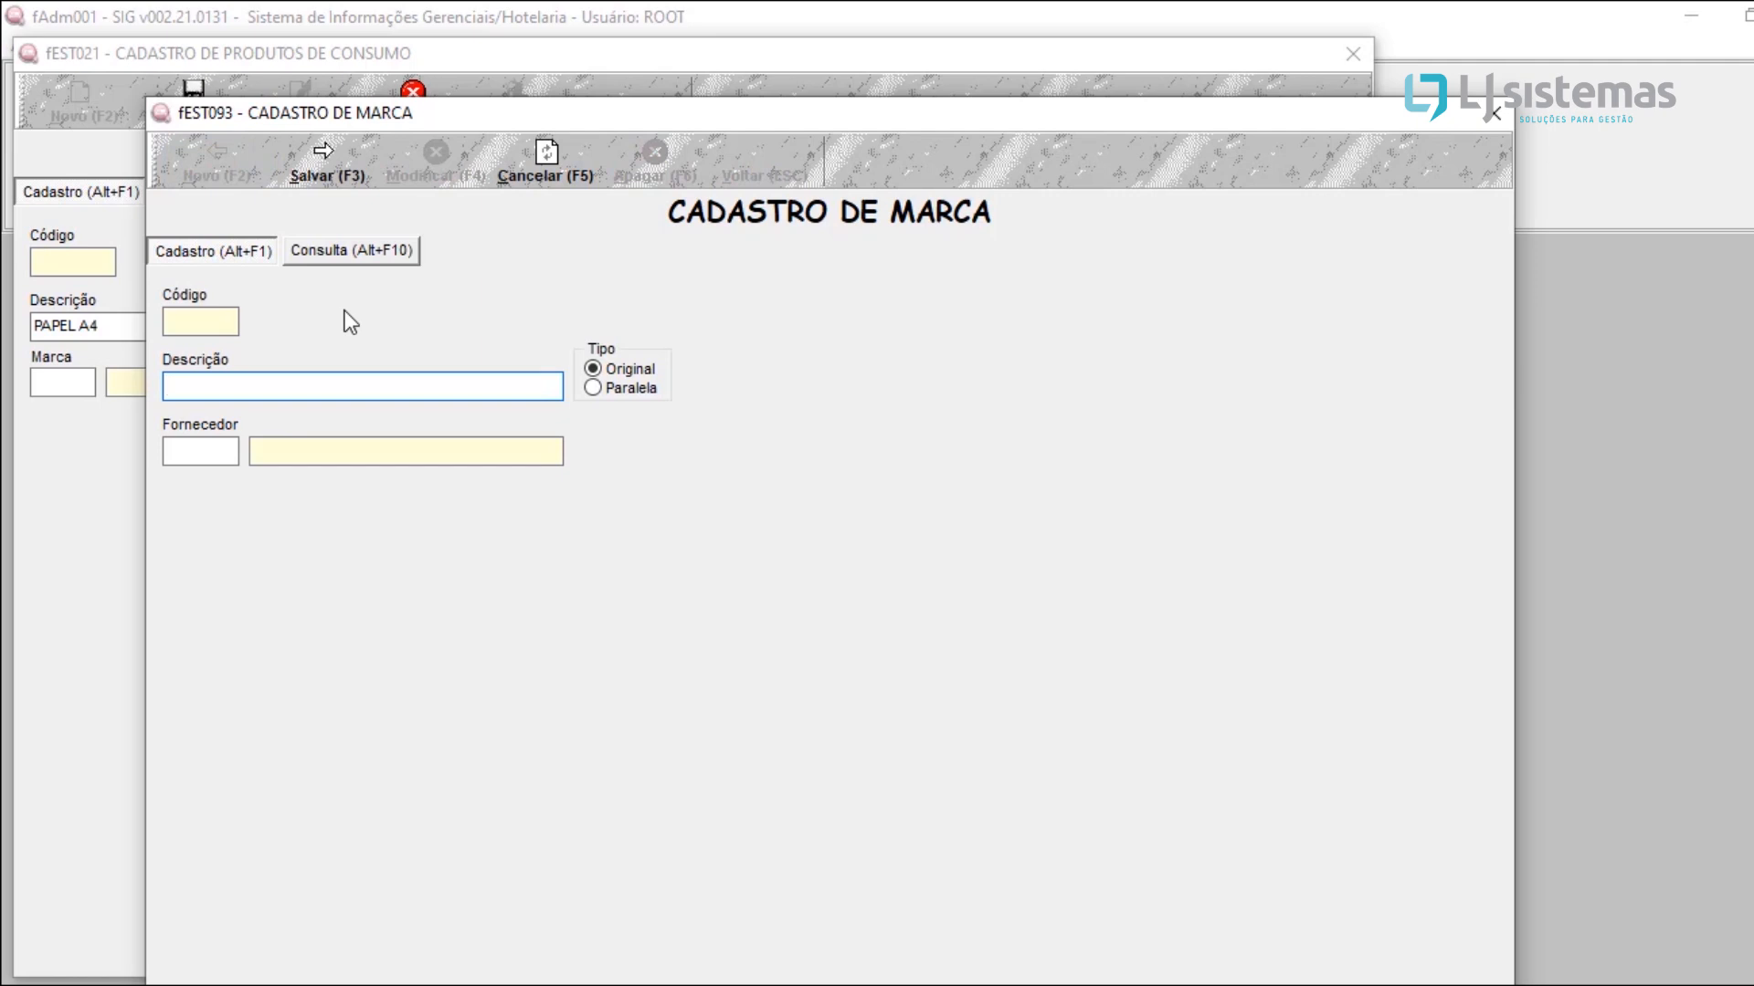
pyautogui.write('MIRANDA')
pyautogui.click(301, 179)
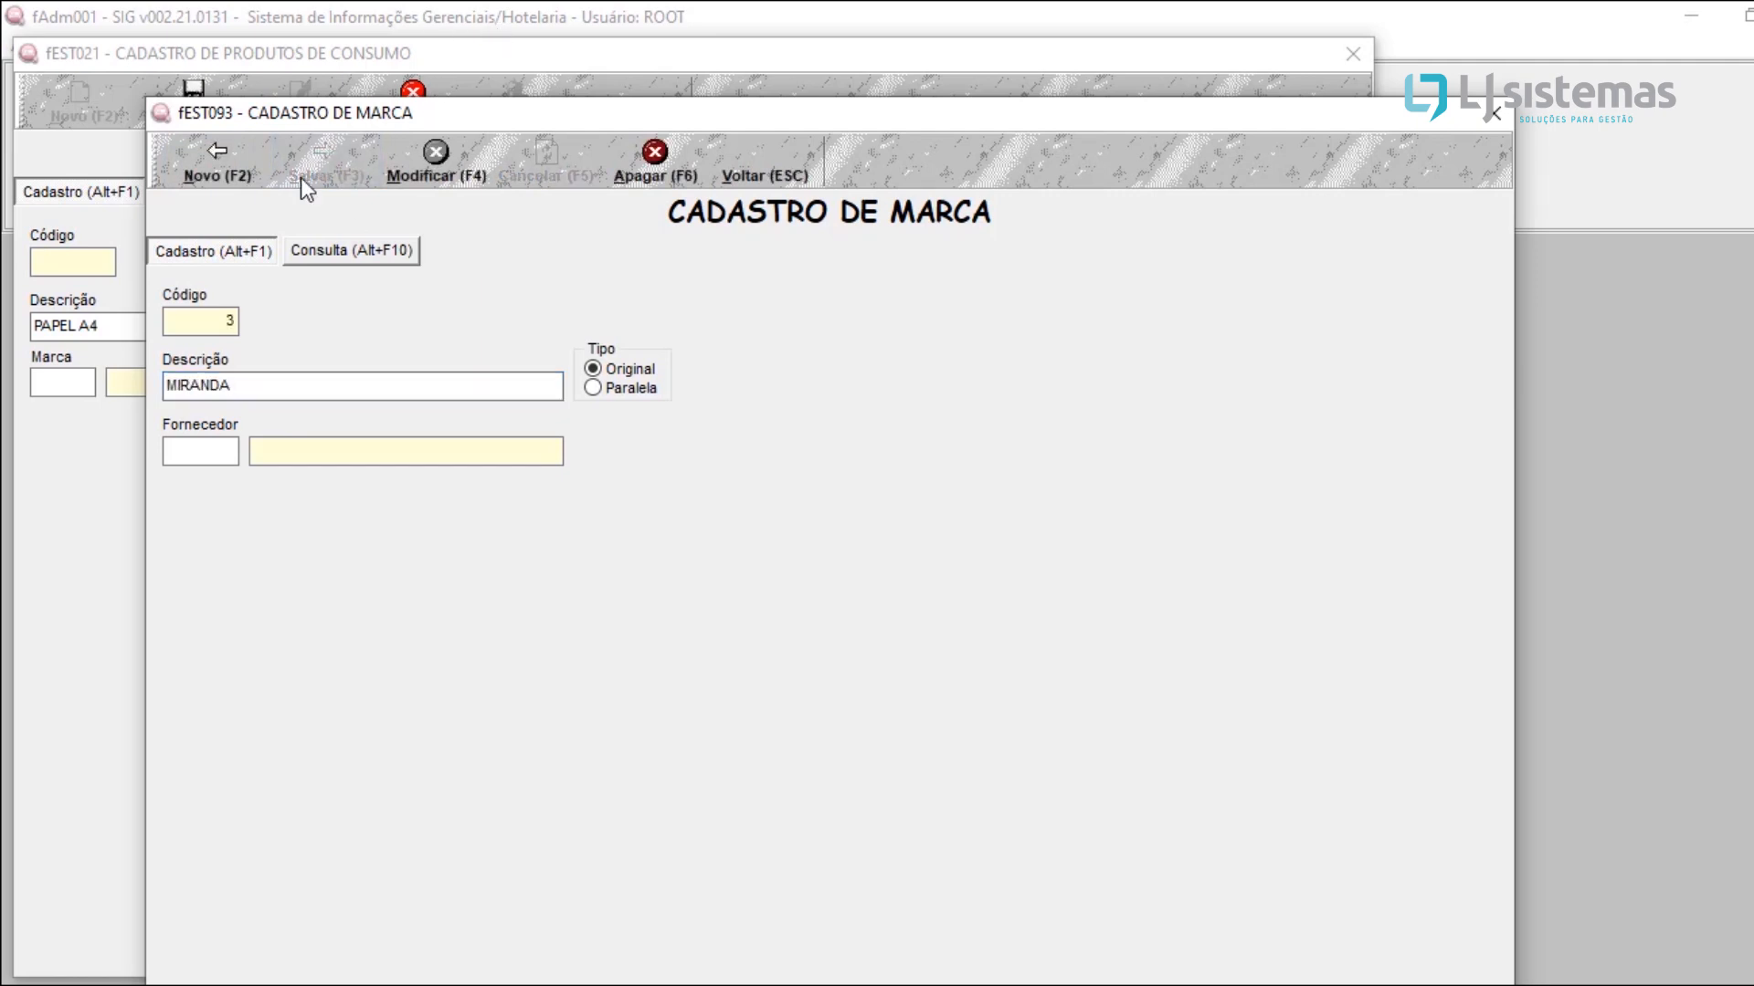
pyautogui.click(760, 166)
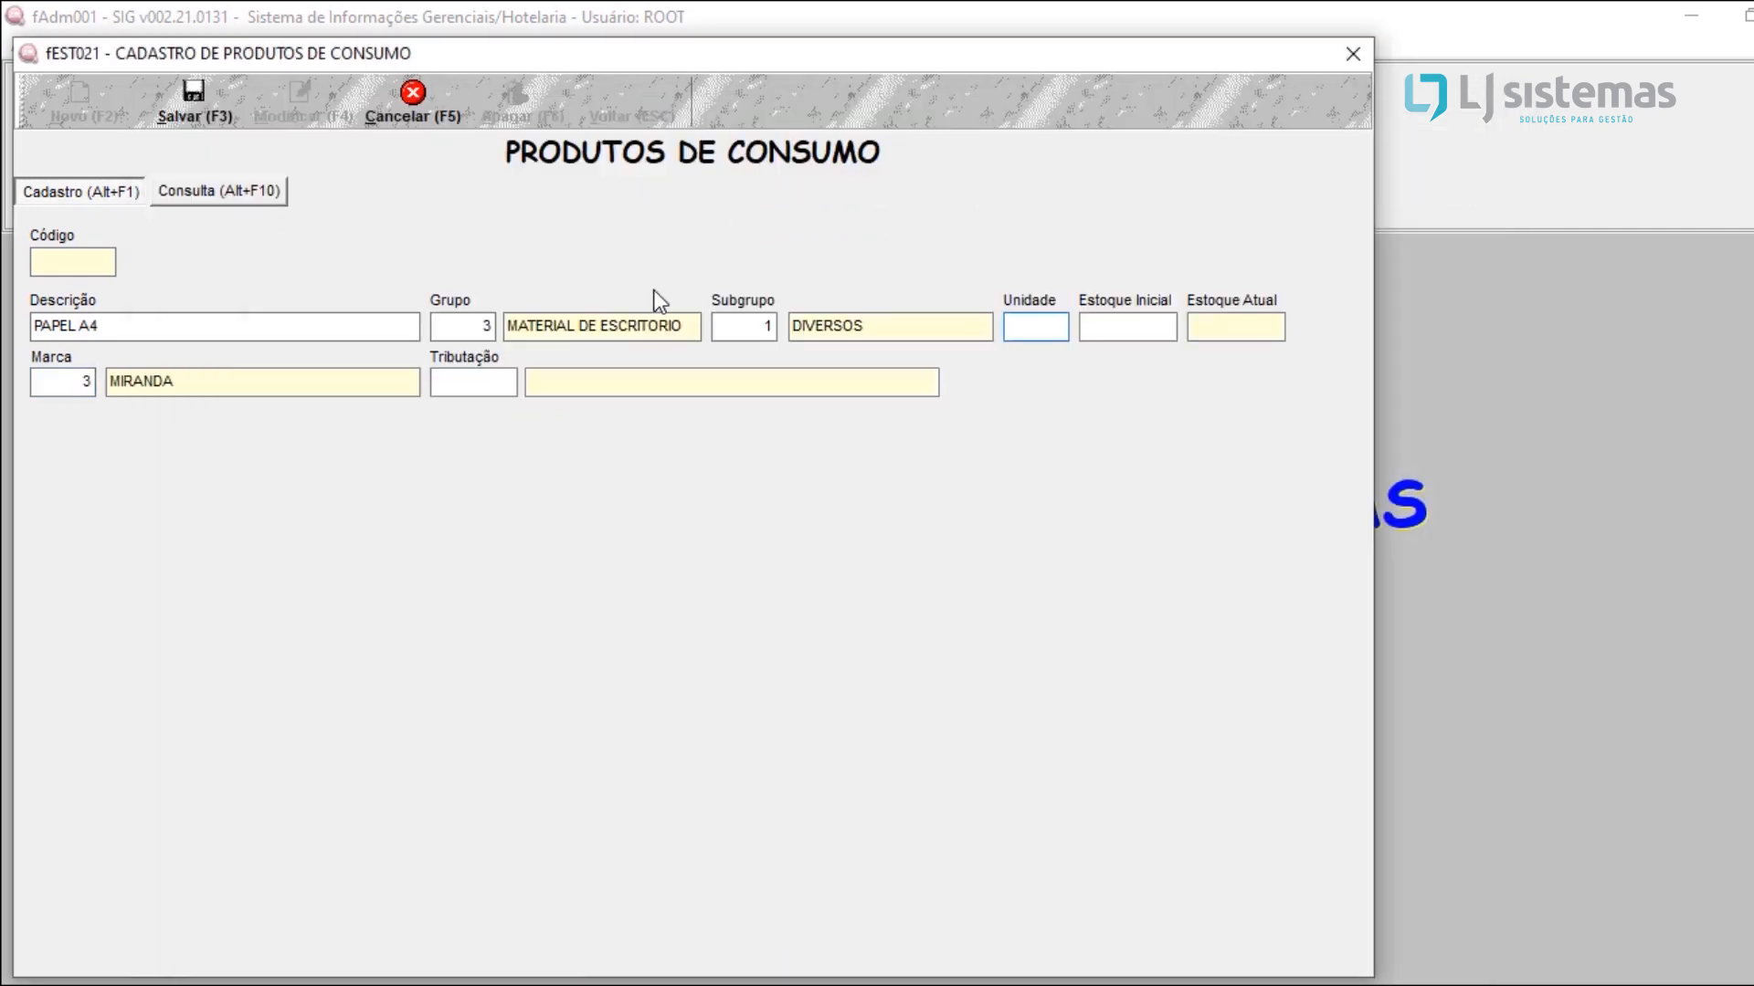
# Step: Assign taxation code 1, TRIBUTADO 18%, to PAPEL A4, then save and close its registration
pyautogui.click(472, 393)
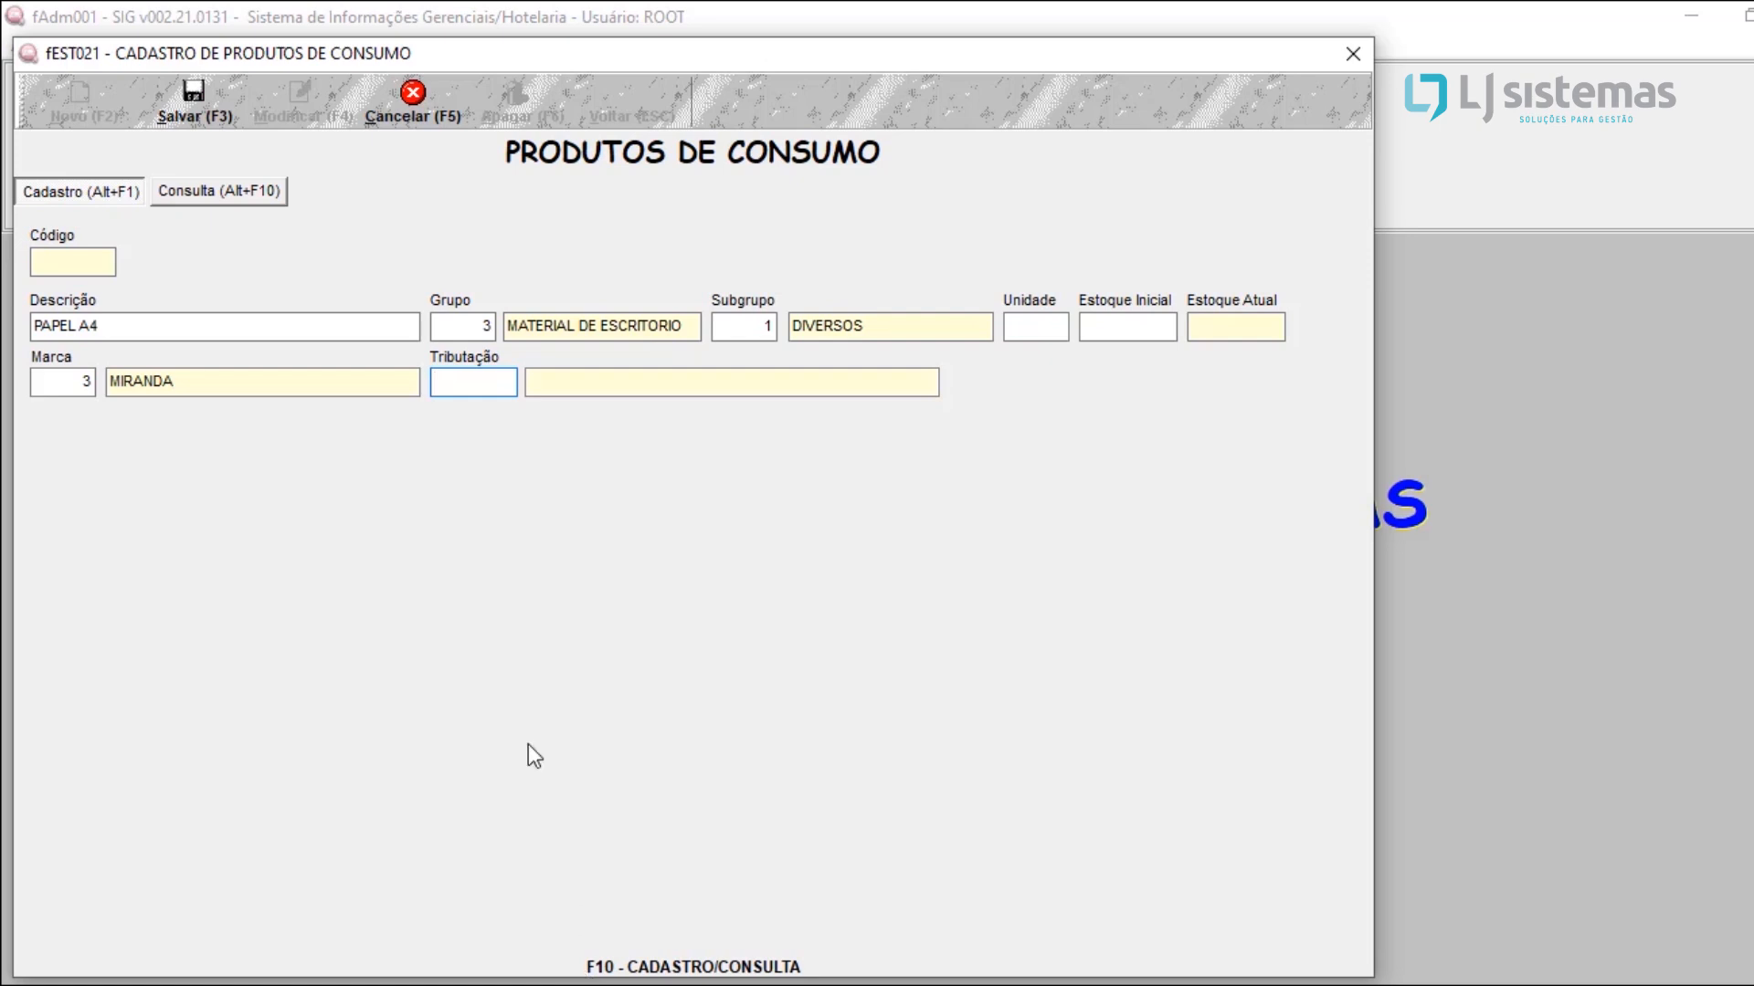
pyautogui.write('1')
pyautogui.press('Return')
pyautogui.click(484, 384)
pyautogui.click(478, 382)
pyautogui.press('Tab')
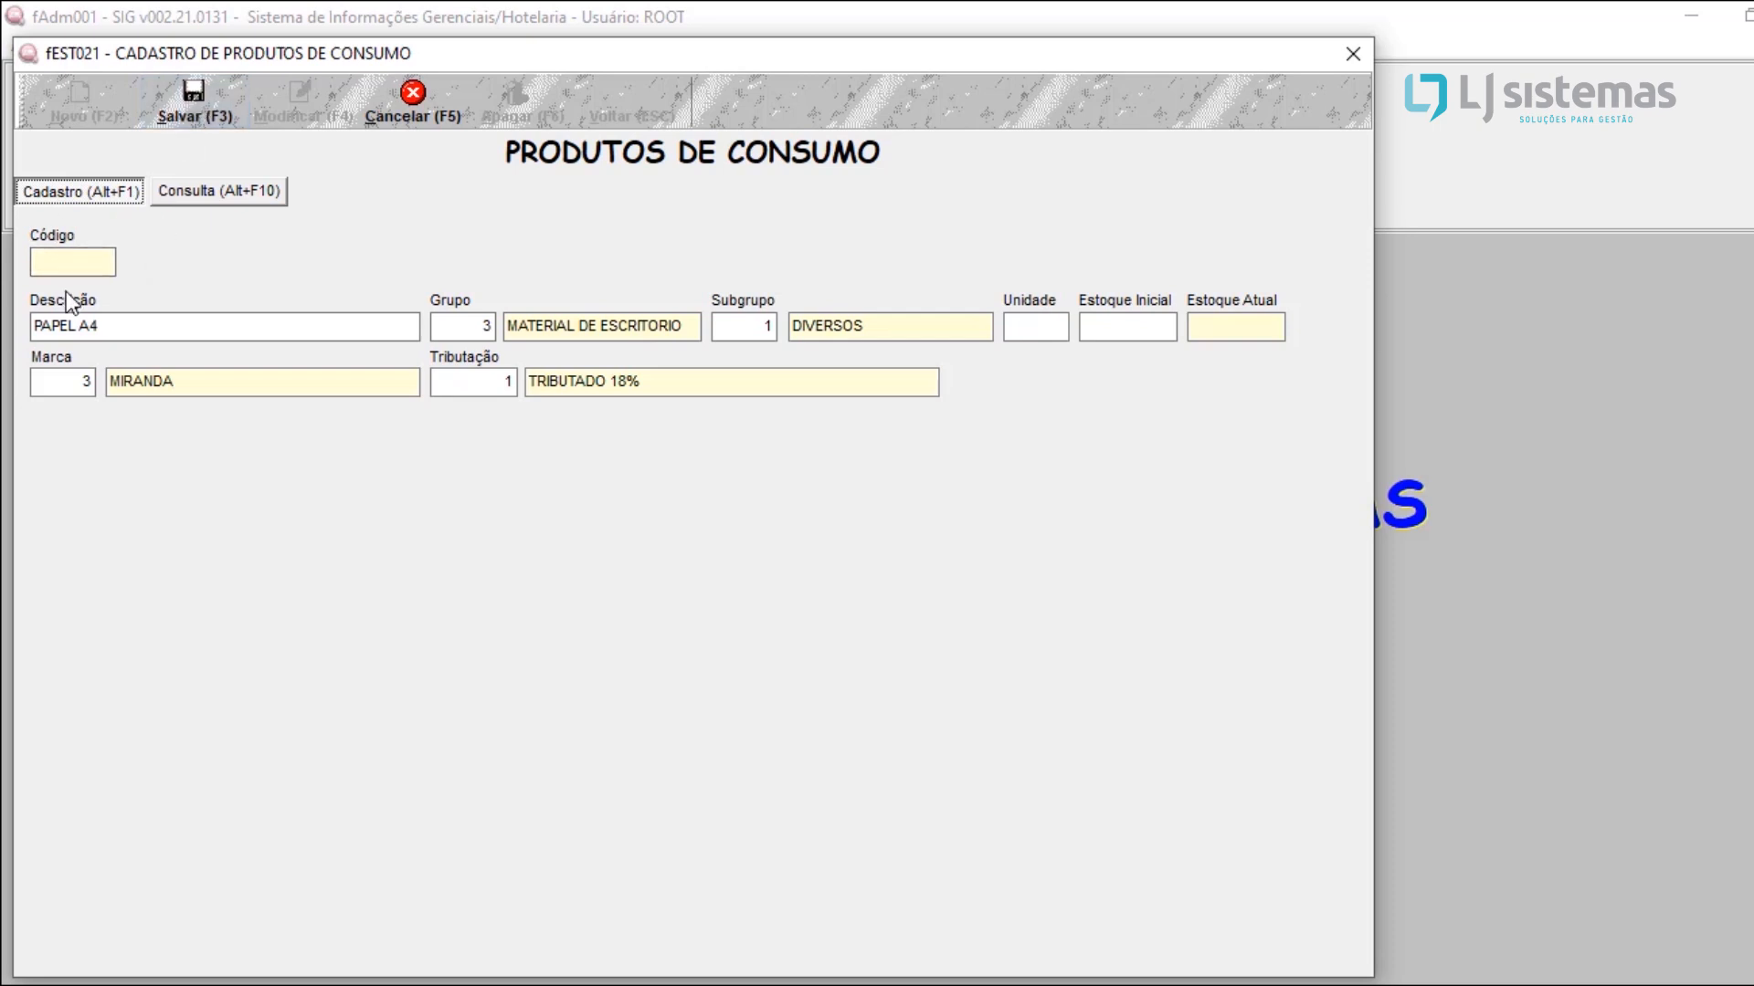
pyautogui.click(218, 117)
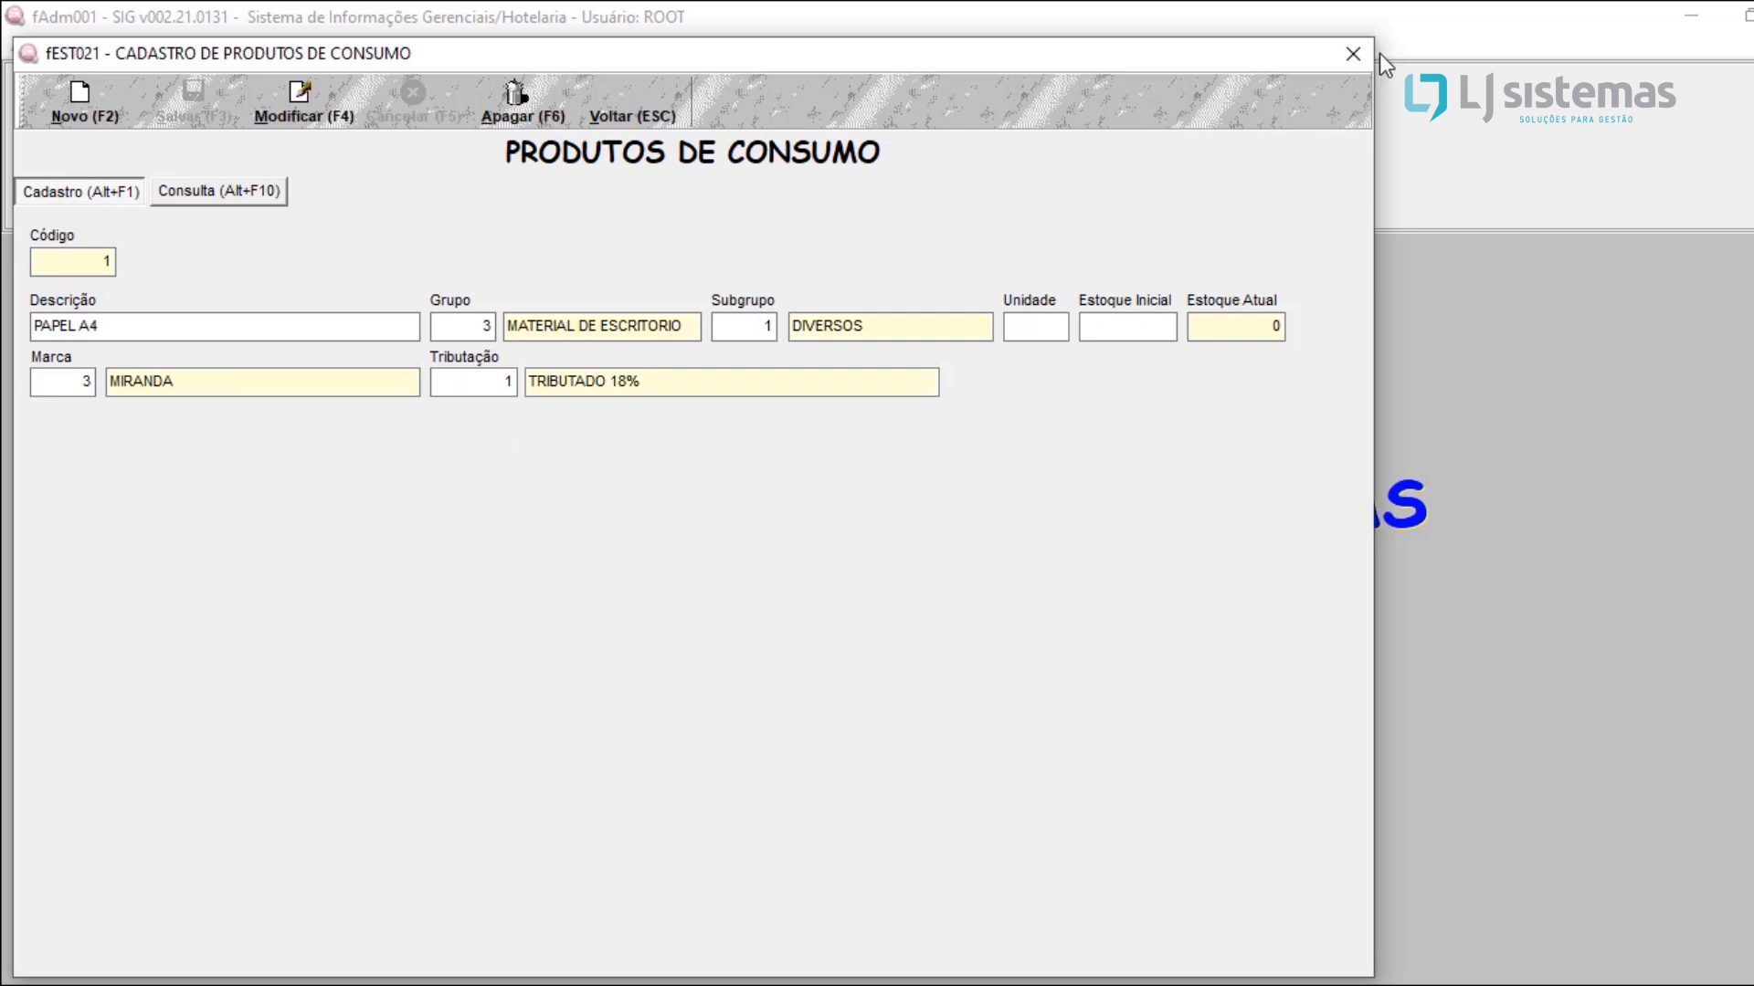
pyautogui.click(1353, 54)
pyautogui.click(1353, 54)
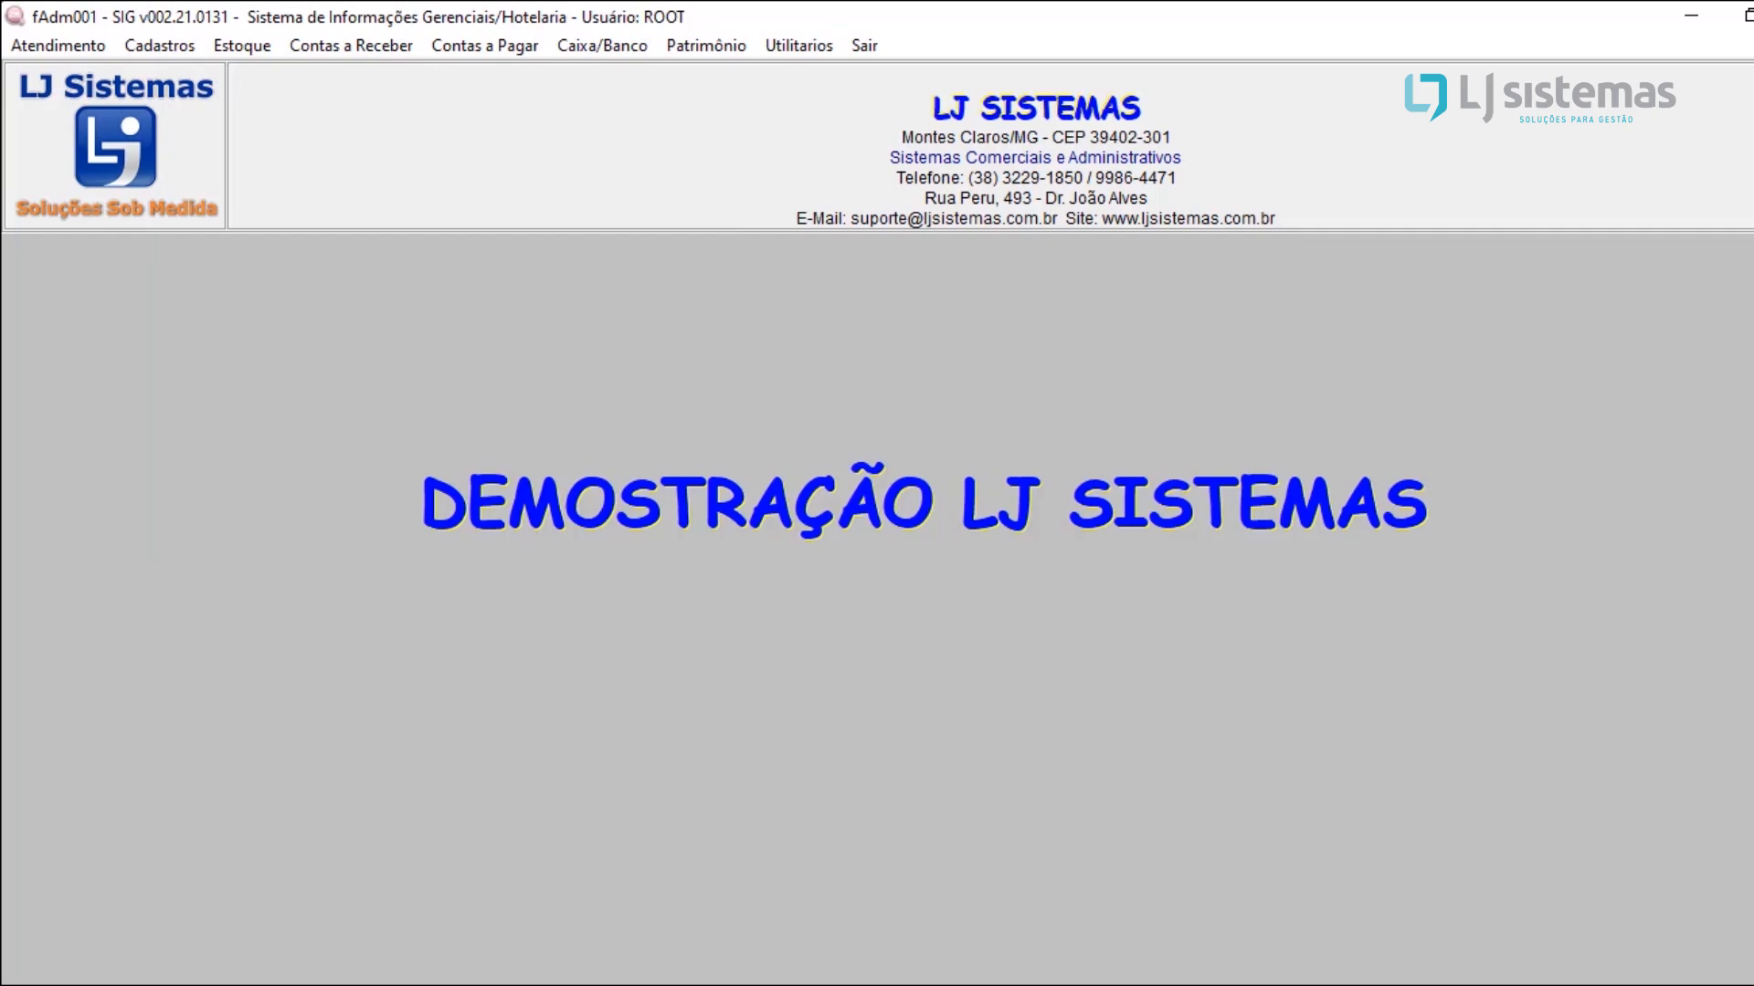
# Step: Open the apartment type registration (Tipo Apto) and look up the daily rates of the STANDART type
pyautogui.click(163, 46)
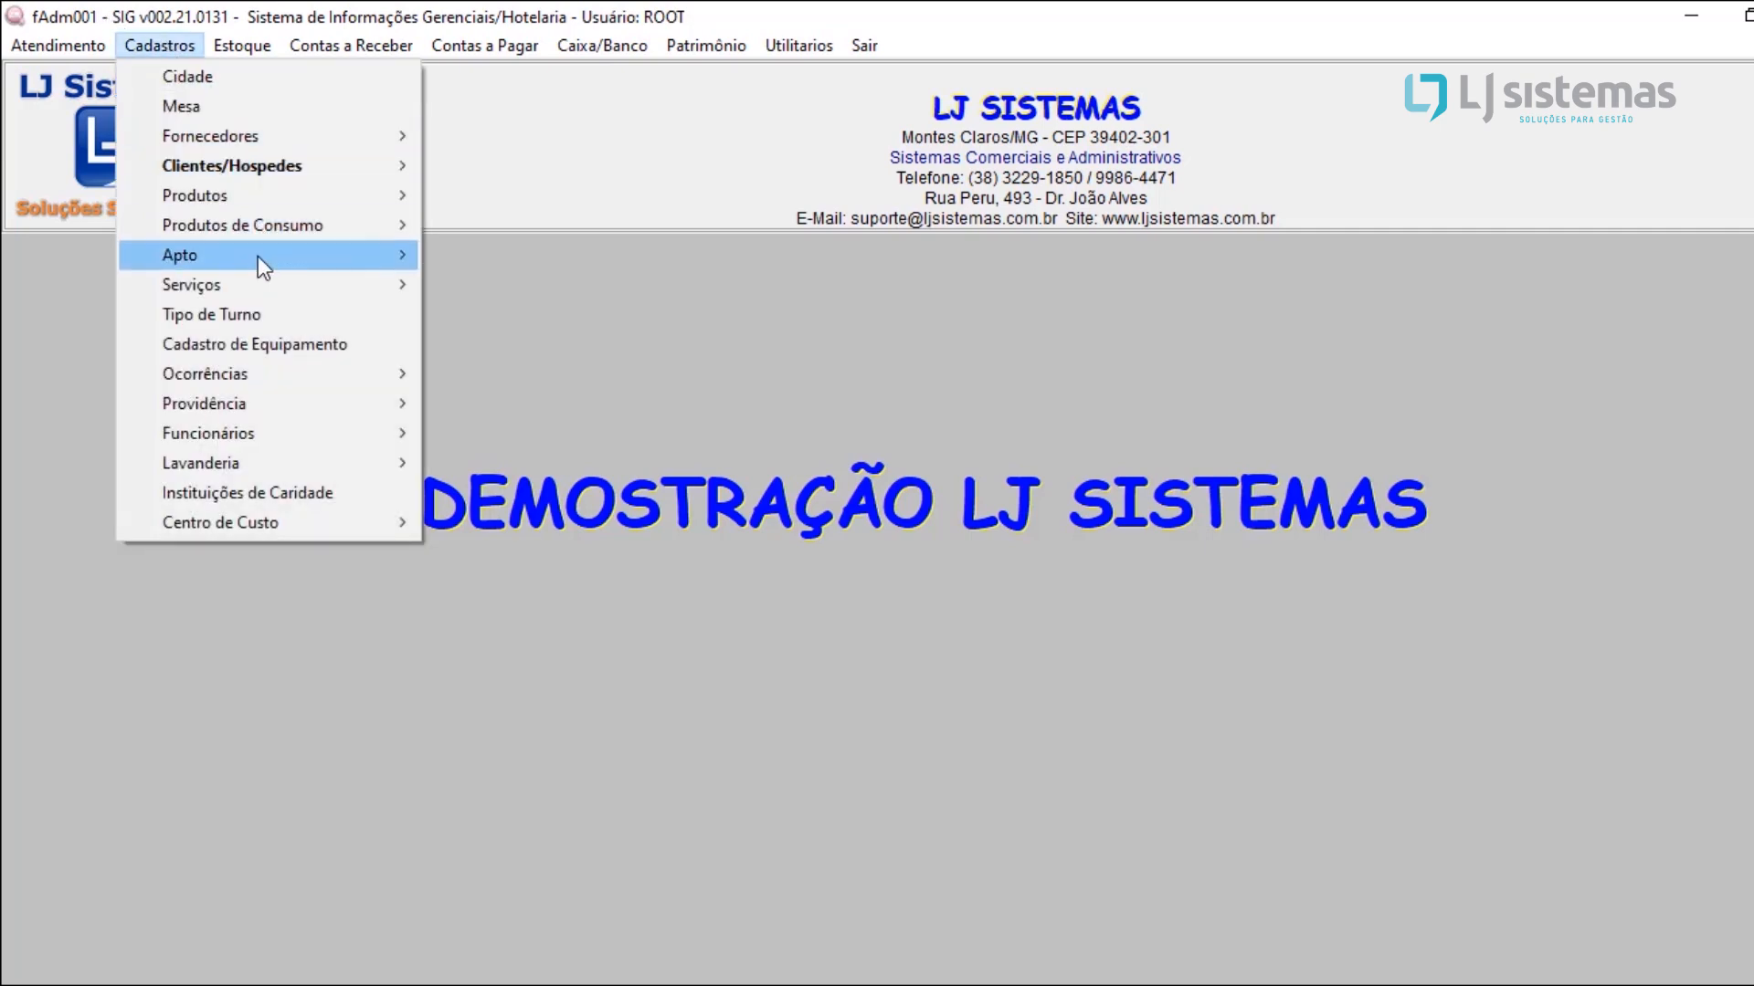
pyautogui.moveTo(258, 256)
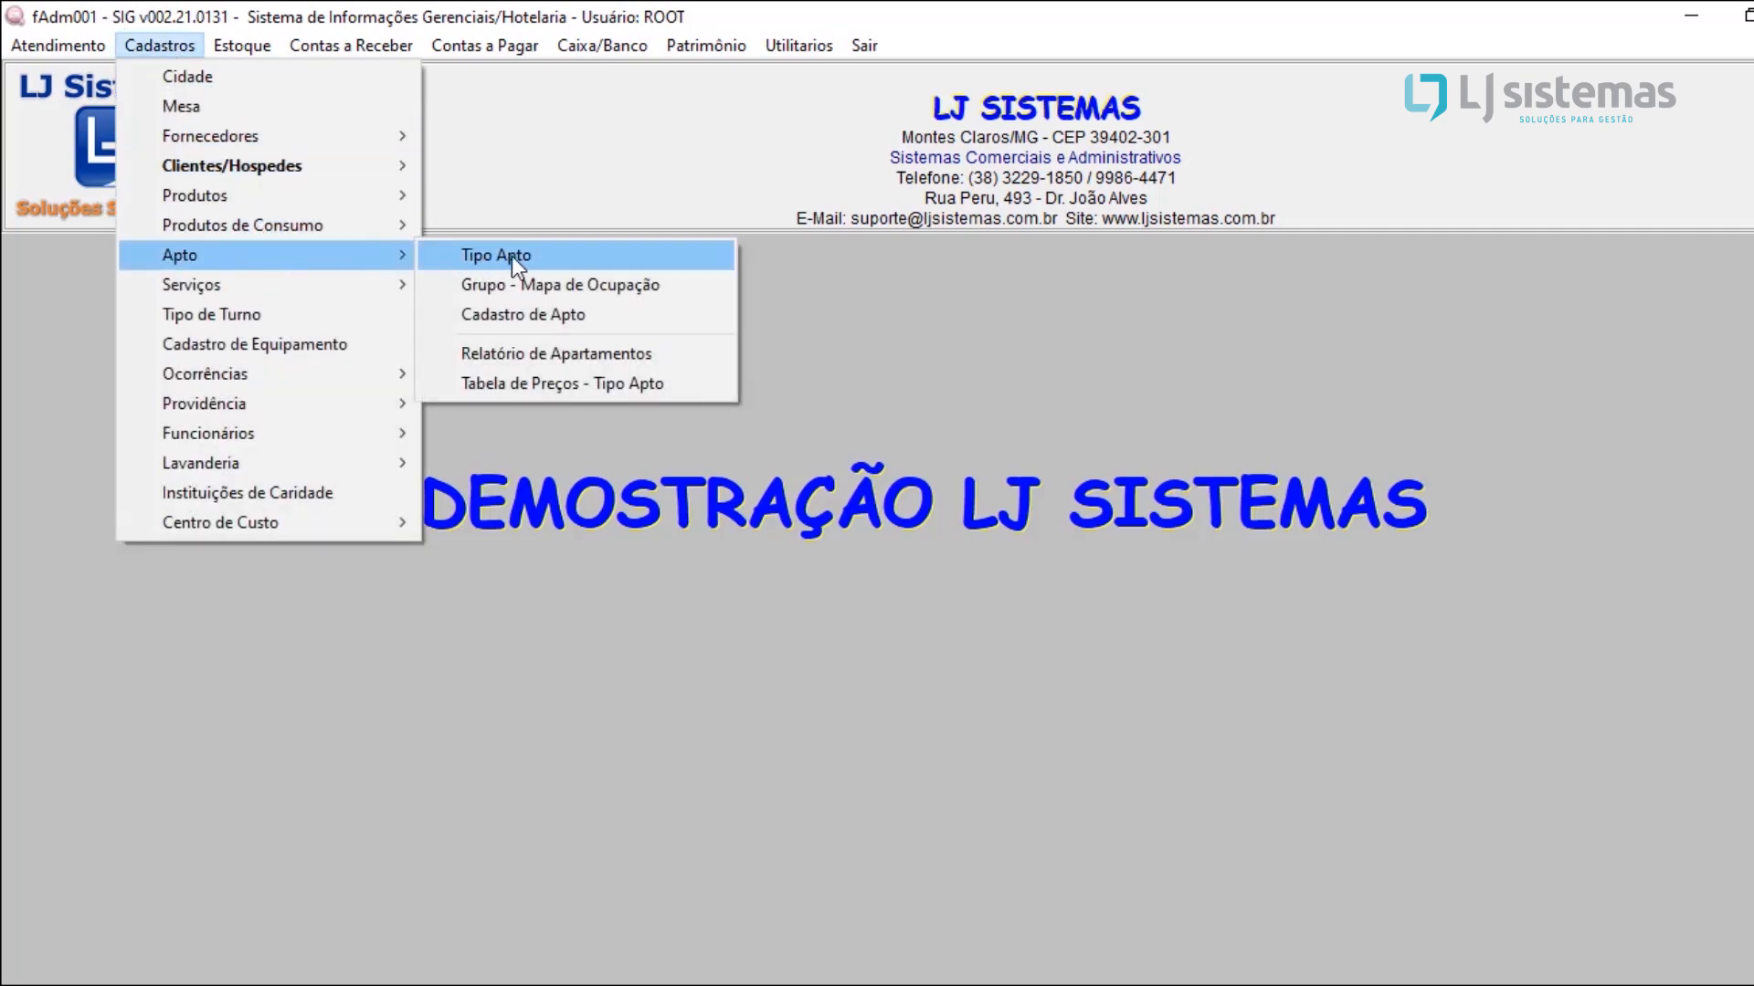
pyautogui.click(574, 256)
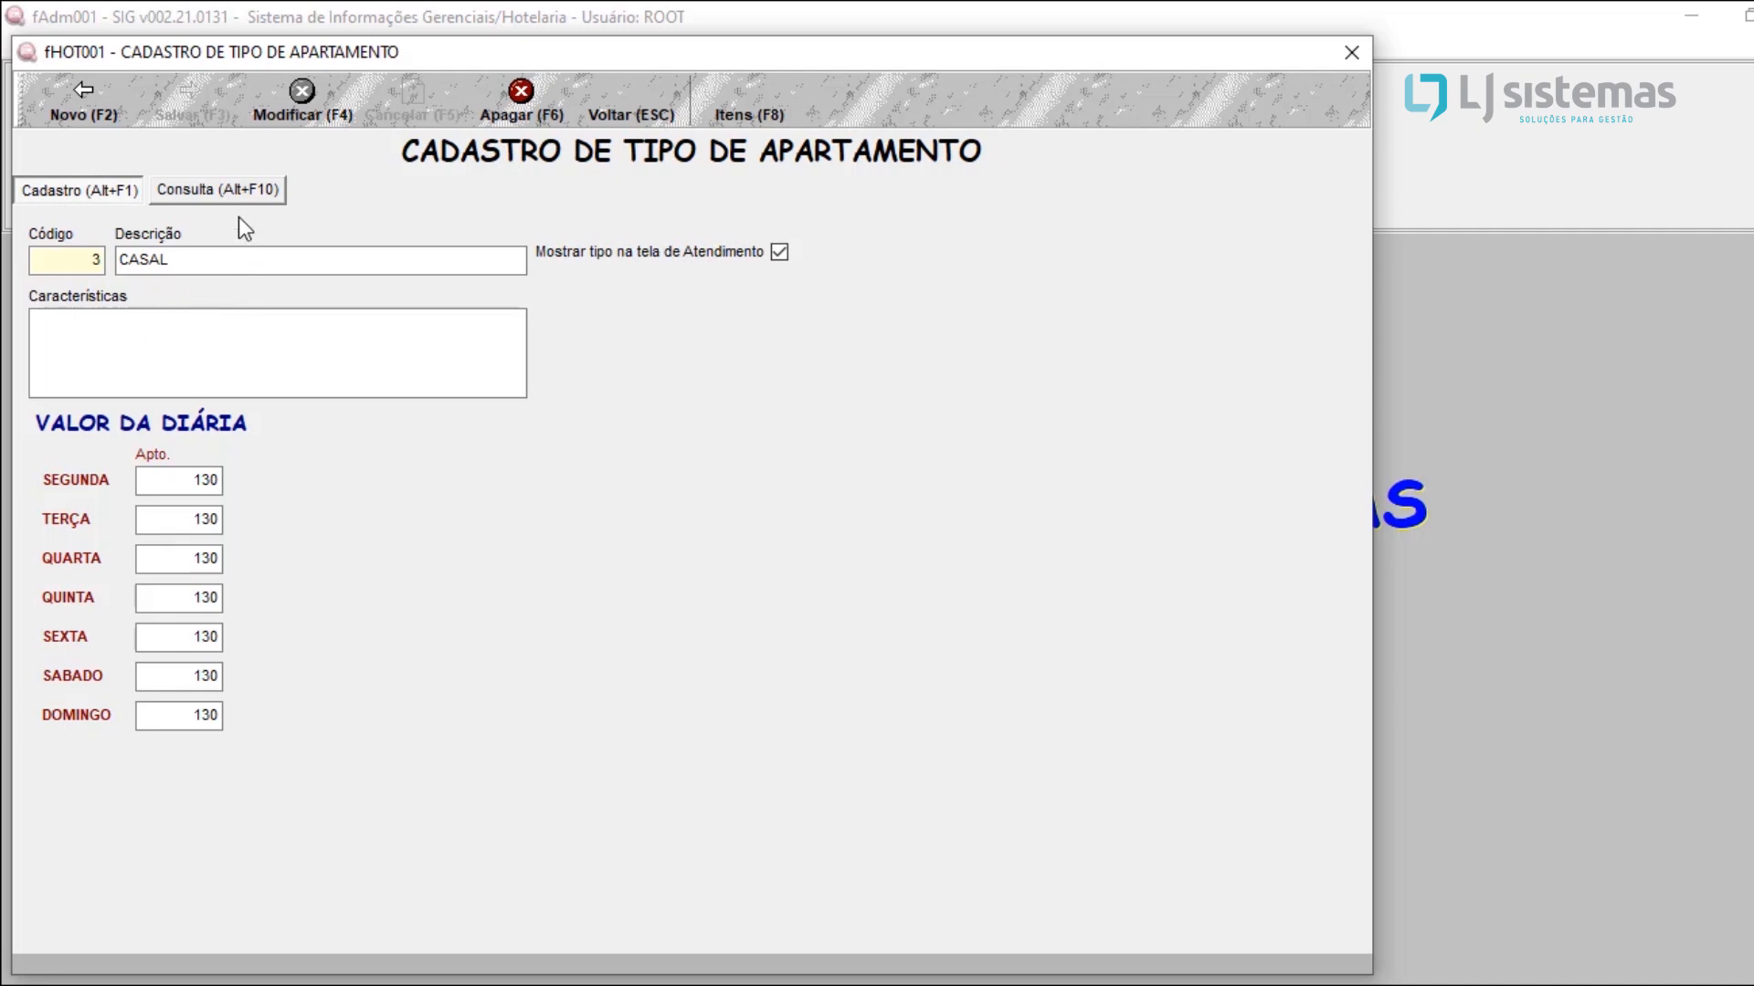
pyautogui.click(243, 193)
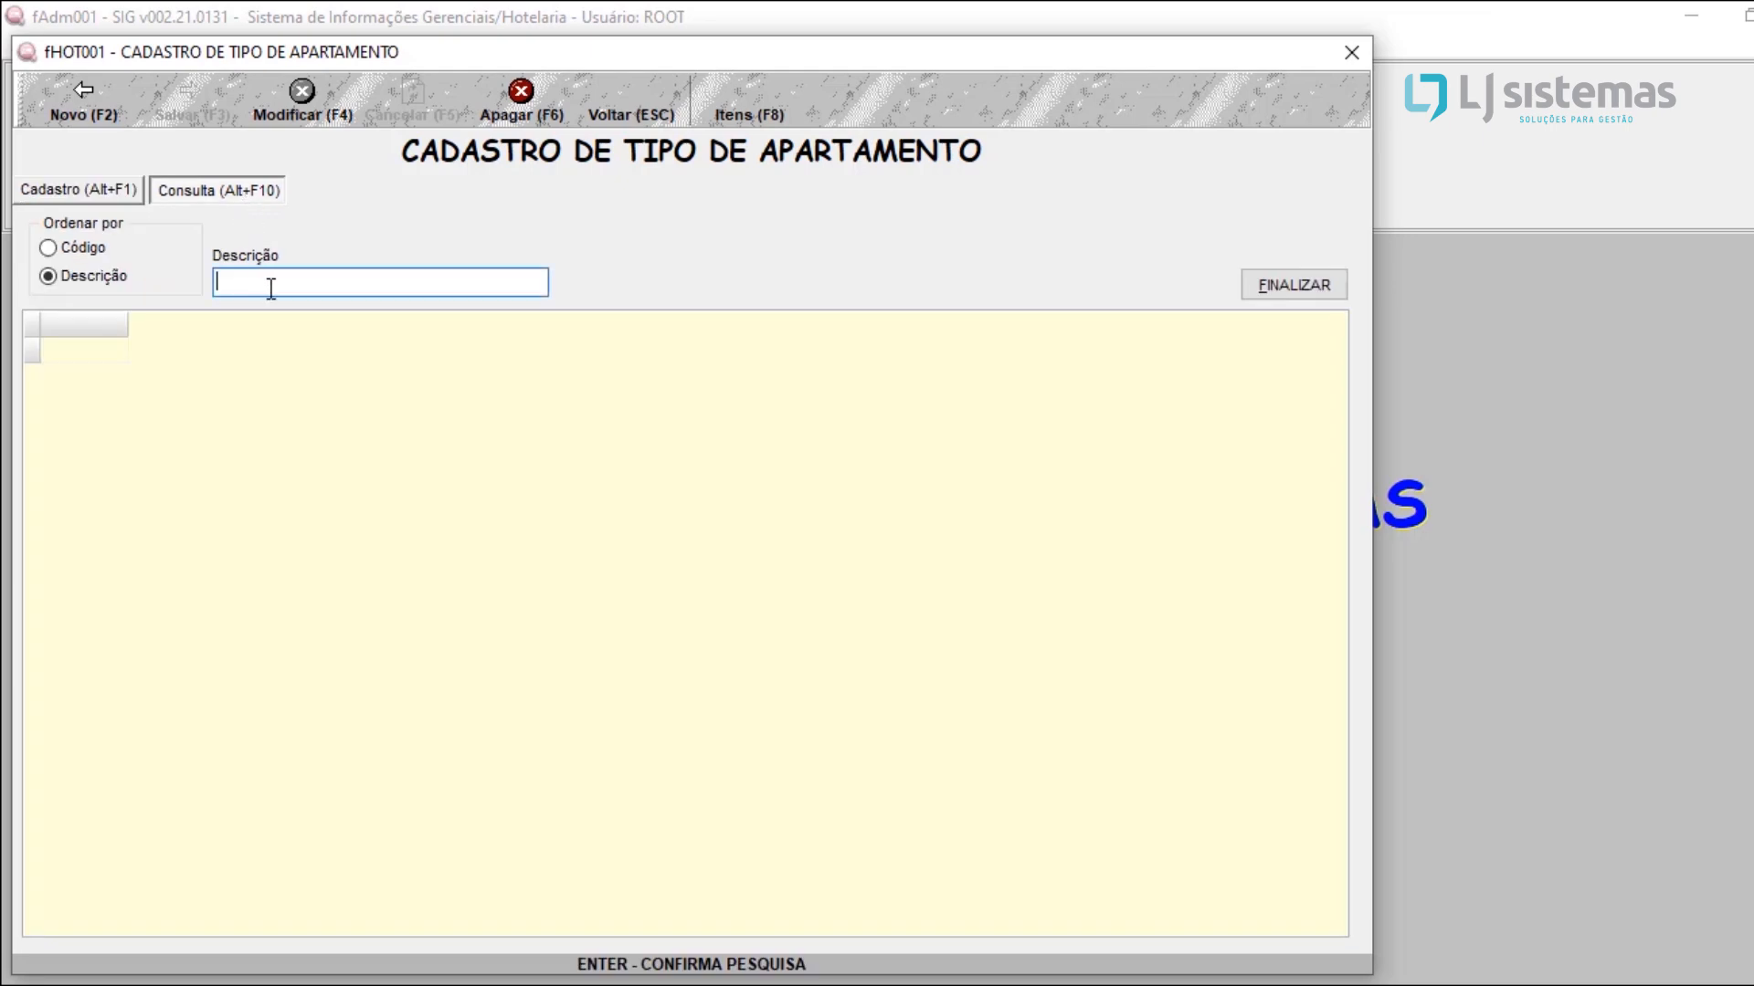
pyautogui.click(267, 351)
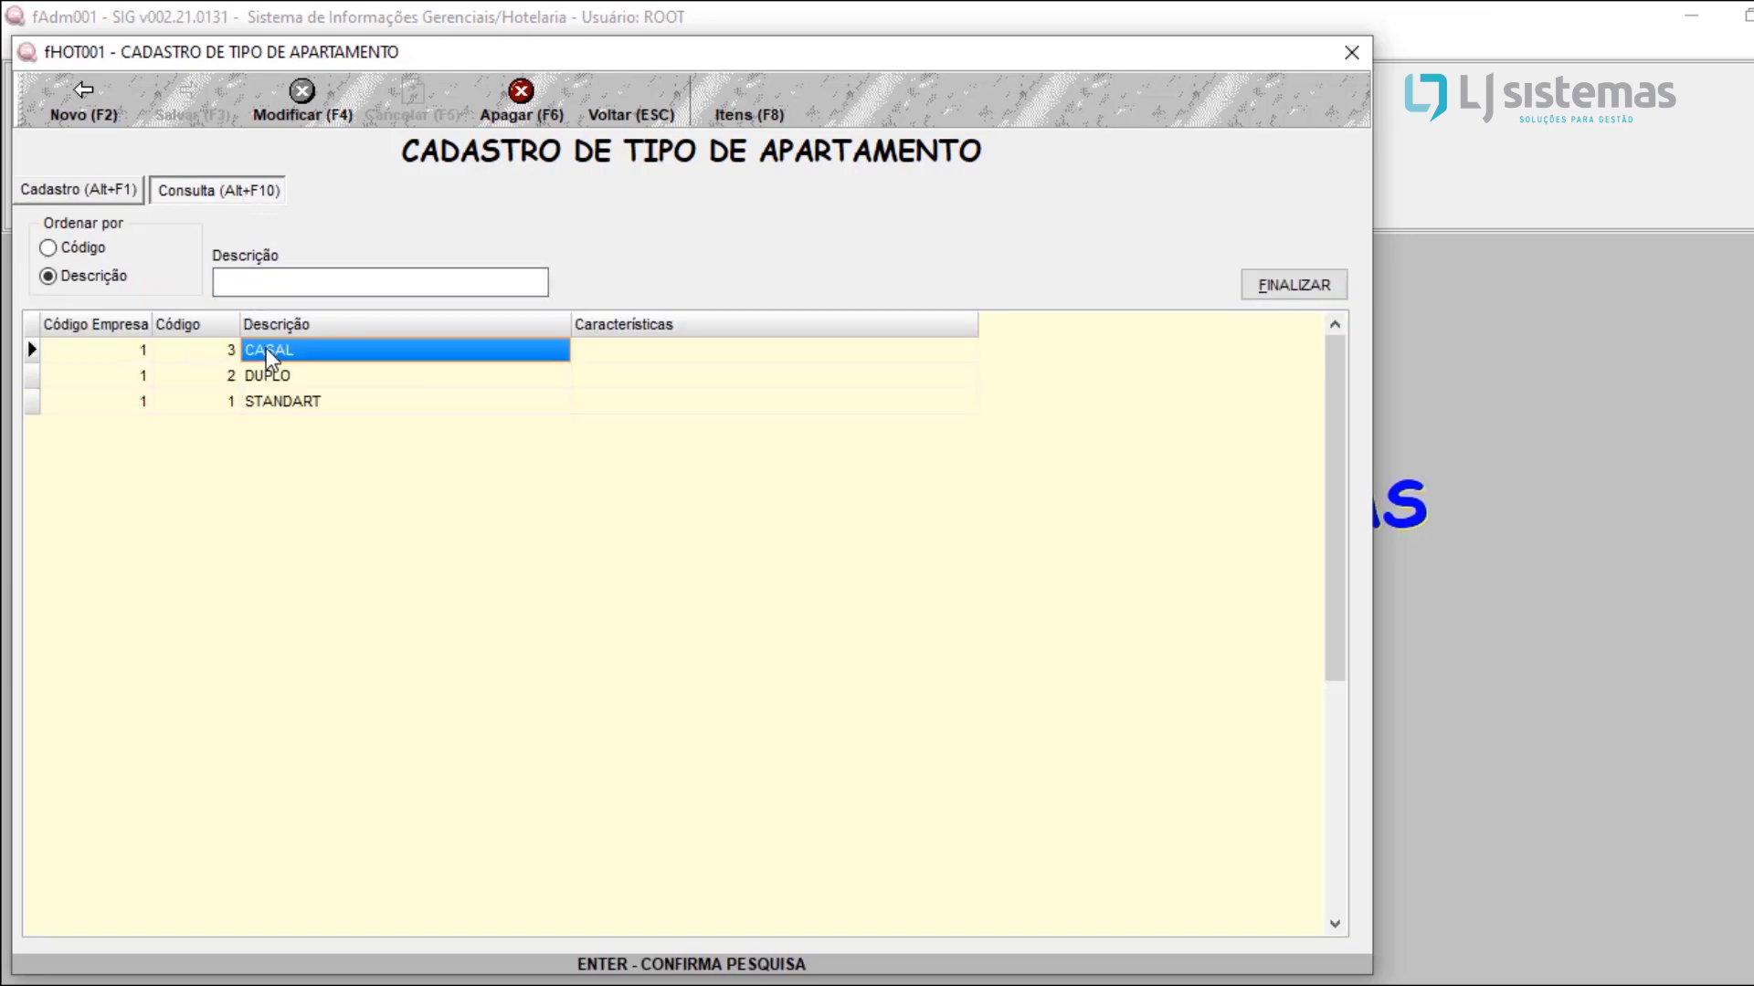
pyautogui.click(346, 378)
pyautogui.click(320, 402)
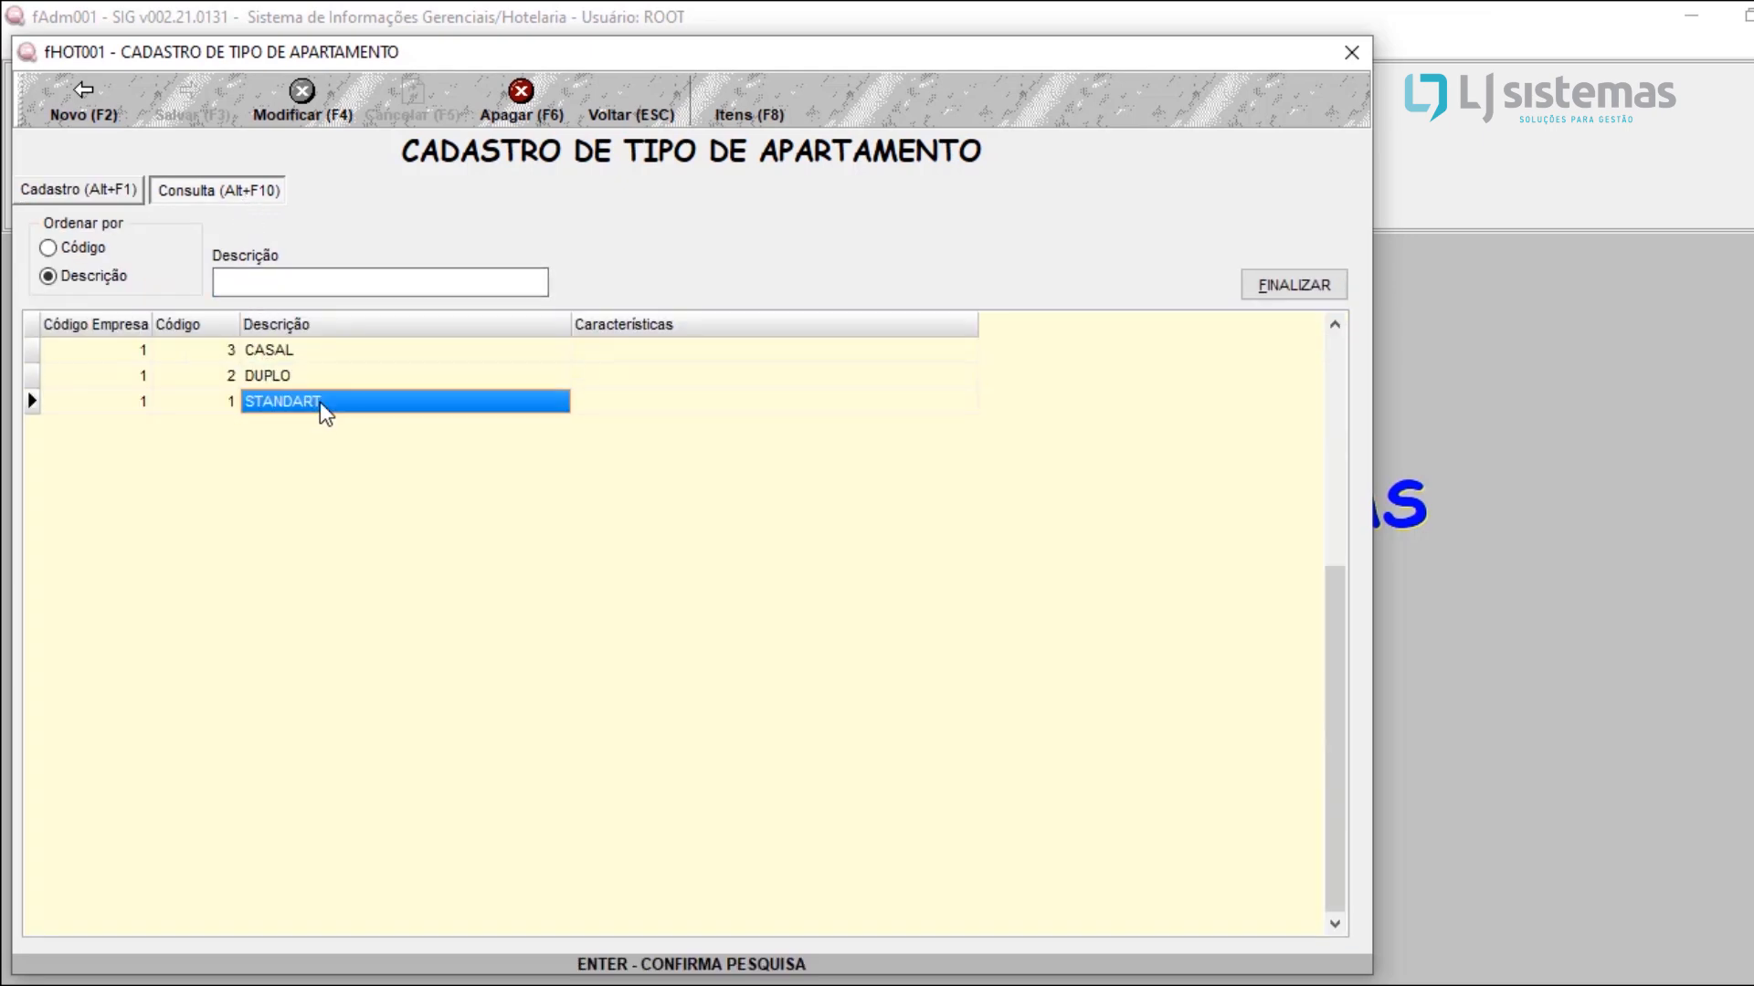
pyautogui.click(1253, 285)
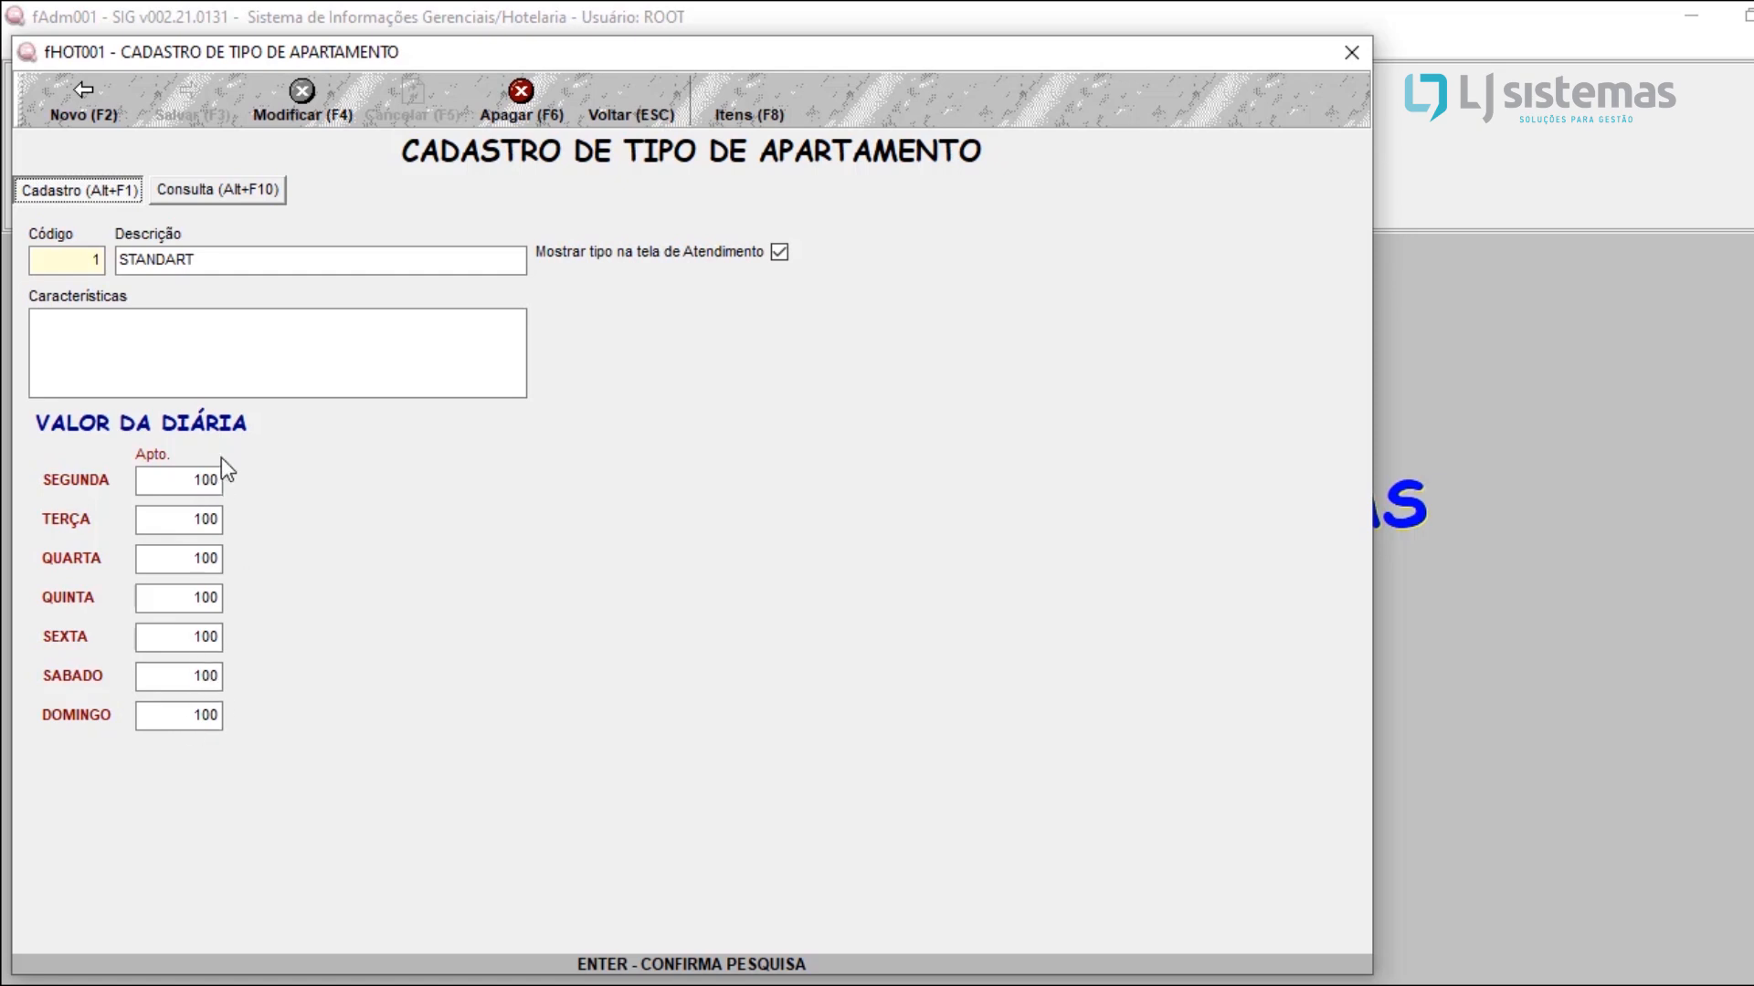
# Step: Look up the CASAL apartment type and review its daily rates
pyautogui.click(249, 201)
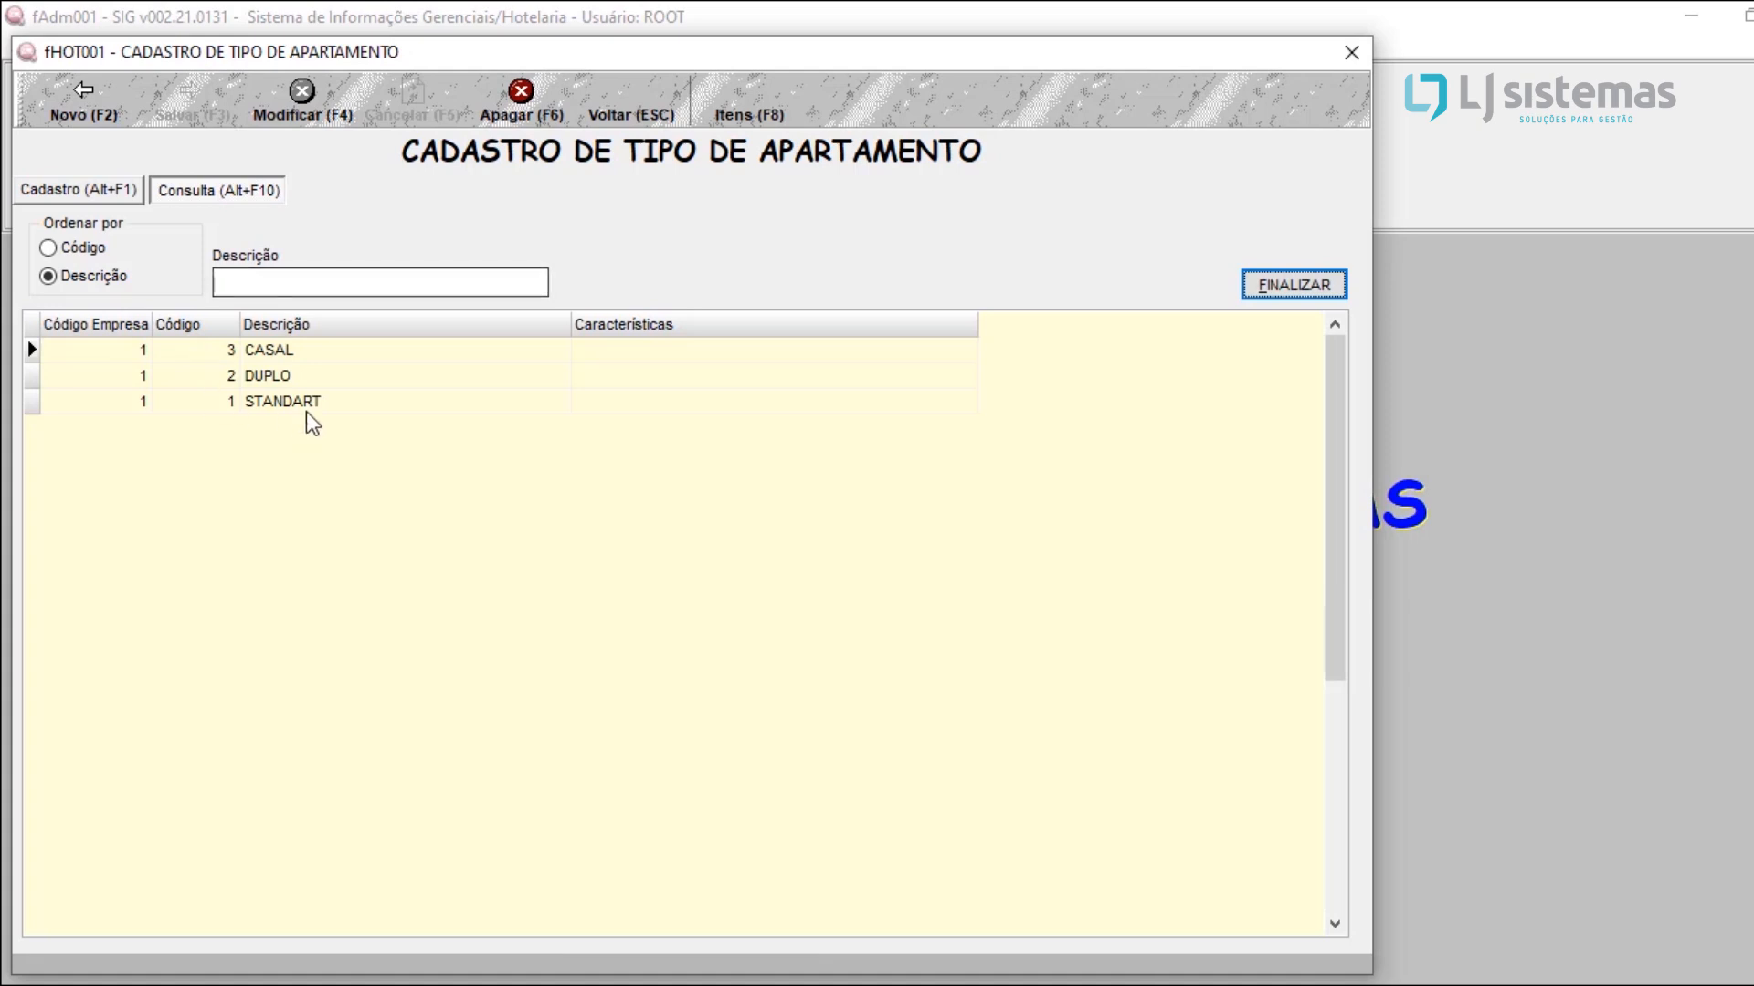
pyautogui.click(316, 380)
pyautogui.click(490, 356)
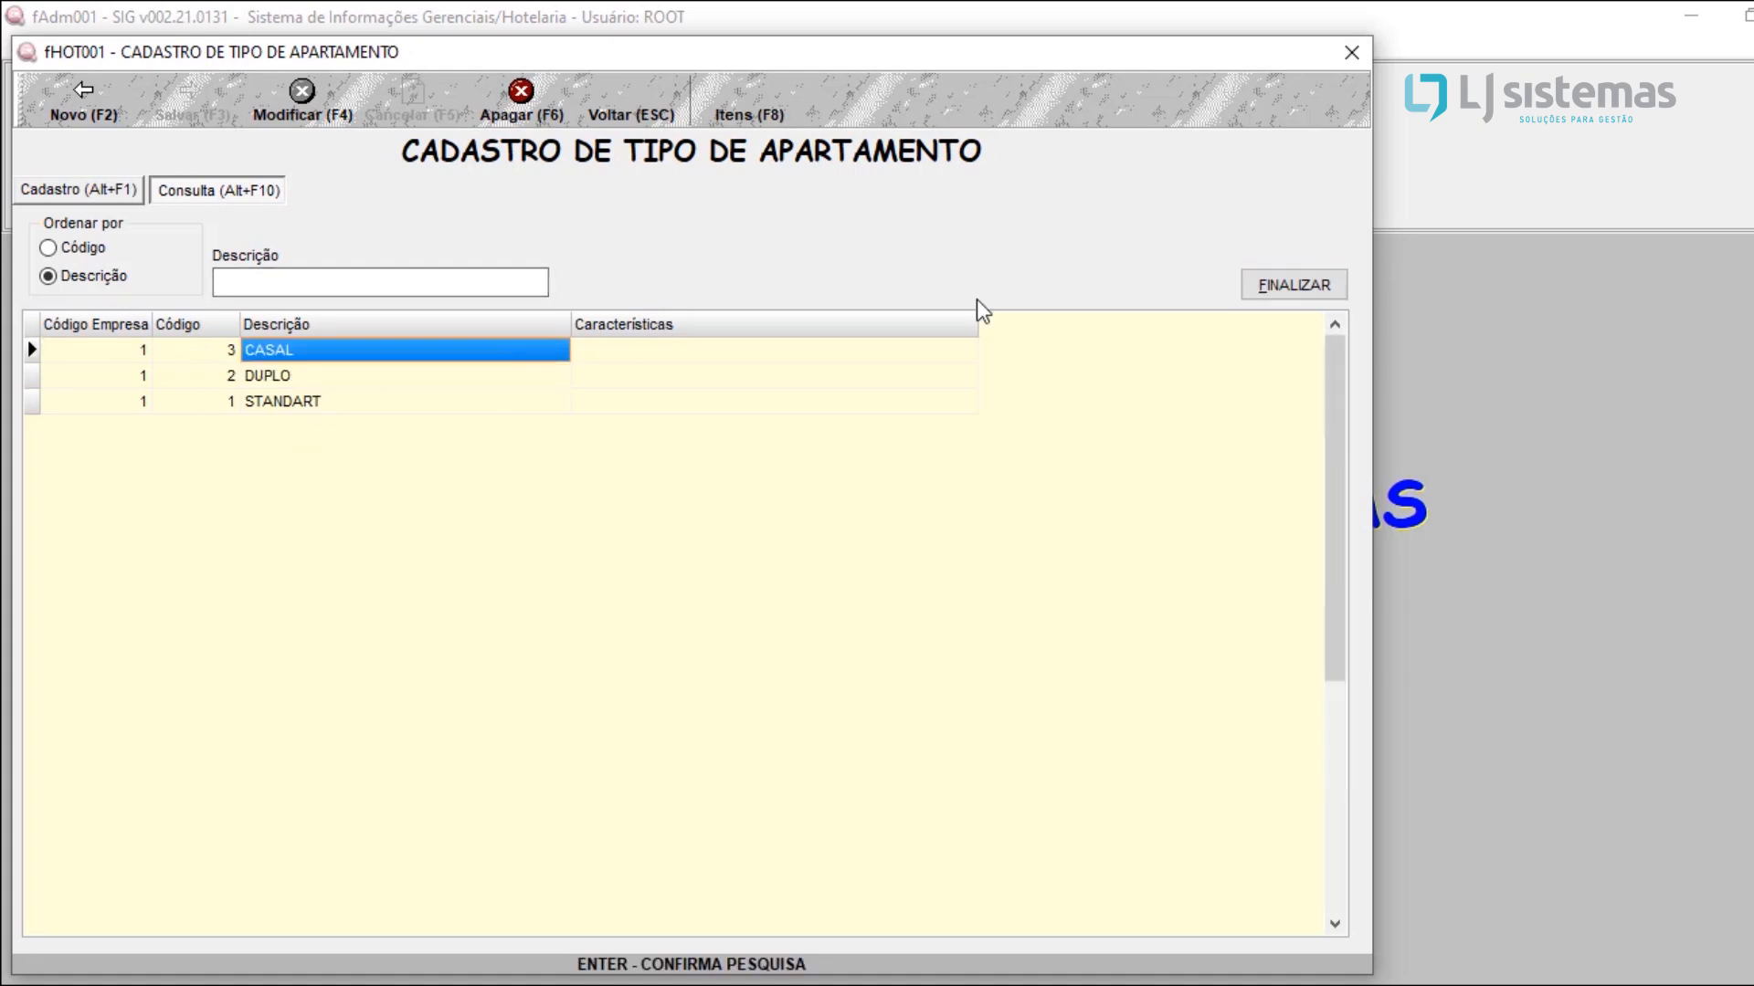
pyautogui.click(1269, 284)
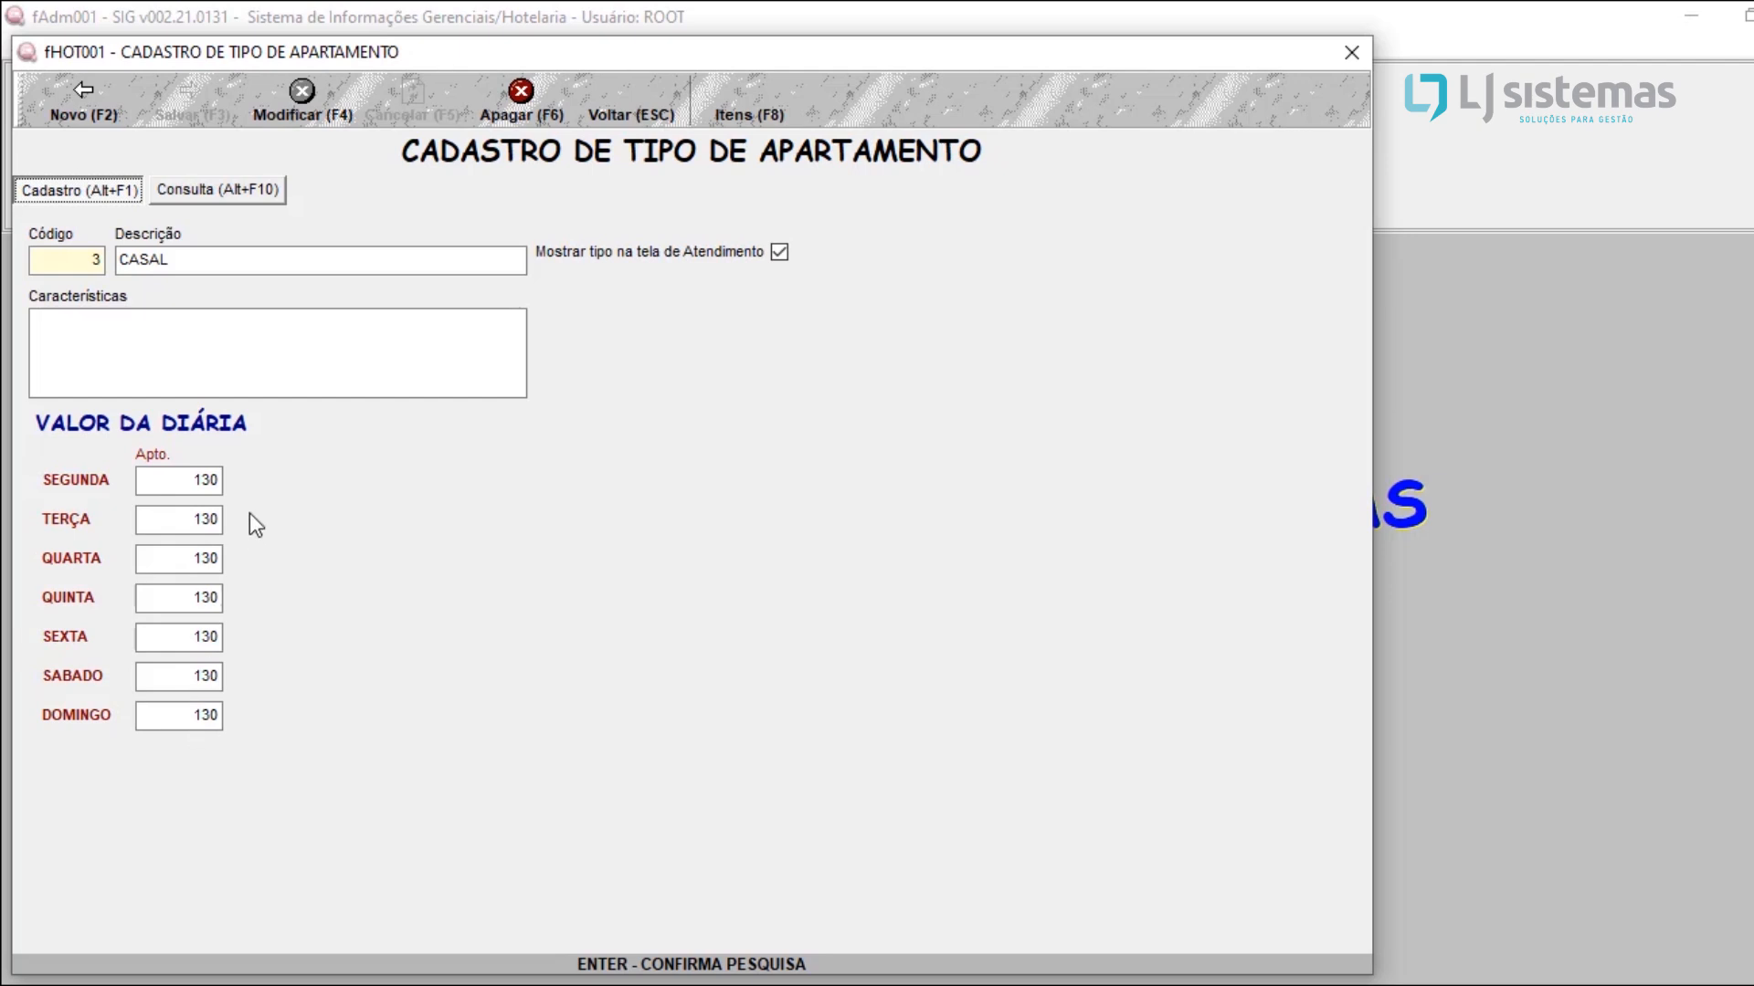
# Step: Start a new apartment type registration with a daily rate of 100 for every day of the week
pyautogui.click(108, 106)
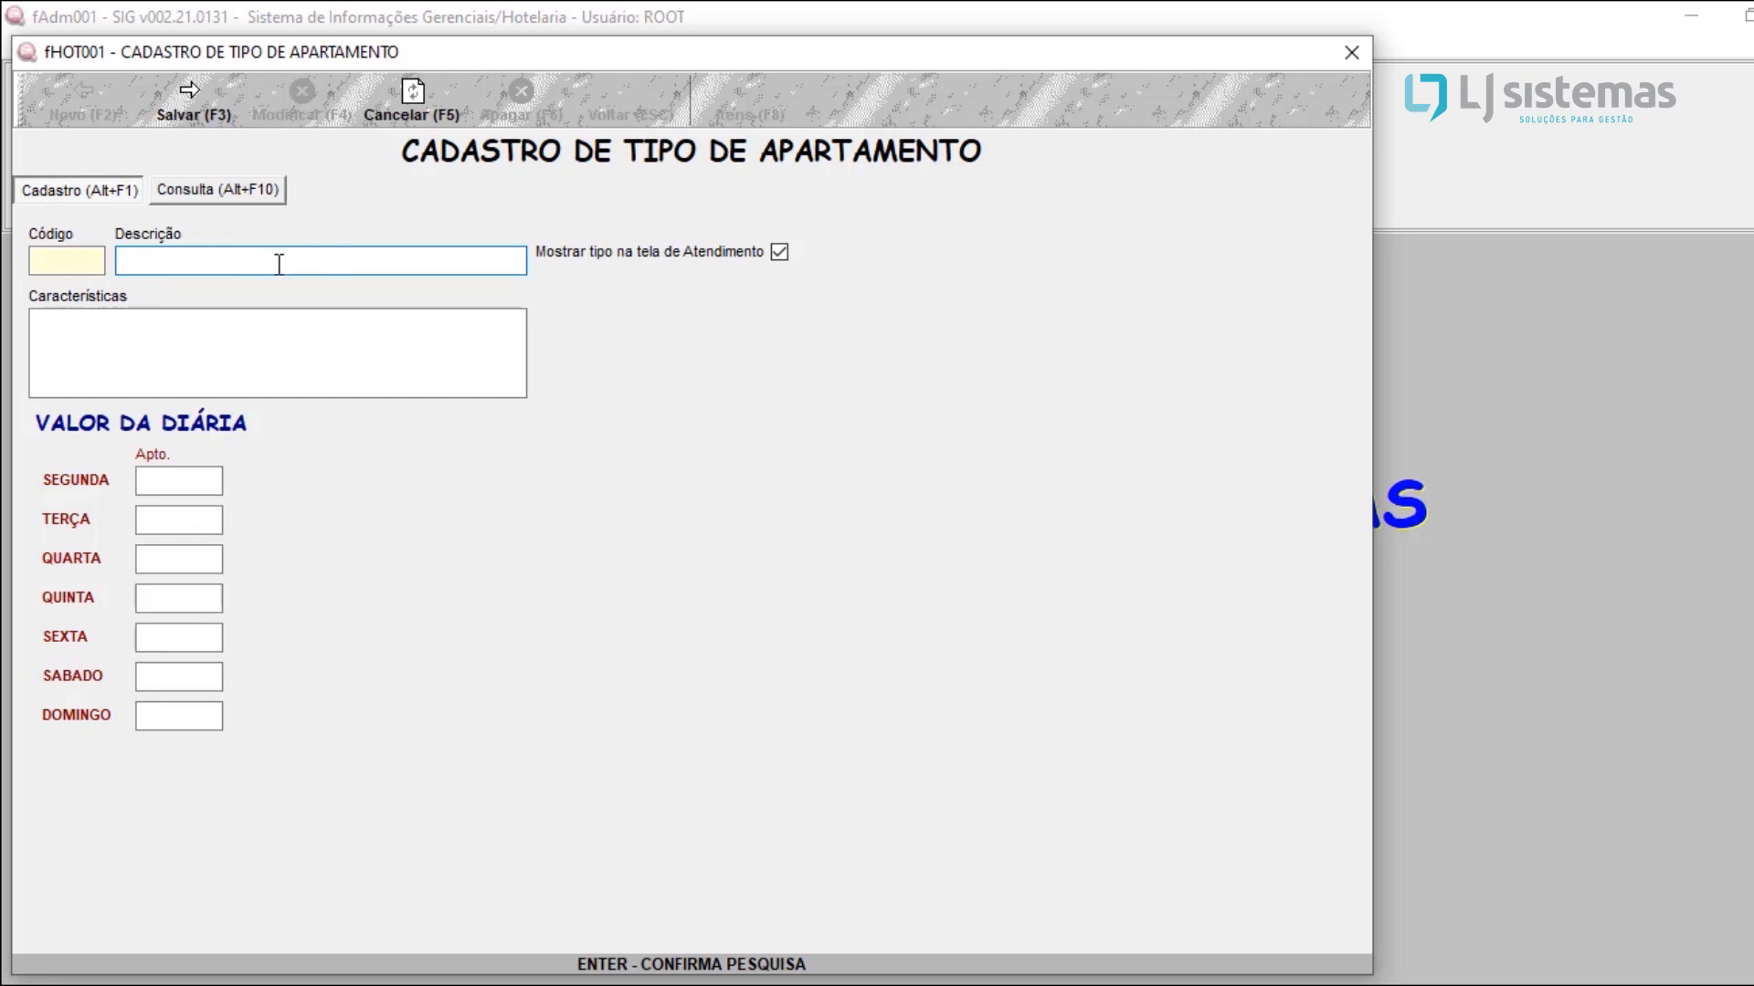
pyautogui.click(237, 363)
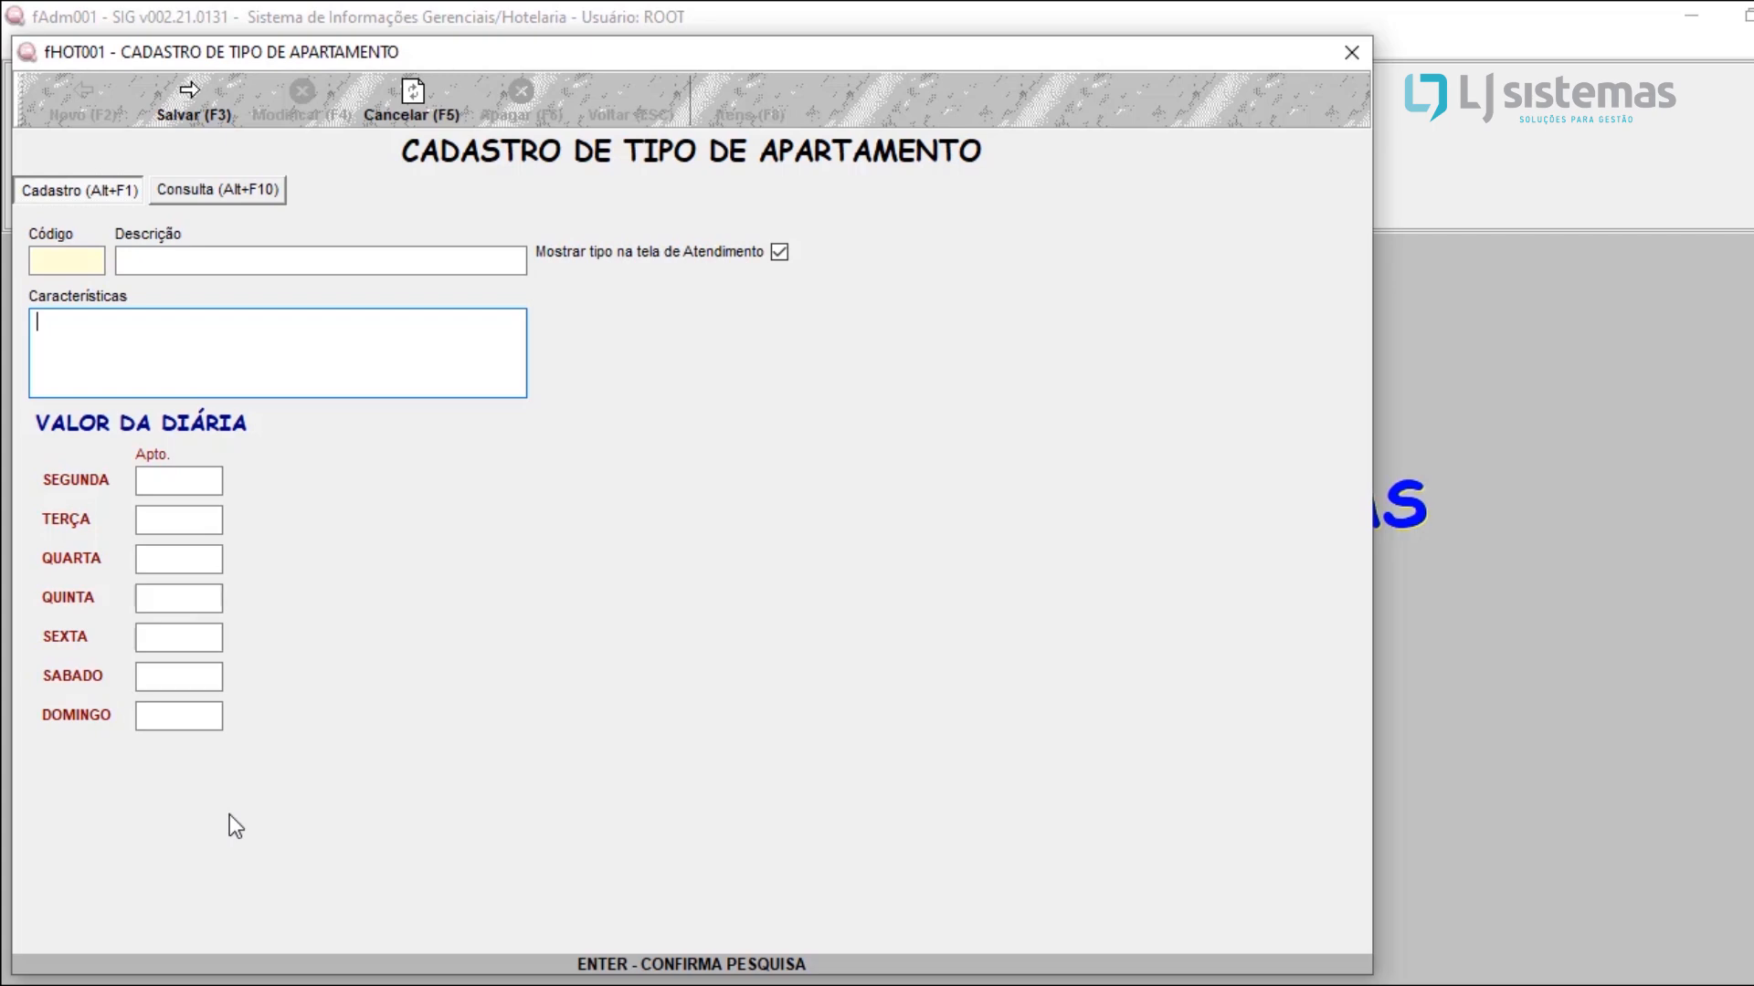
pyautogui.click(179, 491)
pyautogui.write('100')
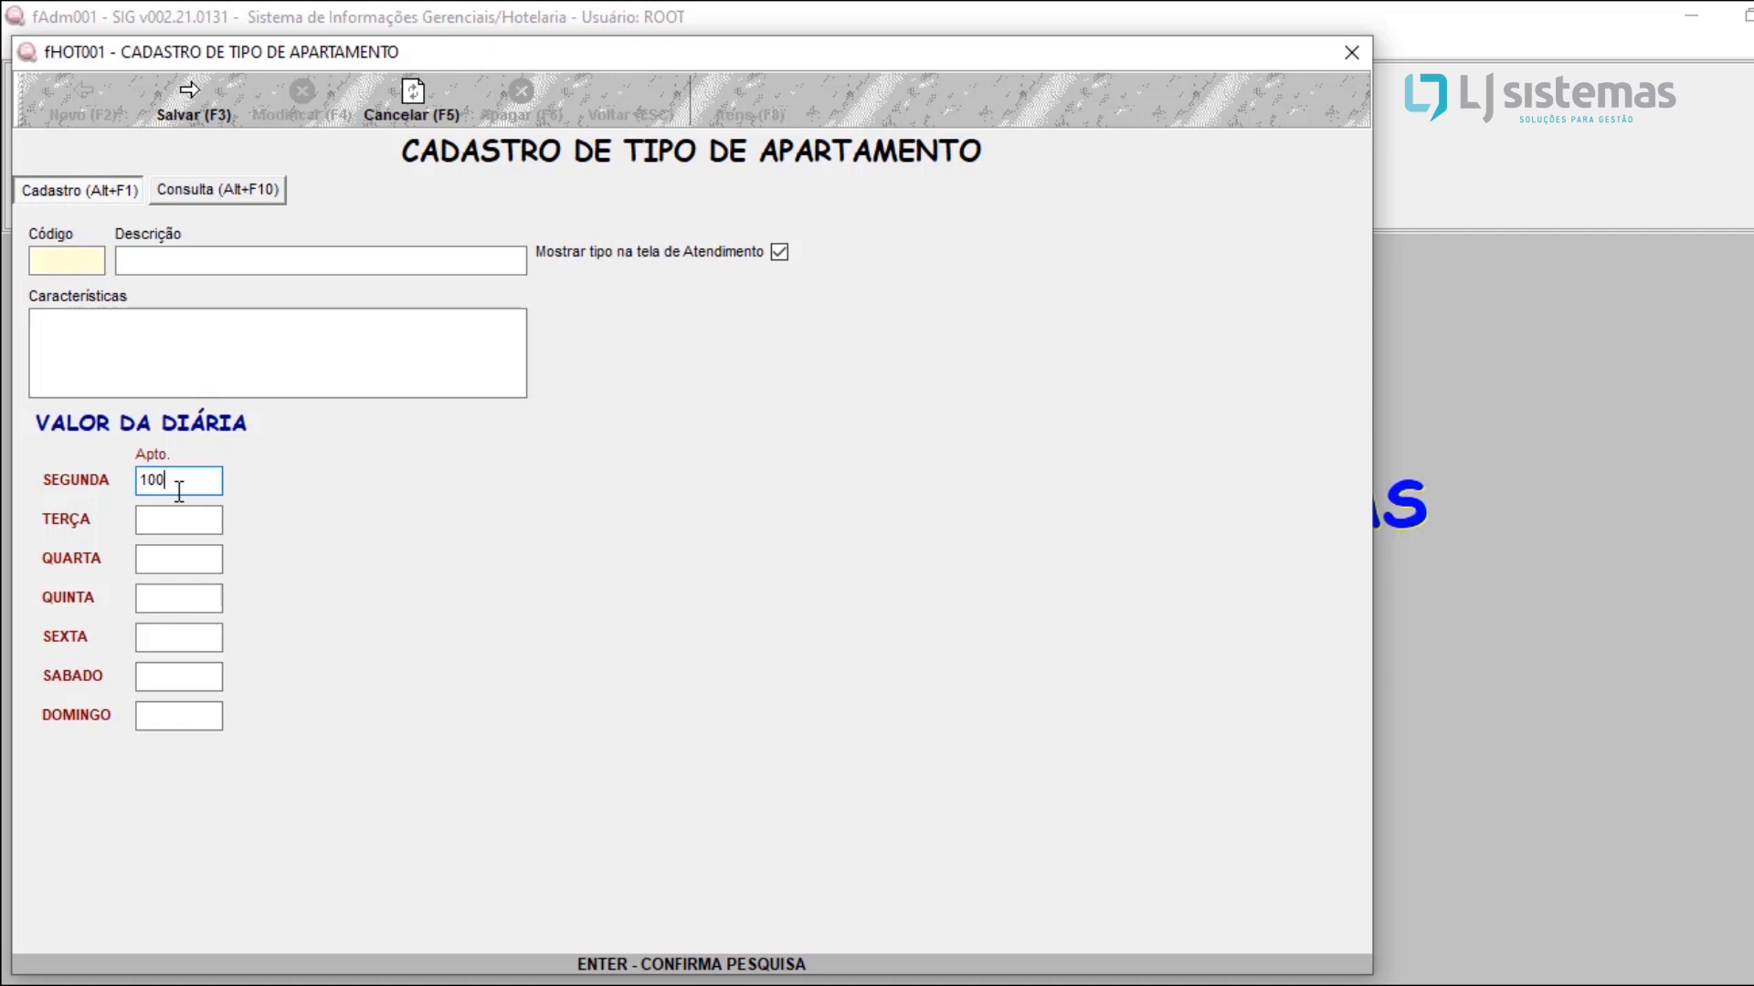
pyautogui.press('Return')
pyautogui.click(200, 485)
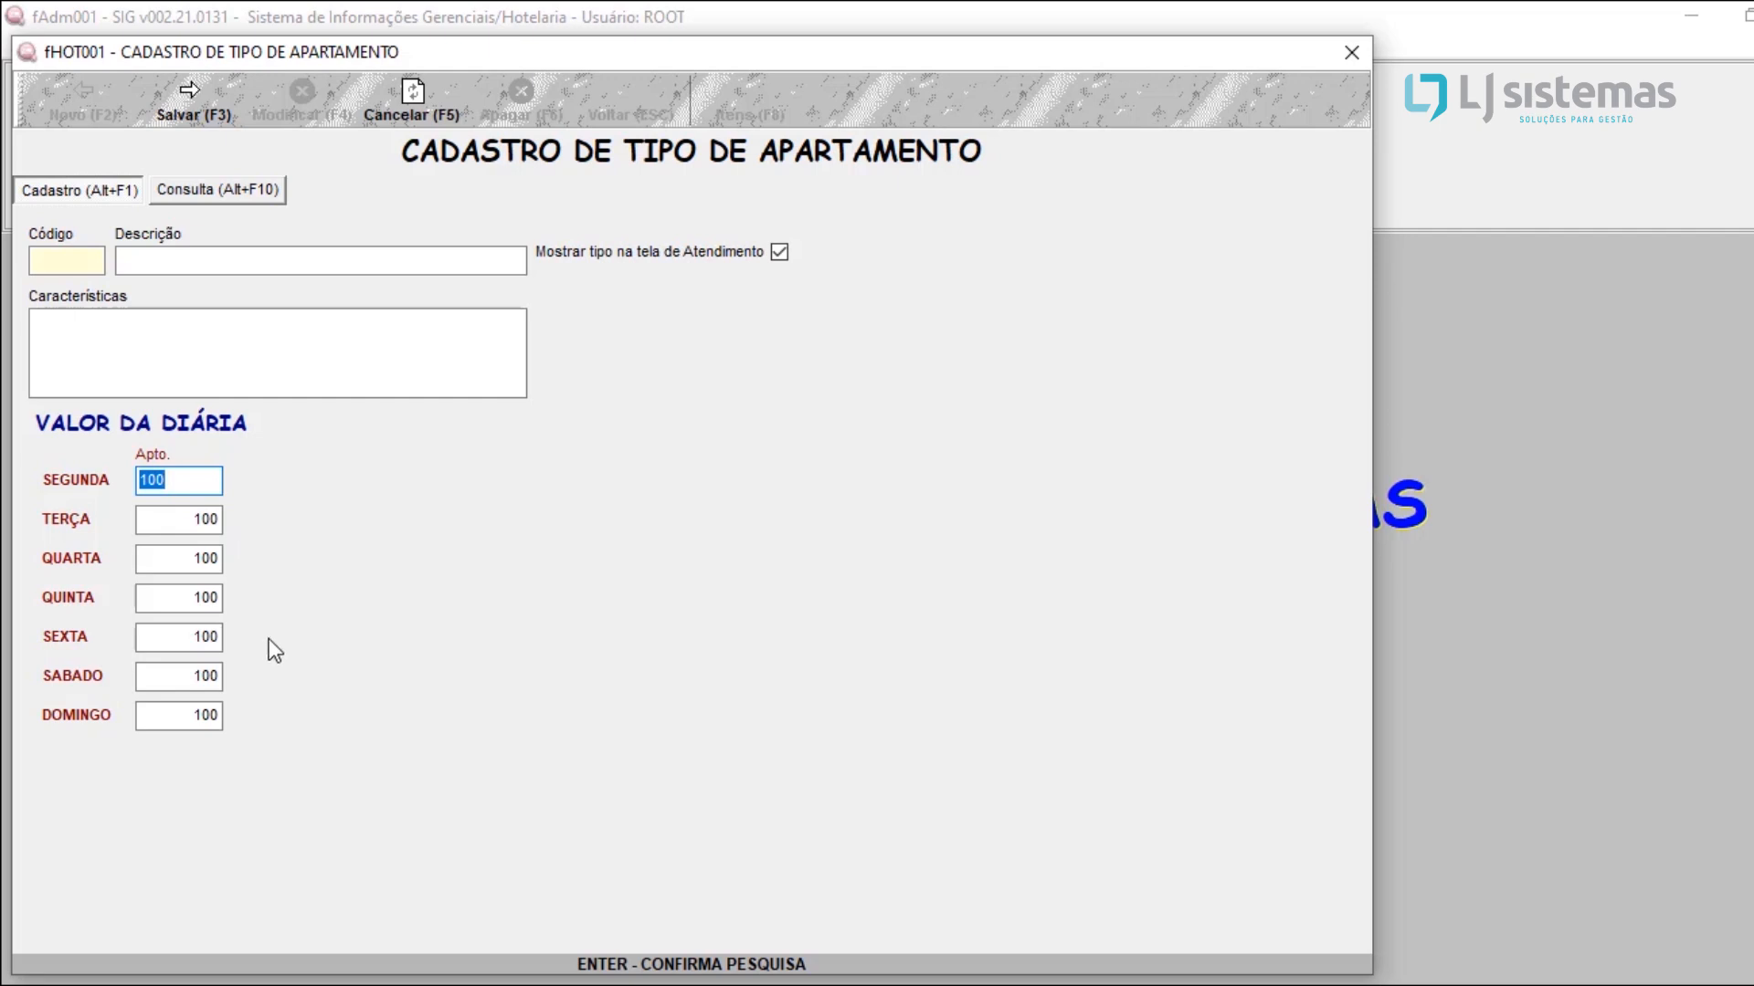
# Step: Enter CASUAL as the new apartment type's description, then cancel the registration without saving
pyautogui.click(585, 248)
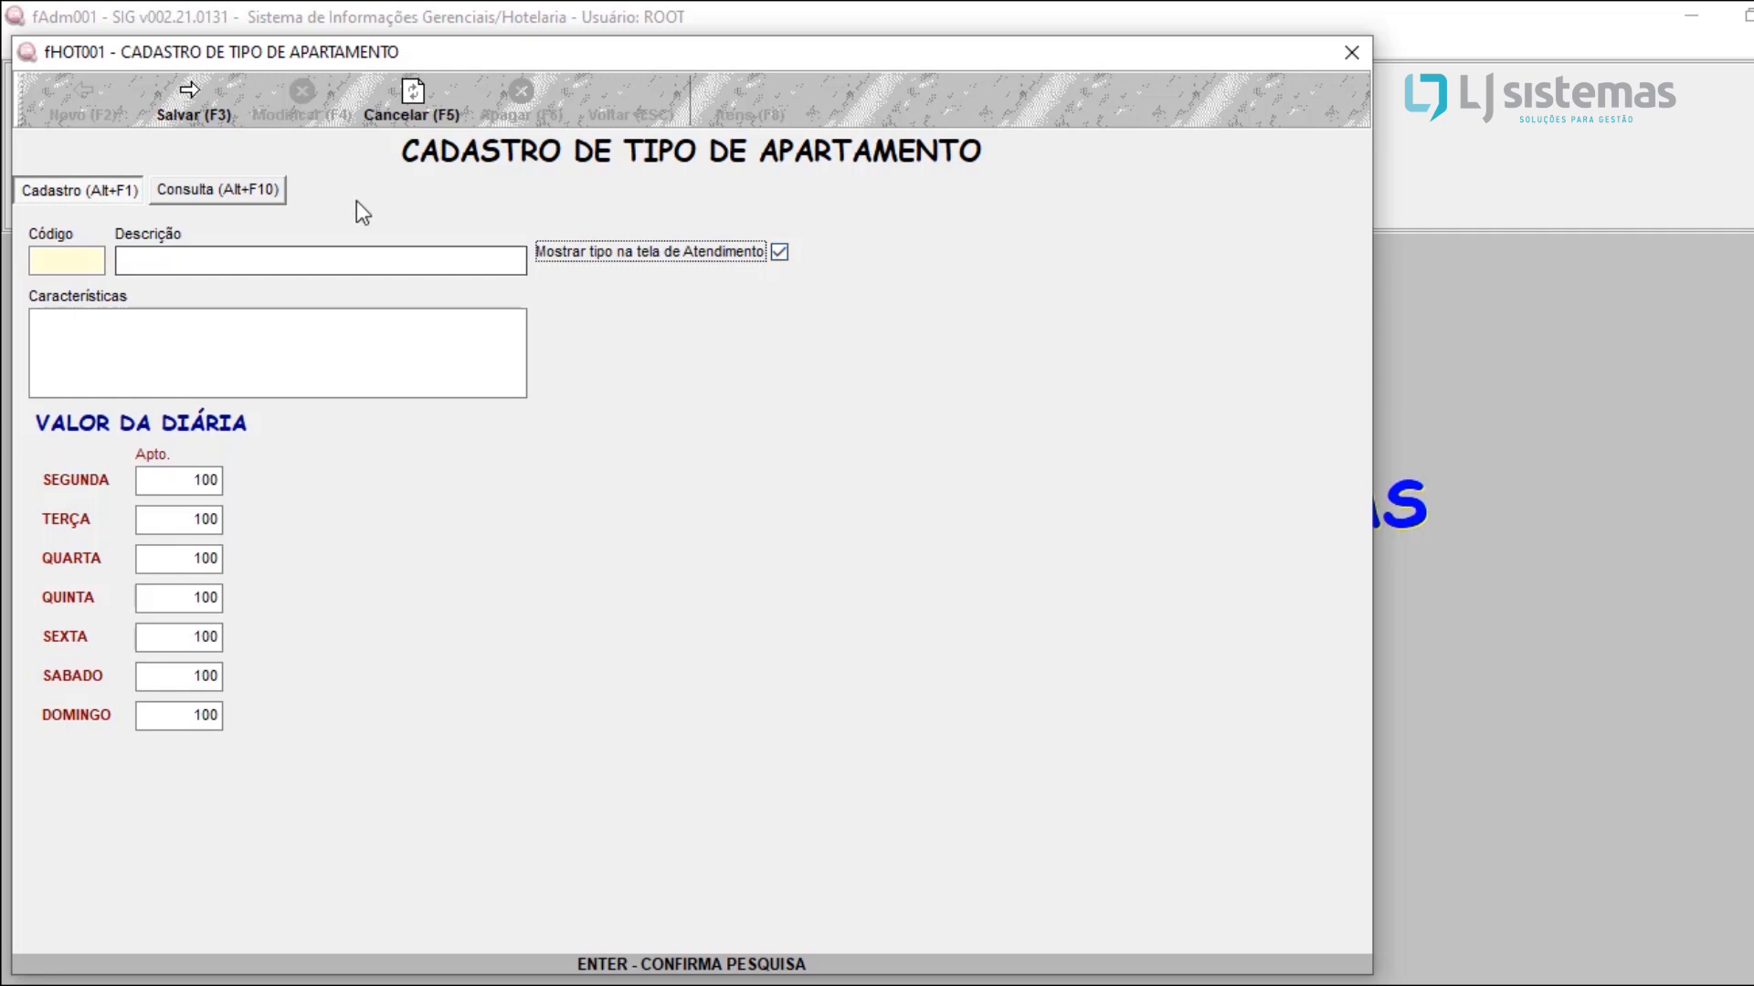
pyautogui.click(289, 249)
pyautogui.write('CASUAL')
pyautogui.press('Tab')
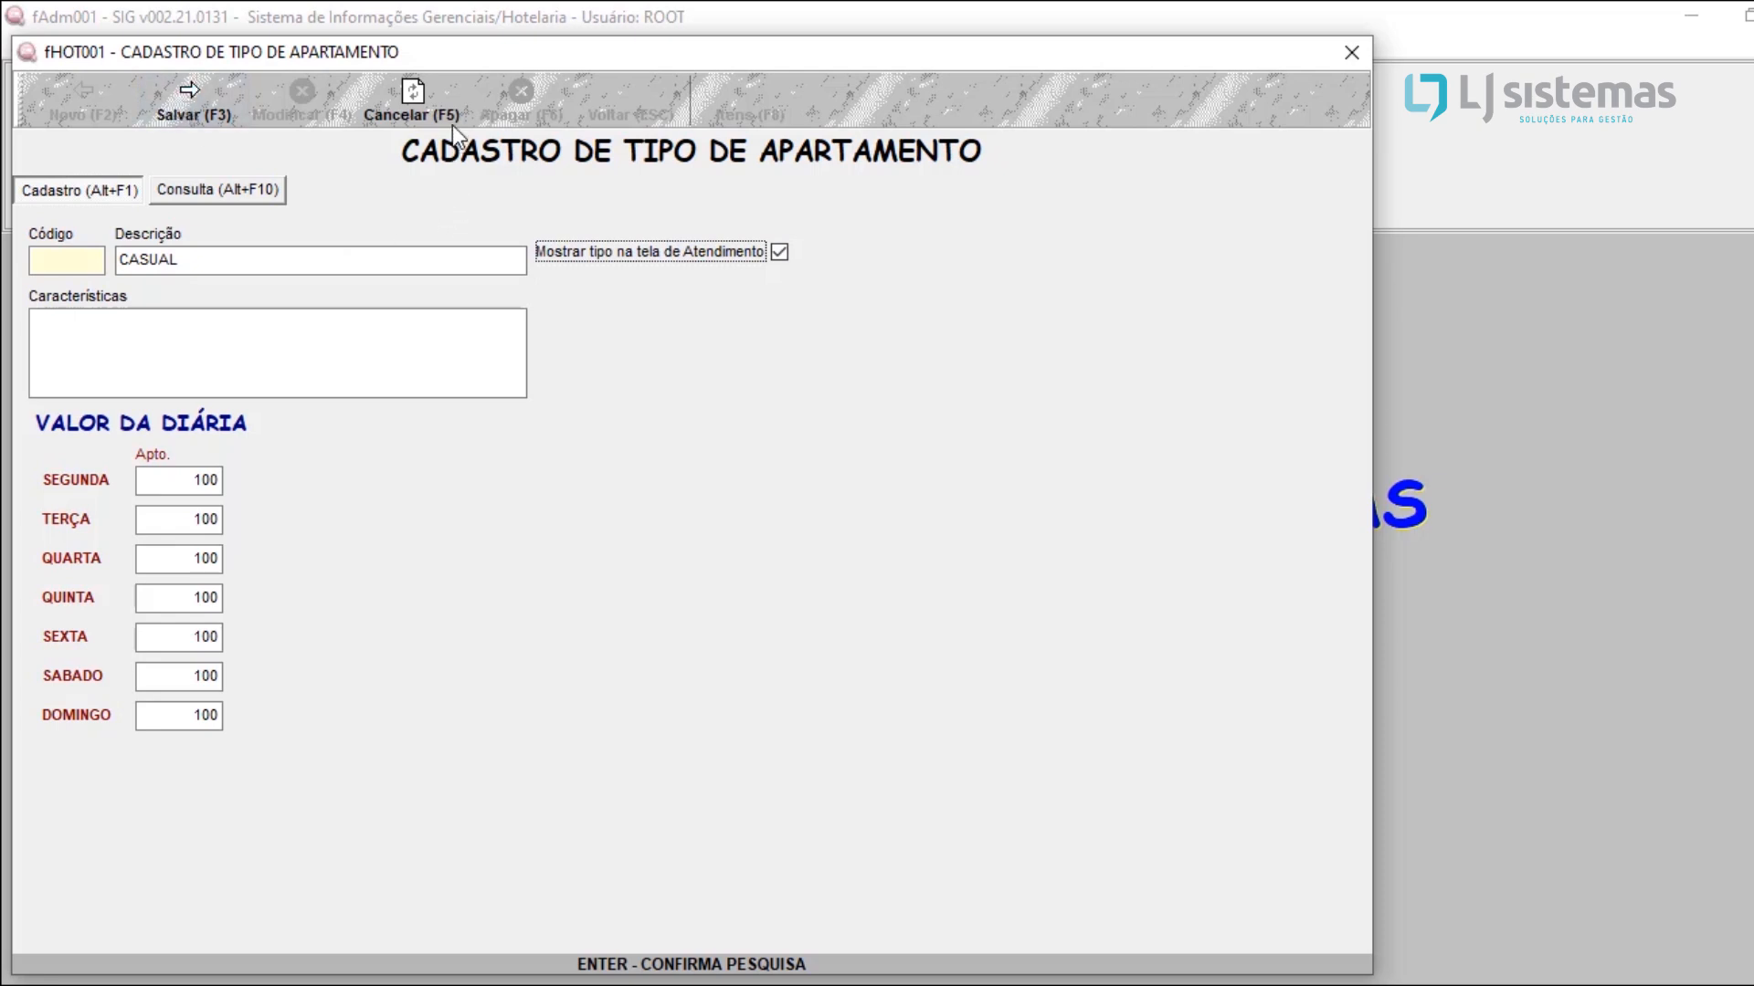
pyautogui.click(404, 126)
pyautogui.press('Left')
pyautogui.press('Return')
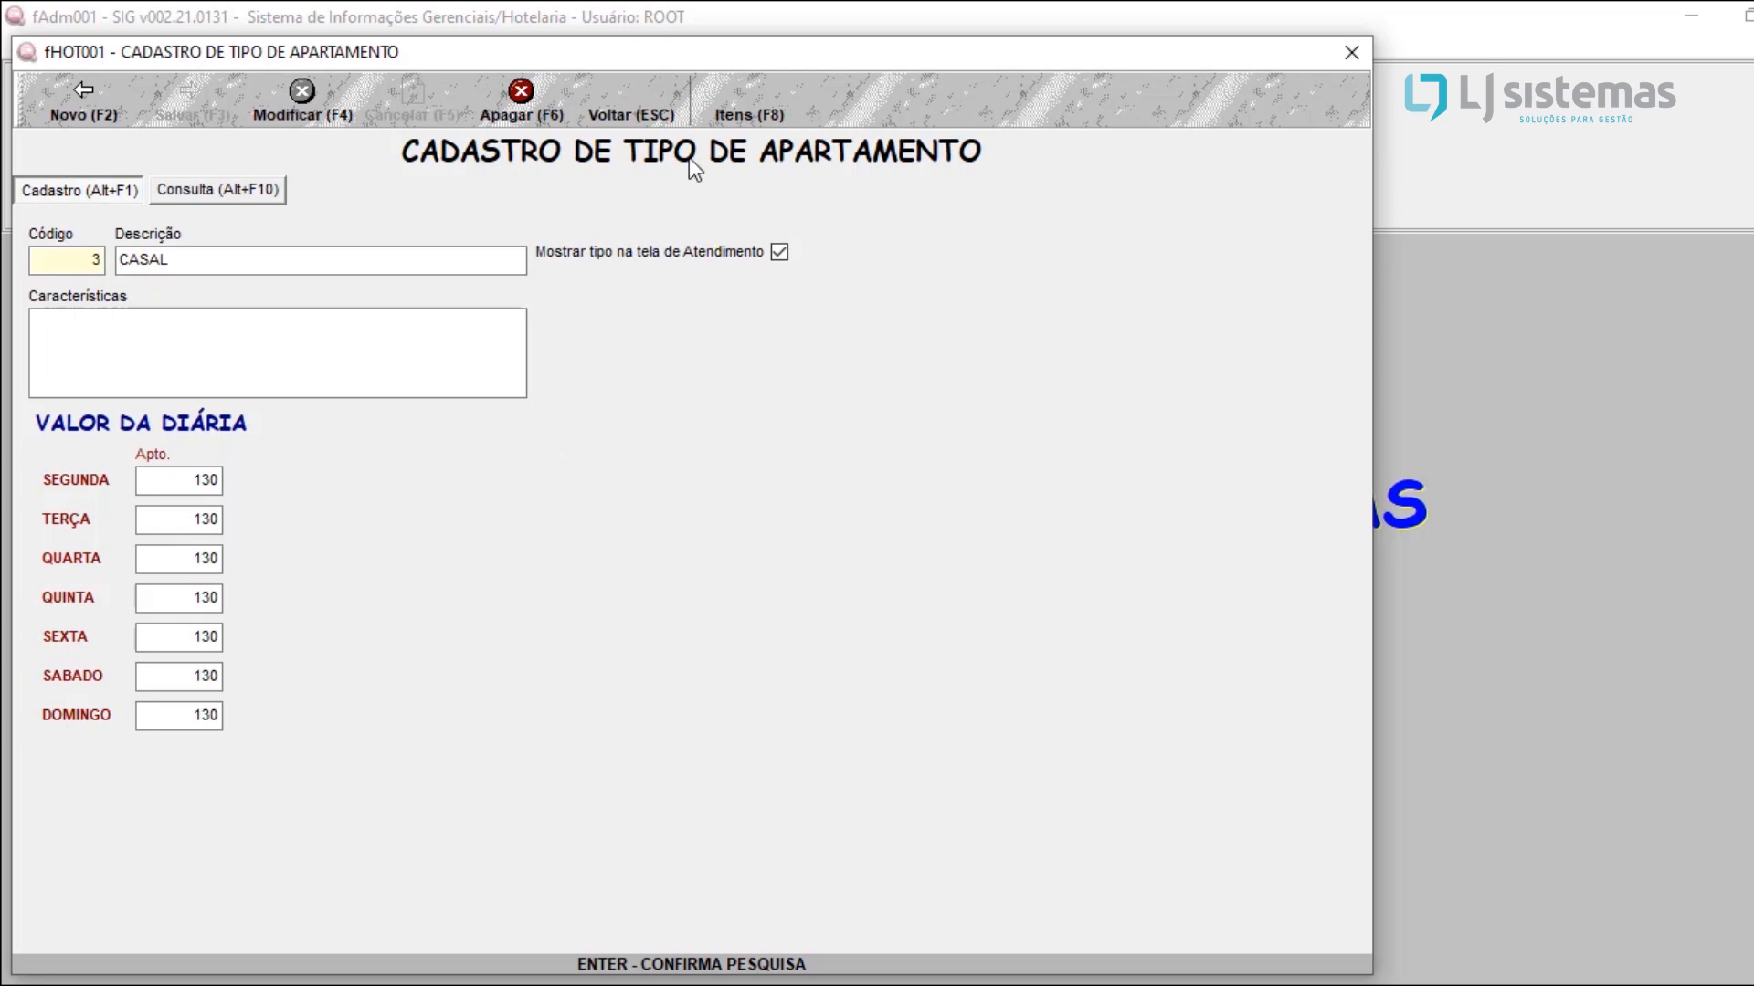
# Step: Switch from the apartment types to the apartment list (Cadastro de Apto) and open the record of apartment 03
pyautogui.click(630, 119)
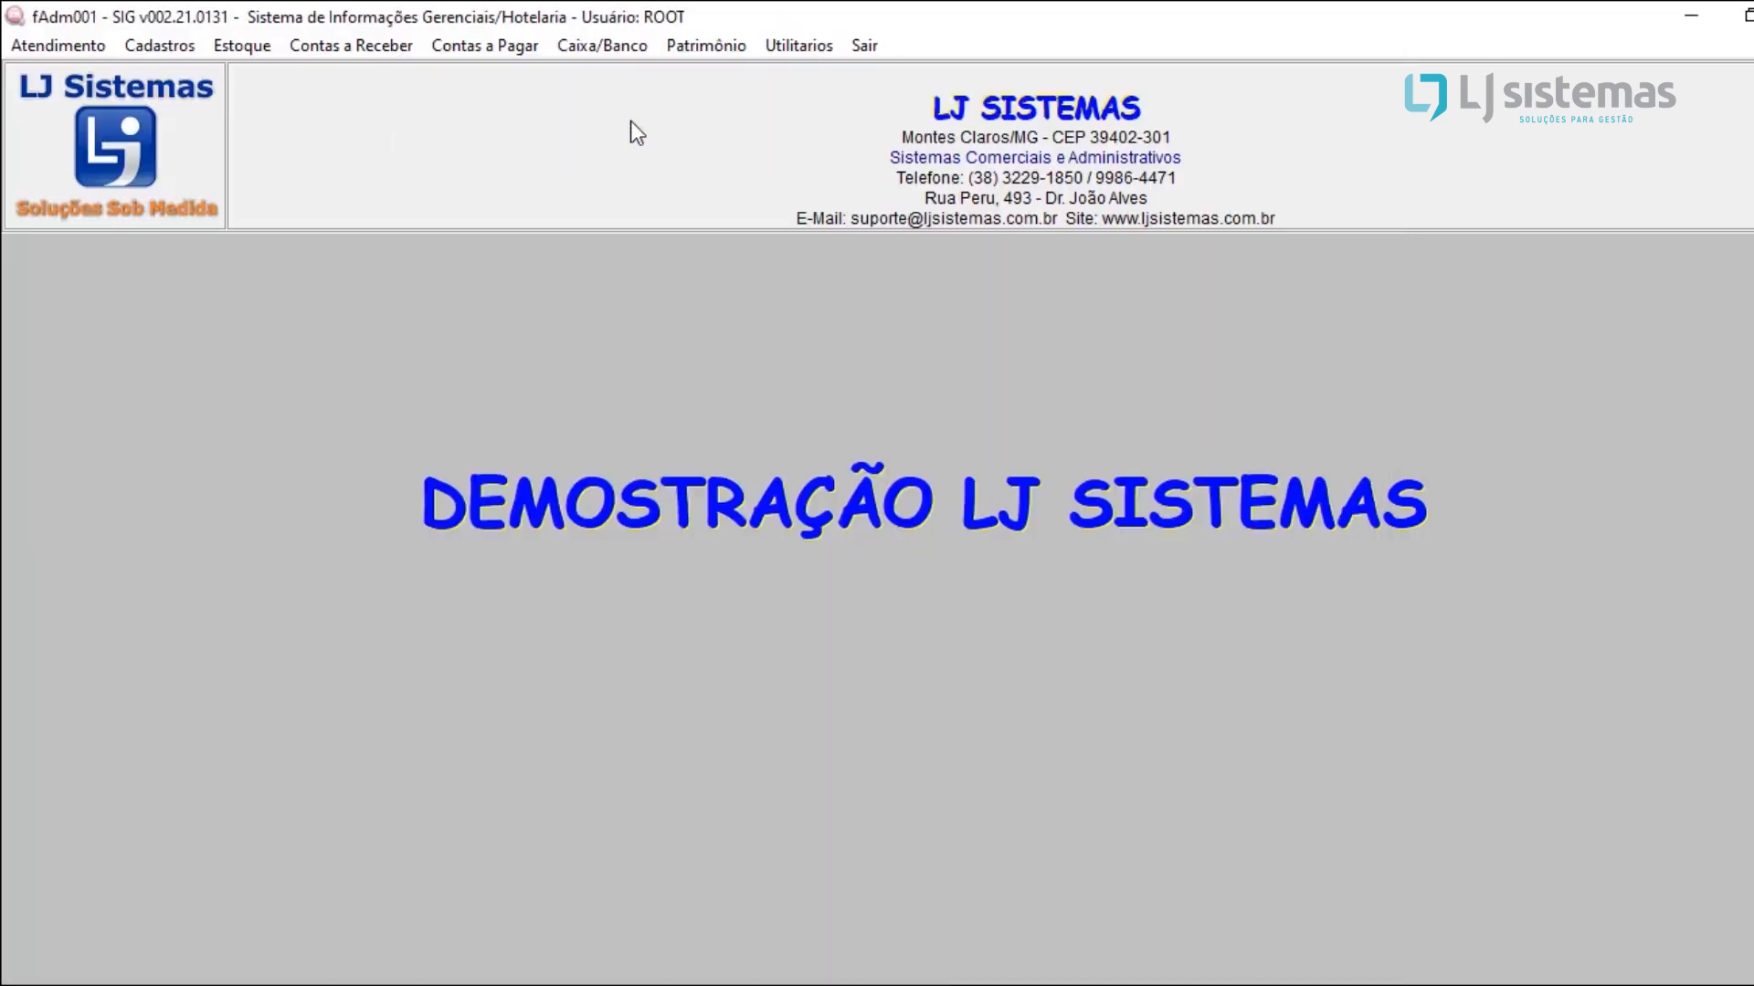
pyautogui.click(154, 48)
pyautogui.moveTo(207, 260)
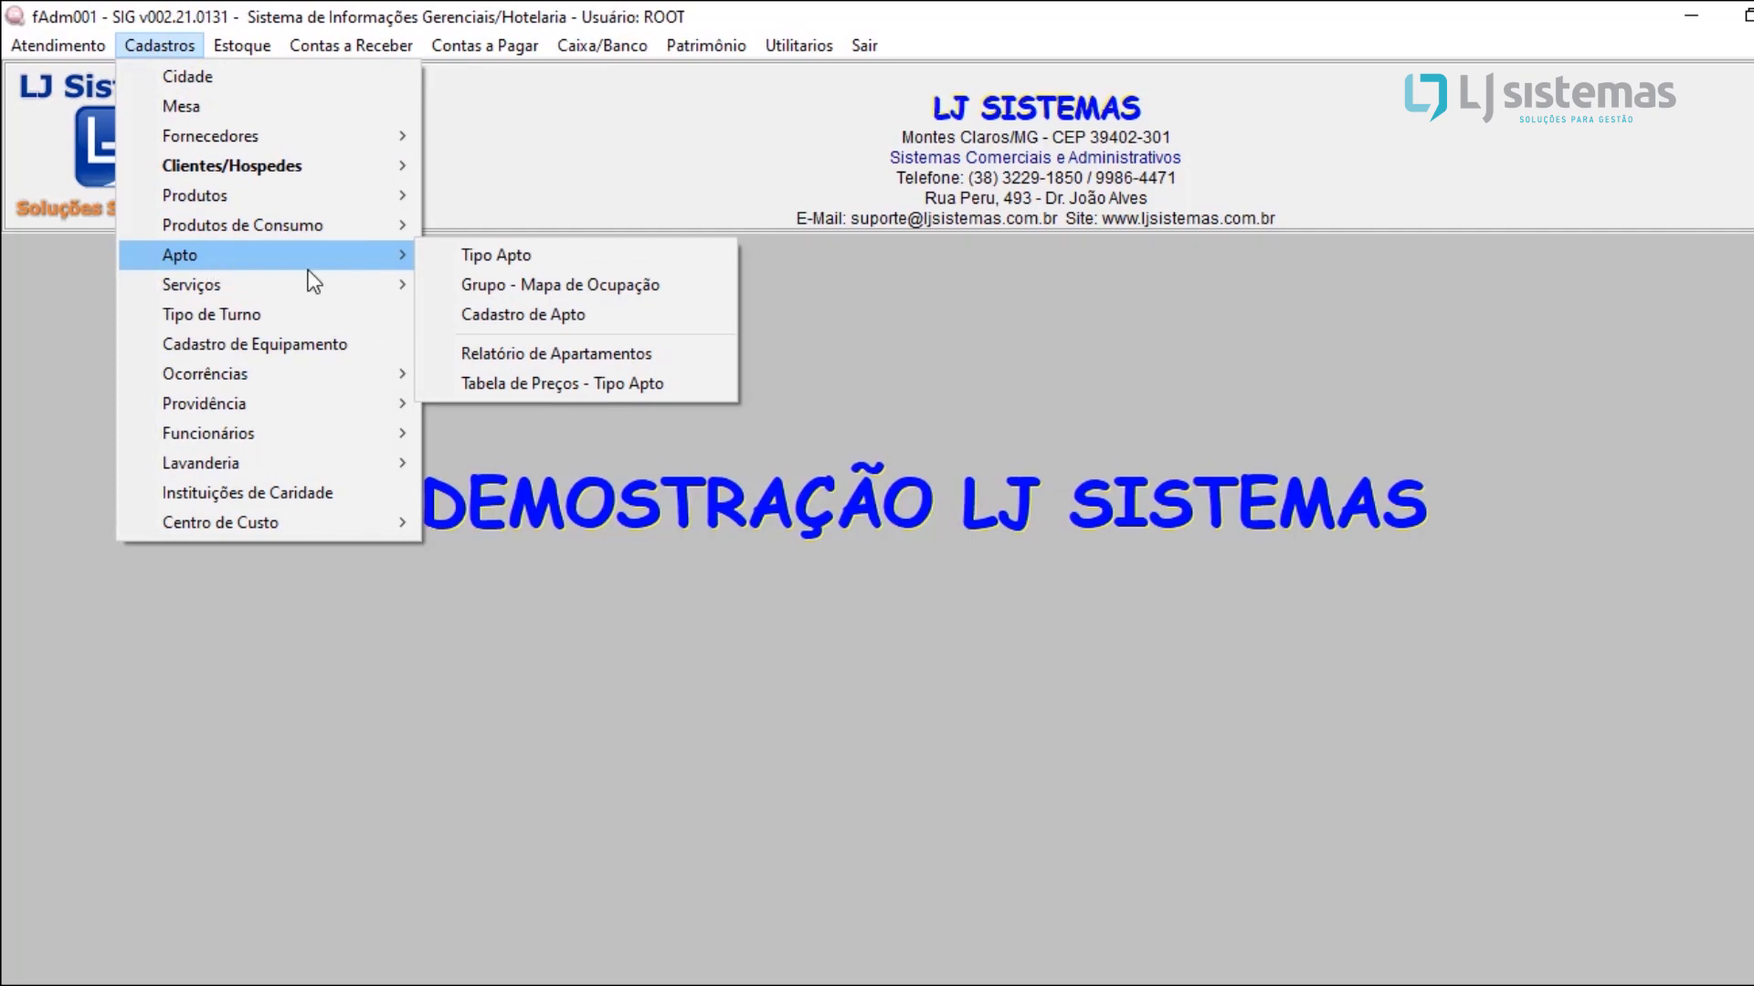
pyautogui.click(489, 314)
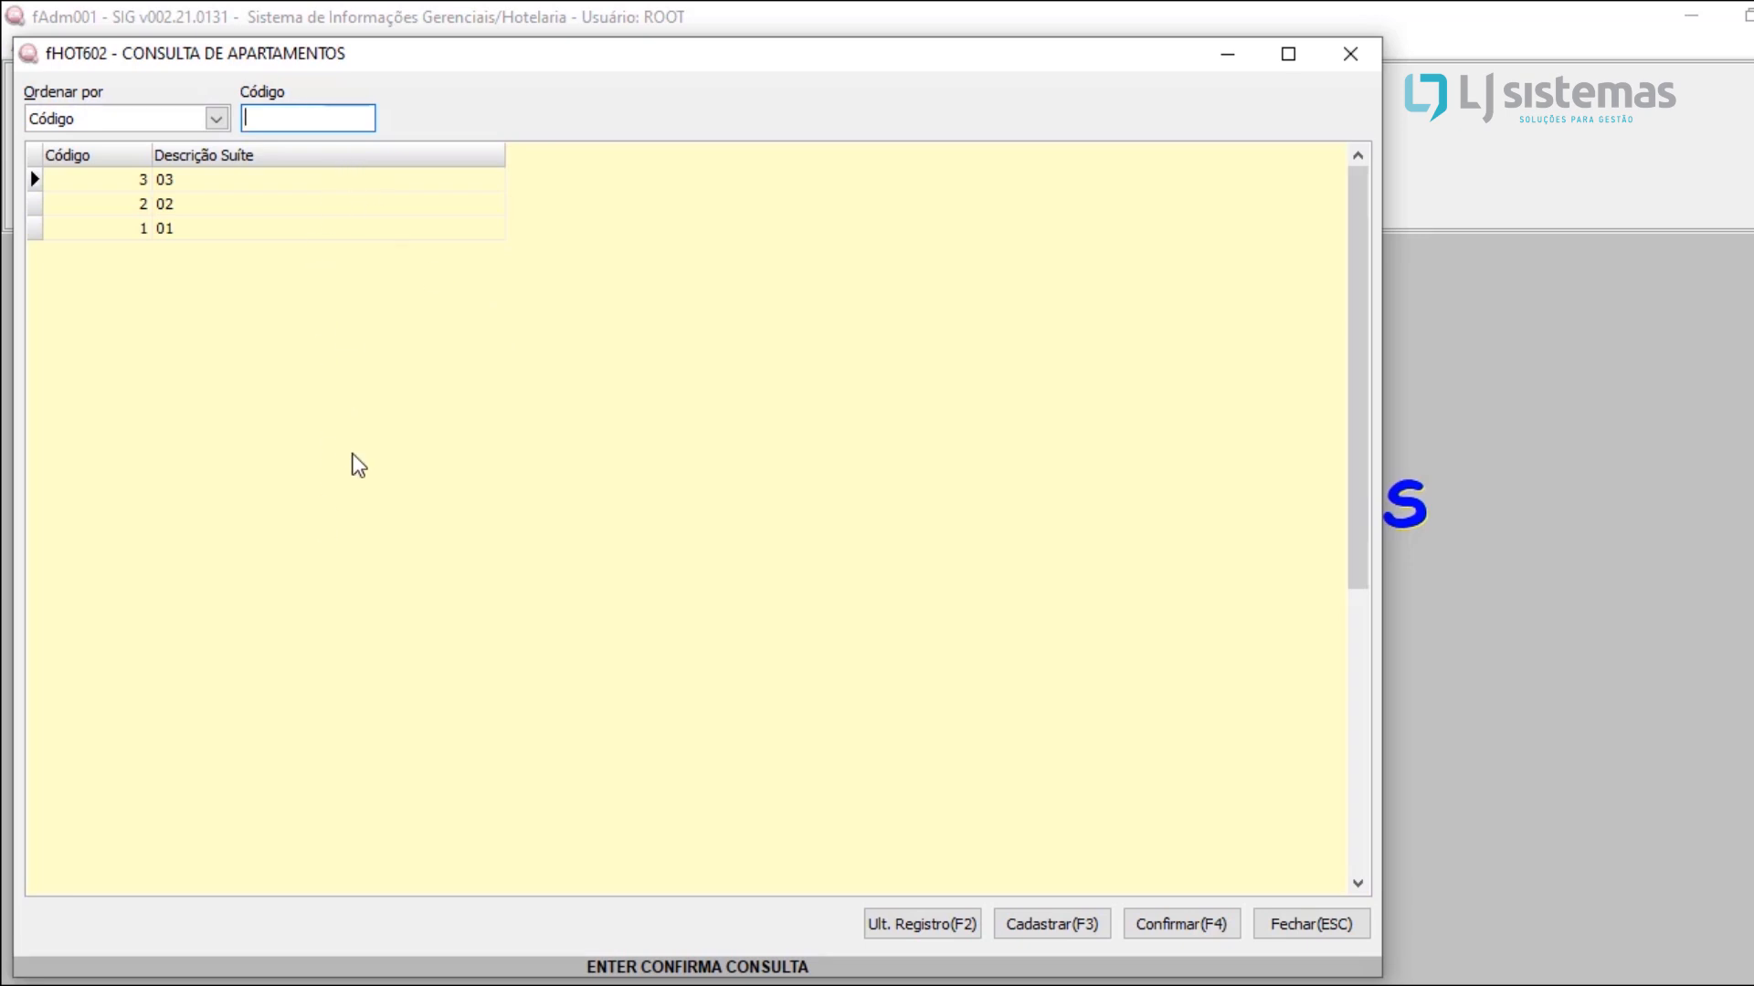
pyautogui.click(215, 119)
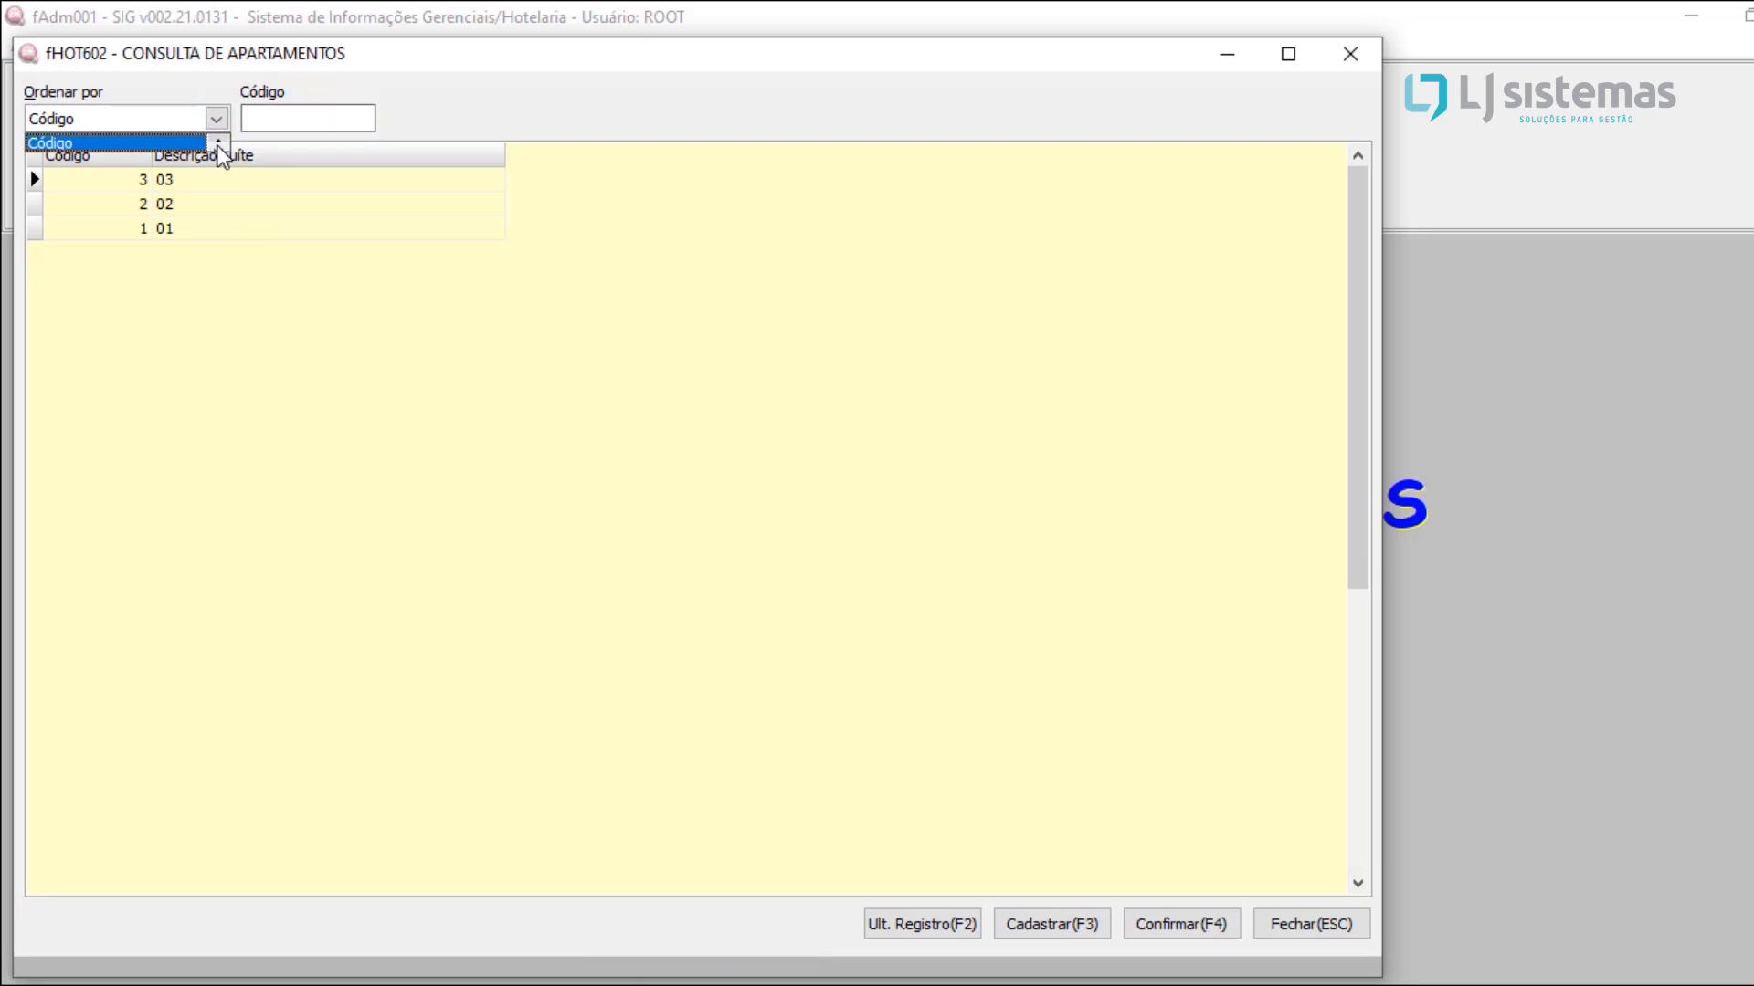
pyautogui.click(217, 147)
pyautogui.click(216, 138)
pyautogui.click(274, 112)
pyautogui.click(251, 201)
pyautogui.click(277, 181)
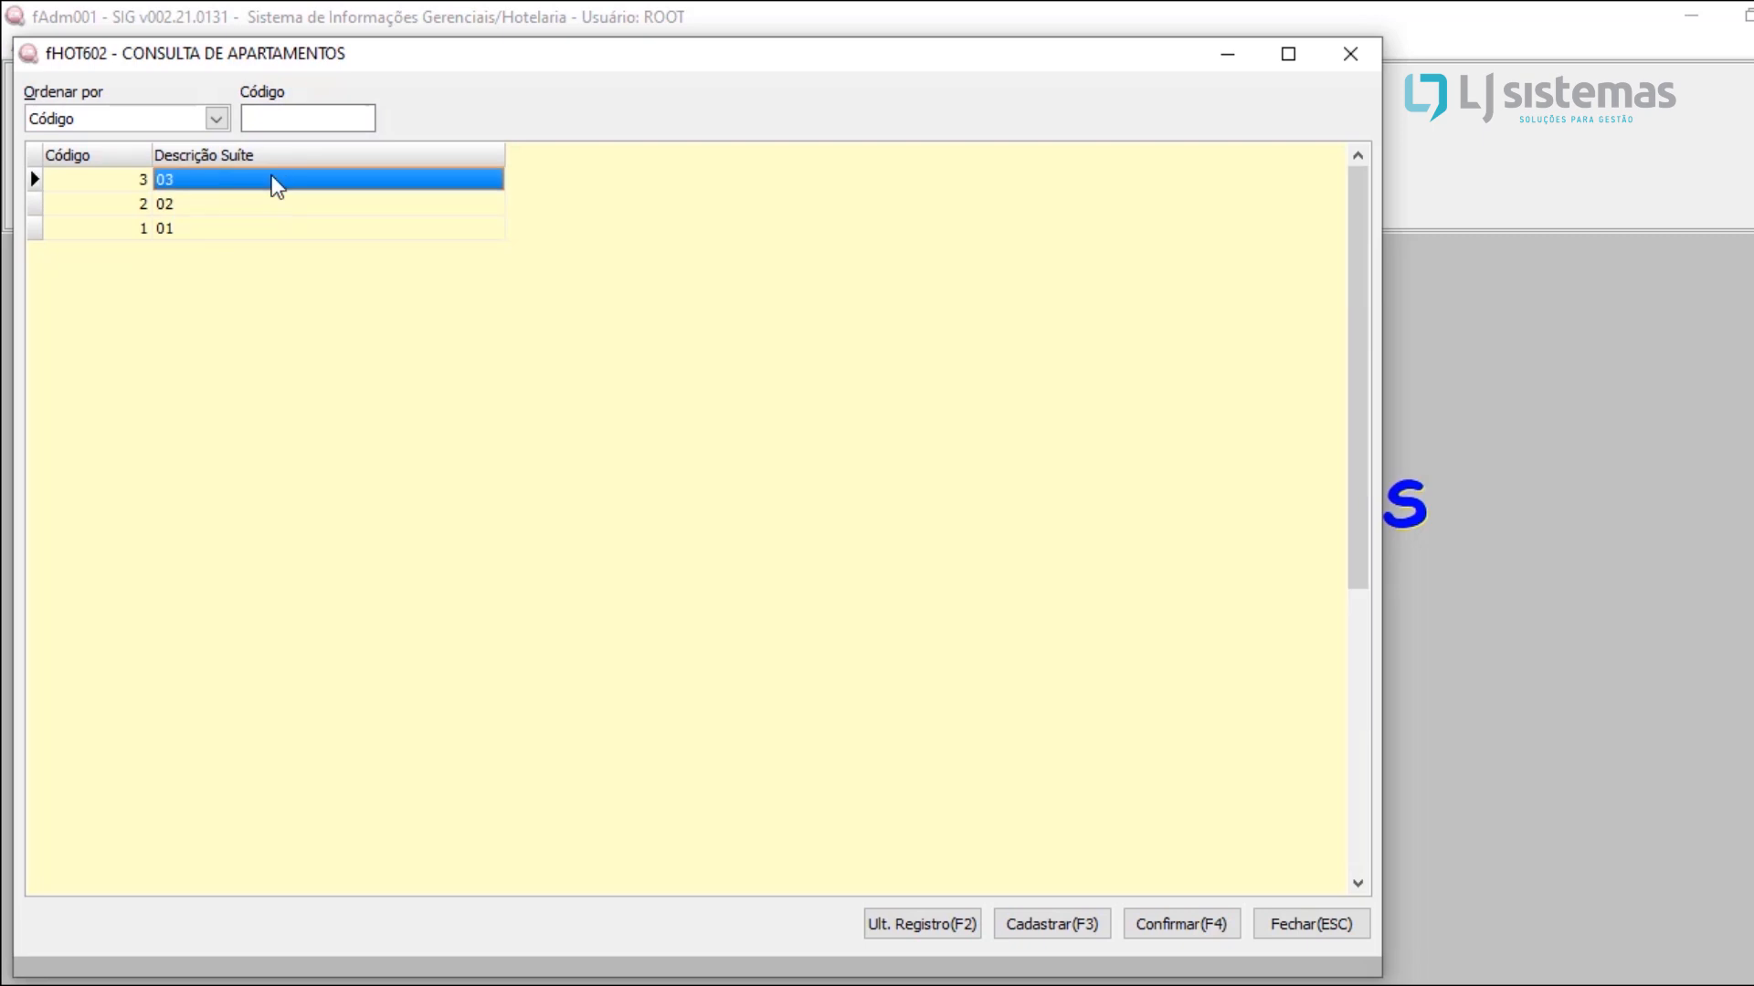
pyautogui.doubleClick(277, 181)
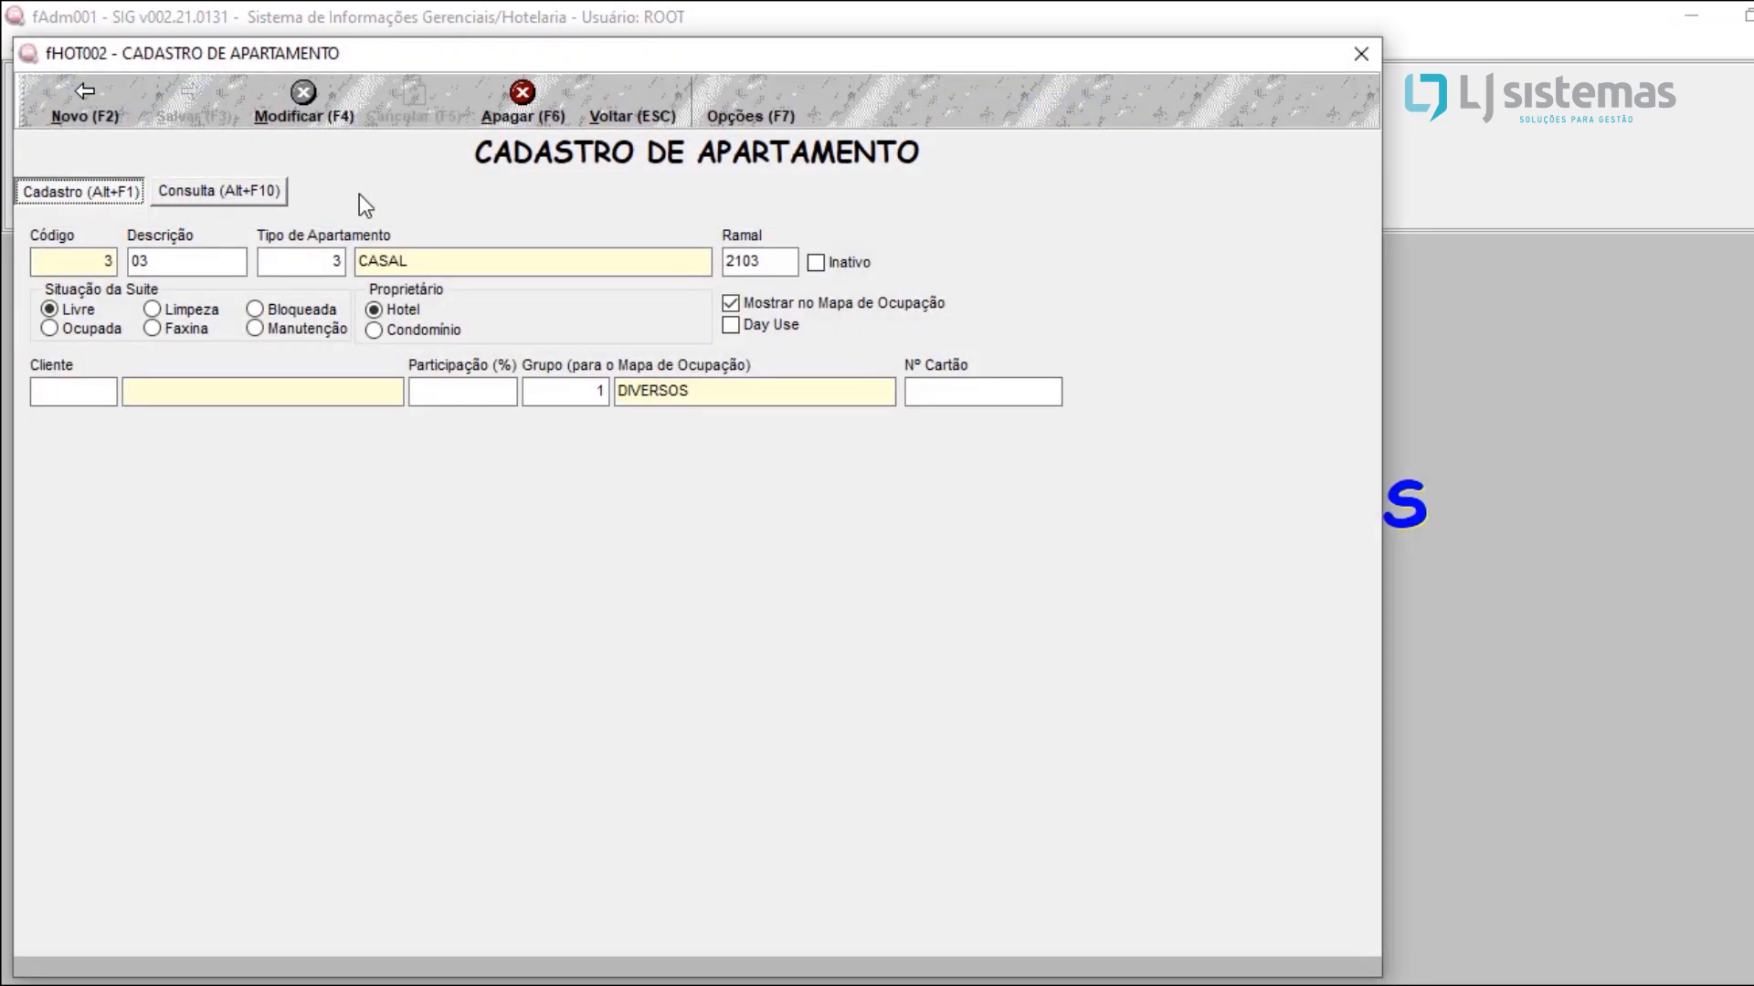
# Step: Return to the apartment list and start a new apartment registration
pyautogui.click(633, 93)
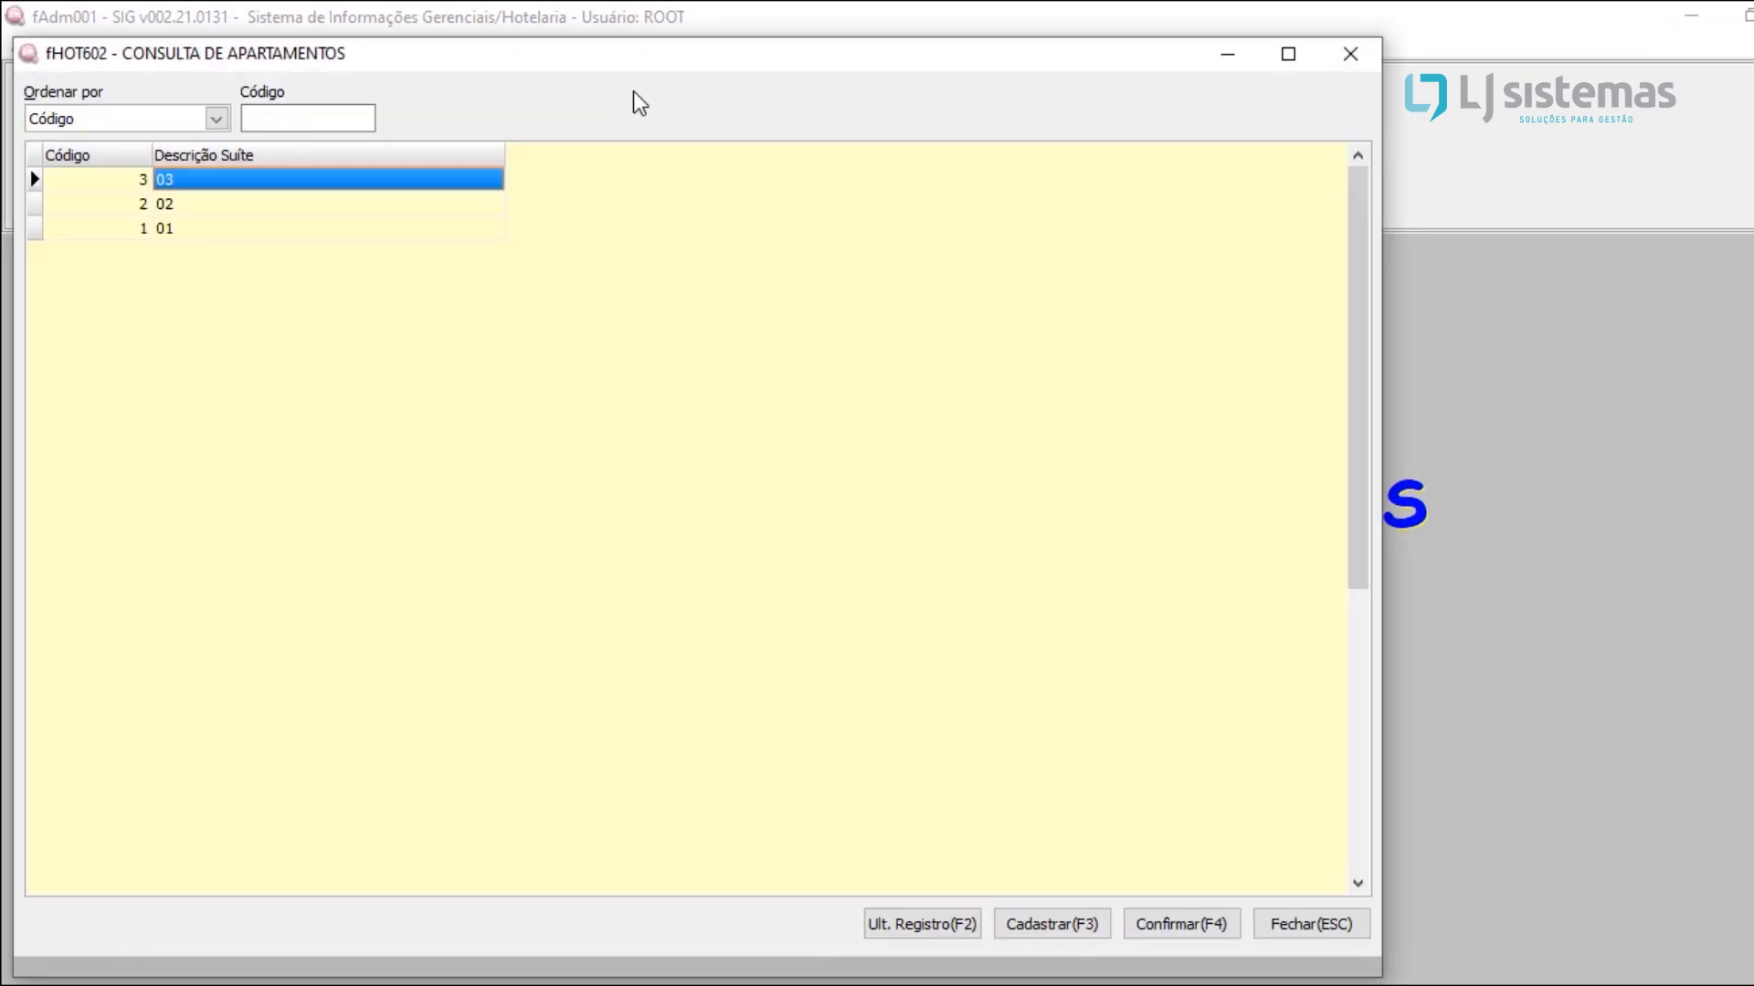
pyautogui.click(1042, 926)
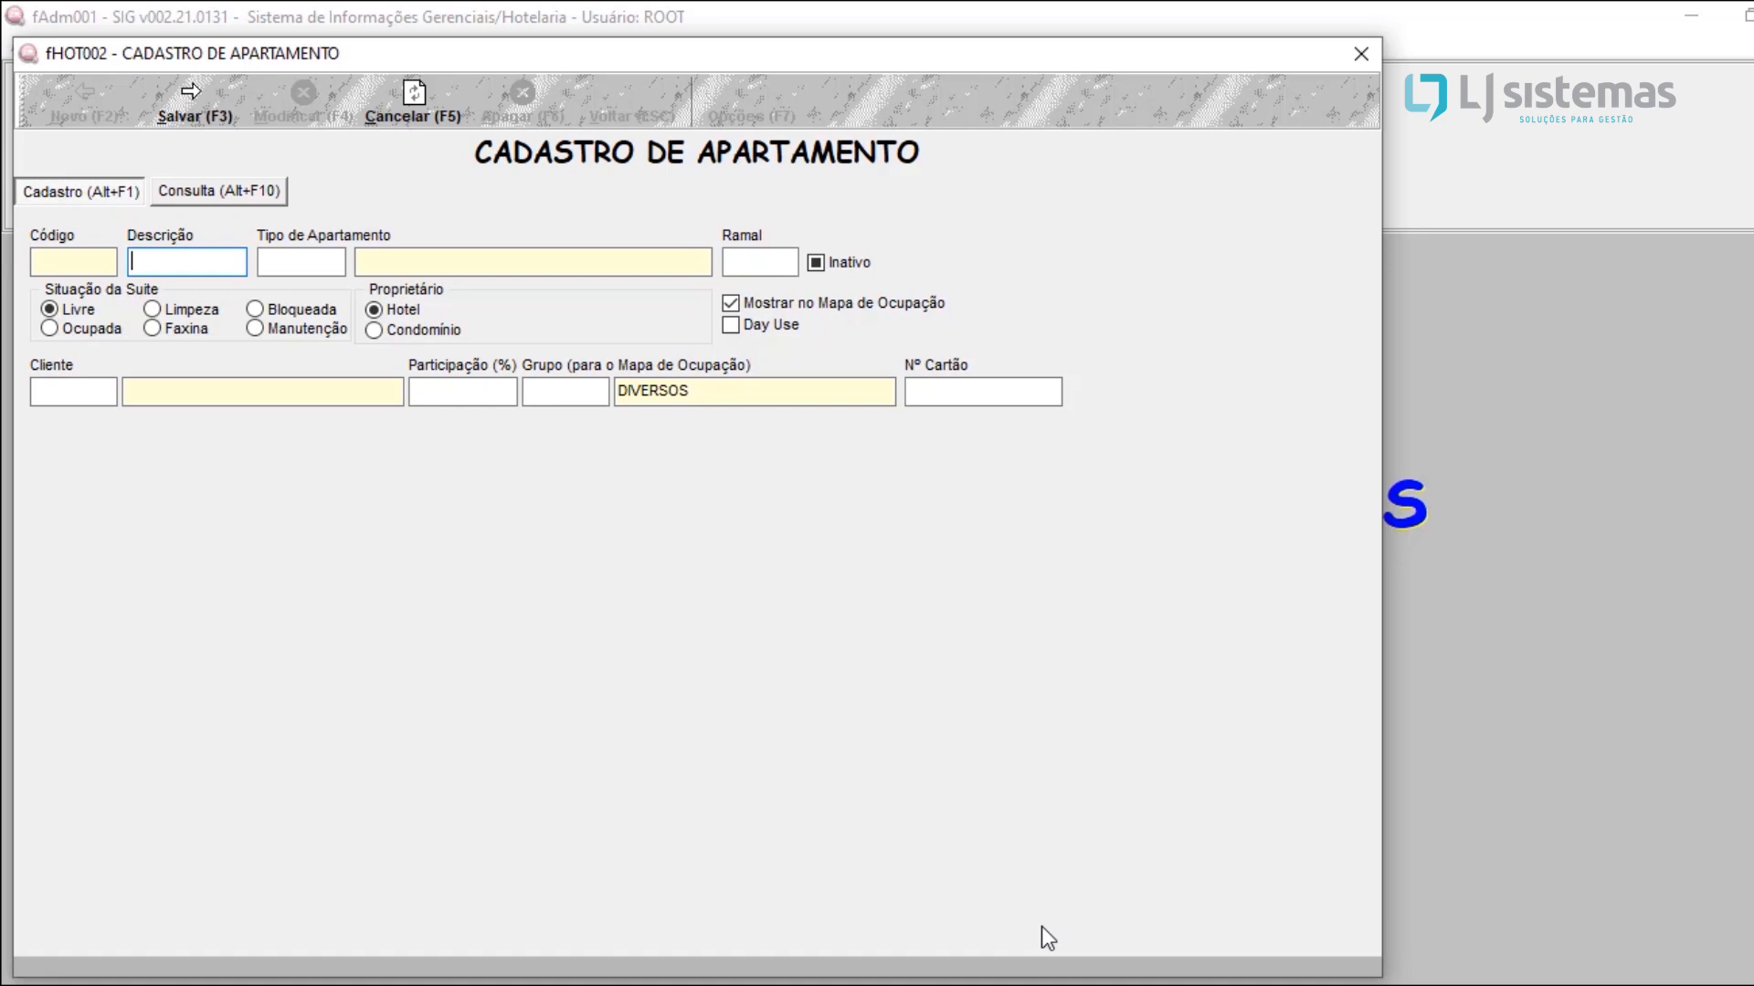
# Step: Describe the new apartment as 4 and assign it the CASAL apartment type from the type lookup
pyautogui.write('4')
pyautogui.press('Tab')
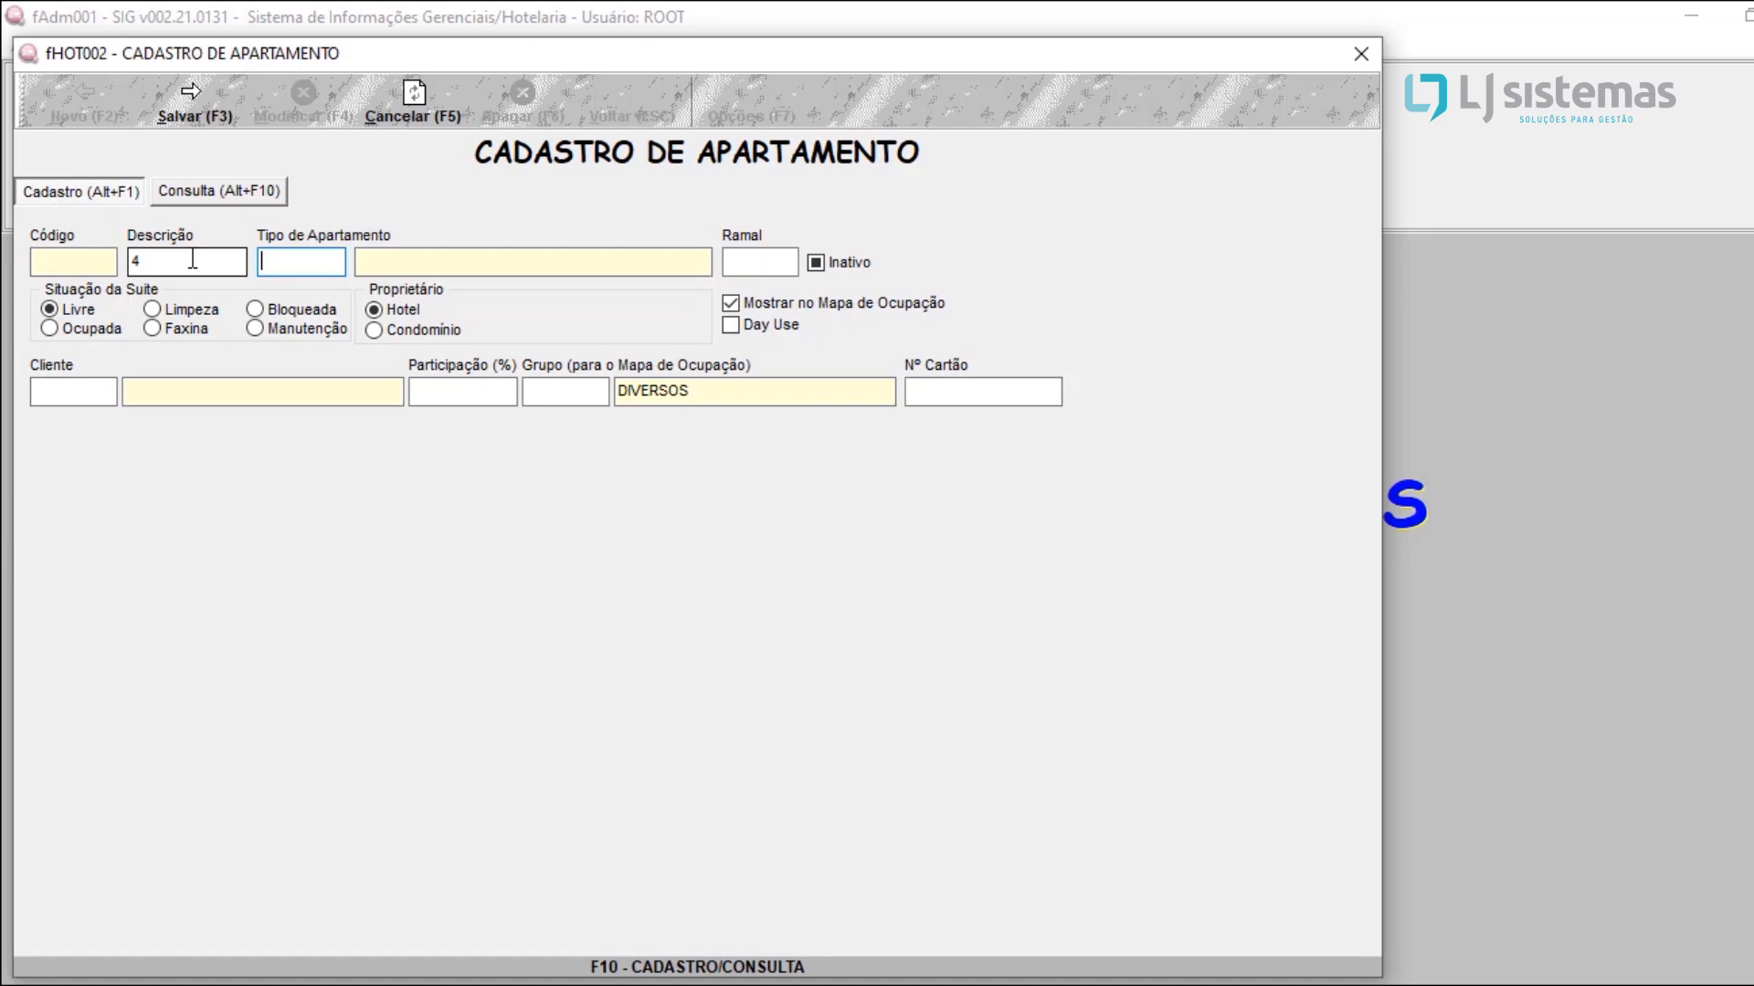
pyautogui.press('F10')
pyautogui.press('Return')
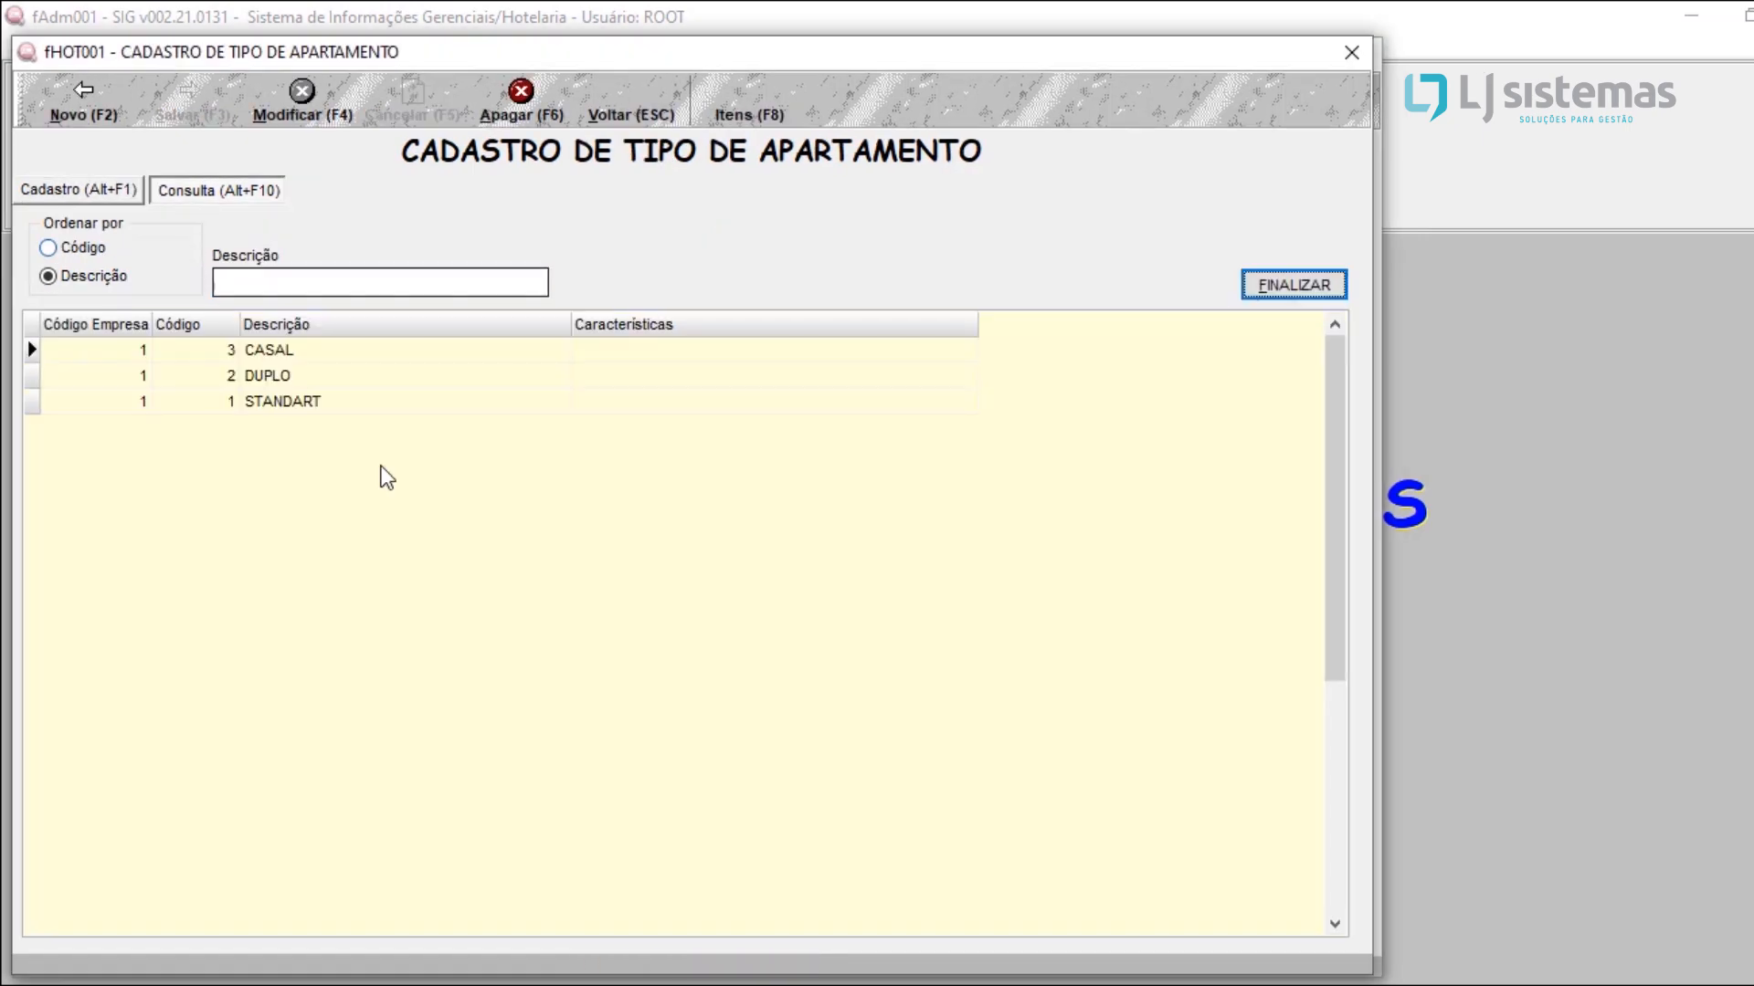
pyautogui.click(277, 352)
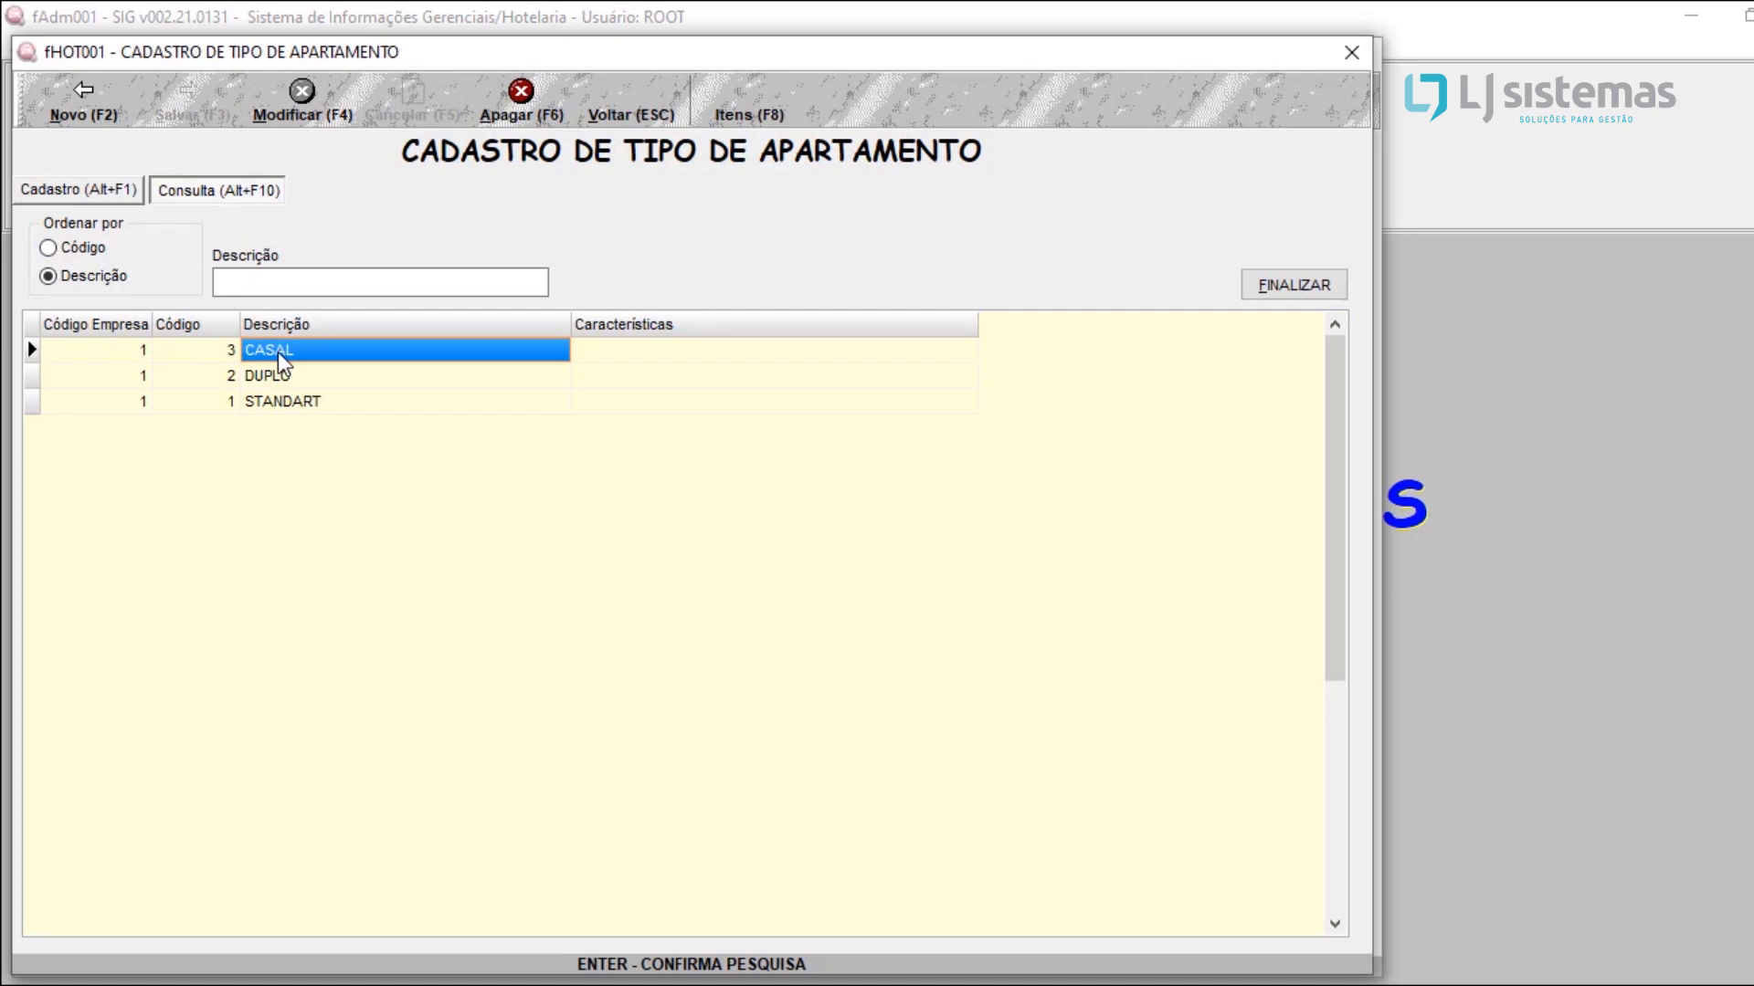
pyautogui.press('Return')
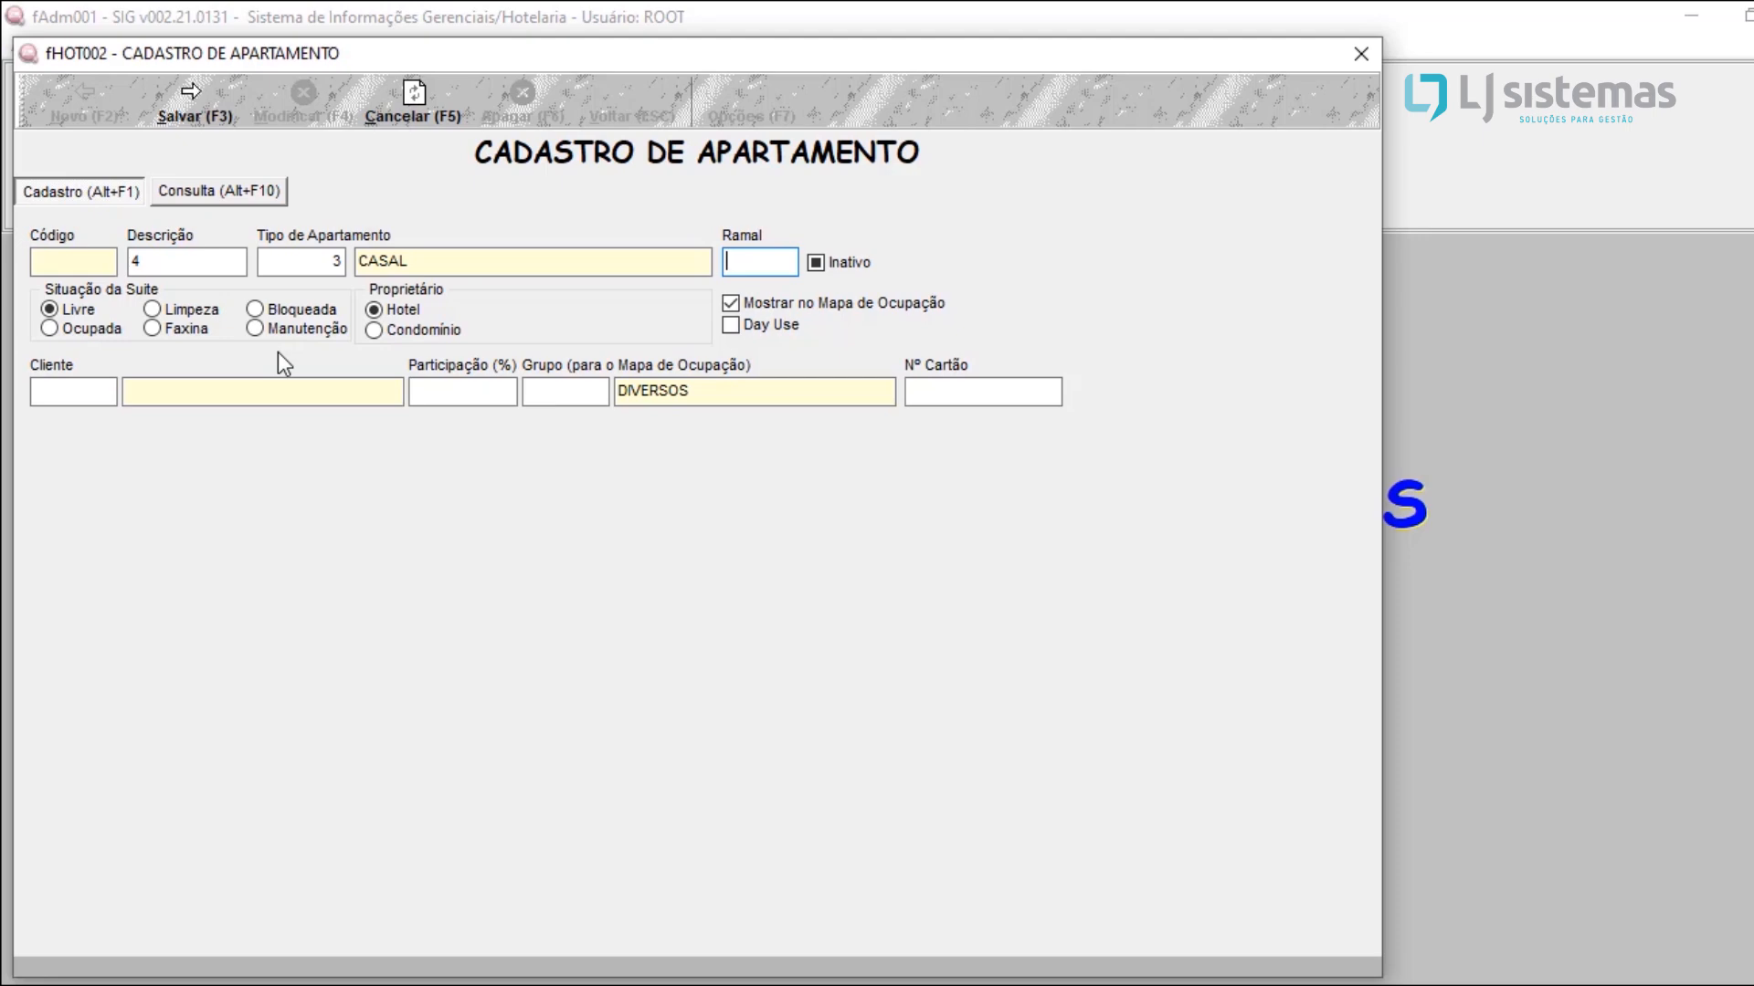
# Step: Set the apartment's extension (Ramal) to 2101, save the registration and close the apartment windows
pyautogui.write('2101')
pyautogui.click(182, 89)
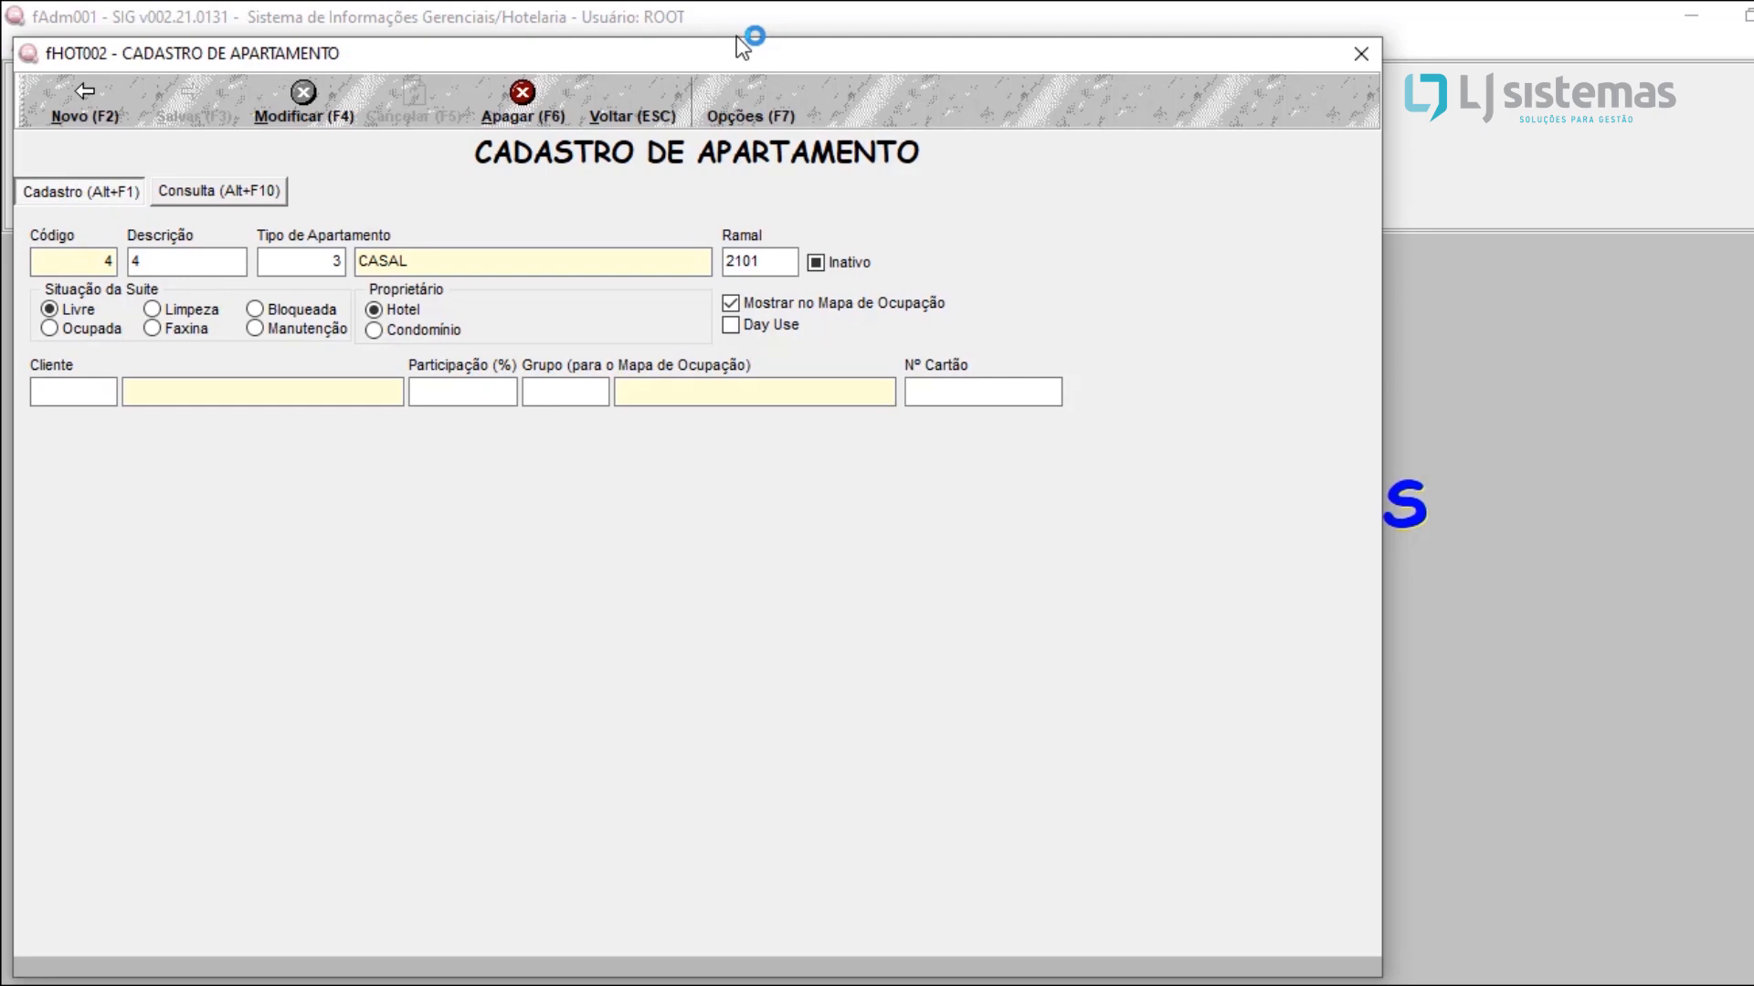
pyautogui.click(1356, 59)
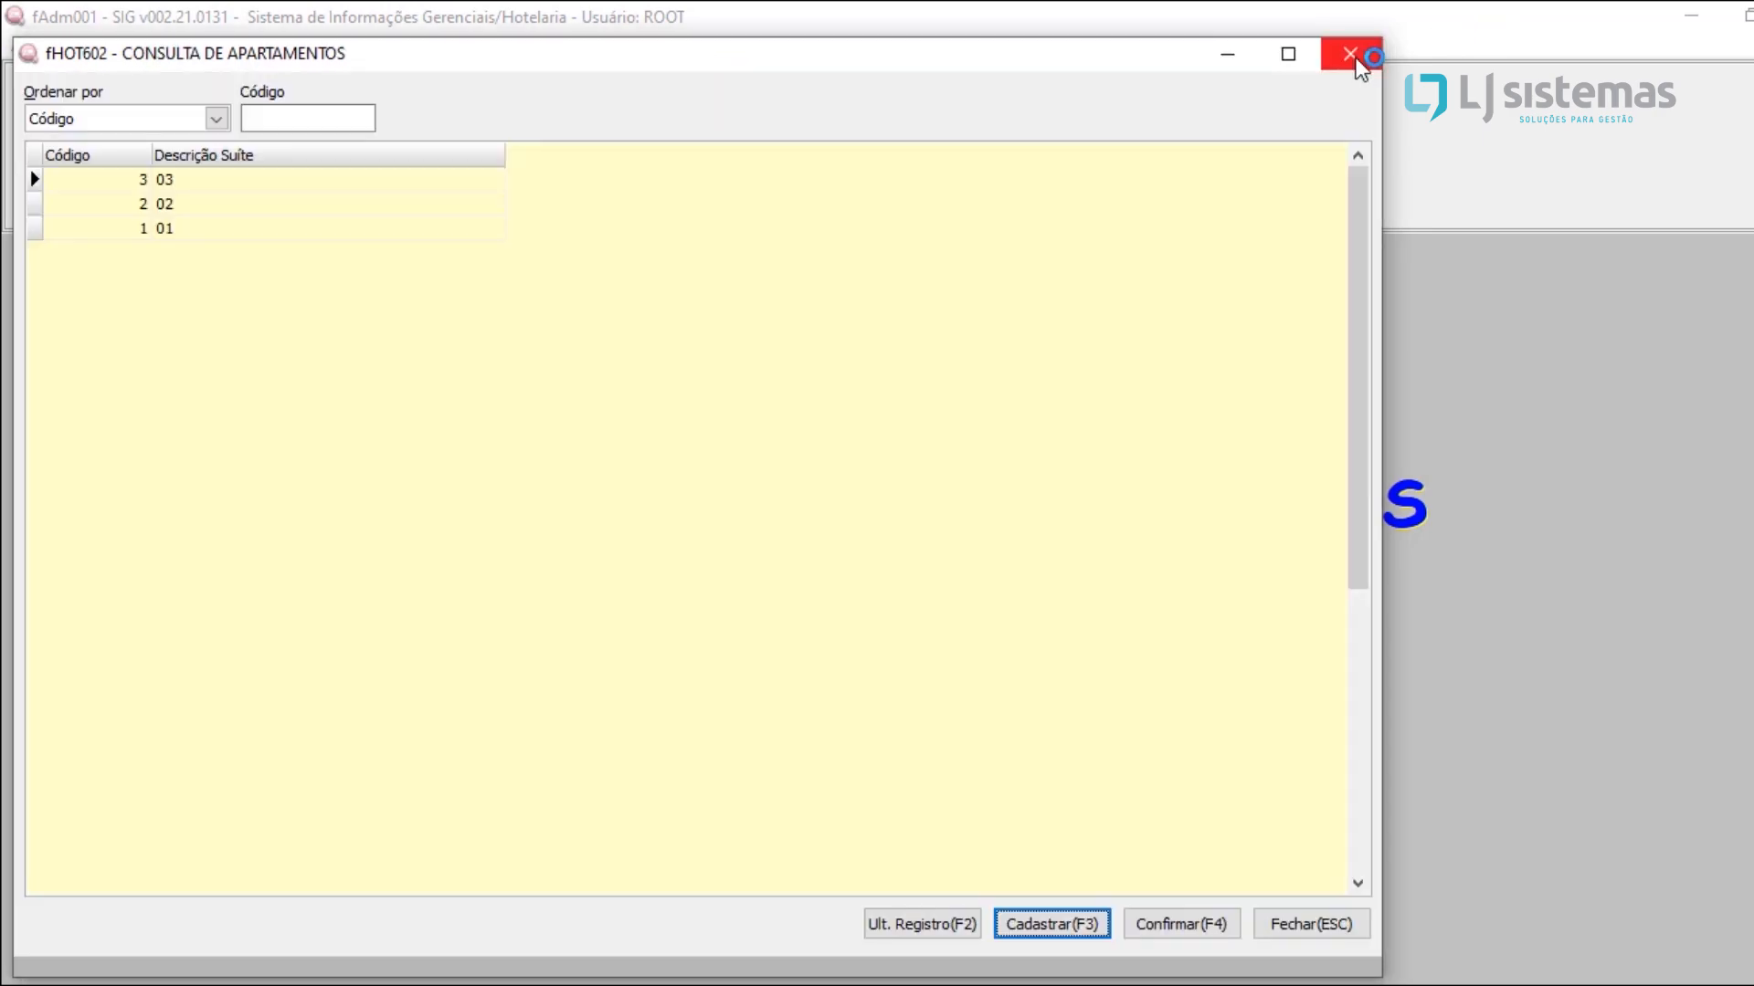
pyautogui.click(1352, 57)
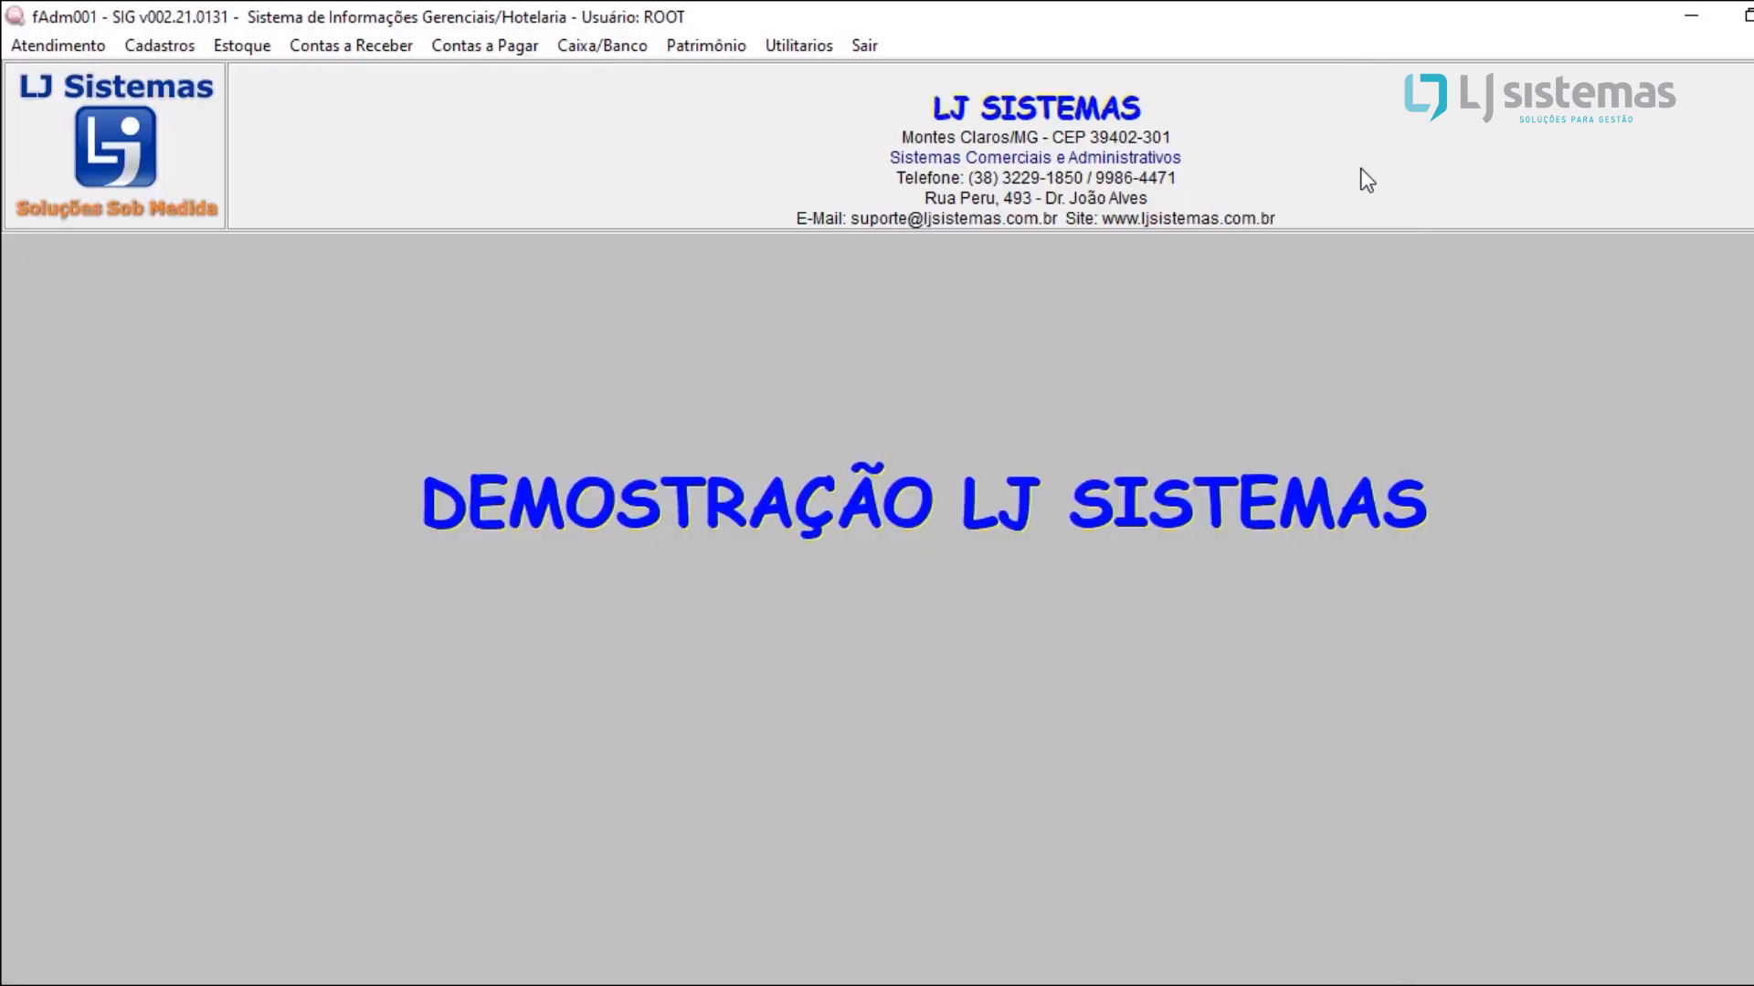
# Step: Start a new cash shift opening, keeping the proposed opening date and setting the initial balance to 100,00
pyautogui.click(194, 42)
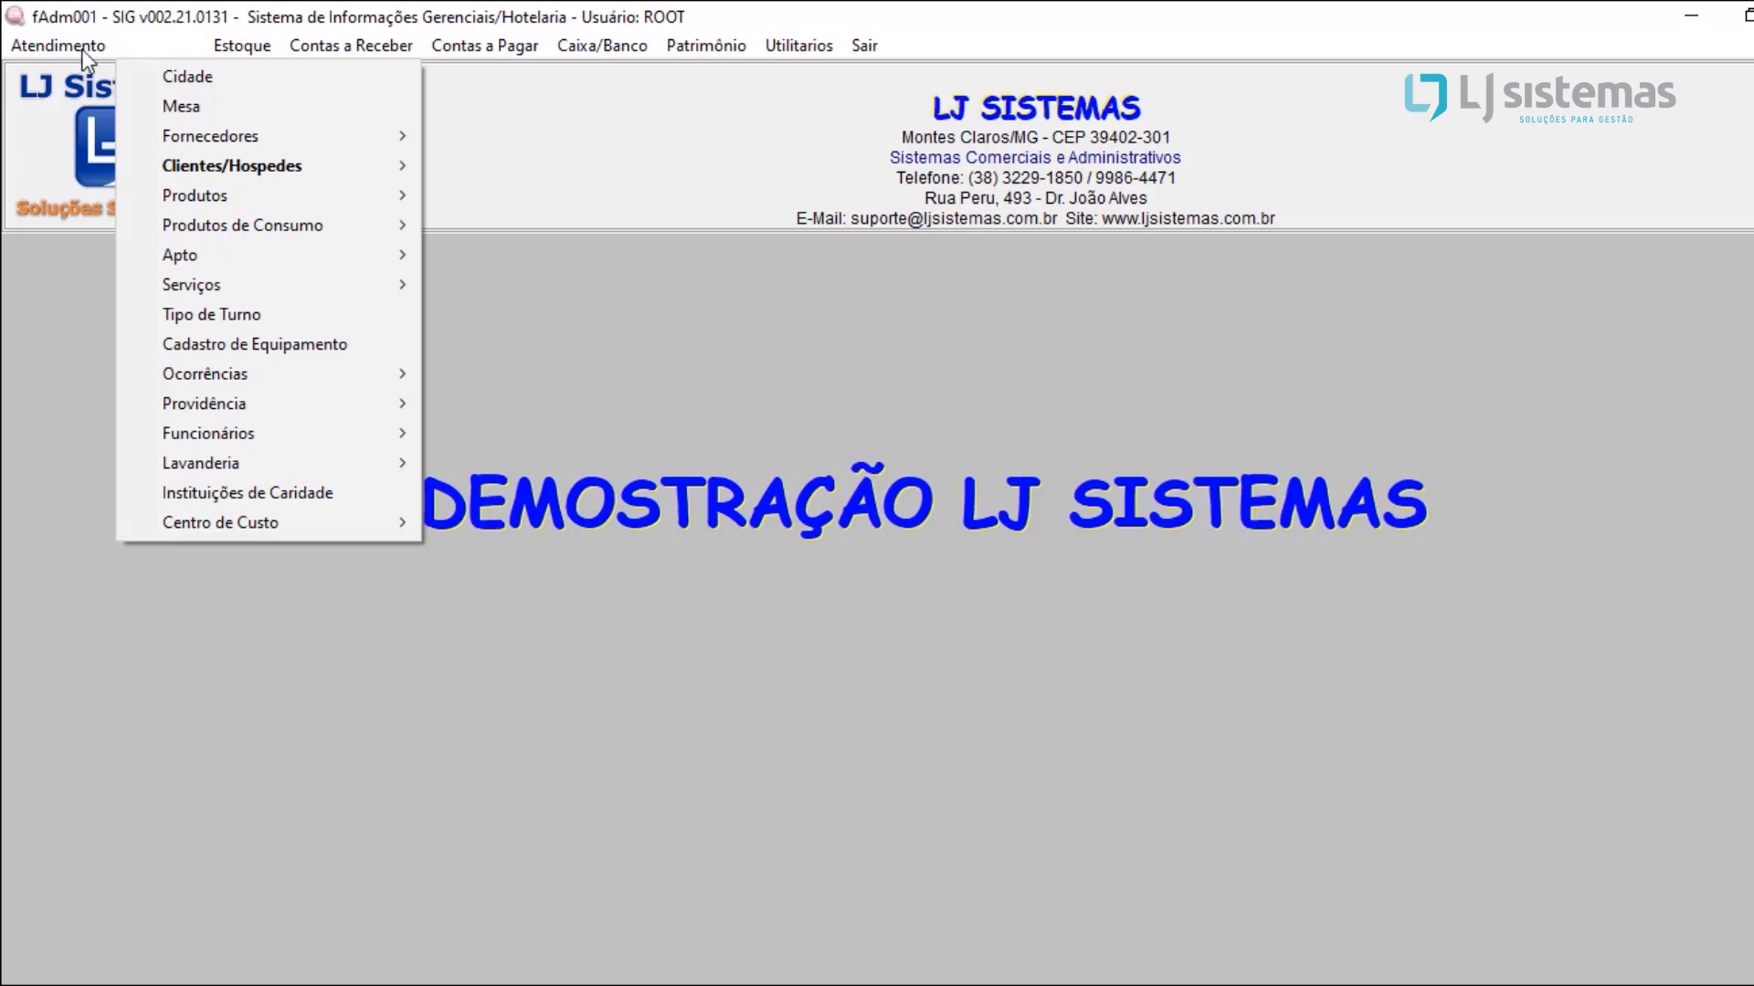
pyautogui.moveTo(60, 40)
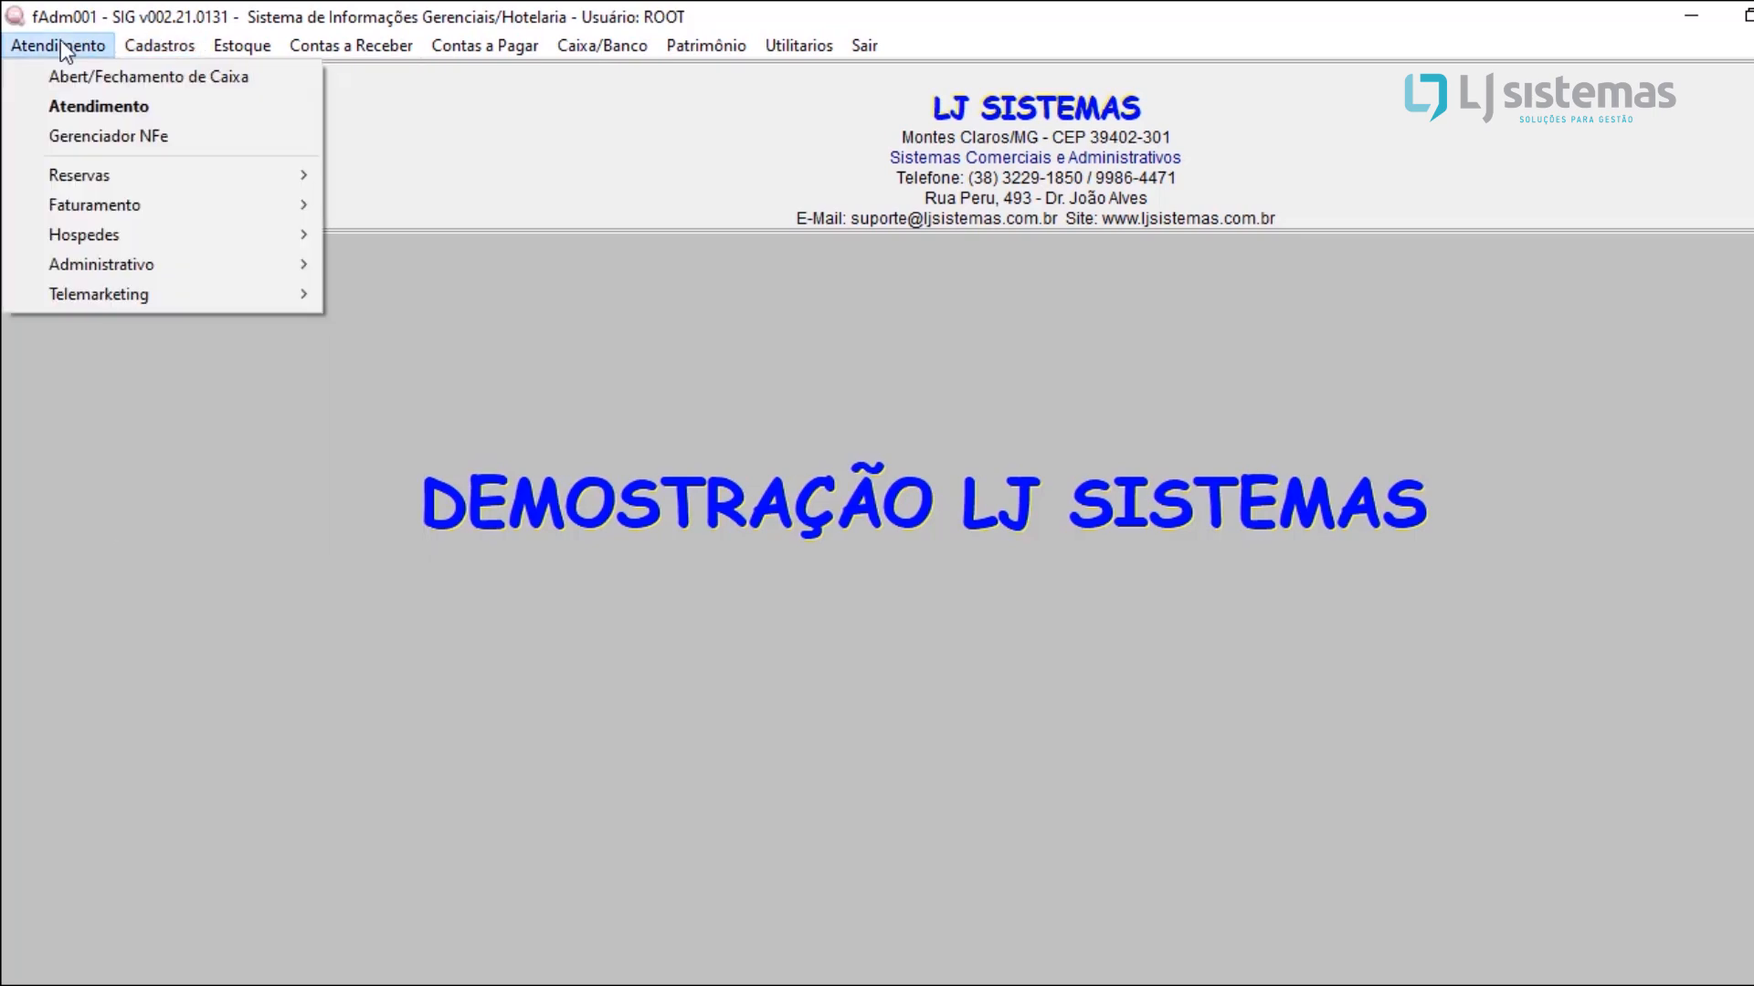
pyautogui.click(272, 80)
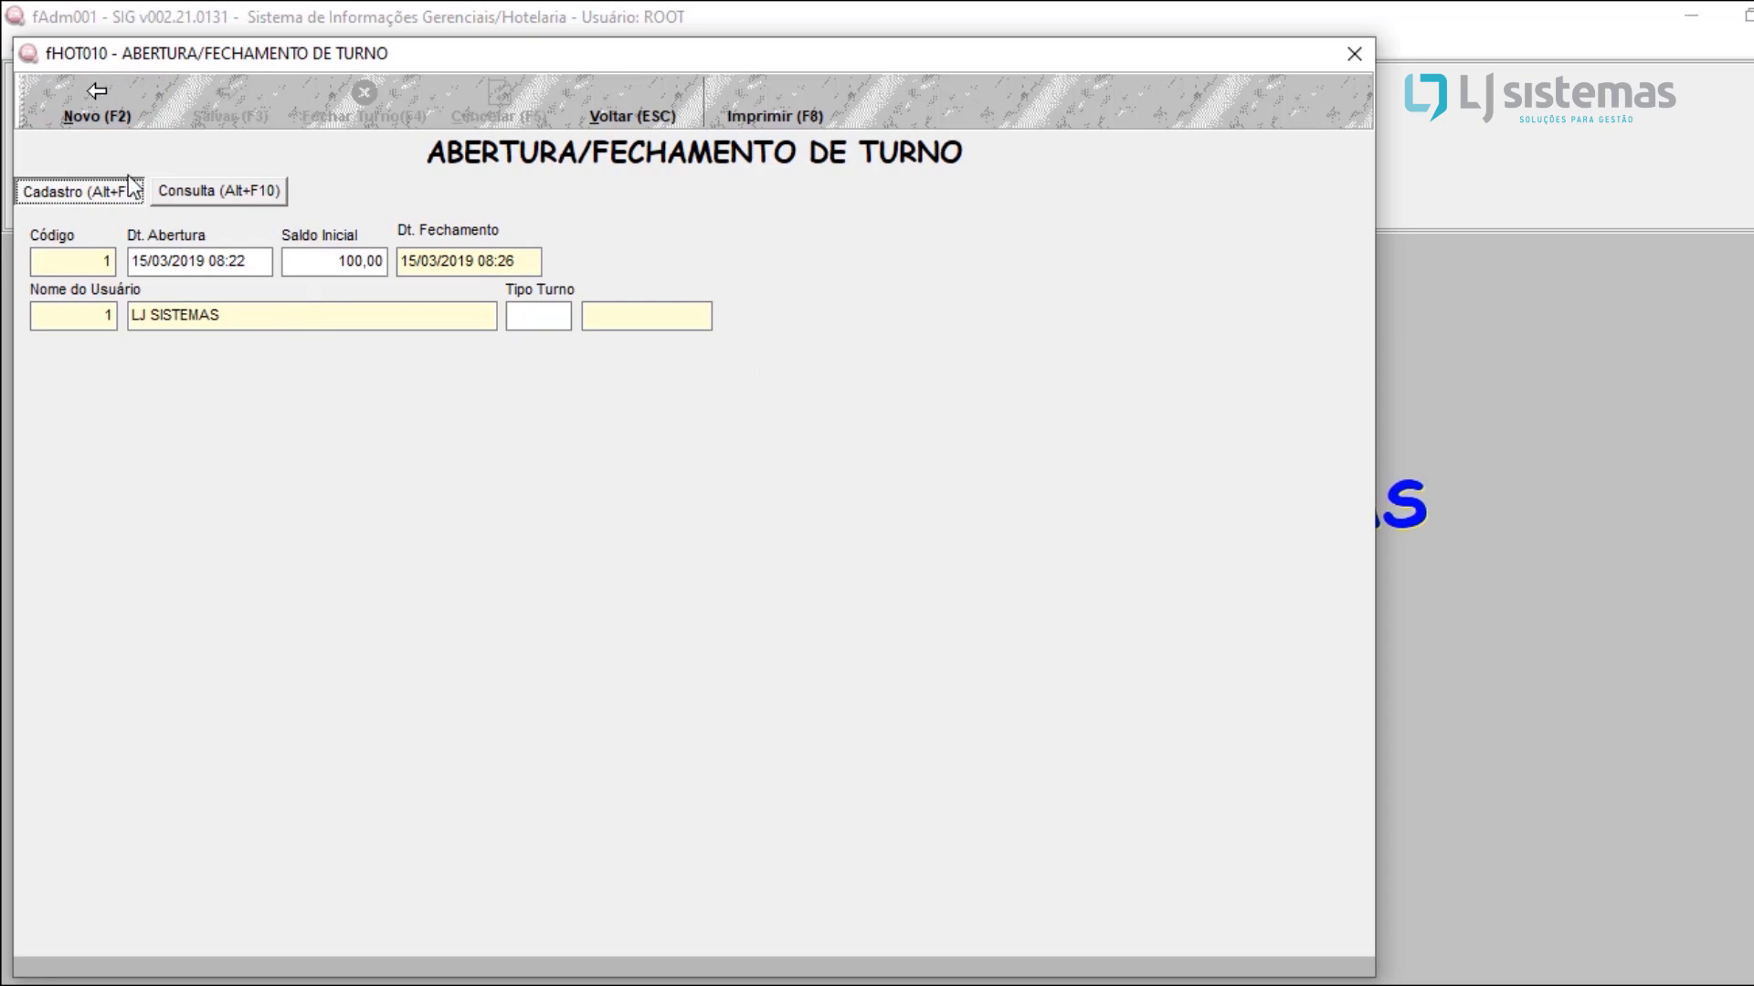
pyautogui.click(95, 98)
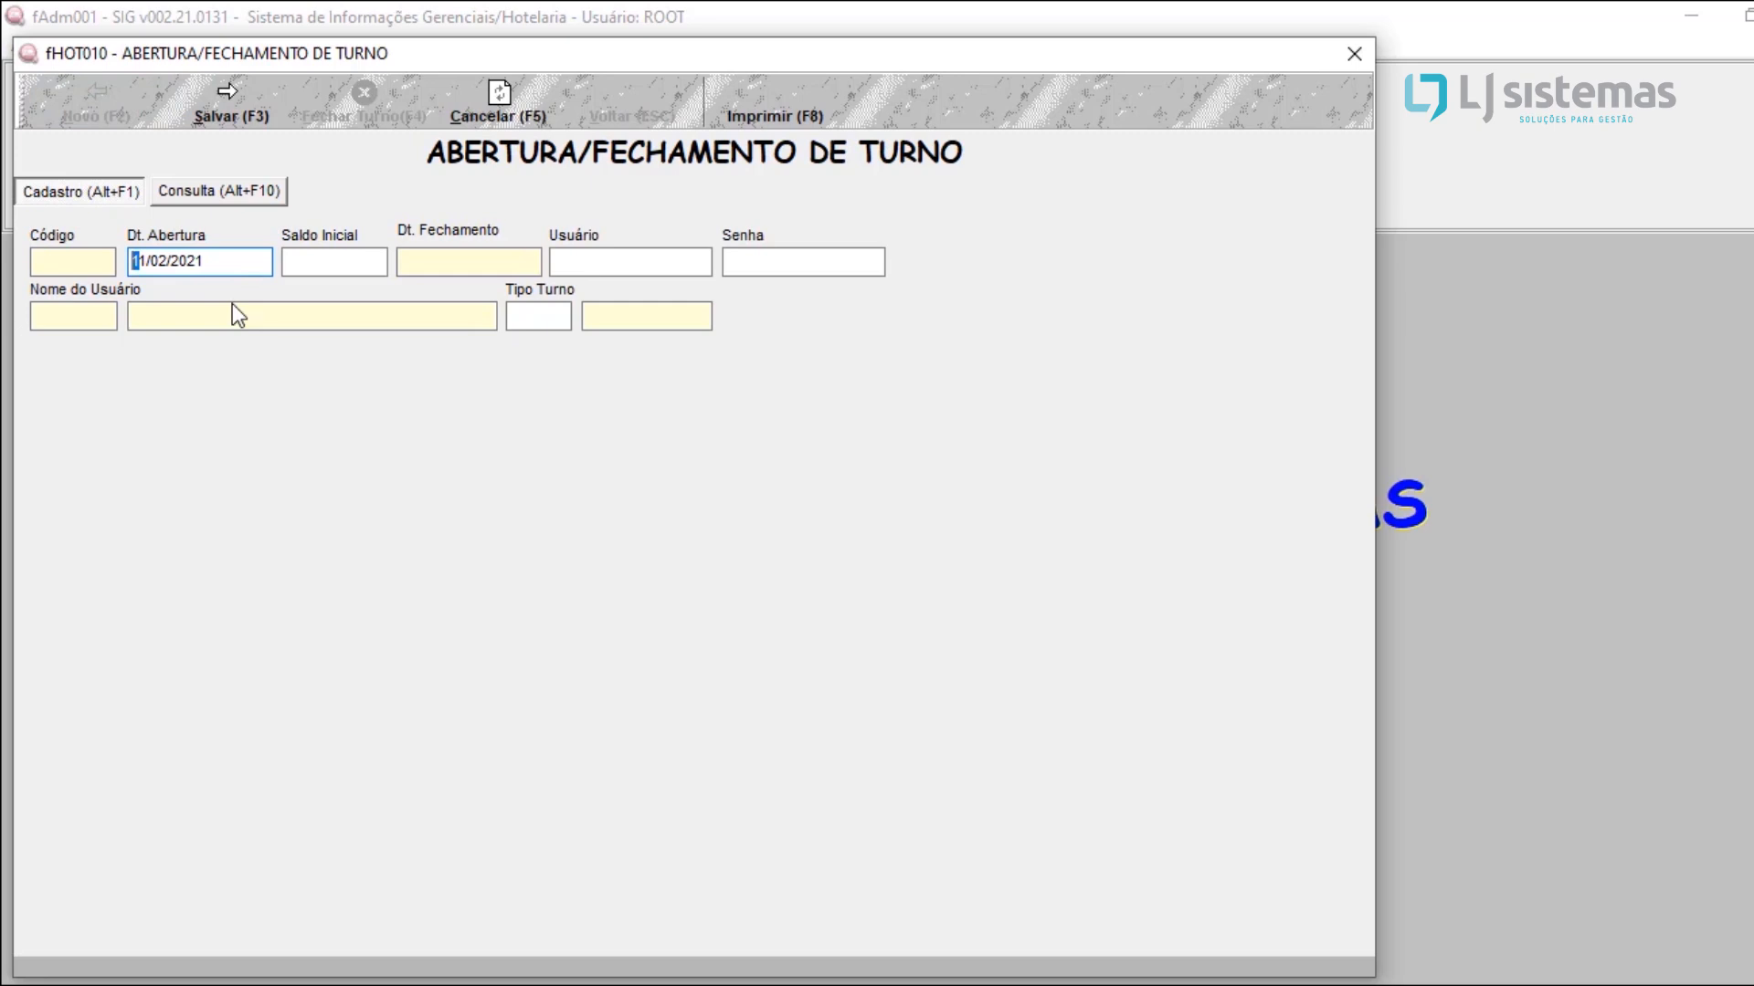
pyautogui.press('Return')
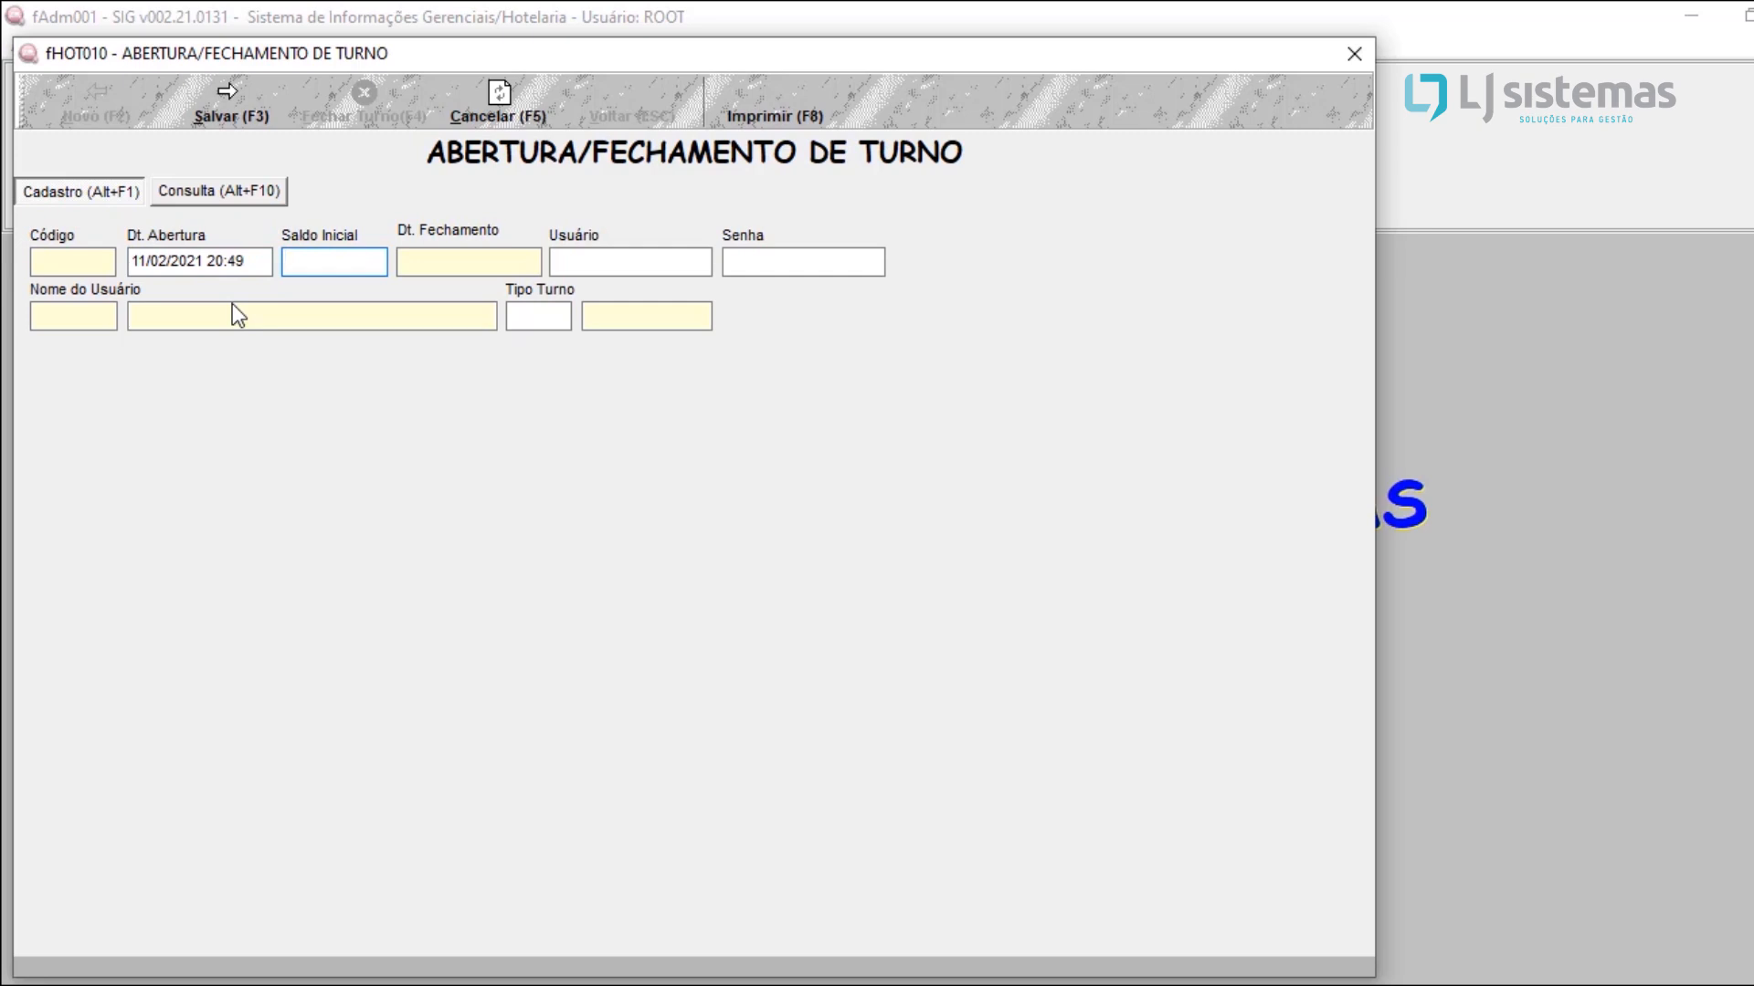
pyautogui.write('100')
pyautogui.press('Return')
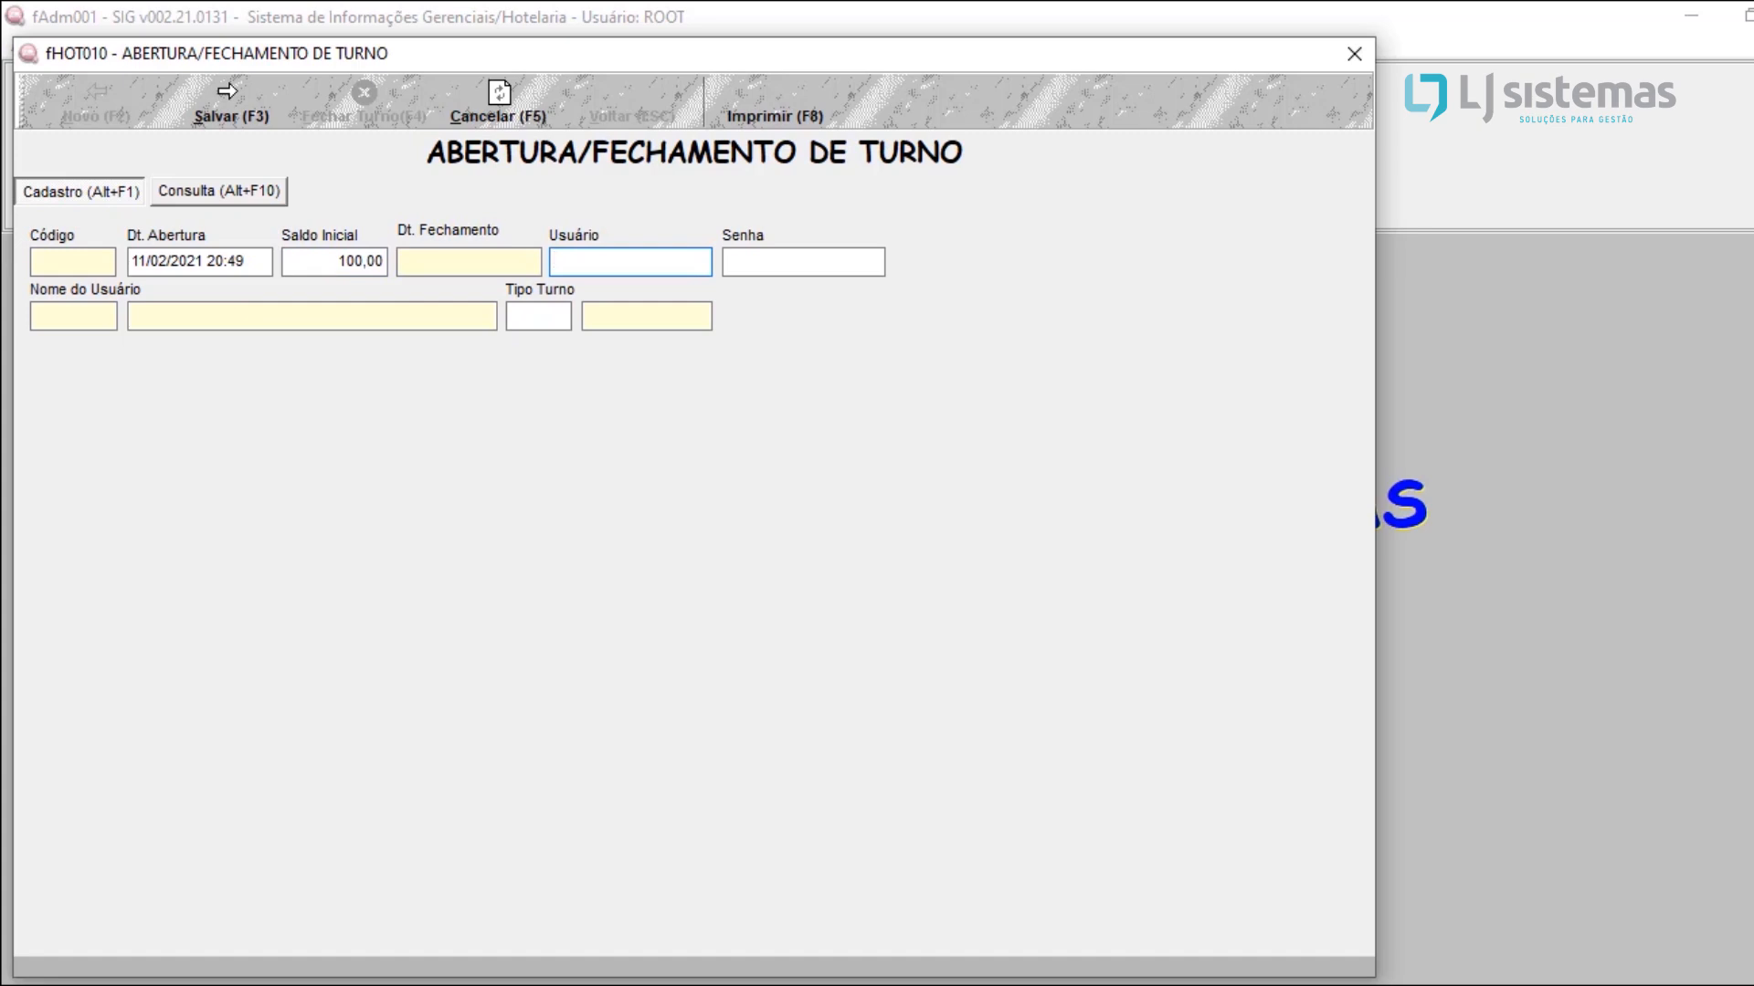
# Step: Enter ROOT as the shift's user and fill in the account password
pyautogui.write('ROOT')
pyautogui.press('Return')
pyautogui.write('****')
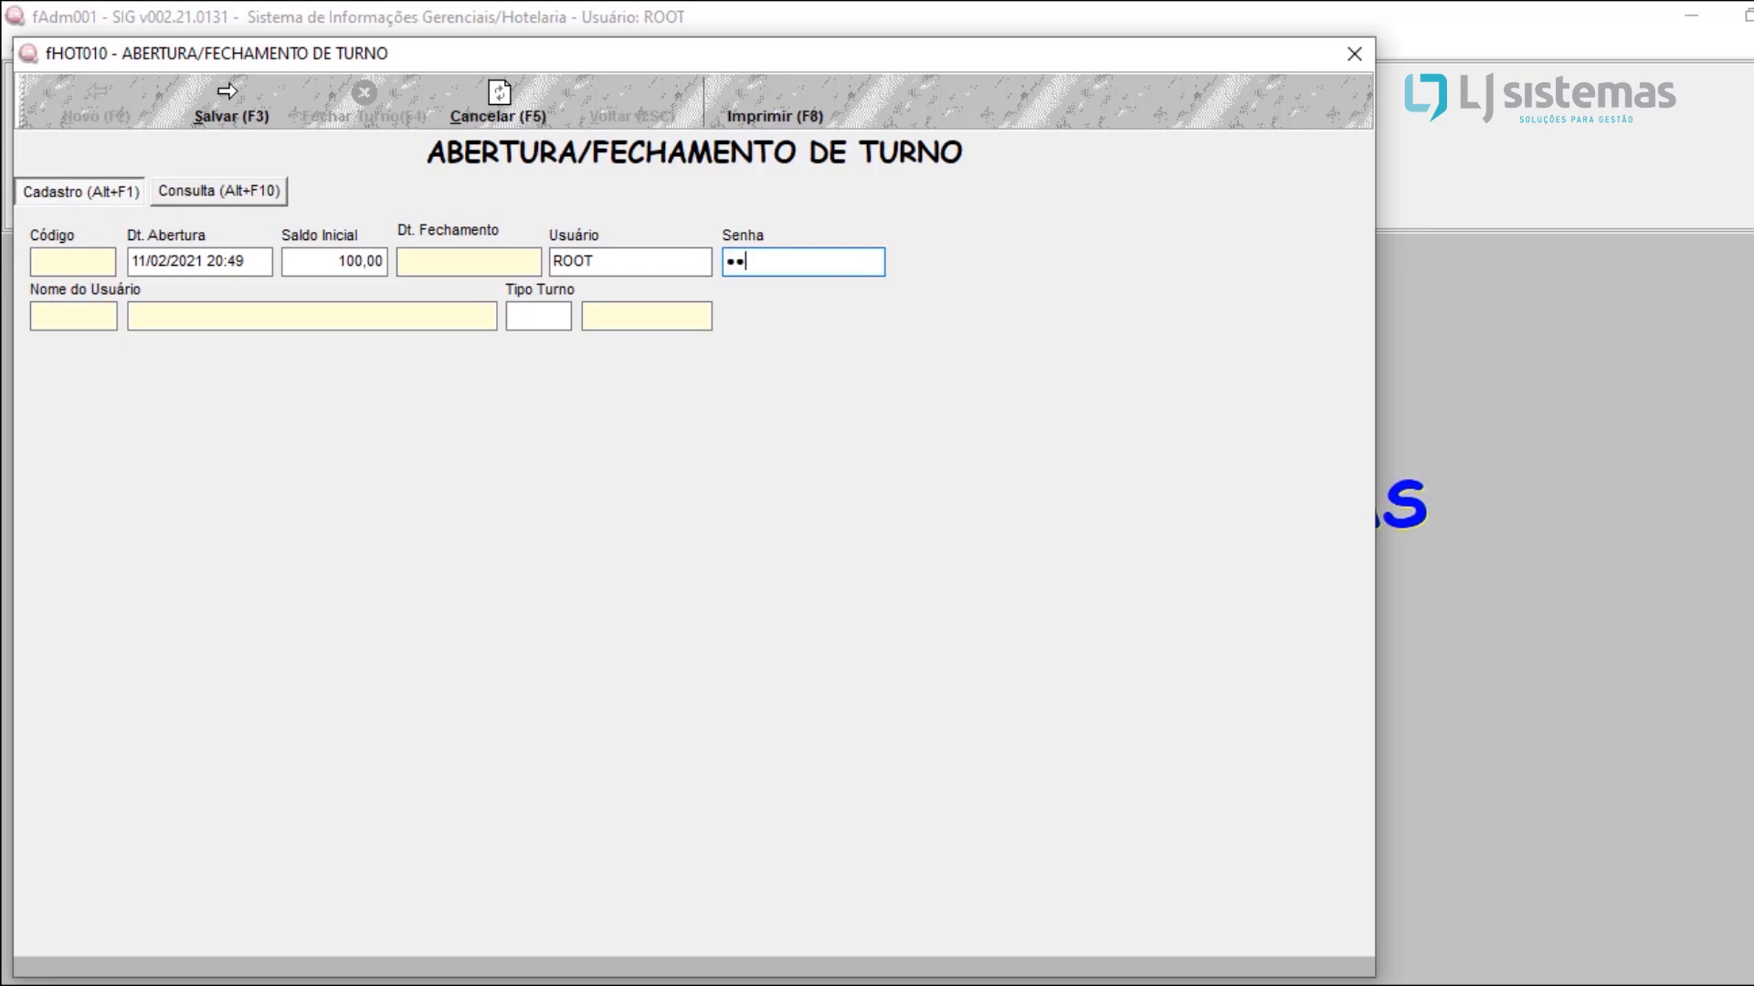
pyautogui.write('**')
pyautogui.click(540, 316)
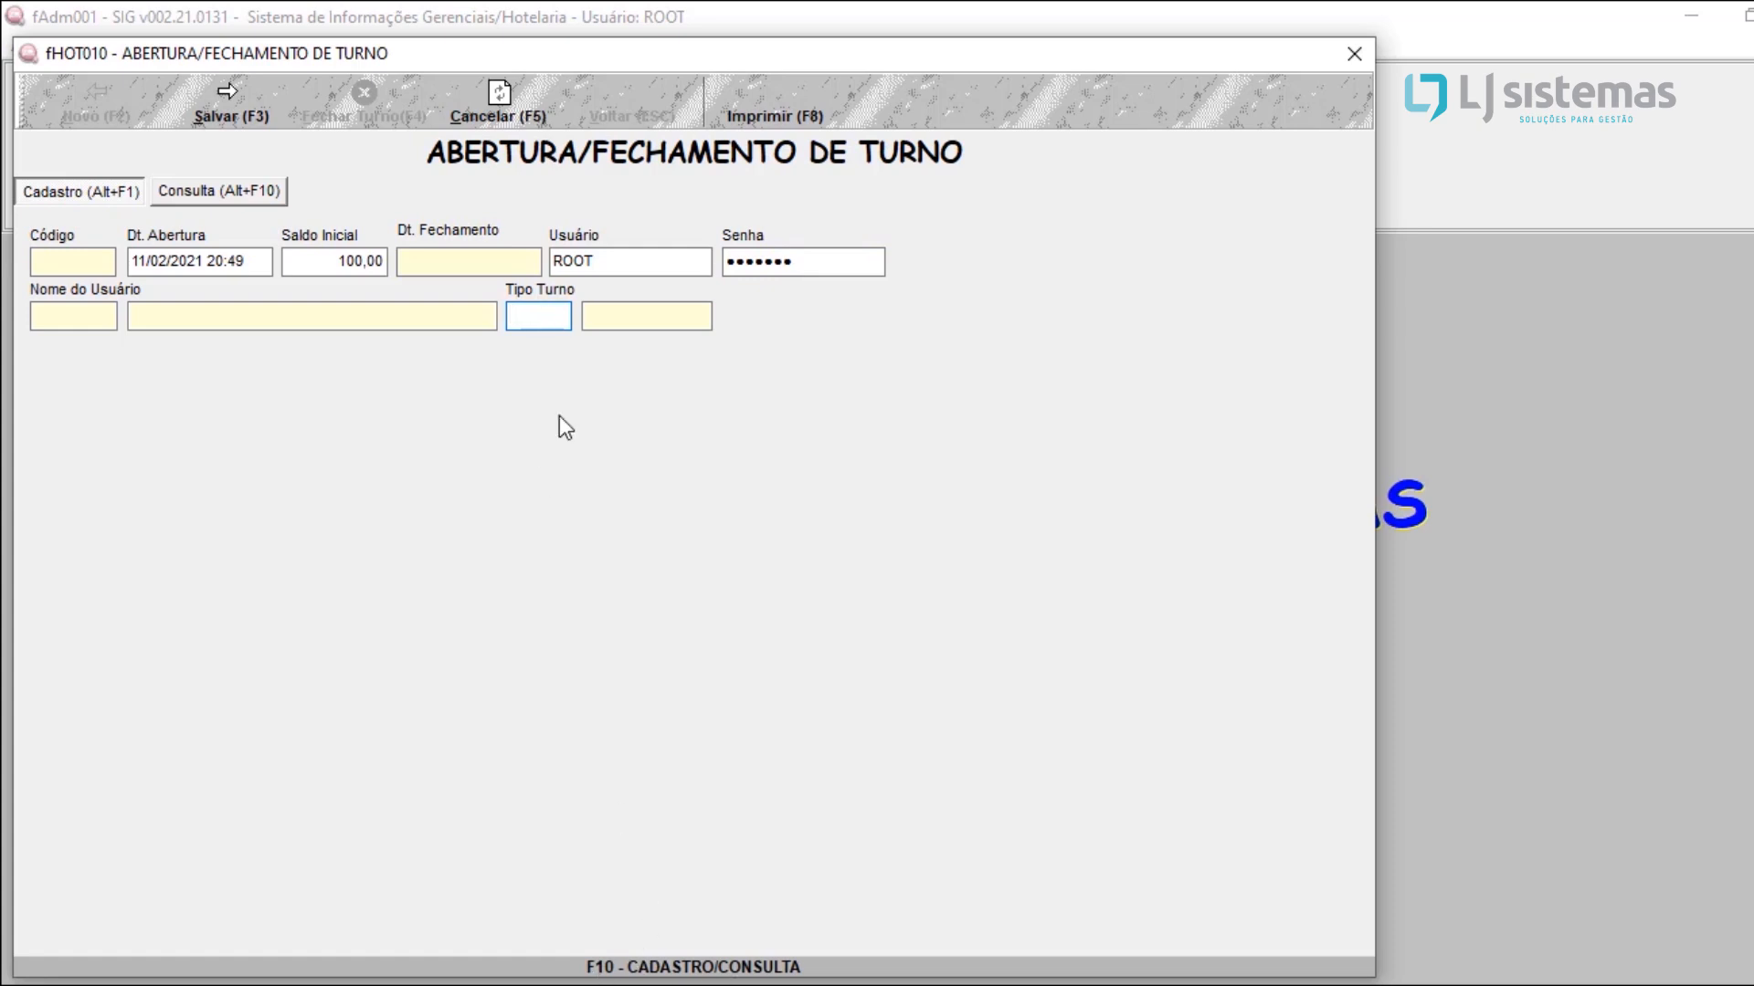
# Step: Open the shift type registration from the Tipo Turno field and save a new type described as MANHA
pyautogui.press('F10')
pyautogui.press('Return')
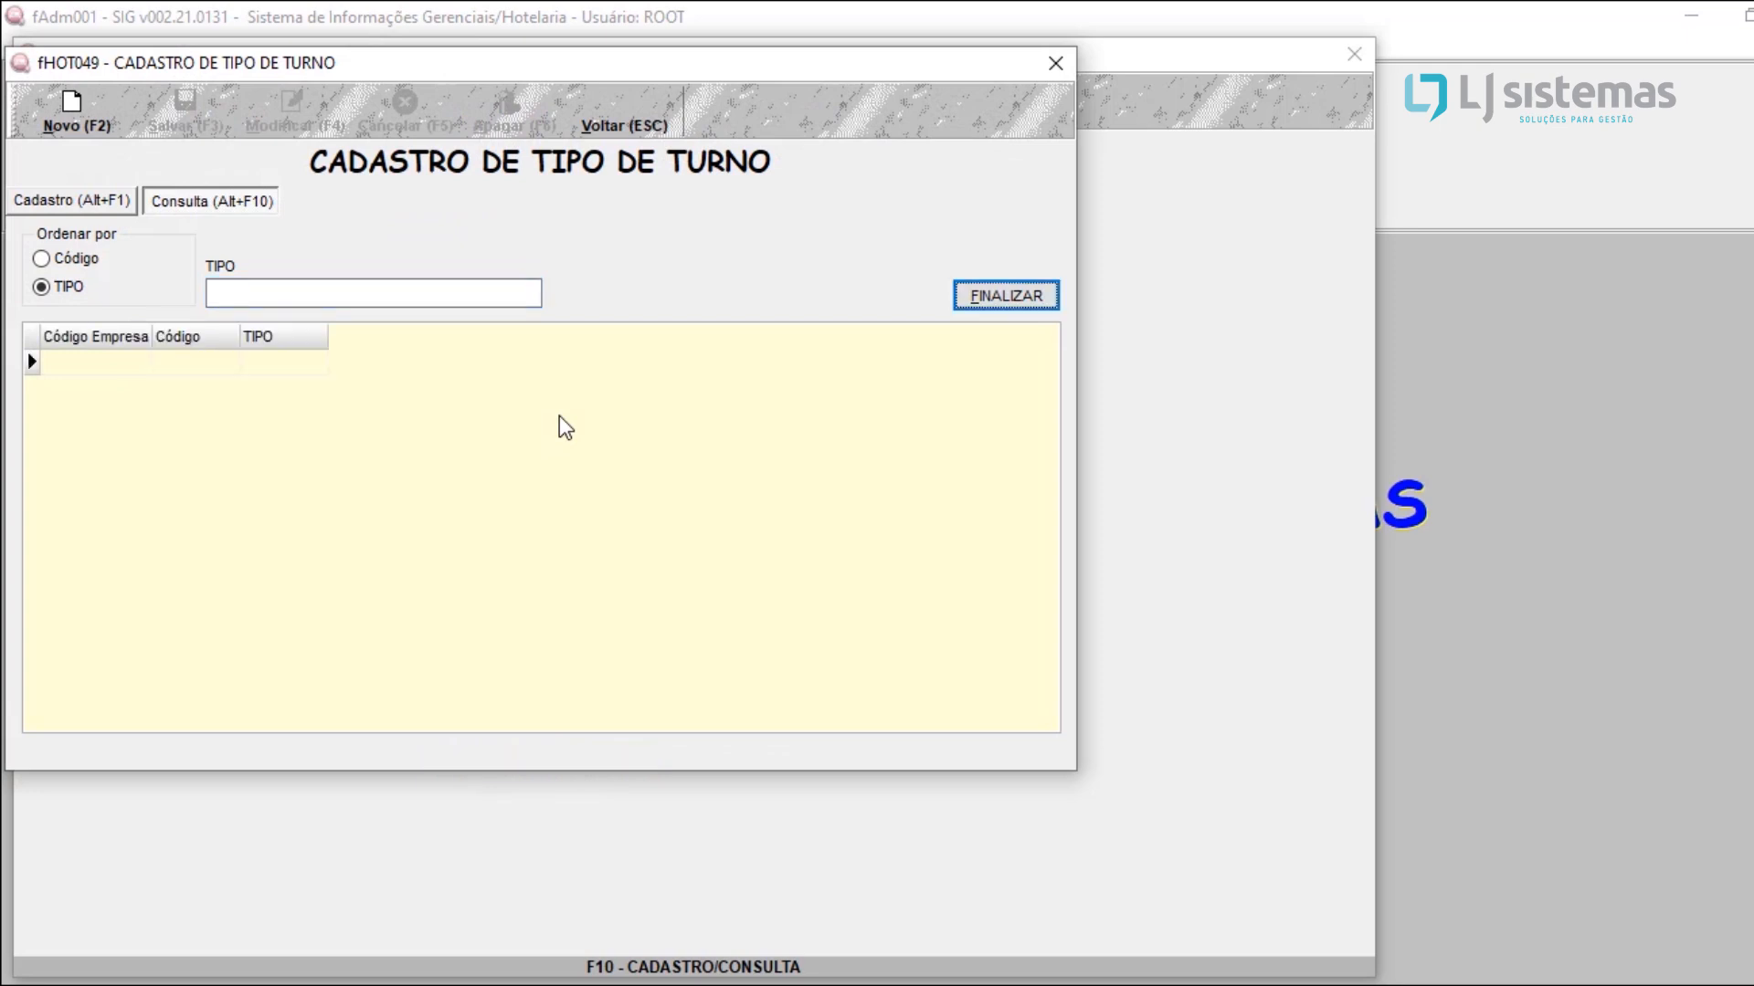
pyautogui.click(88, 110)
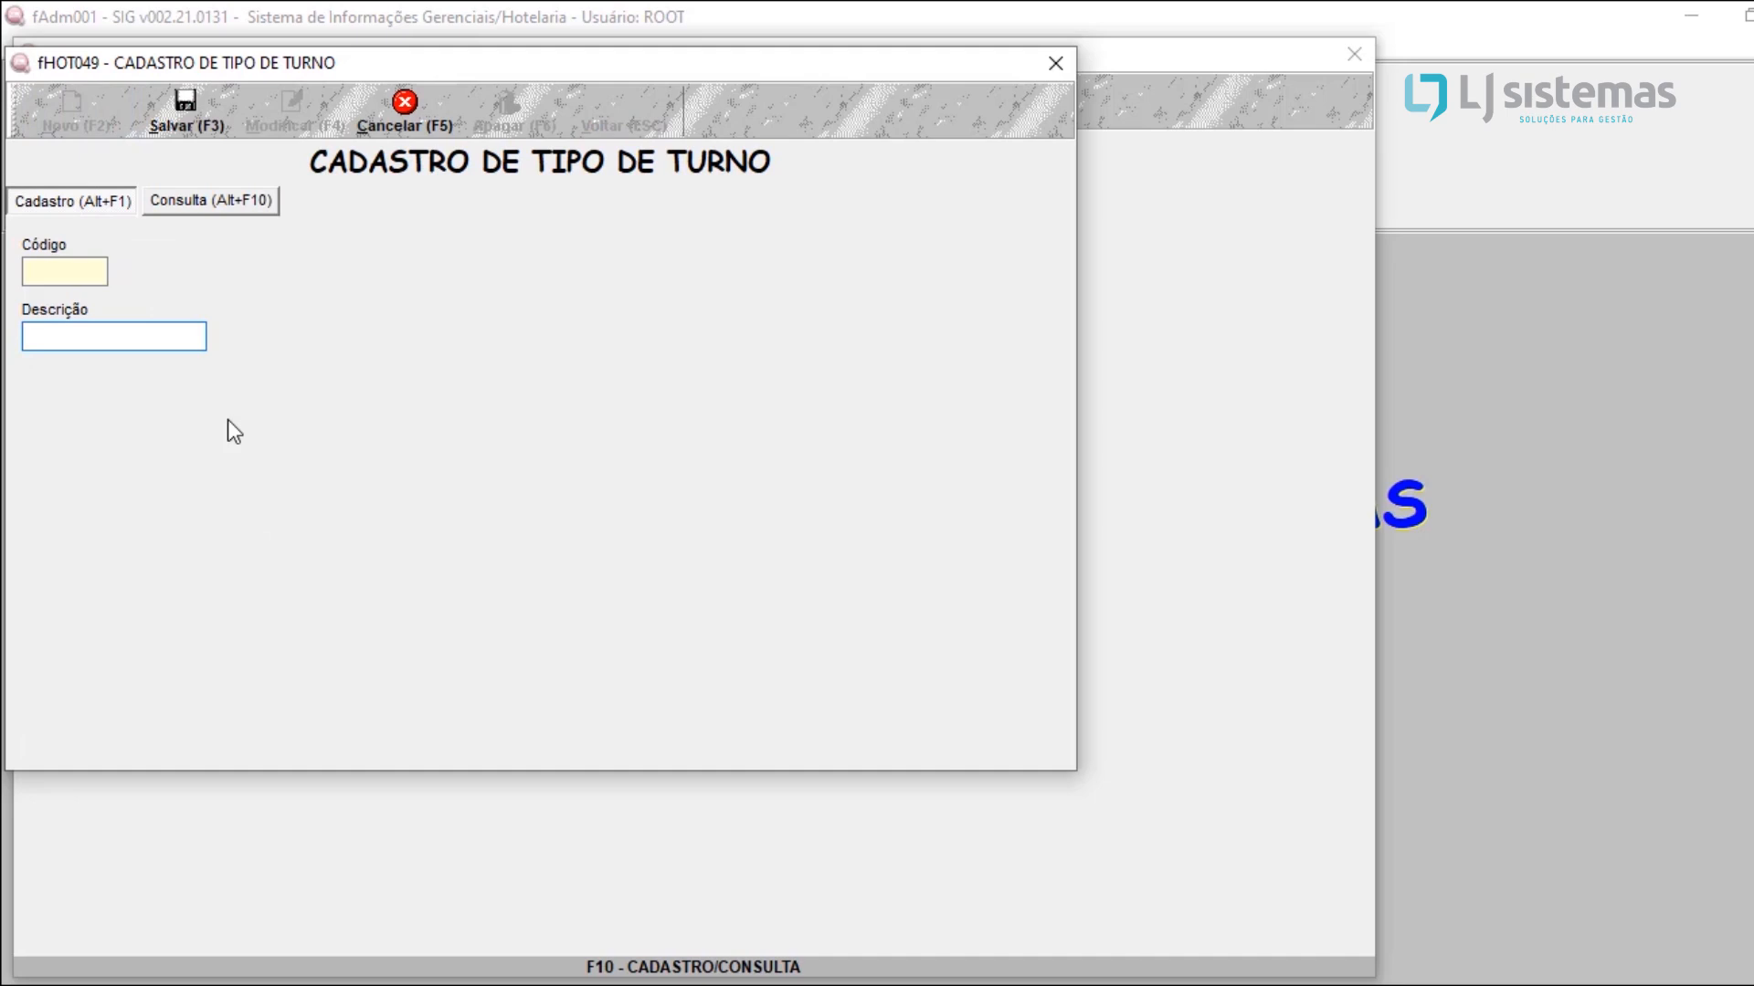
pyautogui.write('MANHA')
pyautogui.click(168, 124)
# Step: Register two more shift types, TARDE and NOITE, saving each one
pyautogui.click(80, 116)
pyautogui.write('TARDE')
pyautogui.click(222, 104)
pyautogui.click(70, 121)
pyautogui.write('NOITE')
pyautogui.click(183, 108)
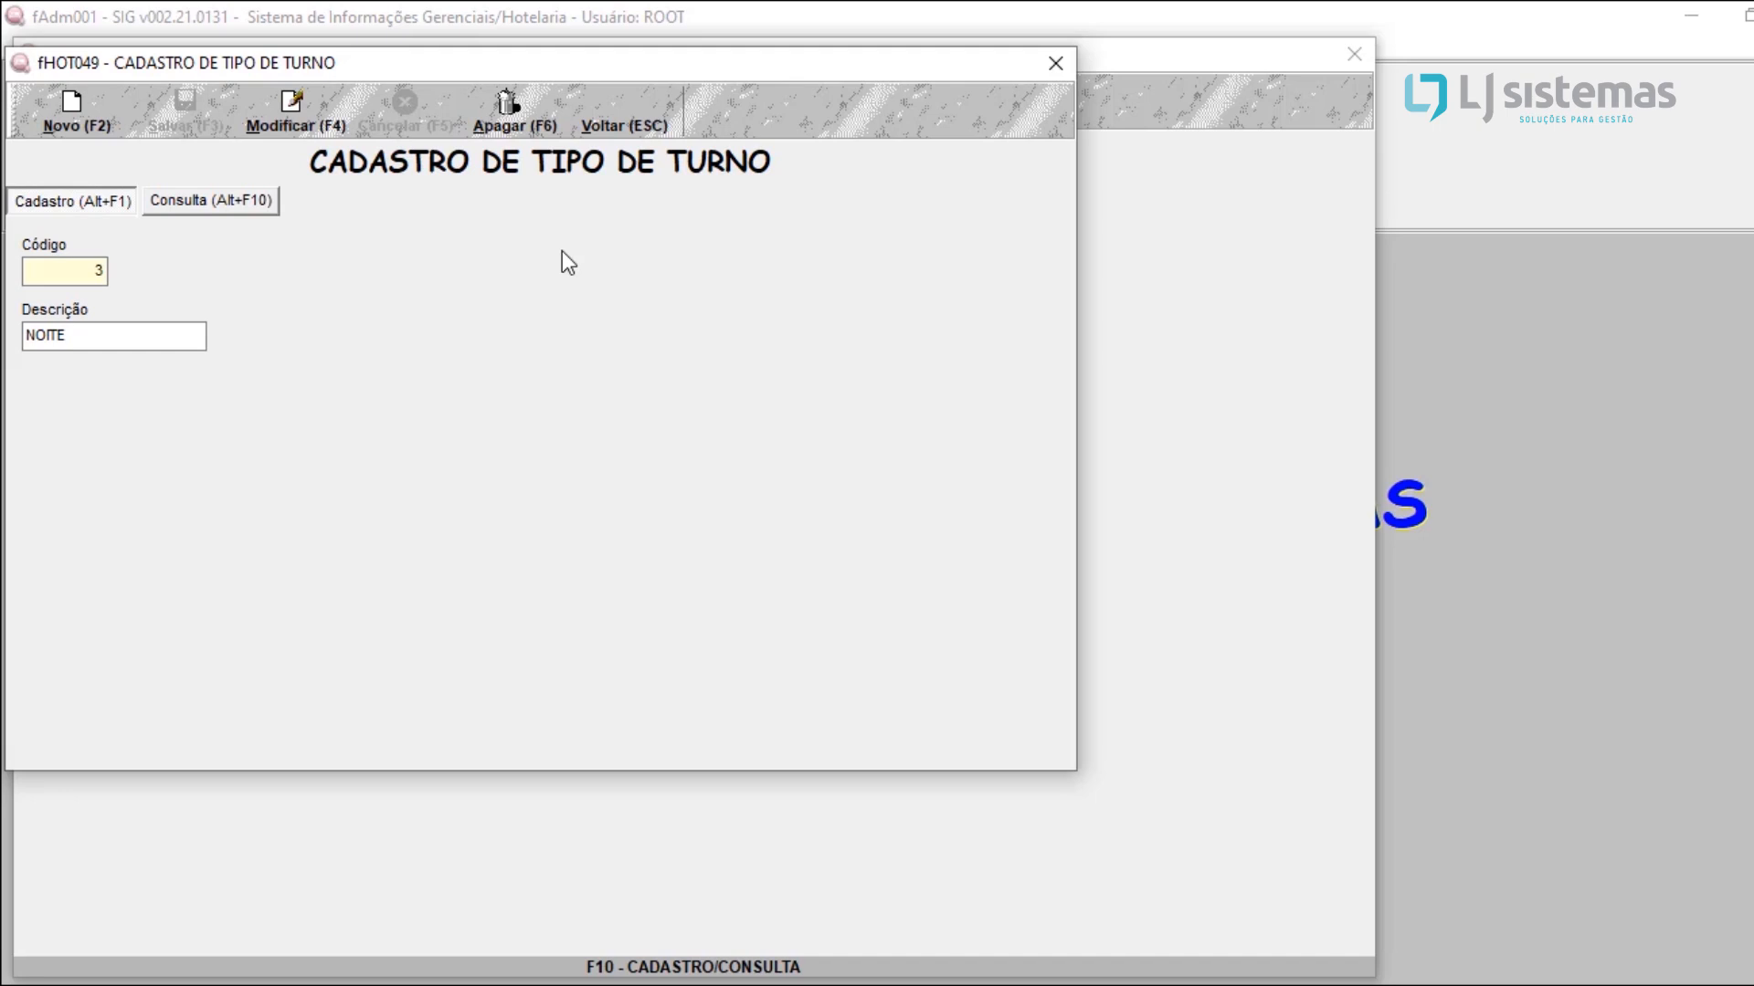
# Step: Return to the shift opening, set its shift type to 1 (MANHA) and save it
pyautogui.click(593, 112)
pyautogui.press('Delete')
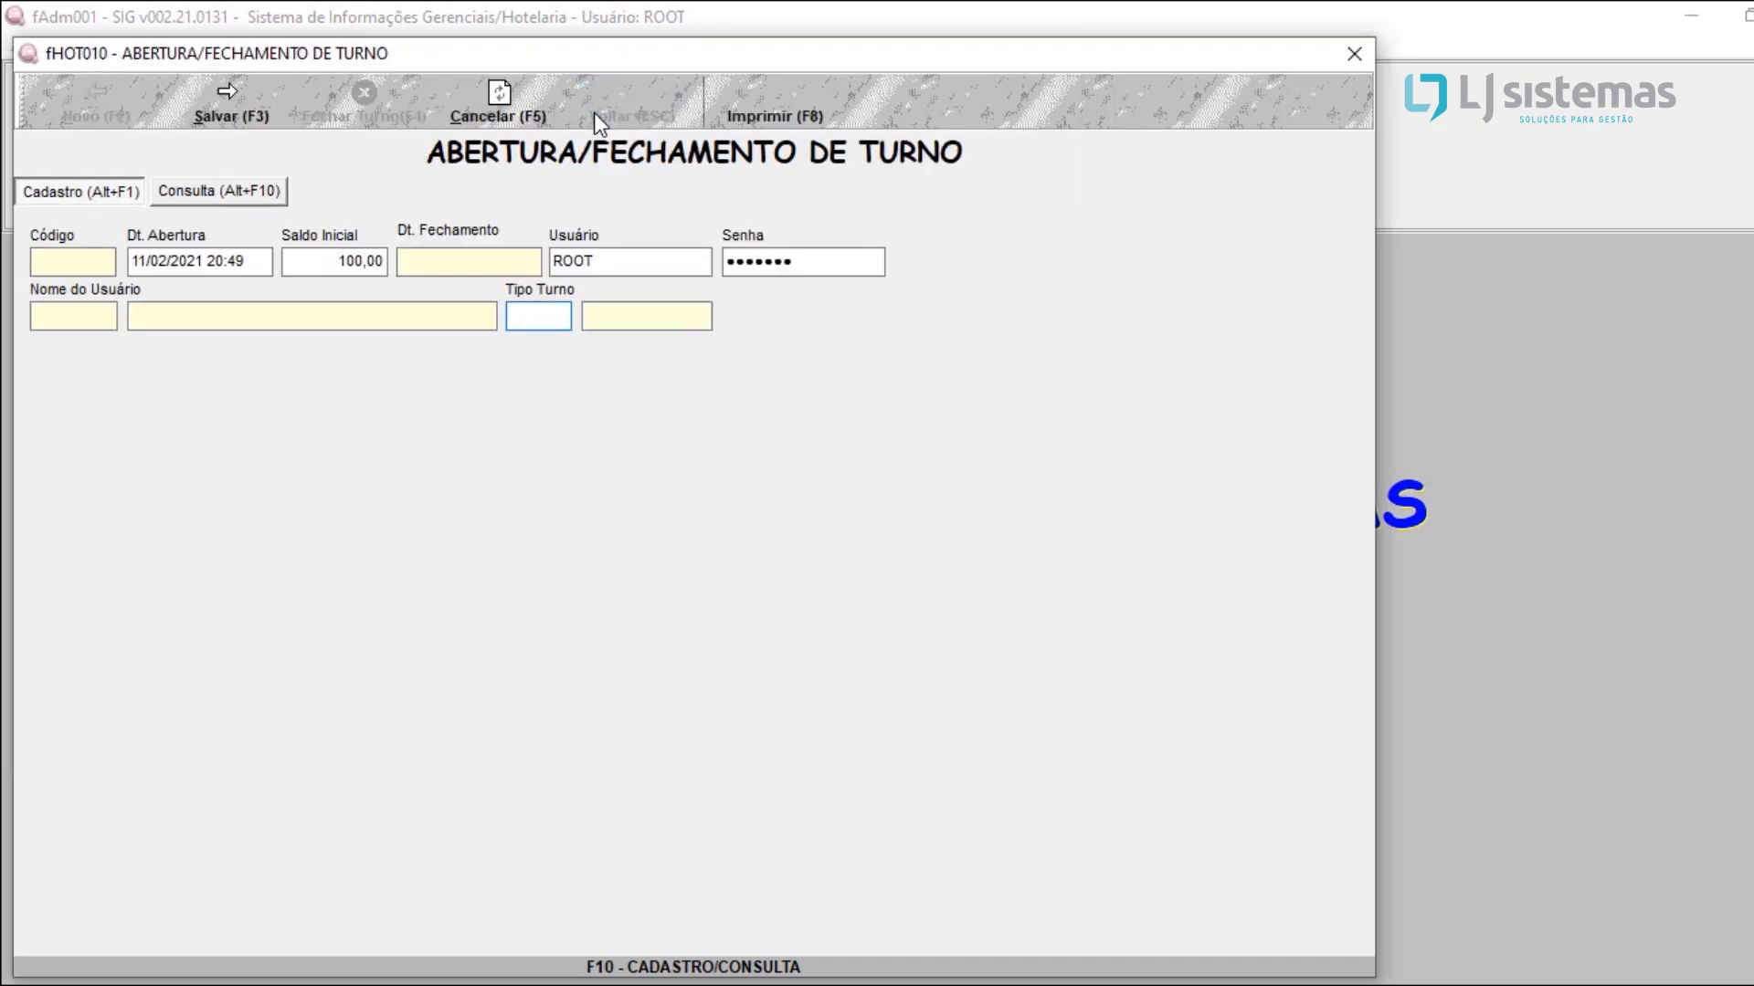
pyautogui.write('1')
pyautogui.press('Return')
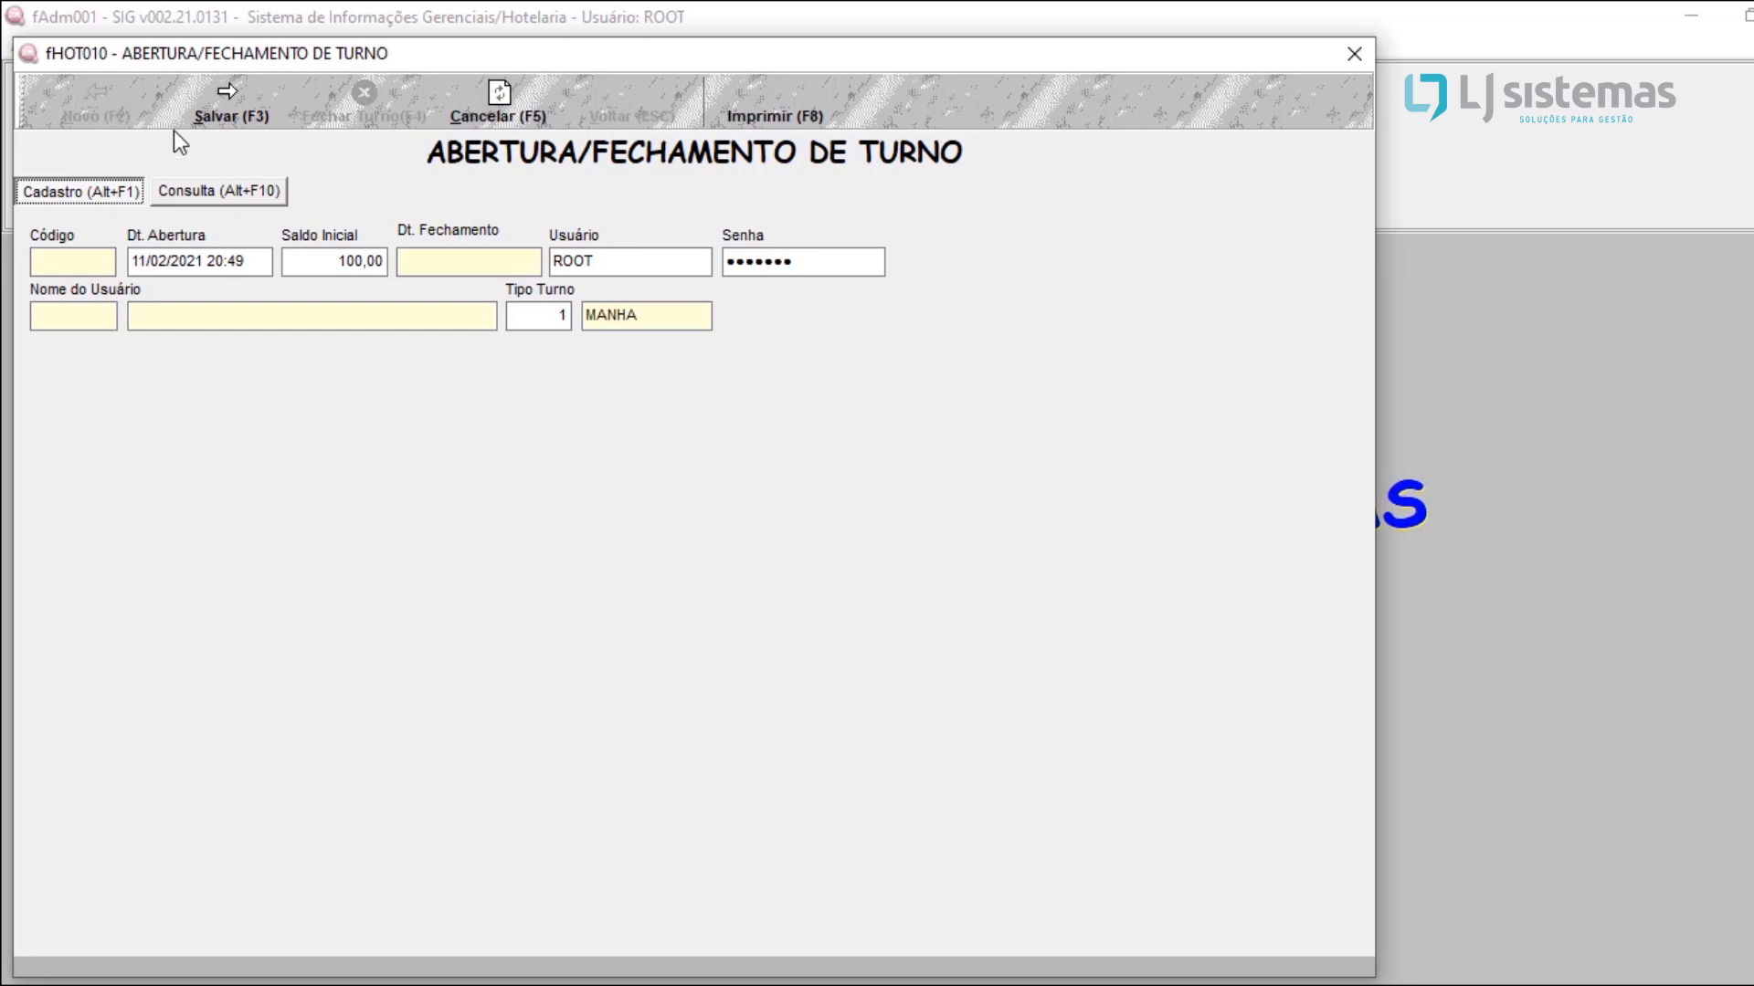
pyautogui.click(205, 107)
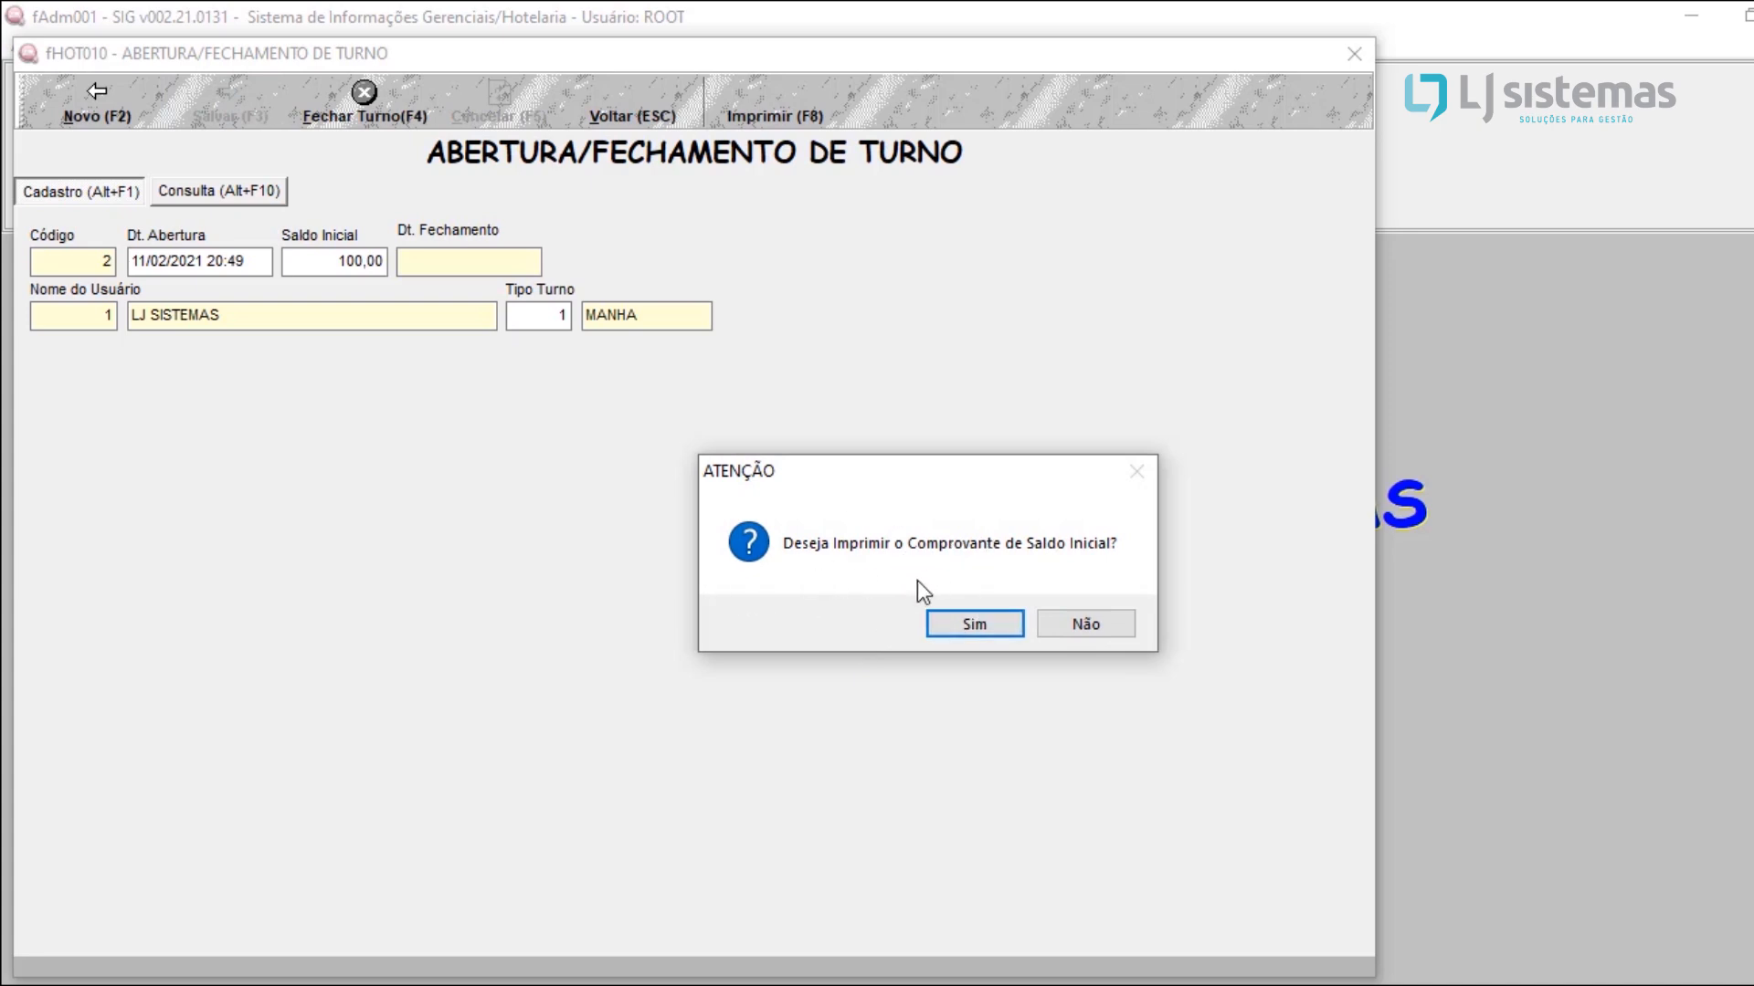
# Step: Preview the initial balance receipt for the opened shift, then leave the shift window
pyautogui.click(950, 625)
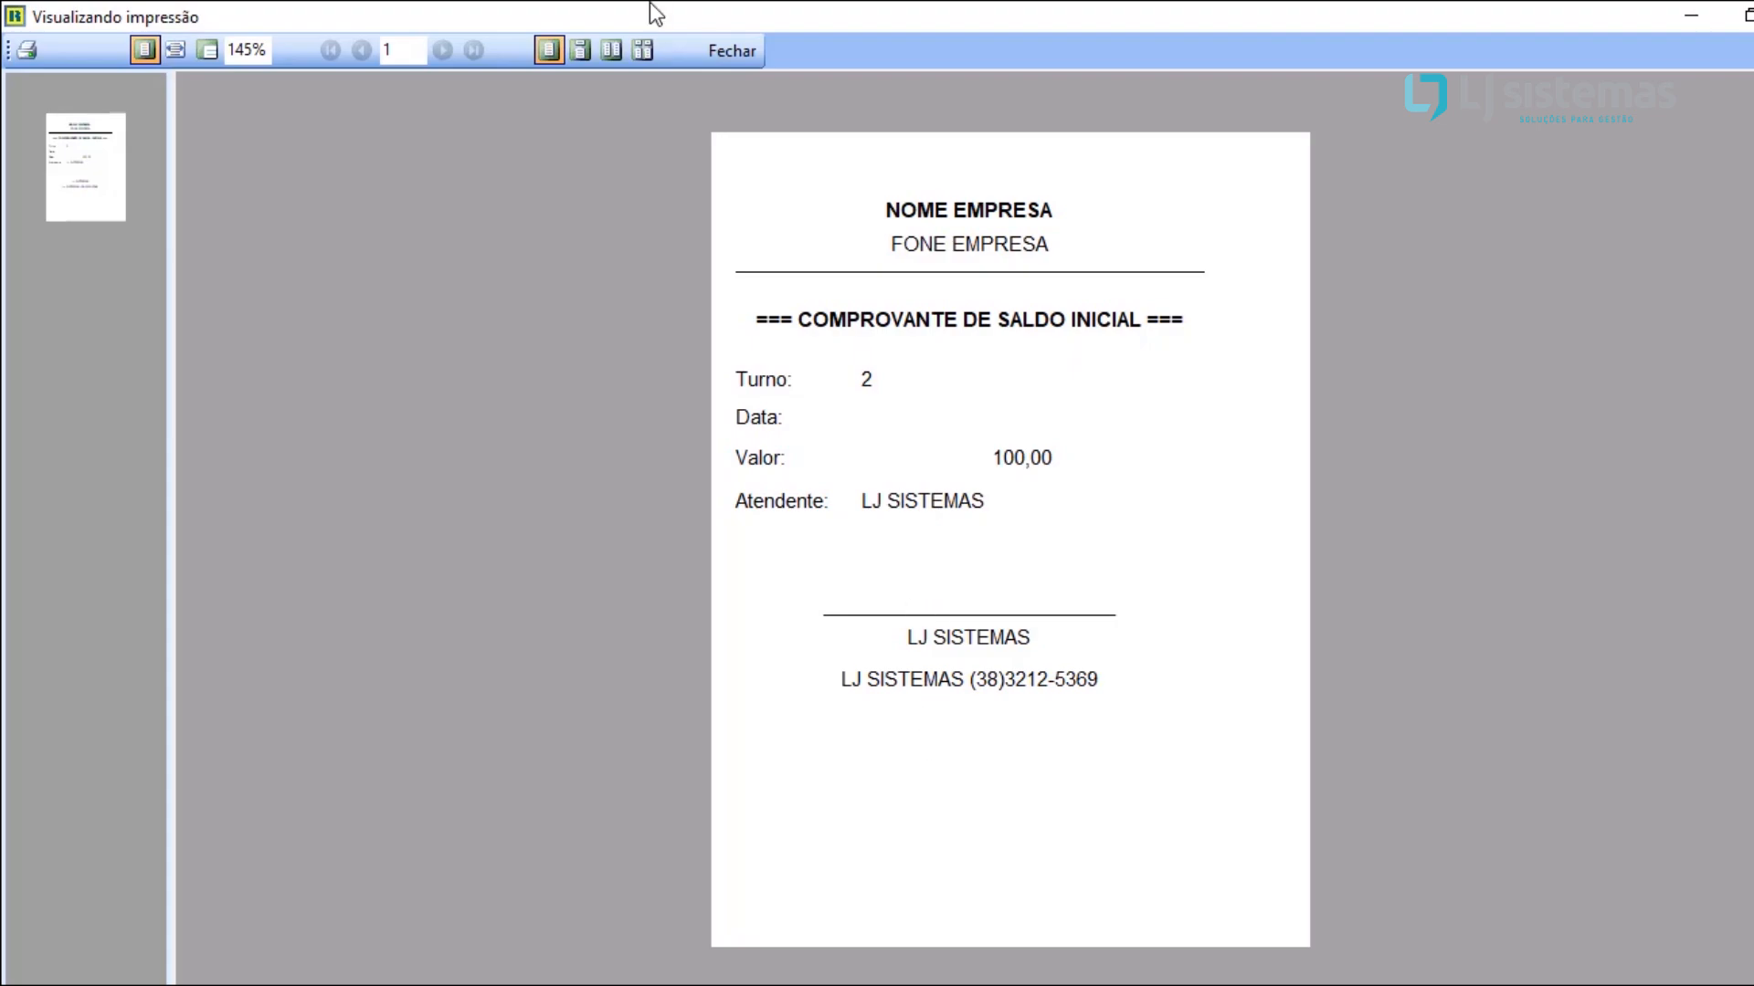
pyautogui.click(717, 73)
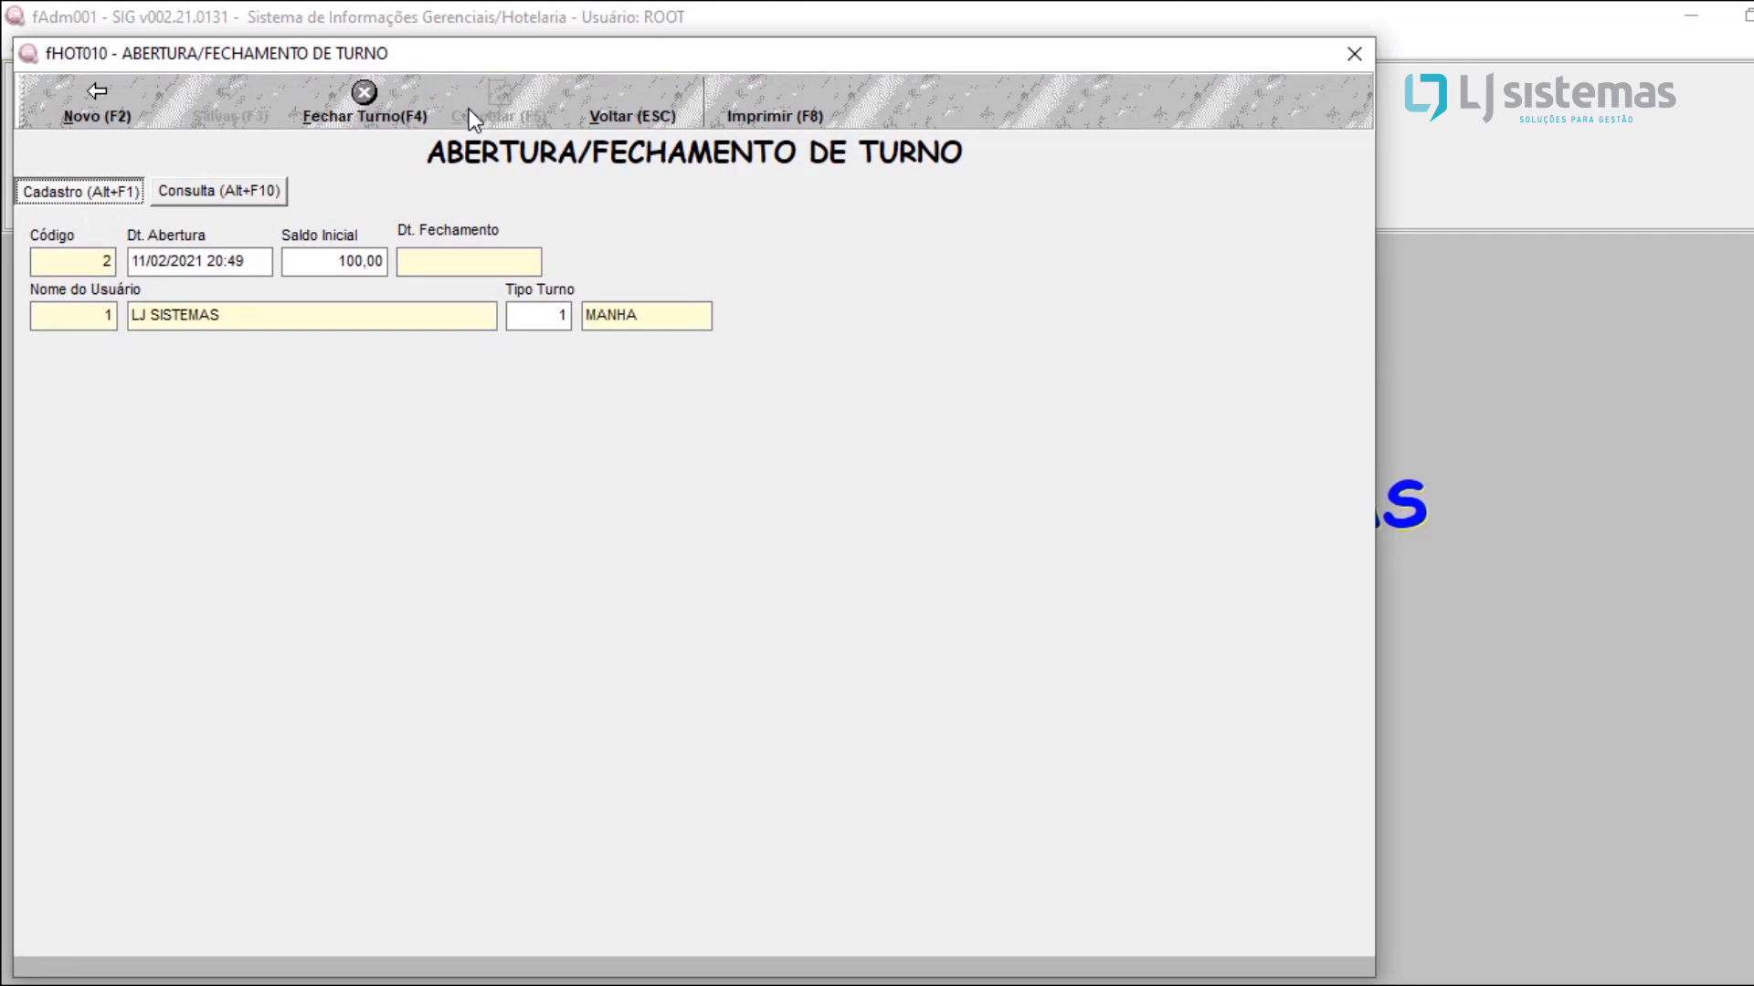
pyautogui.click(656, 101)
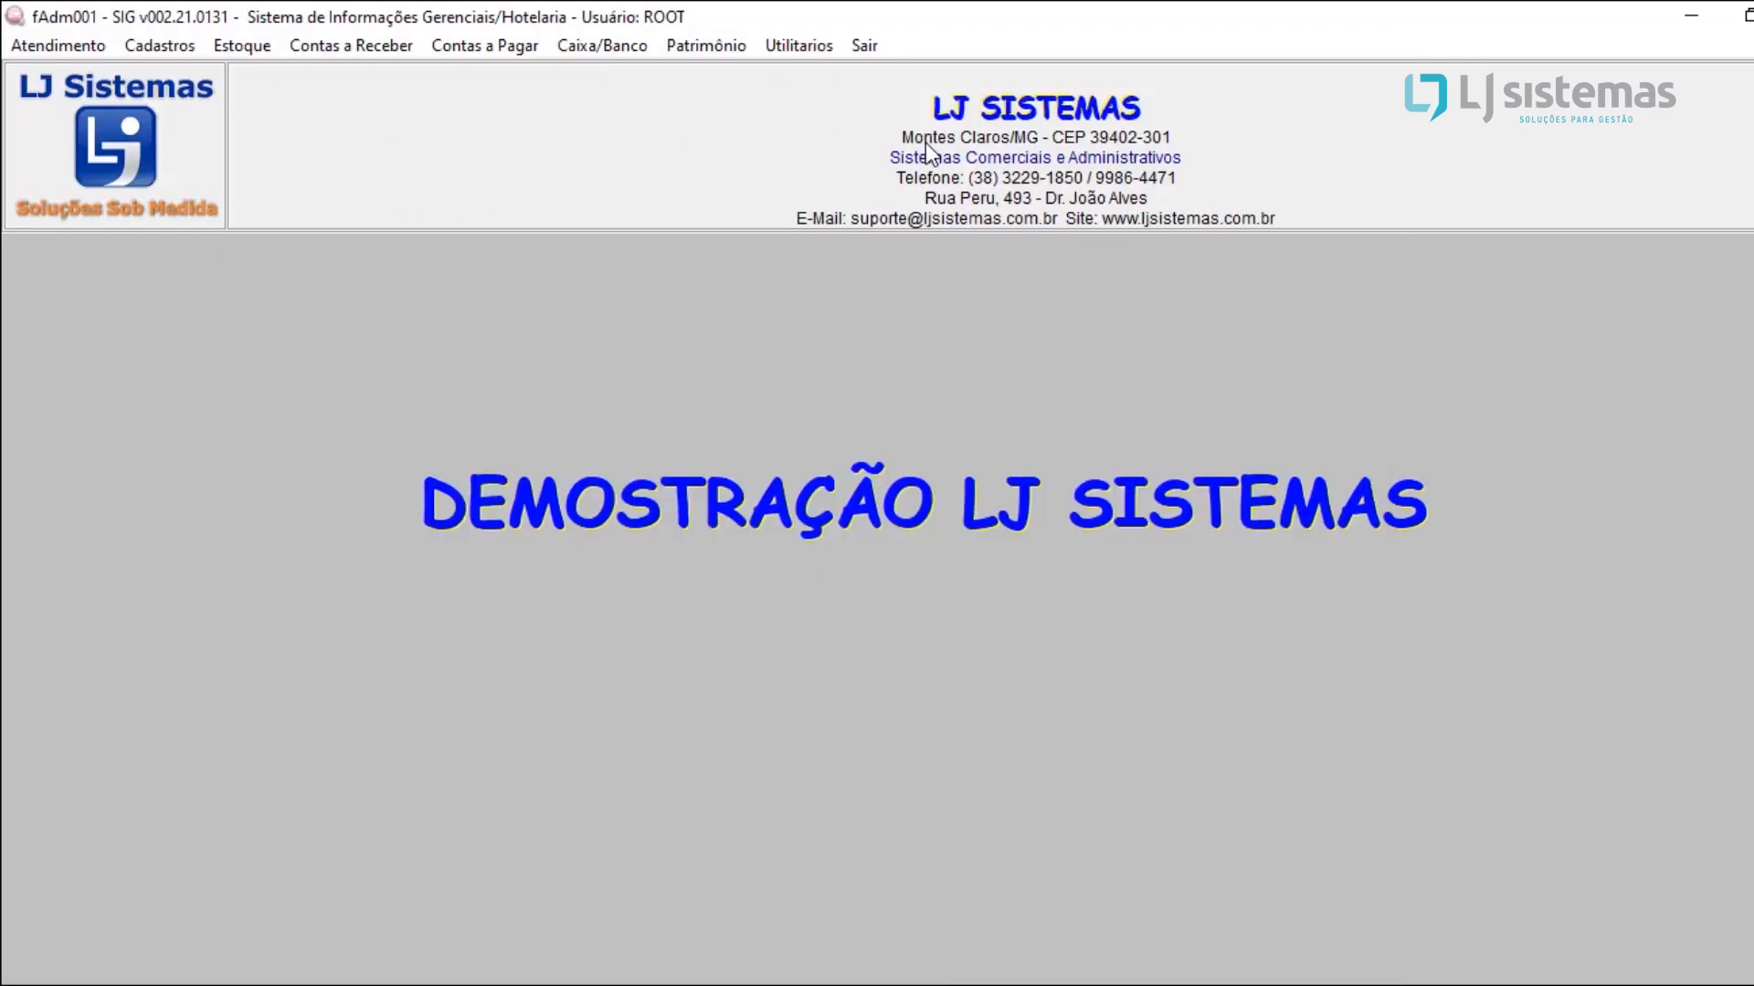
# Step: Reopen the cash opening/closing window and close the current MANHA shift, confirming the closure
pyautogui.click(51, 46)
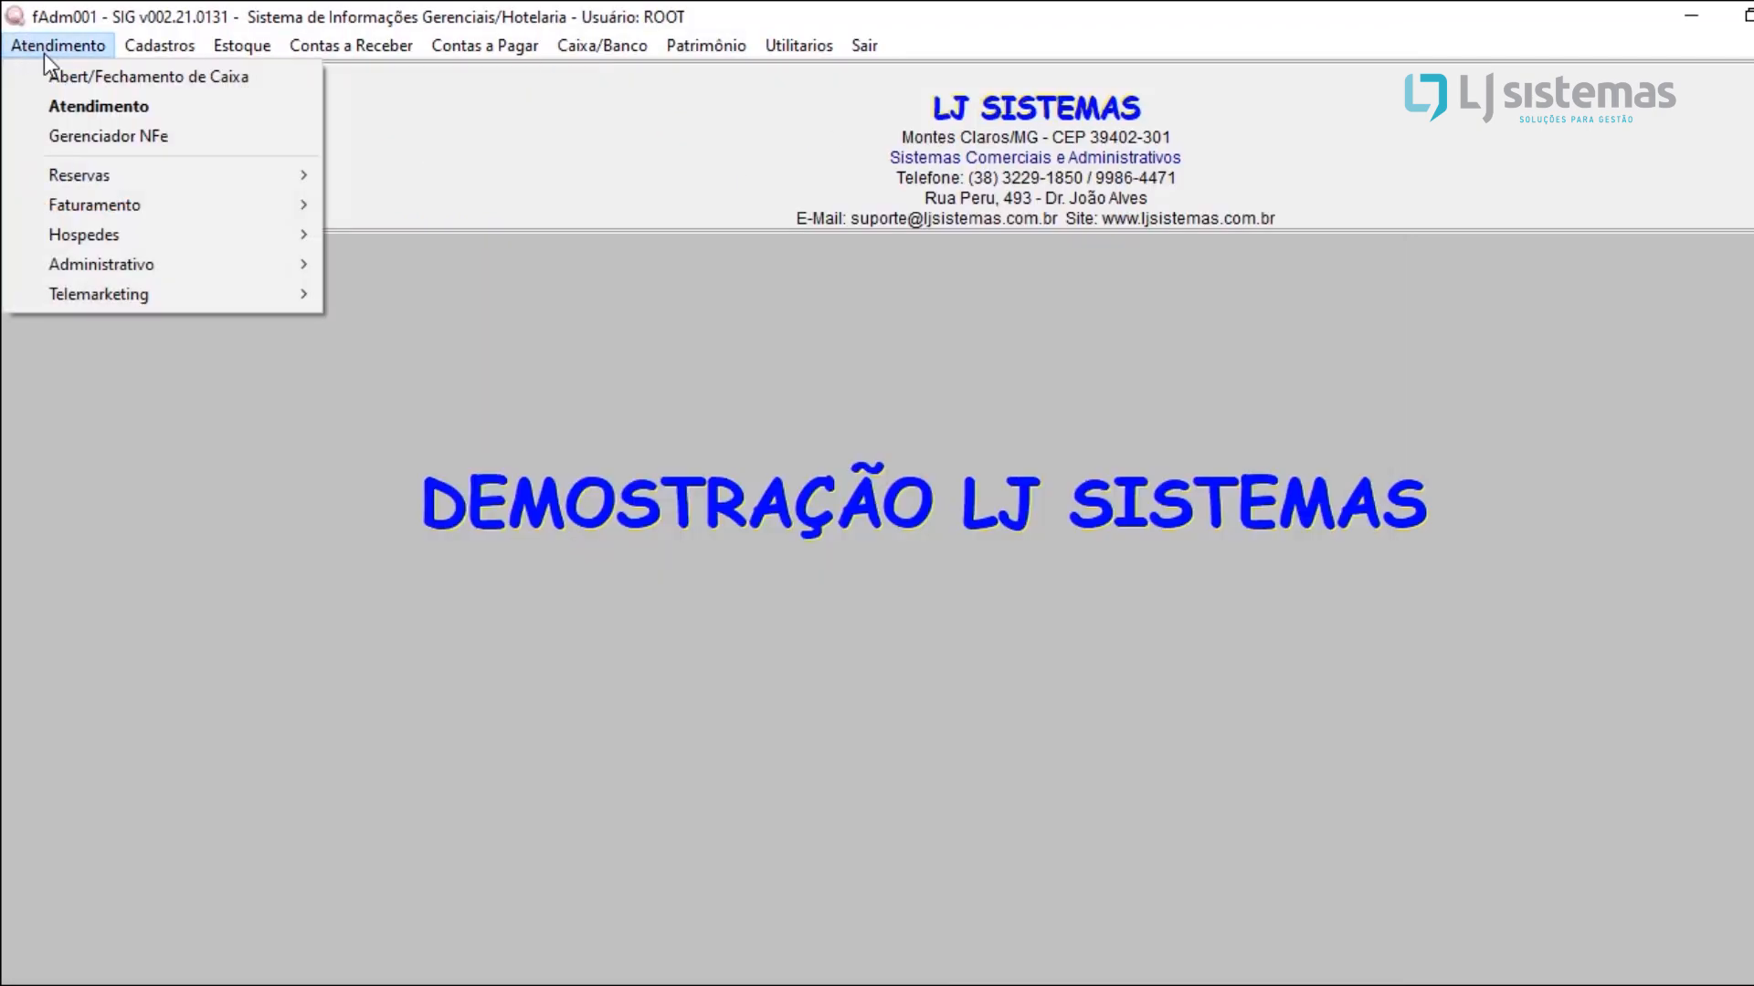
pyautogui.click(137, 86)
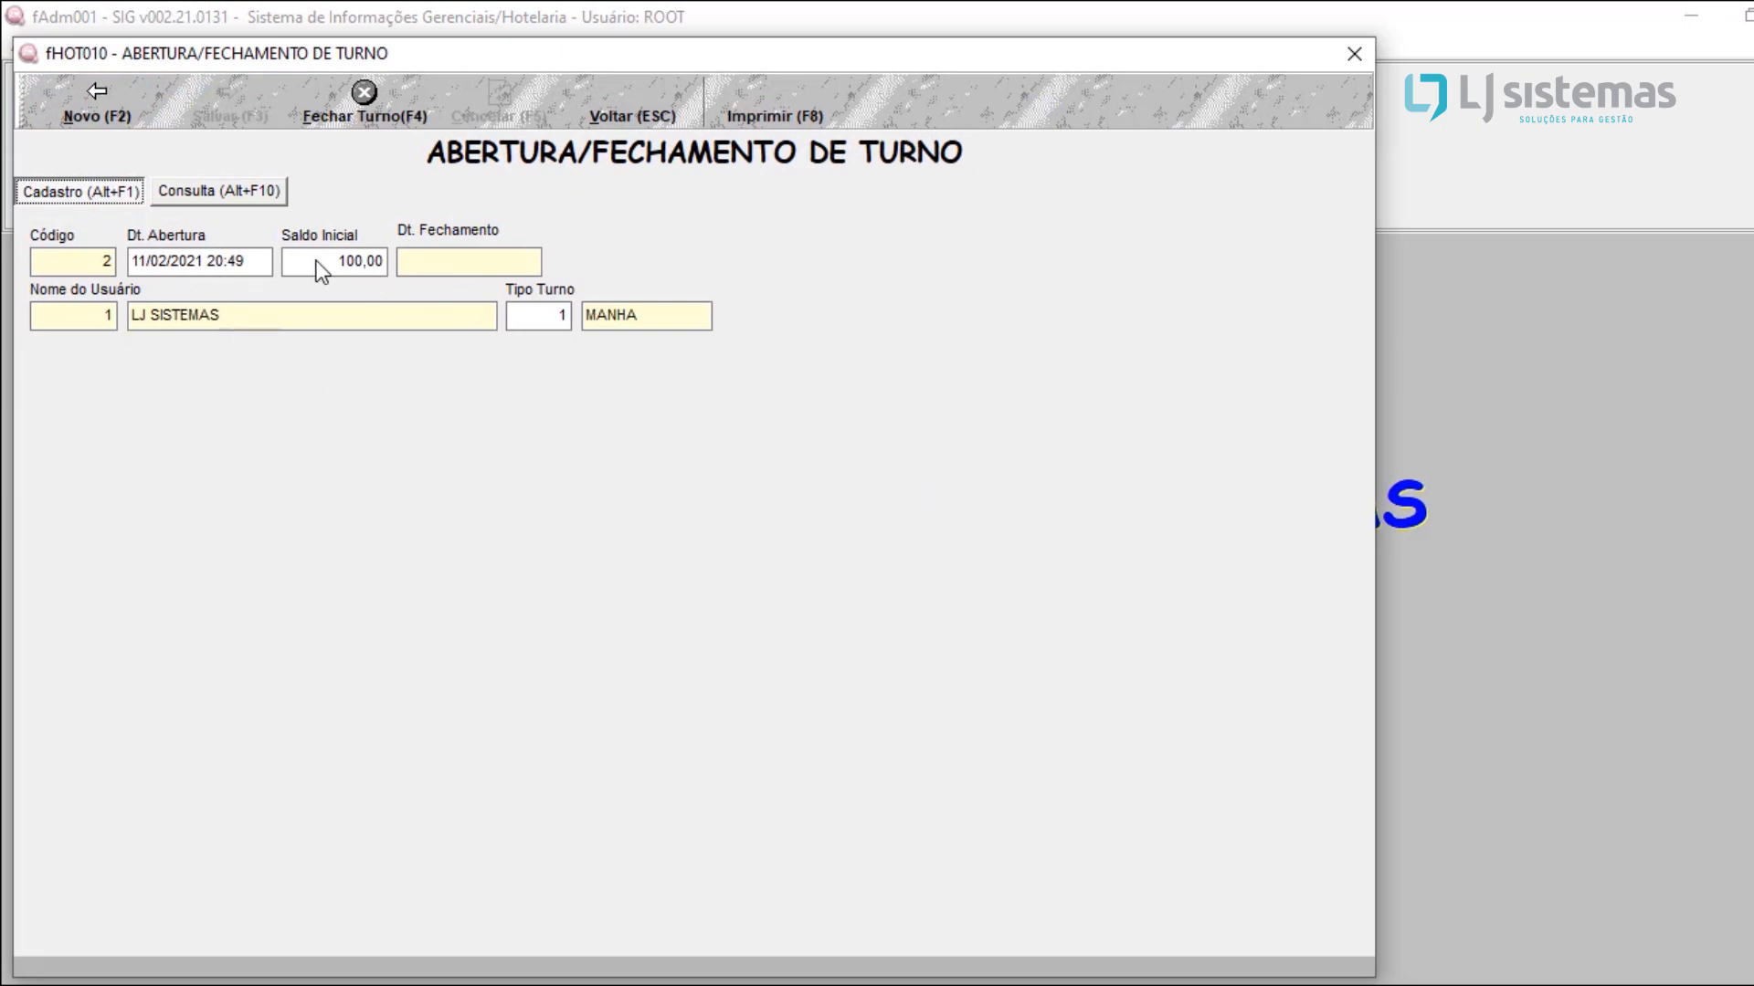
pyautogui.click(407, 121)
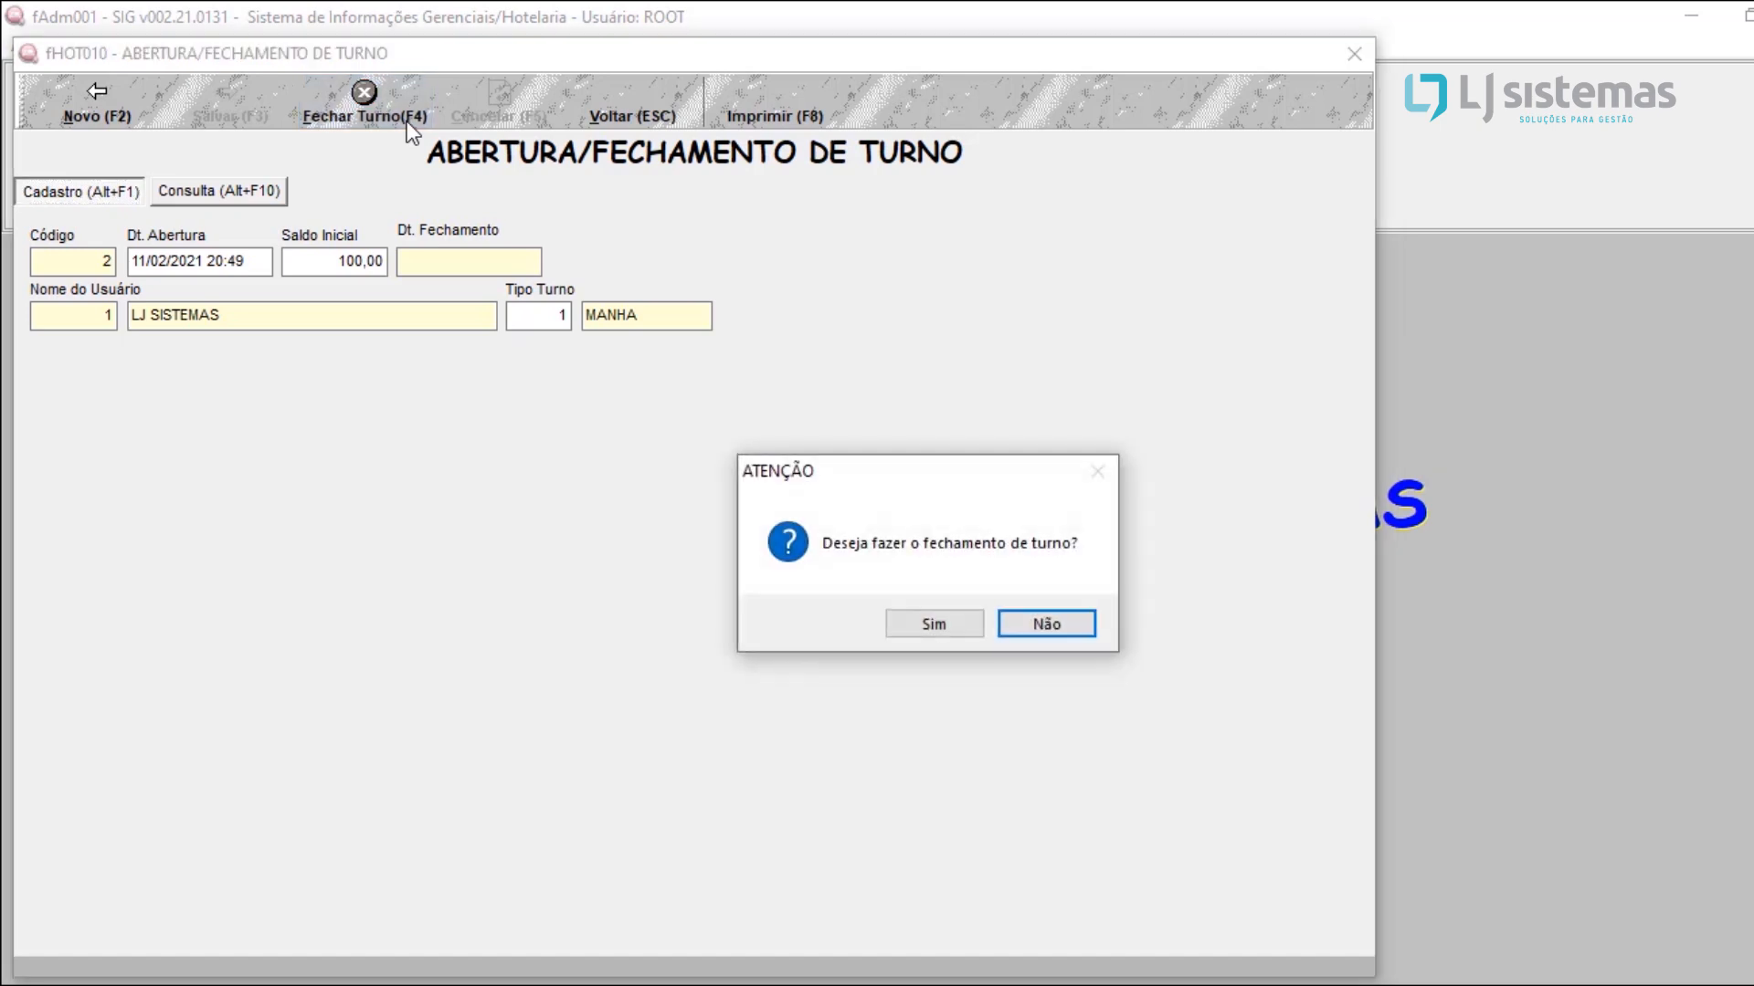
pyautogui.click(959, 624)
pyautogui.click(1006, 622)
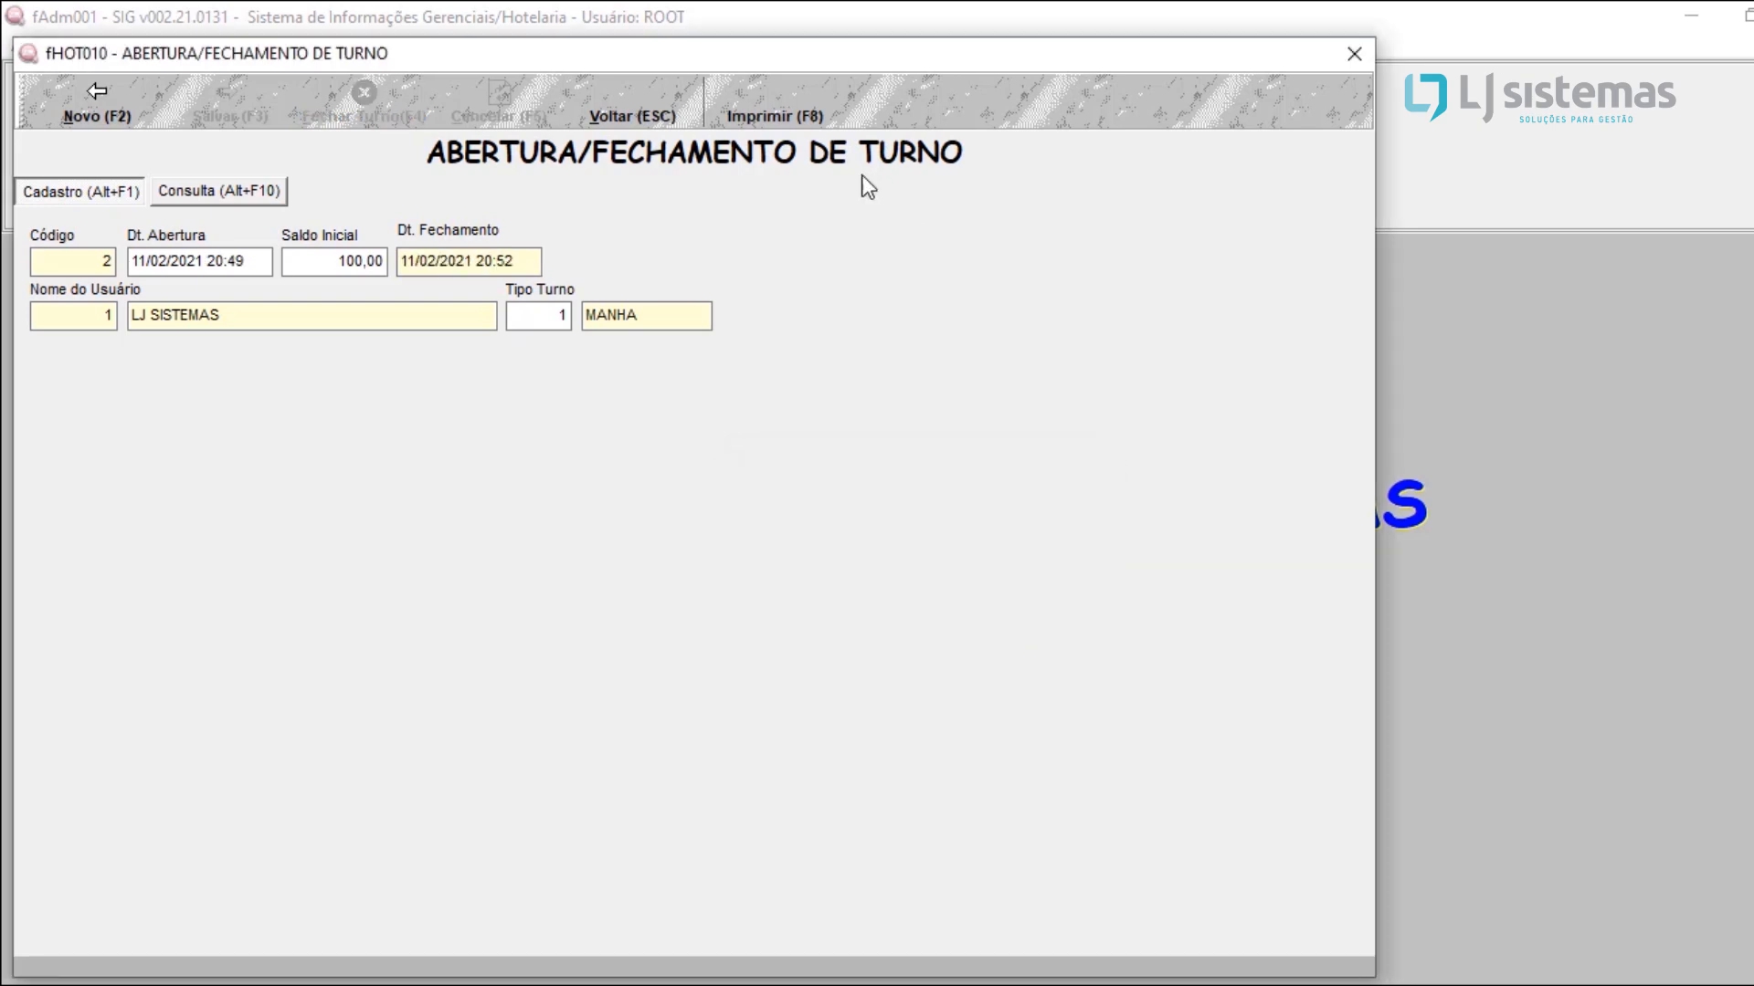
# Step: Preview the closed shift's report in the Fechamento Mod. 1 layout and close the preview
pyautogui.click(762, 108)
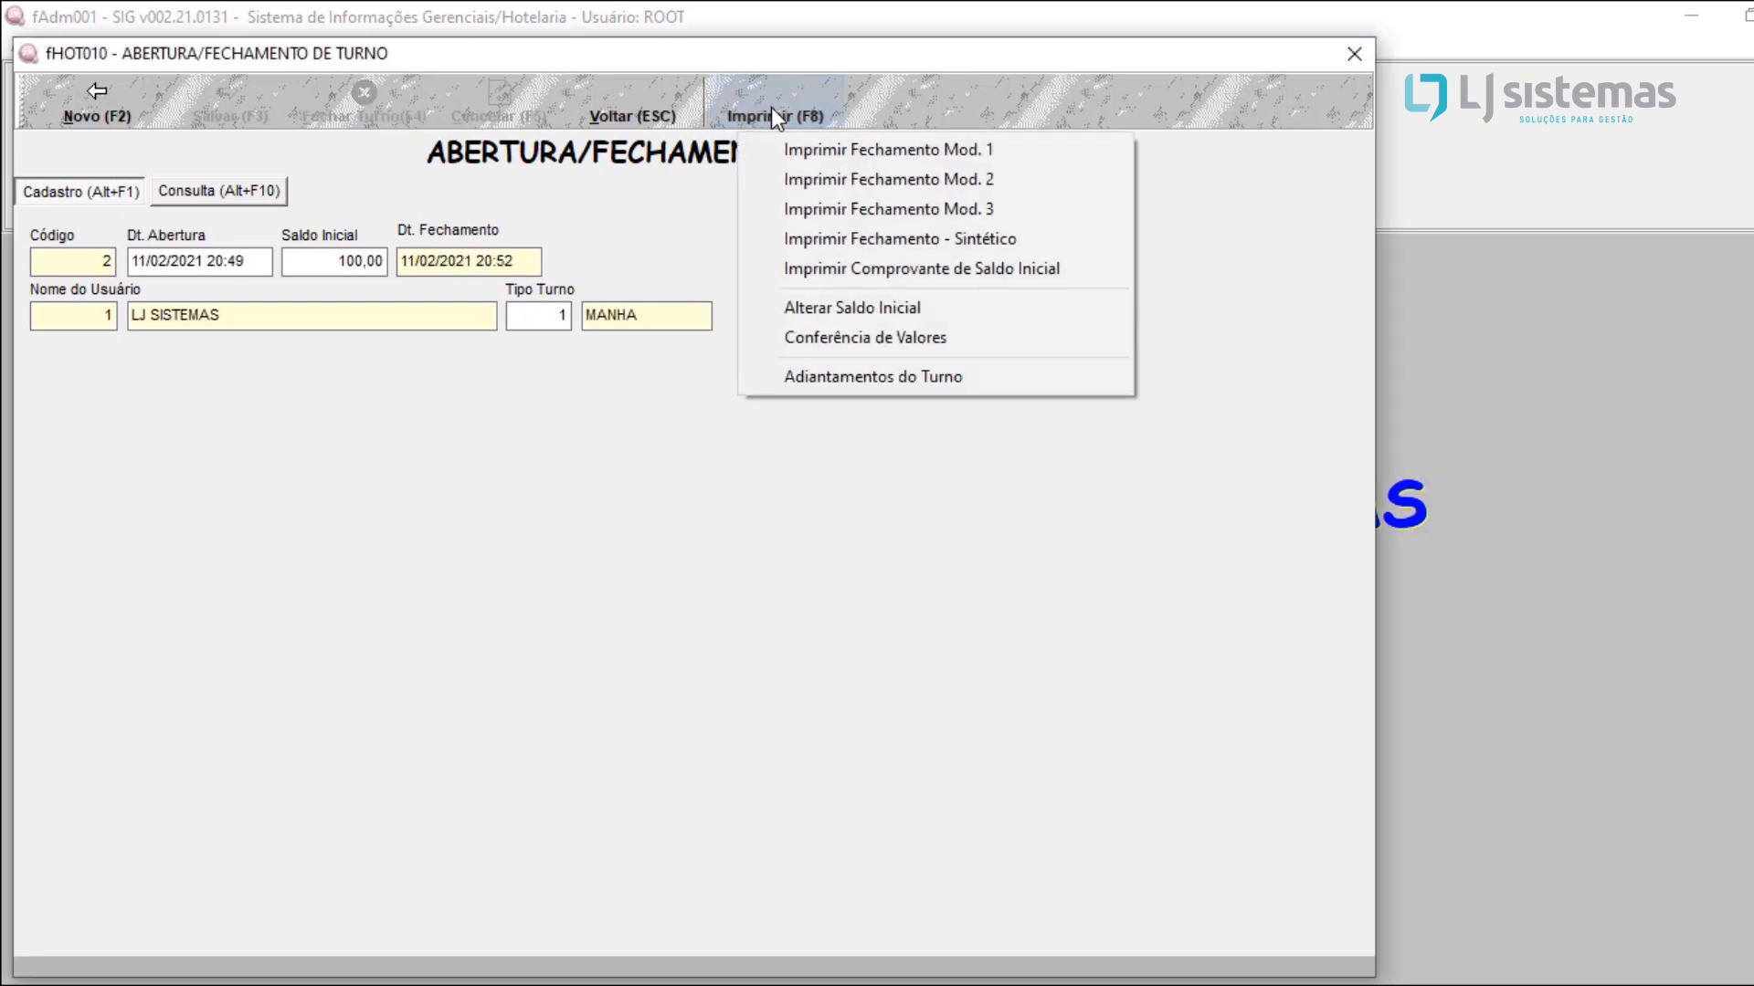
pyautogui.click(804, 148)
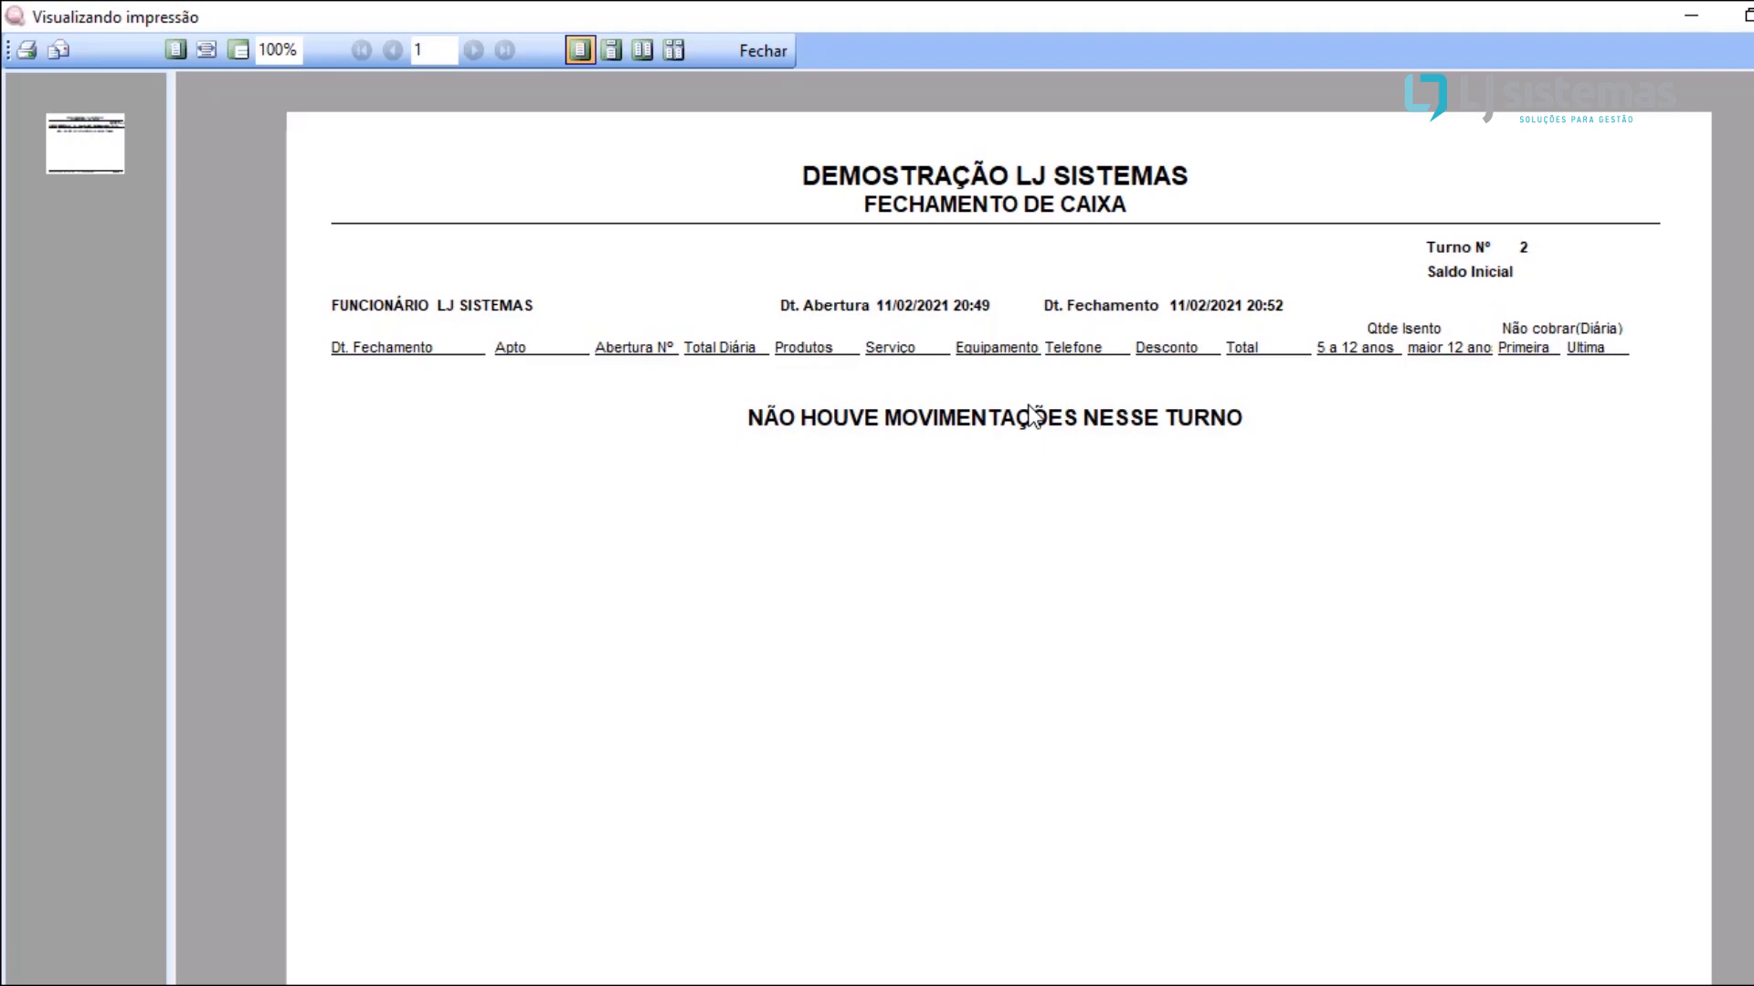
pyautogui.click(774, 58)
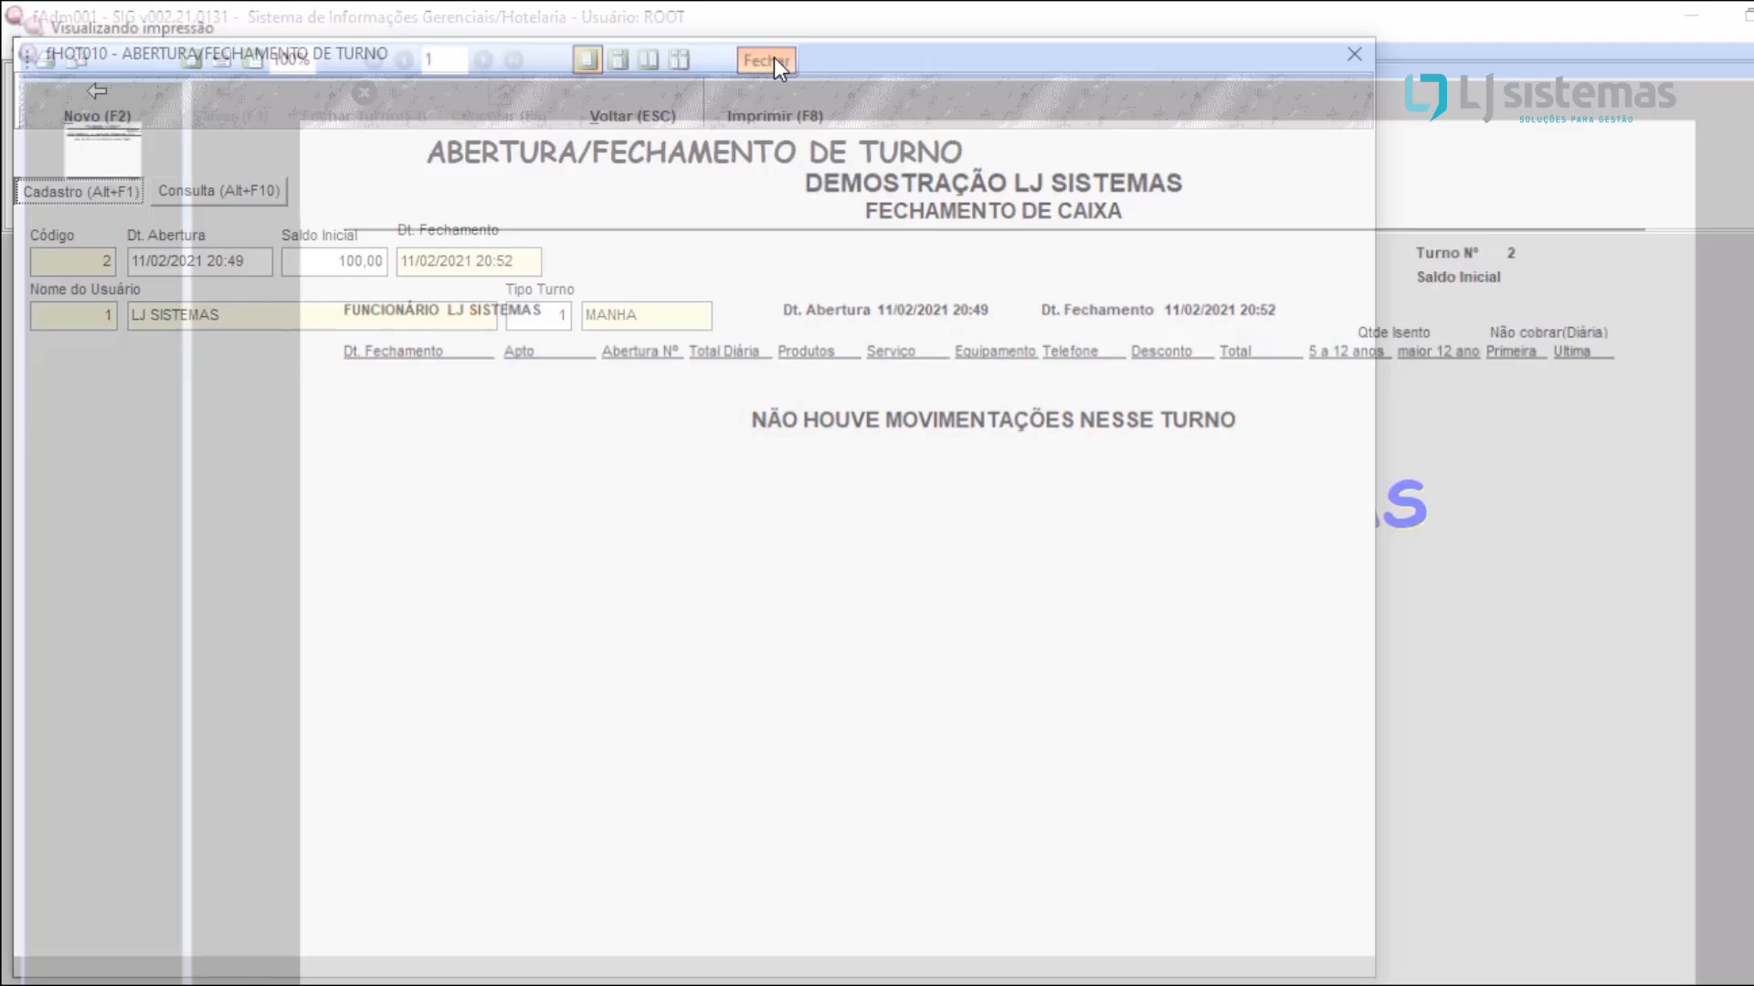
# Step: Preview the shift closing report in the Fechamento Mod. 2 layout, then return to the shift record
pyautogui.click(809, 95)
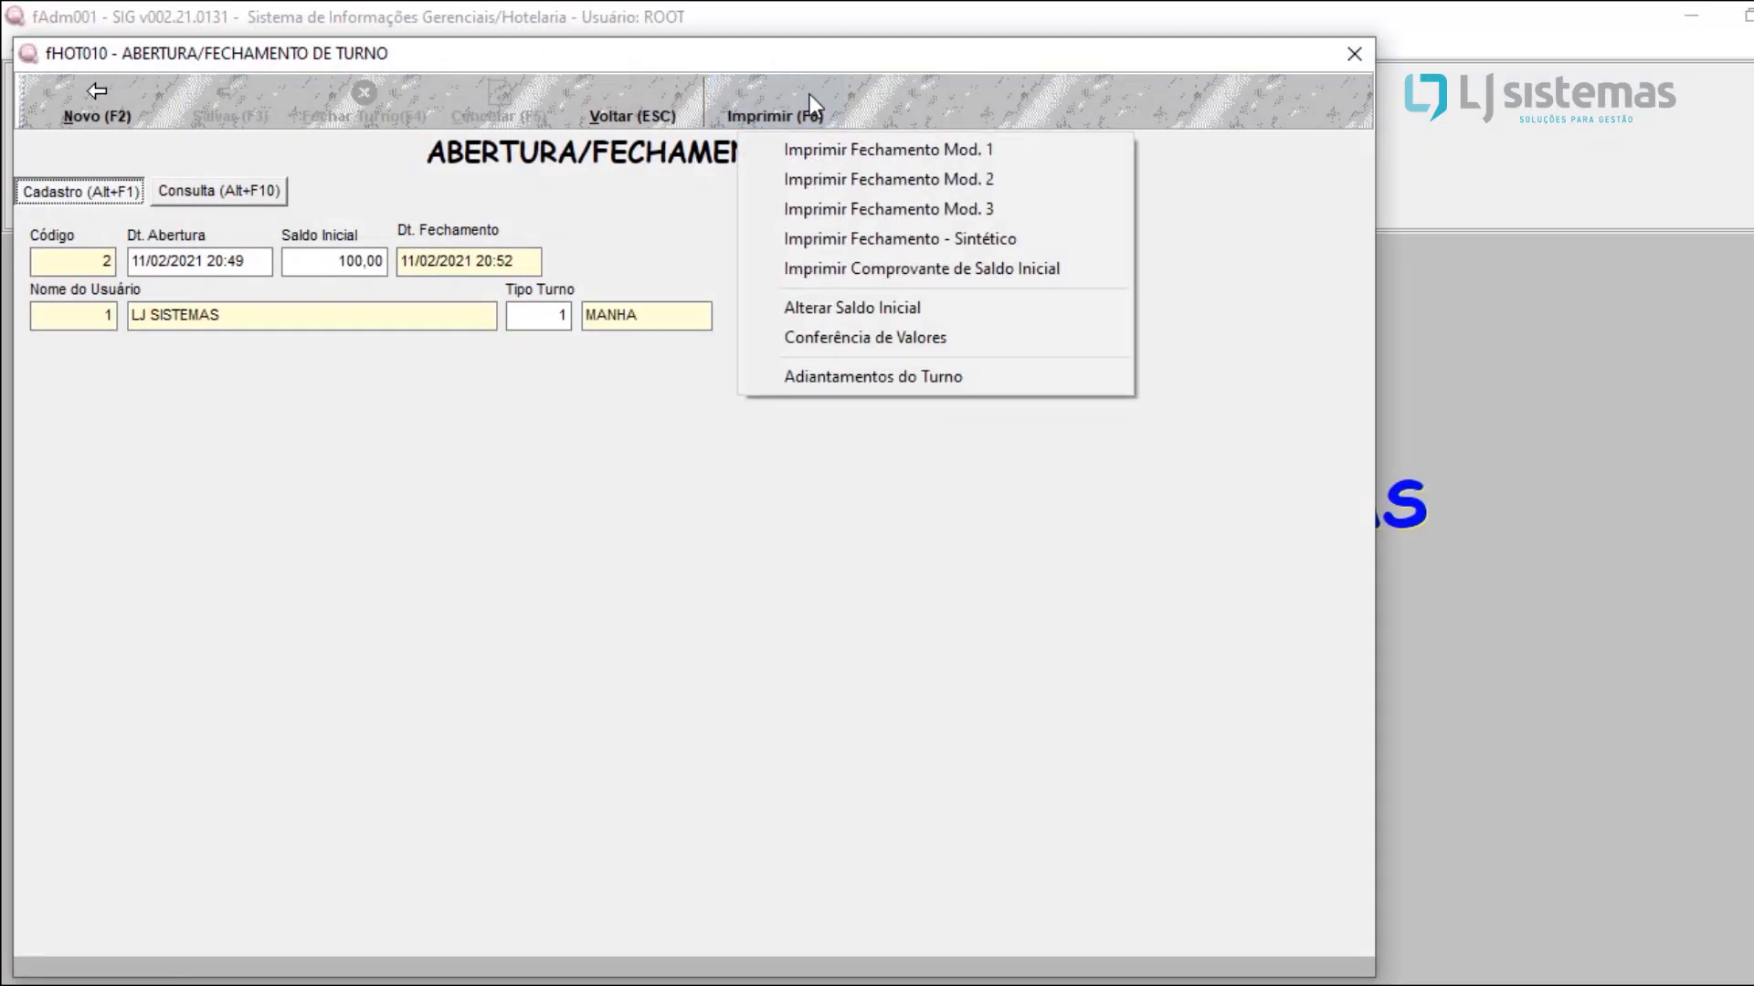
pyautogui.click(902, 188)
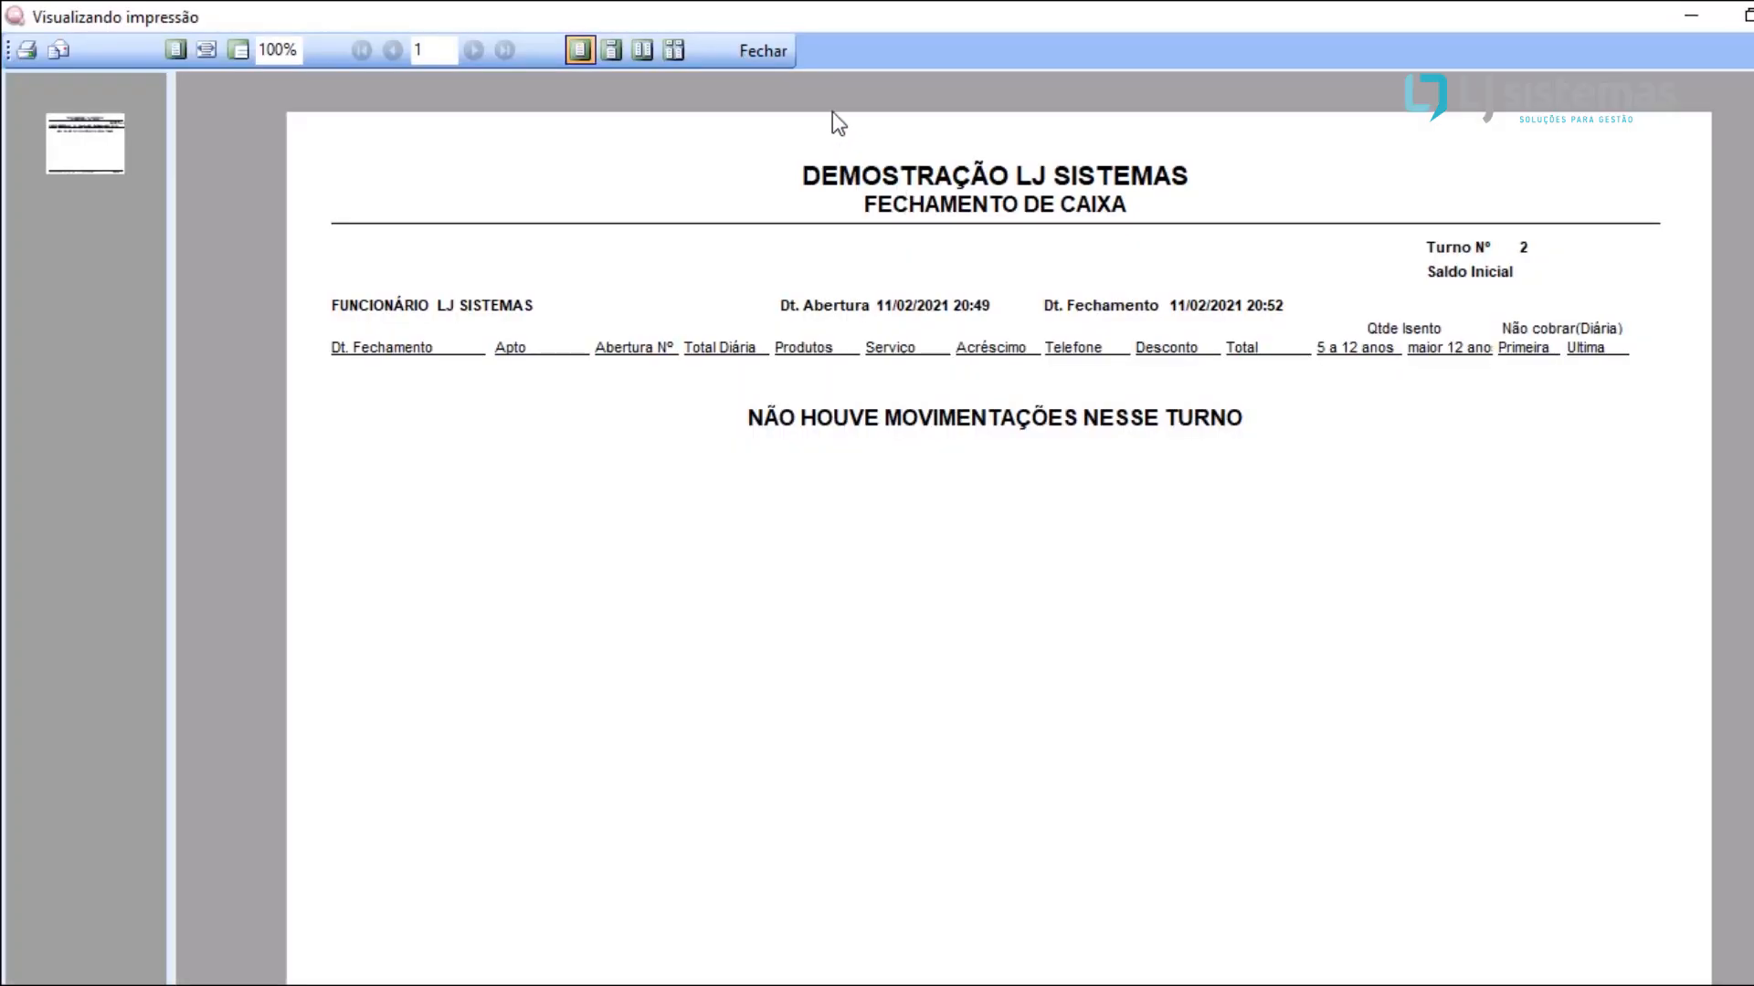
pyautogui.click(778, 110)
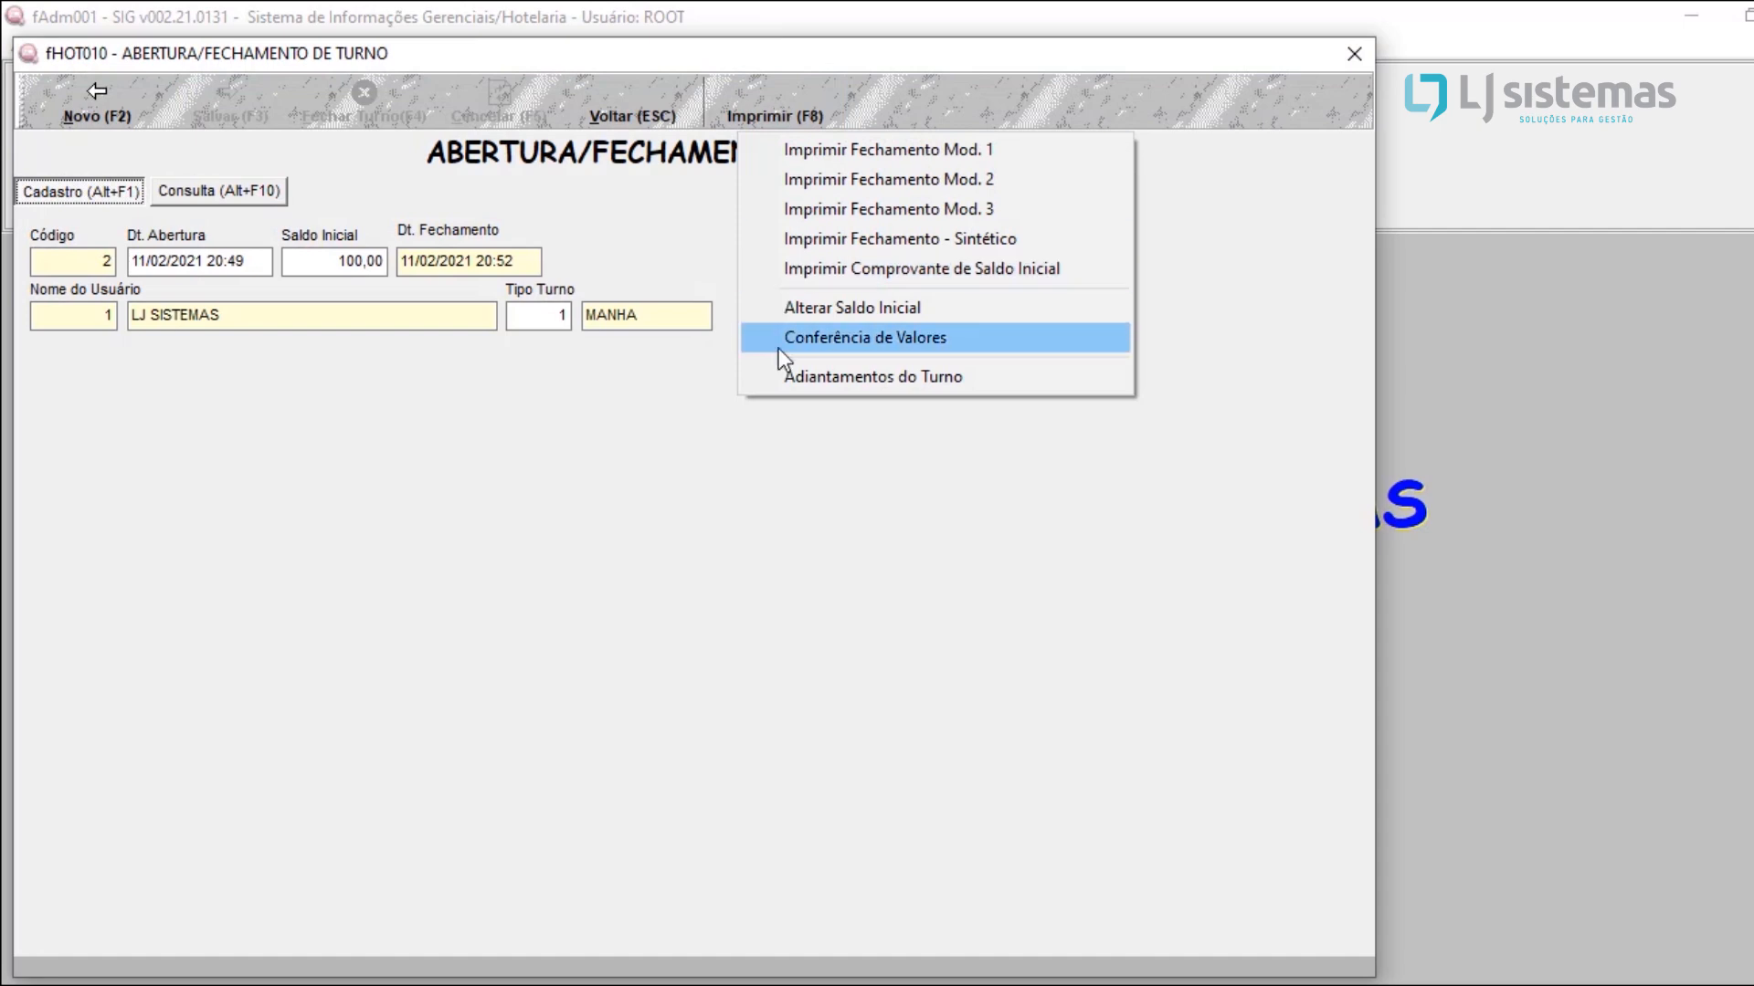
pyautogui.click(815, 486)
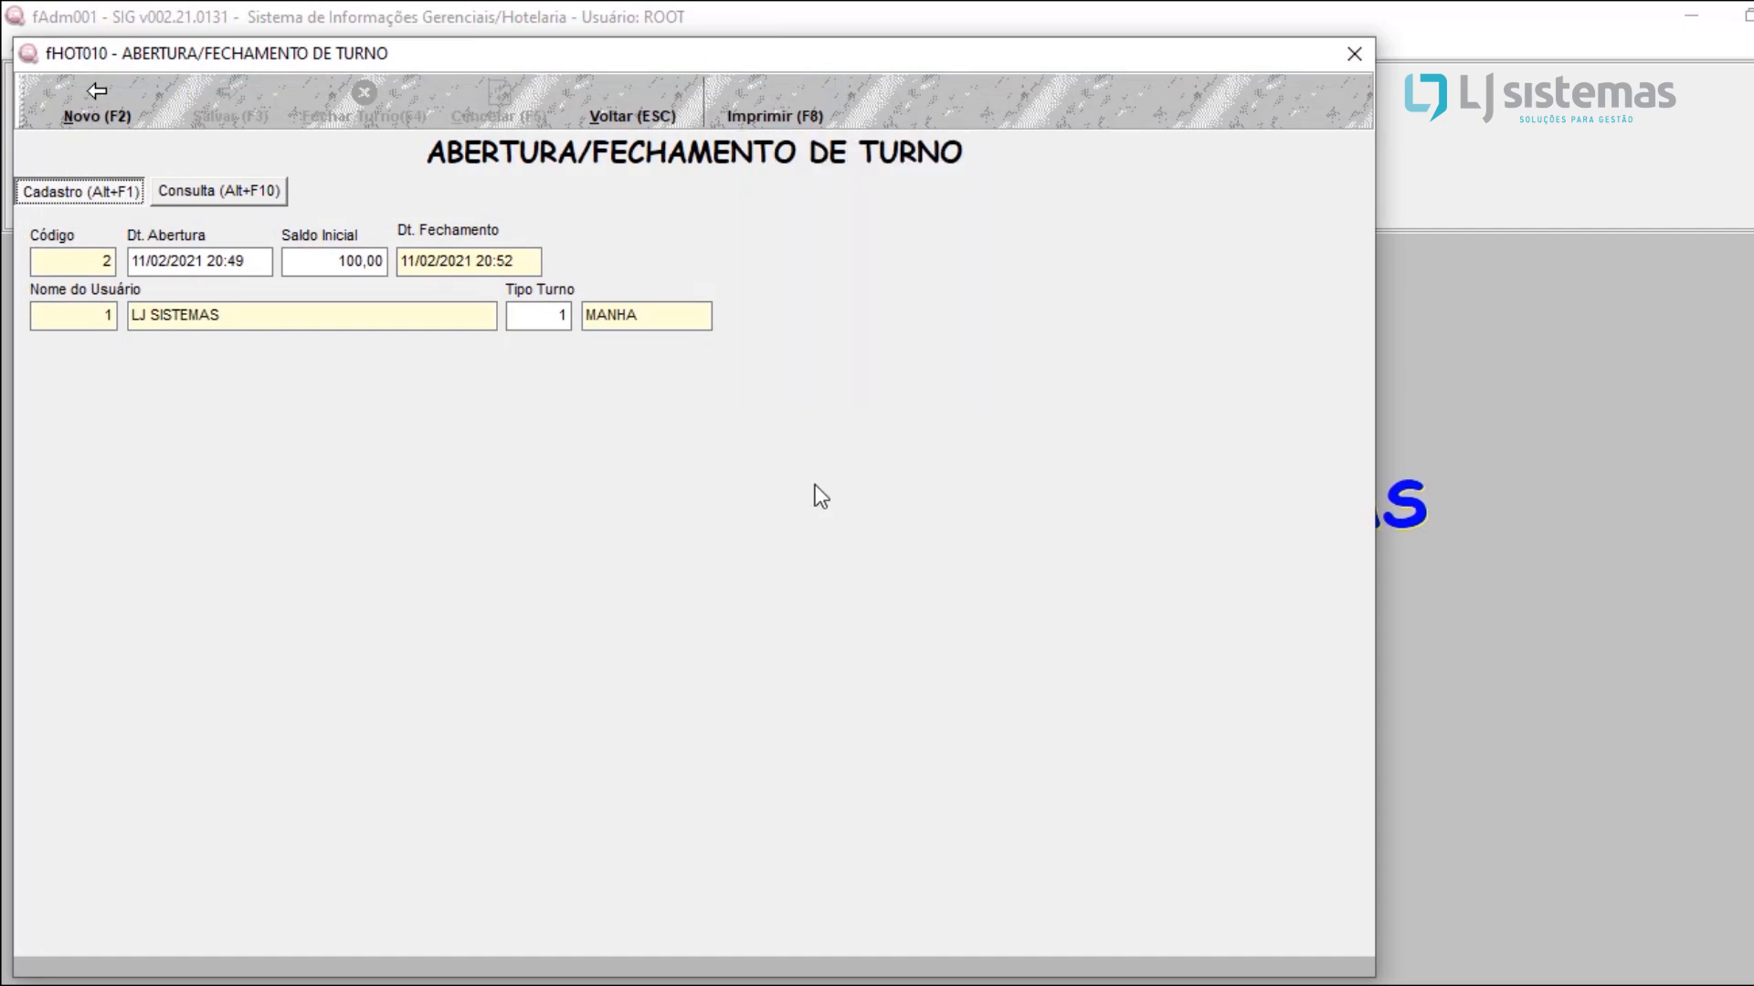
# Step: Leave the shift record and open the Atendimento screen
pyautogui.click(1338, 61)
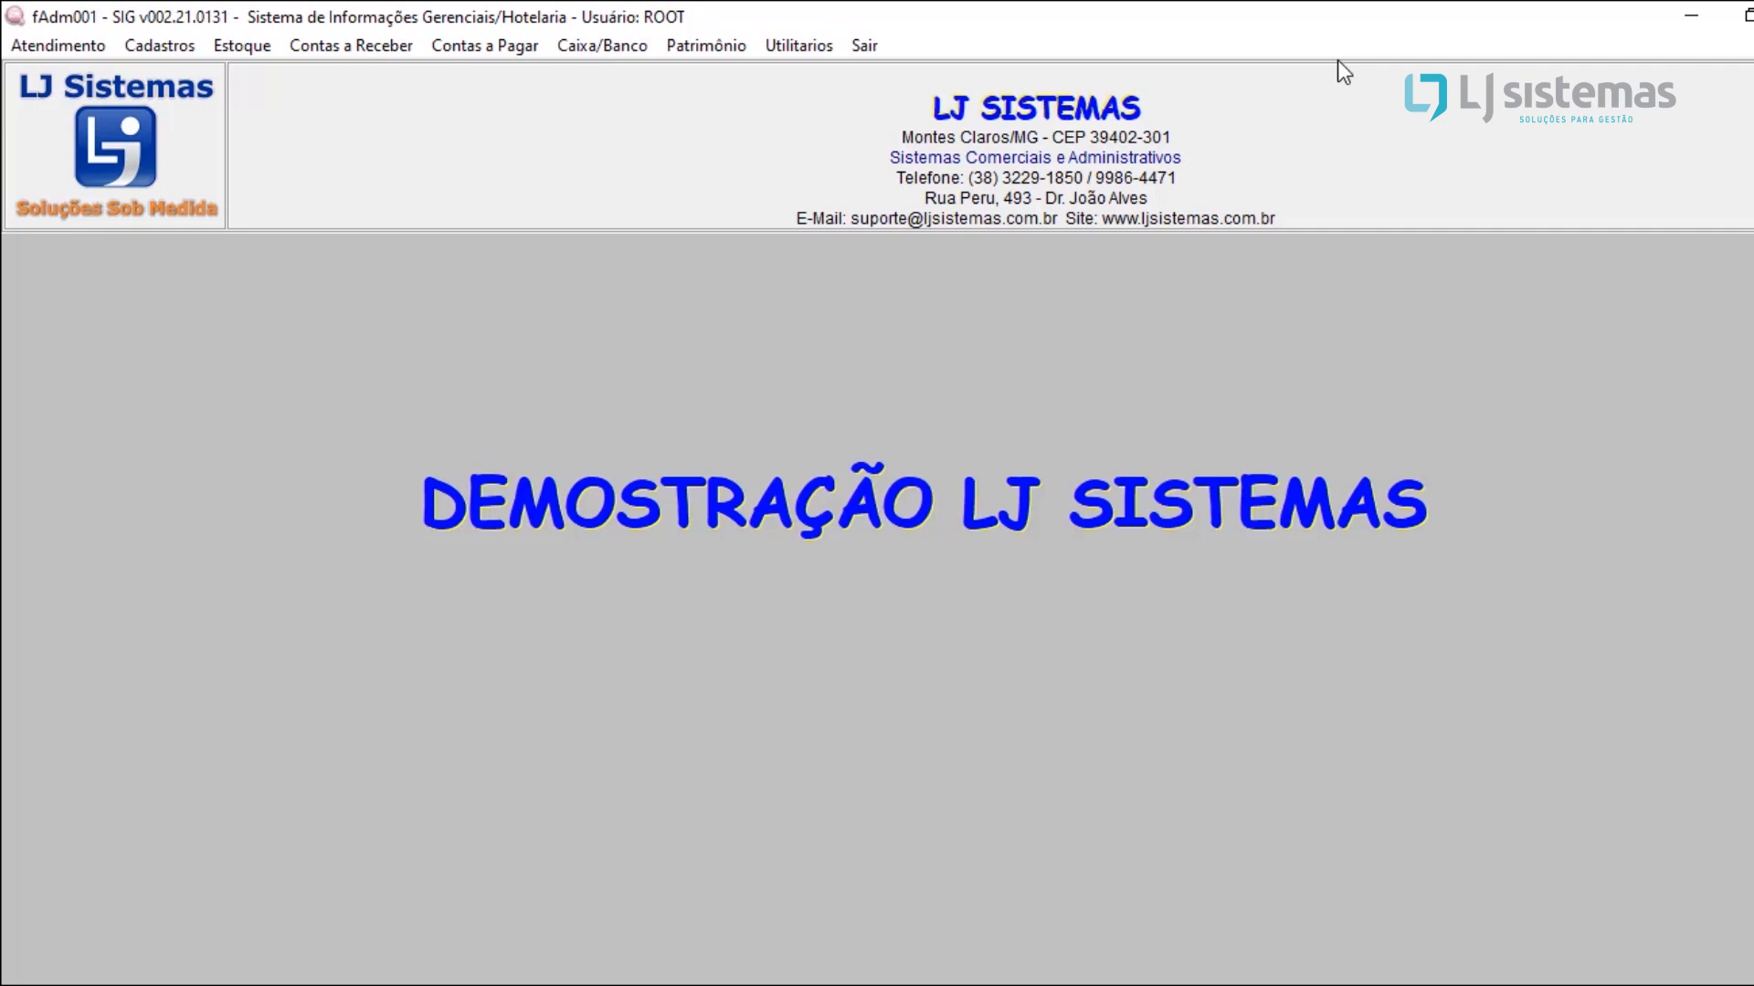
pyautogui.click(95, 48)
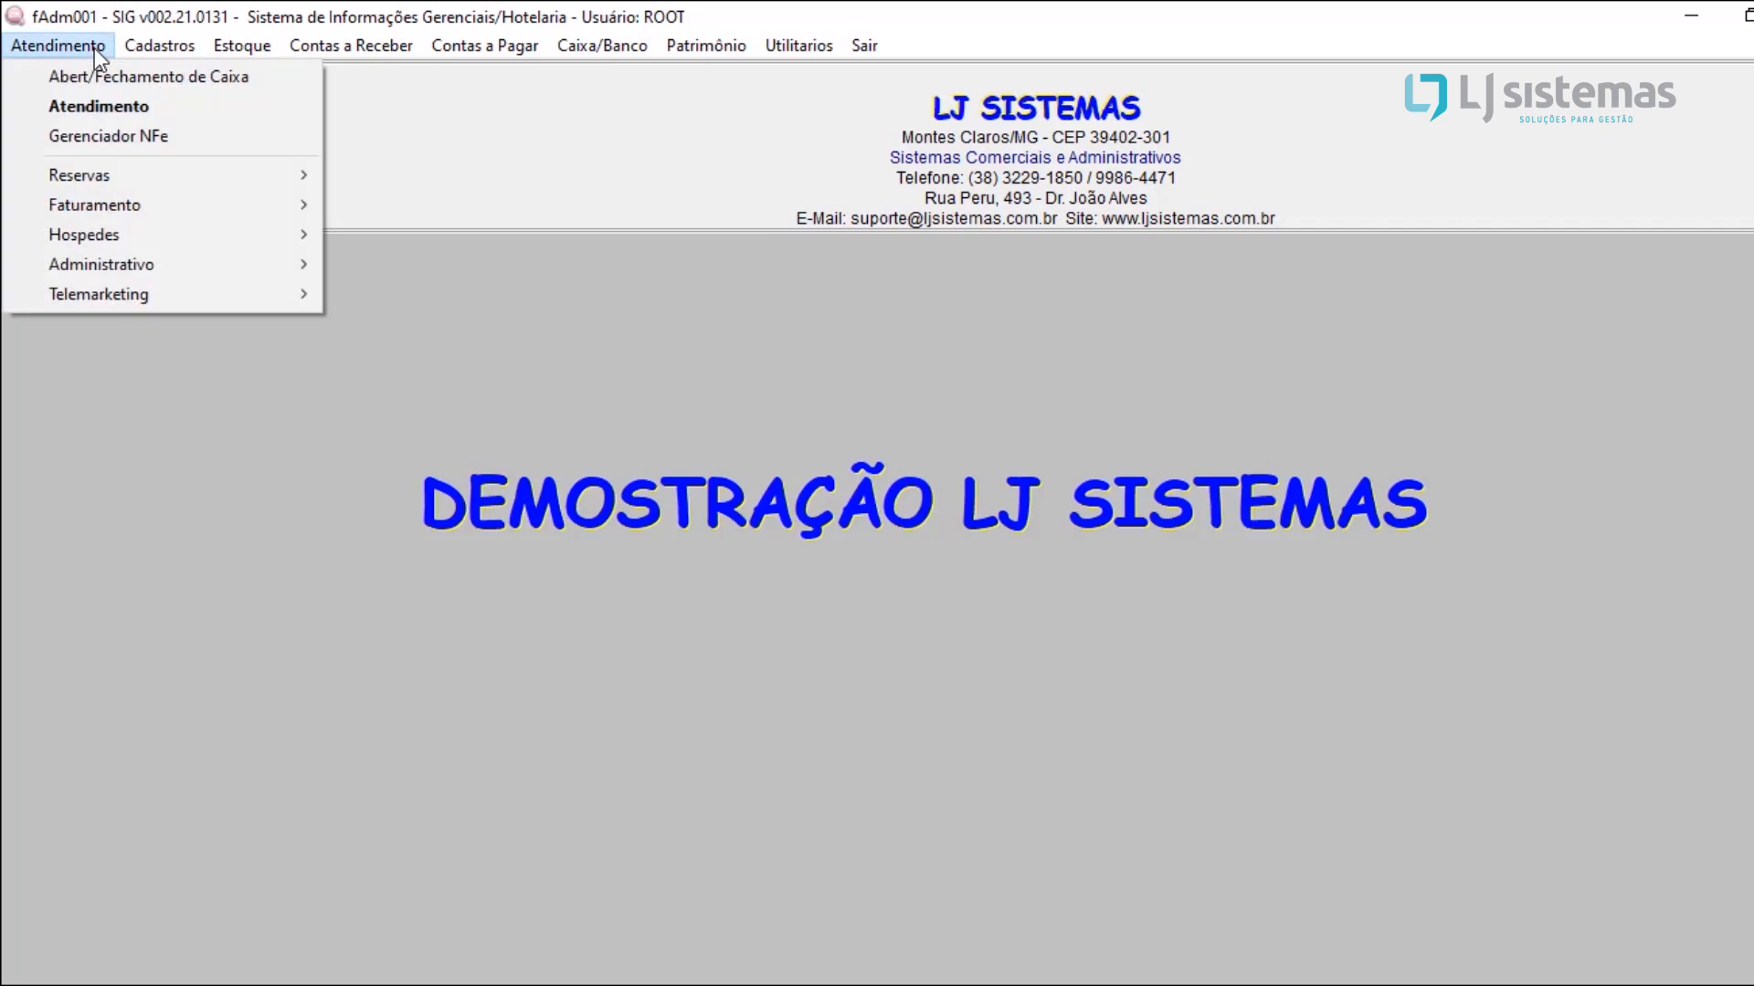
pyautogui.click(114, 108)
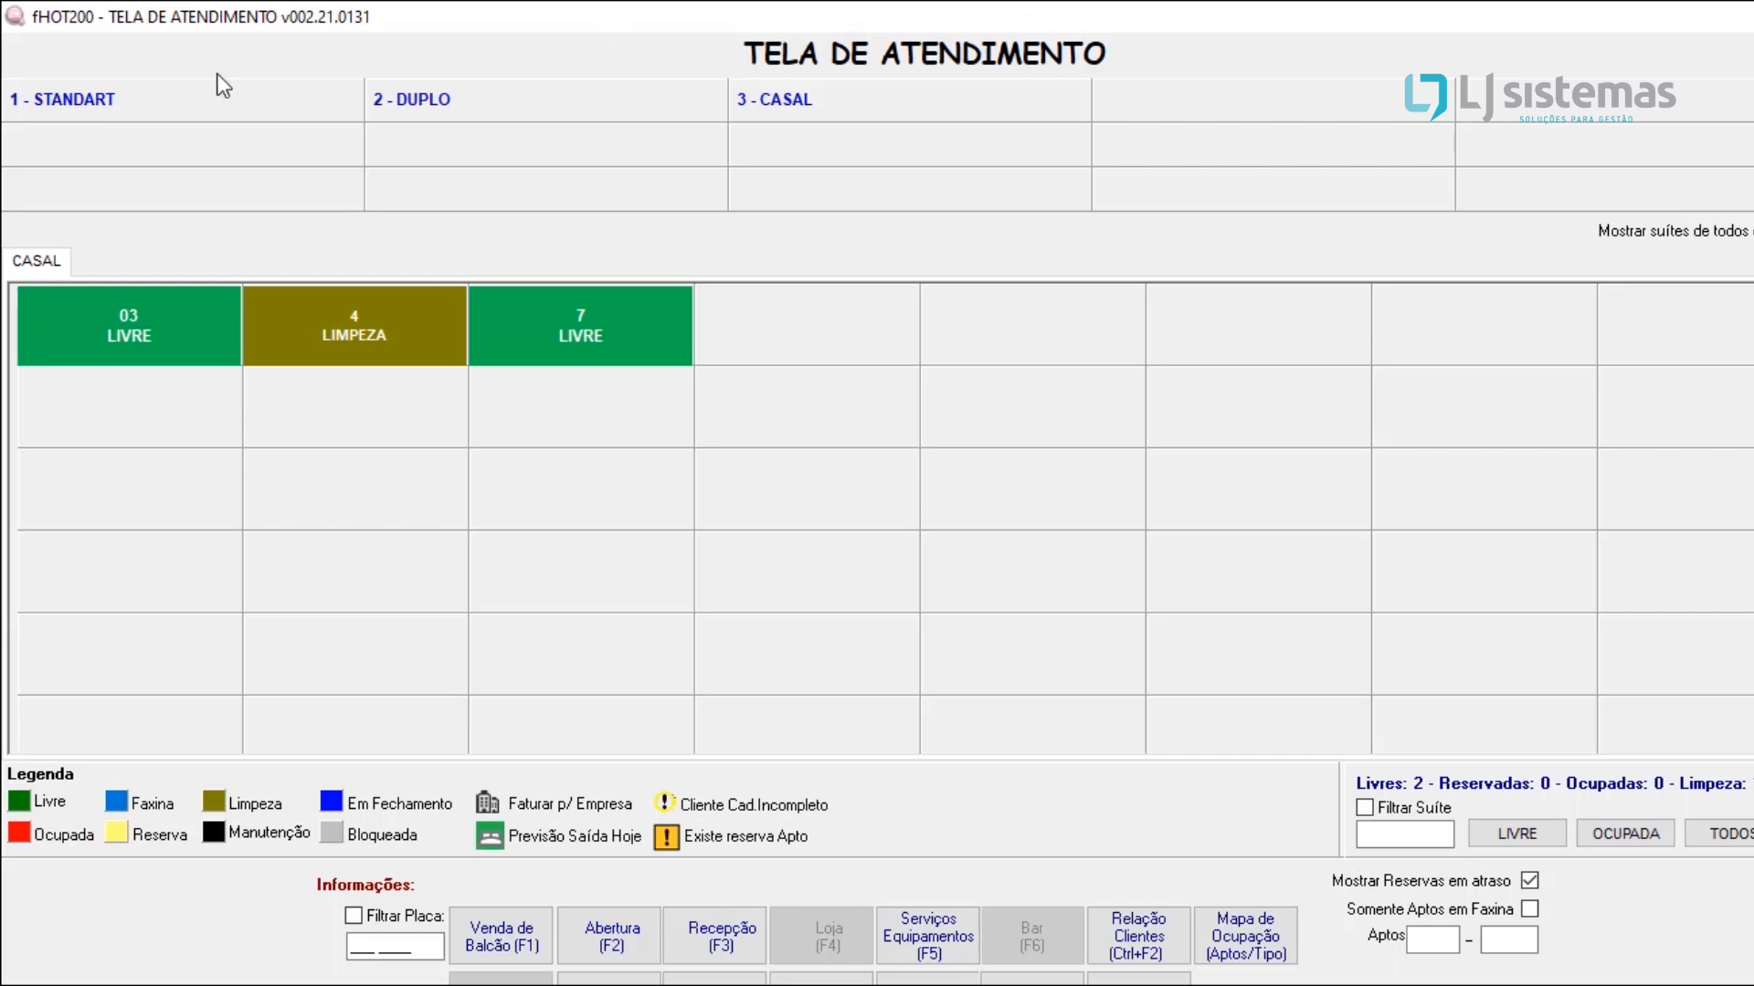
# Step: View the apartments of each type in turn: STANDART, DUPLO and CASAL
pyautogui.click(158, 110)
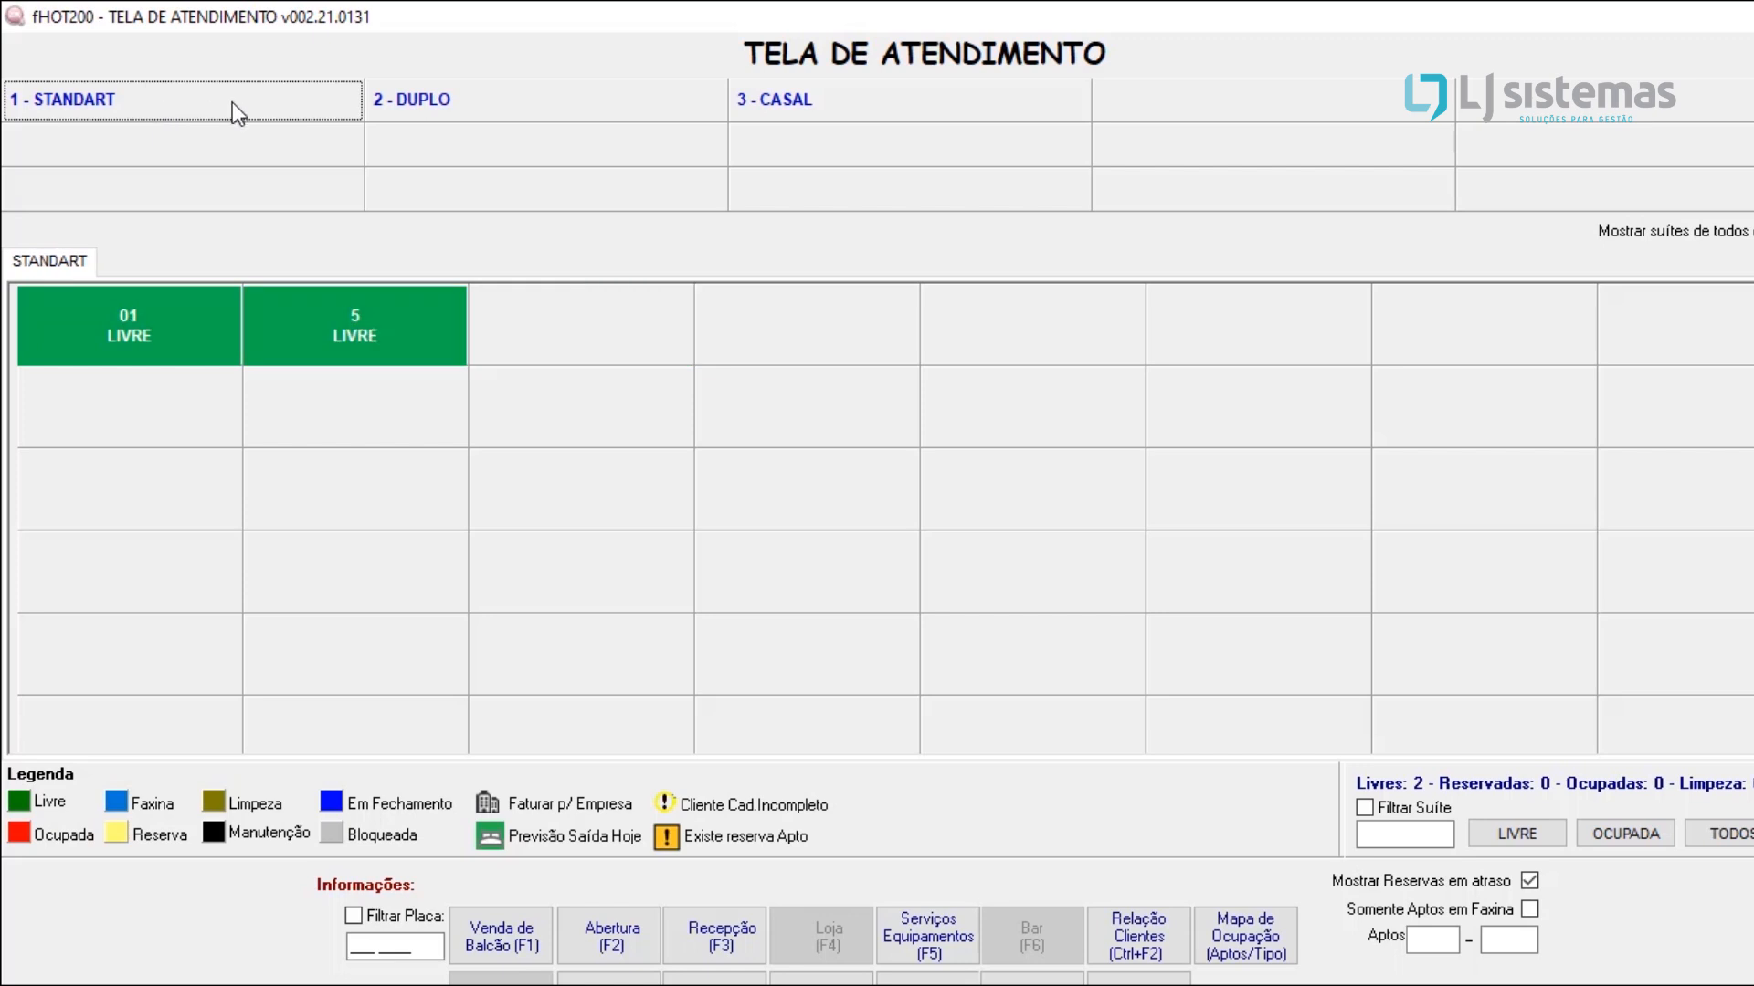
pyautogui.moveTo(60, 320)
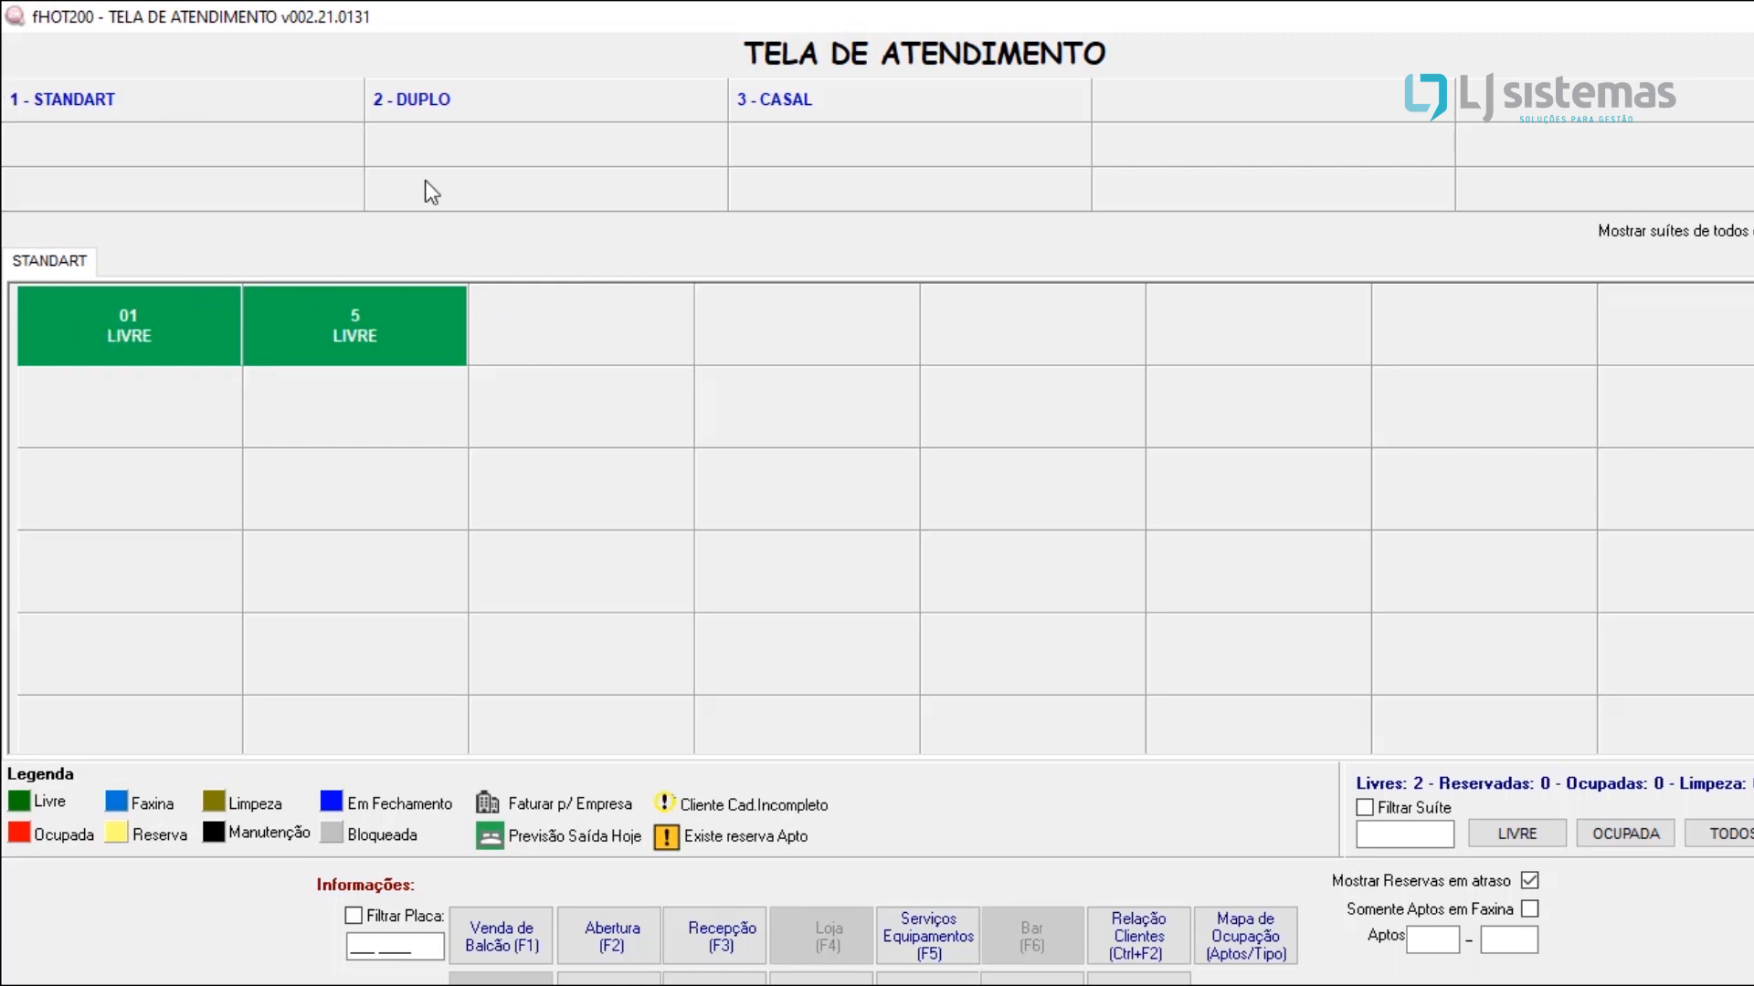
pyautogui.click(399, 95)
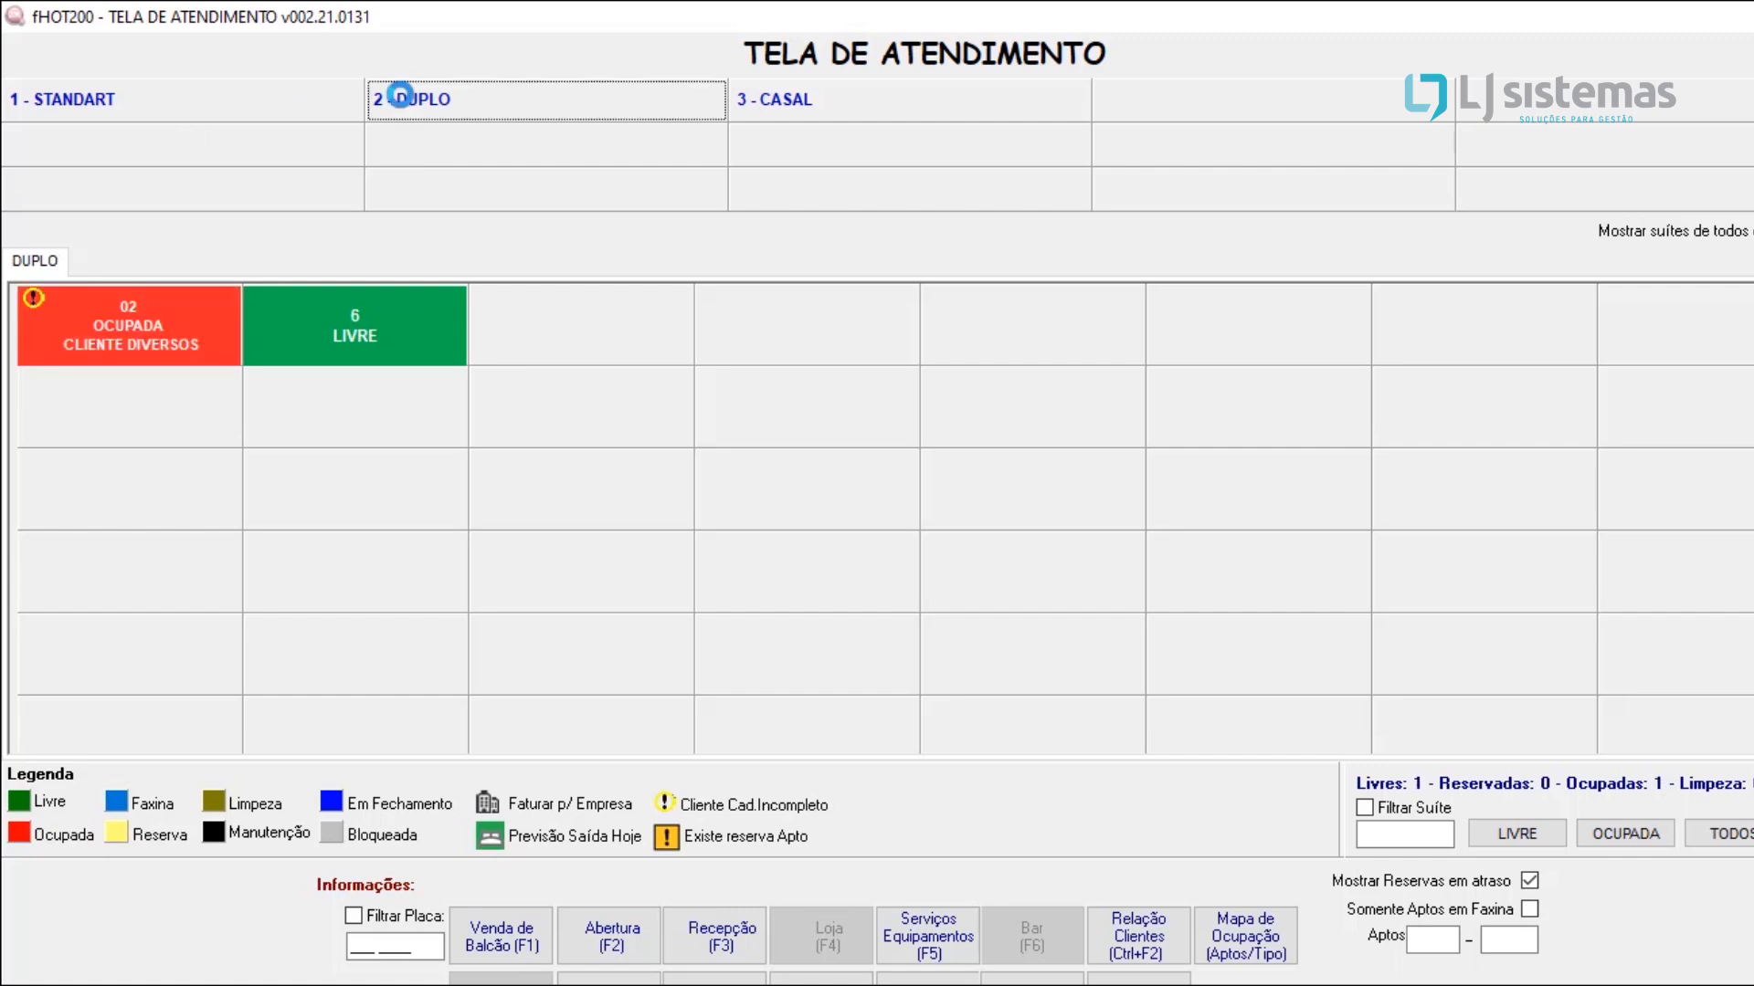
pyautogui.click(808, 92)
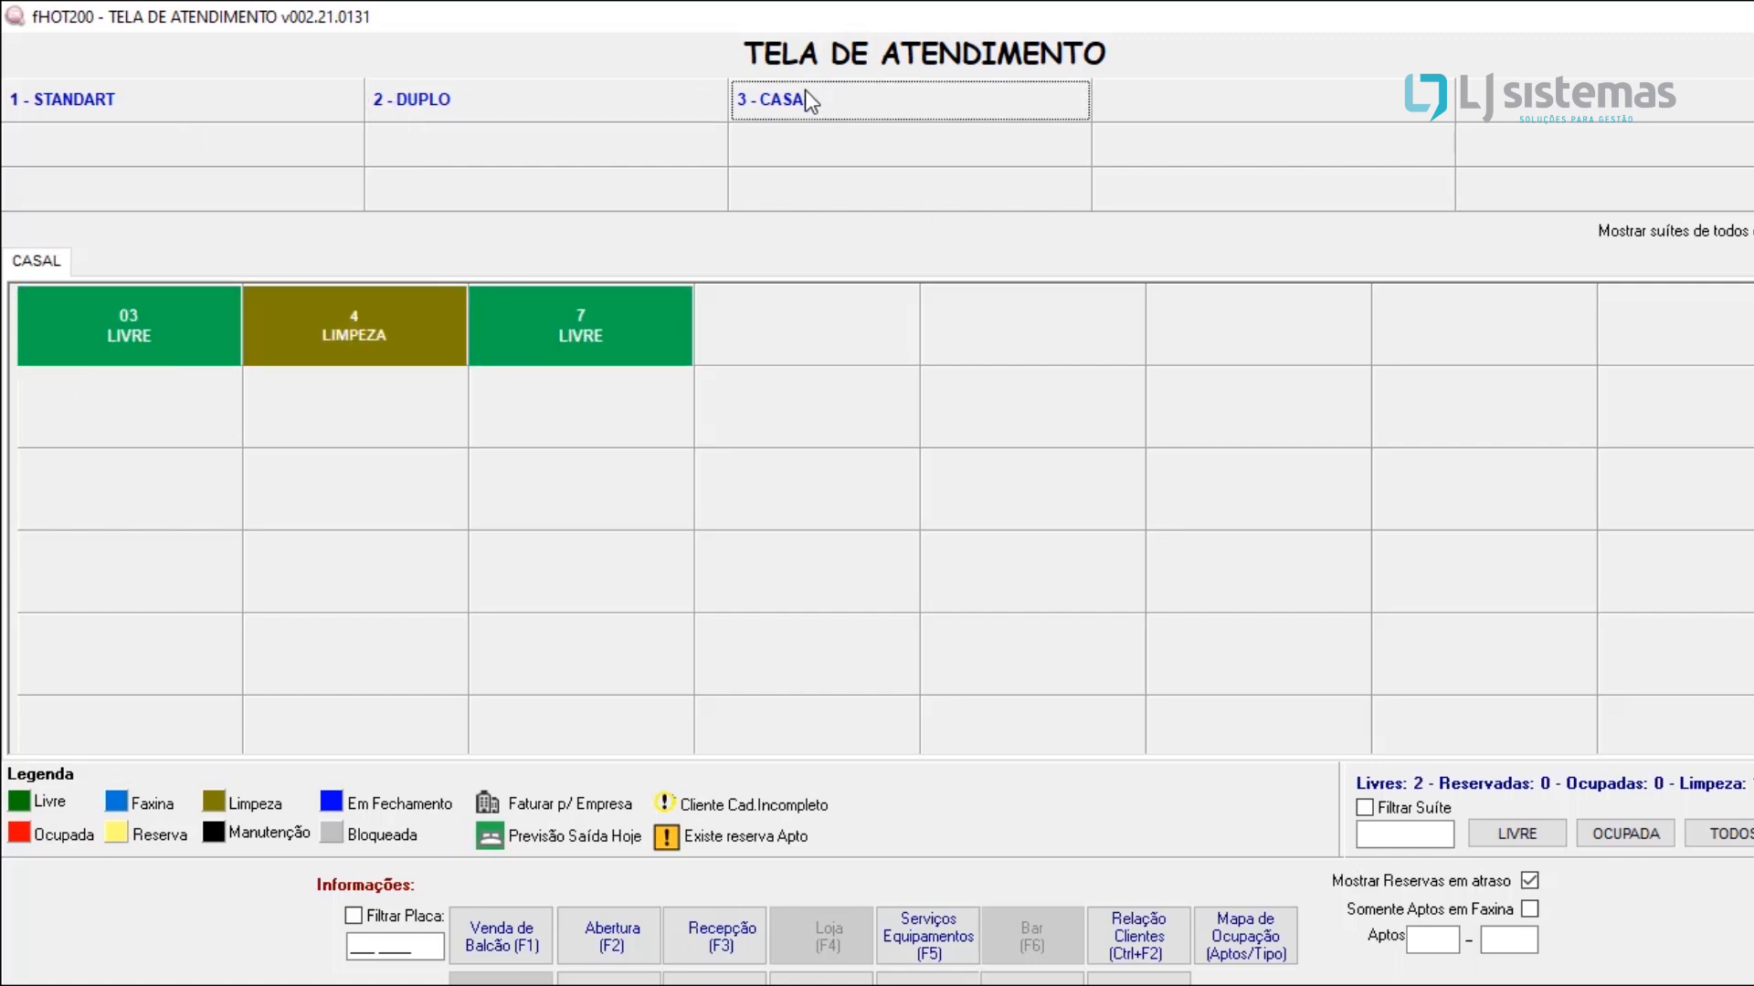
# Step: Show the suites of all types together and examine the details of occupied apartment 02
pyautogui.click(1666, 230)
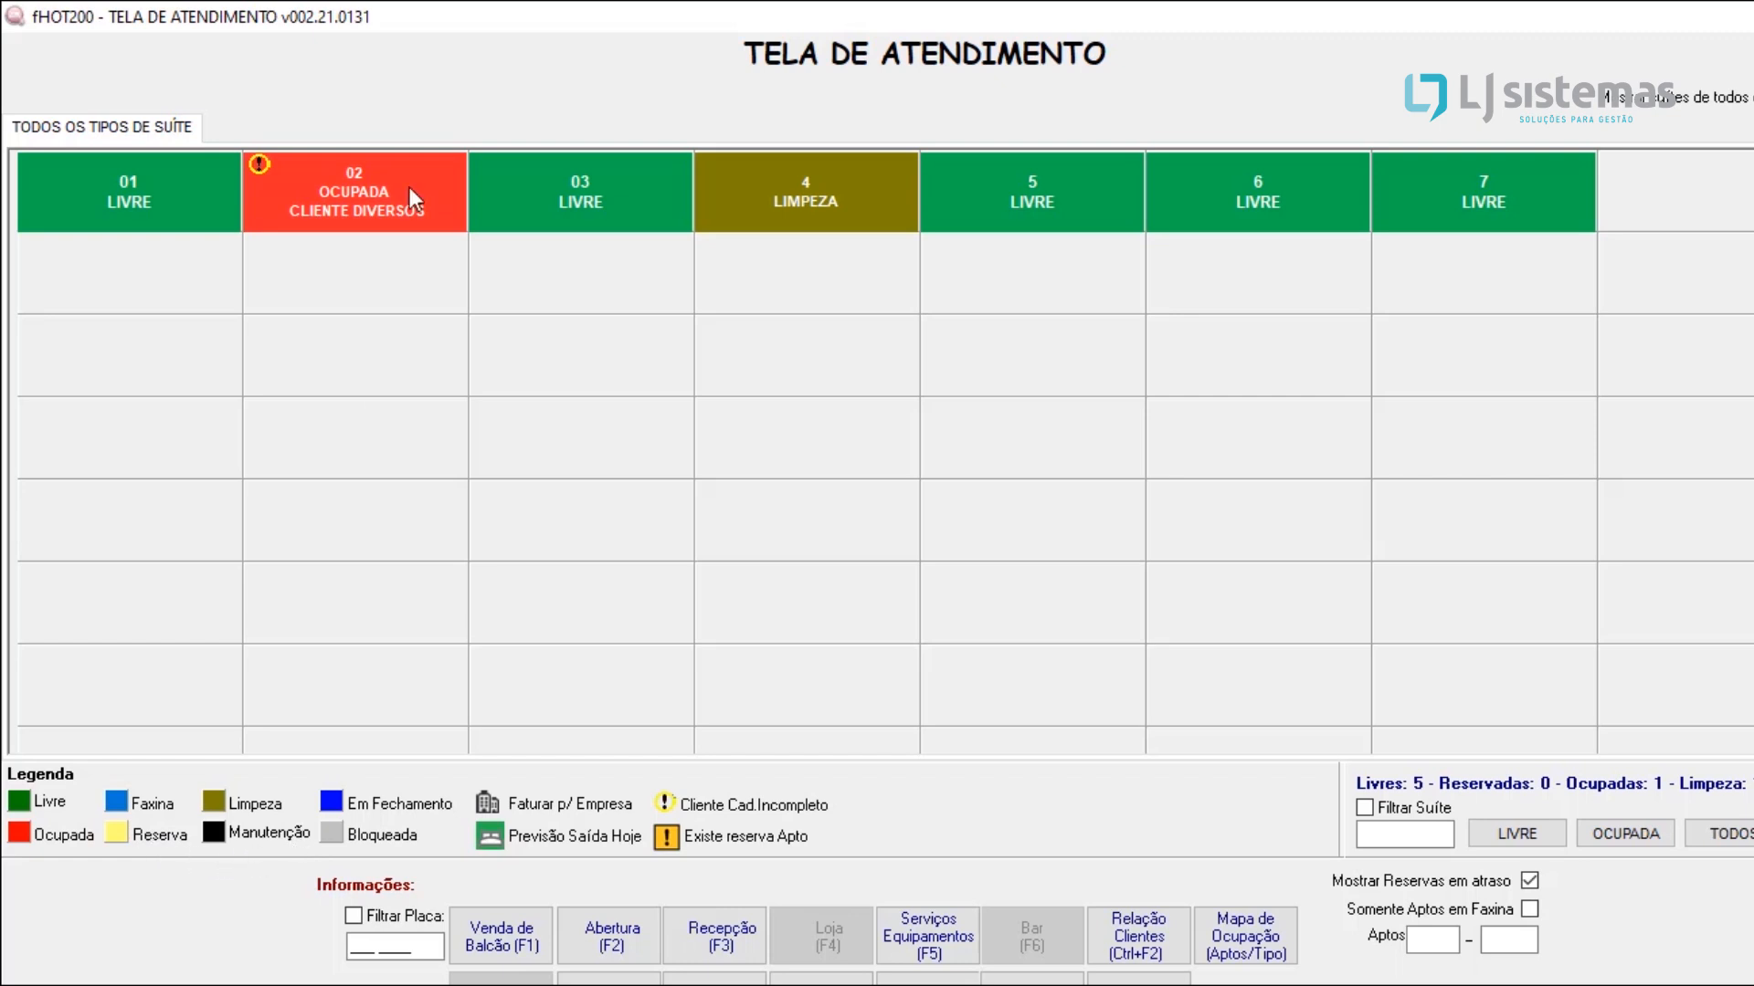
pyautogui.moveTo(477, 284)
pyautogui.moveTo(267, 157)
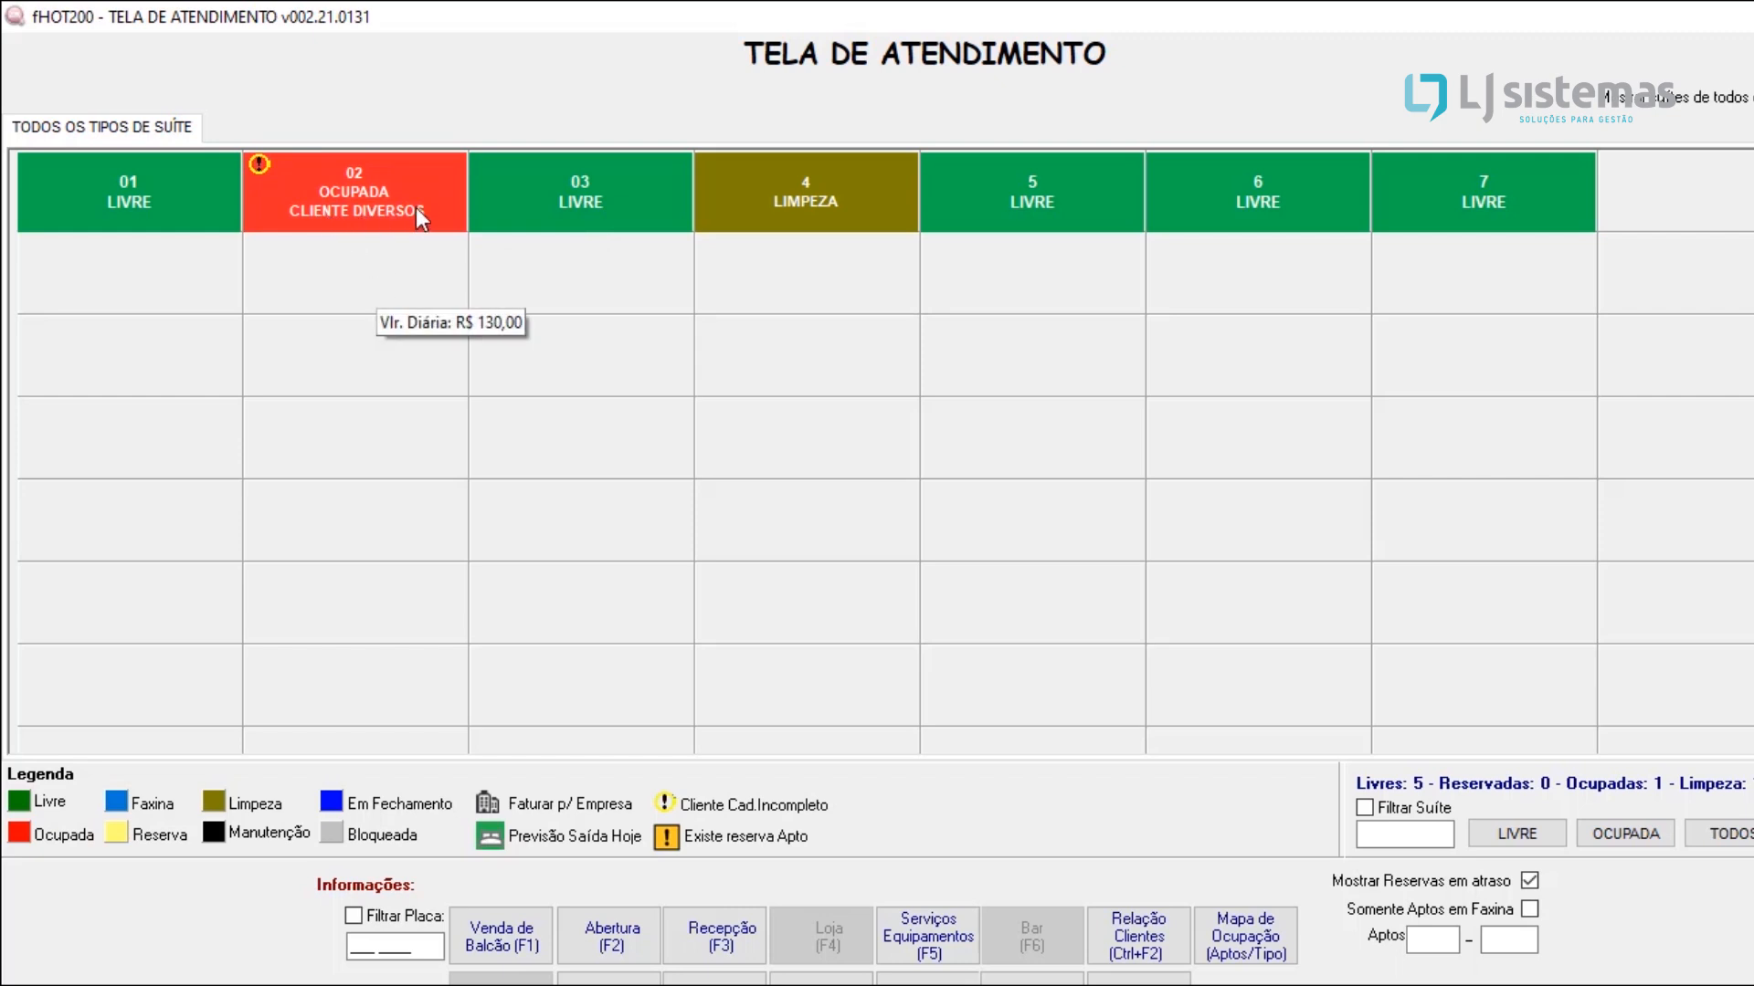
pyautogui.moveTo(402, 218)
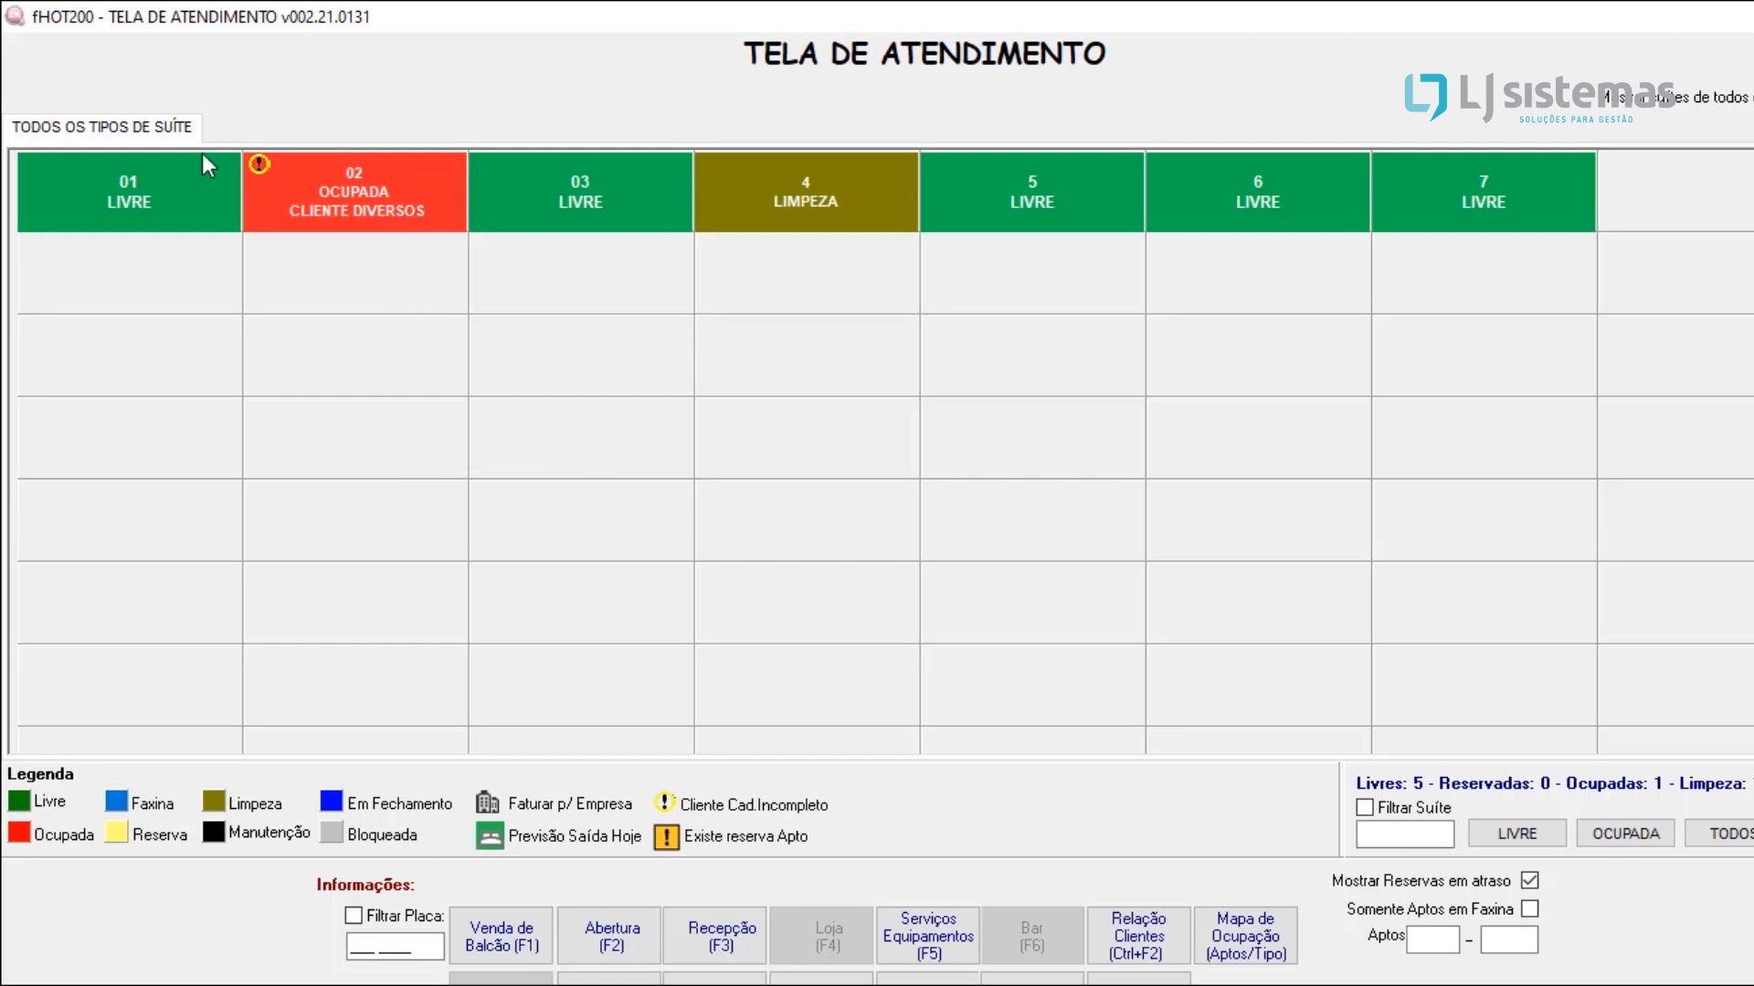
# Step: Start an account opening for free apartment 01, with expected departure on 21/02/2021 at 12:00
pyautogui.moveTo(193, 184)
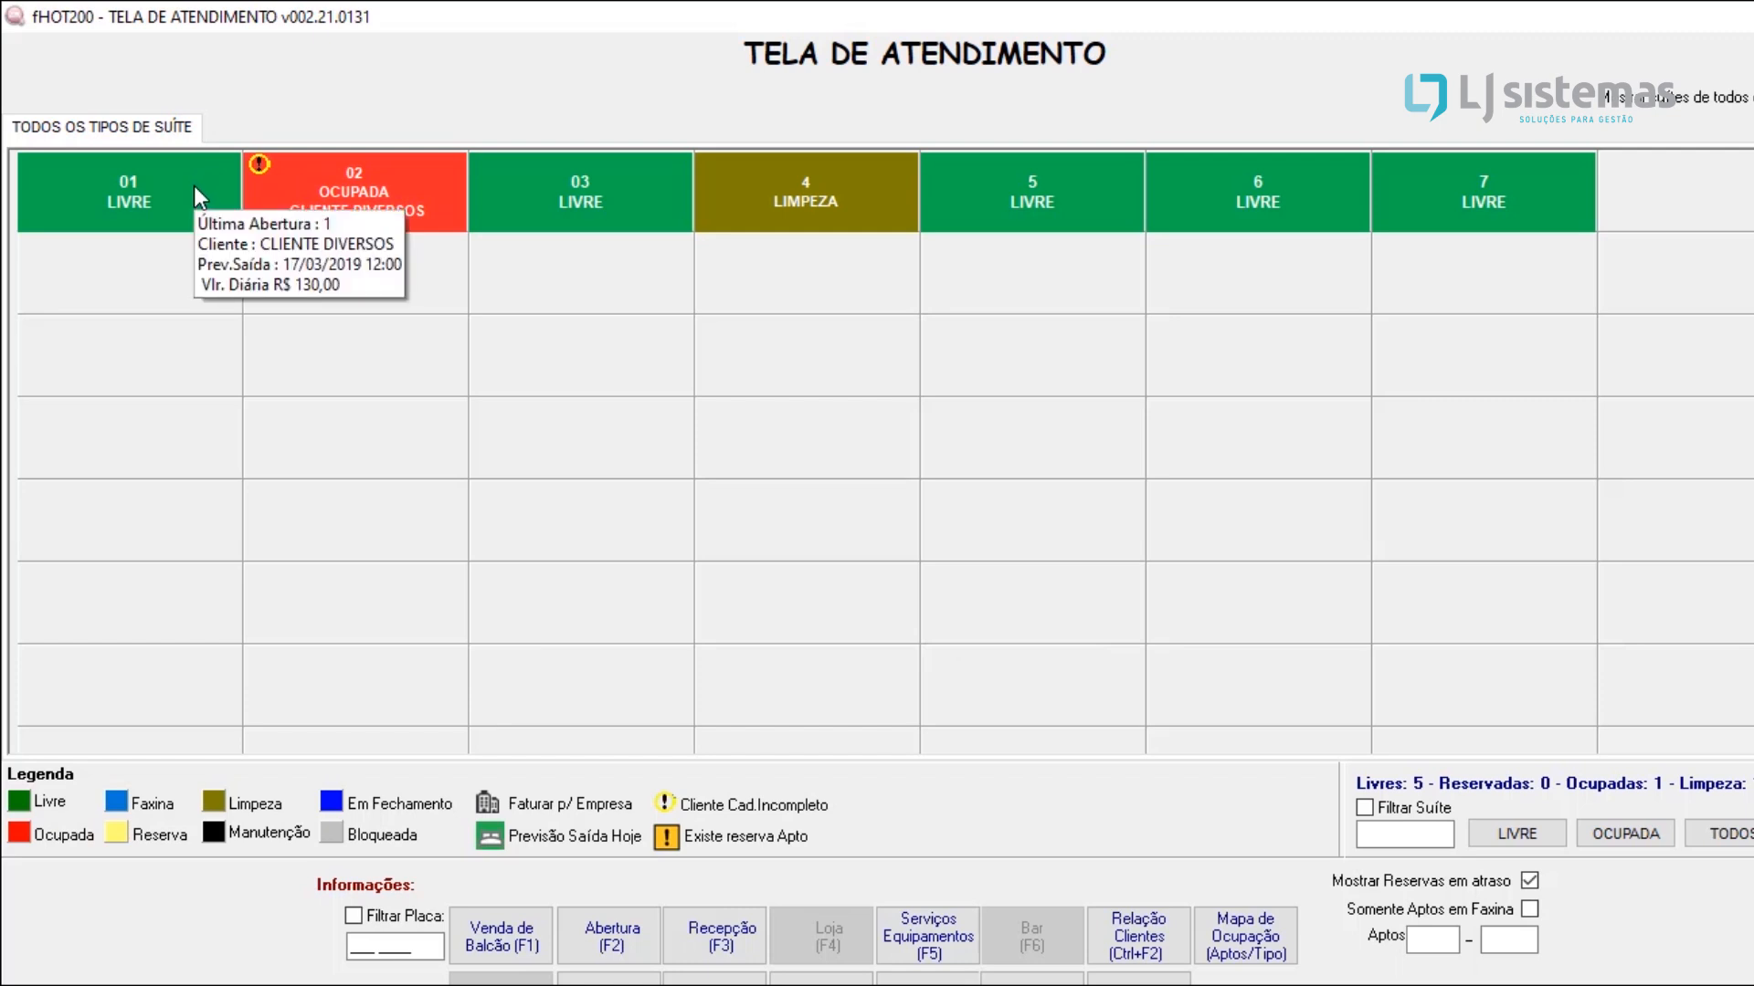
pyautogui.doubleClick(194, 182)
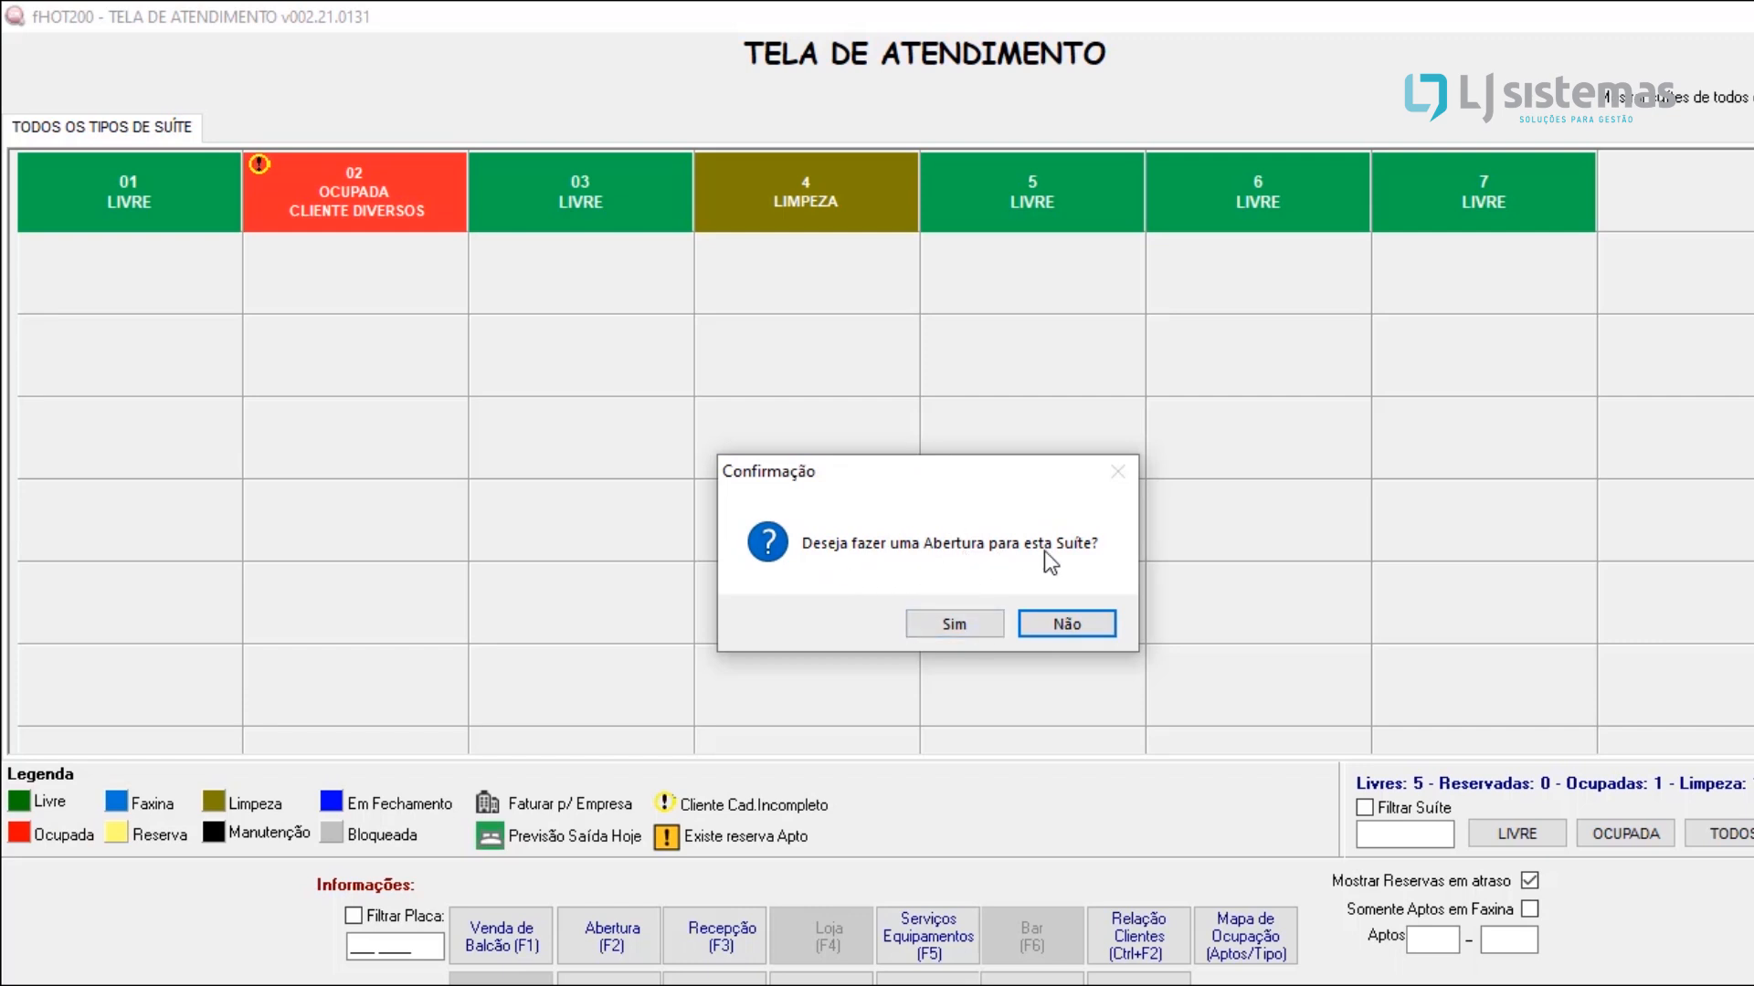
pyautogui.click(966, 622)
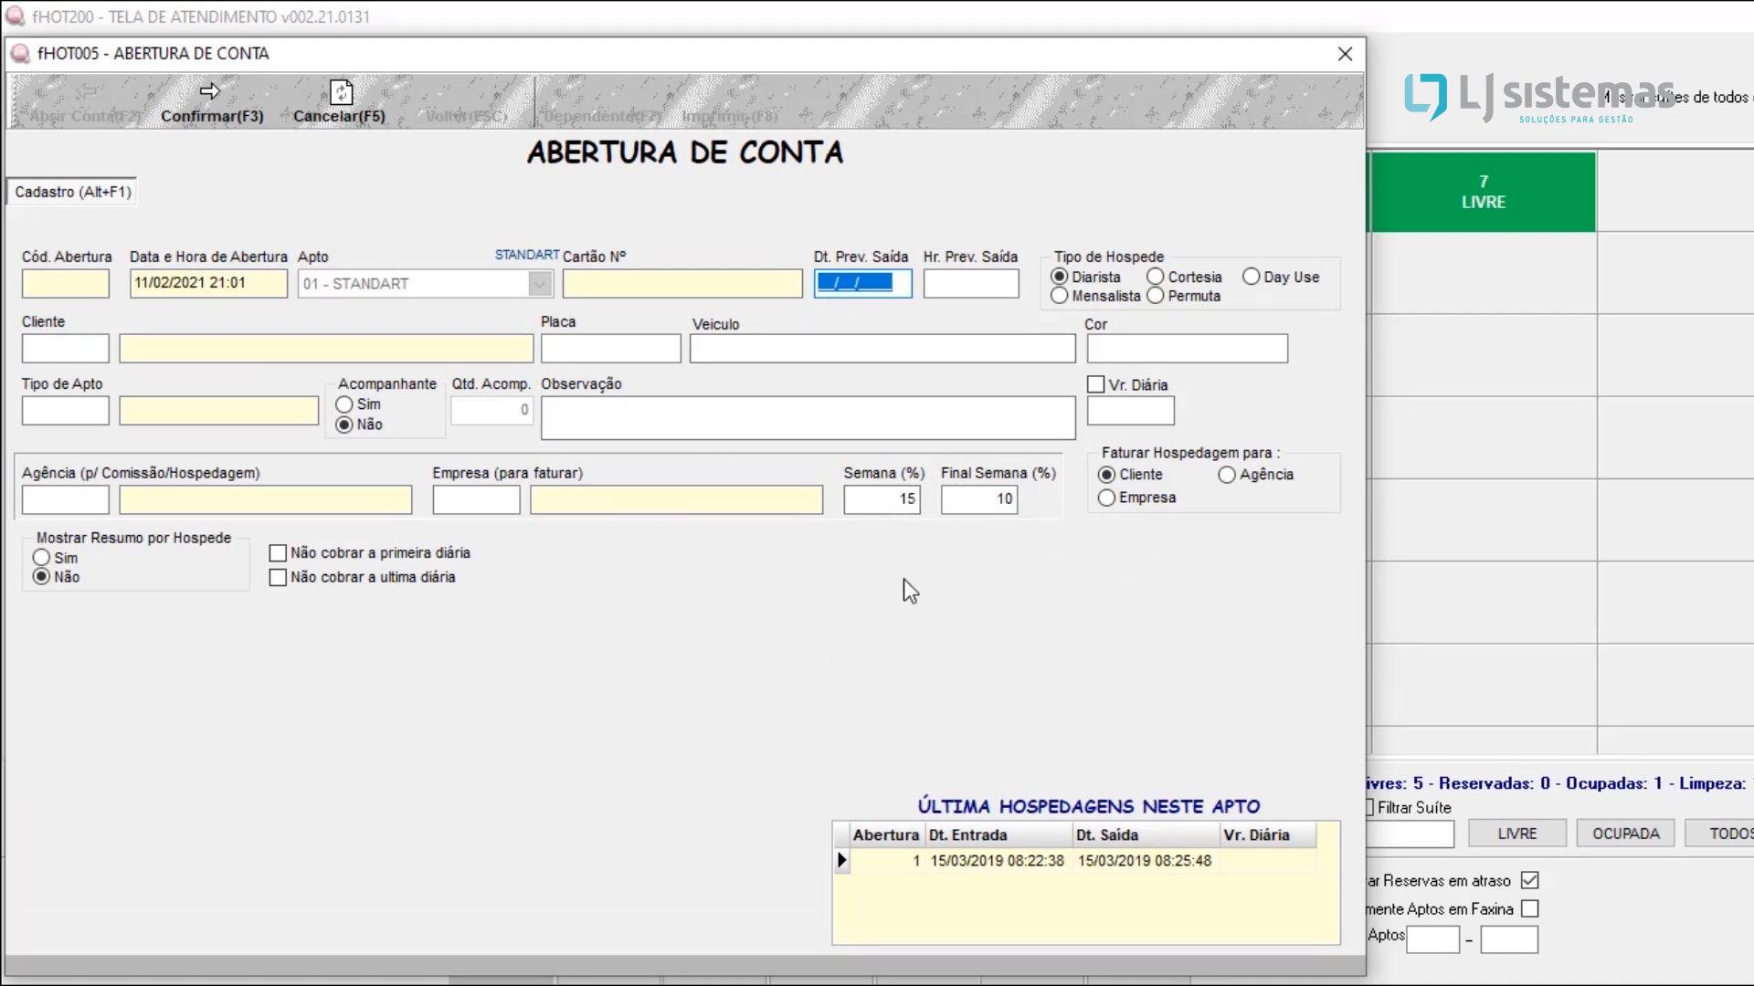
pyautogui.write('21/02/2021')
pyautogui.press('Return')
pyautogui.write('12:')
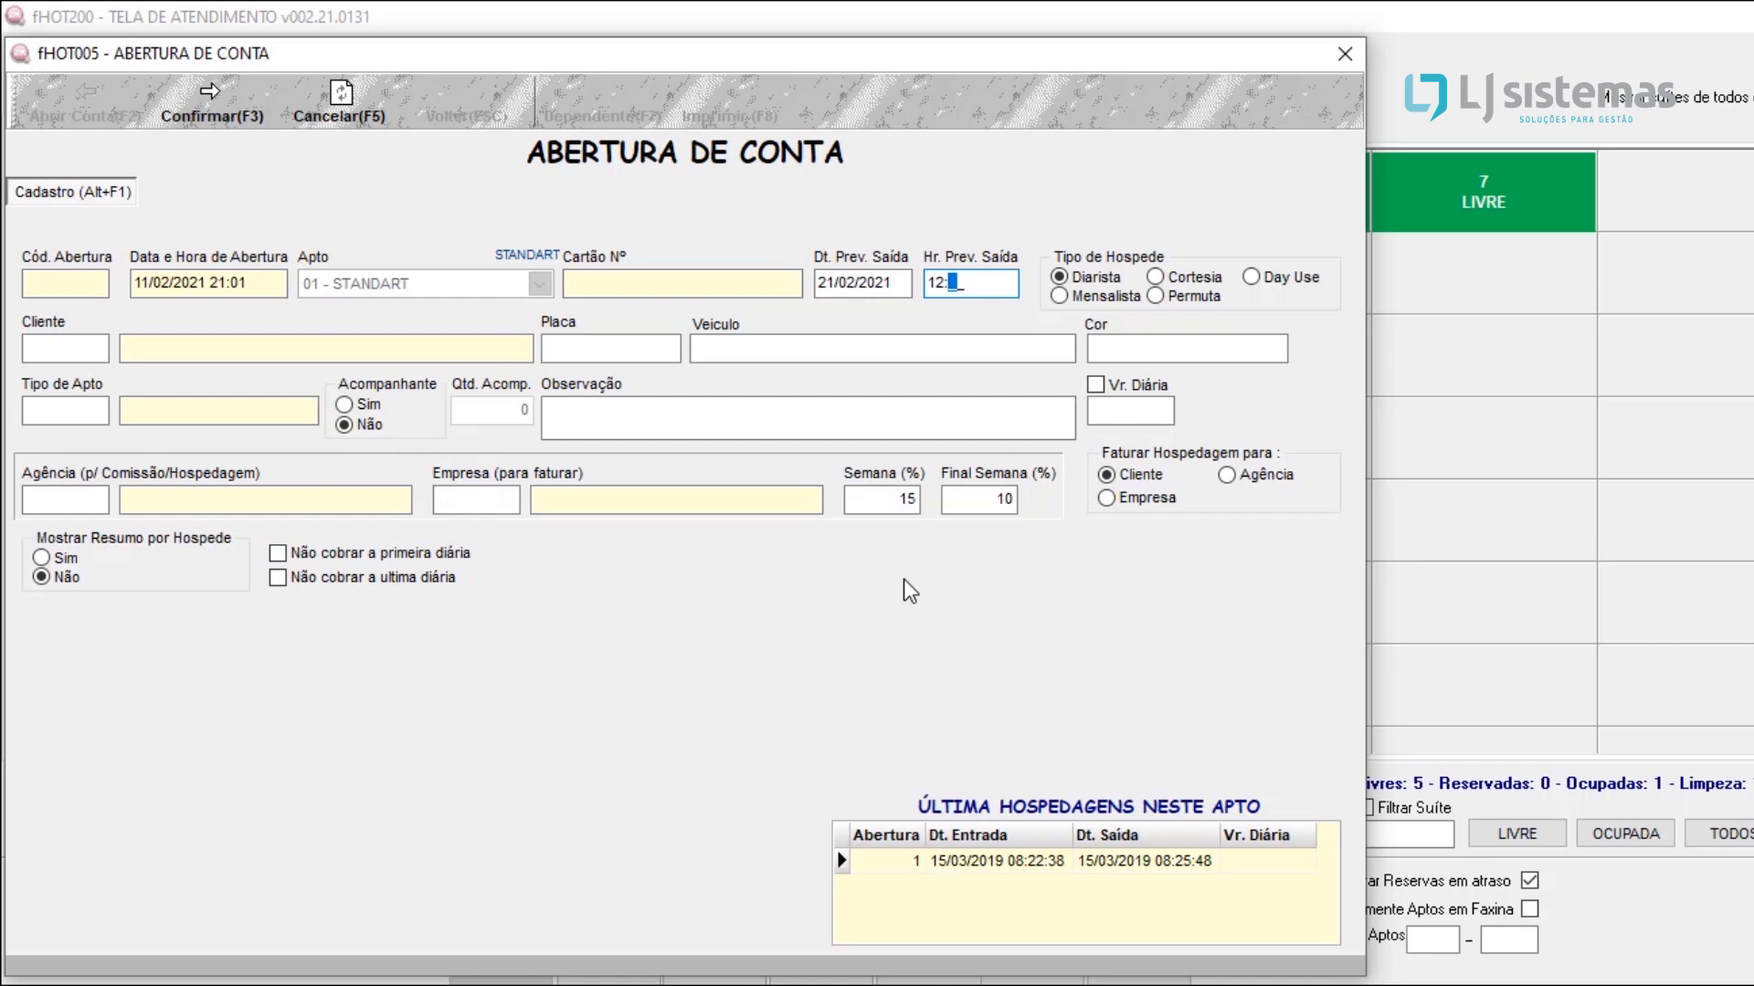
pyautogui.write('00')
pyautogui.press('Return')
# Step: Look up the registered guests and assign the guest from SAO PAULO as the account's client
pyautogui.click(48, 352)
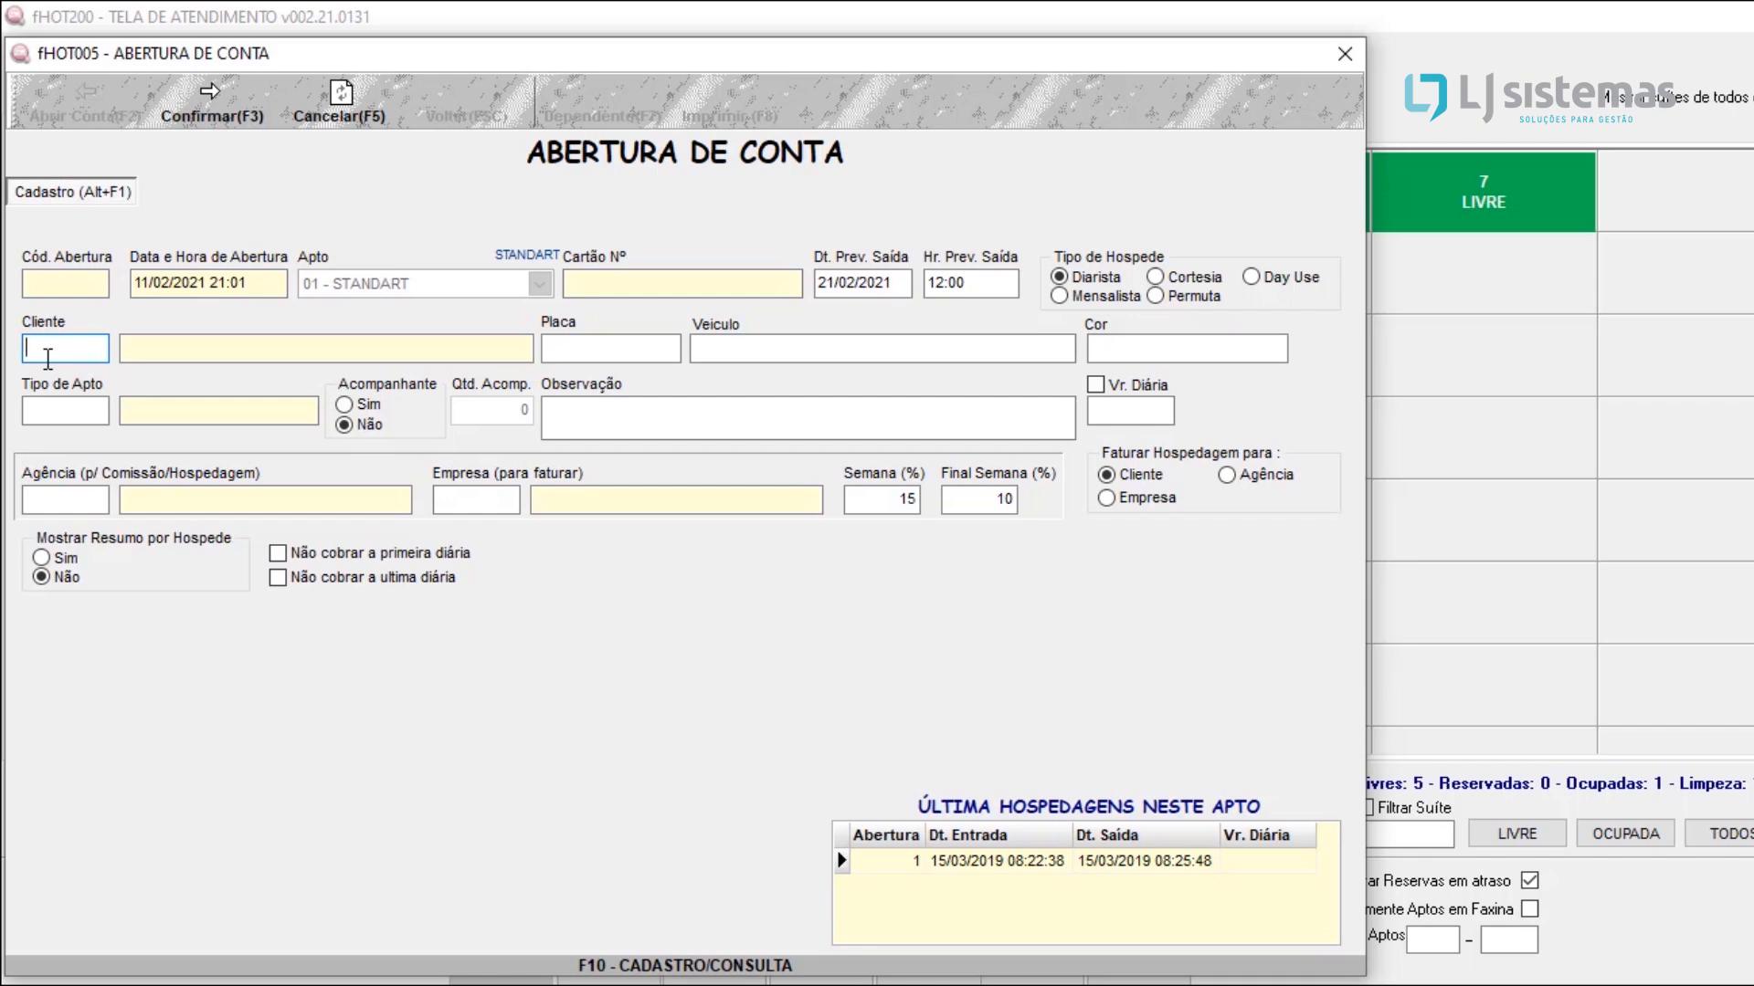
pyautogui.press('F10')
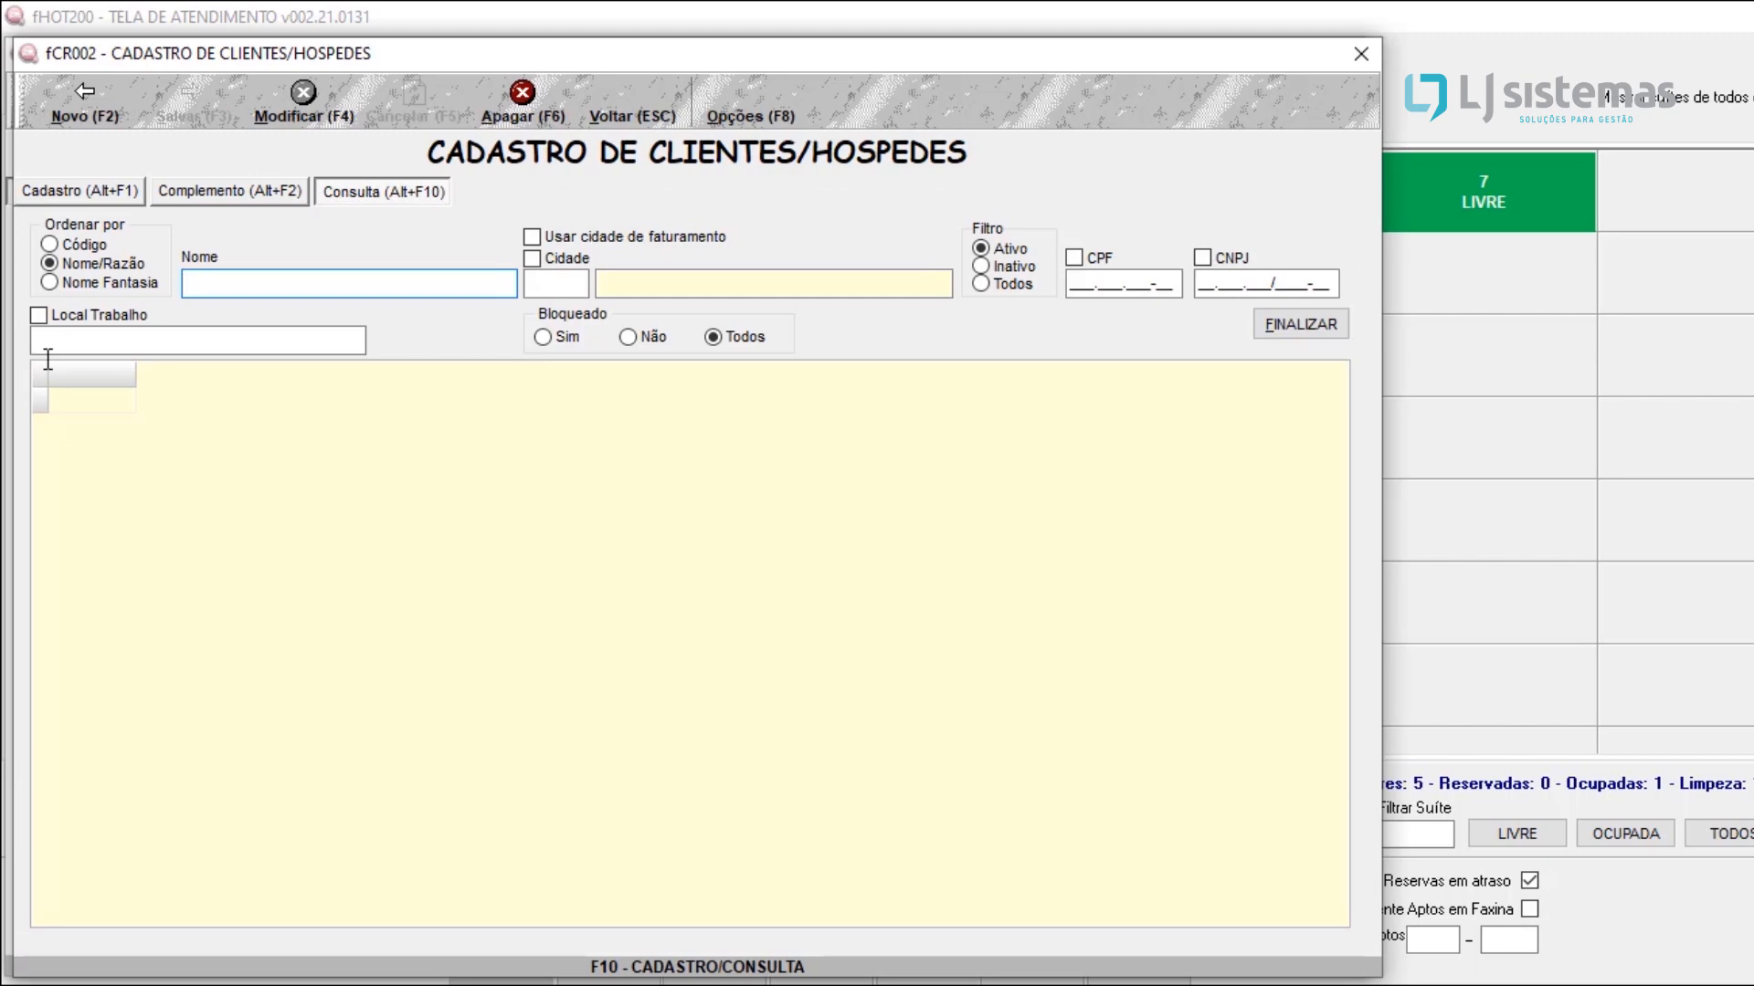
pyautogui.click(279, 461)
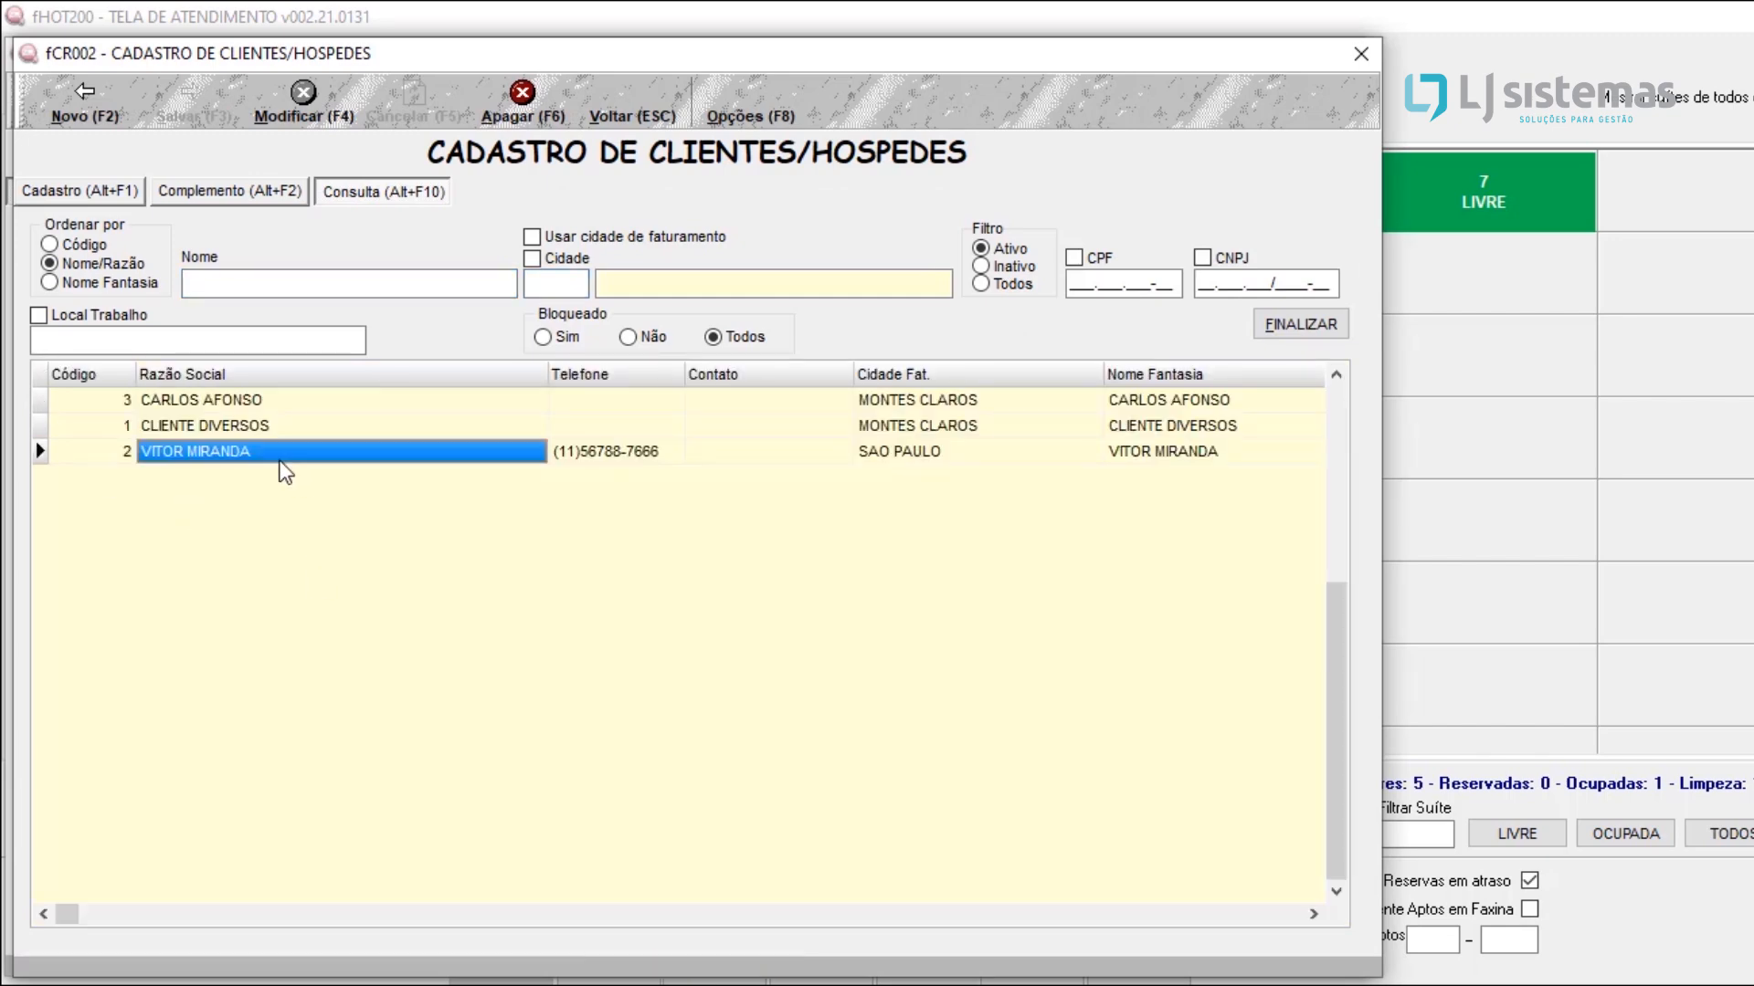
pyautogui.doubleClick(279, 460)
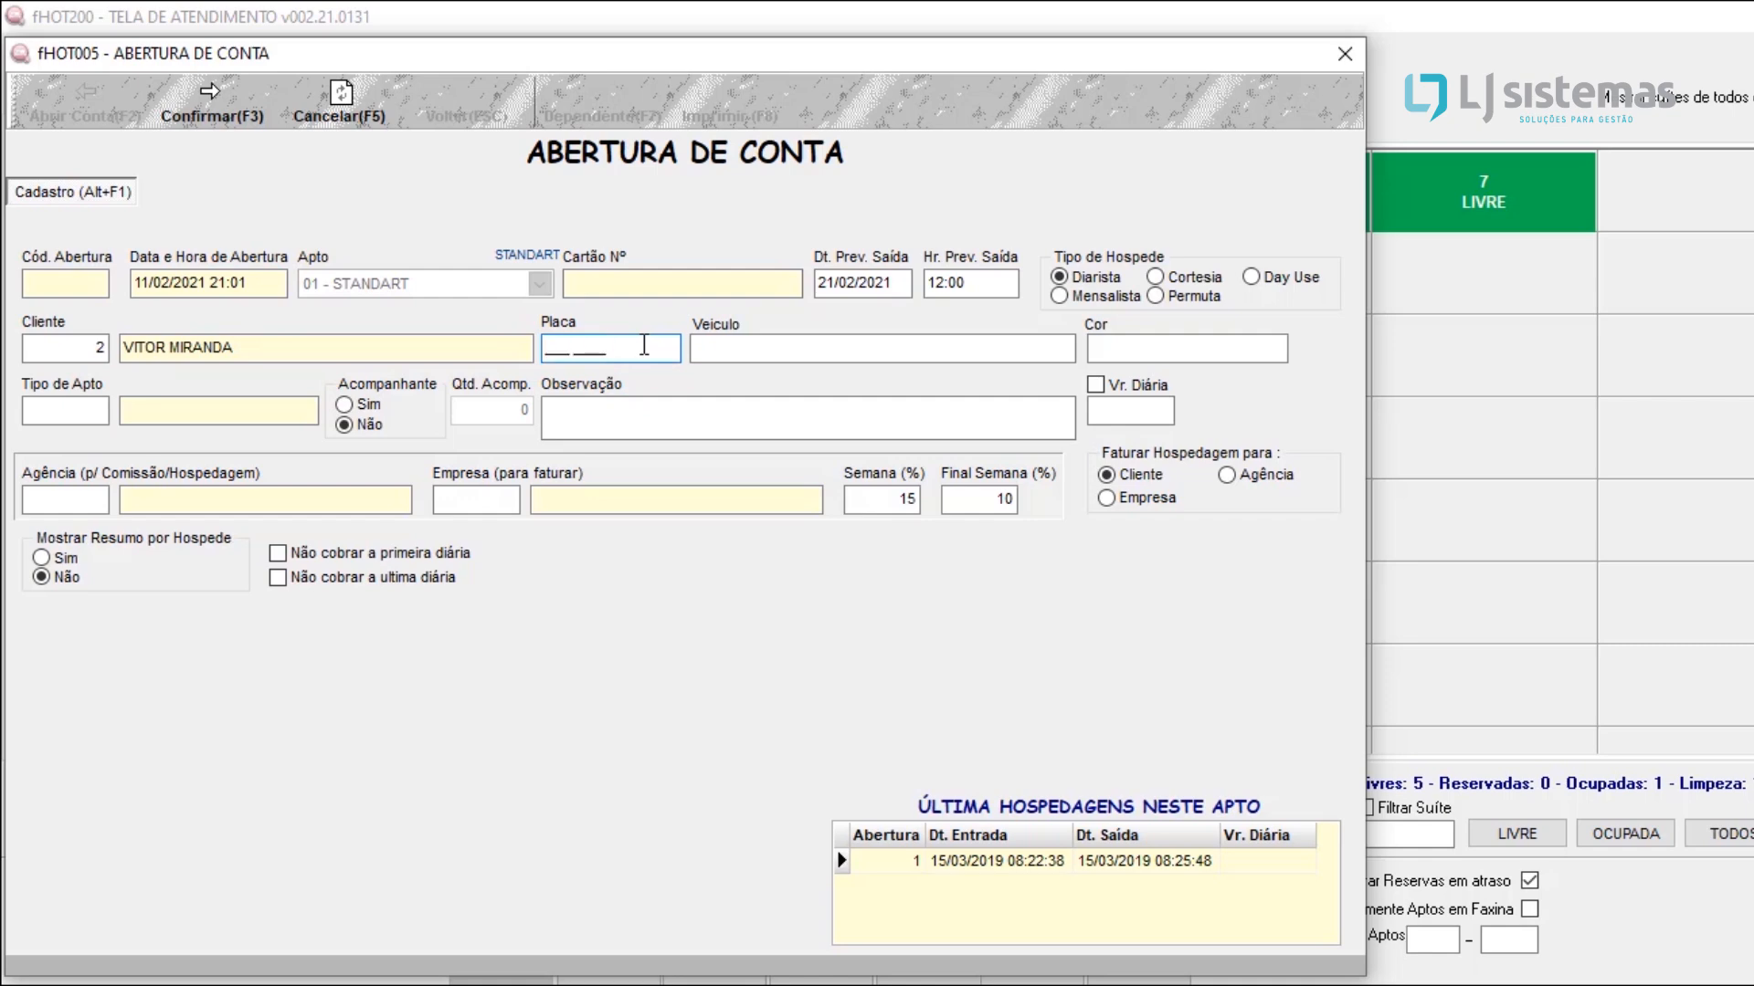
# Step: Enter the guest's vehicle plate, with HONDA CIVIC as the vehicle and PRATA as its colour
pyautogui.write('NTK2217')
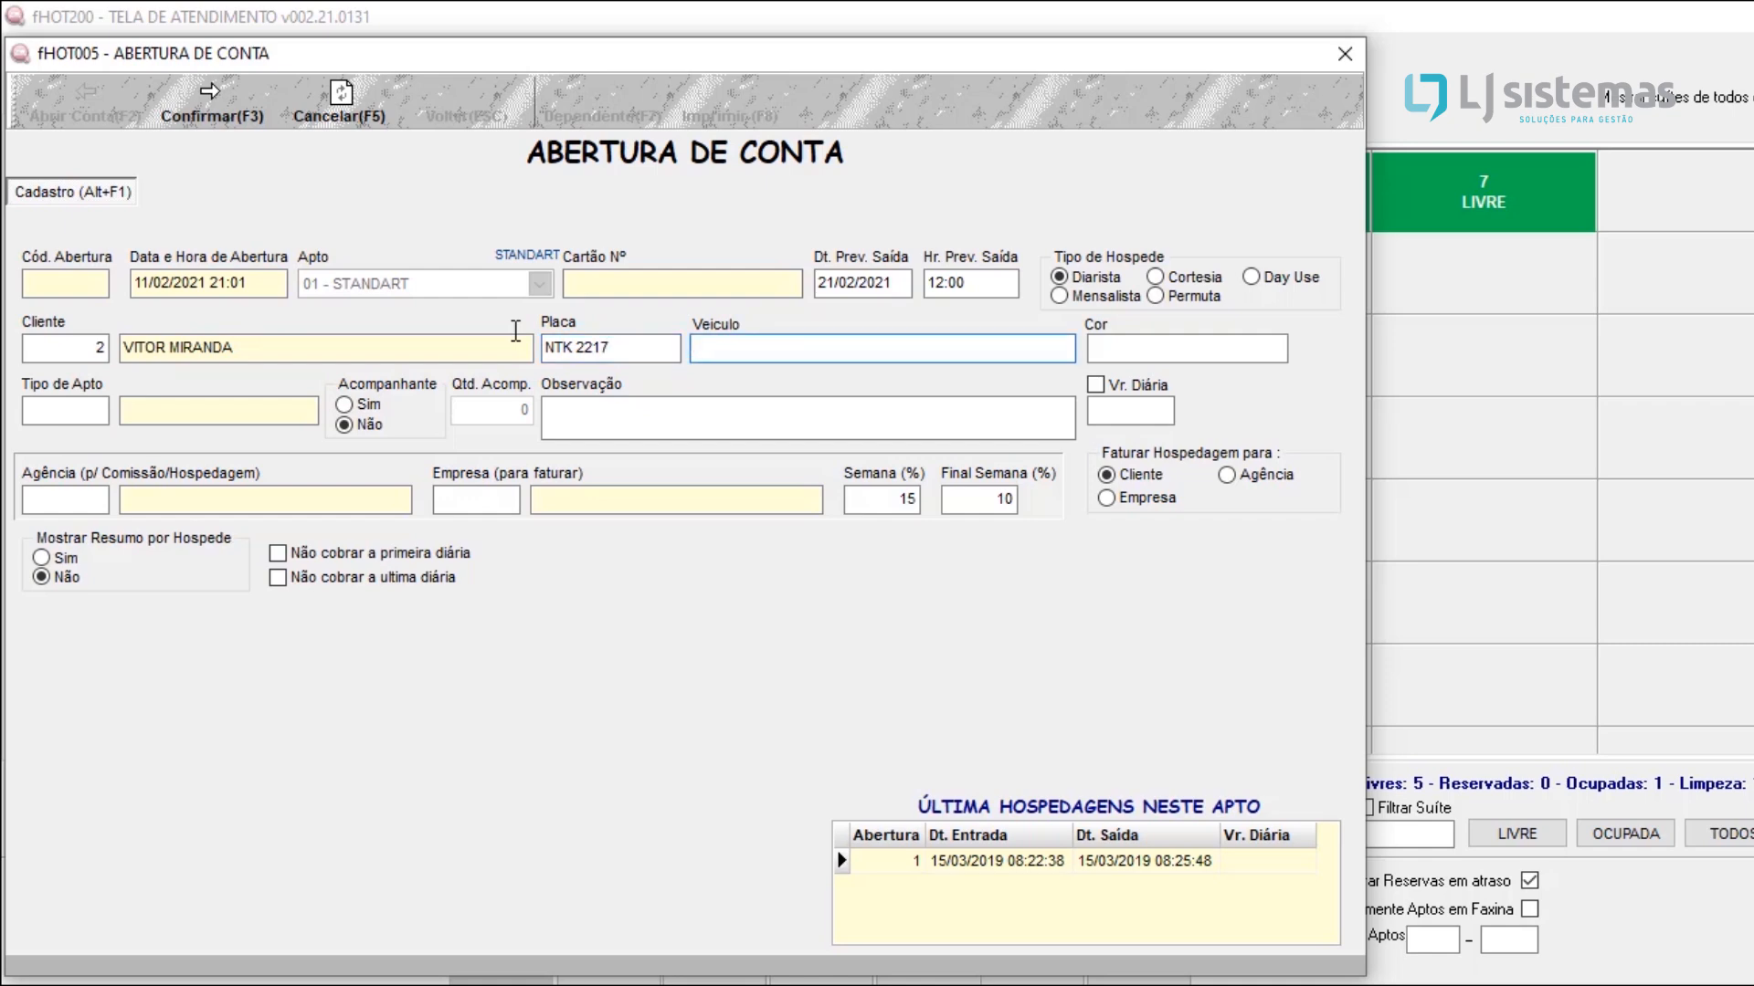
pyautogui.write('HONDA')
pyautogui.write(' CIVIC')
pyautogui.write('PRA')
pyautogui.write('TA')
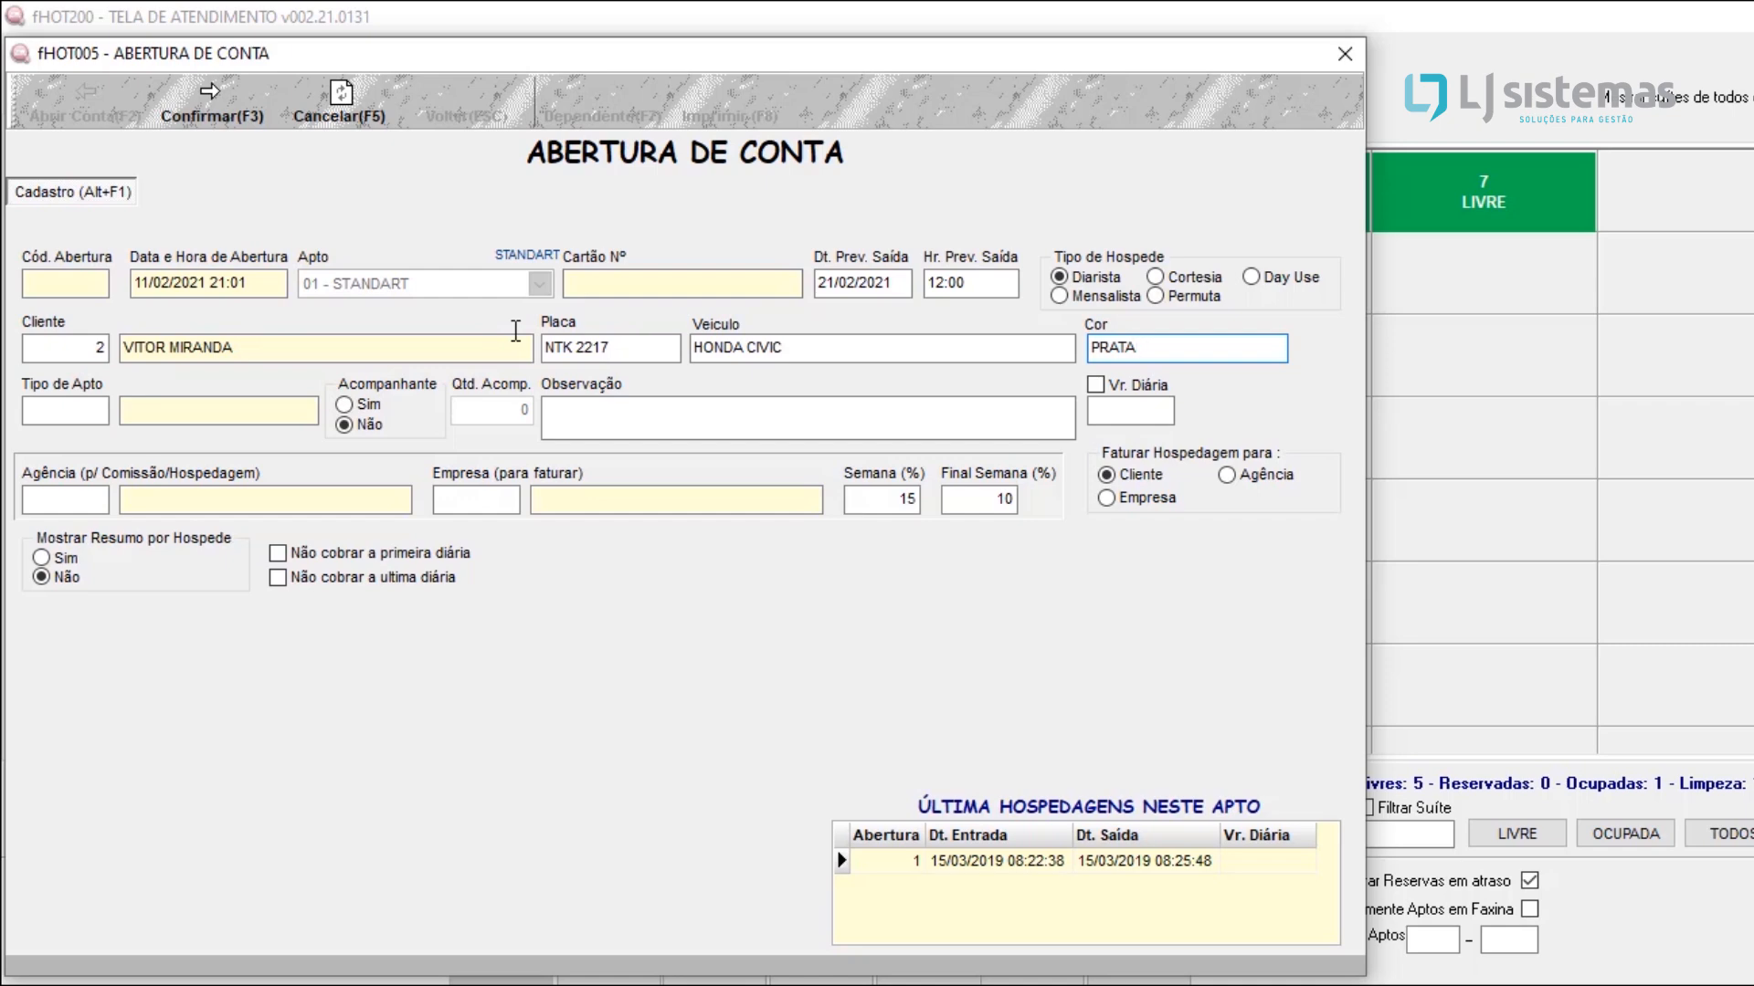
pyautogui.press('Tab')
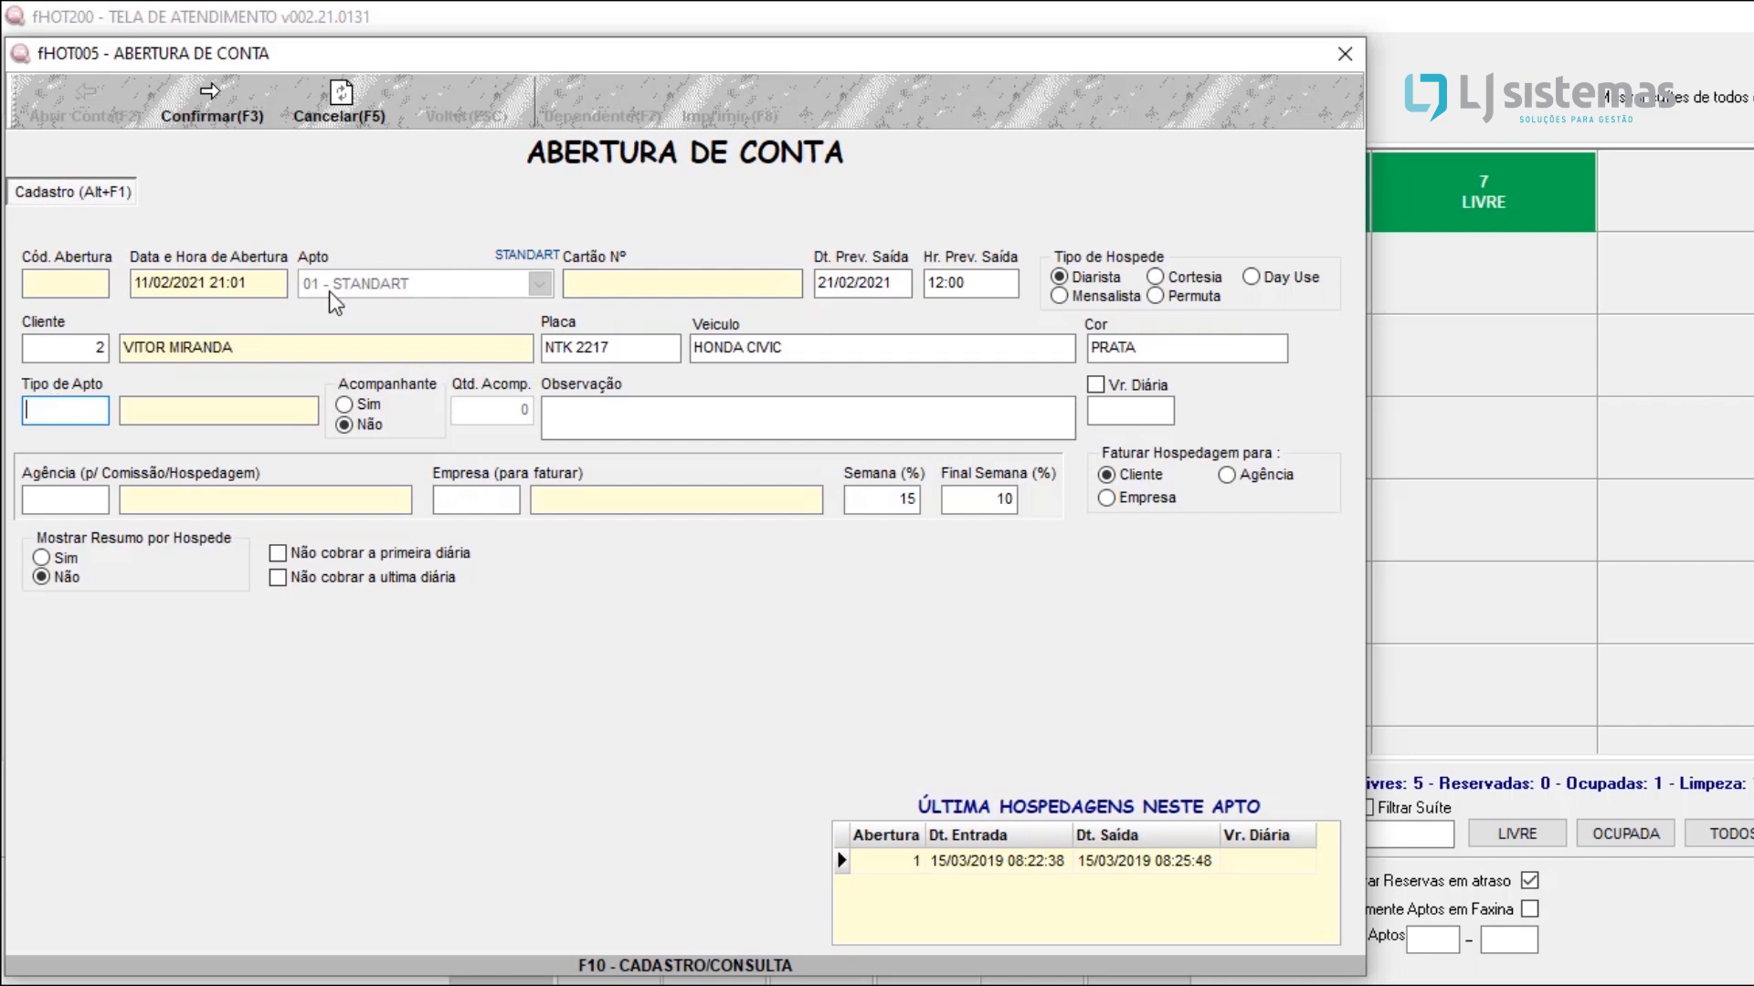
# Step: Set the apartment type to 1 (STANDART), try Sim for Acompanhante, and settle on Não
pyautogui.write('1')
pyautogui.press('Tab')
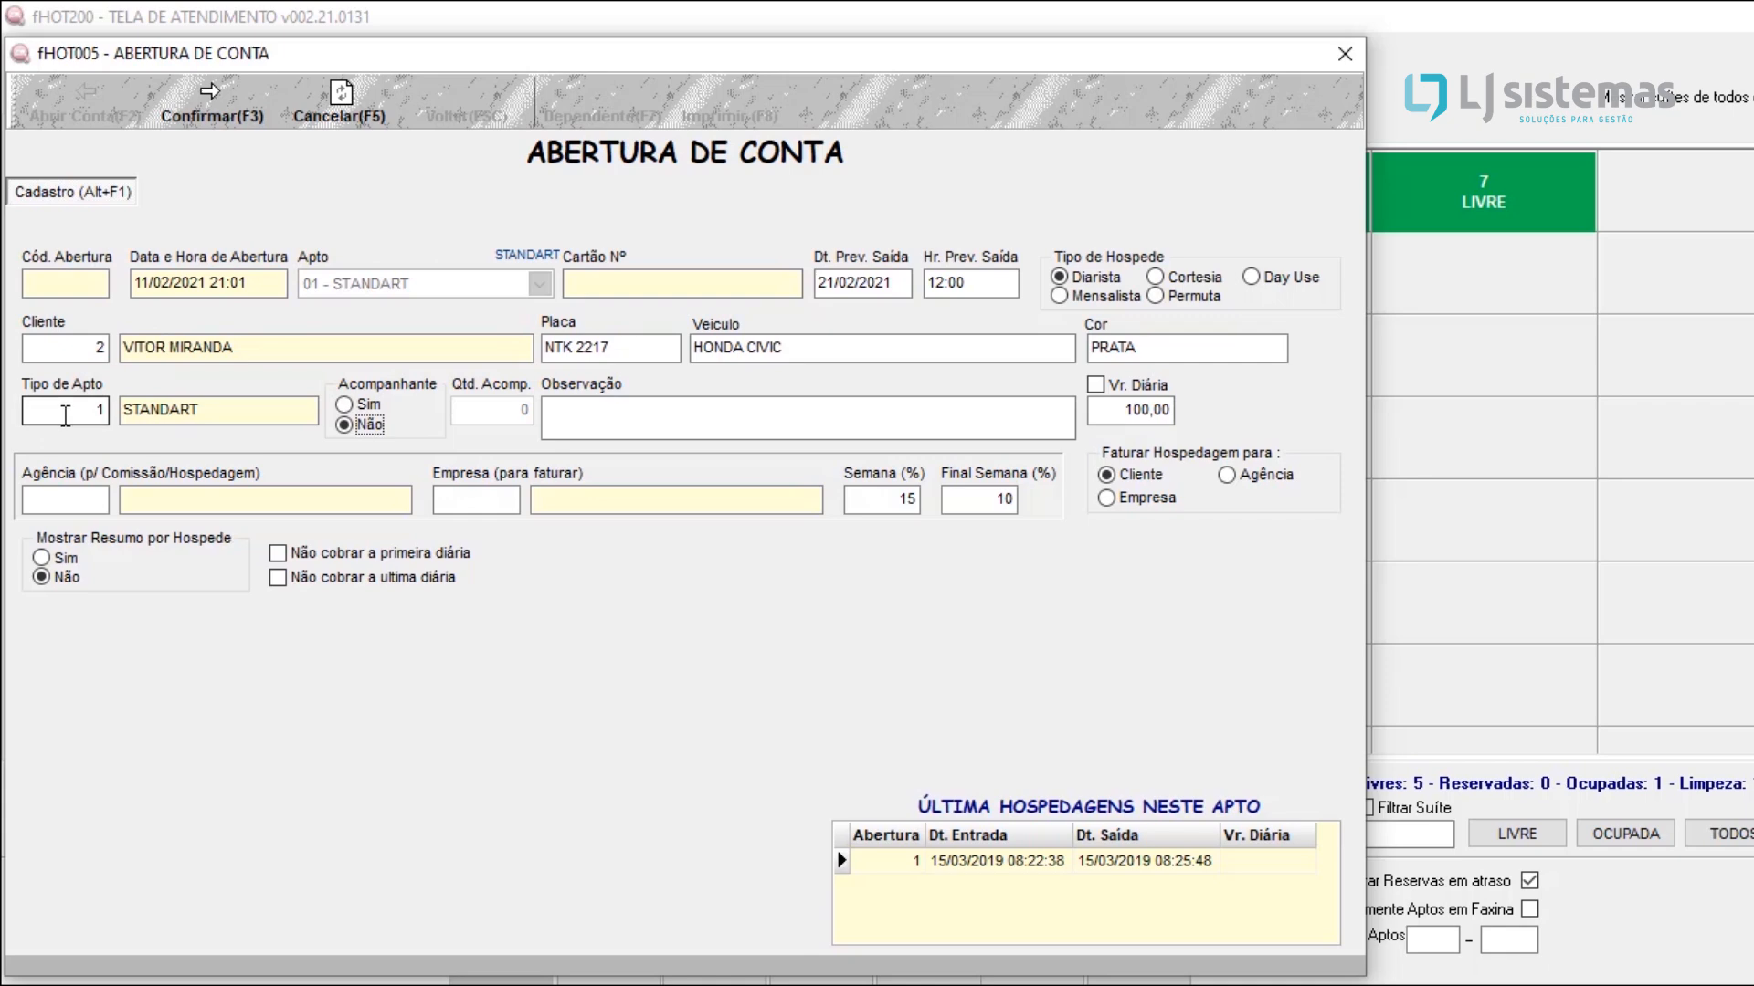
pyautogui.click(359, 411)
pyautogui.click(345, 425)
pyautogui.click(357, 411)
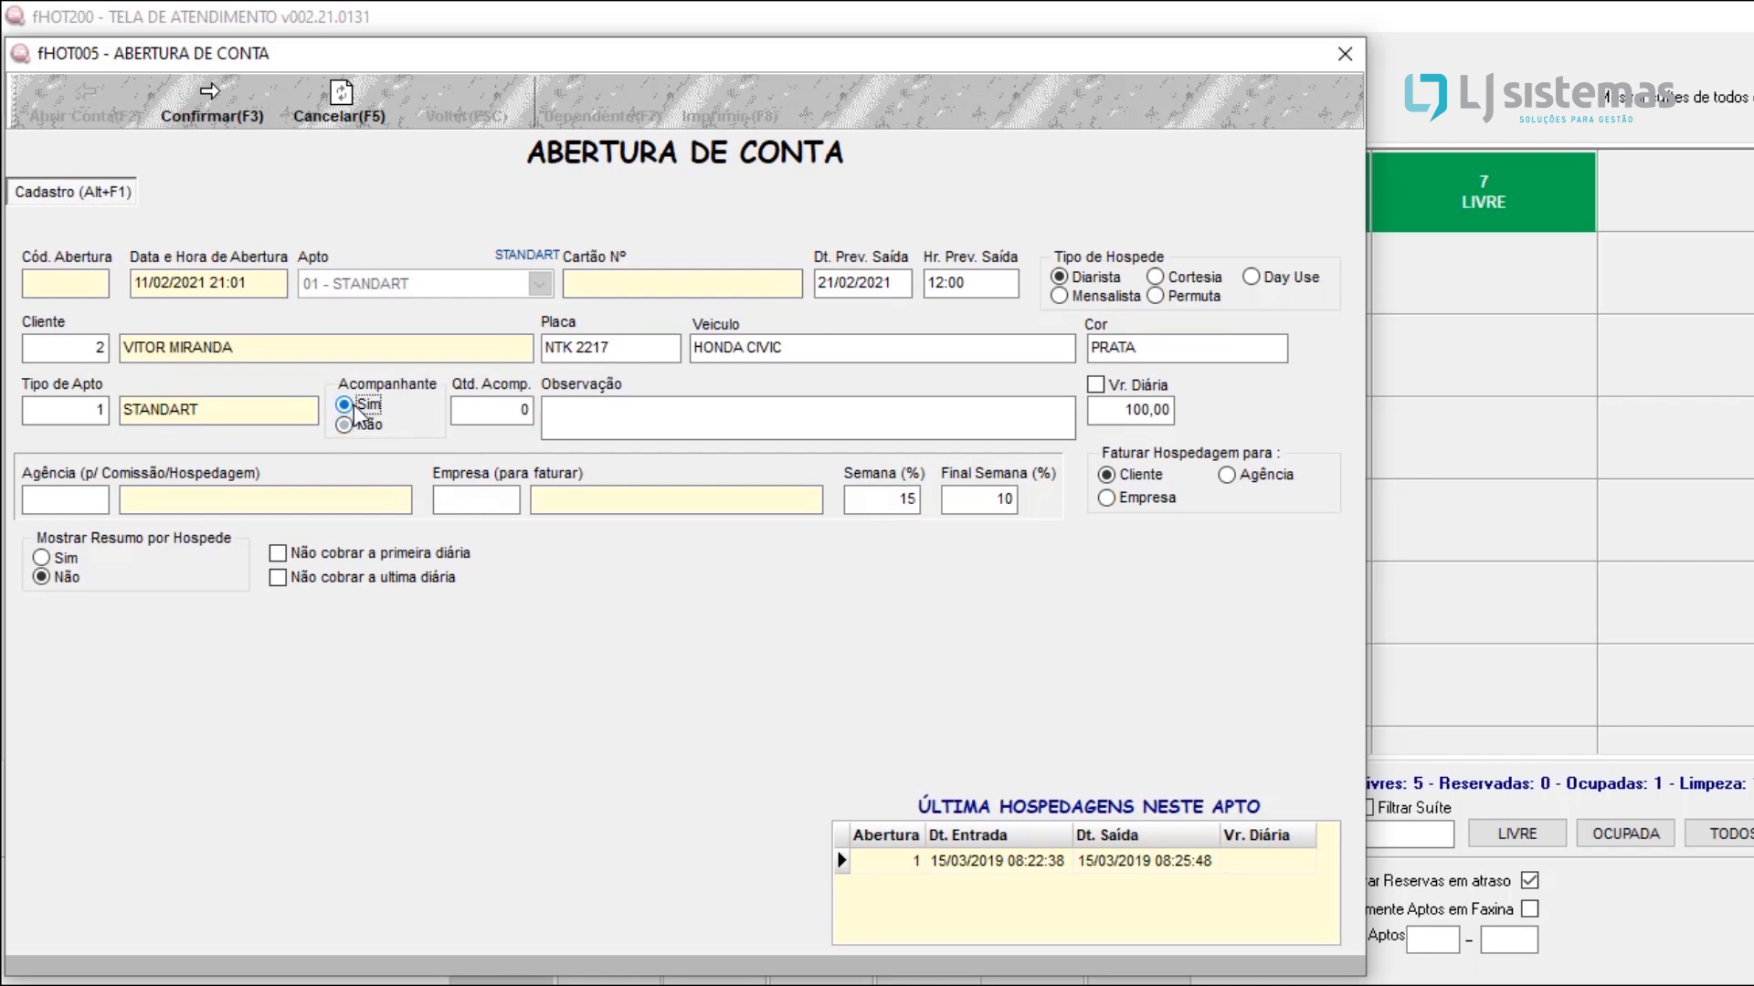
pyautogui.click(348, 425)
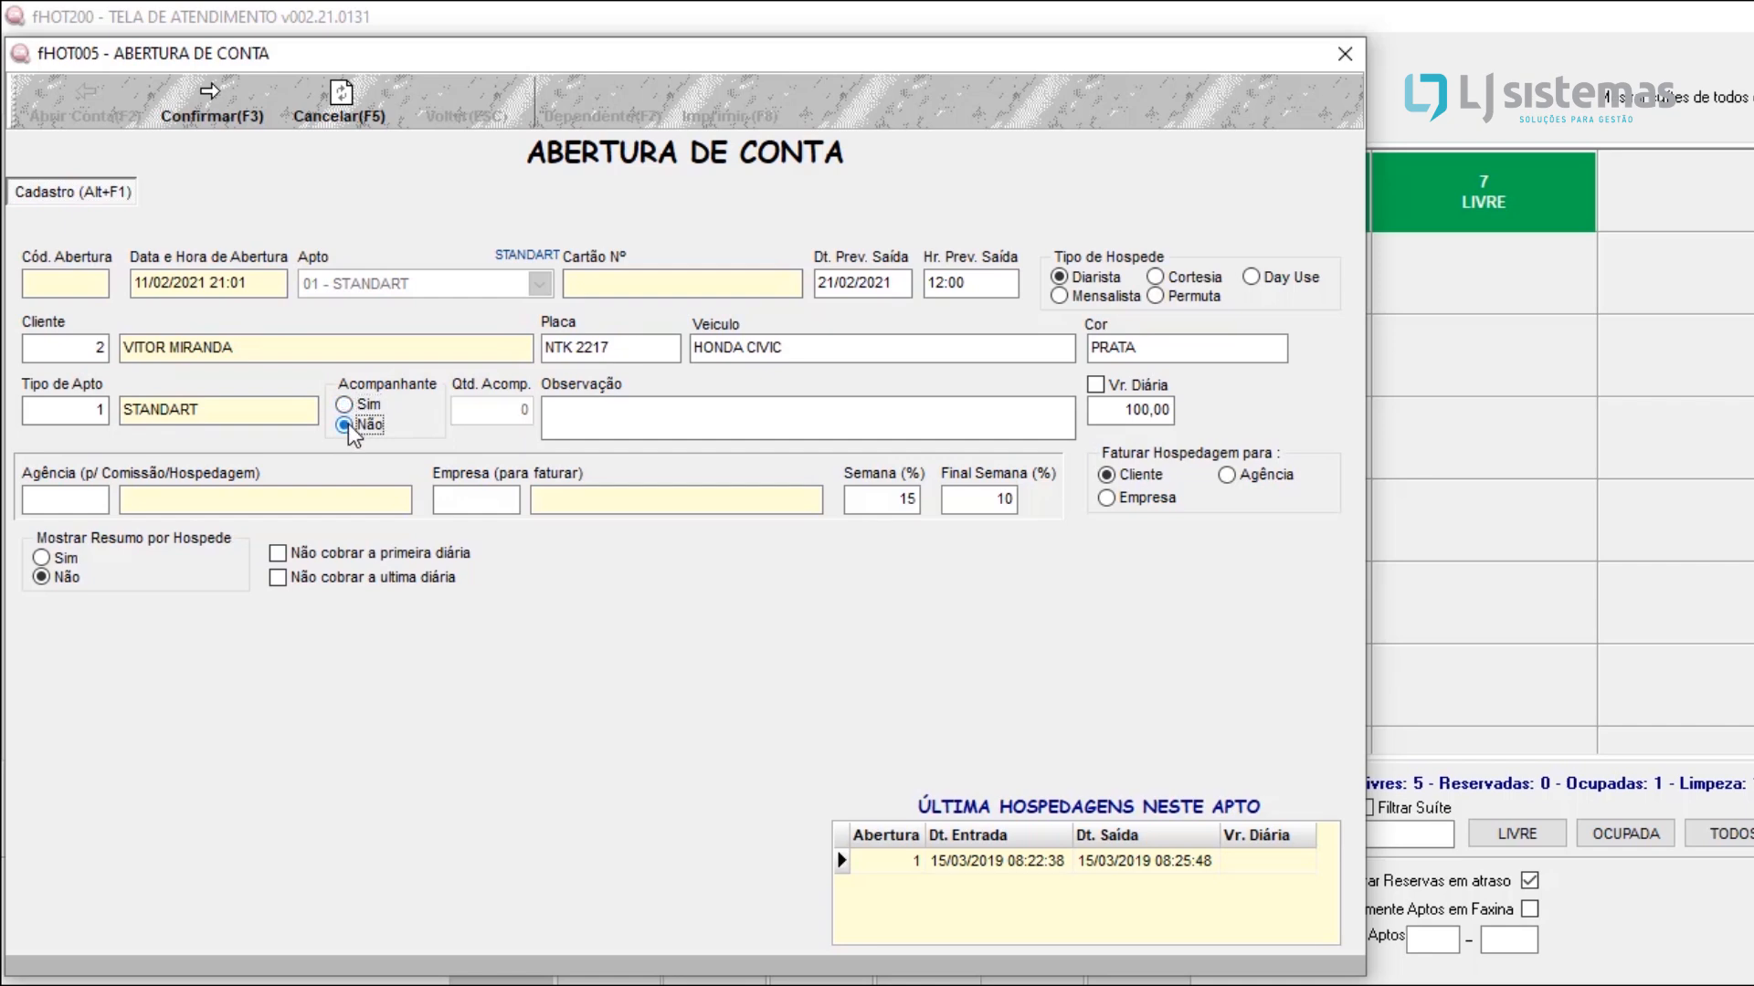
pyautogui.press('Up')
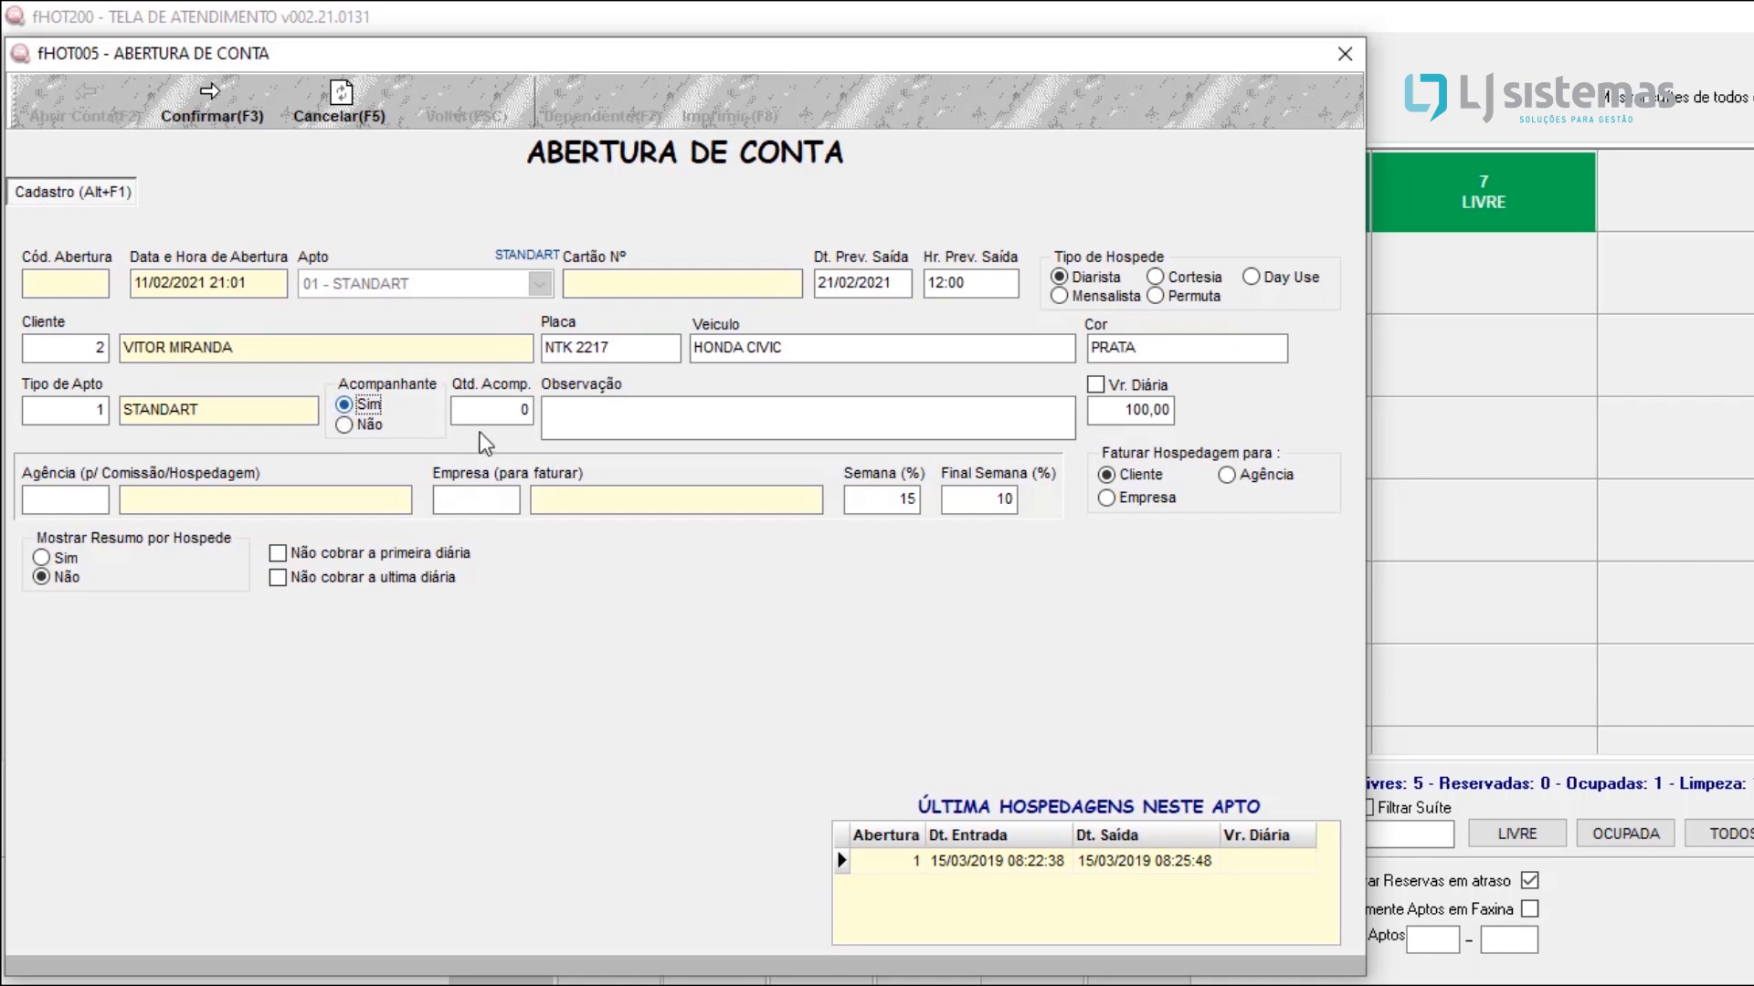
pyautogui.click(378, 431)
pyautogui.click(691, 428)
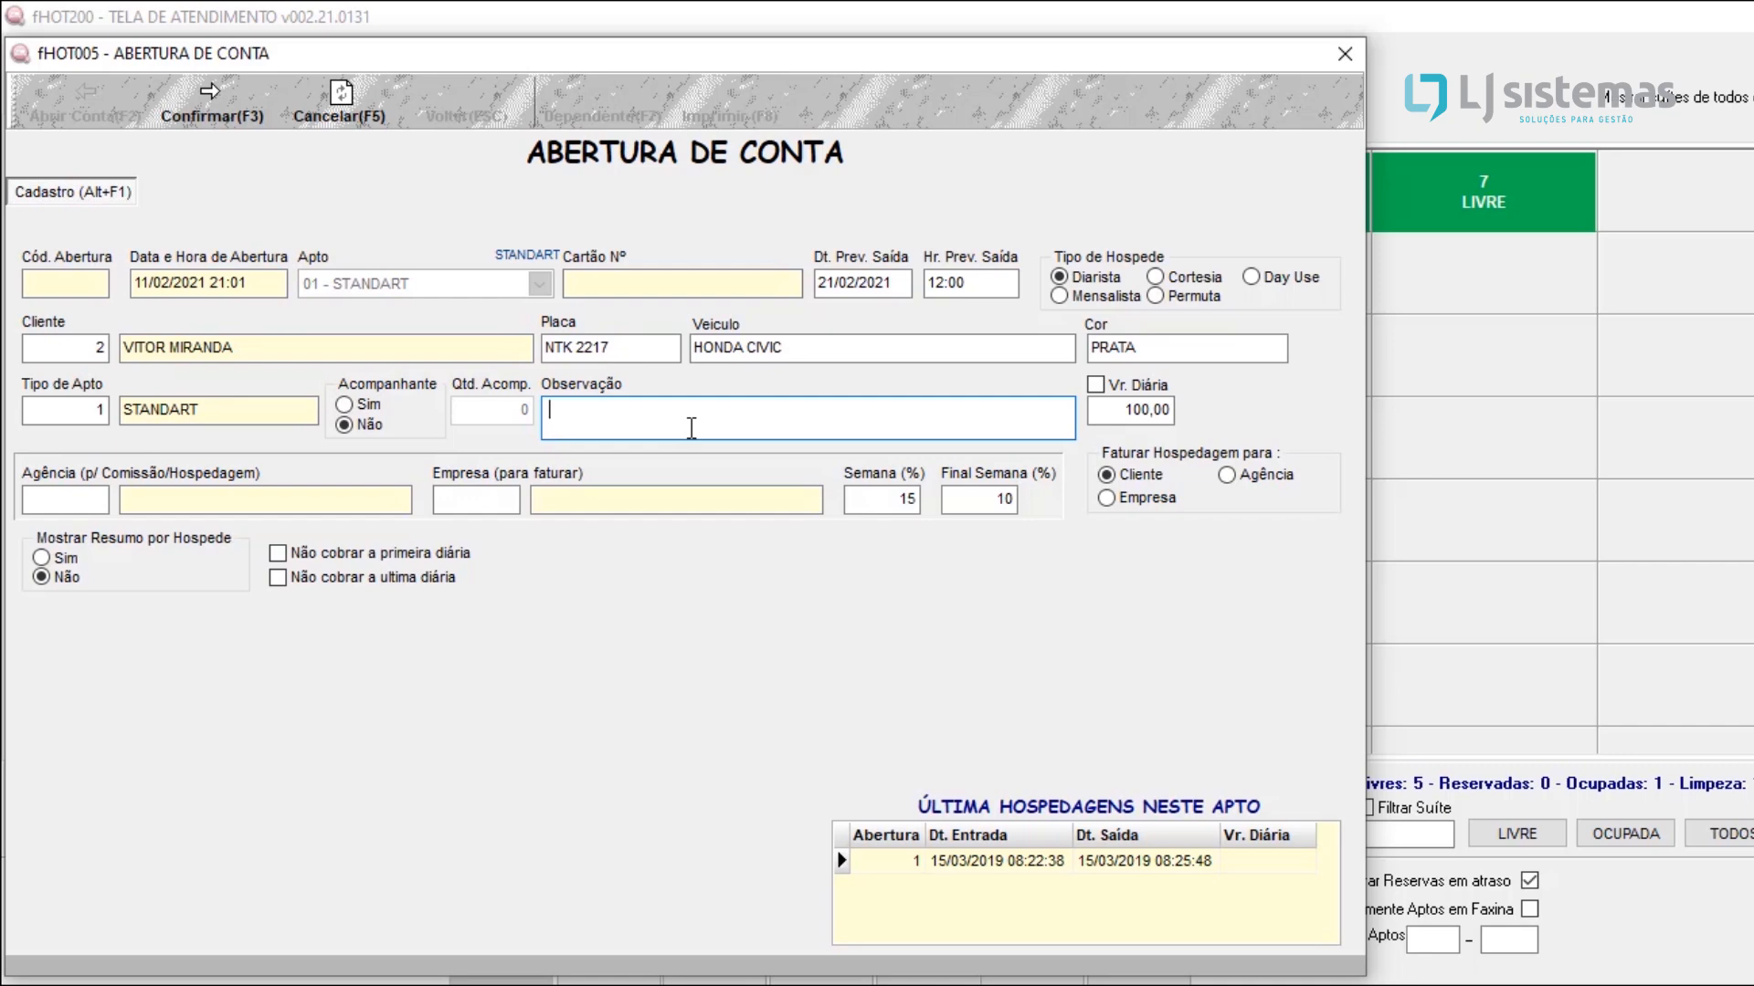
pyautogui.press('Tab')
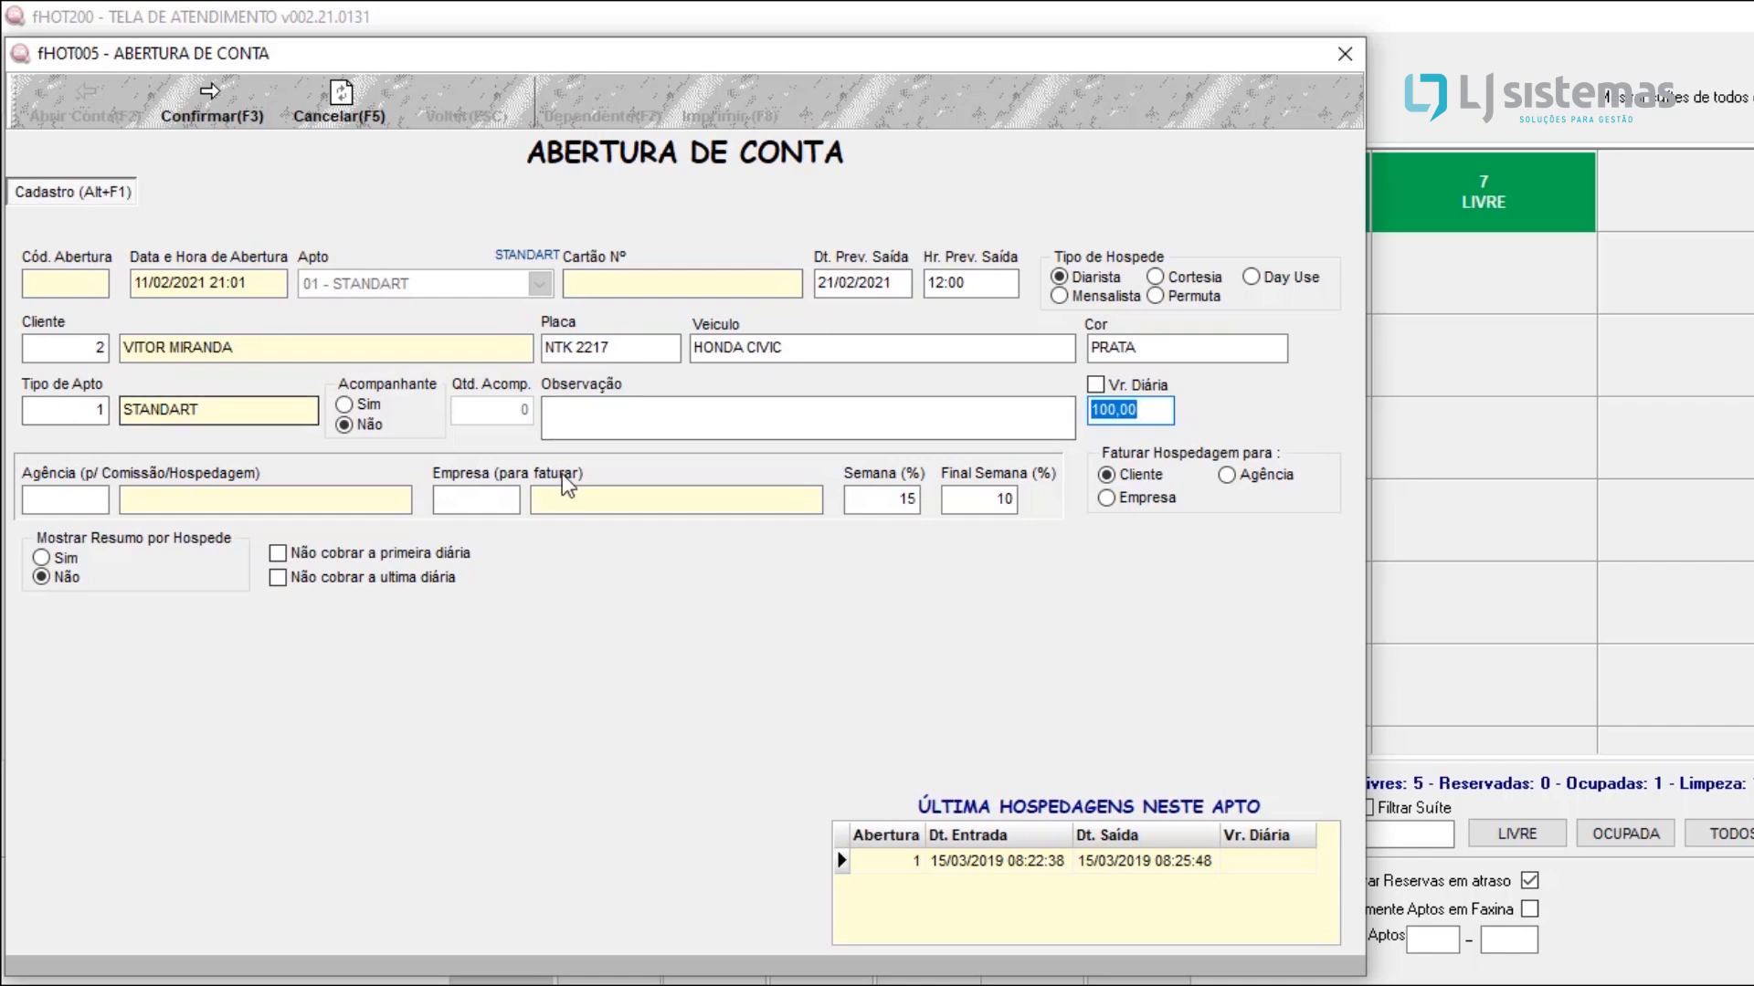
pyautogui.click(1165, 418)
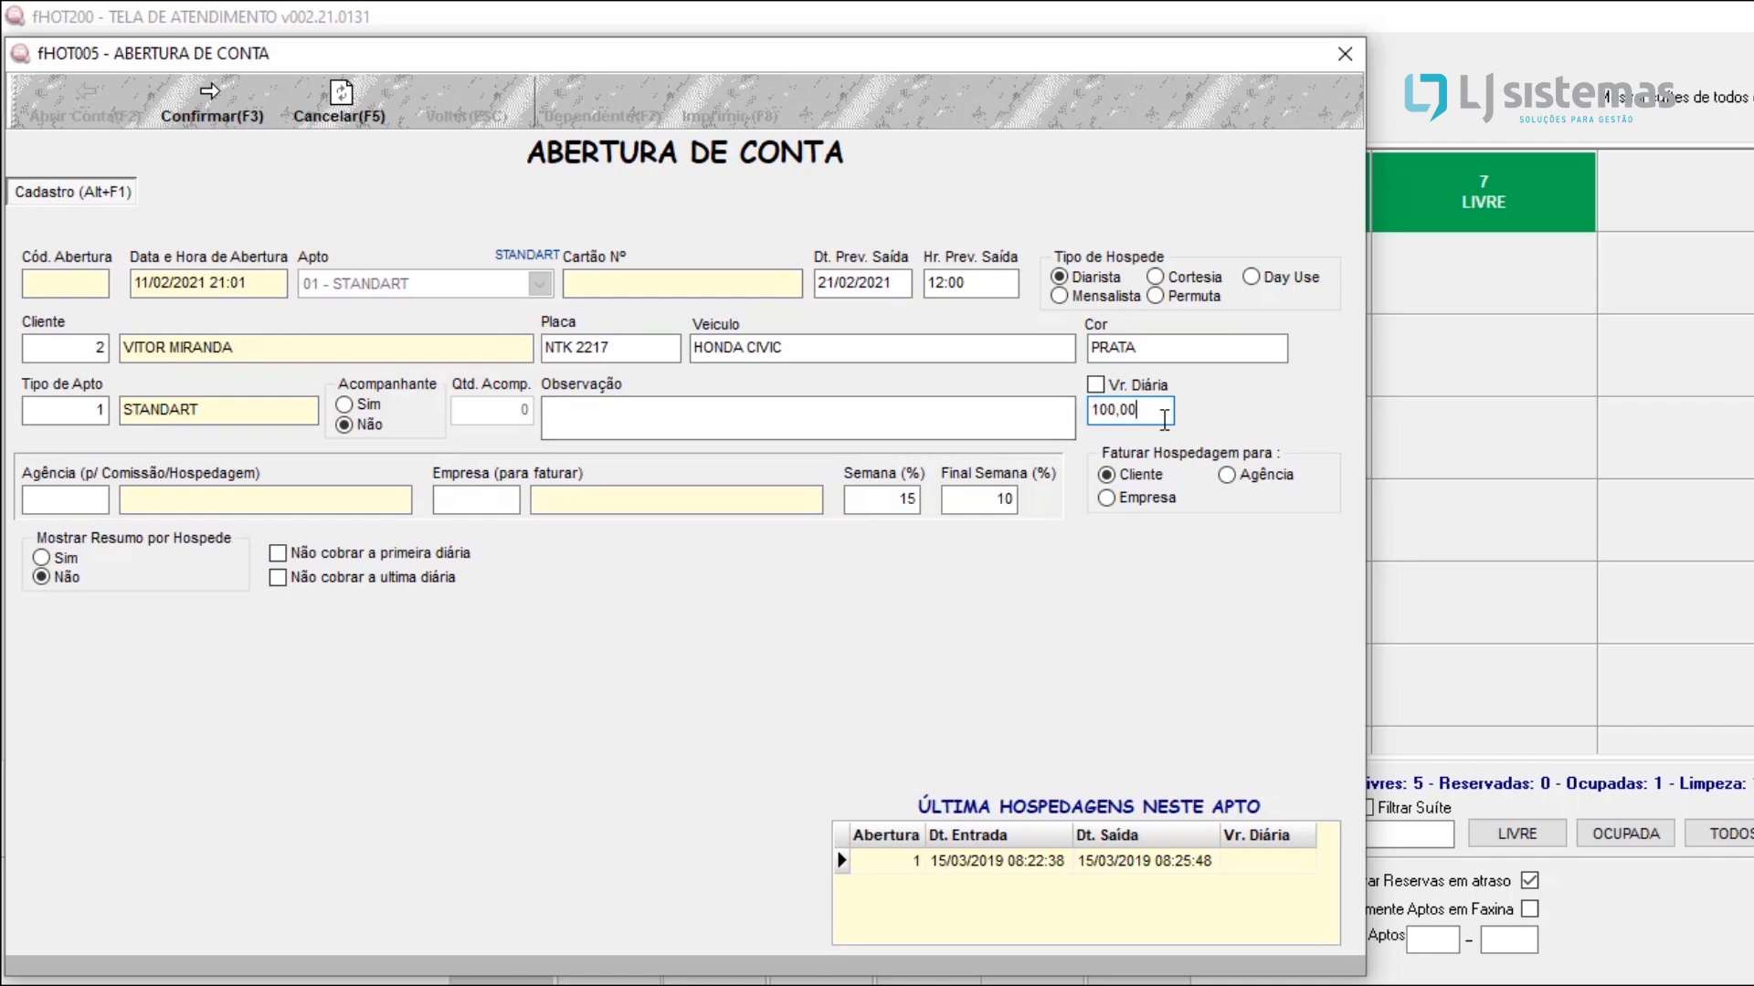
pyautogui.moveTo(1164, 419); pyautogui.dragTo(997, 411)
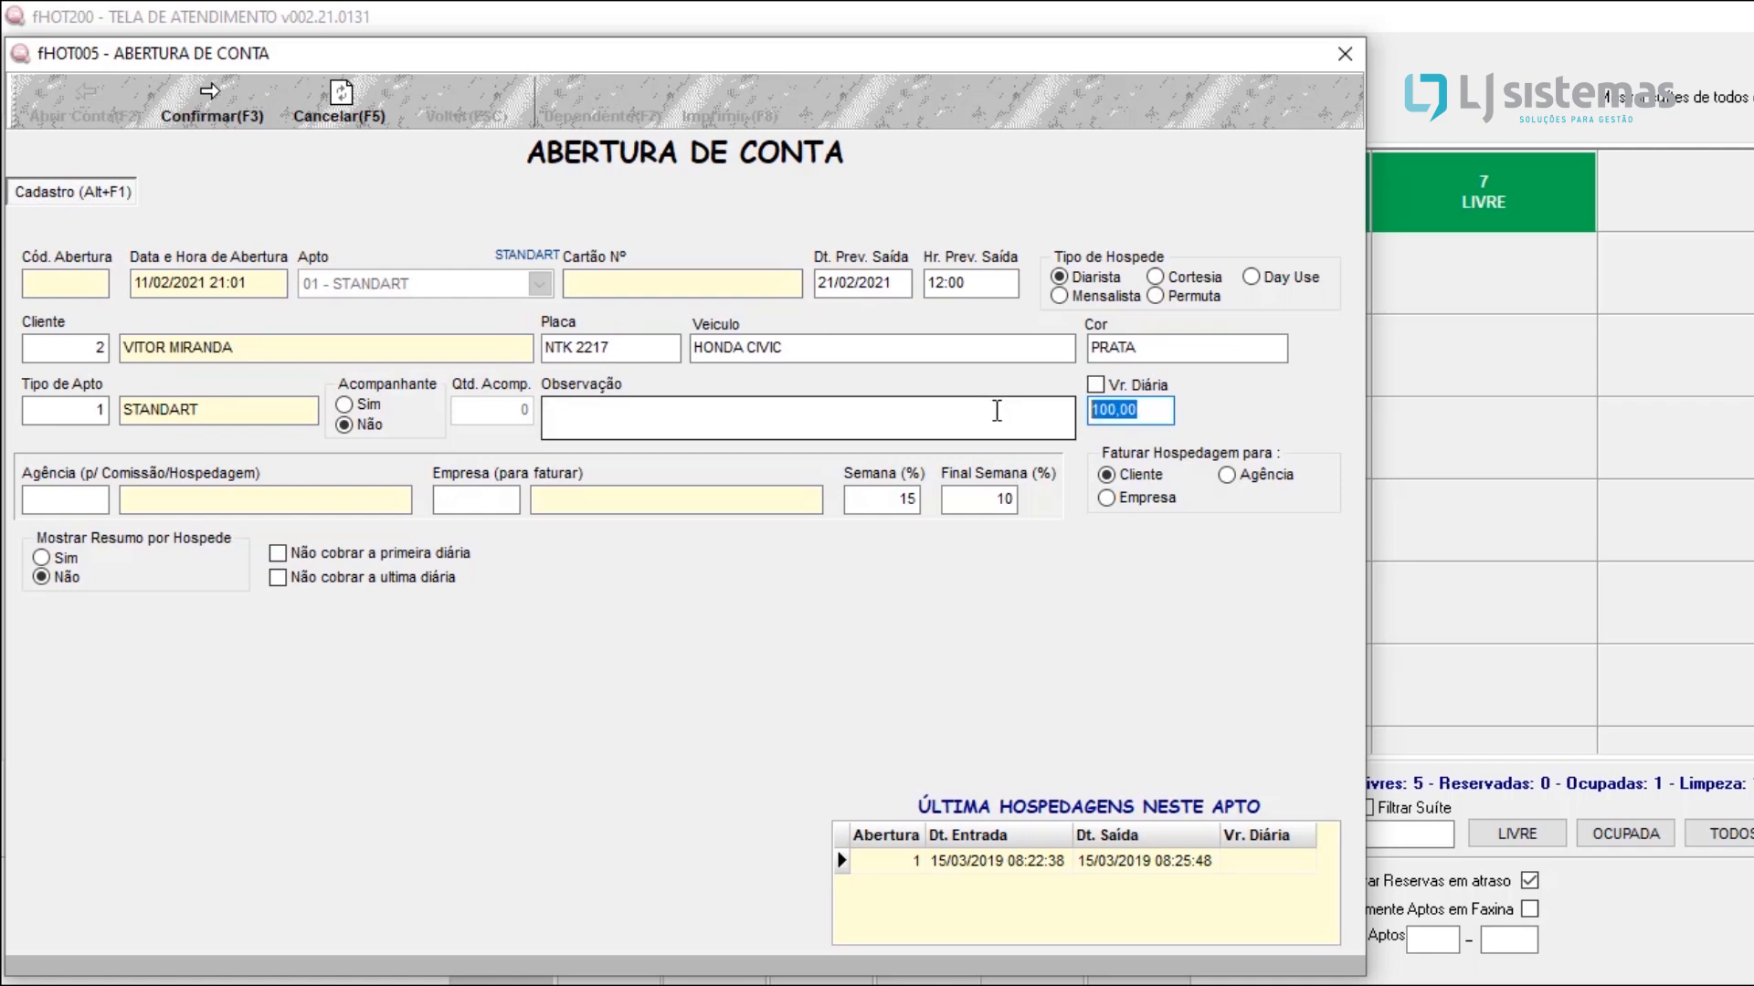
pyautogui.click(81, 510)
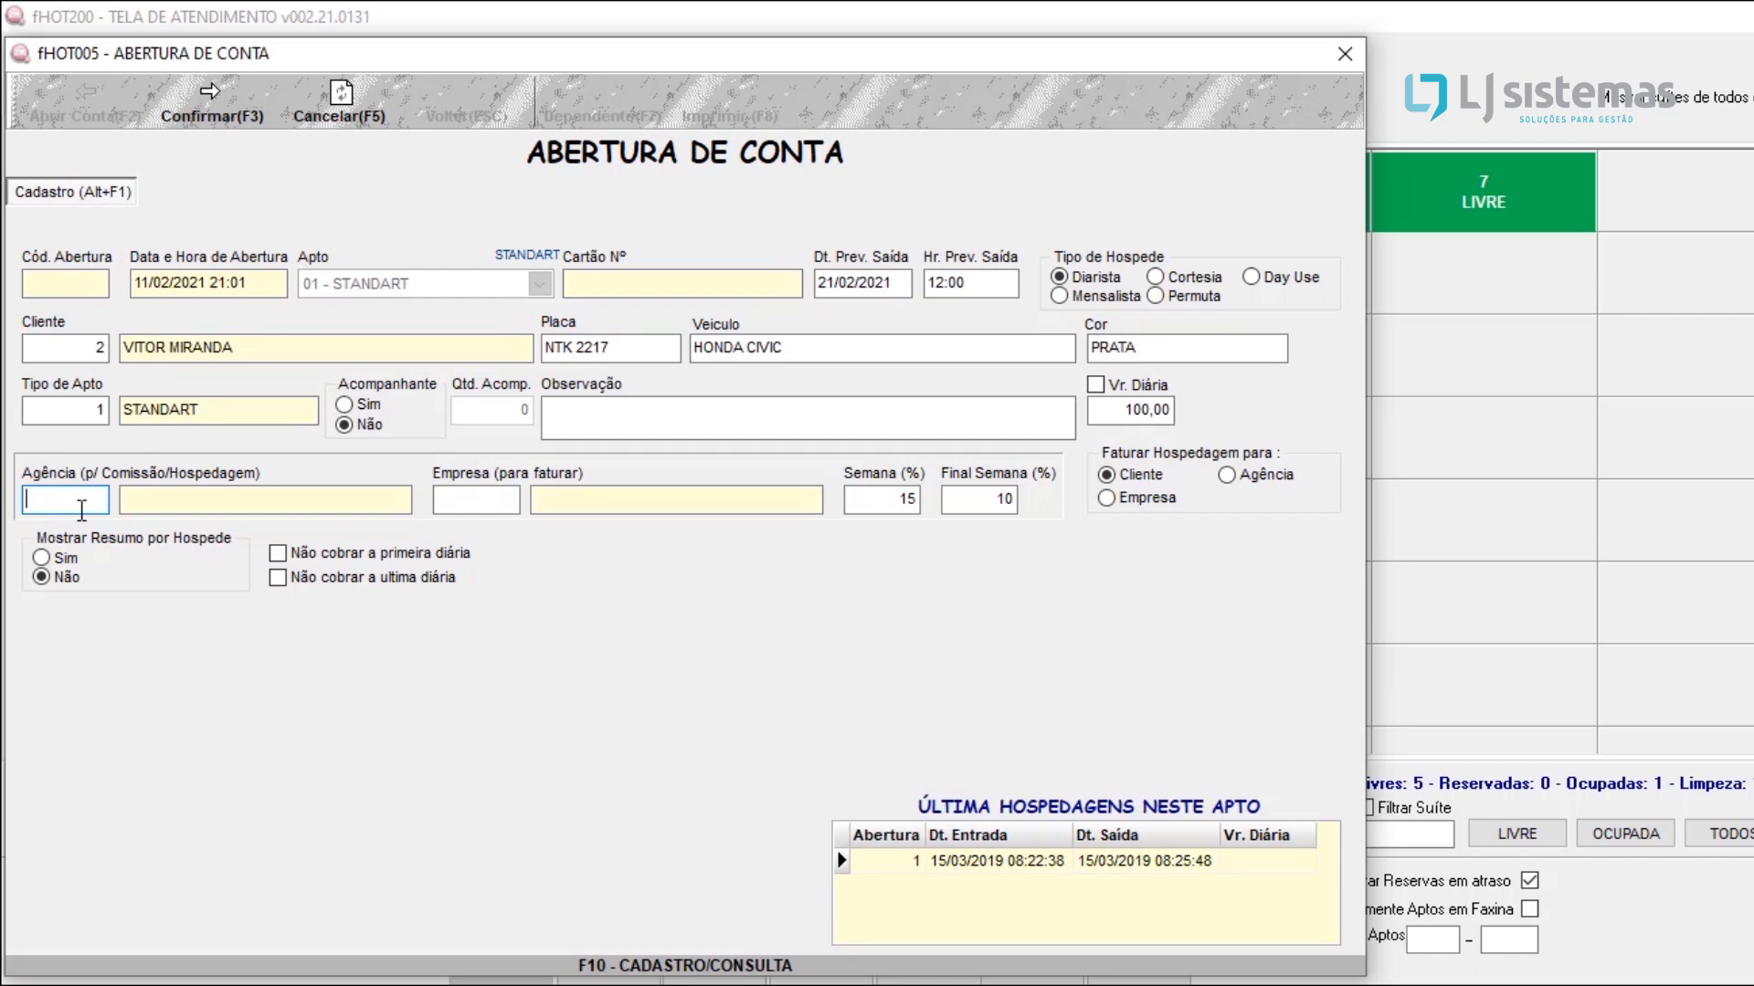
# Step: Consult the client register for a company to bill, then return to the account opening without selecting one
pyautogui.click(463, 492)
pyautogui.press('F10')
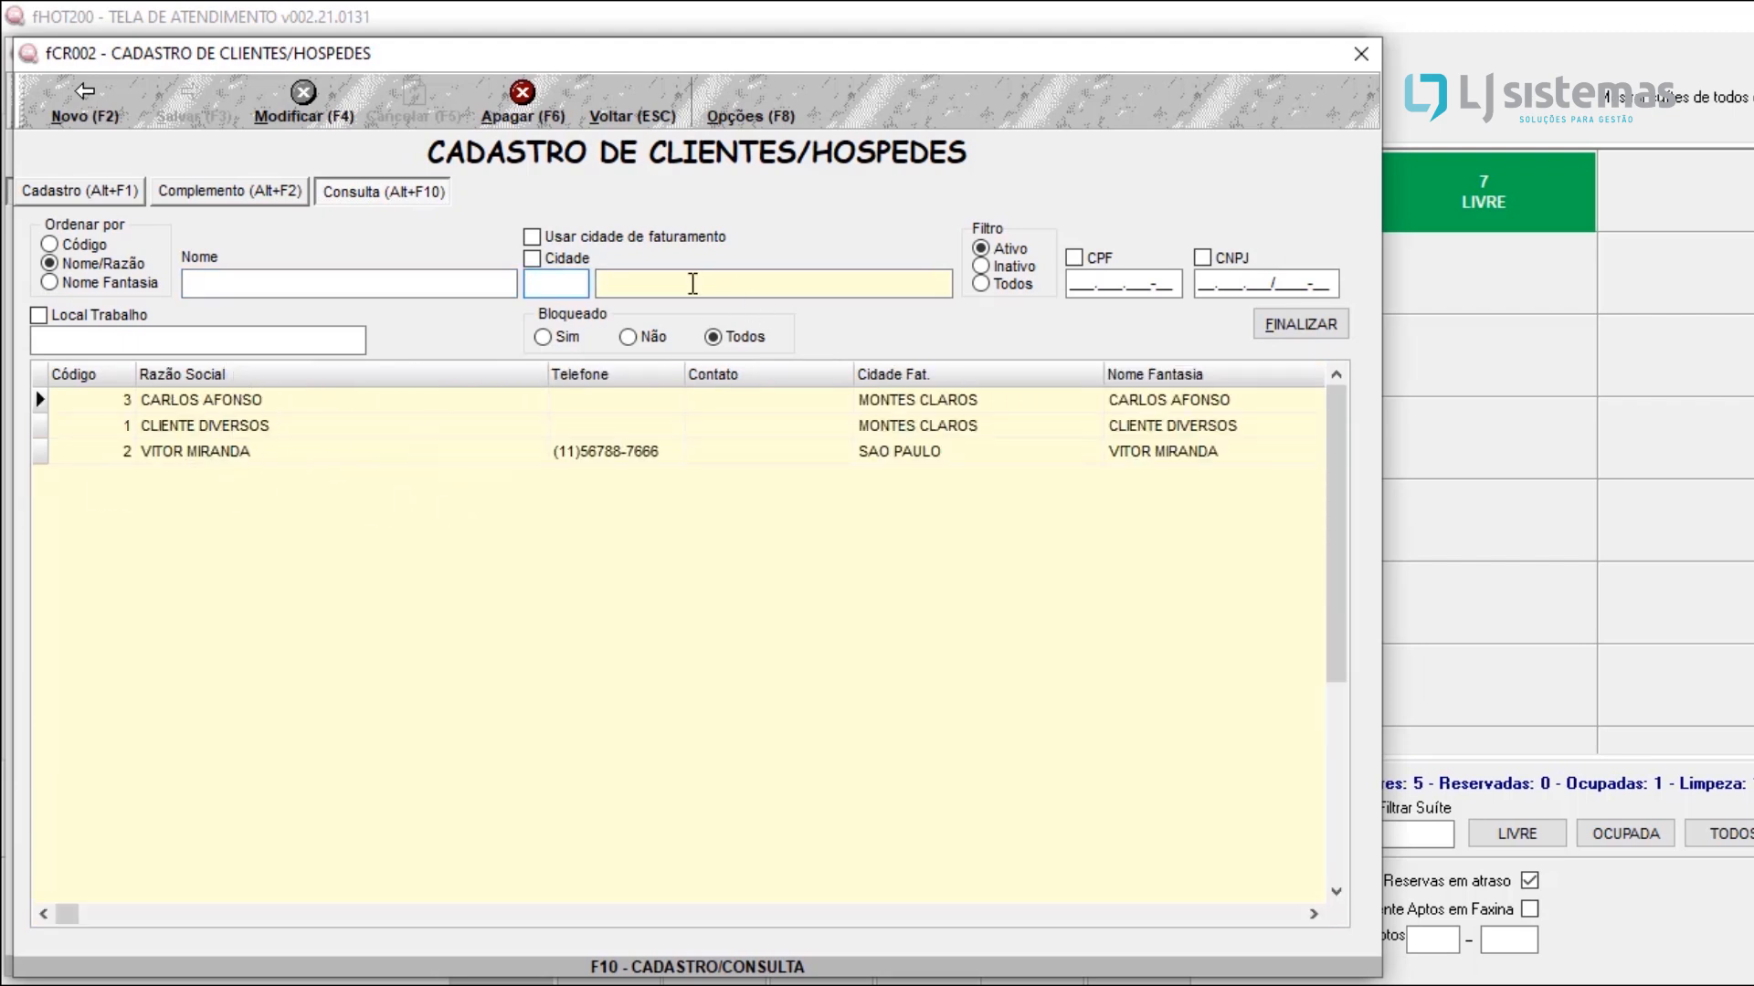
pyautogui.click(636, 106)
pyautogui.press('BackSpace')
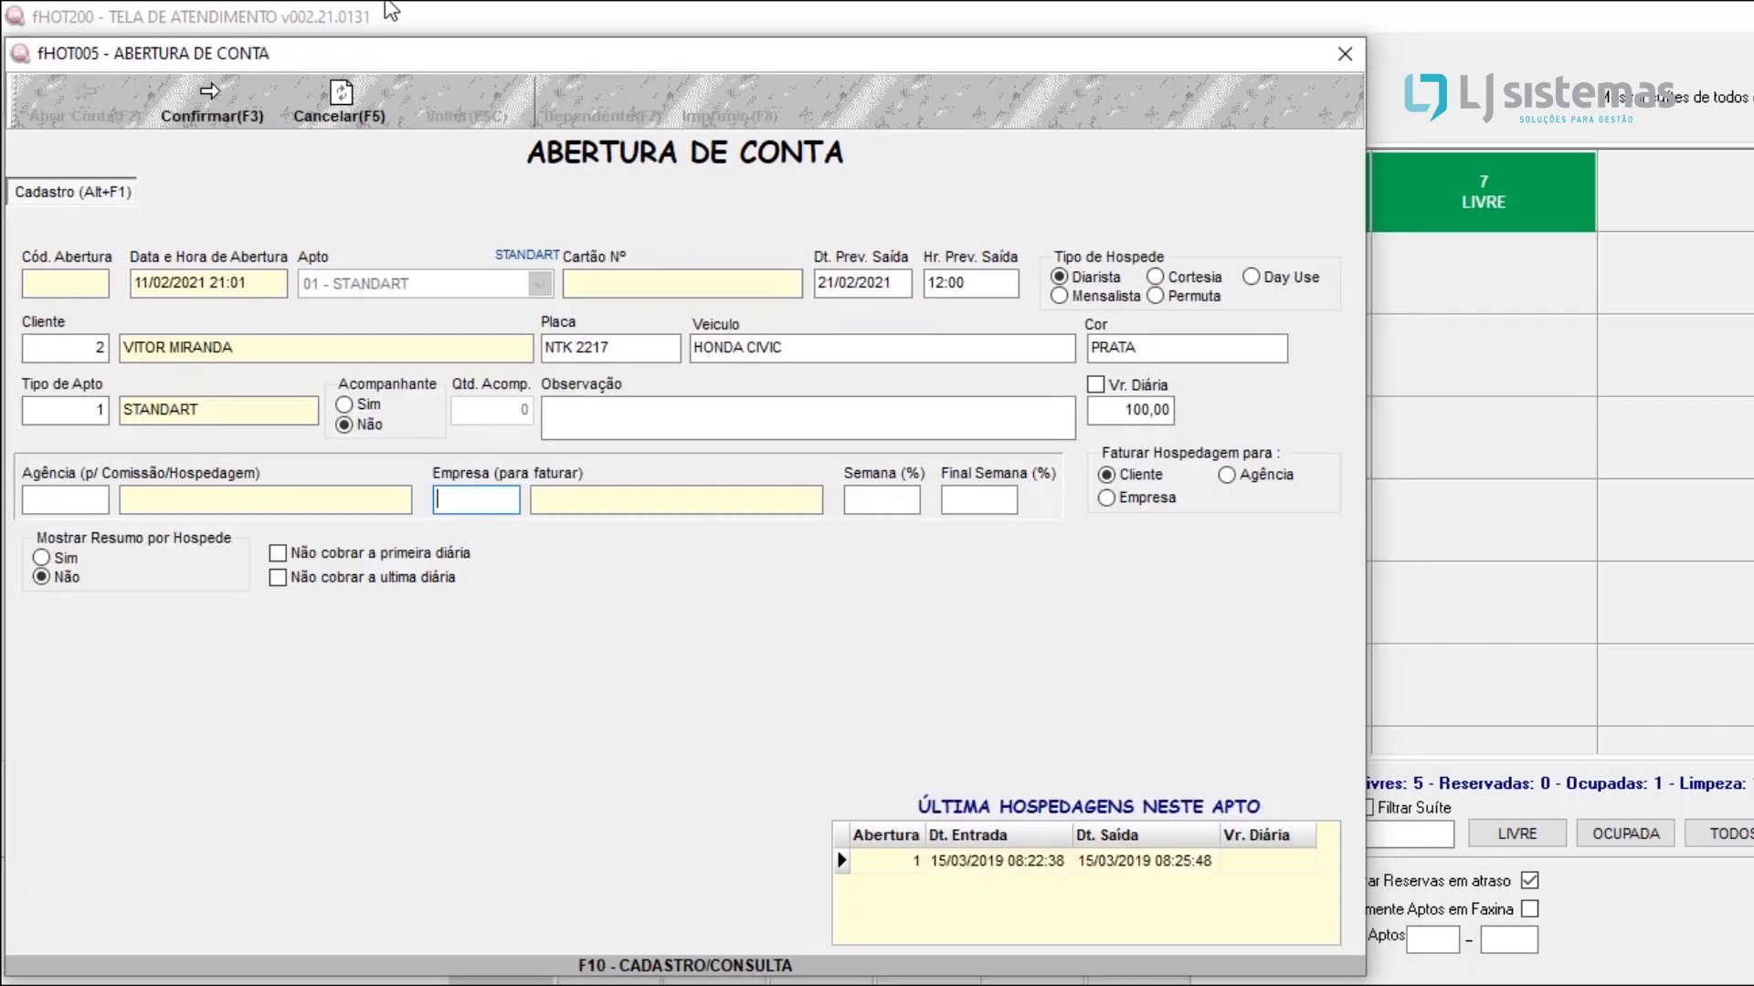
# Step: Confirm the account opening without a billing company and print the entry form as a blank Ficha Cadastral
pyautogui.click(216, 107)
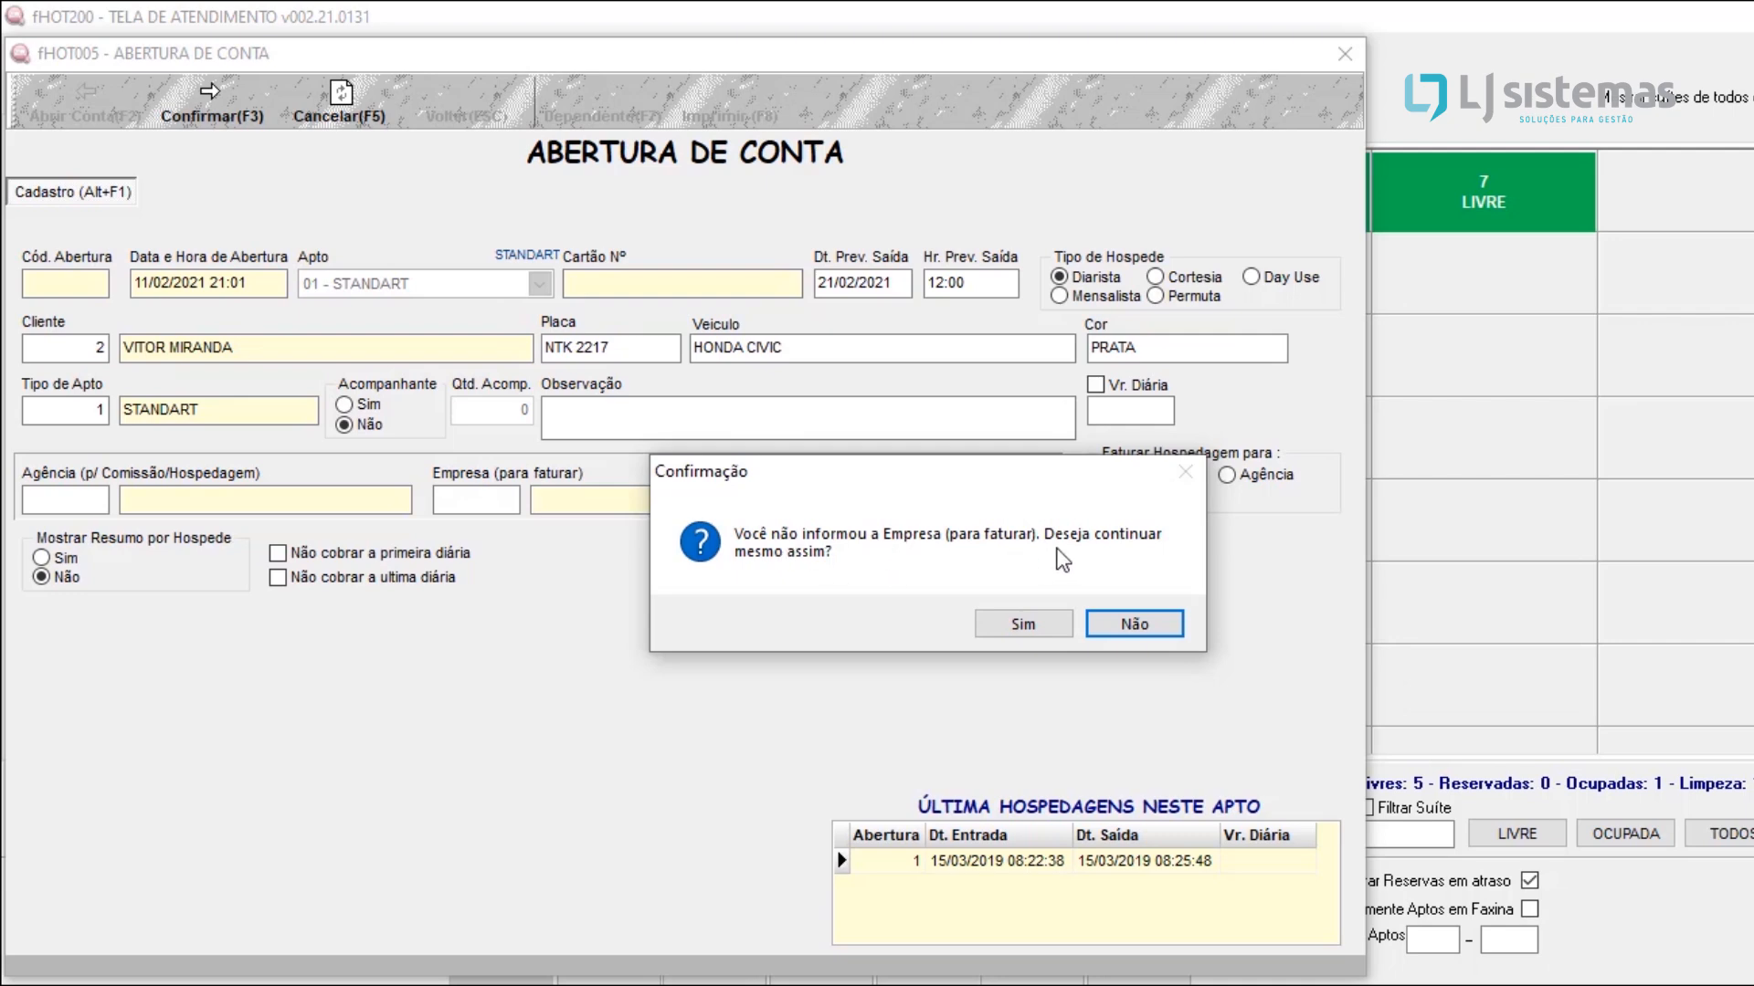
pyautogui.click(992, 625)
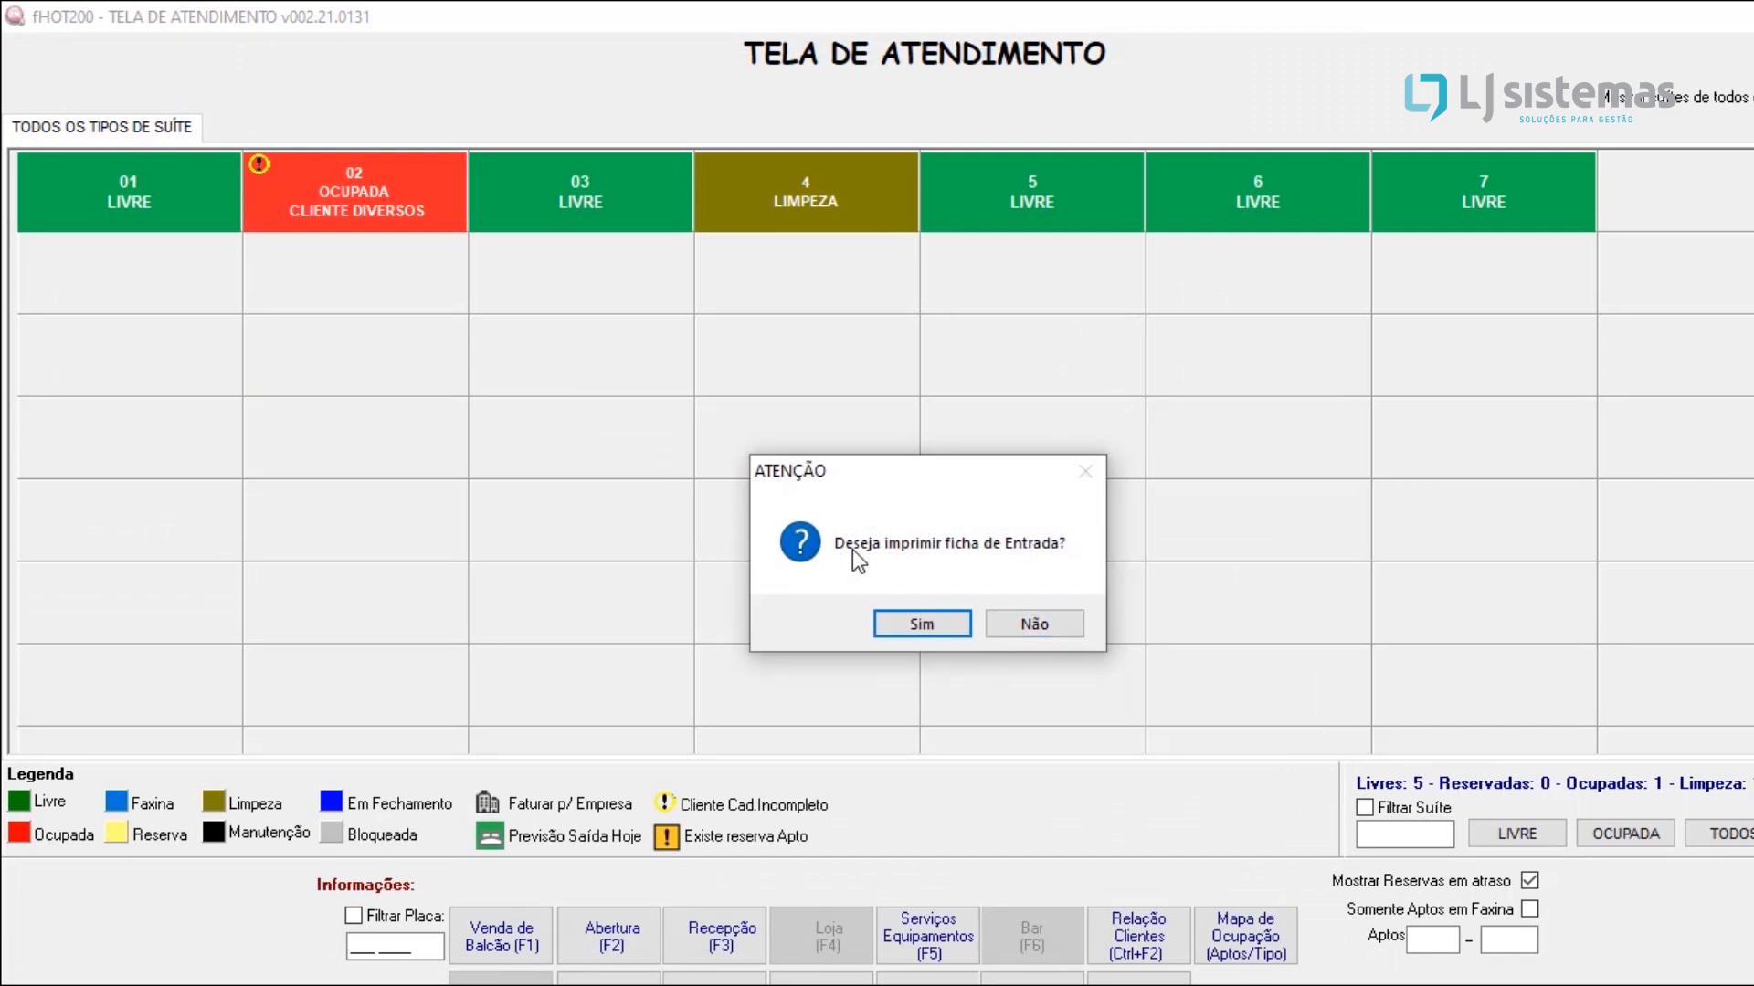
pyautogui.click(924, 629)
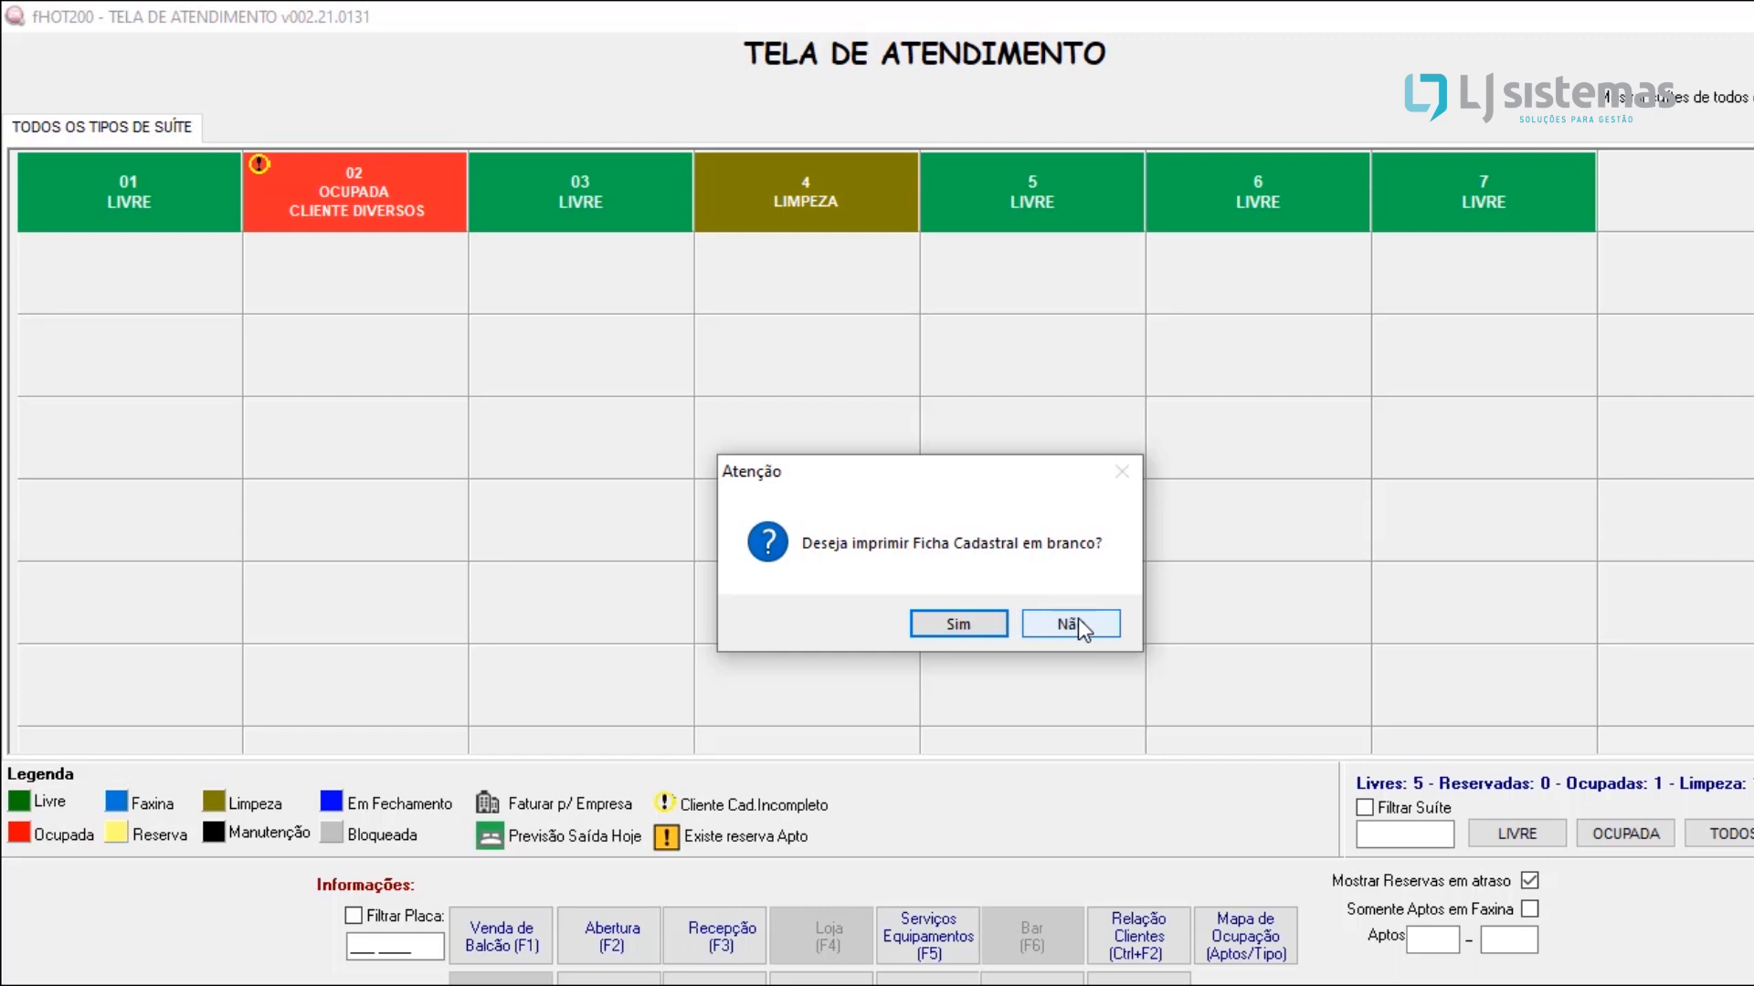
pyautogui.click(961, 624)
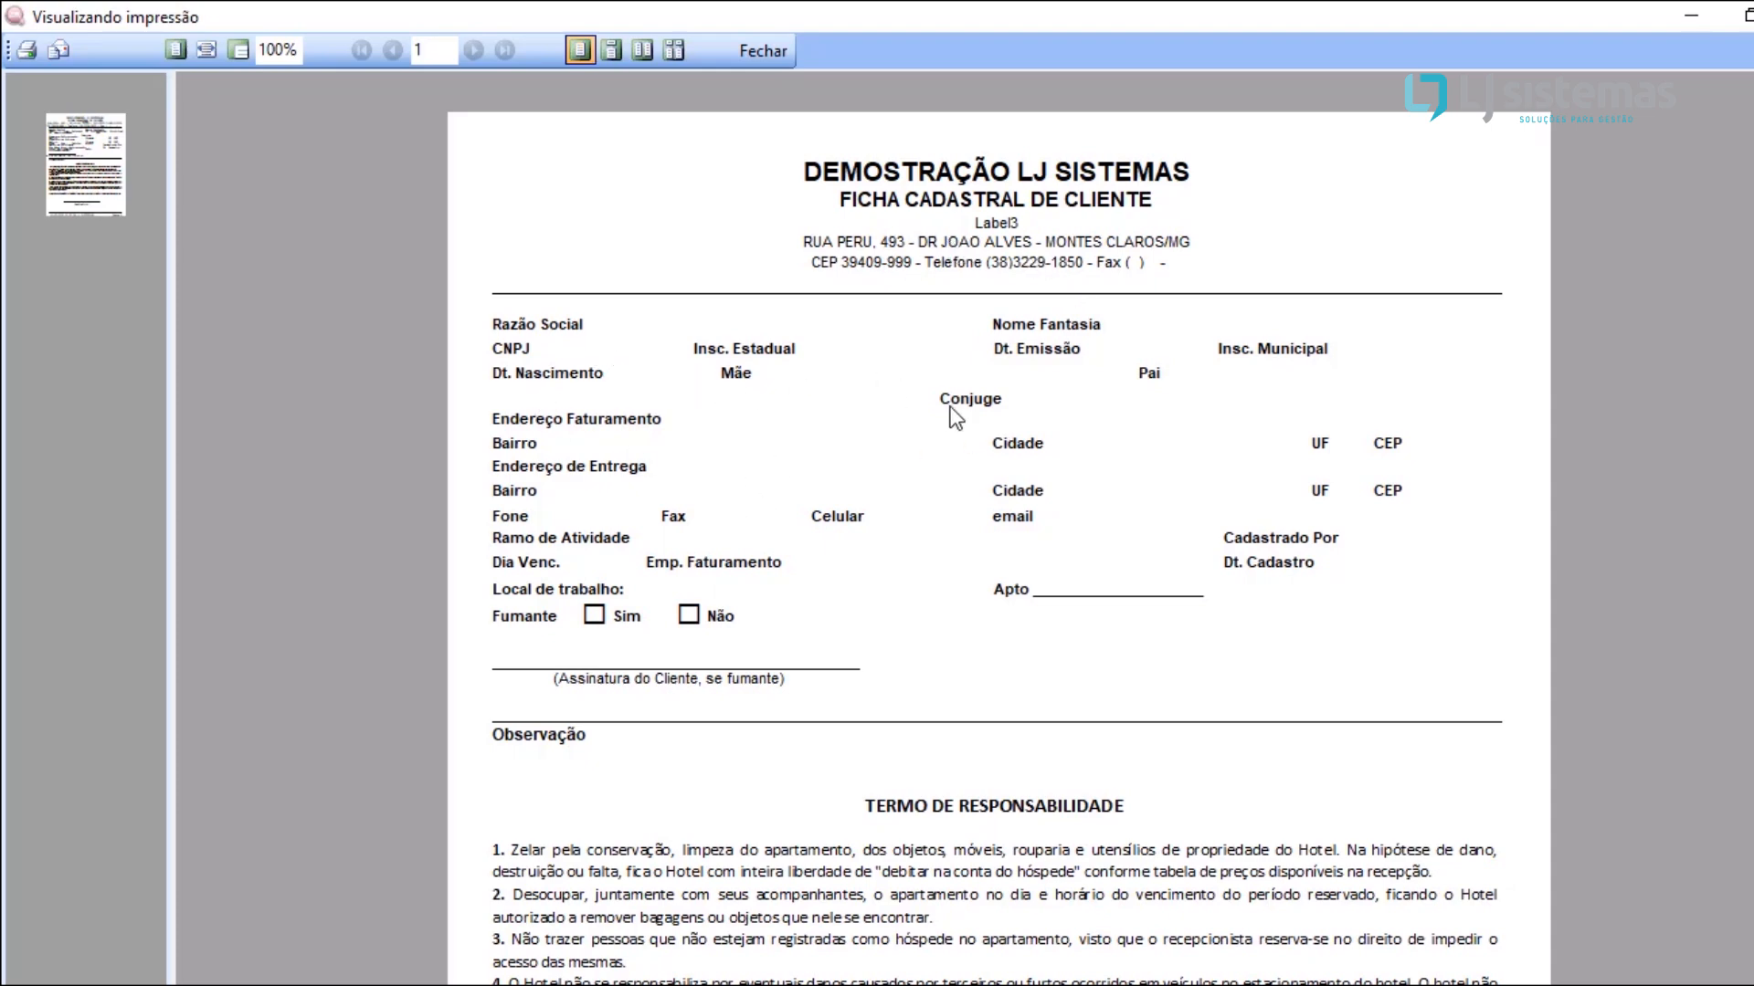
# Step: Read the blank client registration form through to its terms of responsibility, and close the print preview, declining the follow-up prompt
pyautogui.scroll(-5, 850, 781)
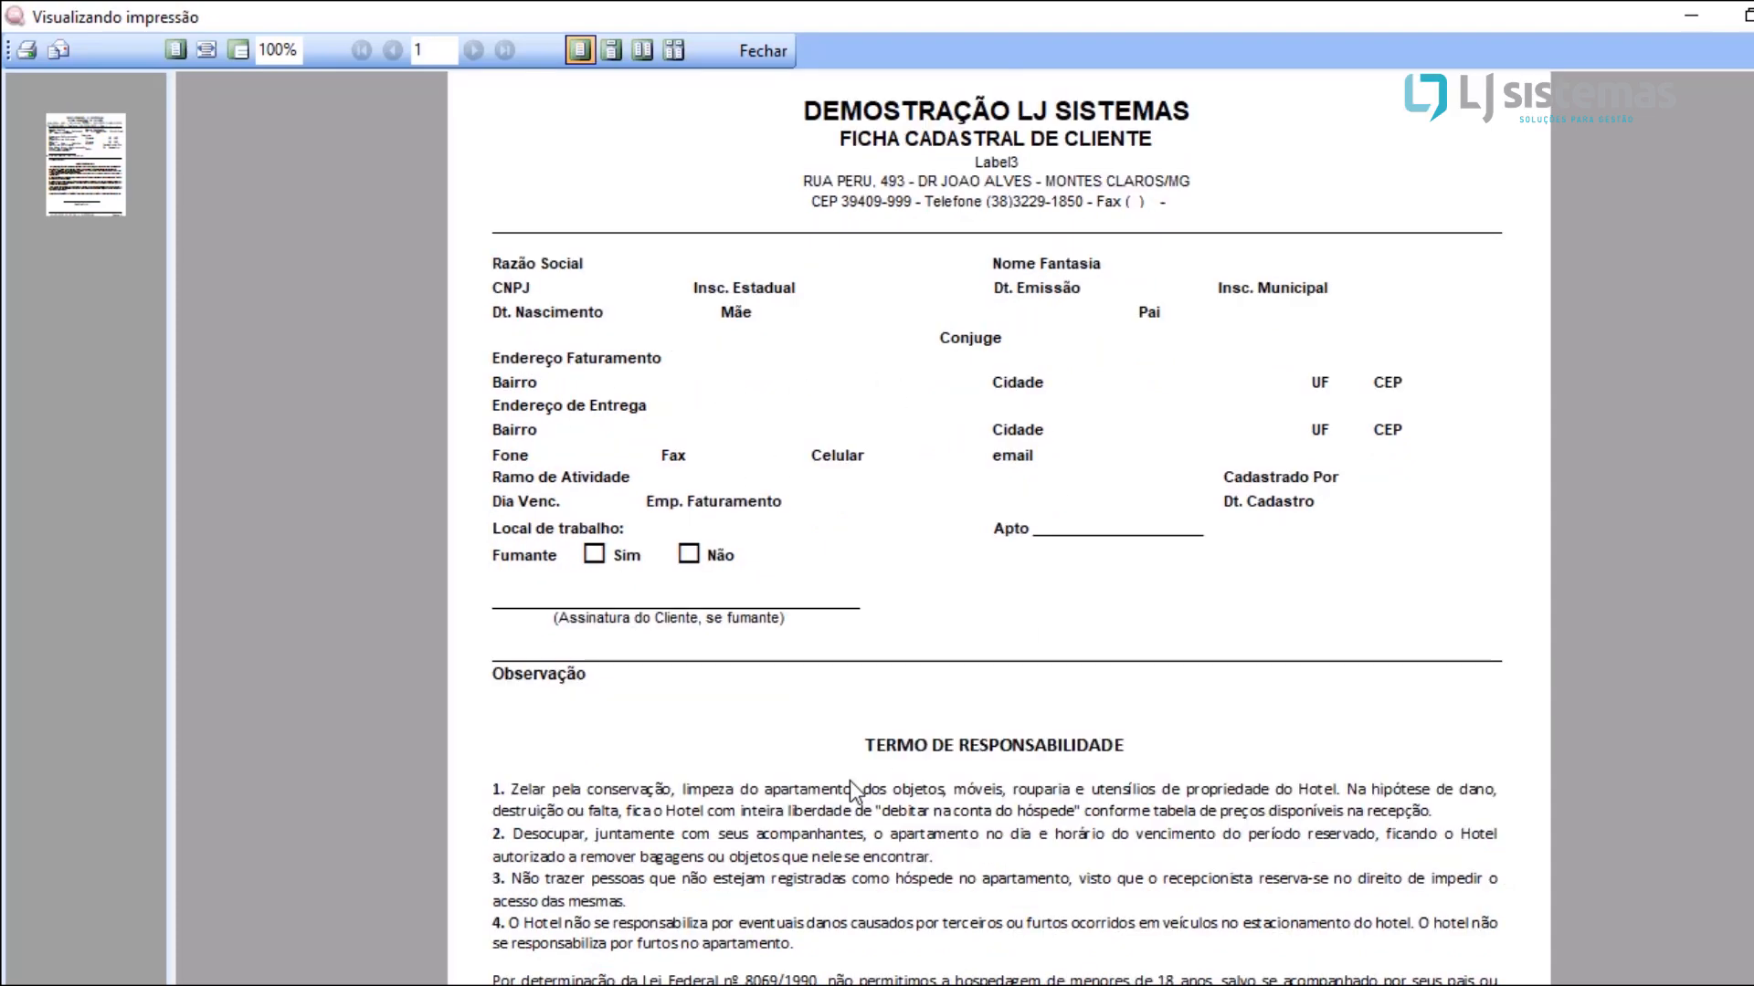
pyautogui.scroll(3, 849, 781)
pyautogui.scroll(2, 850, 781)
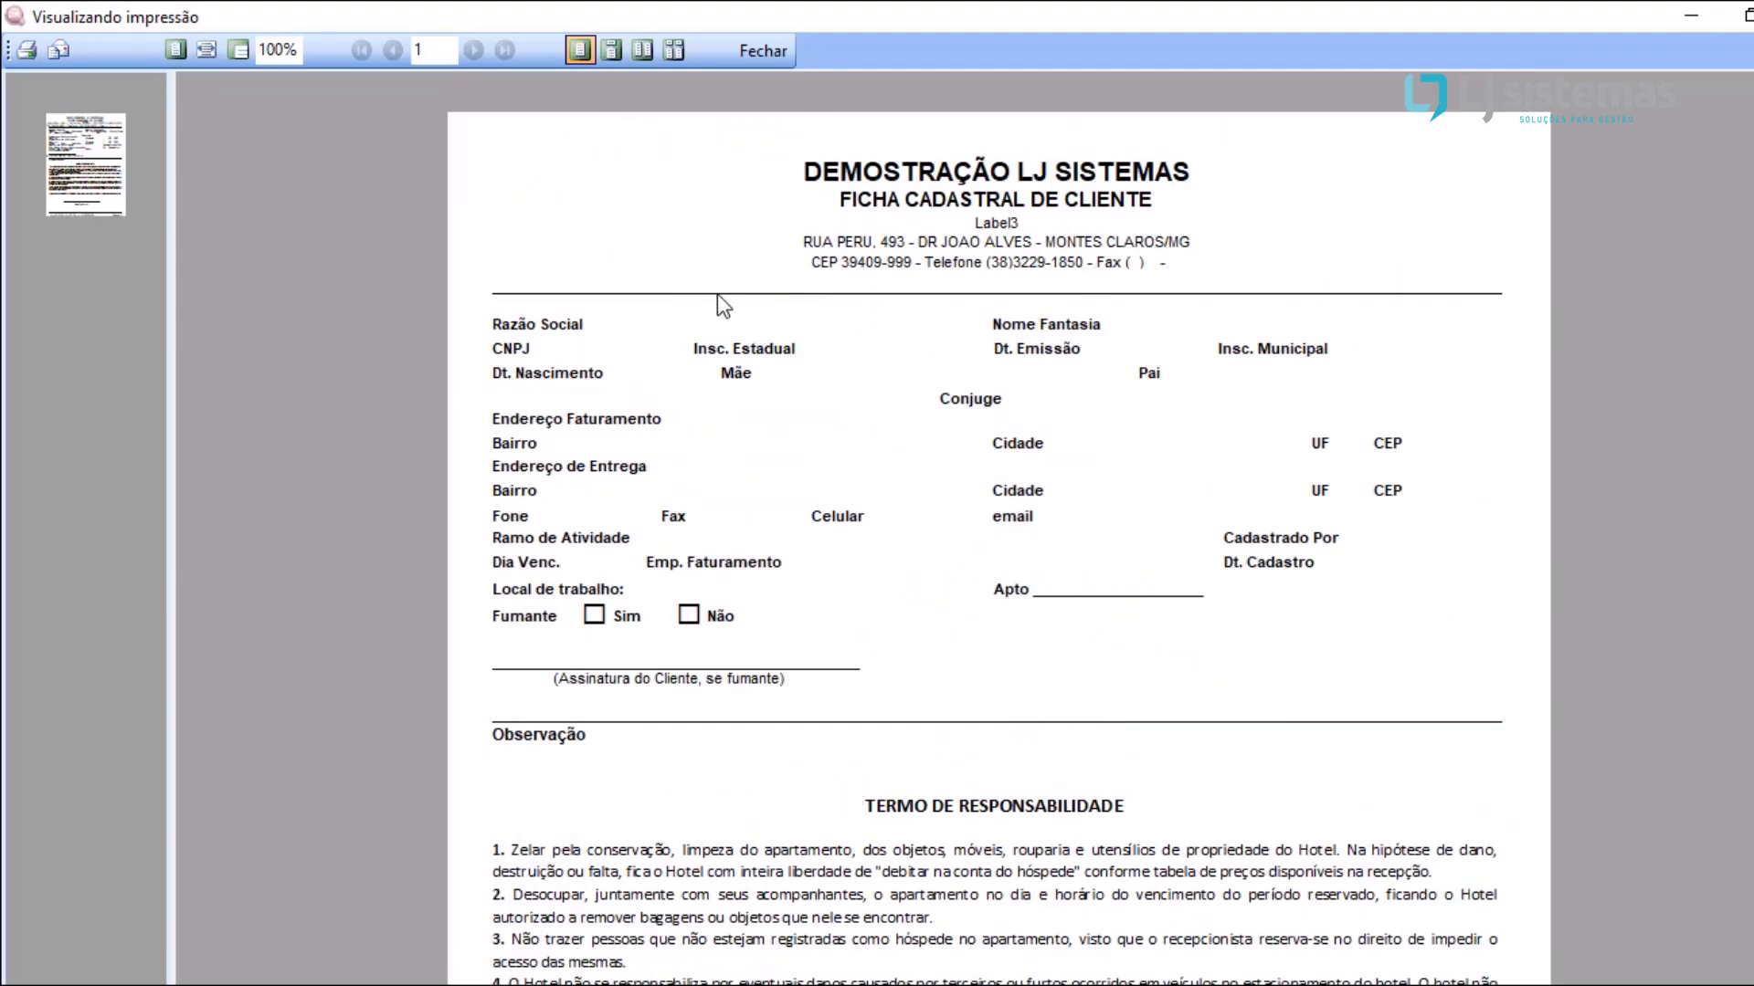
pyautogui.scroll(-5, 967, 425)
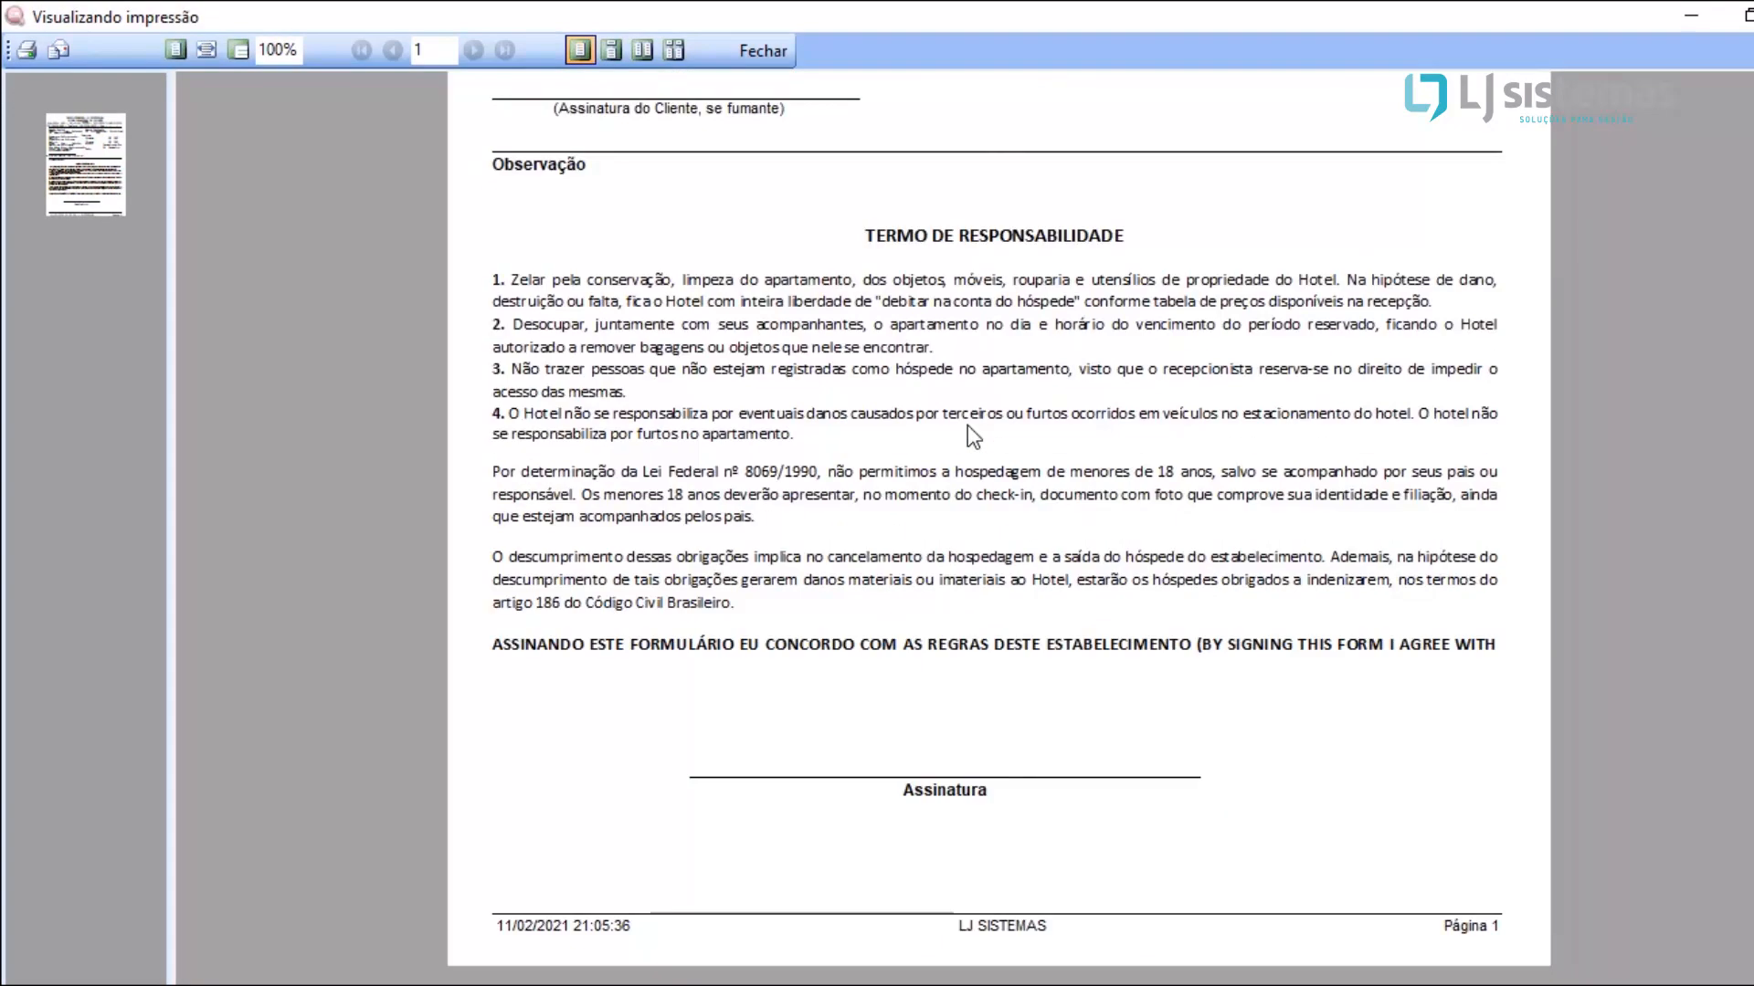
pyautogui.click(787, 53)
pyautogui.click(1055, 624)
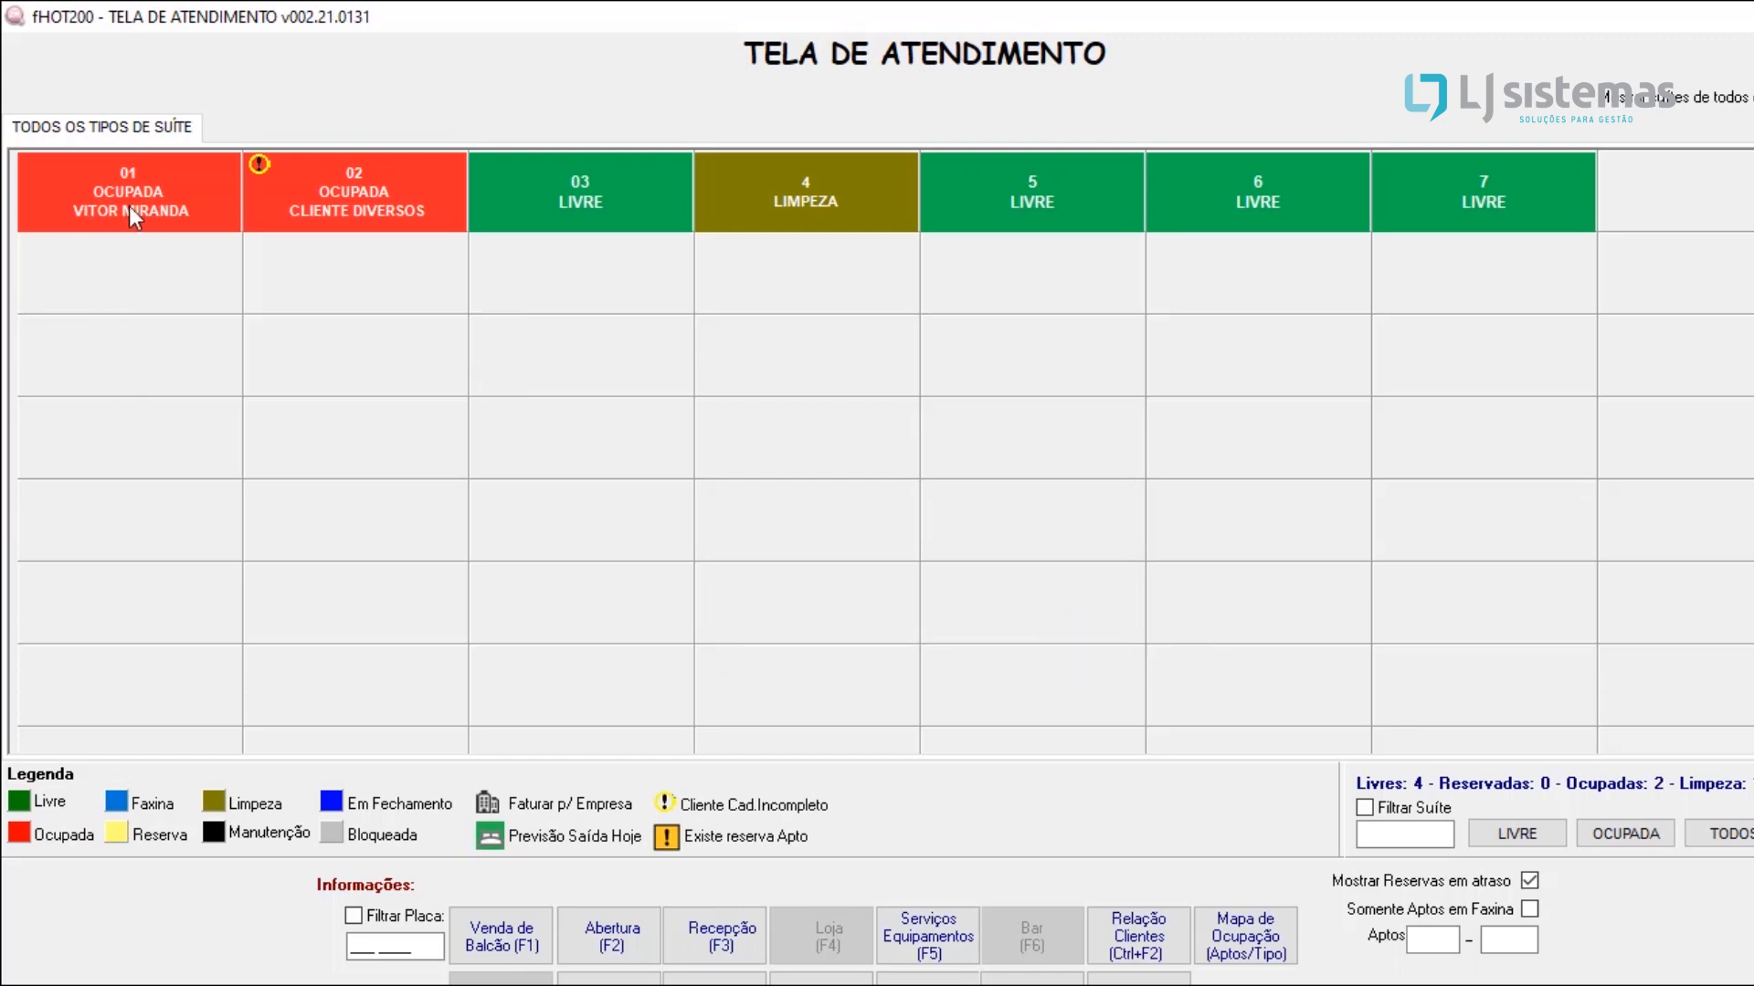
# Step: Check apartment 01's account summary and start closing its account as user ROOT for the selected guest
pyautogui.moveTo(131, 210)
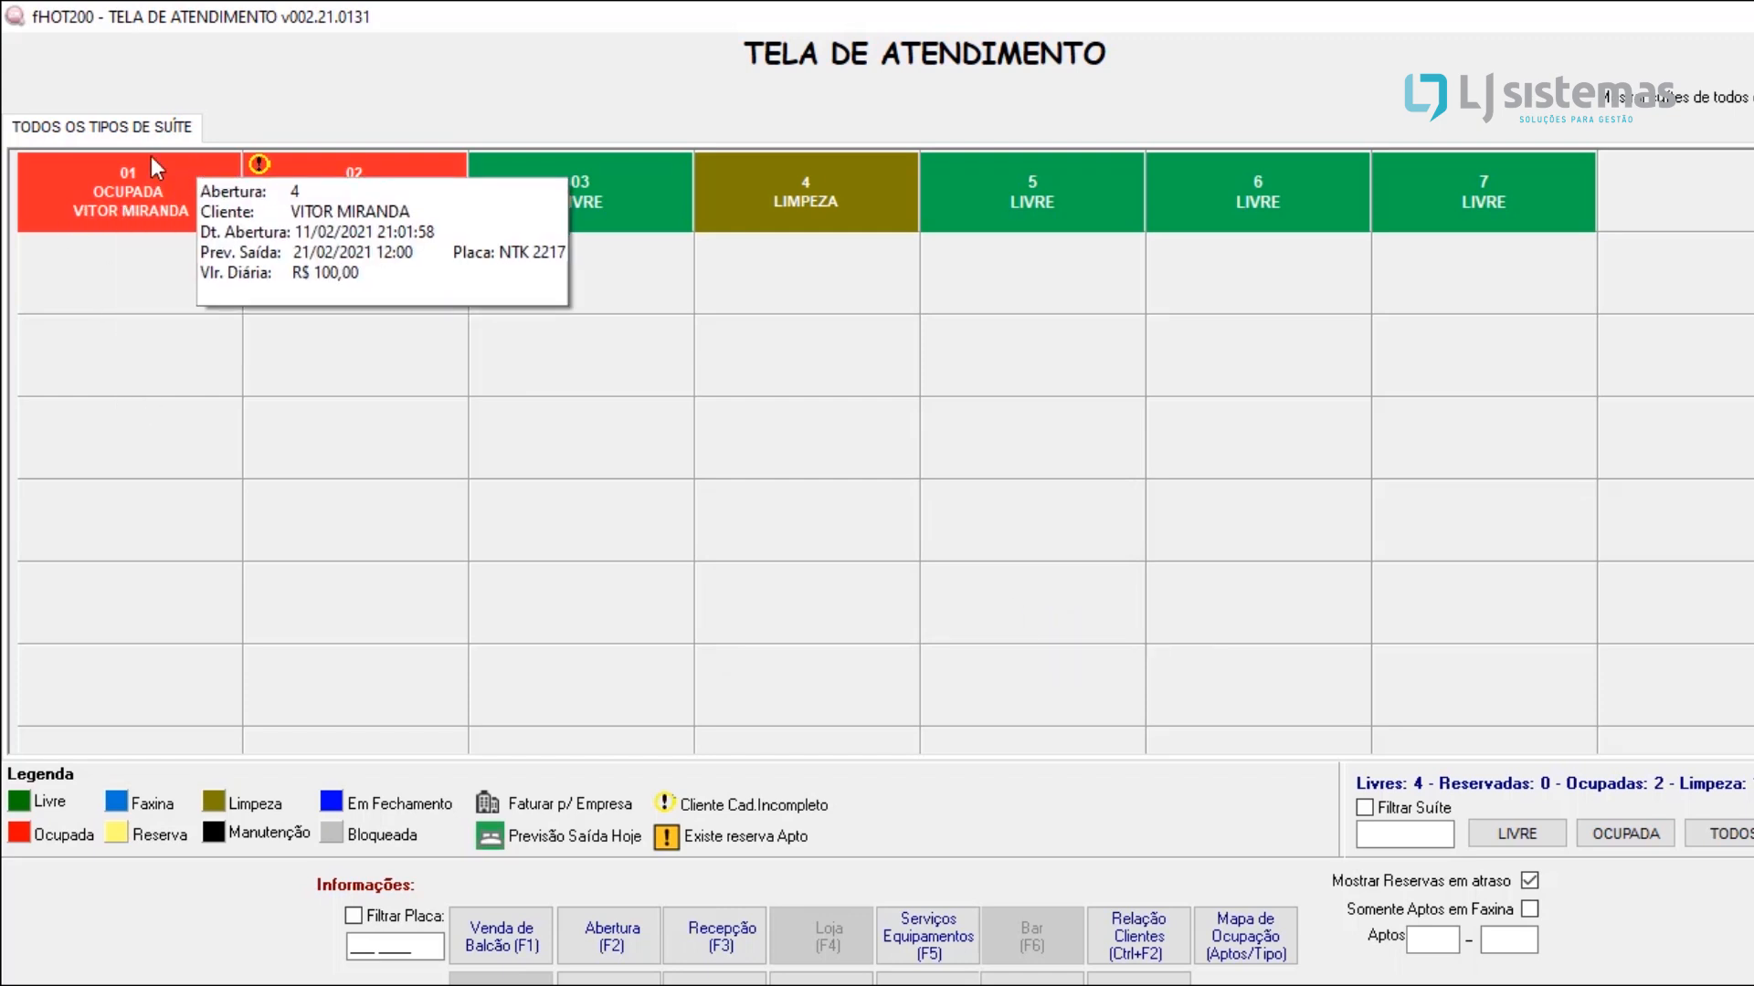
pyautogui.moveTo(91, 158)
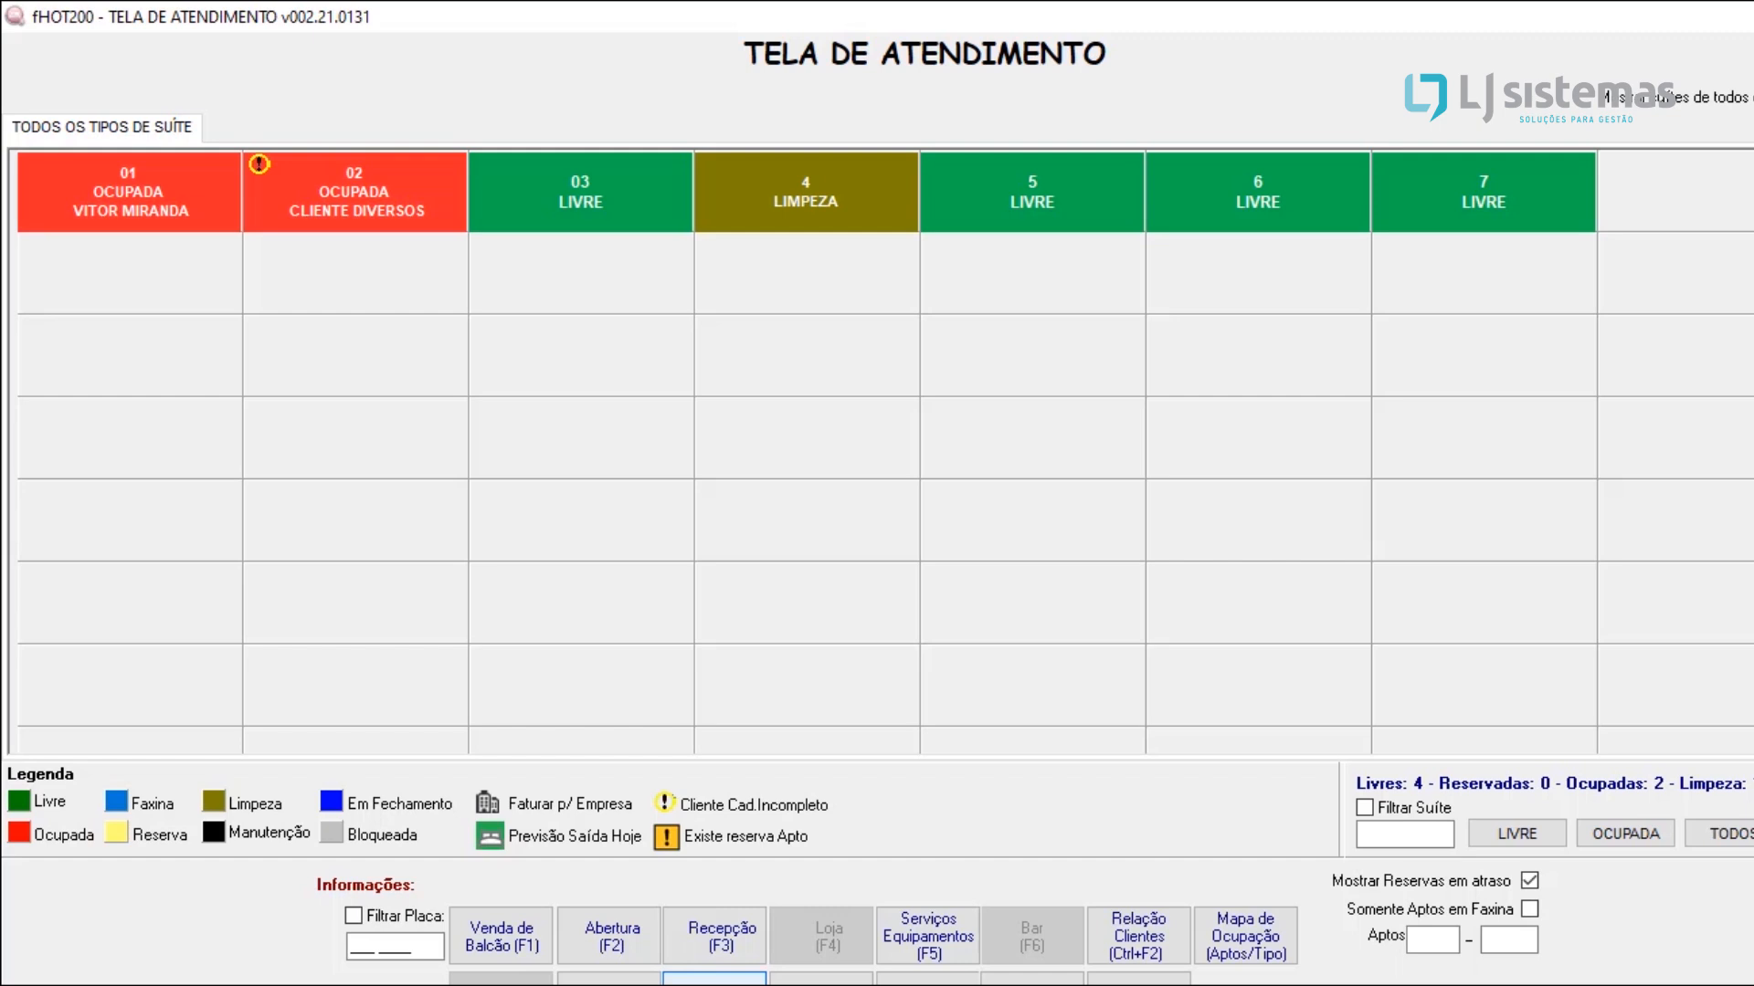
pyautogui.doubleClick(129, 188)
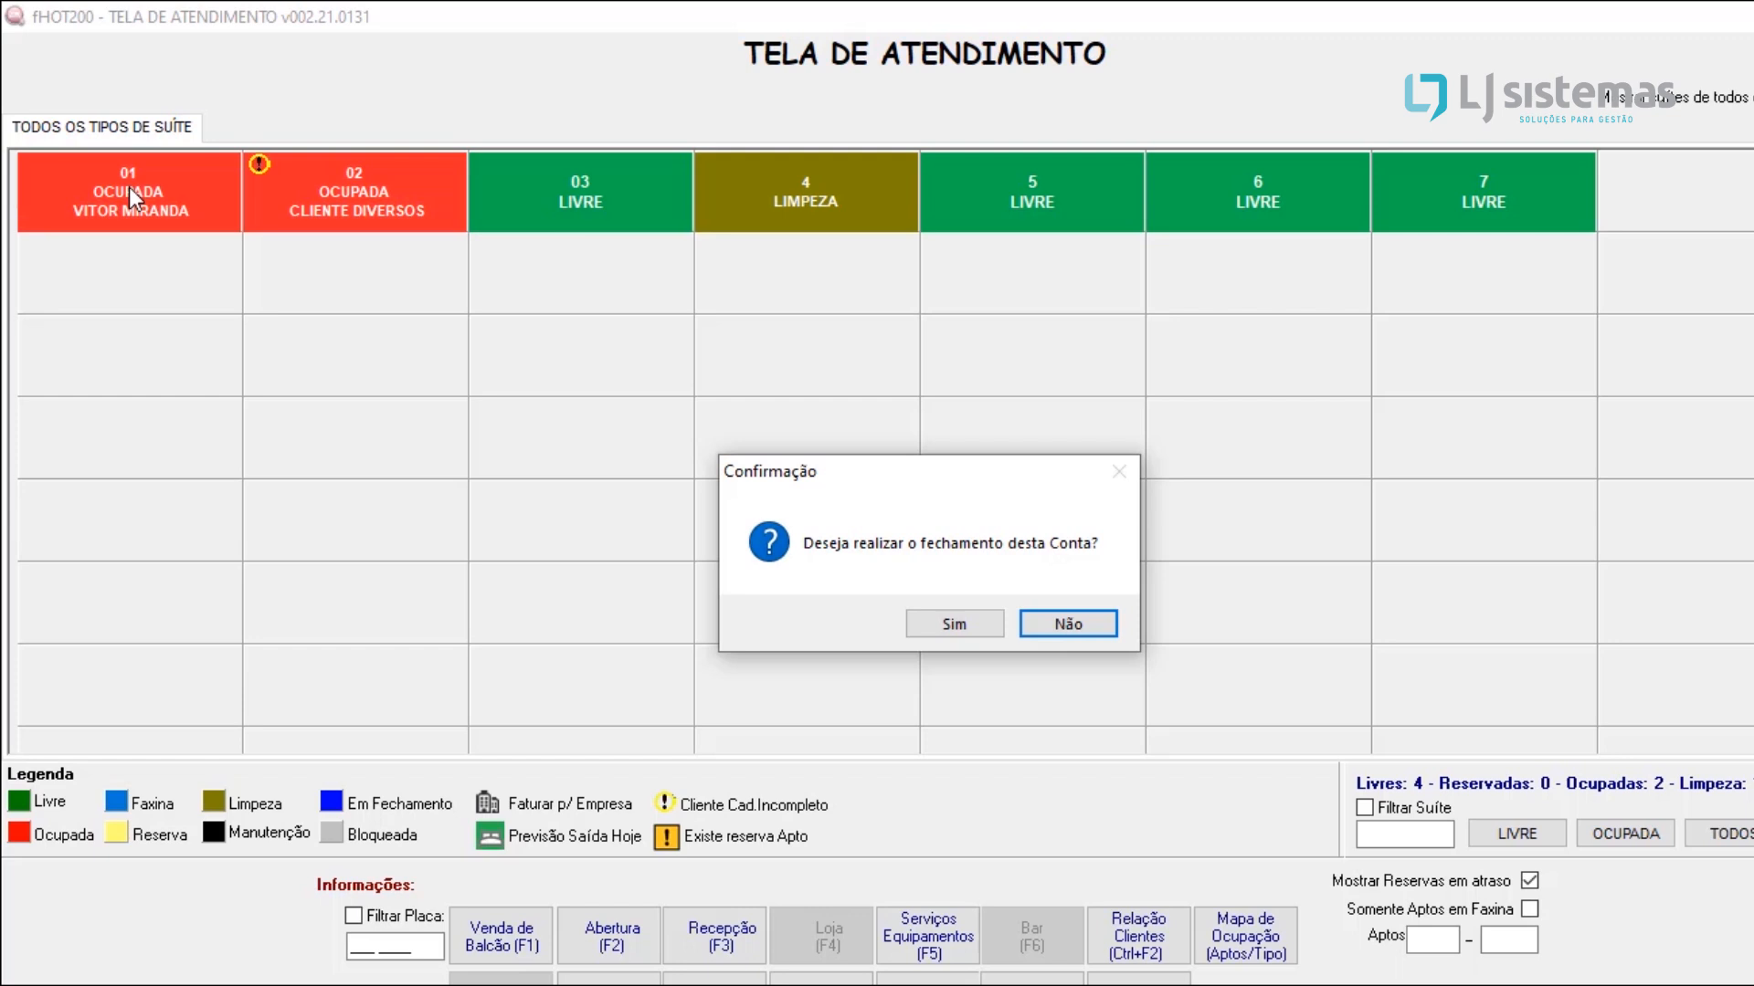
pyautogui.click(951, 619)
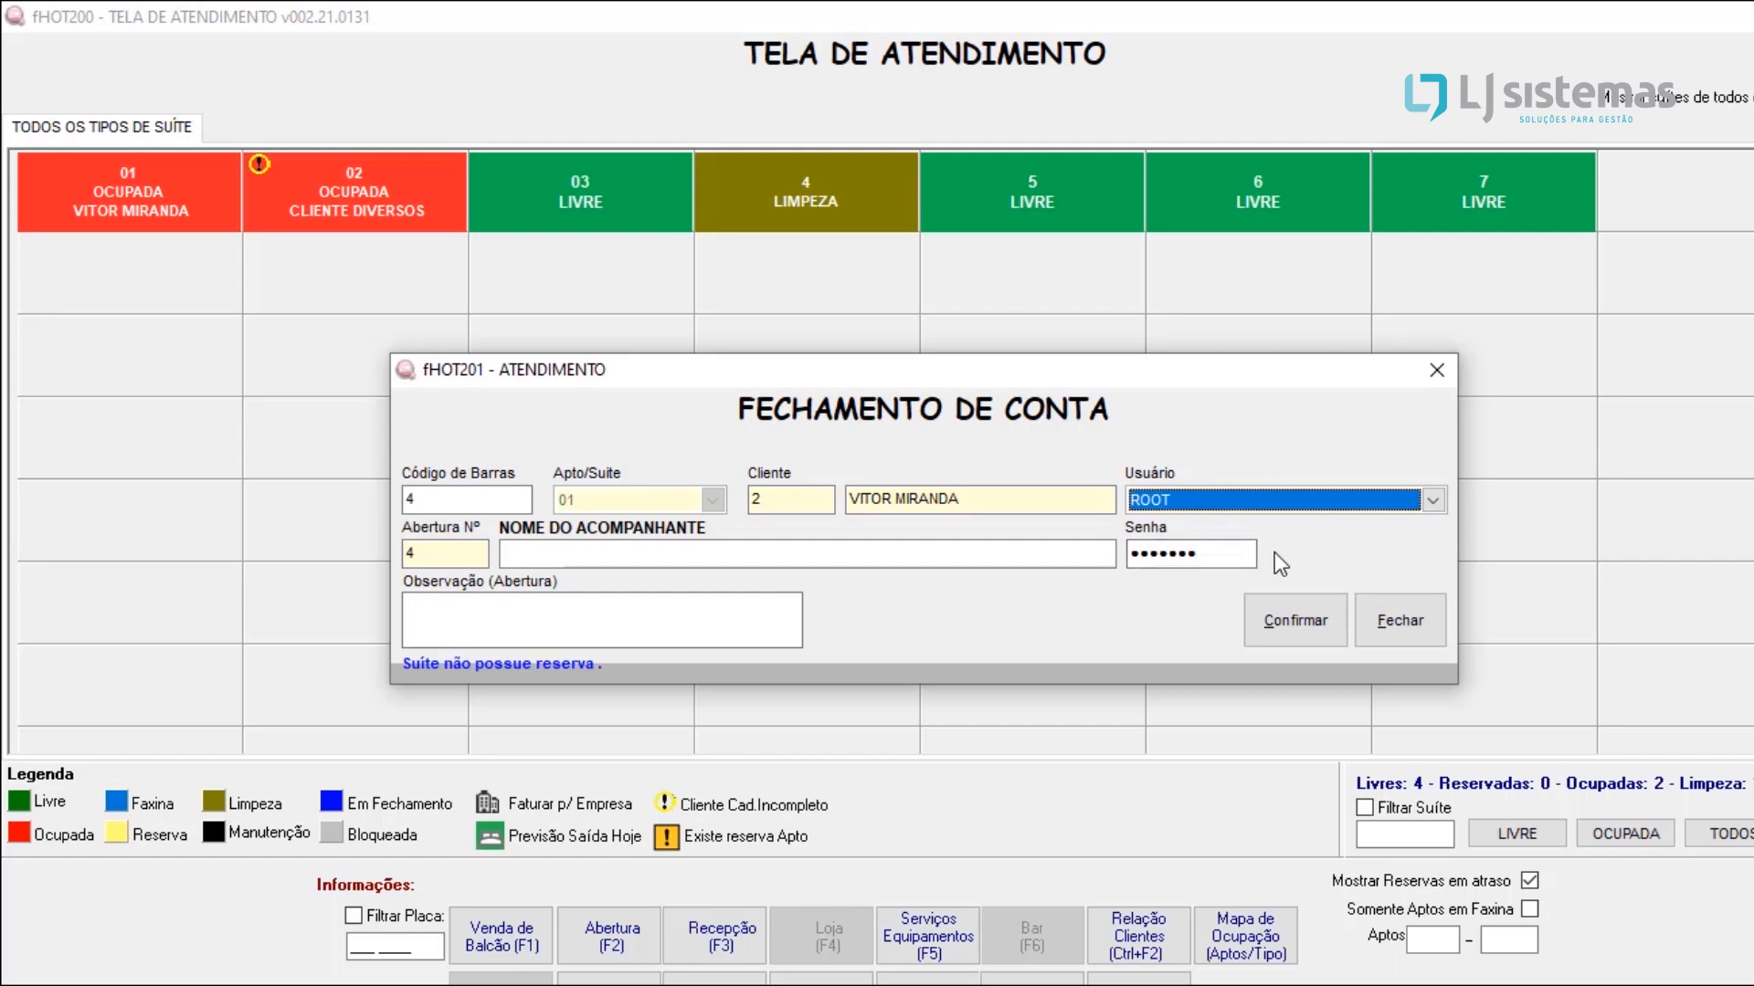
pyautogui.click(1292, 617)
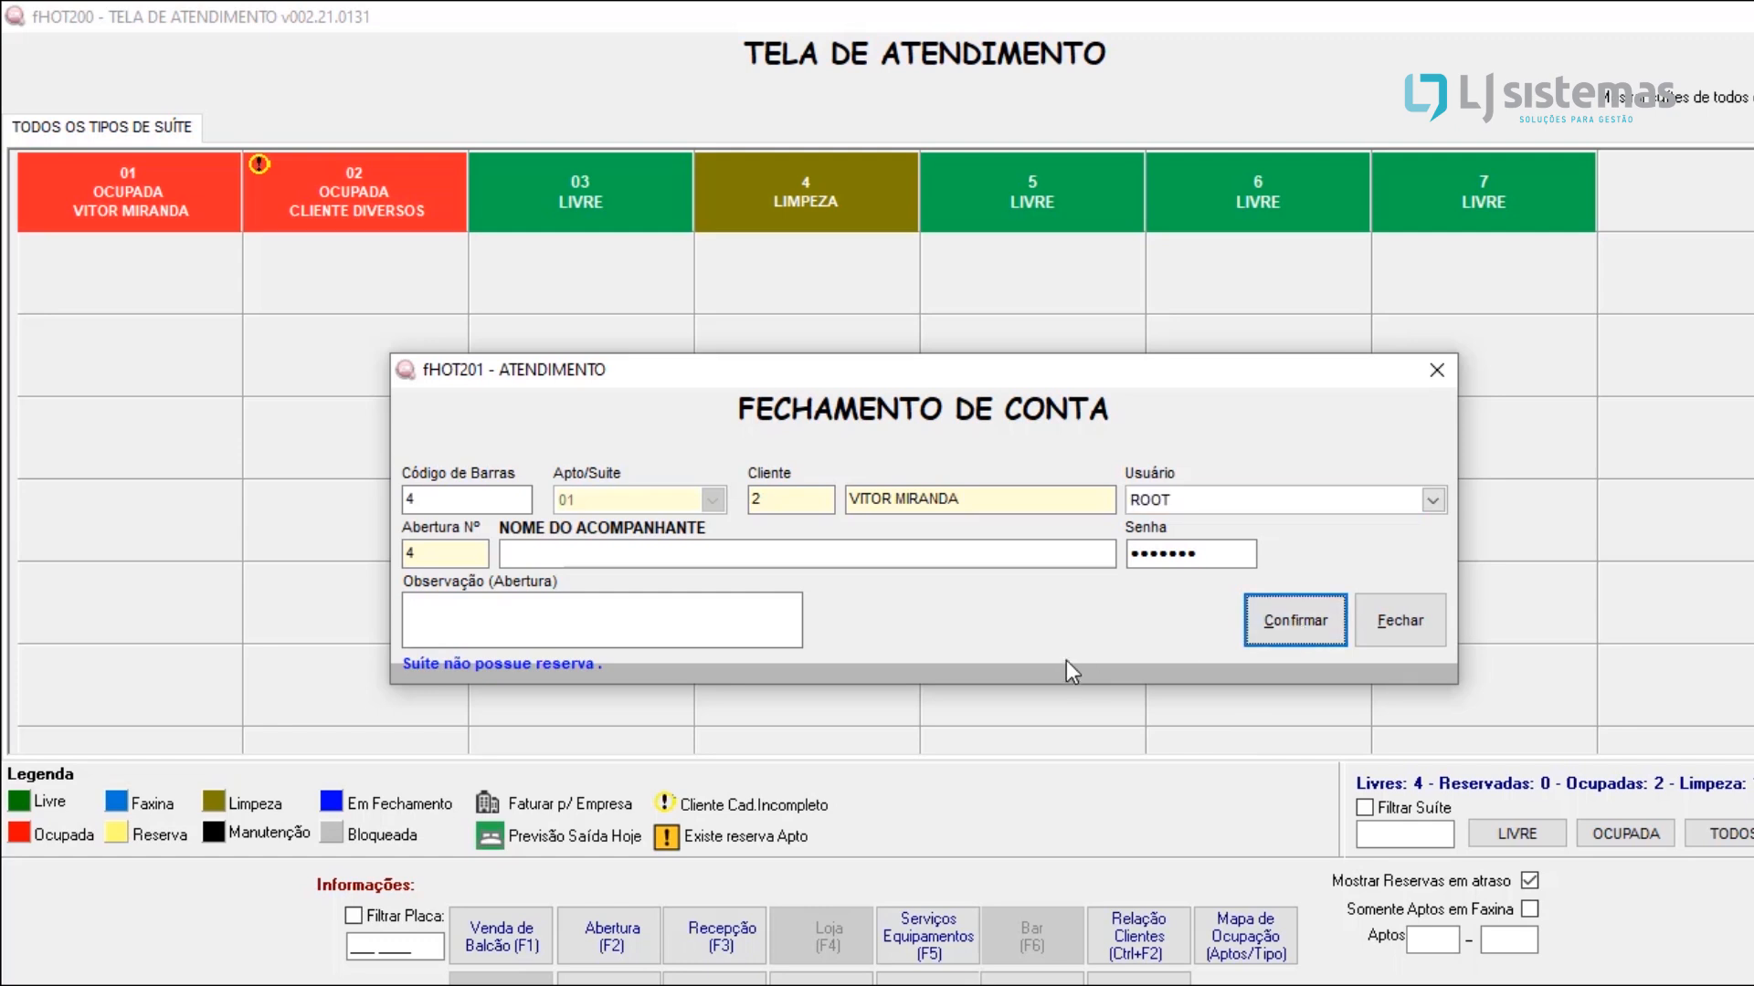
pyautogui.doubleClick(1266, 494)
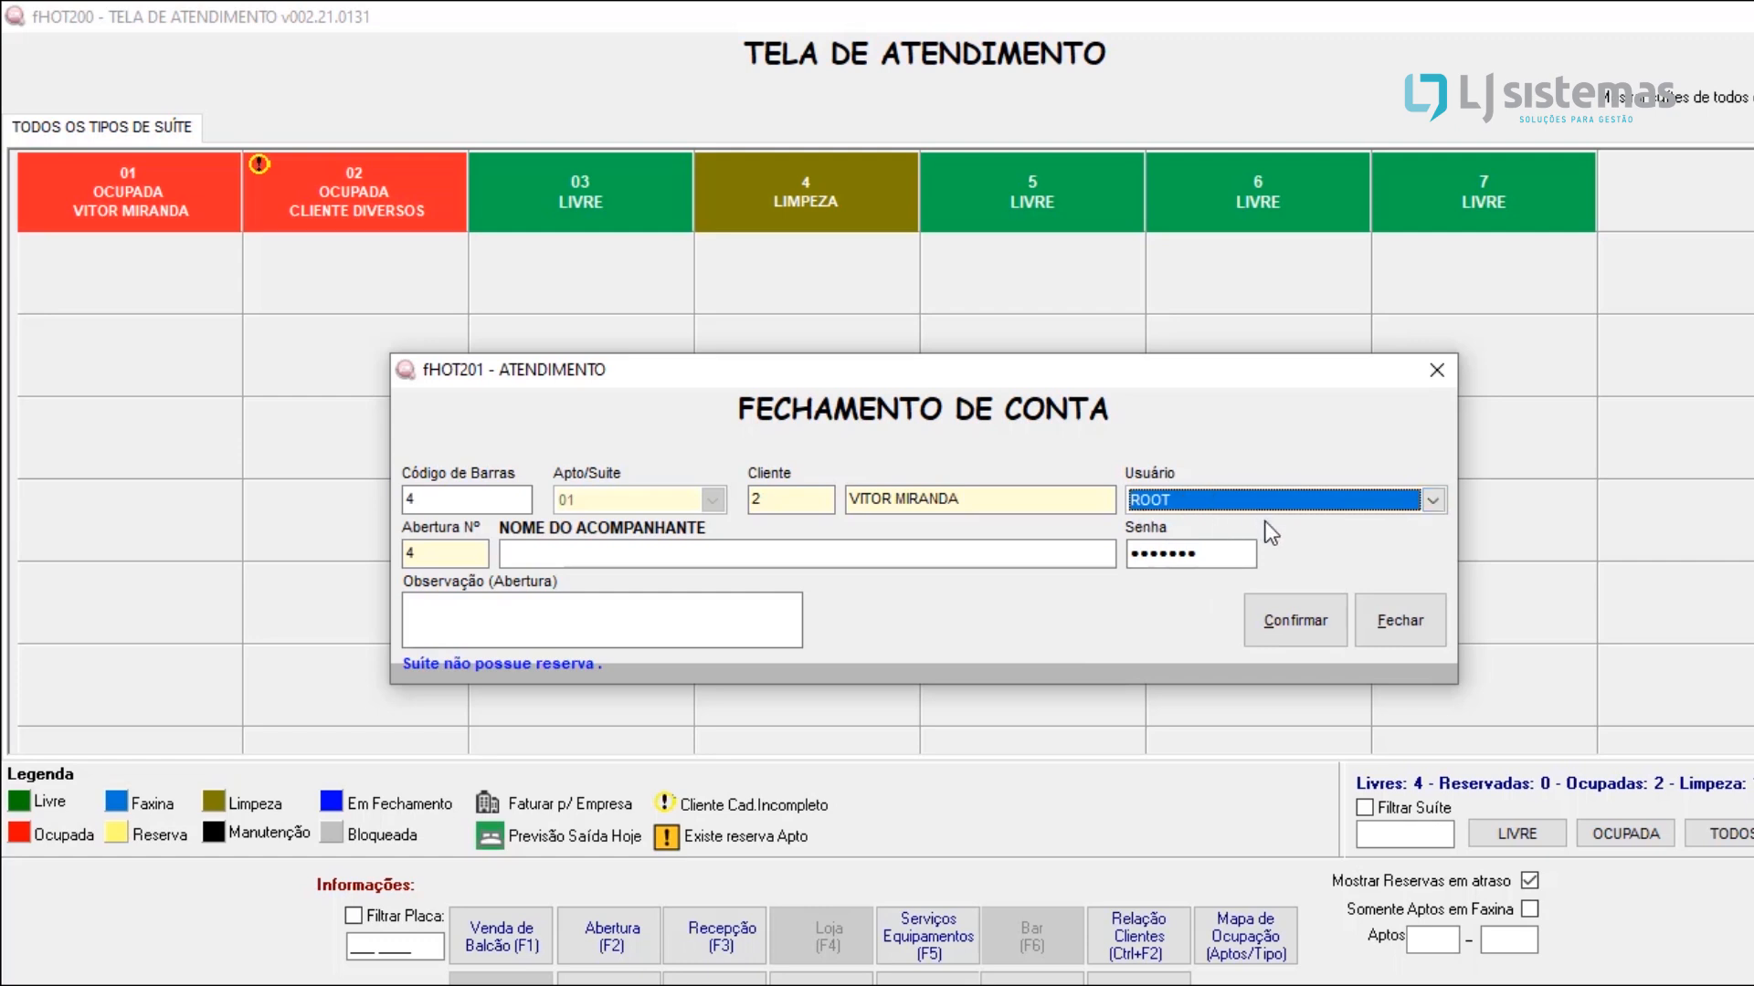
pyautogui.click(1289, 620)
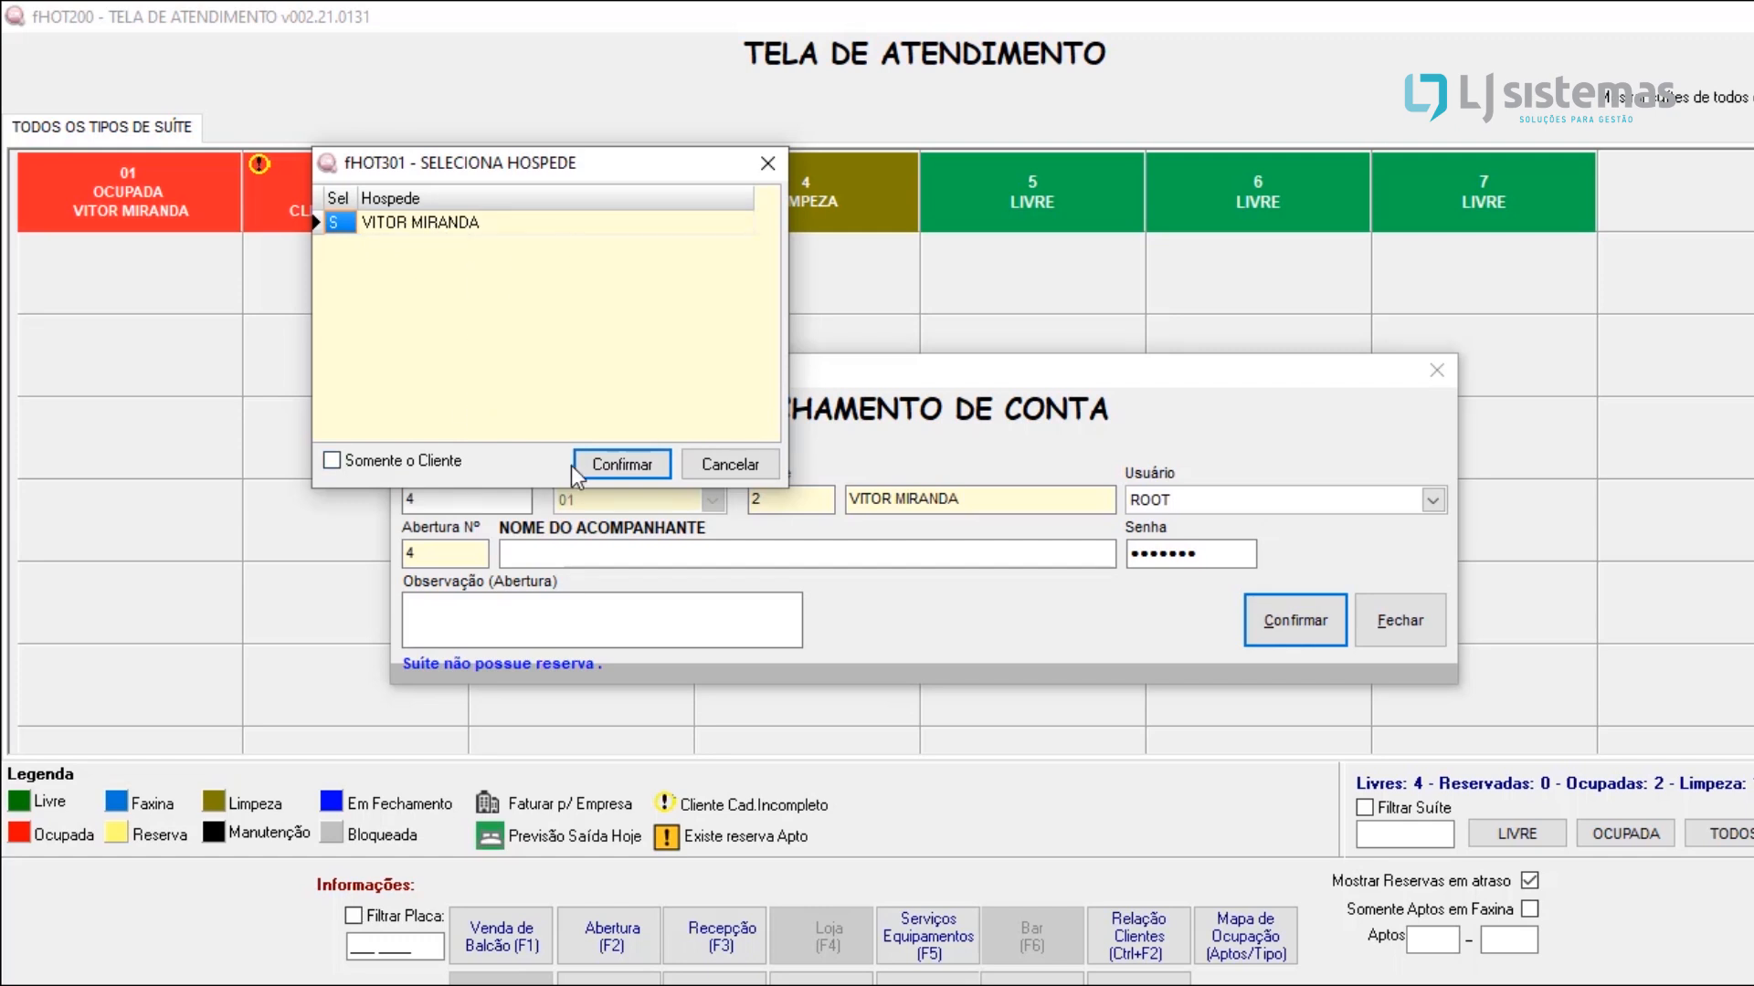
pyautogui.click(614, 469)
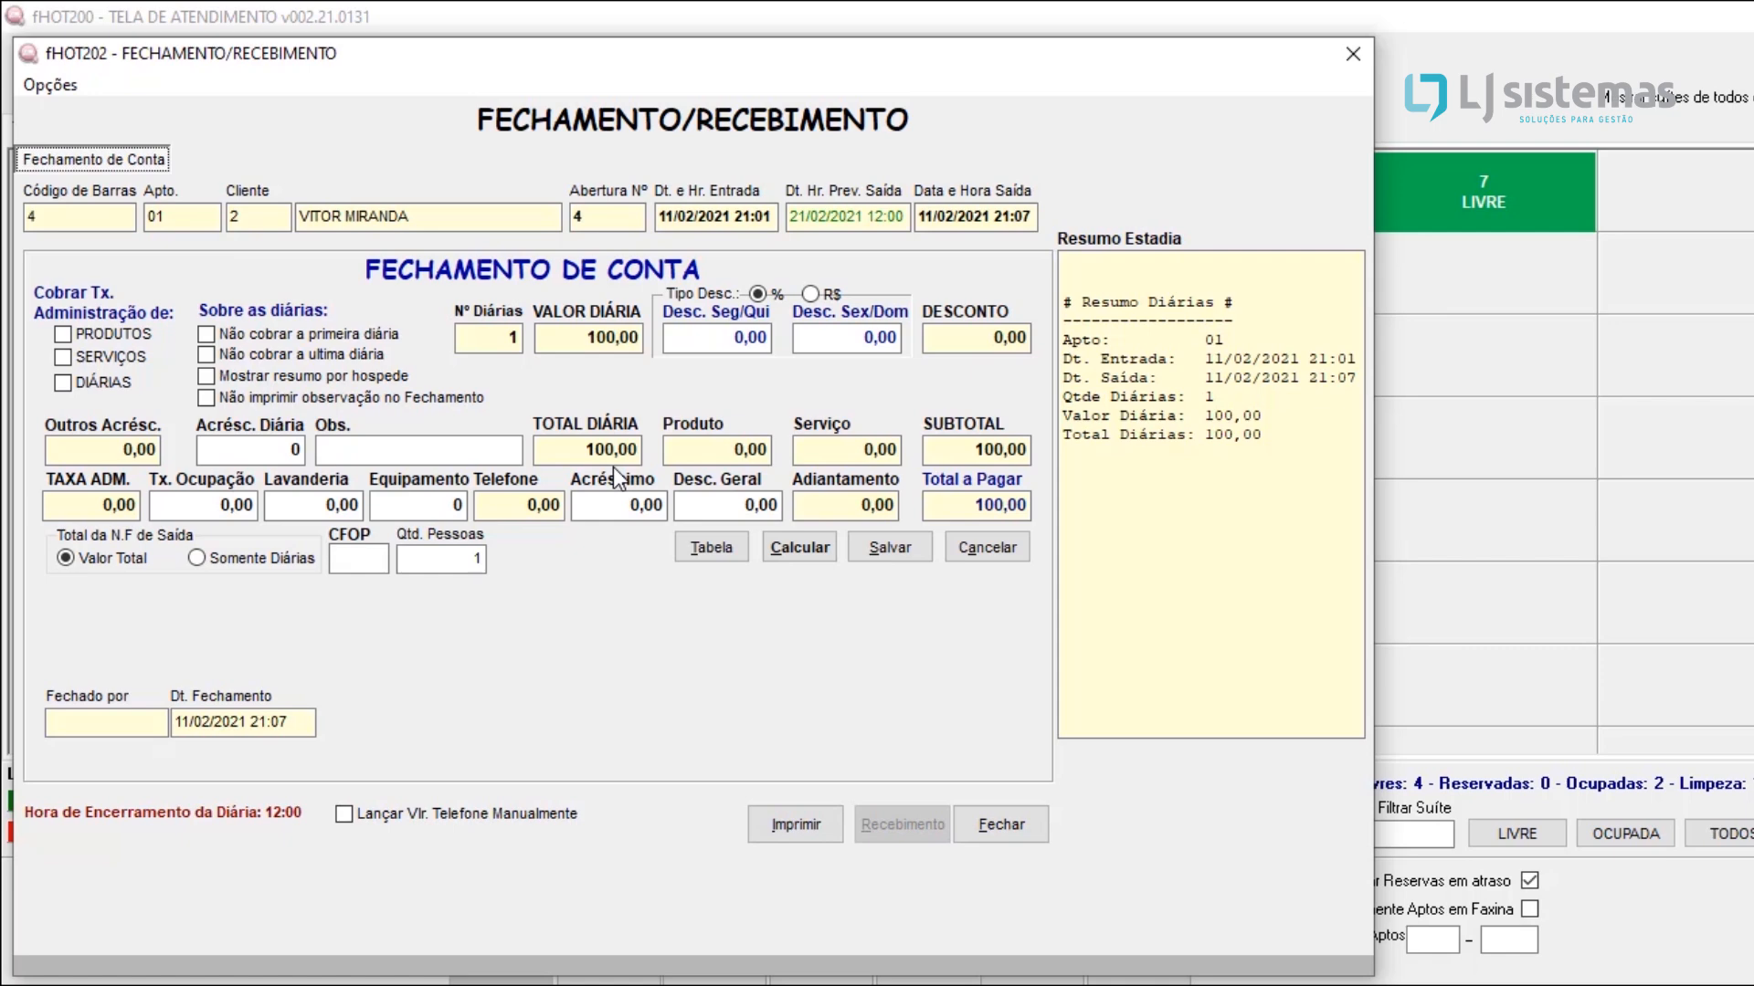
# Step: Examine the number of nights and the options not to charge the first or last night, and recalculate the account
pyautogui.click(480, 337)
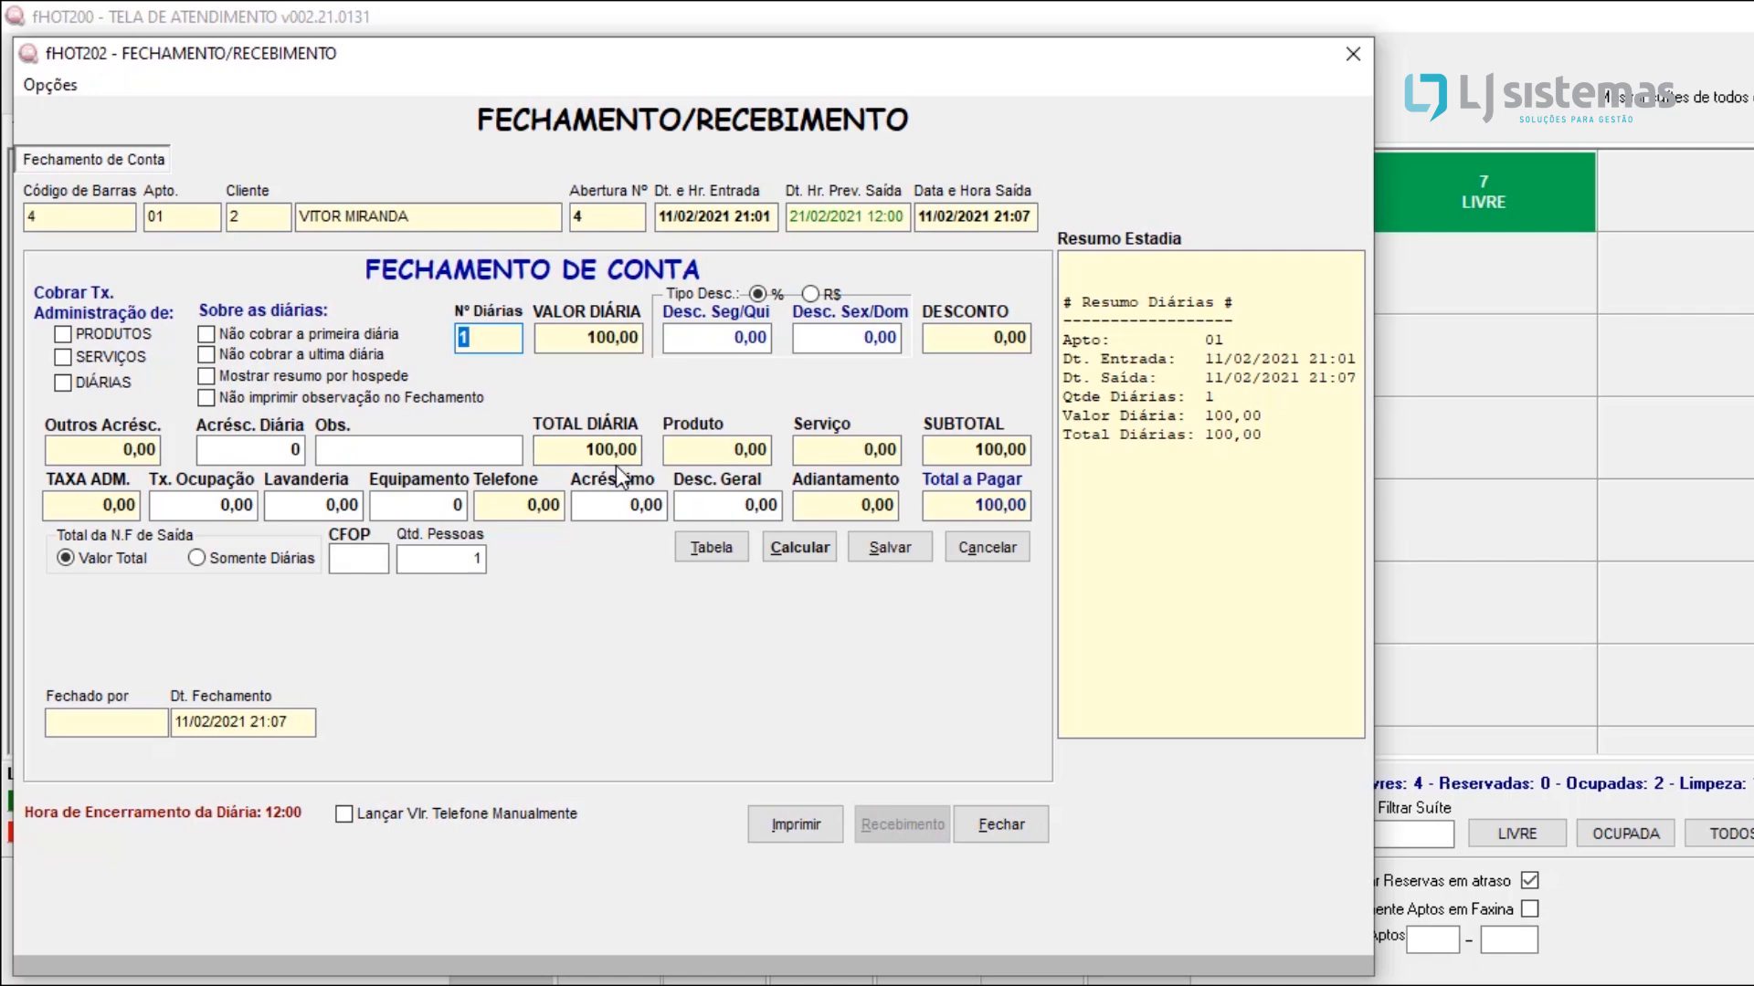
pyautogui.click(260, 333)
pyautogui.click(260, 333)
pyautogui.click(261, 356)
pyautogui.click(462, 345)
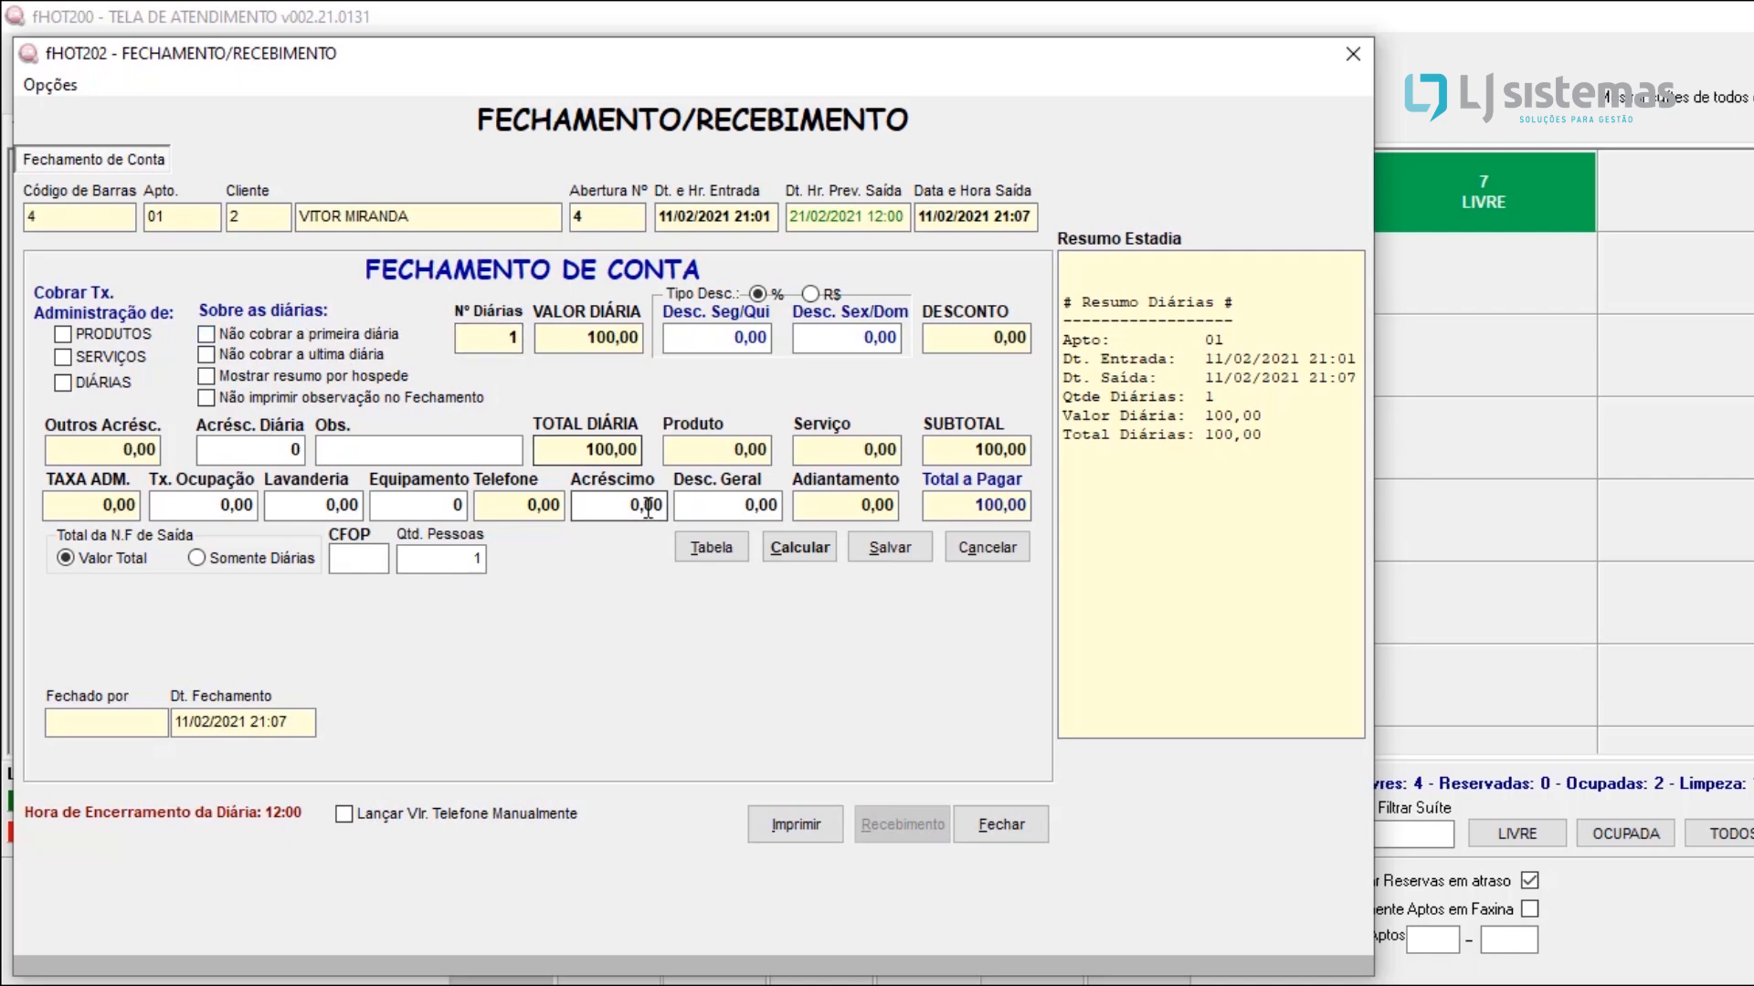
pyautogui.click(801, 555)
pyautogui.click(801, 557)
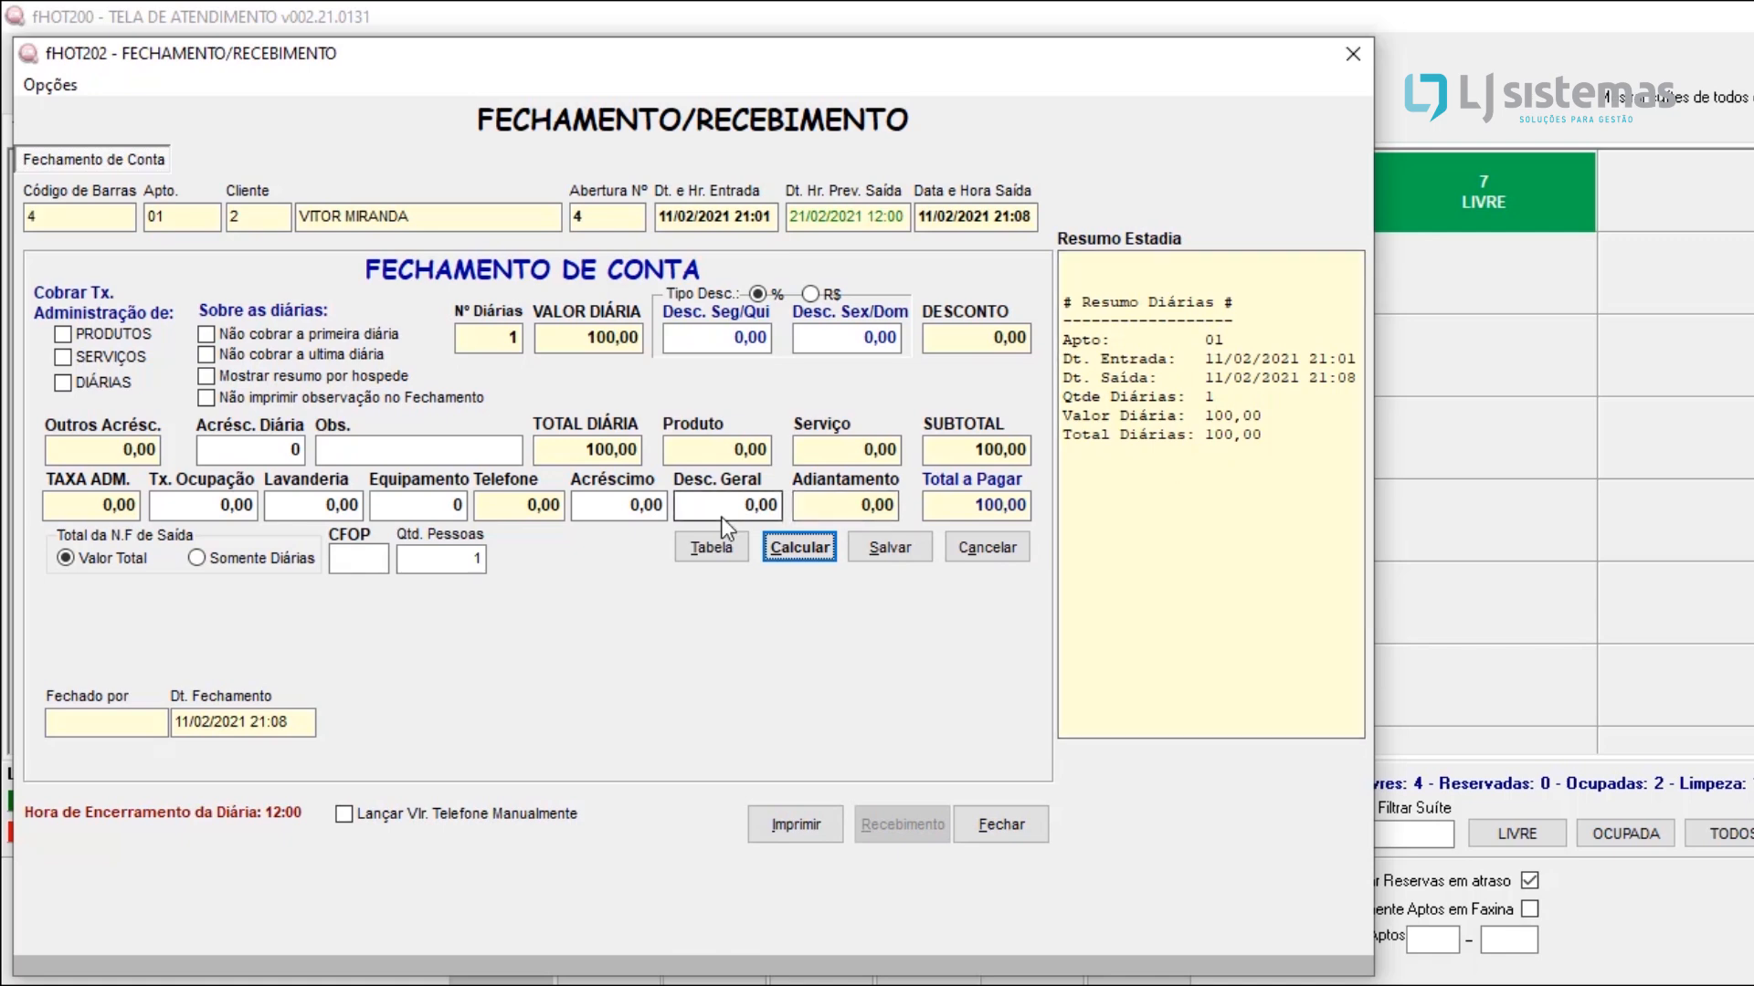
# Step: Try a general discount (Desc. Geral) of 10,00 on the account and recalculate the total
pyautogui.click(699, 510)
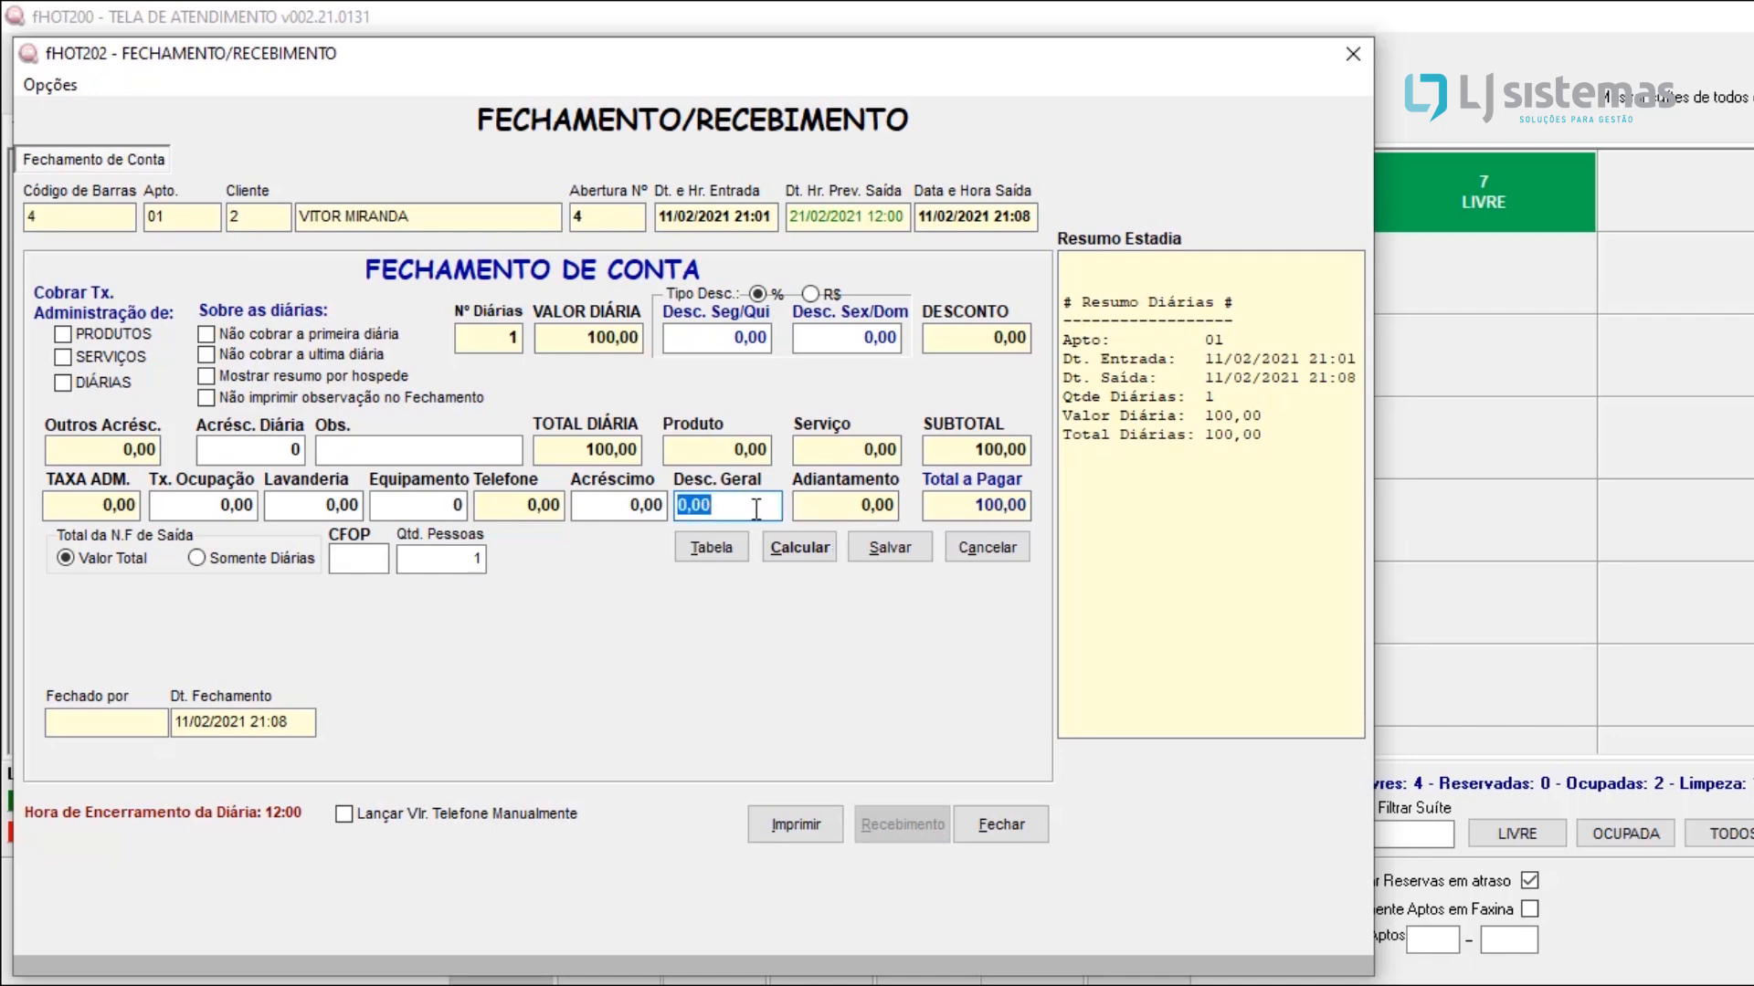
pyautogui.click(758, 338)
pyautogui.click(828, 334)
pyautogui.click(879, 331)
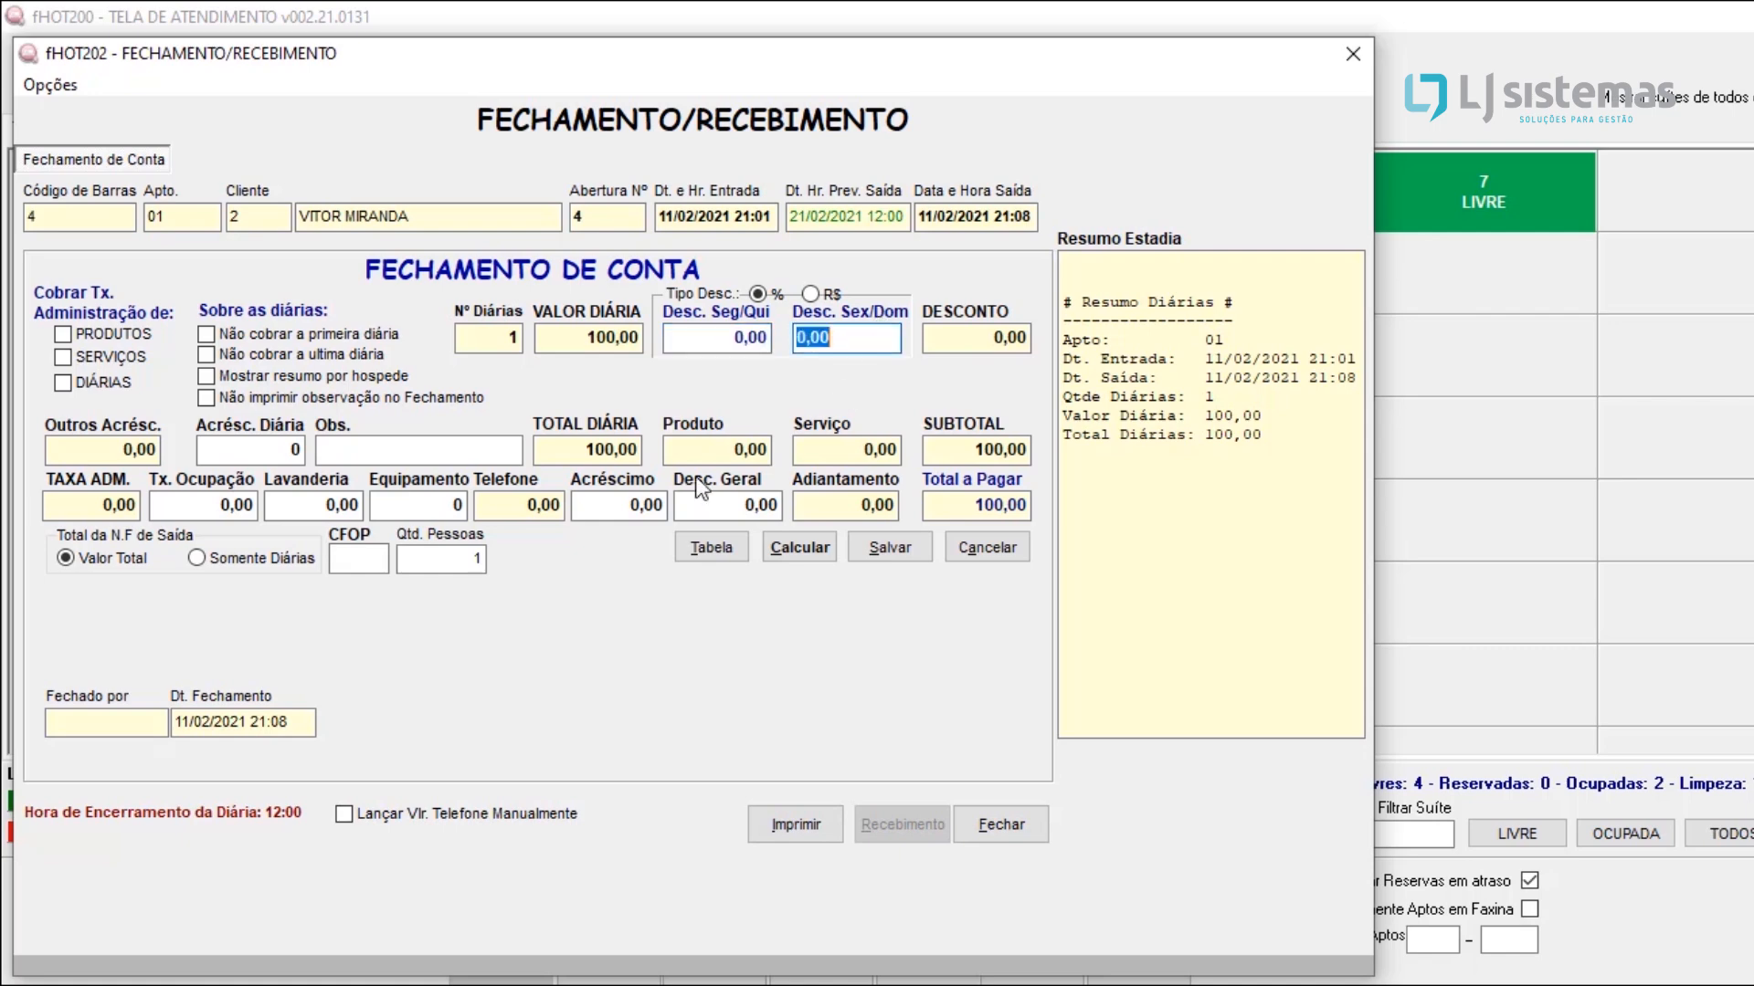
pyautogui.click(726, 499)
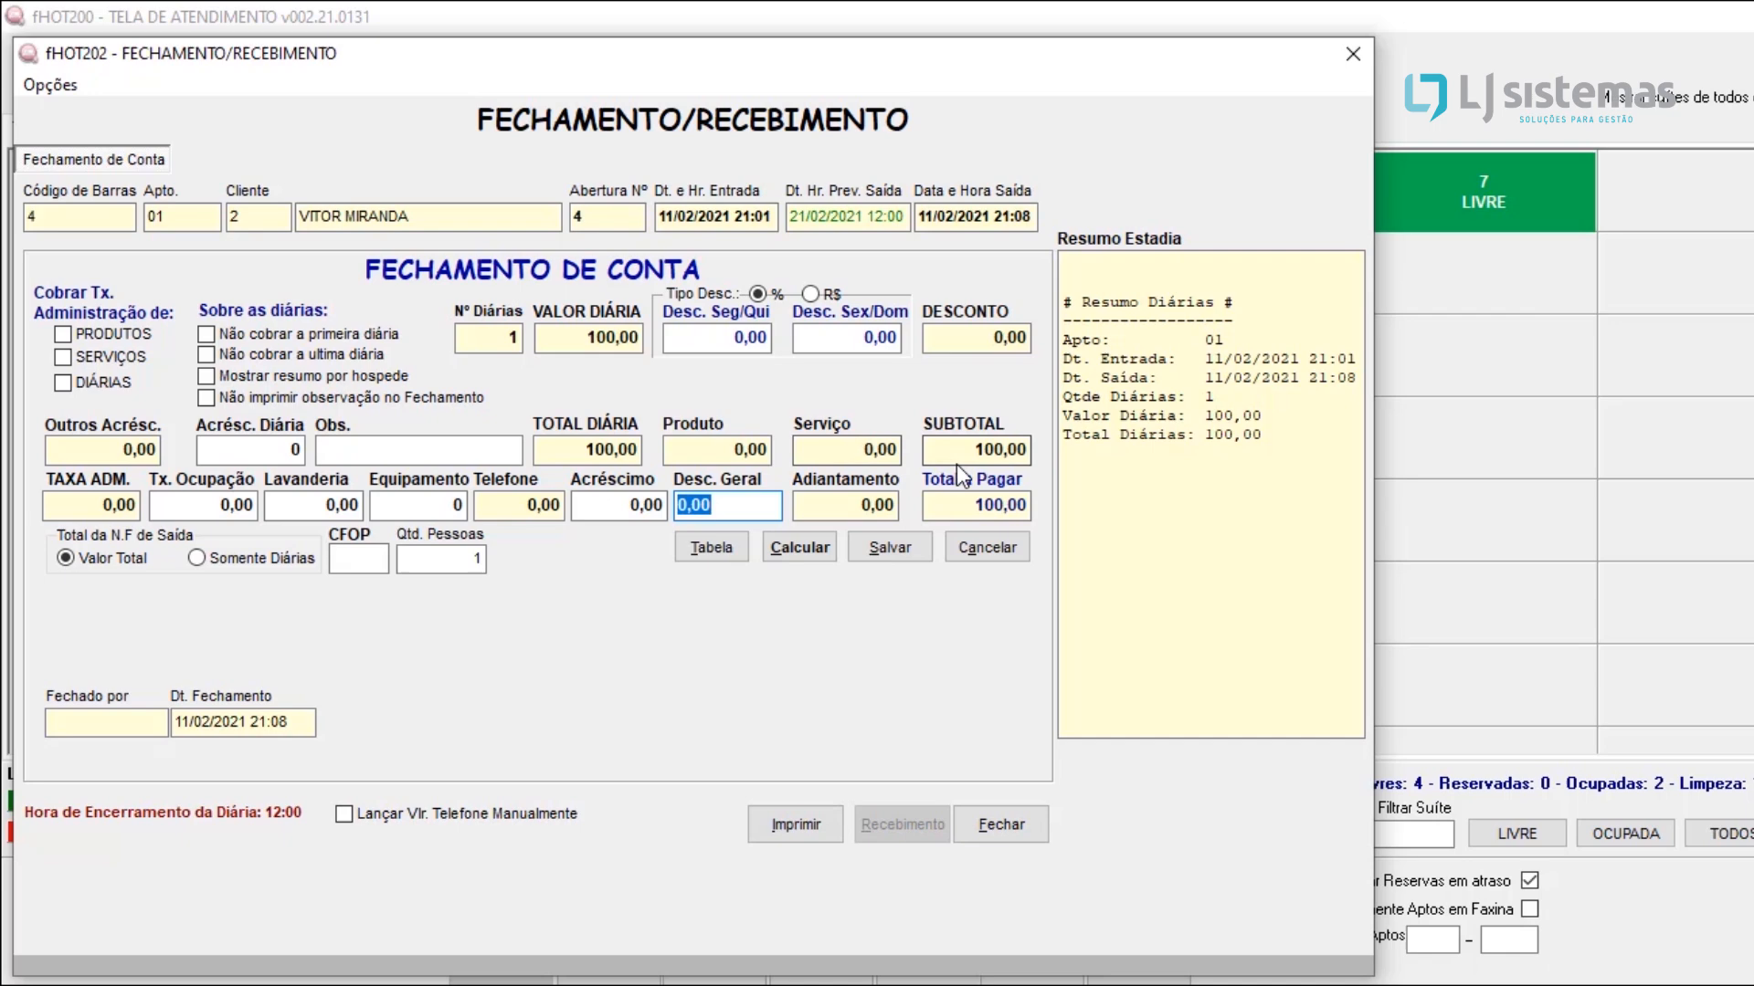
pyautogui.write('10')
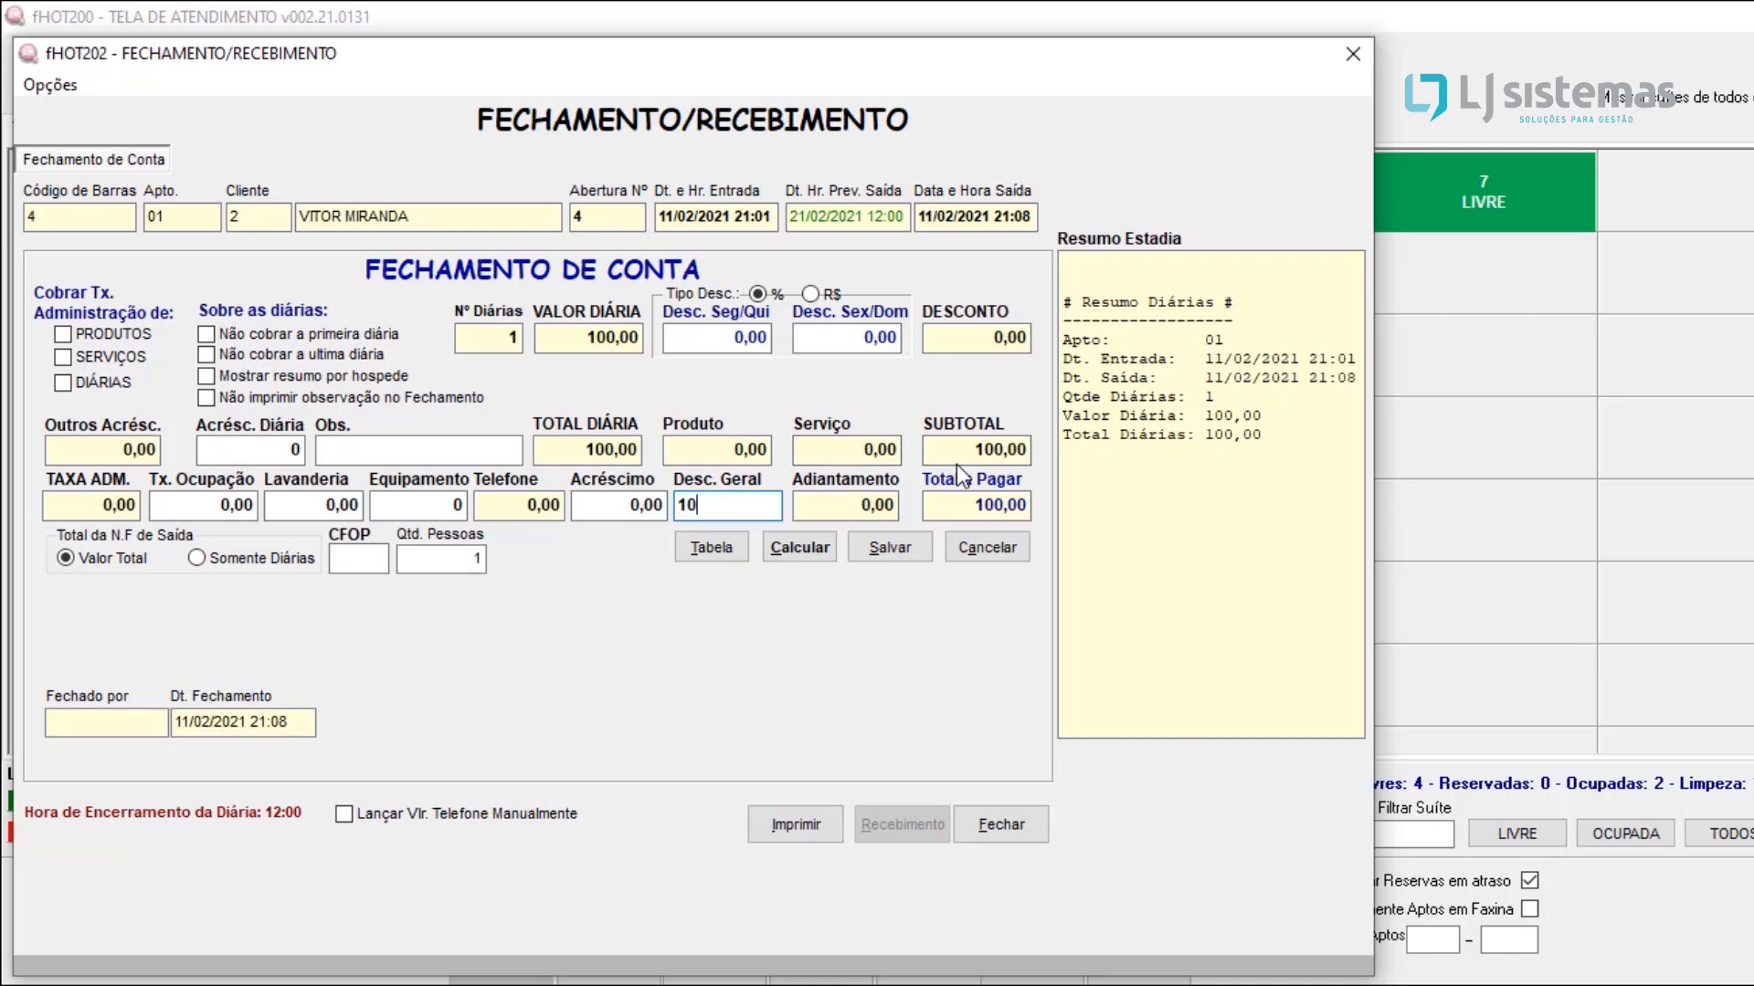
pyautogui.press('Tab')
pyautogui.click(798, 550)
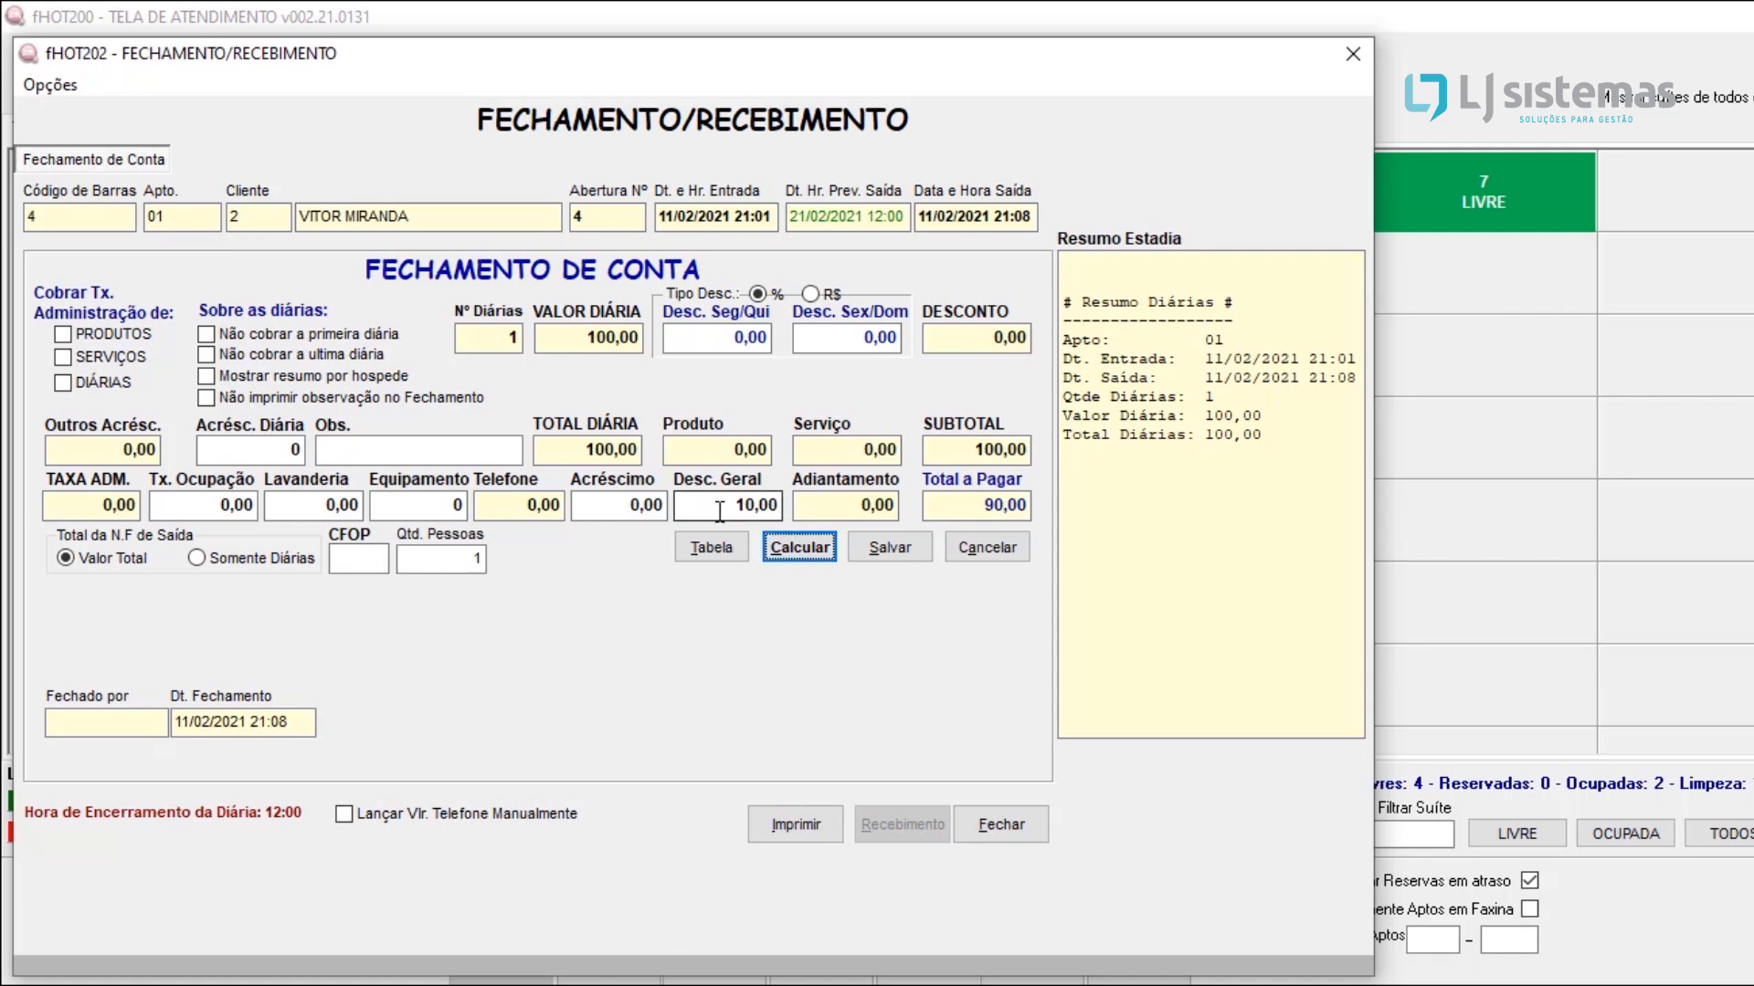
# Step: Reset the general discount to 0 and recalculate the account
pyautogui.click(775, 503)
pyautogui.write('0')
pyautogui.click(791, 546)
# Step: Save and confirm the closing of apartment 01's account, and open its payment receipt form
pyautogui.click(903, 551)
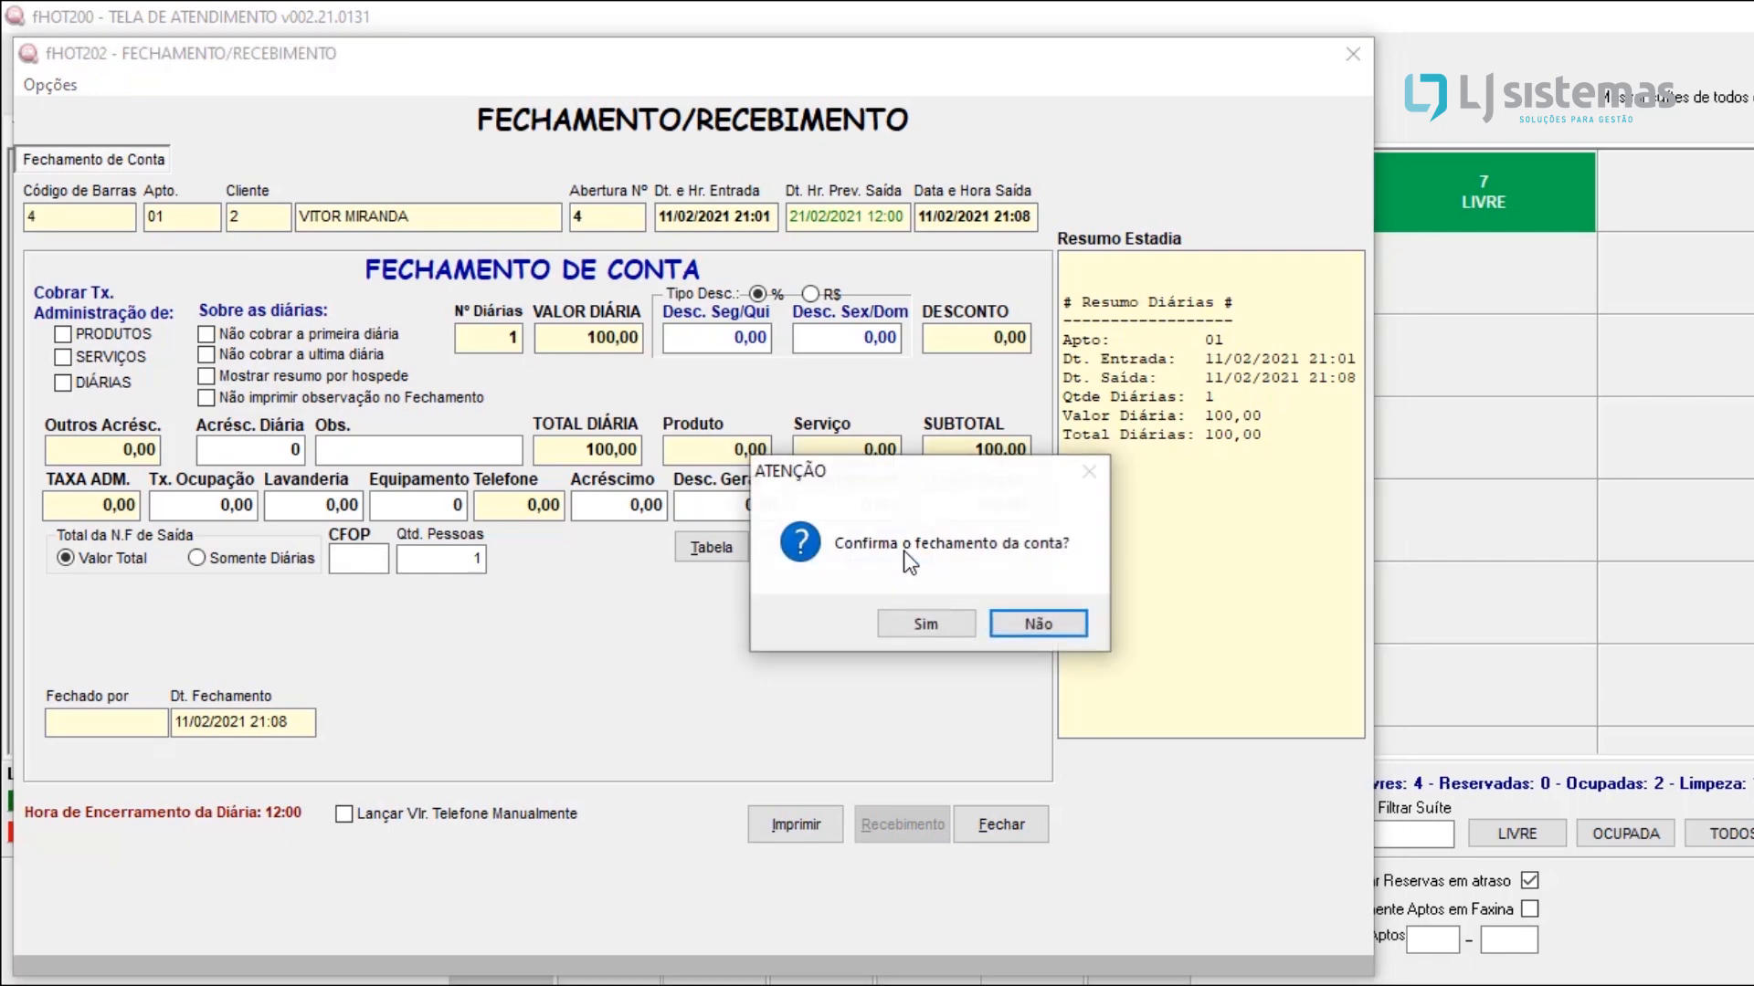
pyautogui.click(930, 632)
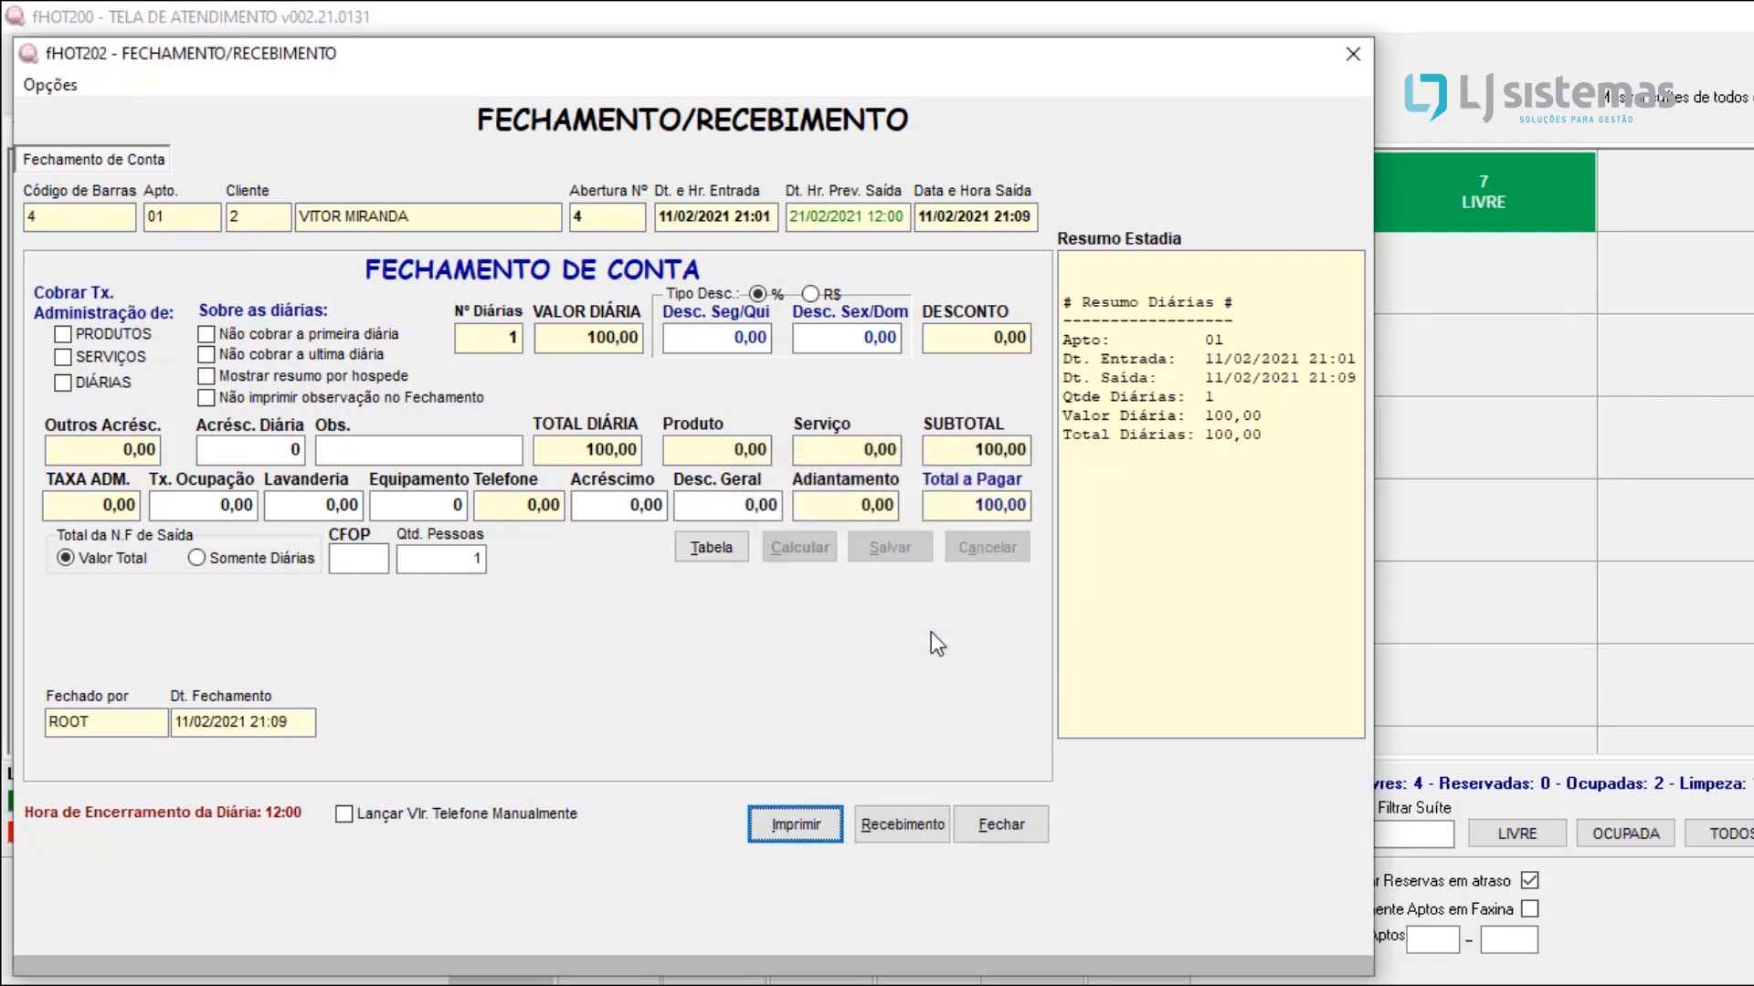
pyautogui.click(906, 822)
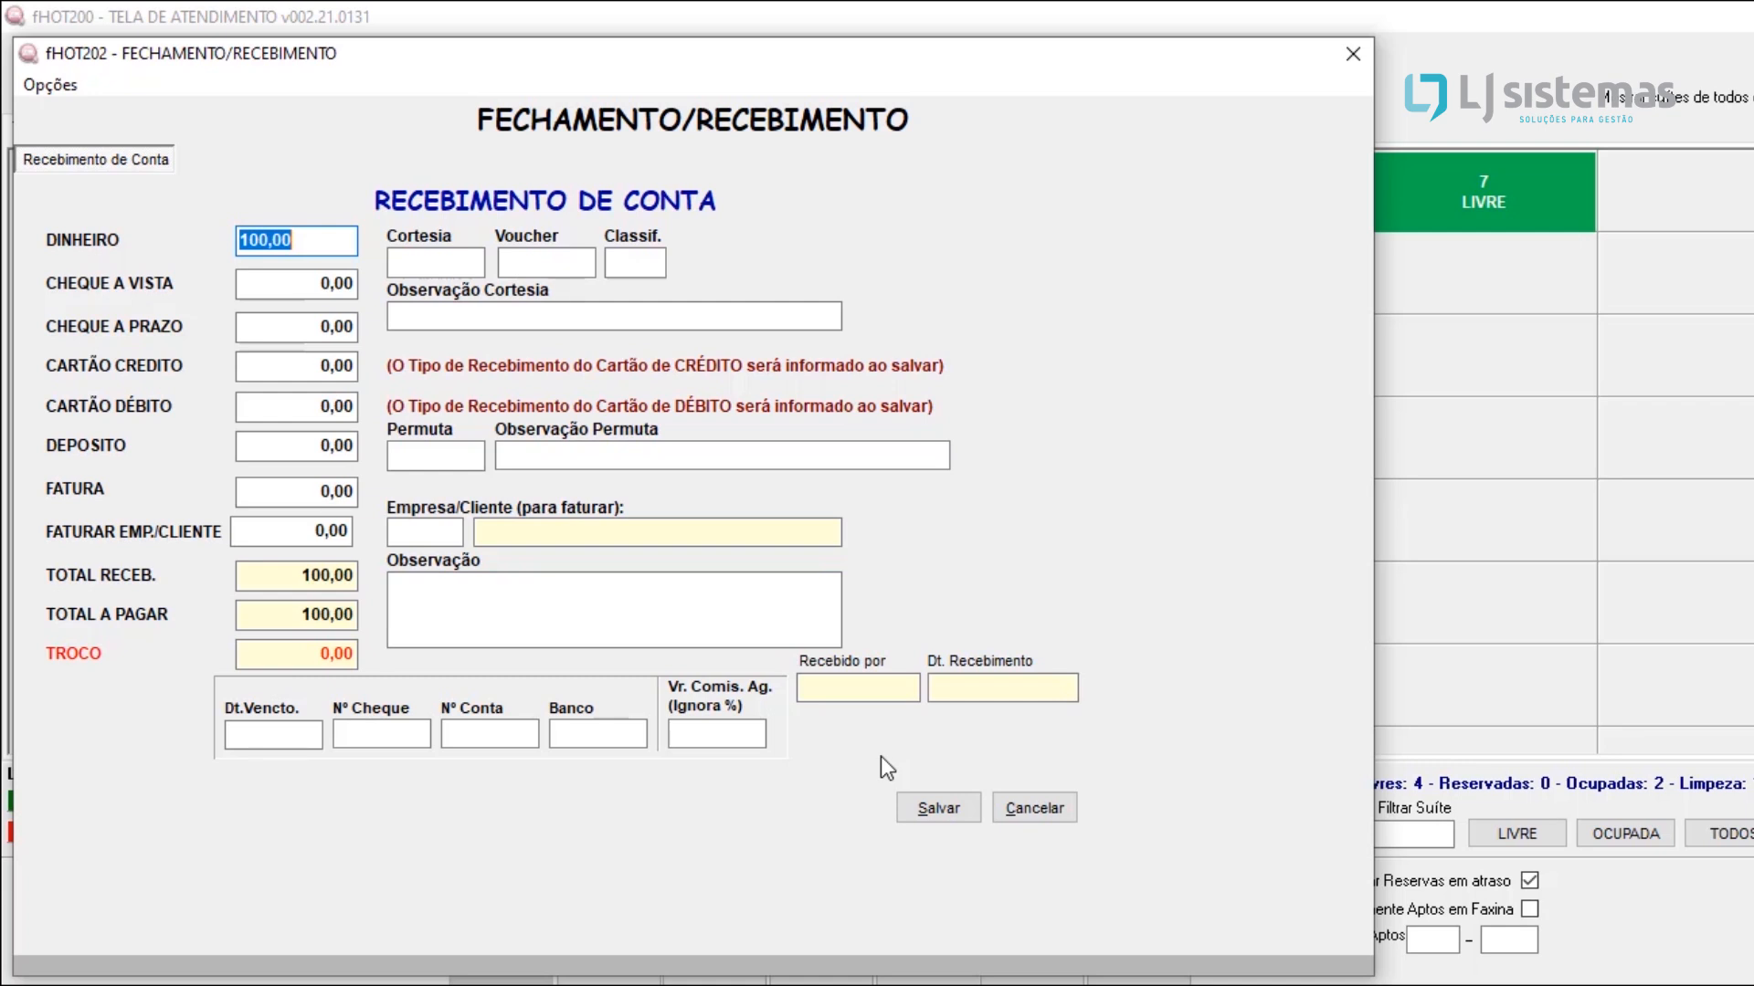
# Step: Split the account payment into 50,00 in cash (Dinheiro) and 50,00 by debit card (Cartão Débito)
pyautogui.click(292, 282)
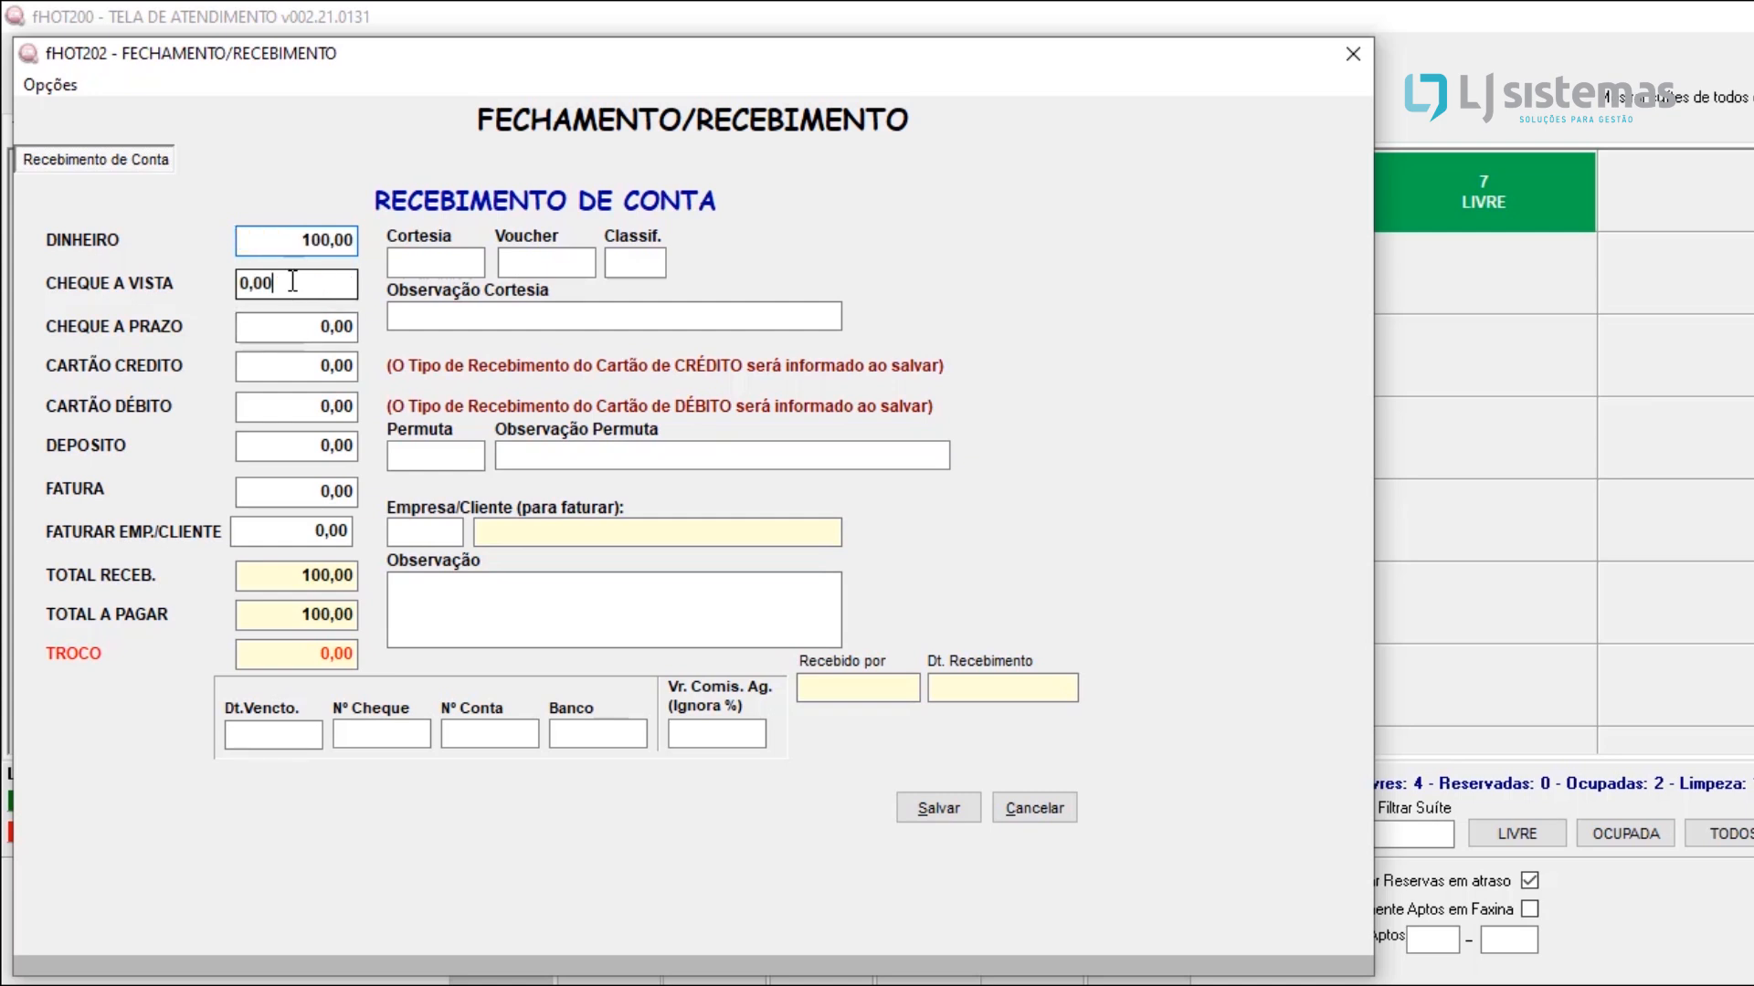
pyautogui.click(280, 338)
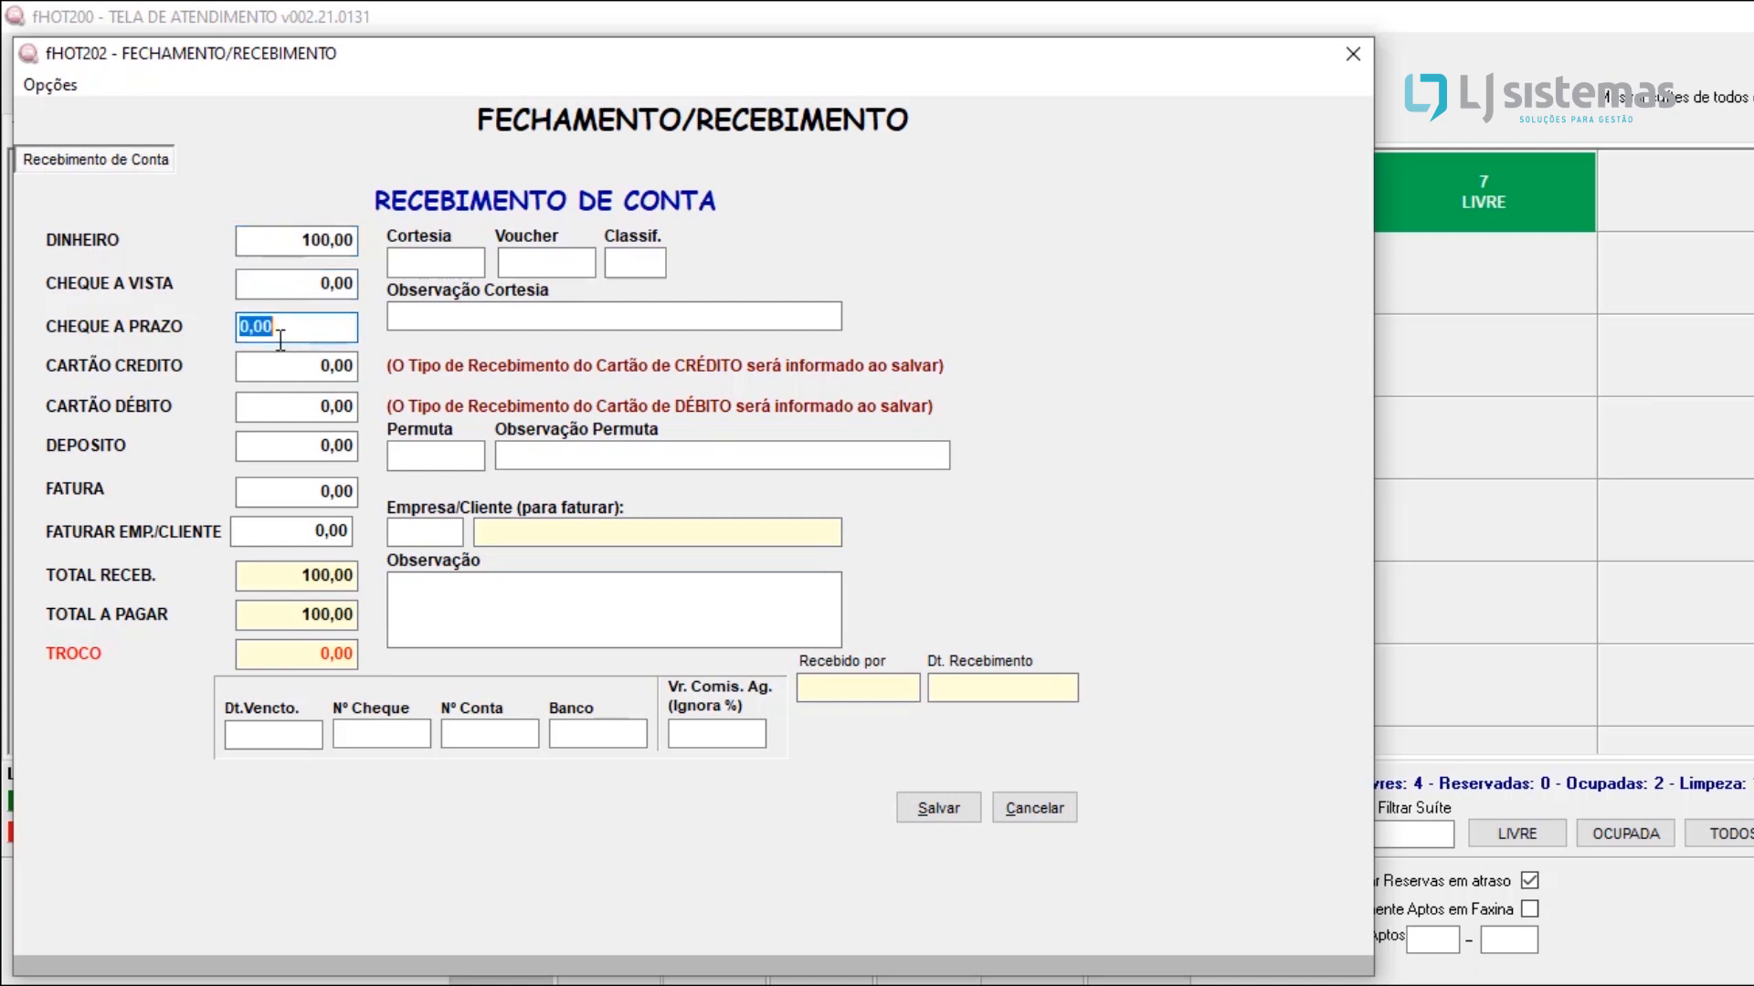
pyautogui.click(330, 242)
pyautogui.write('100')
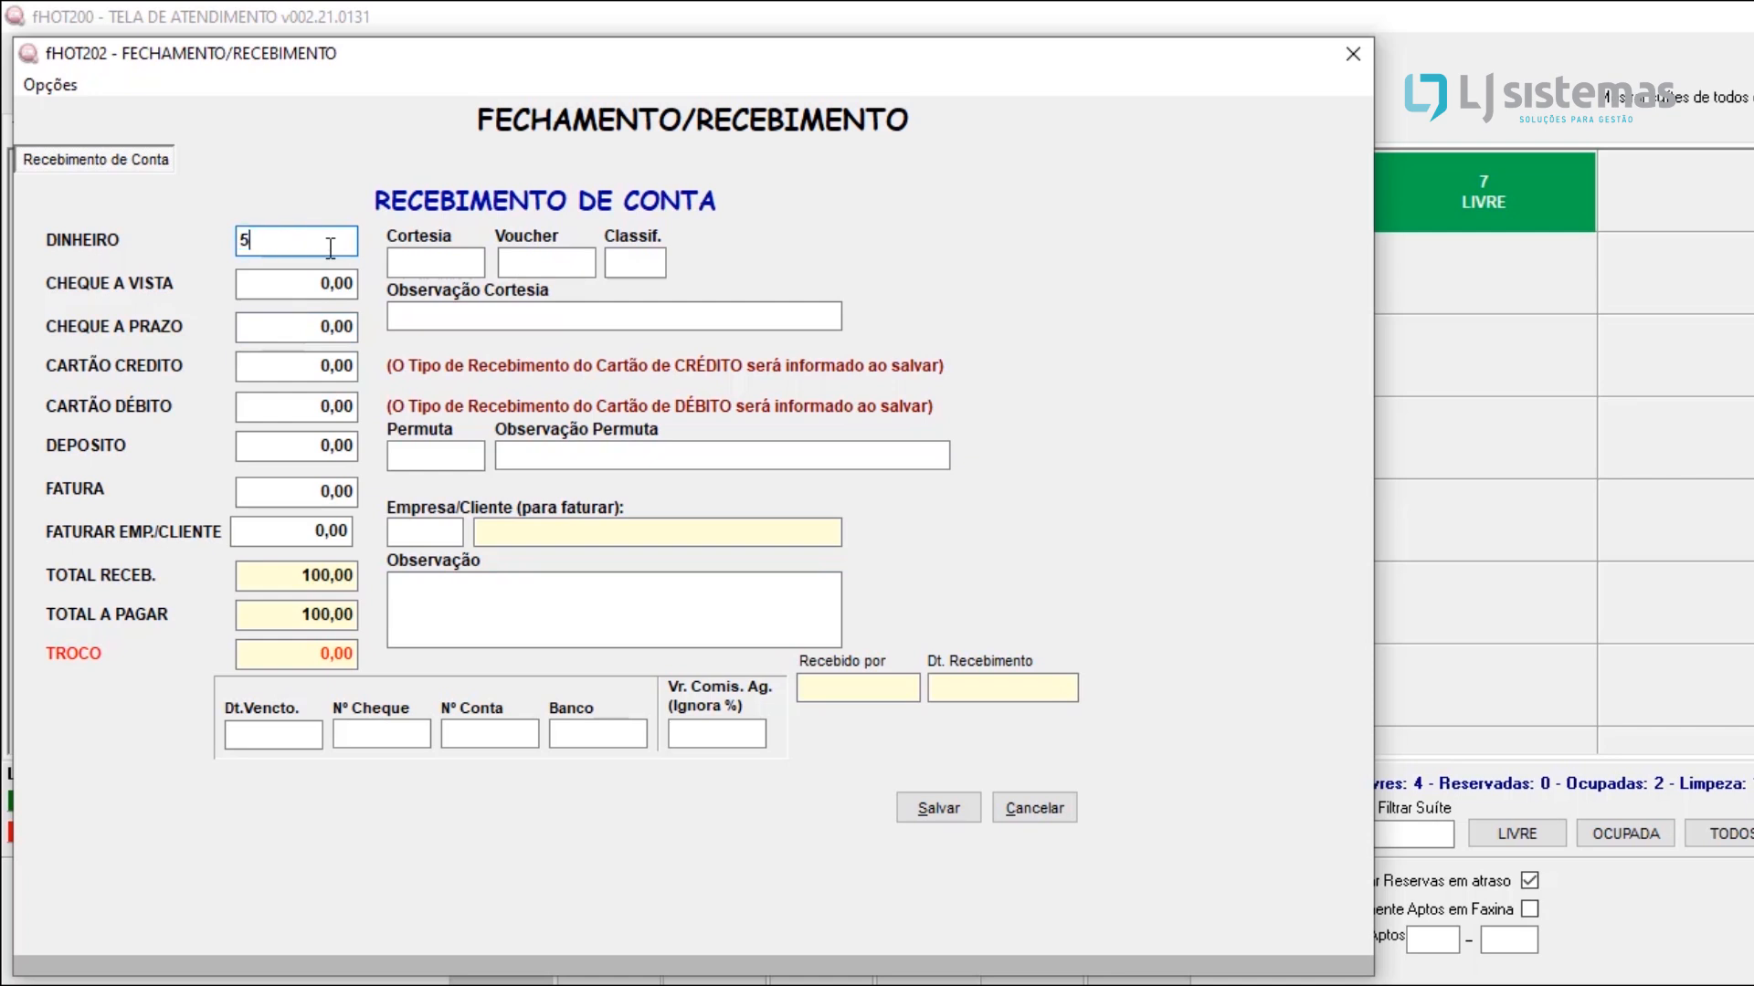
pyautogui.press('Tab')
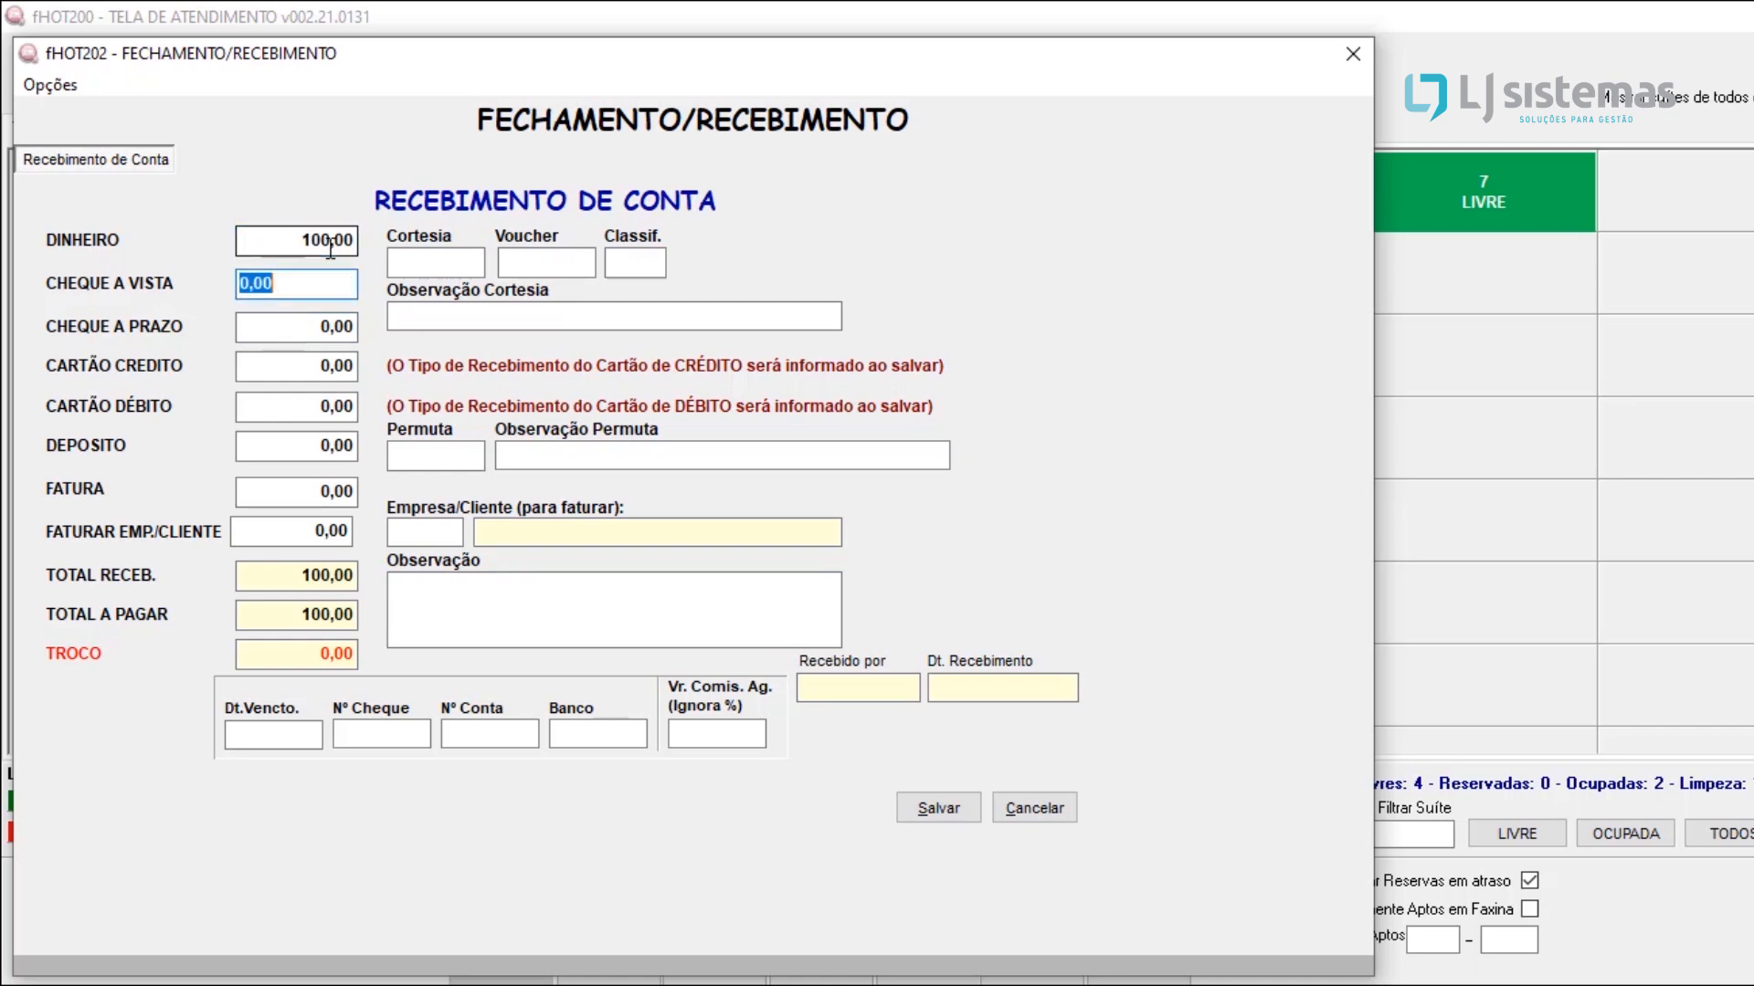
pyautogui.click(292, 411)
pyautogui.doubleClick(292, 413)
pyautogui.click(292, 414)
pyautogui.moveTo(292, 414); pyautogui.dragTo(12, 429)
pyautogui.write('50')
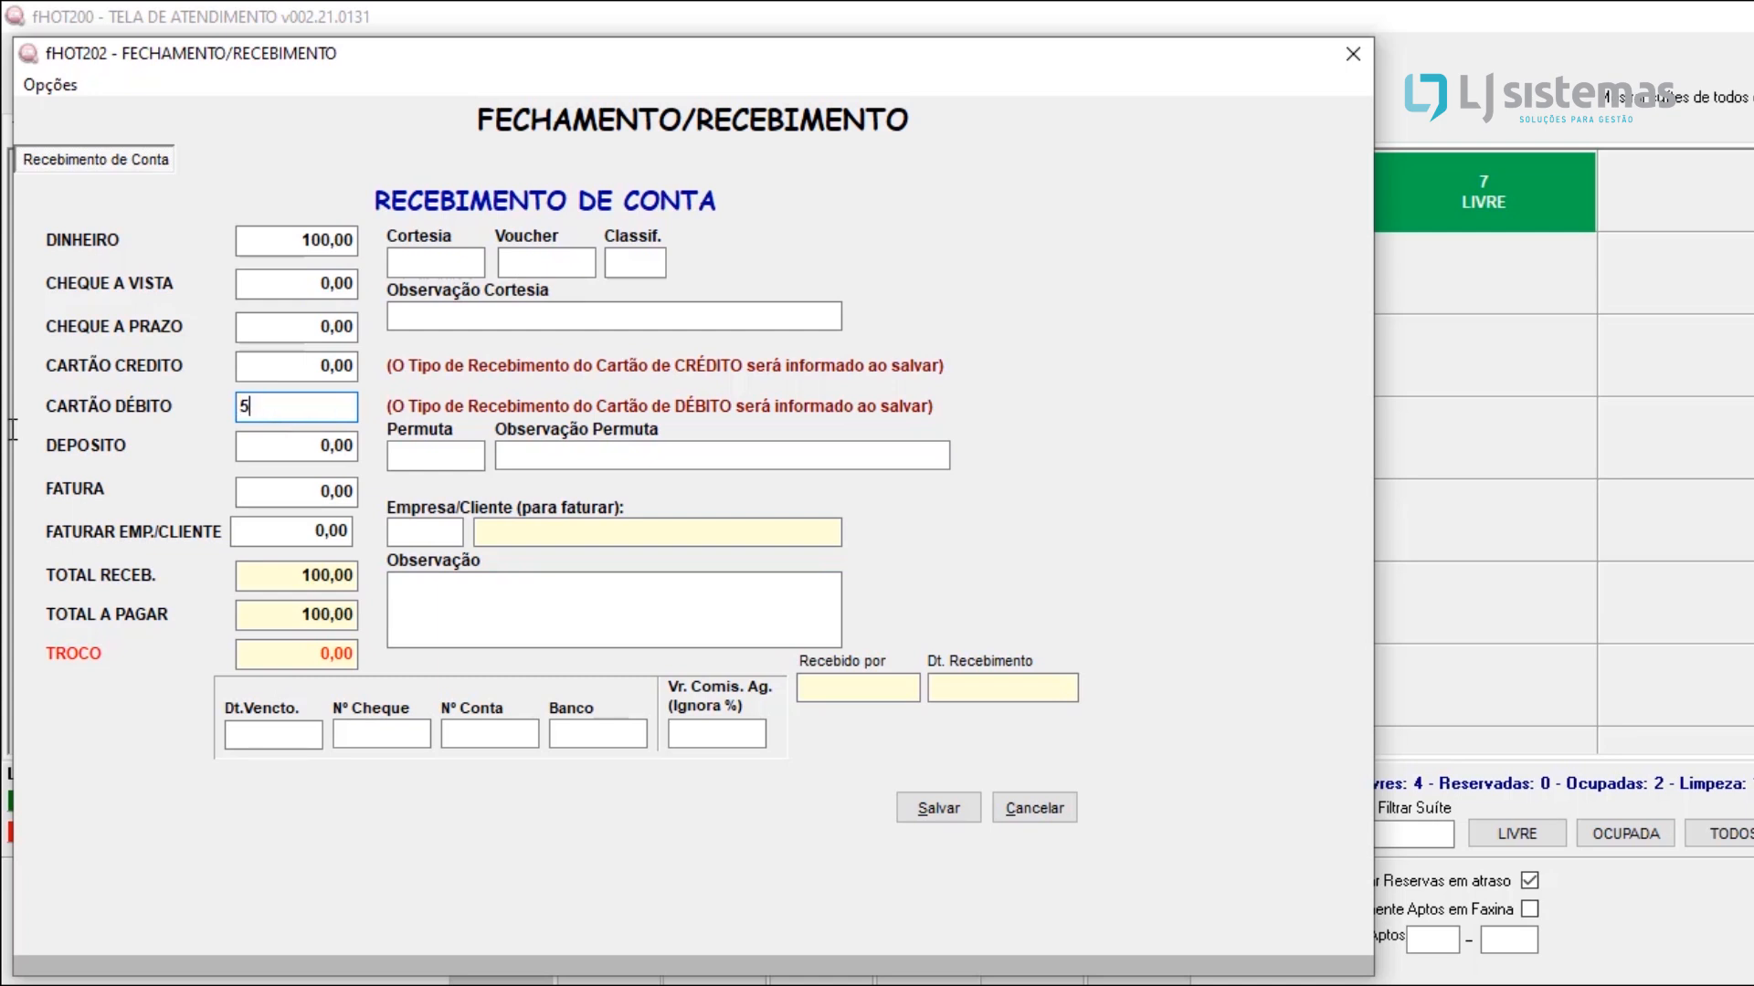
pyautogui.press('Tab')
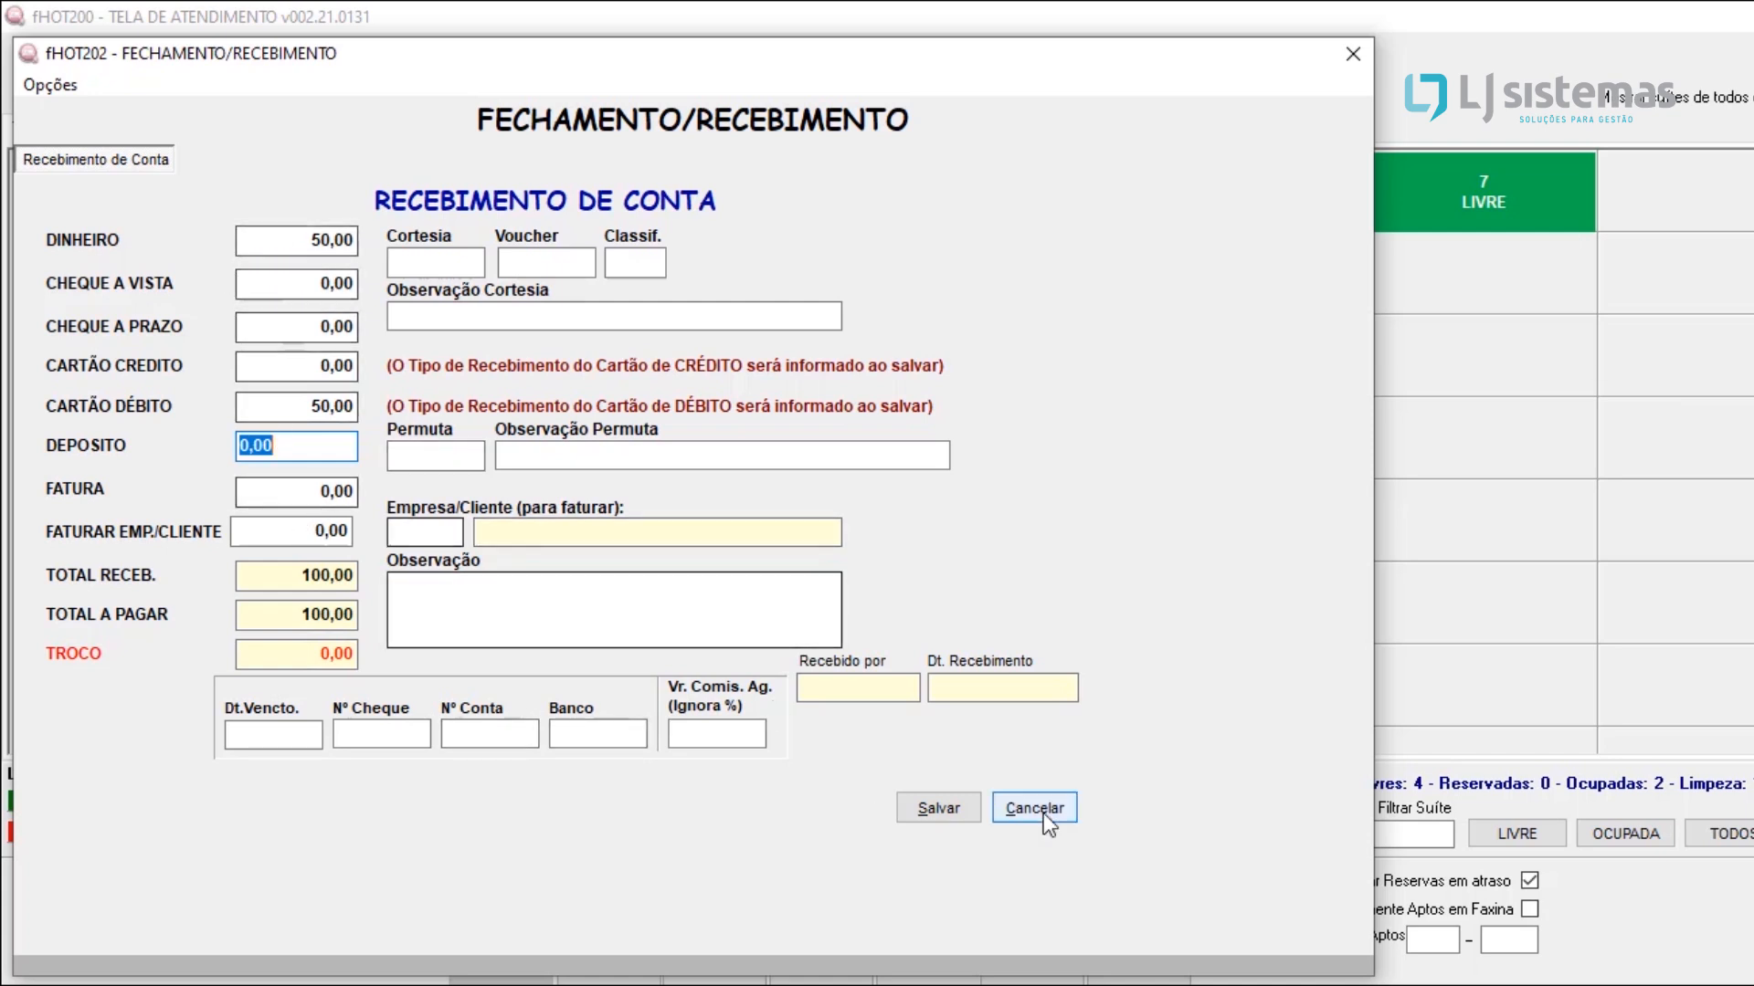
# Step: Save and confirm the account receipt, accepting the 50 debit card payment with receipt type 3 and leaving the authorization number and receivable note blank
pyautogui.click(945, 808)
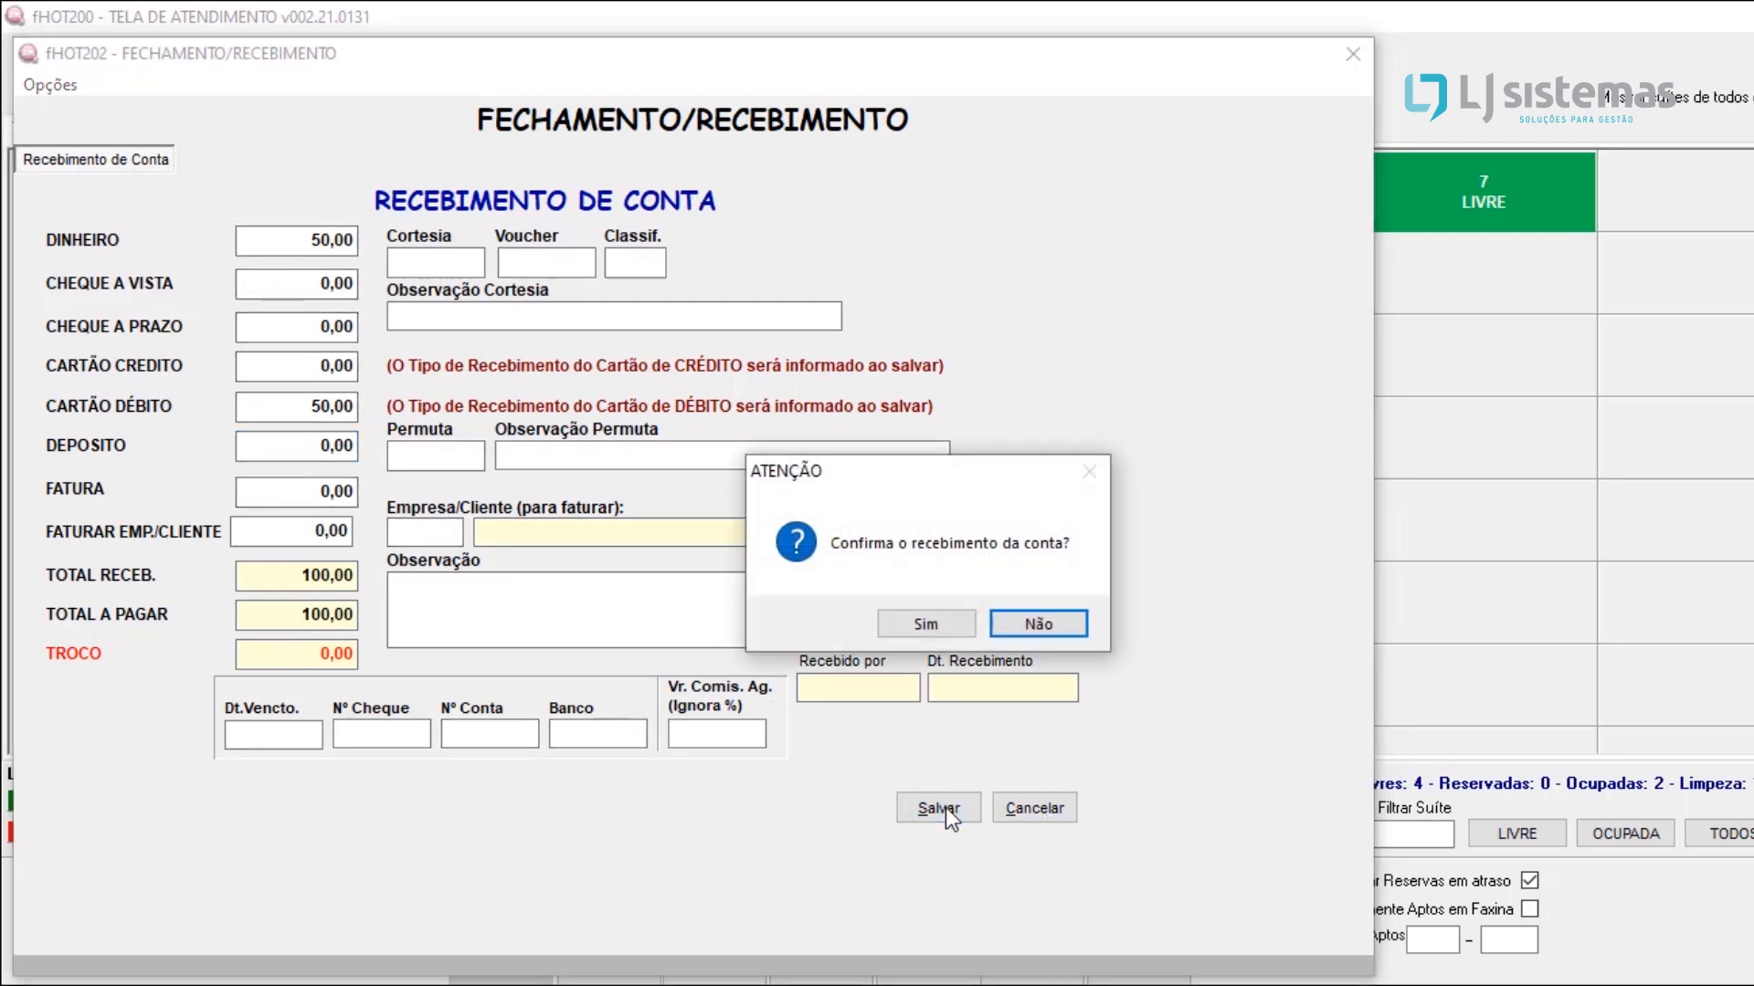
pyautogui.click(922, 624)
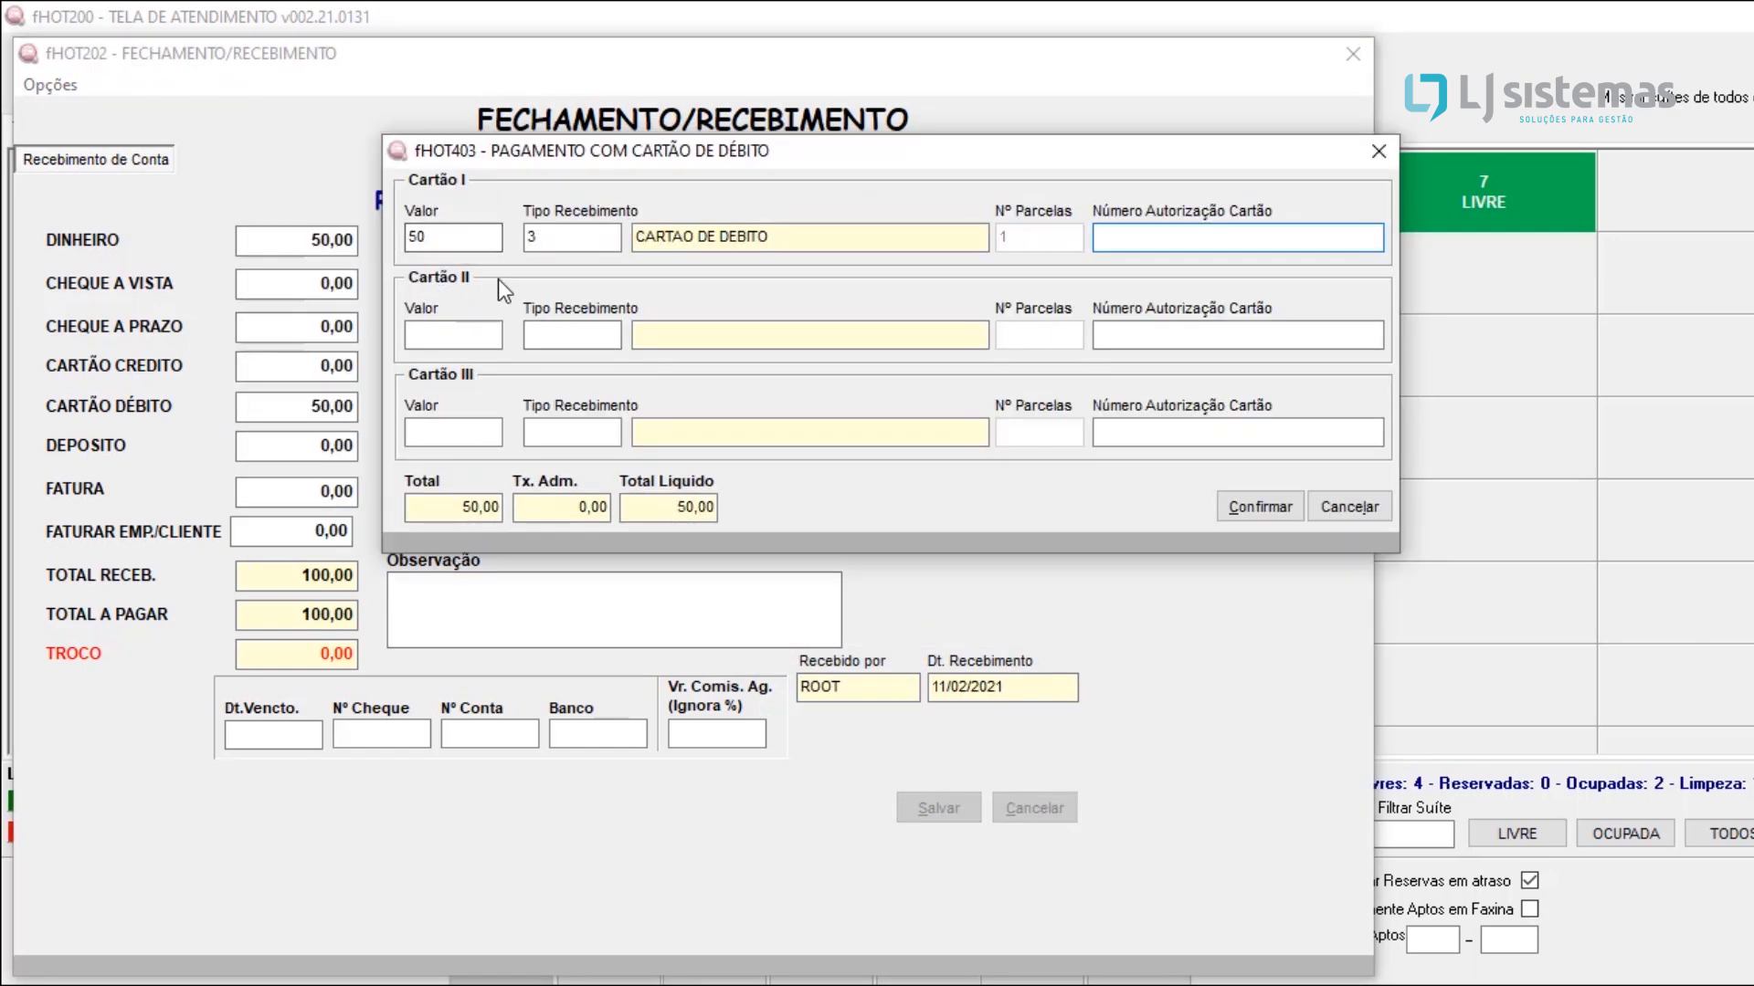
pyautogui.doubleClick(436, 241)
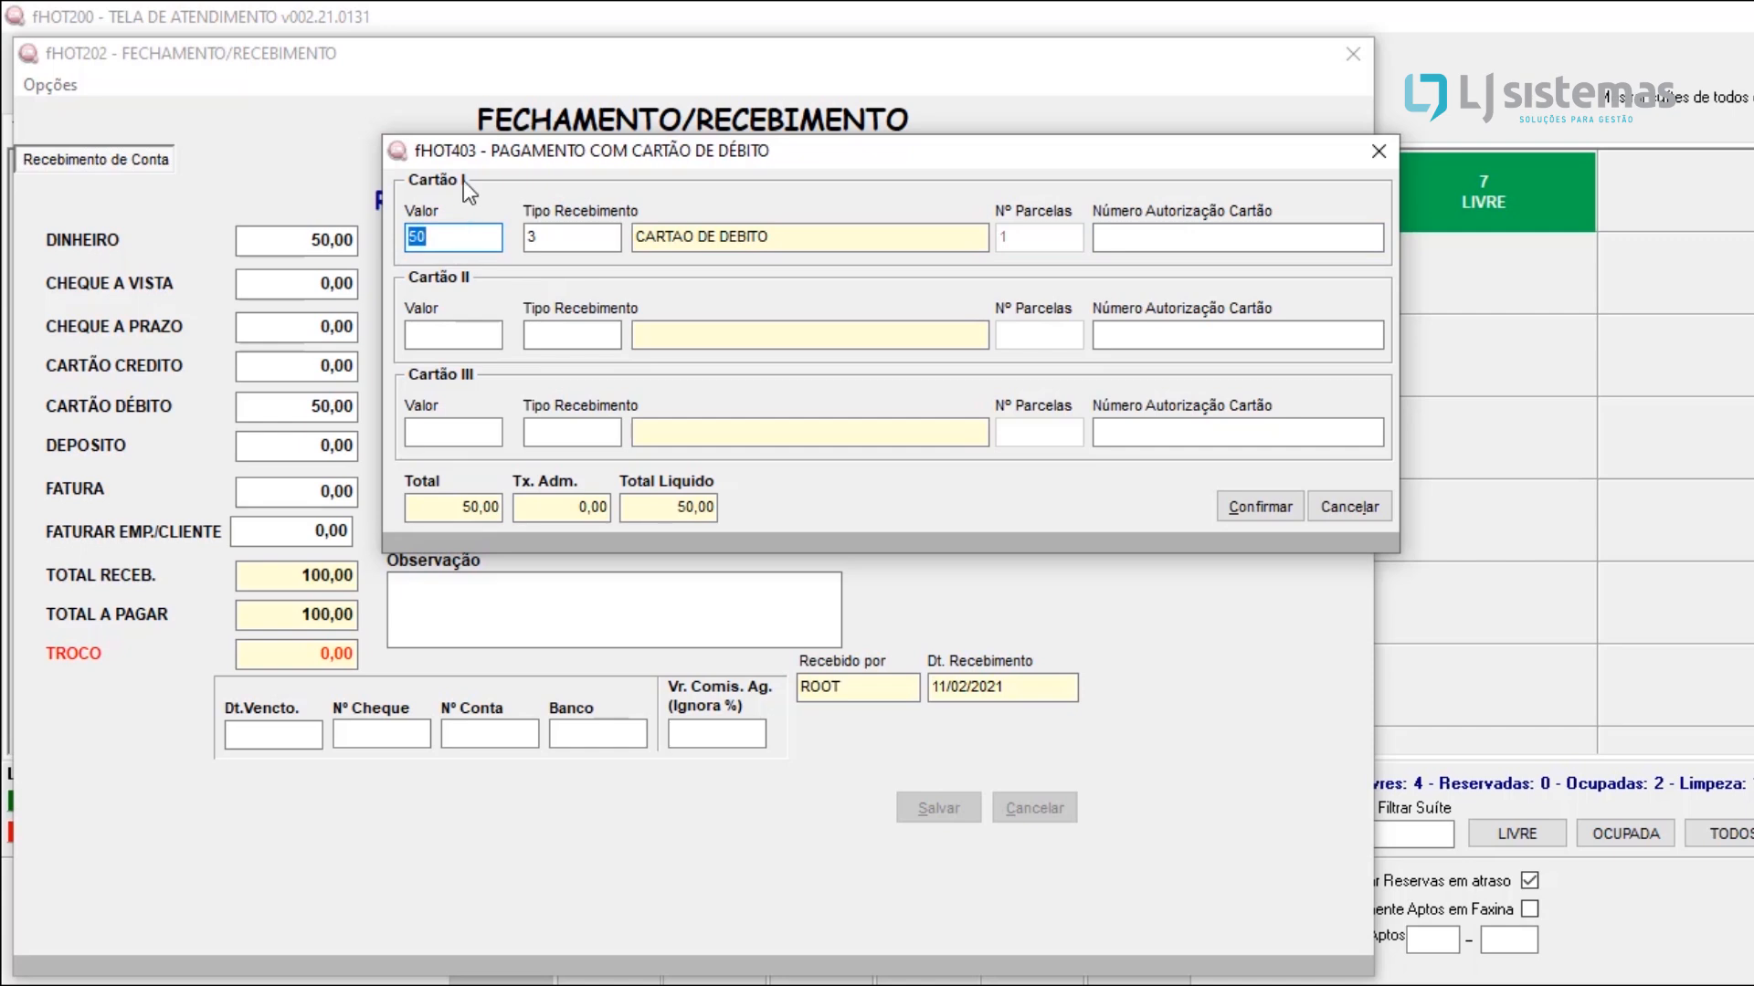
pyautogui.click(443, 239)
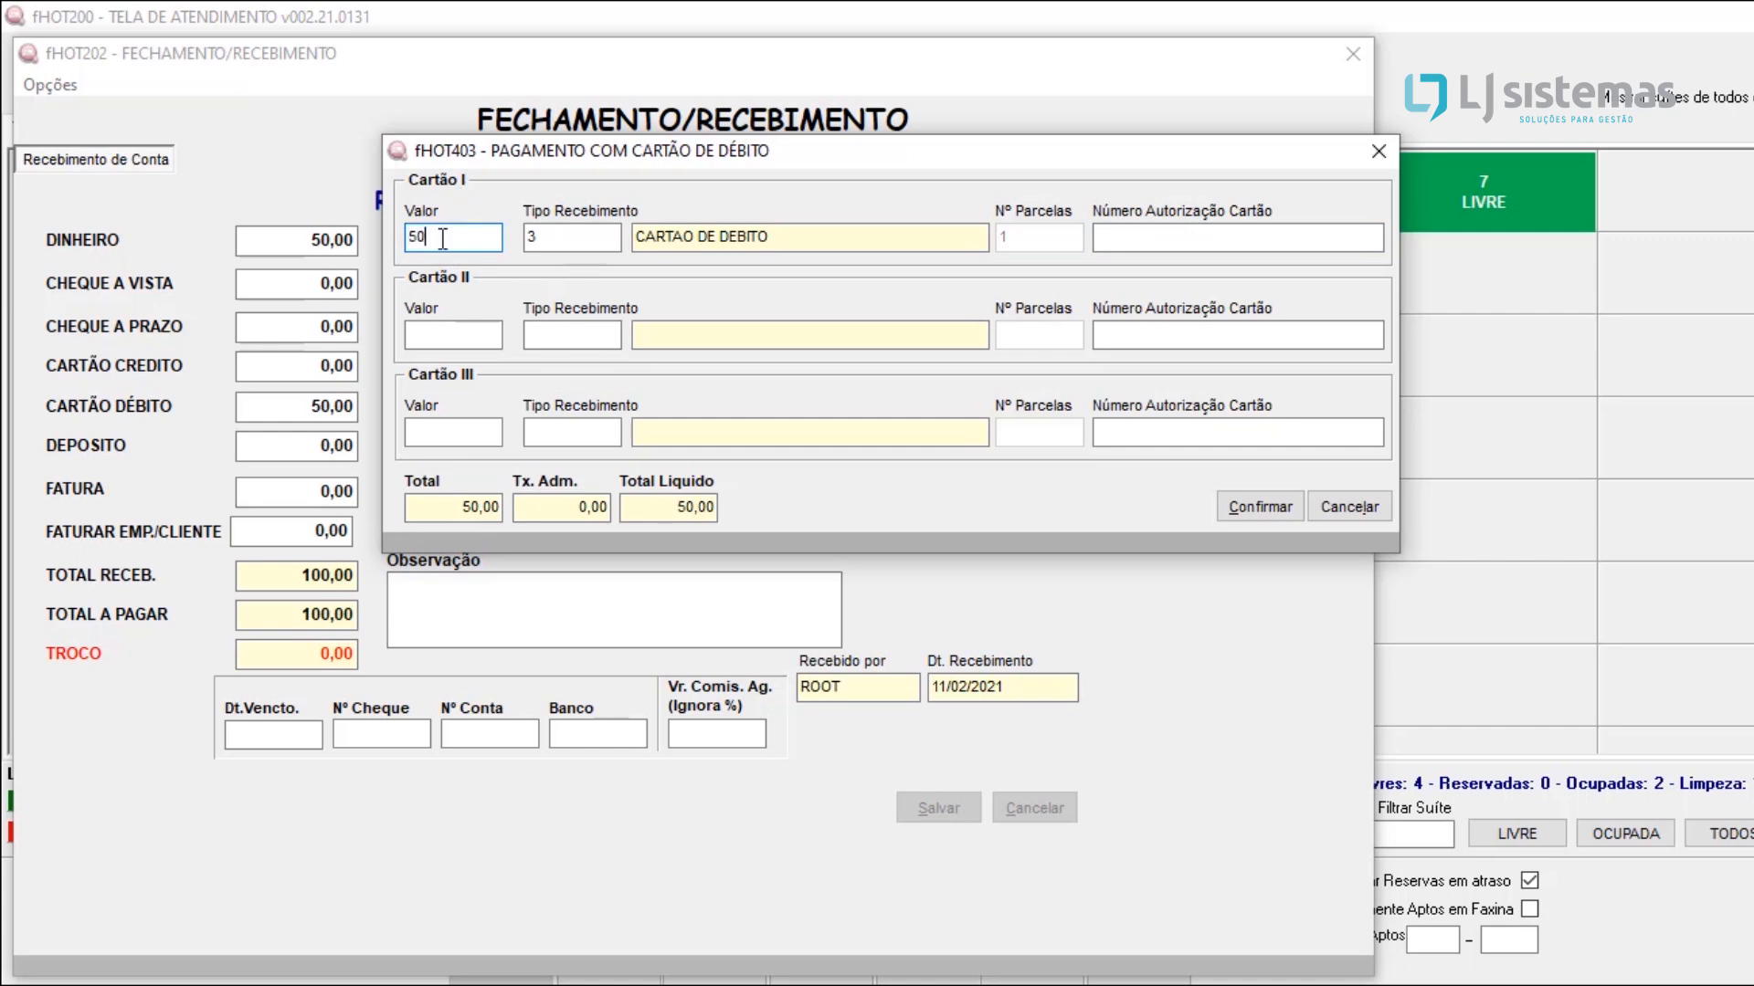
pyautogui.click(603, 234)
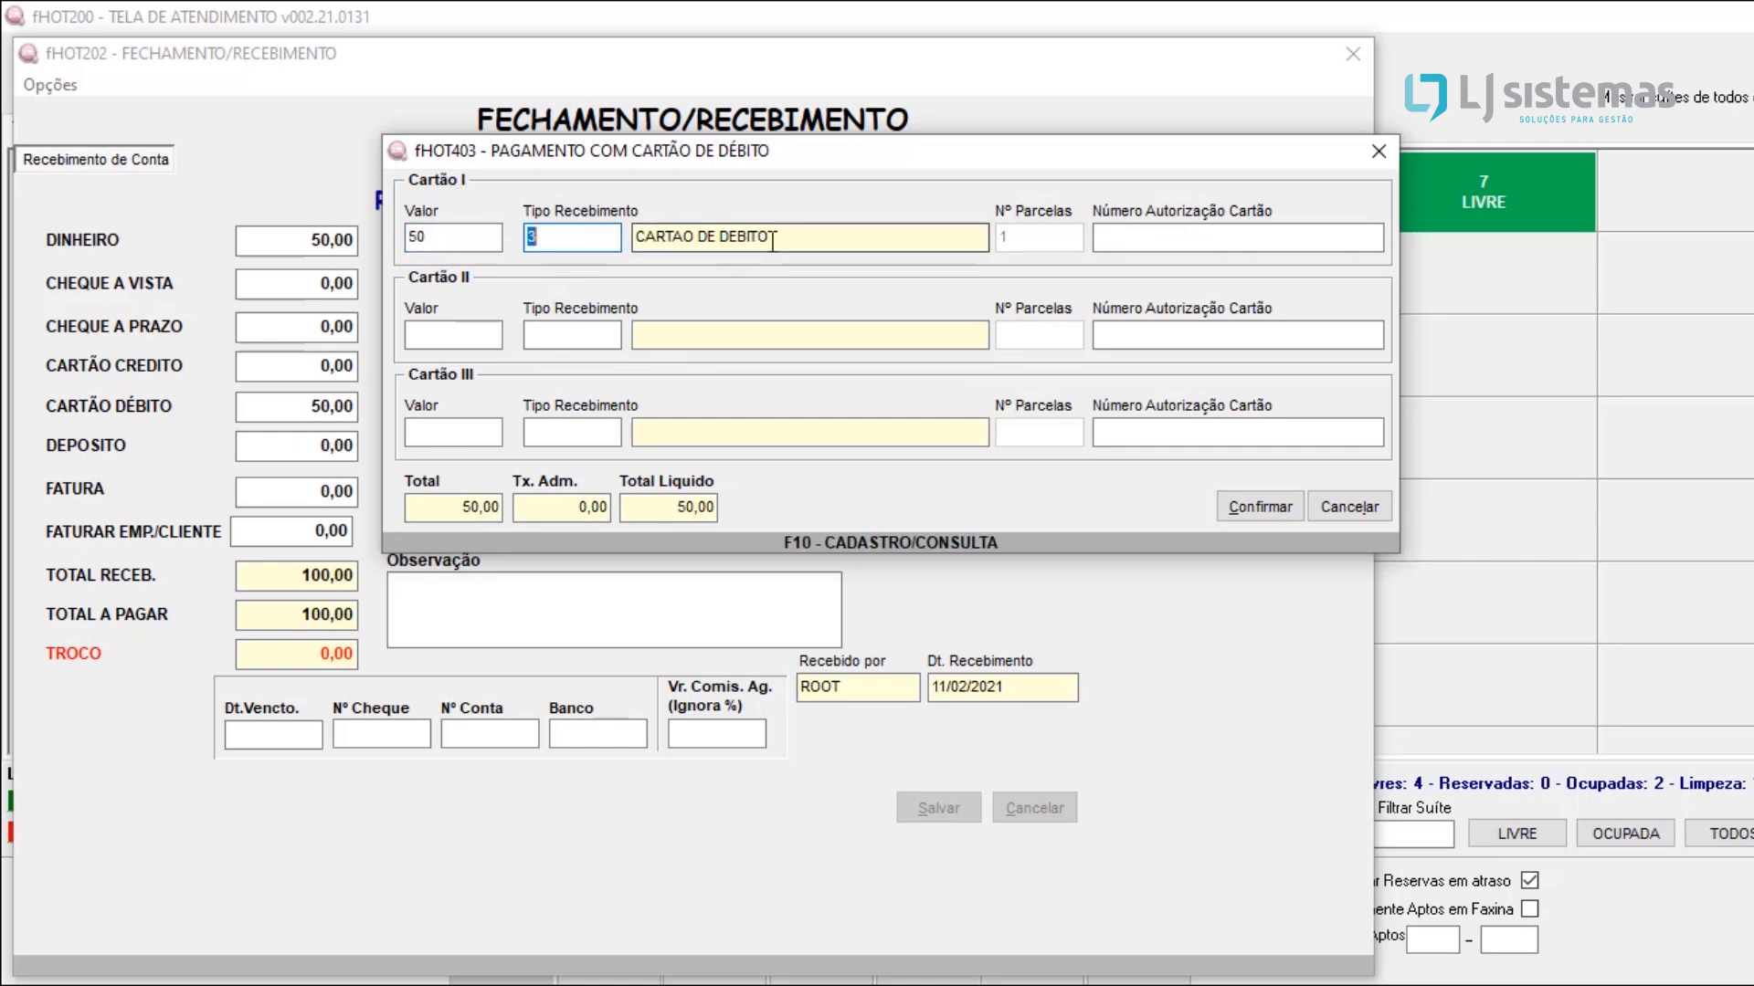
pyautogui.click(1154, 237)
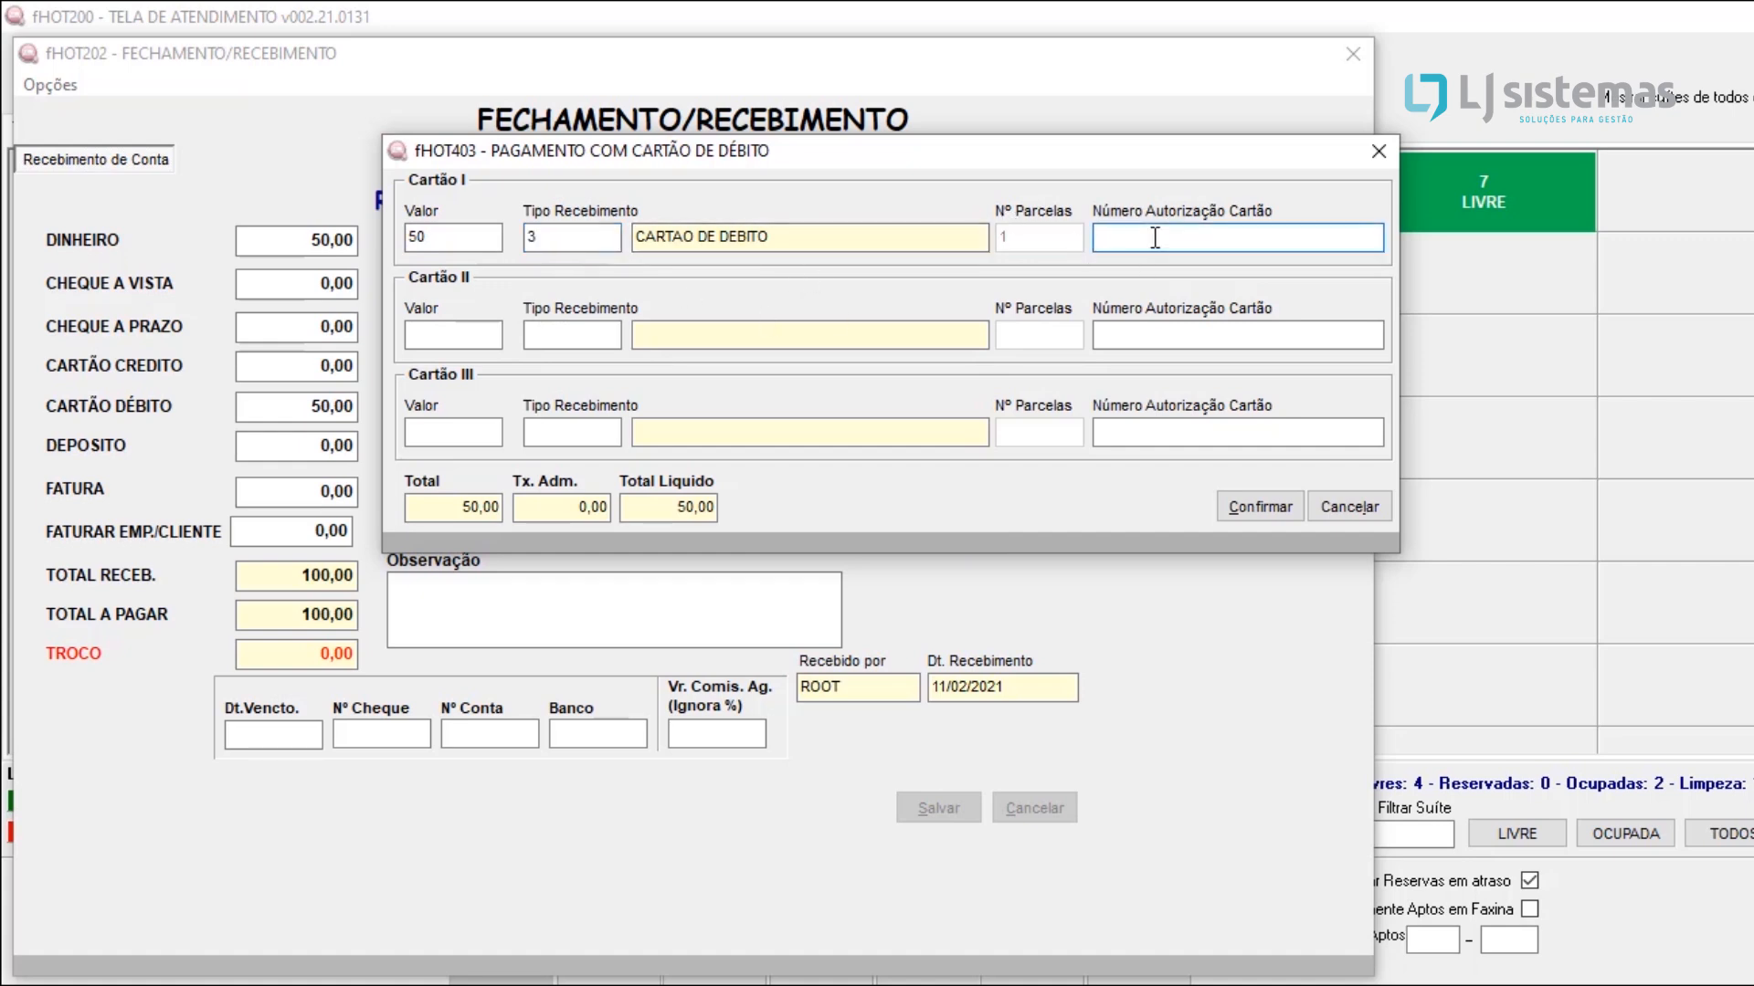
pyautogui.click(1248, 500)
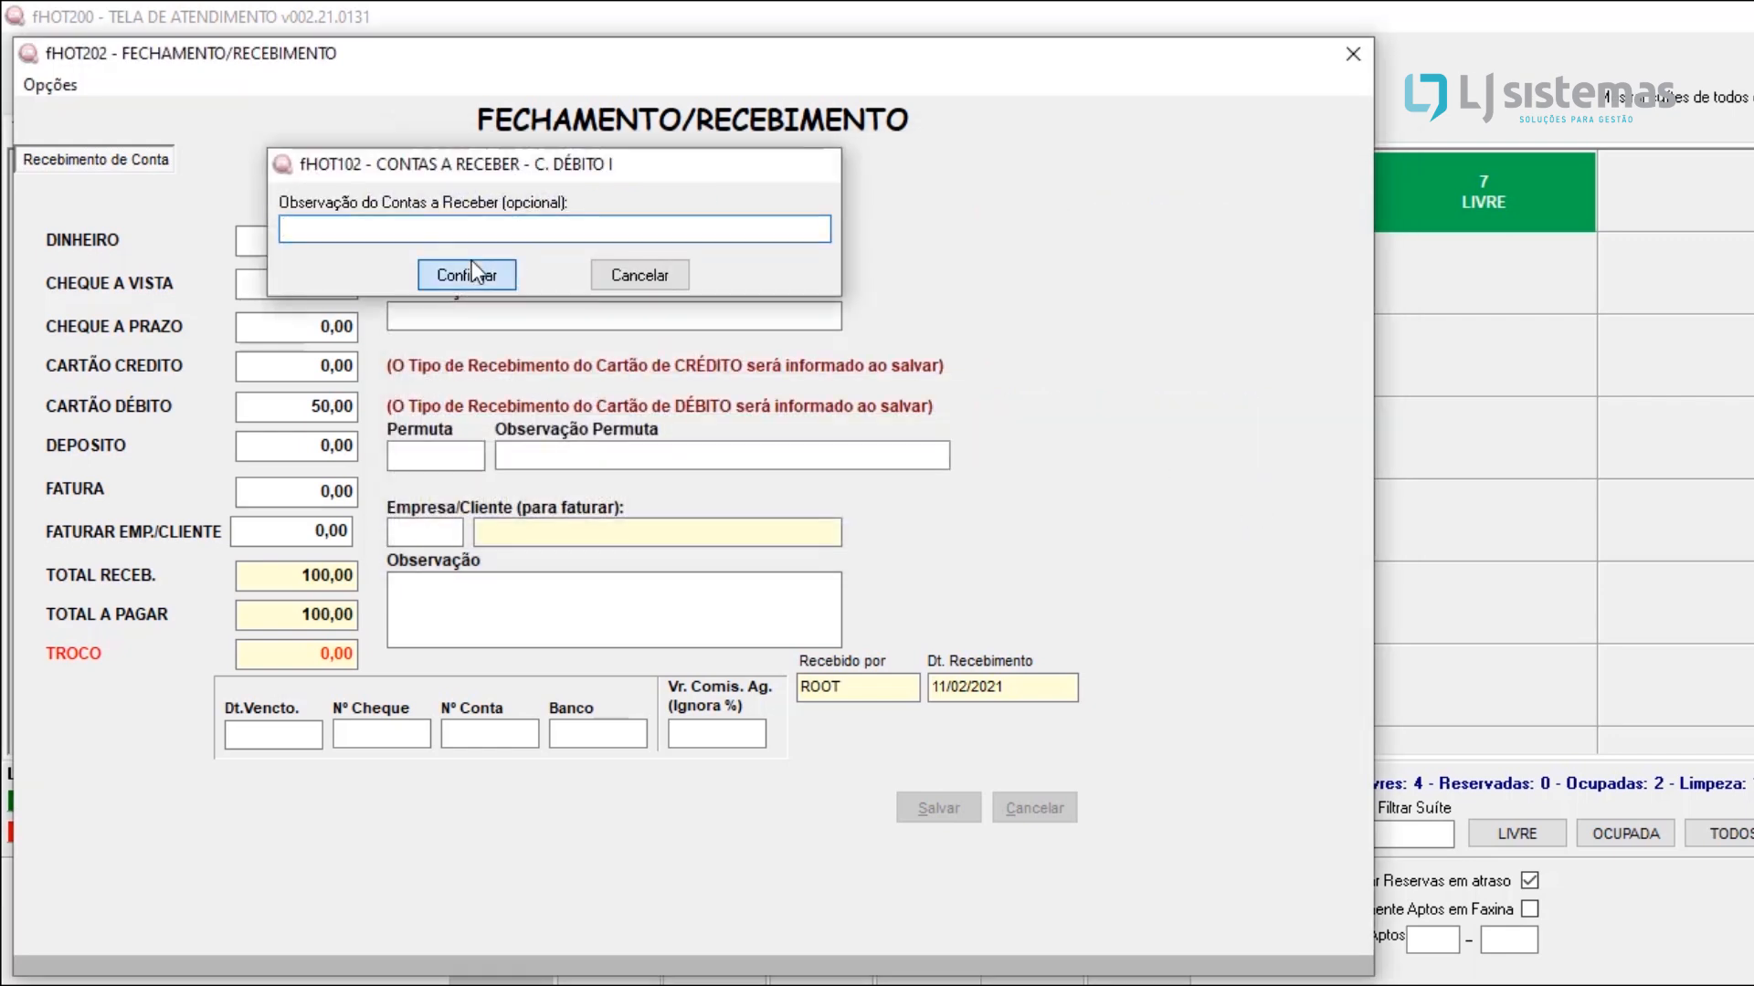
pyautogui.click(469, 271)
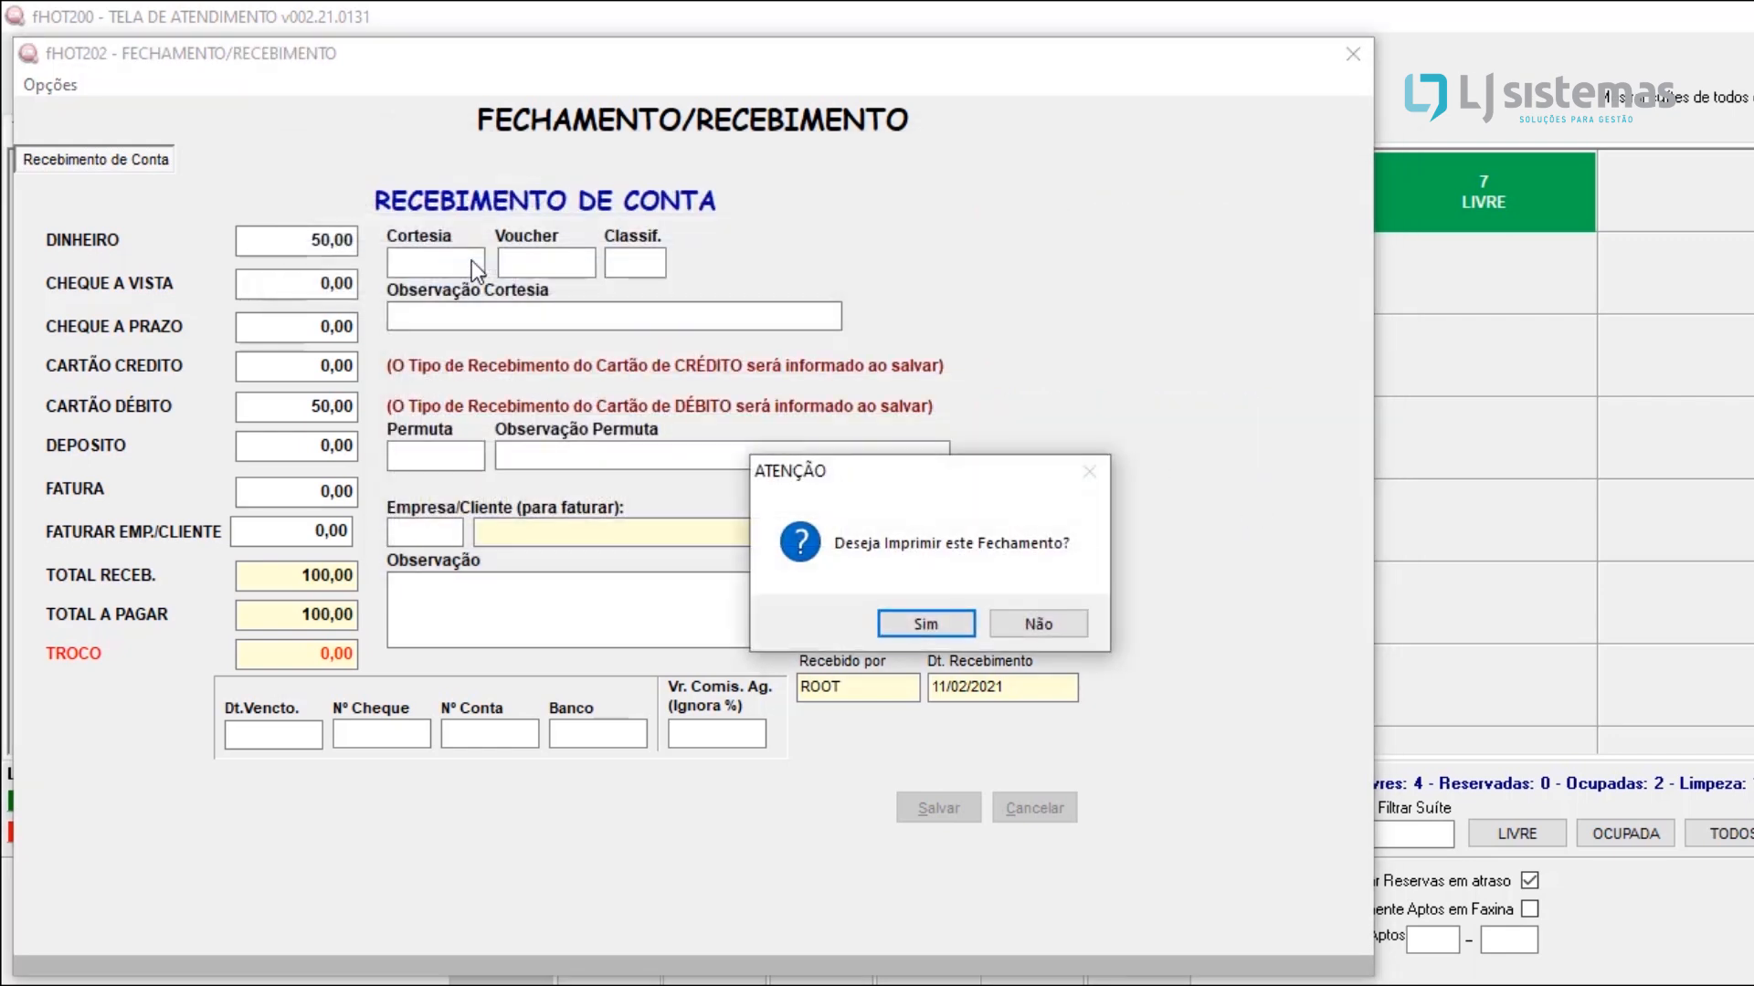
# Step: Preview the printed account closing with products and services included, examine the charges and payment details, and close the preview
pyautogui.click(917, 624)
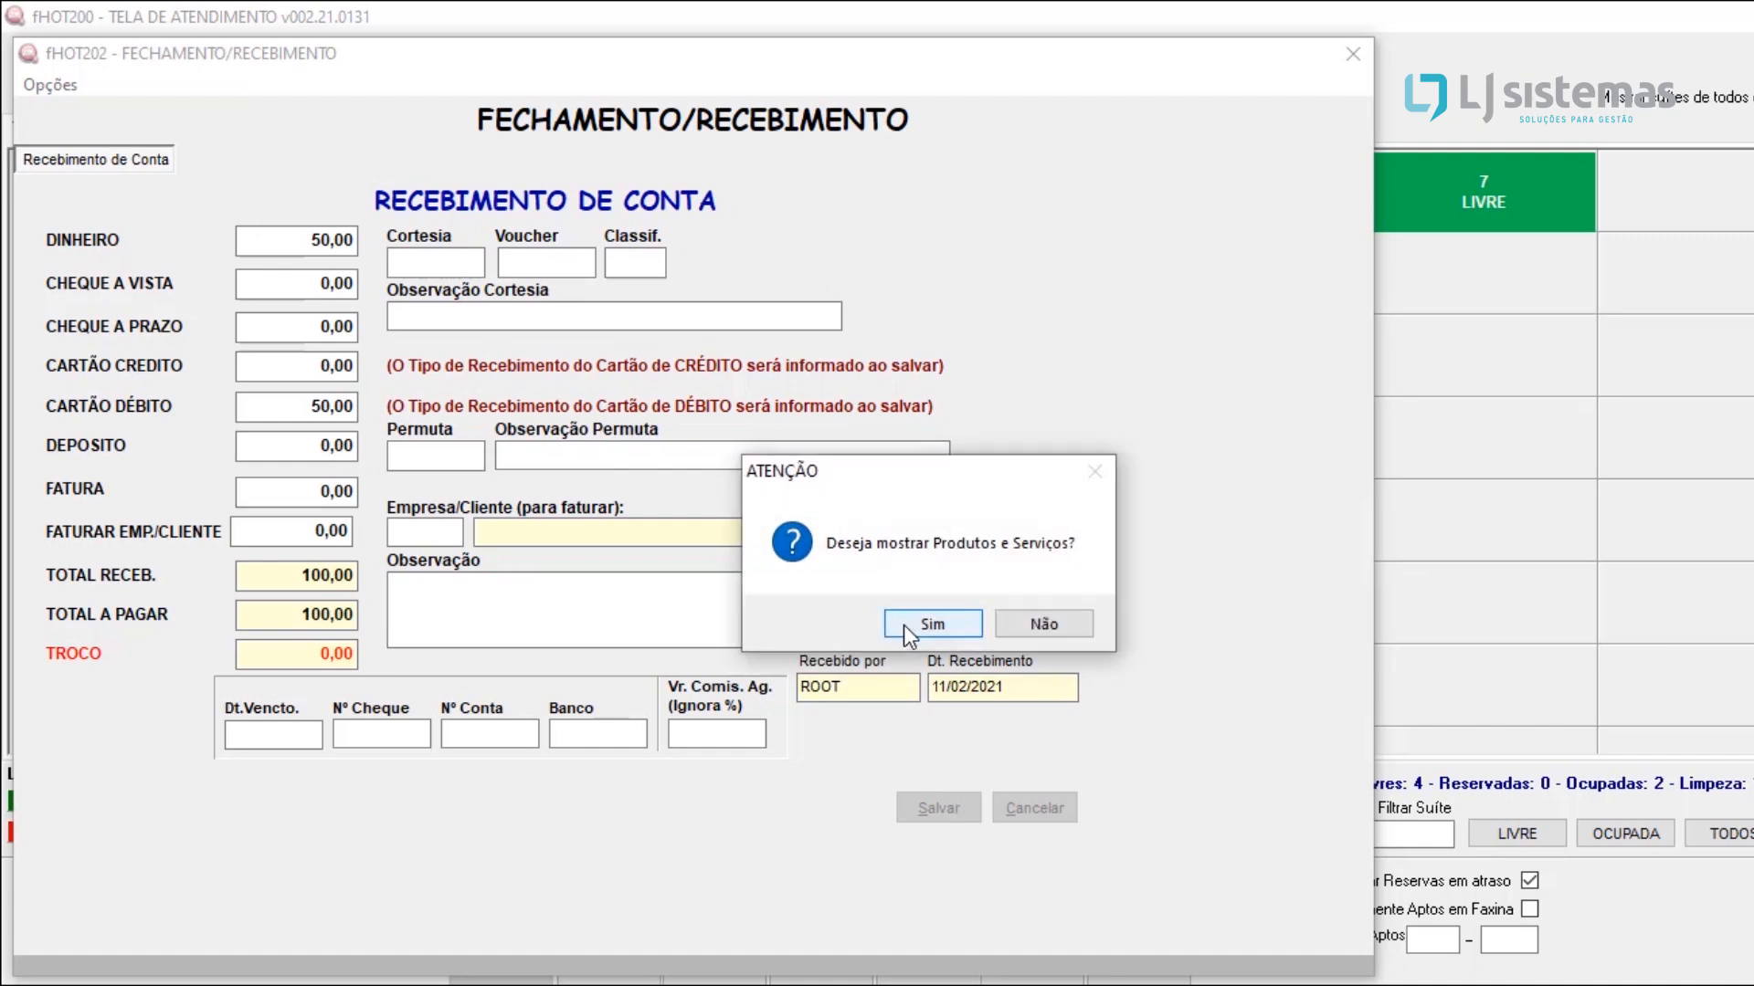
pyautogui.click(902, 625)
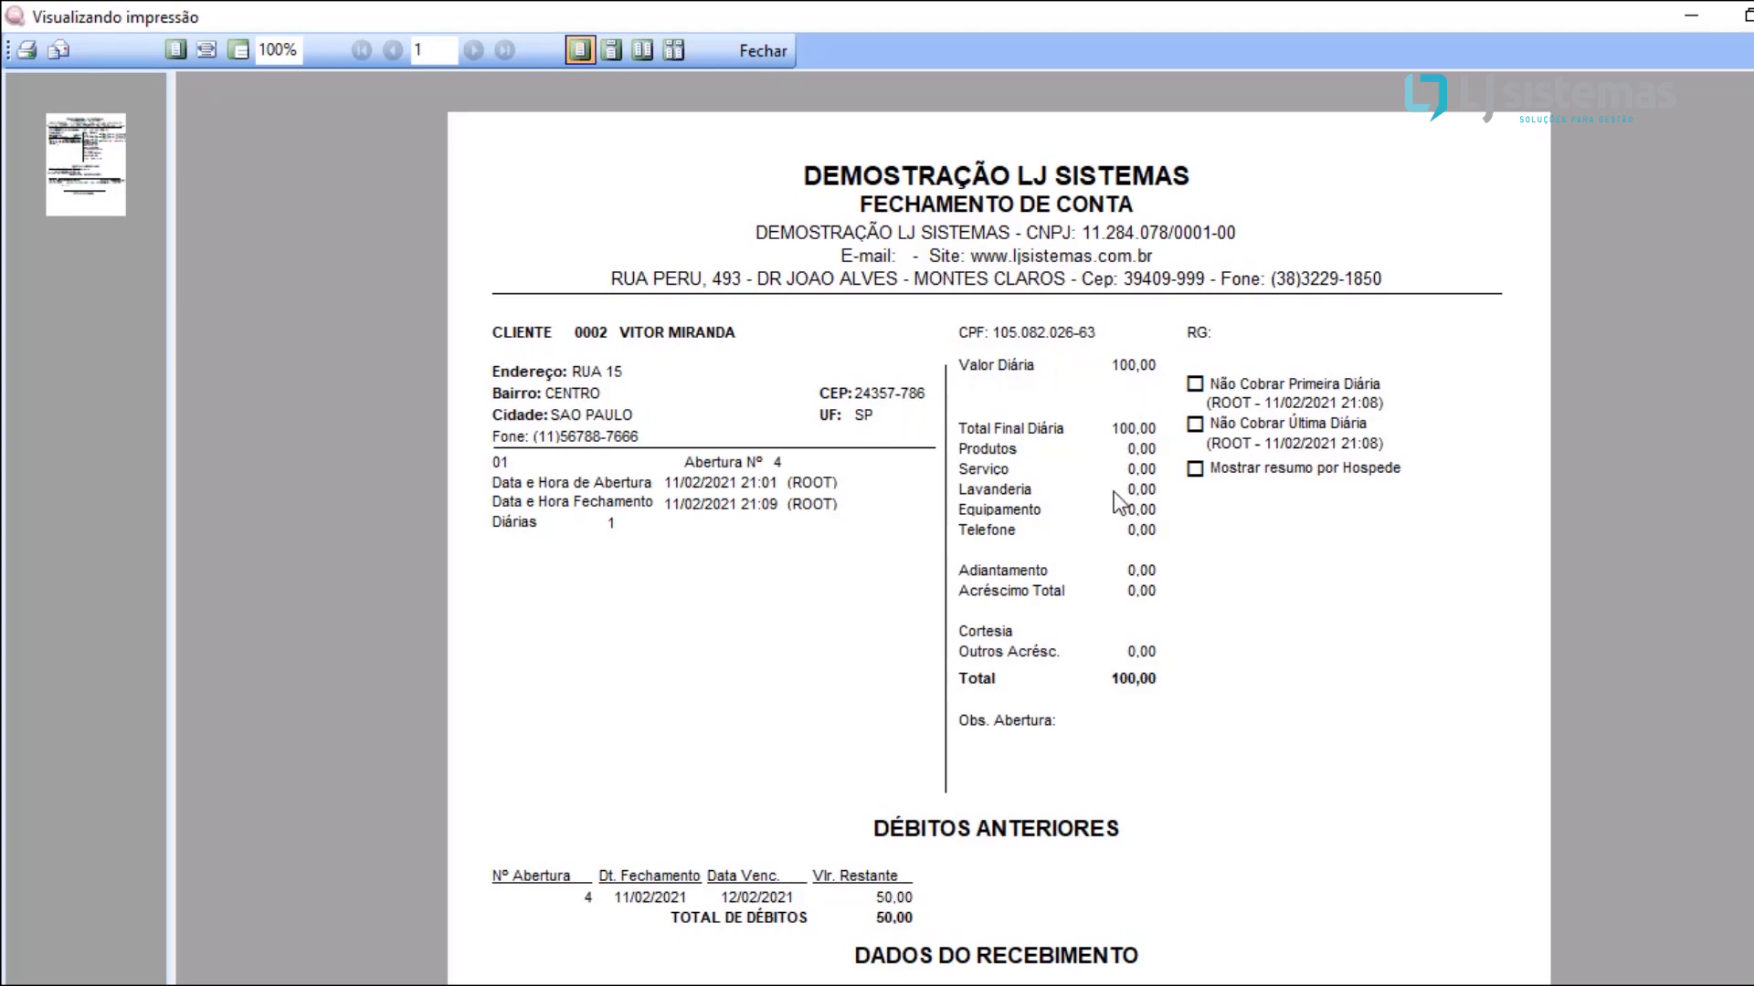
pyautogui.scroll(-1, 1227, 519)
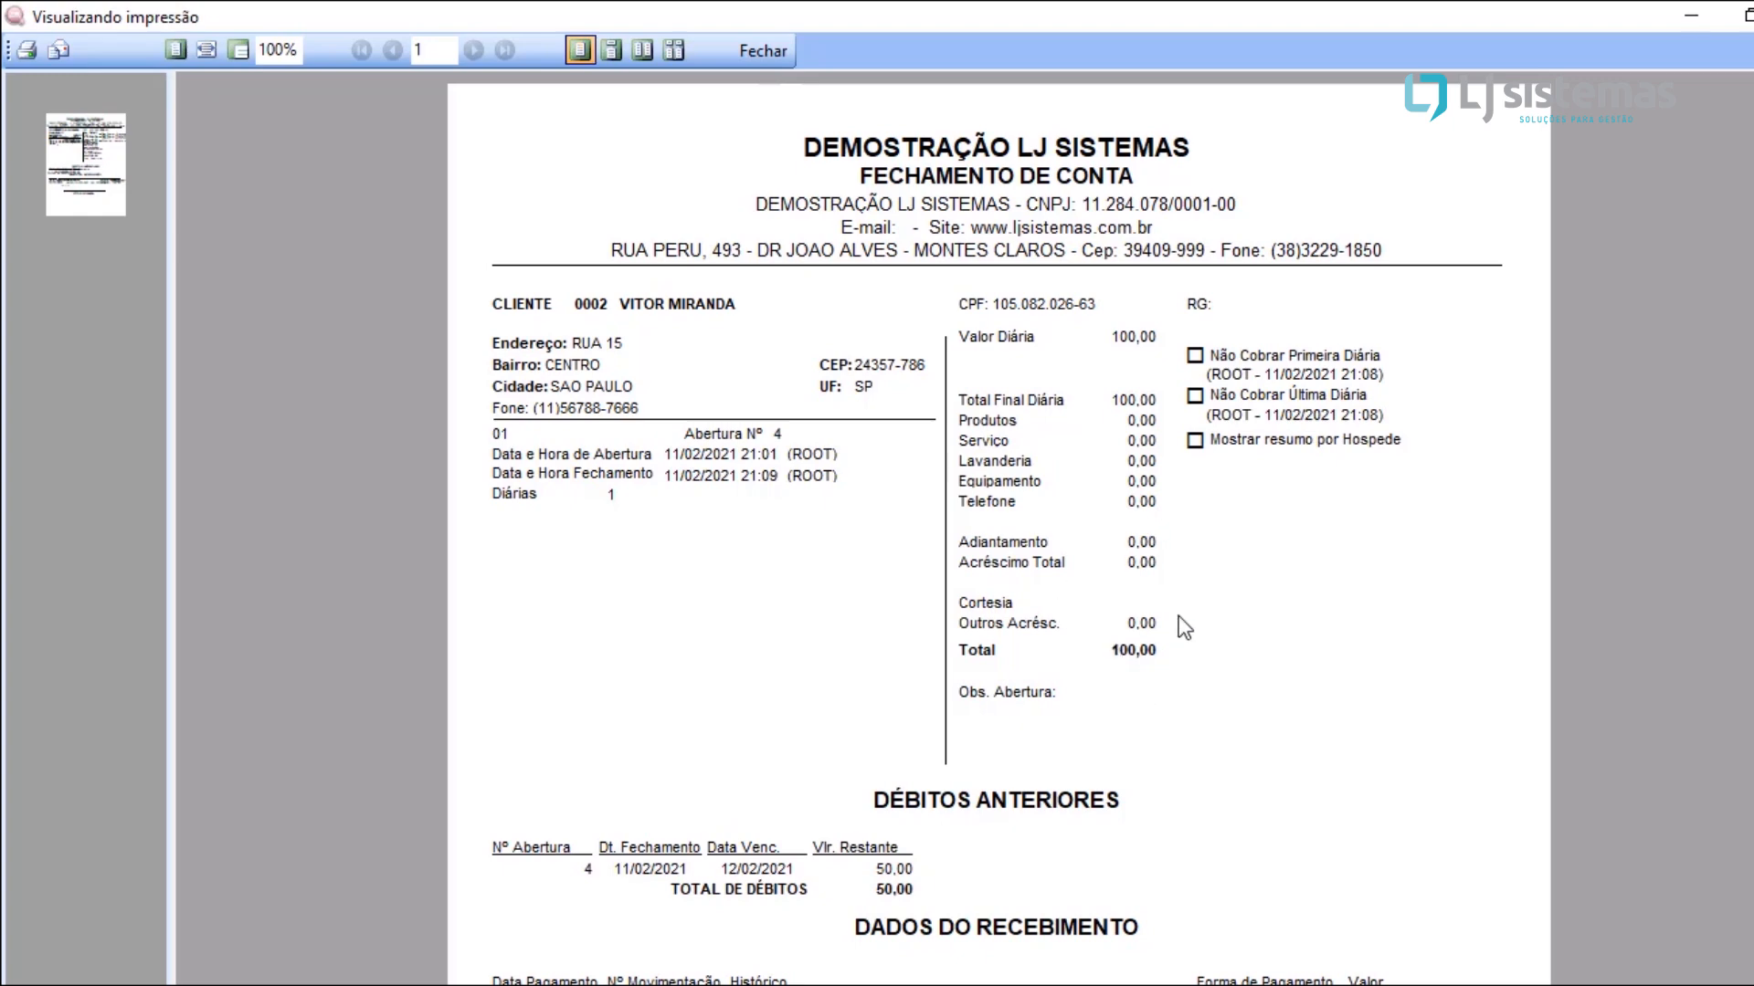
pyautogui.scroll(-2, 1265, 666)
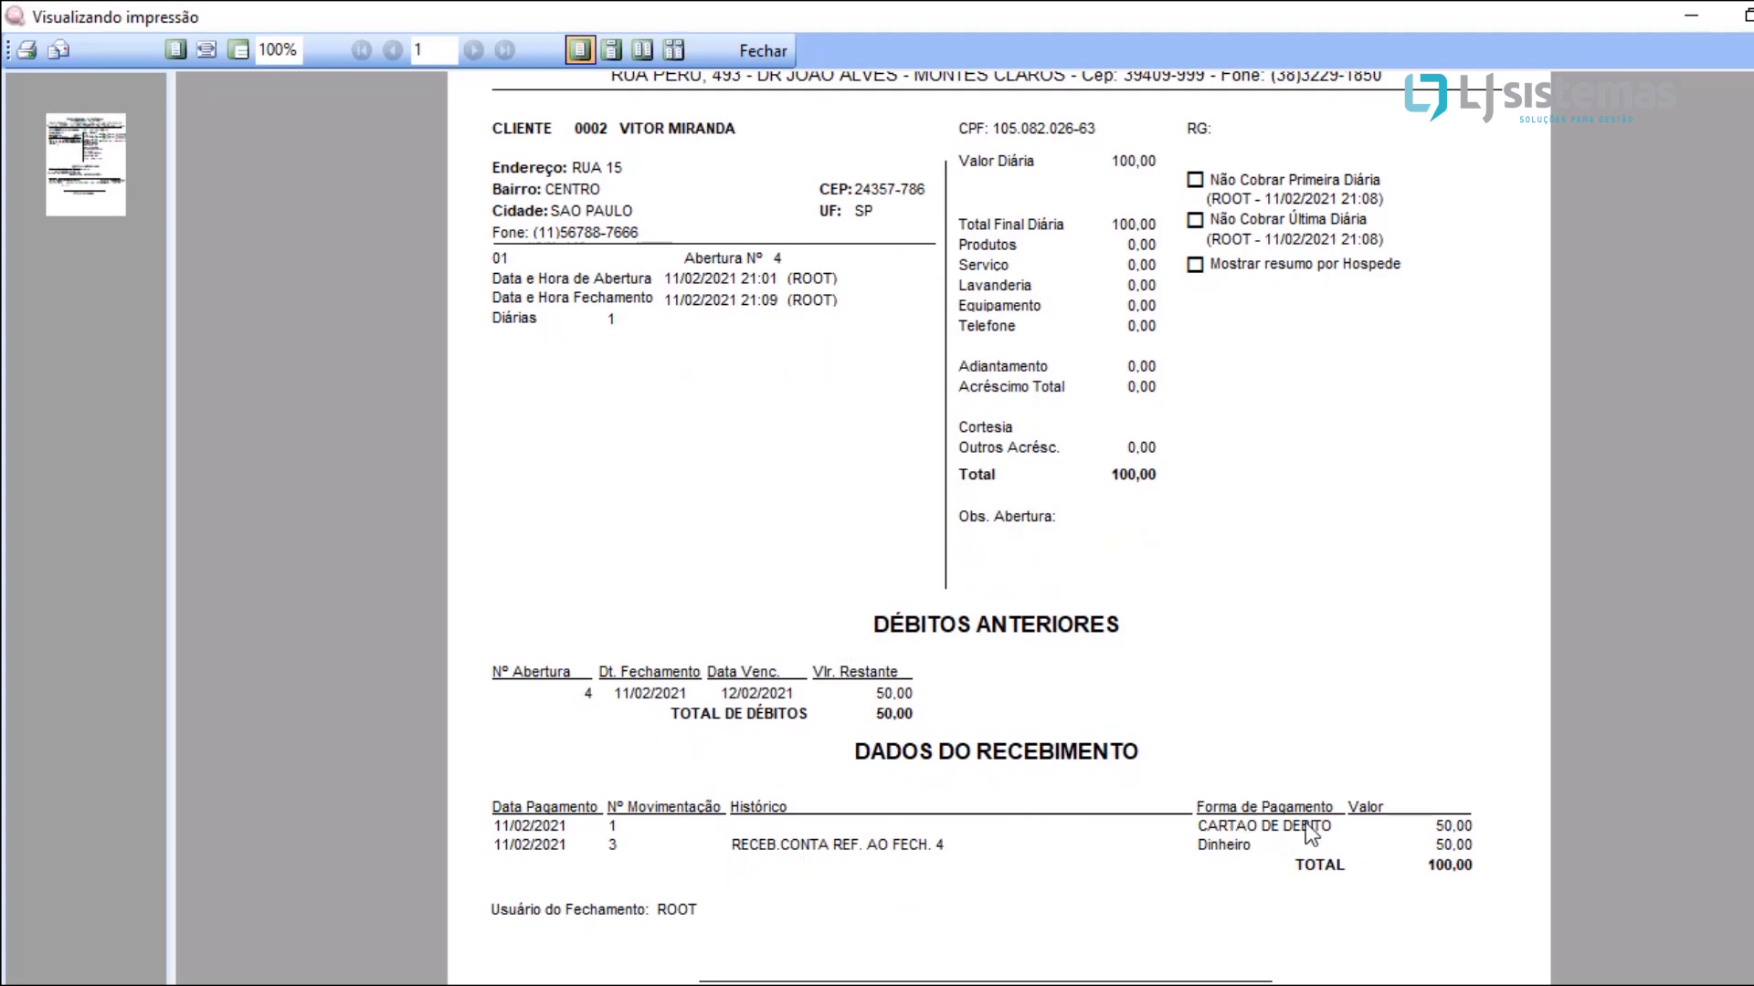
pyautogui.scroll(-5, 1308, 822)
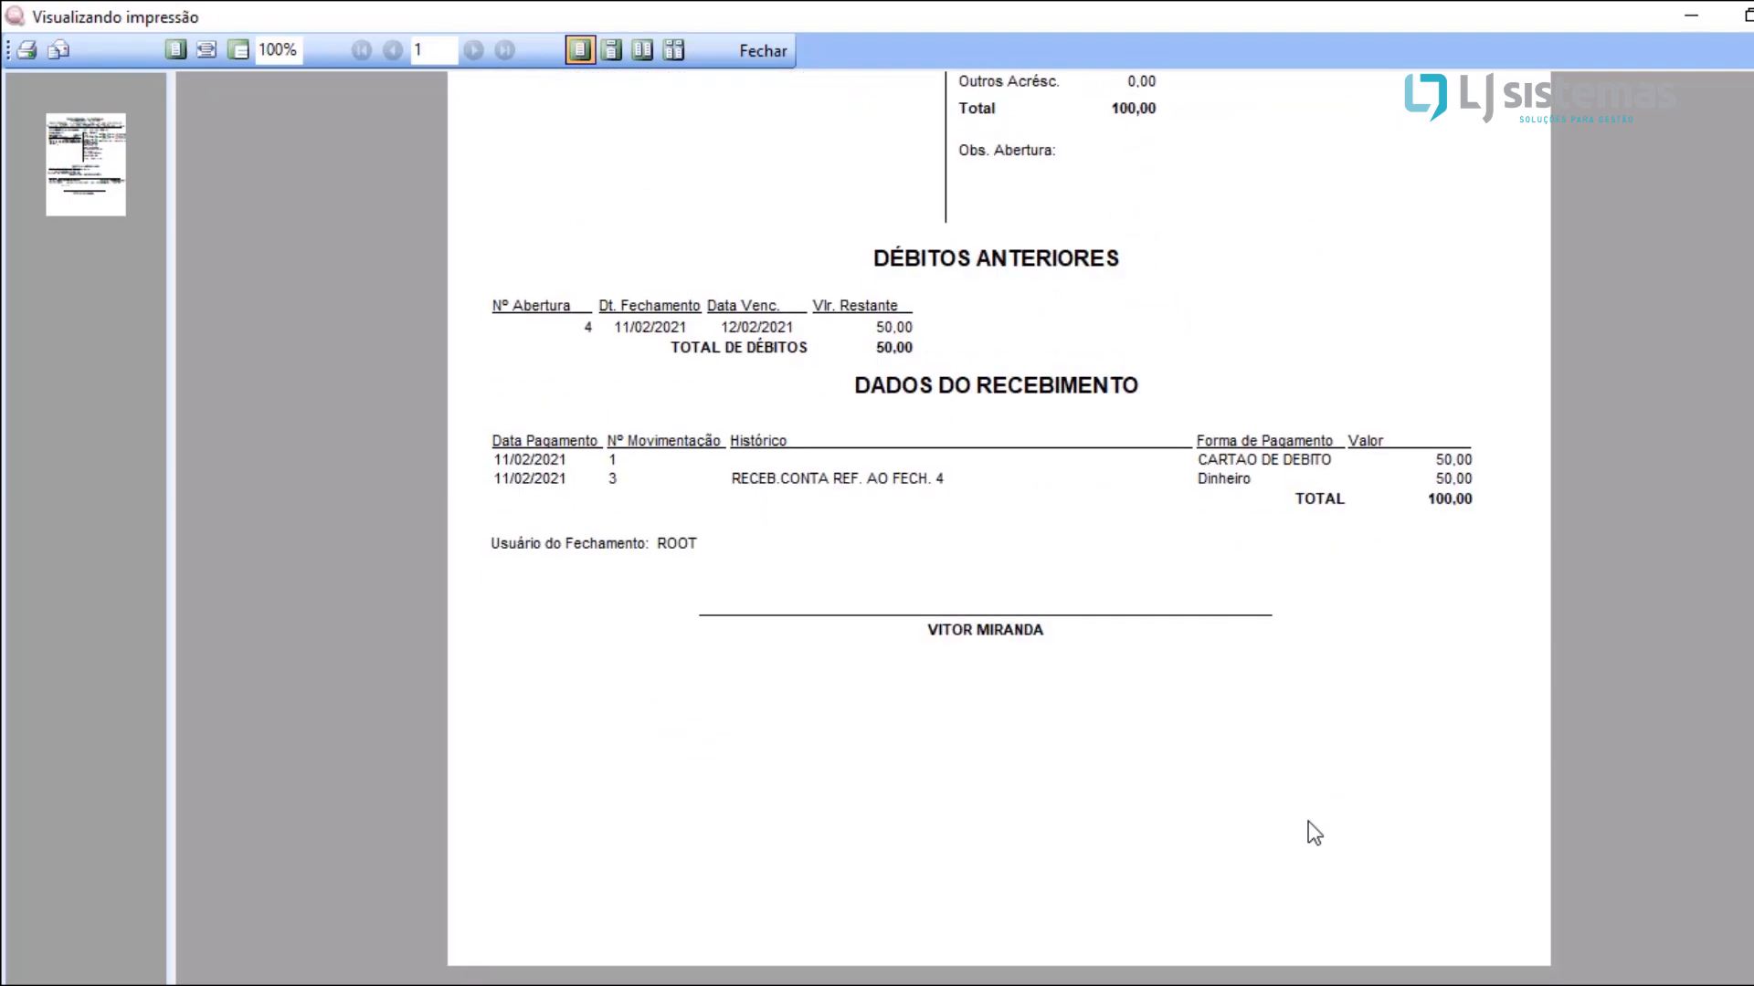
pyautogui.scroll(5, 1308, 822)
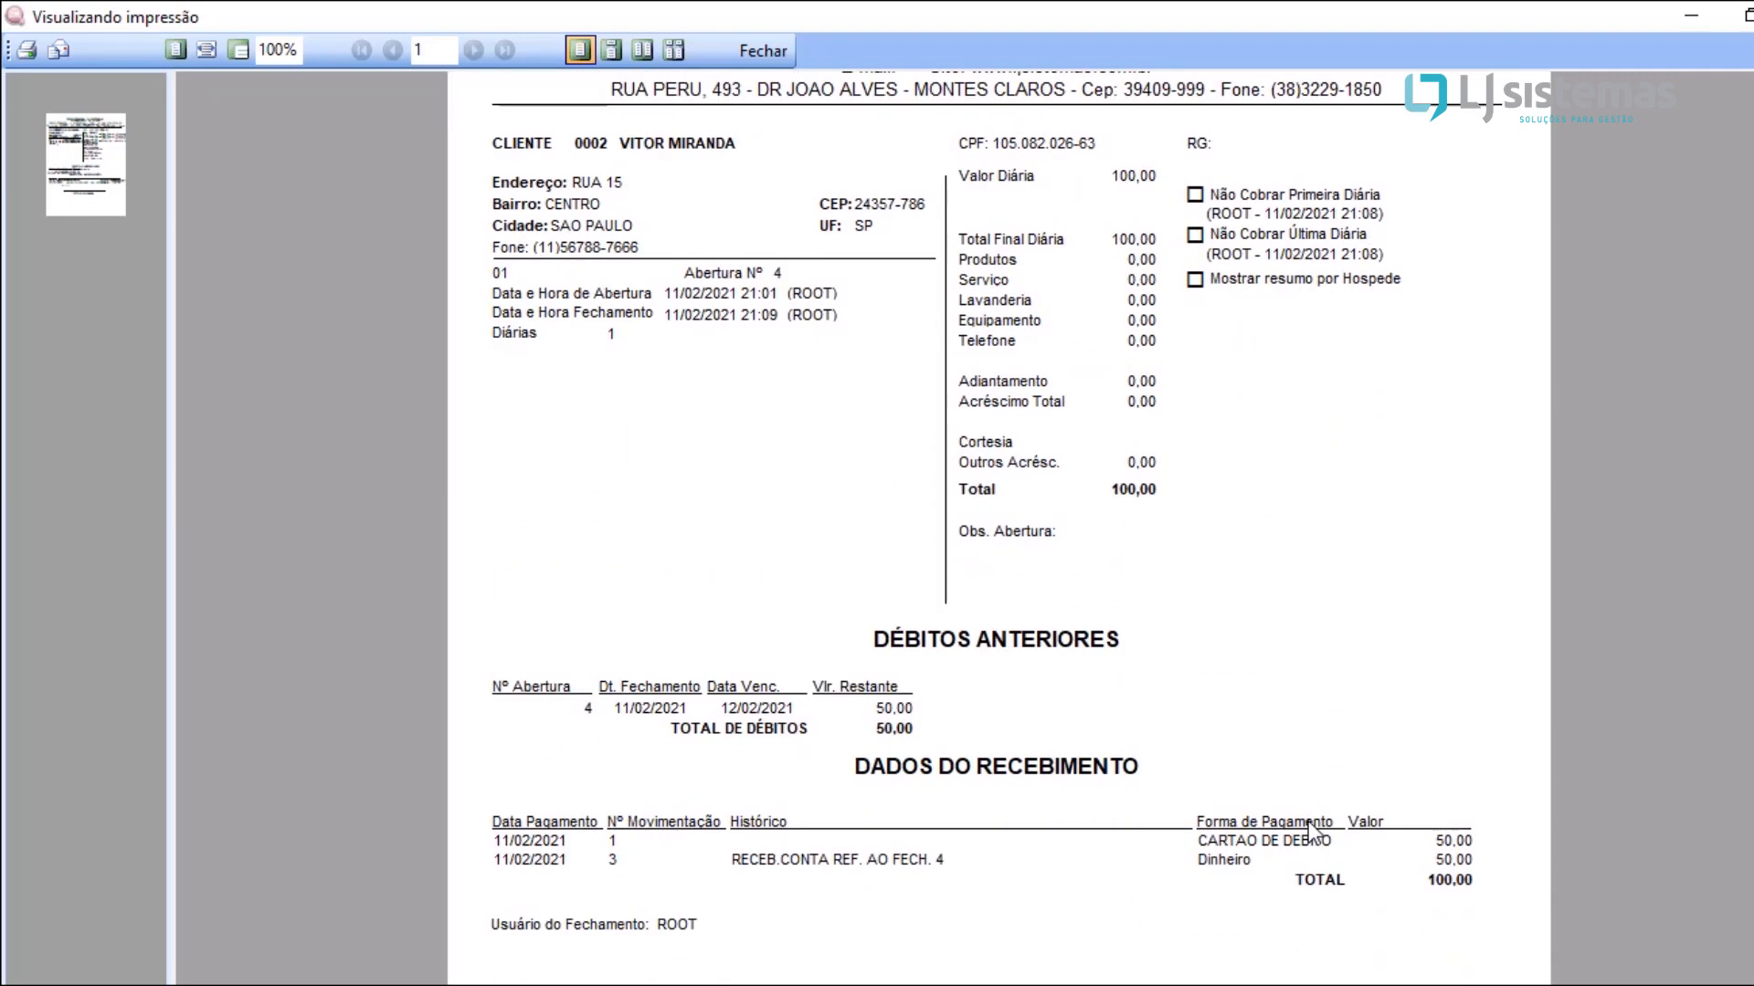
pyautogui.scroll(2, 1308, 820)
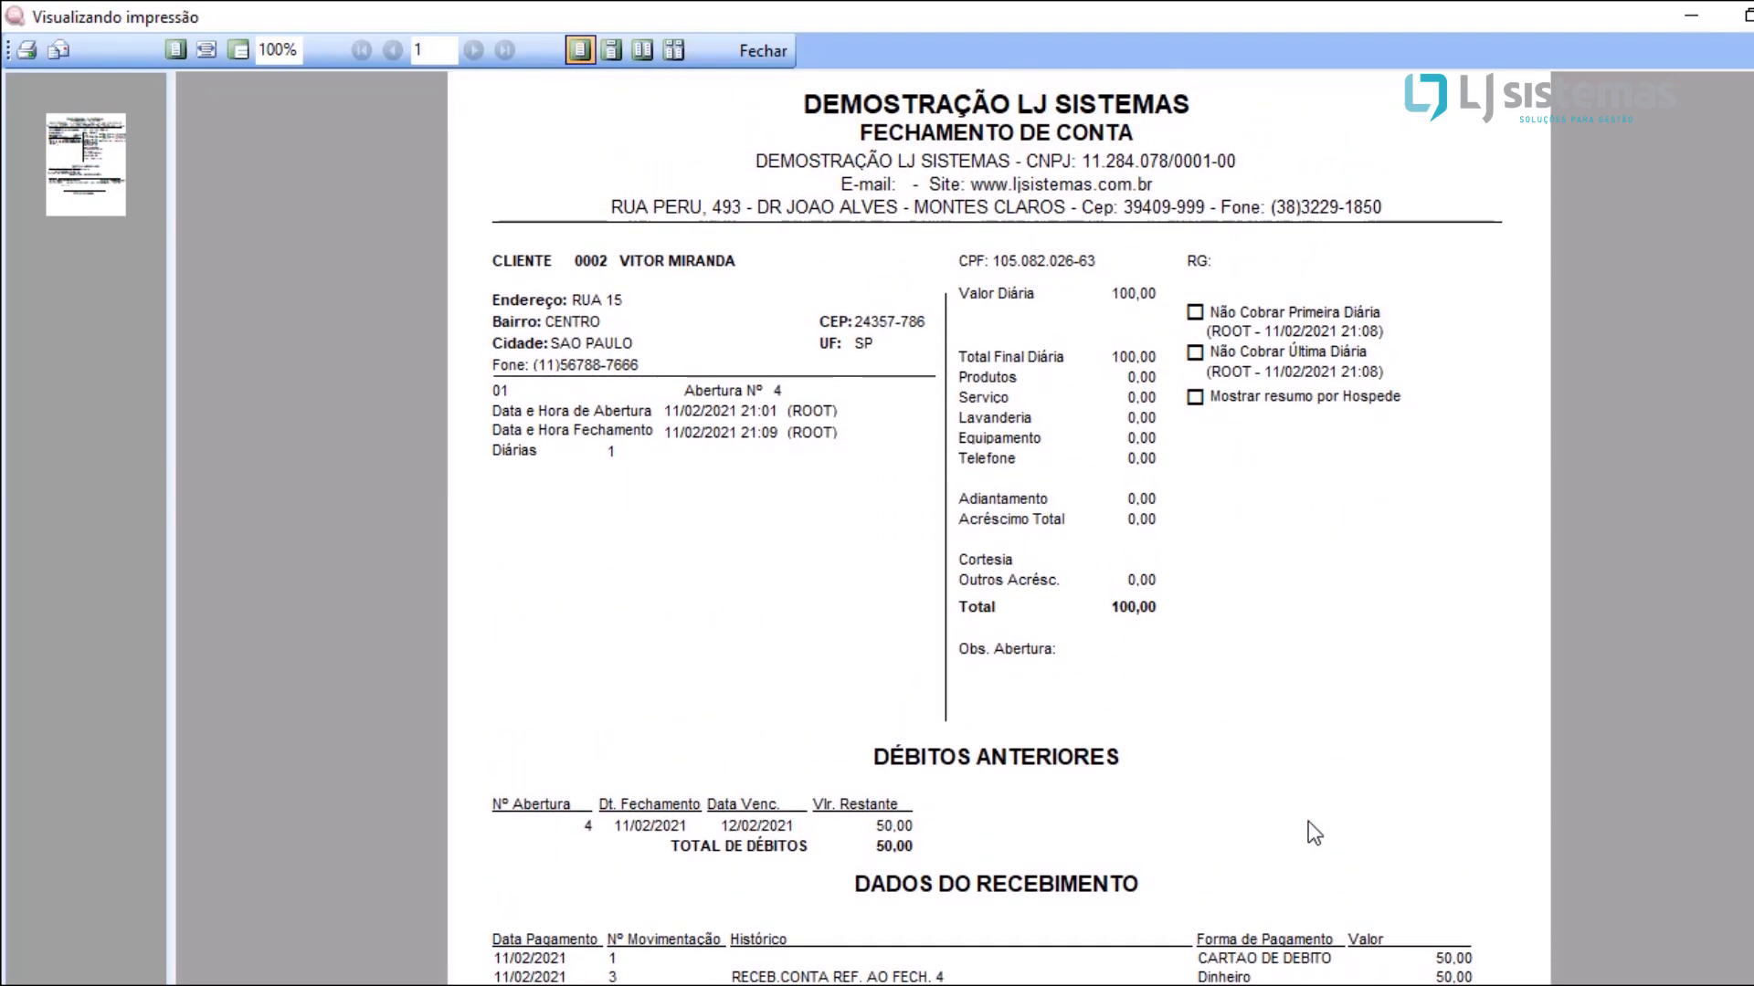
pyautogui.click(763, 51)
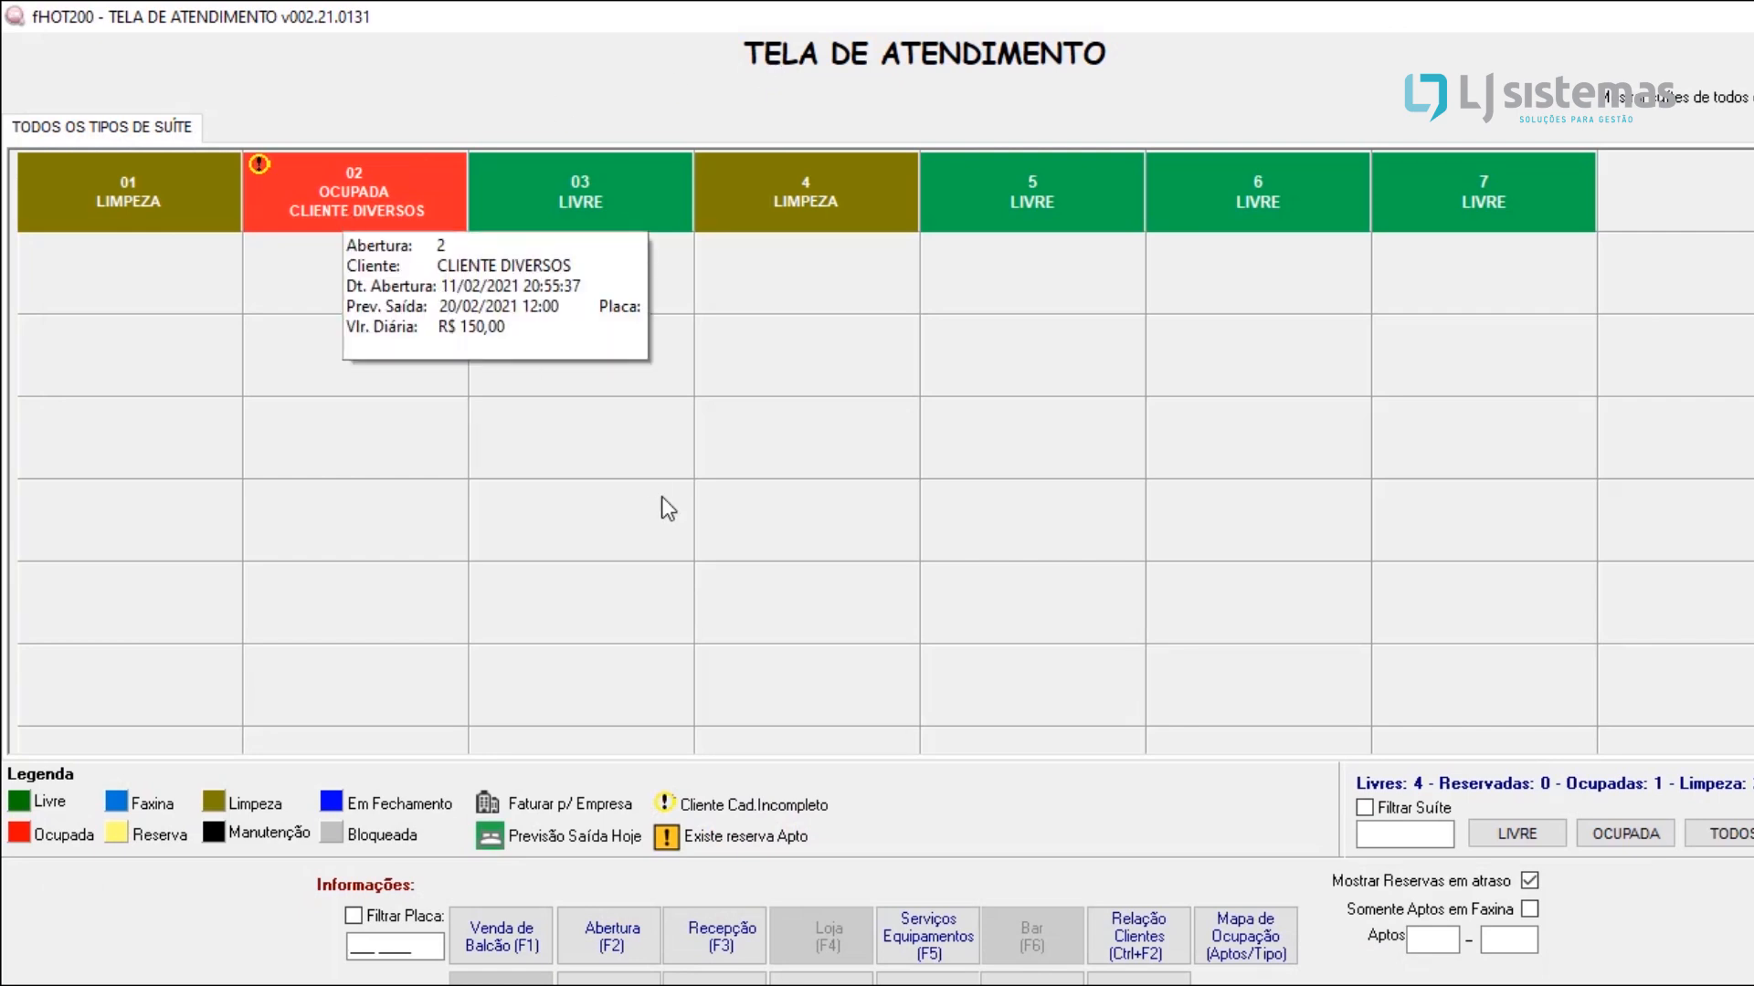
# Step: Release apartment 01 from cleaning, assigning employee code 1 and leaving the note blank
pyautogui.moveTo(833, 705)
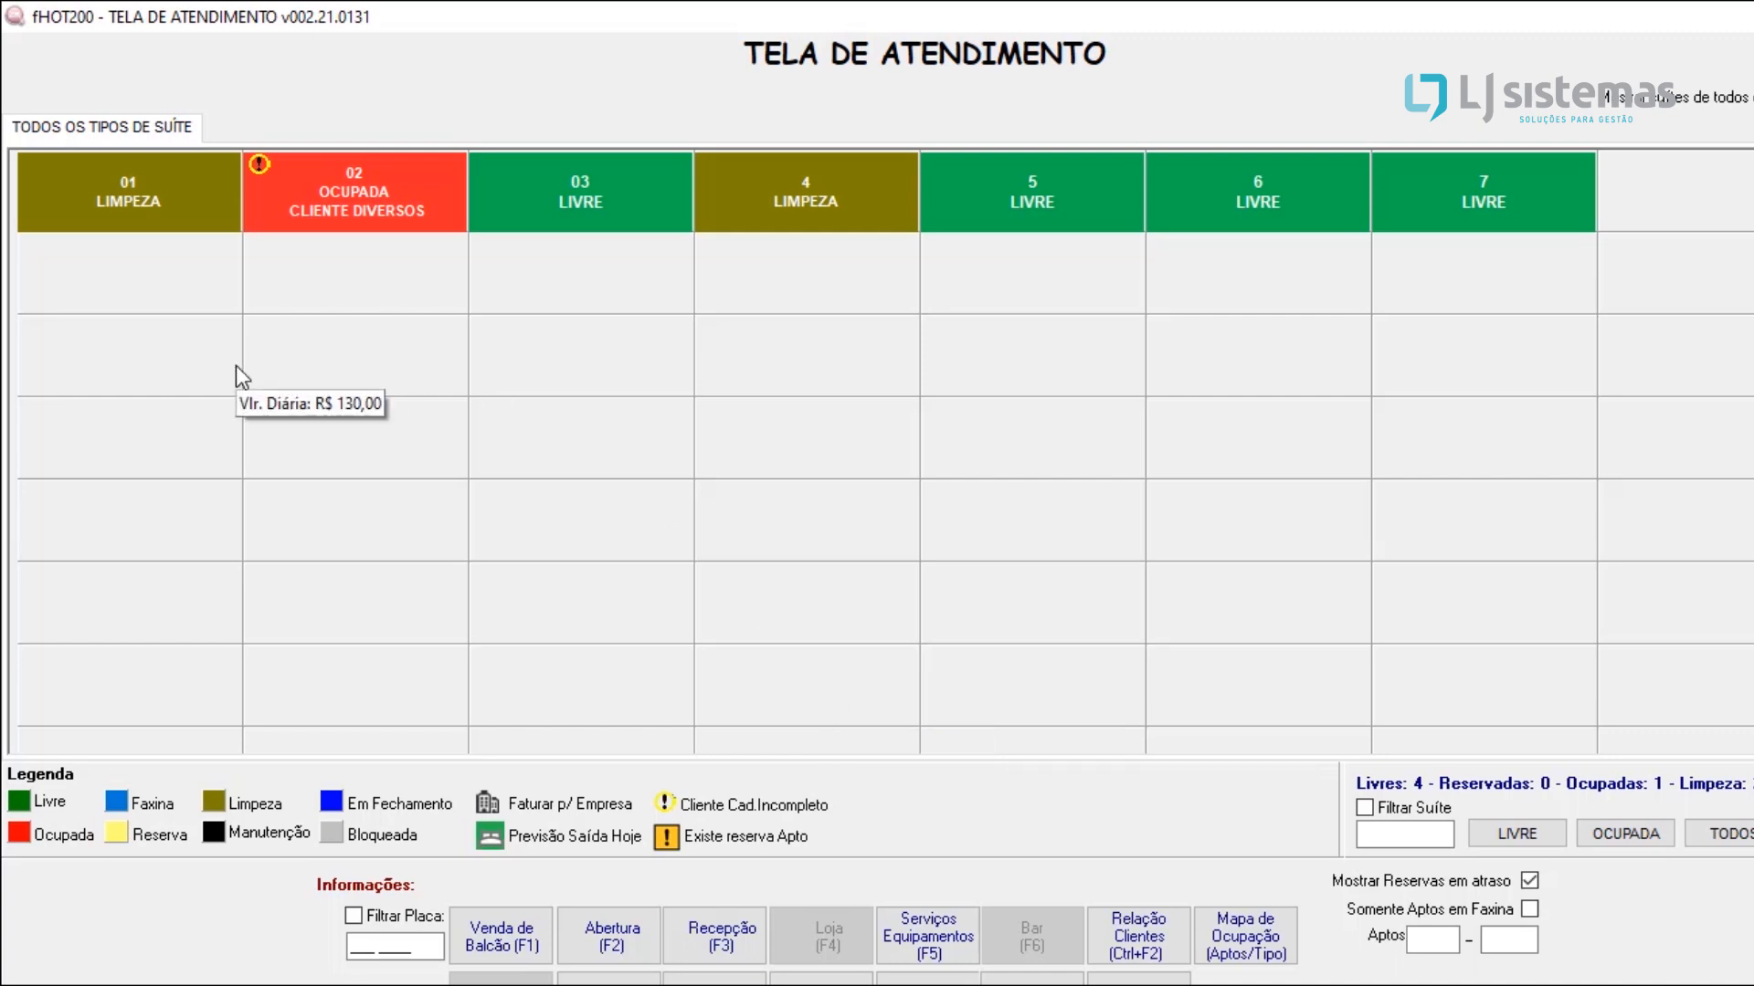
pyautogui.moveTo(179, 228)
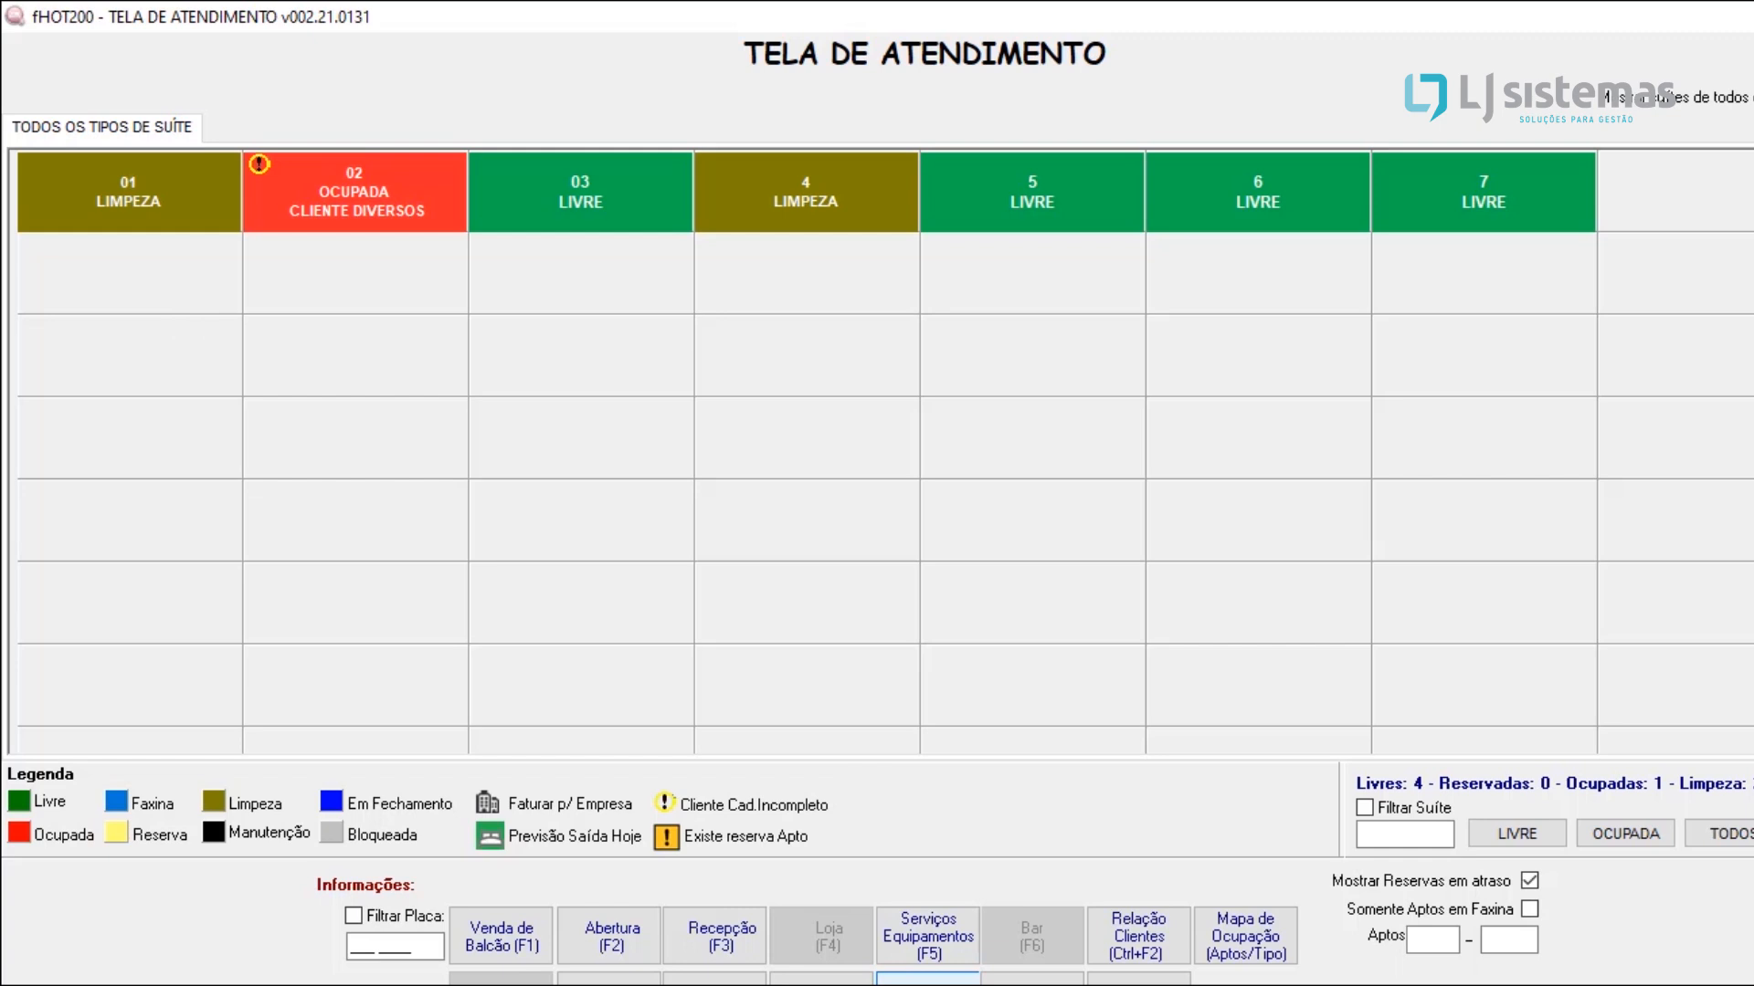
pyautogui.click(928, 979)
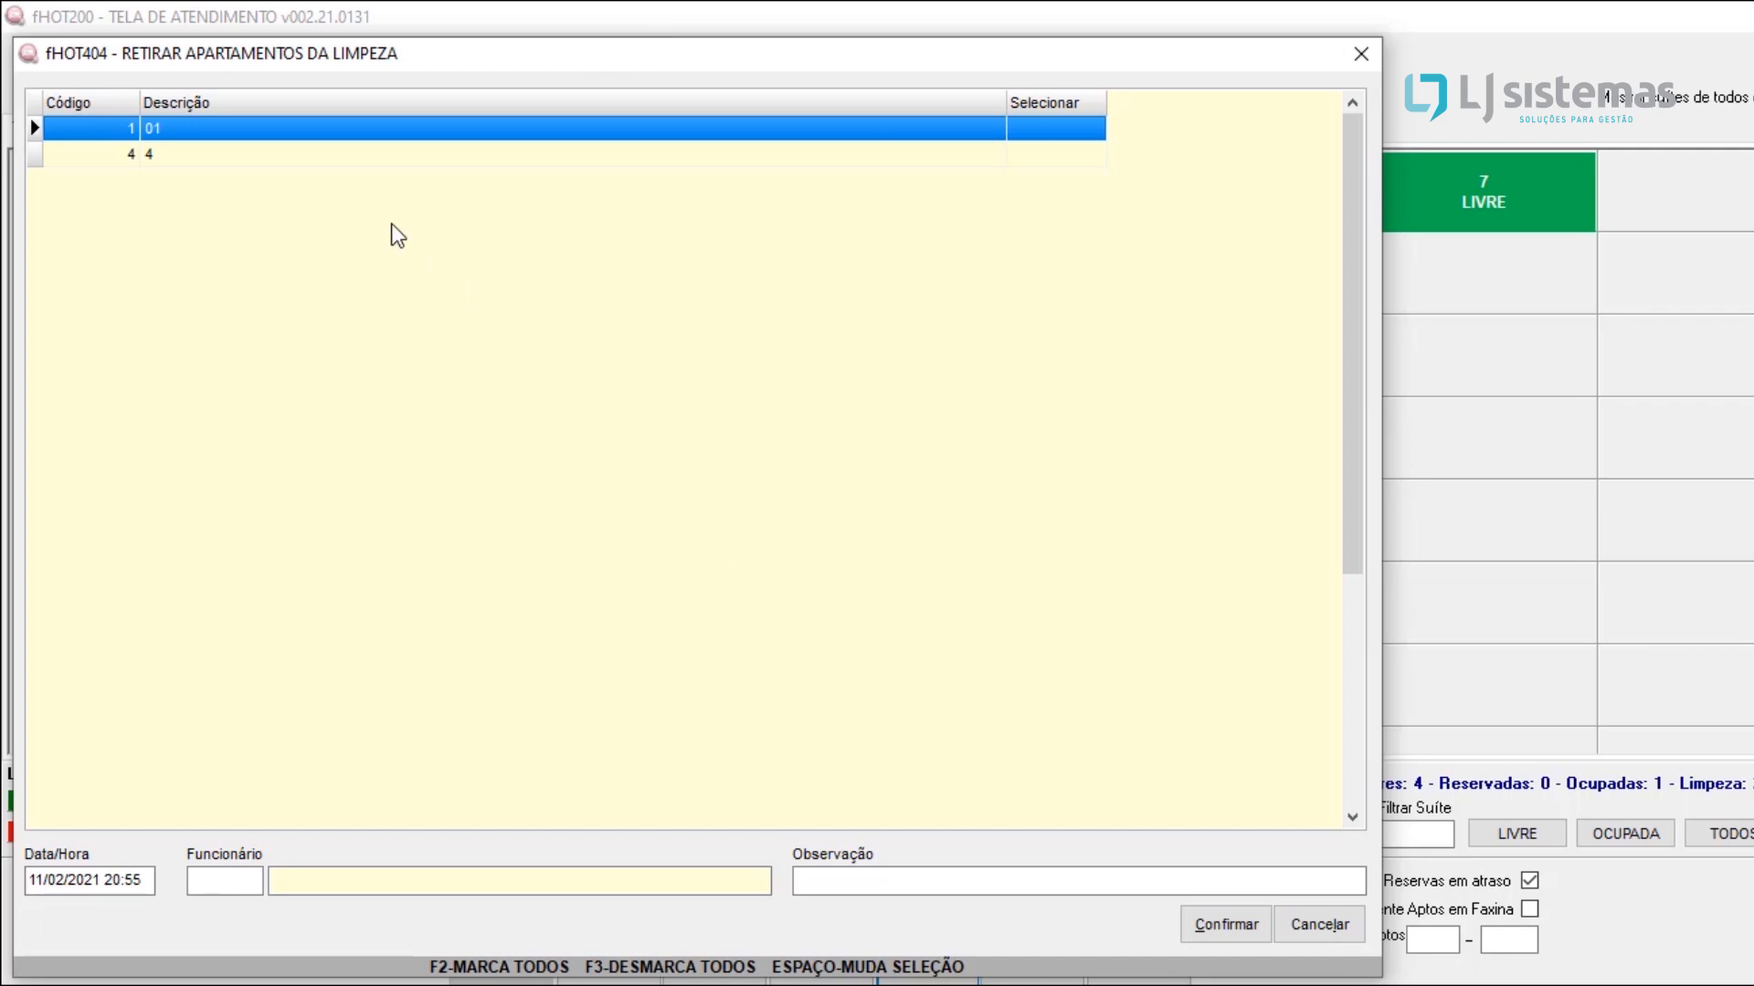
pyautogui.moveTo(348, 56); pyautogui.dragTo(520, 553)
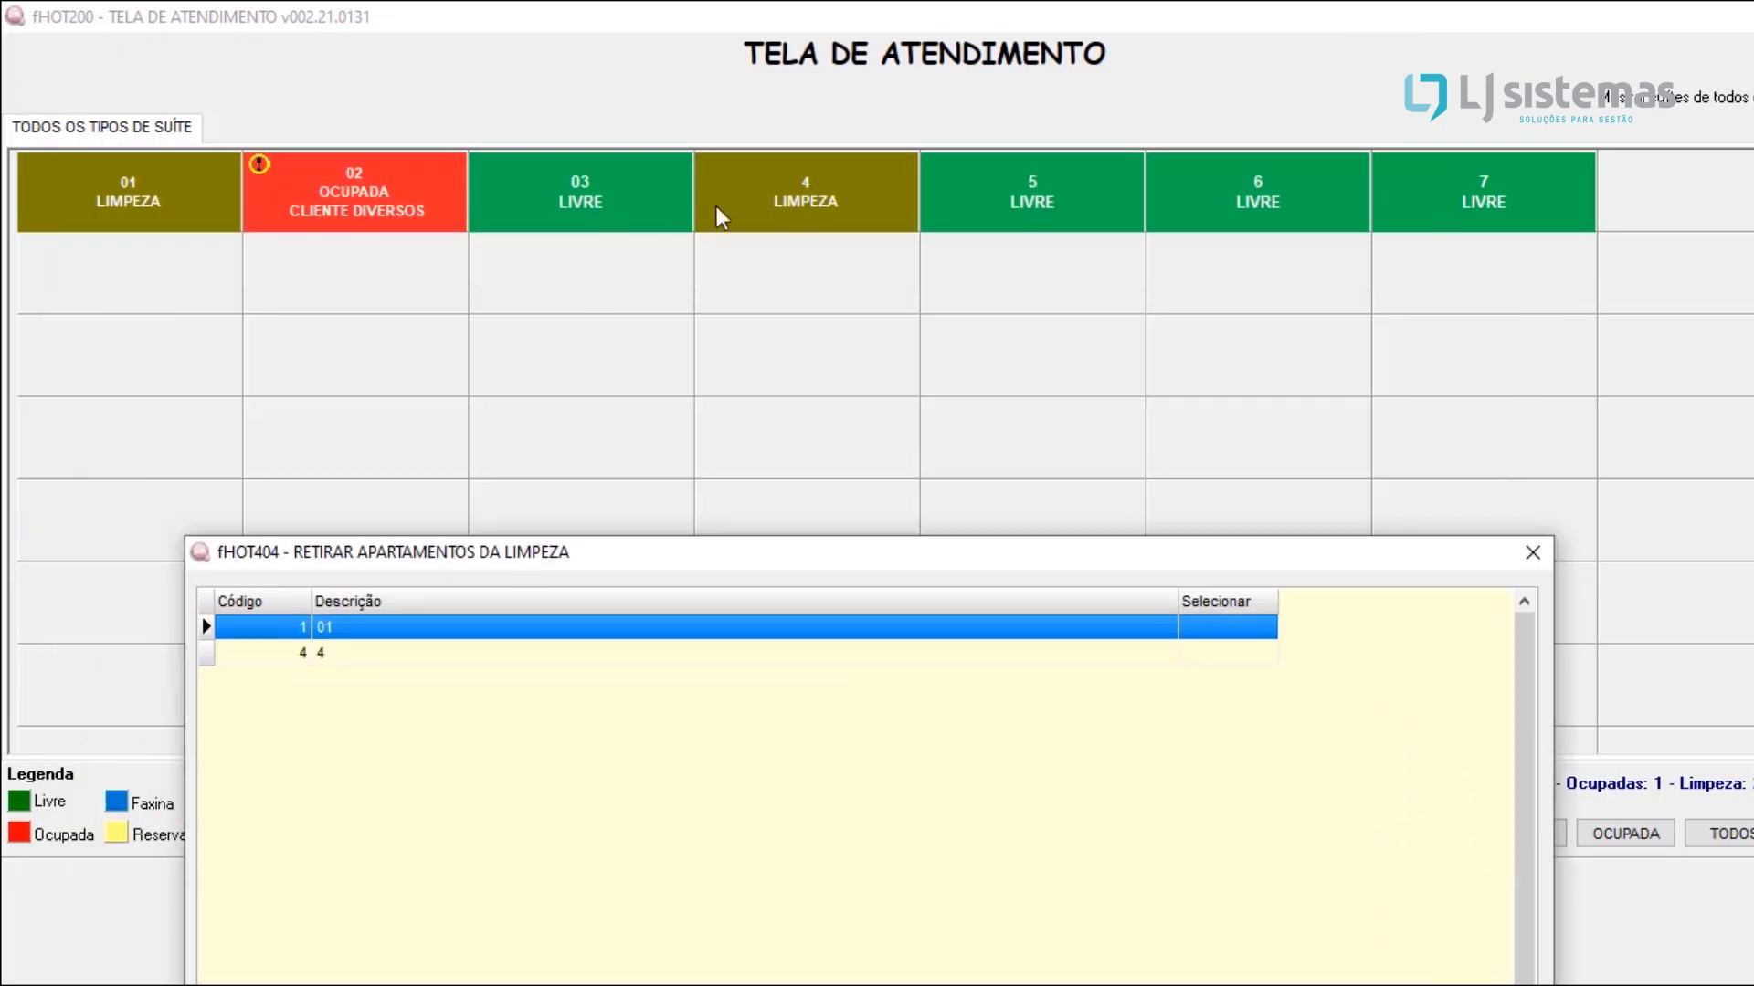
pyautogui.moveTo(736, 547); pyautogui.dragTo(640, 6)
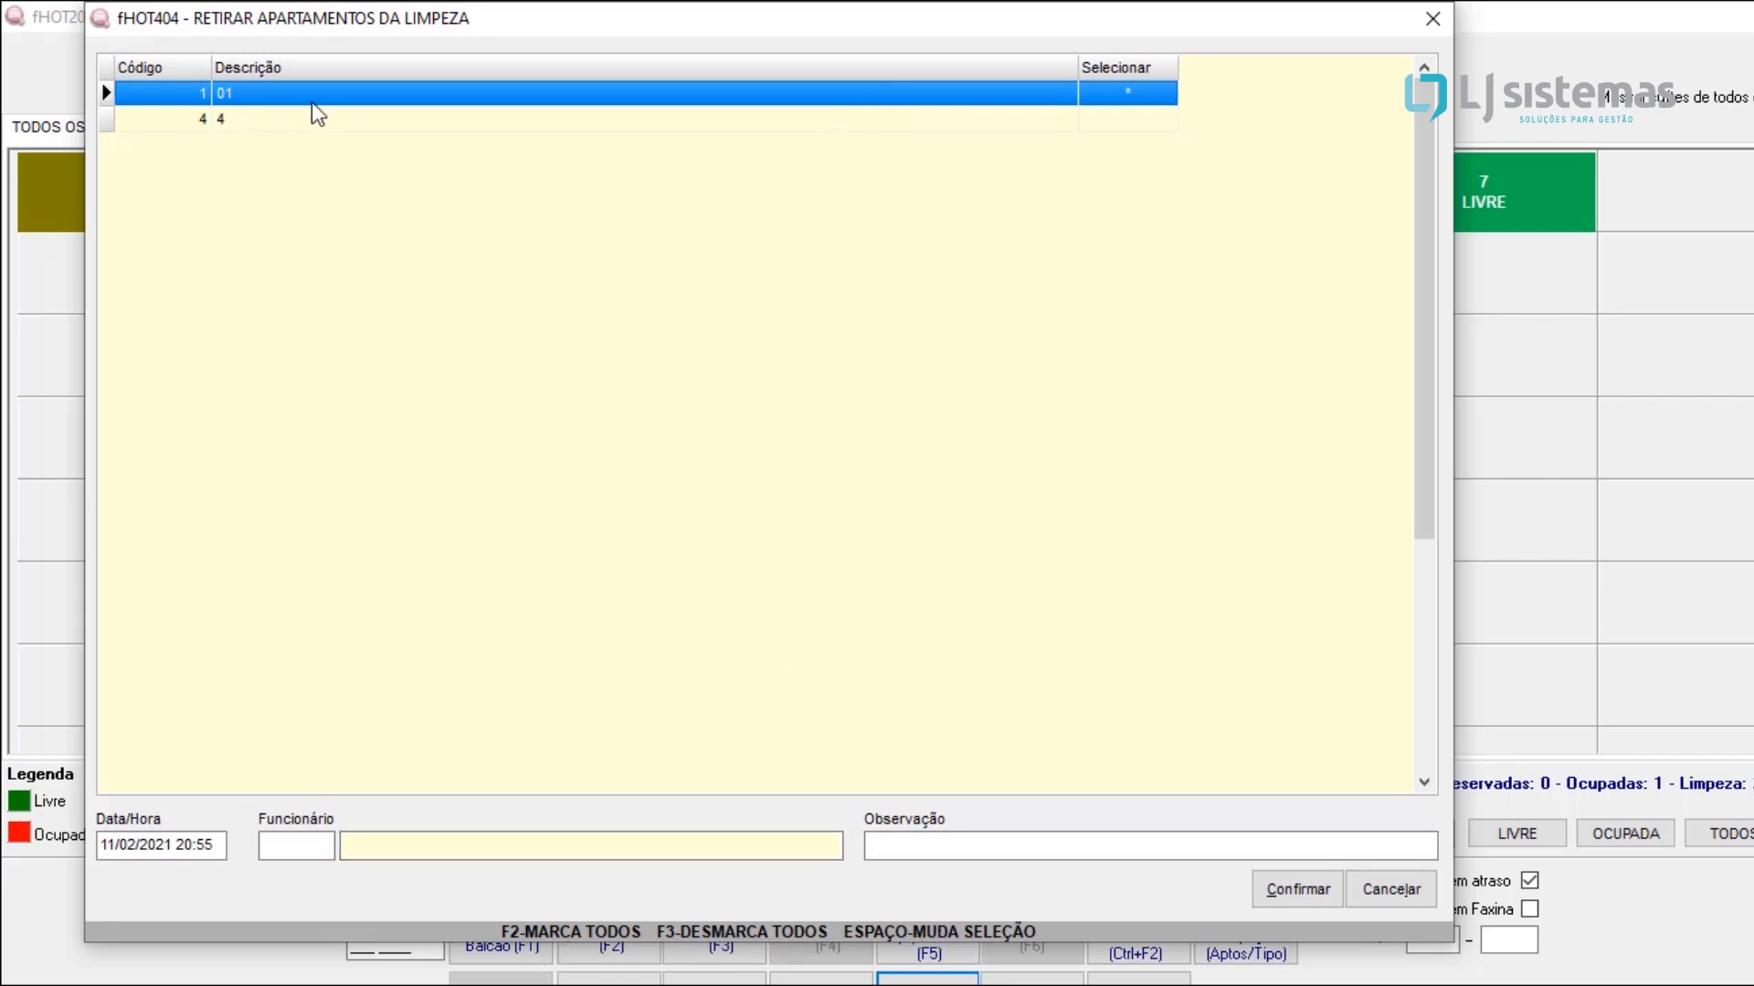
pyautogui.click(289, 841)
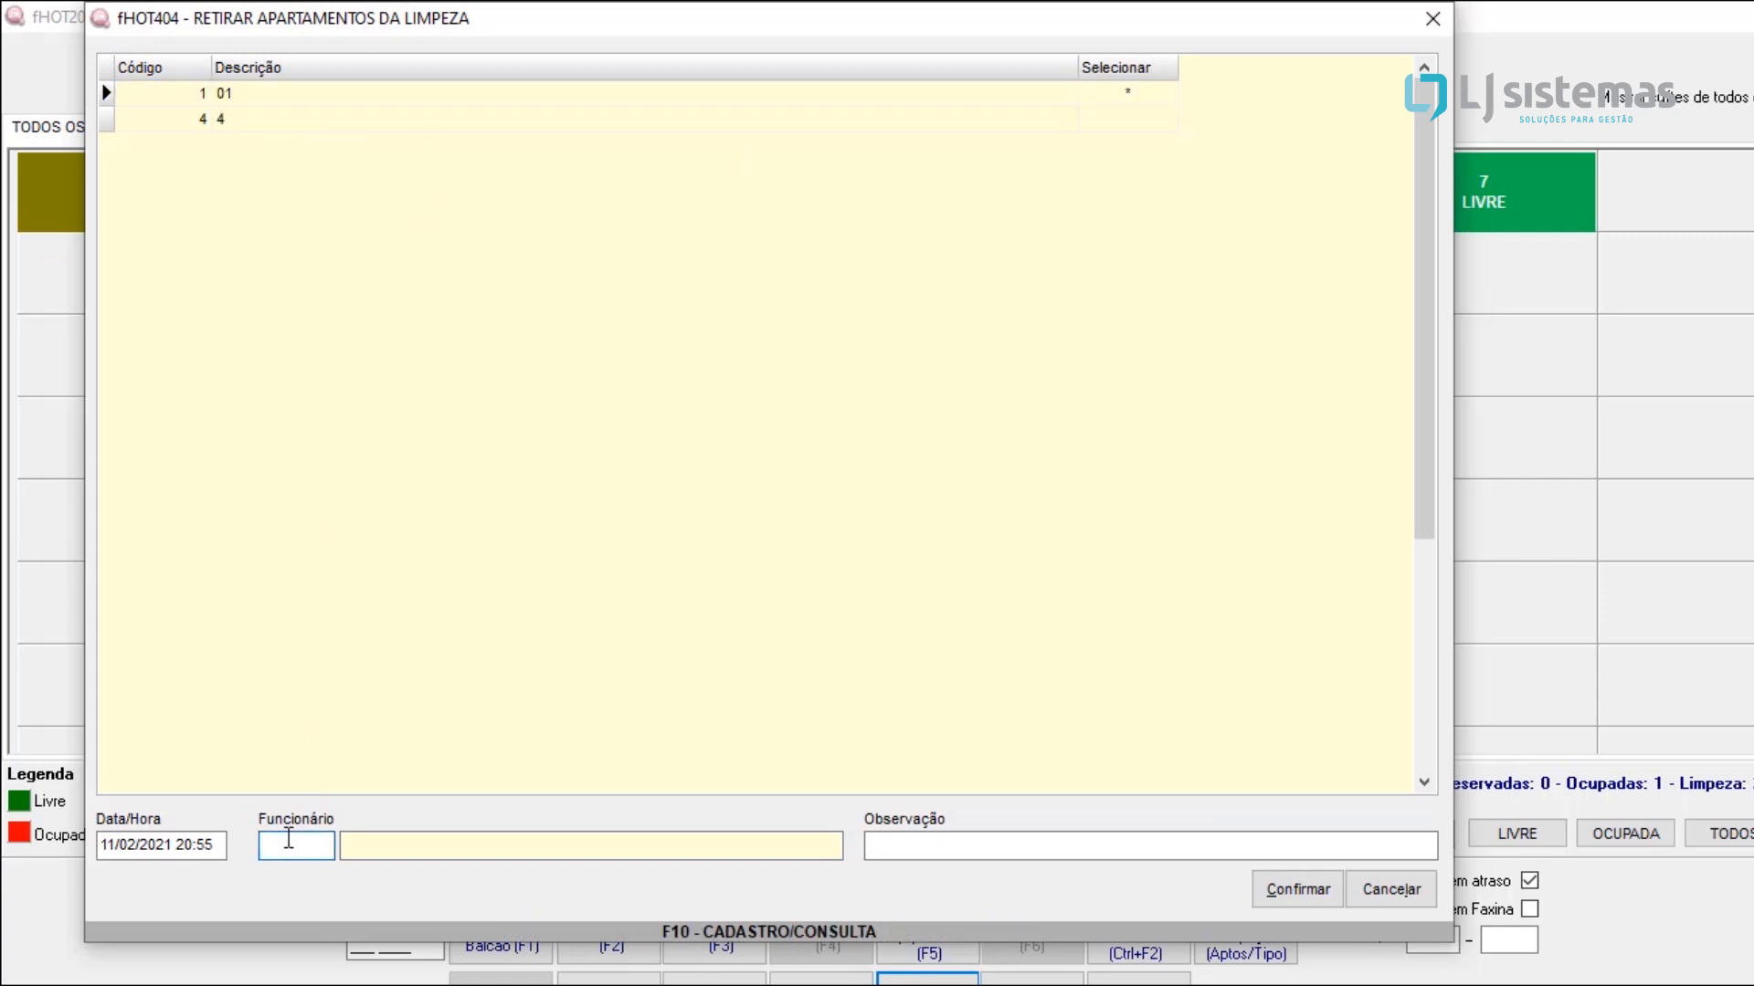
pyautogui.write('1')
pyautogui.press('Tab')
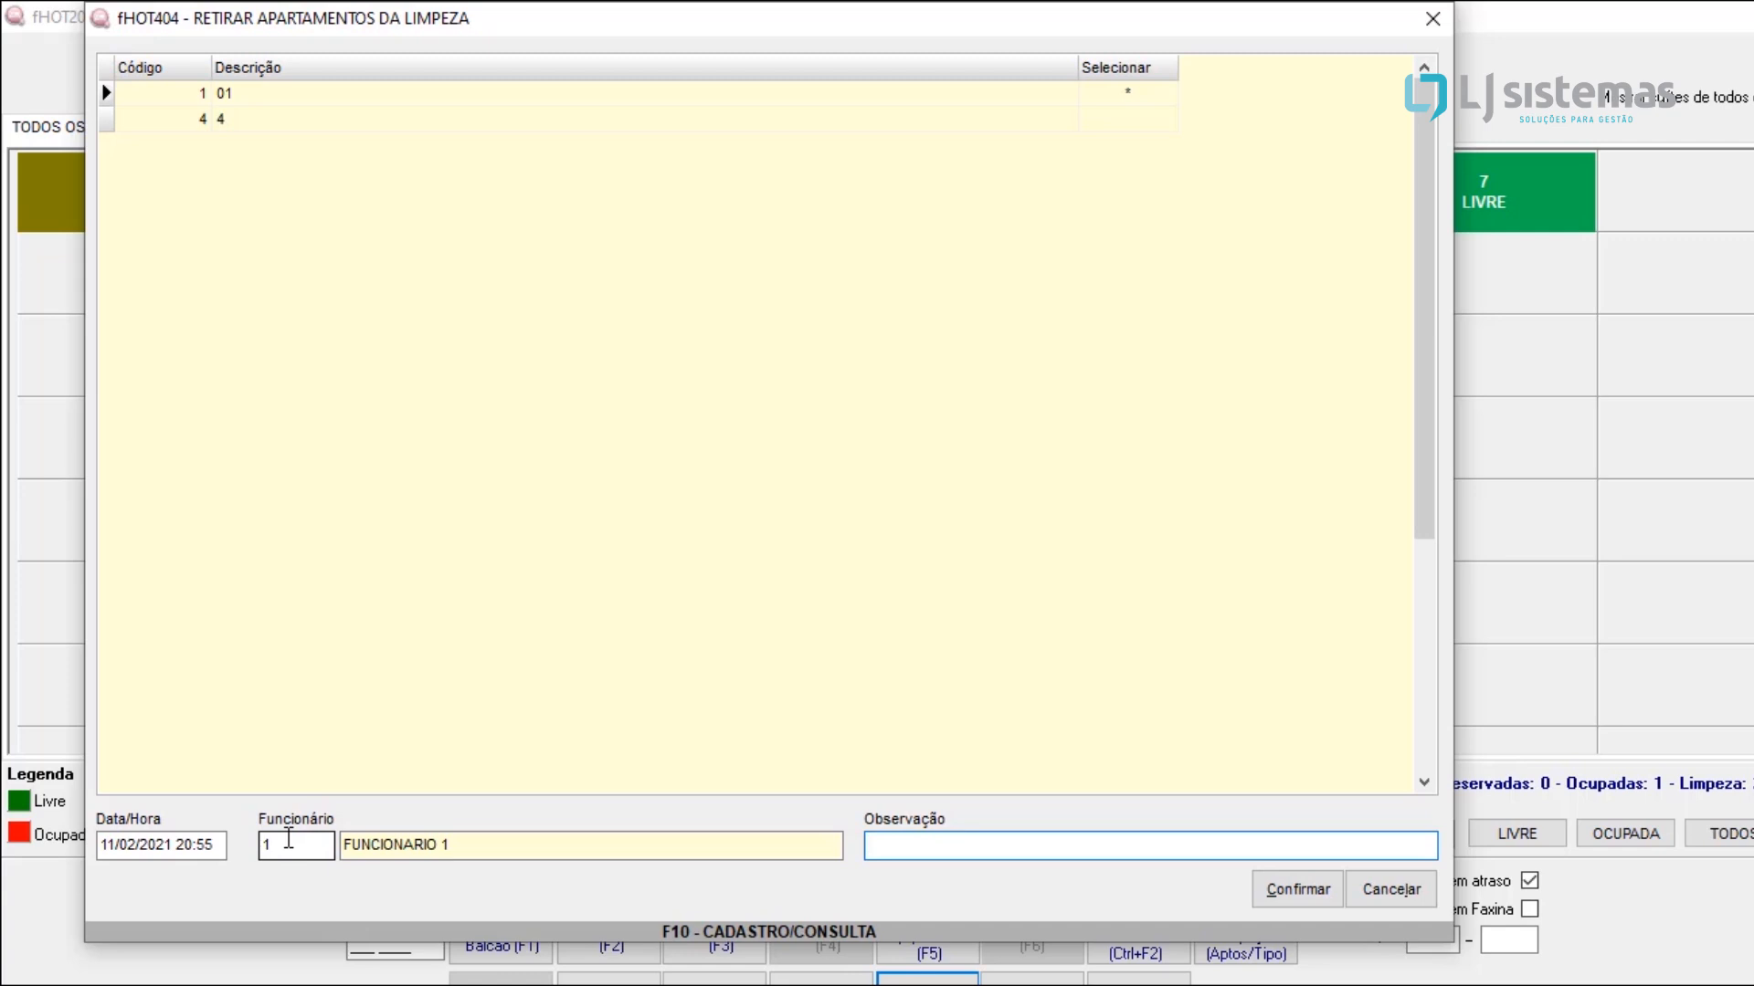
pyautogui.click(1299, 890)
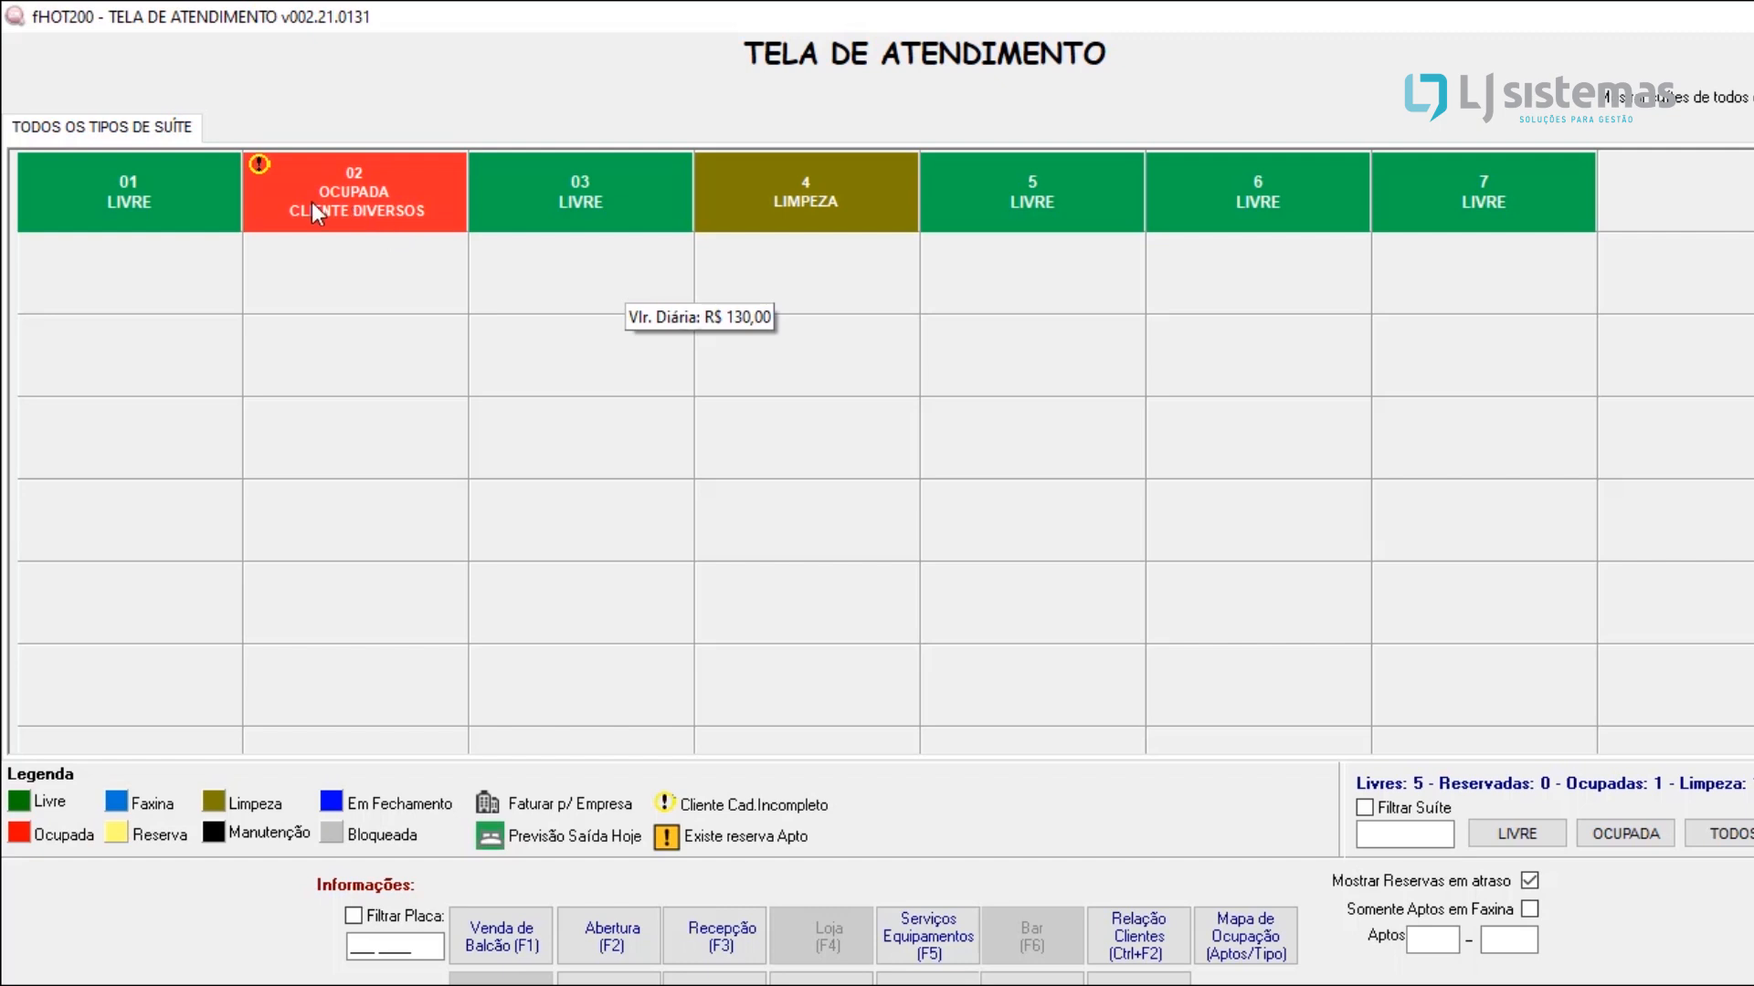
# Step: Start an apartment change (Mudança de Apto) for the guest in apartment 02, moving from apartment 02 to apartment 03
pyautogui.moveTo(318, 233)
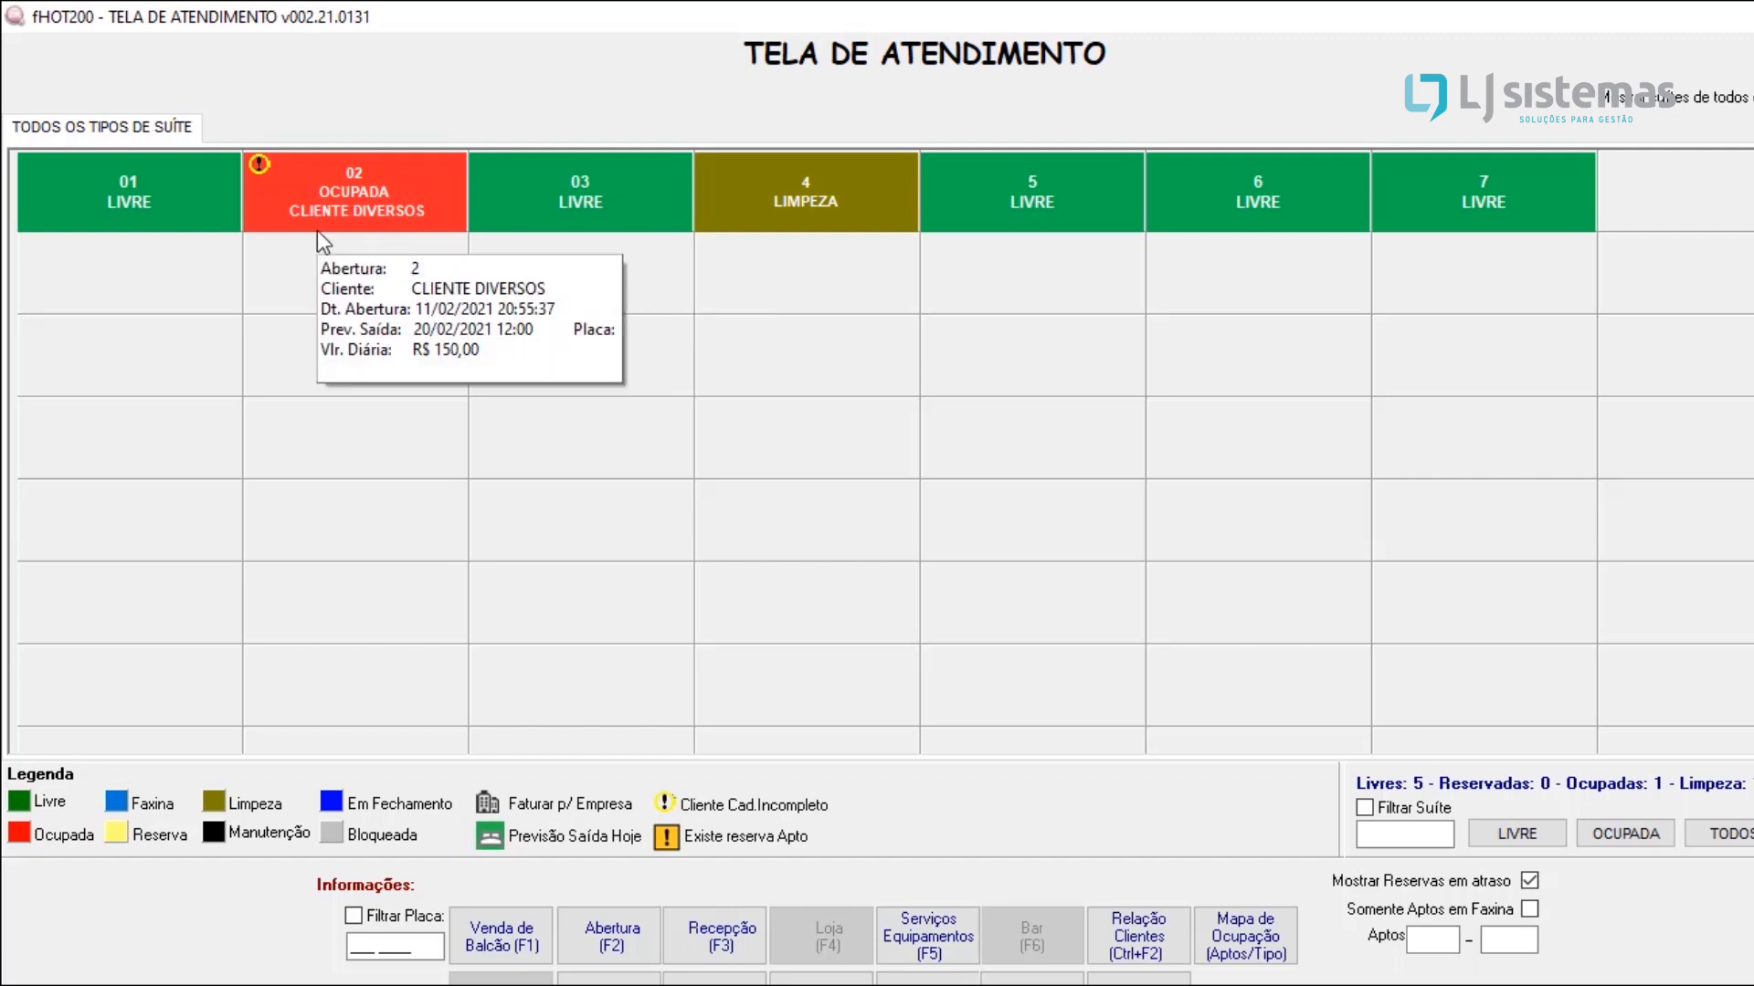
pyautogui.moveTo(579, 166)
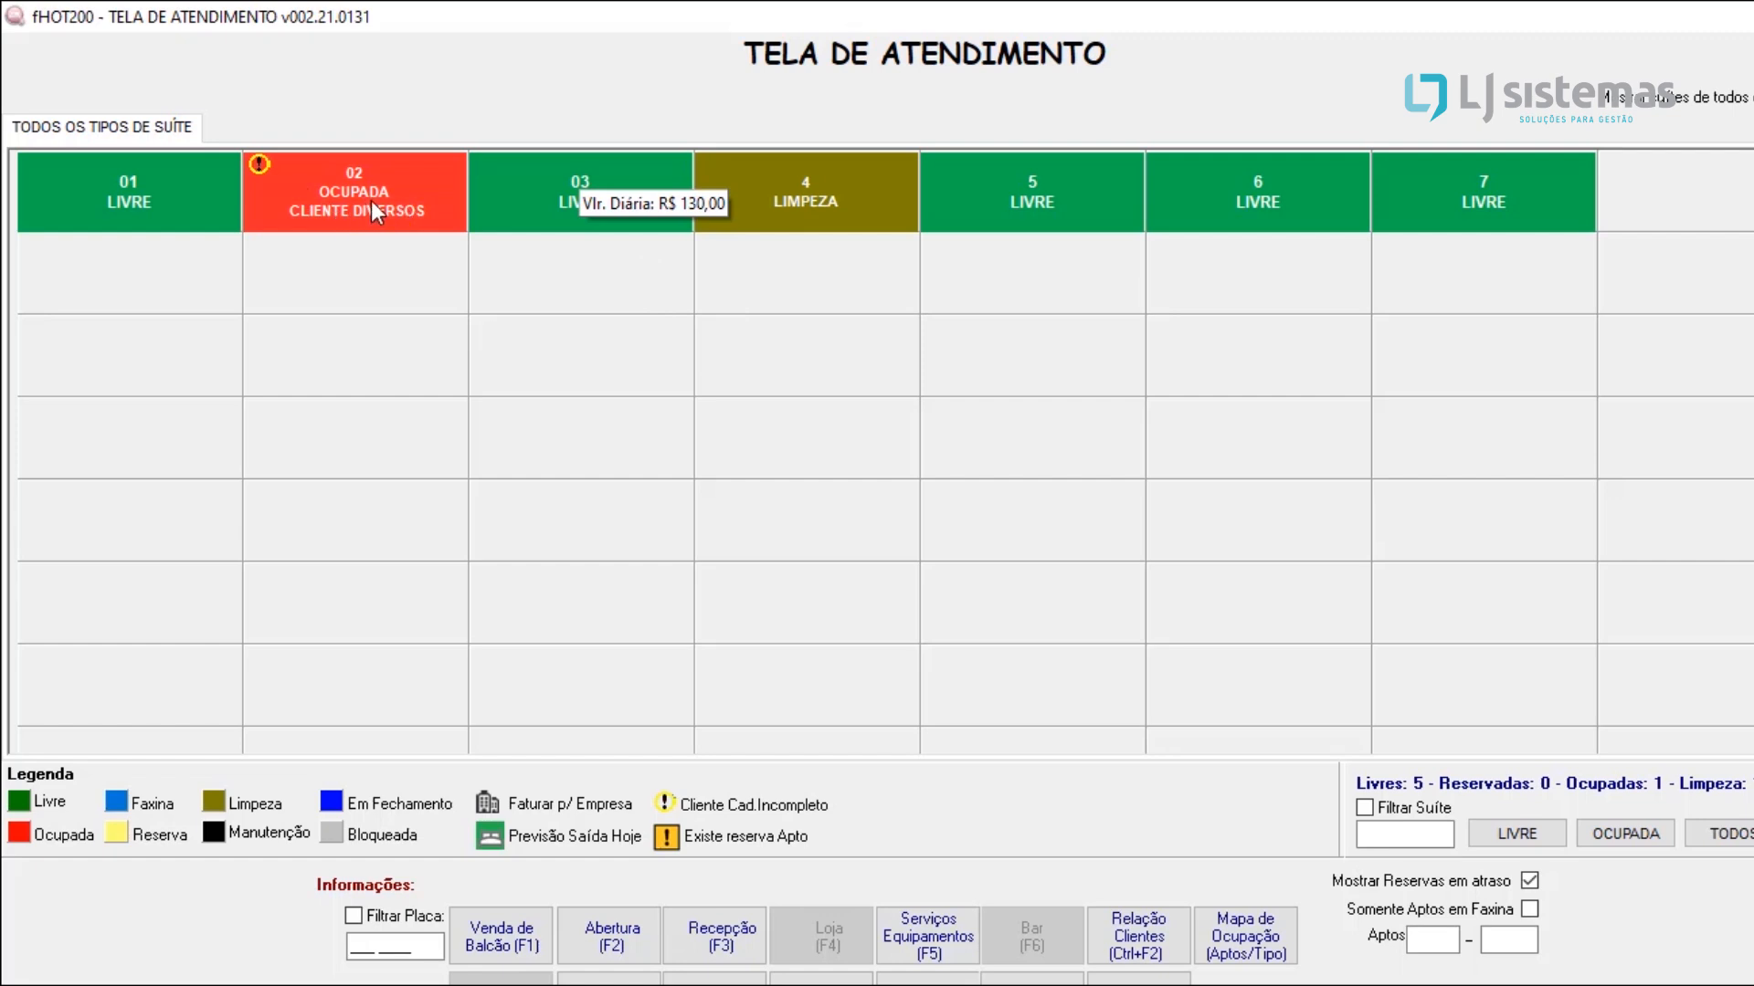
pyautogui.moveTo(407, 188)
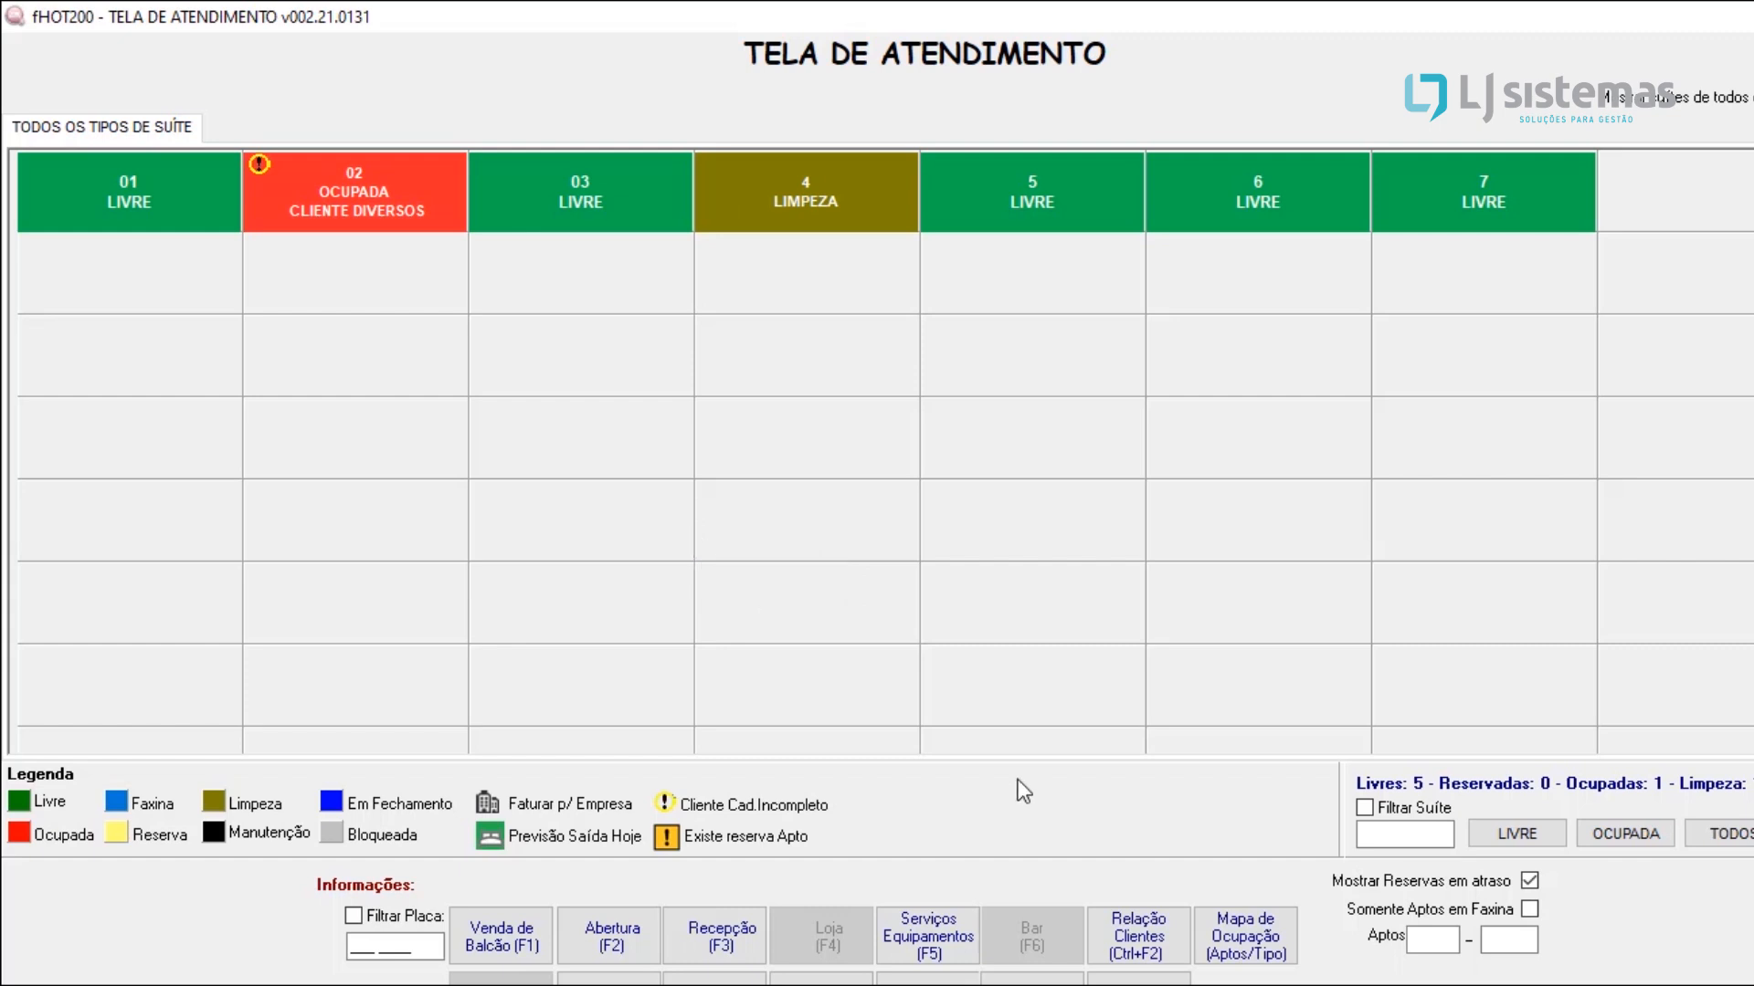
pyautogui.rightClick(1403, 982)
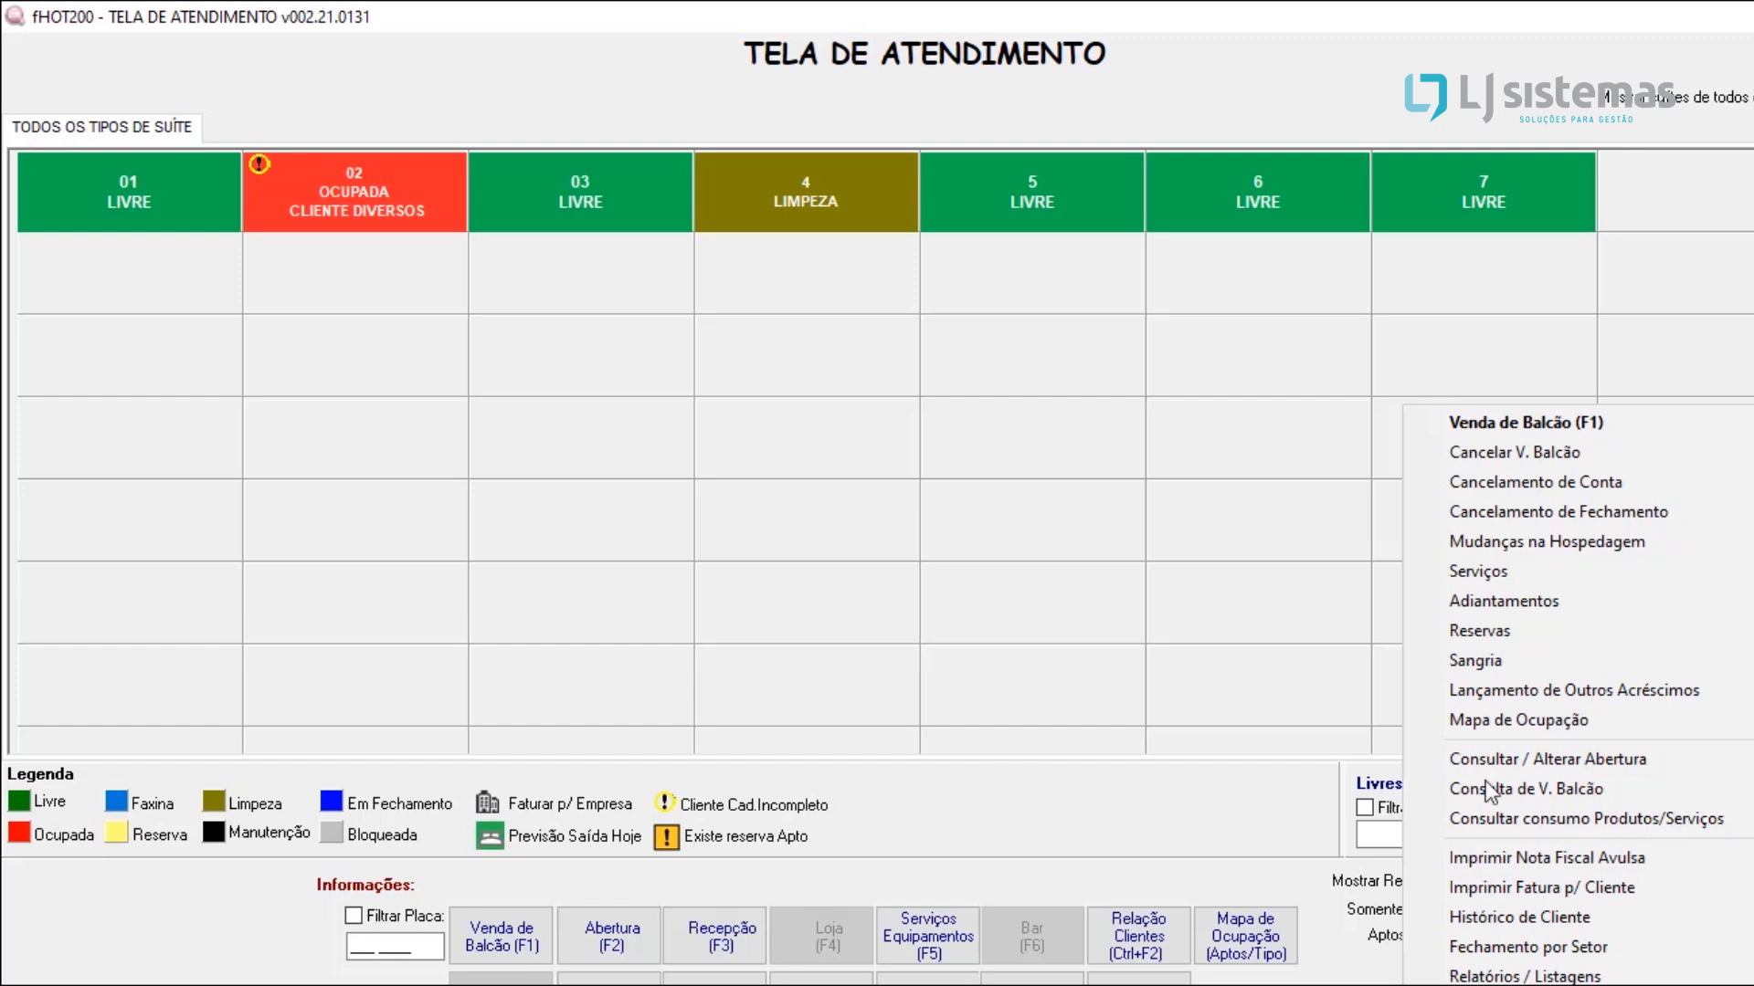
pyautogui.moveTo(1511, 541)
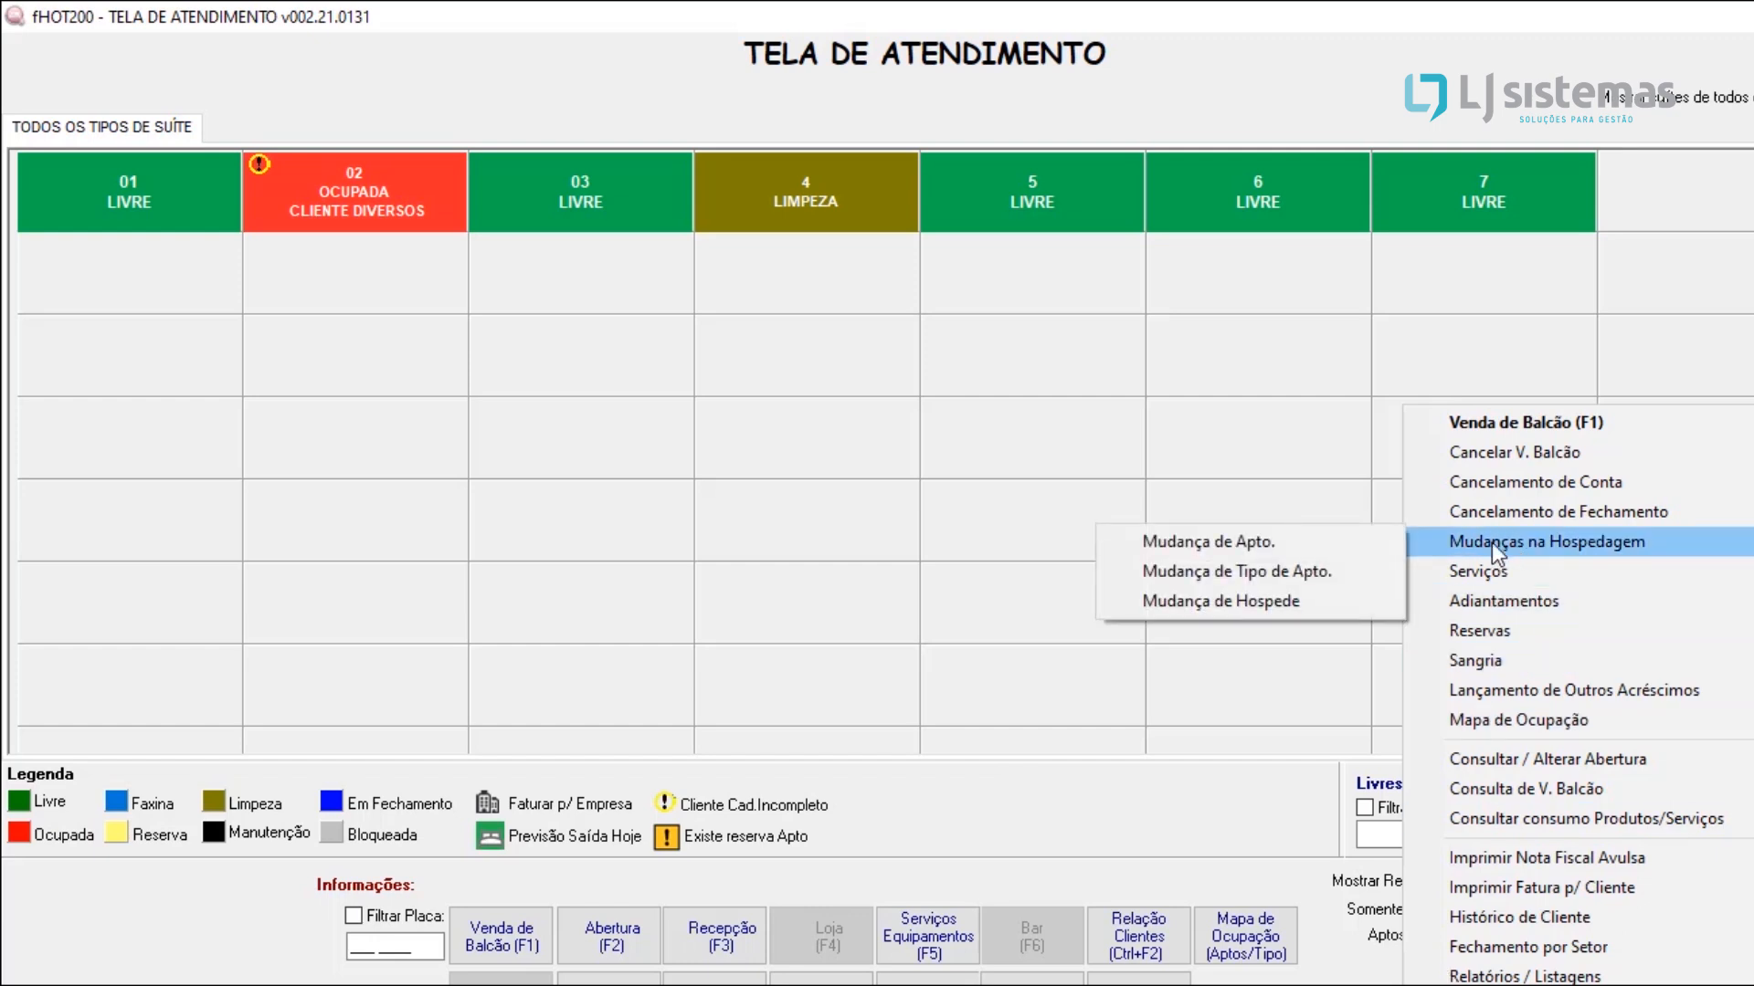
pyautogui.click(1348, 550)
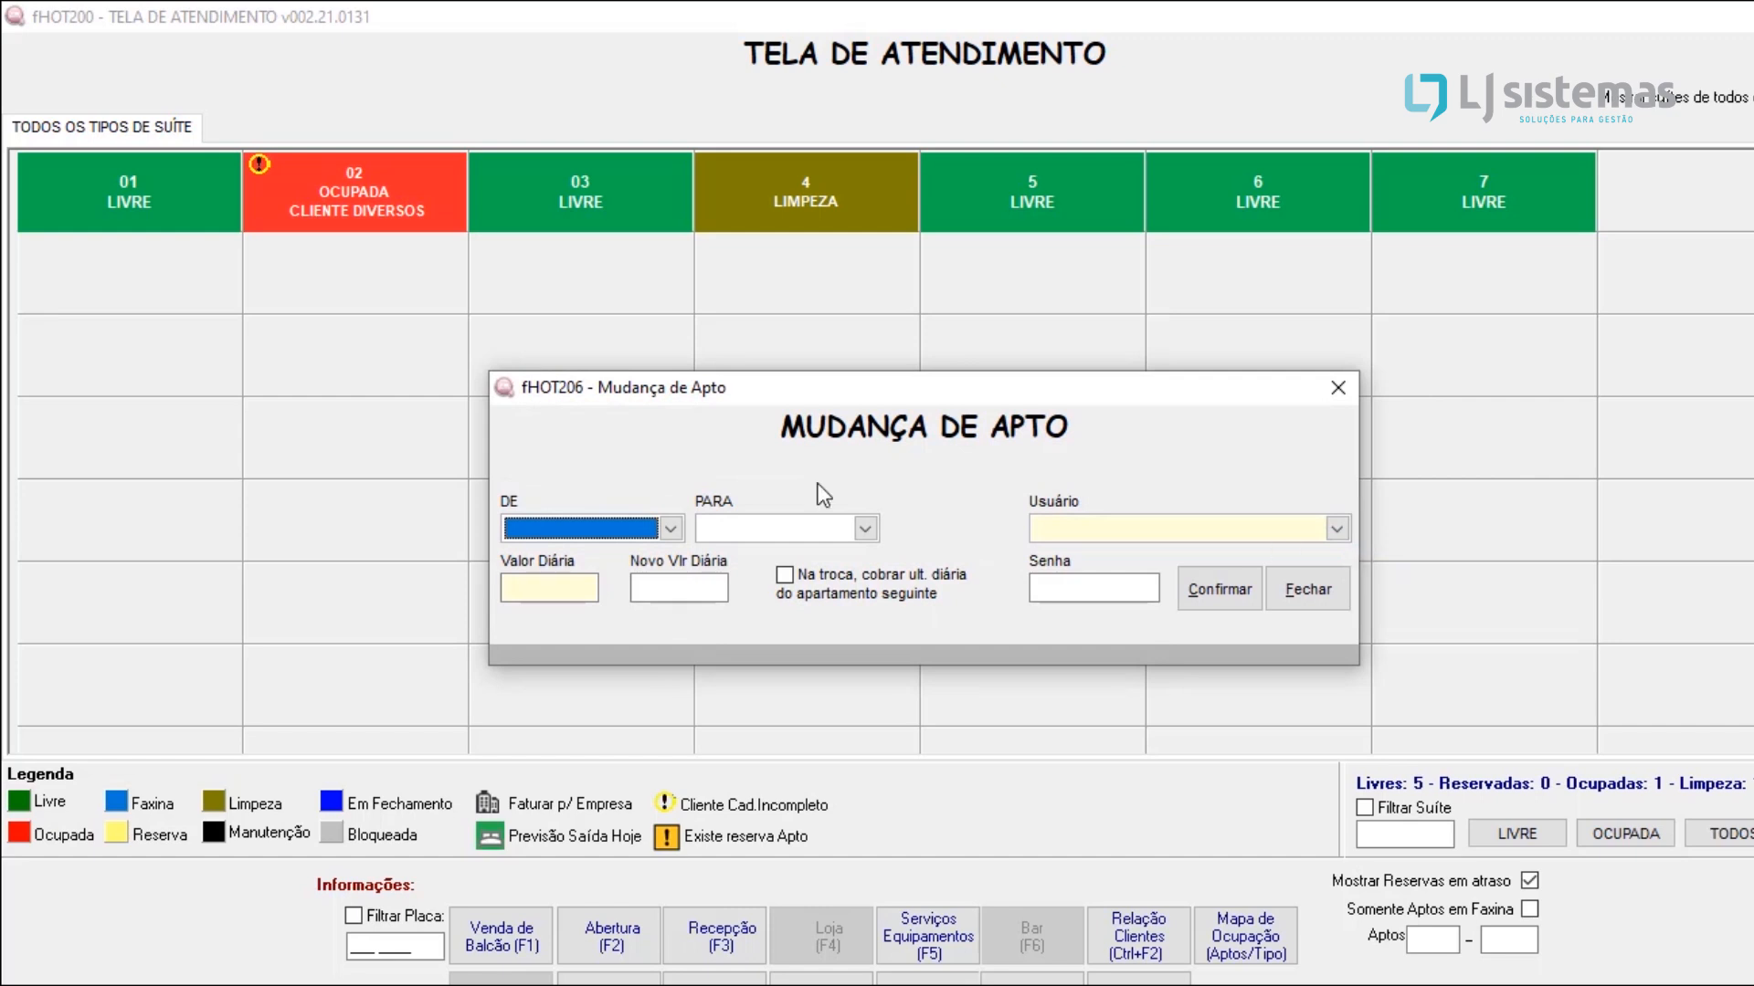
pyautogui.click(677, 527)
pyautogui.click(626, 556)
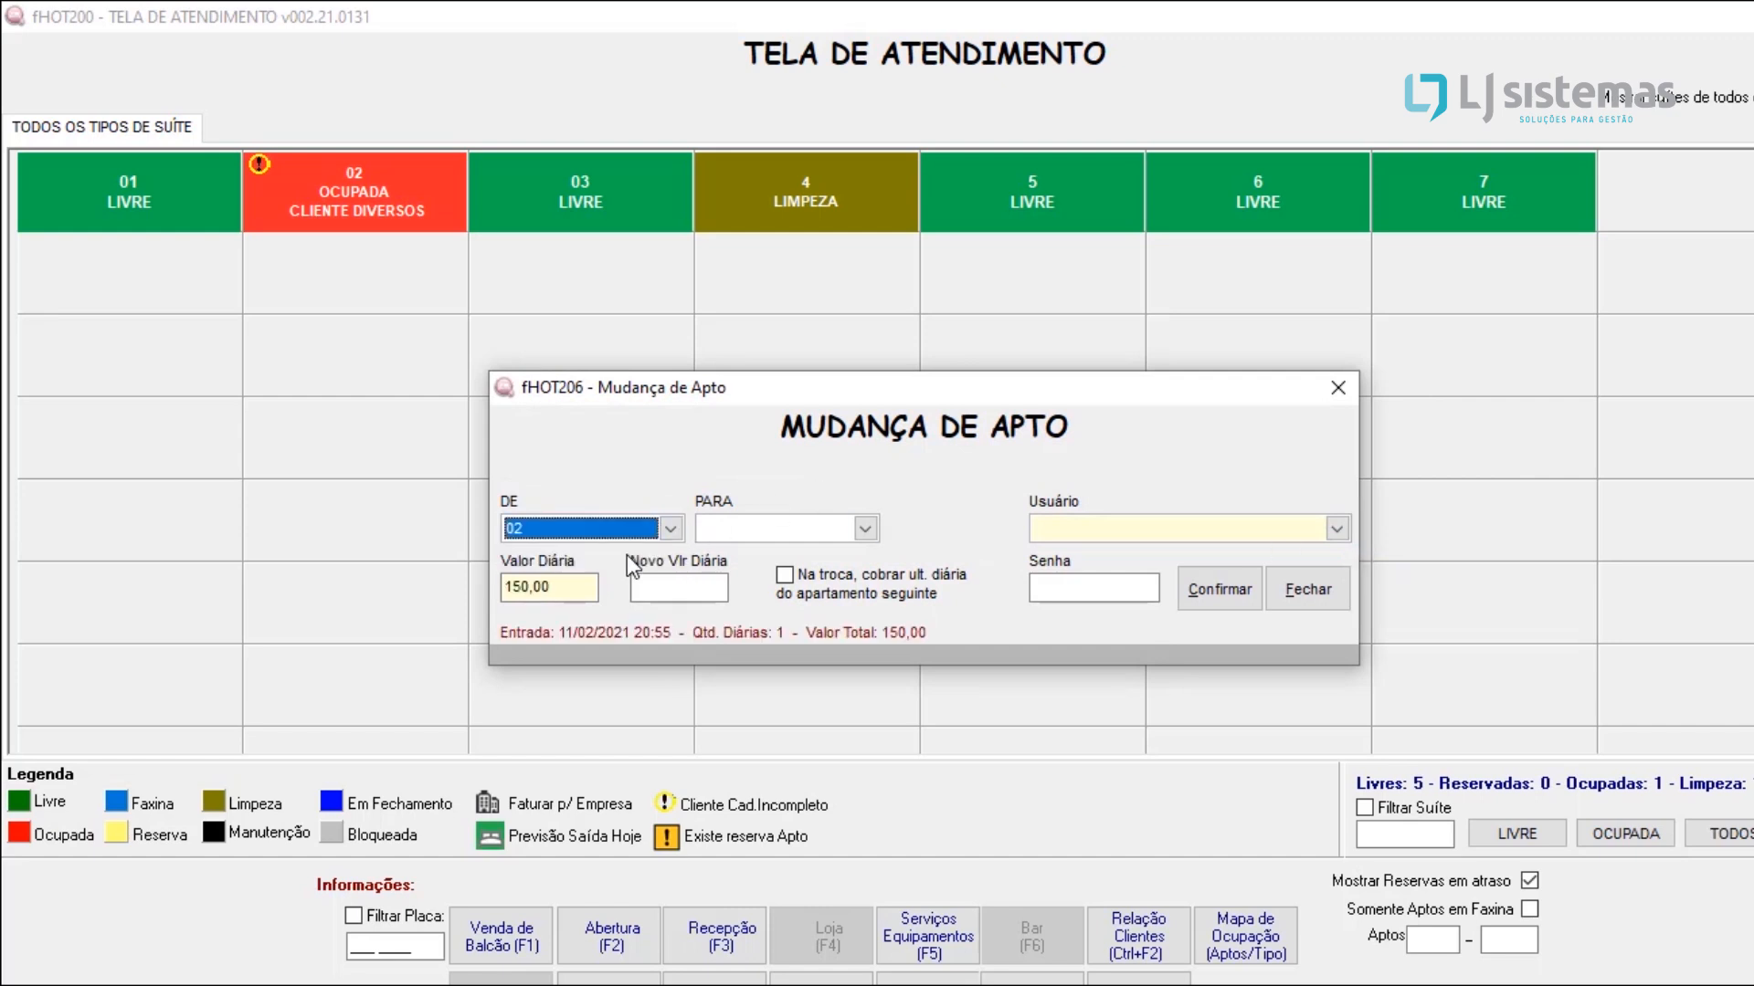
pyautogui.click(825, 530)
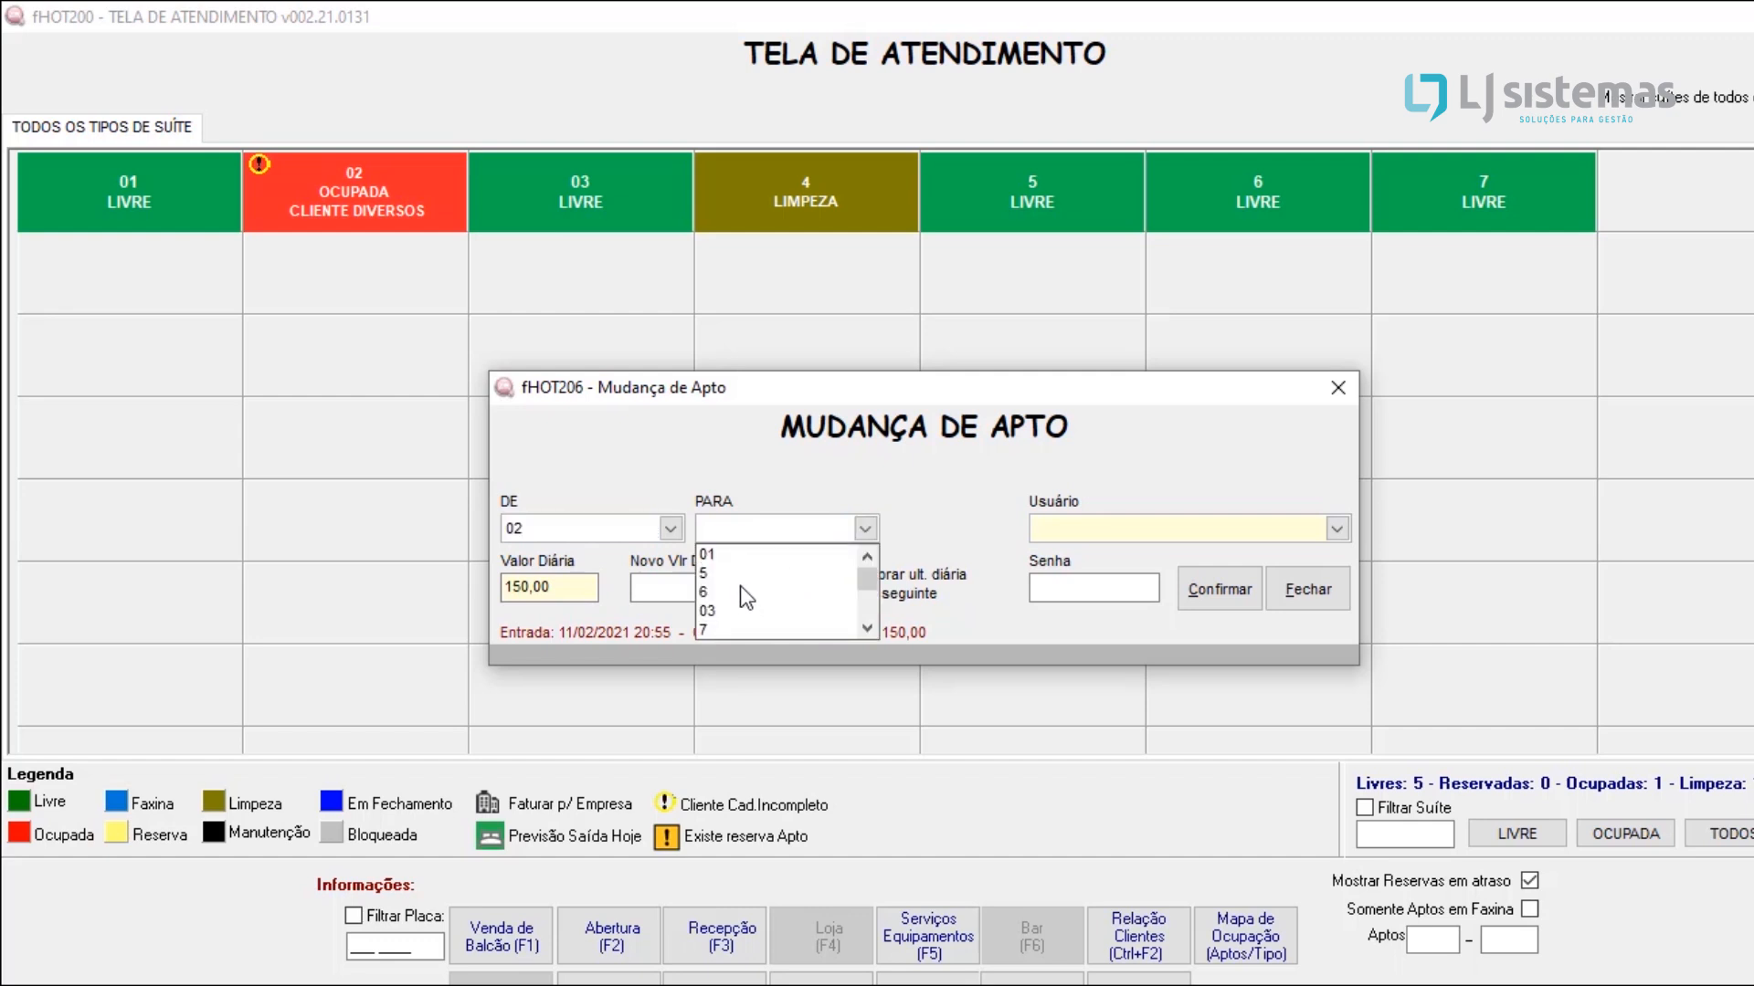
pyautogui.click(741, 609)
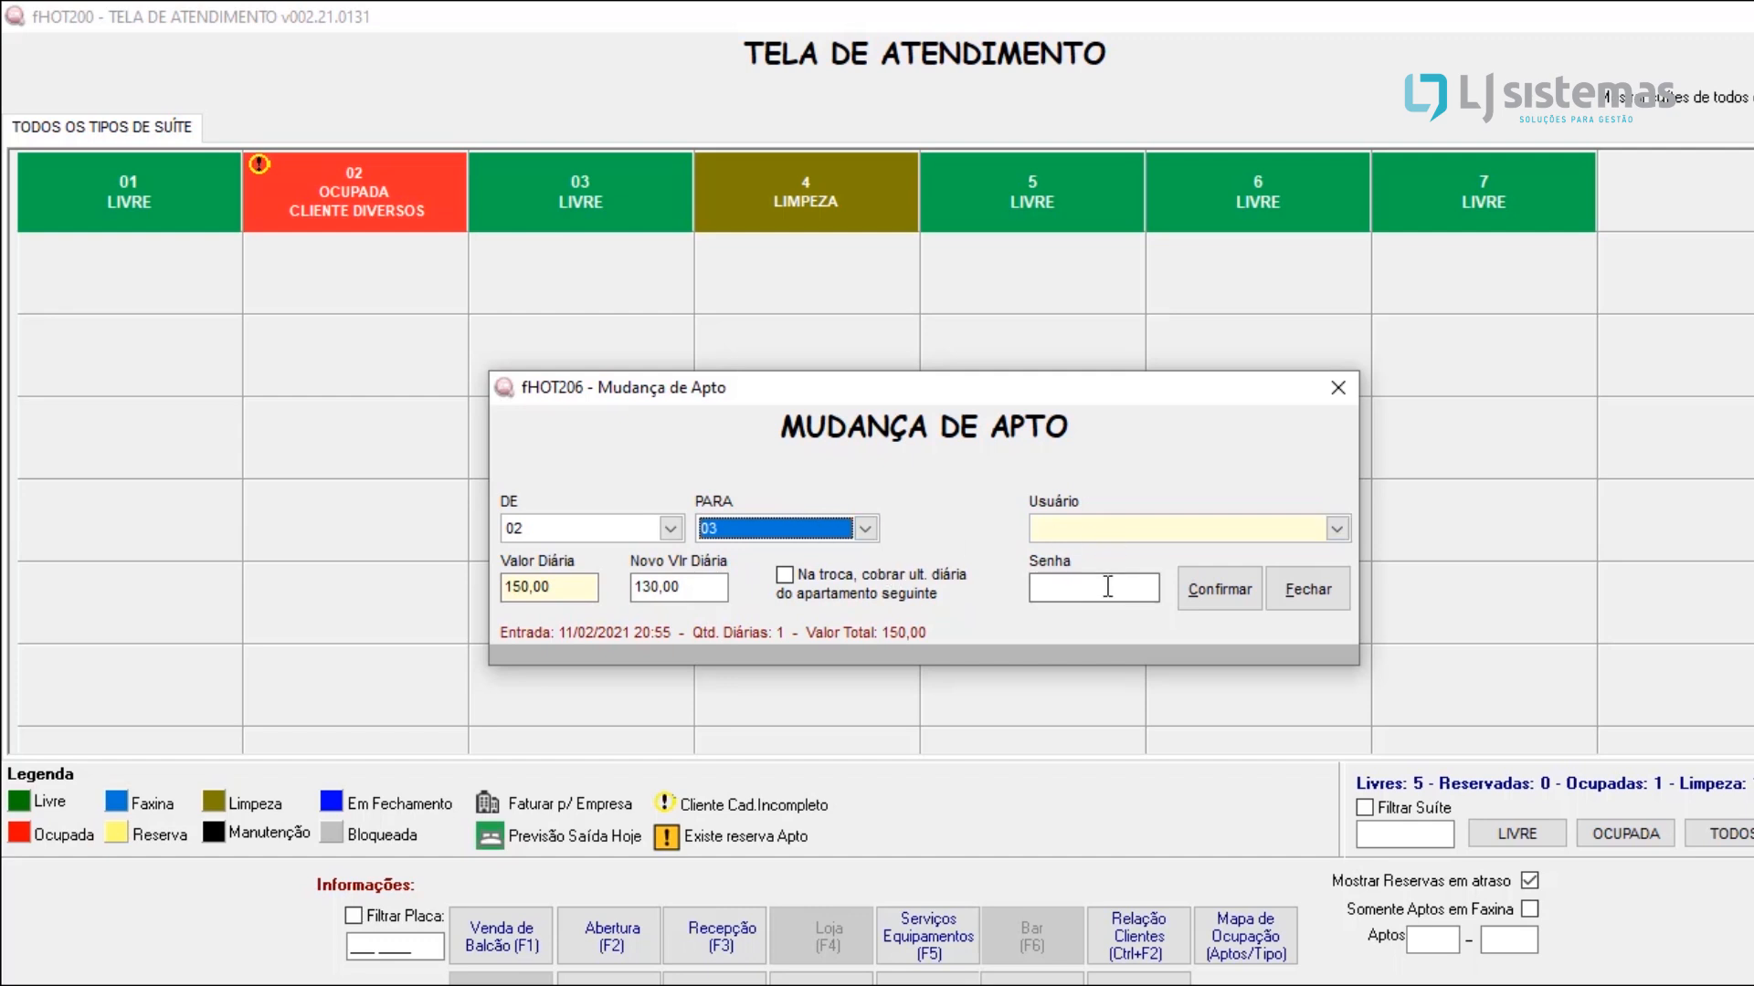
# Step: Authorize the apartment change as user ROOT with the account password and confirm it
pyautogui.click(1166, 523)
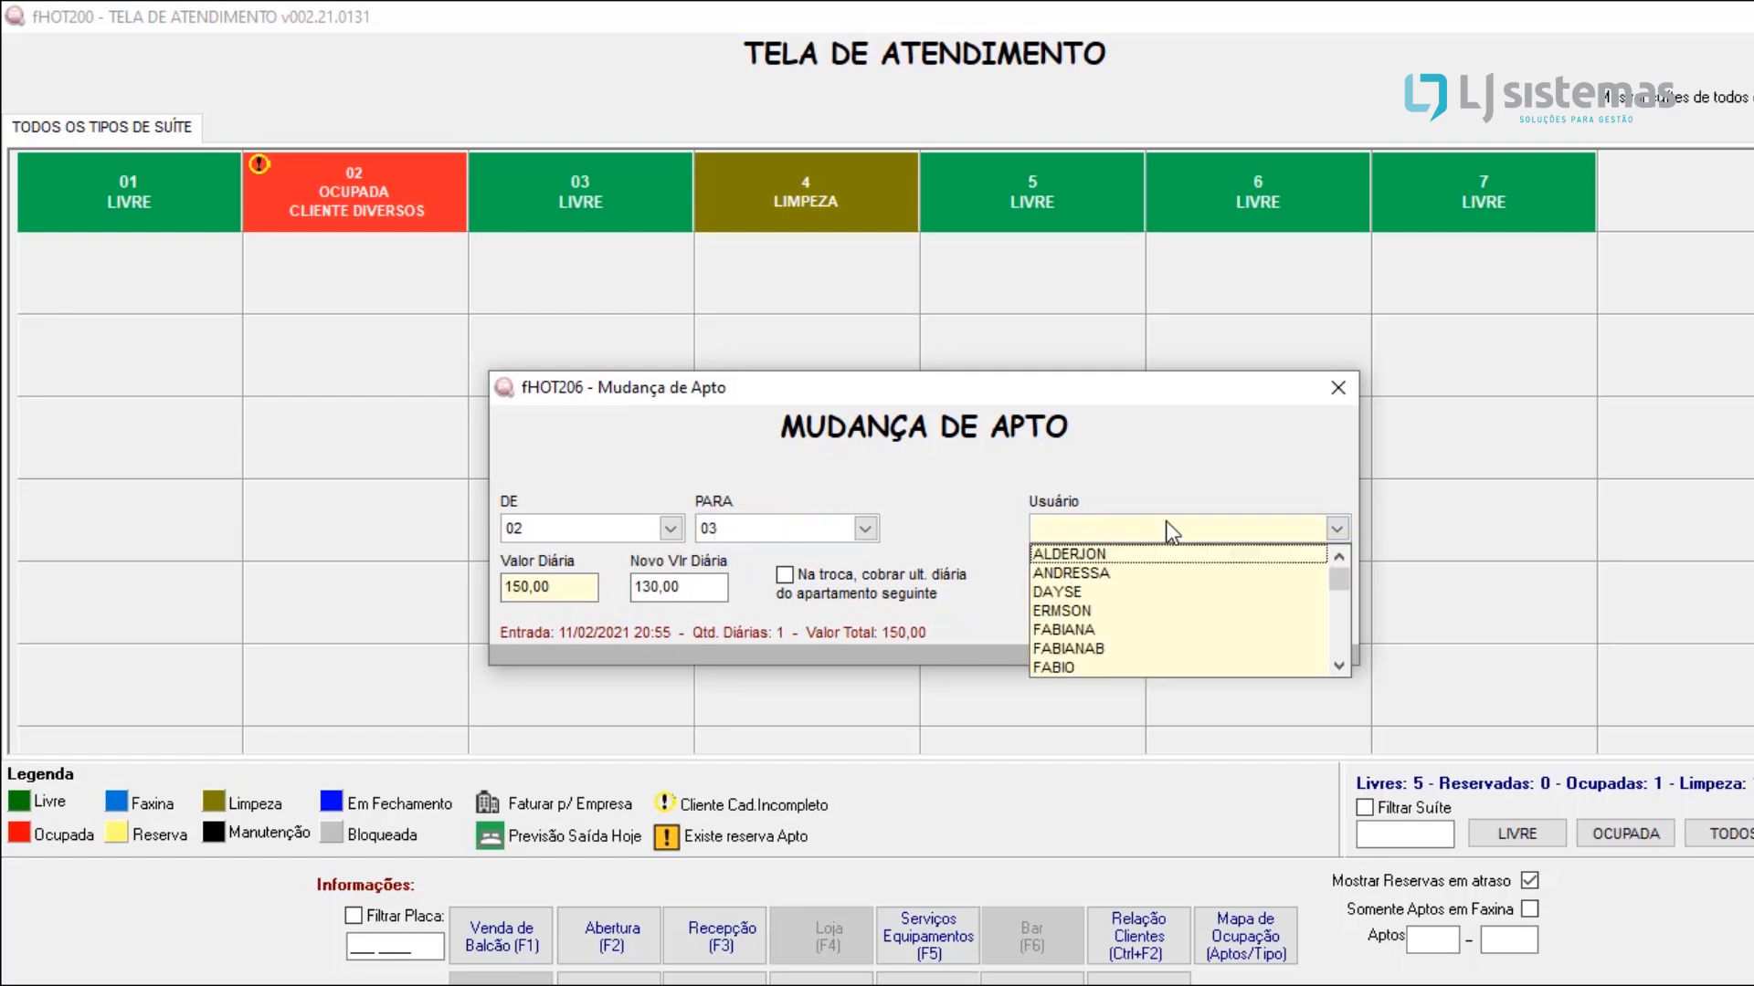
pyautogui.click(1224, 524)
pyautogui.press('r')
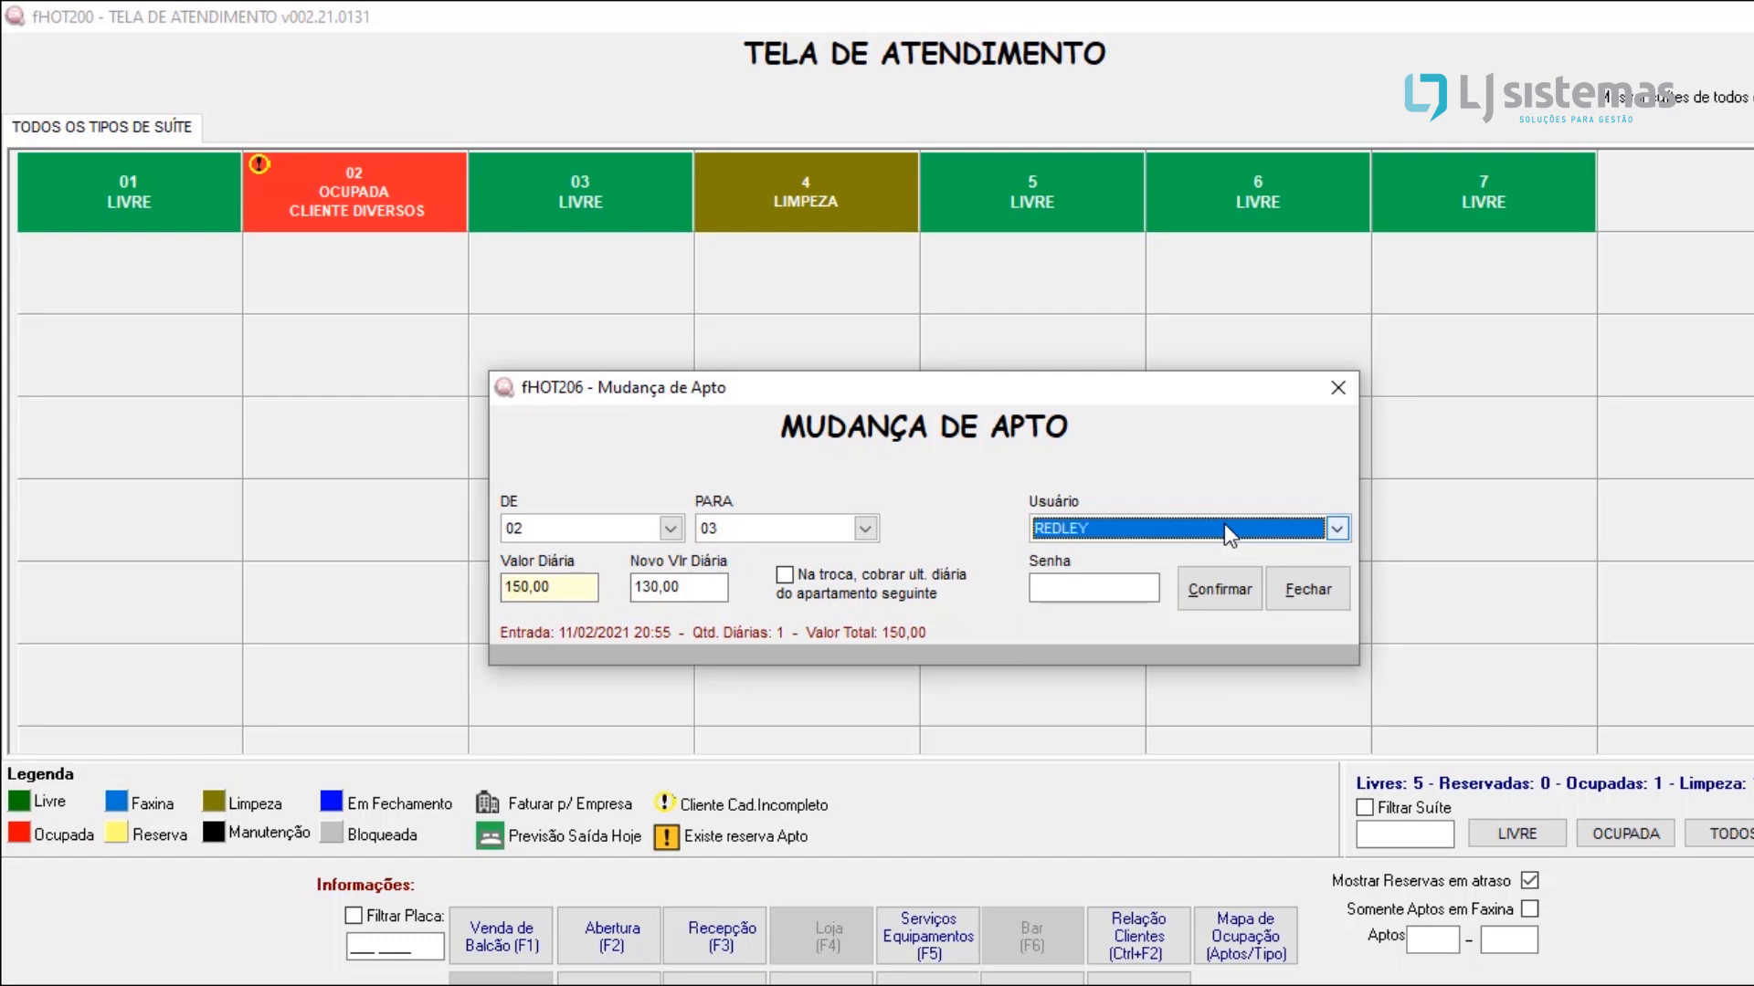
pyautogui.press('o')
pyautogui.click(1053, 589)
pyautogui.write('*******')
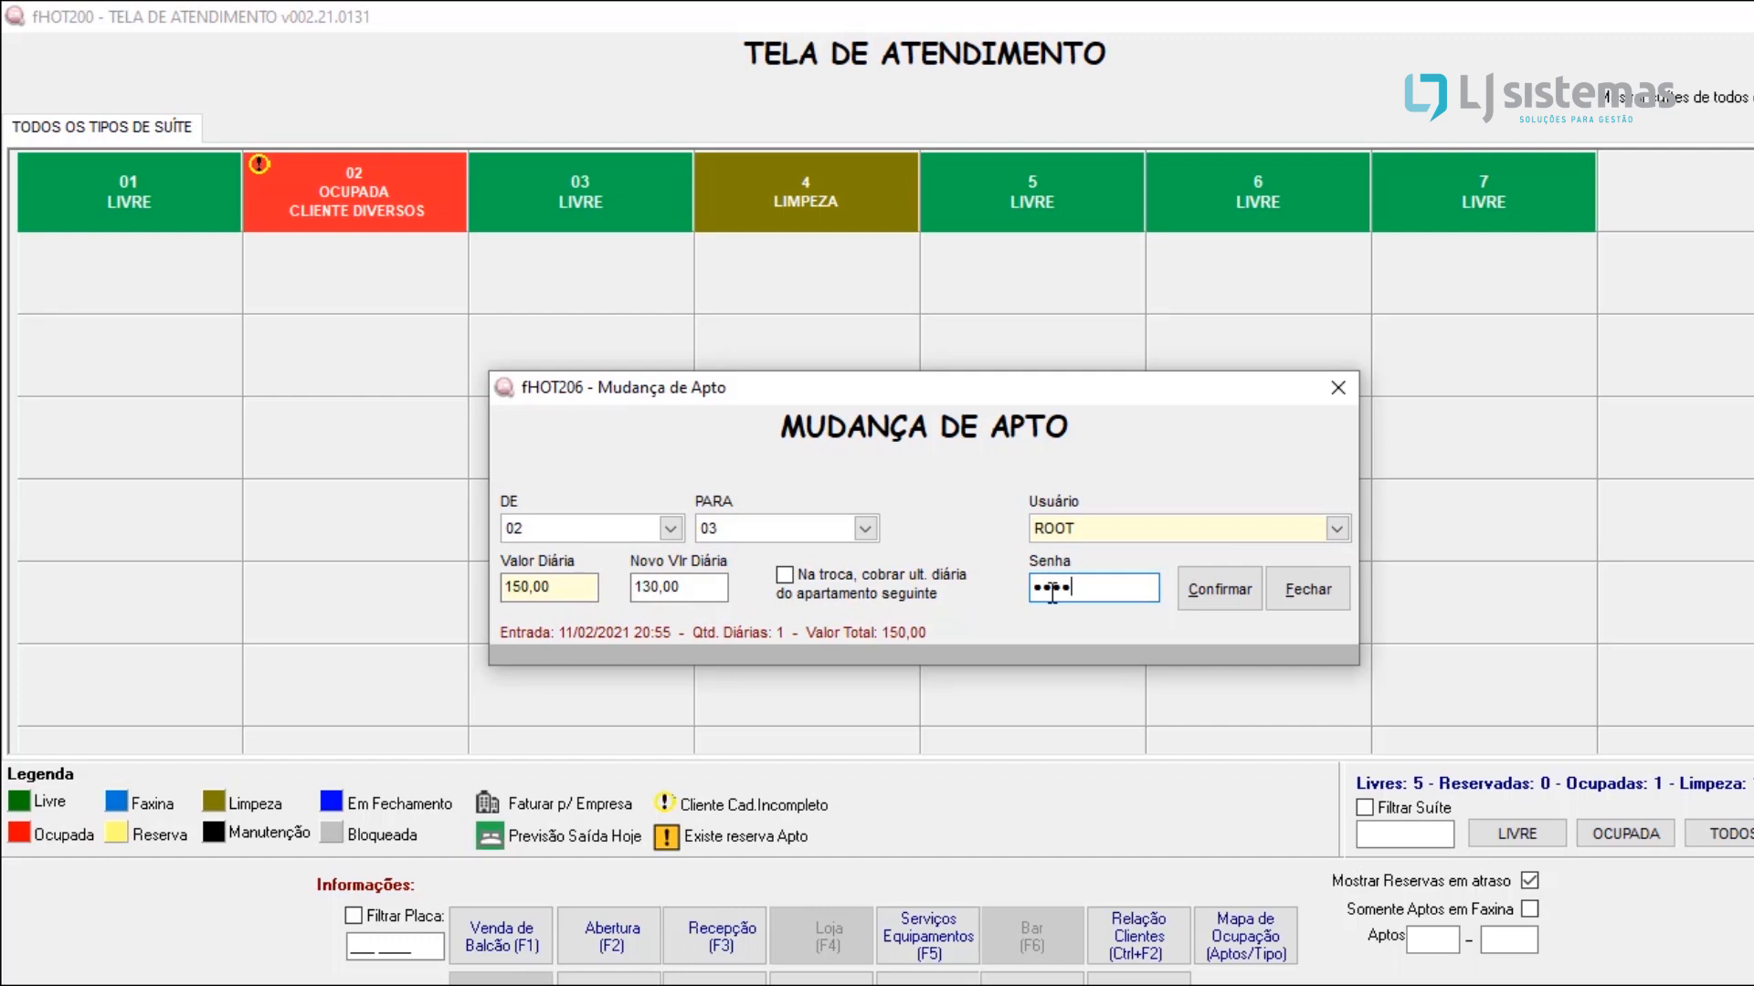
pyautogui.write('*')
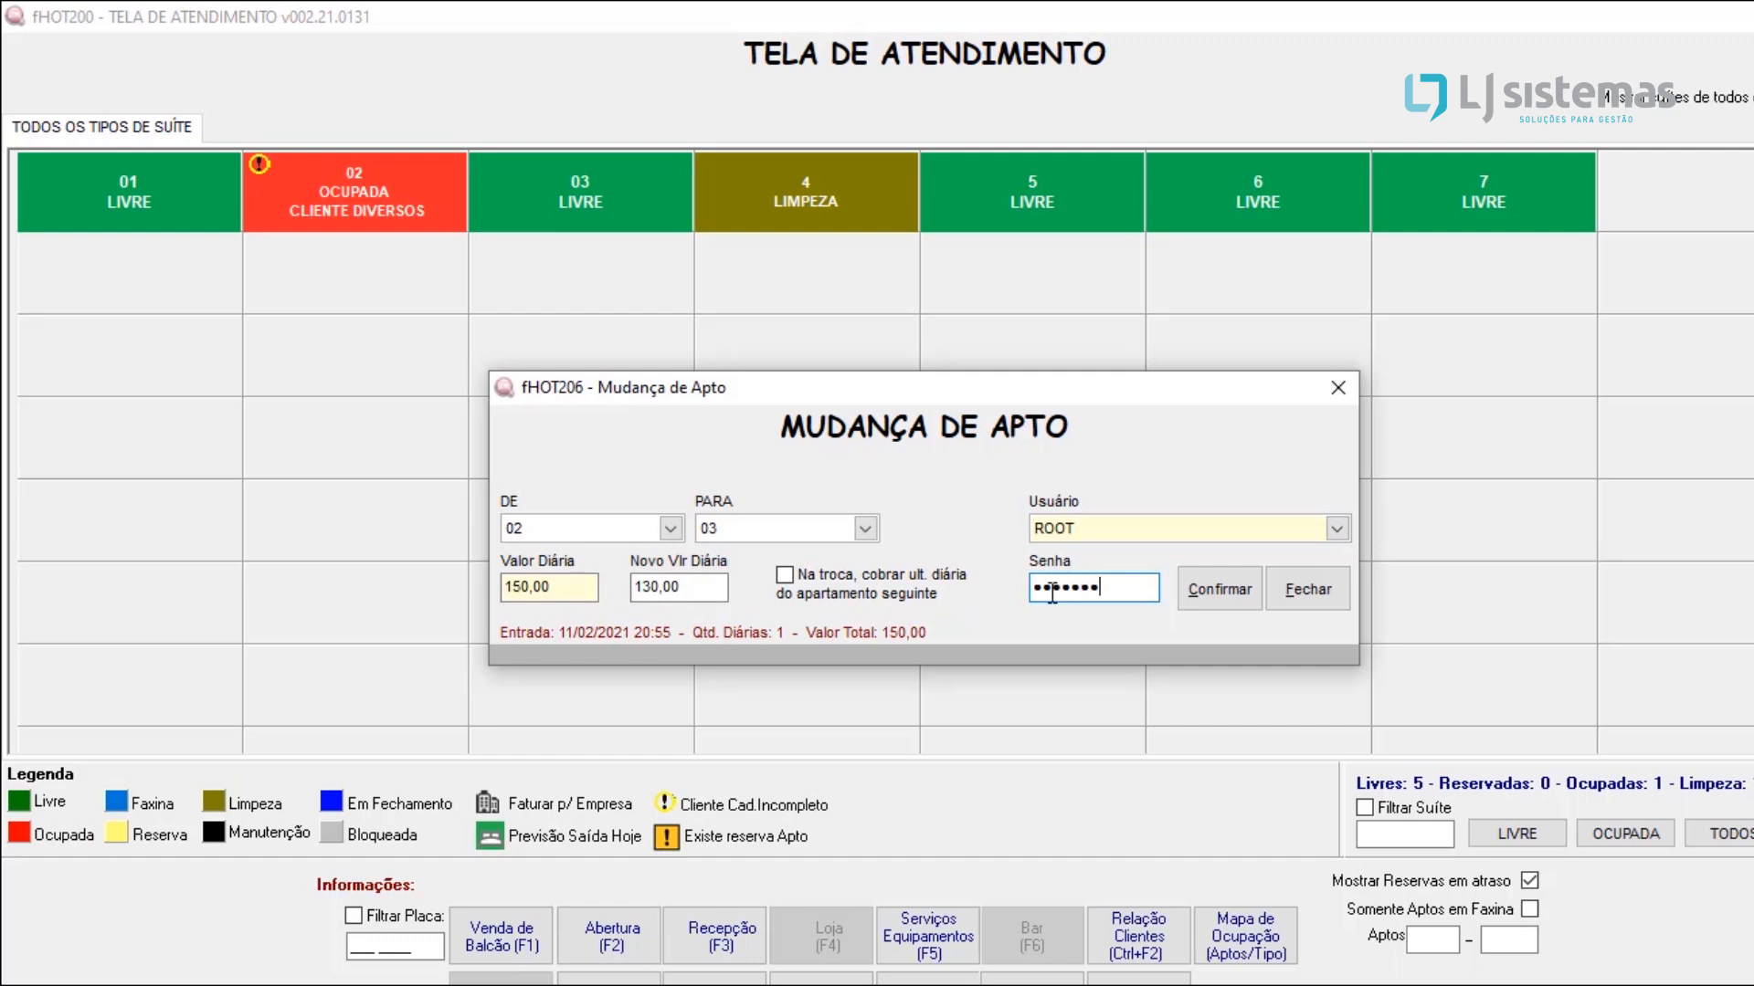
pyautogui.click(1210, 590)
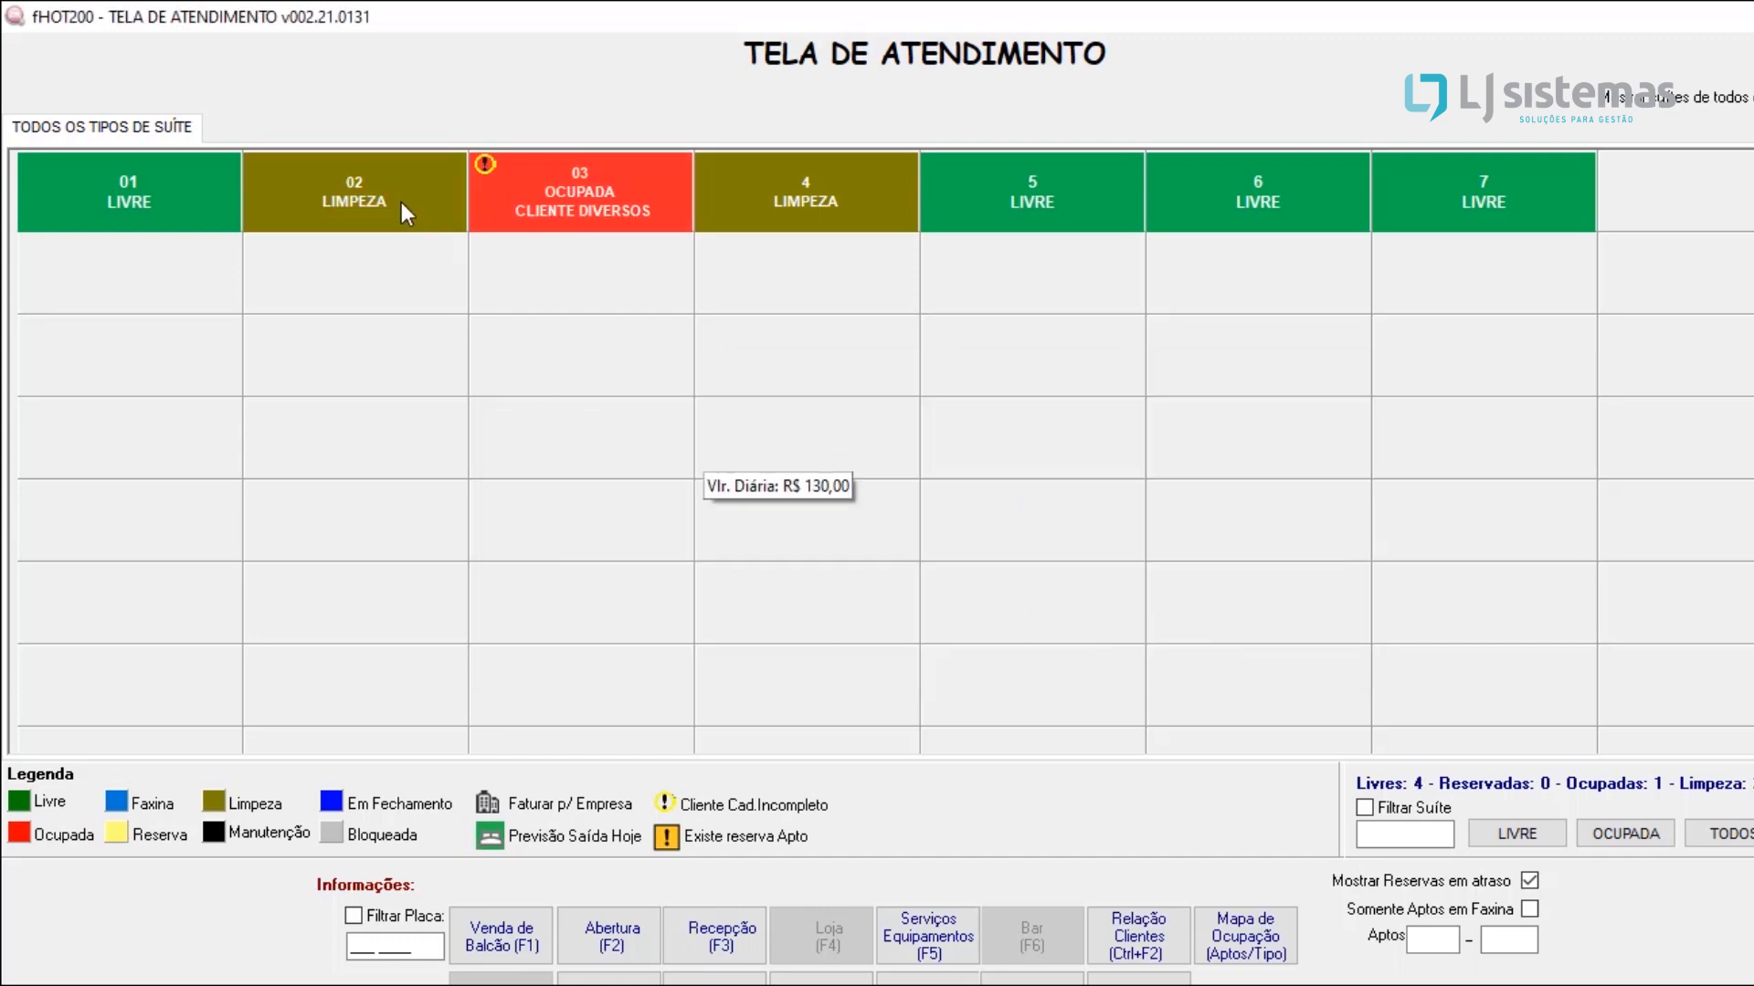
# Step: Open the reservations registration (Cadastro de Reservas) from the service screen
pyautogui.moveTo(402, 201)
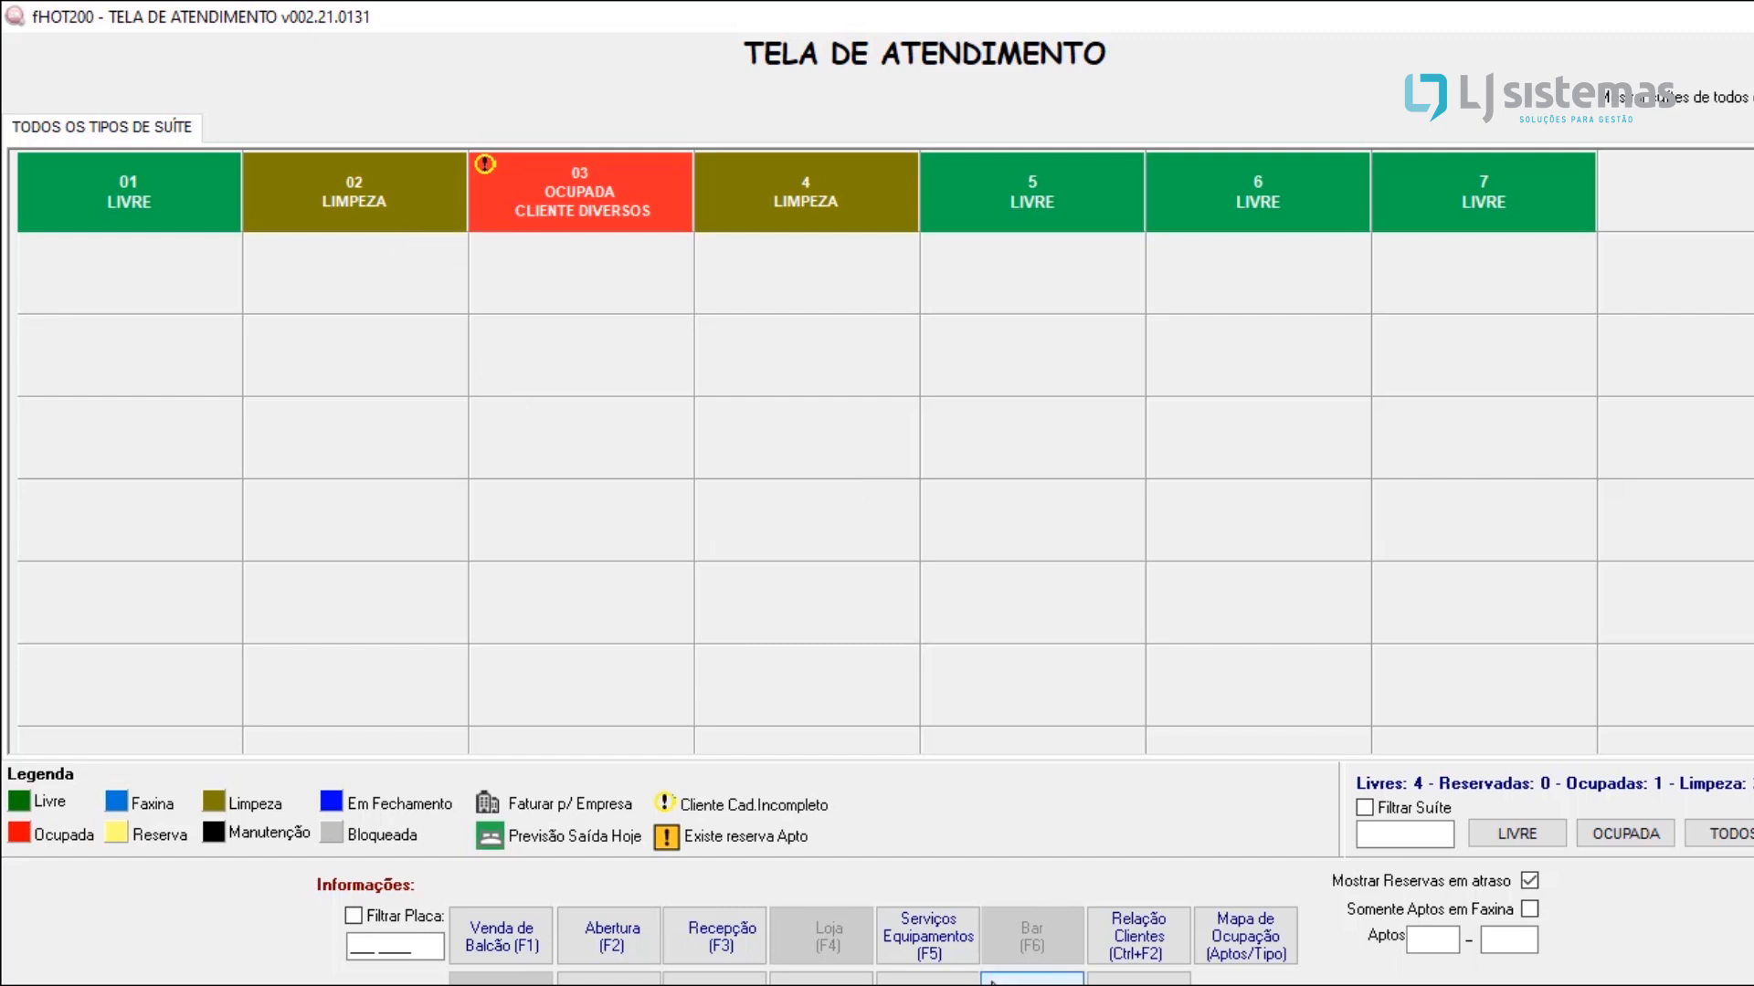
pyautogui.moveTo(1061, 719)
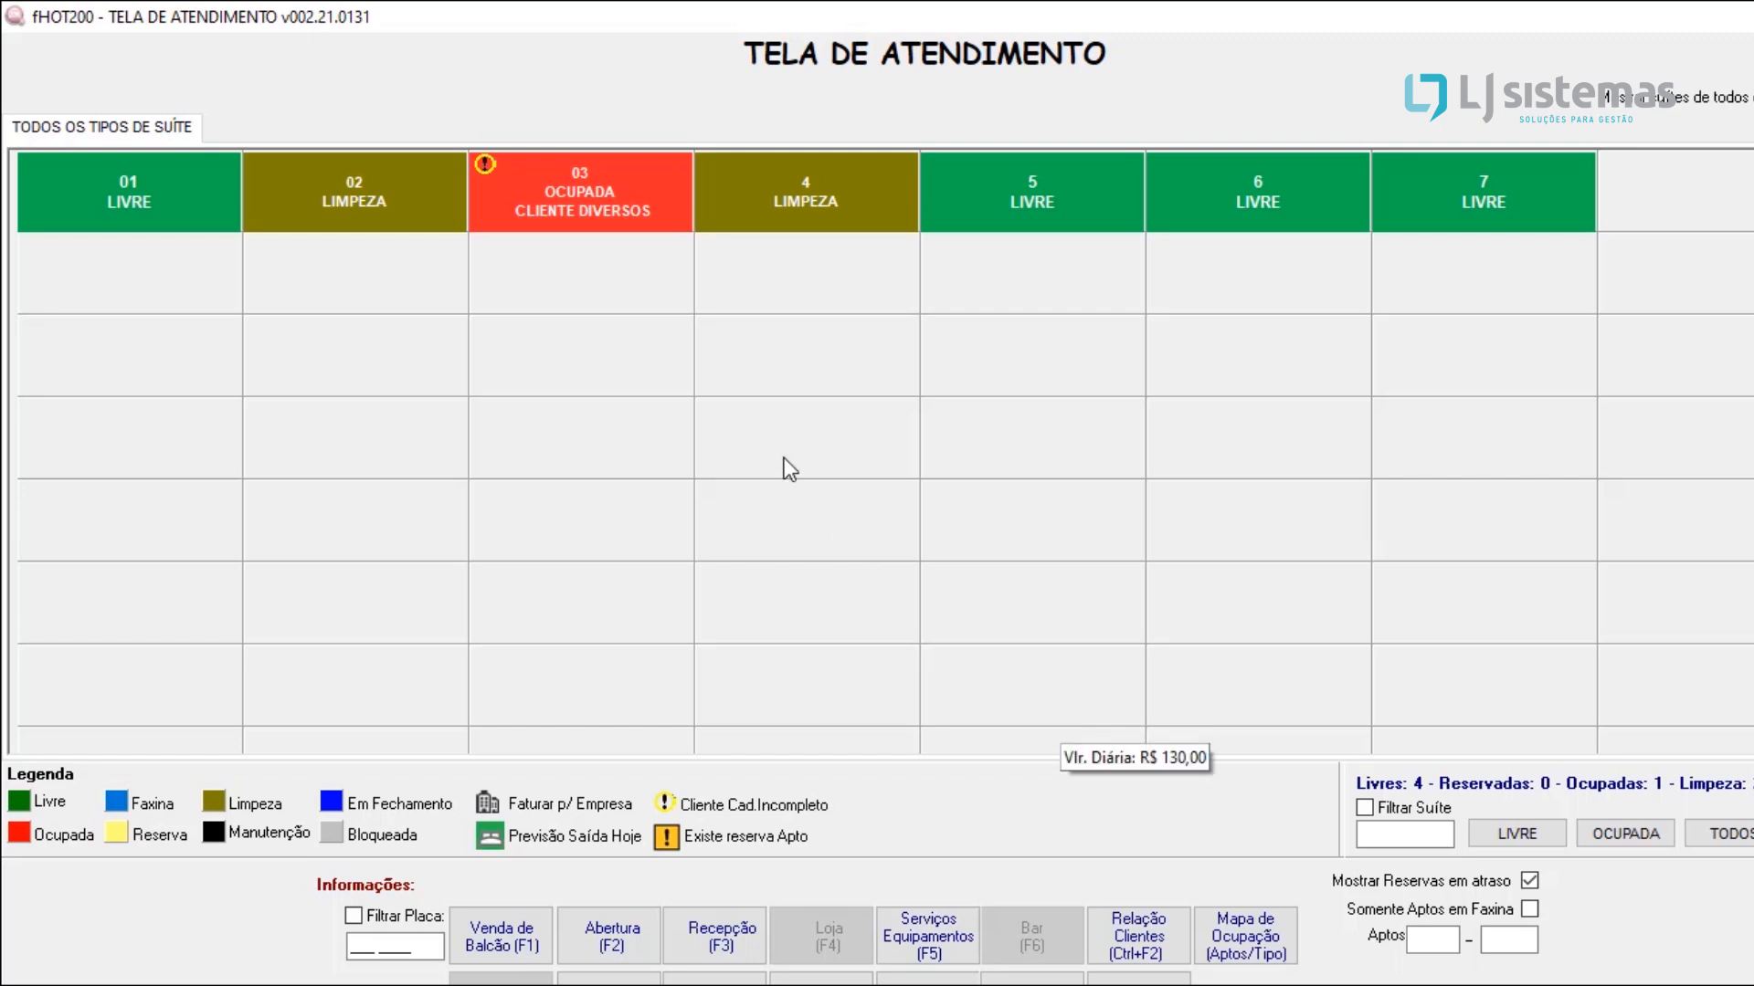
pyautogui.moveTo(784, 458)
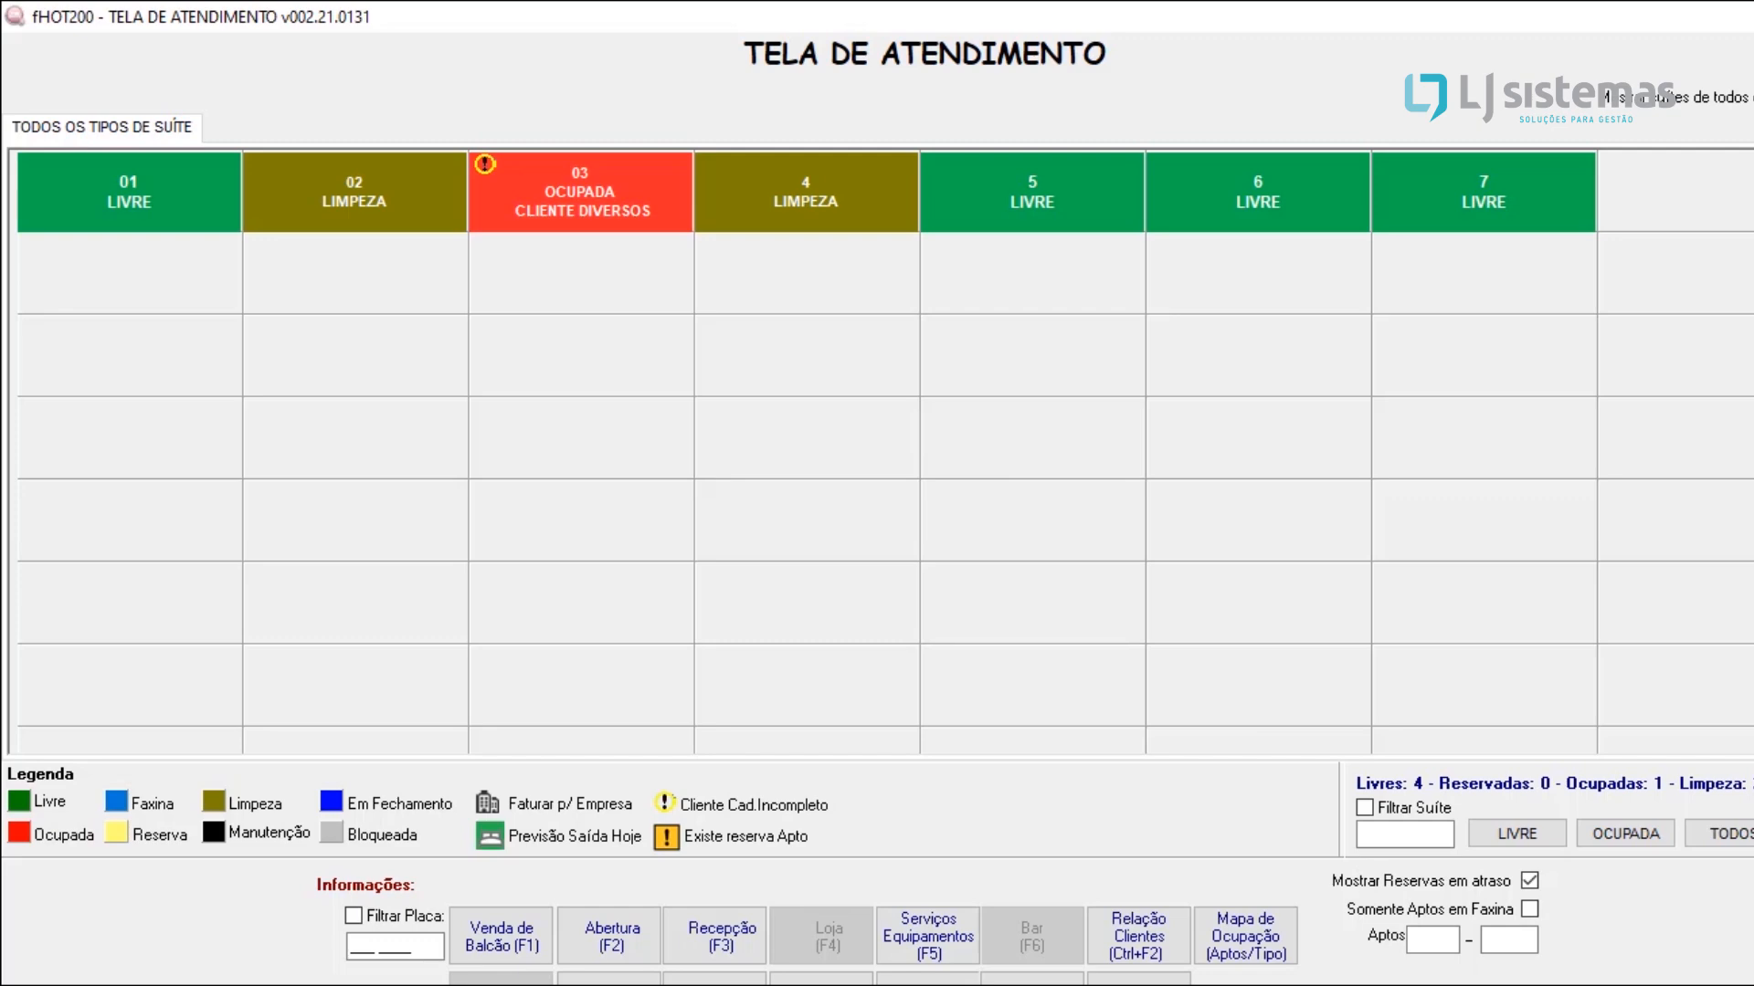
pyautogui.rightClick(1404, 985)
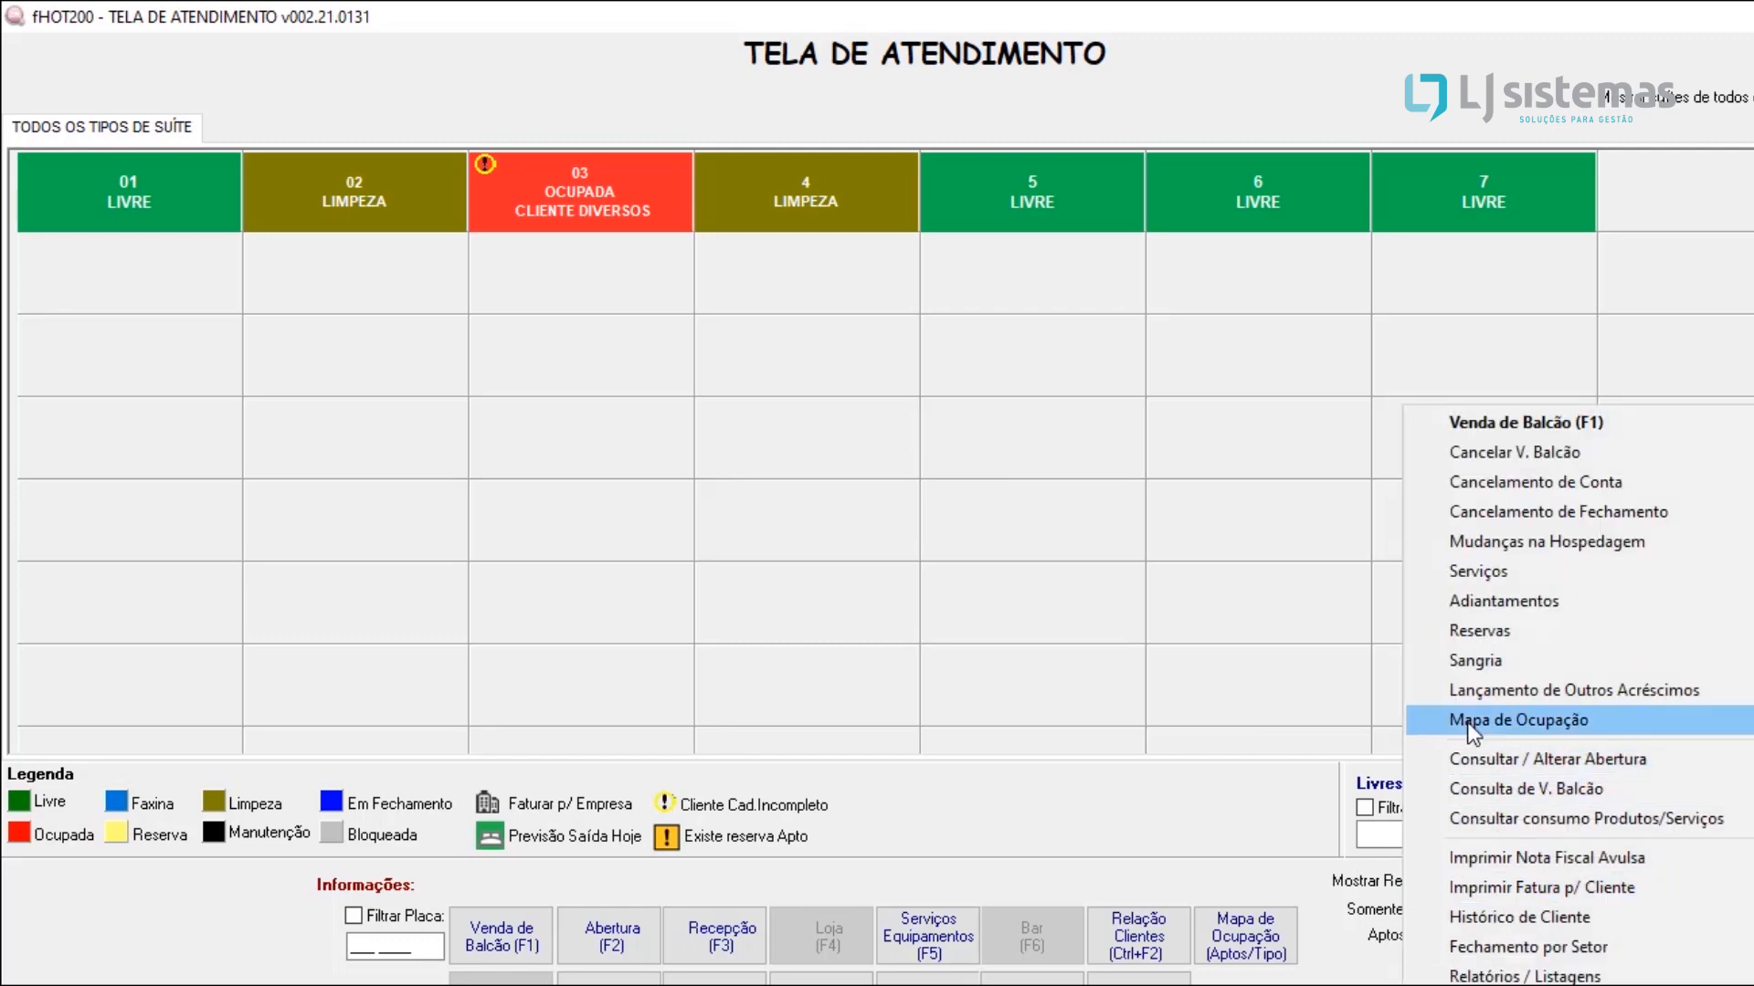
pyautogui.click(1509, 632)
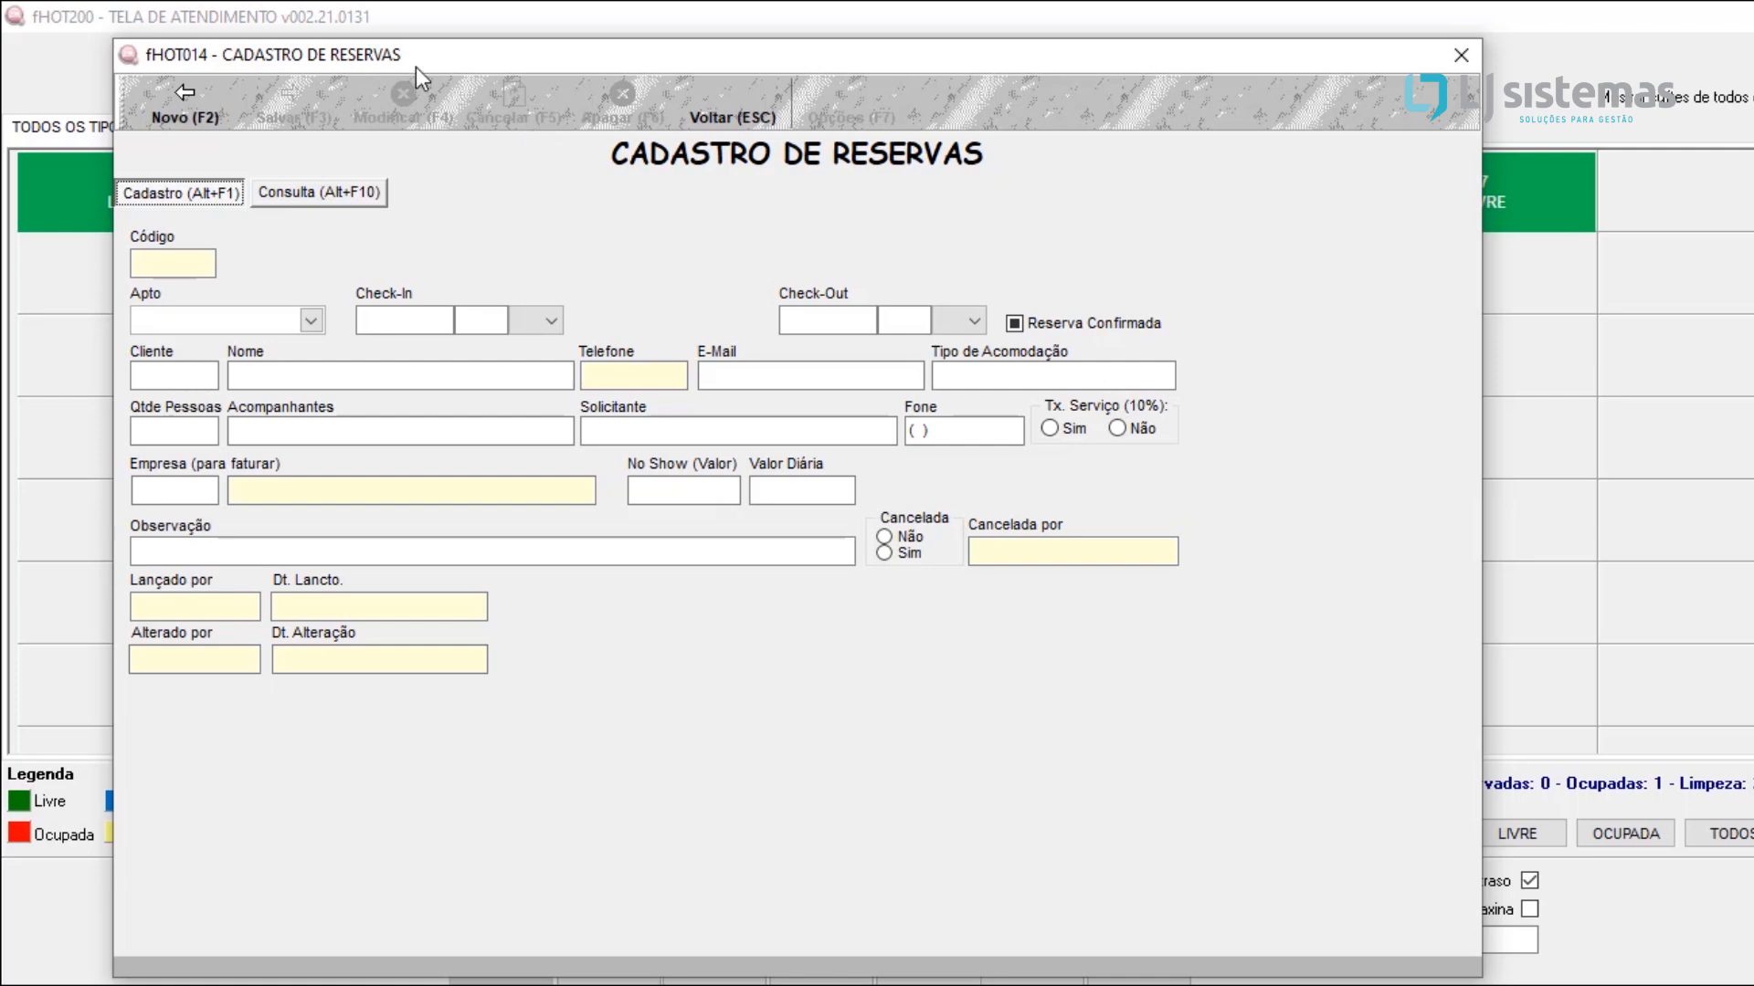
pyautogui.moveTo(410, 49); pyautogui.dragTo(517, 38)
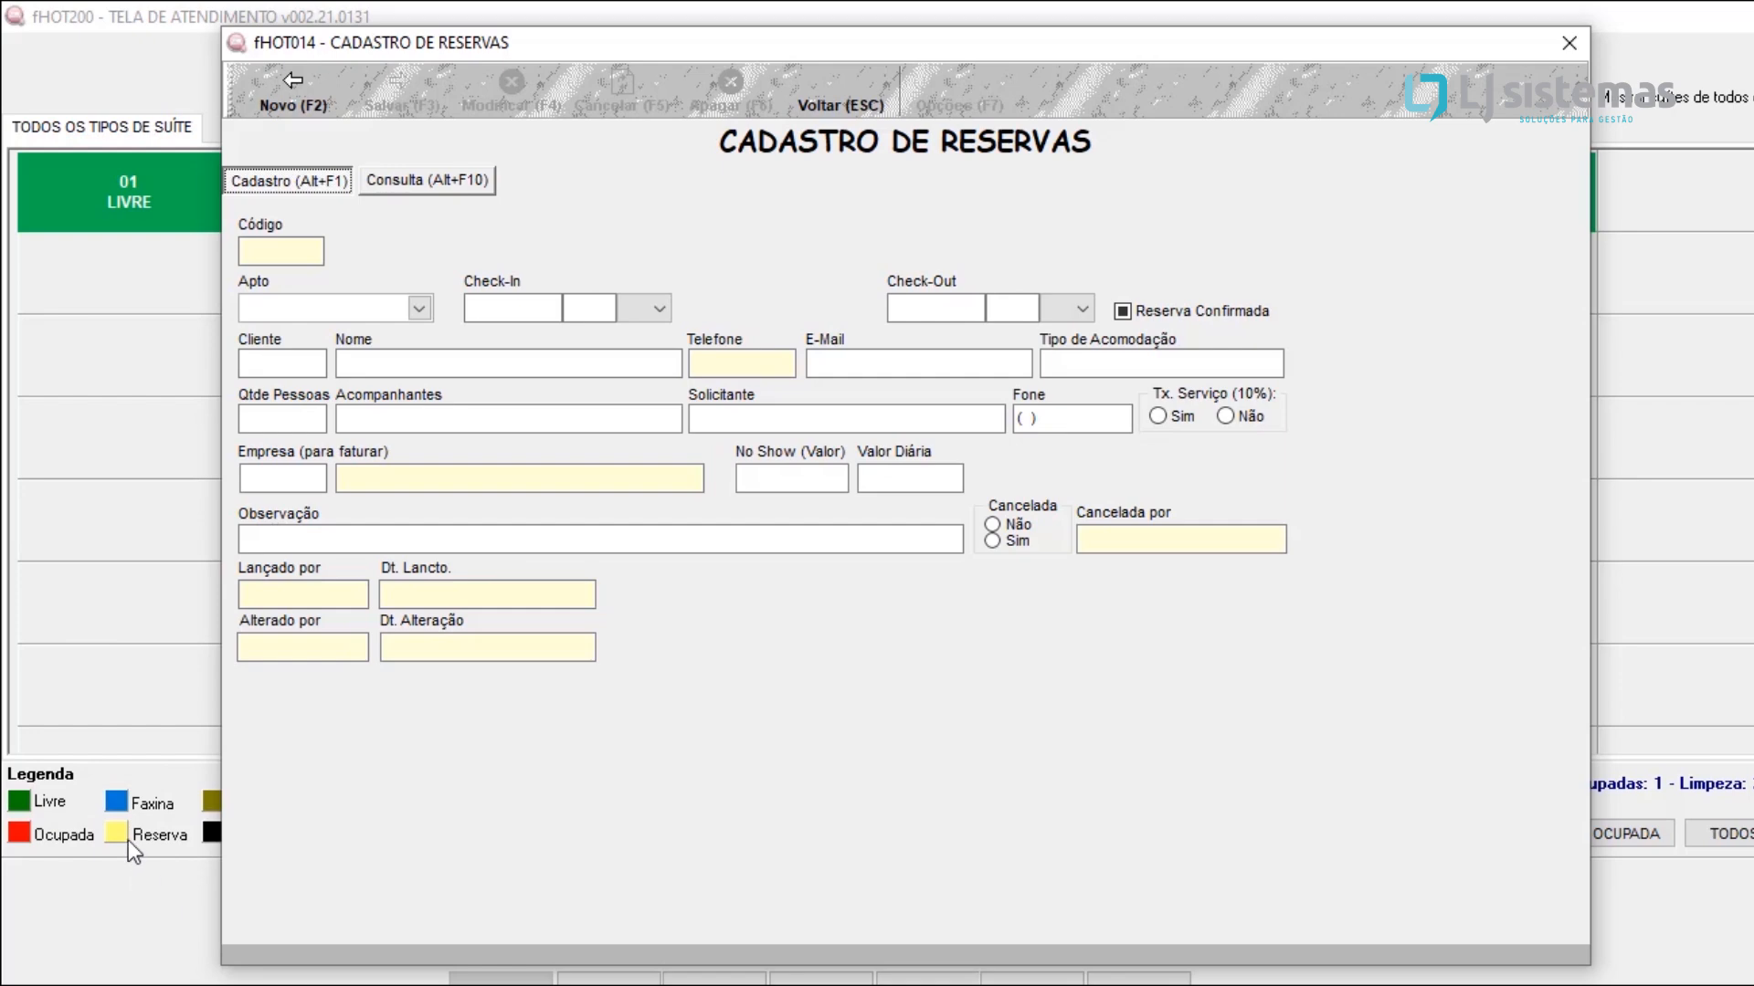
pyautogui.moveTo(656, 45); pyautogui.dragTo(518, 46)
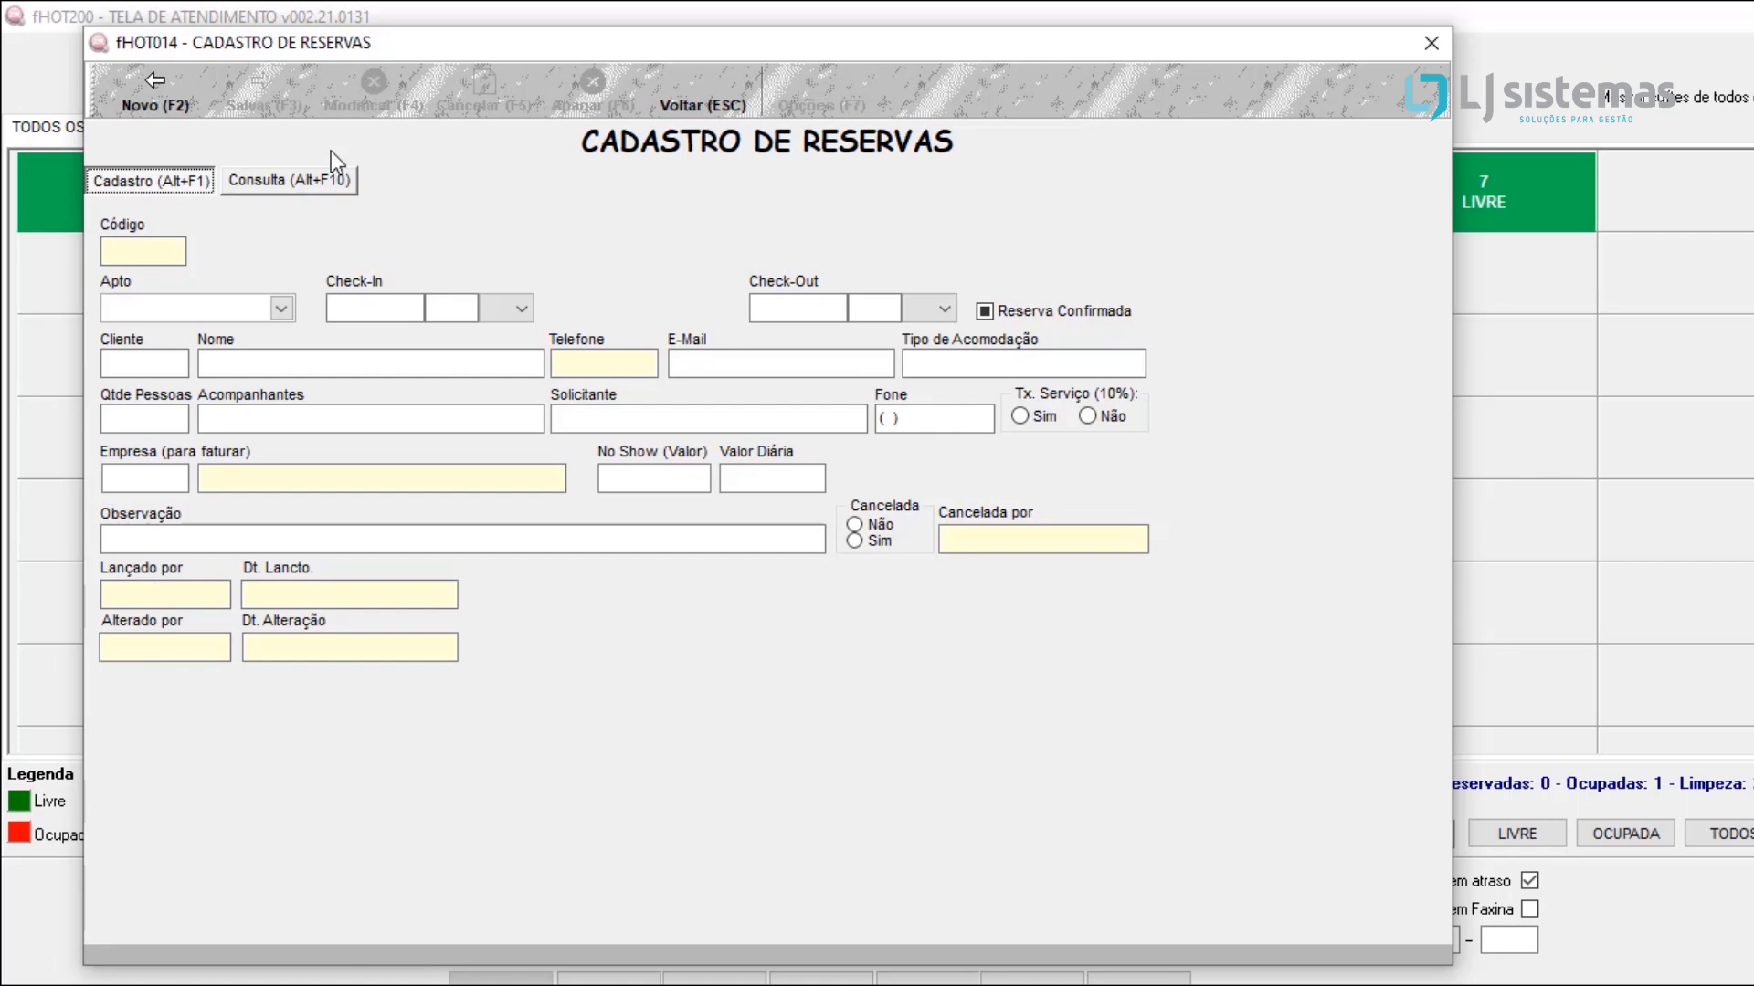
# Step: Start a new reservation and assign it to apartment 01
pyautogui.click(126, 96)
pyautogui.click(285, 309)
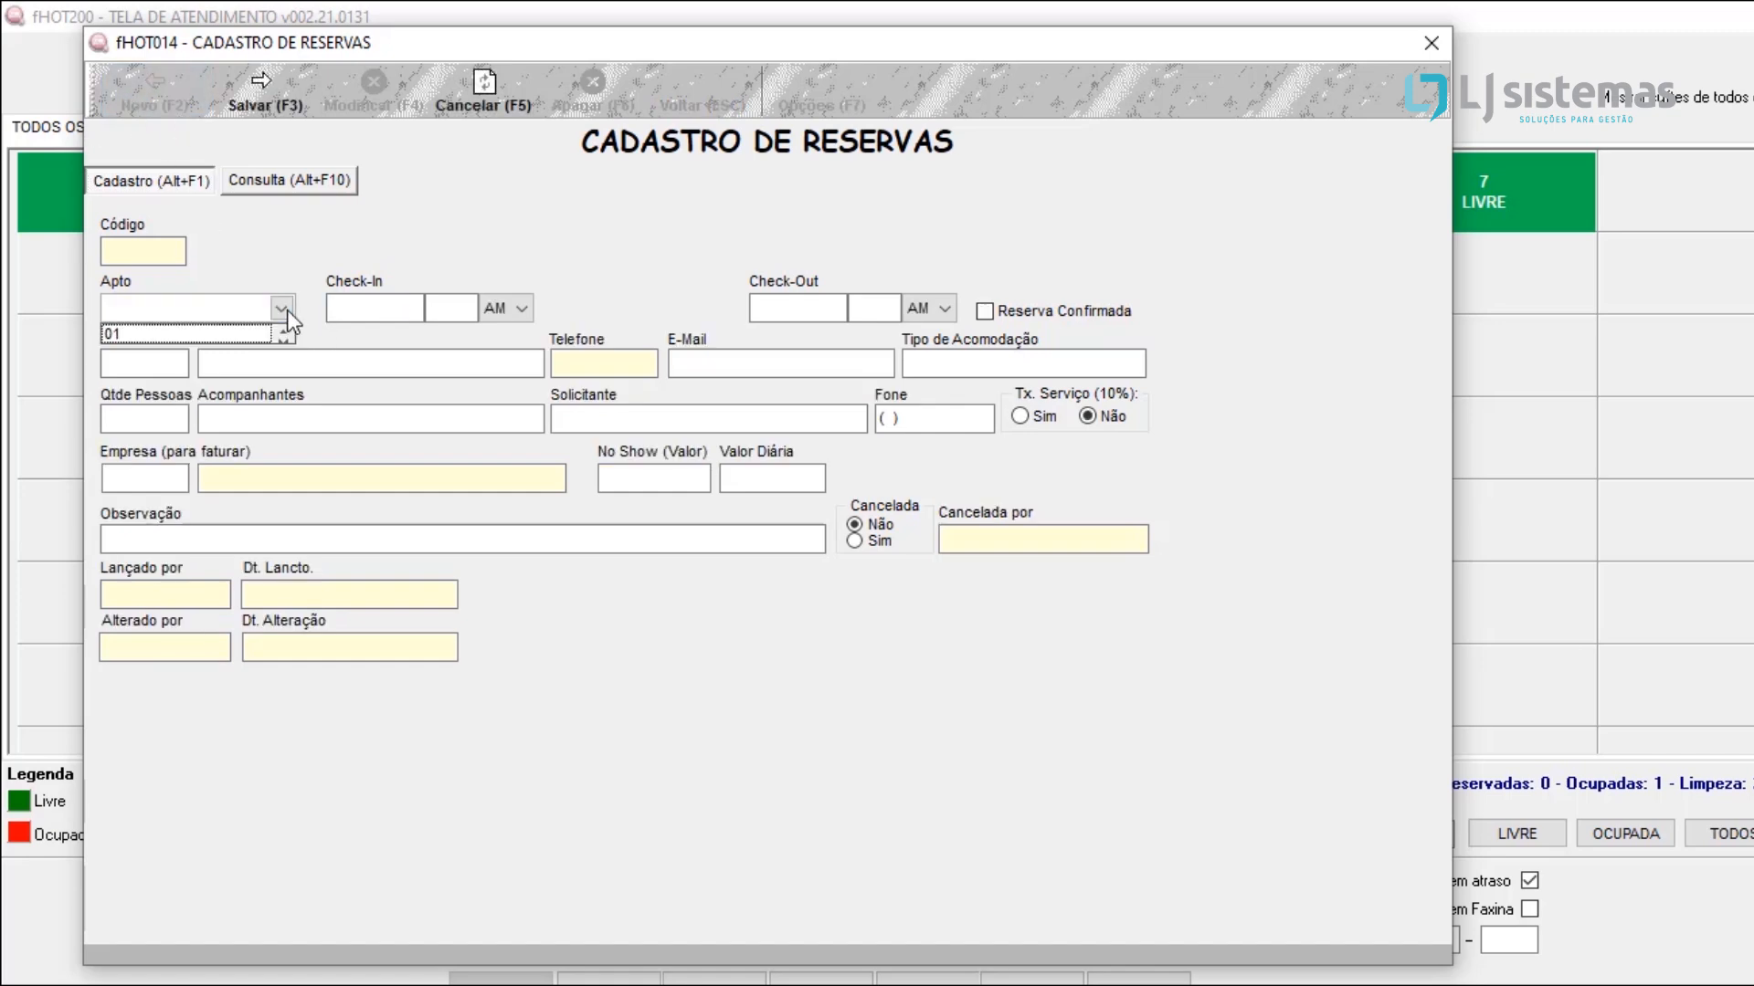
pyautogui.click(283, 341)
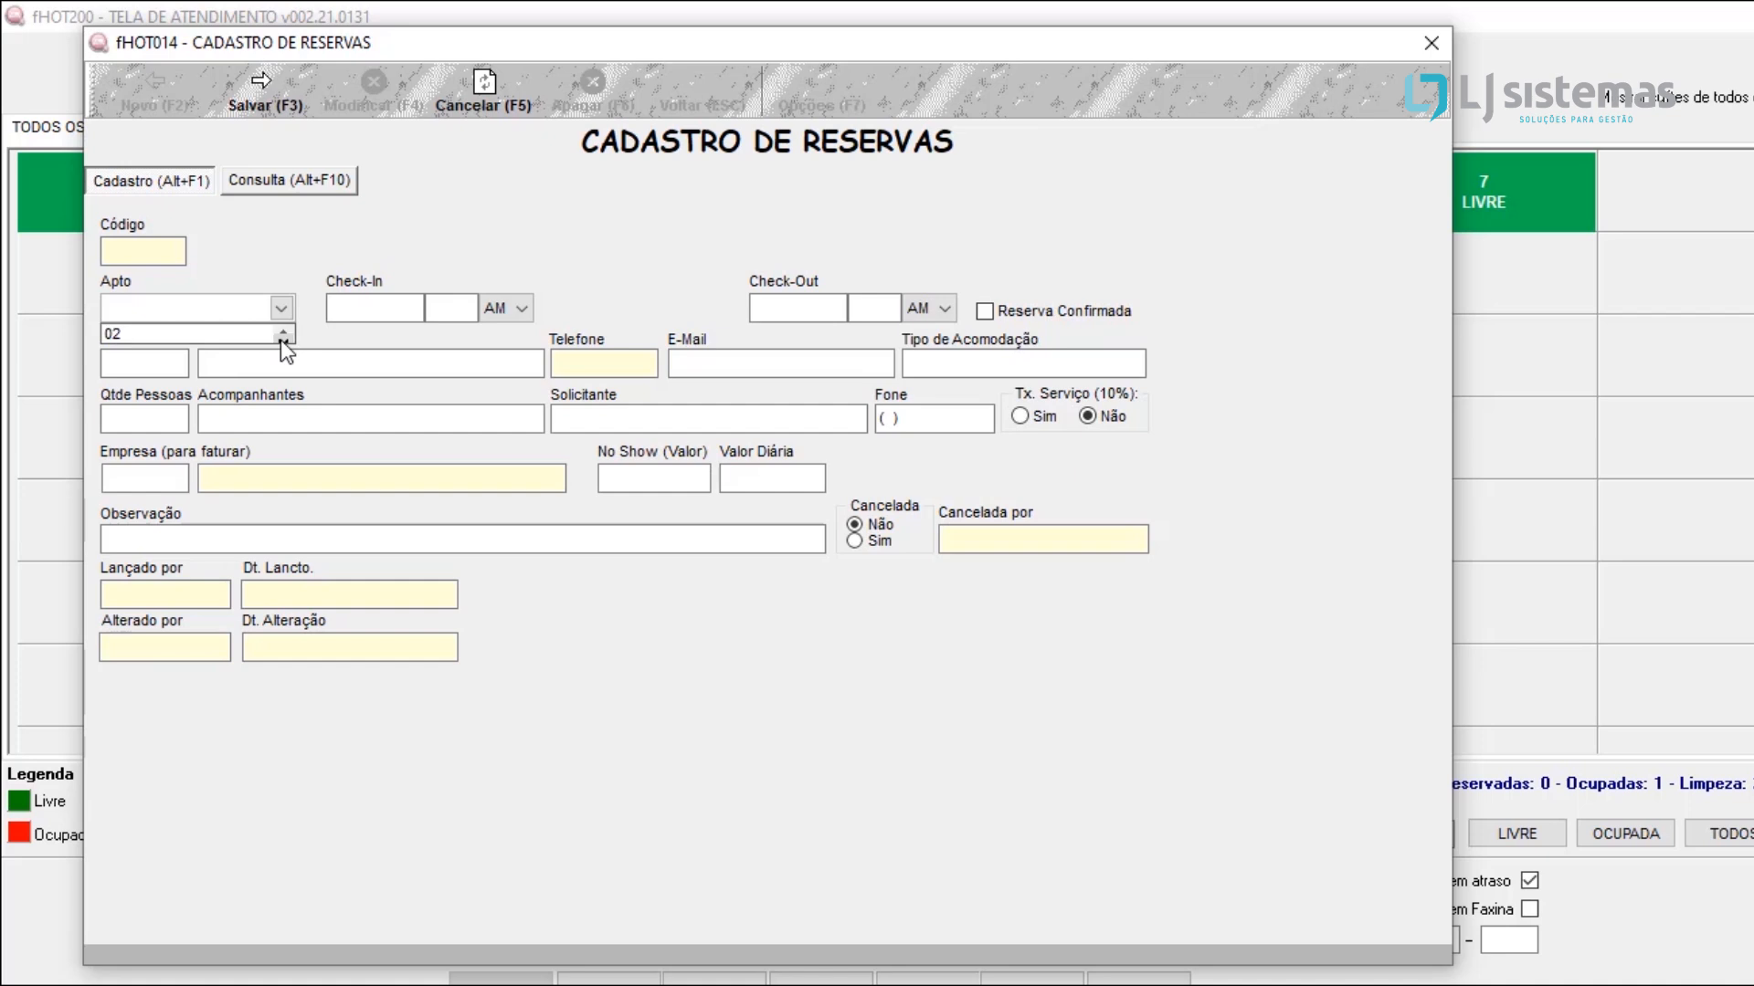
pyautogui.click(282, 330)
pyautogui.click(251, 350)
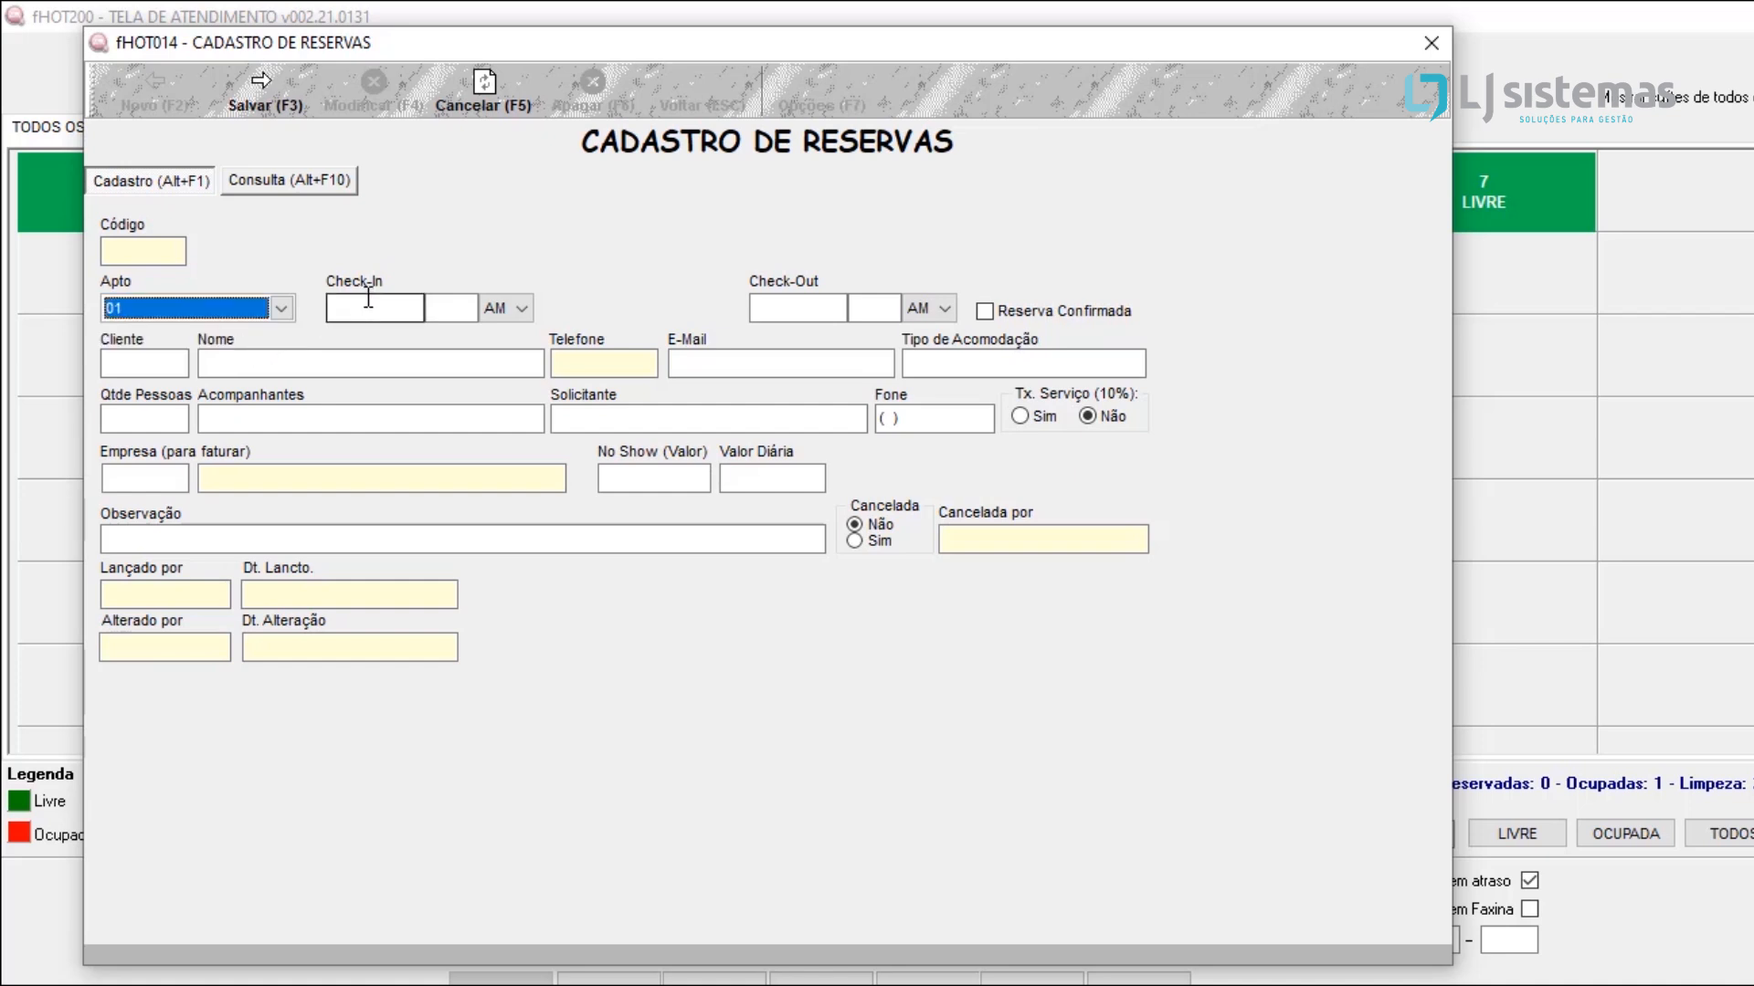
# Step: Set the reservation's check-in to 20/02/2021 at 09:00
pyautogui.click(368, 299)
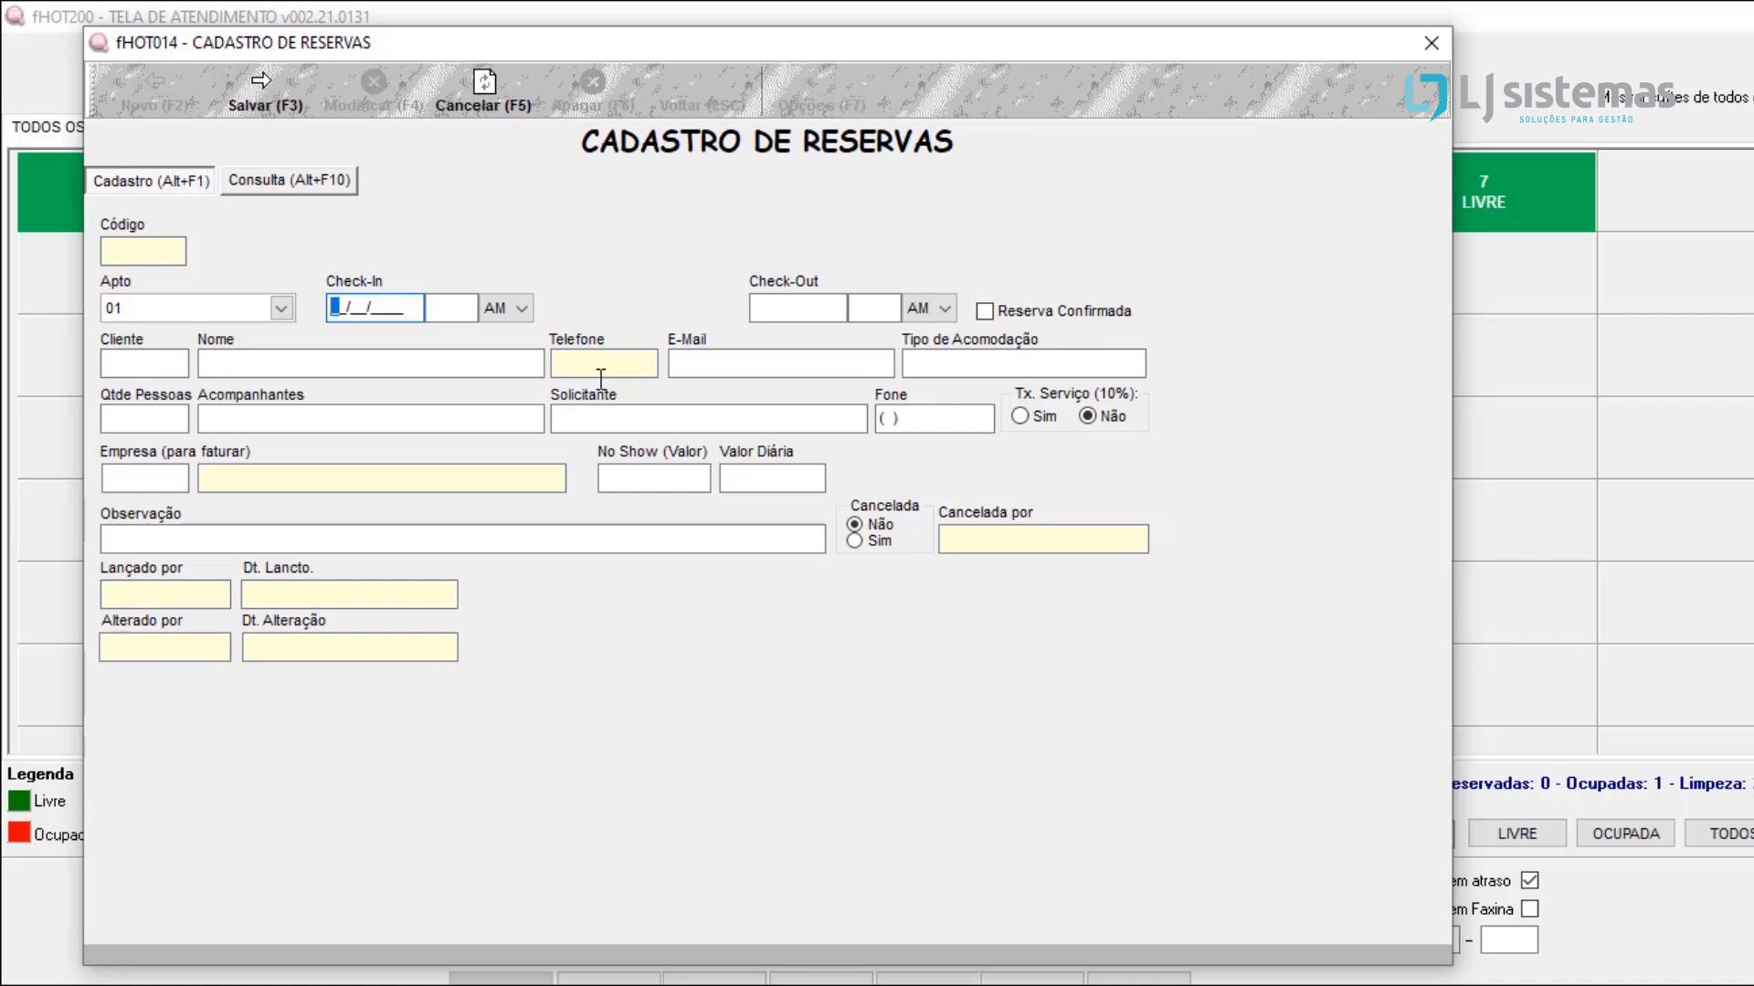
pyautogui.write('20/02/2021')
pyautogui.click(469, 313)
pyautogui.write('0900')
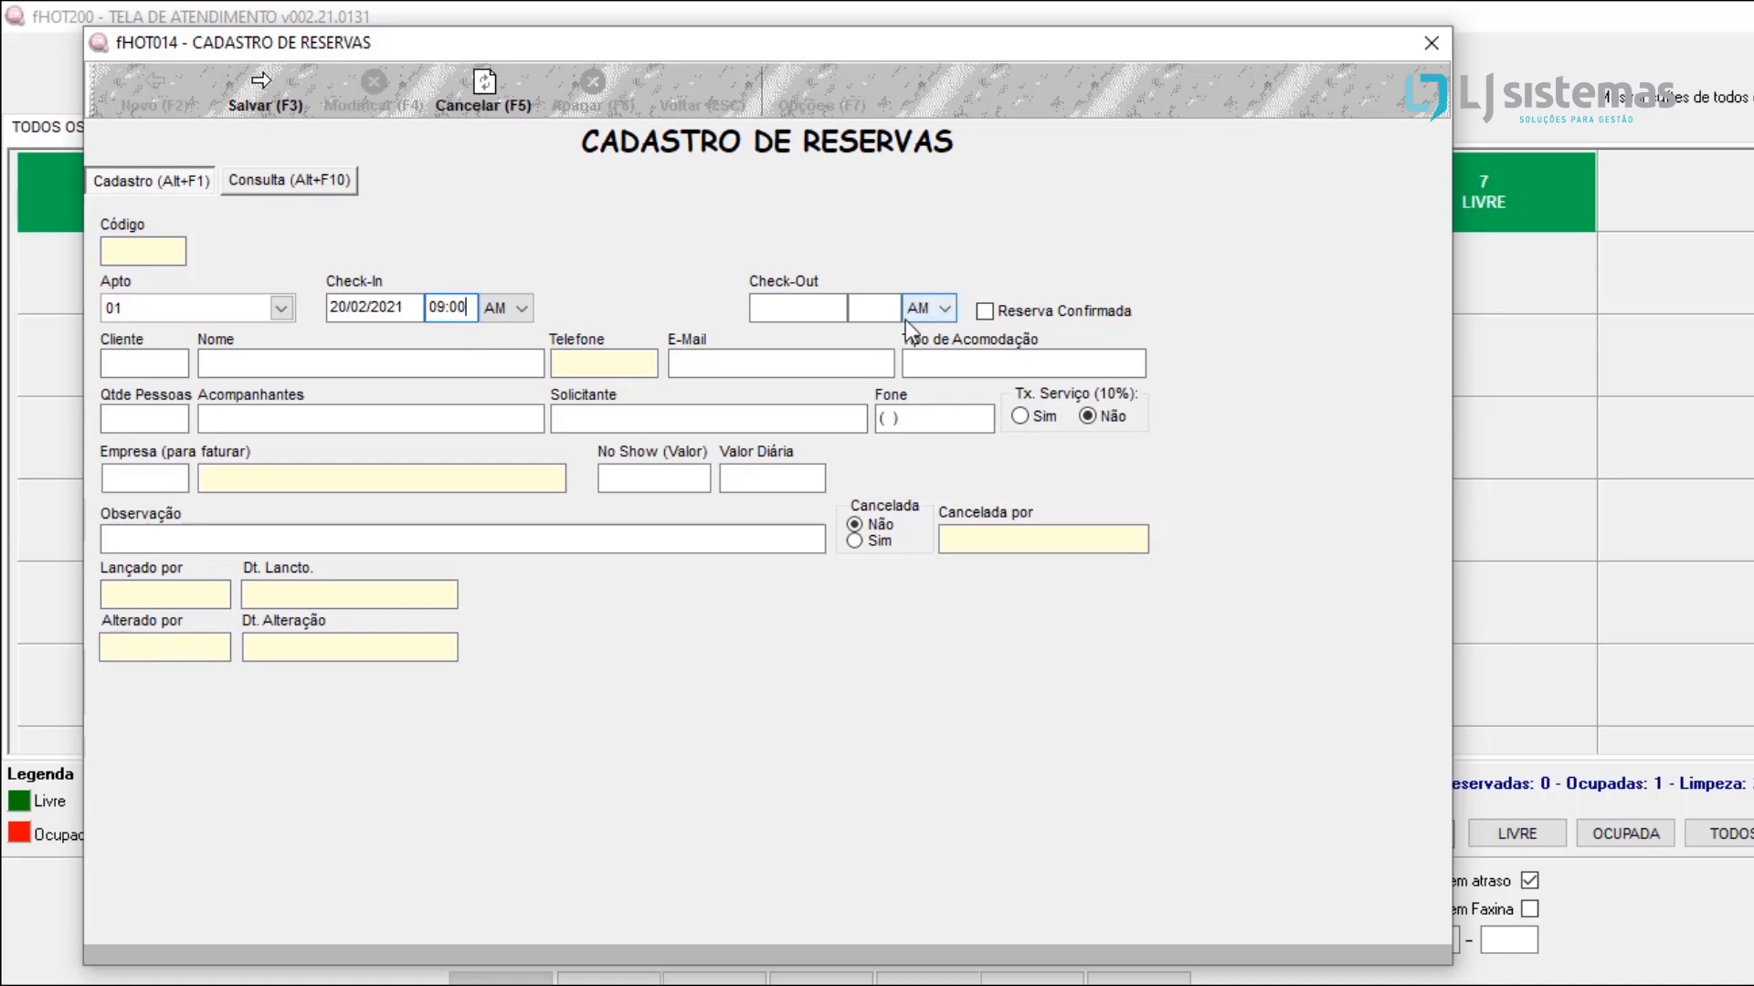
# Step: Set the reservation's check-out to 22/02/2021 at 12:00, with Reserva Confirmada unticked
pyautogui.click(1036, 314)
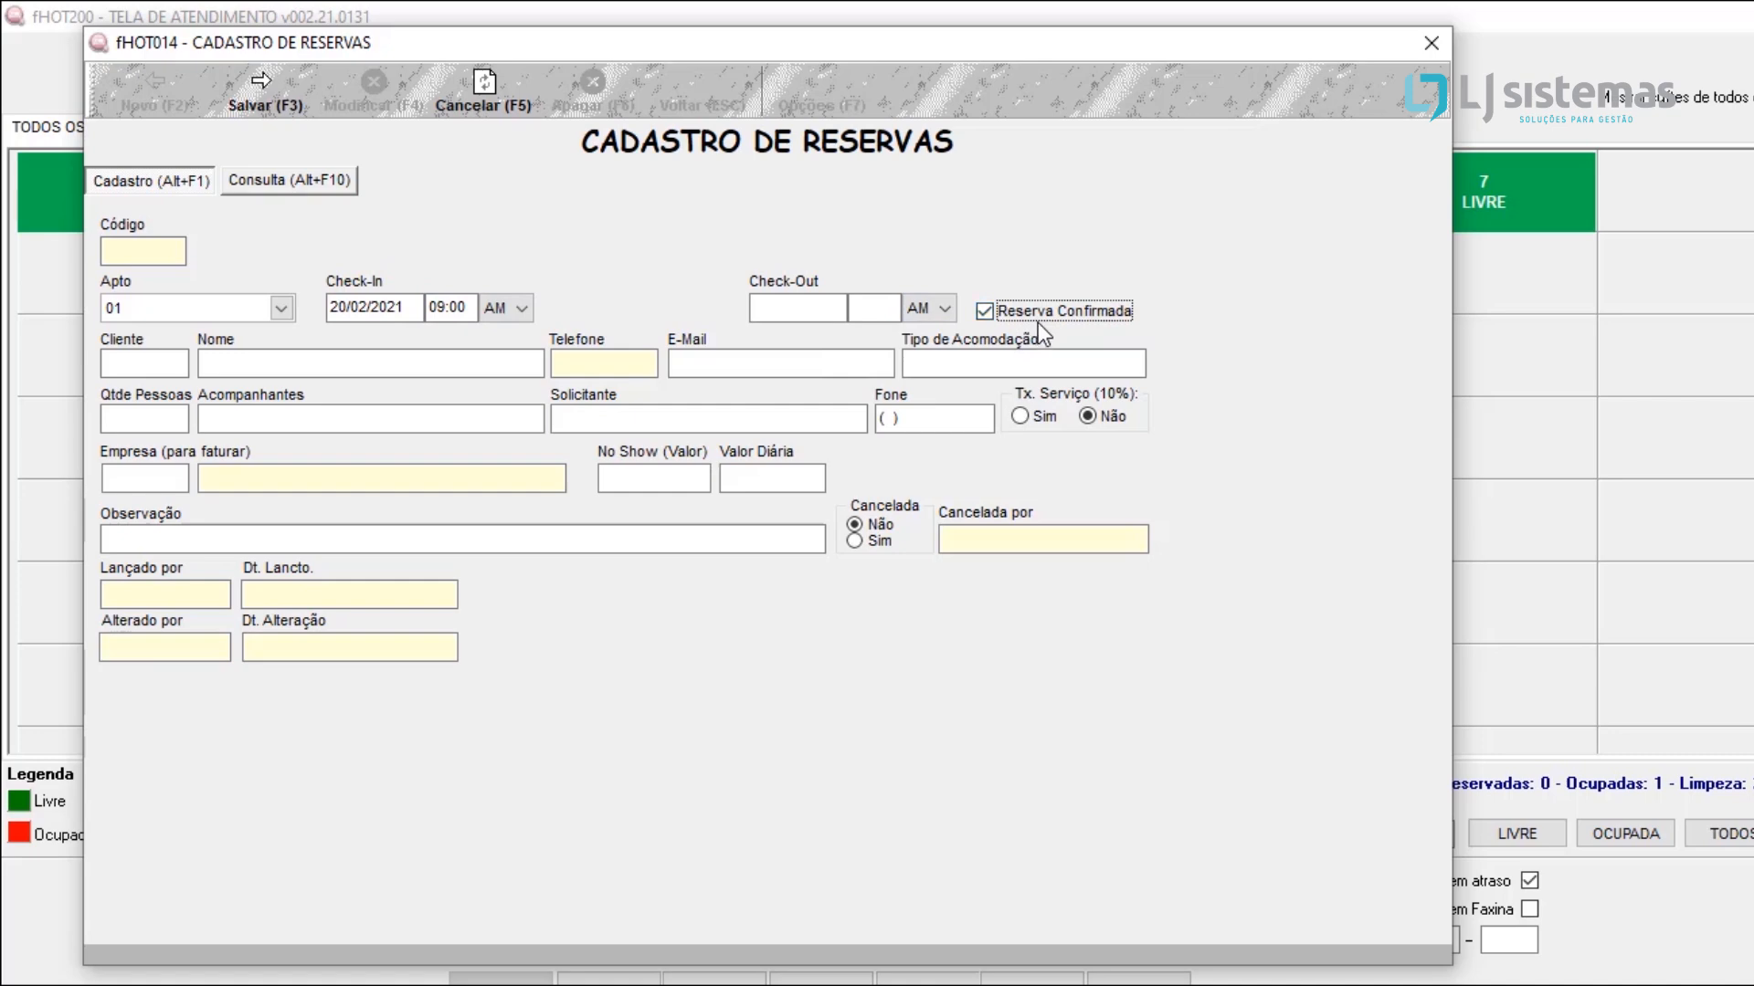
pyautogui.click(1037, 321)
pyautogui.click(842, 309)
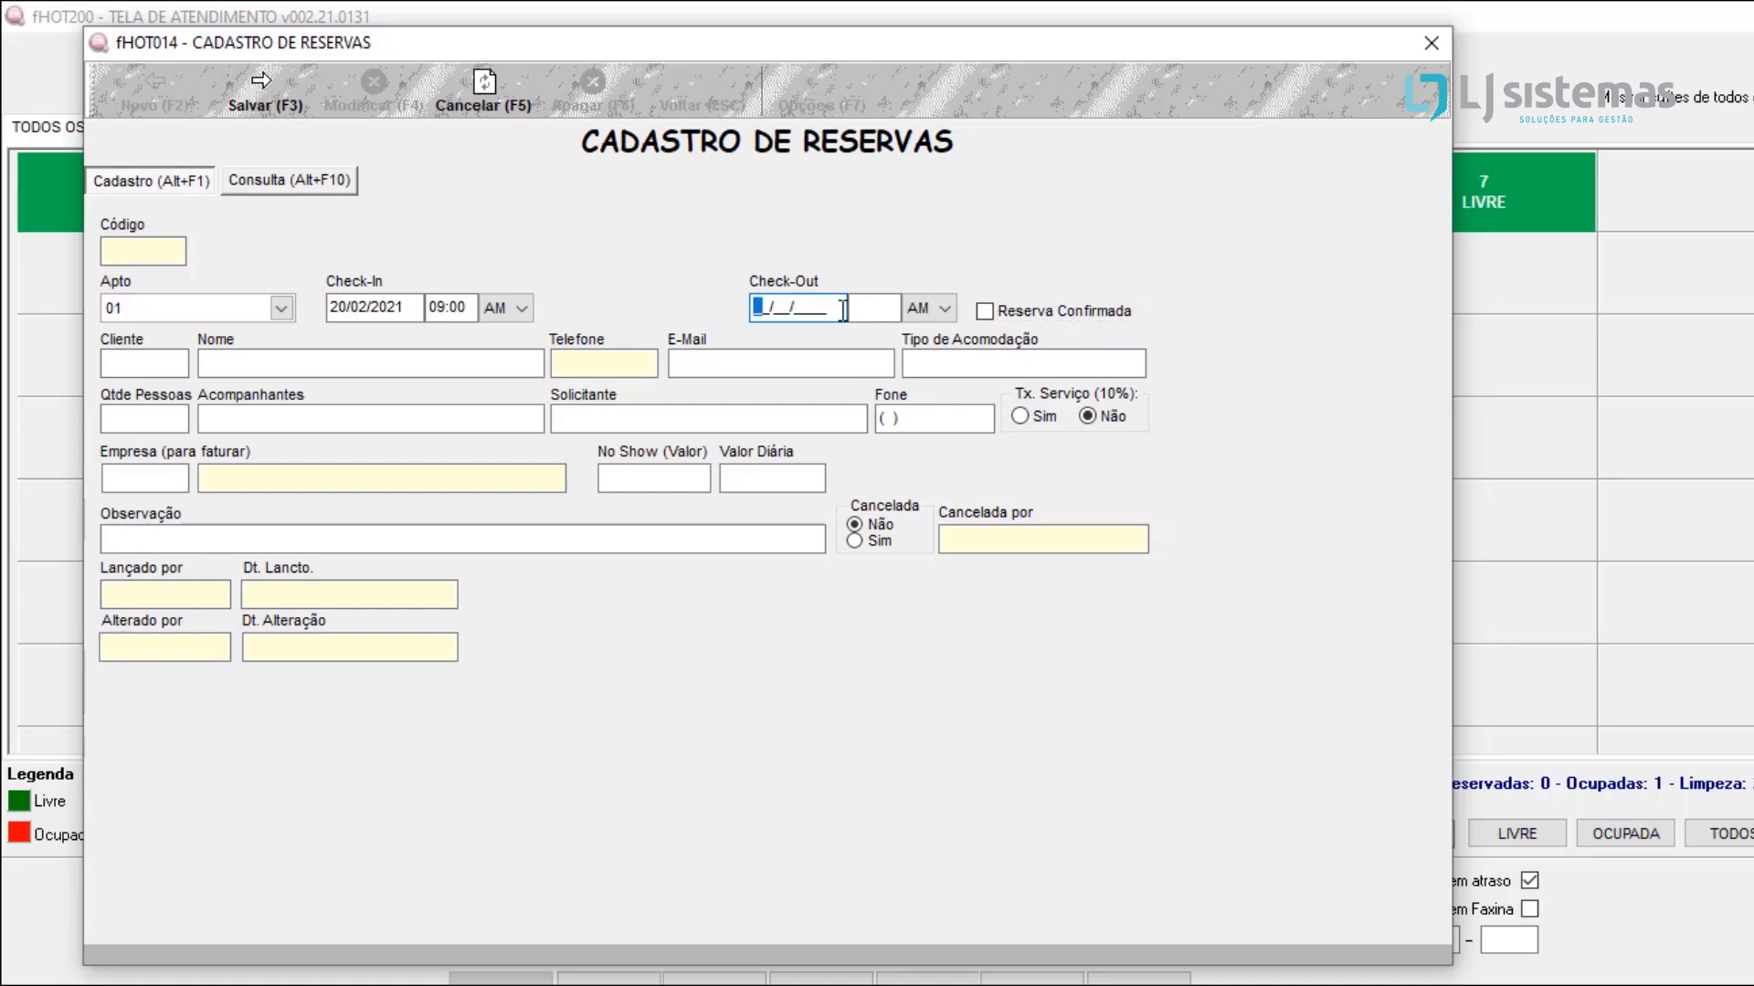
pyautogui.write('22/02/2021')
pyautogui.press('Tab')
pyautogui.write('1200')
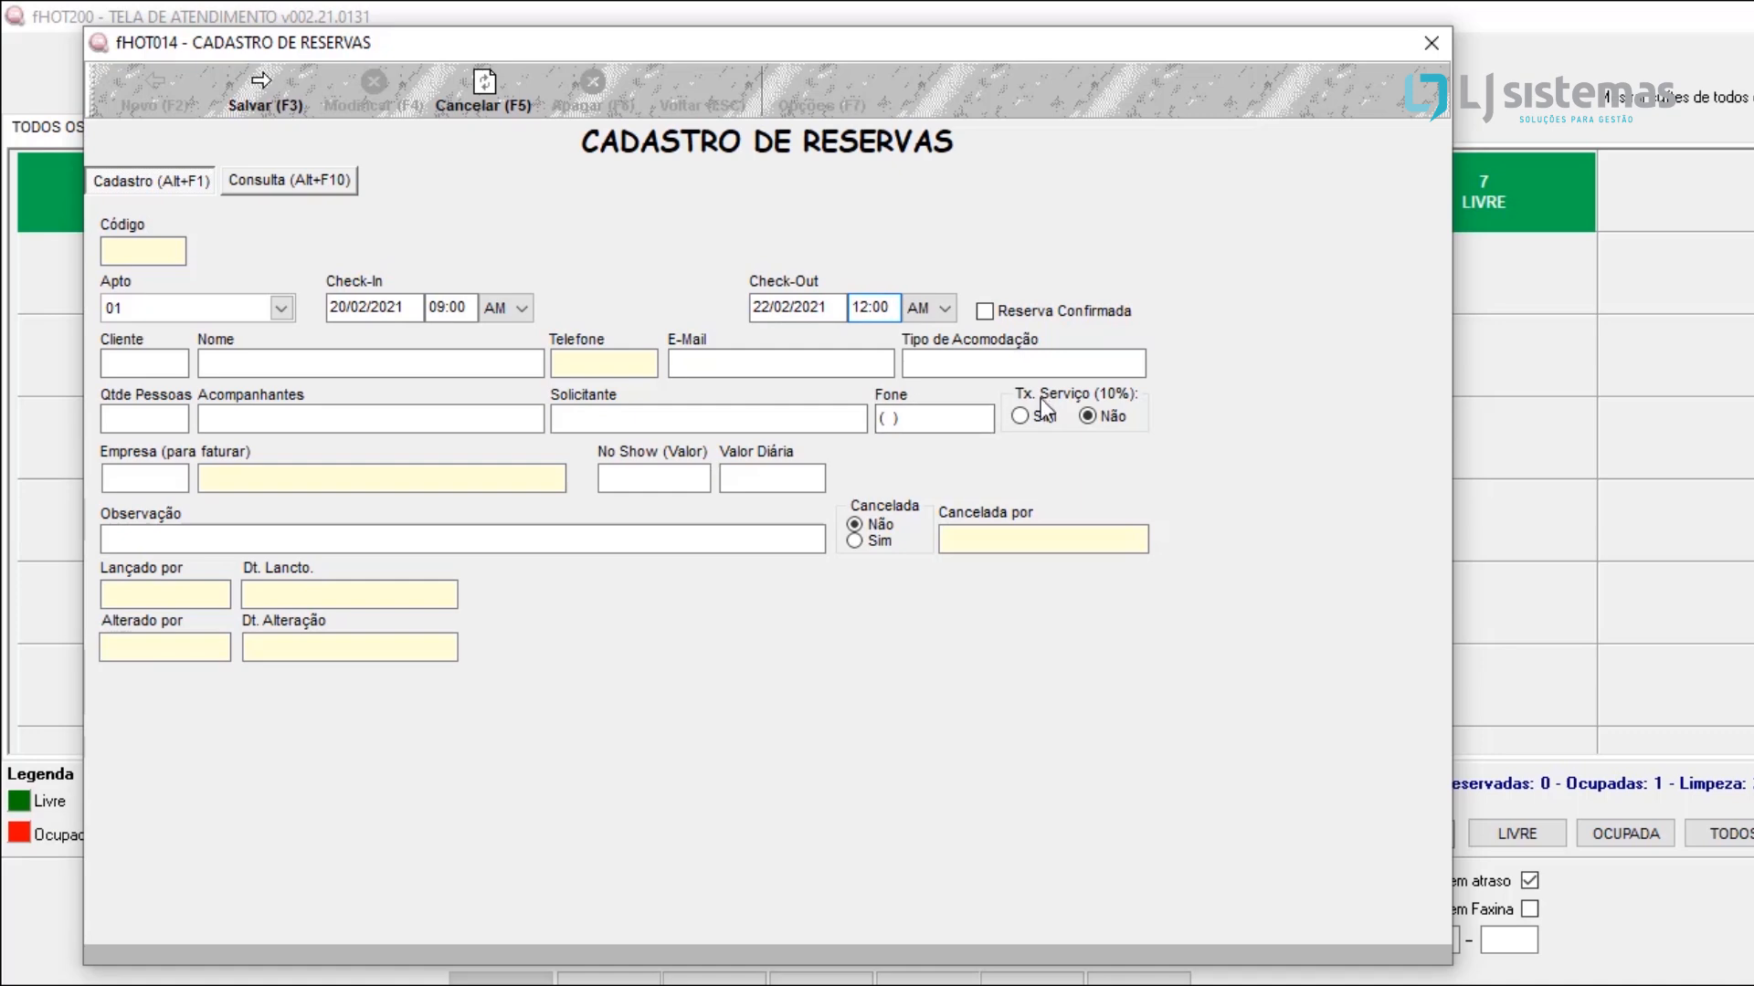
pyautogui.click(168, 362)
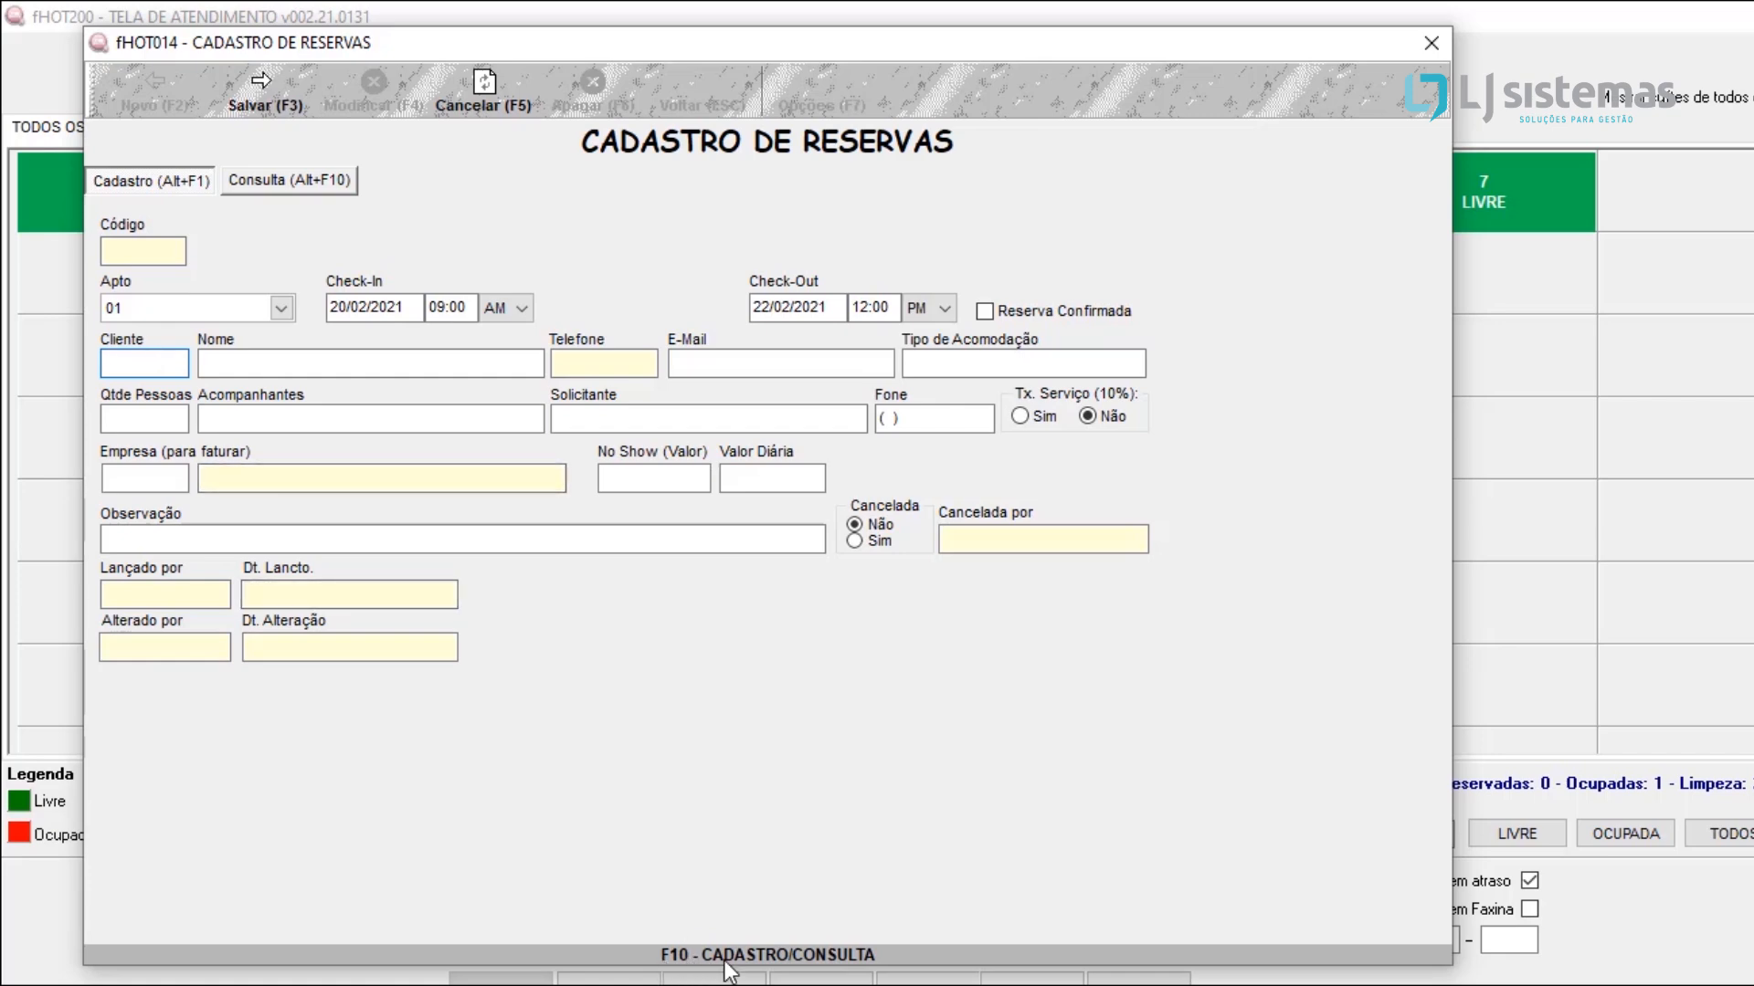
pyautogui.click(261, 360)
pyautogui.write('VITOR')
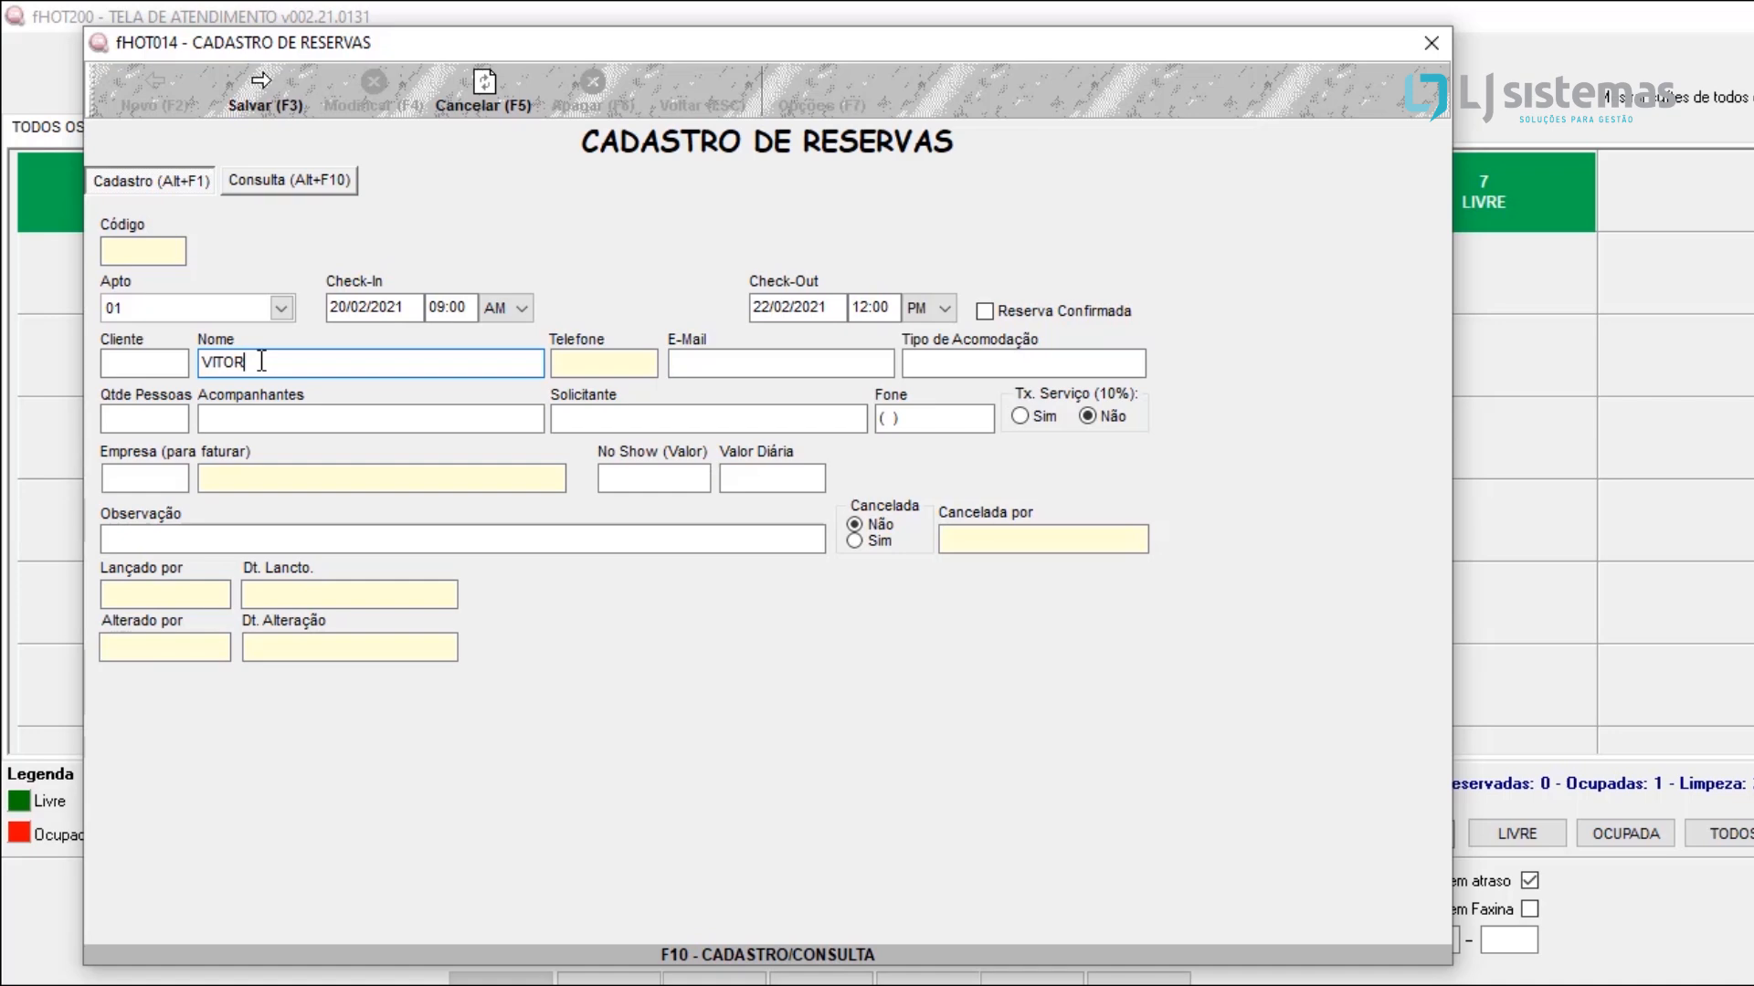
pyautogui.press('BackSpace')
pyautogui.press('BackSpace')
pyautogui.press('BackSpace')
pyautogui.press('BackSpace')
pyautogui.press('BackSpace')
pyautogui.press('BackSpace')
# Step: Look up the registered clients and assign the guest from SAO PAULO to the reservation
pyautogui.click(162, 357)
pyautogui.write('0')
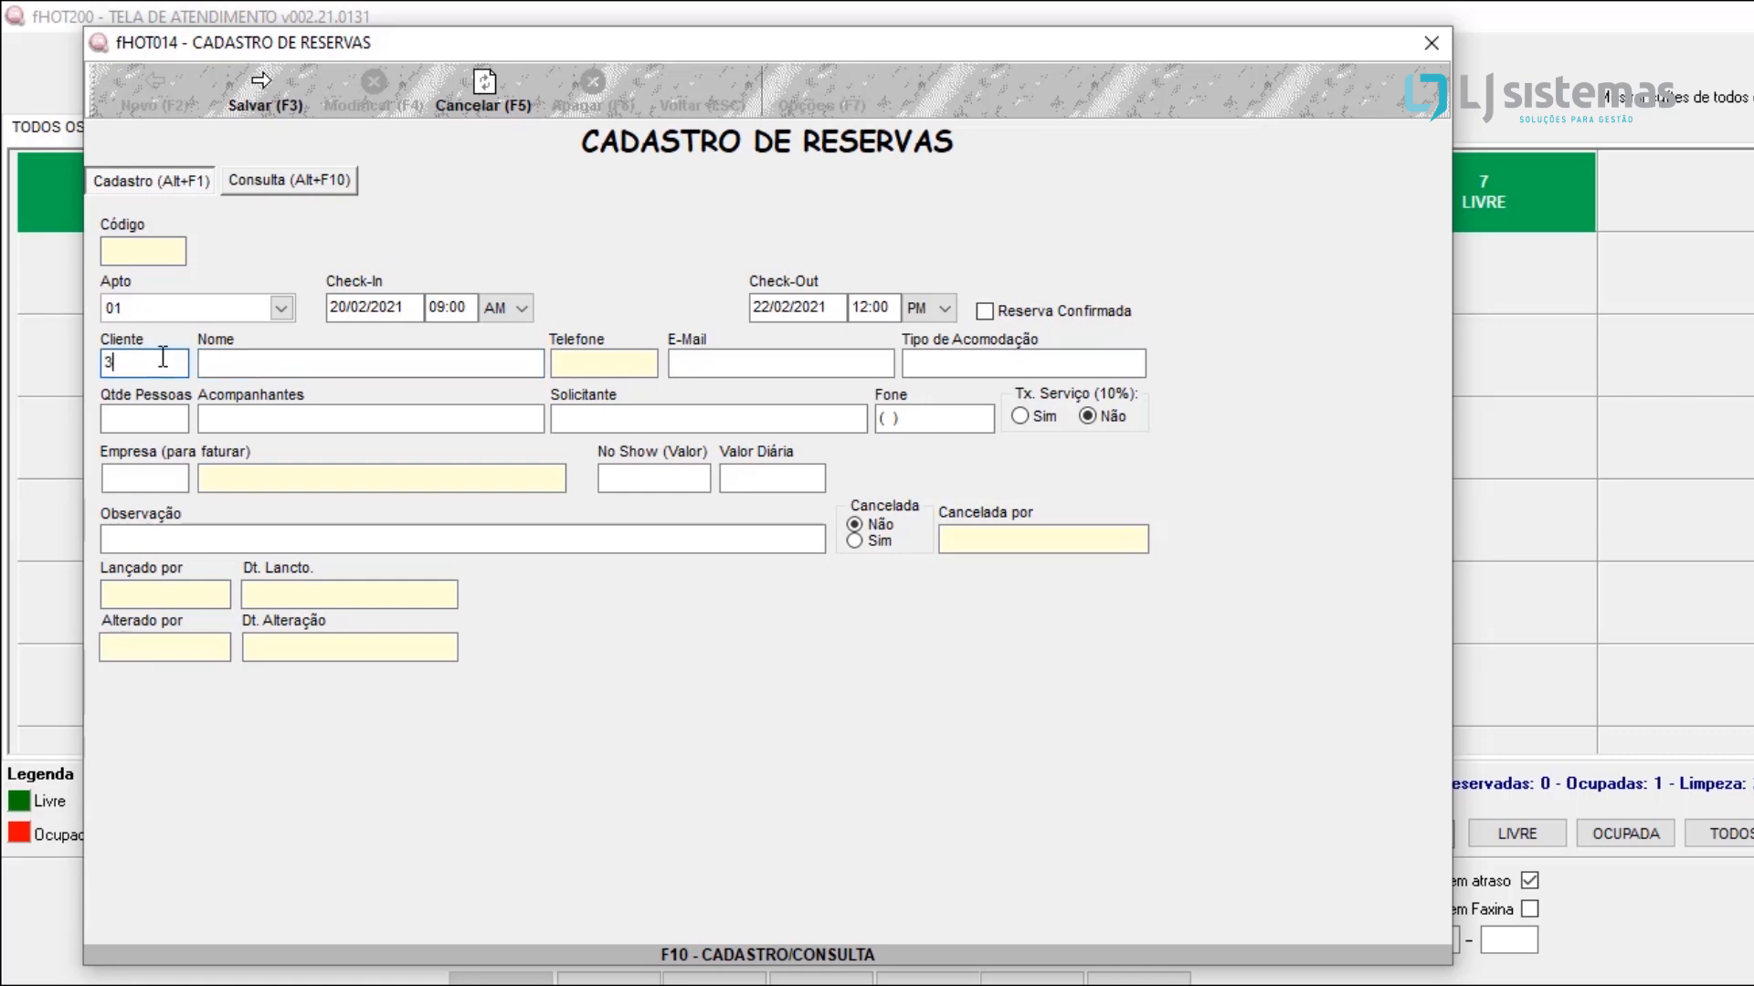
pyautogui.press('Return')
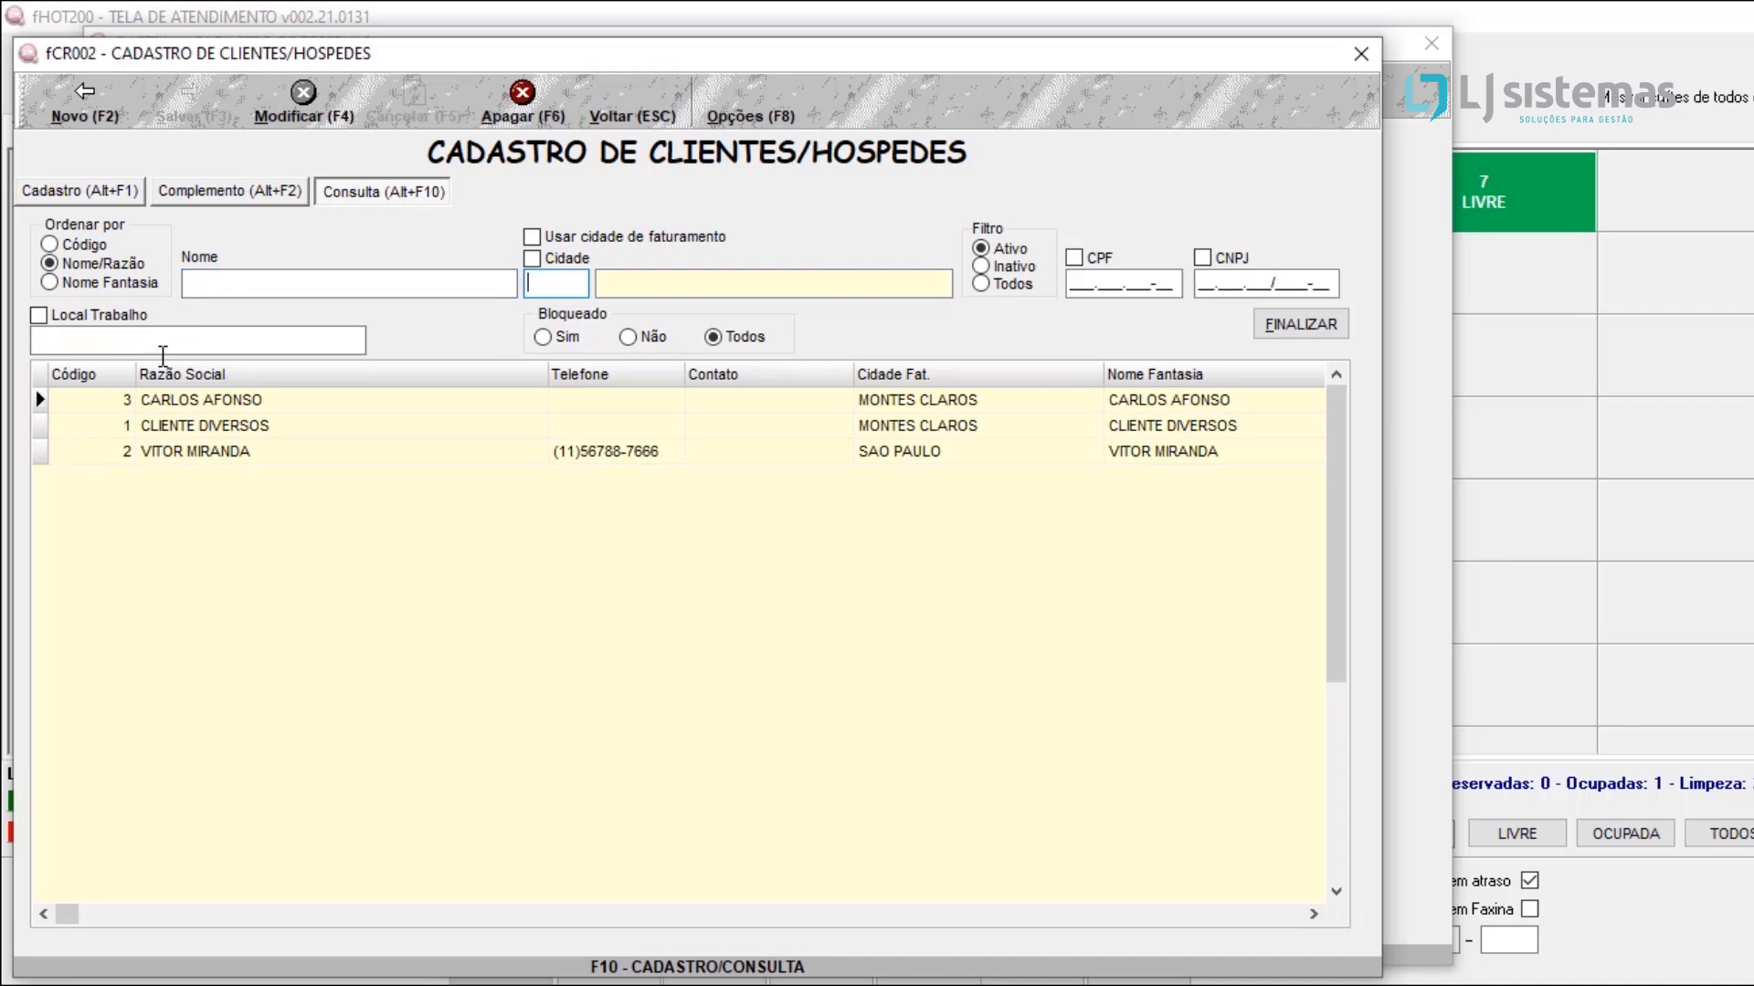
pyautogui.click(192, 451)
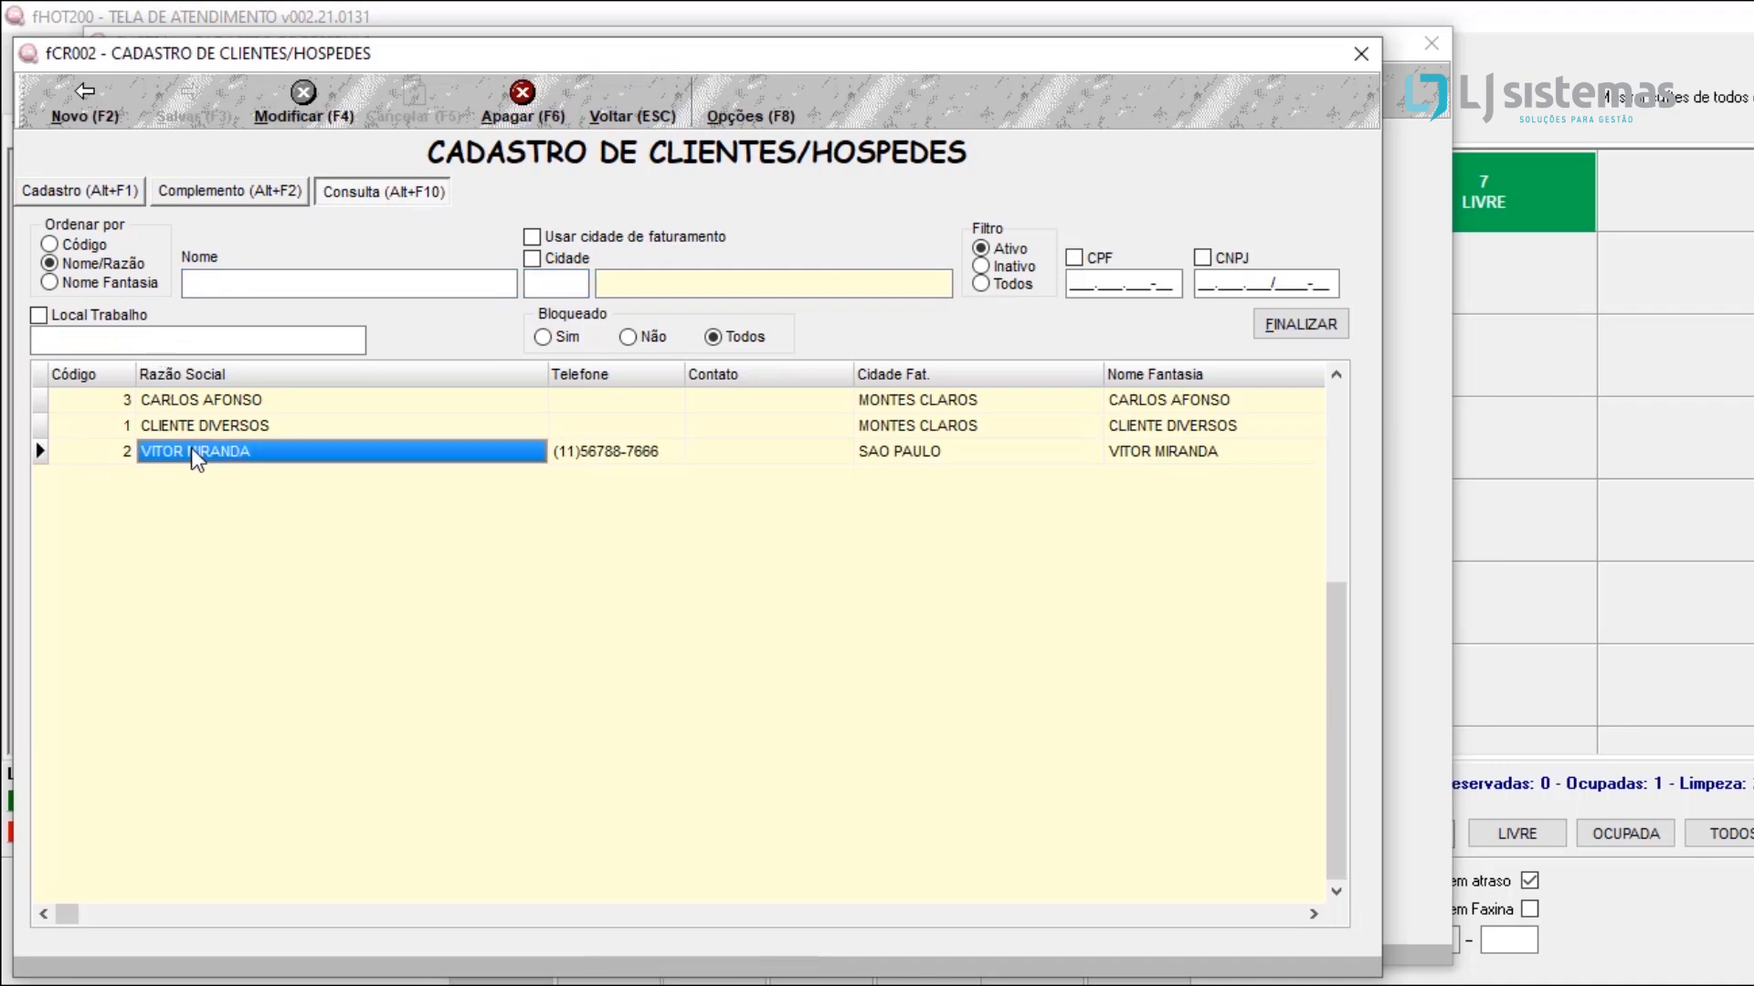
pyautogui.doubleClick(192, 452)
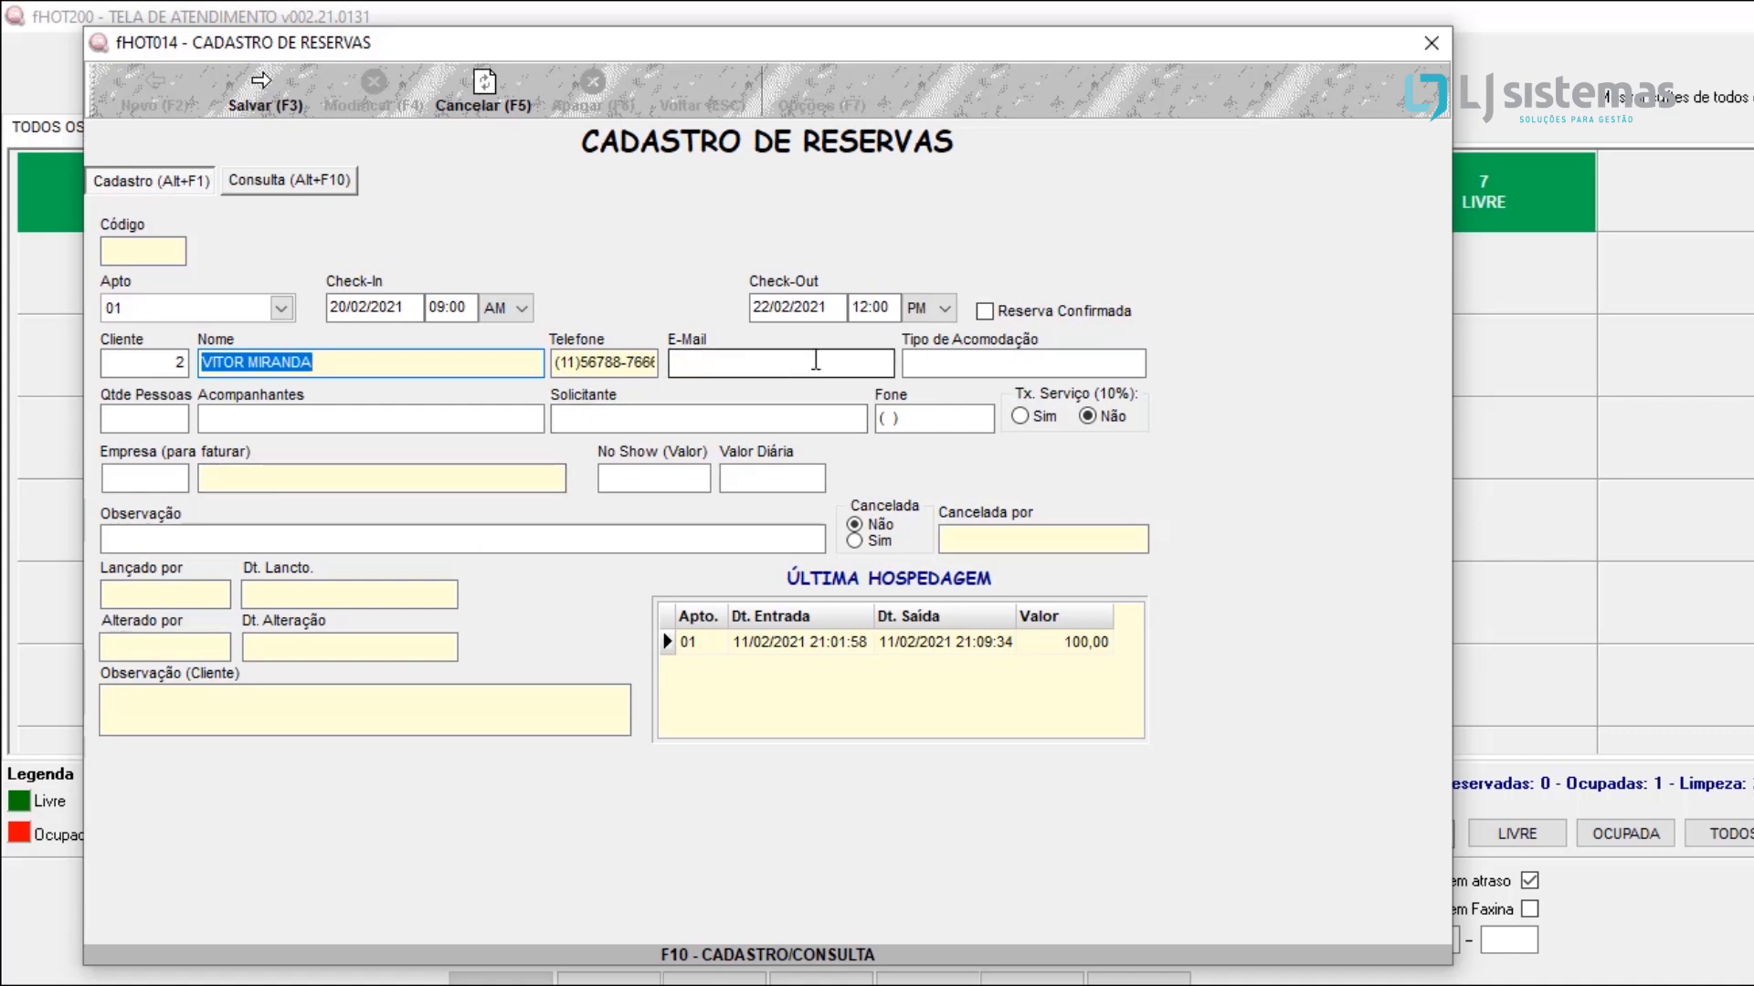
# Step: Set the reservation's accommodation type to DUPLO from the registered apartment types and save the reservation
pyautogui.click(977, 361)
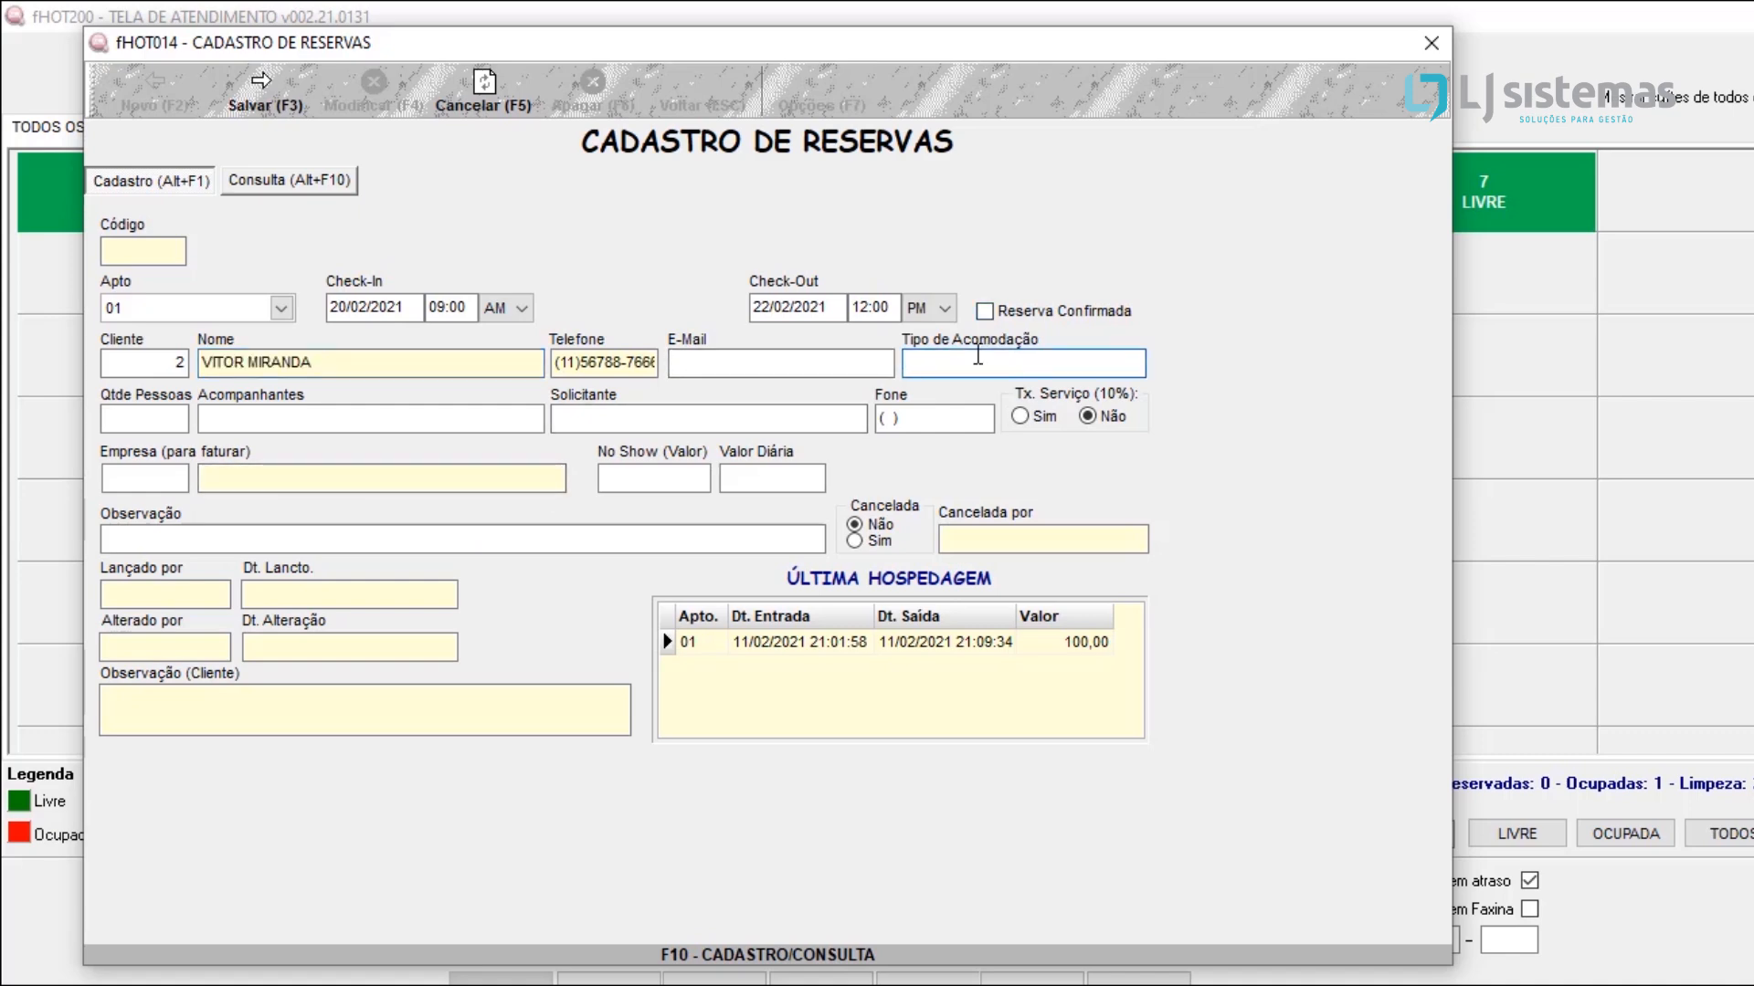
pyautogui.press('F10')
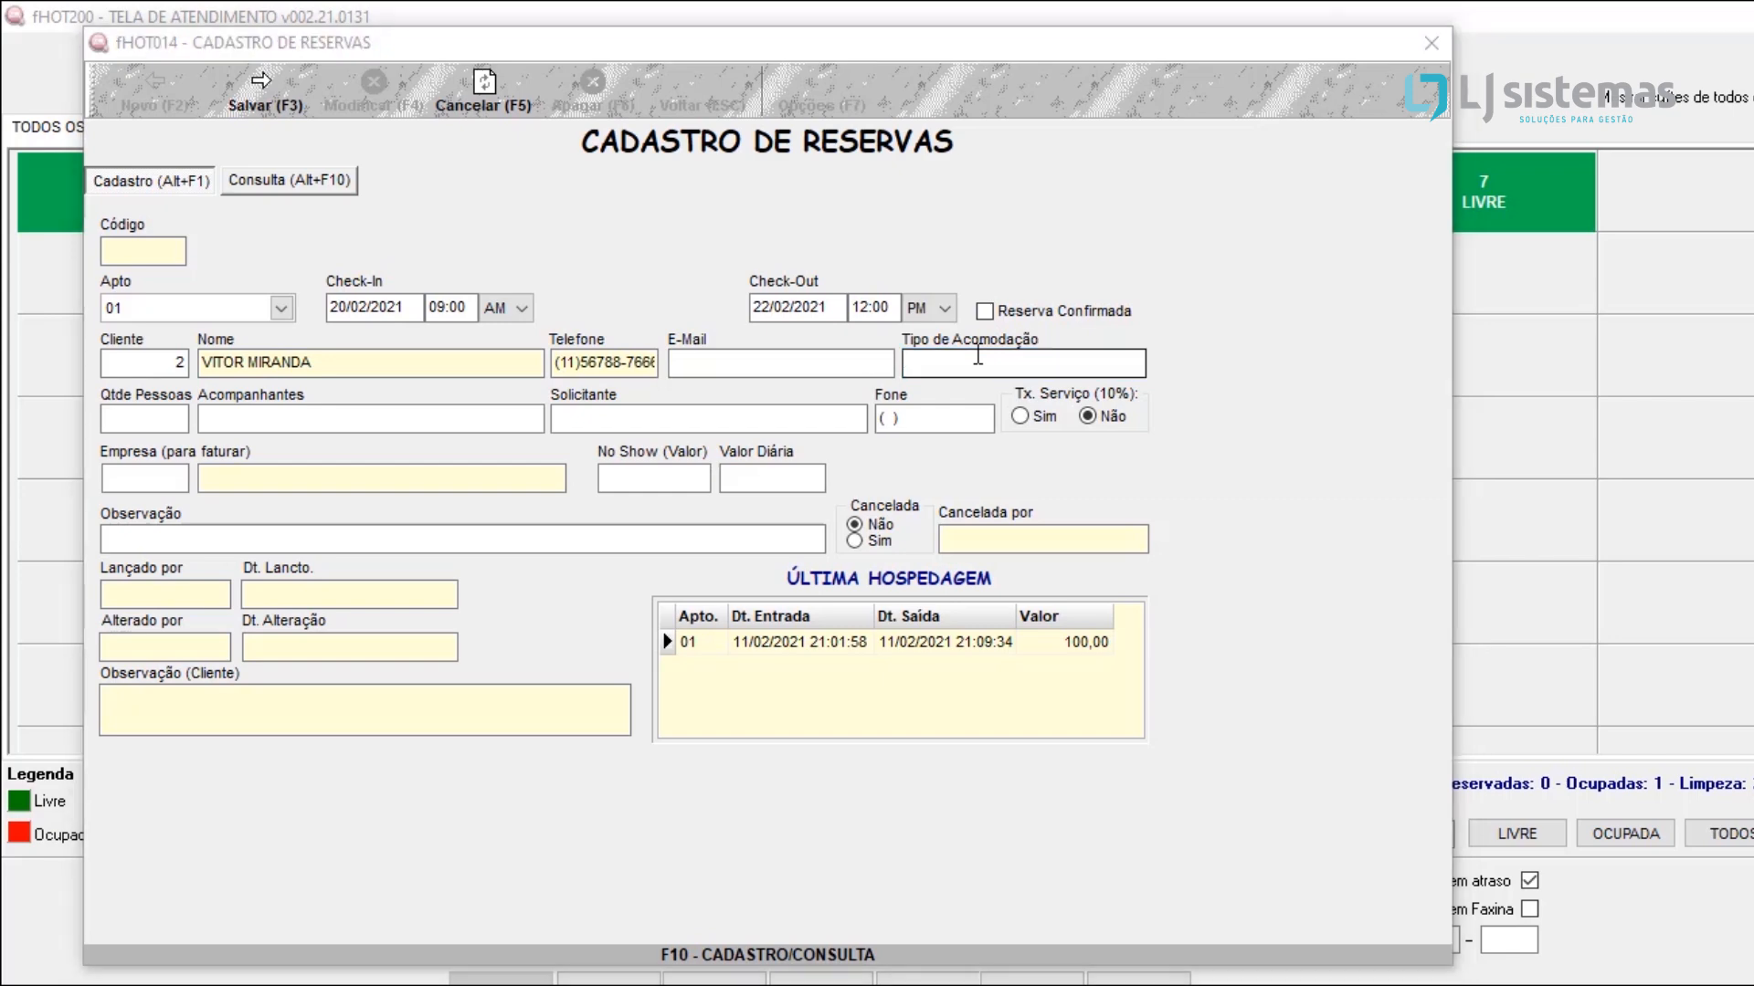
pyautogui.press('Return')
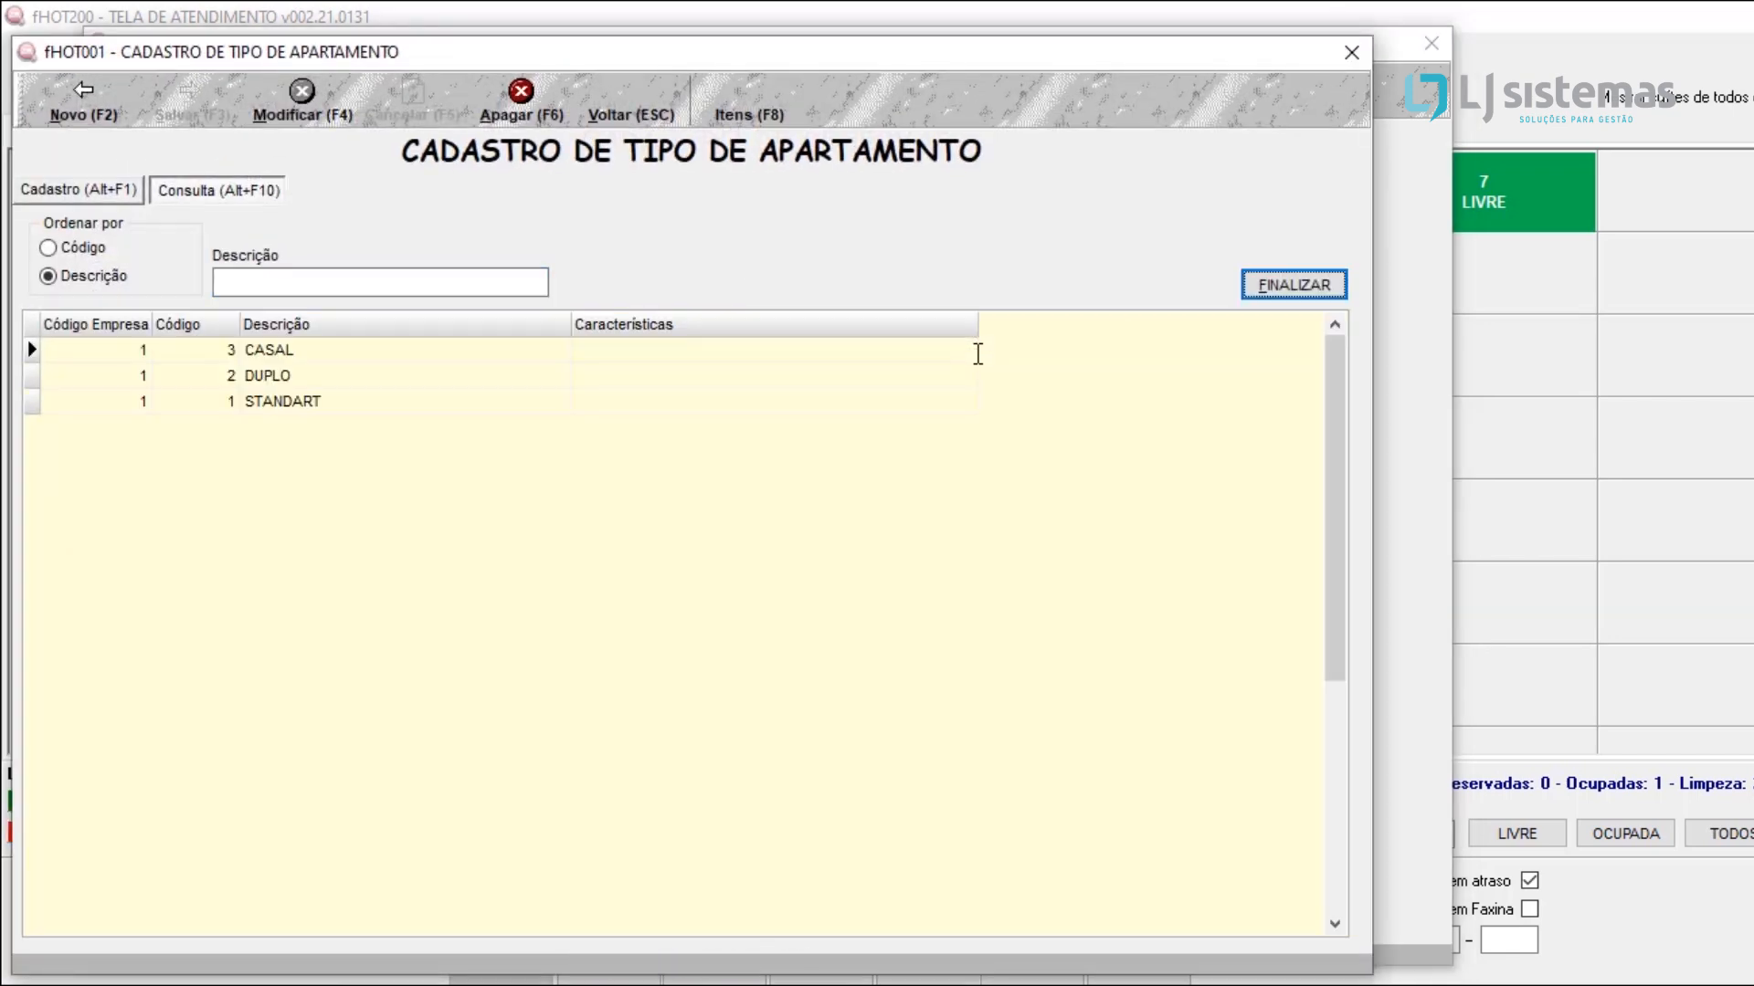
pyautogui.click(292, 376)
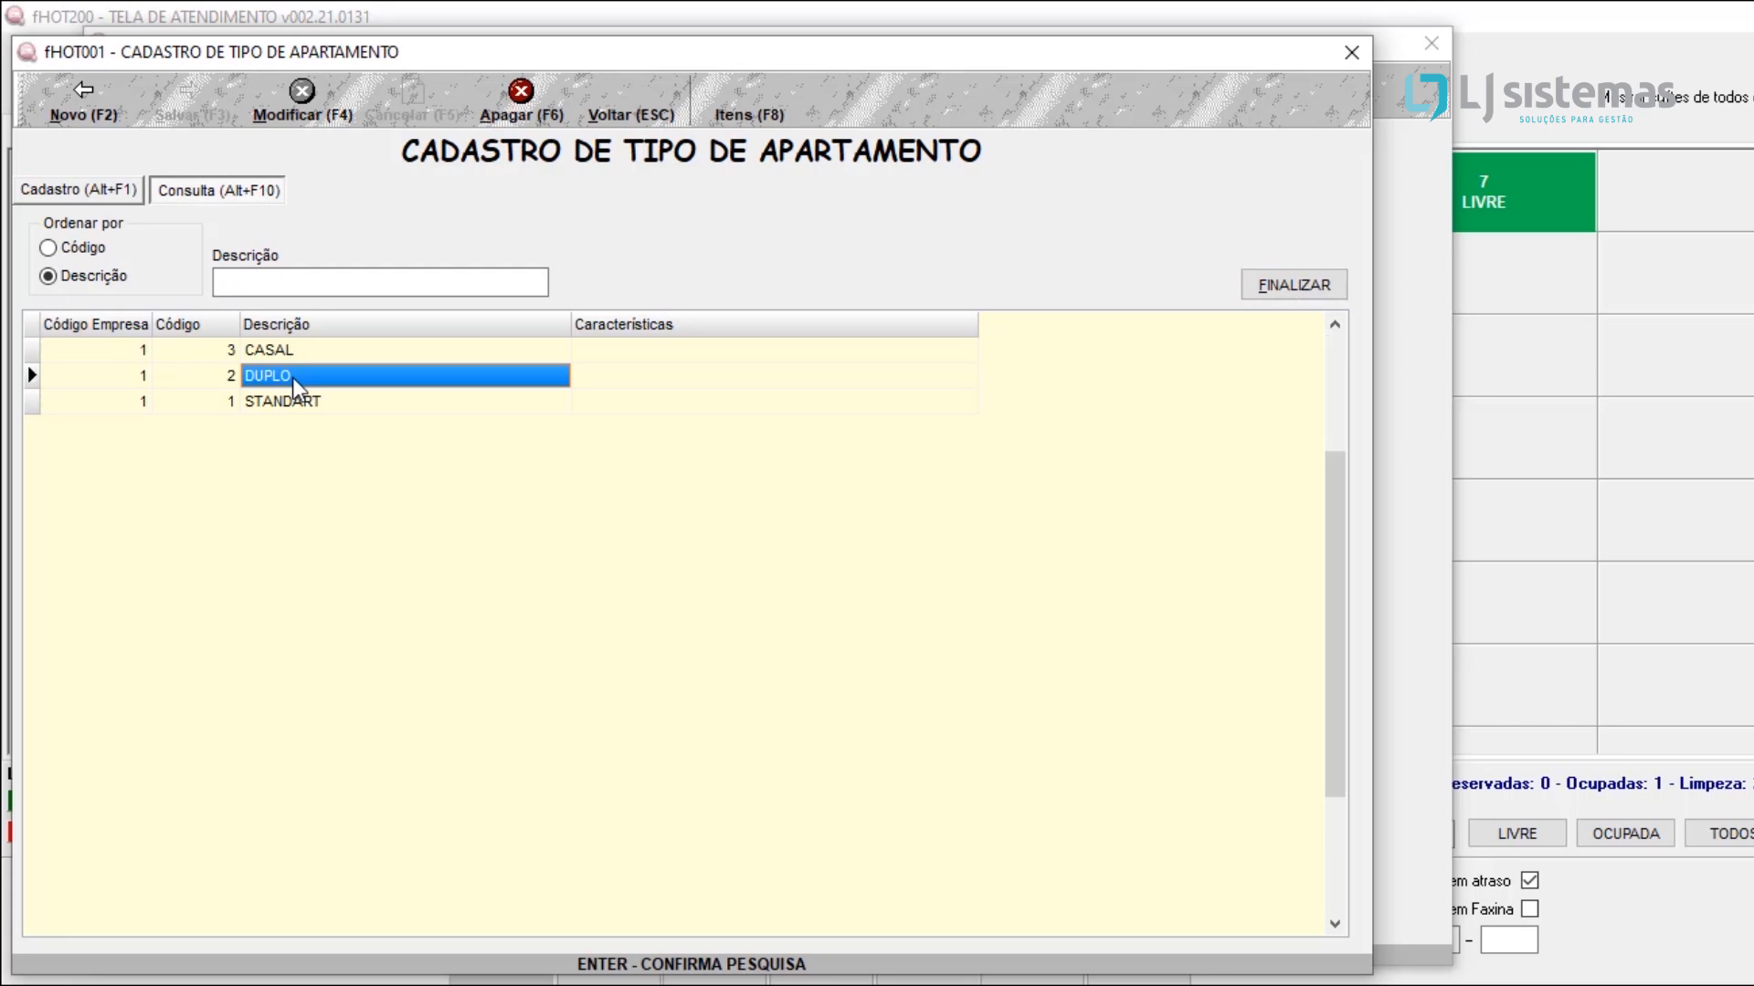
pyautogui.doubleClick(292, 377)
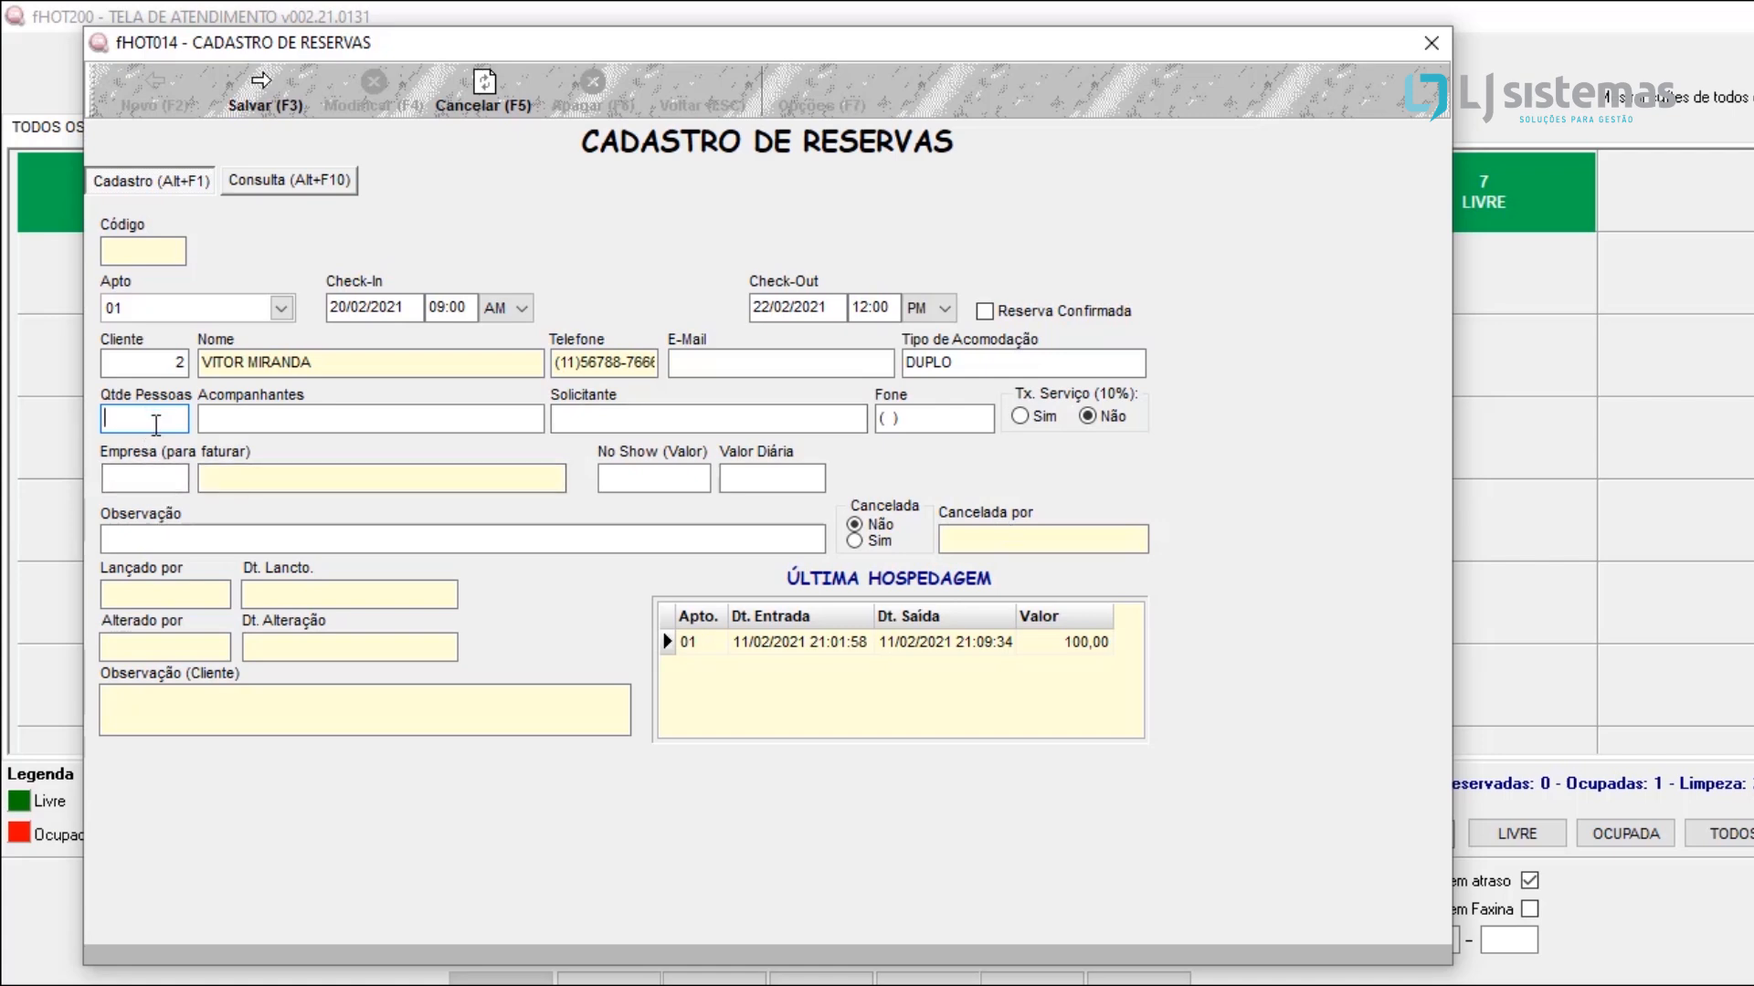
pyautogui.click(255, 422)
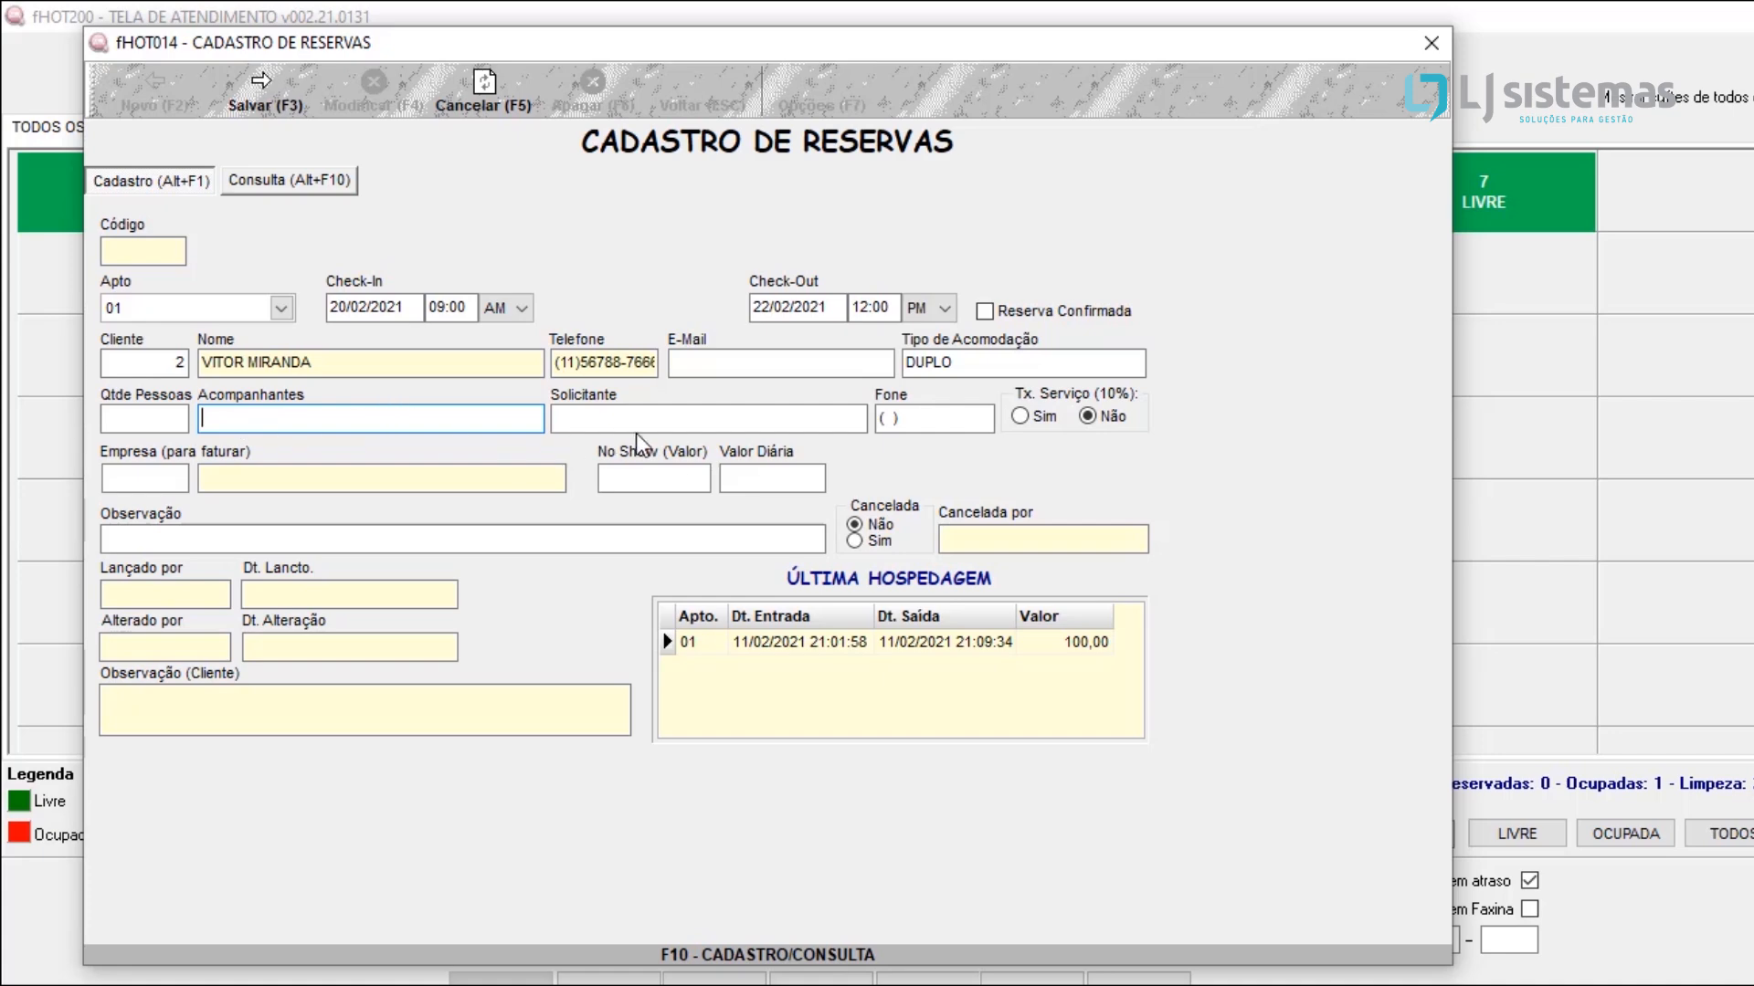
pyautogui.click(261, 102)
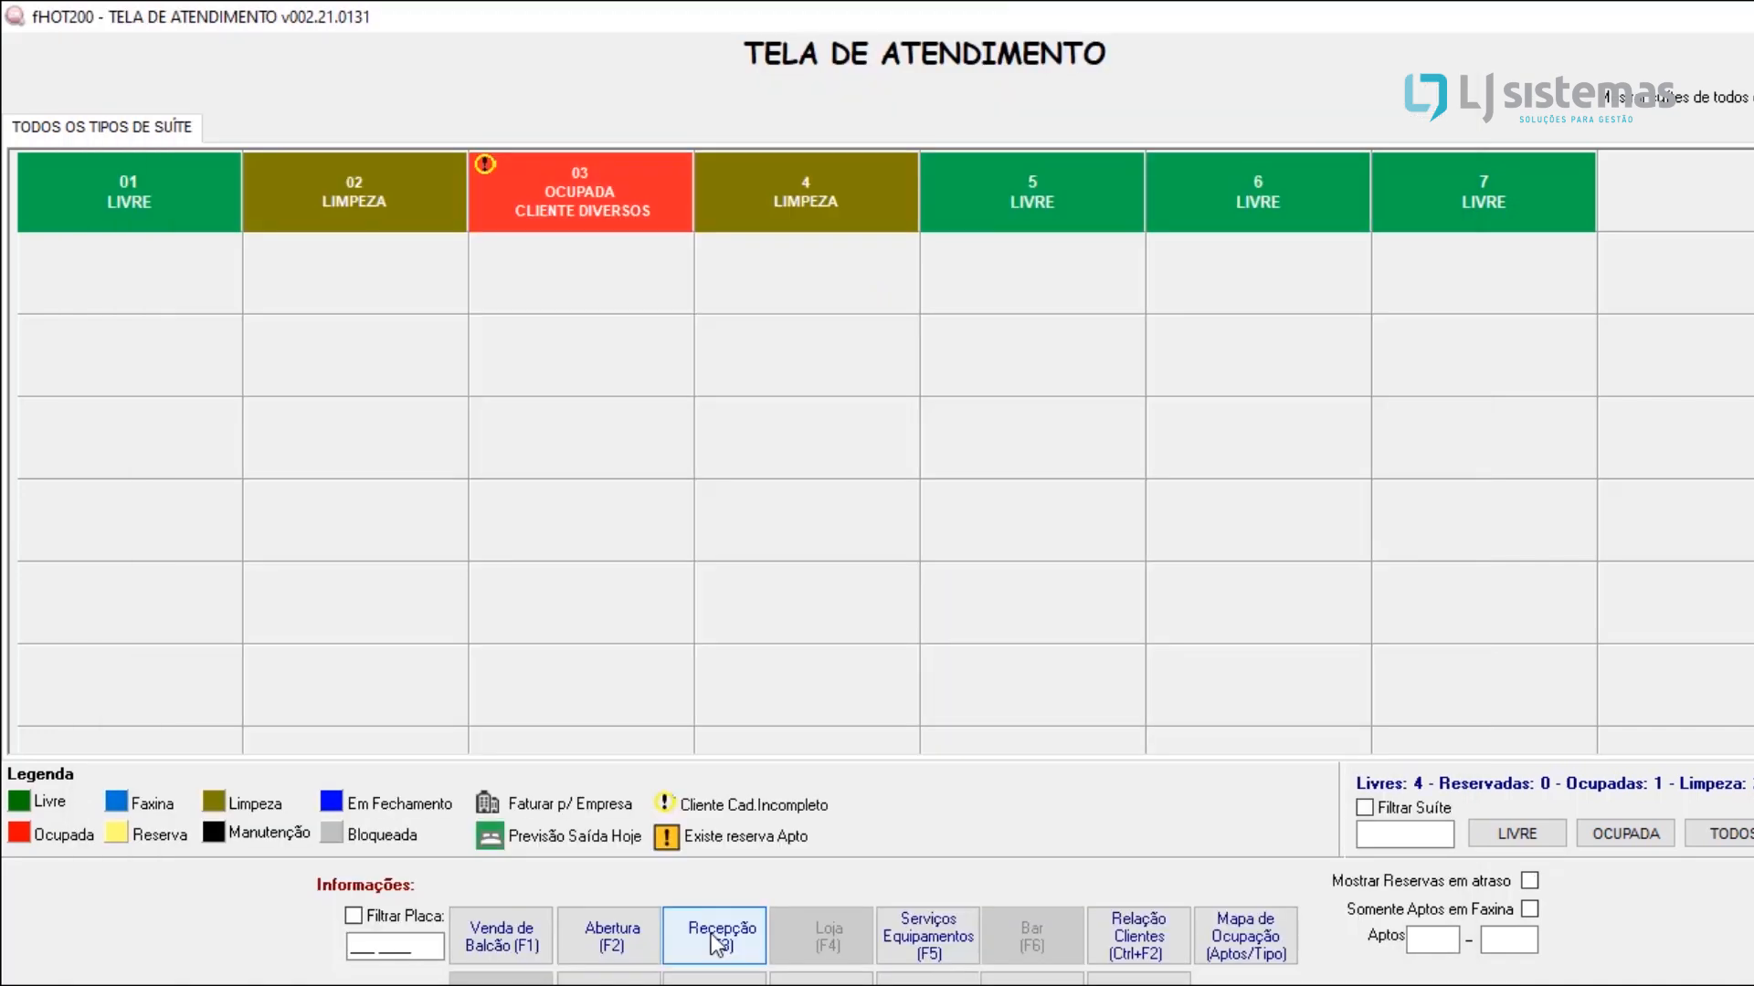
# Step: Open the reception product consumption for apartment 03 with CLIENTE DIVERSOS as the guest
pyautogui.moveTo(908, 554)
pyautogui.click(721, 918)
pyautogui.click(694, 956)
pyautogui.click(709, 930)
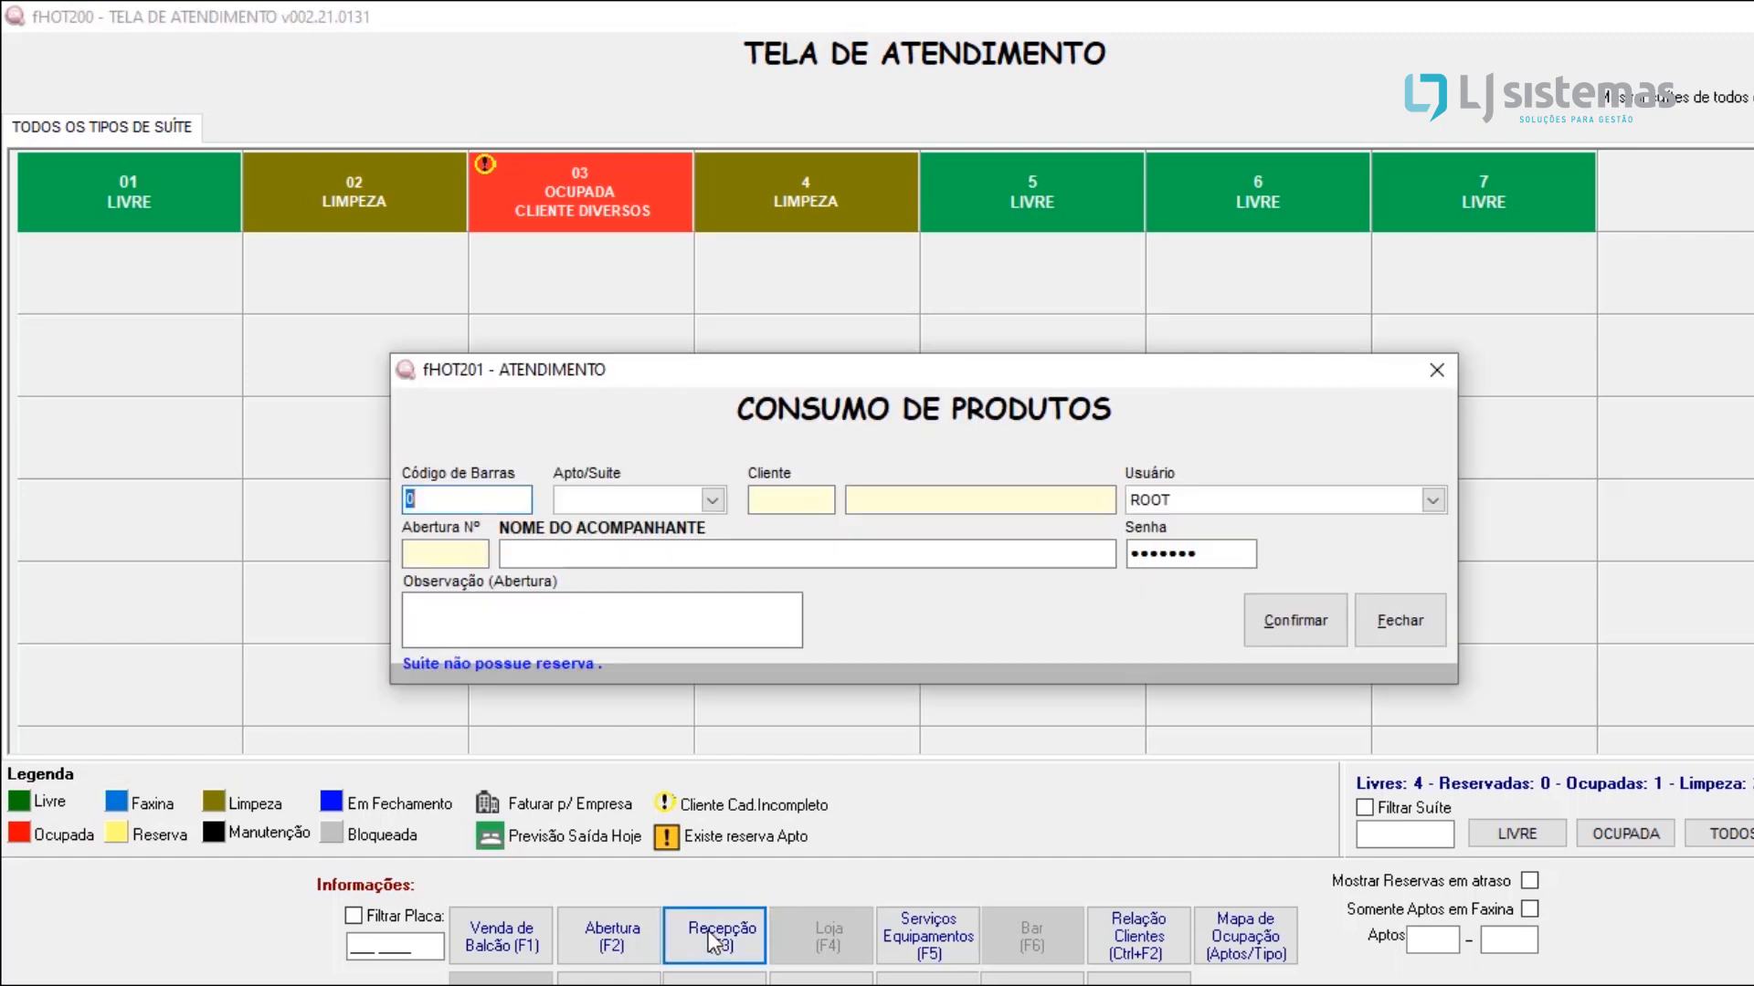
pyautogui.click(607, 504)
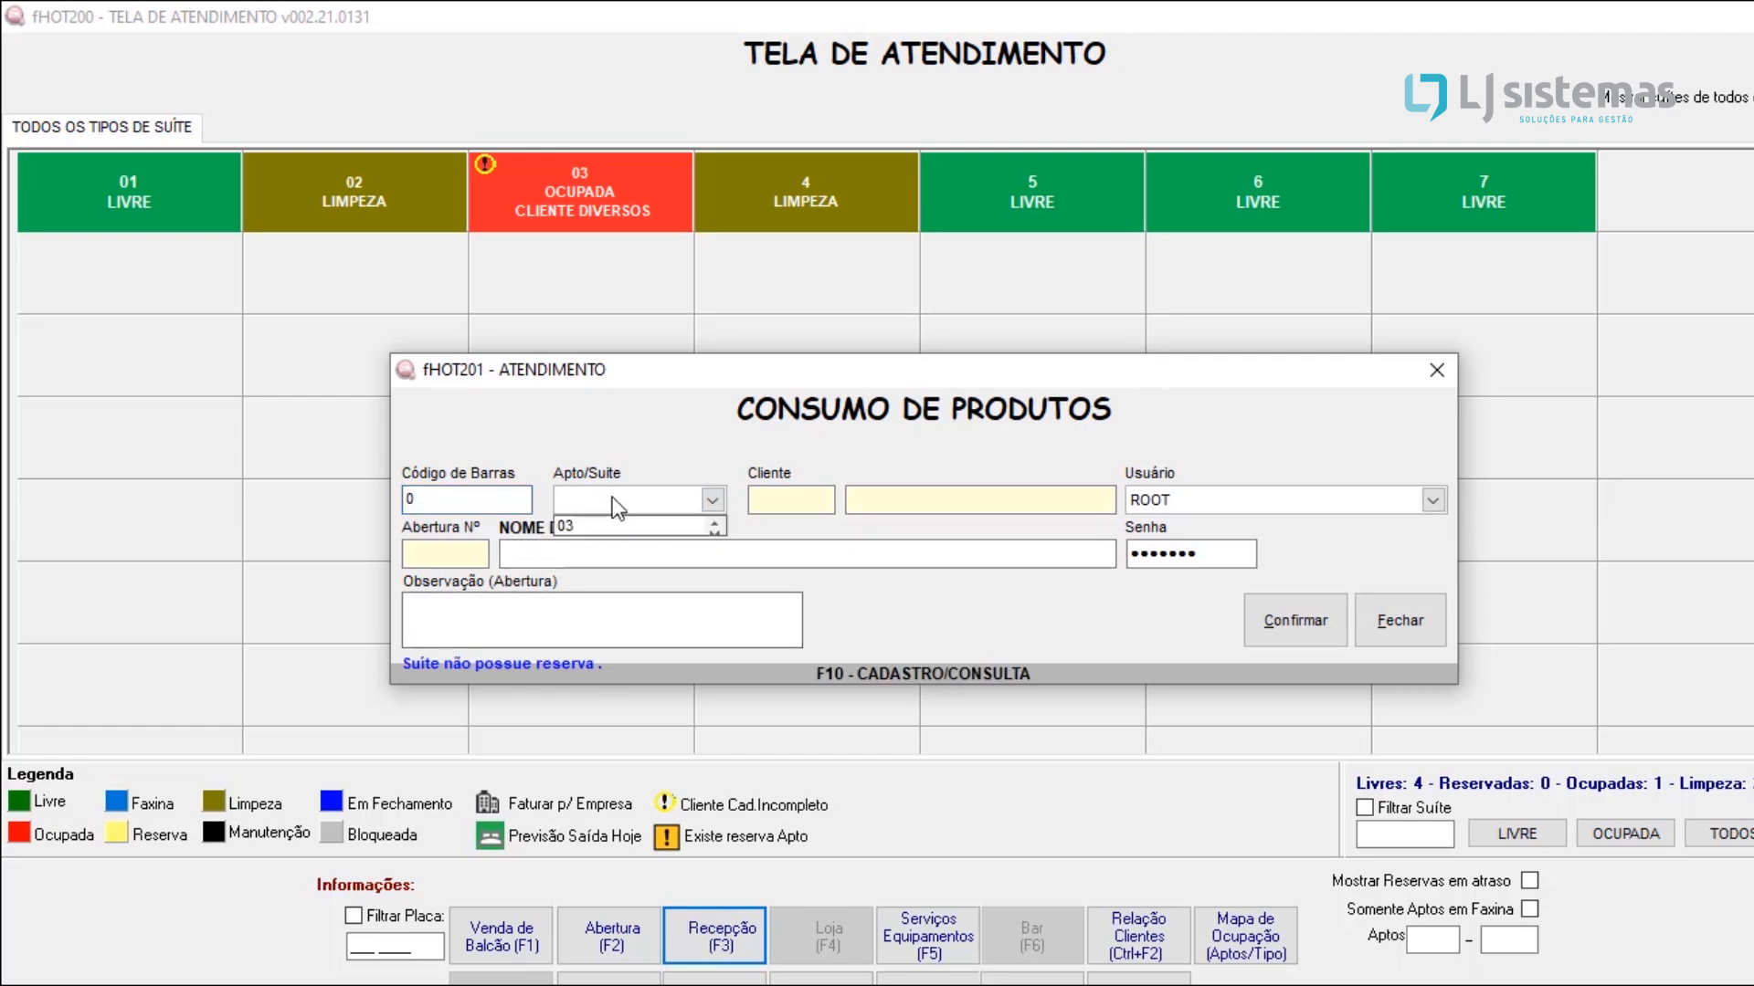
pyautogui.click(593, 526)
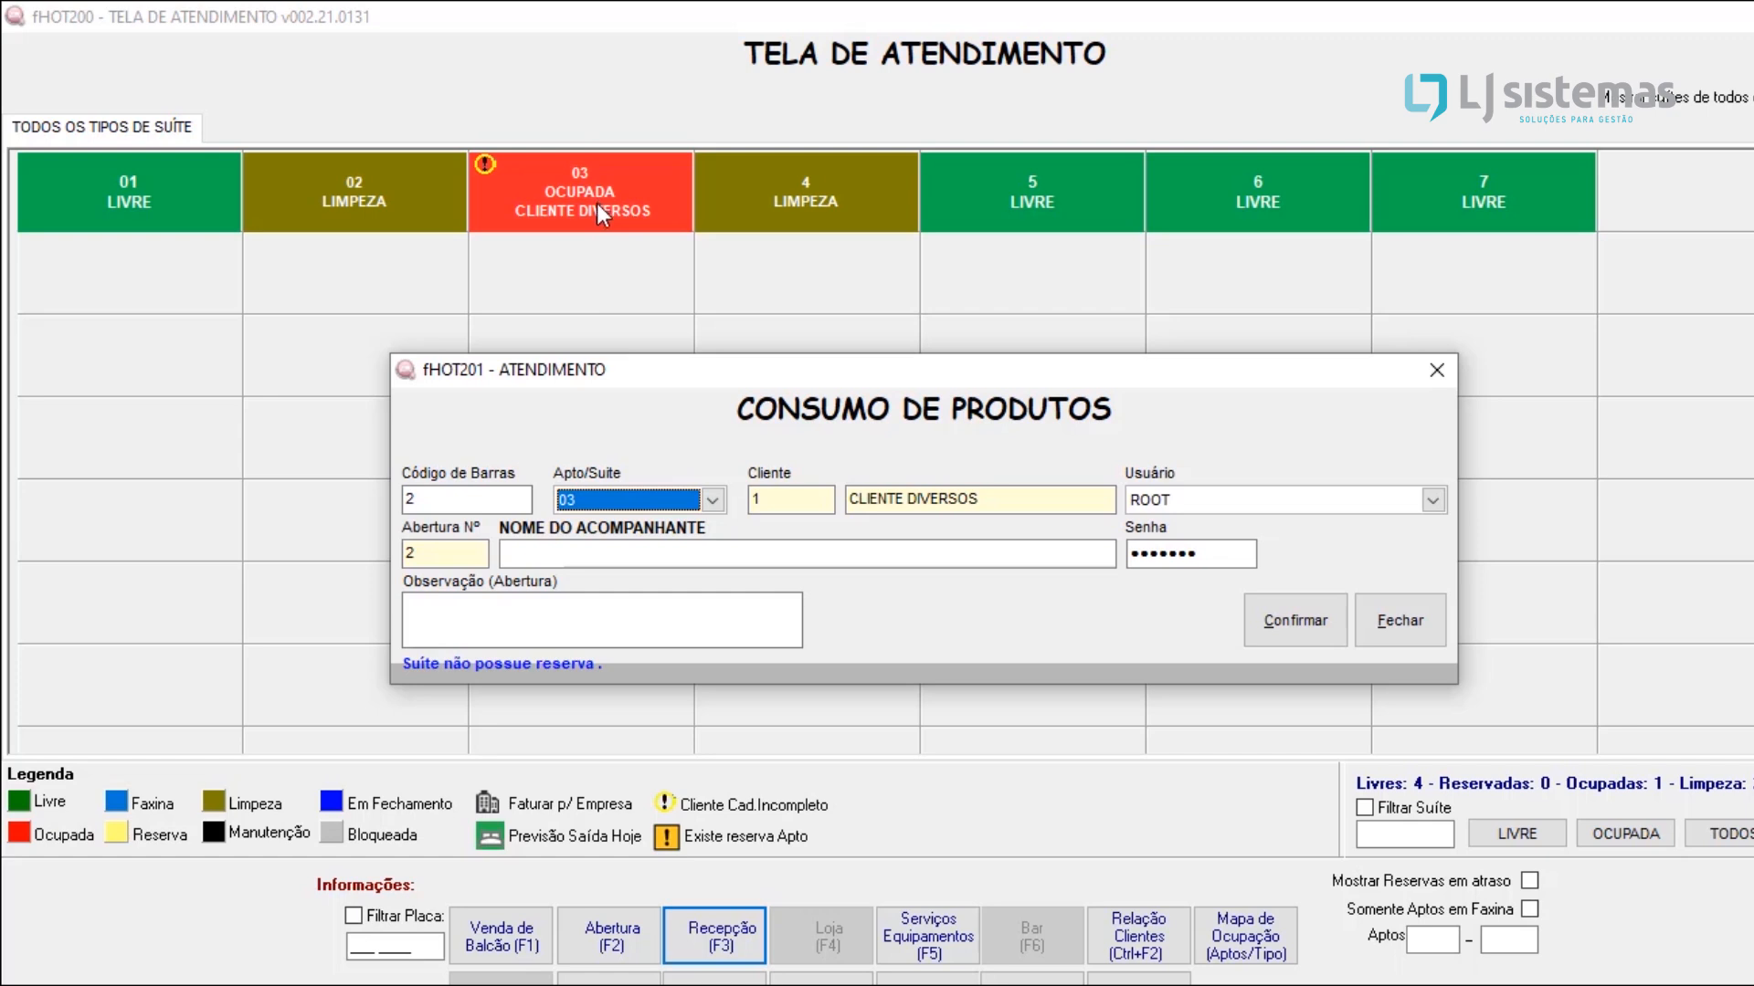
pyautogui.click(1312, 630)
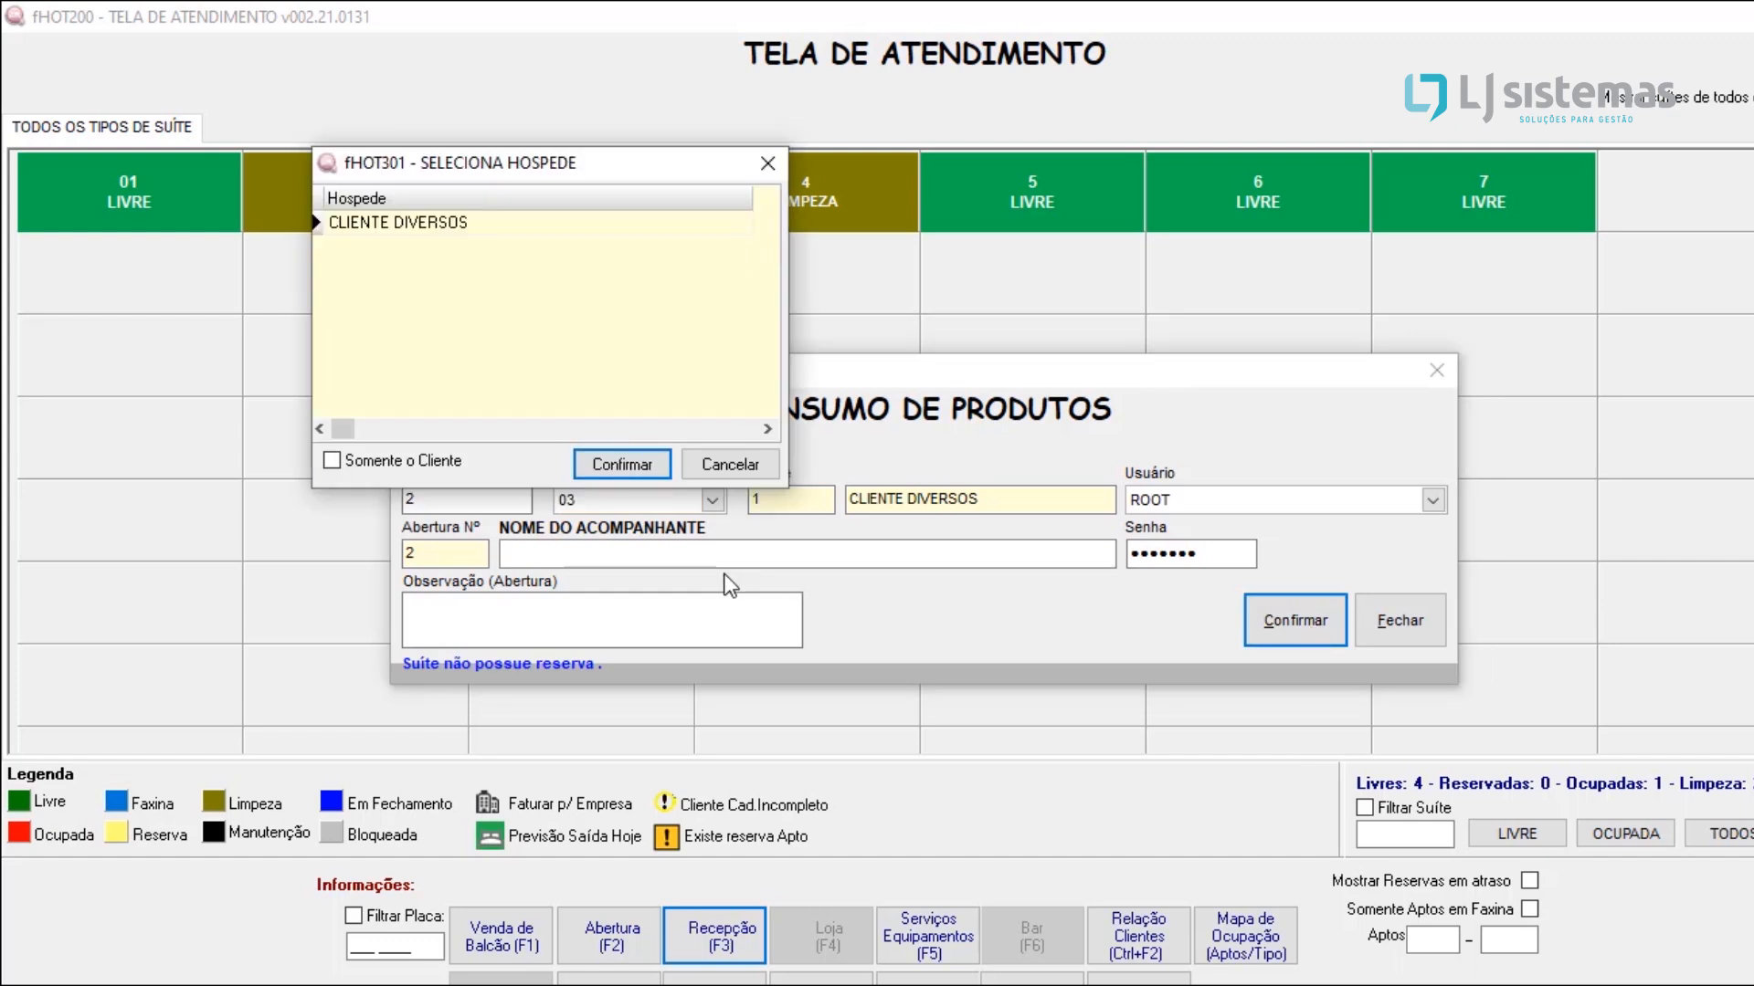
pyautogui.click(497, 232)
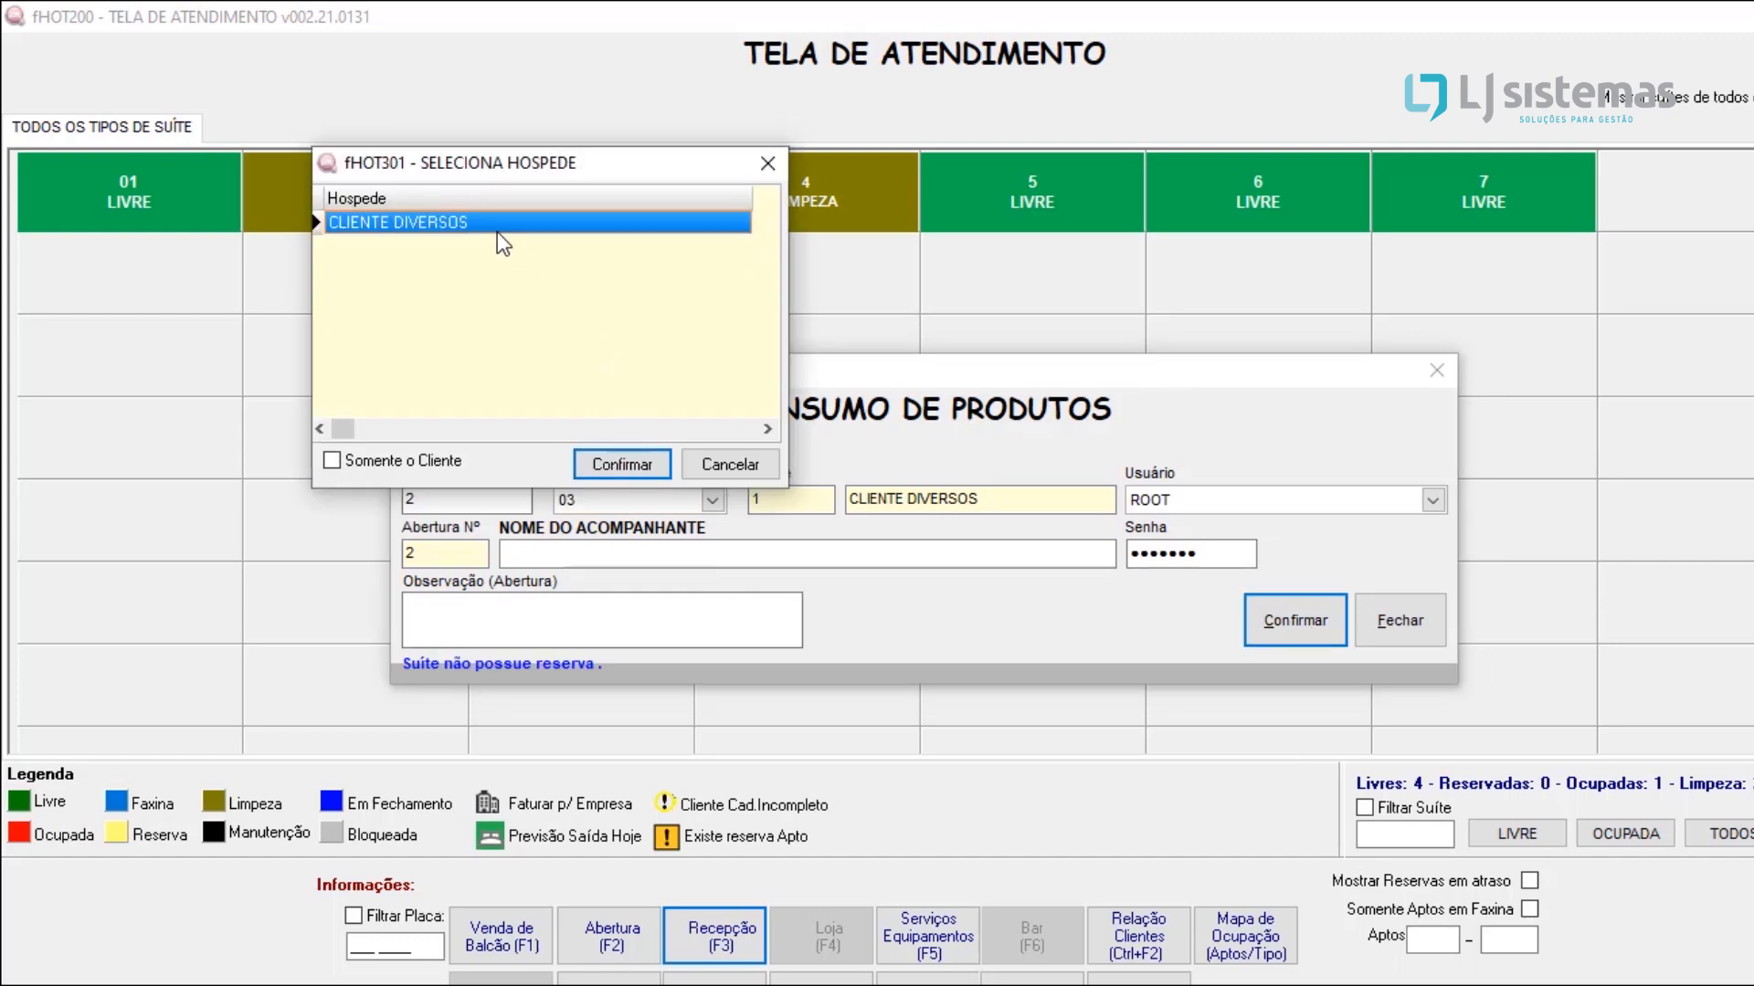
pyautogui.click(621, 466)
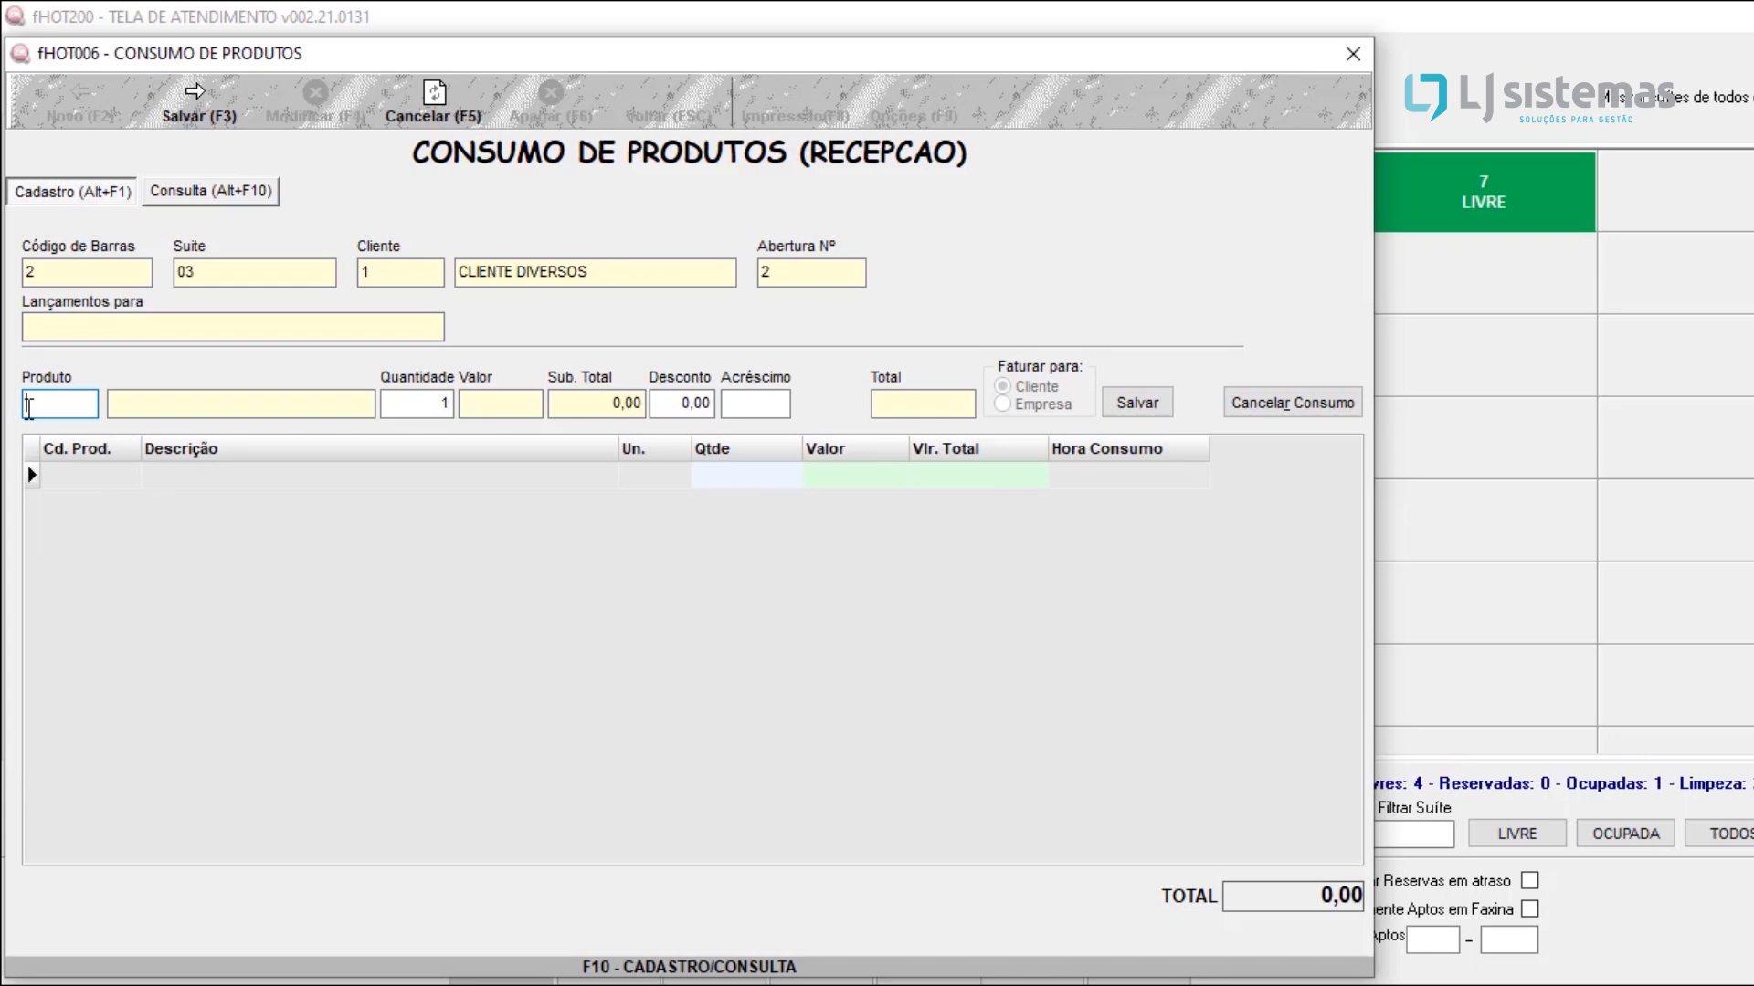
# Step: Look up the registered products and add 2 units of AGUA MINERAL to the guest's consumption
pyautogui.press('F10')
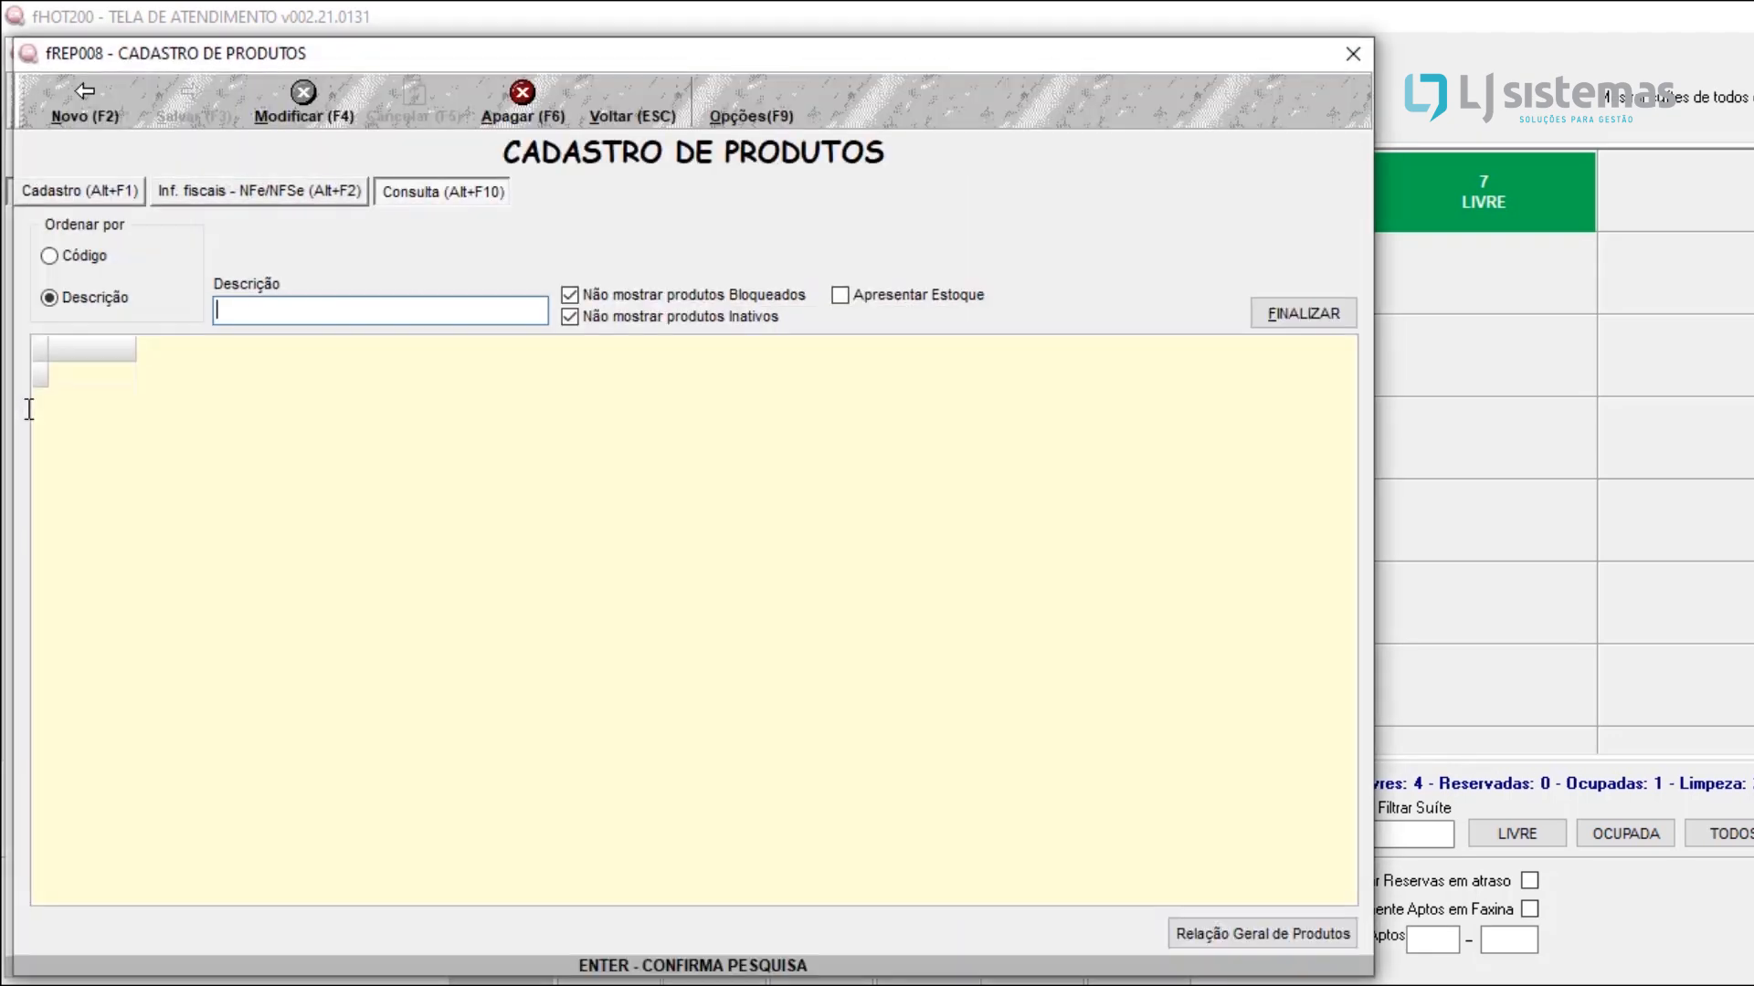
pyautogui.press('Return')
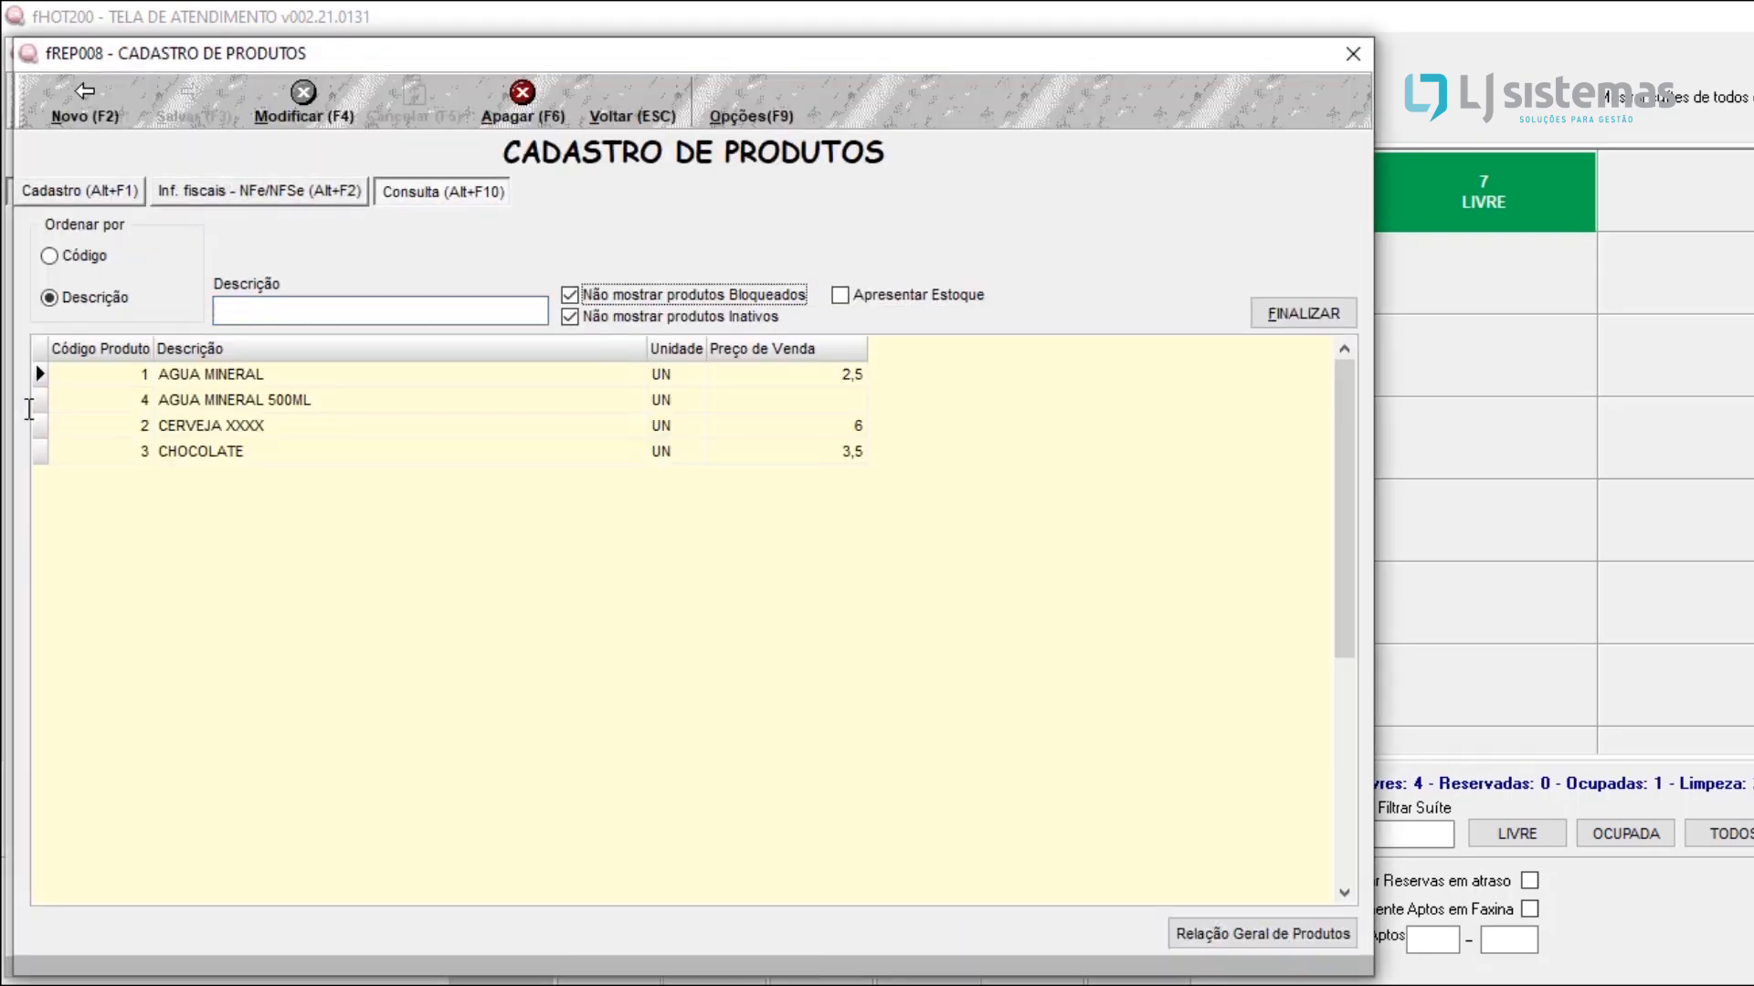
pyautogui.click(254, 405)
pyautogui.press('Up')
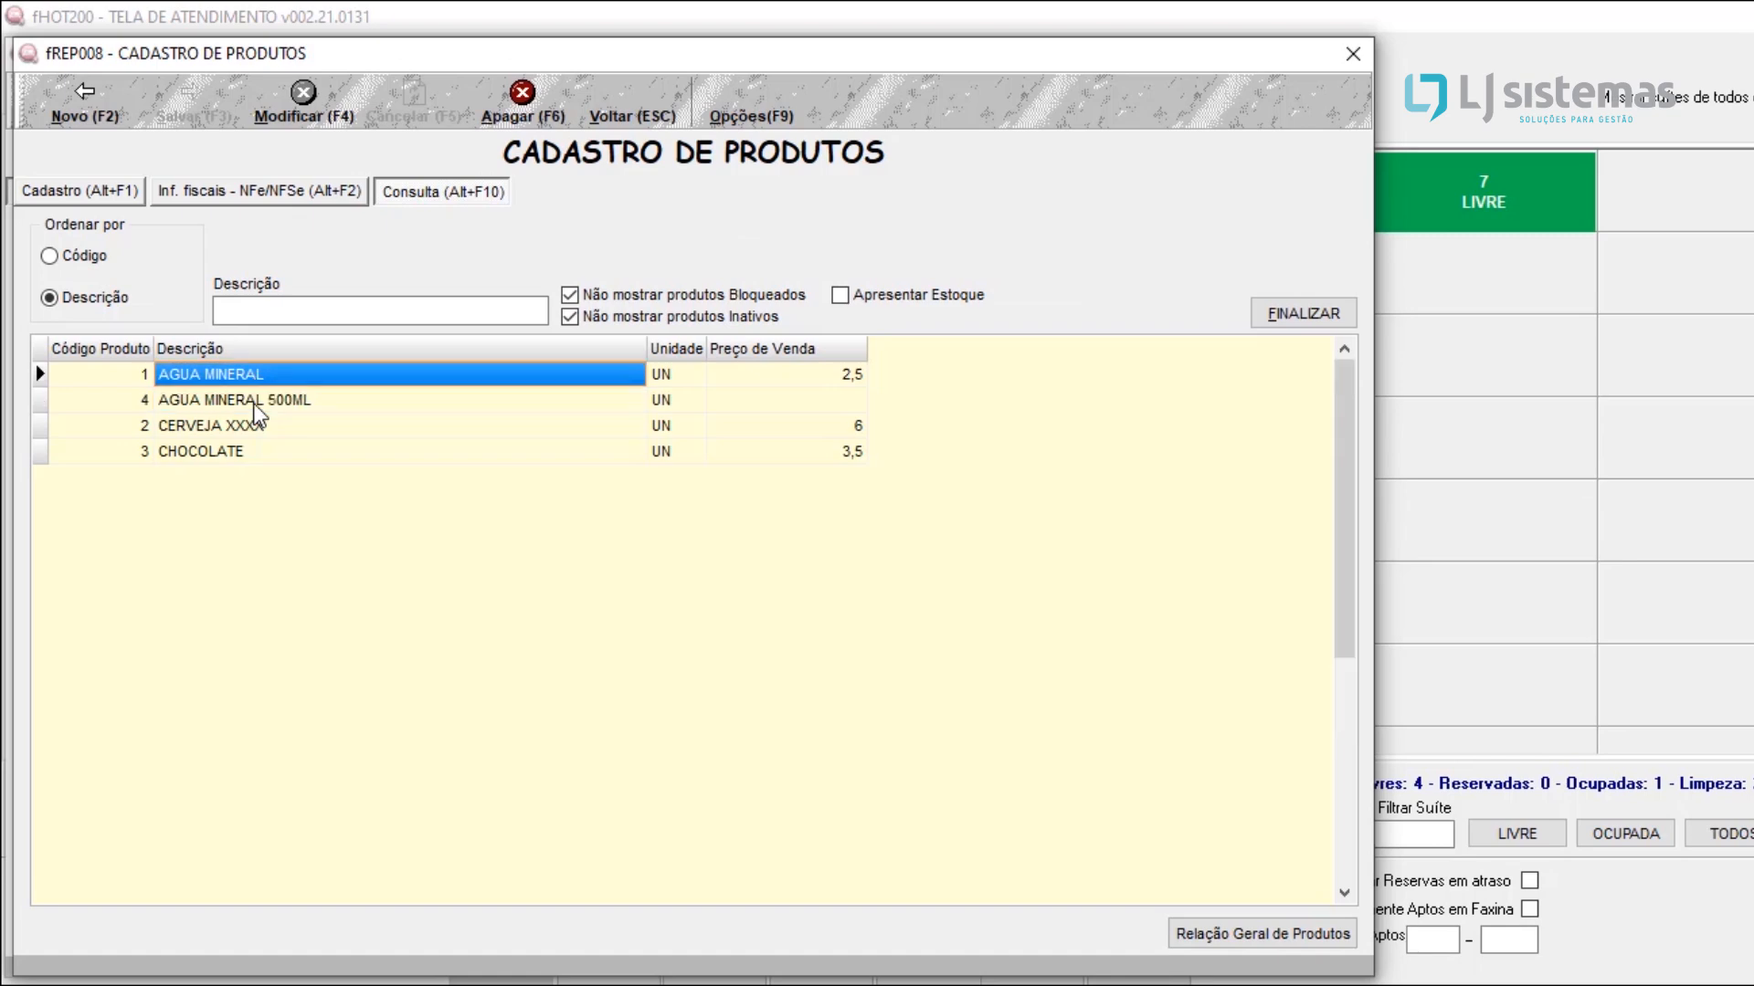
pyautogui.press('Return')
pyautogui.press('Return')
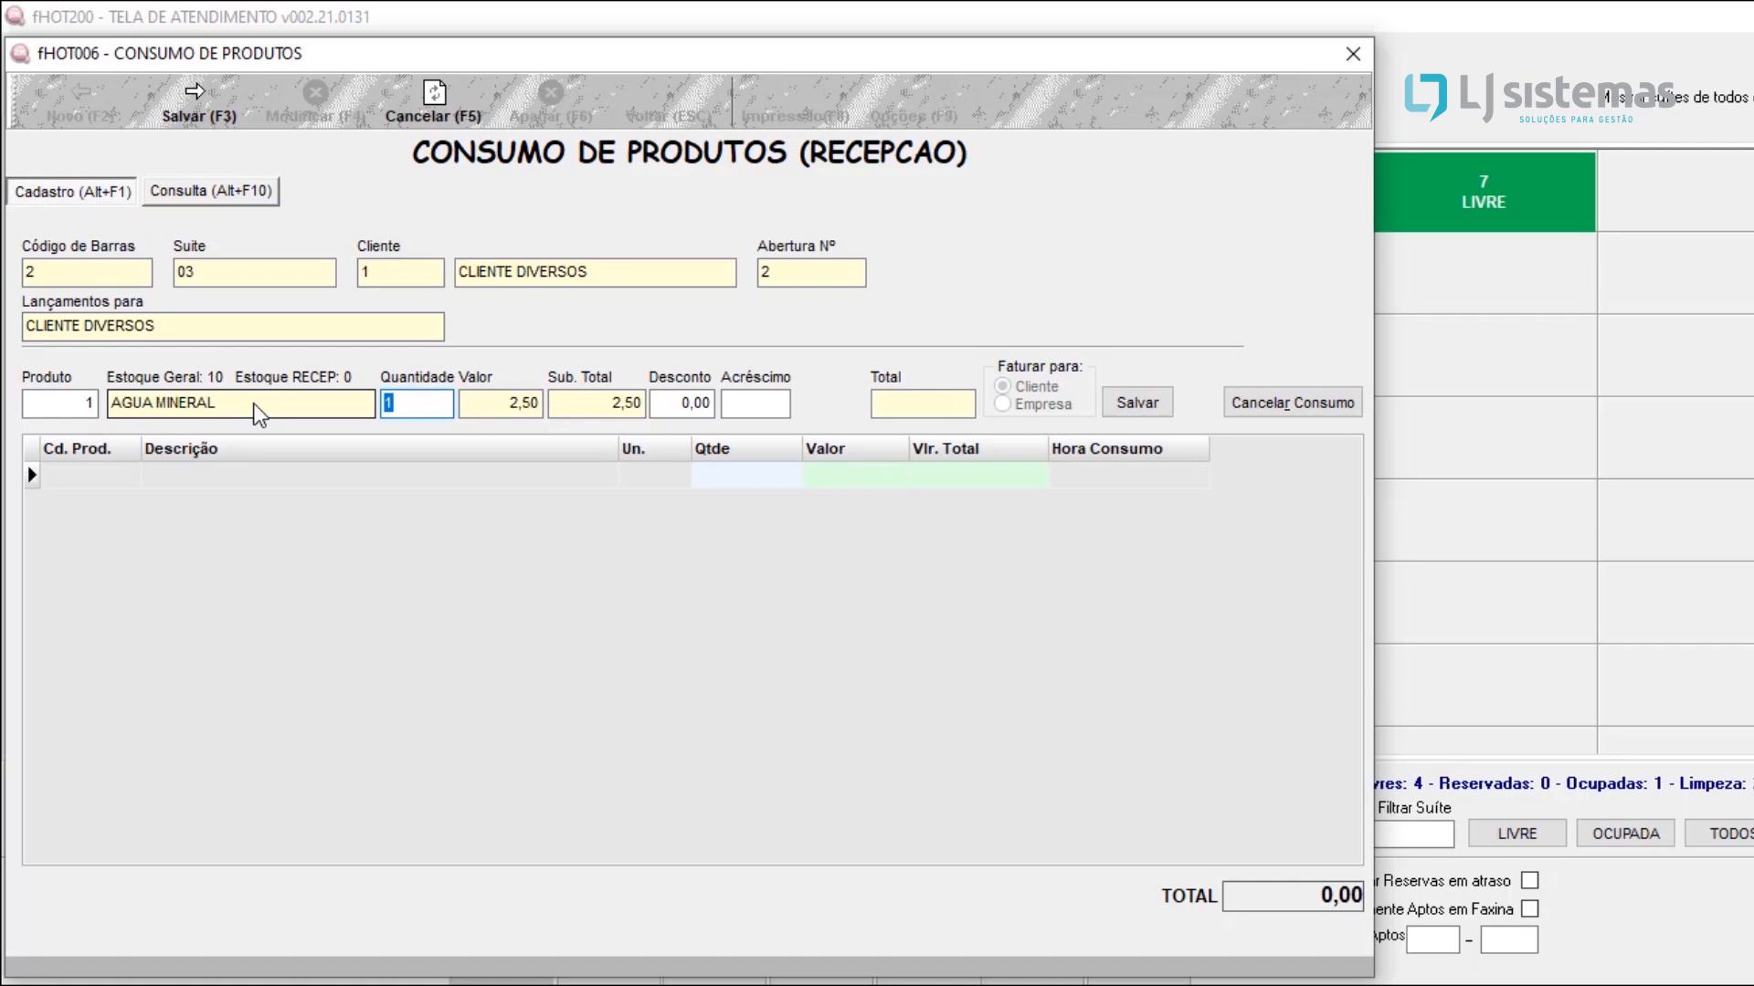
pyautogui.write('2')
pyautogui.press('Return')
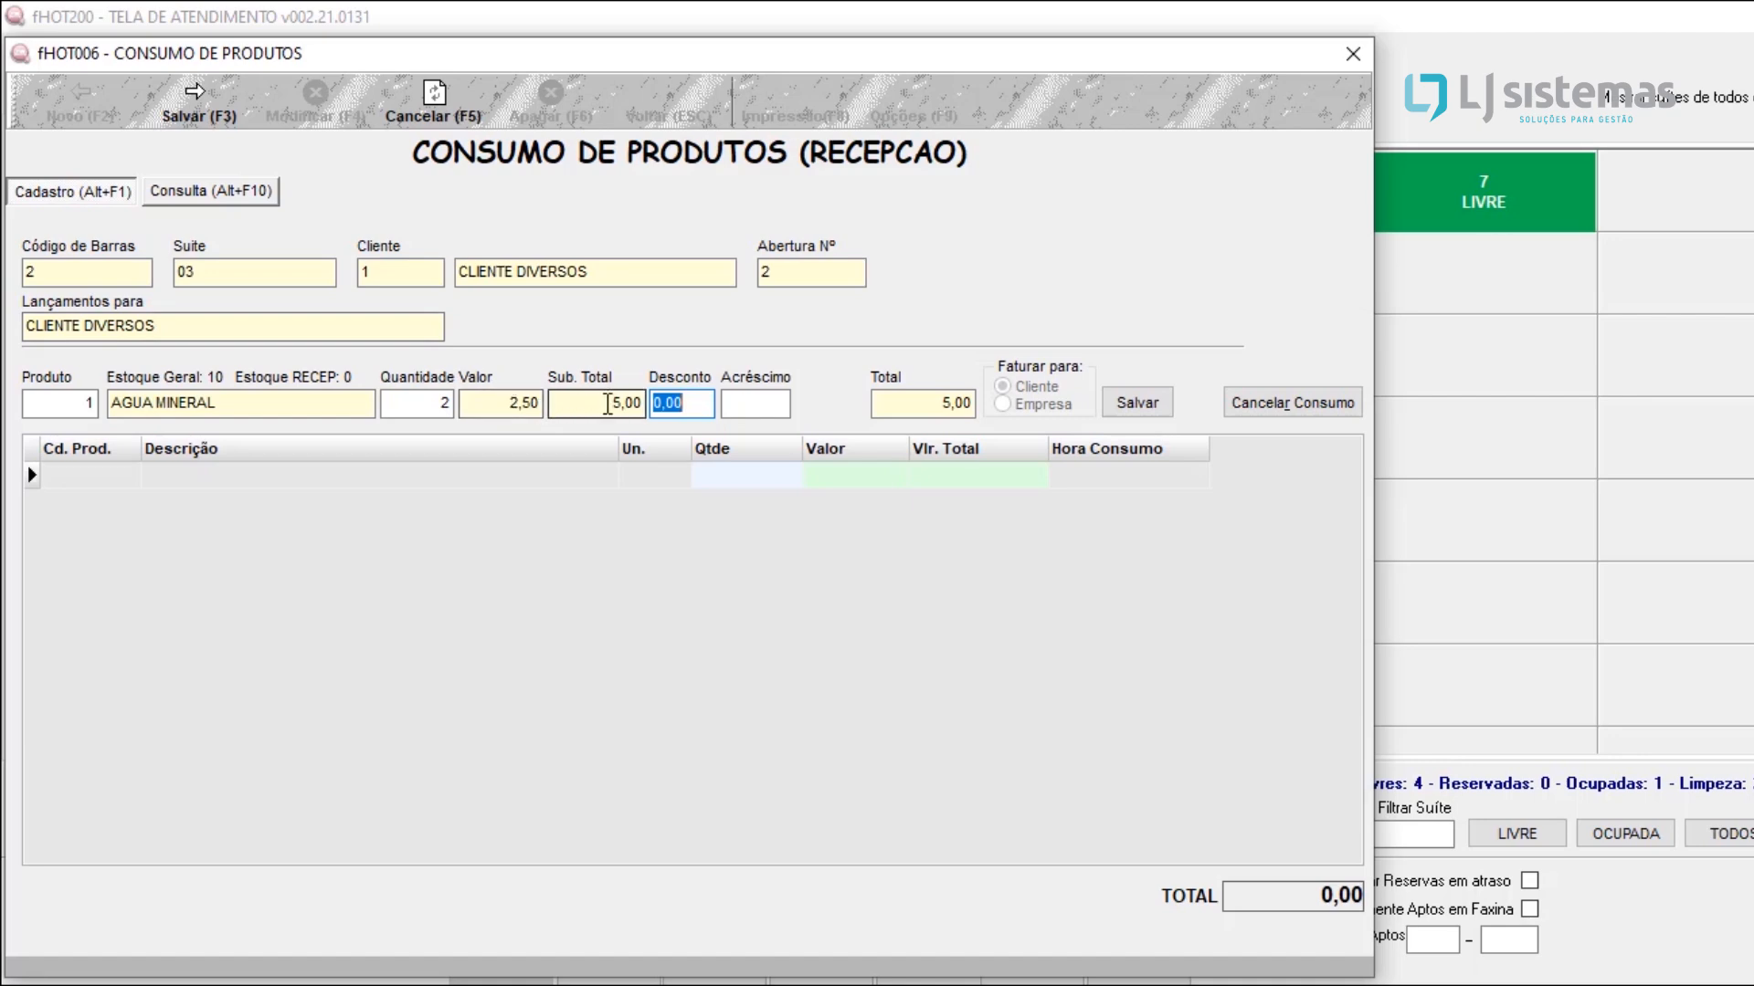
pyautogui.click(1133, 409)
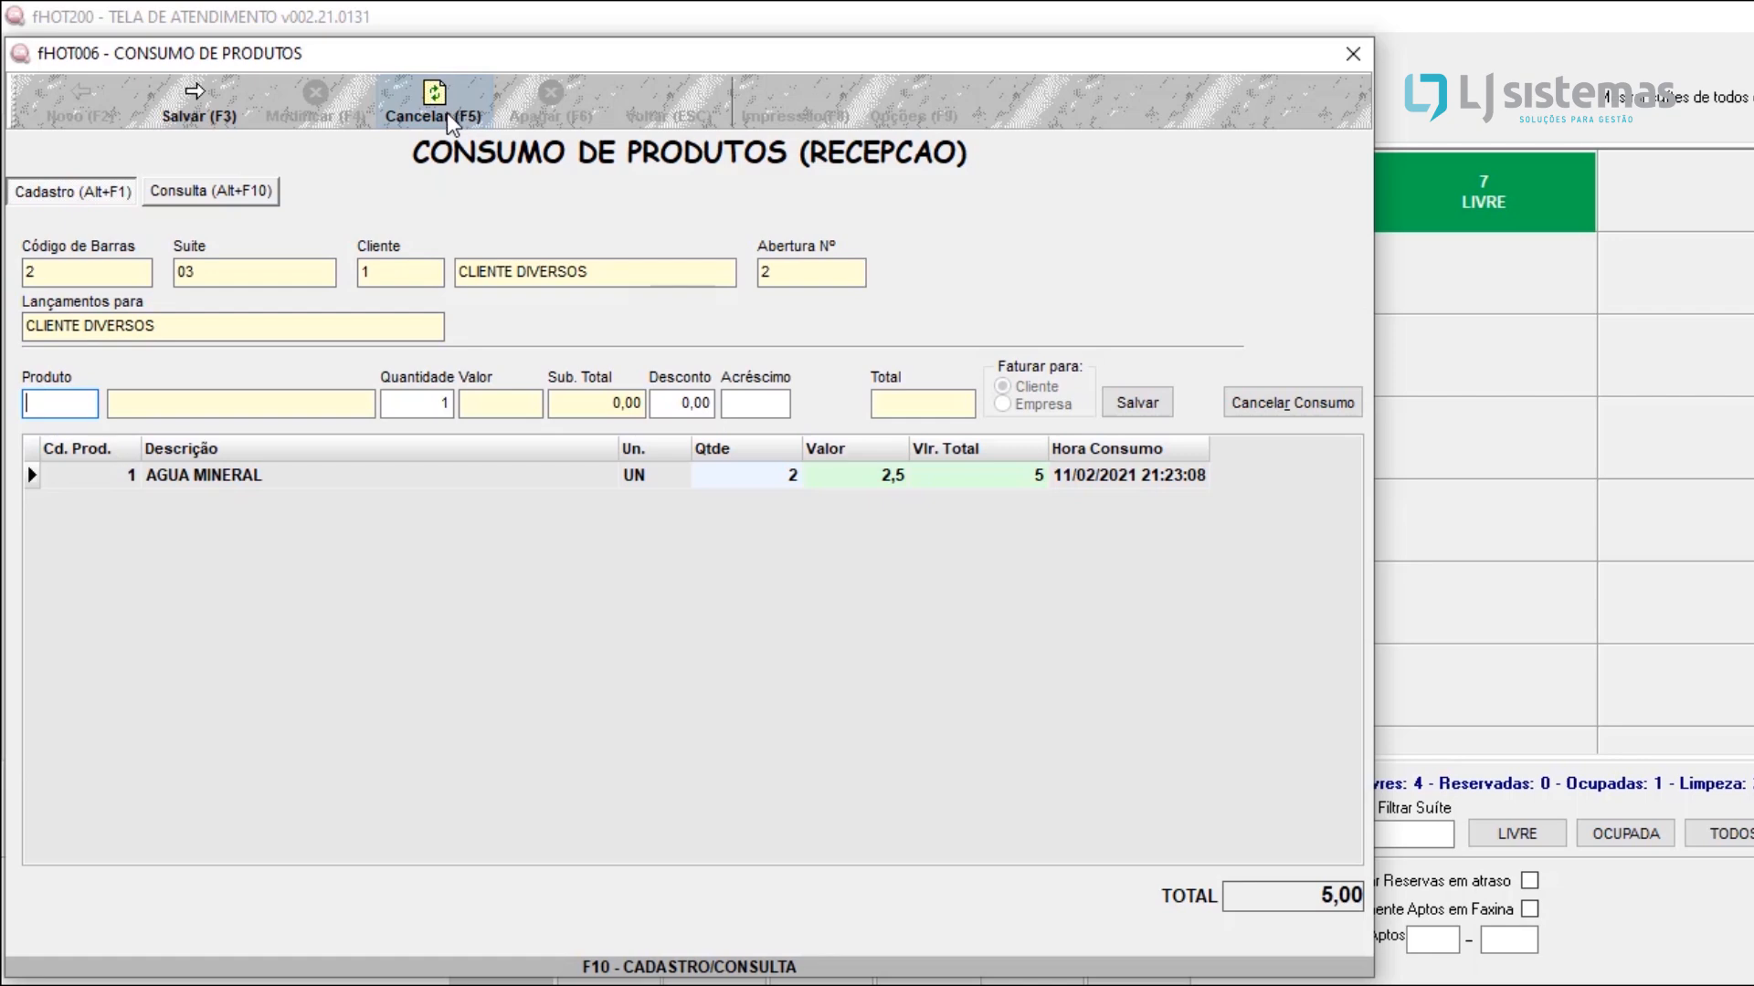
# Step: Save the product consumption and confirm leaving it
pyautogui.click(187, 103)
pyautogui.click(948, 622)
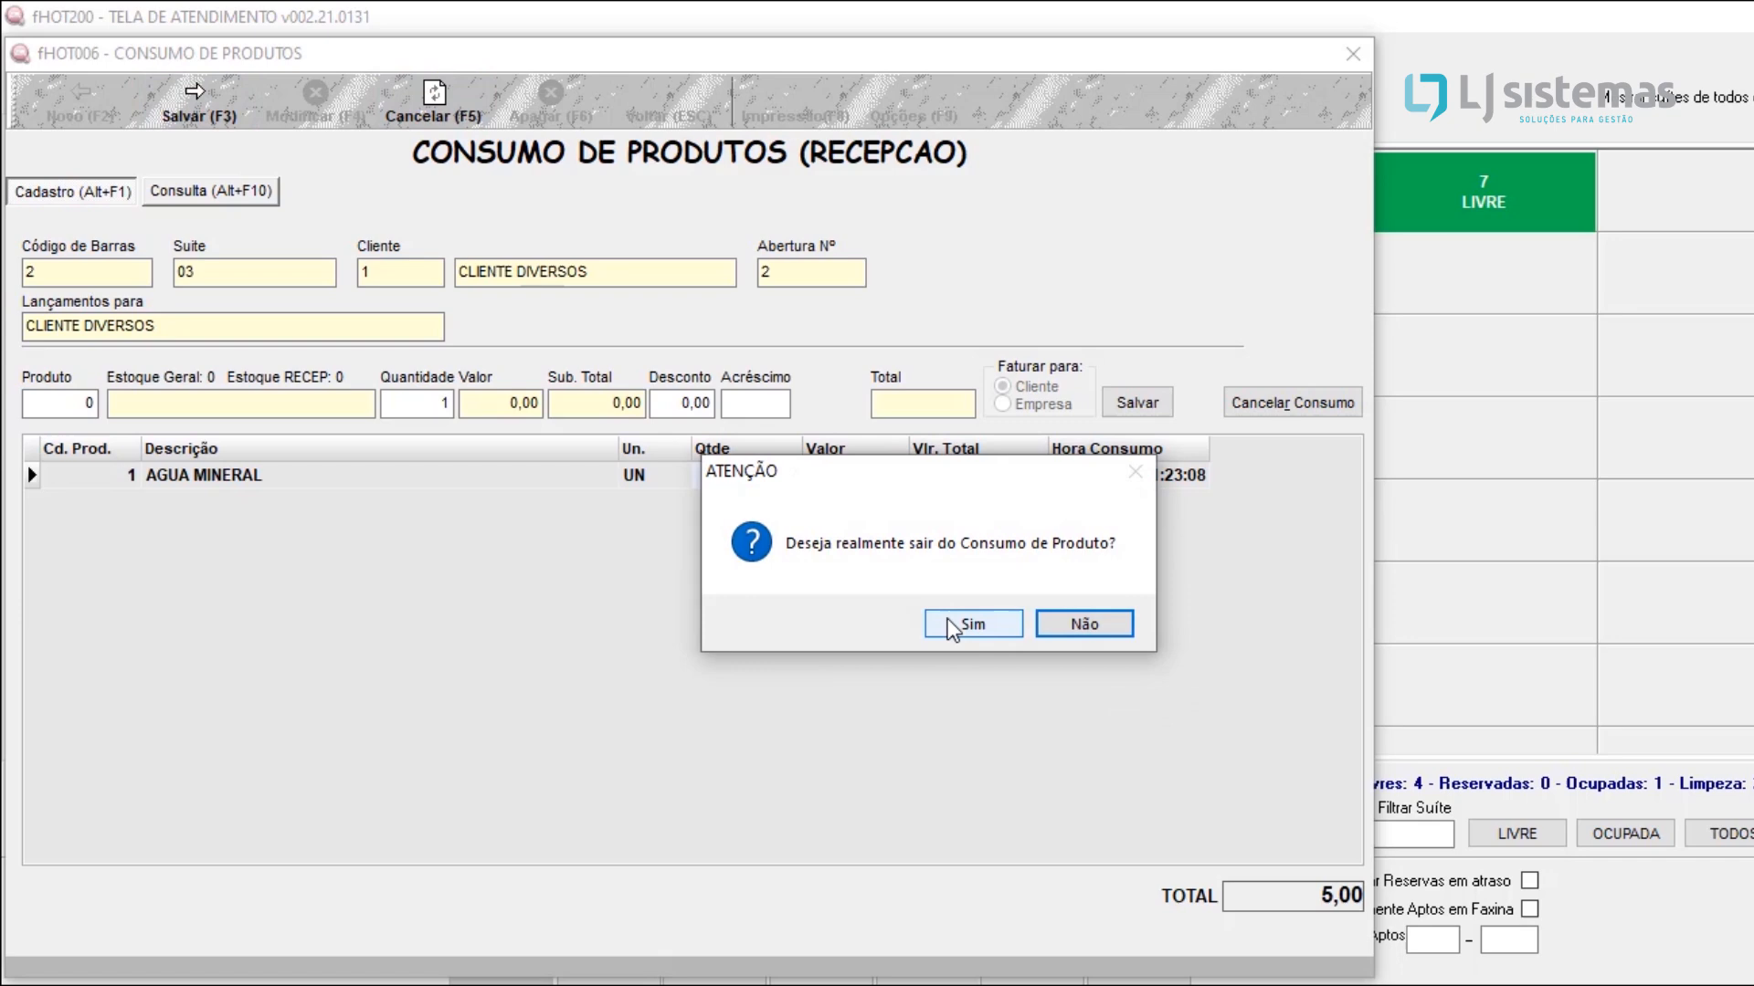
pyautogui.click(946, 617)
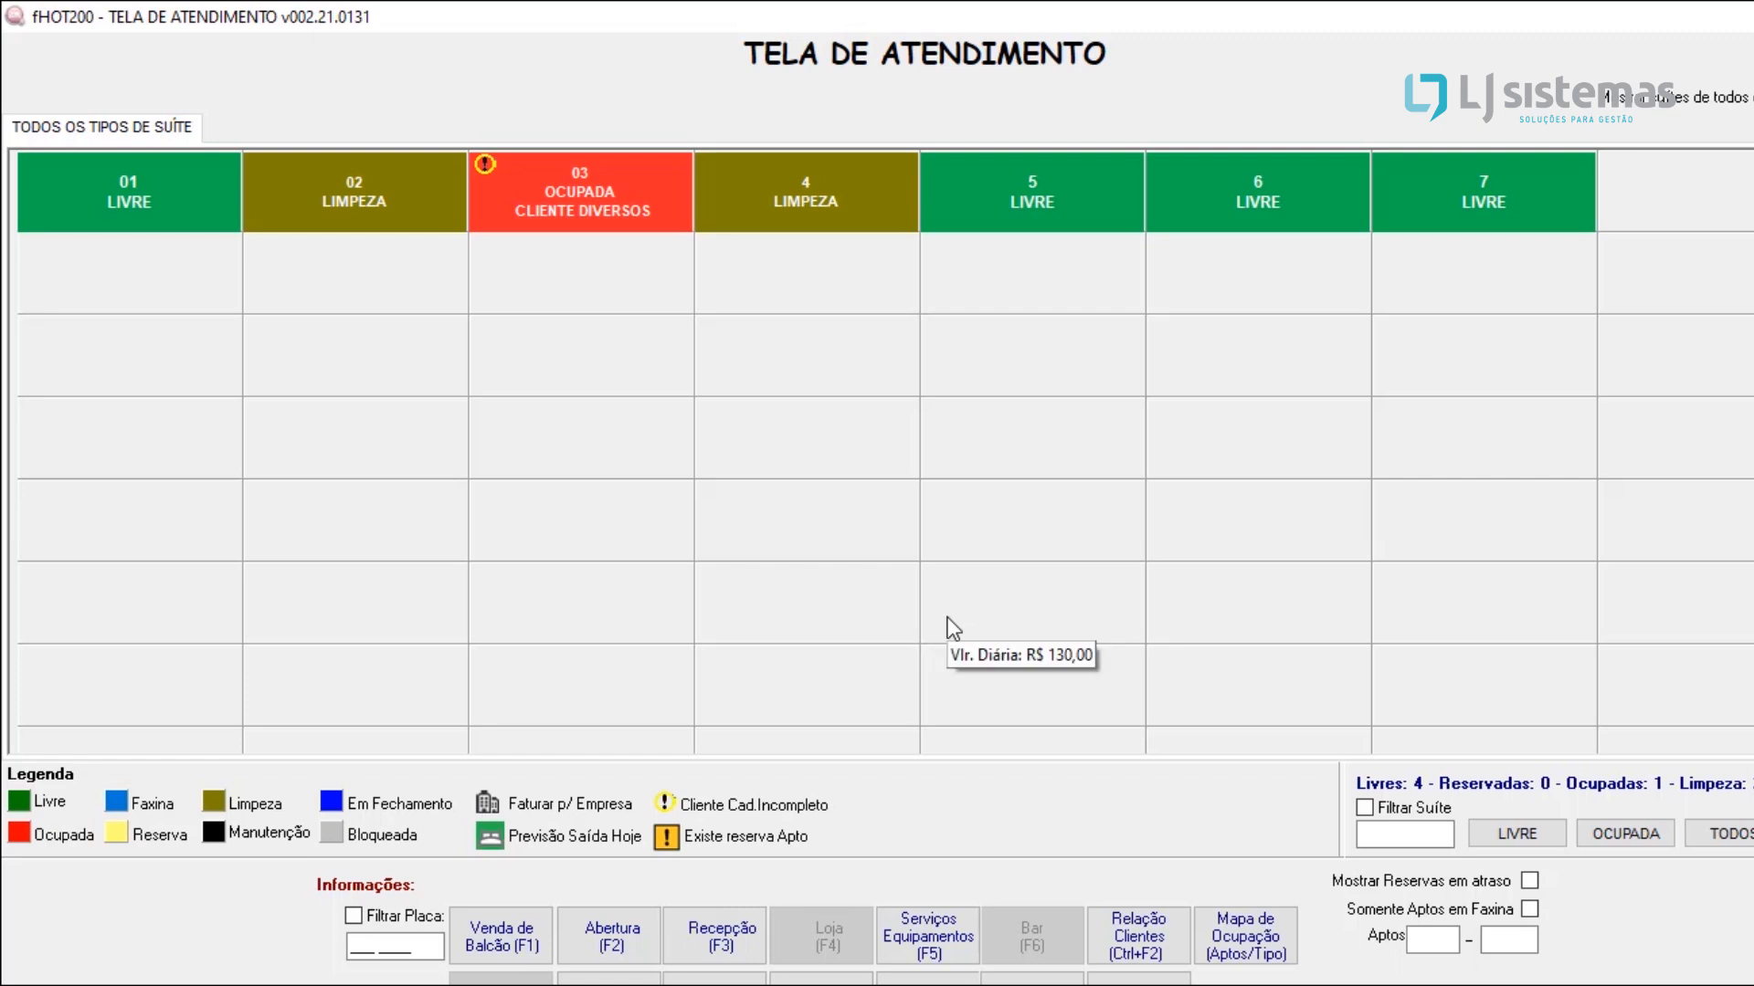
# Step: Open a service posting for apartment 03 with CLIENTE DIVERSOS as the guest
pyautogui.click(918, 957)
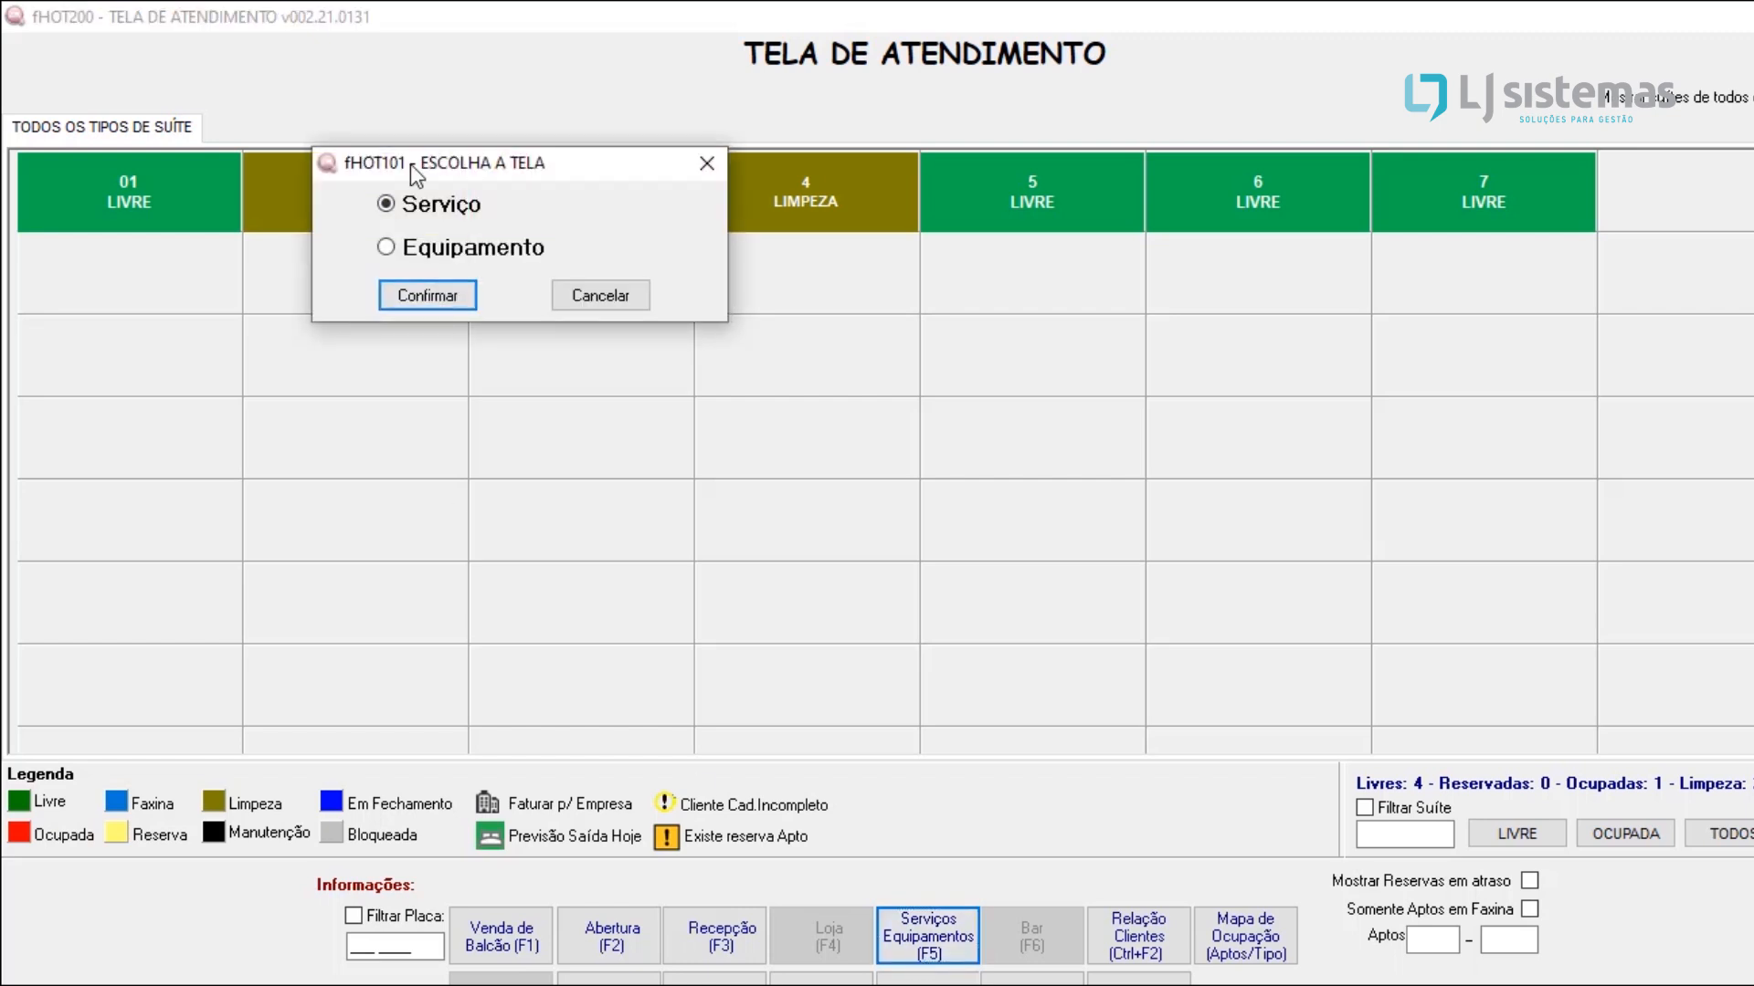
pyautogui.click(424, 295)
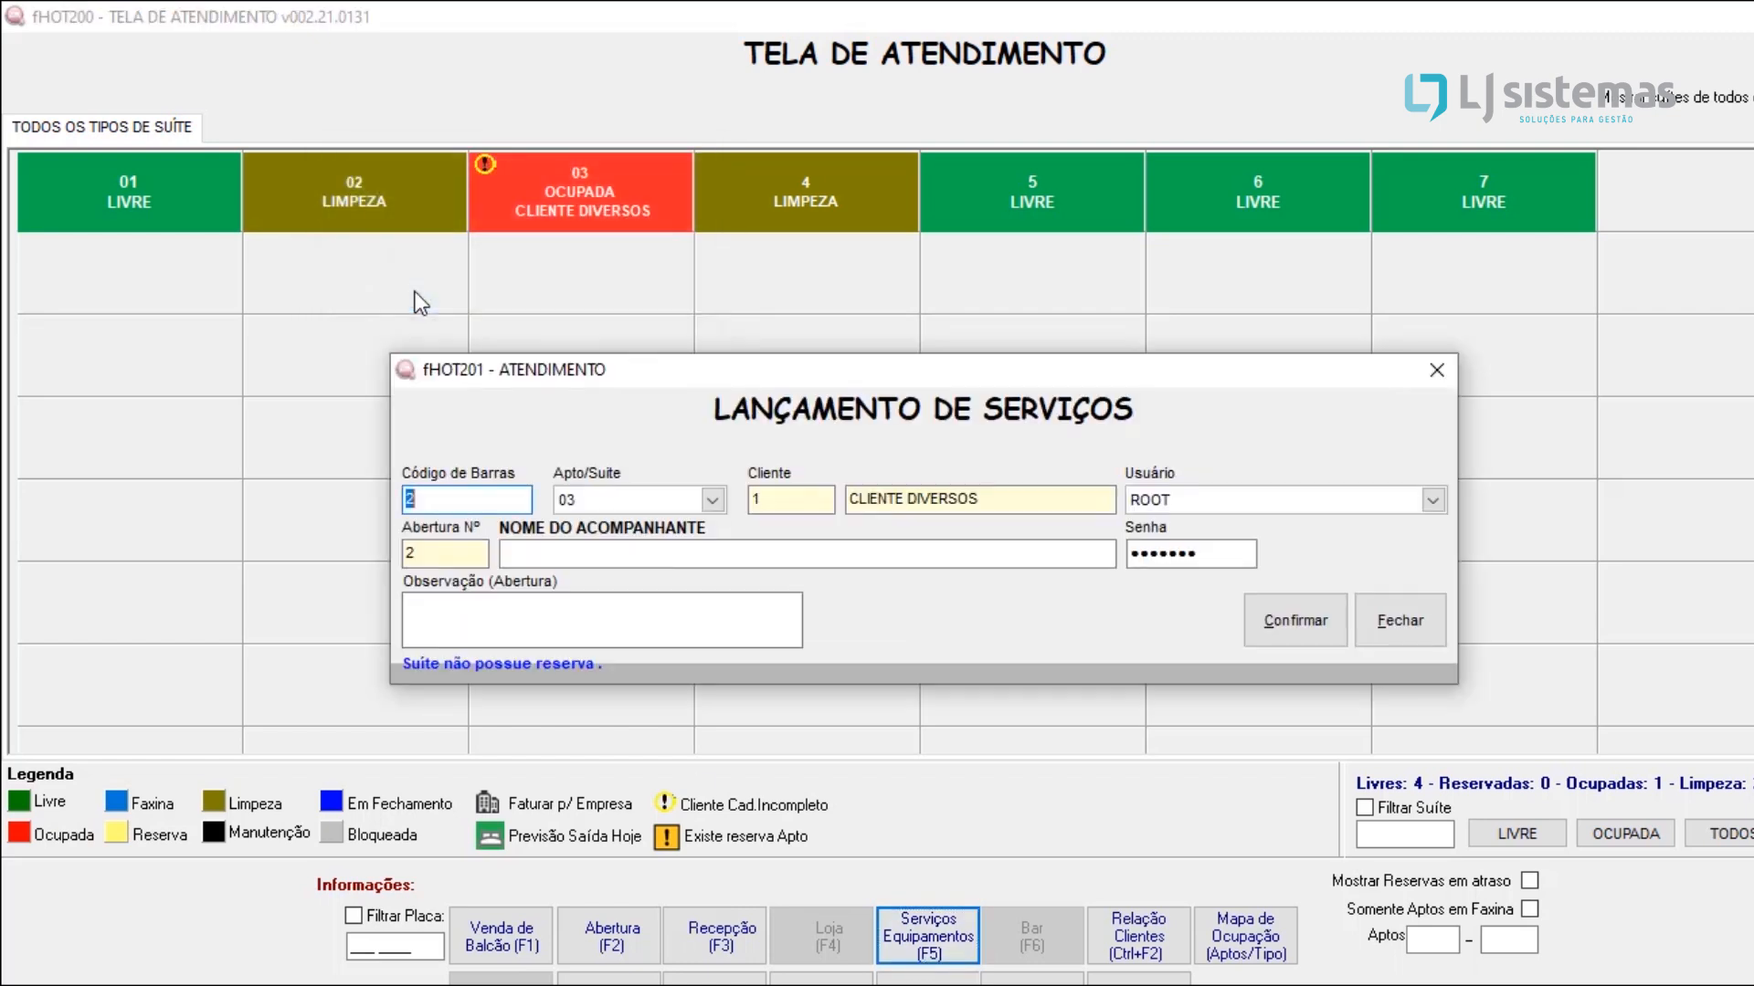
pyautogui.click(1285, 616)
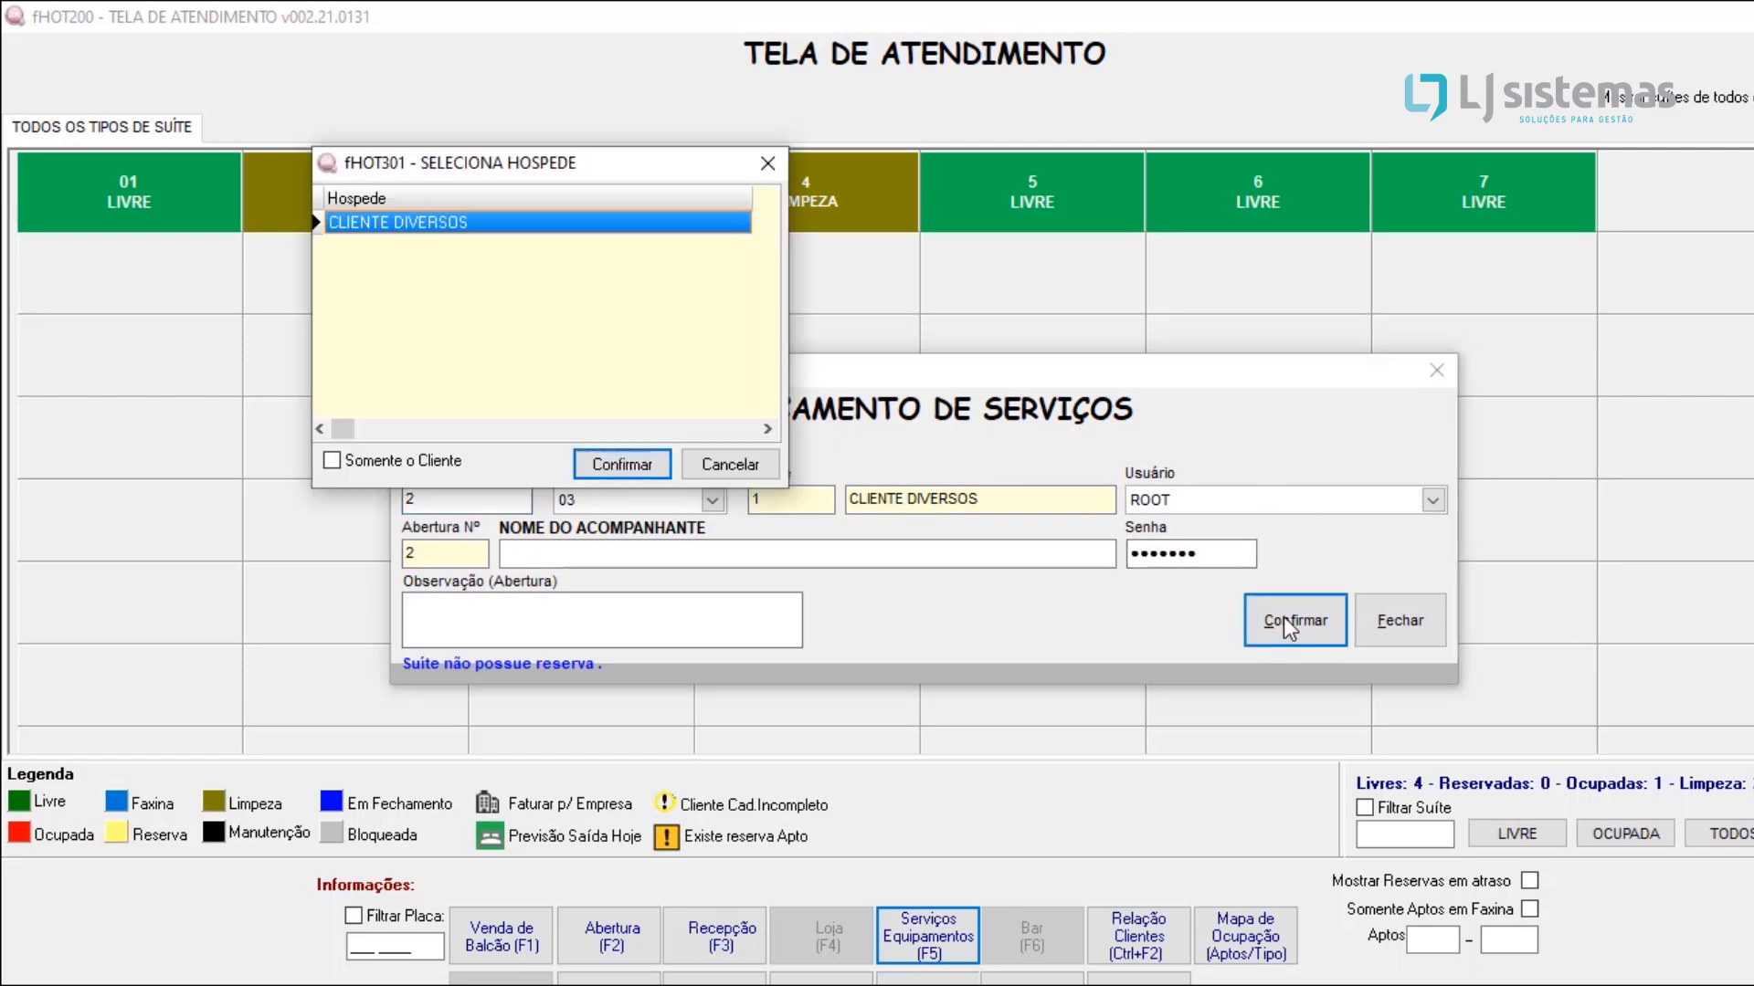
pyautogui.click(594, 463)
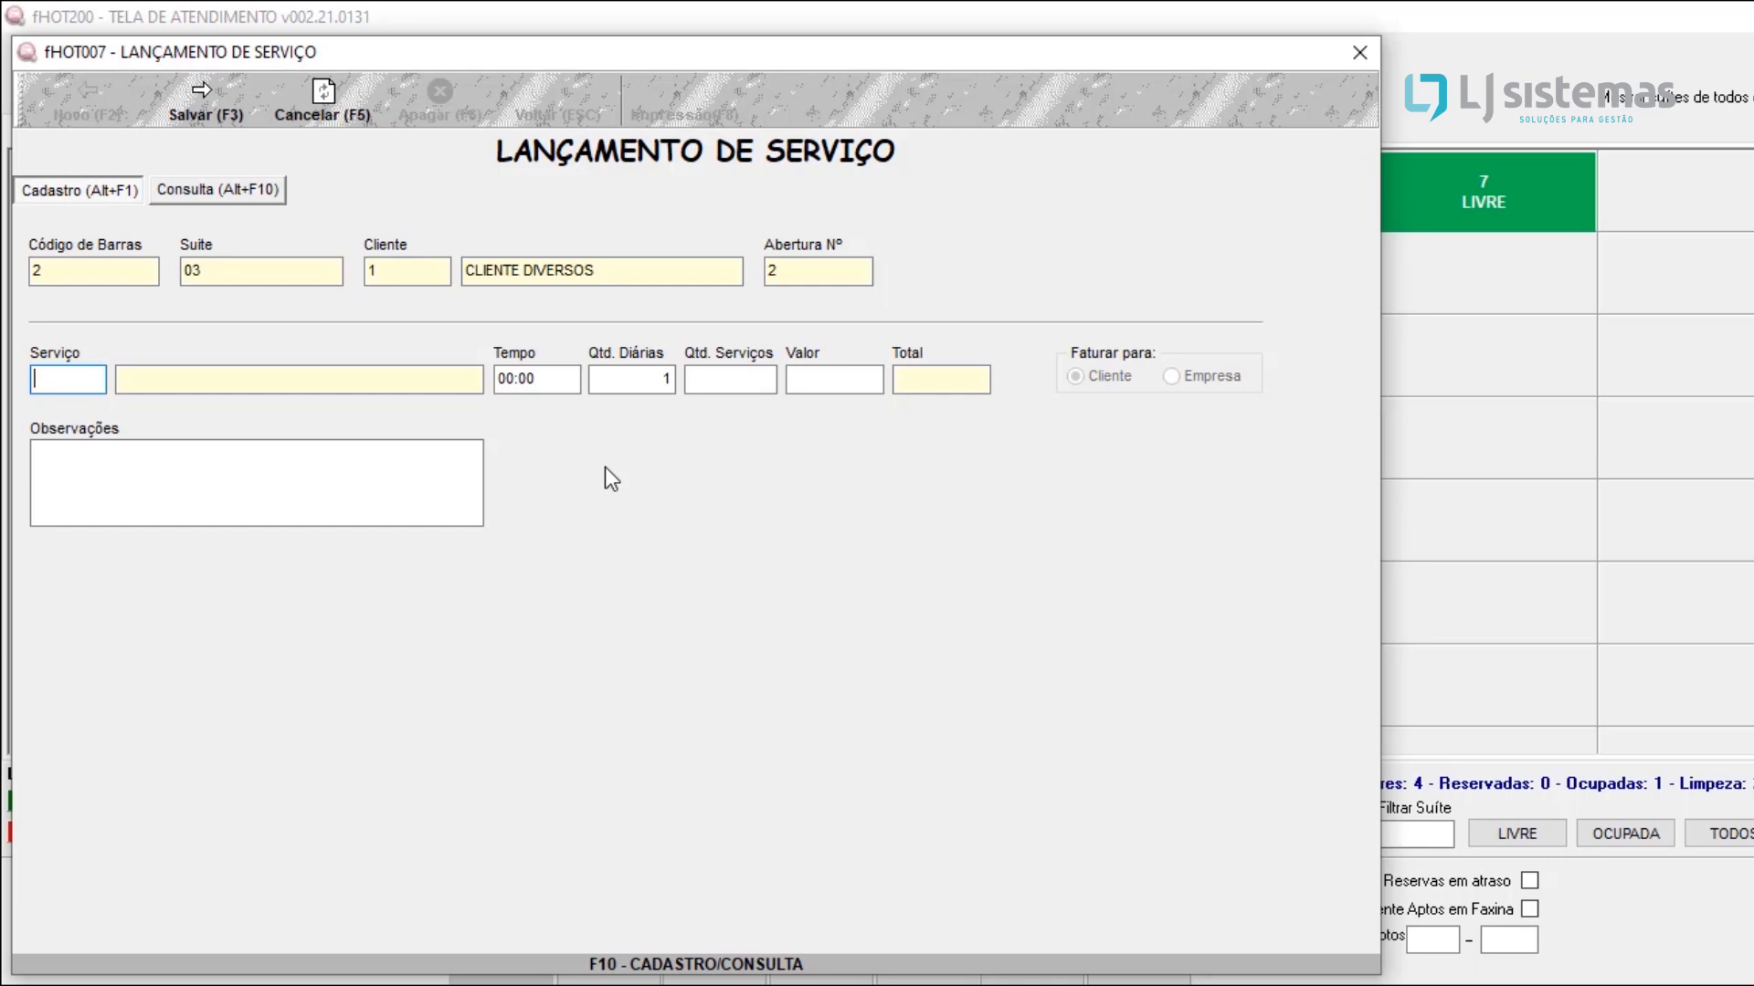
# Step: Register a new service FERRO DE PASSAR with value 50 and bring it into the service posting
pyautogui.press('F10')
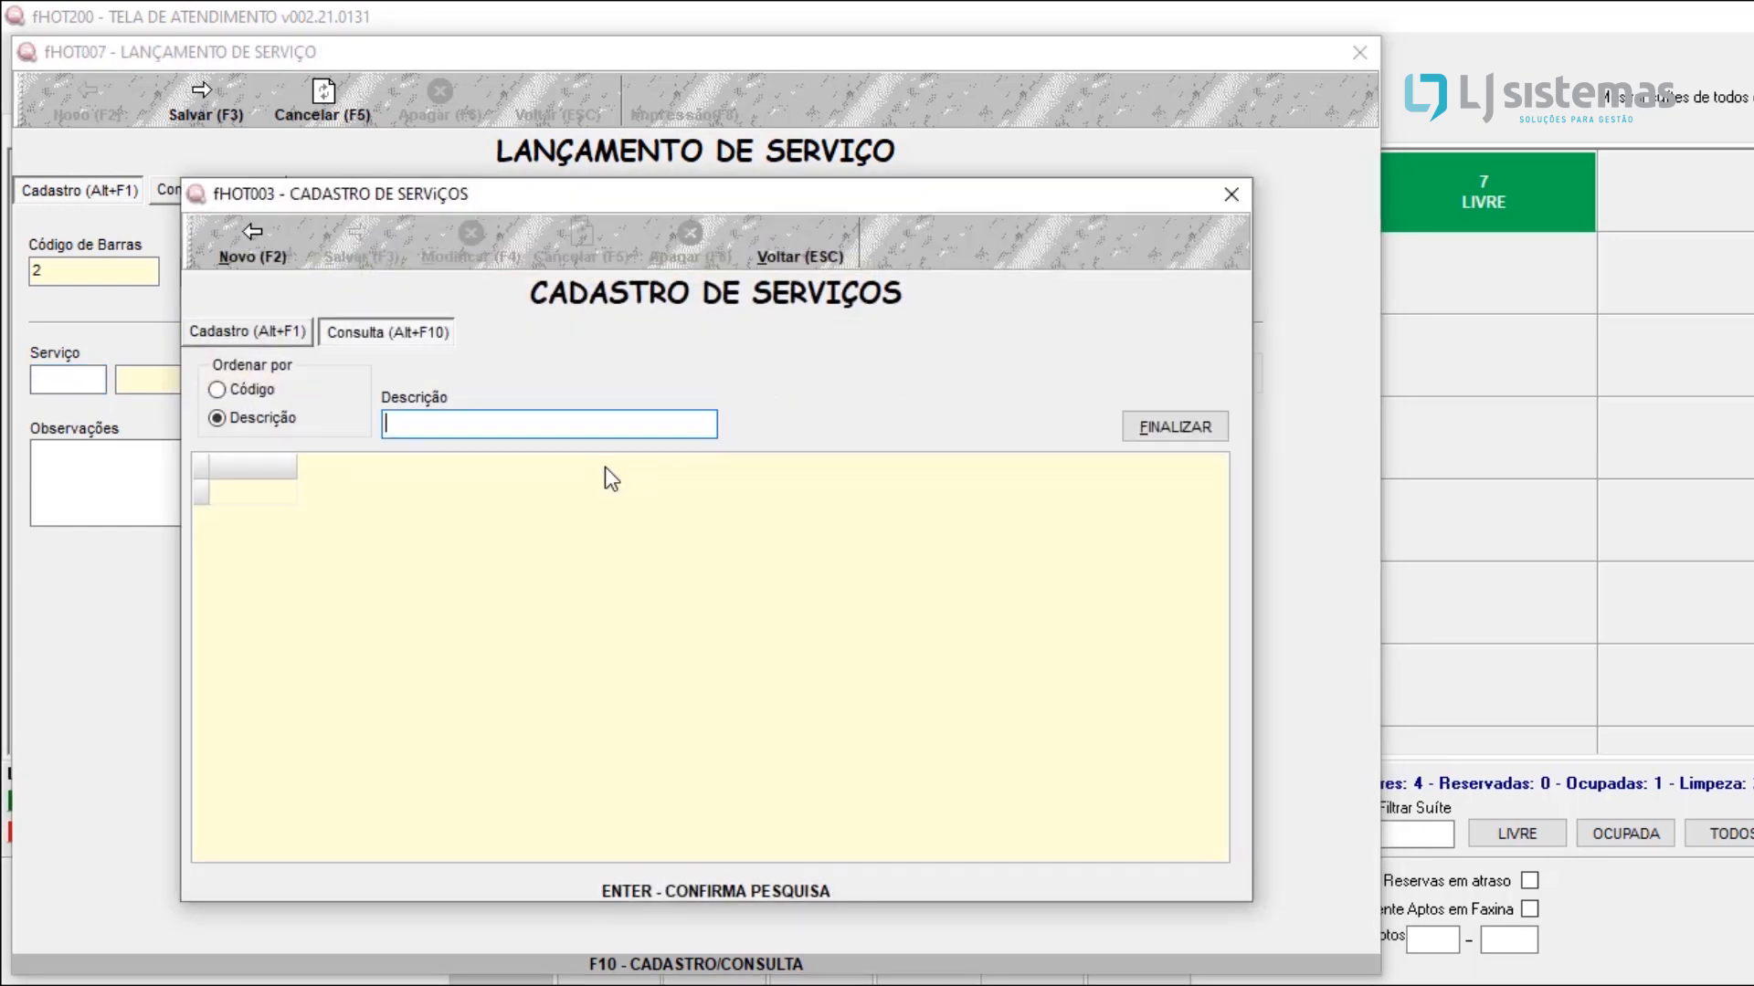
pyautogui.press('Return')
pyautogui.click(257, 249)
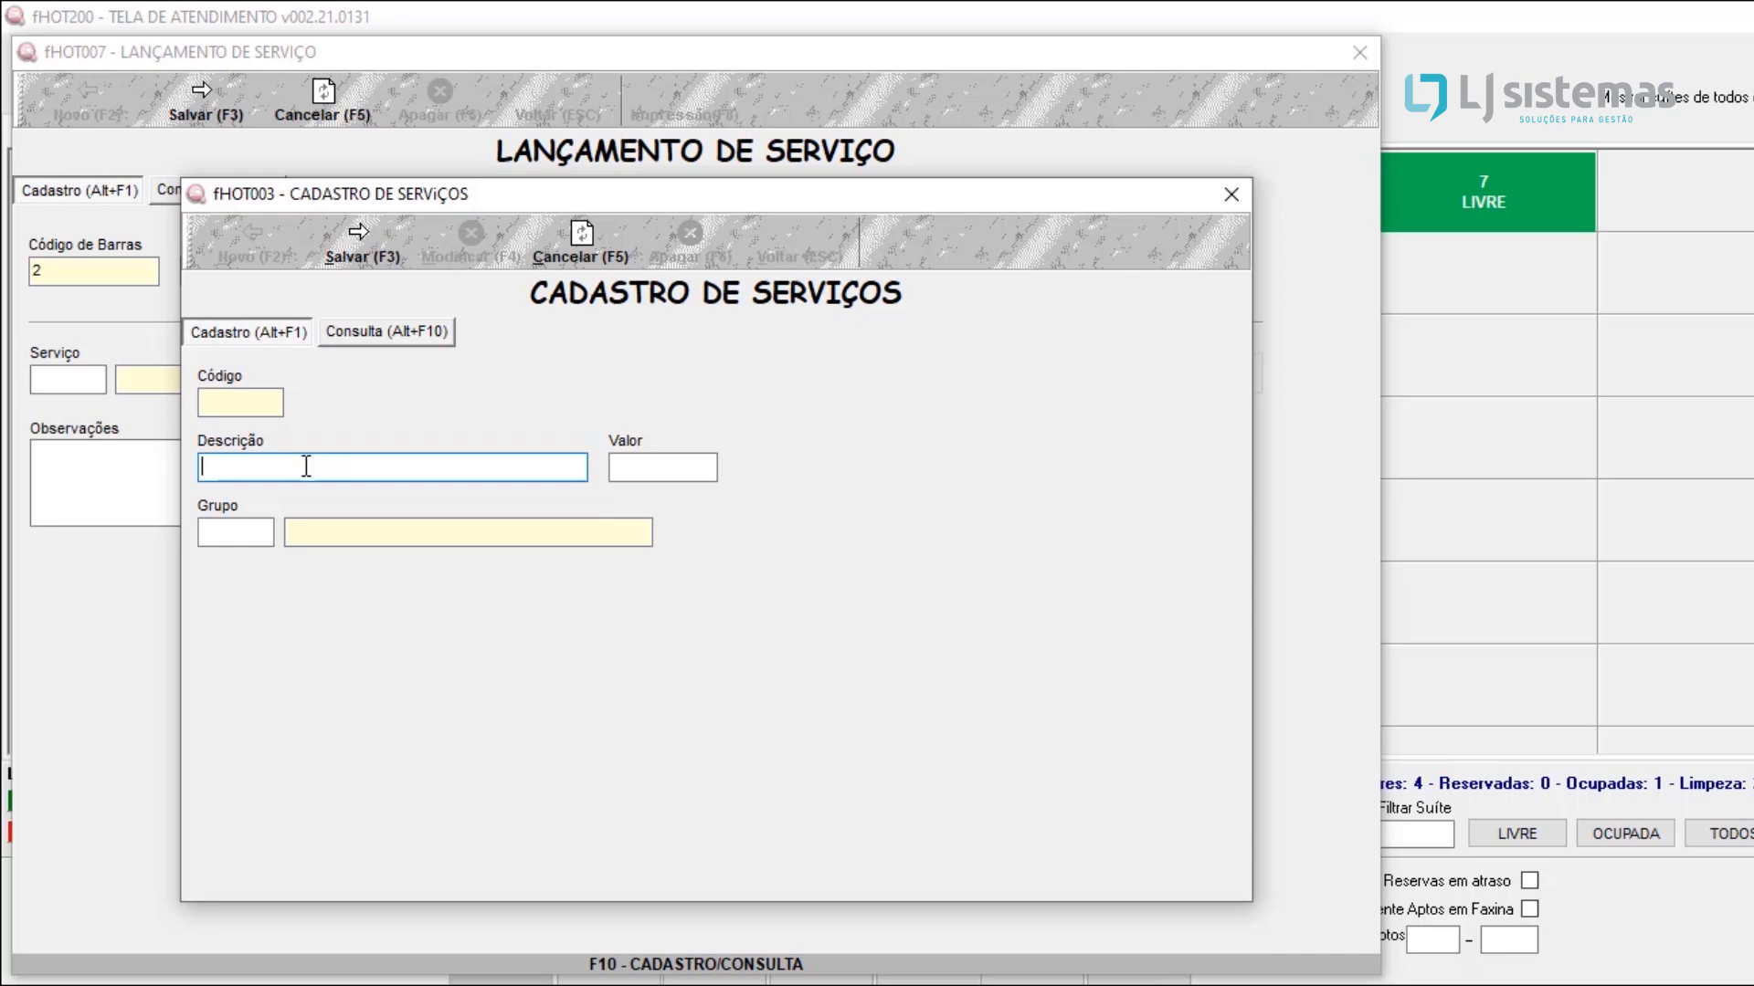
pyautogui.write('FERRO DE PASSAR')
pyautogui.press('Tab')
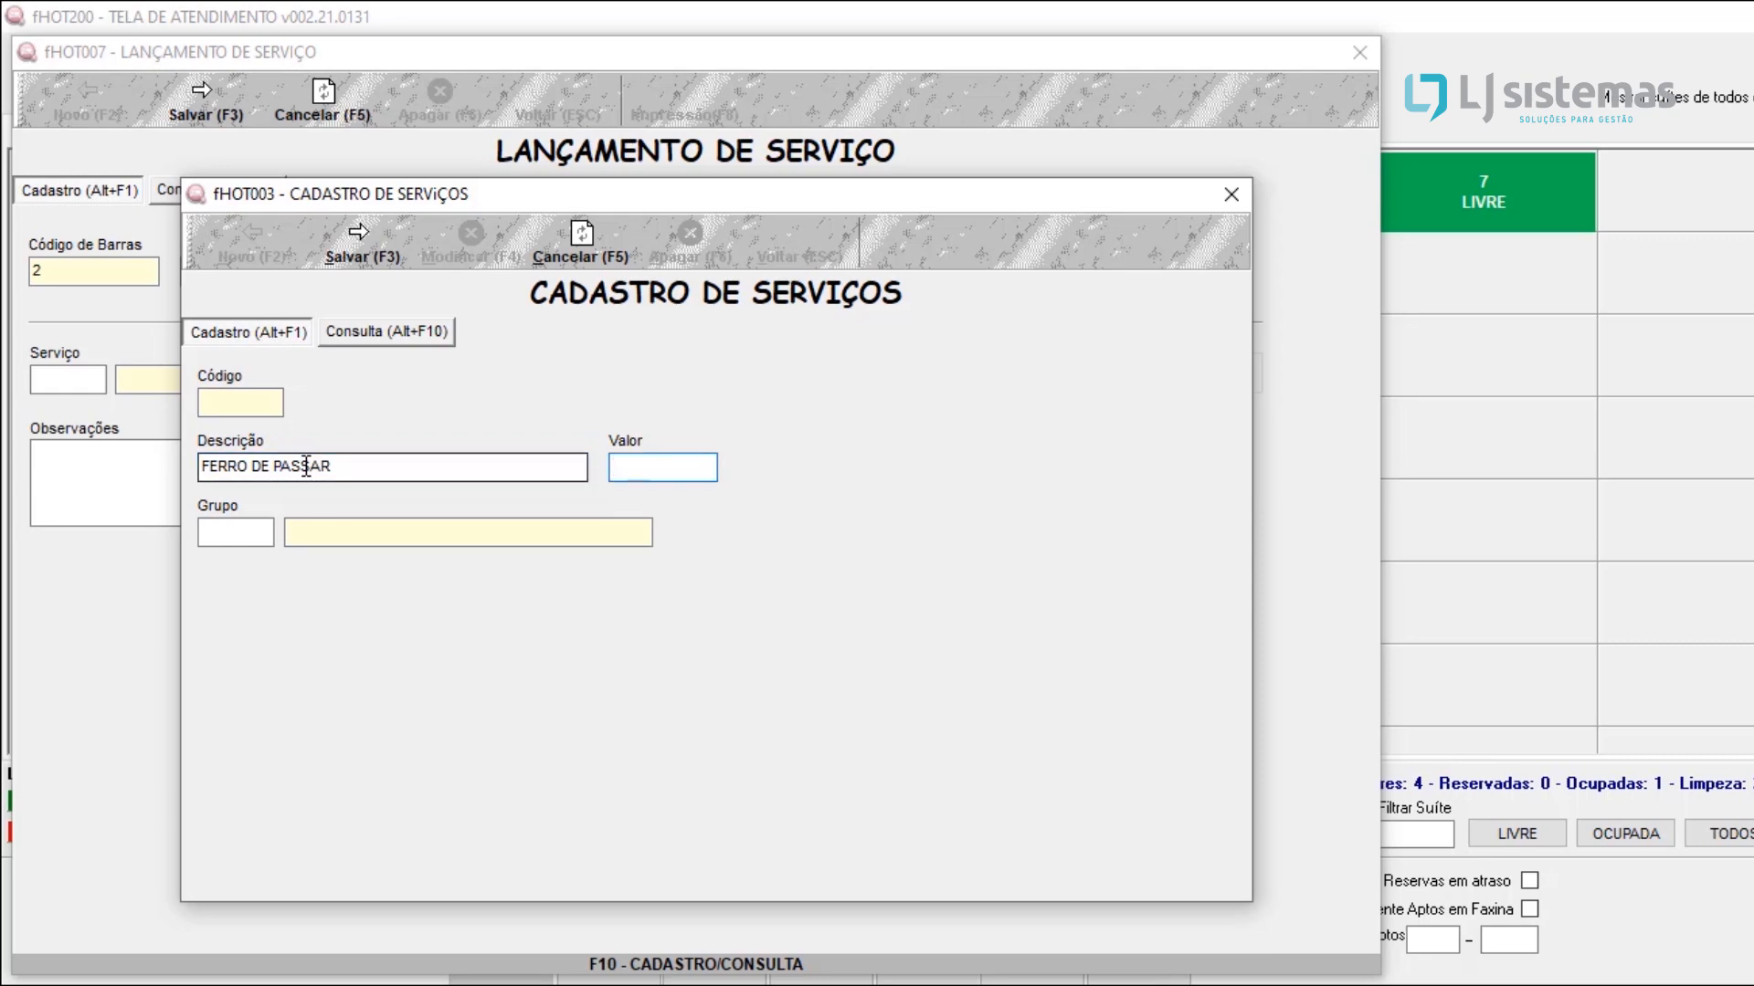
pyautogui.write('50')
pyautogui.press('Tab')
pyautogui.press('F3')
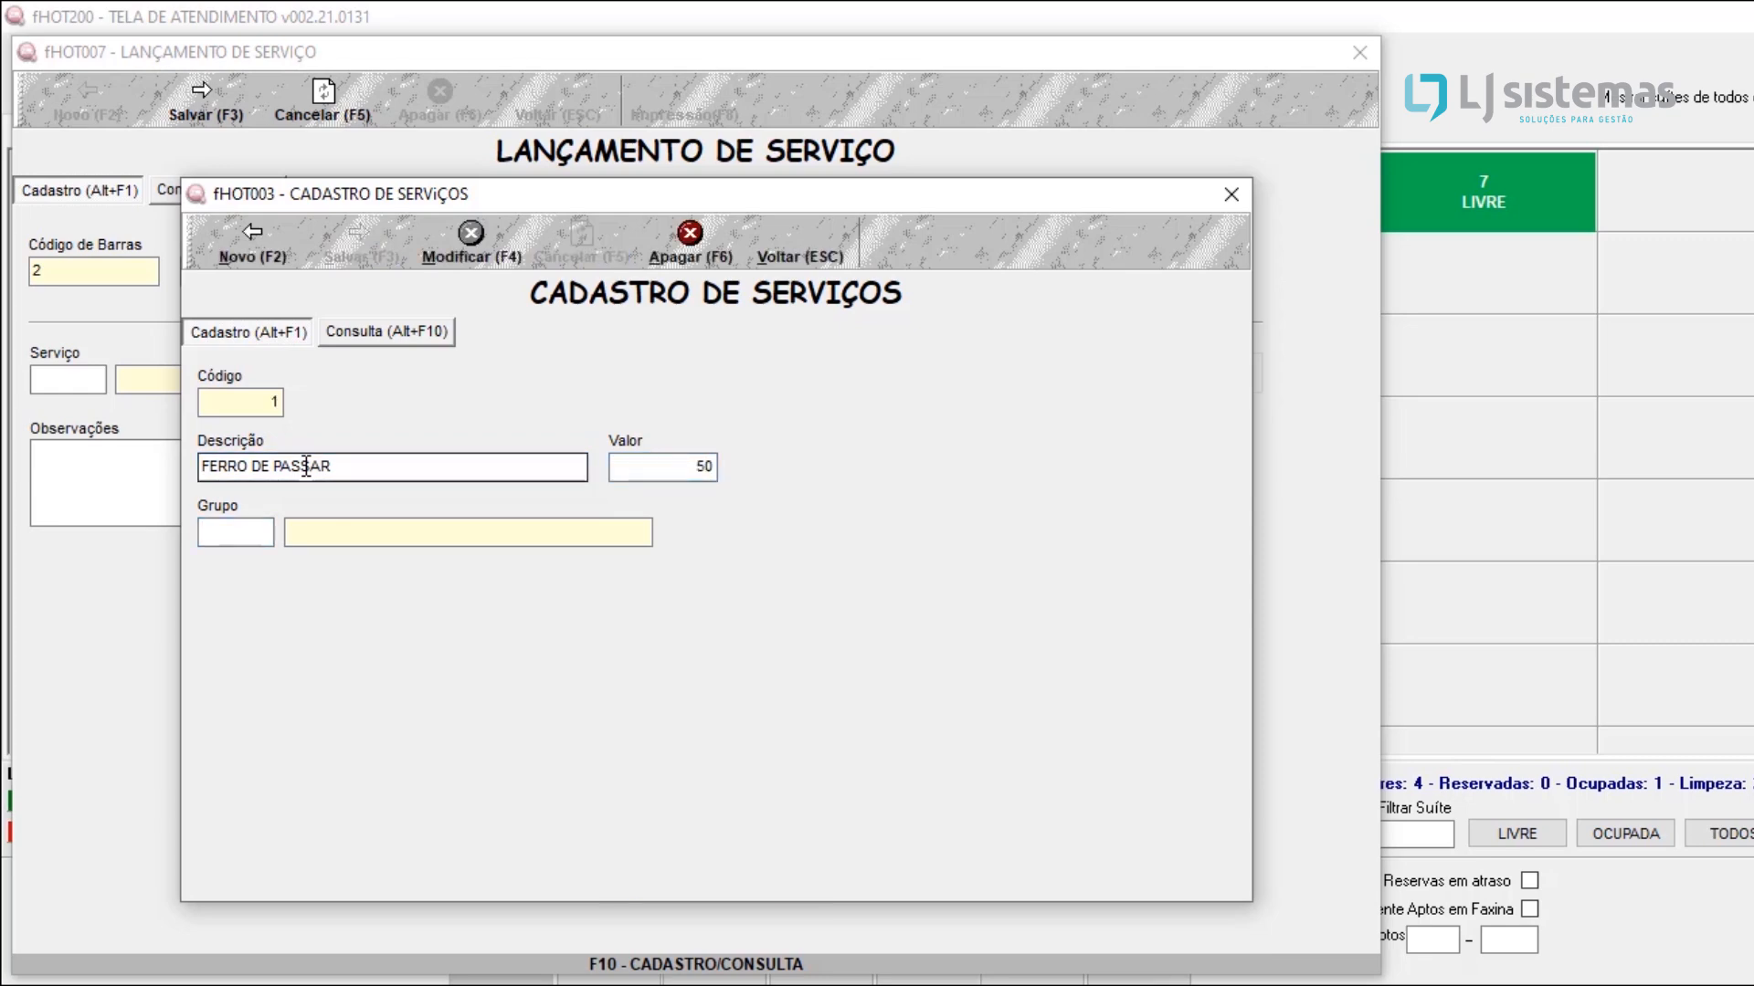
pyautogui.press('Escape')
pyautogui.press('Tab')
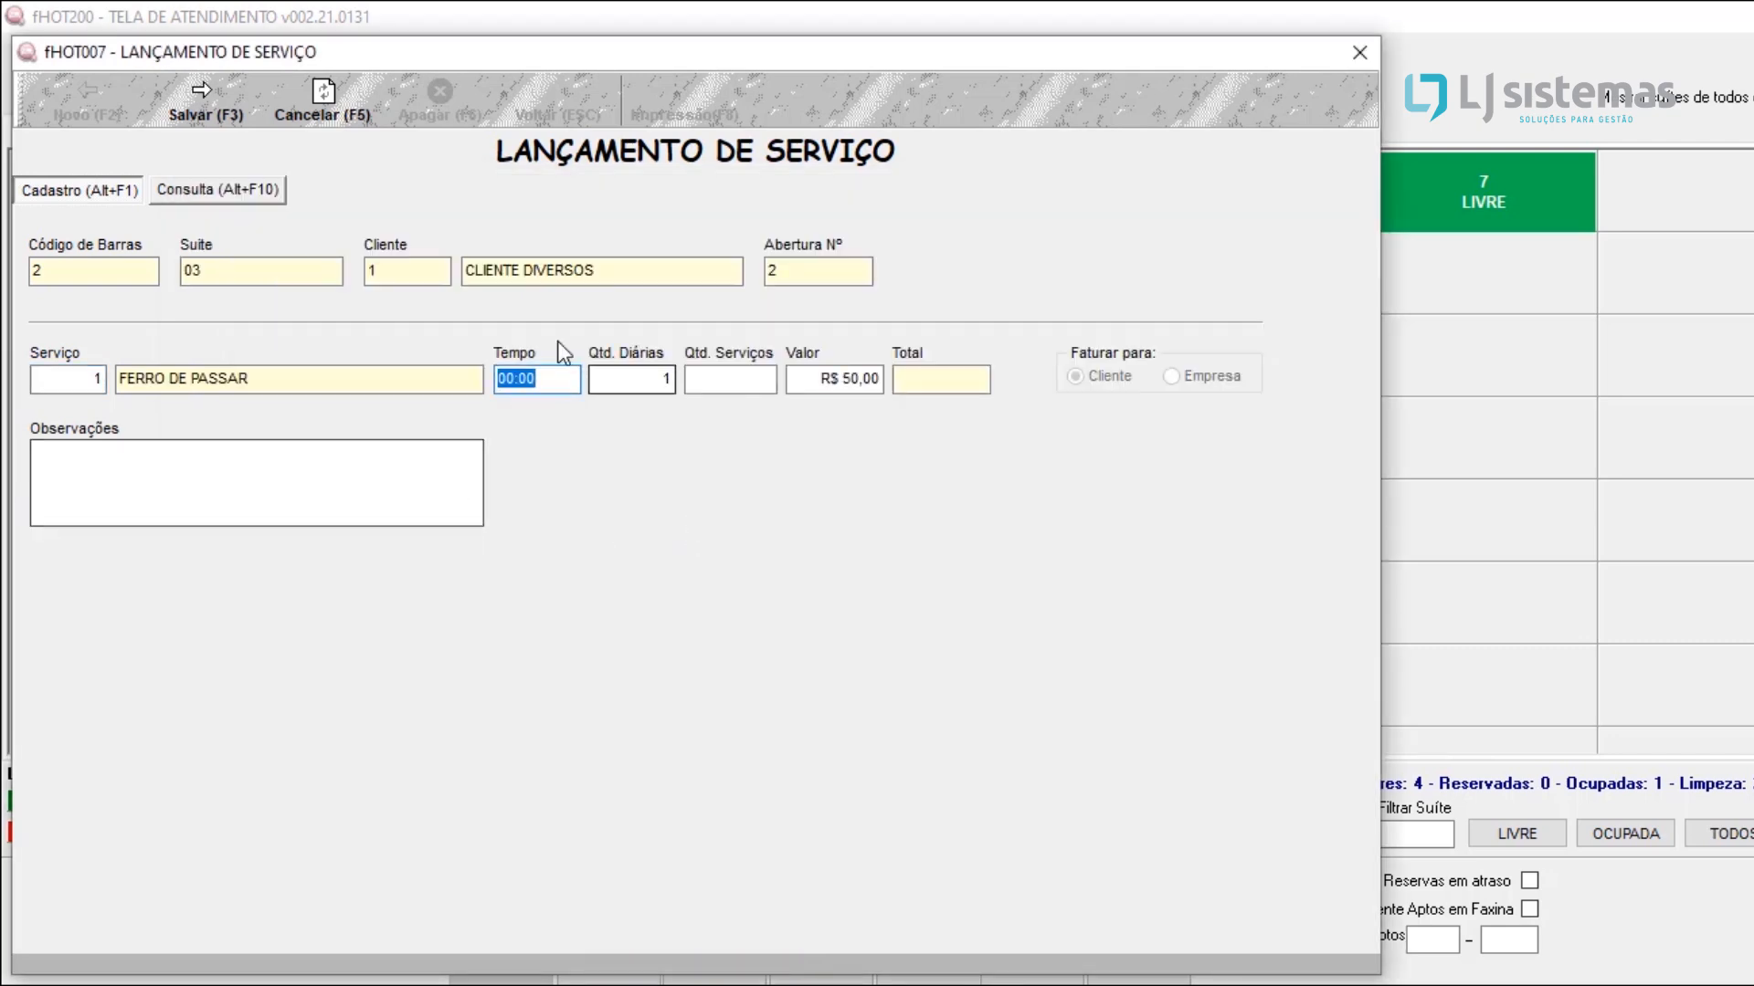
# Step: Set the number of services to 1, save the FERRO DE PASSAR posting and leave the service screen
pyautogui.click(622, 379)
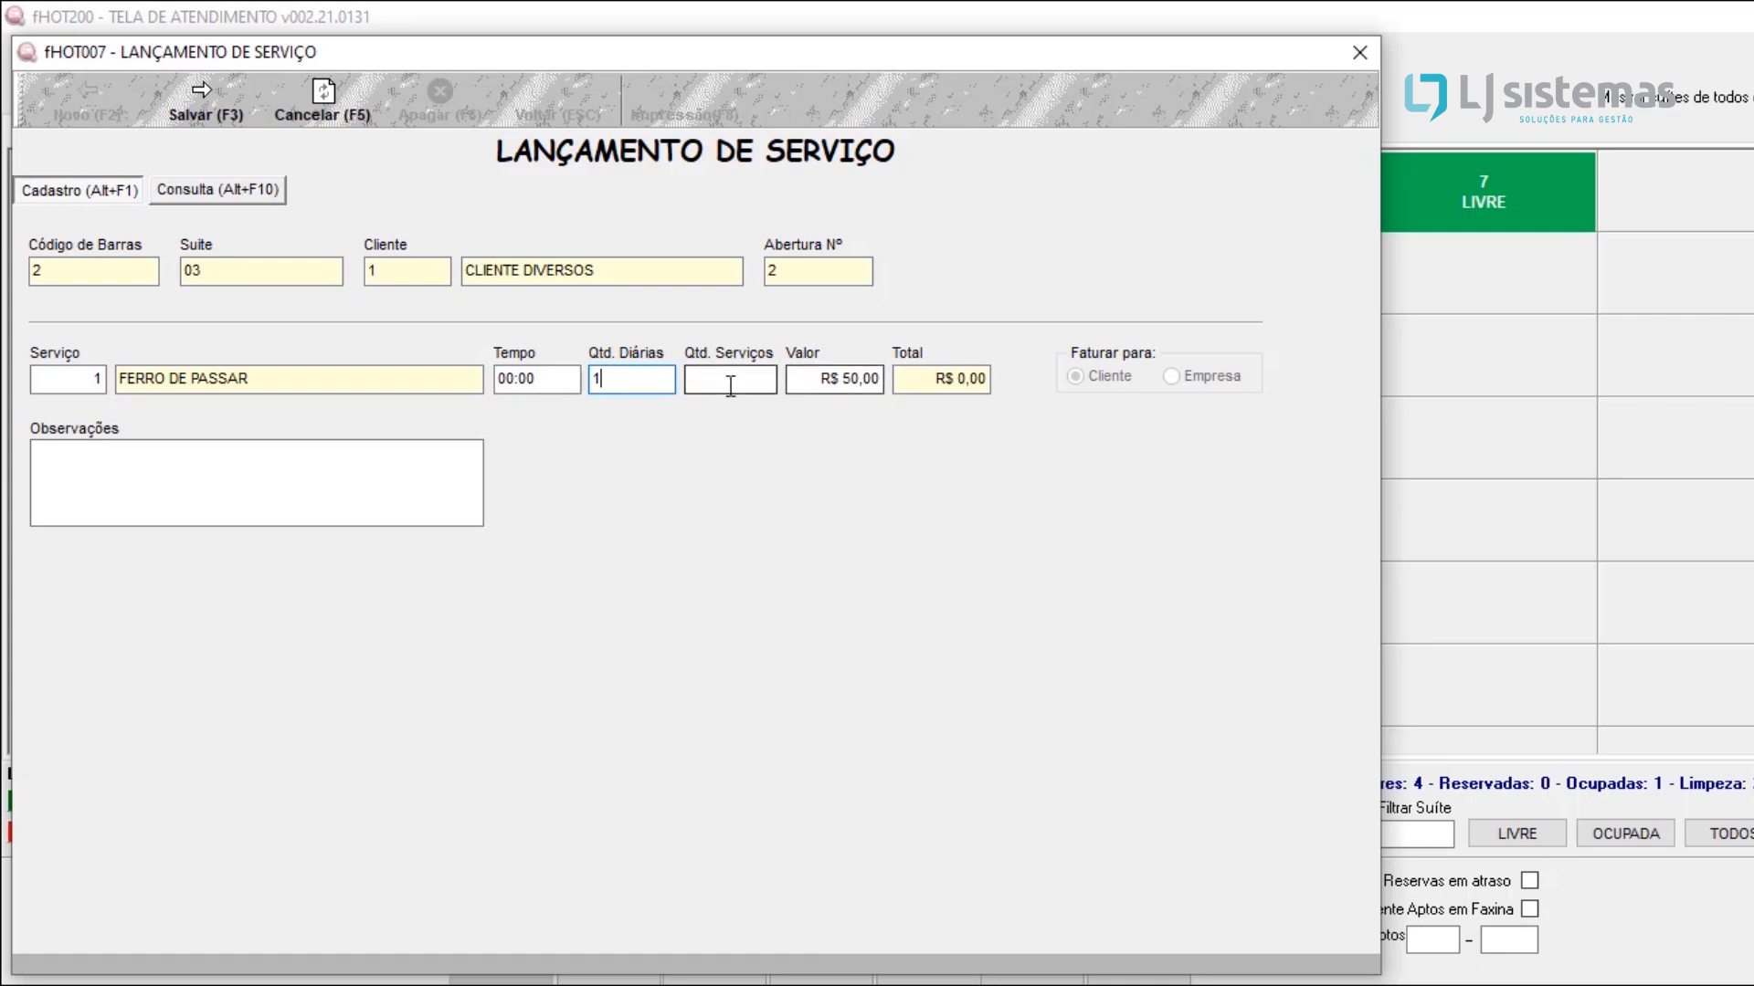
pyautogui.click(856, 379)
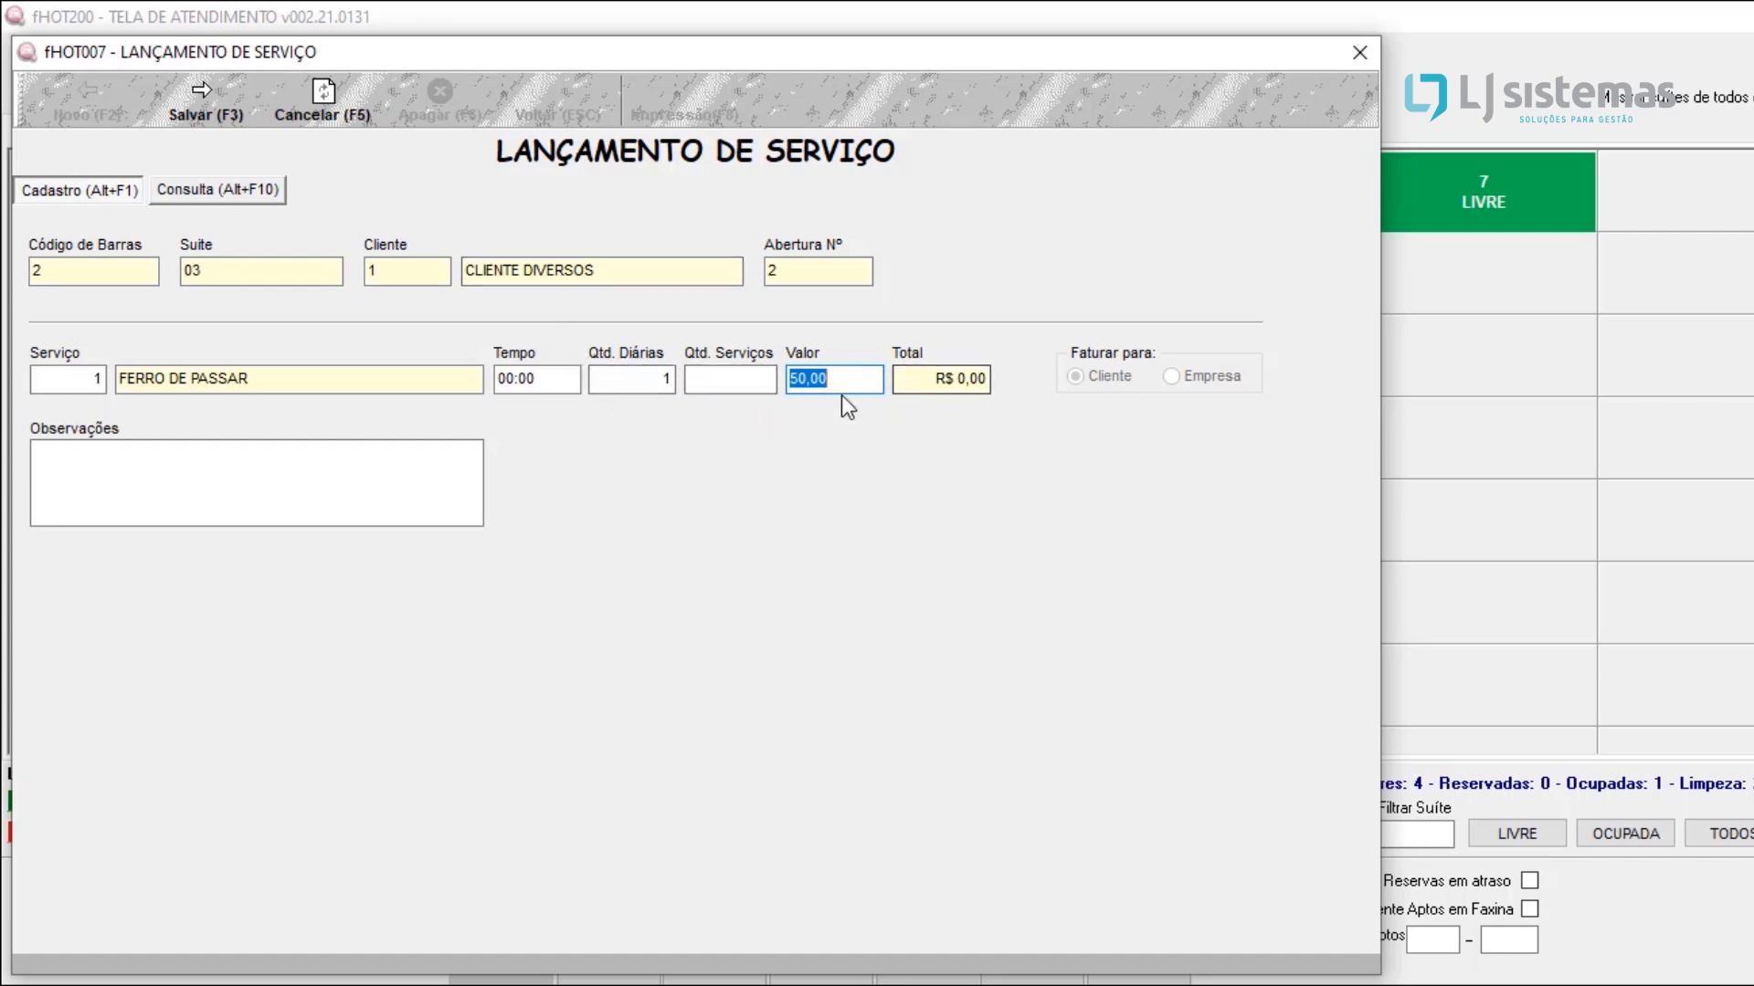
pyautogui.click(710, 382)
pyautogui.write('1')
pyautogui.press('Tab')
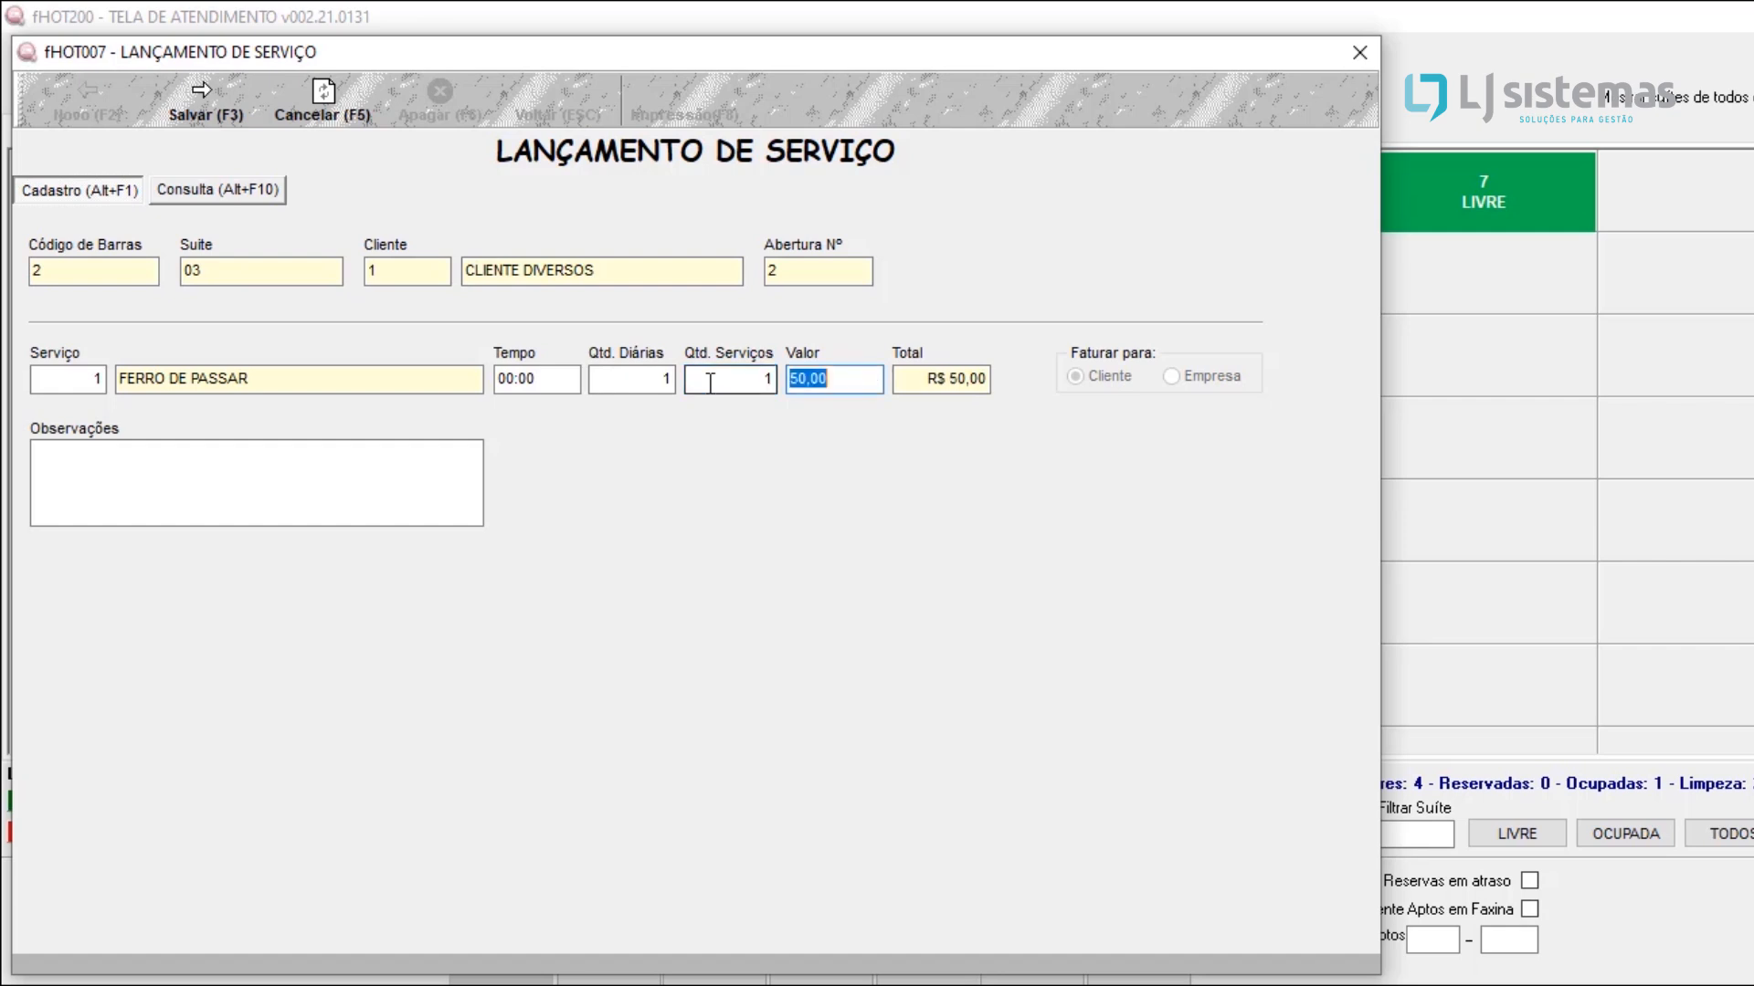
pyautogui.click(192, 112)
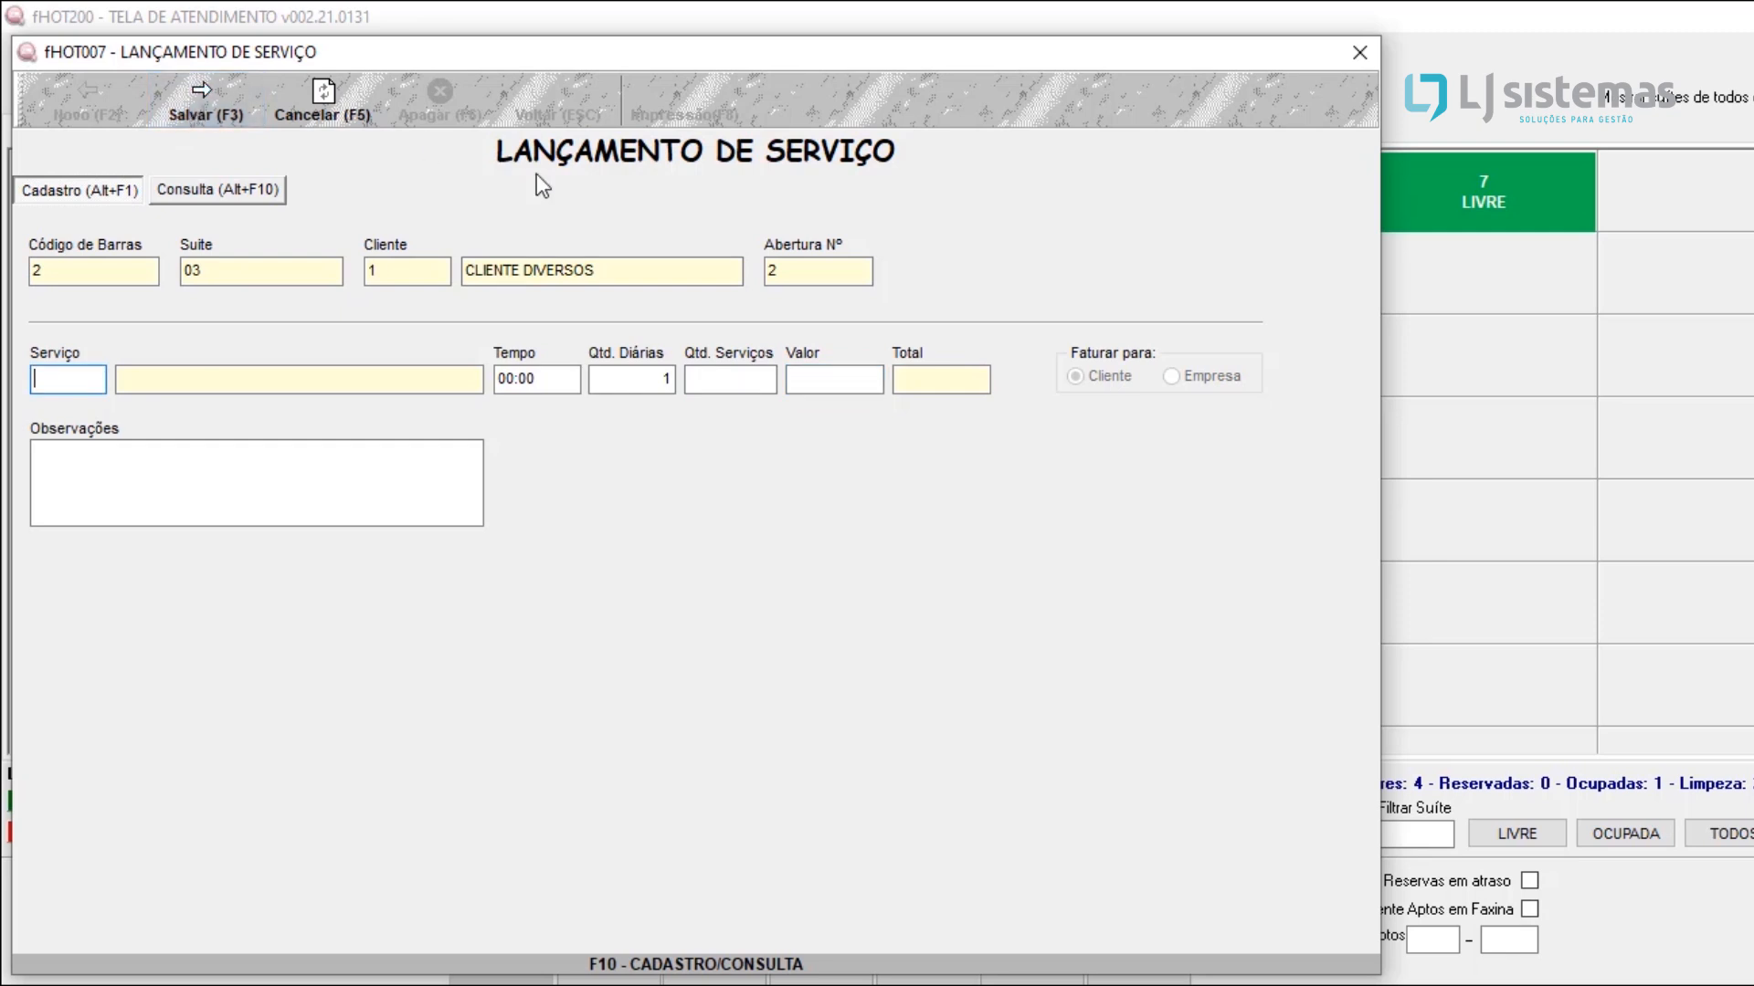
pyautogui.click(210, 104)
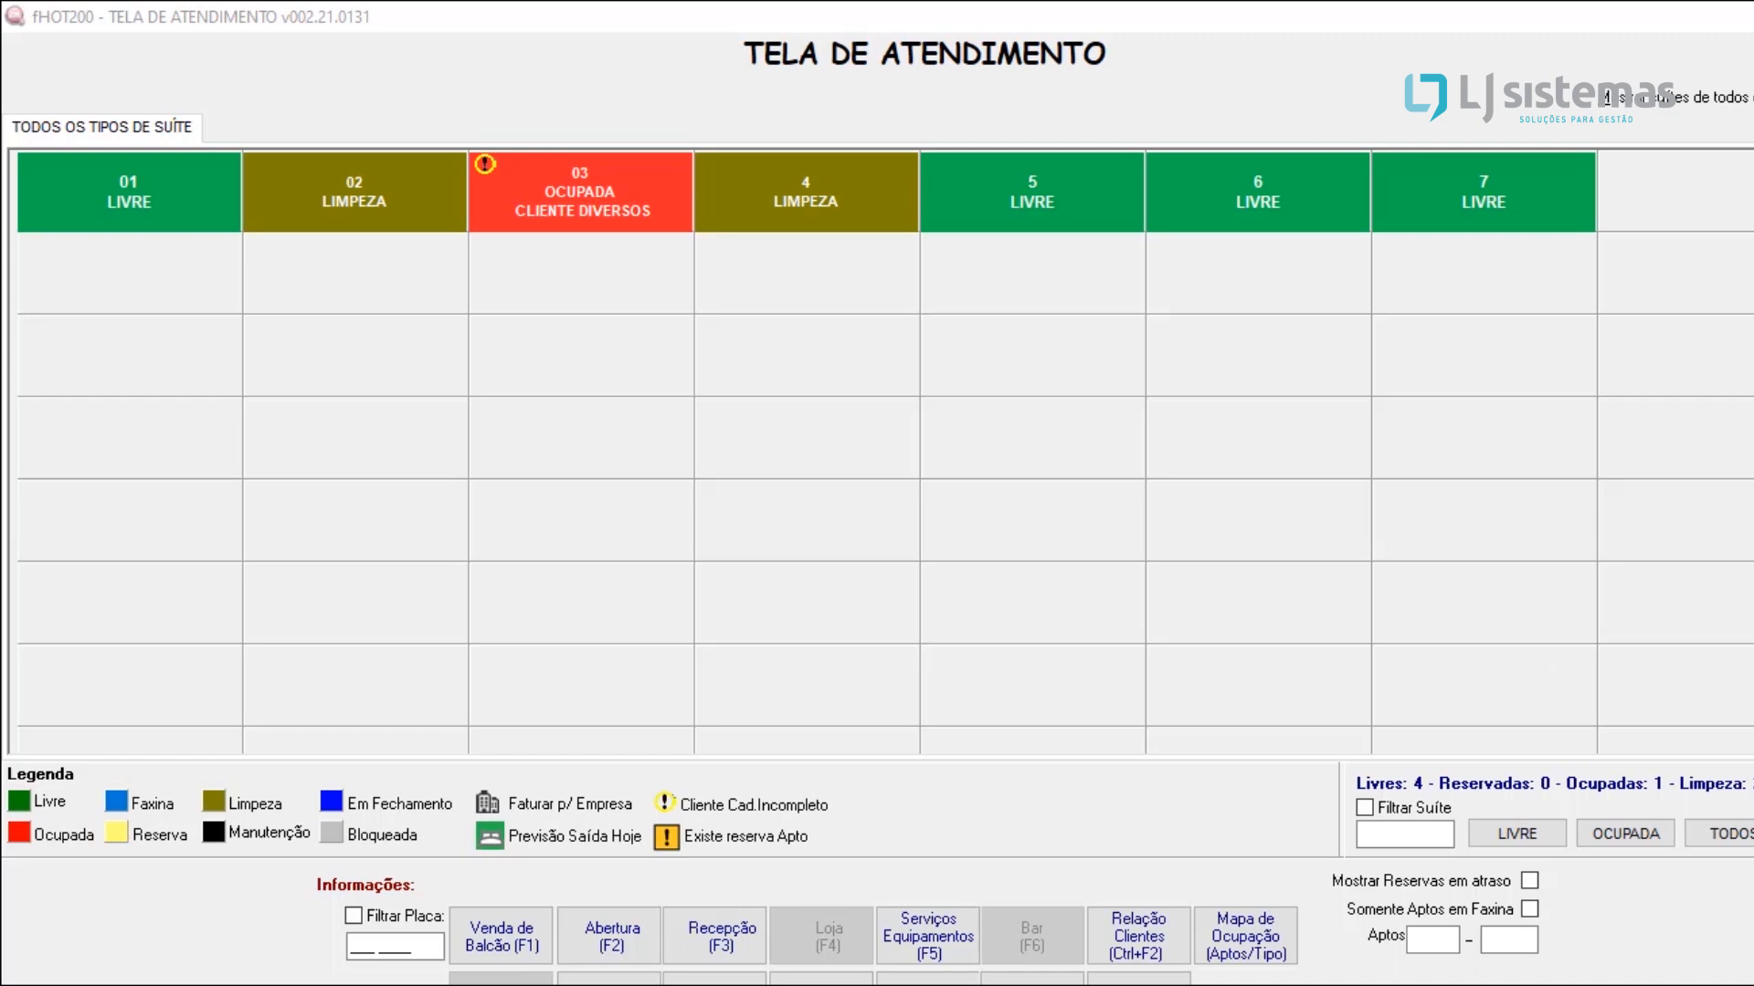
# Step: Leave the attendance screen and open the stock purchase posting lookup (Lancamento de Compra)
pyautogui.press('Escape')
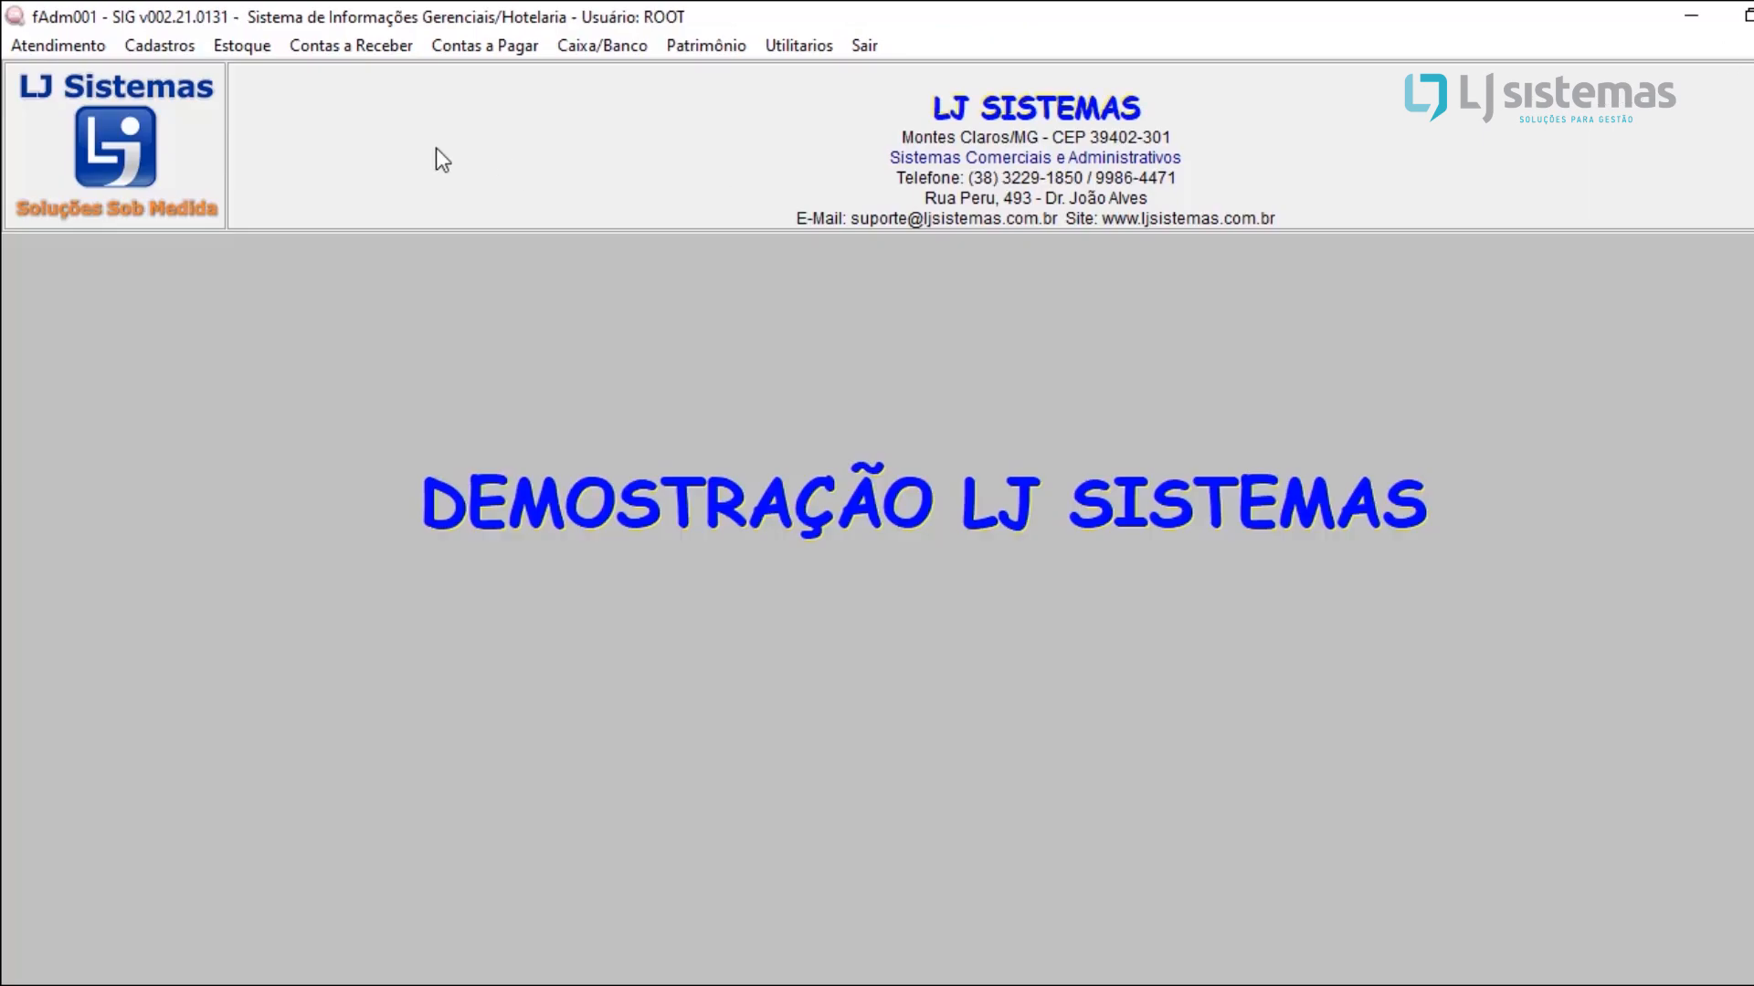
pyautogui.click(239, 46)
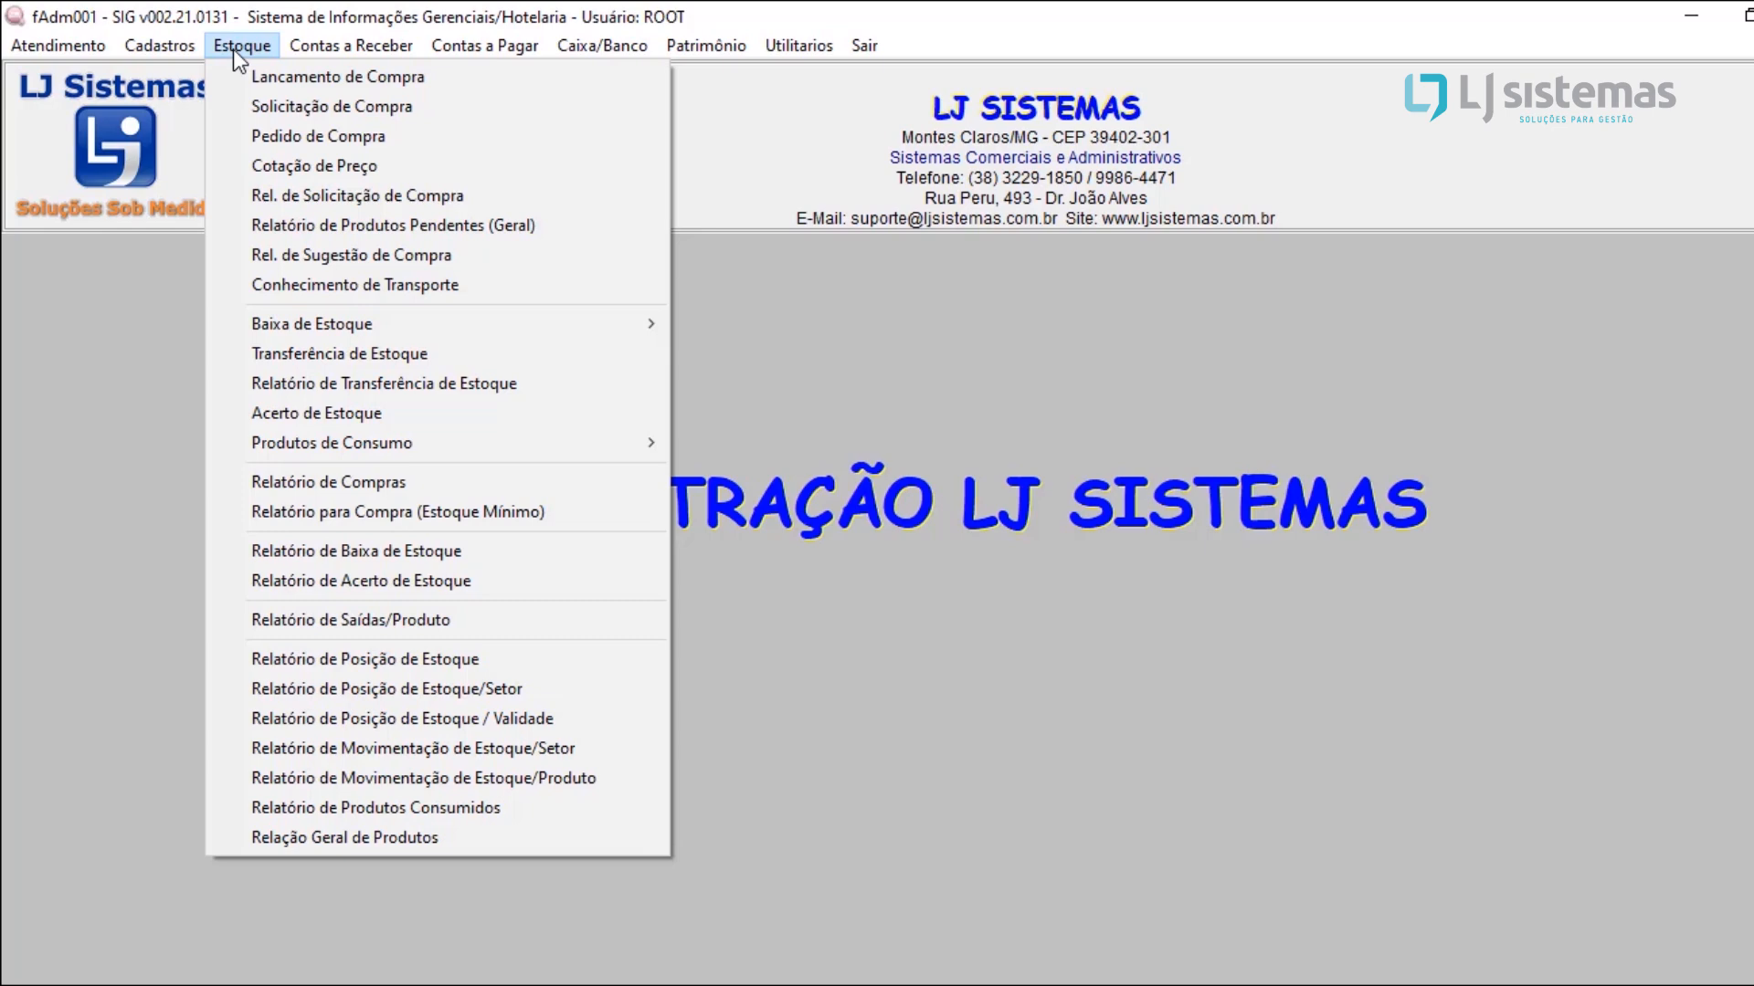
pyautogui.click(439, 84)
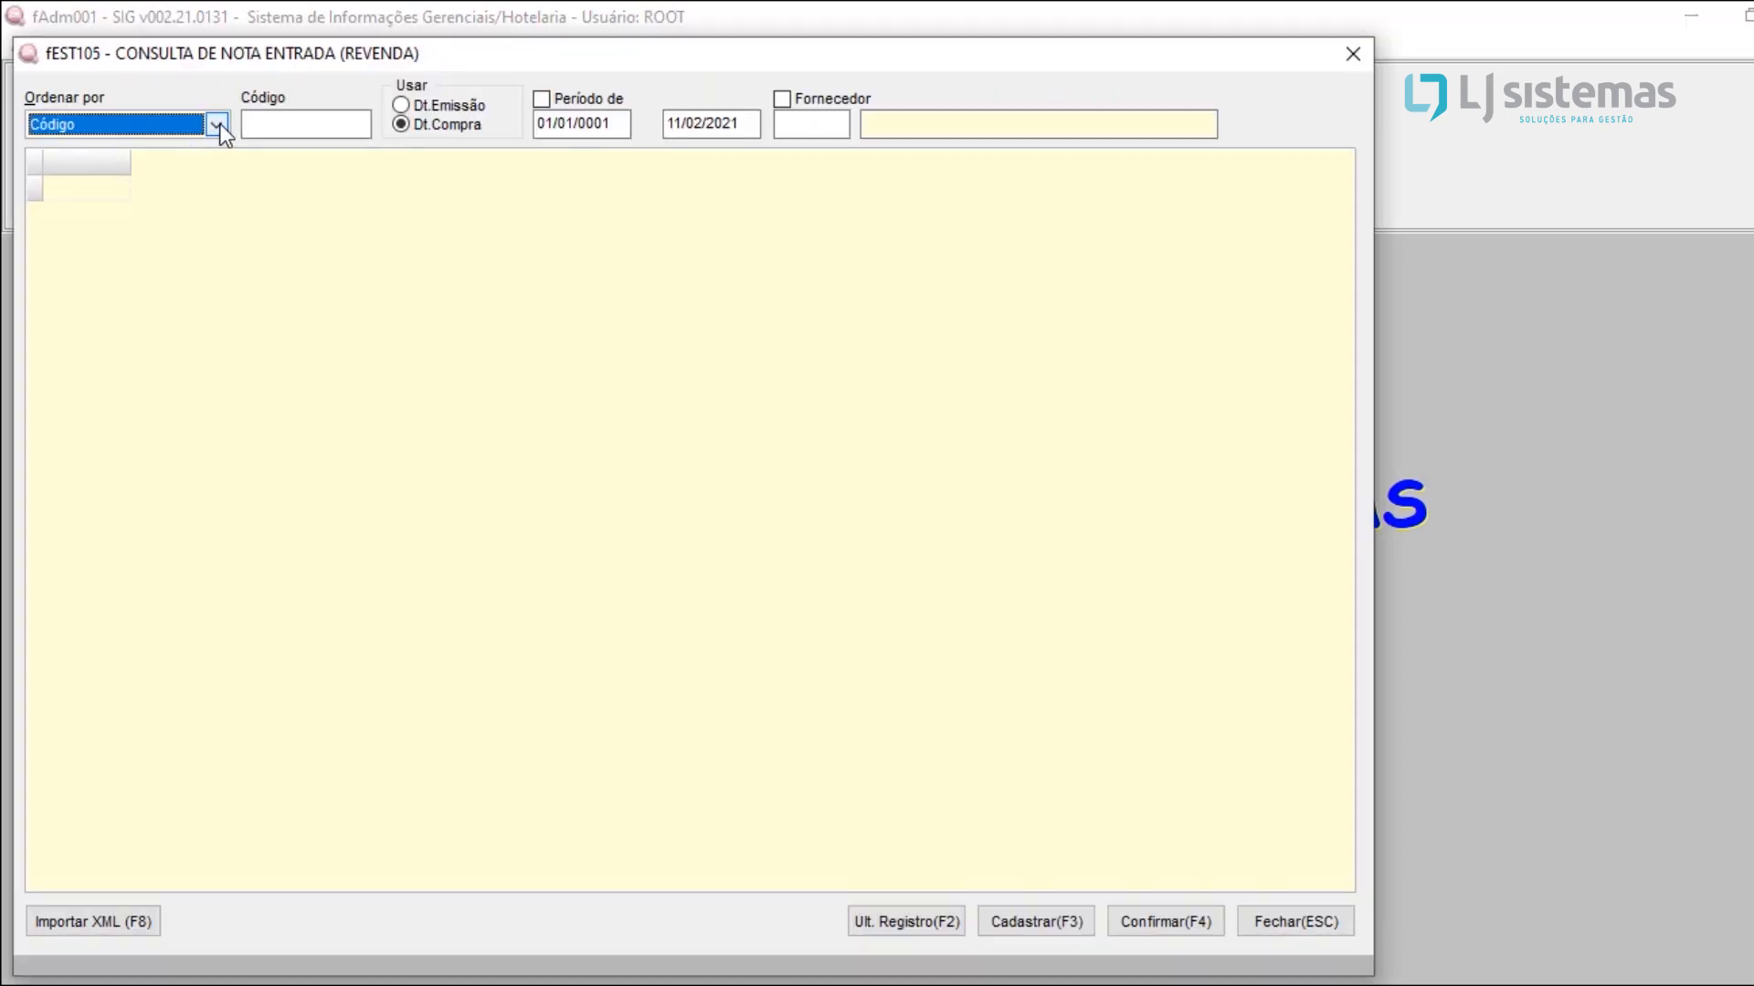
# Step: Try ordering the purchase note lookup by Nº Documento and return the ordering to Código
pyautogui.click(218, 125)
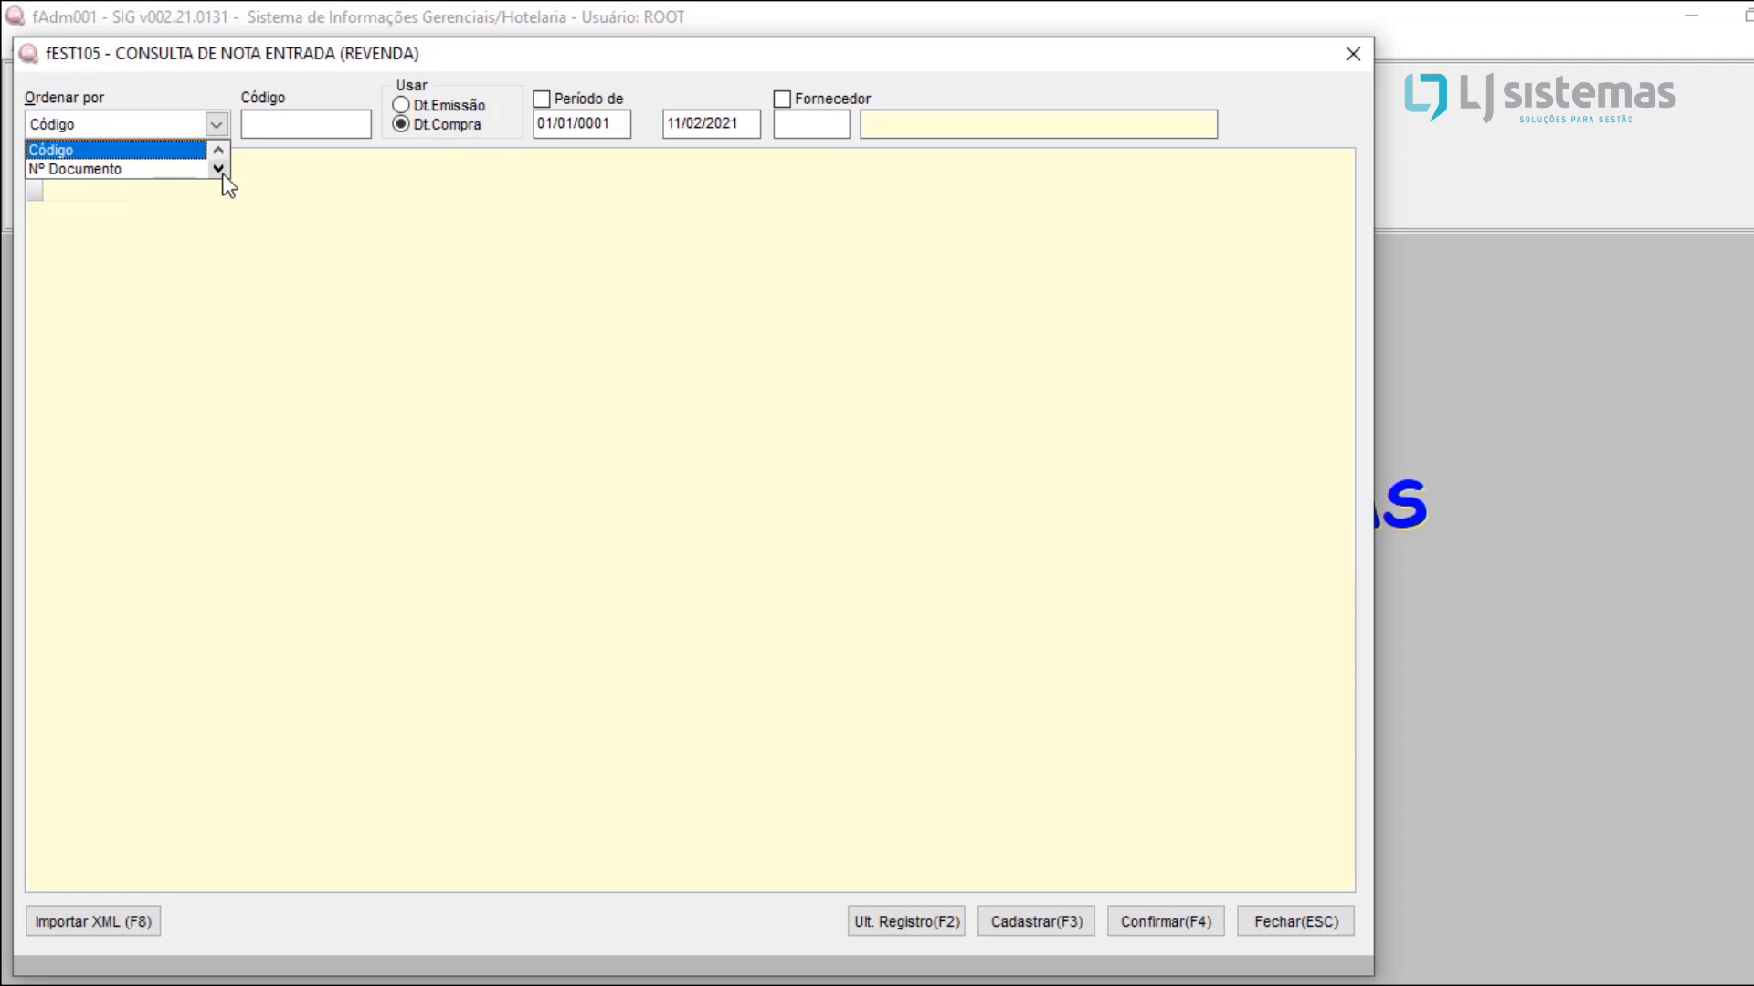
pyautogui.click(97, 169)
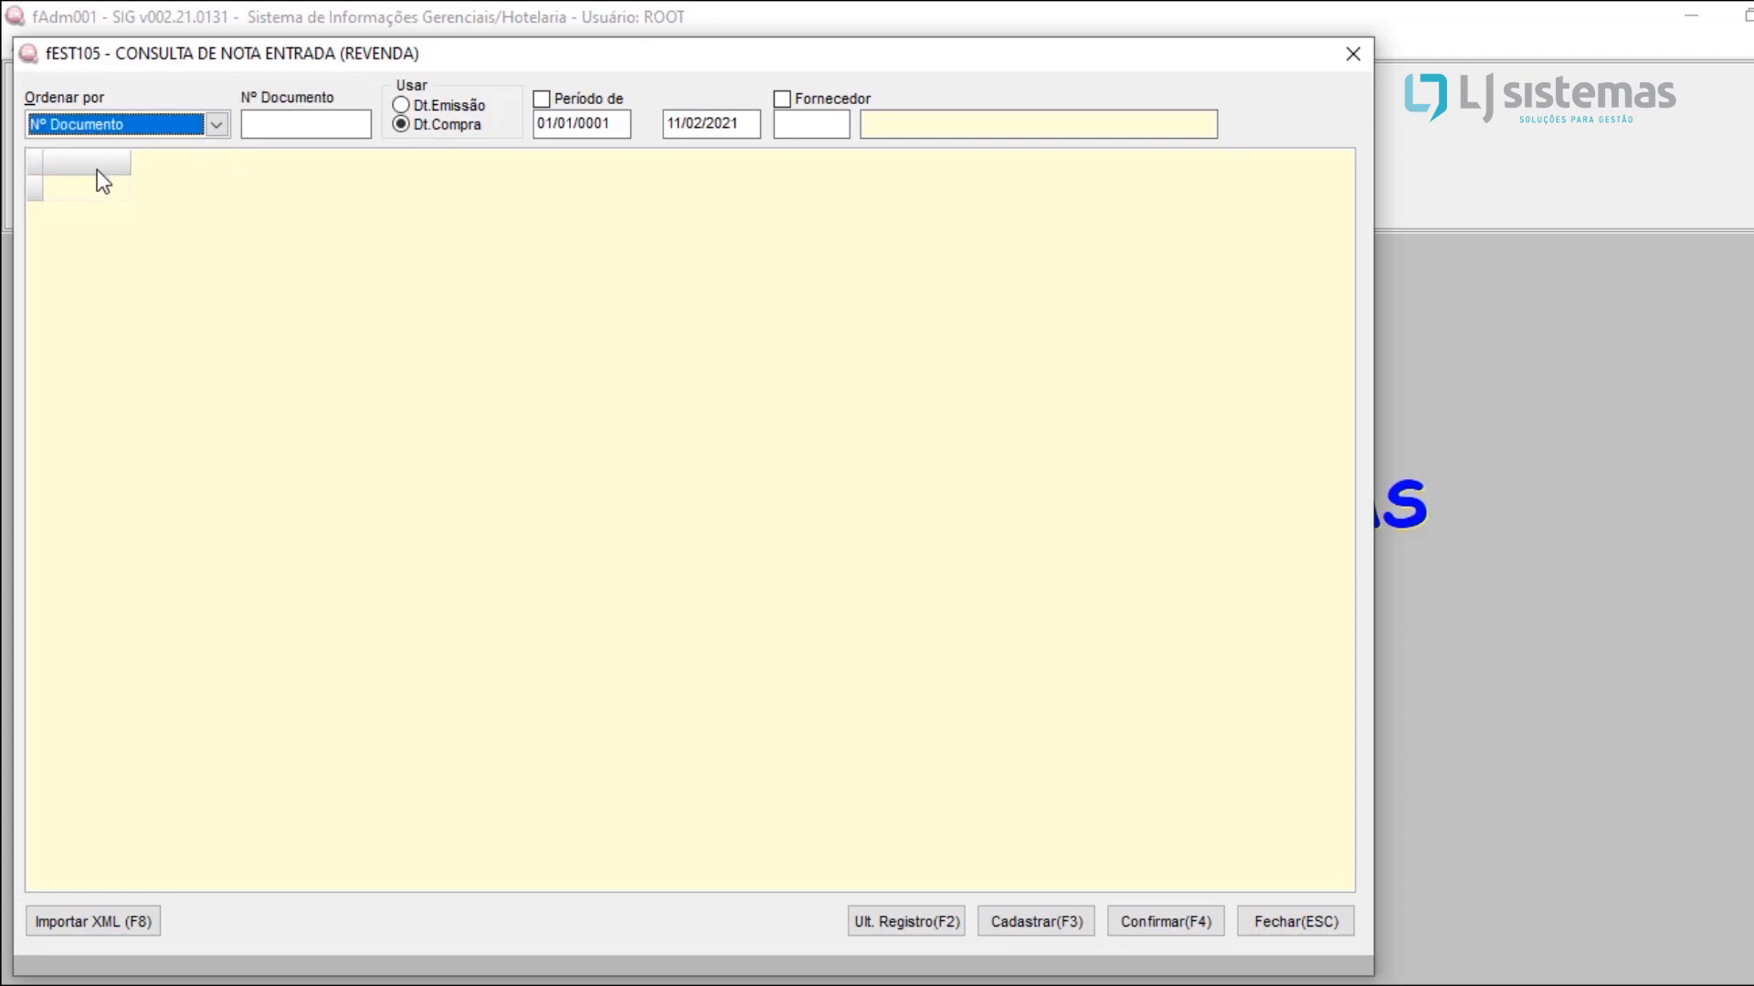
pyautogui.click(163, 125)
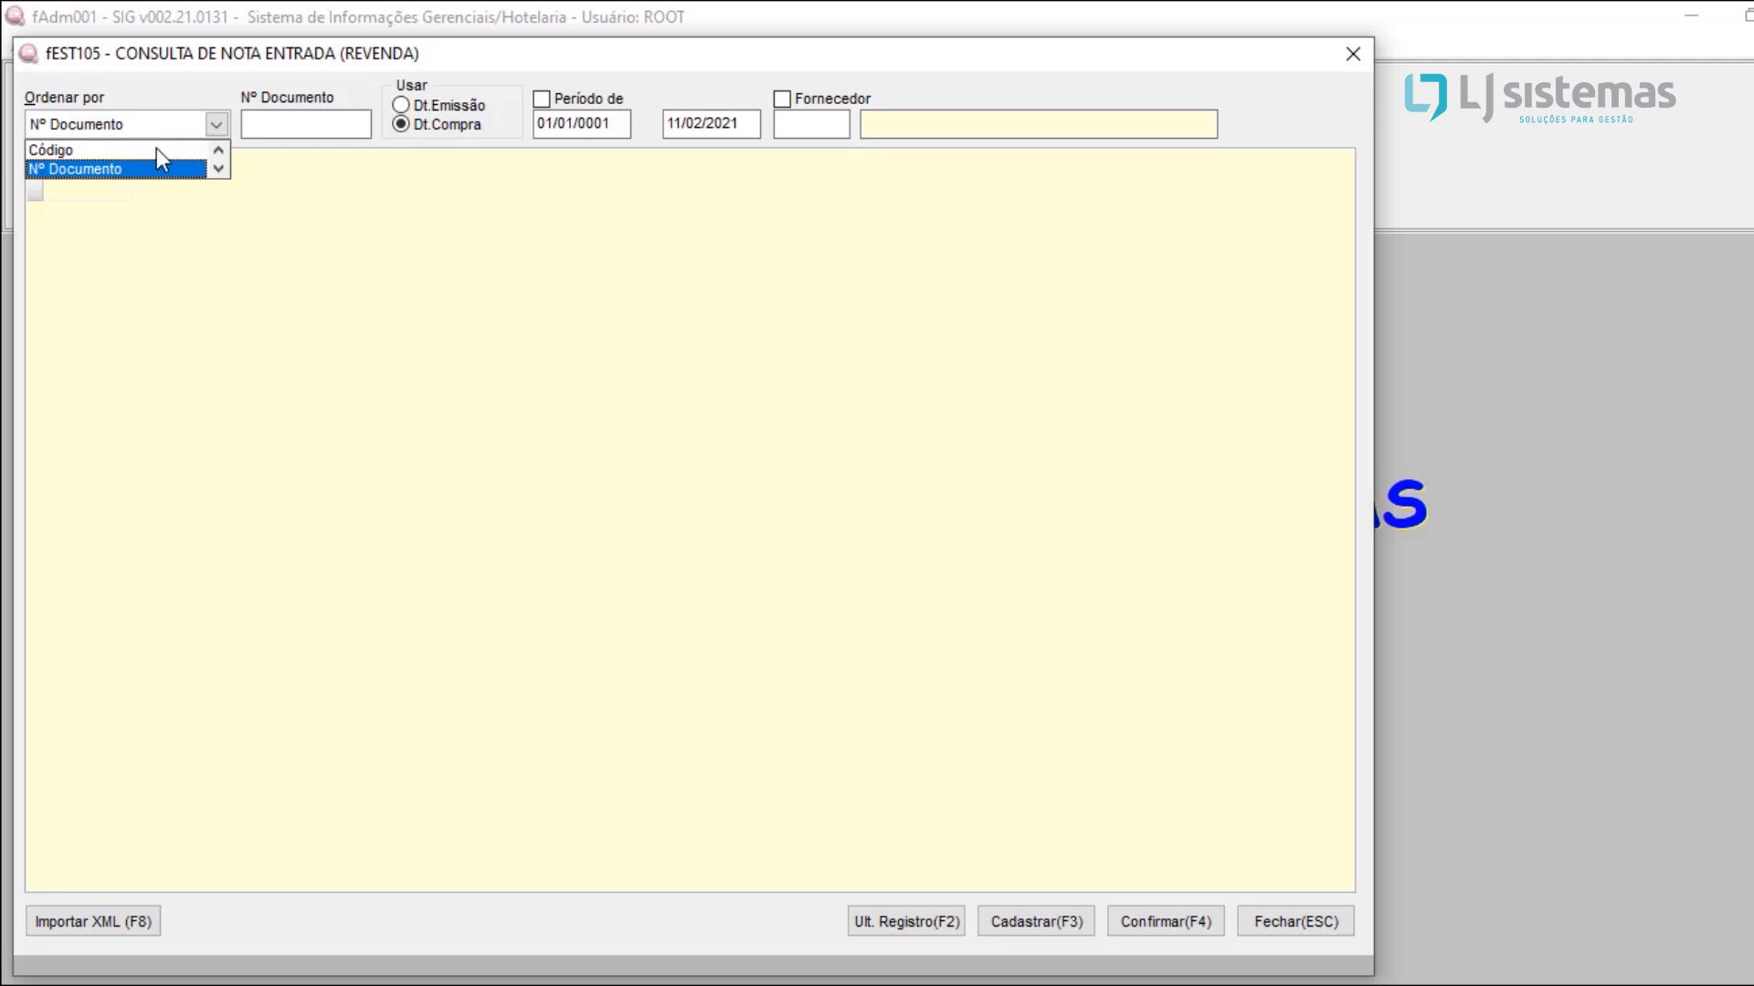
pyautogui.click(156, 149)
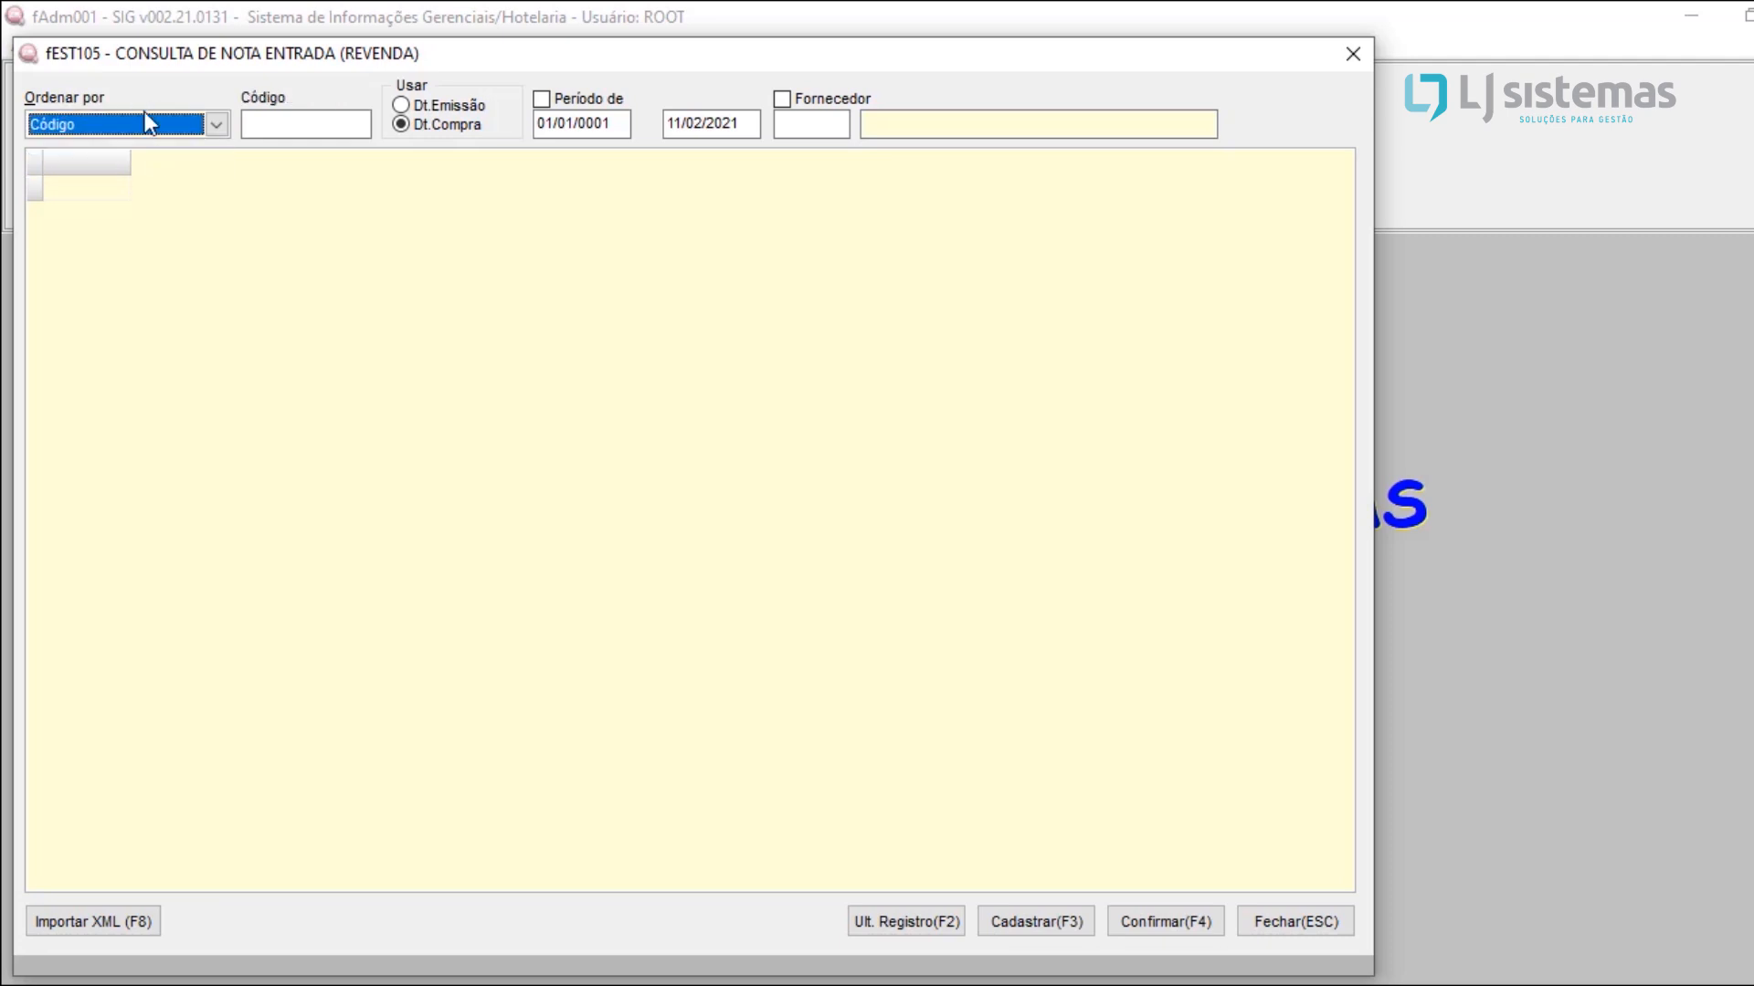
# Step: Run the purchase note lookup by Código without a filter and start registering a new resale purchase note
pyautogui.click(145, 123)
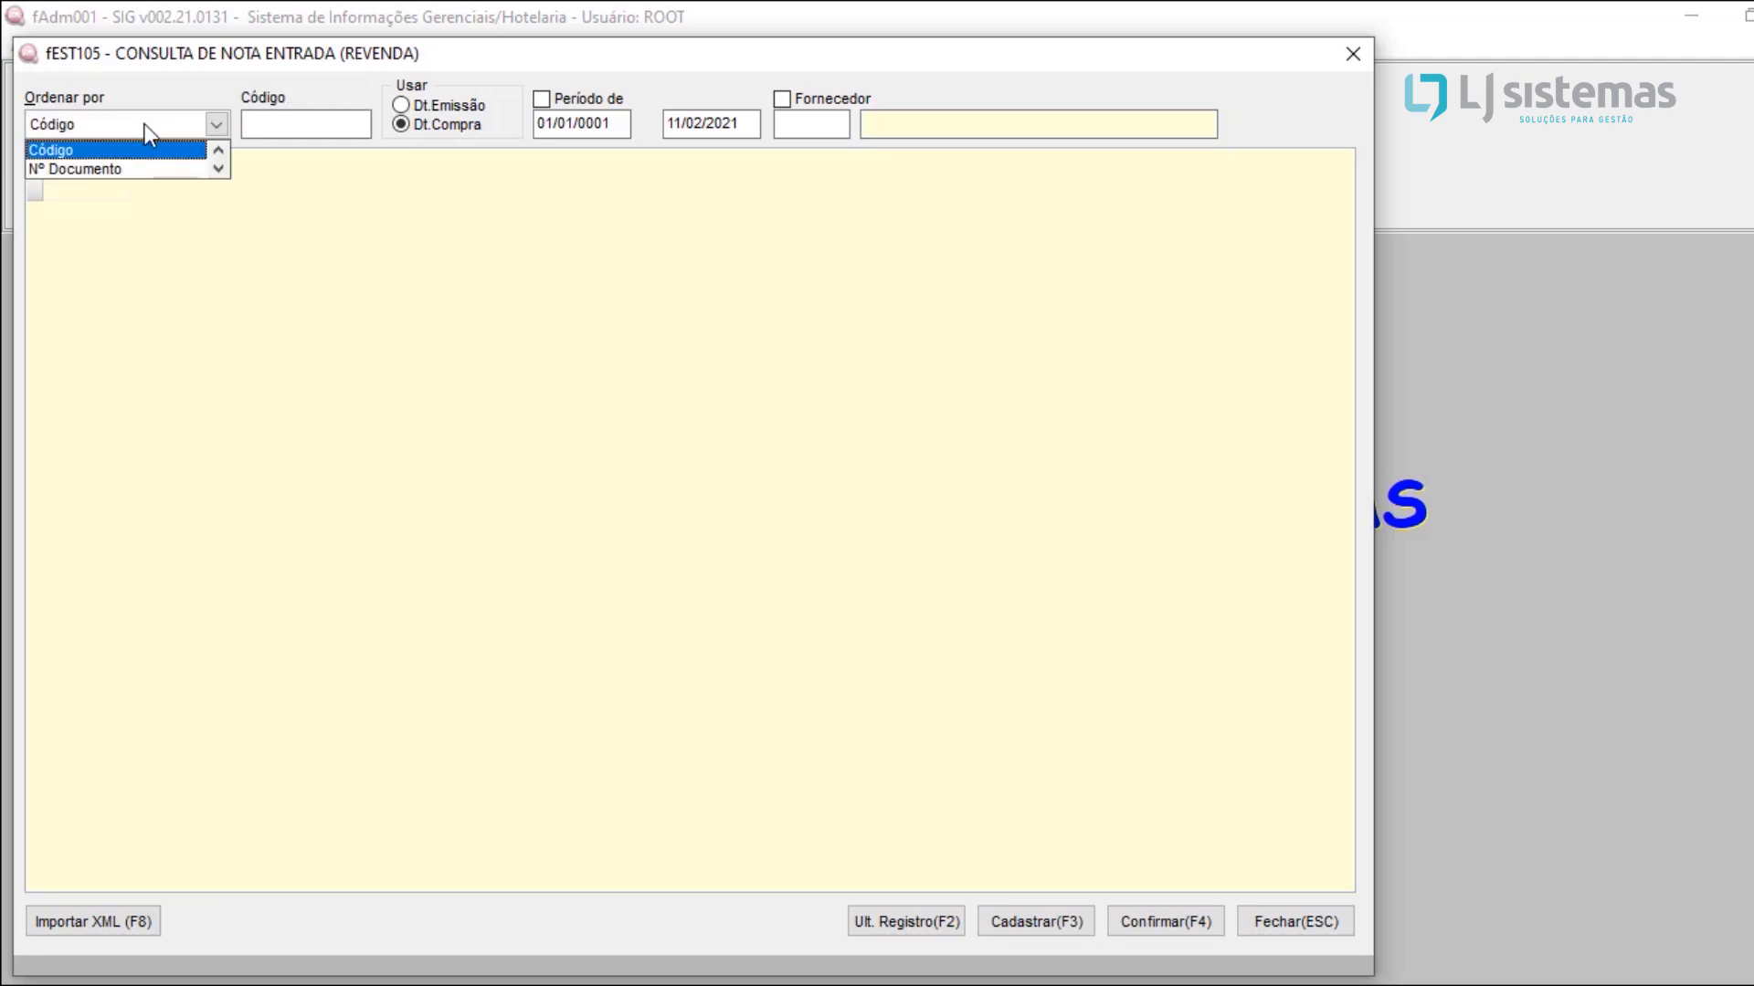
pyautogui.click(326, 128)
pyautogui.press('Return')
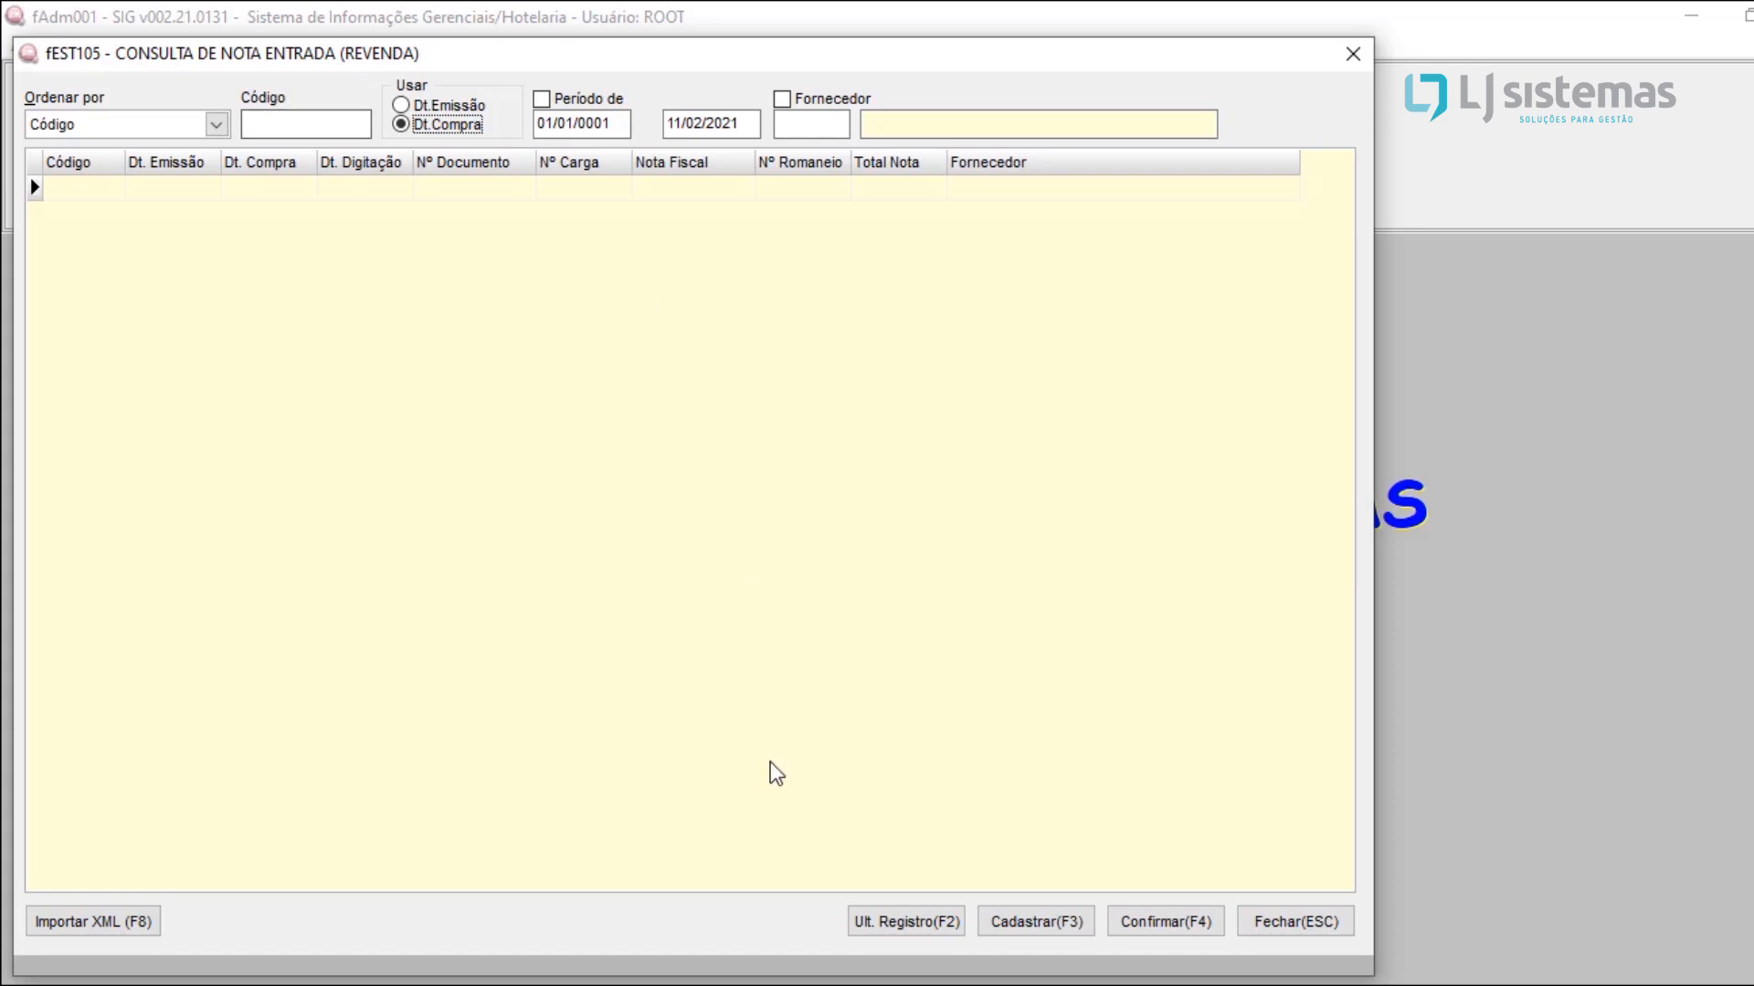
pyautogui.click(1037, 924)
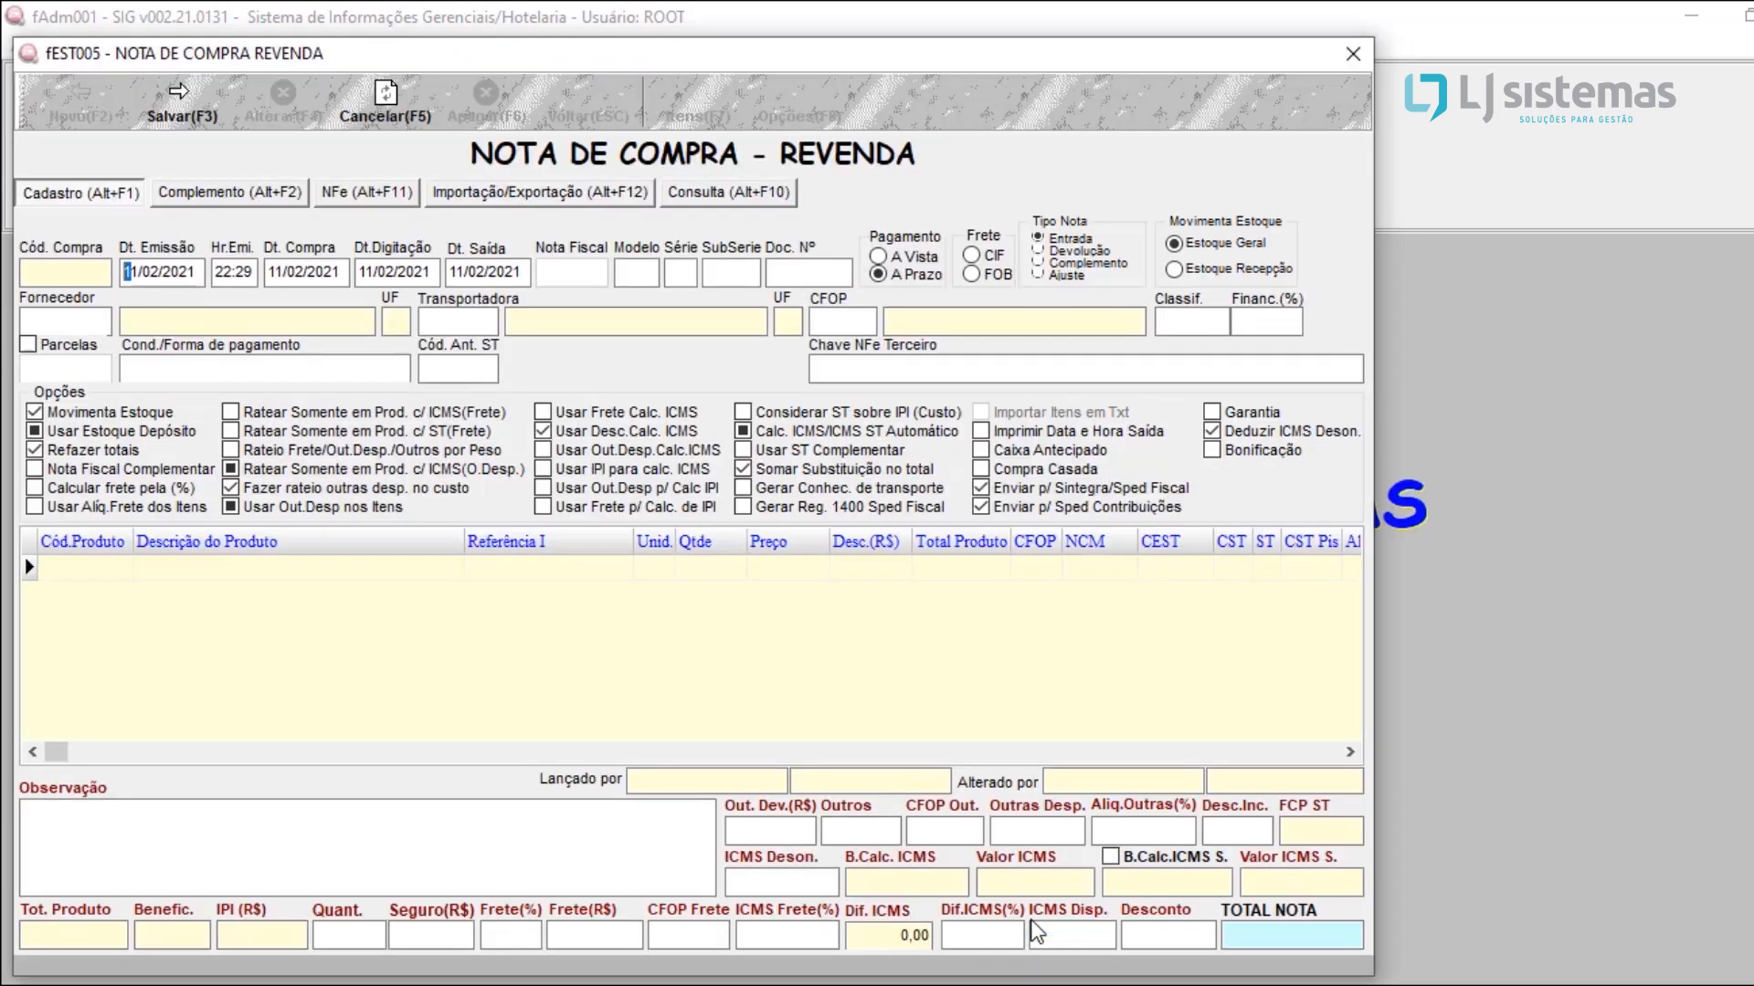
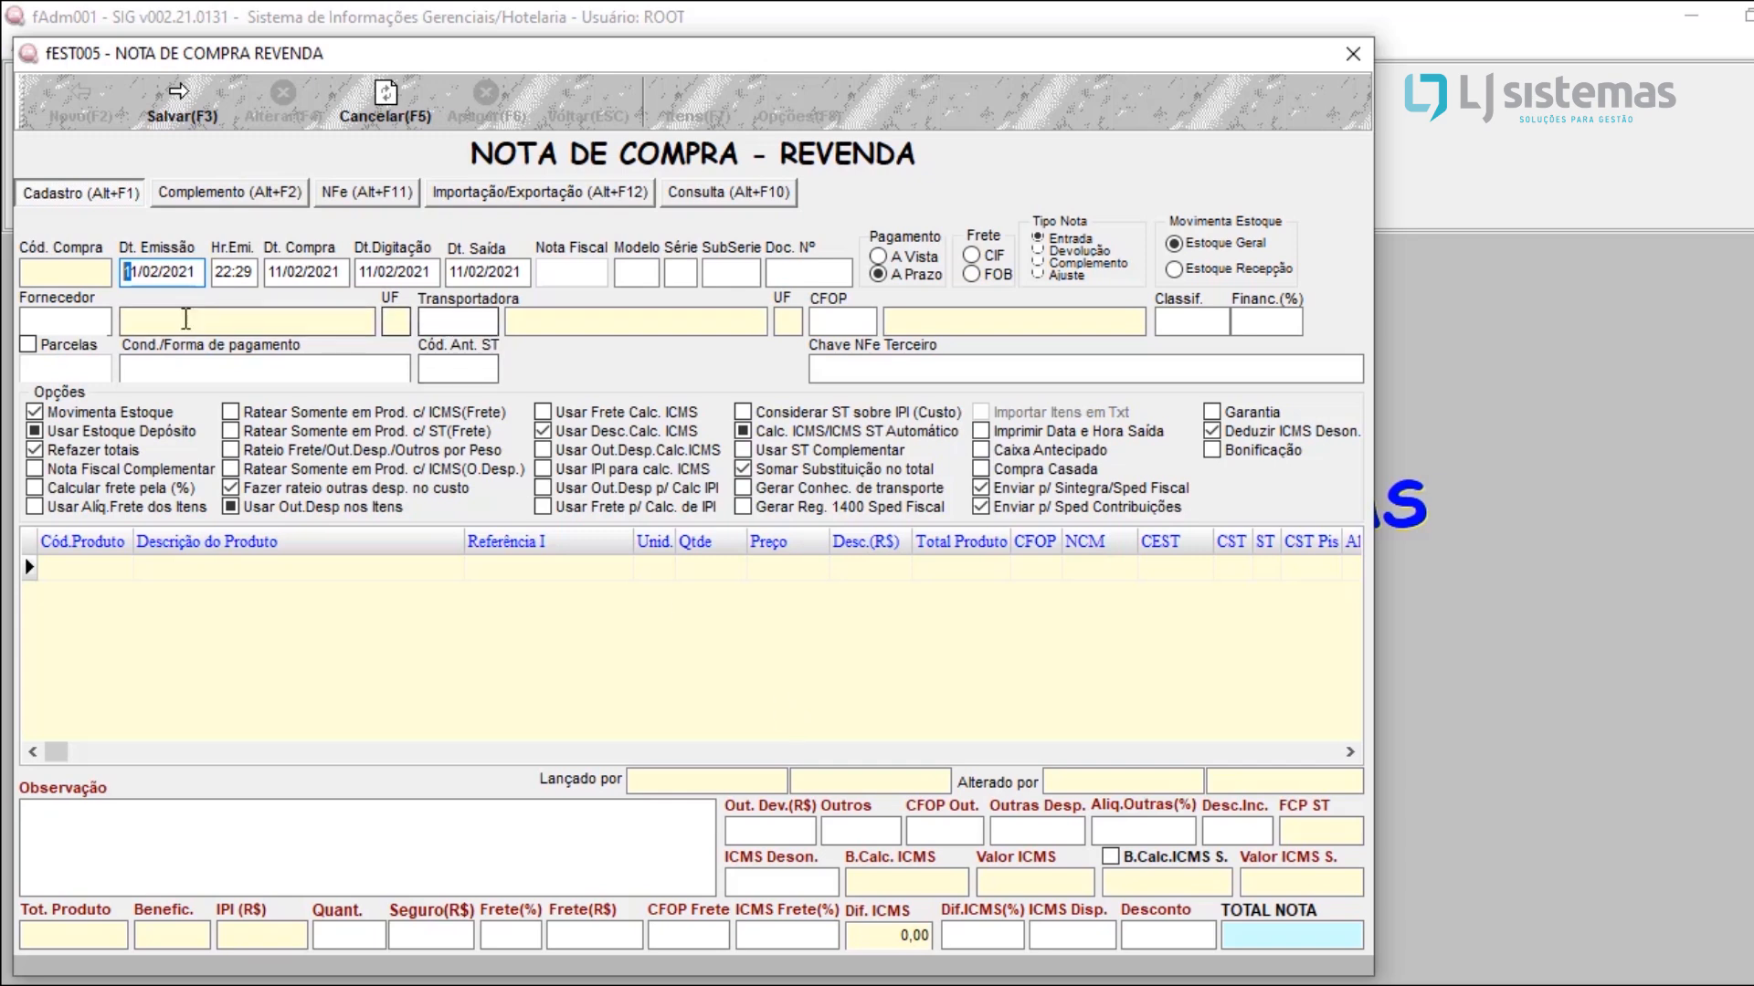
# Step: Go through the note's date fields, set Modelo to 55 and decline informing the NFe key for now
pyautogui.moveTo(198, 272); pyautogui.dragTo(110, 267)
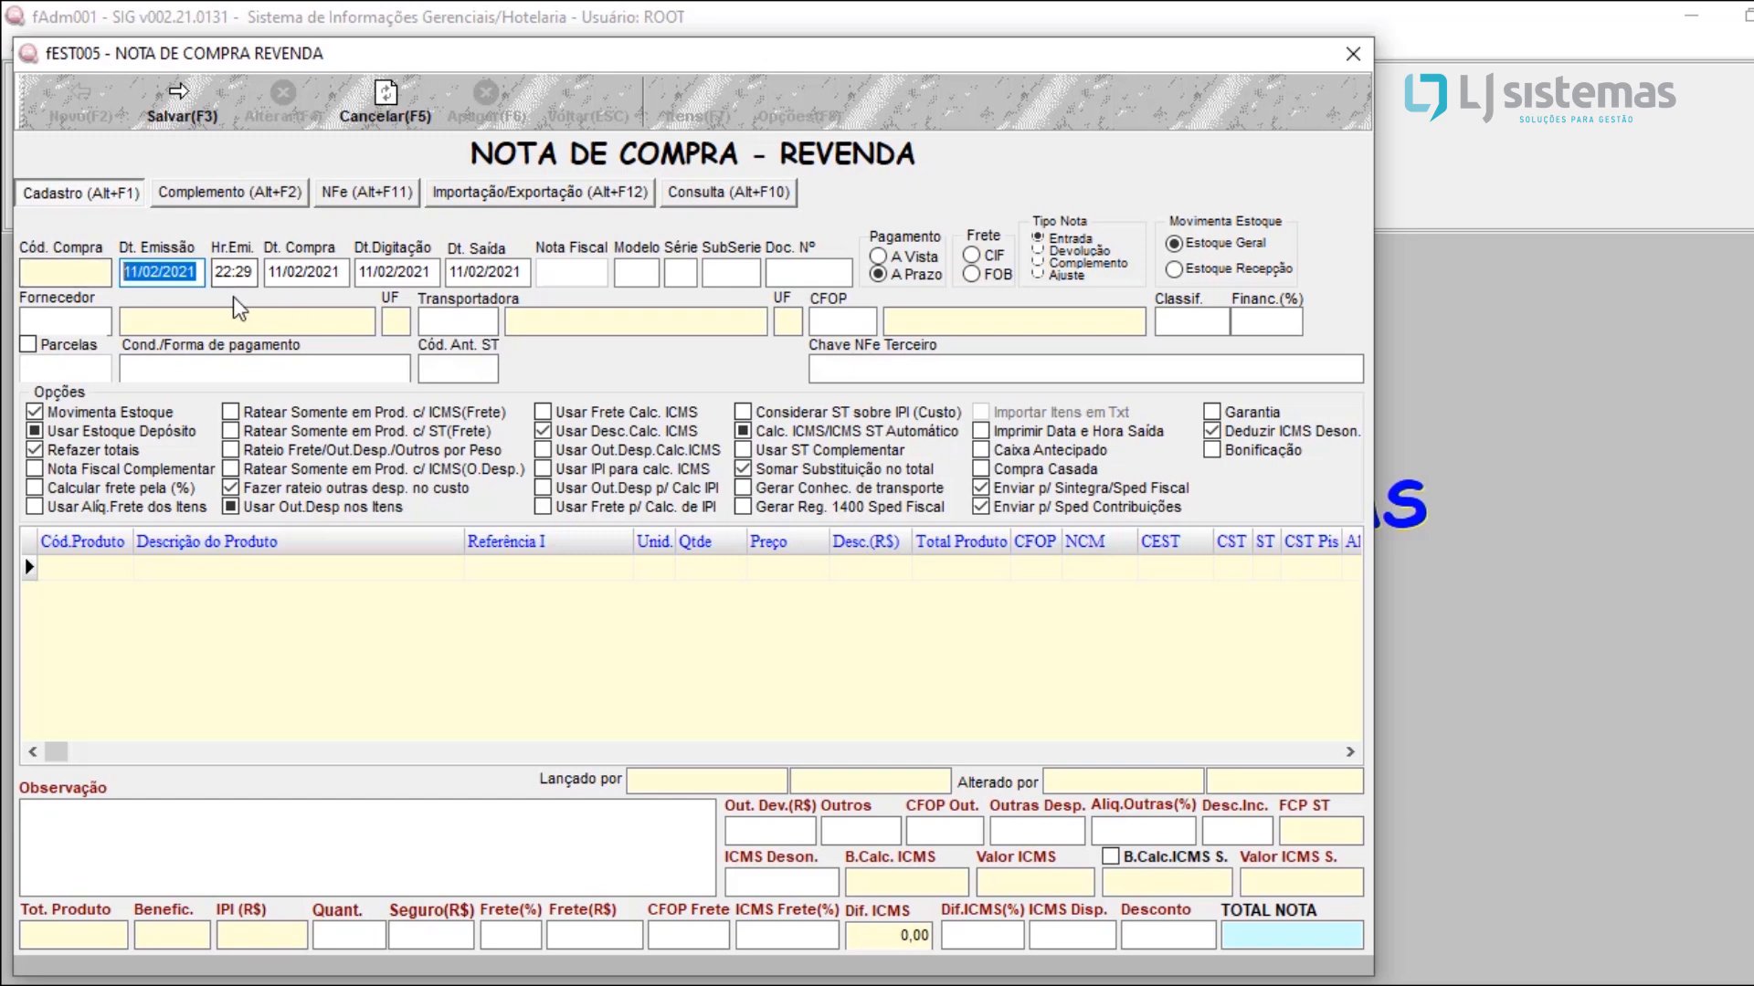
pyautogui.doubleClick(344, 273)
pyautogui.press('Tab')
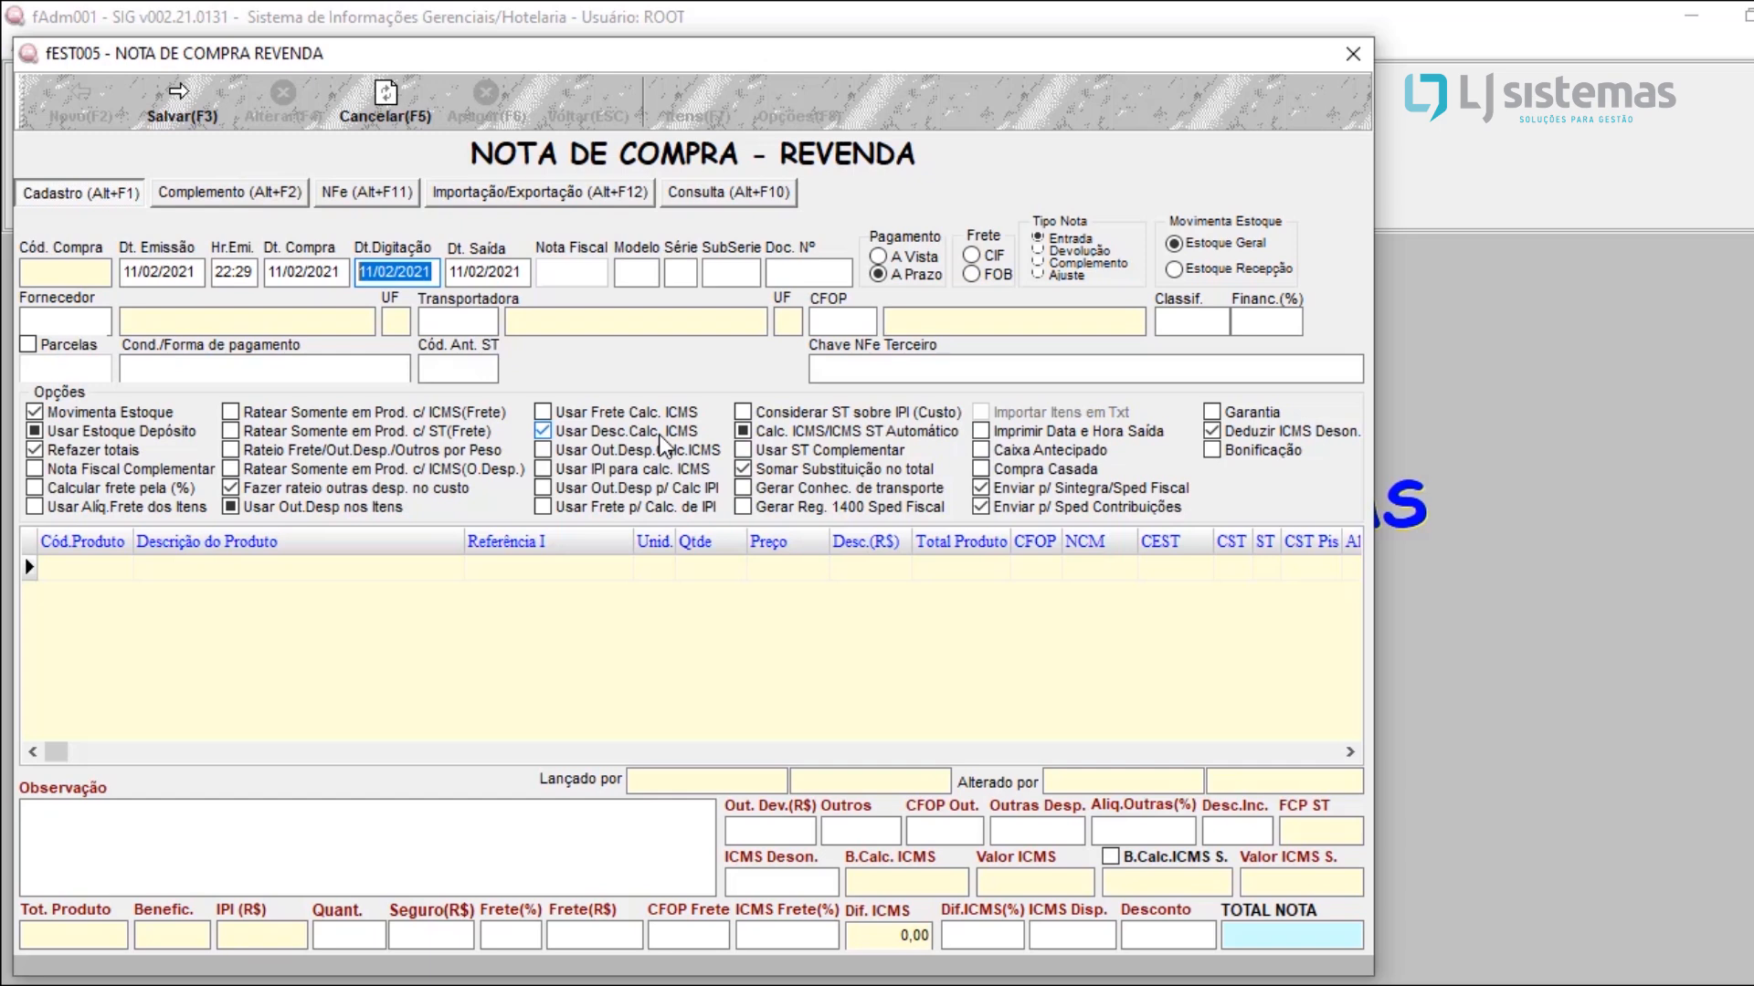
pyautogui.click(634, 274)
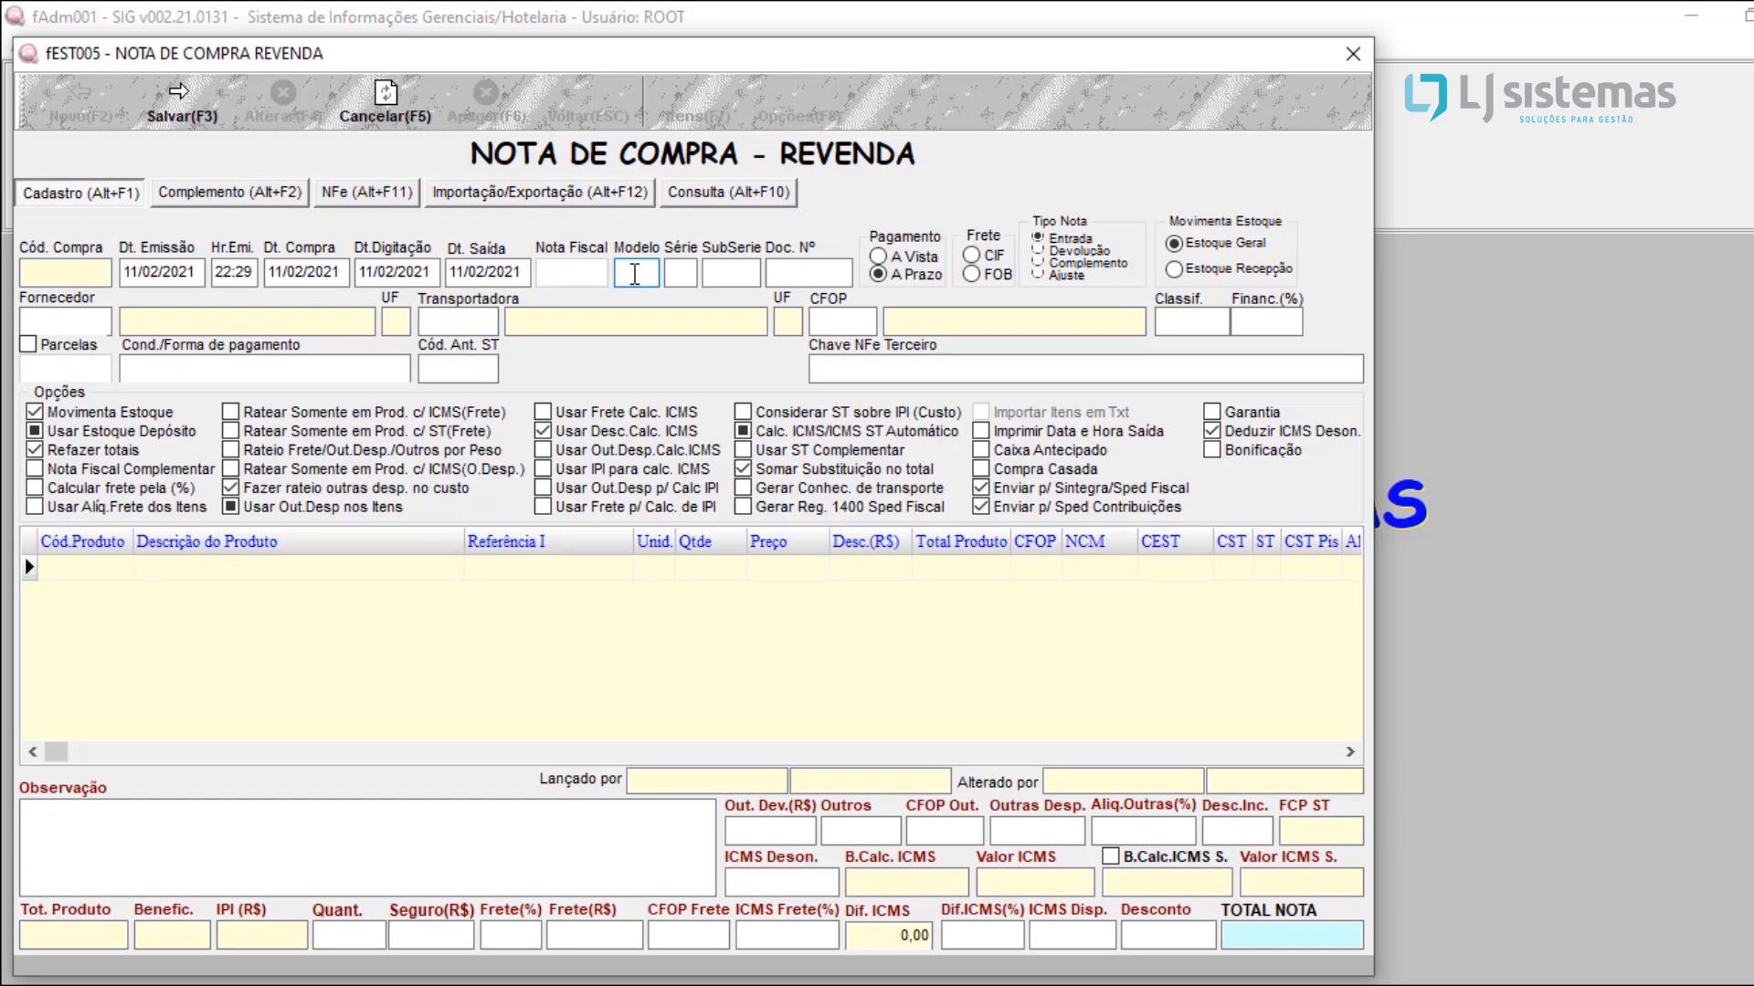
pyautogui.write('55')
pyautogui.press('Return')
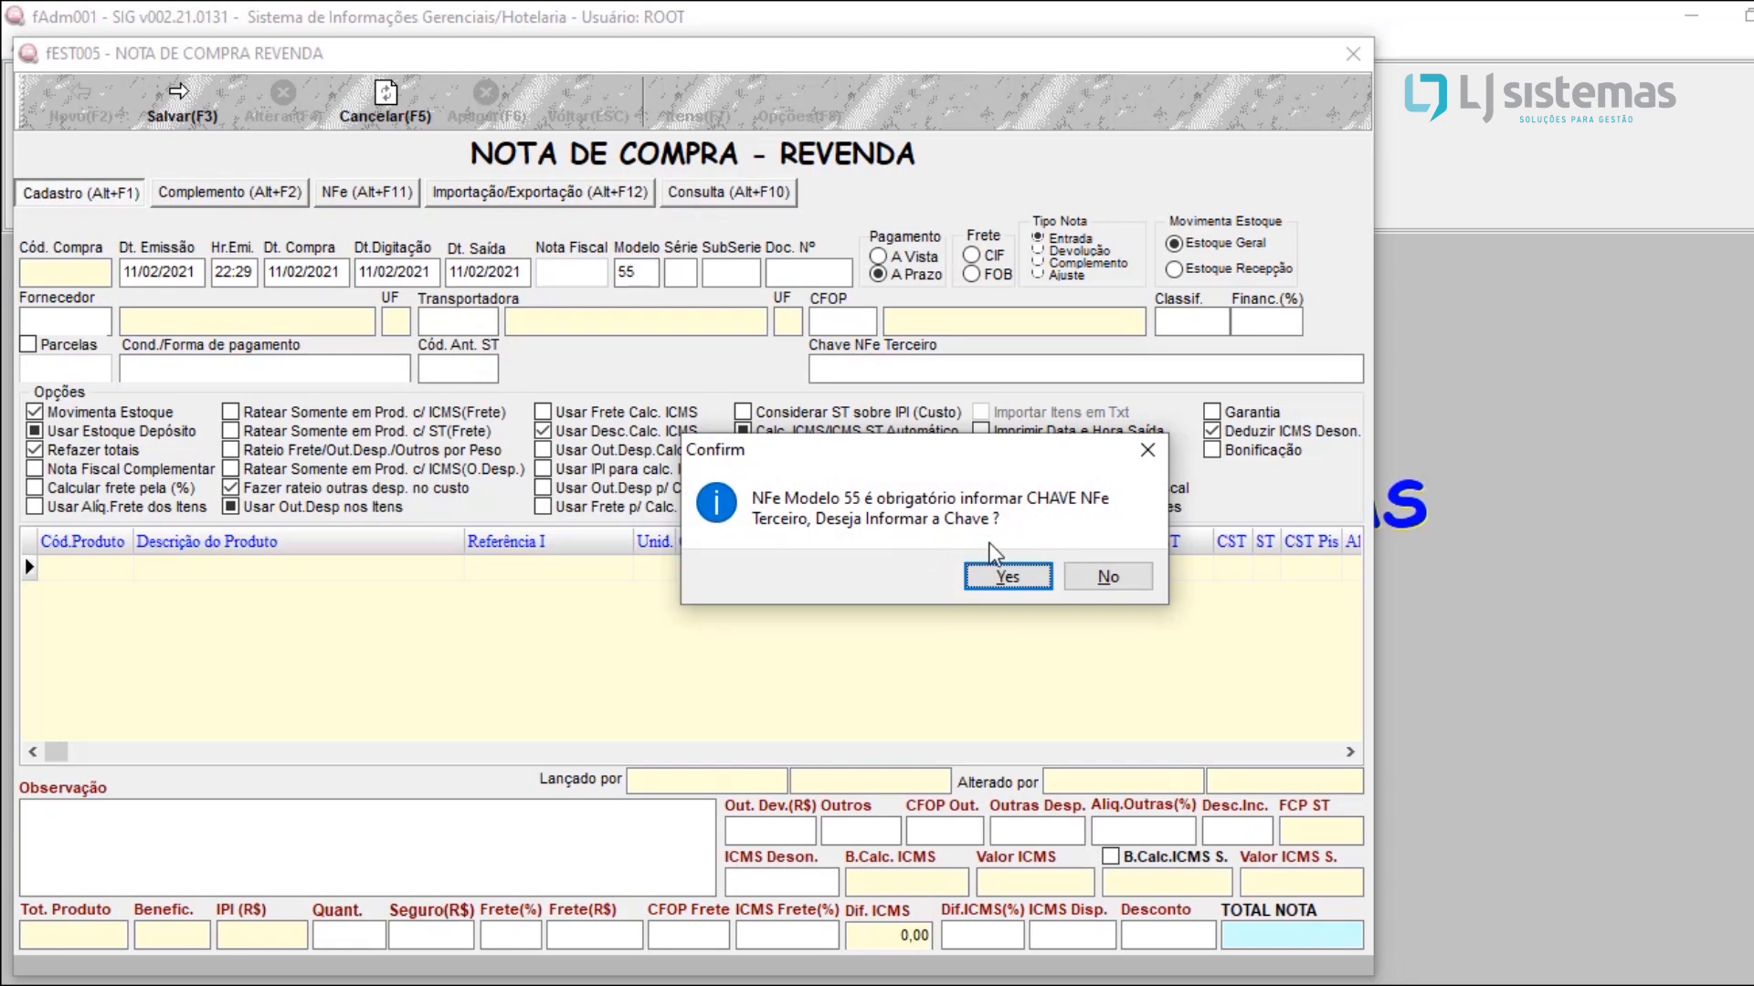
pyautogui.click(1116, 572)
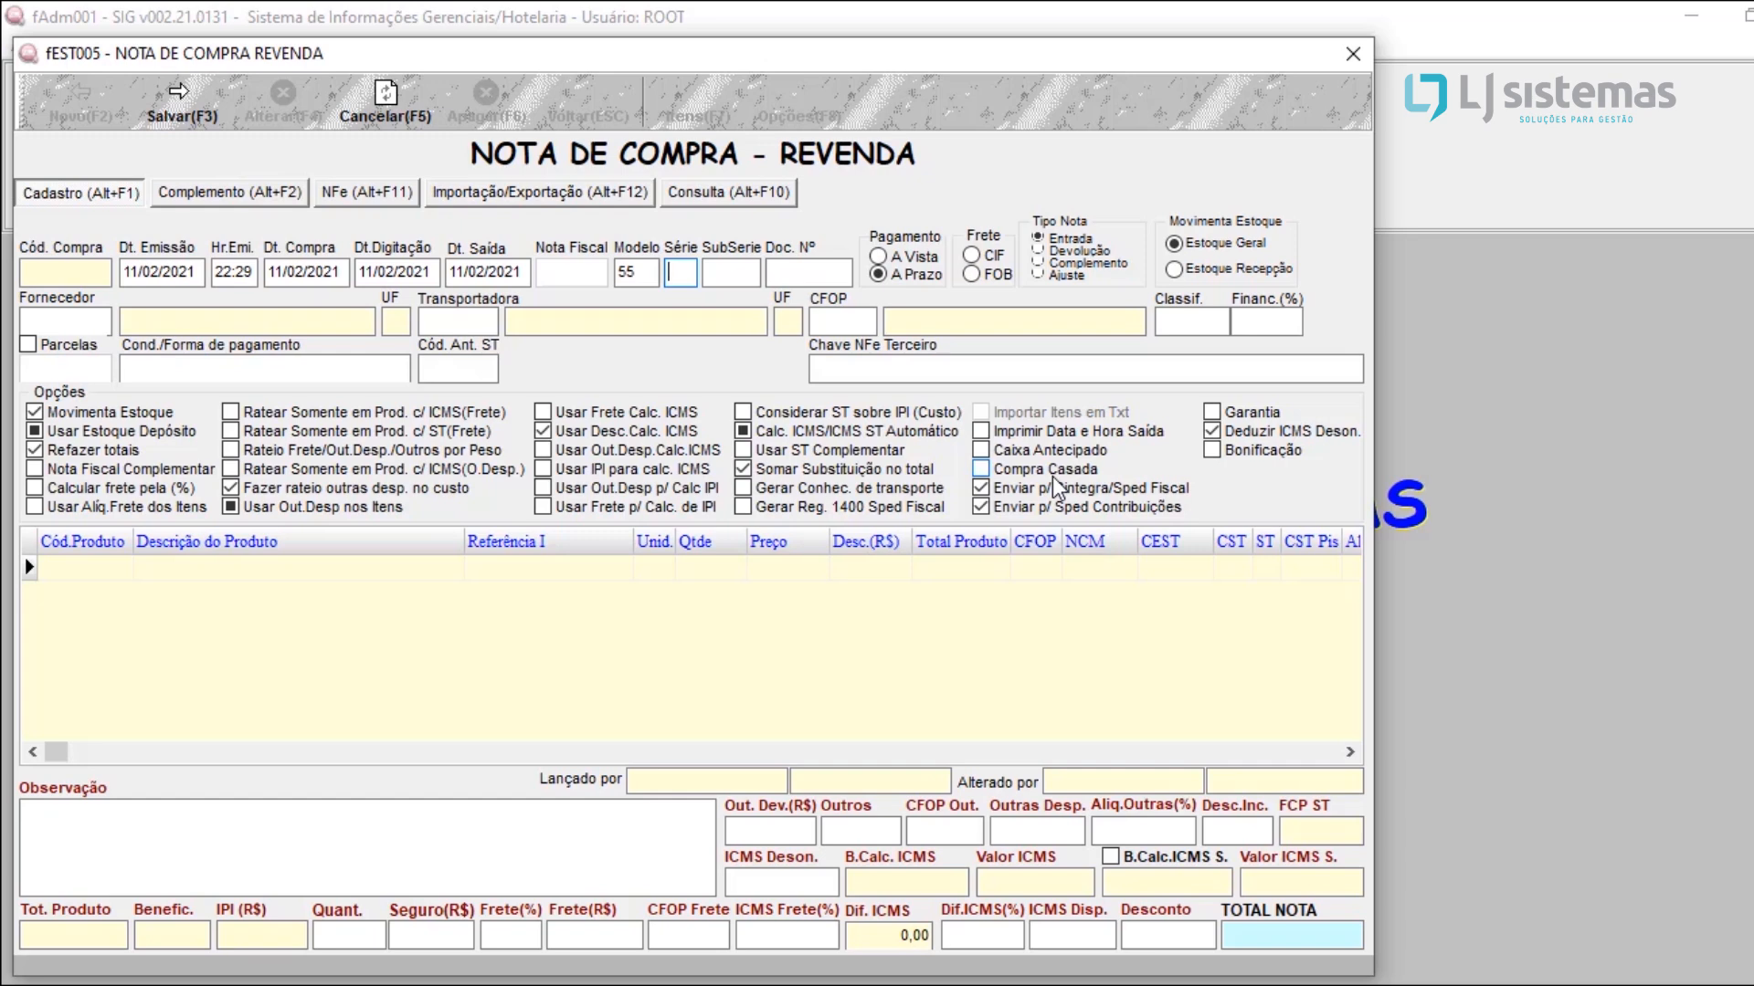
# Step: Set the note's Série to 1 and Doc. Nº to 2136, and choose FOB freight
pyautogui.write('1')
pyautogui.press('Tab')
pyautogui.press('Tab')
pyautogui.write('2136')
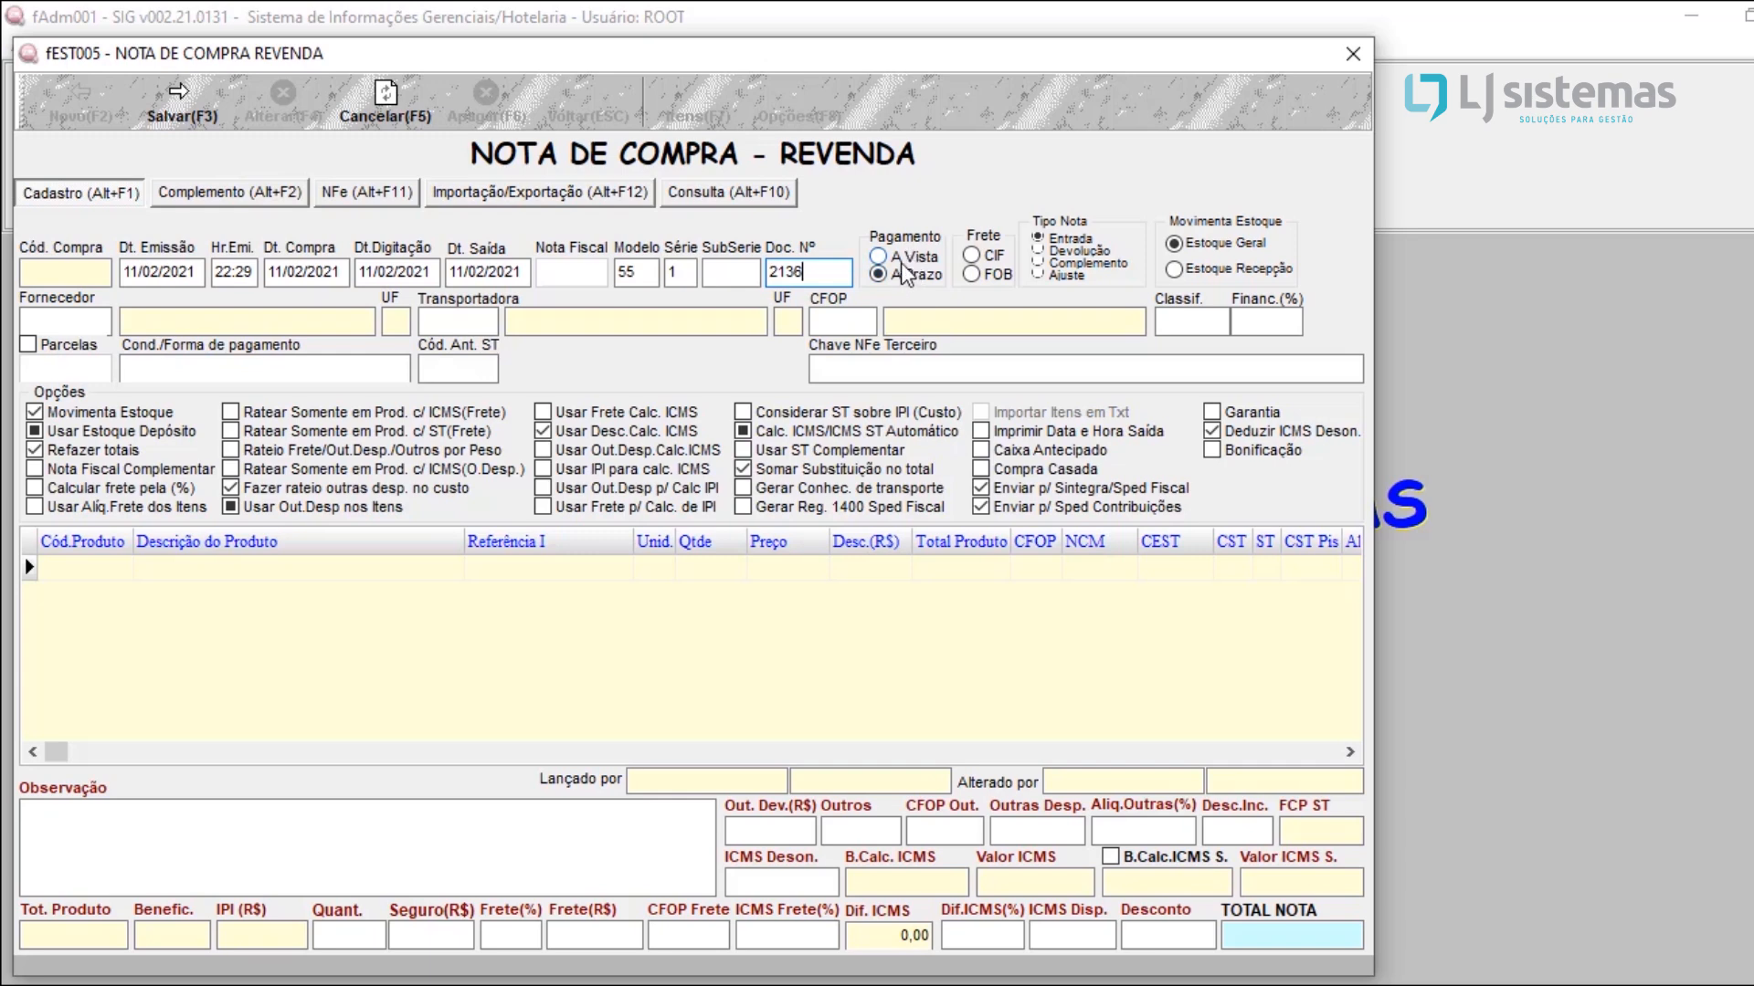
pyautogui.click(995, 272)
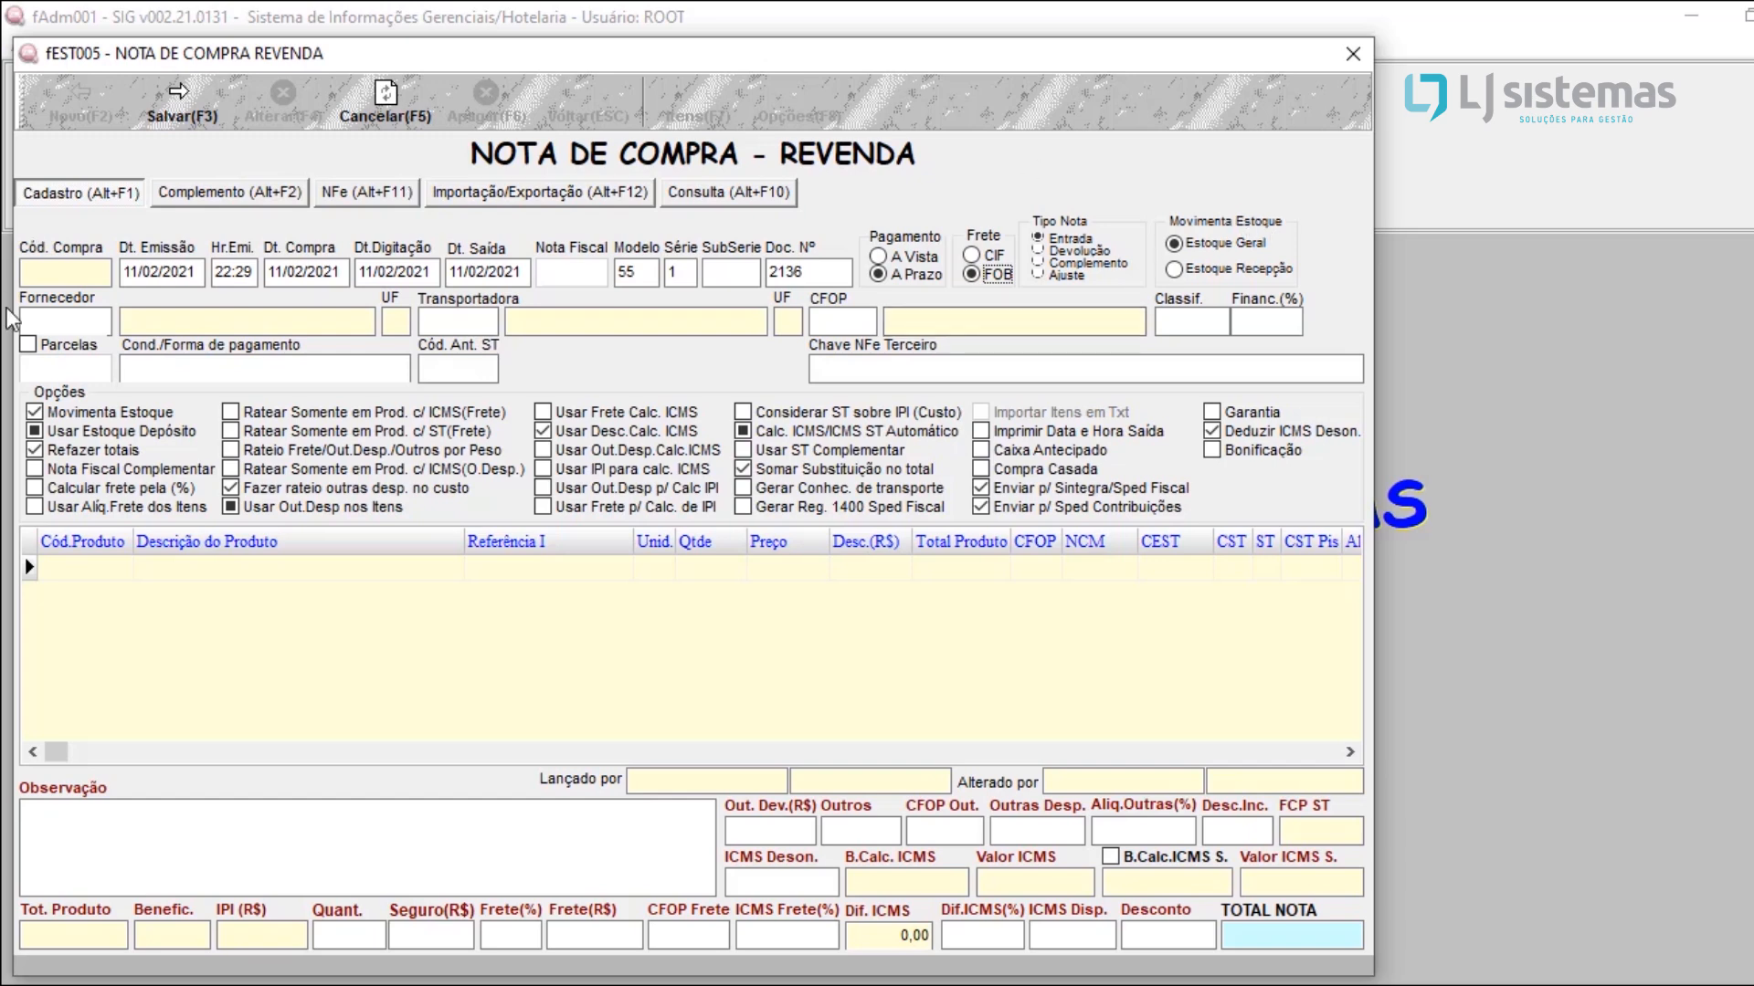
# Step: Look up the registered suppliers and choose FORNECEDOR TESTE as the note's supplier
pyautogui.click(55, 324)
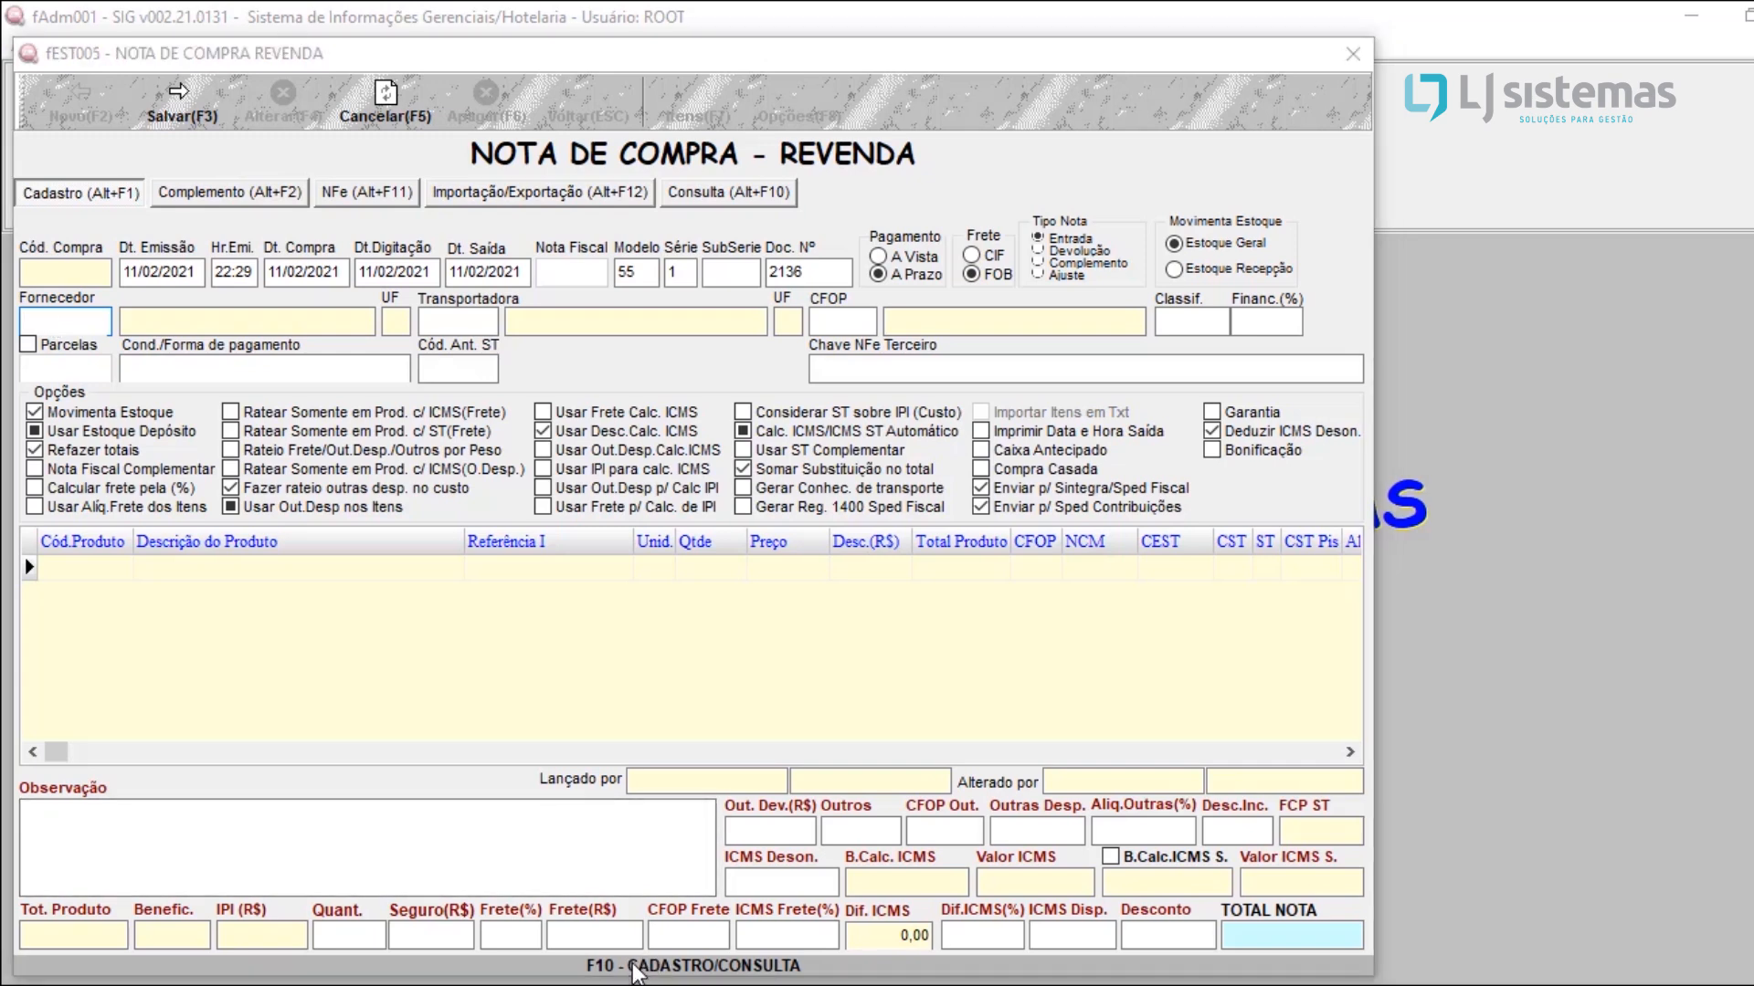
pyautogui.press('F10')
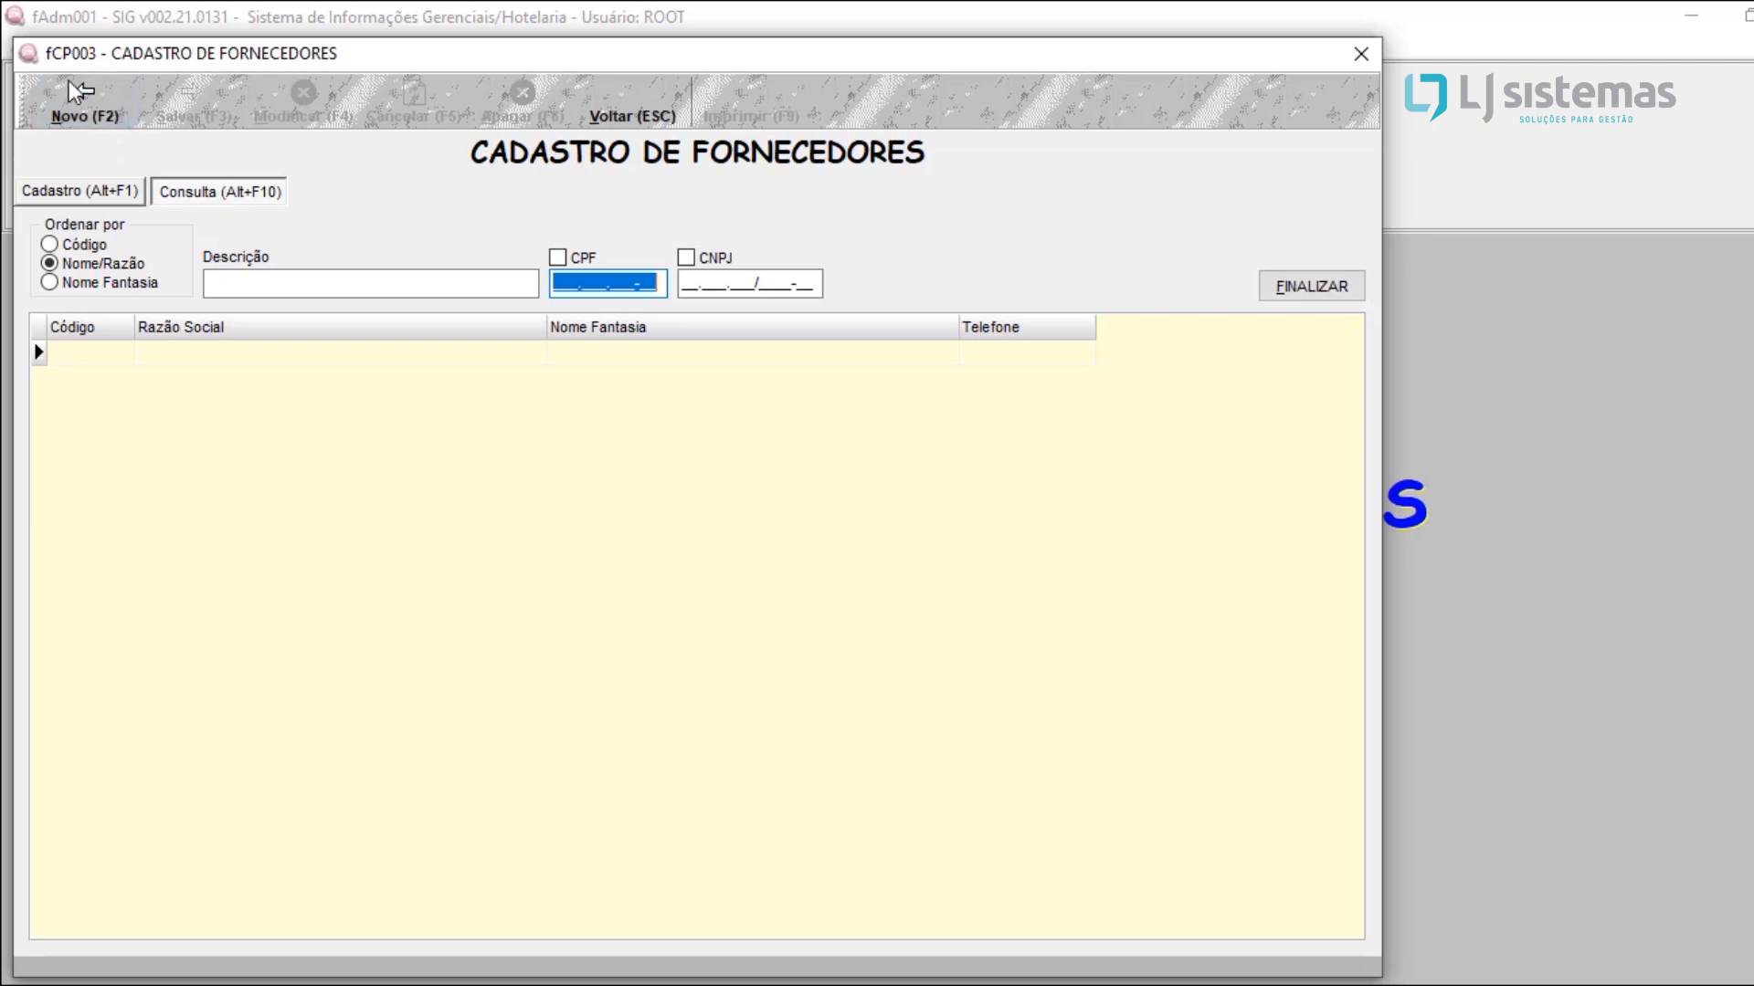
pyautogui.click(82, 94)
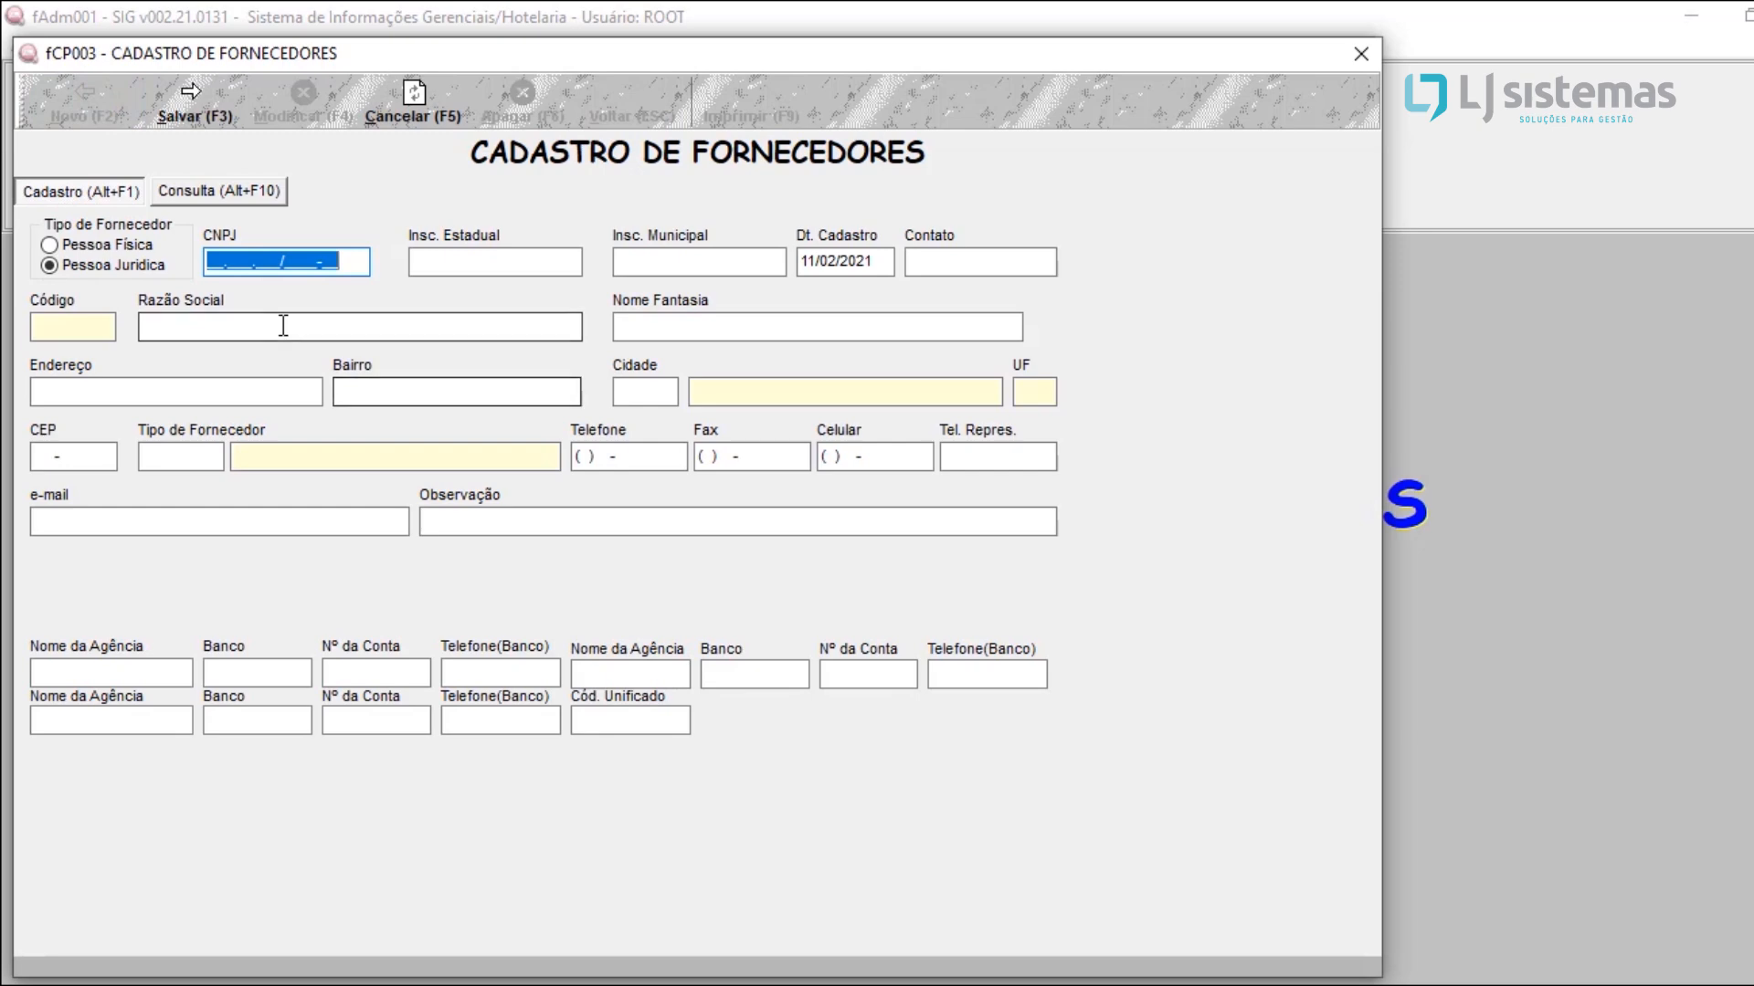
pyautogui.press('F5')
pyautogui.click(243, 351)
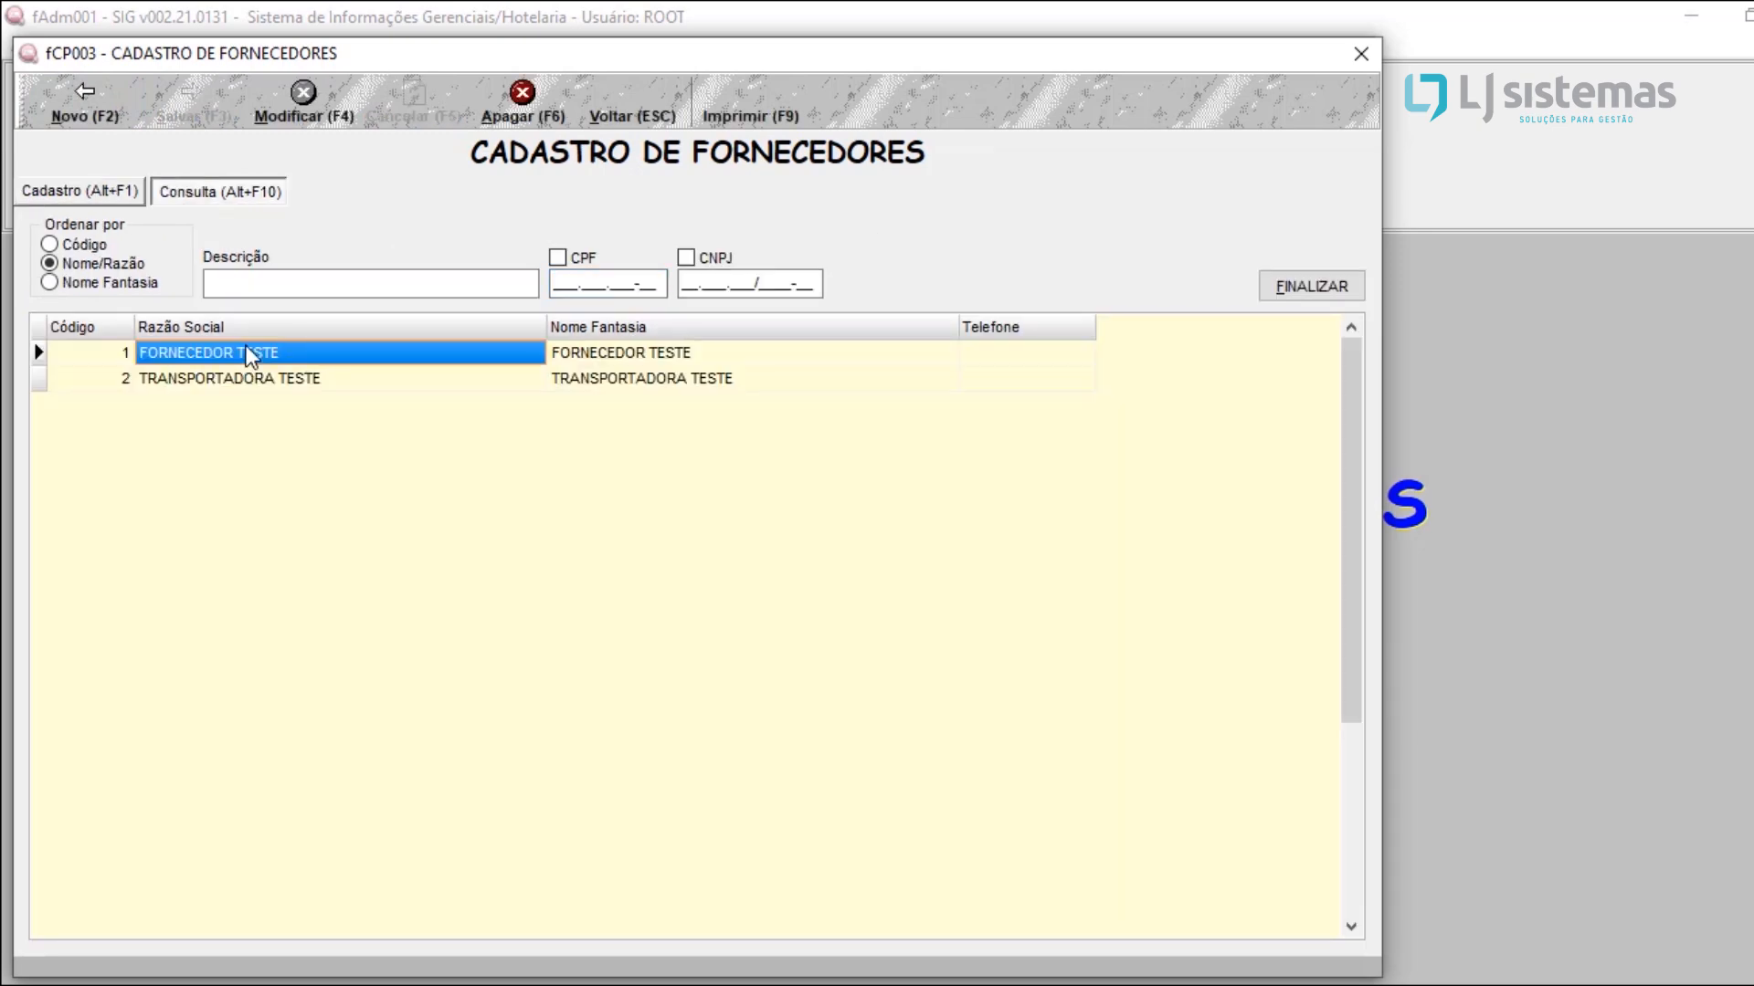
pyautogui.doubleClick(249, 353)
pyautogui.press('Tab')
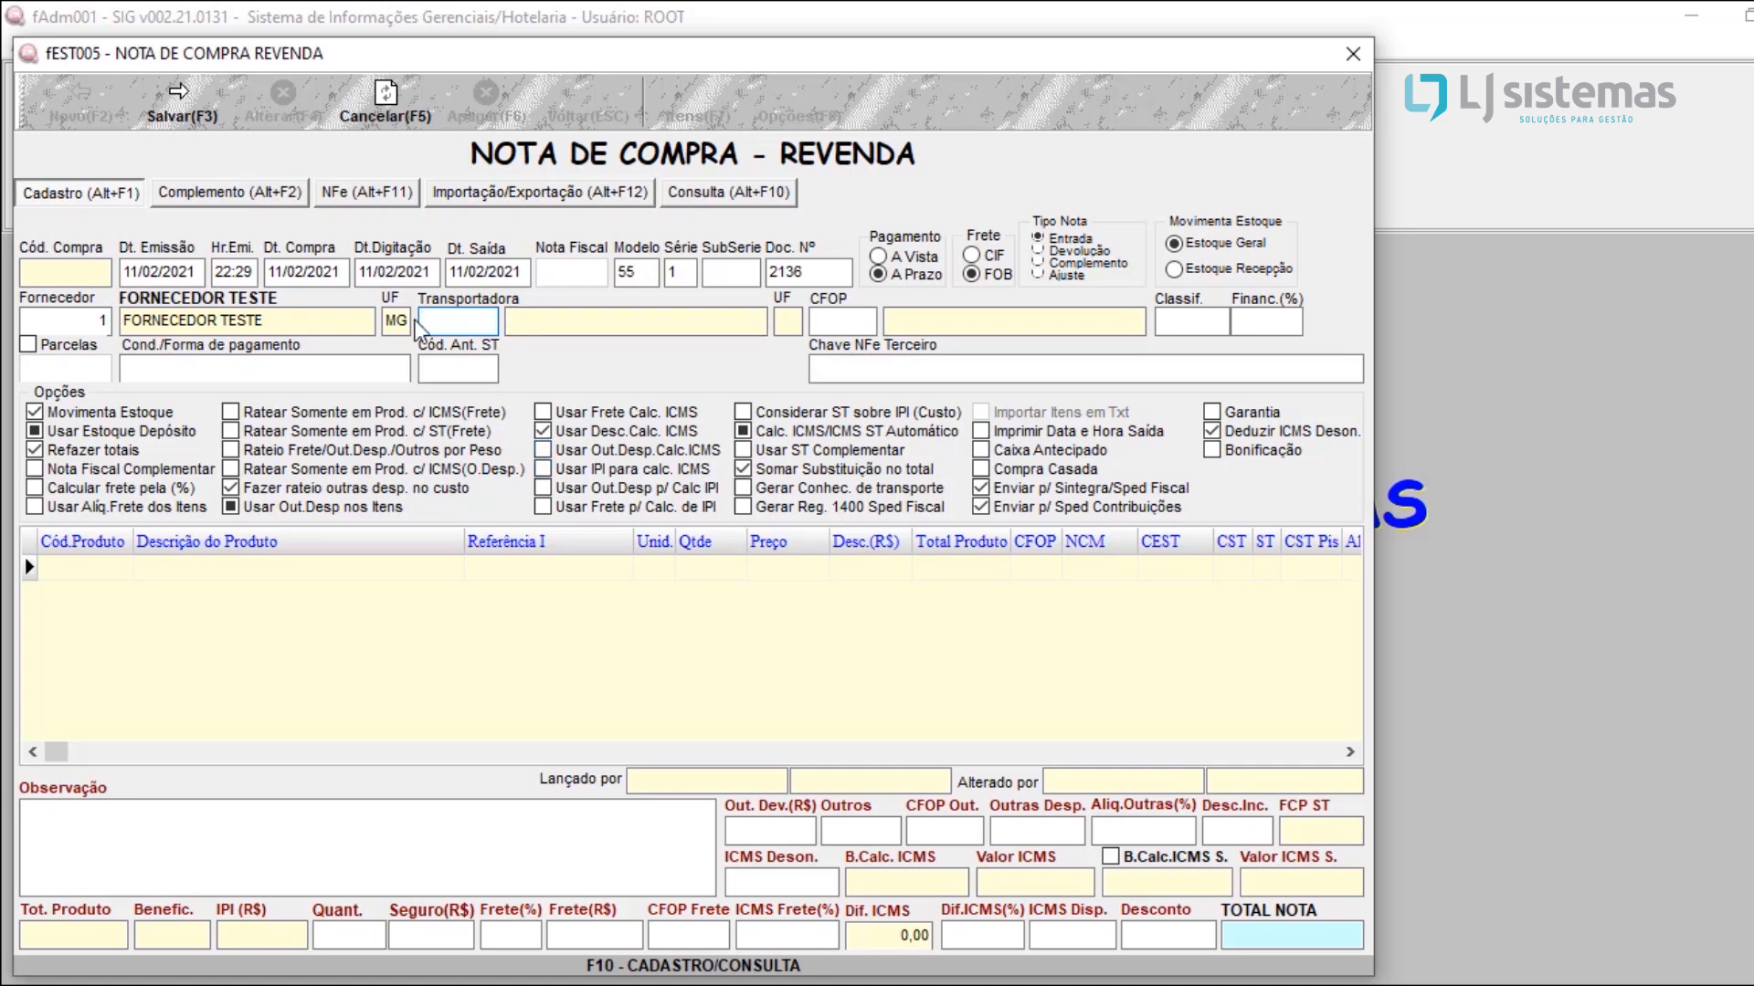
# Step: Choose TRANSPORTADORA TESTE as the carrier and set the note's CFOP to 1102
pyautogui.press('F10')
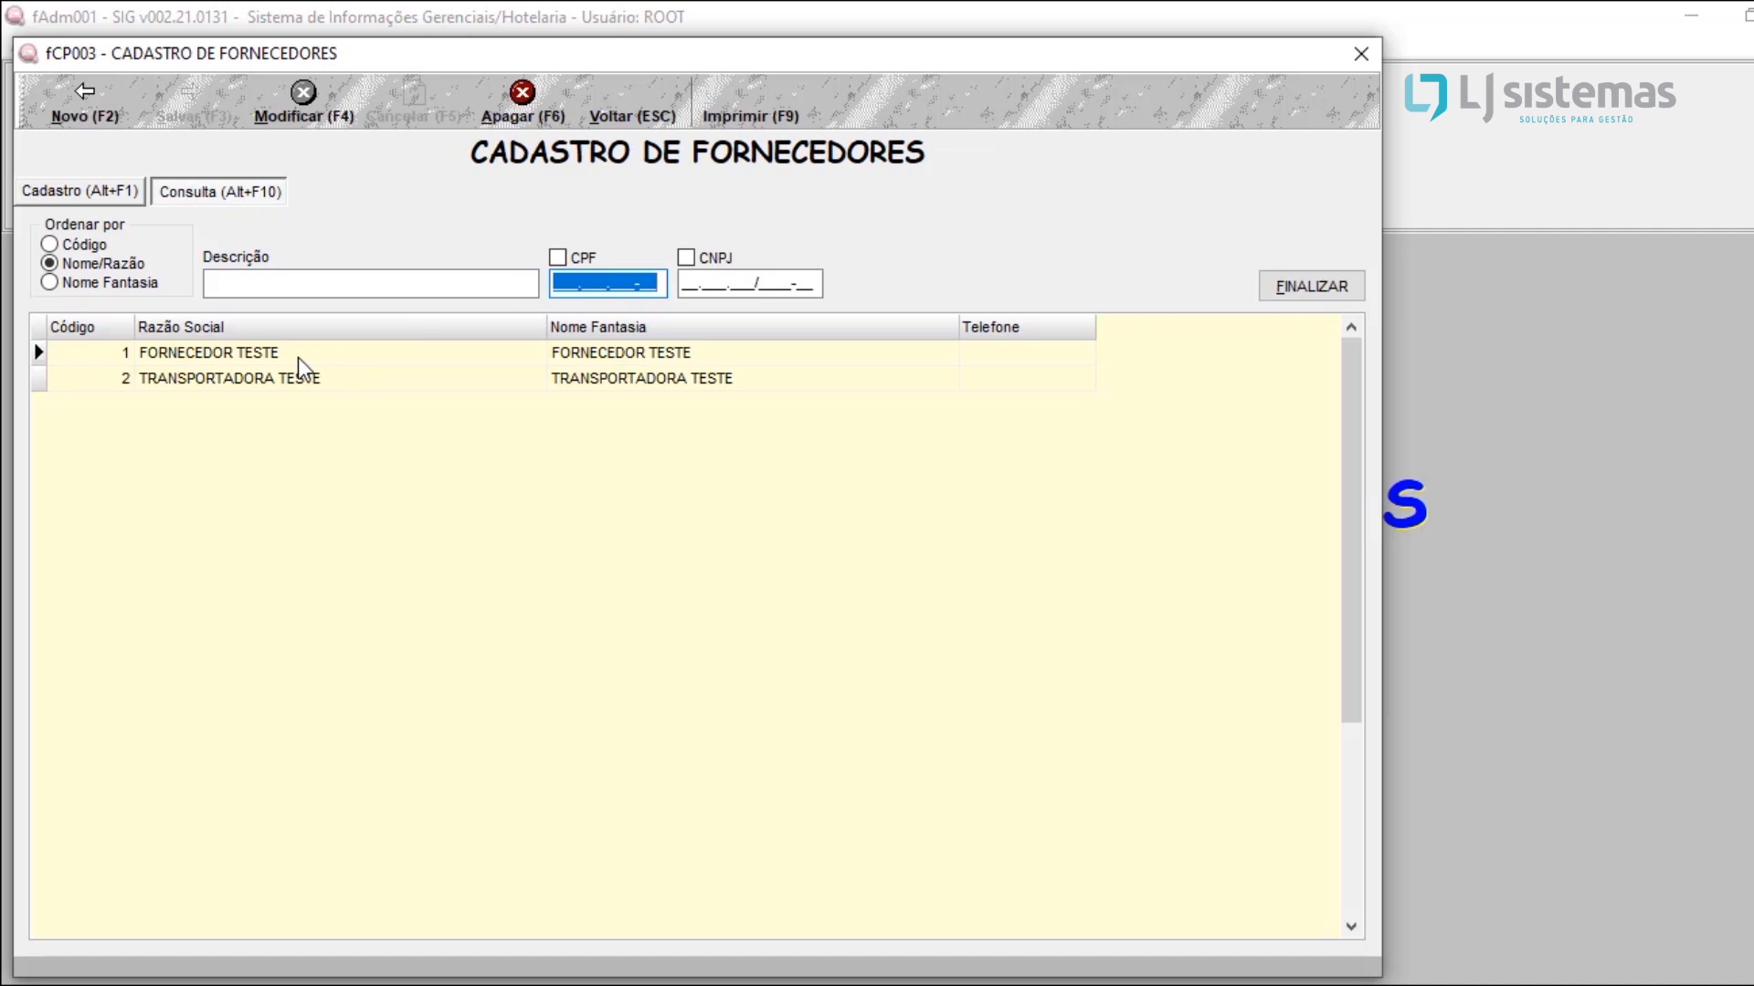
pyautogui.click(307, 375)
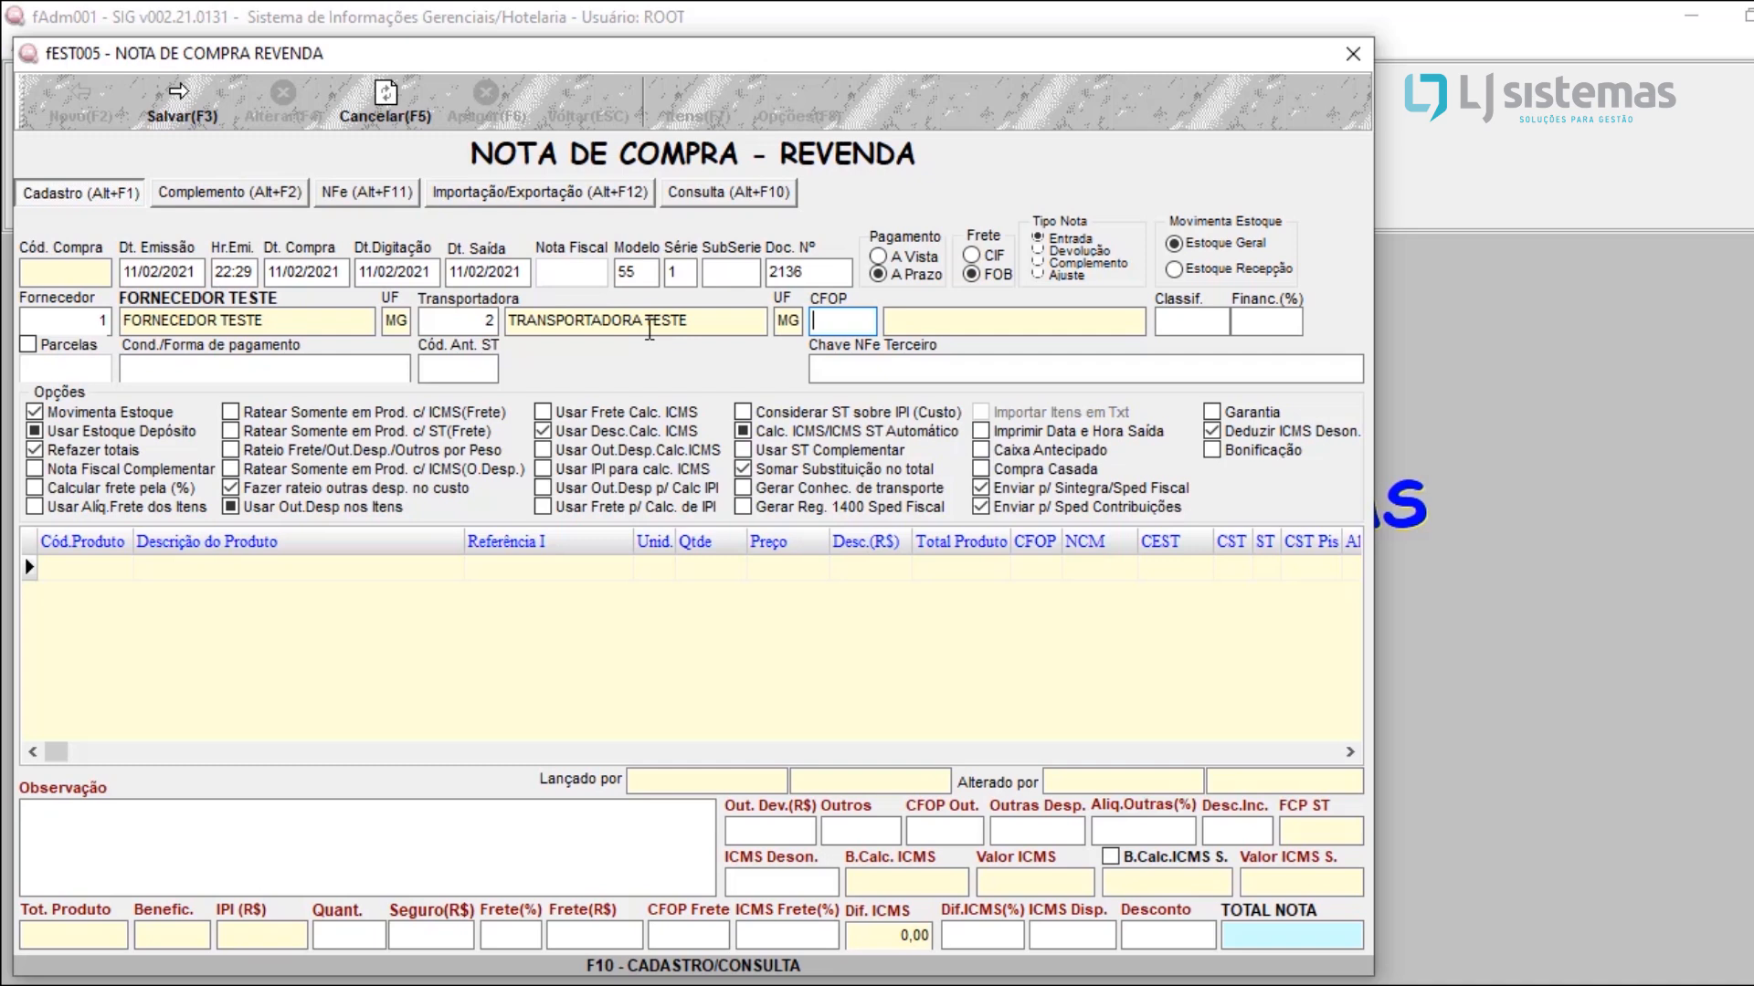
pyautogui.write('1102')
pyautogui.press('Return')
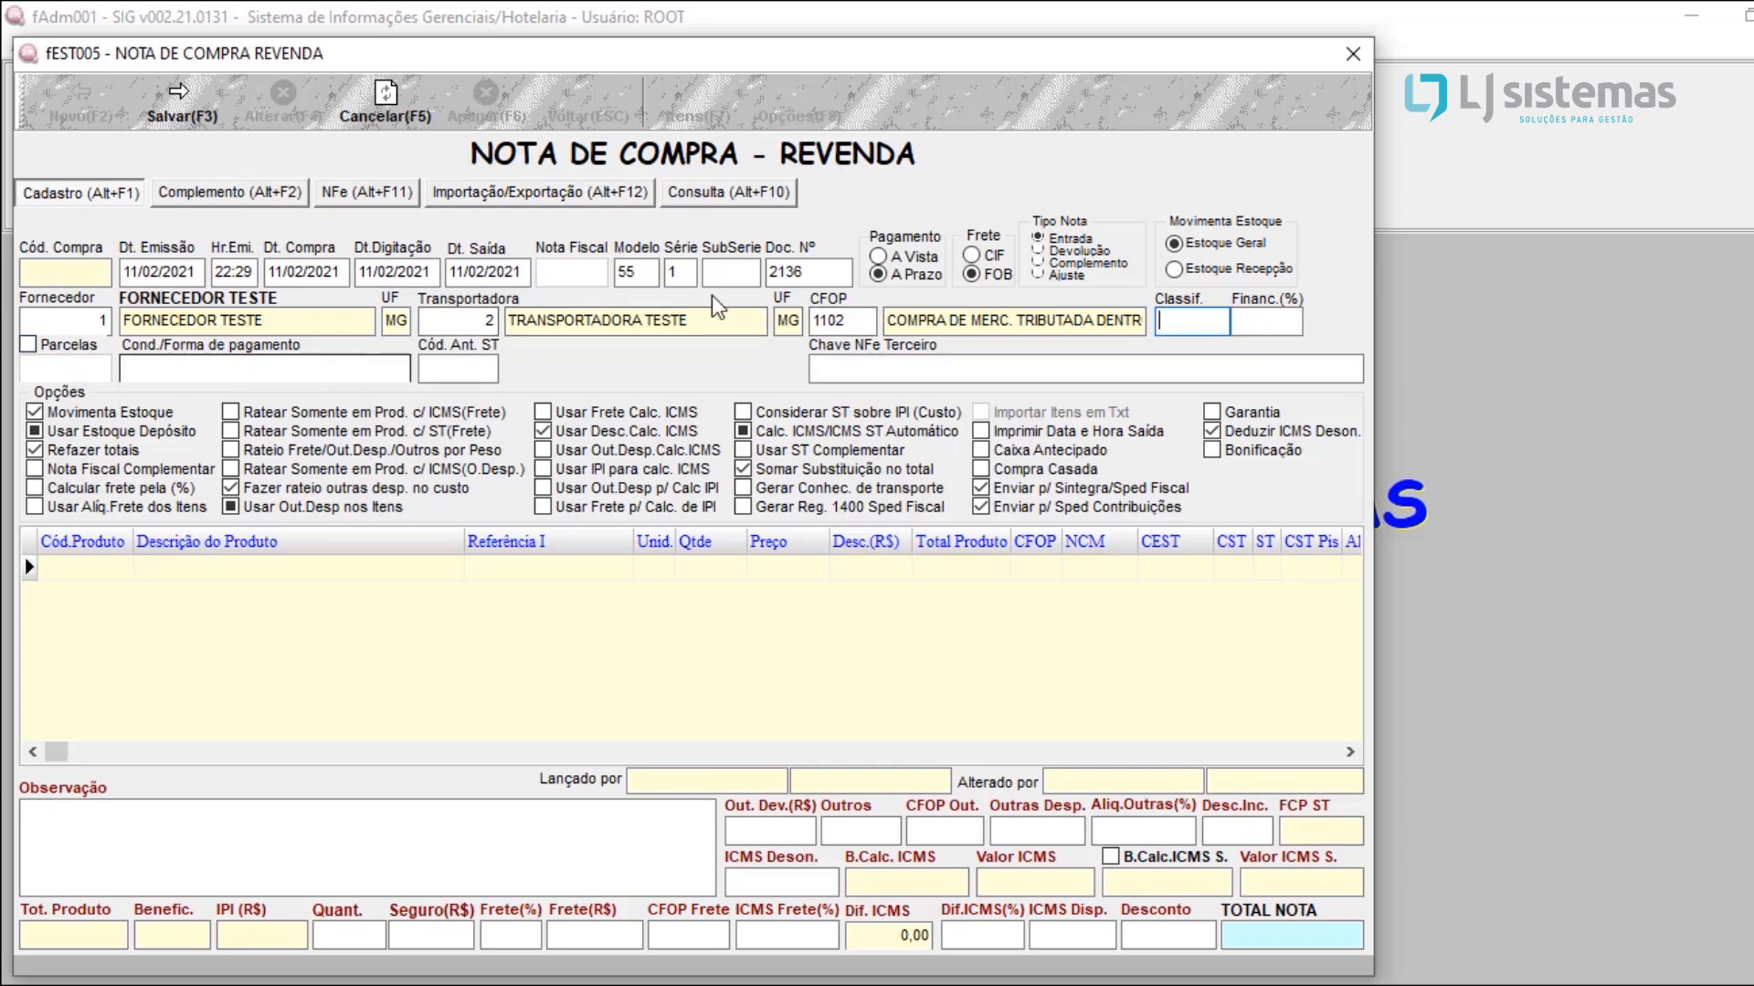
# Step: Set the payment to A Prazo, enable Parcelas and enter 1 installment with payment condition 30
pyautogui.click(925, 258)
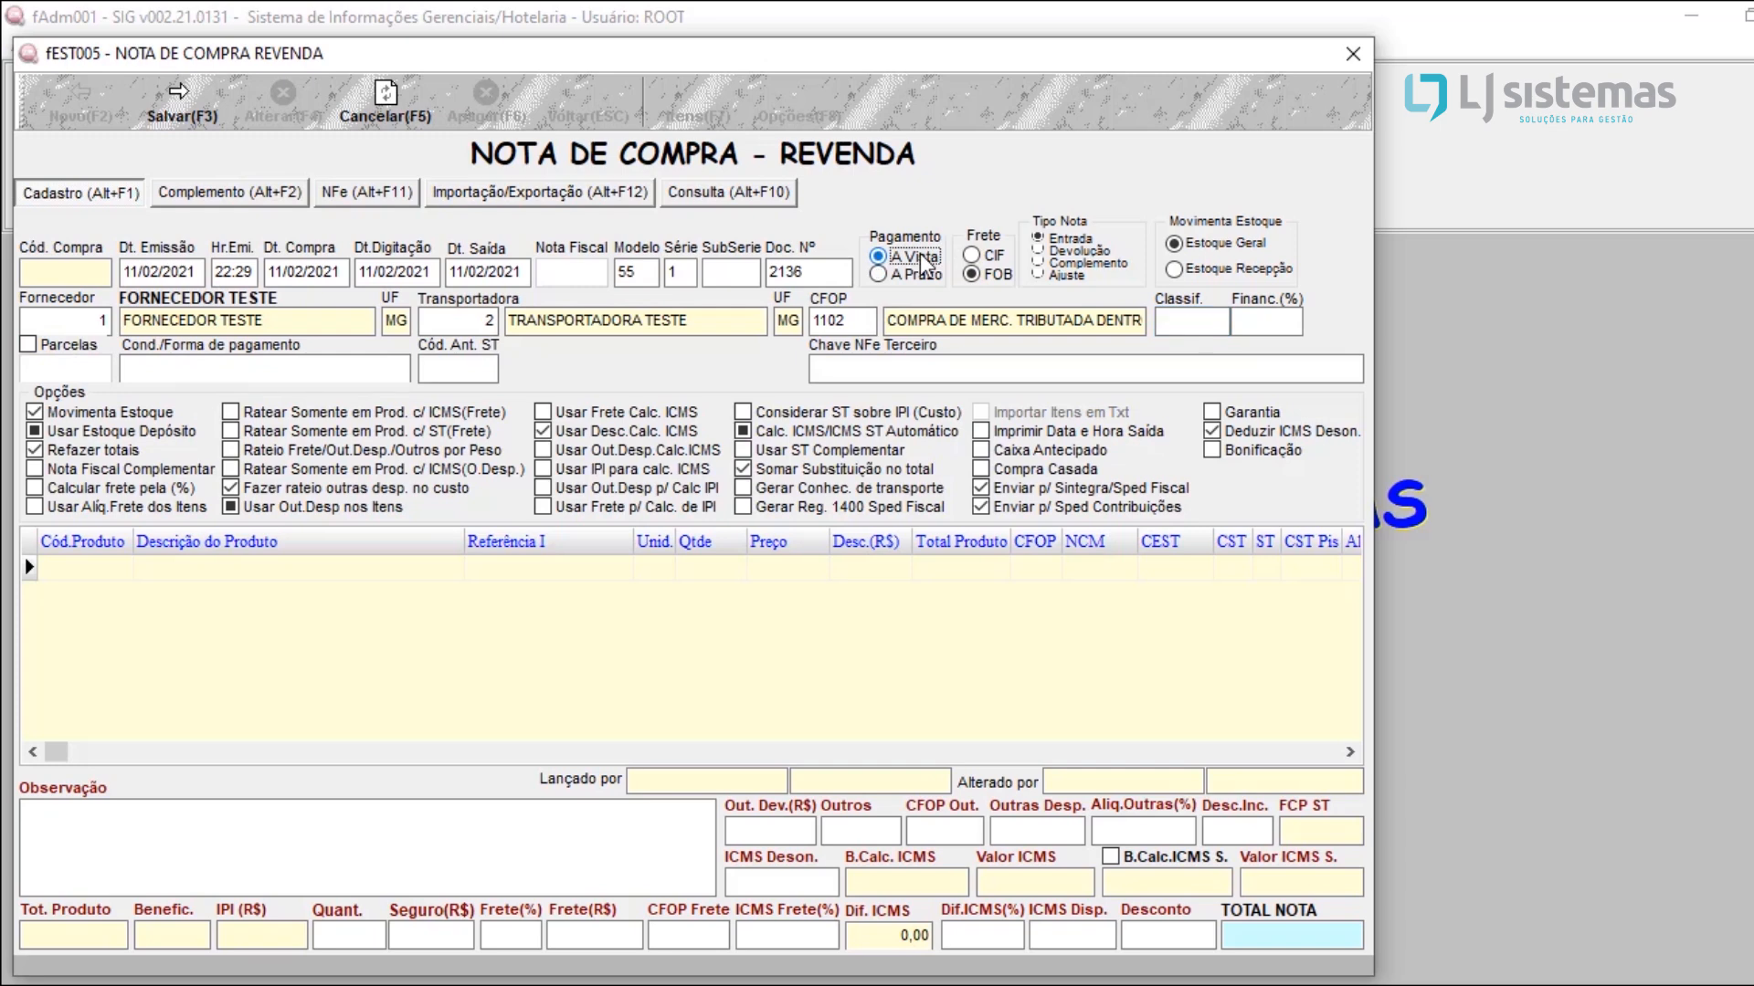
pyautogui.click(916, 277)
pyautogui.click(58, 348)
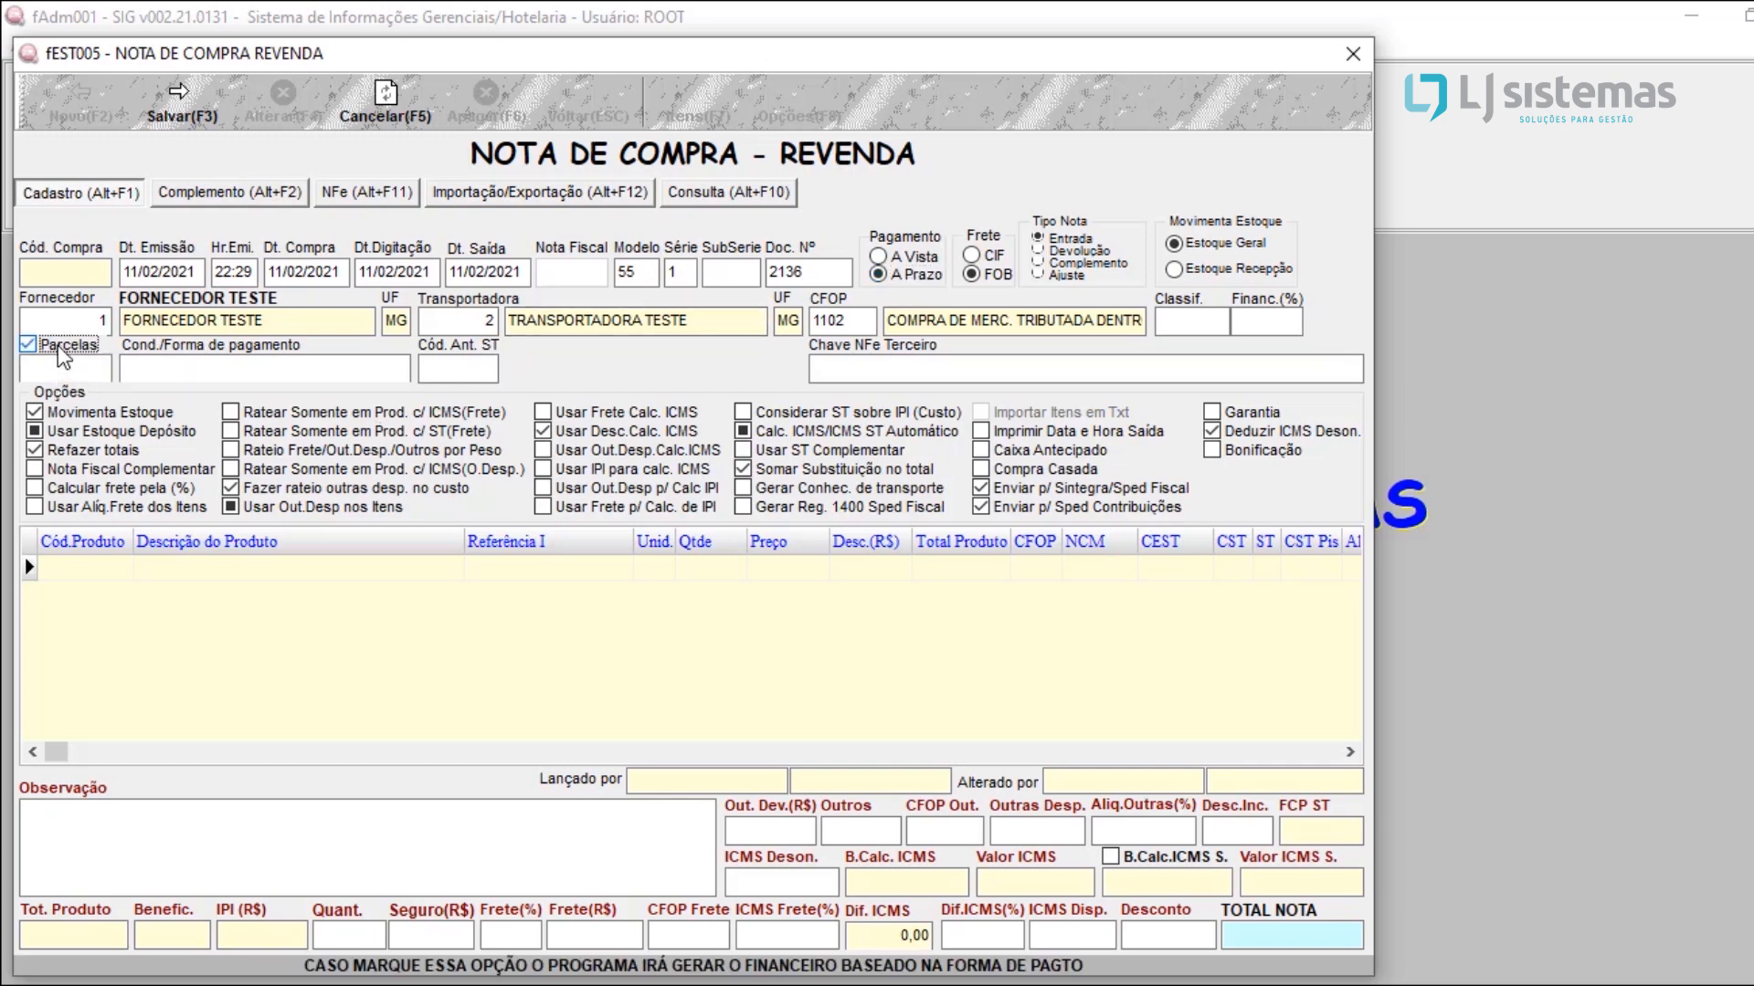
pyautogui.click(60, 369)
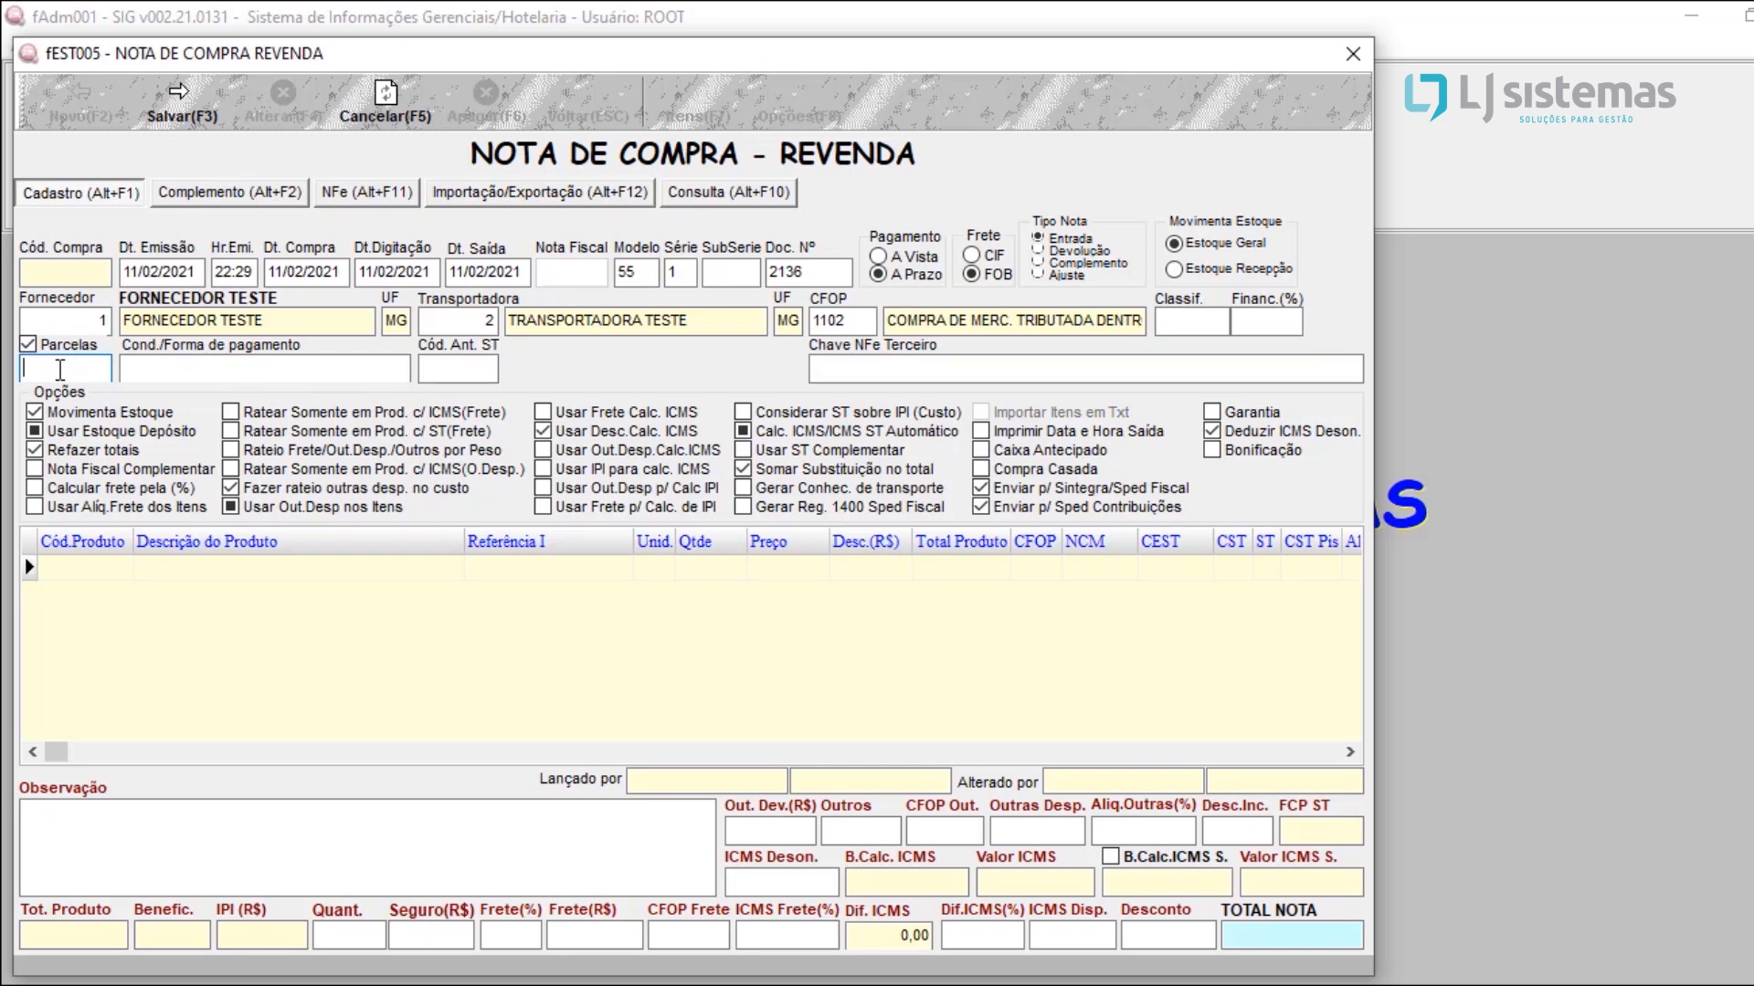
pyautogui.write('1')
pyautogui.press('Tab')
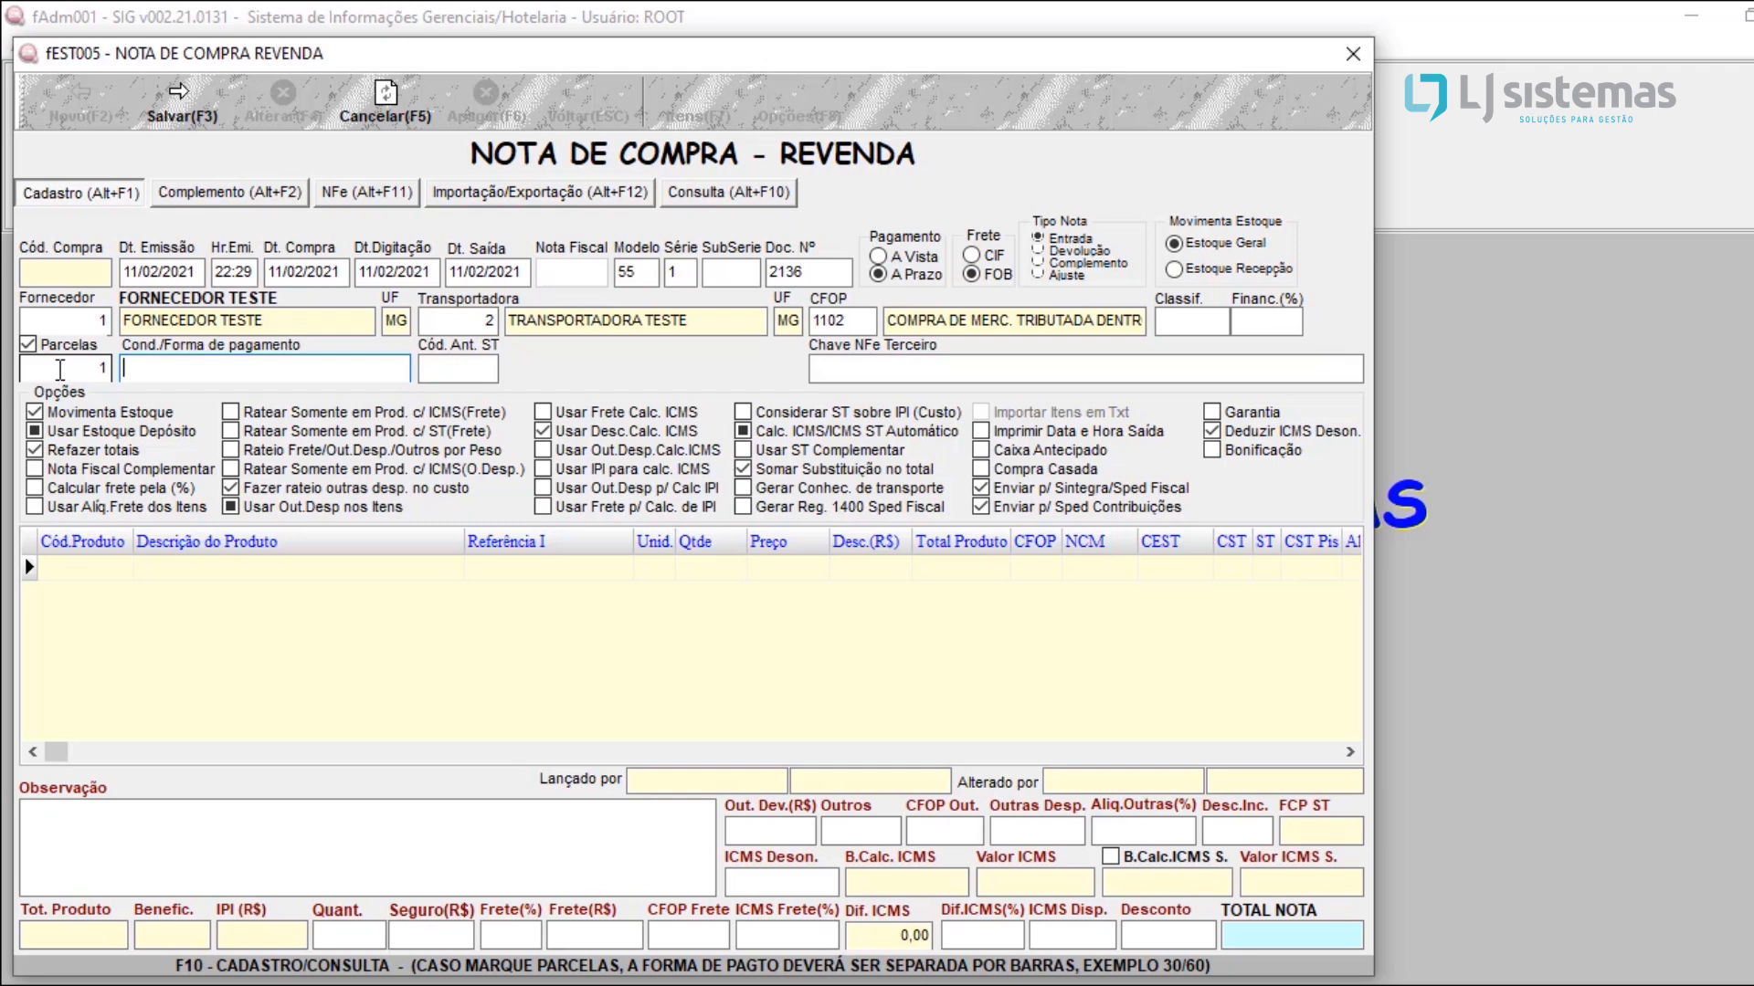
pyautogui.write('30')
# Step: Change the note to 2 installments with payment condition 30/60
pyautogui.moveTo(171, 372); pyautogui.dragTo(61, 377)
pyautogui.click(61, 376)
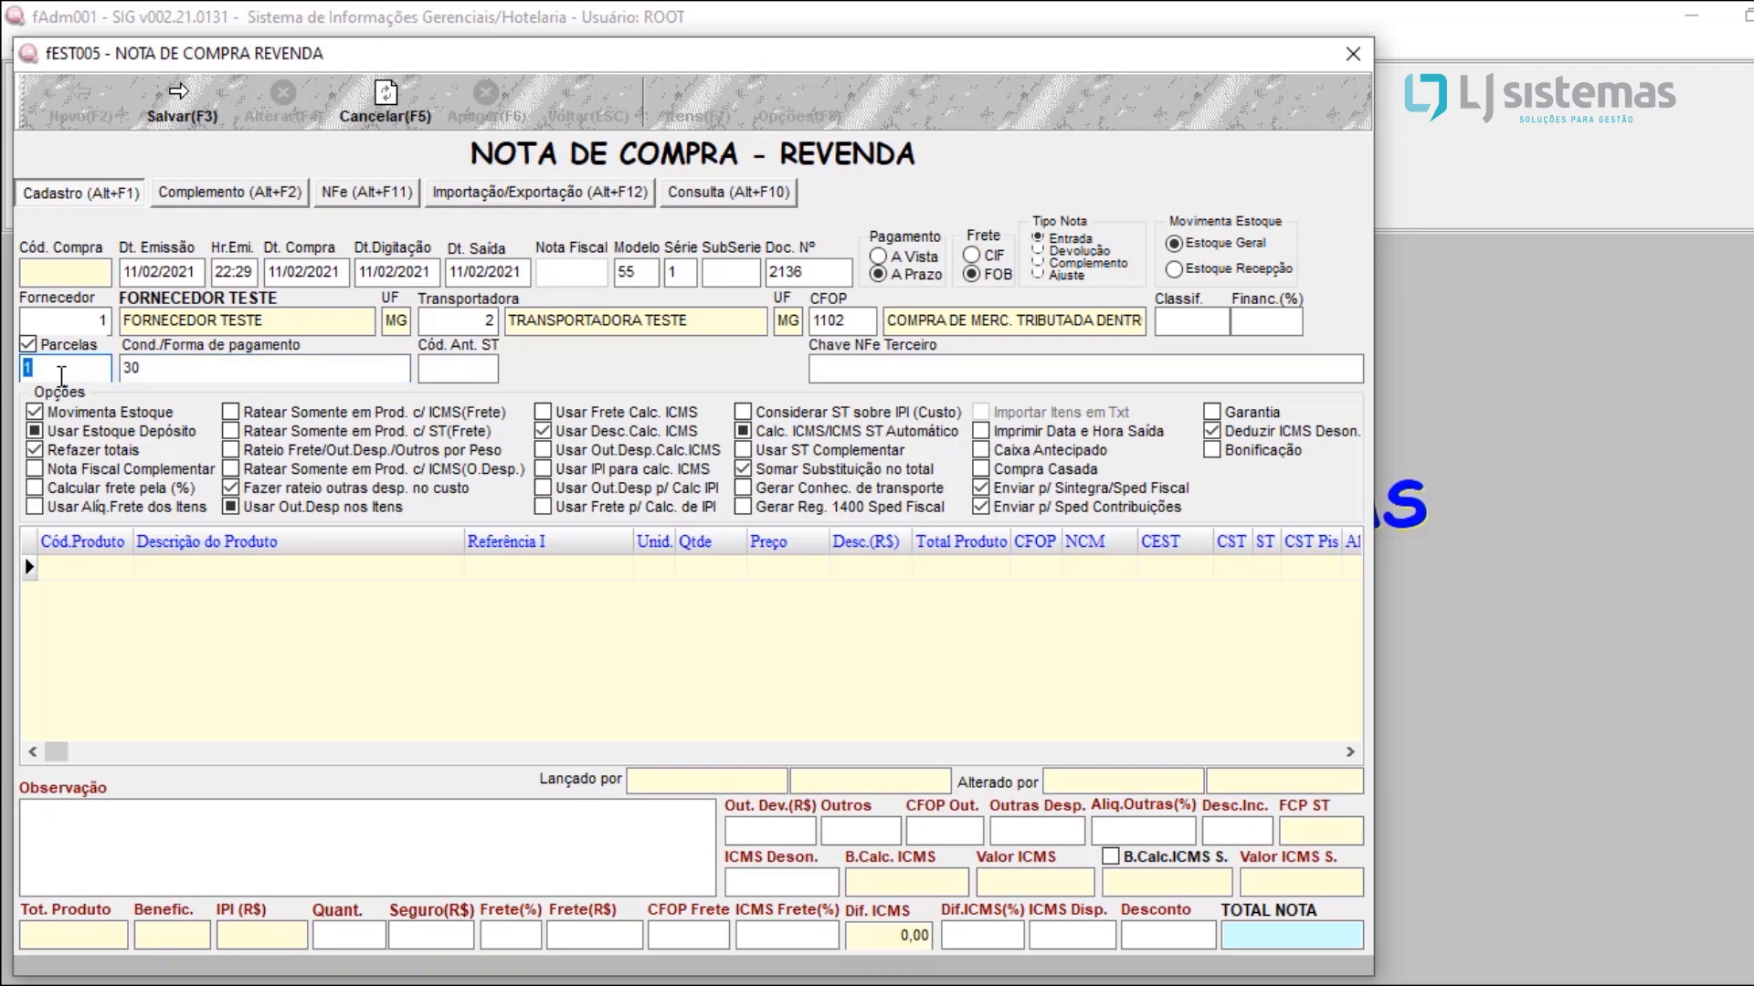
pyautogui.write('2')
pyautogui.press('Tab')
pyautogui.press('End')
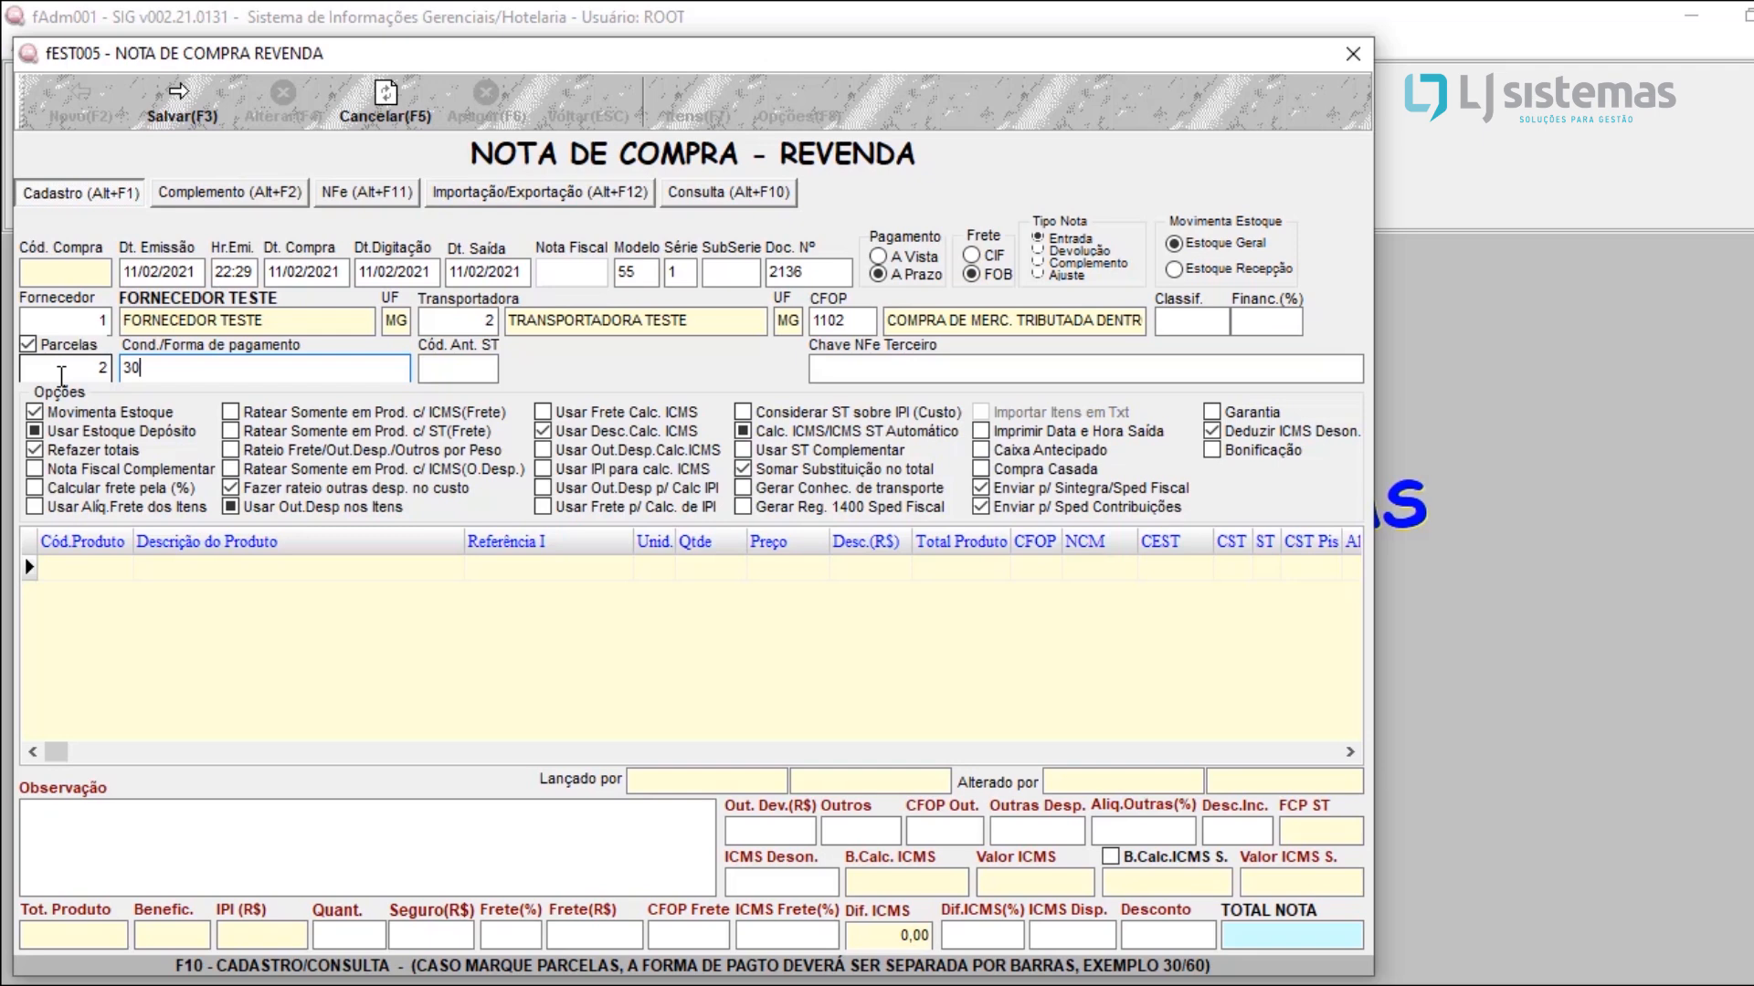
pyautogui.write('/60')
# Step: Change the note to 3 installments with payment condition 30/60/90
pyautogui.click(55, 368)
pyautogui.write('3')
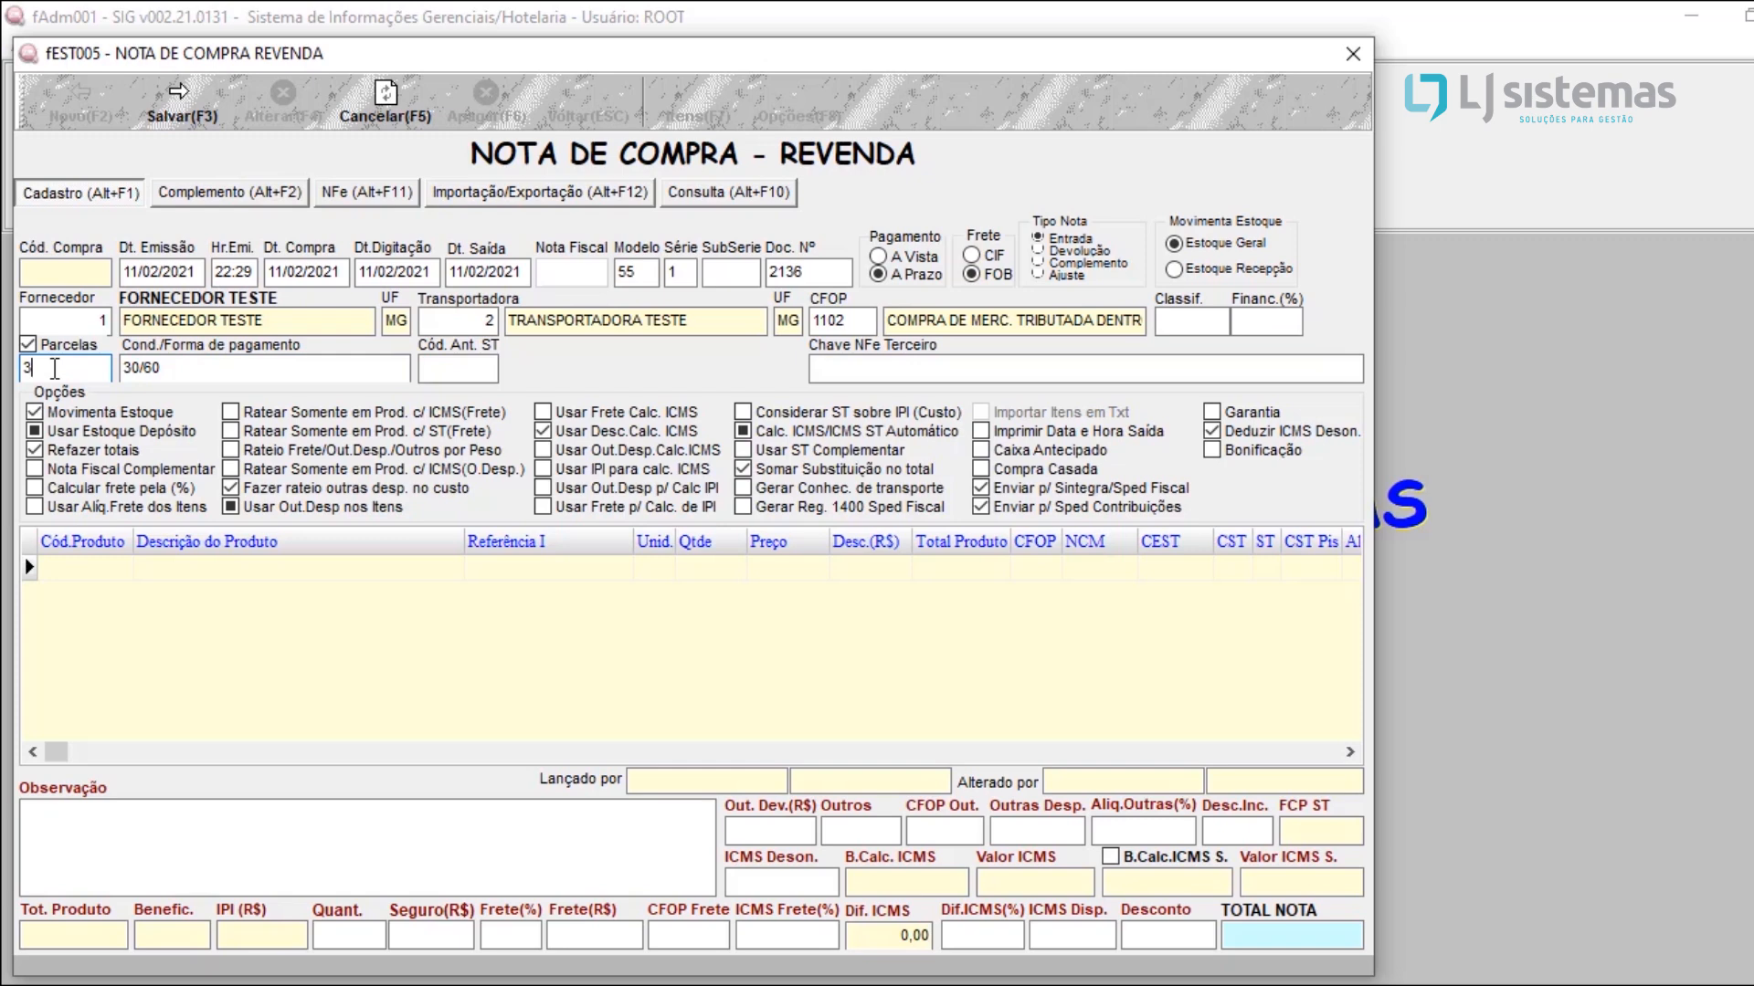
pyautogui.click(161, 375)
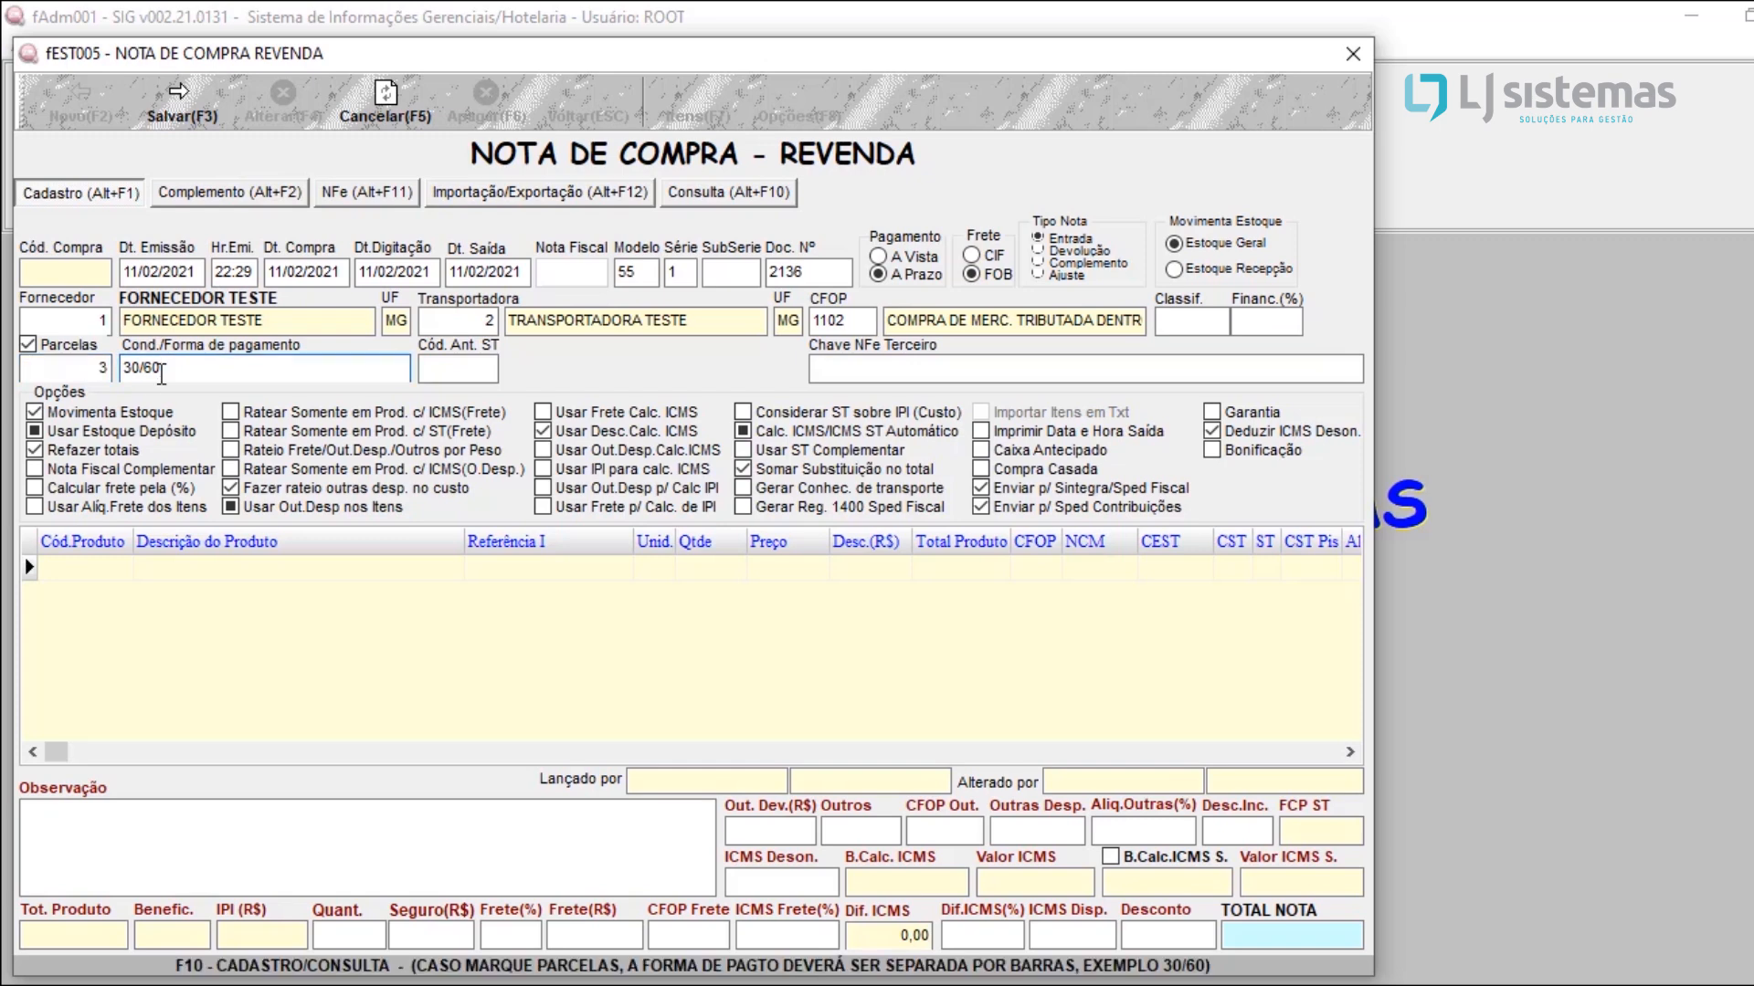
pyautogui.write('/90')
# Step: Try 4 installments with payment condition 0/30/60/90, and return to 3 installments with 30/60/90
pyautogui.click(89, 374)
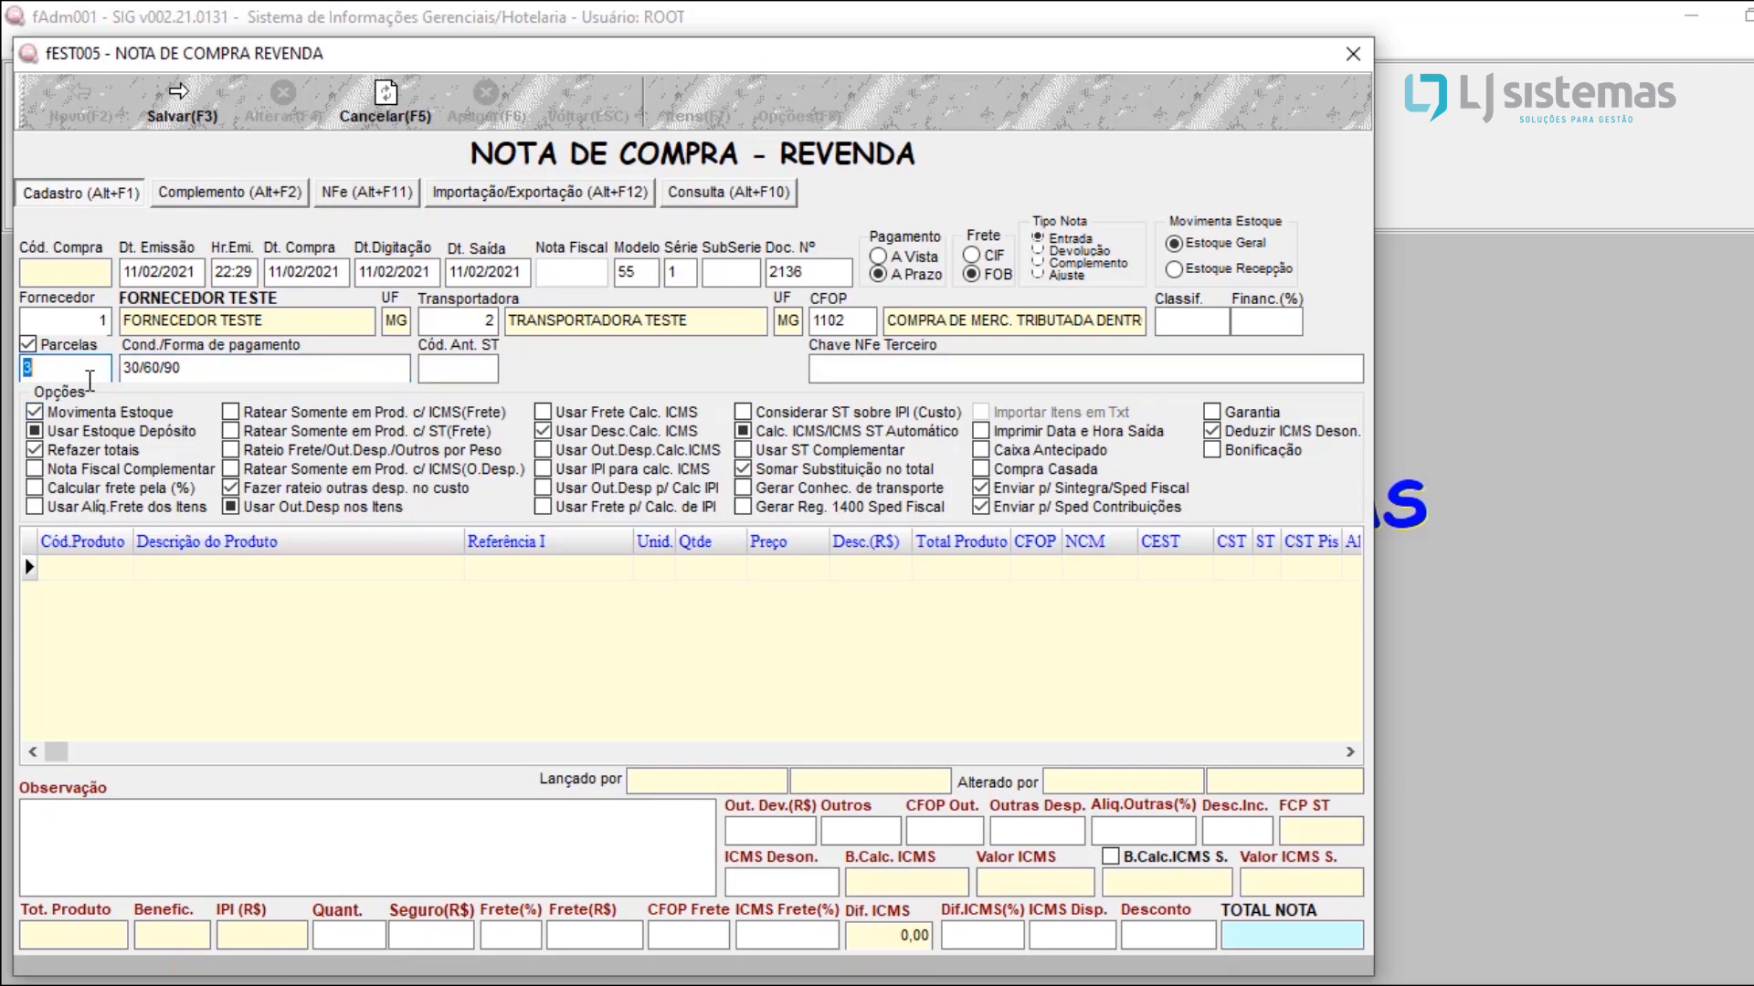
pyautogui.write('4')
pyautogui.press('Tab')
pyautogui.click(126, 370)
pyautogui.write('0/')
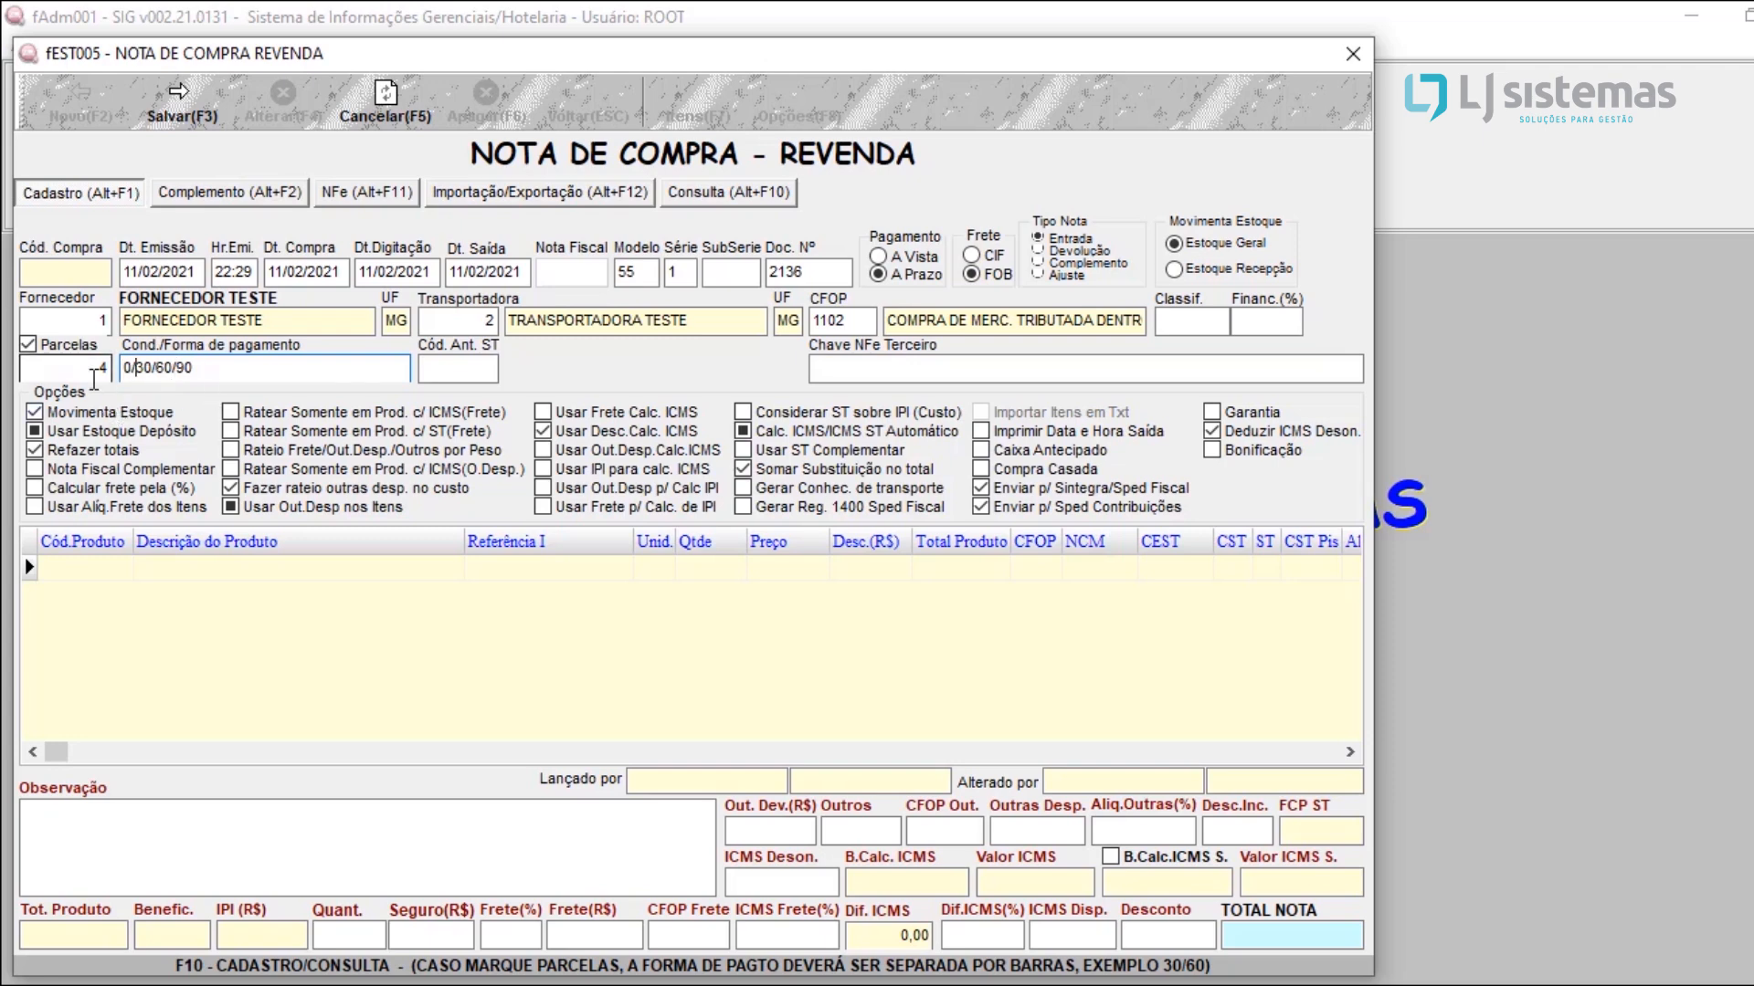
pyautogui.press('Delete')
pyautogui.press('Delete')
pyautogui.click(102, 370)
pyautogui.write('3')
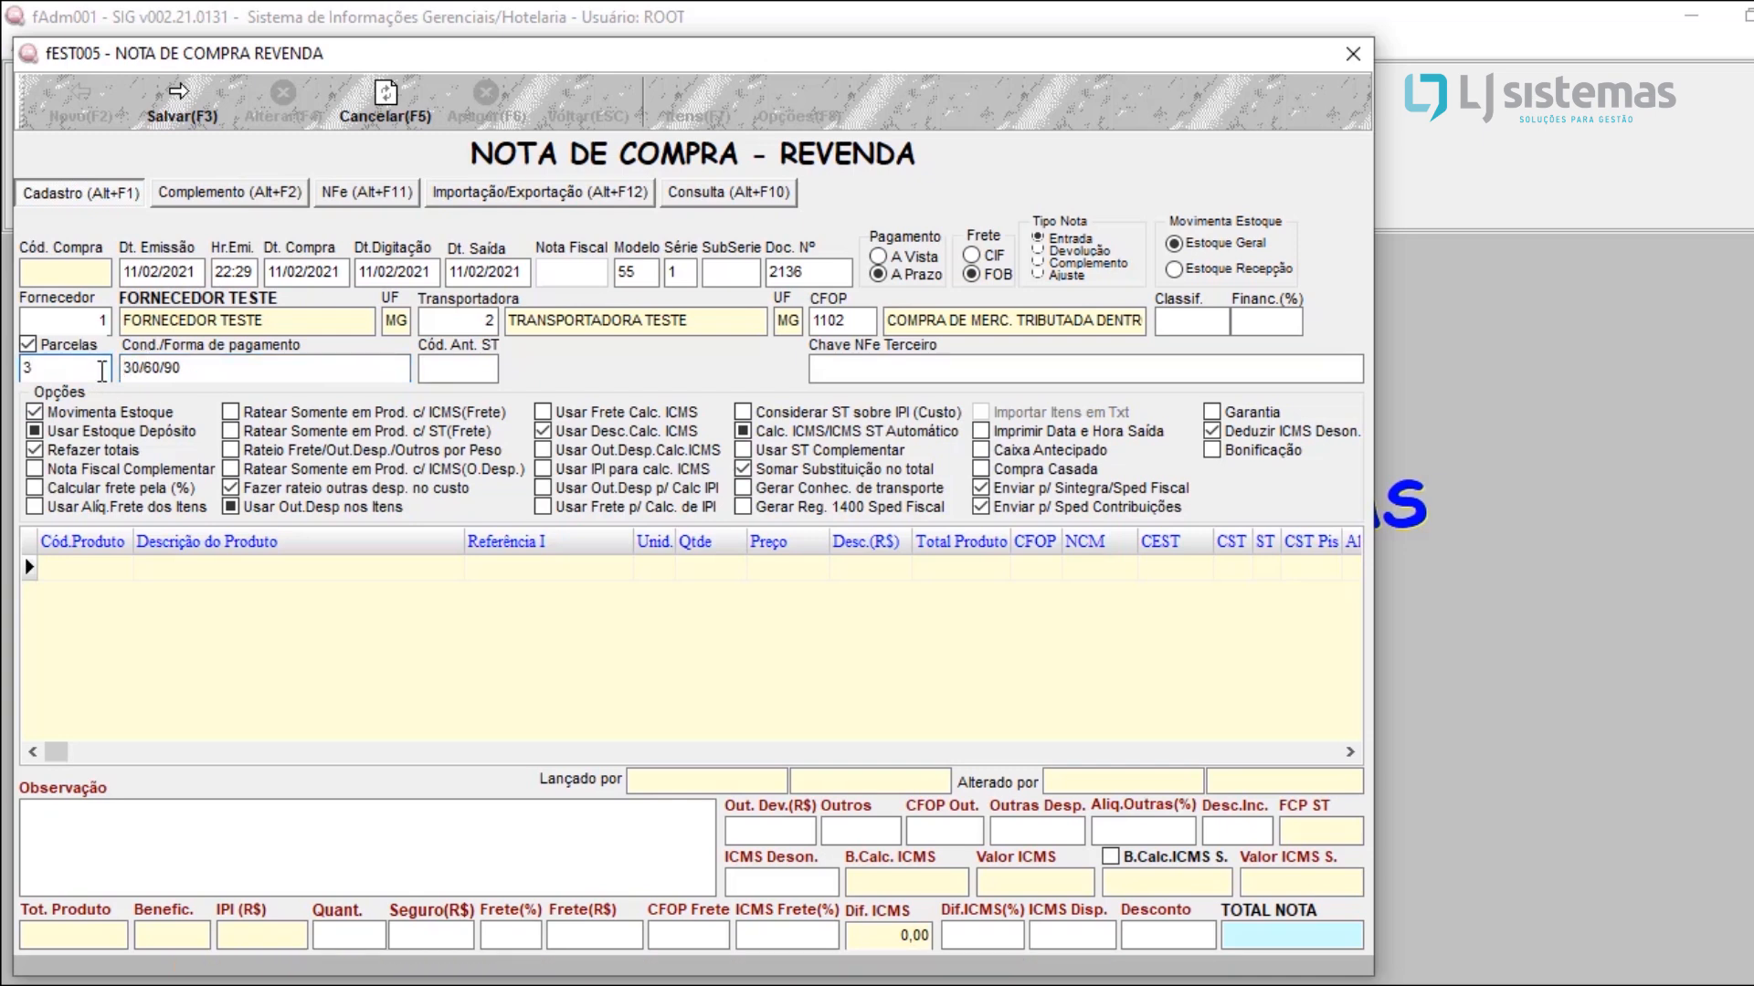
pyautogui.click(153, 370)
# Step: Paste the third-party NFe key into Chave NFe Terceiro and save the note to reach its item entry
pyautogui.click(859, 374)
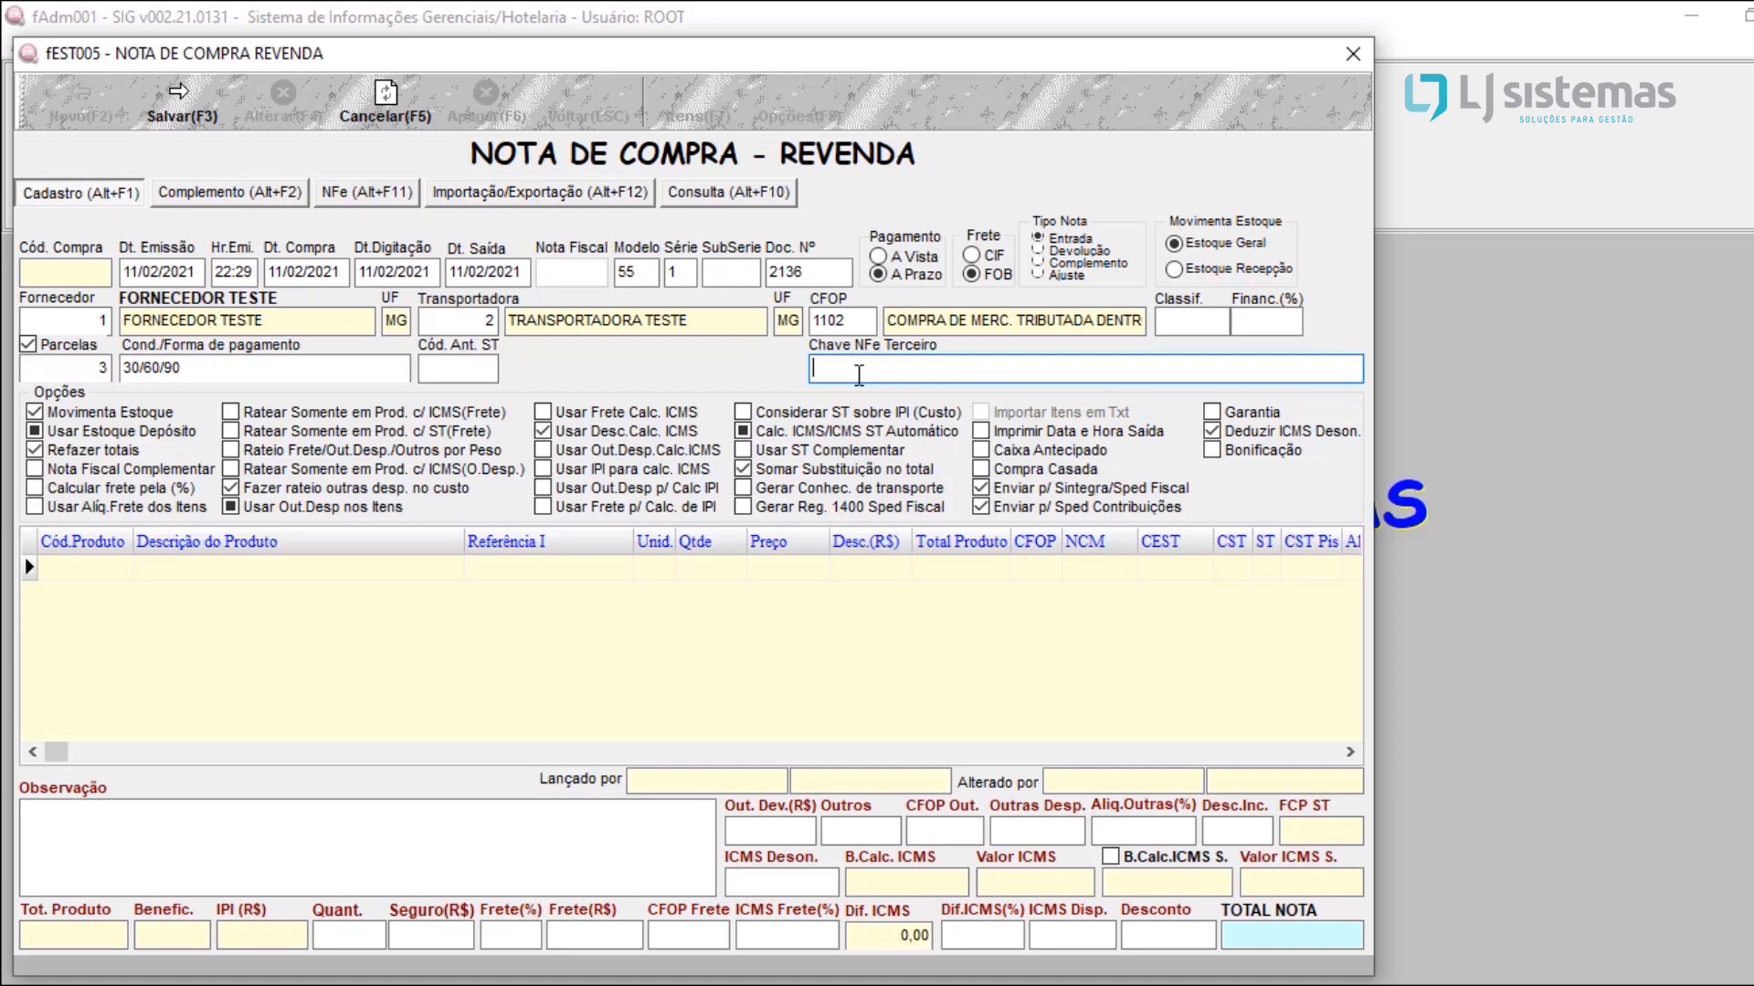
pyautogui.hotkey('ctrl', 'v')
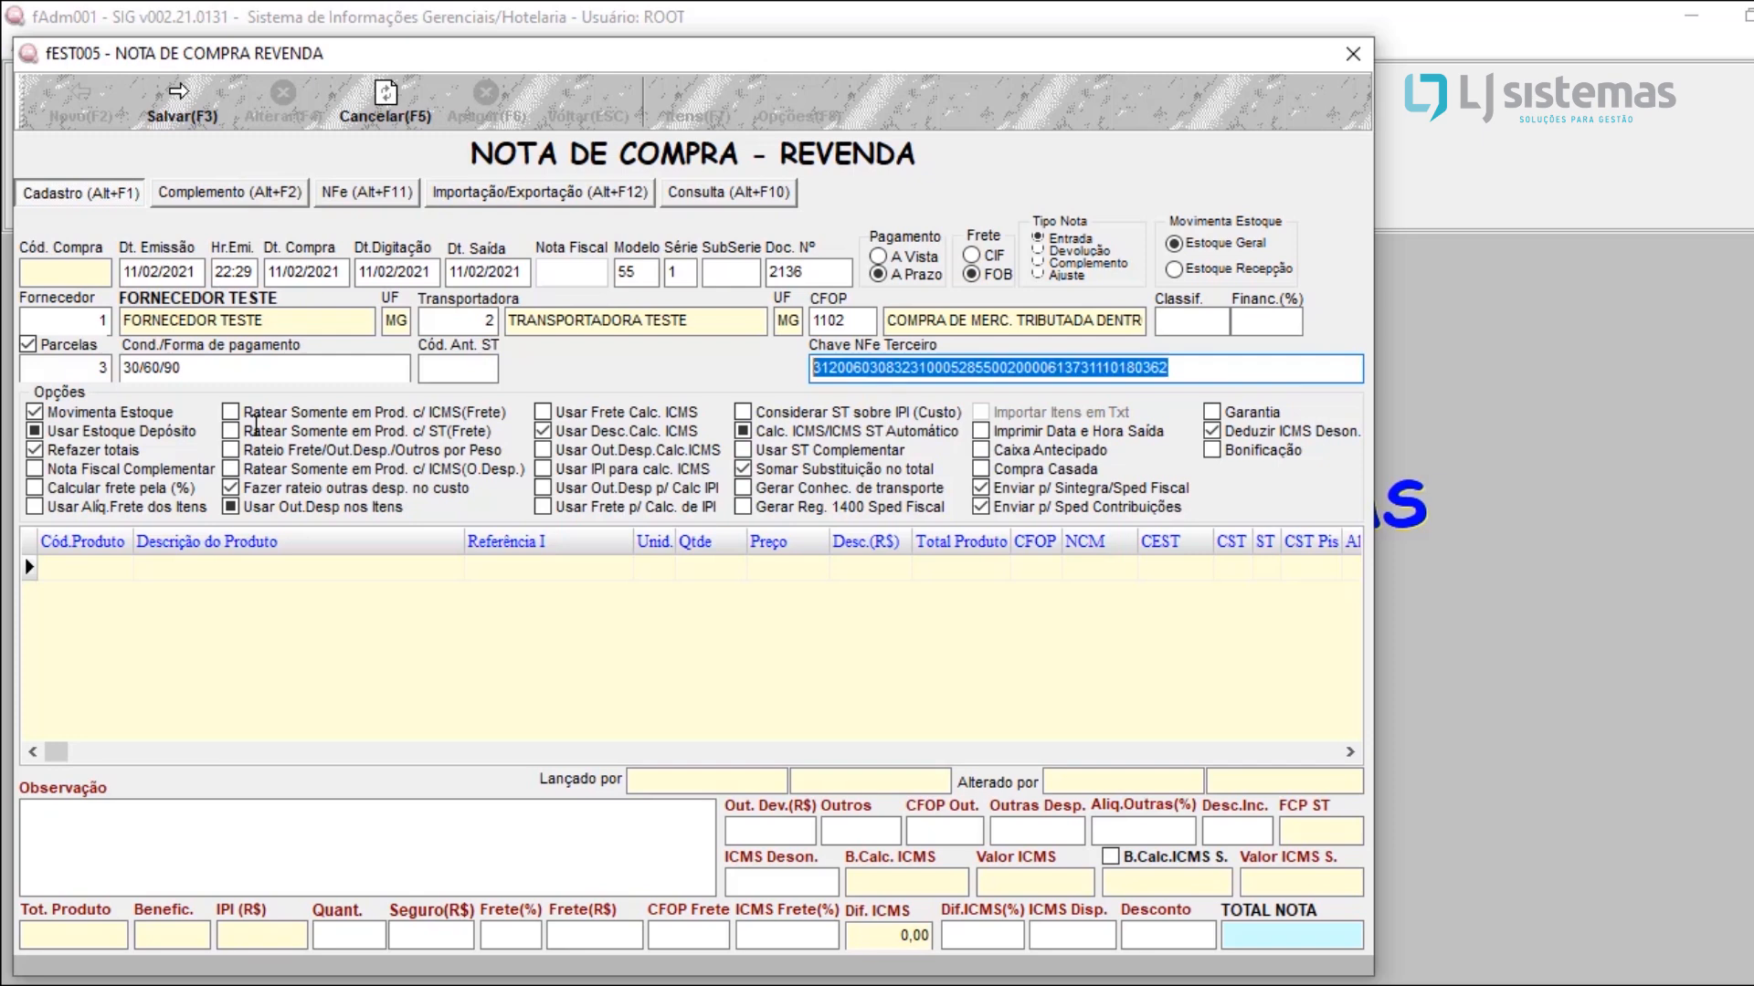
pyautogui.press('F3')
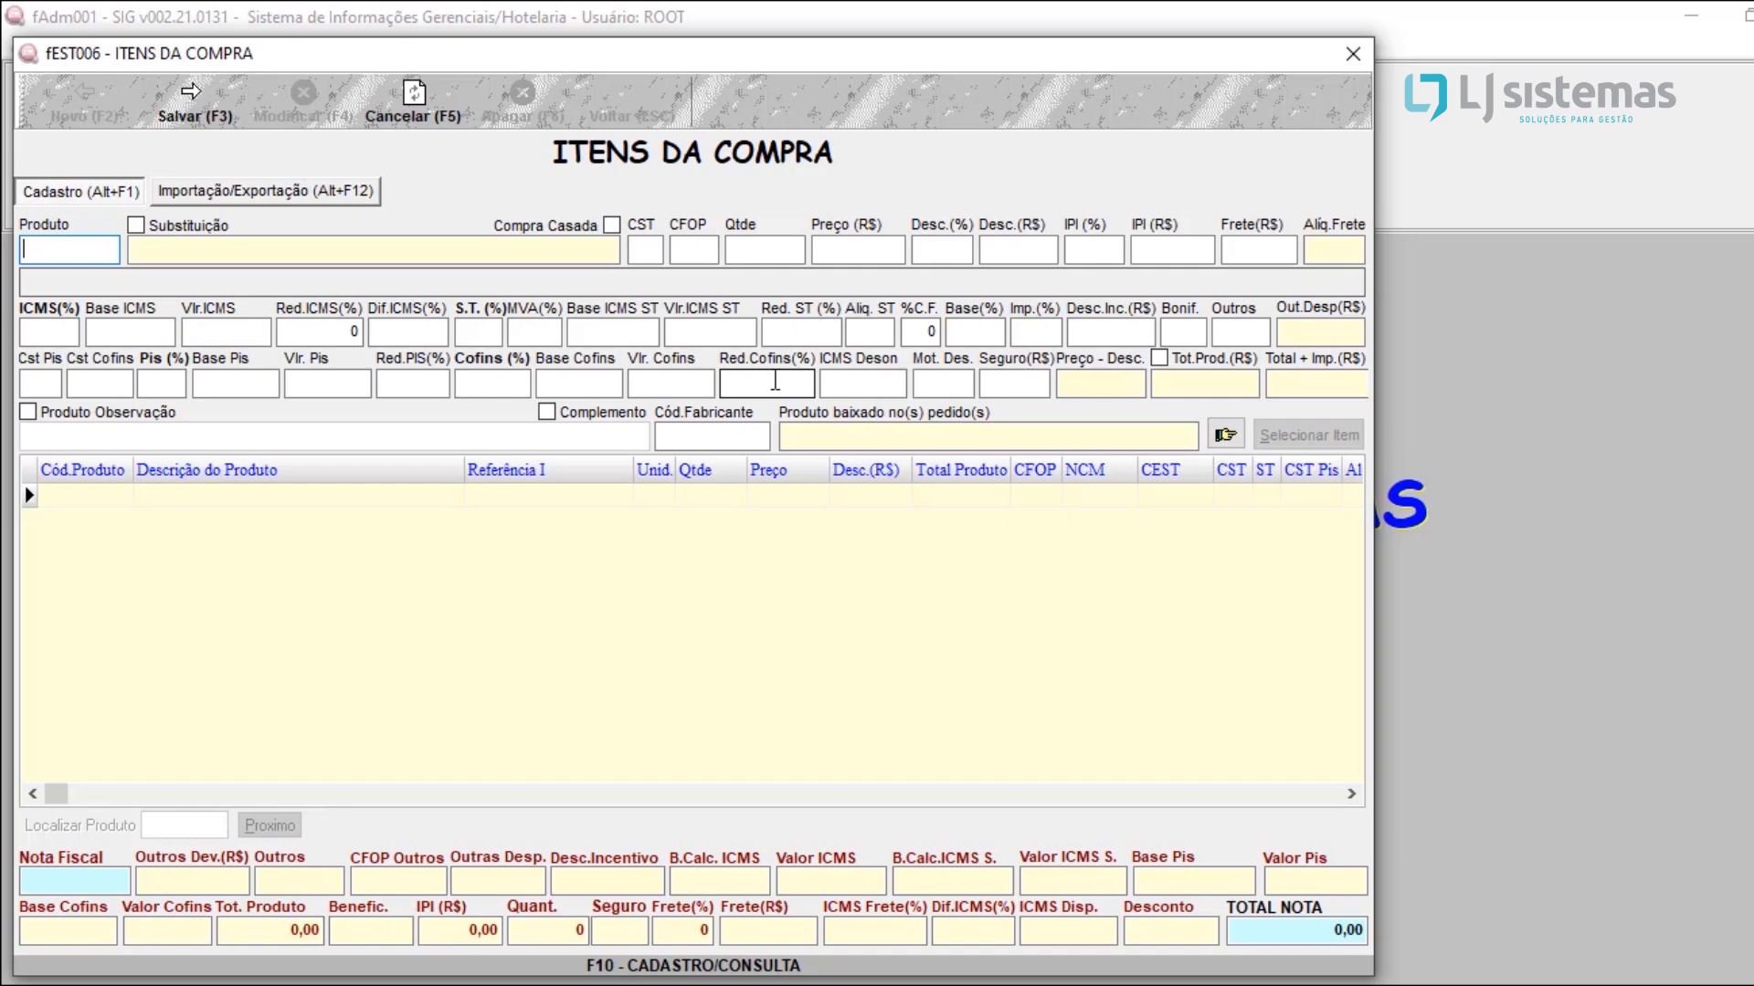
# Step: Look up the registered products without a filter and choose AGUA MINERAL as the purchase item
pyautogui.press('F10')
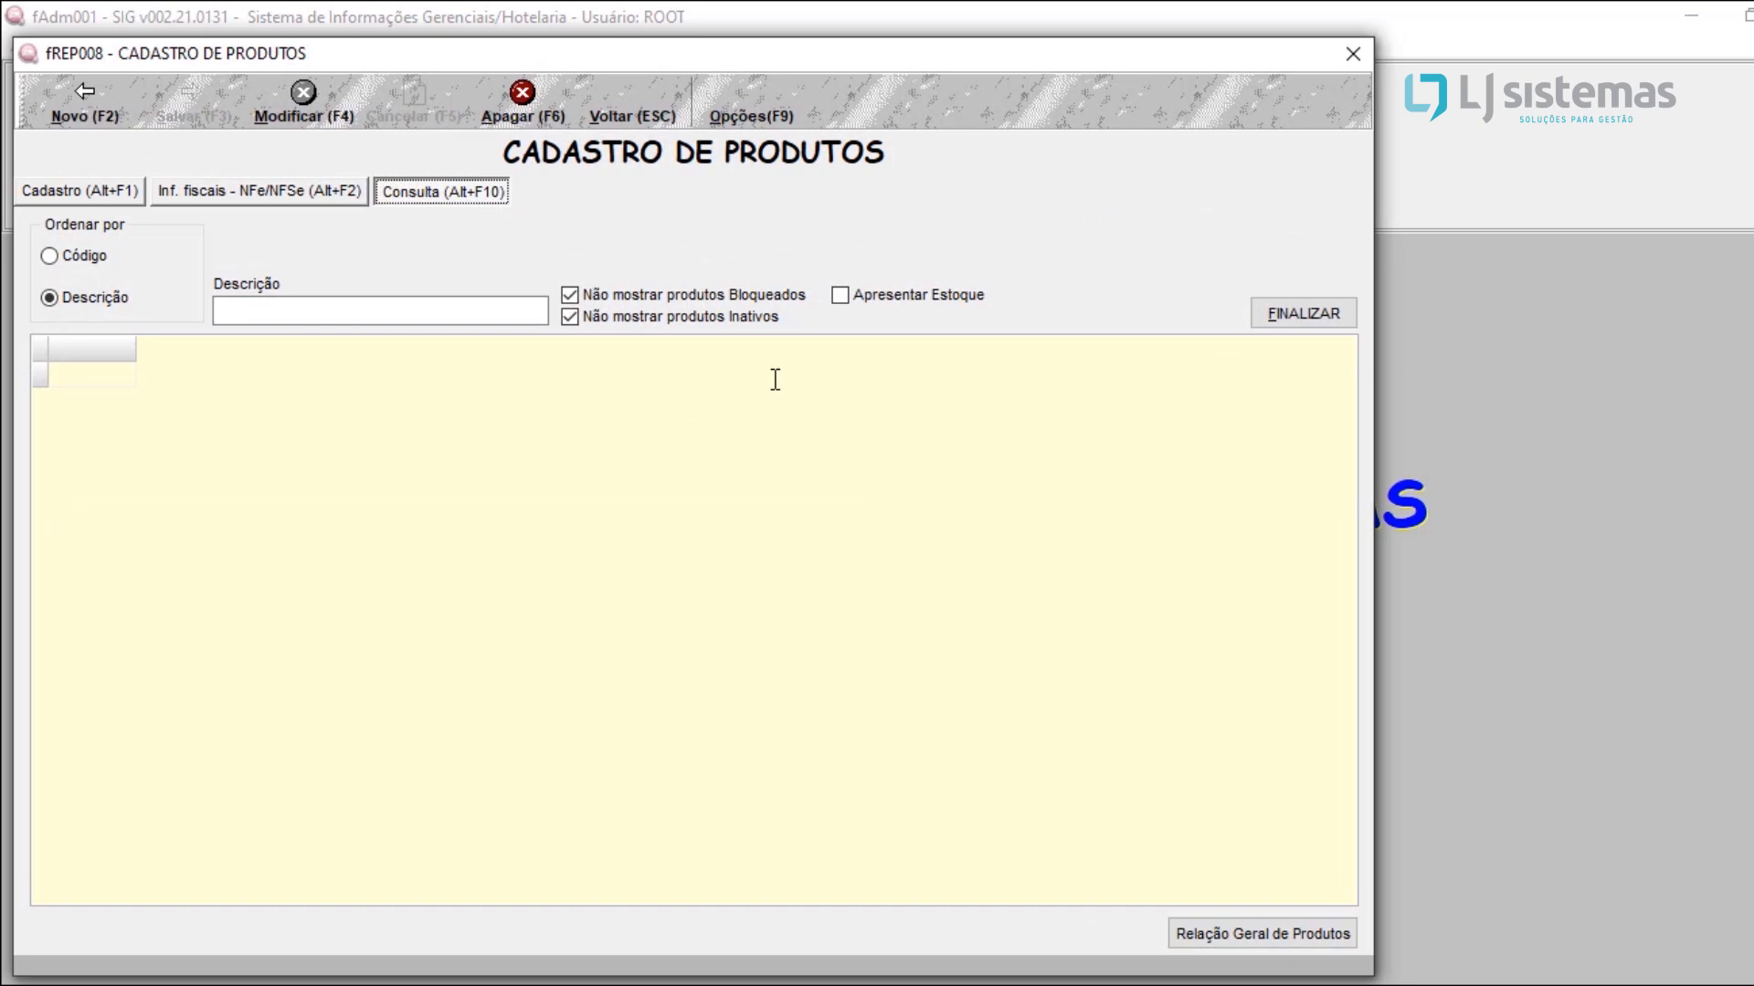
pyautogui.click(398, 308)
pyautogui.press('Return')
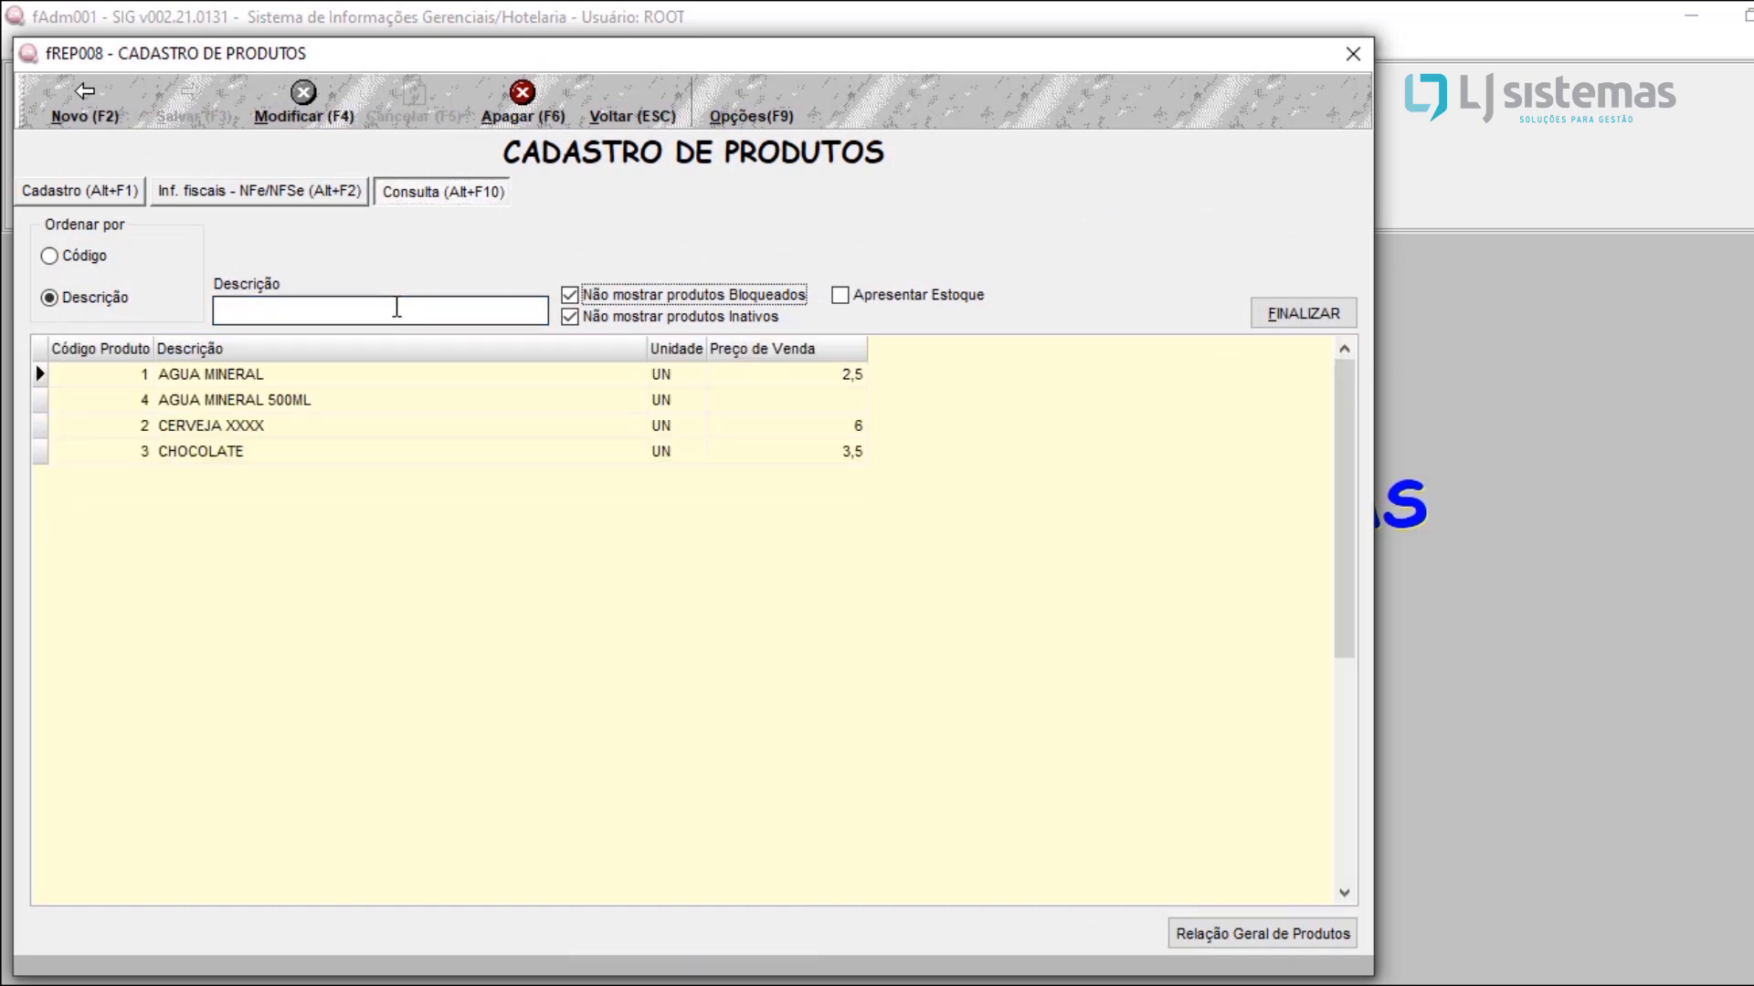
pyautogui.click(205, 370)
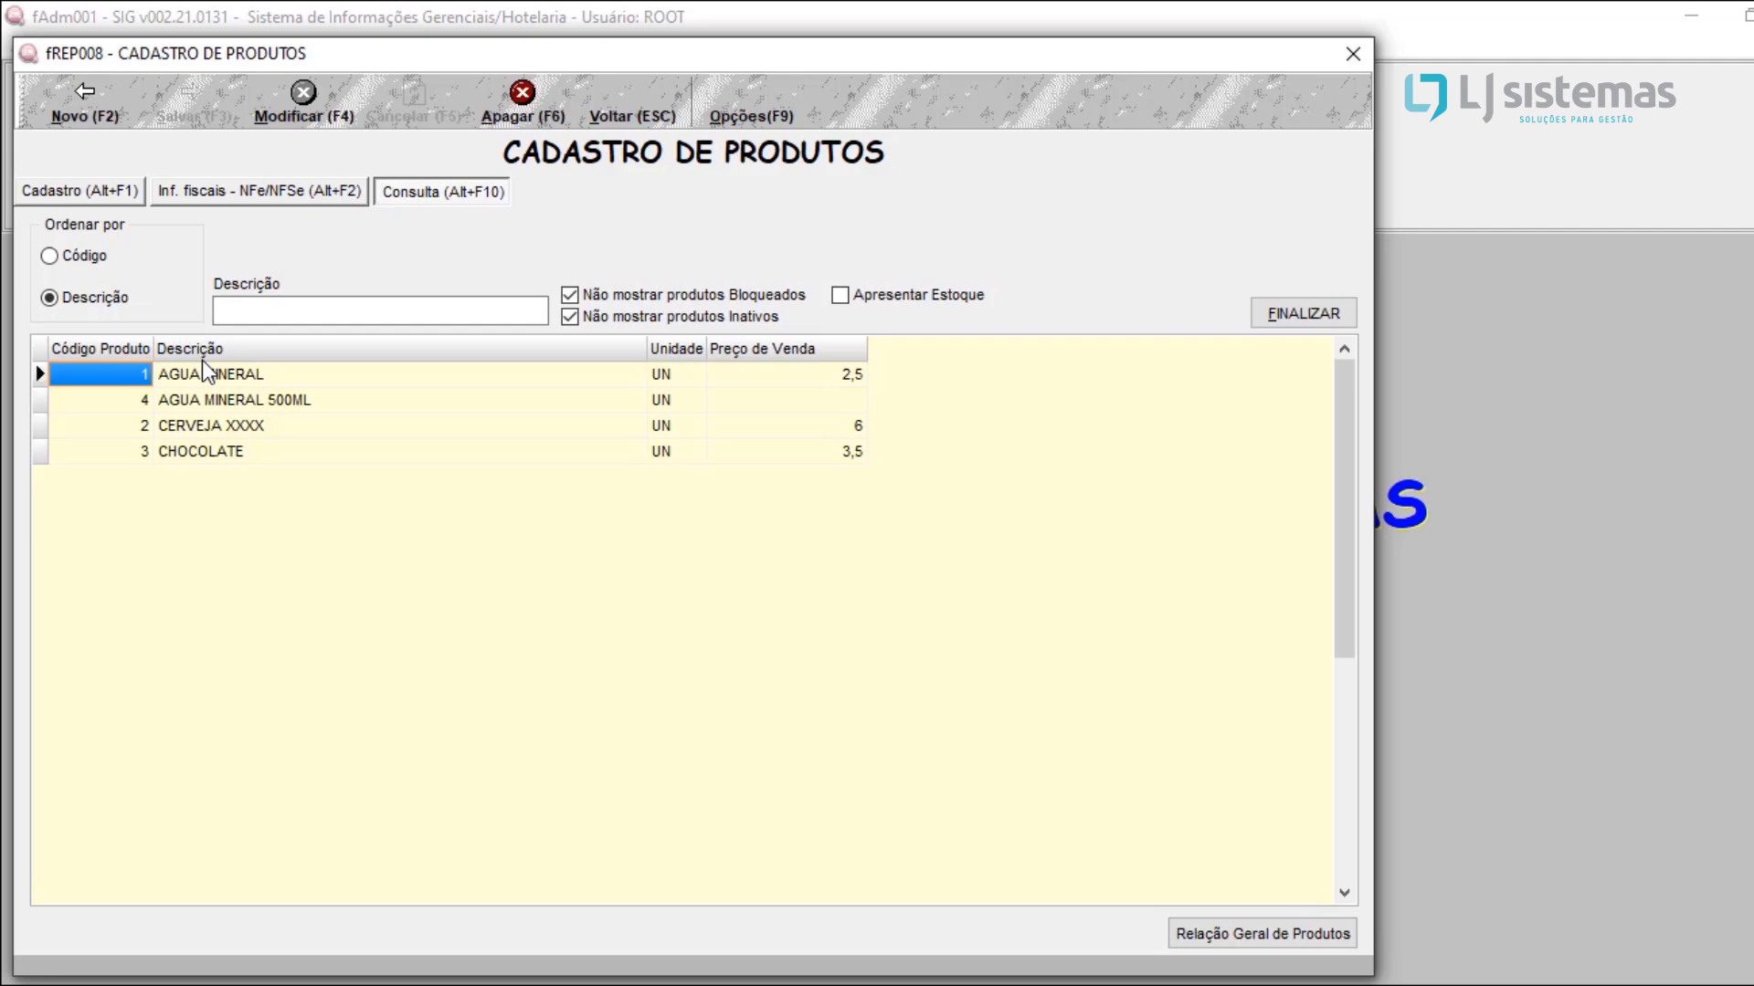
pyautogui.doubleClick(202, 362)
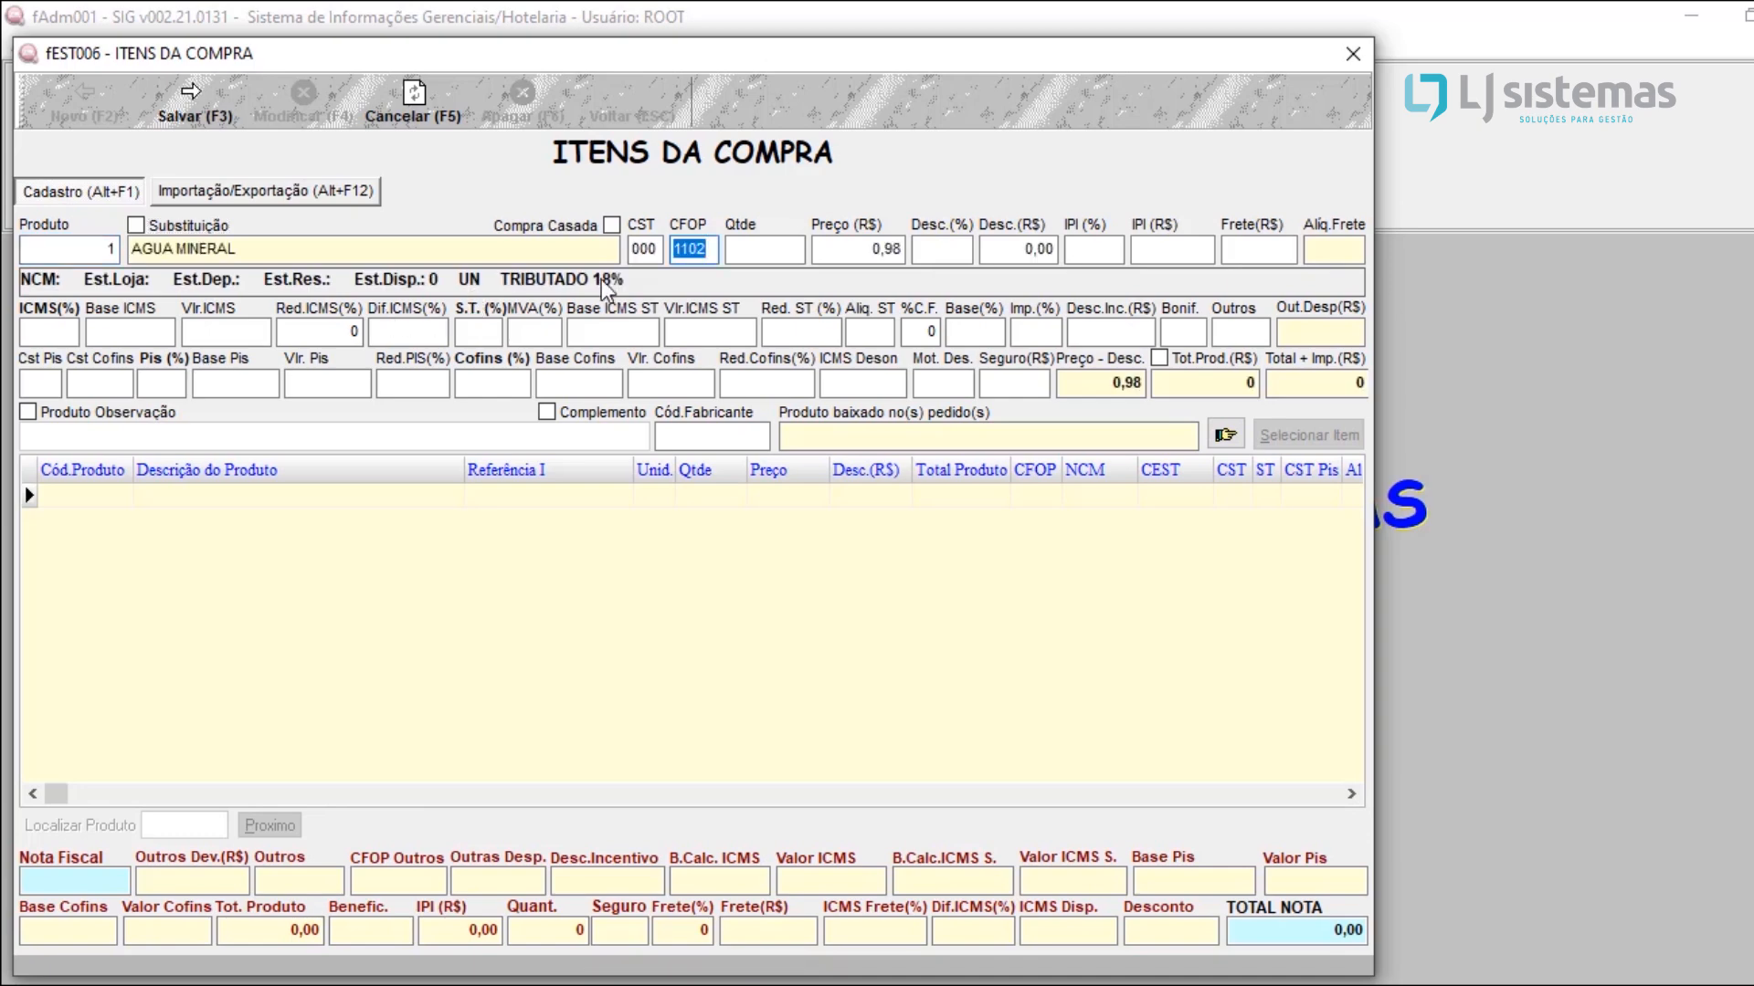
# Step: Check the item's CST and CFOP fields and set the AGUA MINERAL quantity to 1
pyautogui.click(645, 248)
pyautogui.click(694, 247)
pyautogui.click(657, 249)
pyautogui.click(690, 249)
pyautogui.click(774, 247)
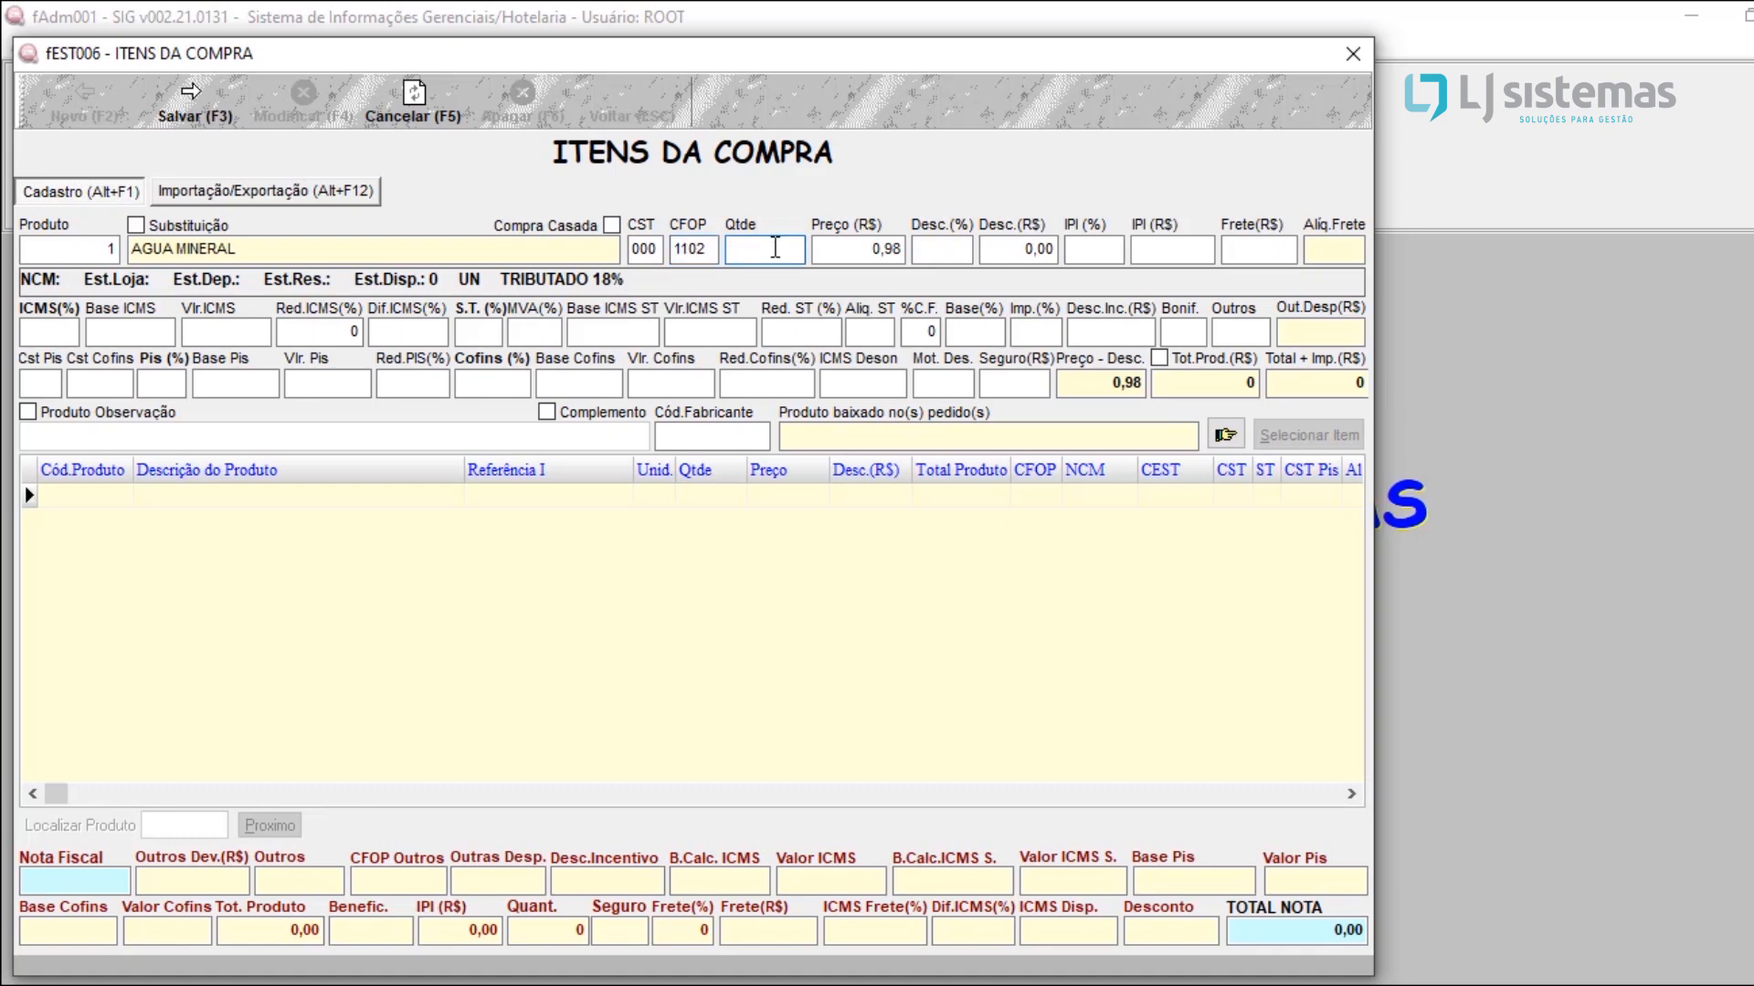
pyautogui.write('1')
pyautogui.press('Return')
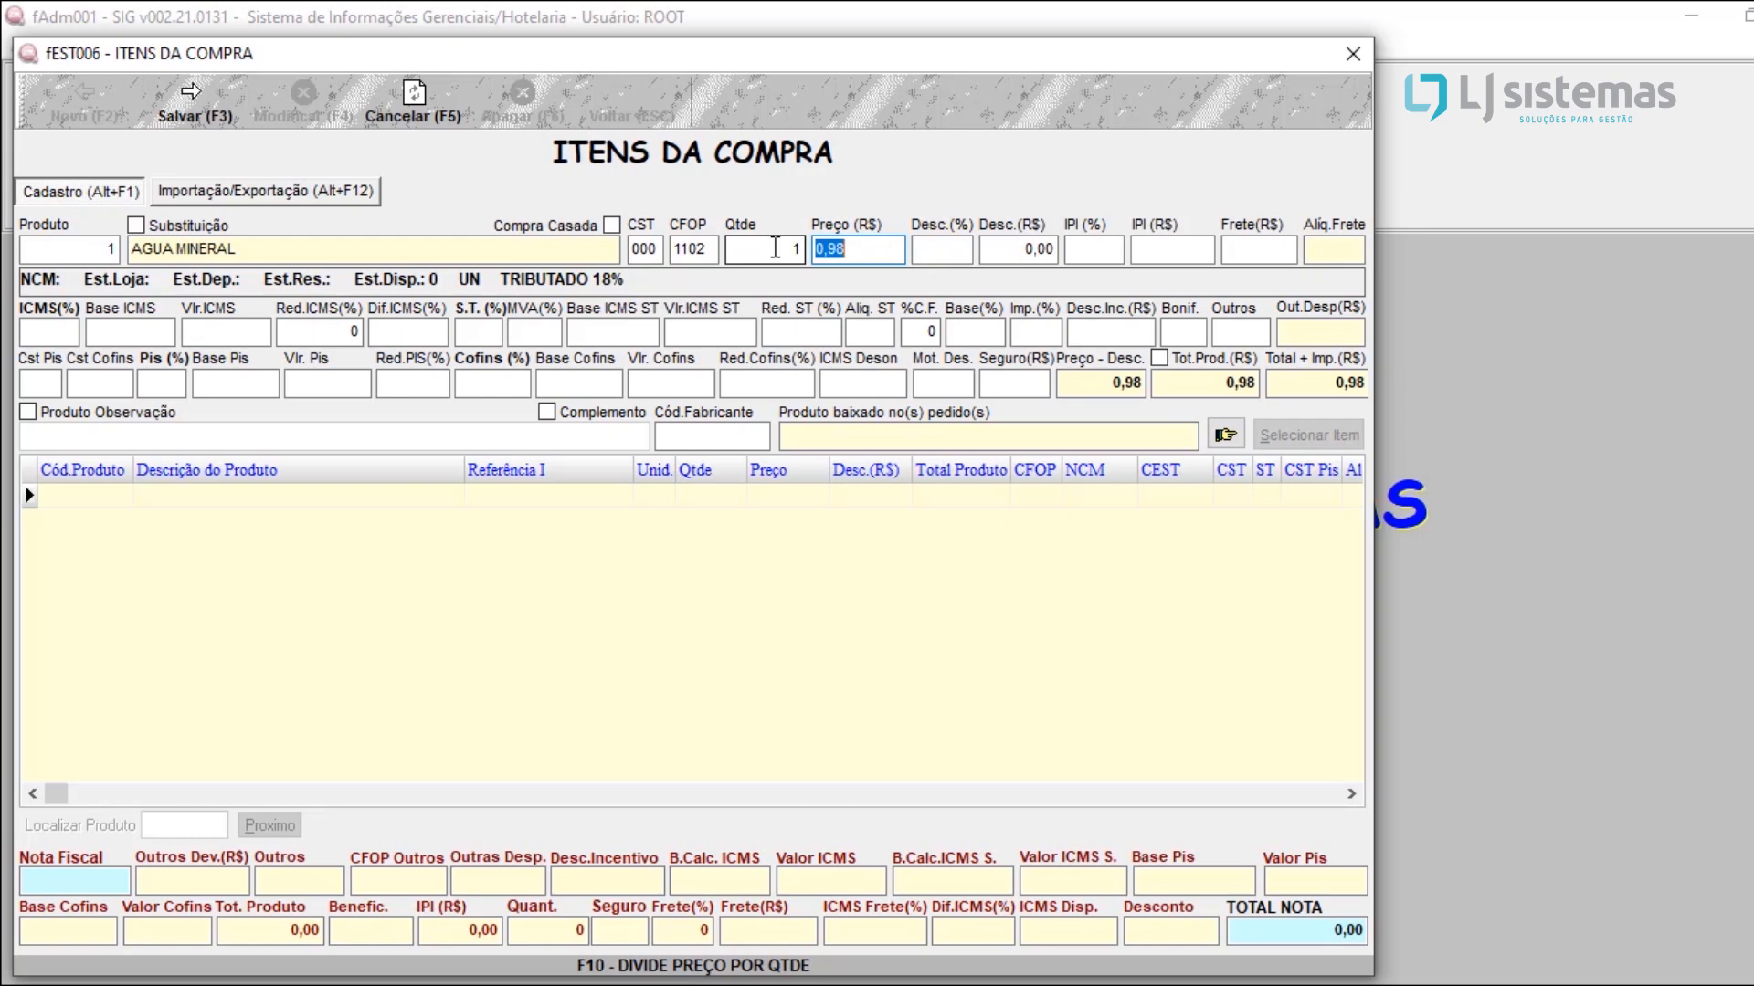
# Step: Accept the AGUA MINERAL price and try a 5% discount followed by a R$ 0,20 discount on the item
pyautogui.press('Return')
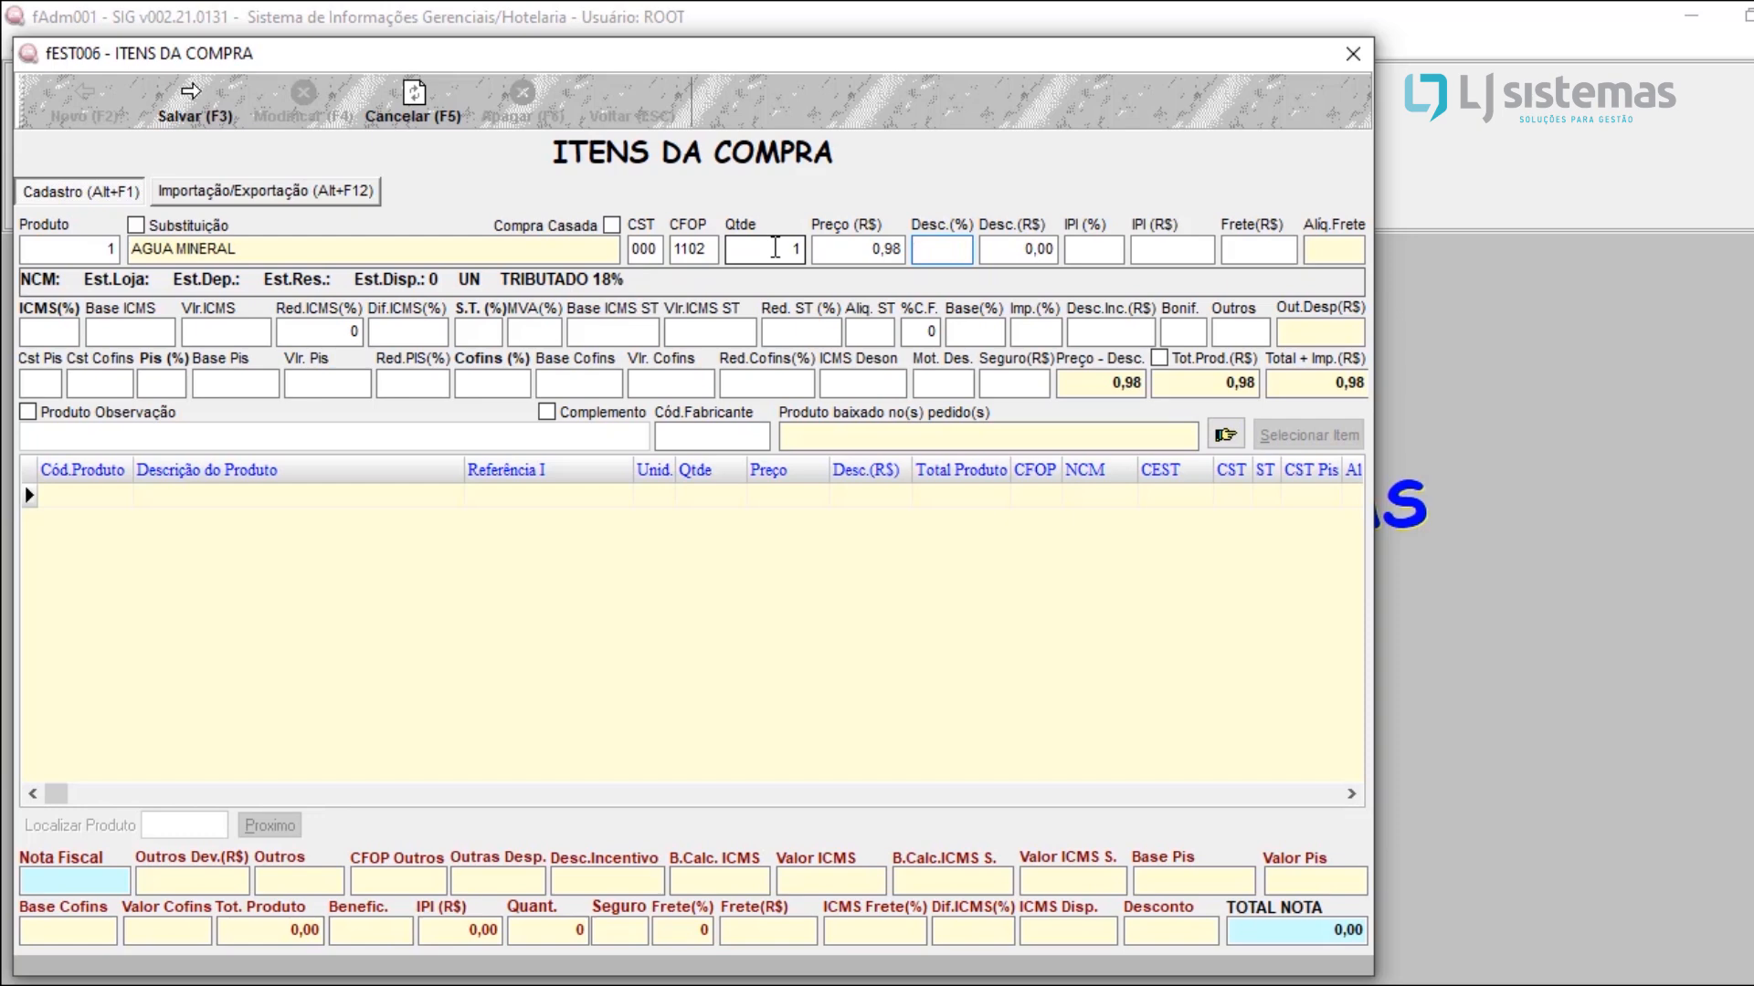
pyautogui.press('Return')
pyautogui.hotkey('shift', 'Tab')
pyautogui.write('5')
pyautogui.press('Return')
pyautogui.press('BackSpace')
pyautogui.write('0,')
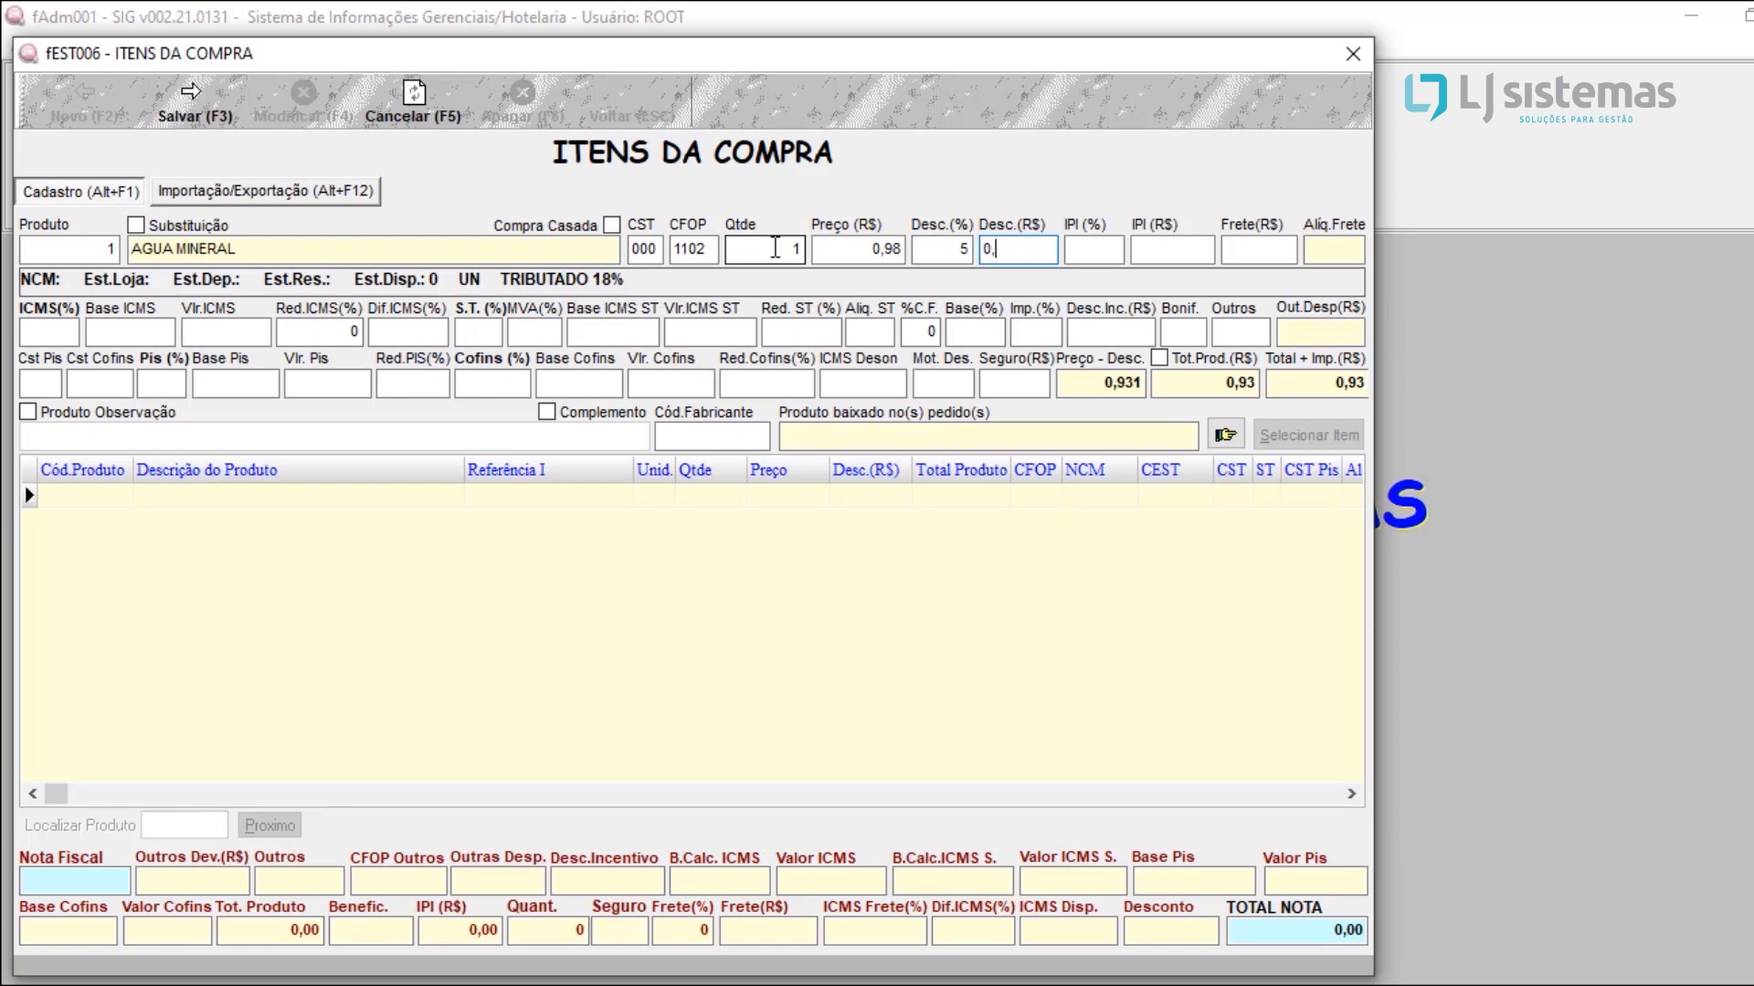
pyautogui.write('2')
pyautogui.press('Return')
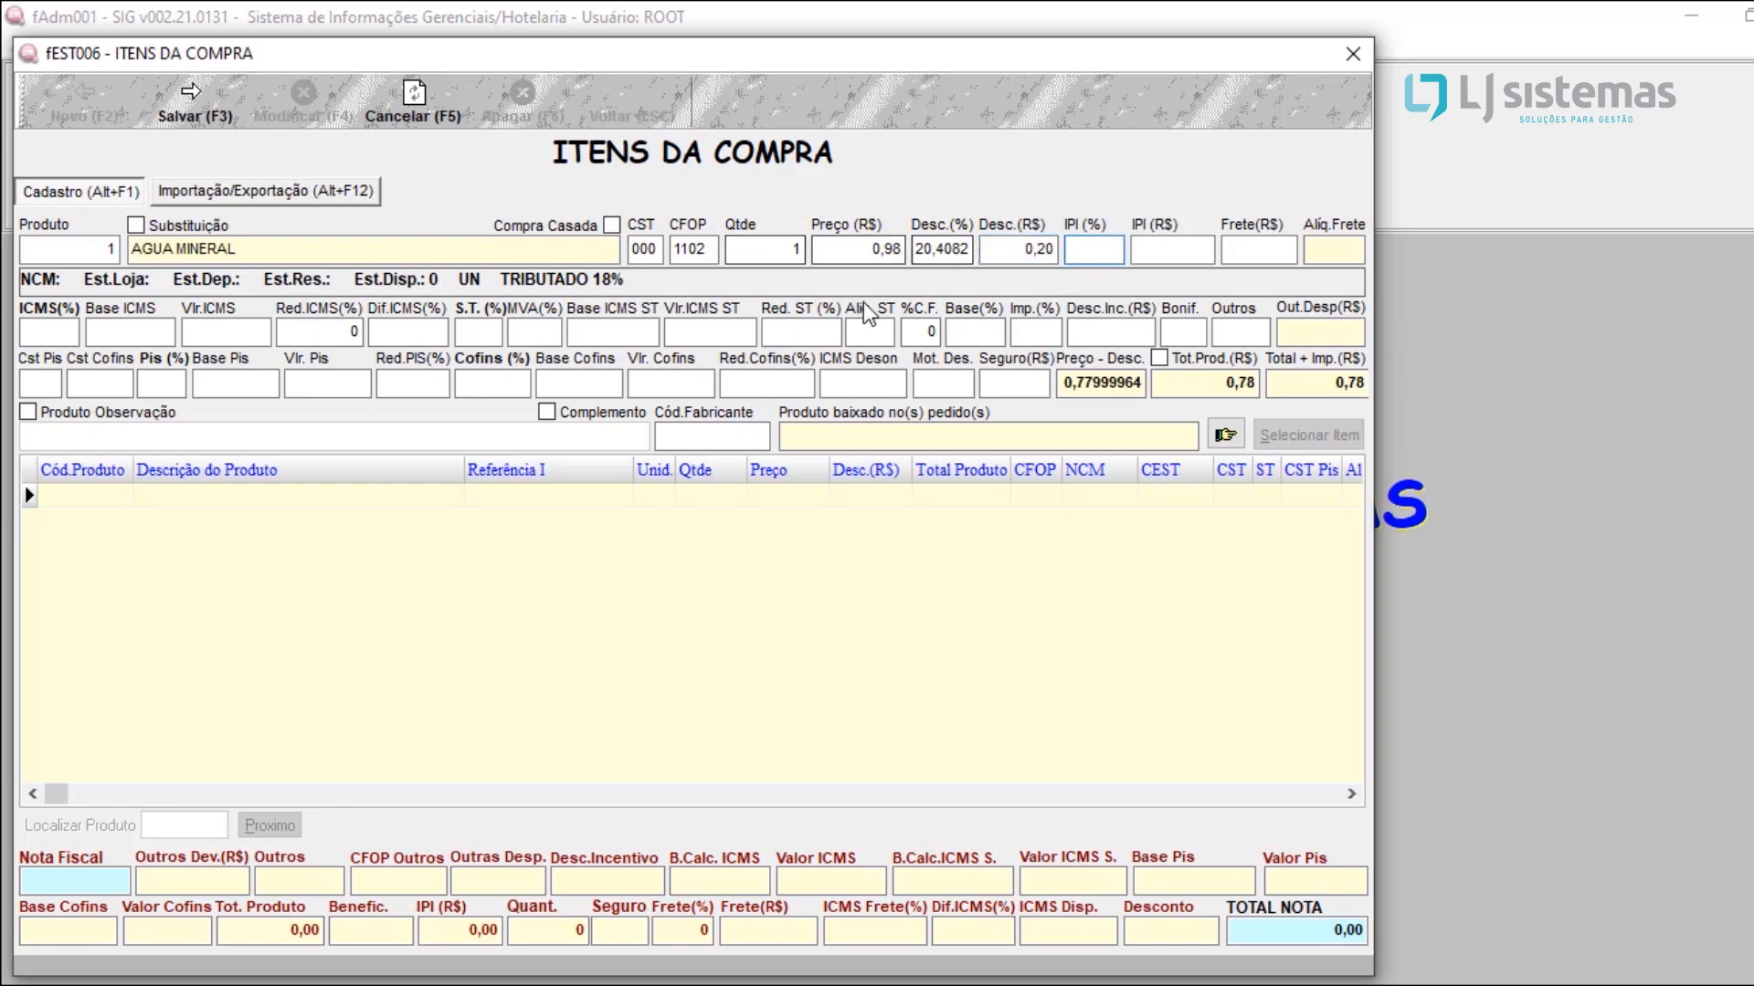
# Step: Clear the discount on the AGUA MINERAL item
pyautogui.click(940, 253)
pyautogui.press('BackSpace')
pyautogui.press('Return')
pyautogui.press('Return')
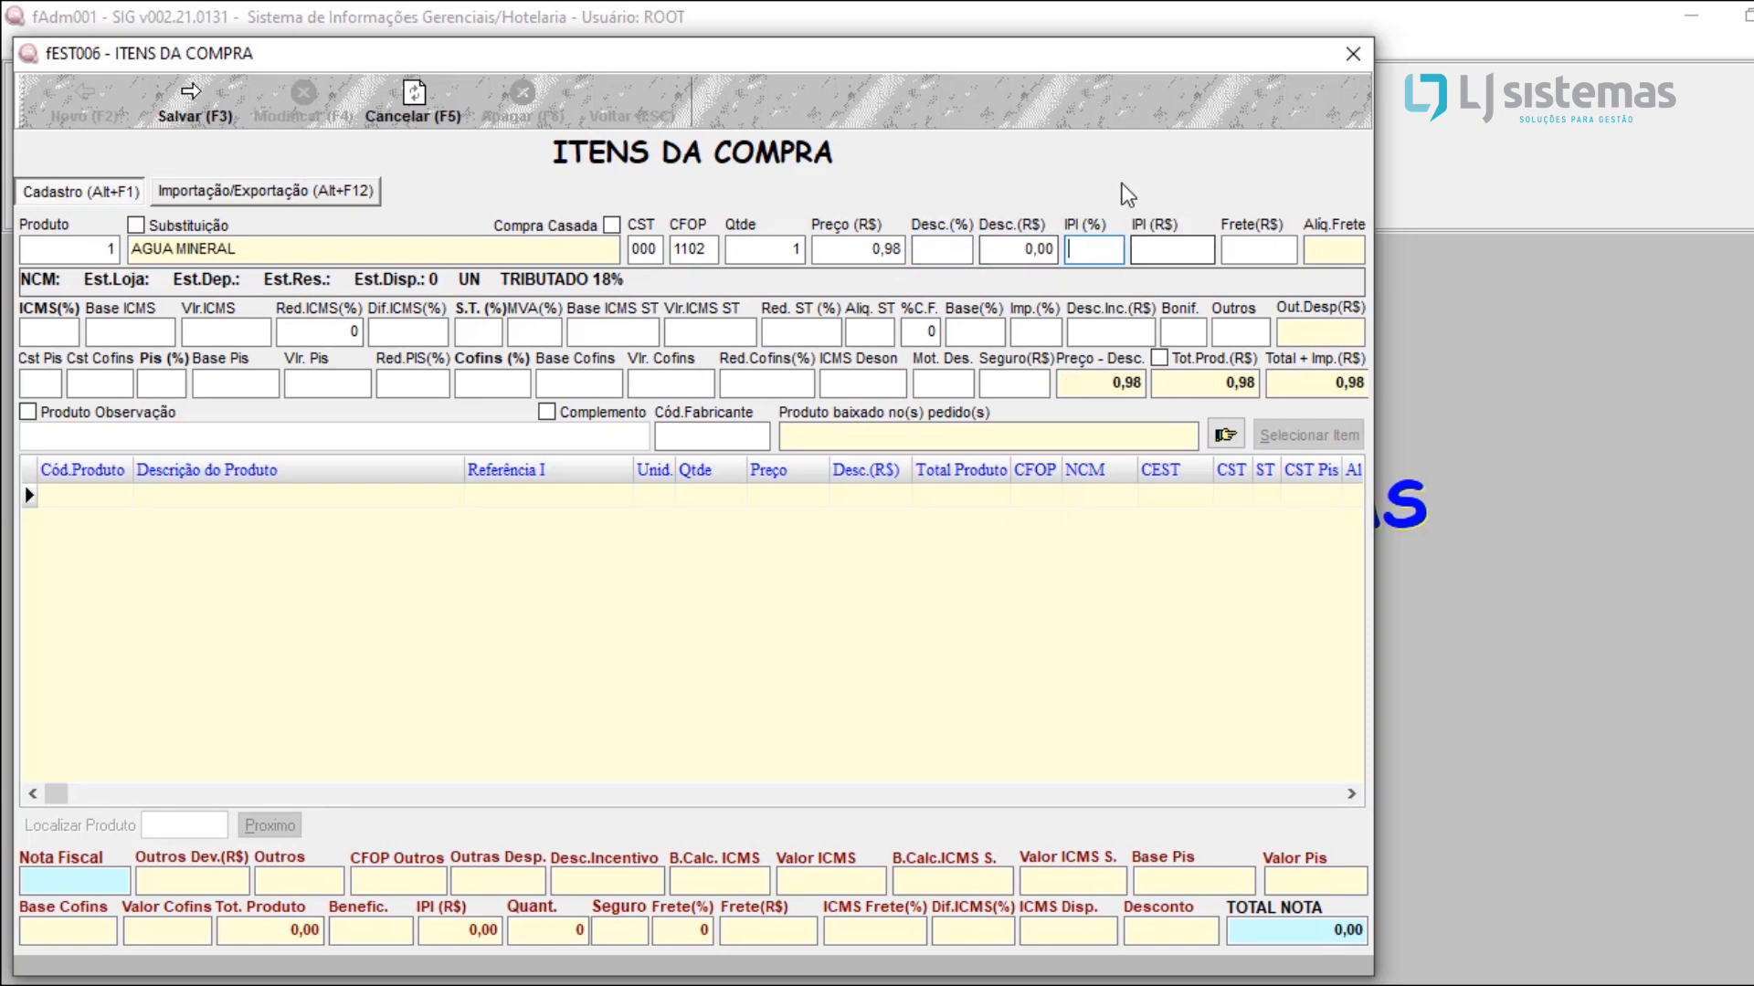
# Step: Set the AGUA MINERAL ICMS rate to 12%, leaving IPI, ICMS reduction and S.T. without new values, and save the item
pyautogui.click(1168, 253)
pyautogui.click(37, 334)
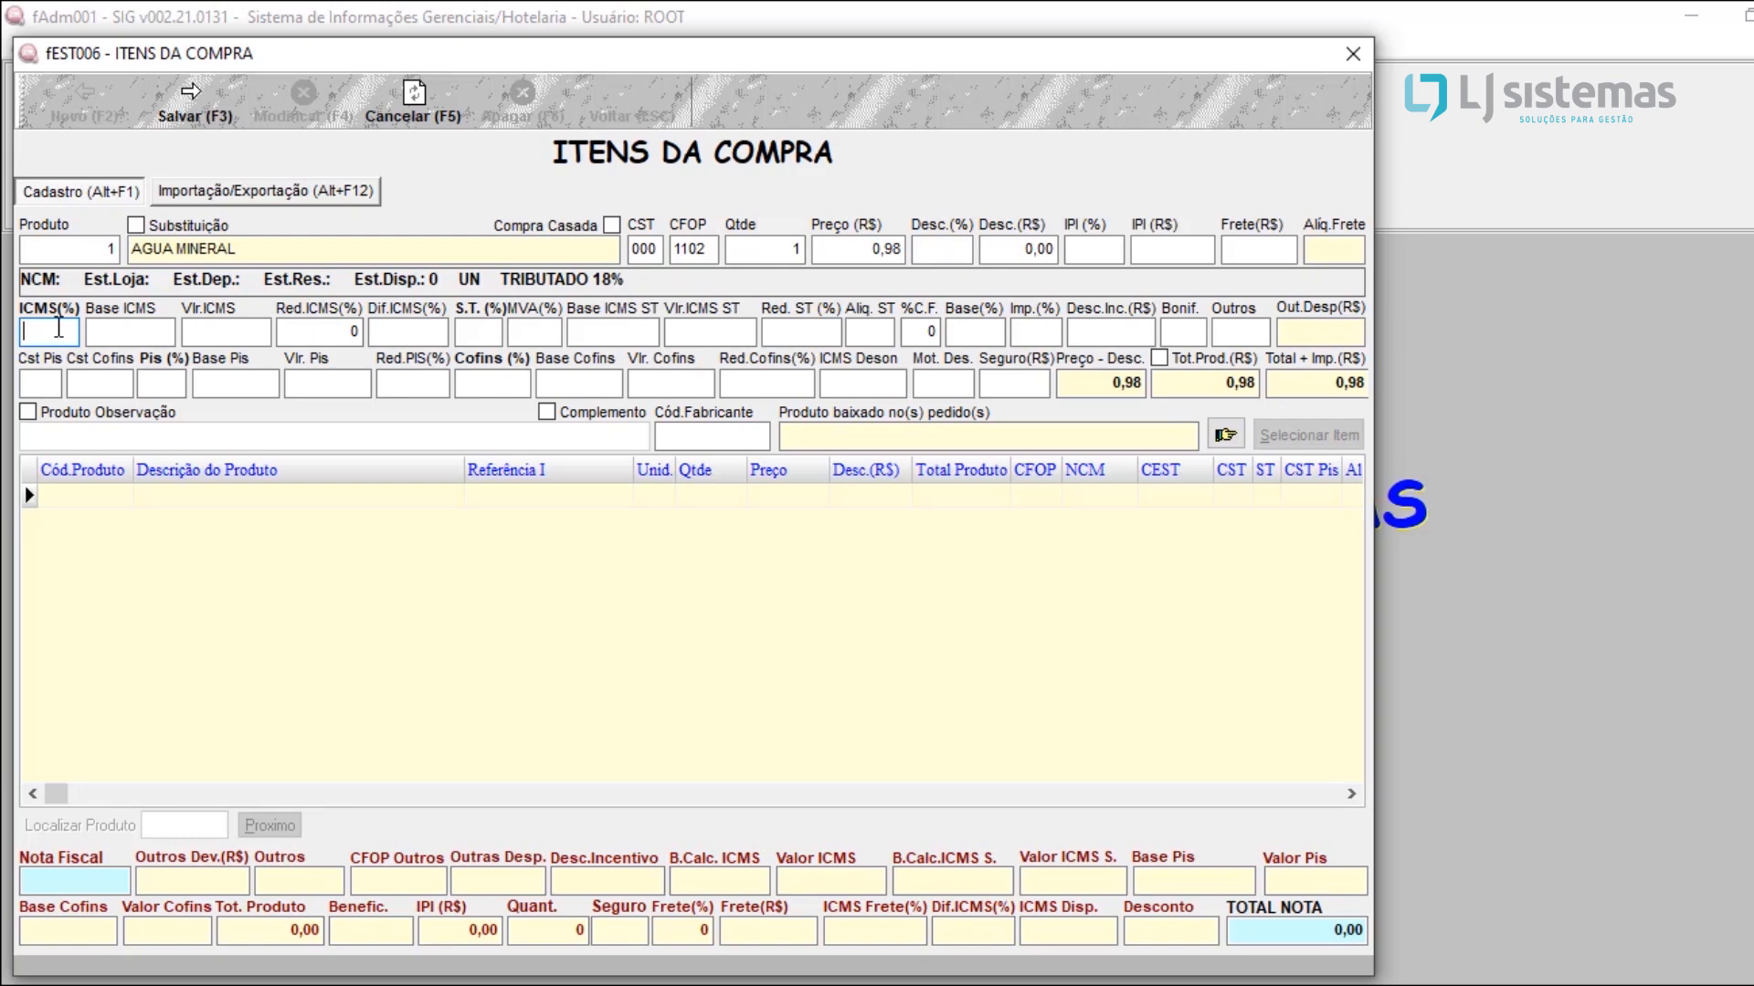
pyautogui.write('12')
pyautogui.press('Tab')
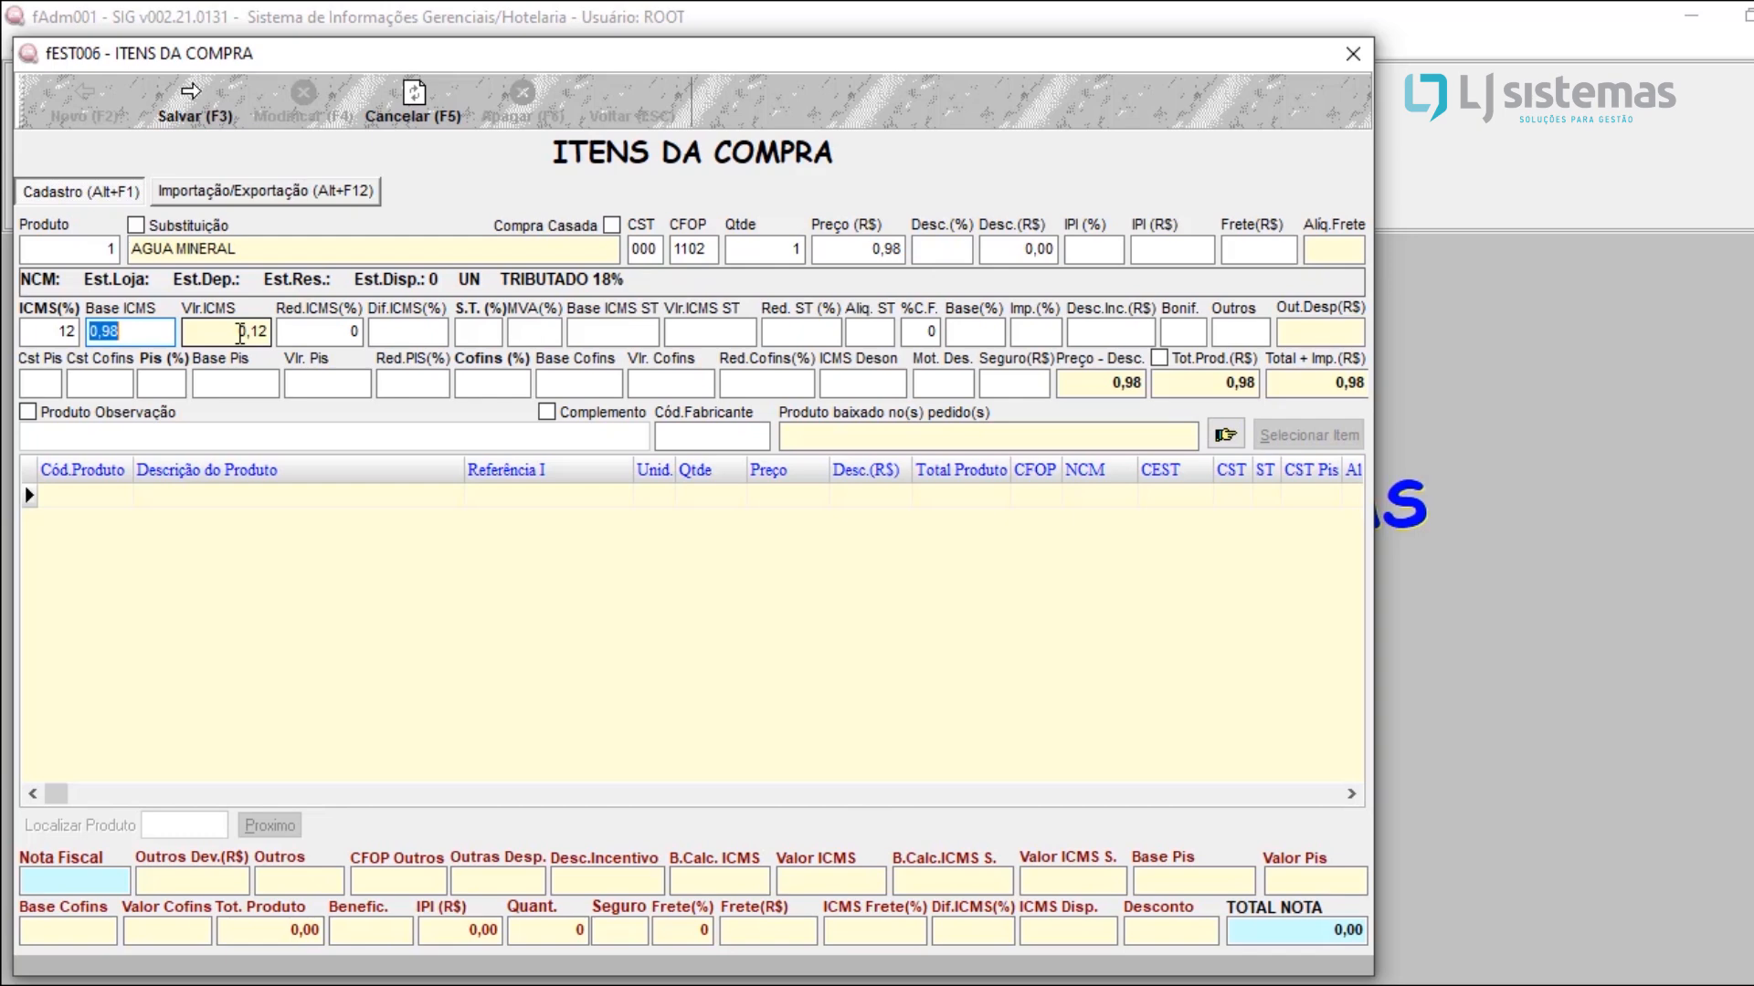
pyautogui.click(324, 327)
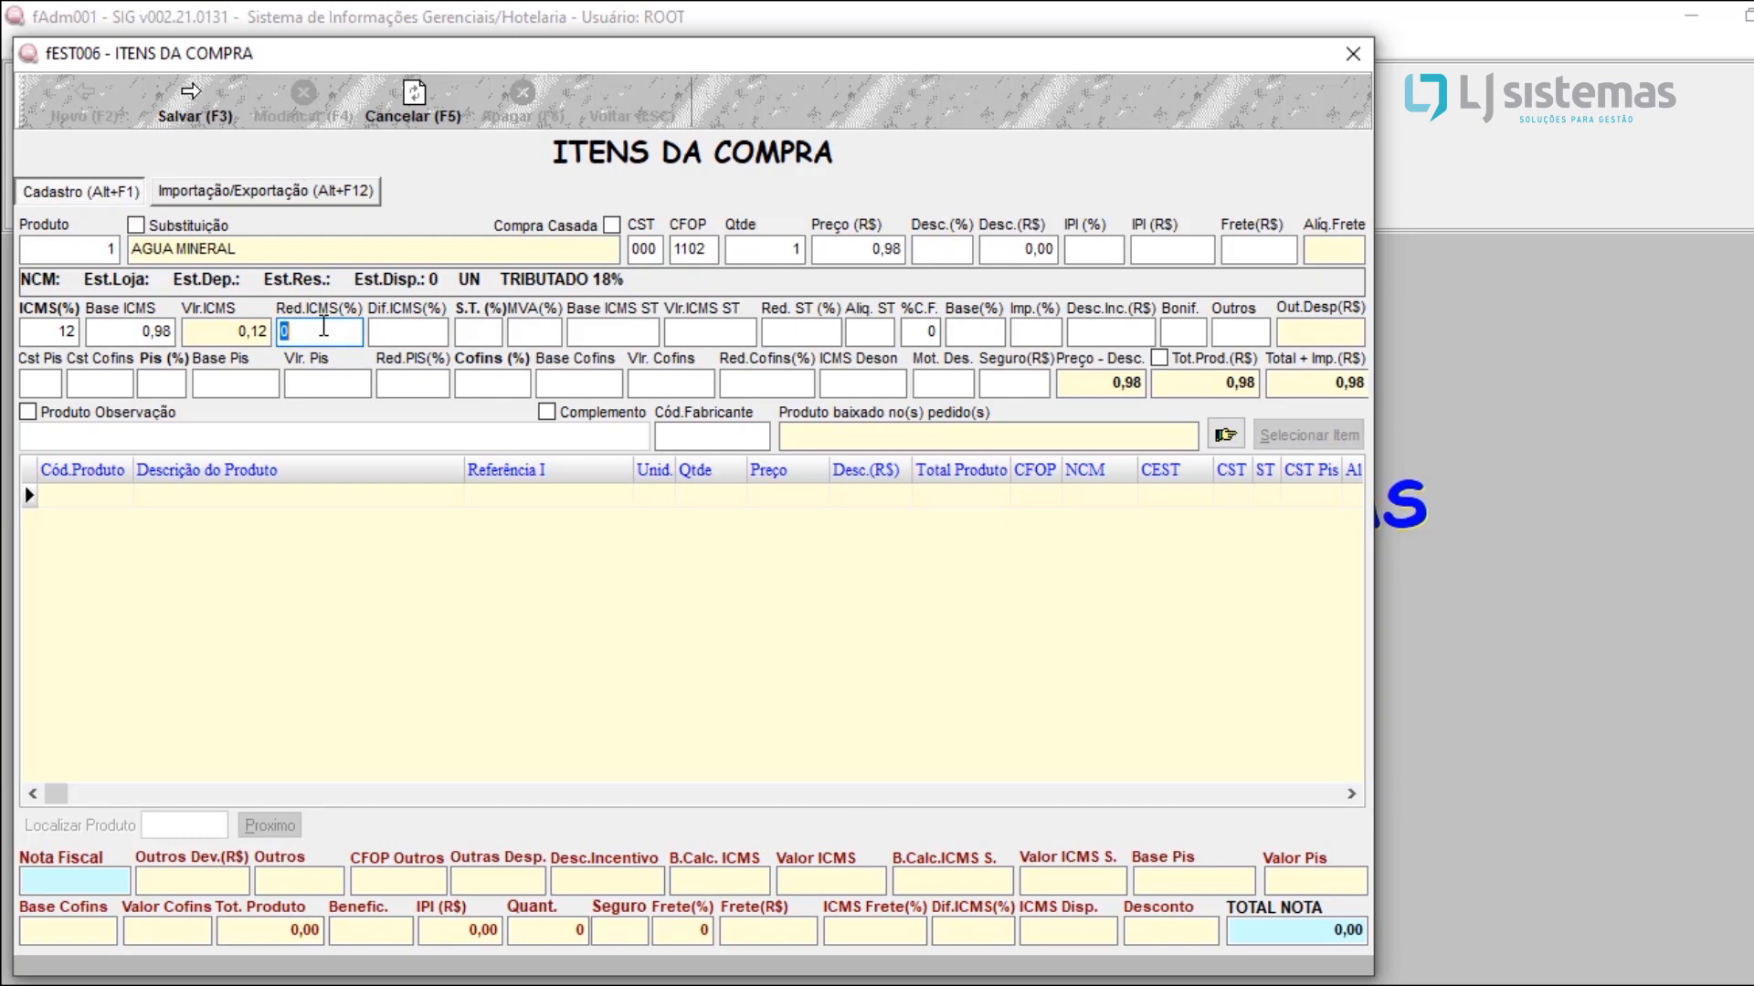
pyautogui.click(477, 330)
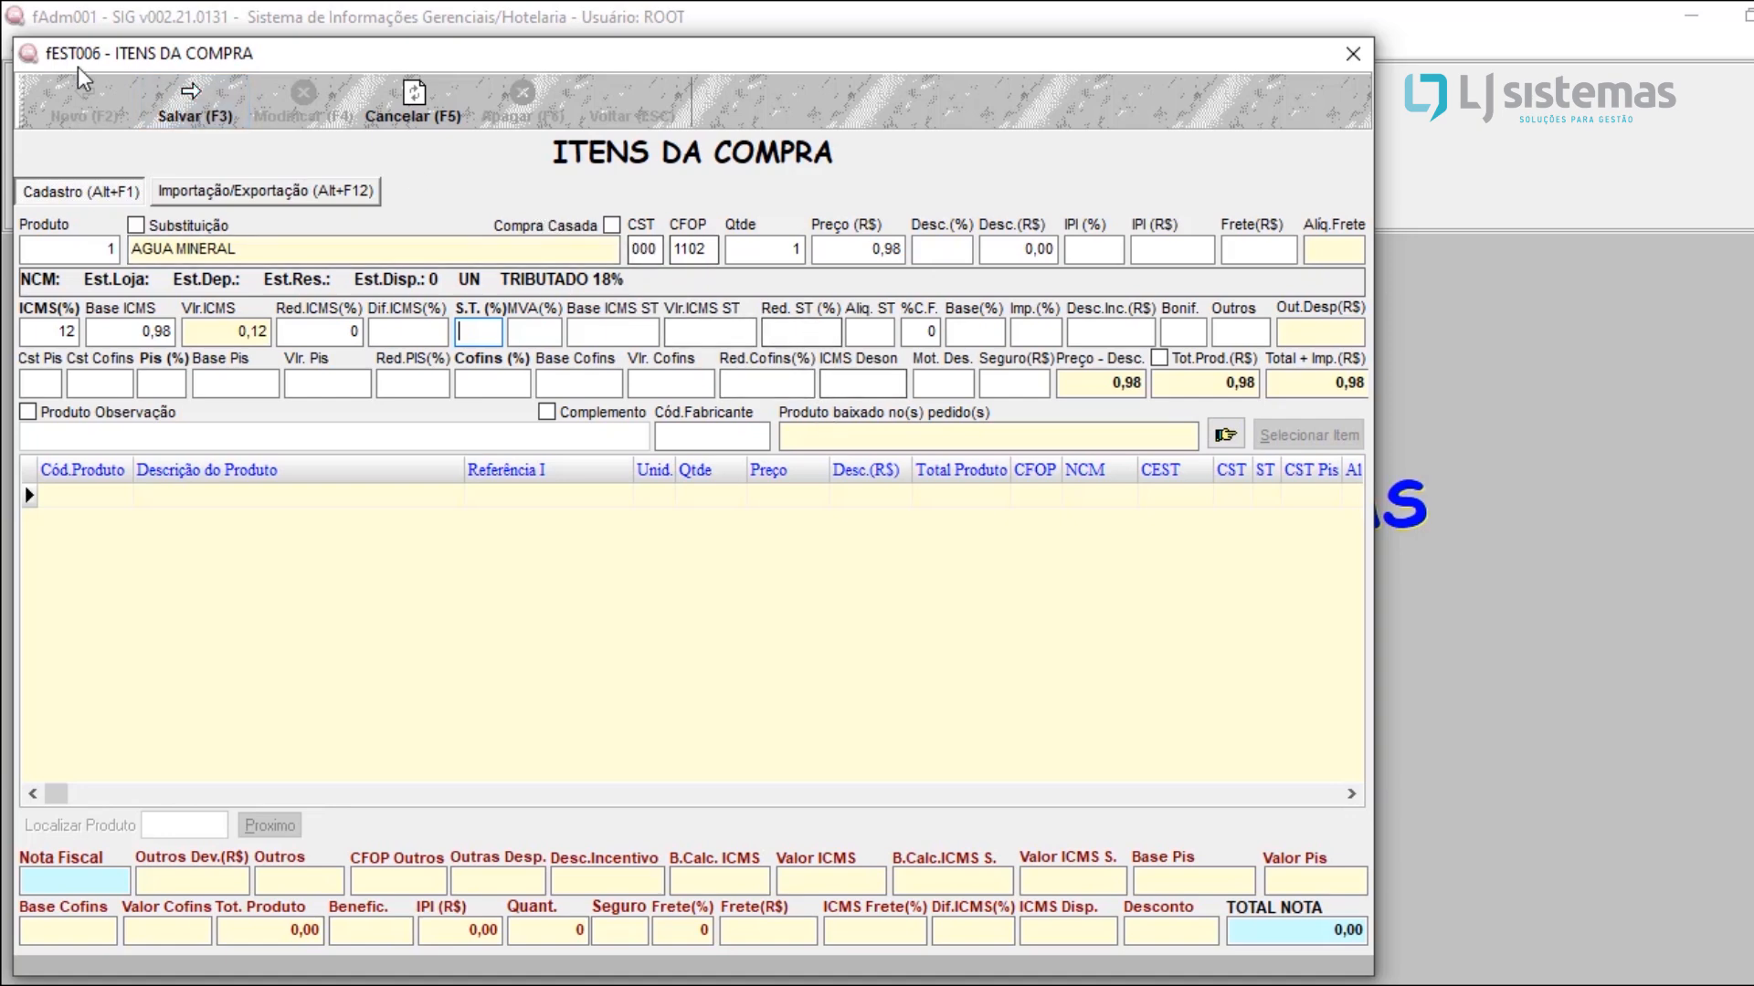
pyautogui.click(192, 113)
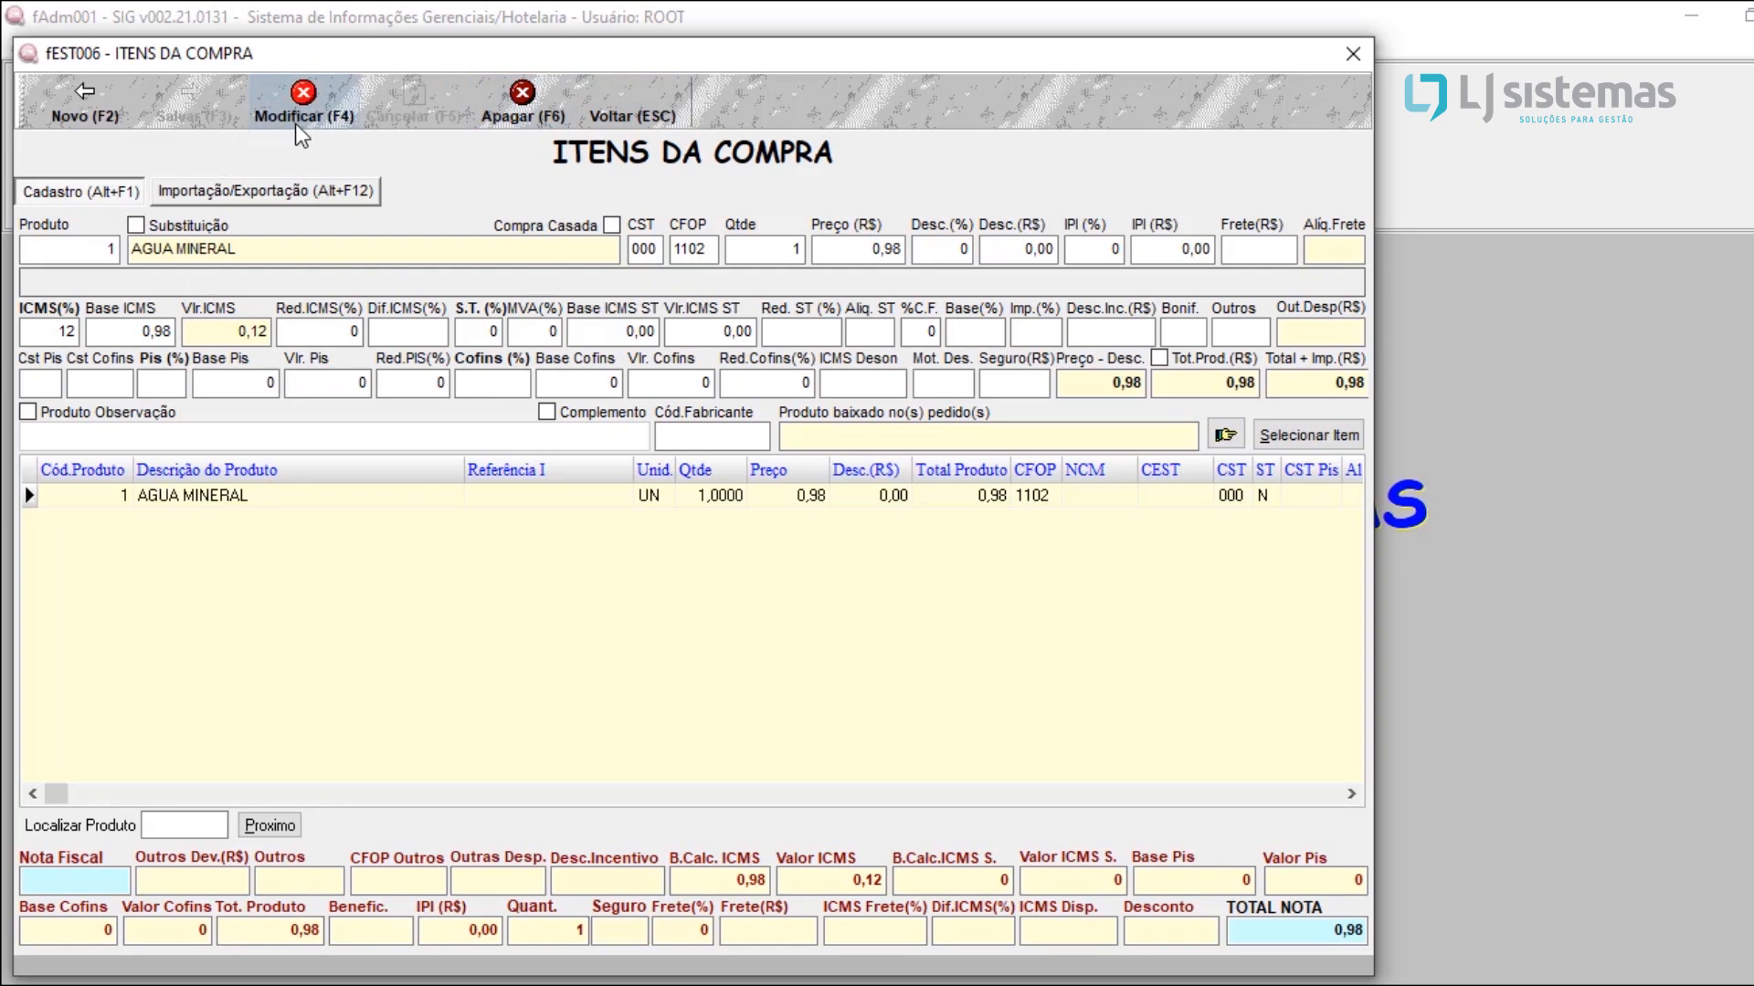
# Step: Modify the saved AGUA MINERAL item to a quantity of 1000 and save it
pyautogui.click(303, 110)
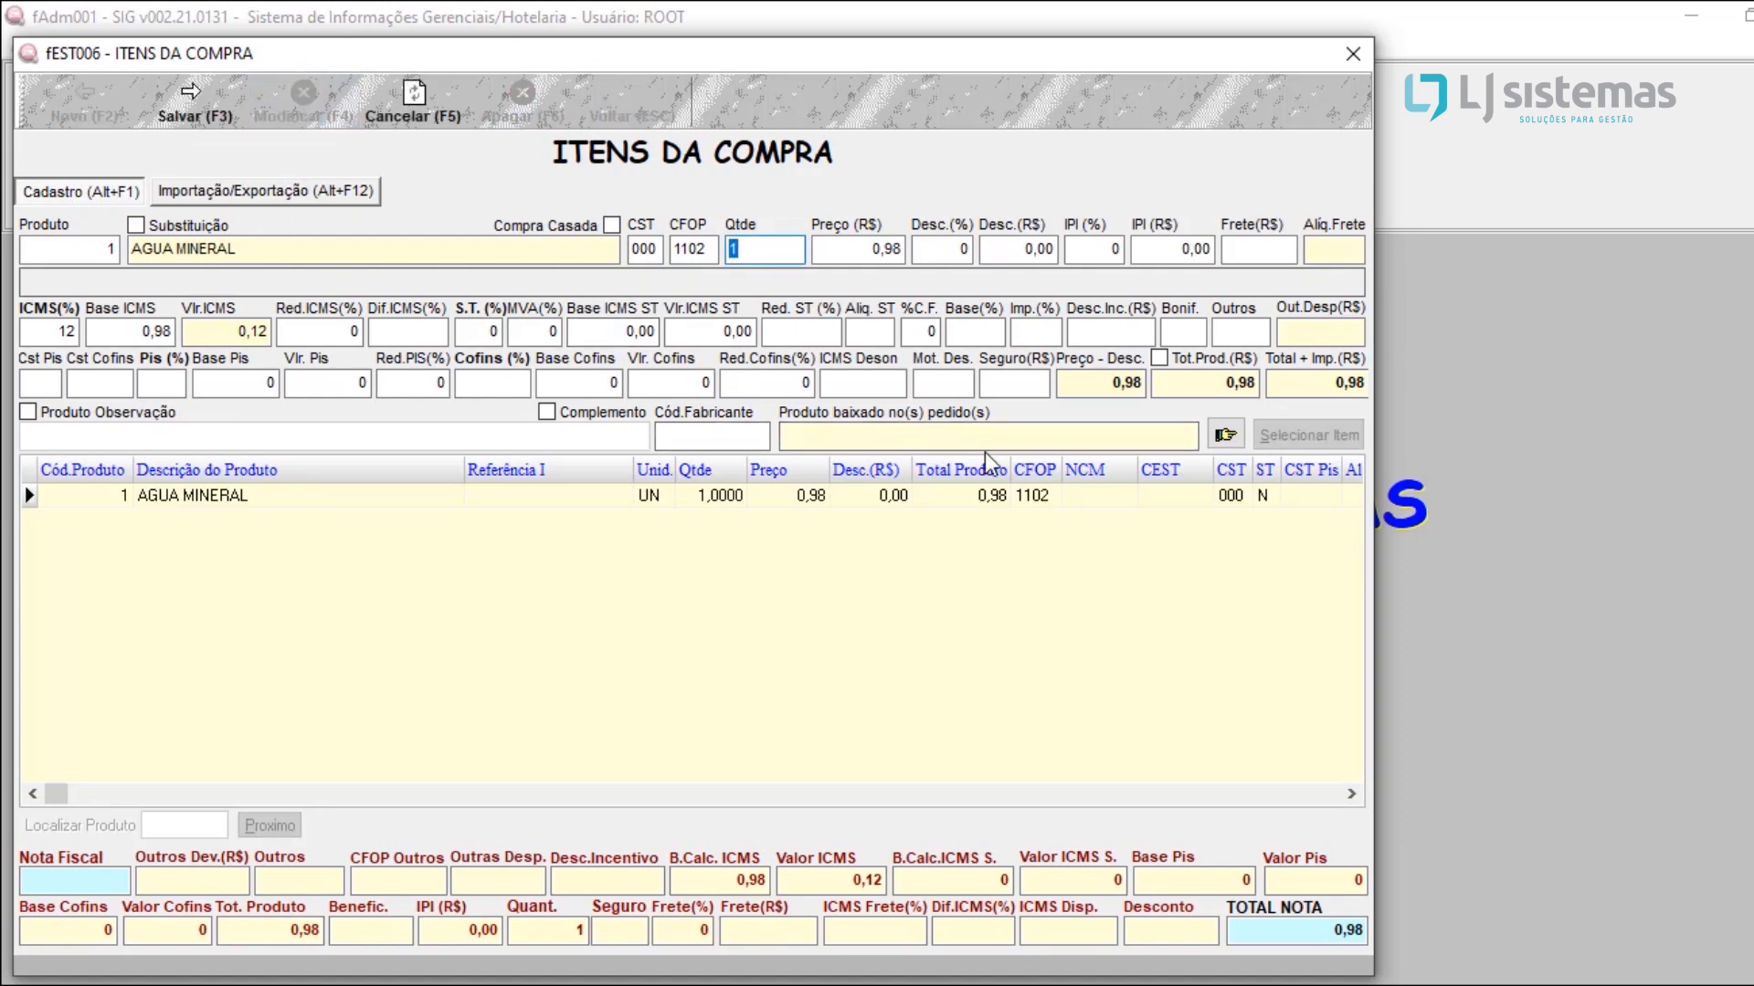
pyautogui.write('1000')
pyautogui.press('Return')
pyautogui.click(197, 105)
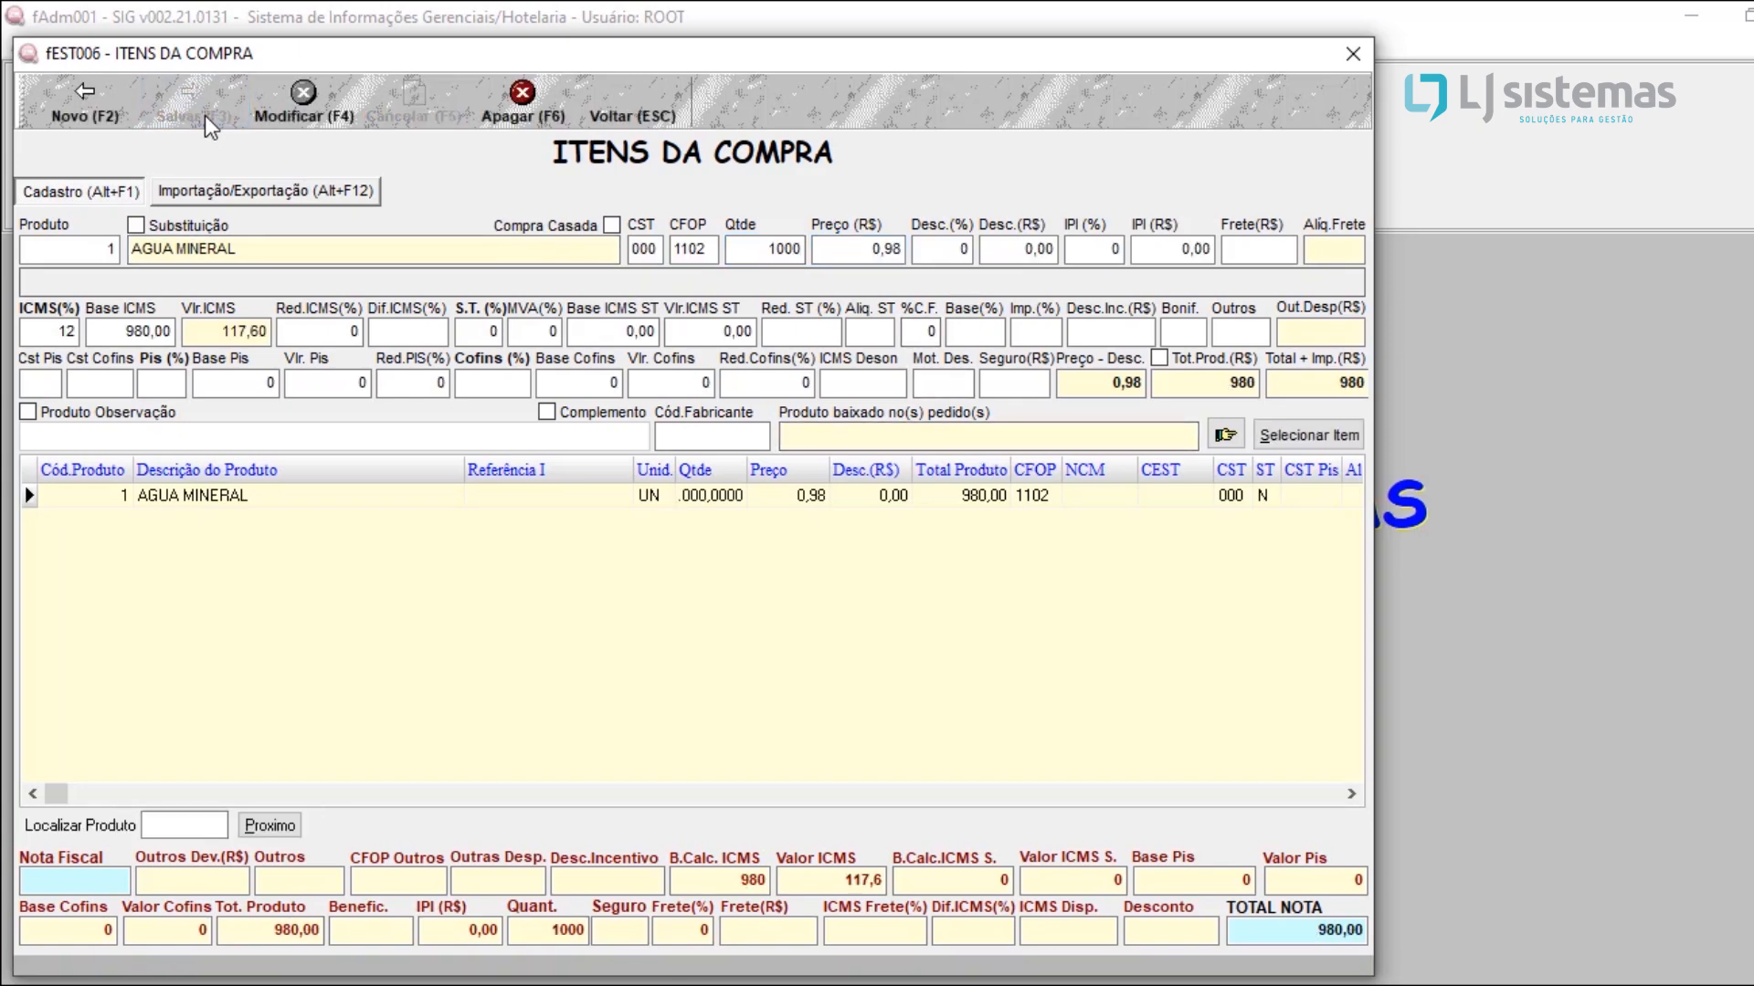
# Step: Leave the purchase item entry and confirm that the incoming note is finalized
pyautogui.click(630, 516)
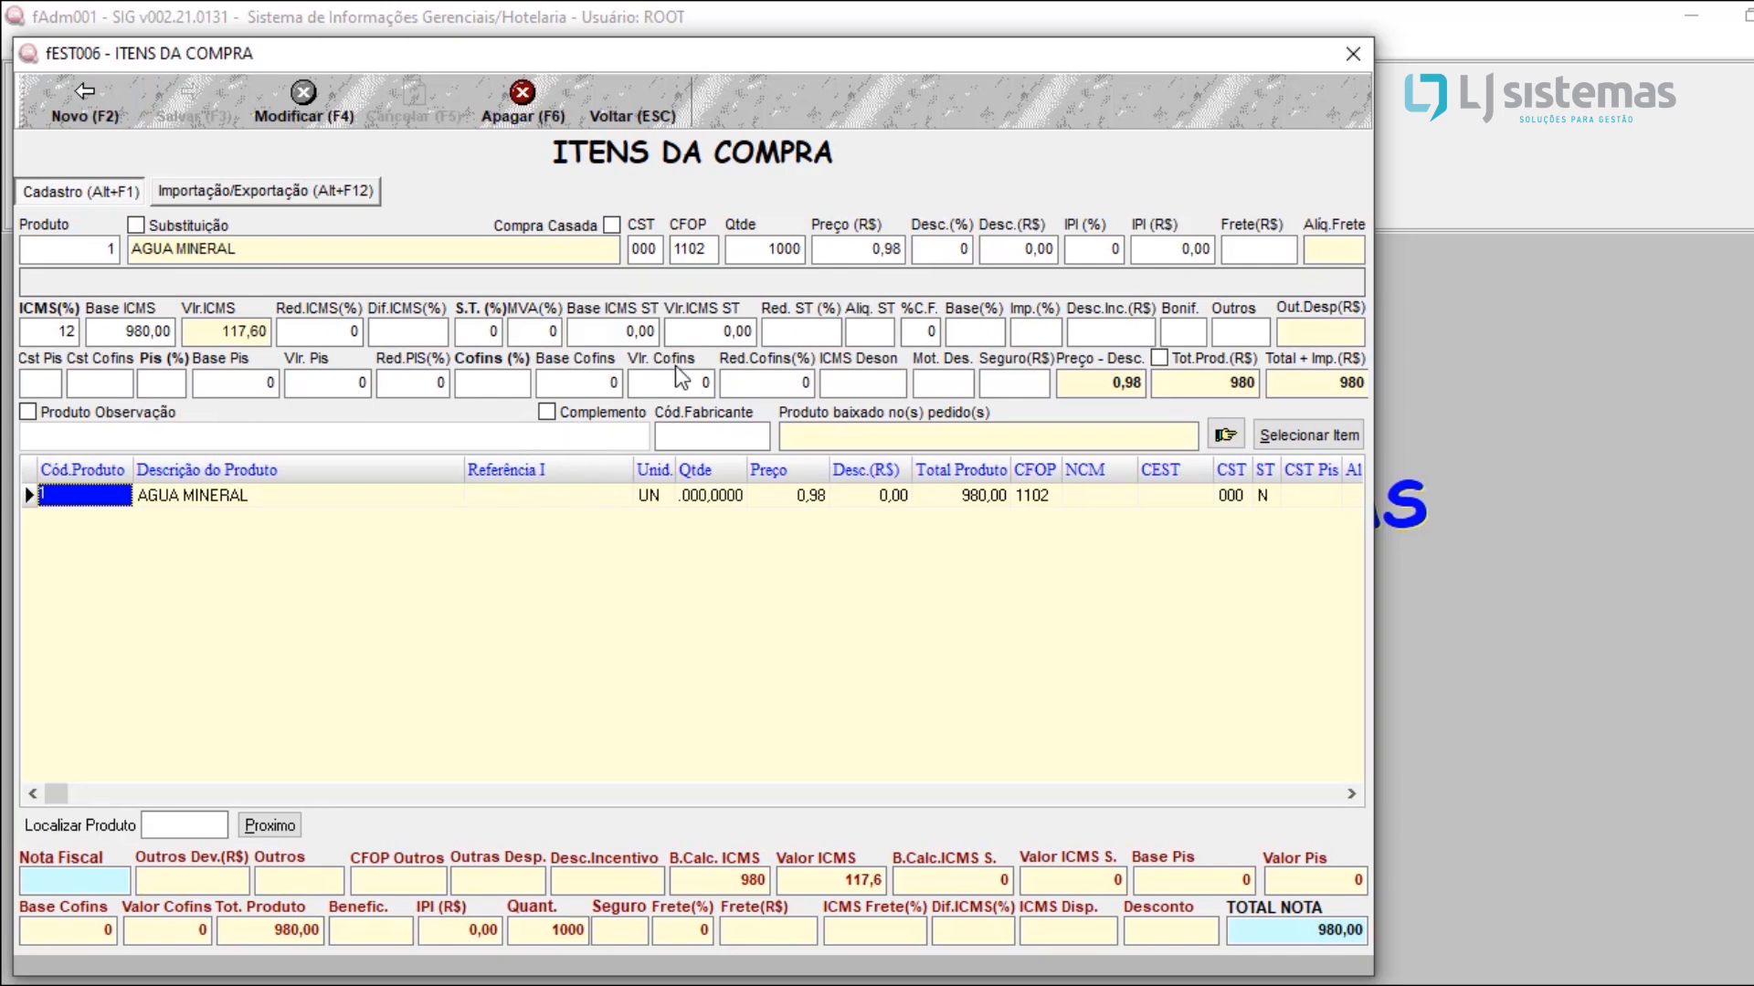
pyautogui.click(637, 118)
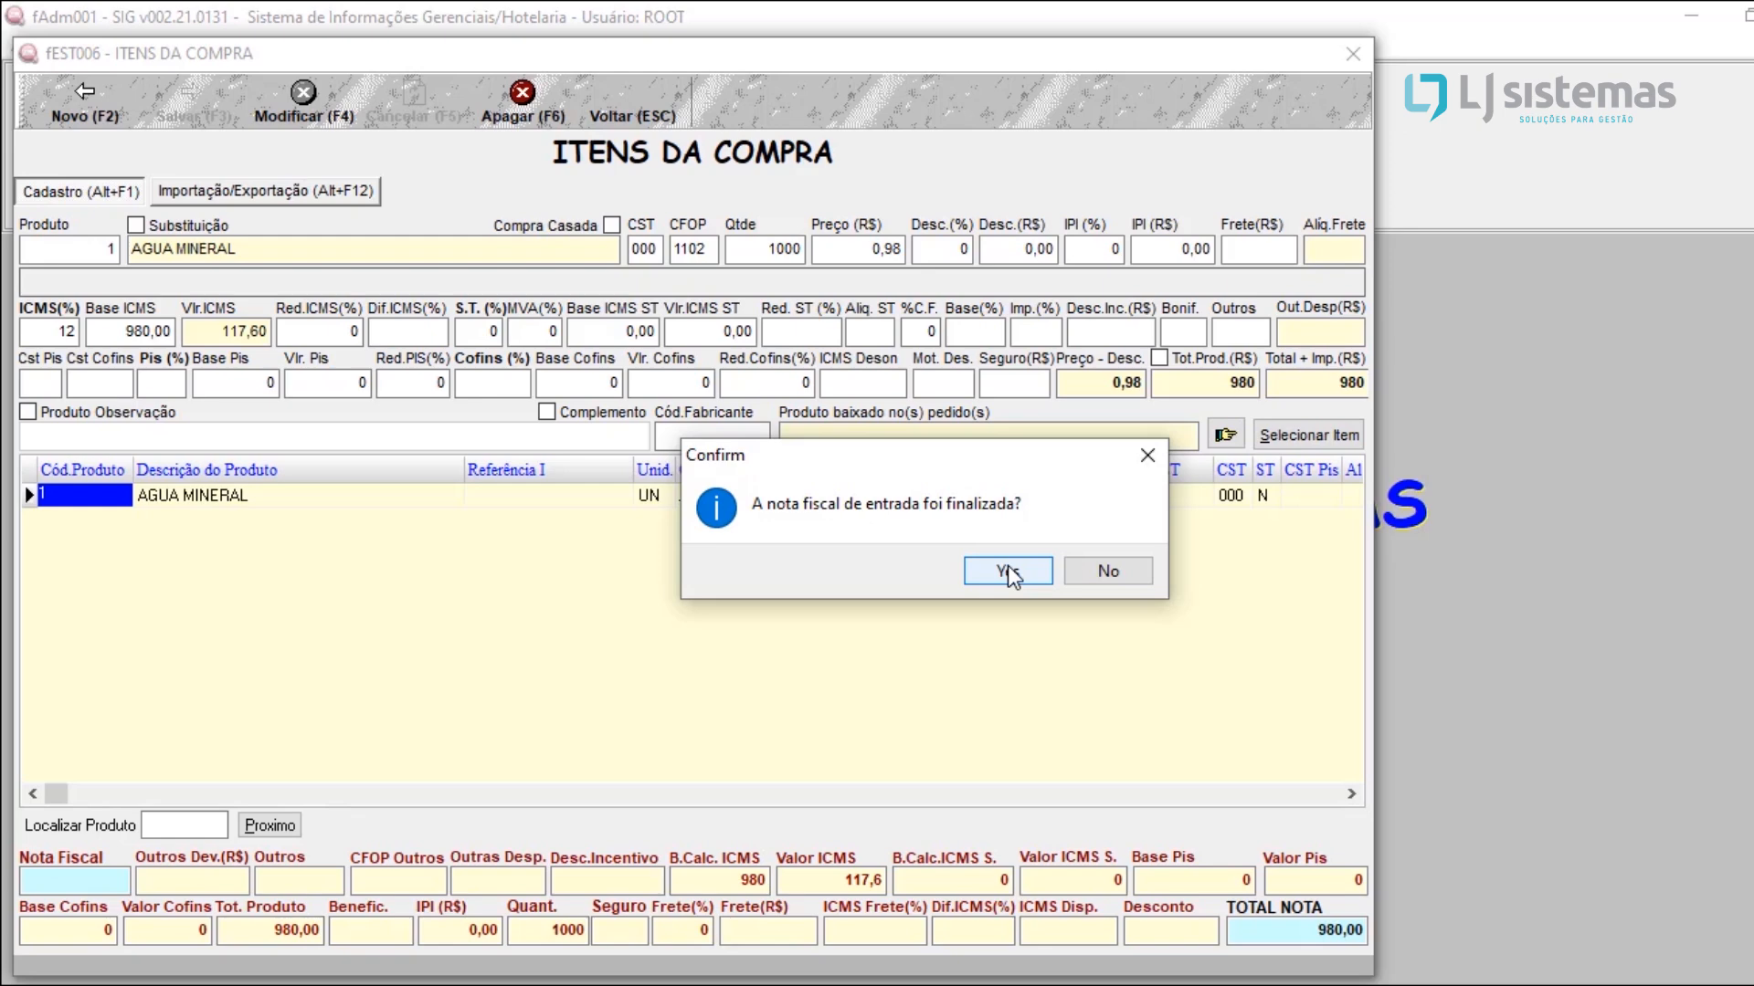
pyautogui.click(1008, 571)
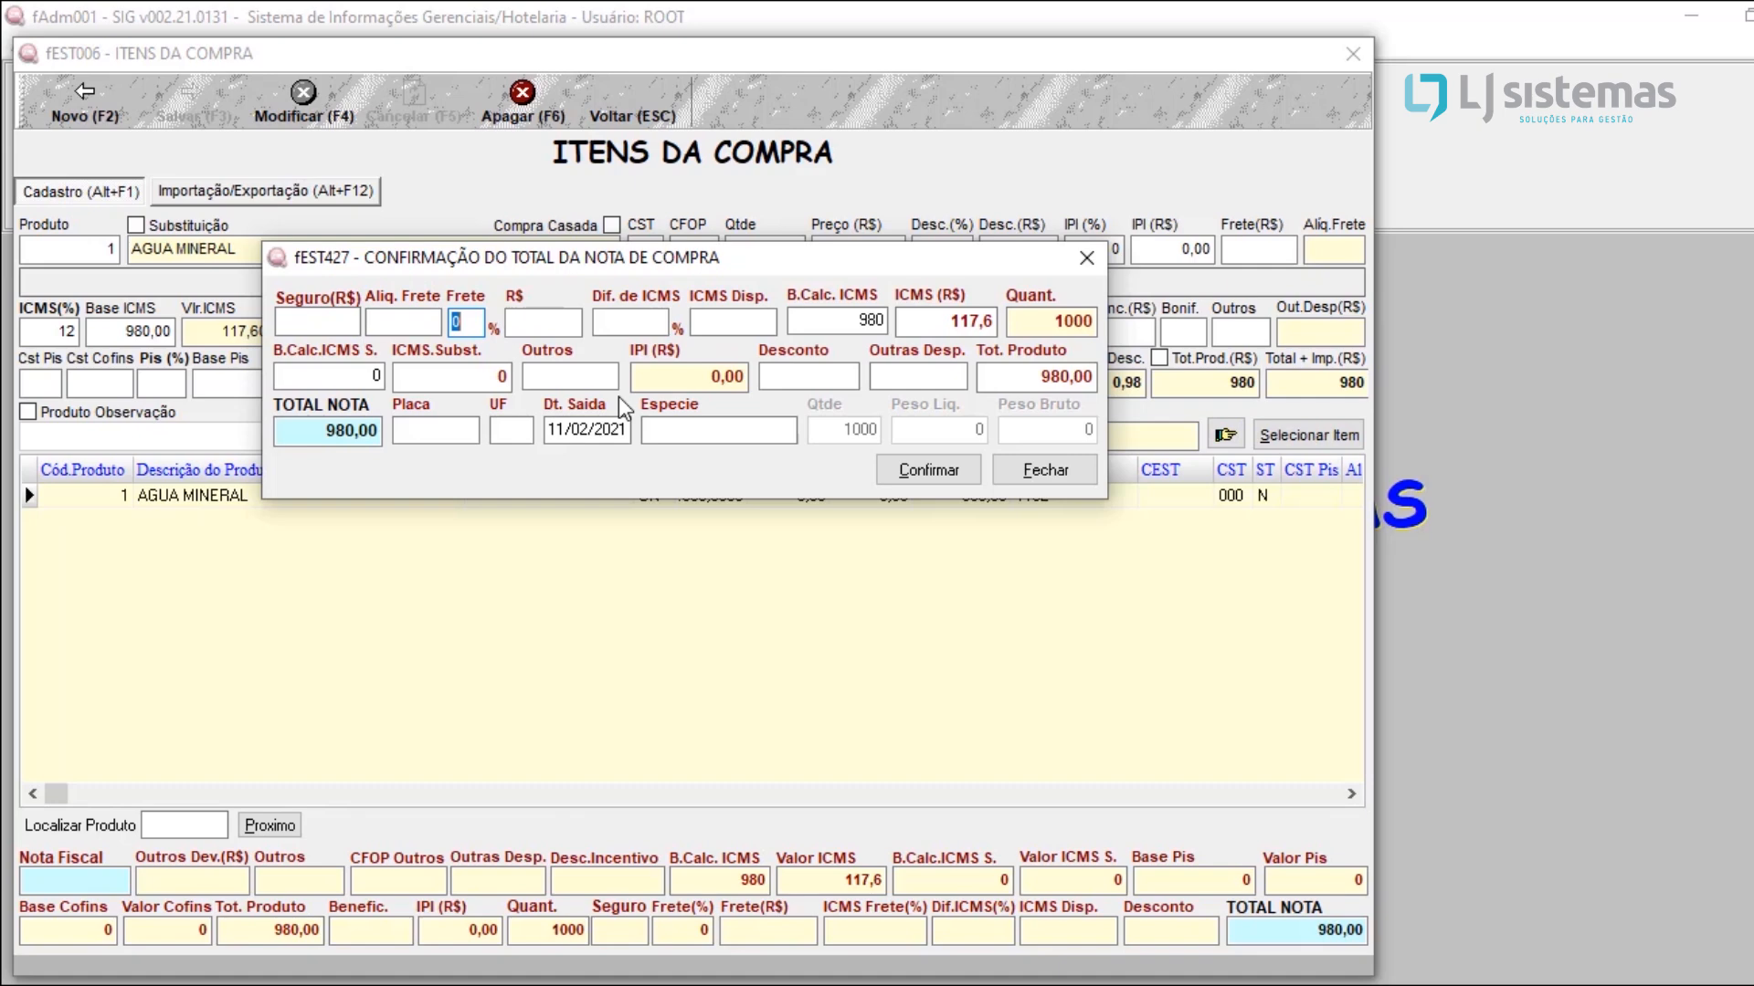
# Step: Check the ICMS, substitution, discount, other expenses, freight, product total and note total fields, and confirm the note's totals
pyautogui.doubleClick(821, 320)
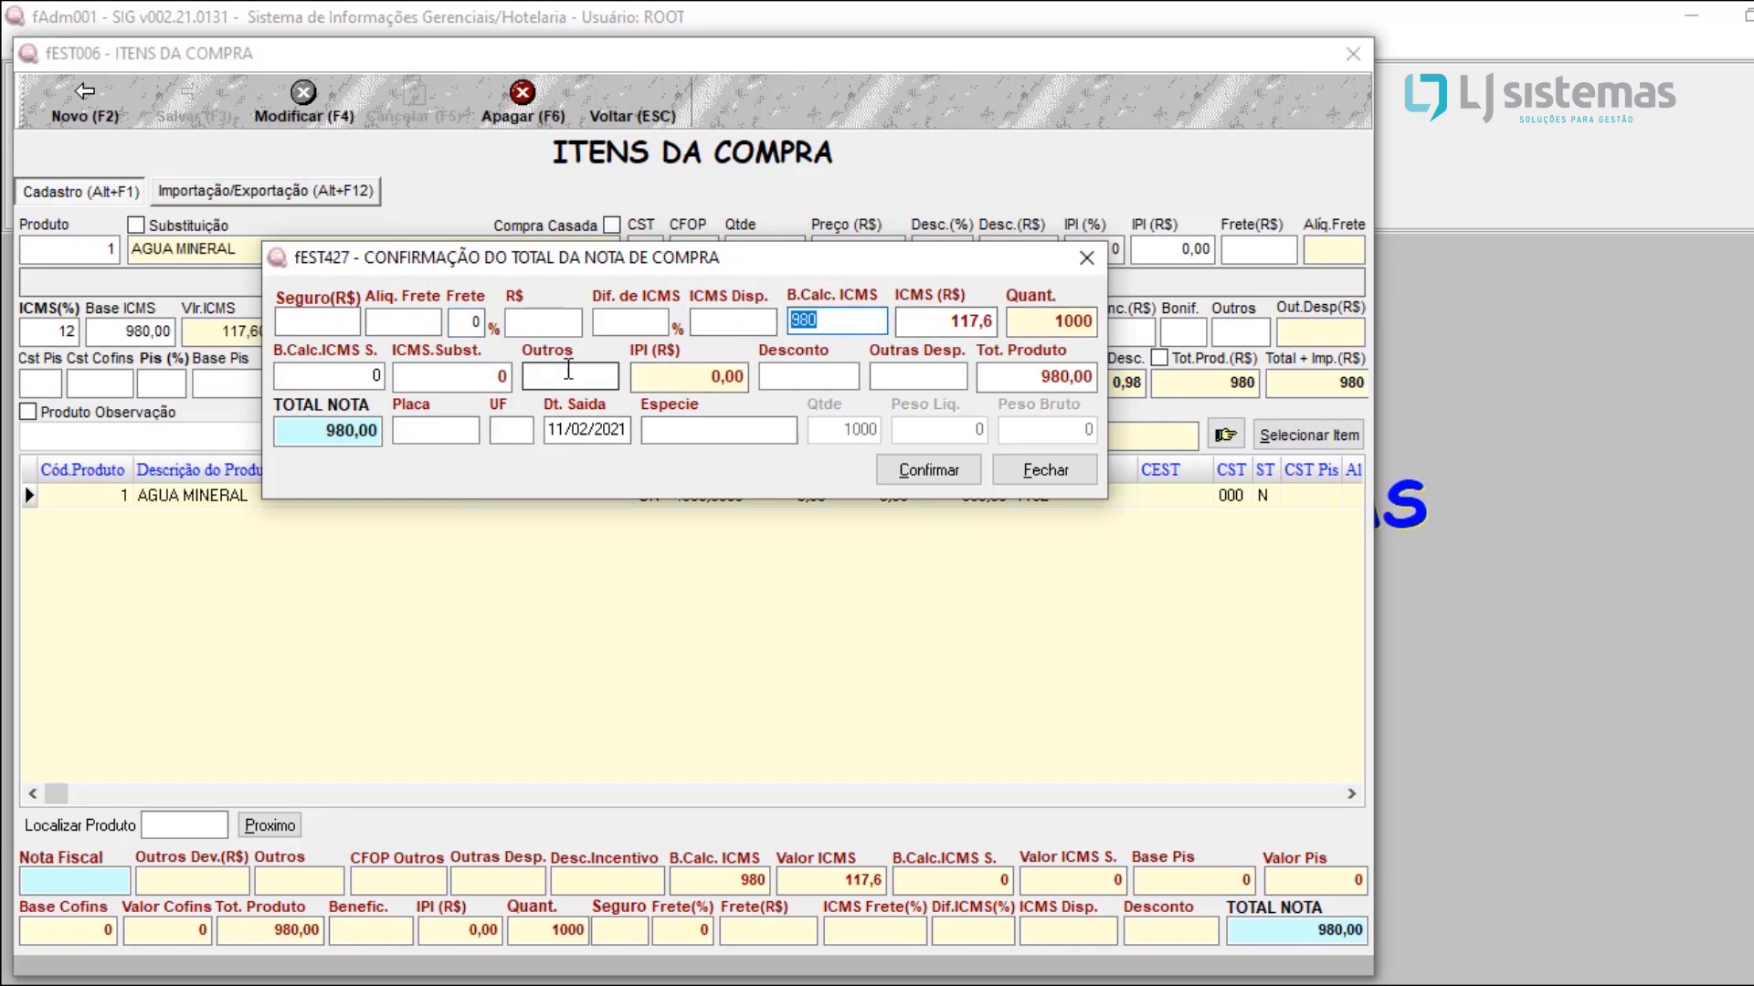
pyautogui.doubleClick(380, 372)
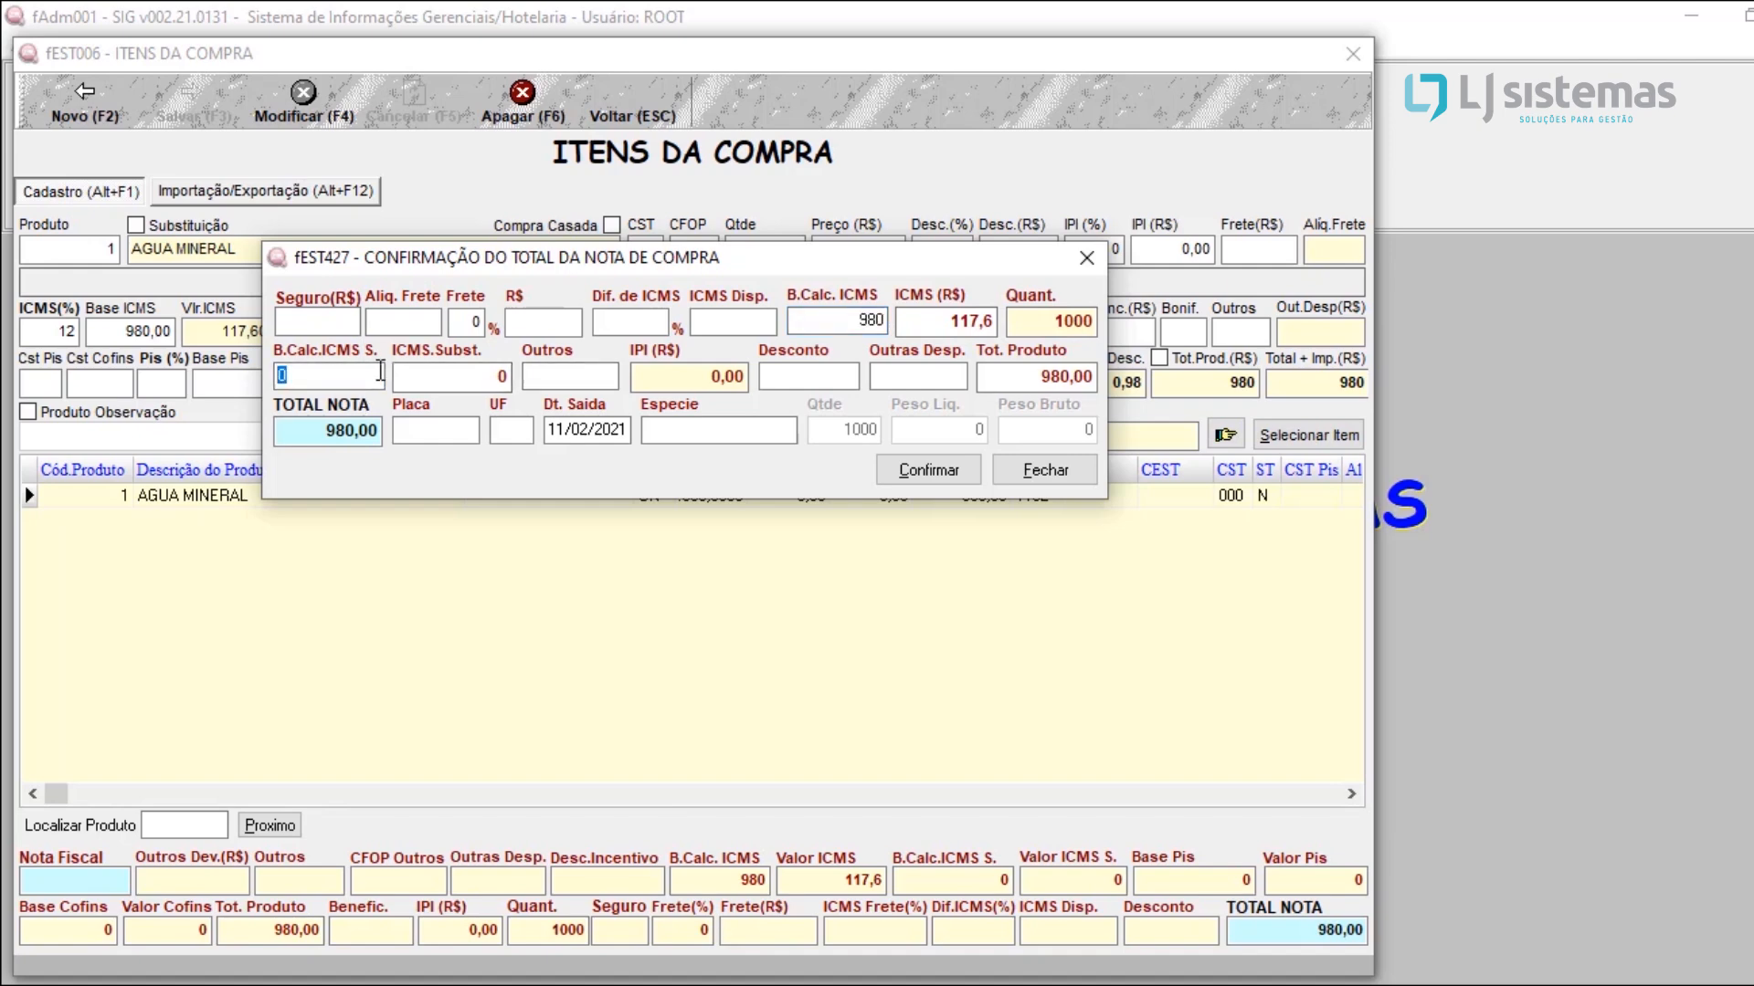
pyautogui.doubleClick(436, 381)
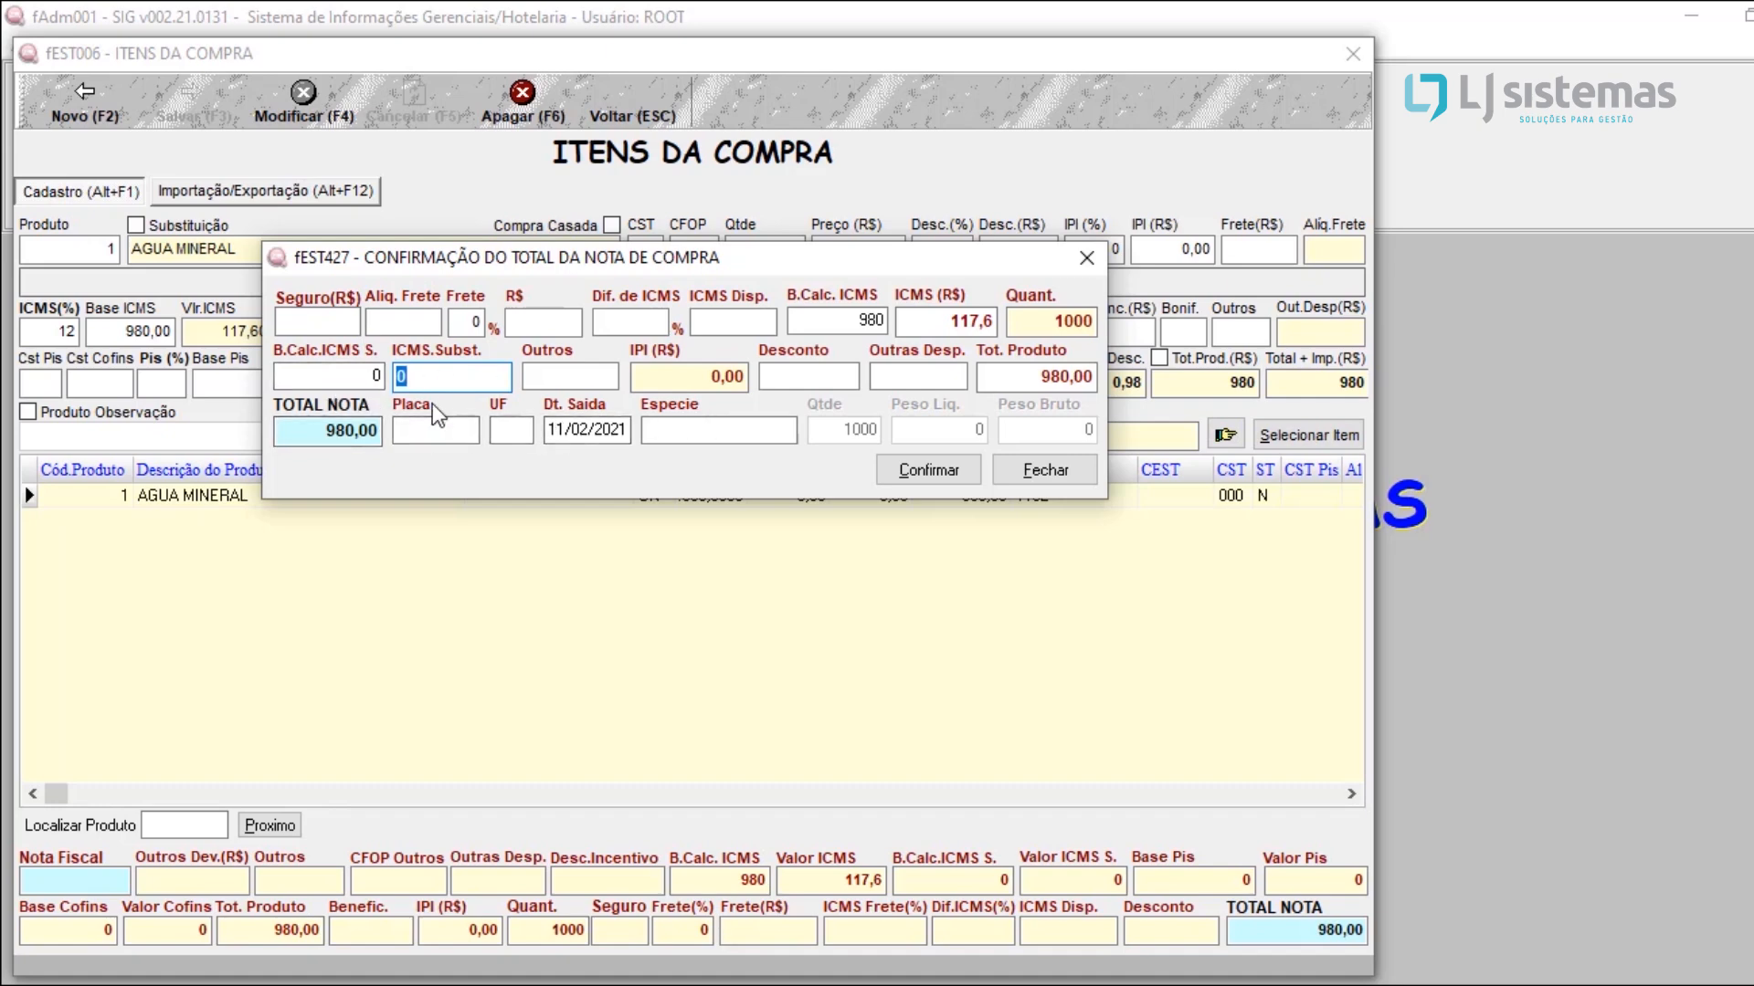
pyautogui.click(774, 368)
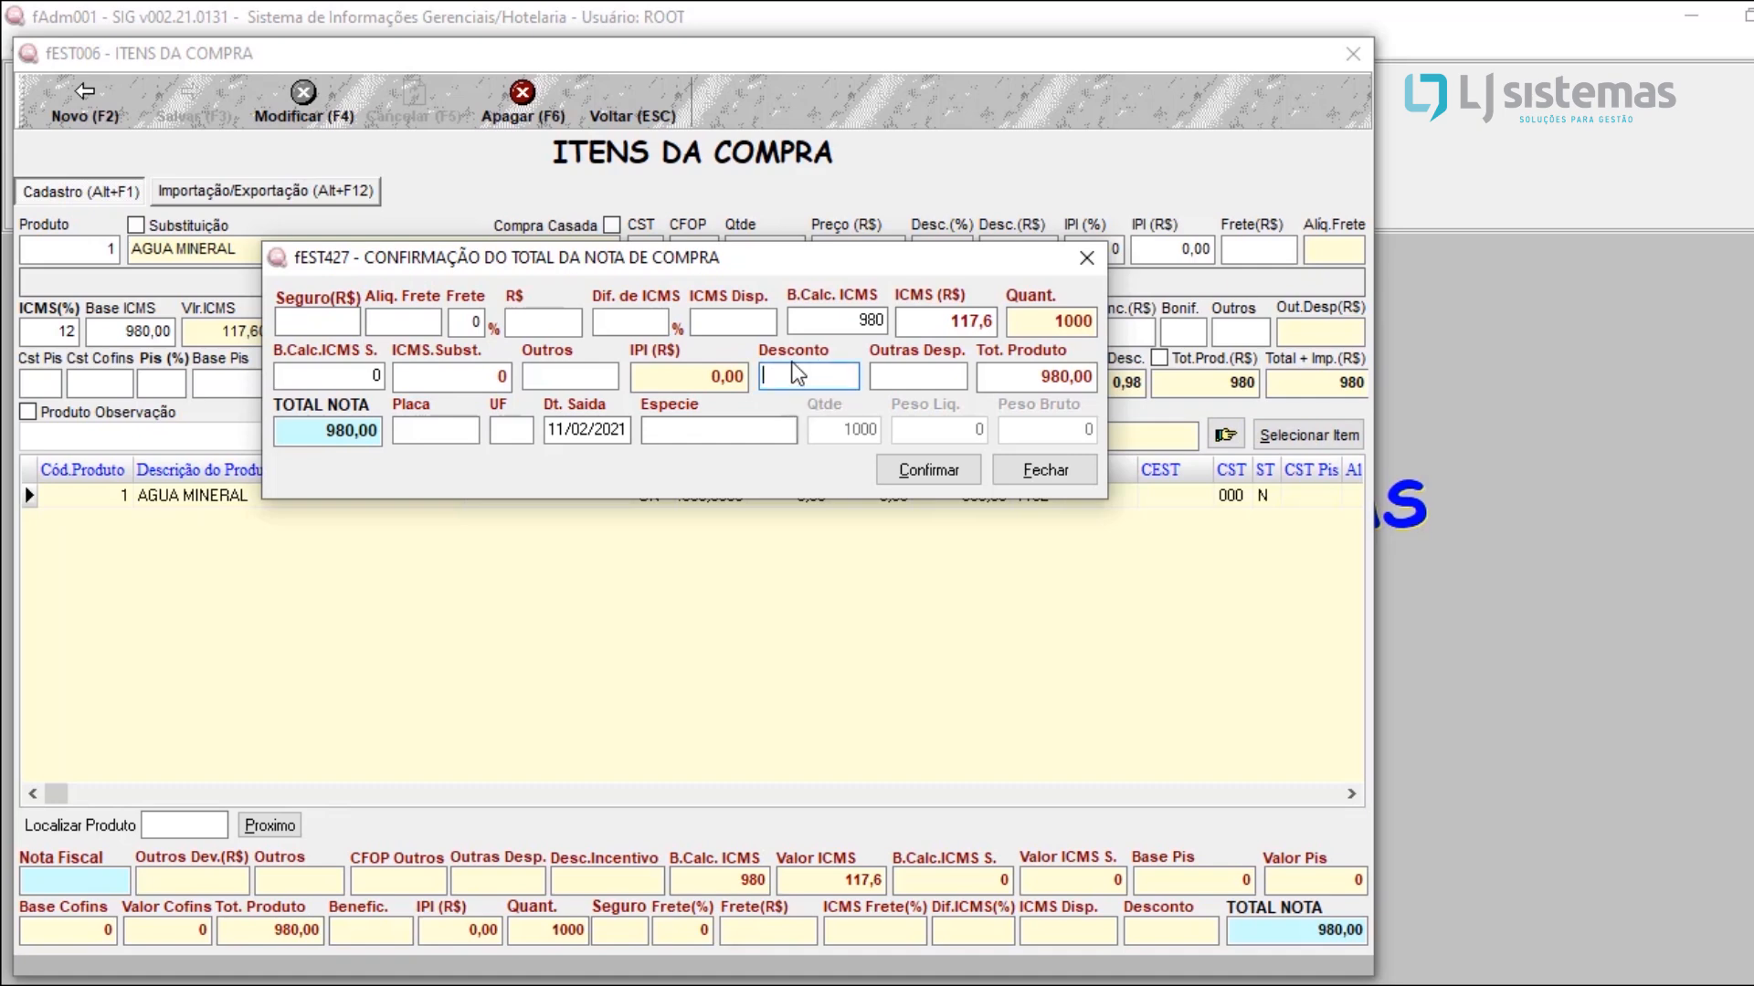
pyautogui.click(899, 378)
pyautogui.click(518, 322)
pyautogui.doubleClick(338, 444)
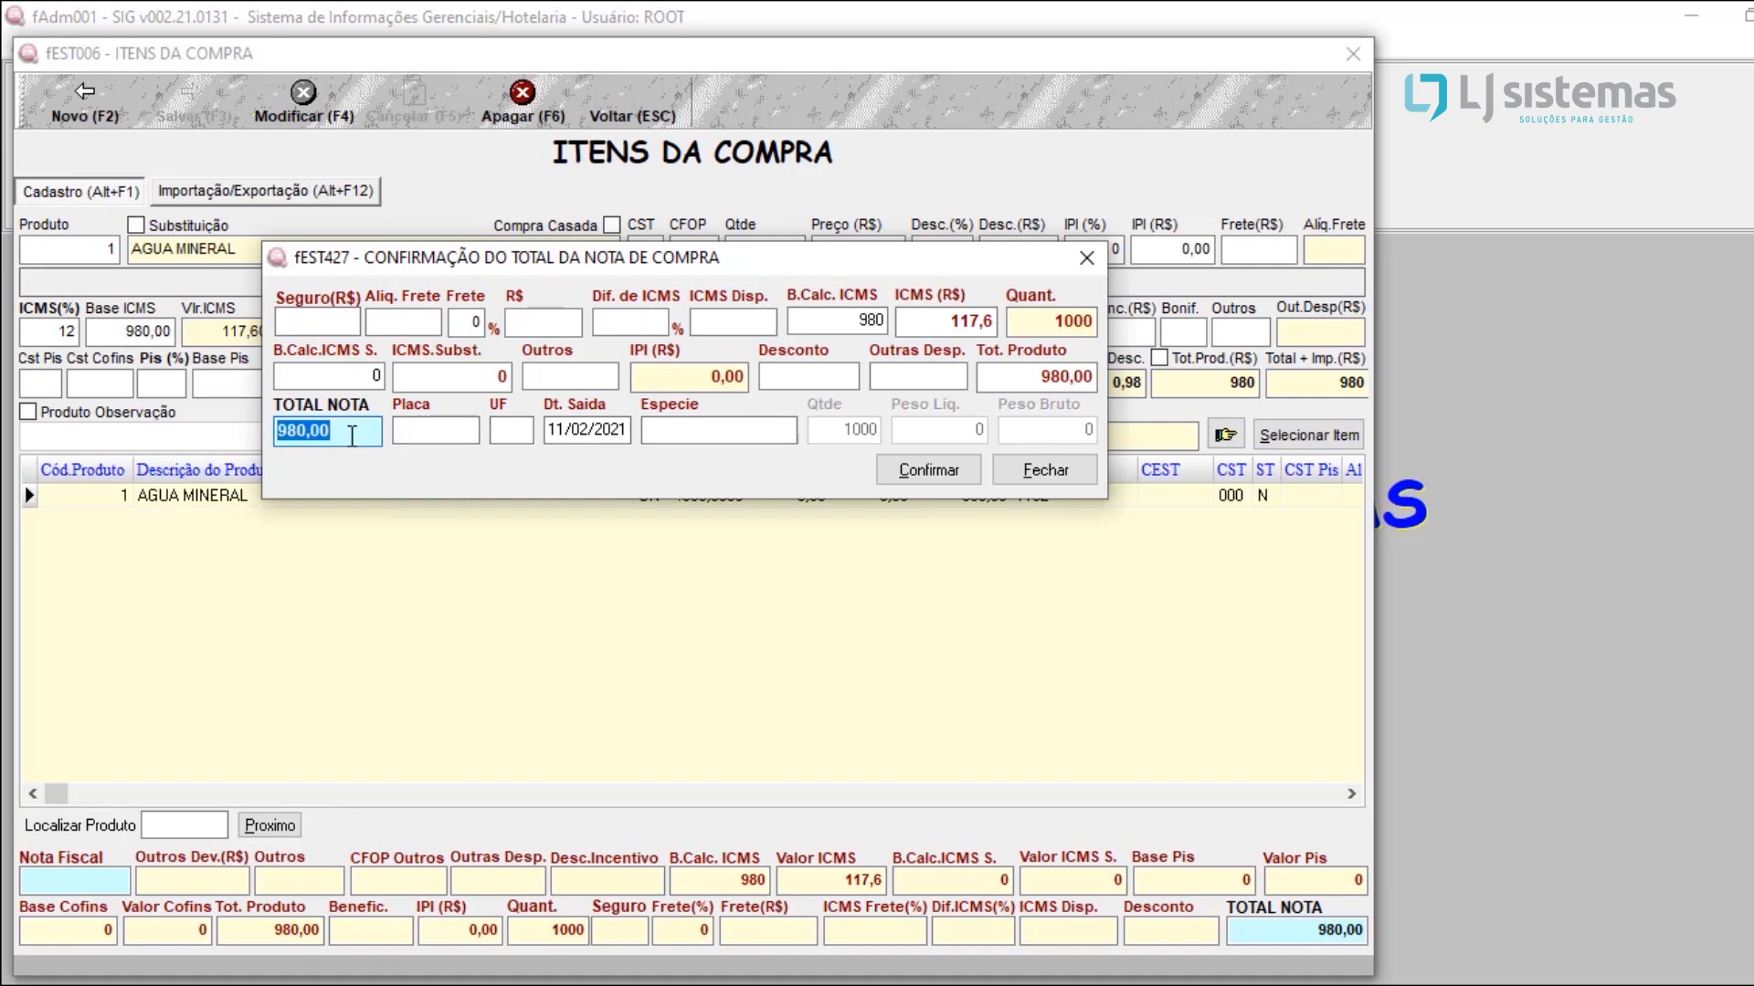
pyautogui.click(352, 437)
pyautogui.click(1030, 370)
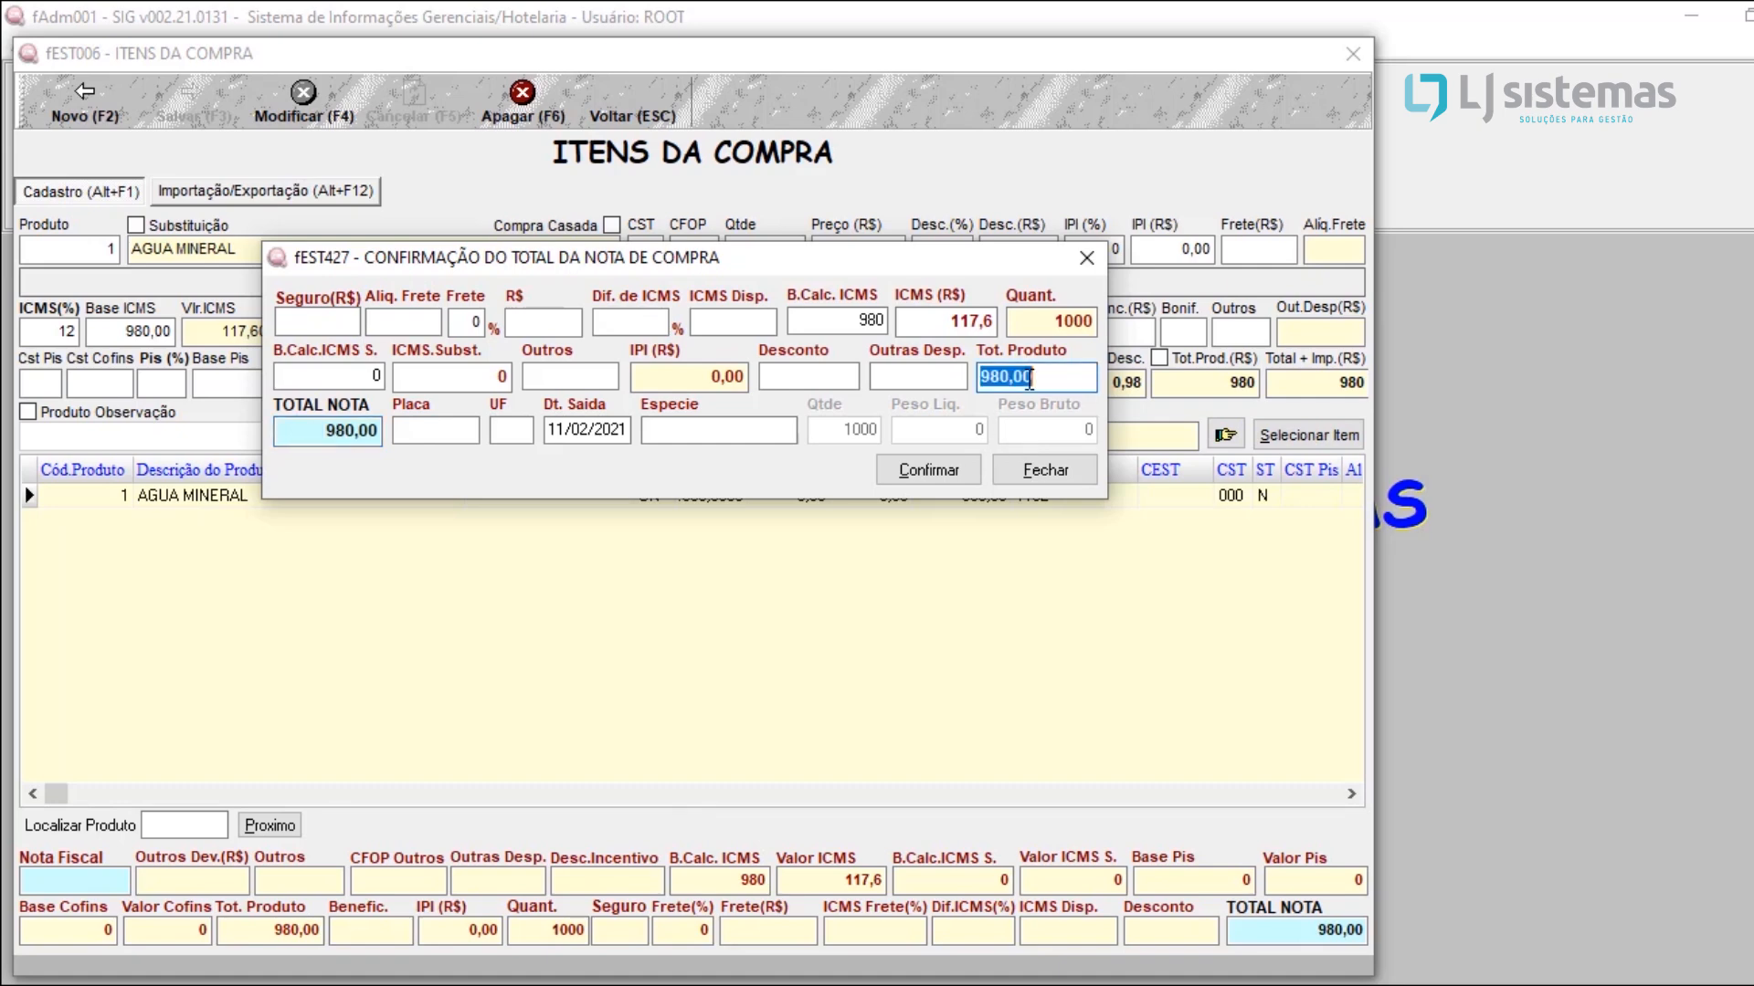
pyautogui.click(327, 426)
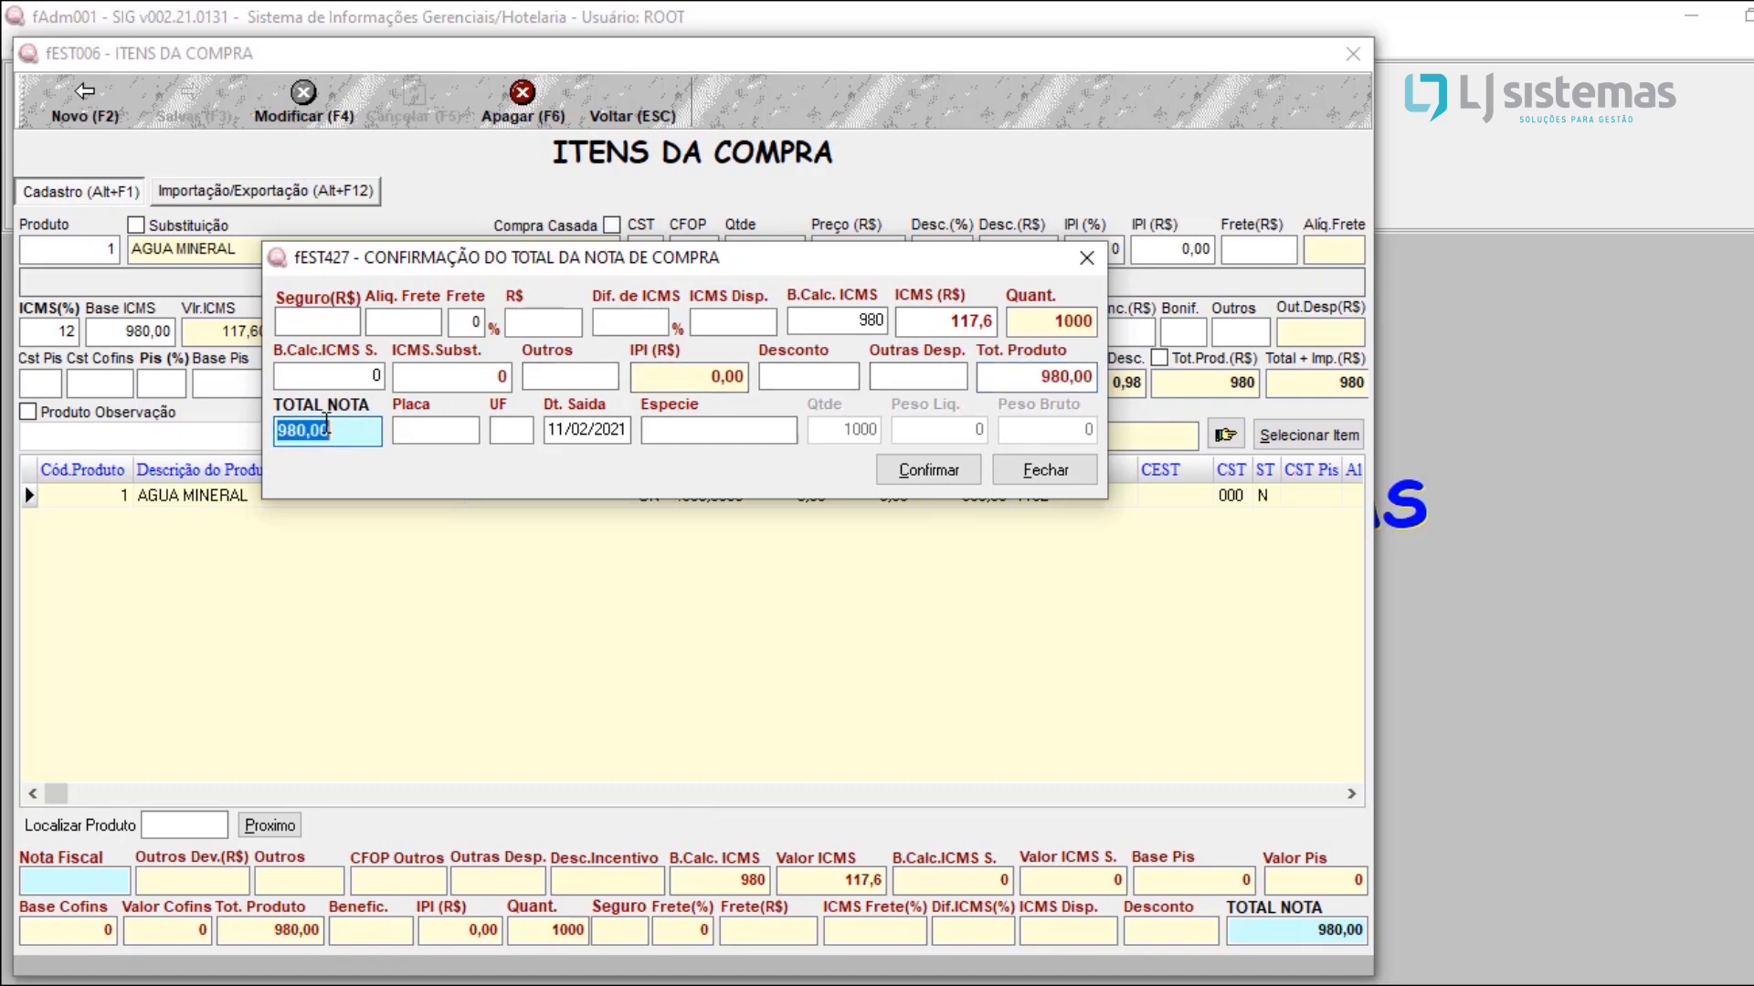
pyautogui.click(343, 435)
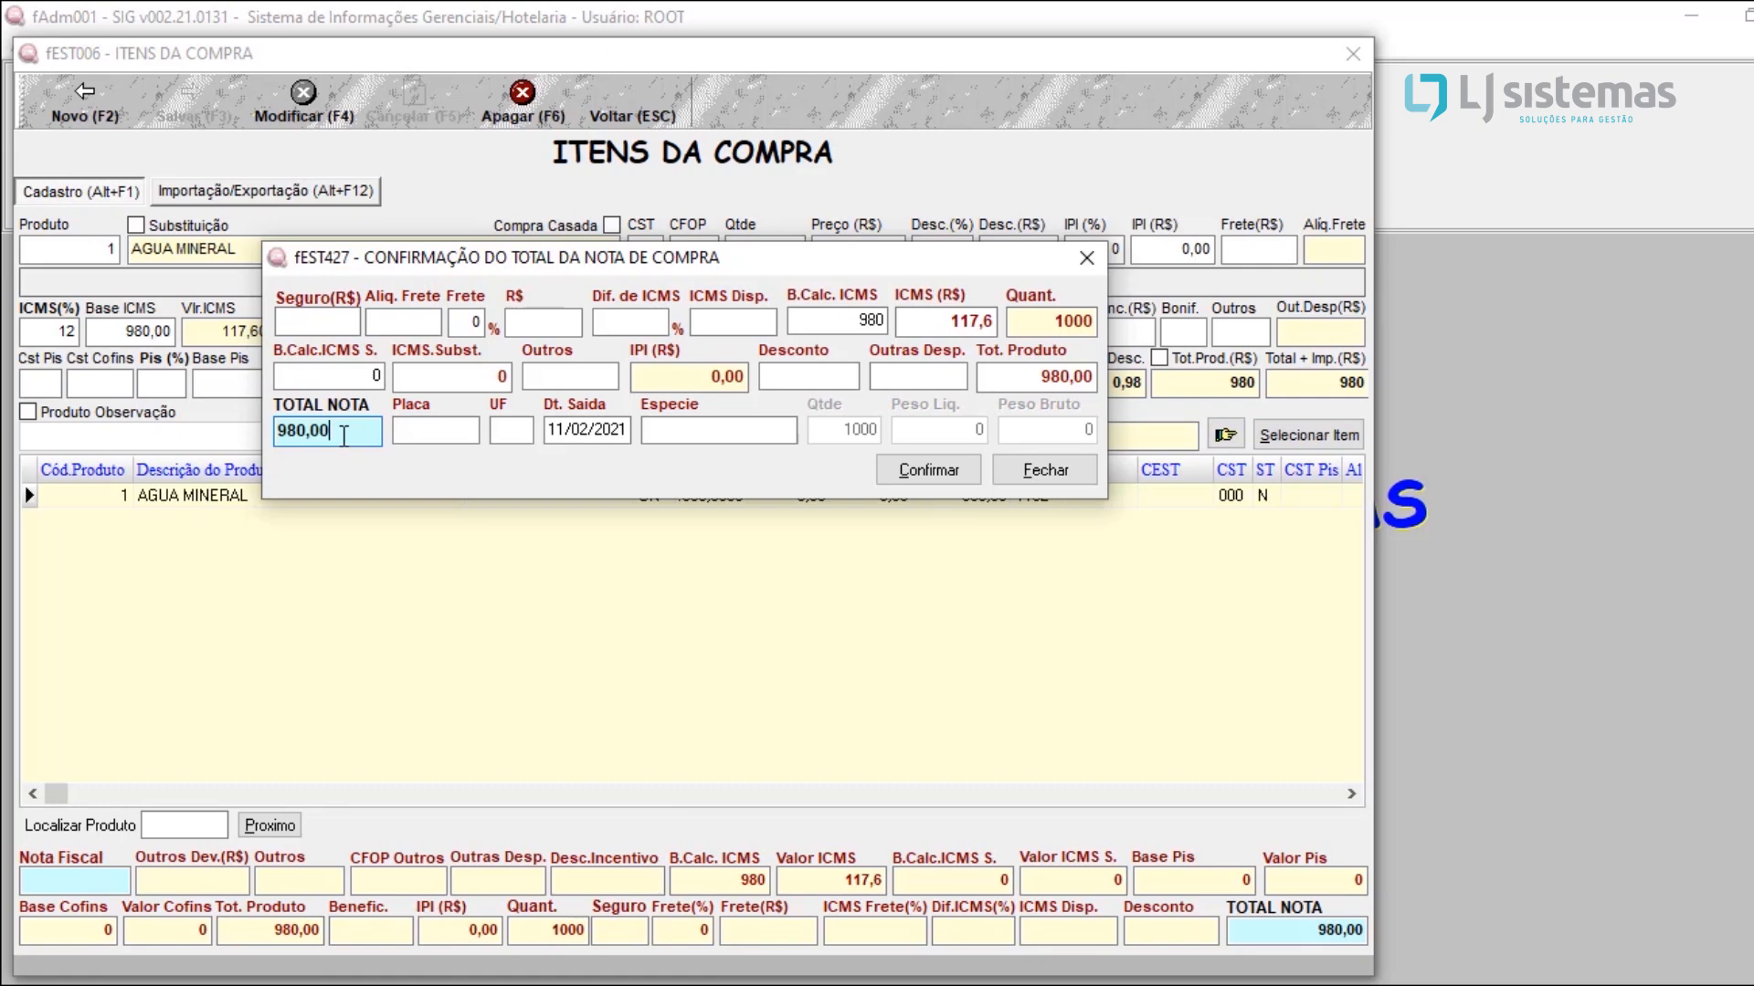
pyautogui.click(941, 479)
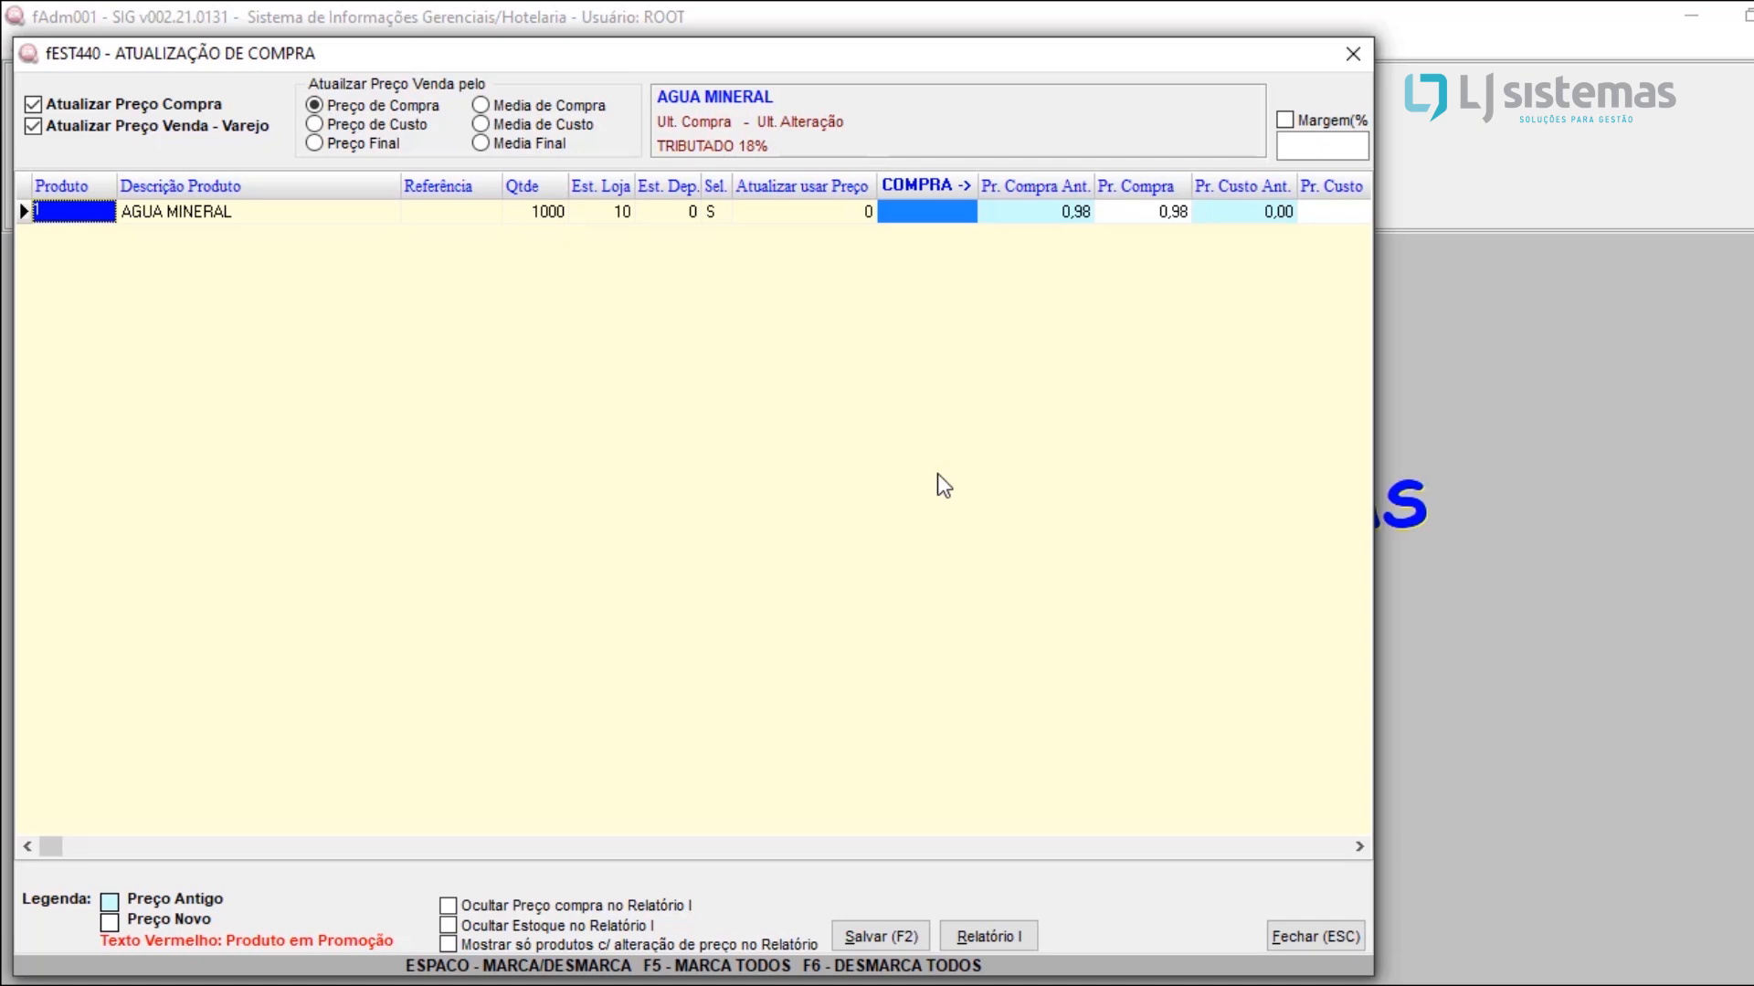
# Step: Toggle the purchase price and retail sale price update options, leaving both enabled
pyautogui.click(115, 107)
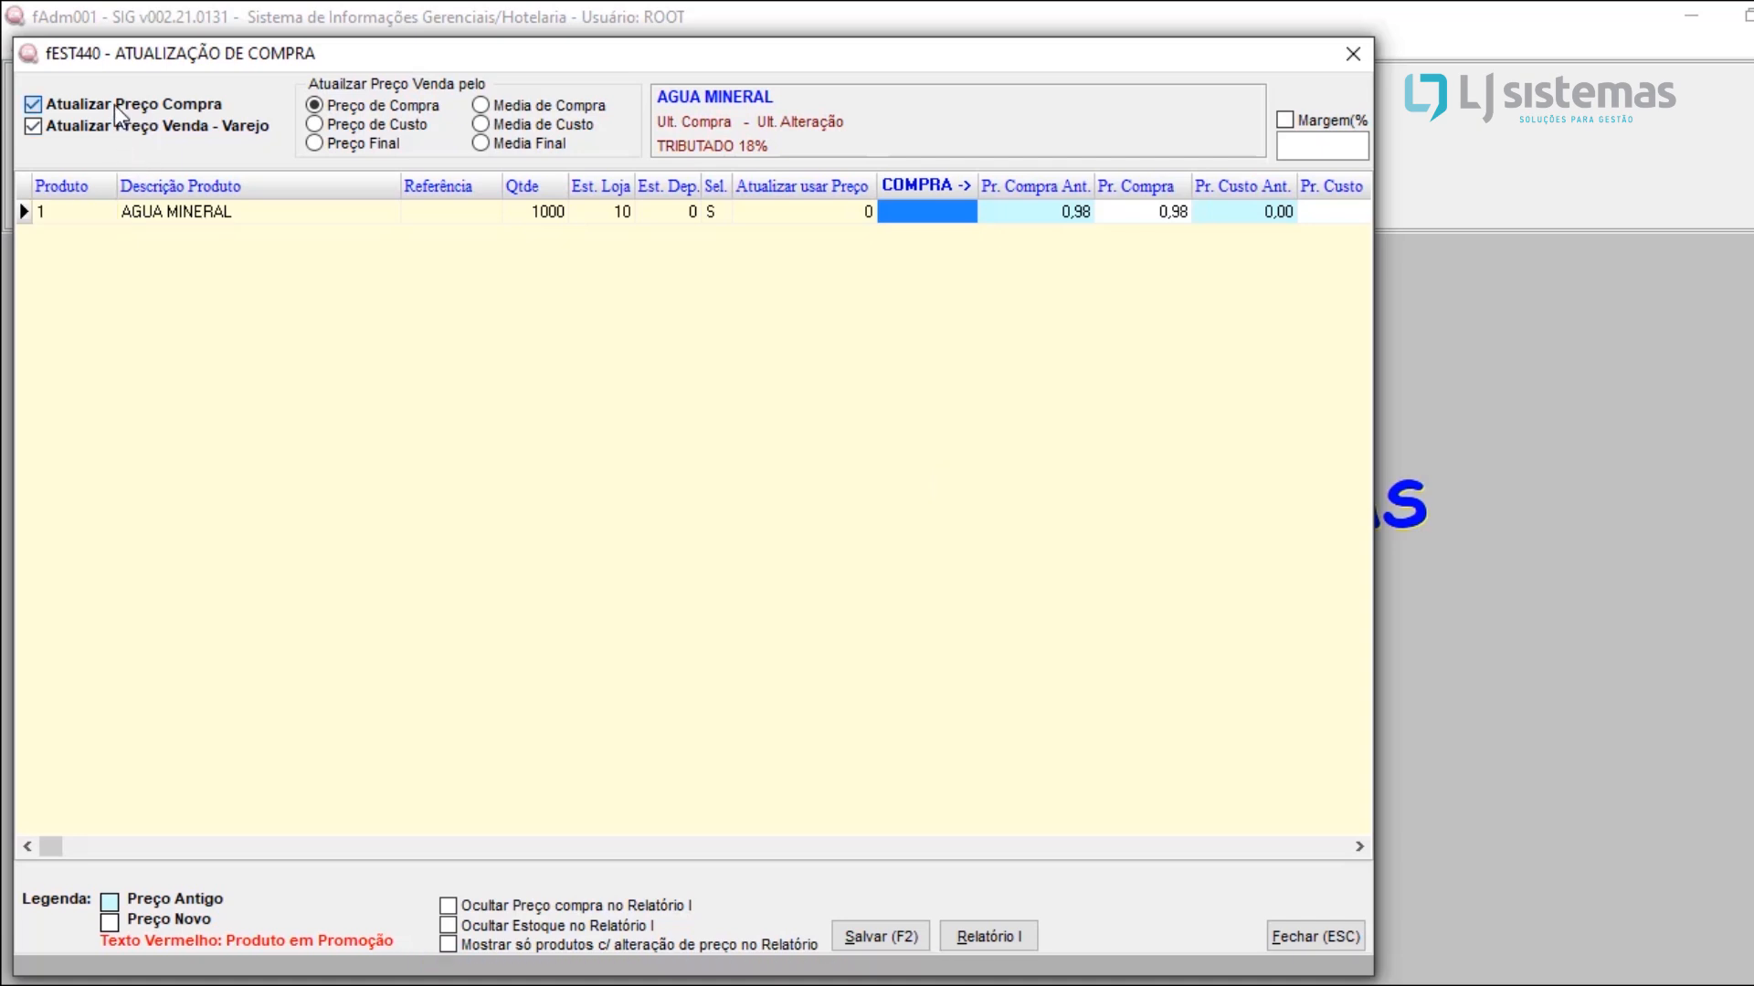
pyautogui.click(111, 123)
pyautogui.click(104, 109)
pyautogui.click(101, 125)
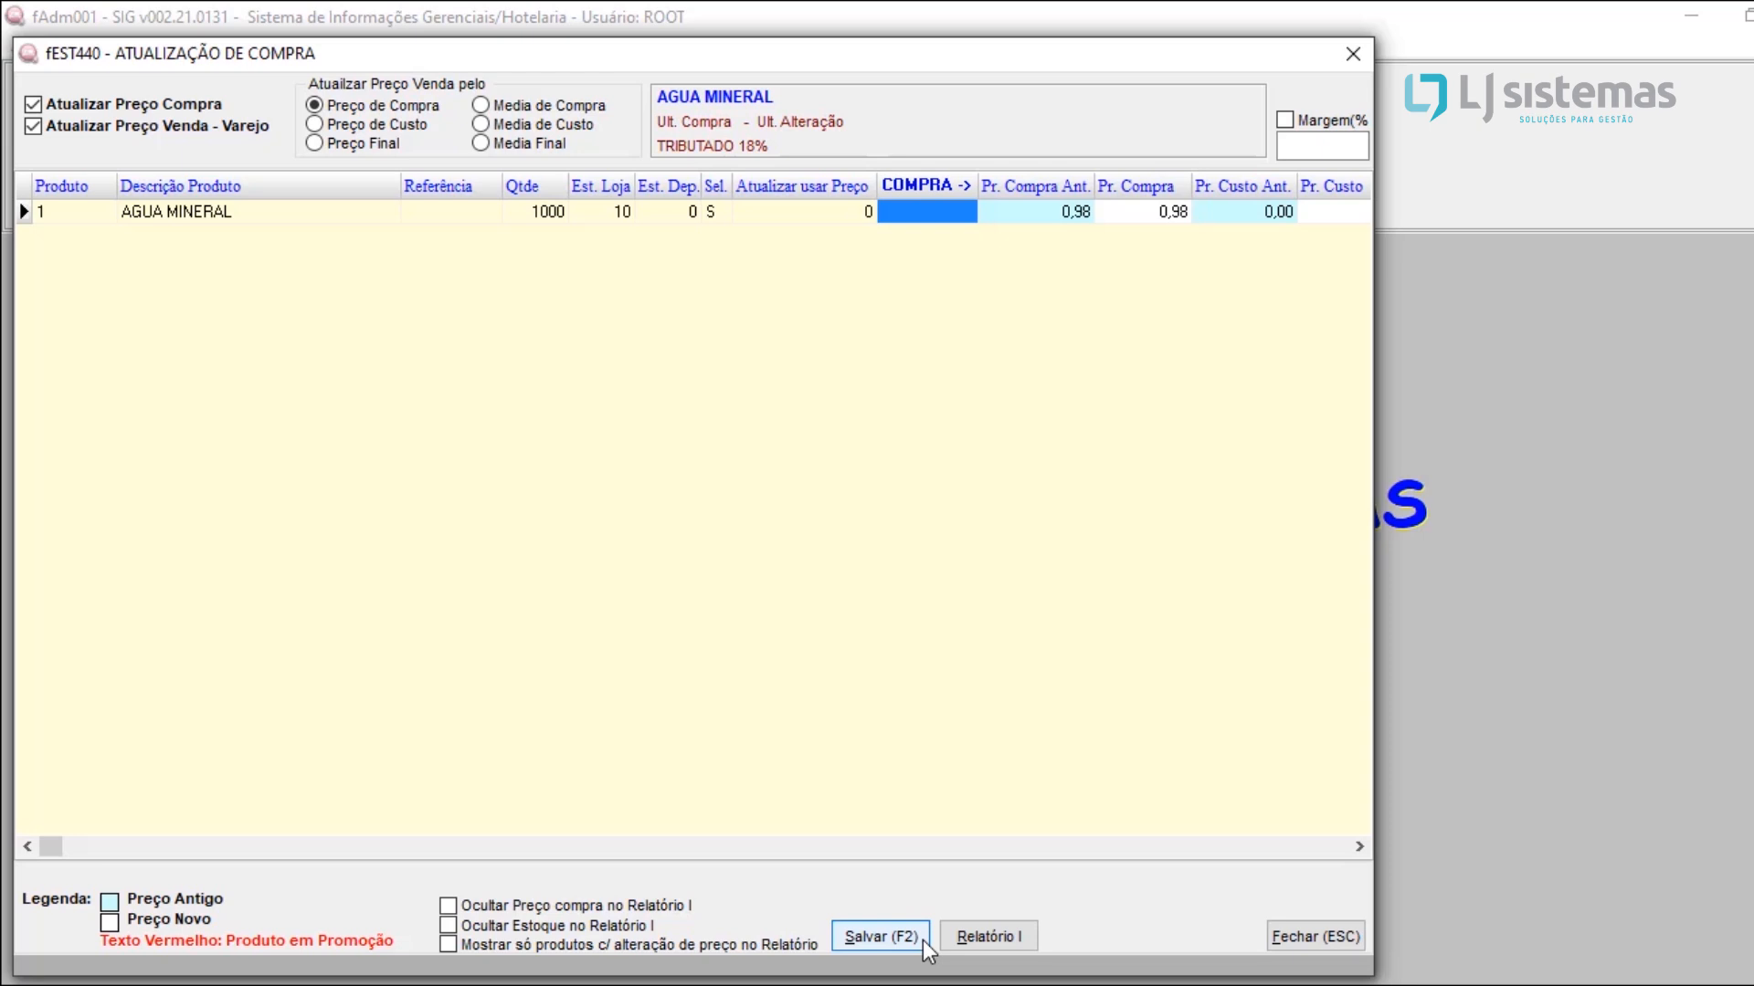
# Step: Go through the purchase price columns for AGUA MINERAL and set its P. Venda I to 3,00
pyautogui.click(1084, 222)
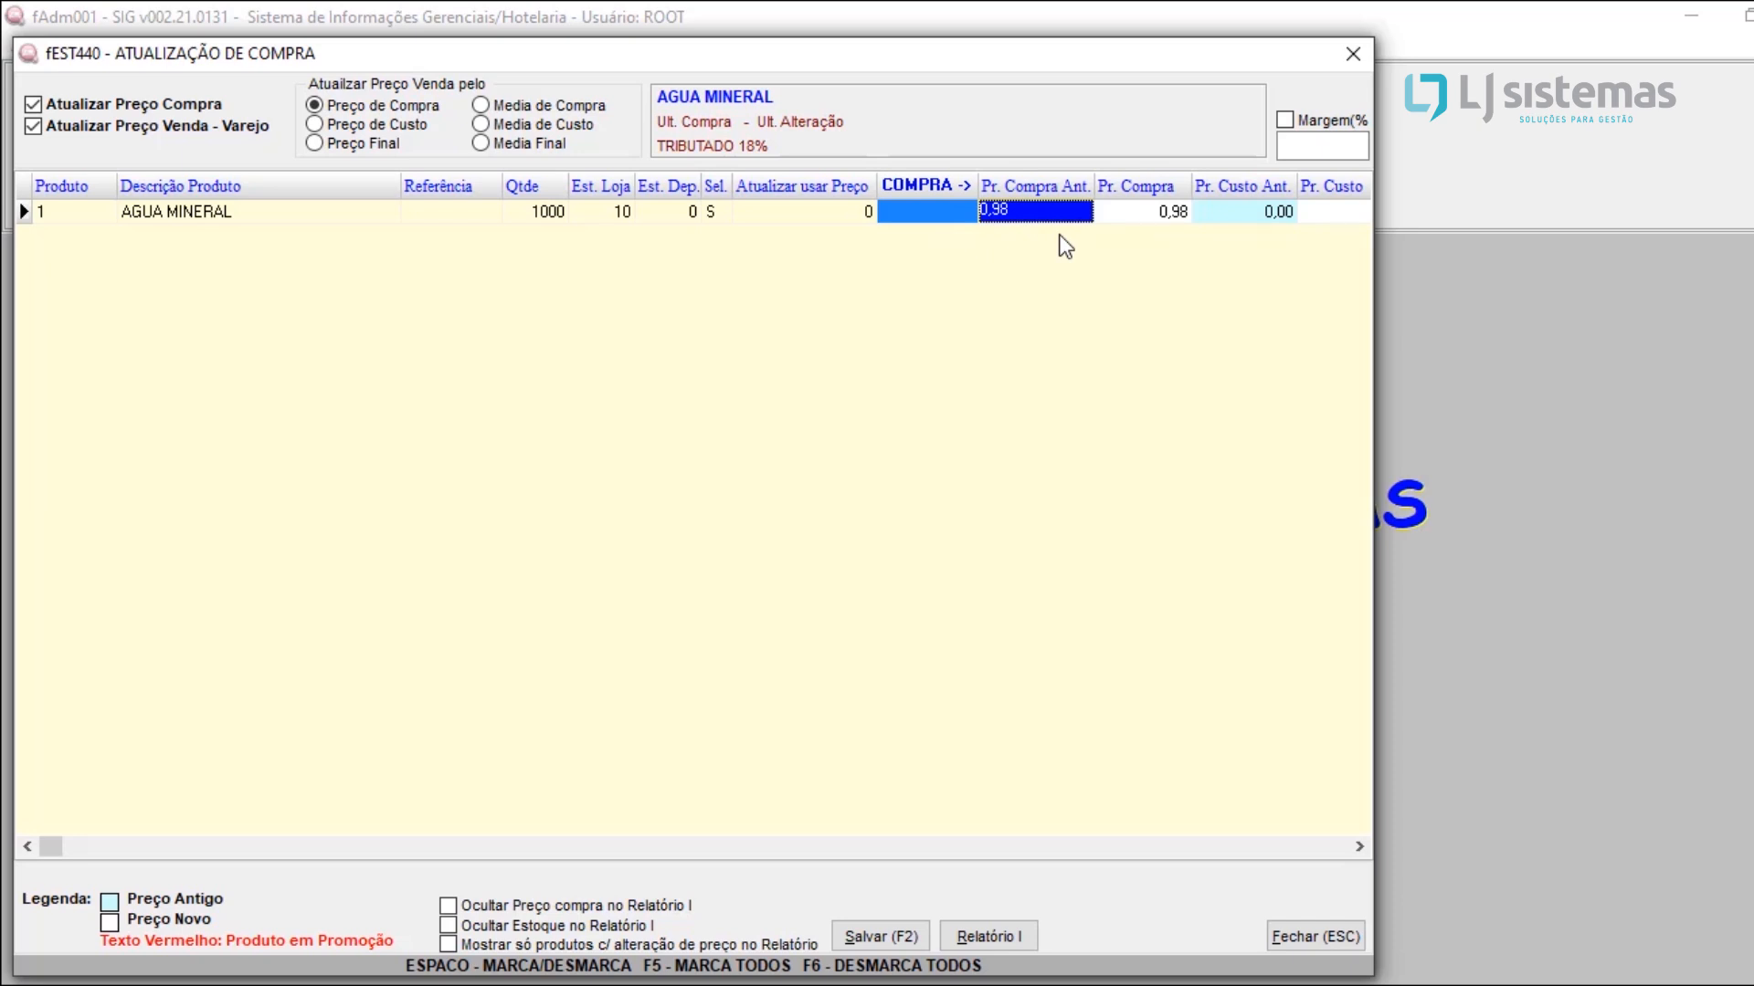
pyautogui.click(1153, 213)
pyautogui.press('Return')
pyautogui.press('Return')
pyautogui.press('Return')
pyautogui.press('Return')
pyautogui.press('Return')
pyautogui.press('Return')
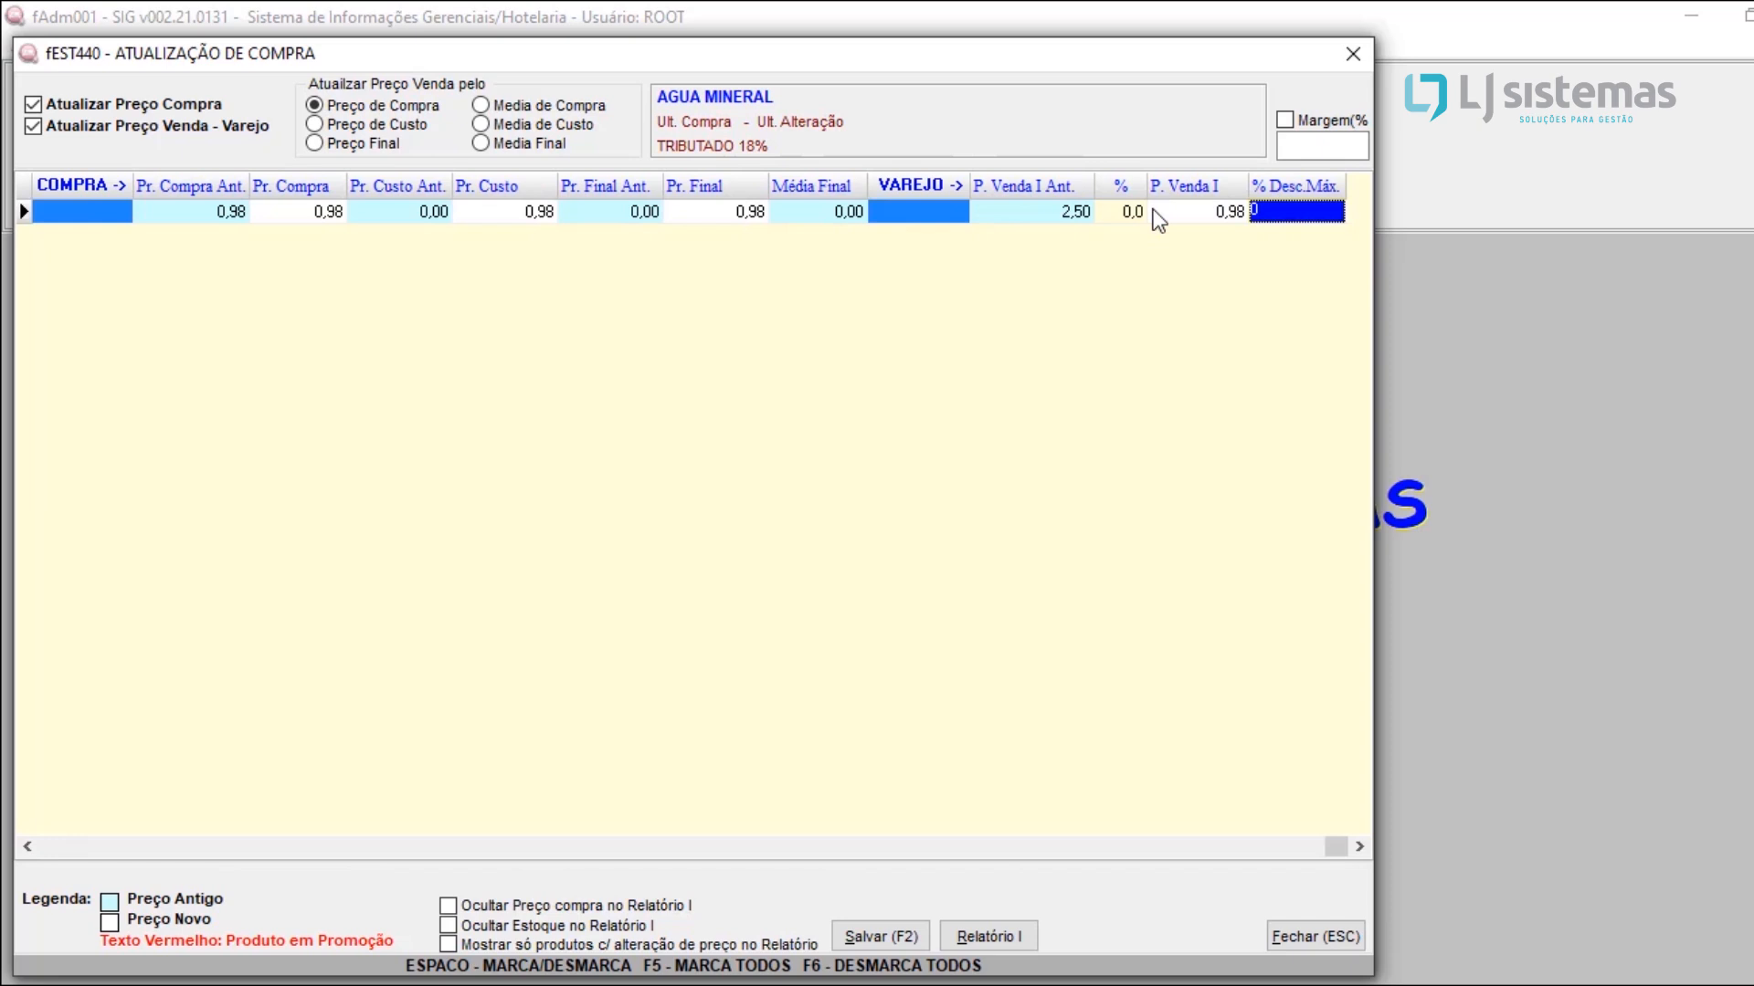
pyautogui.click(1156, 213)
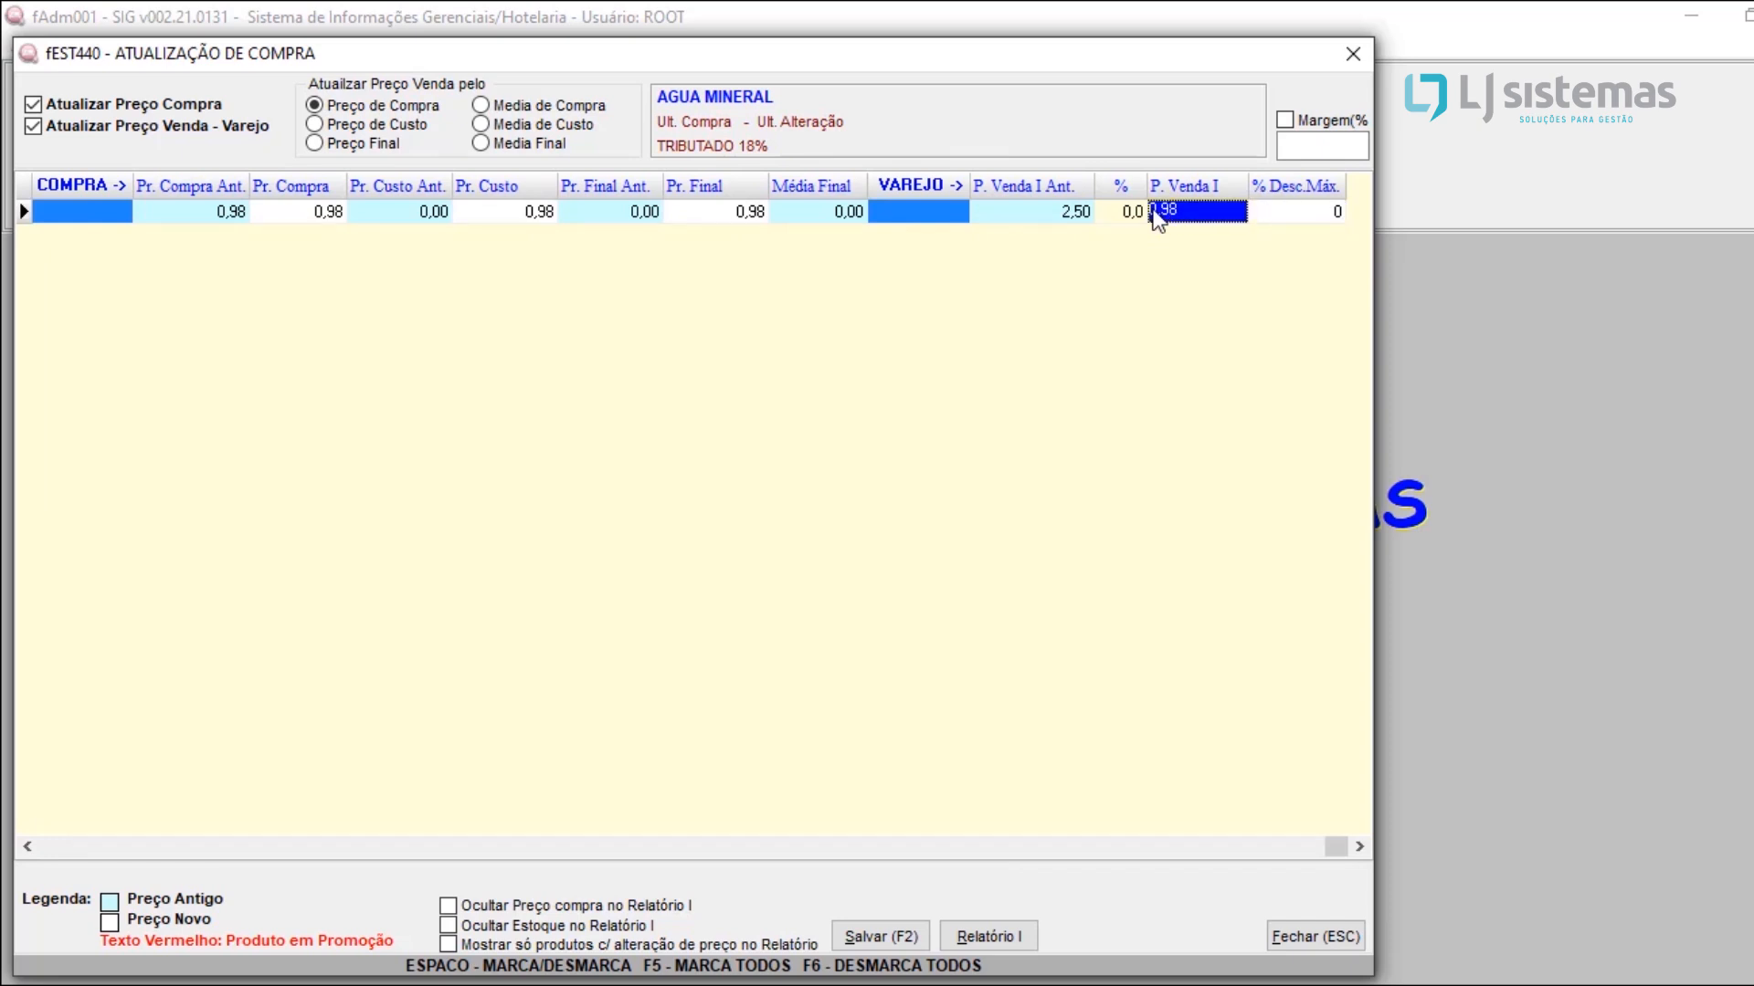
pyautogui.click(1167, 215)
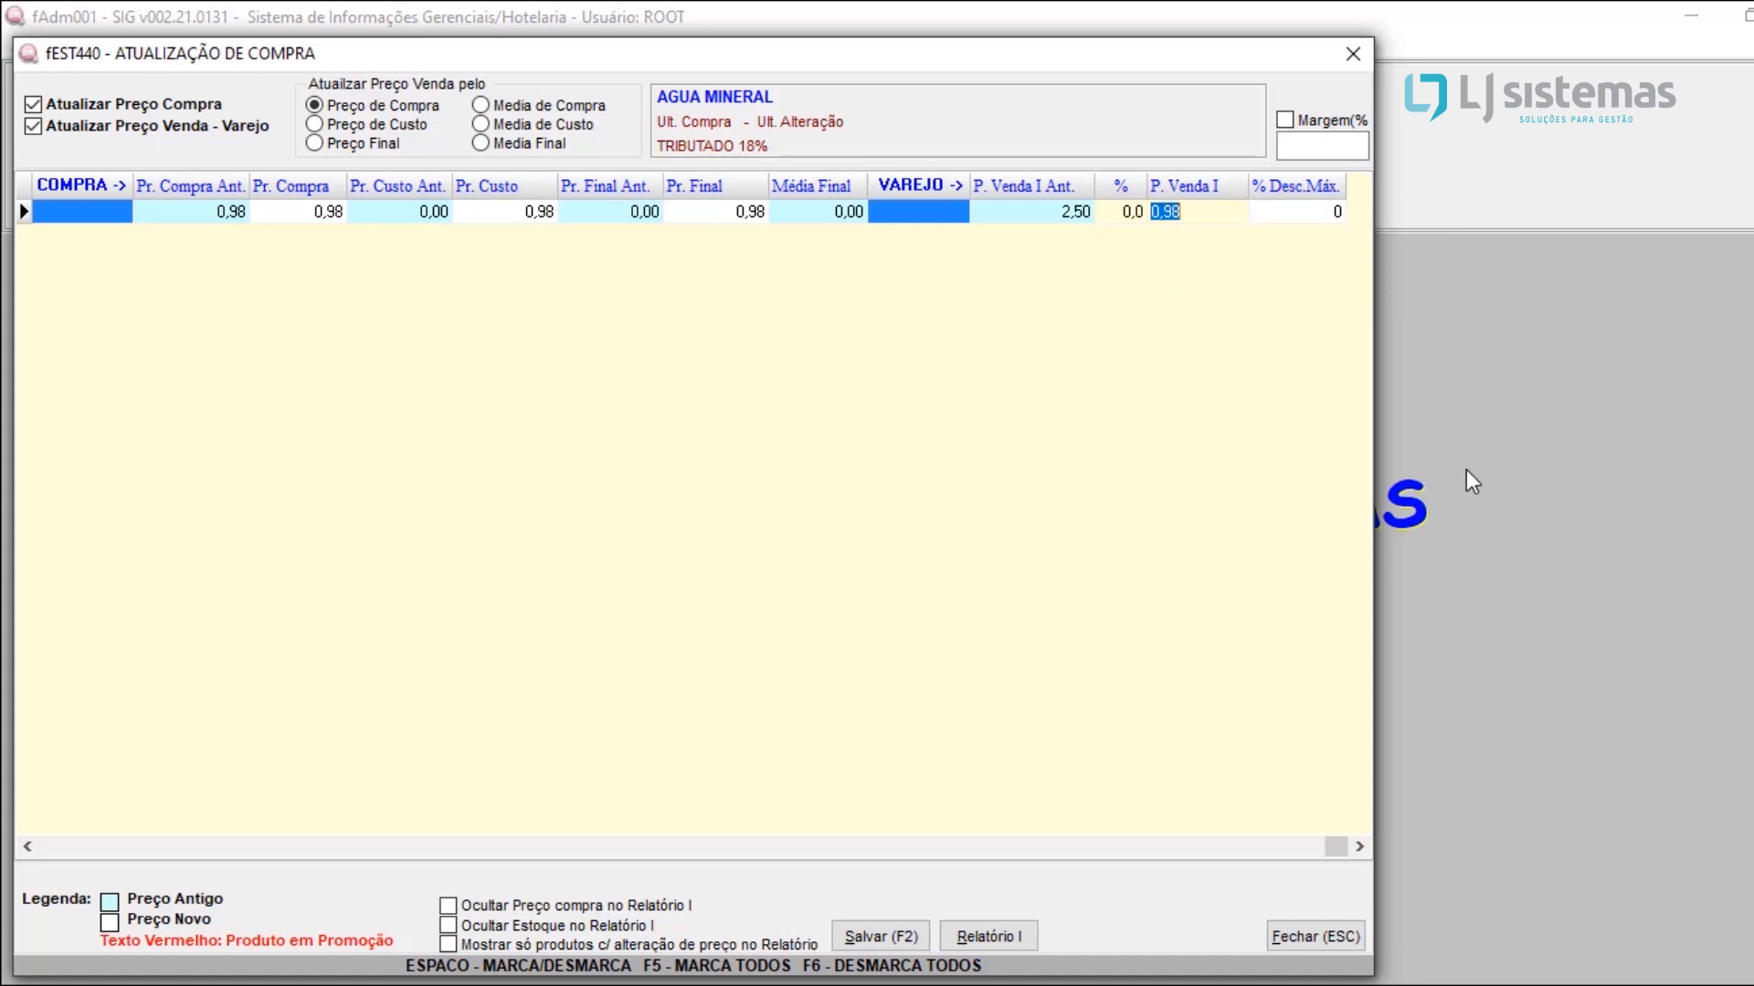
pyautogui.write('3,00')
pyautogui.press('Return')
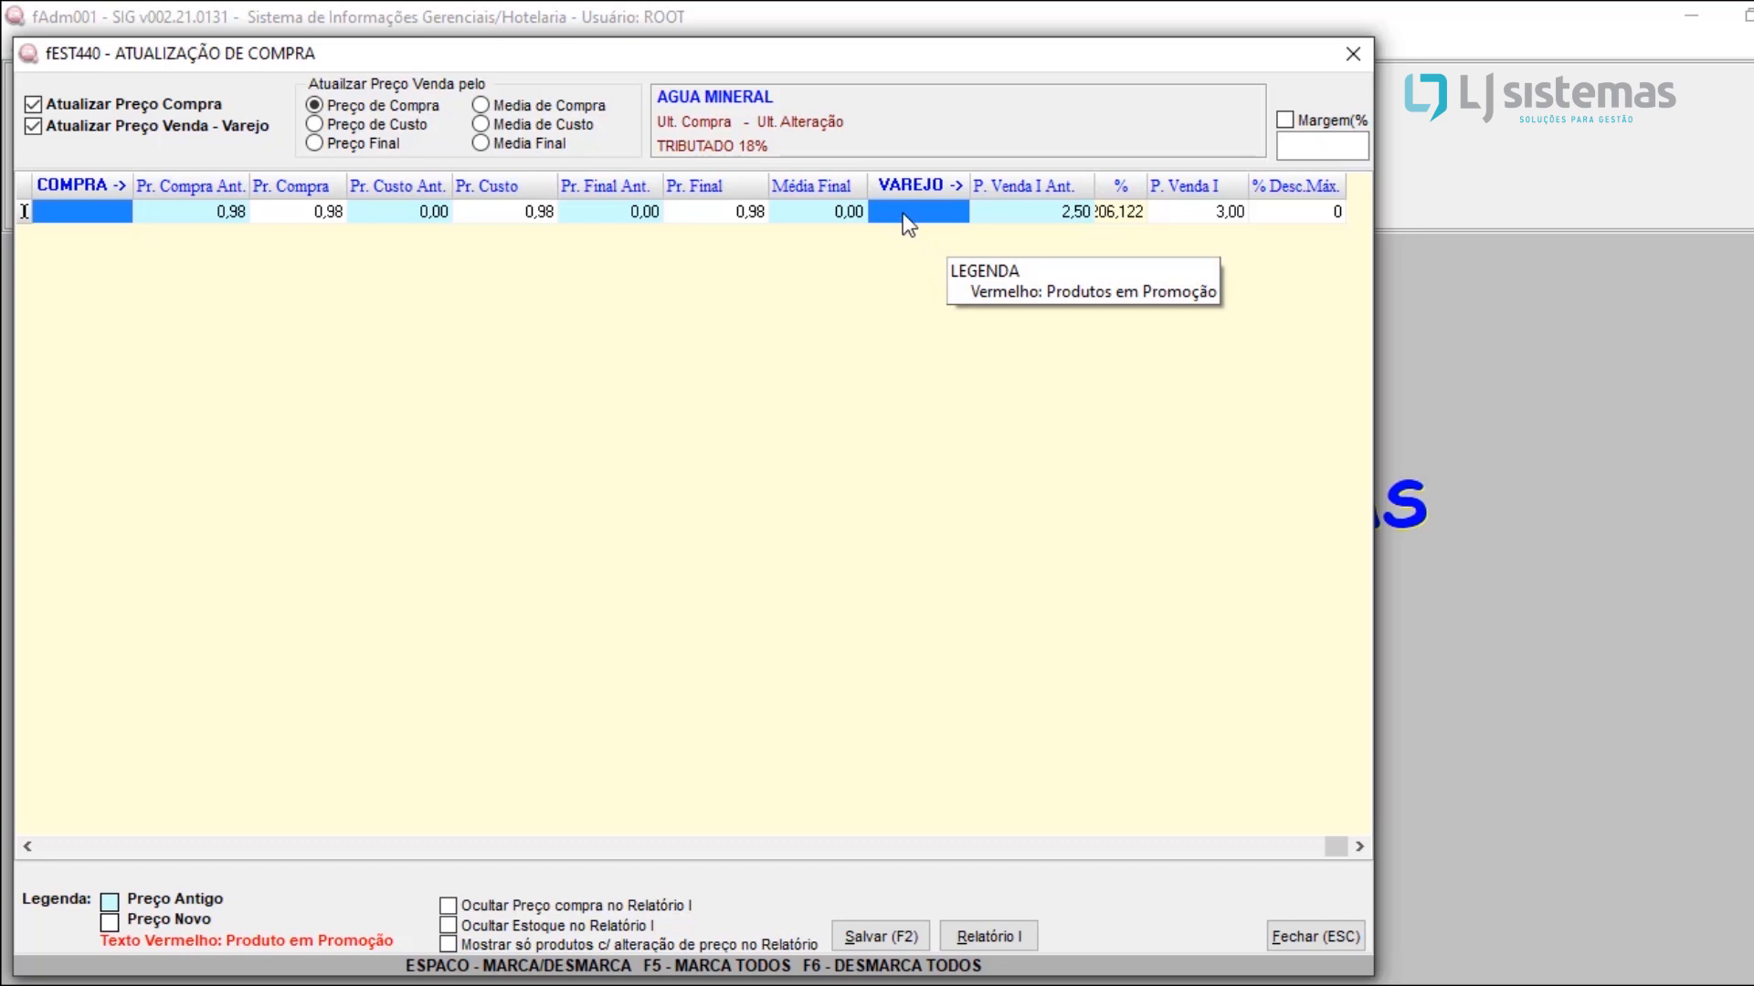
pyautogui.click(1196, 213)
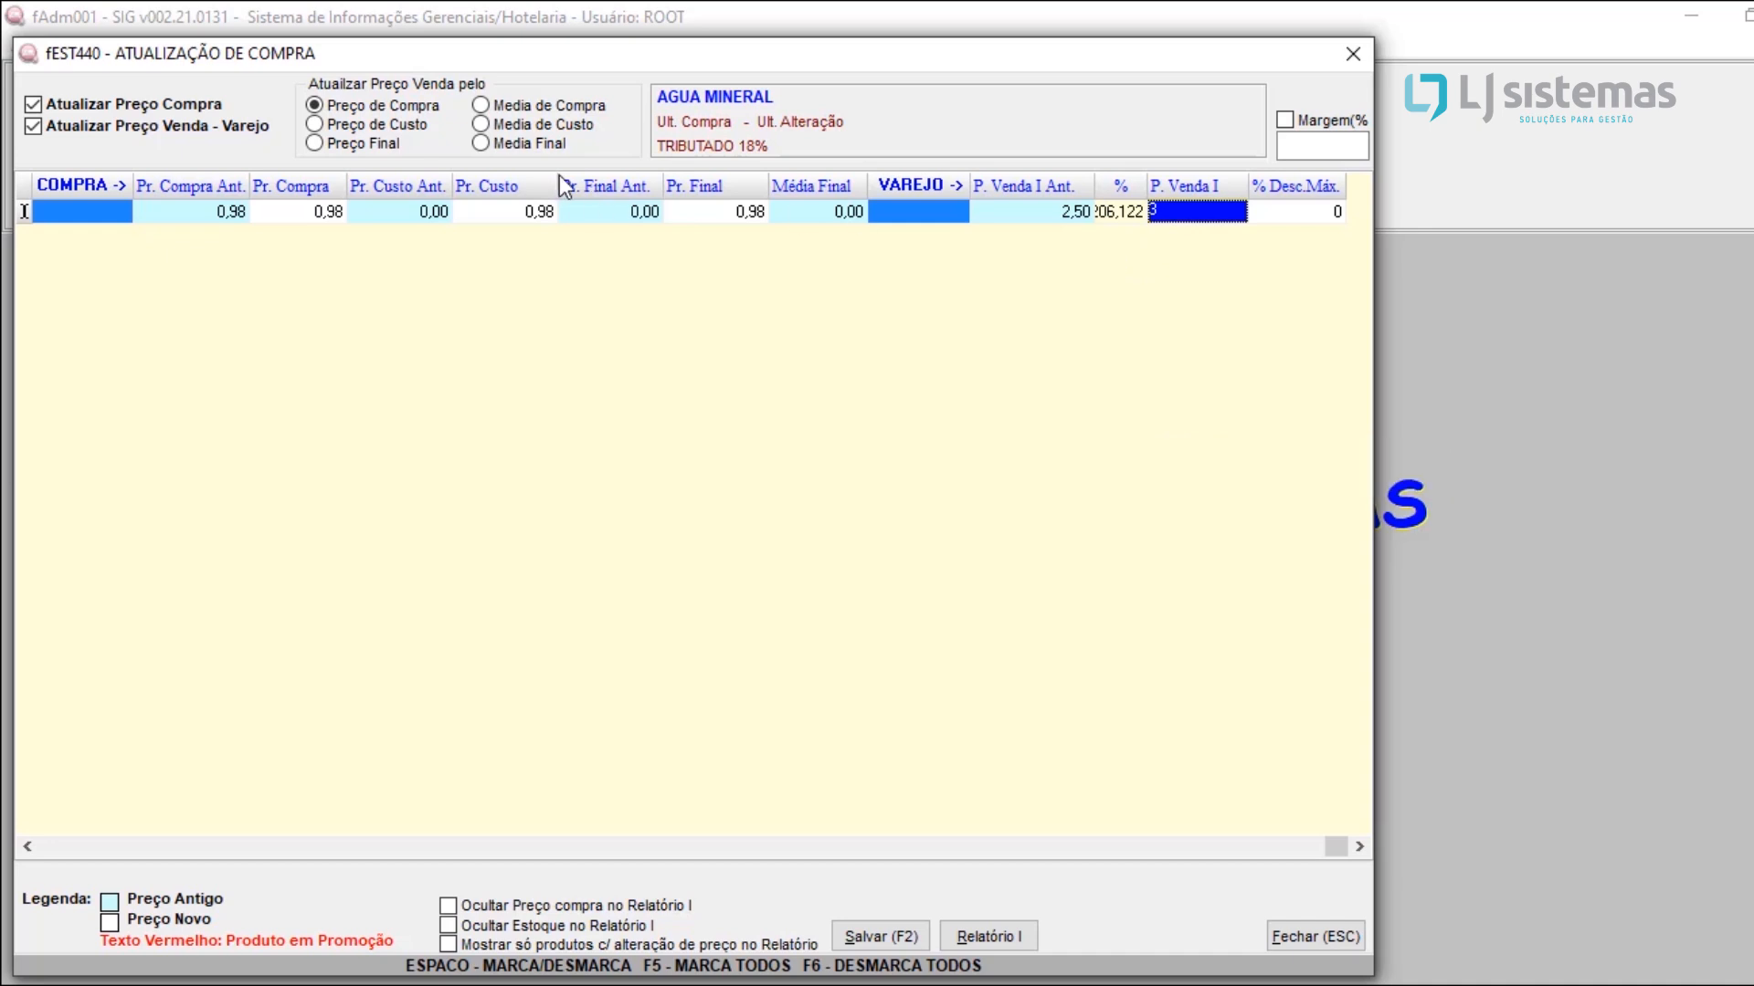
# Step: Turn off the retail sale price update and save the purchase update without printing the purchase
pyautogui.click(199, 133)
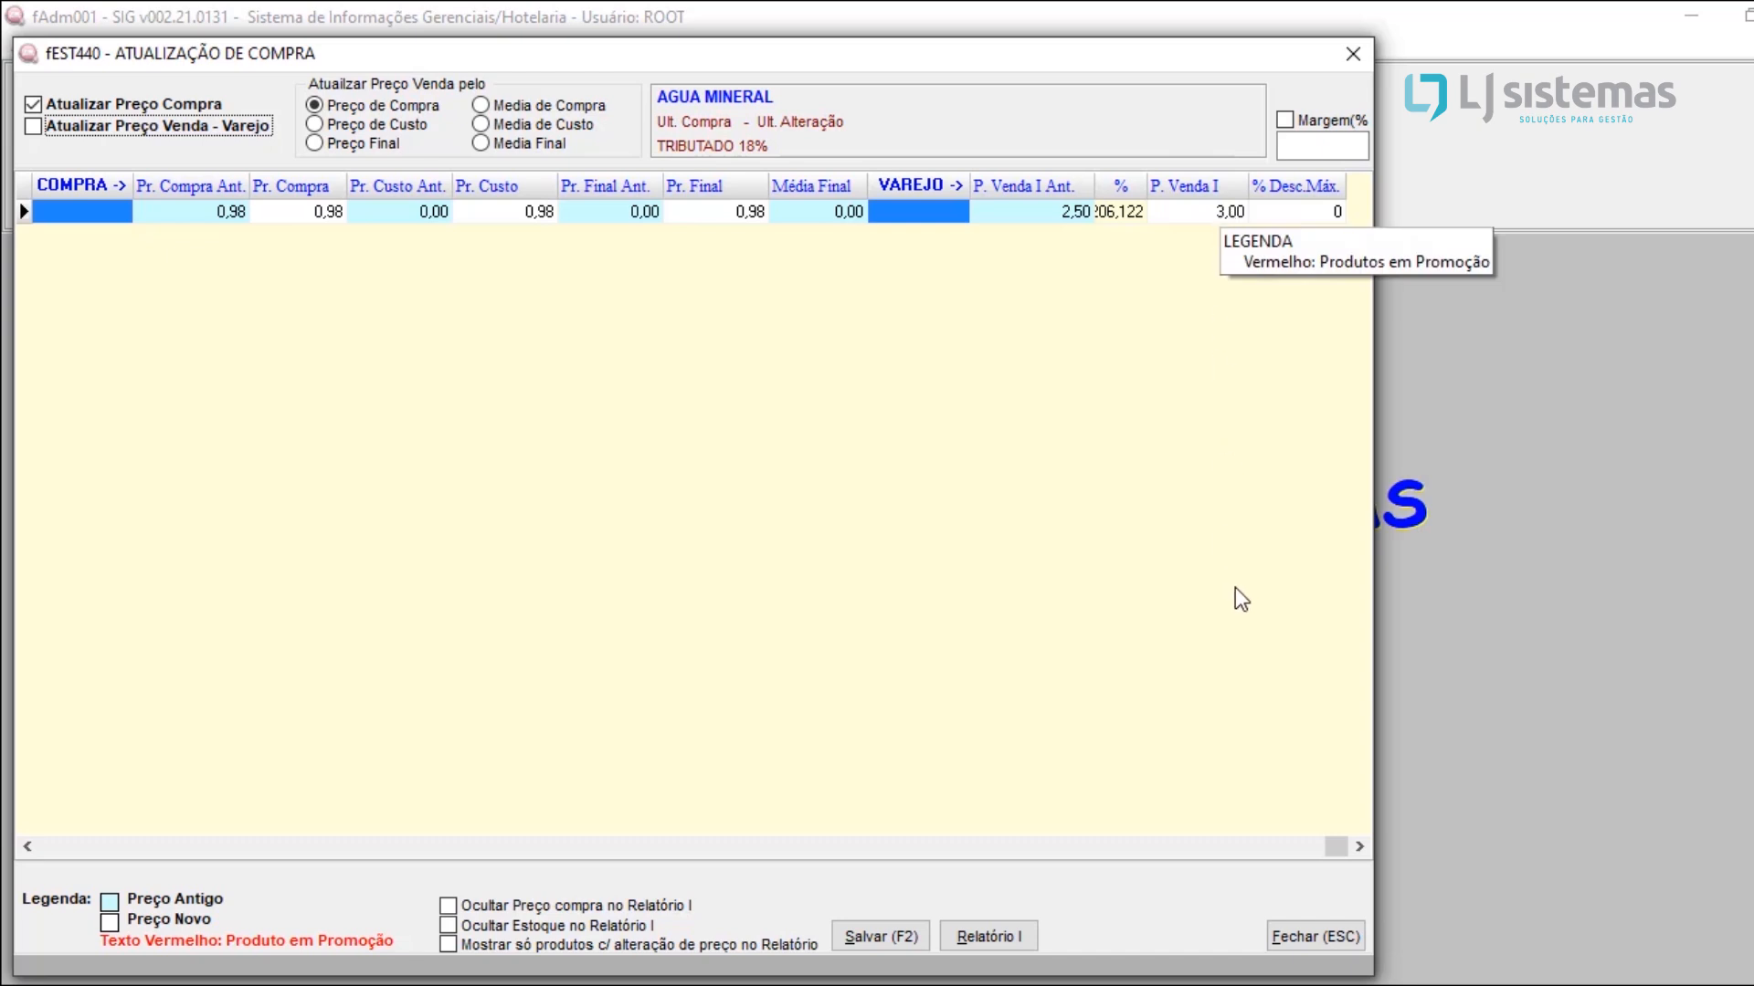
pyautogui.click(880, 937)
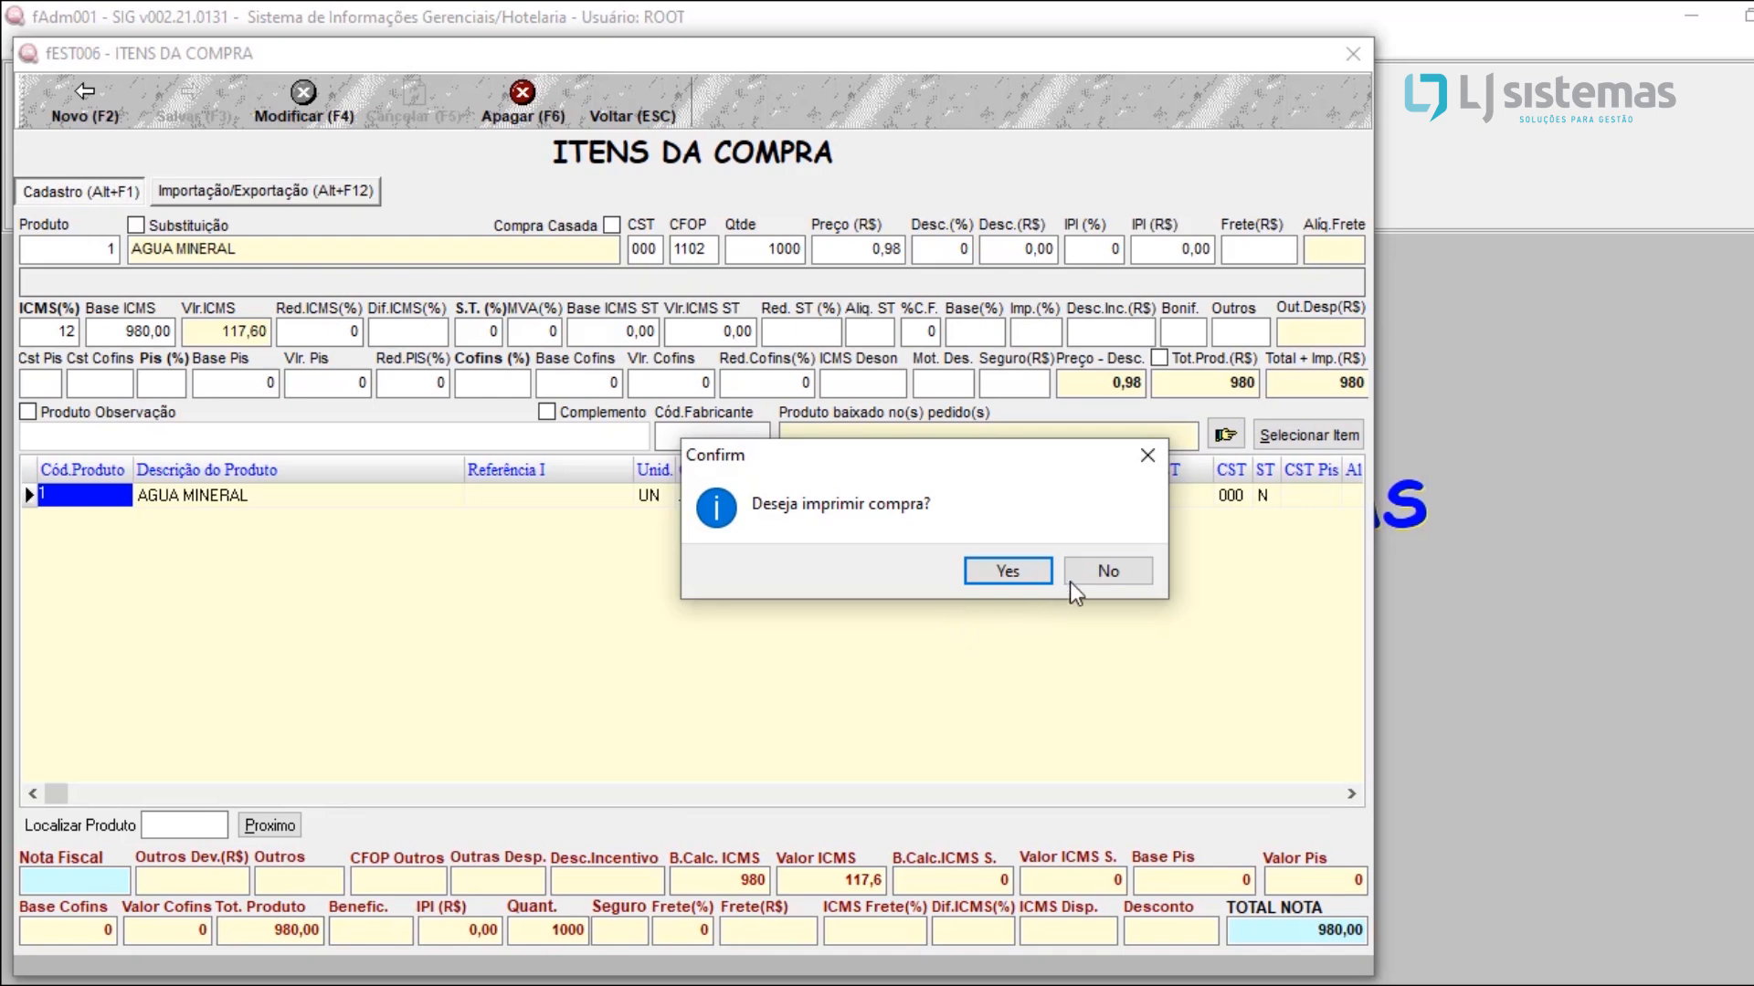
pyautogui.click(1098, 573)
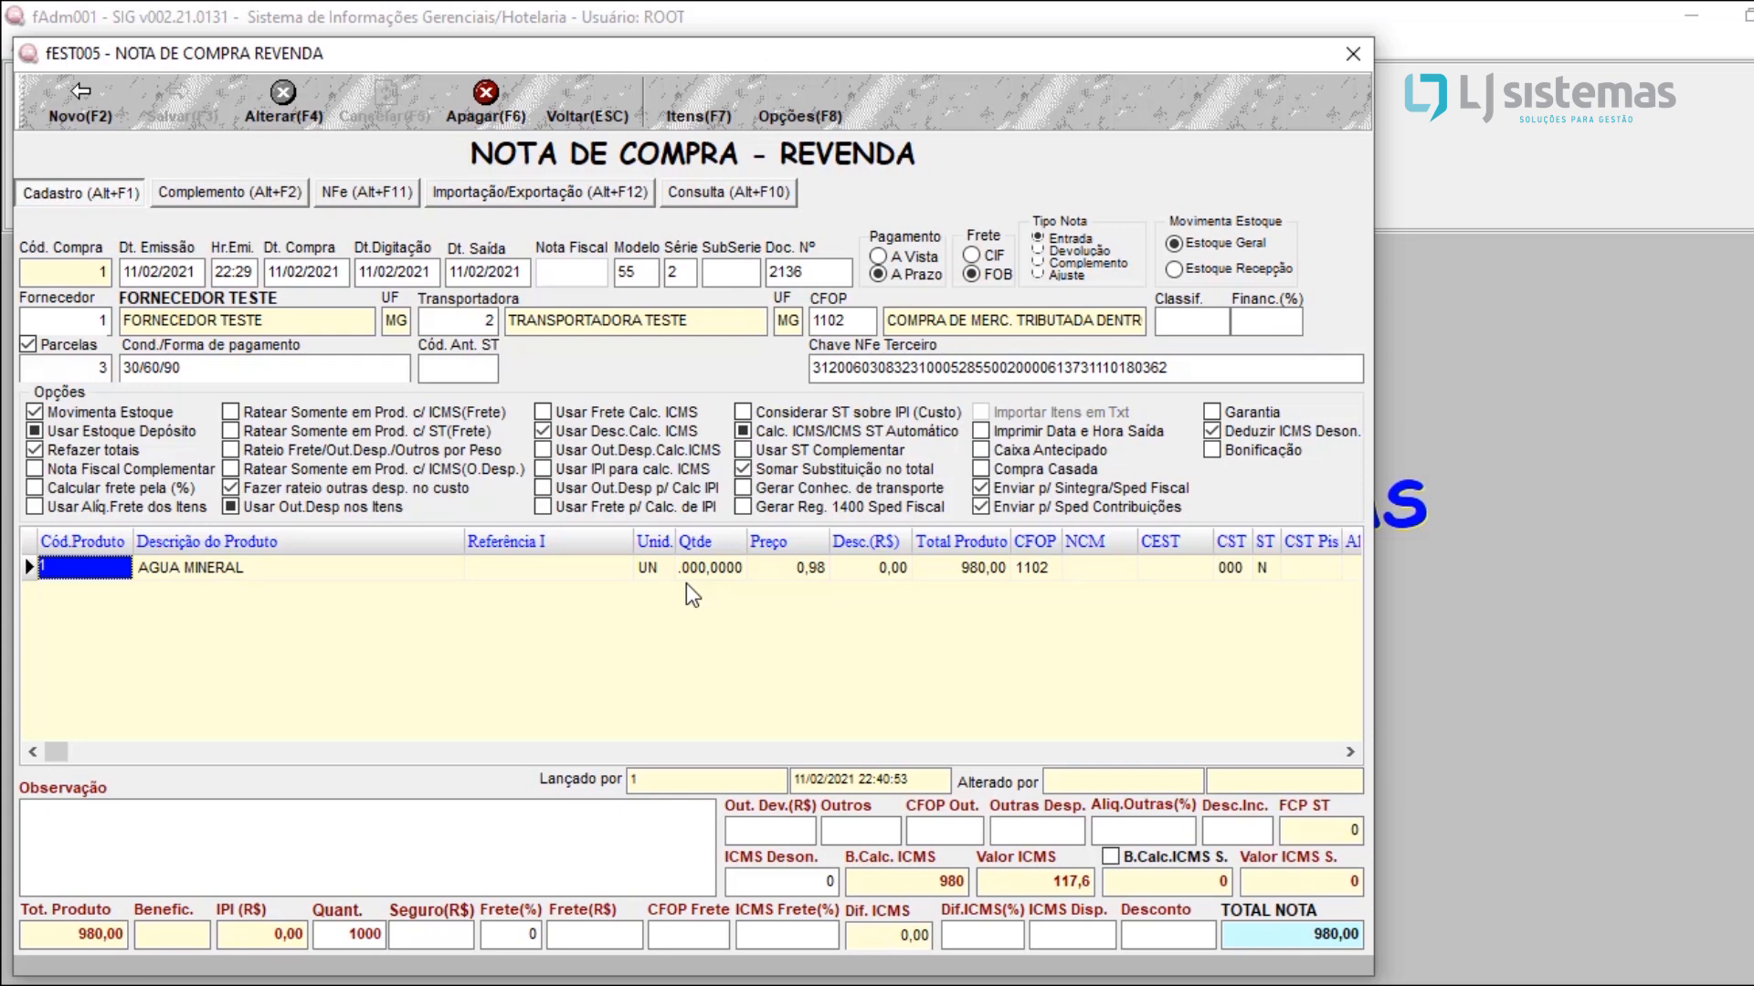
# Step: Start generating the purchase note's accounts payable and set the installments' payment type to BOLETO
pyautogui.click(820, 106)
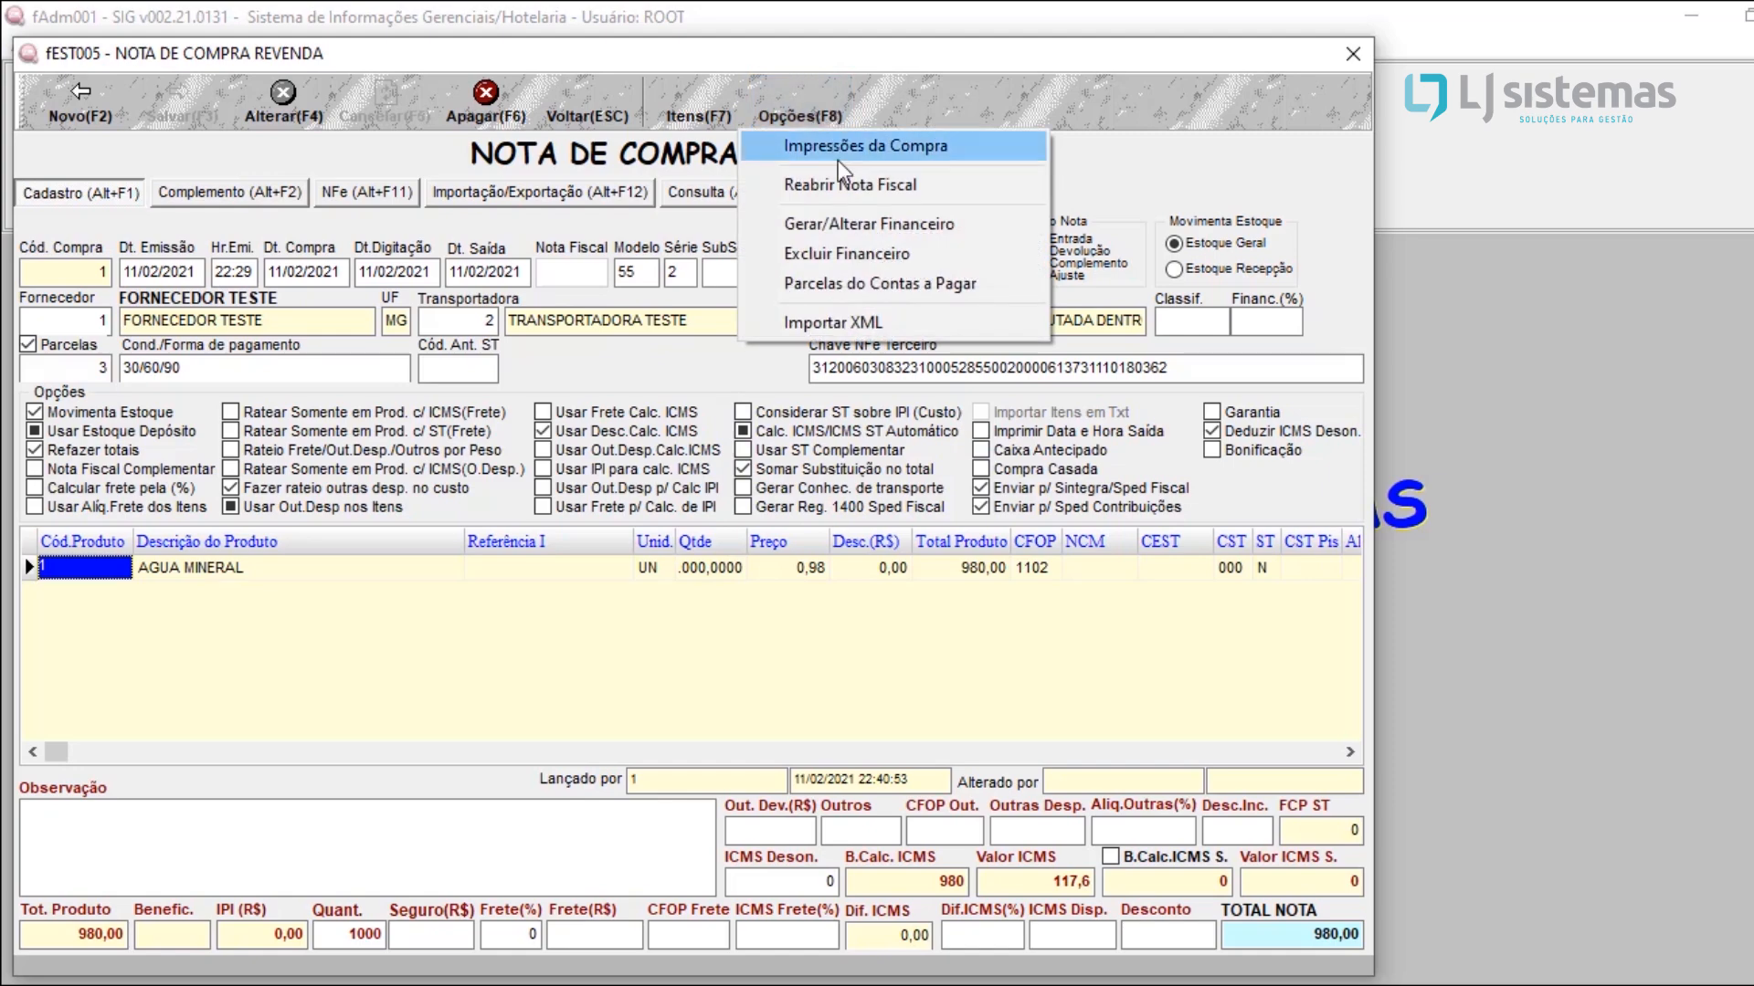
pyautogui.click(864, 232)
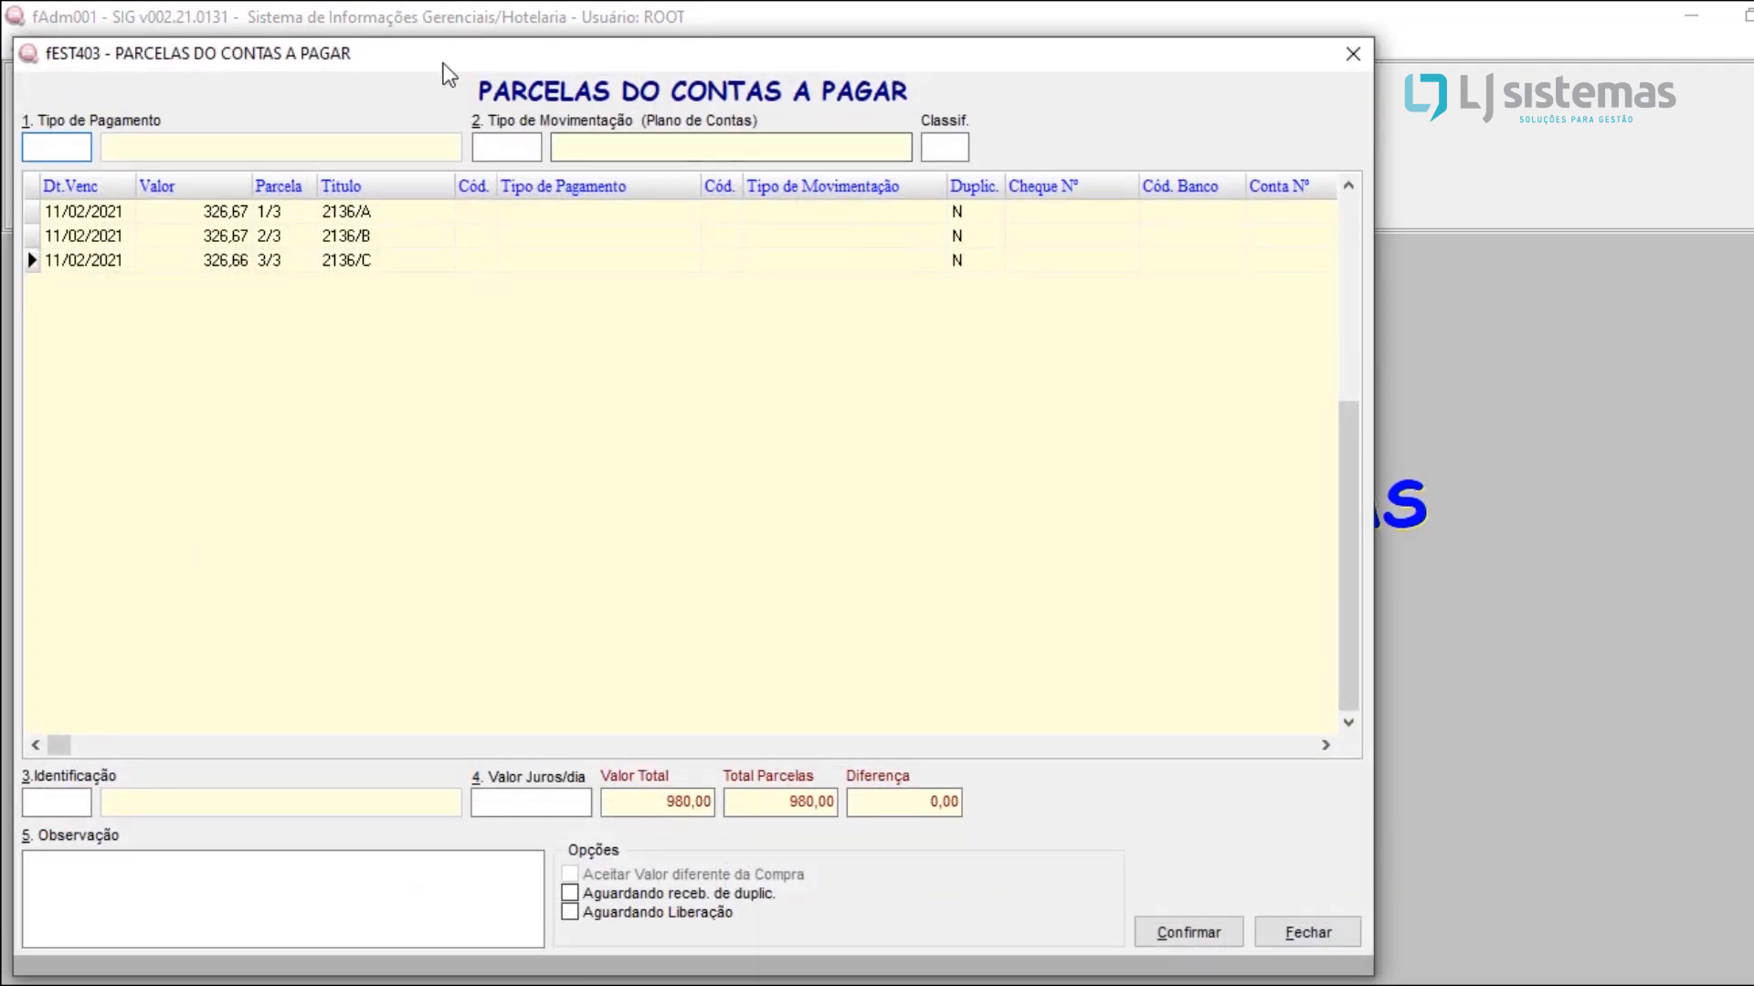
pyautogui.moveTo(416, 60); pyautogui.dragTo(1044, 51)
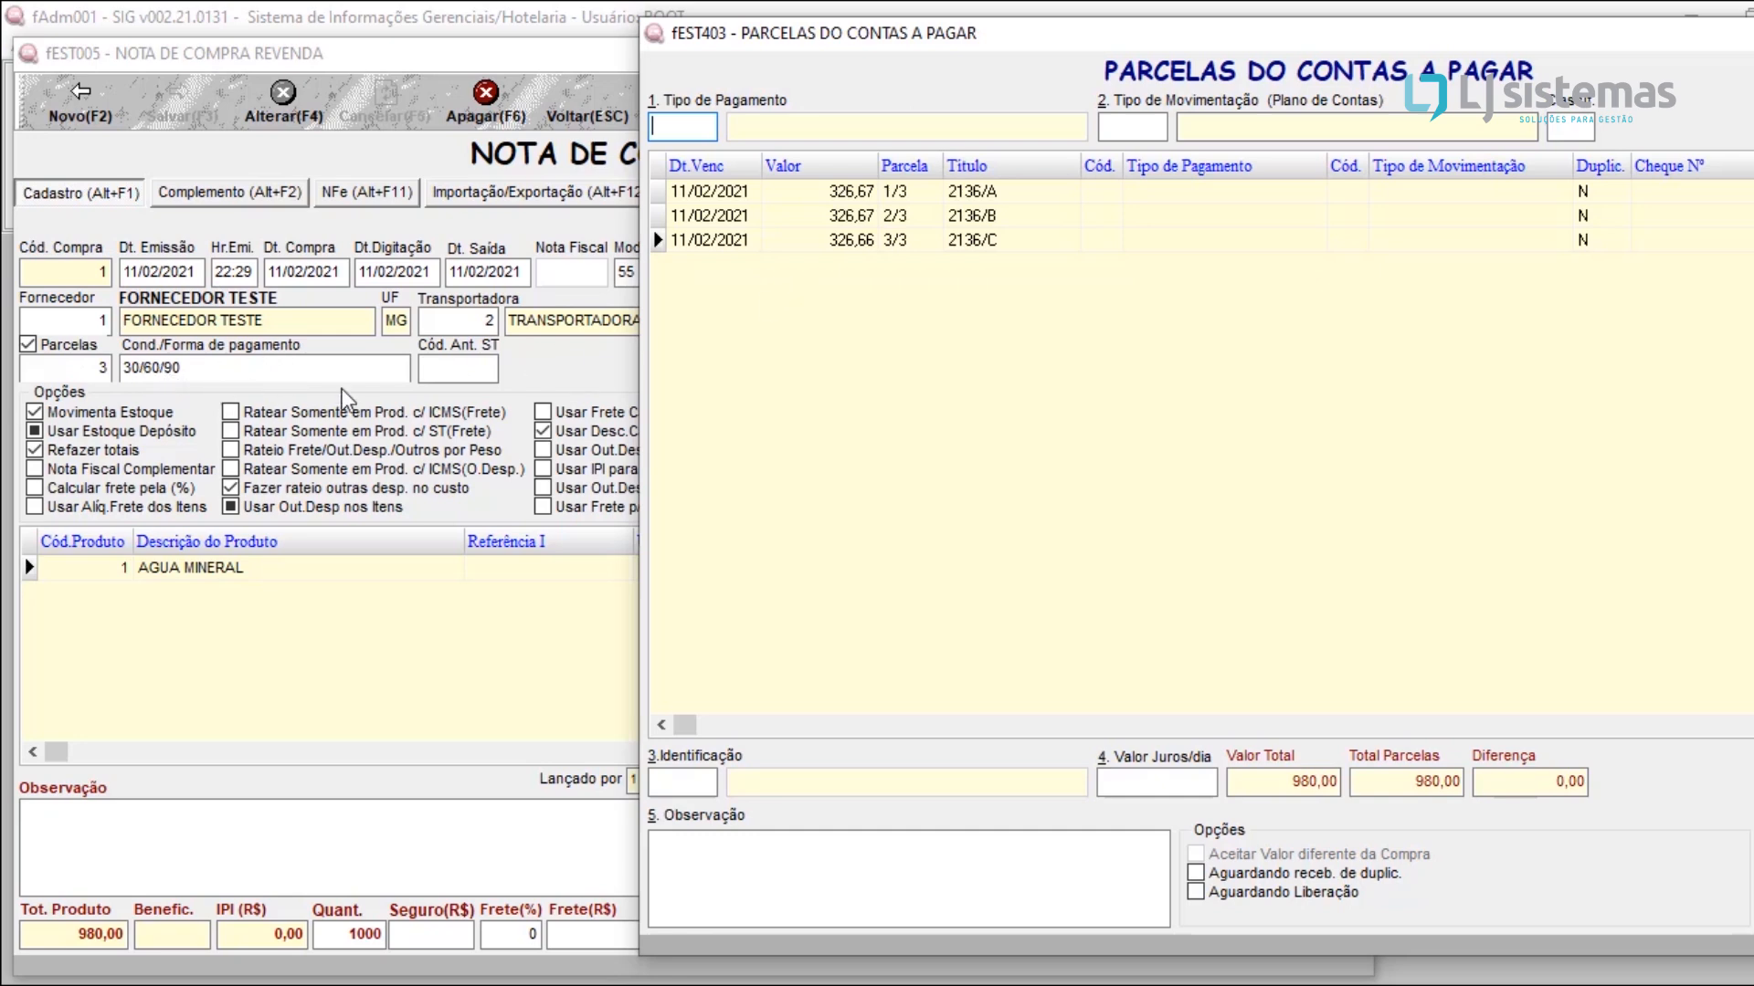
pyautogui.moveTo(920, 44); pyautogui.dragTo(445, 45)
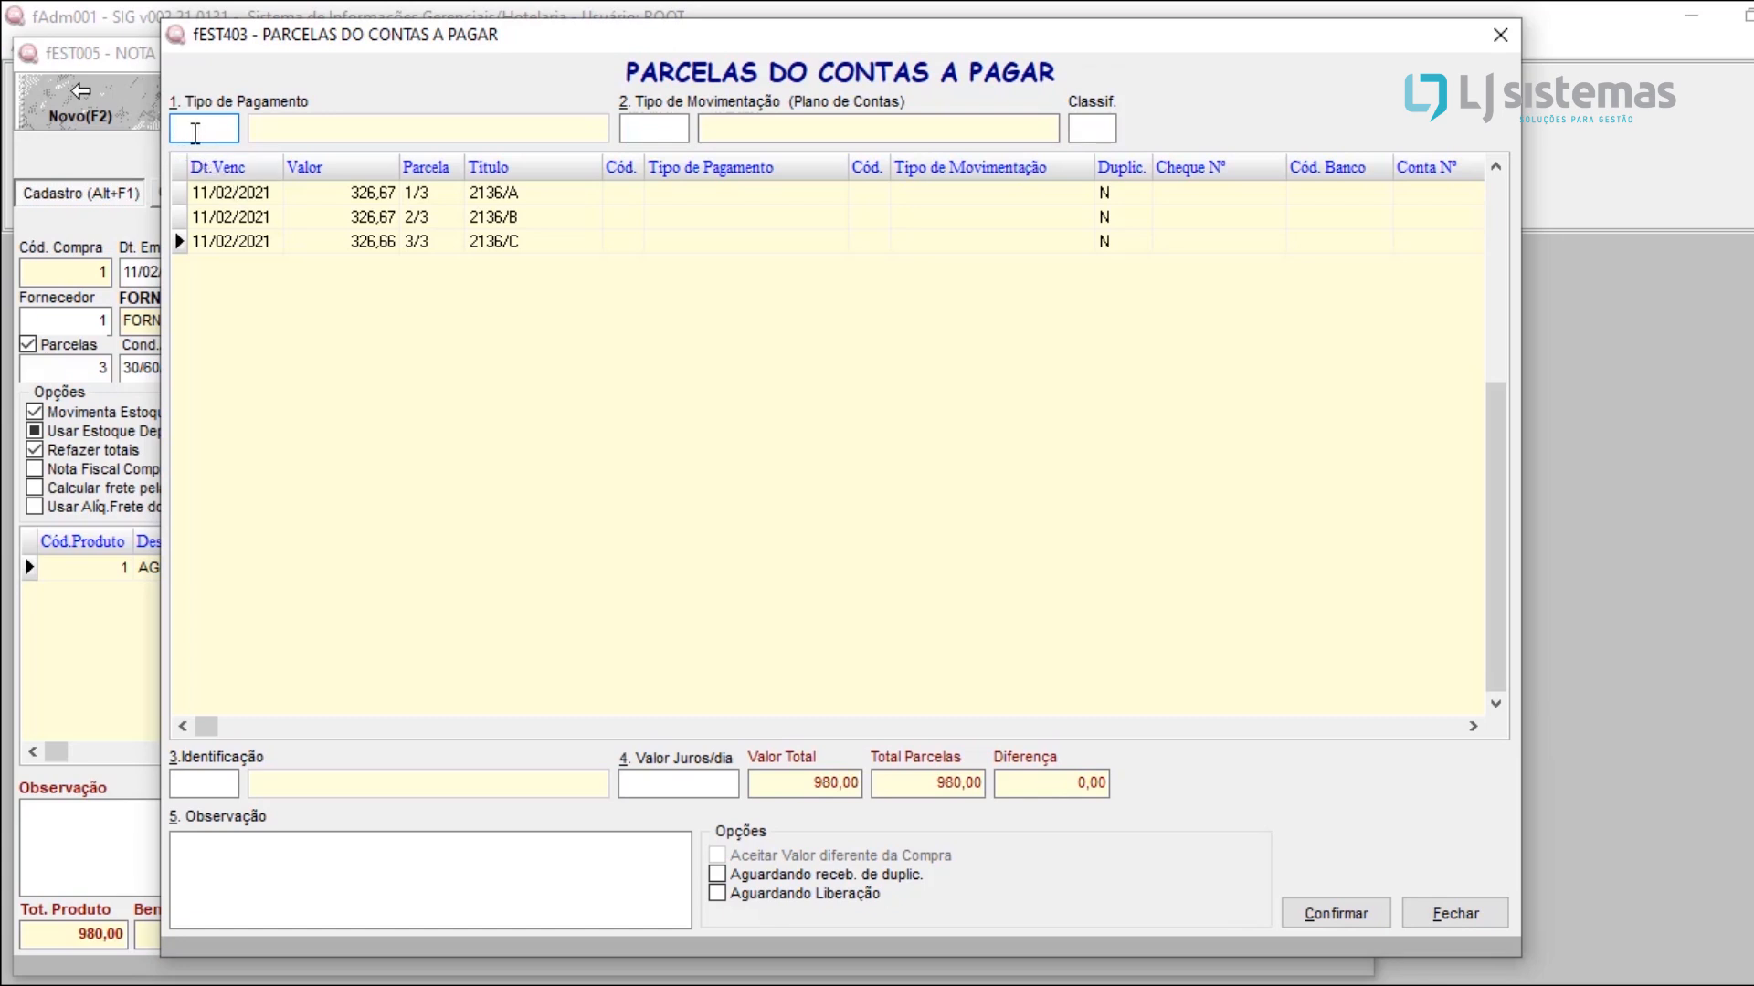
pyautogui.write('2')
pyautogui.press('F10')
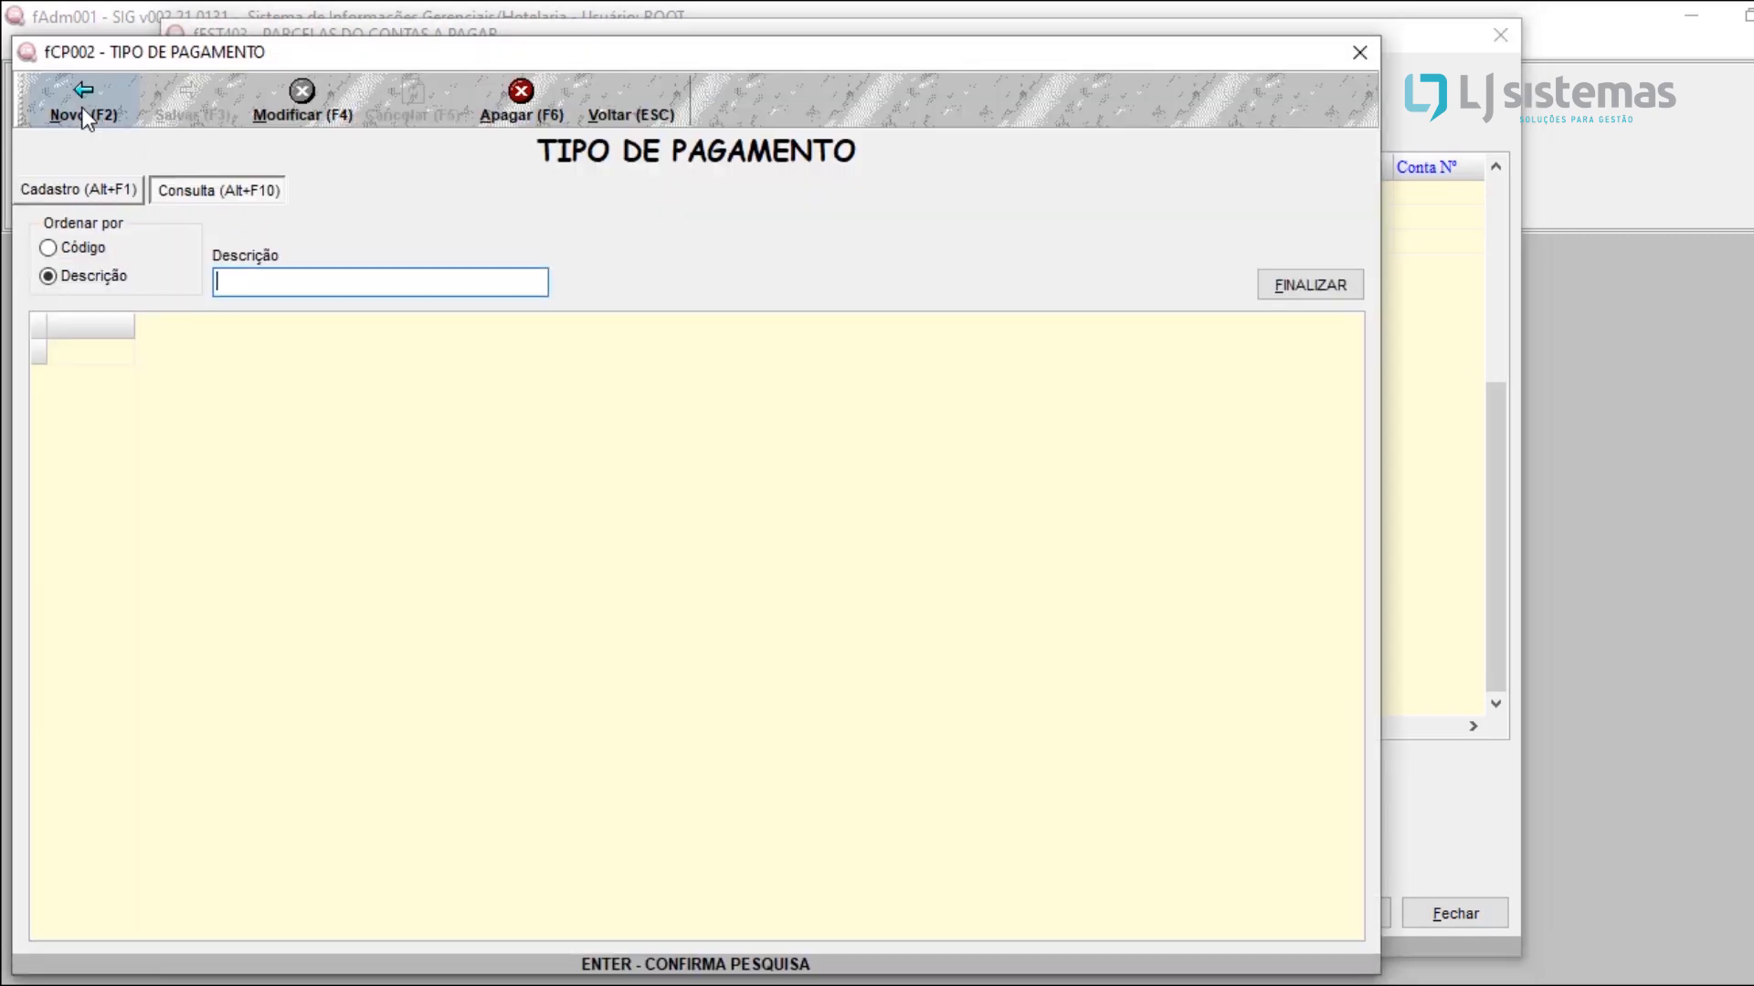
pyautogui.press('Return')
pyautogui.doubleClick(289, 350)
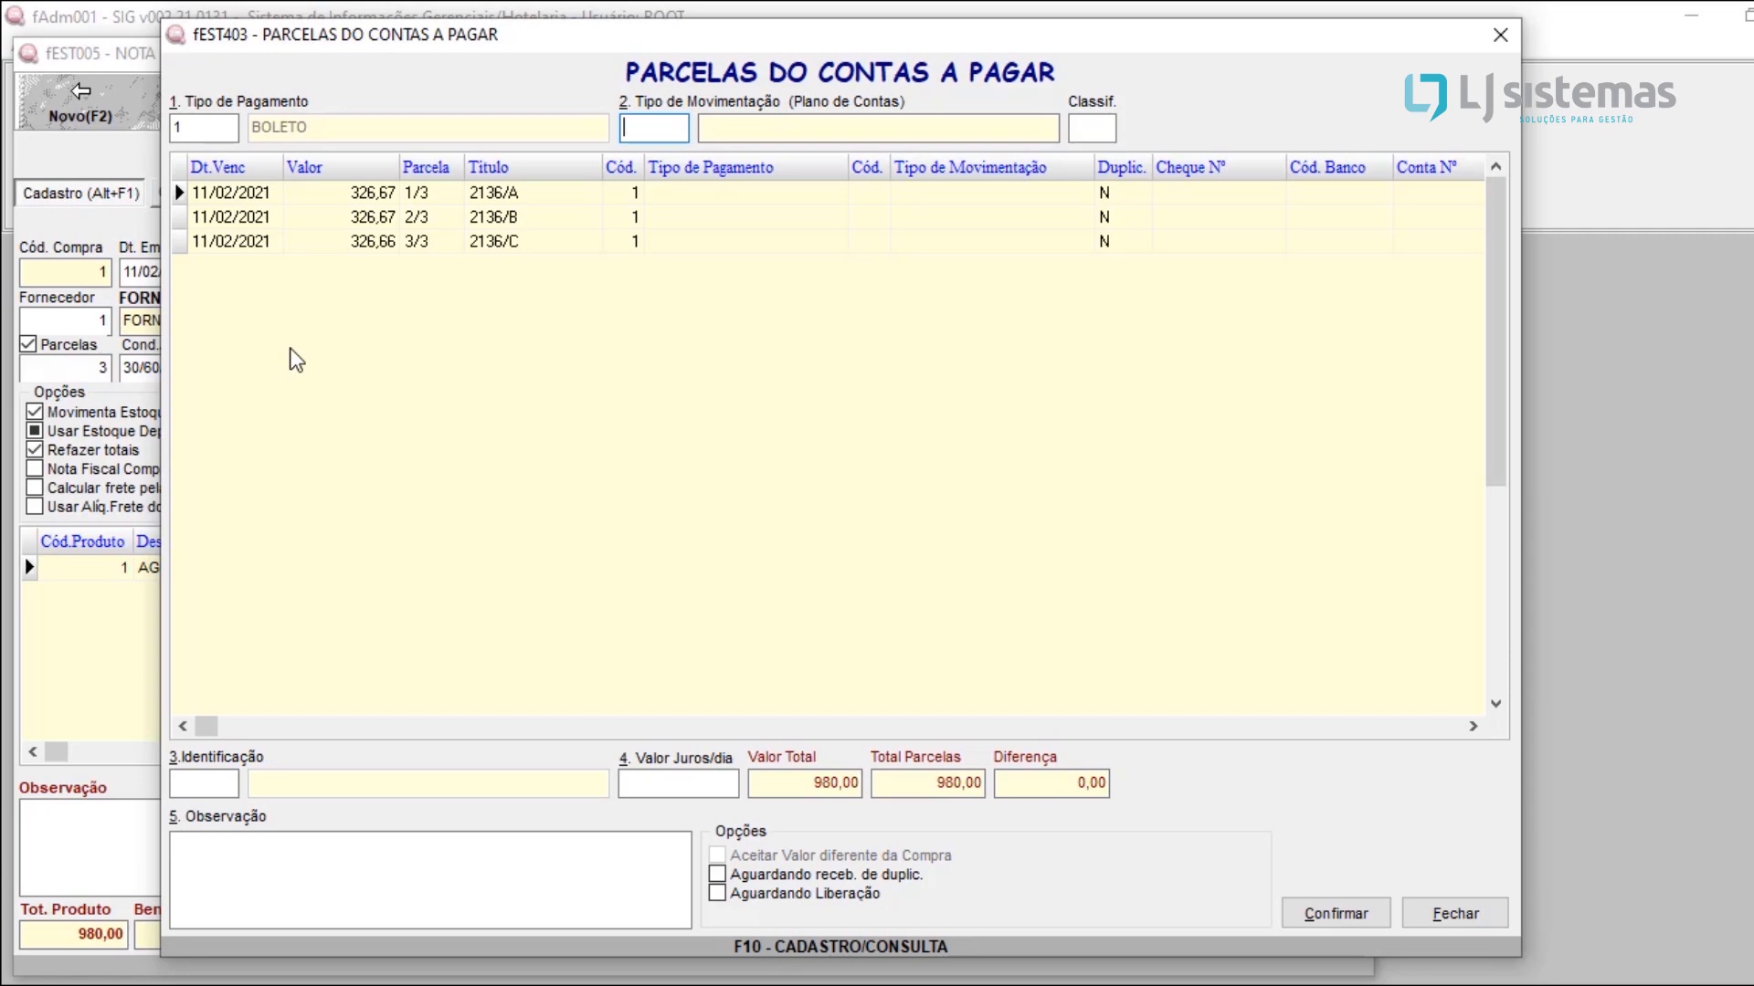
# Step: Set the installments' movement type to PAGAMENTO DE FORNECEDOR
pyautogui.press('F10')
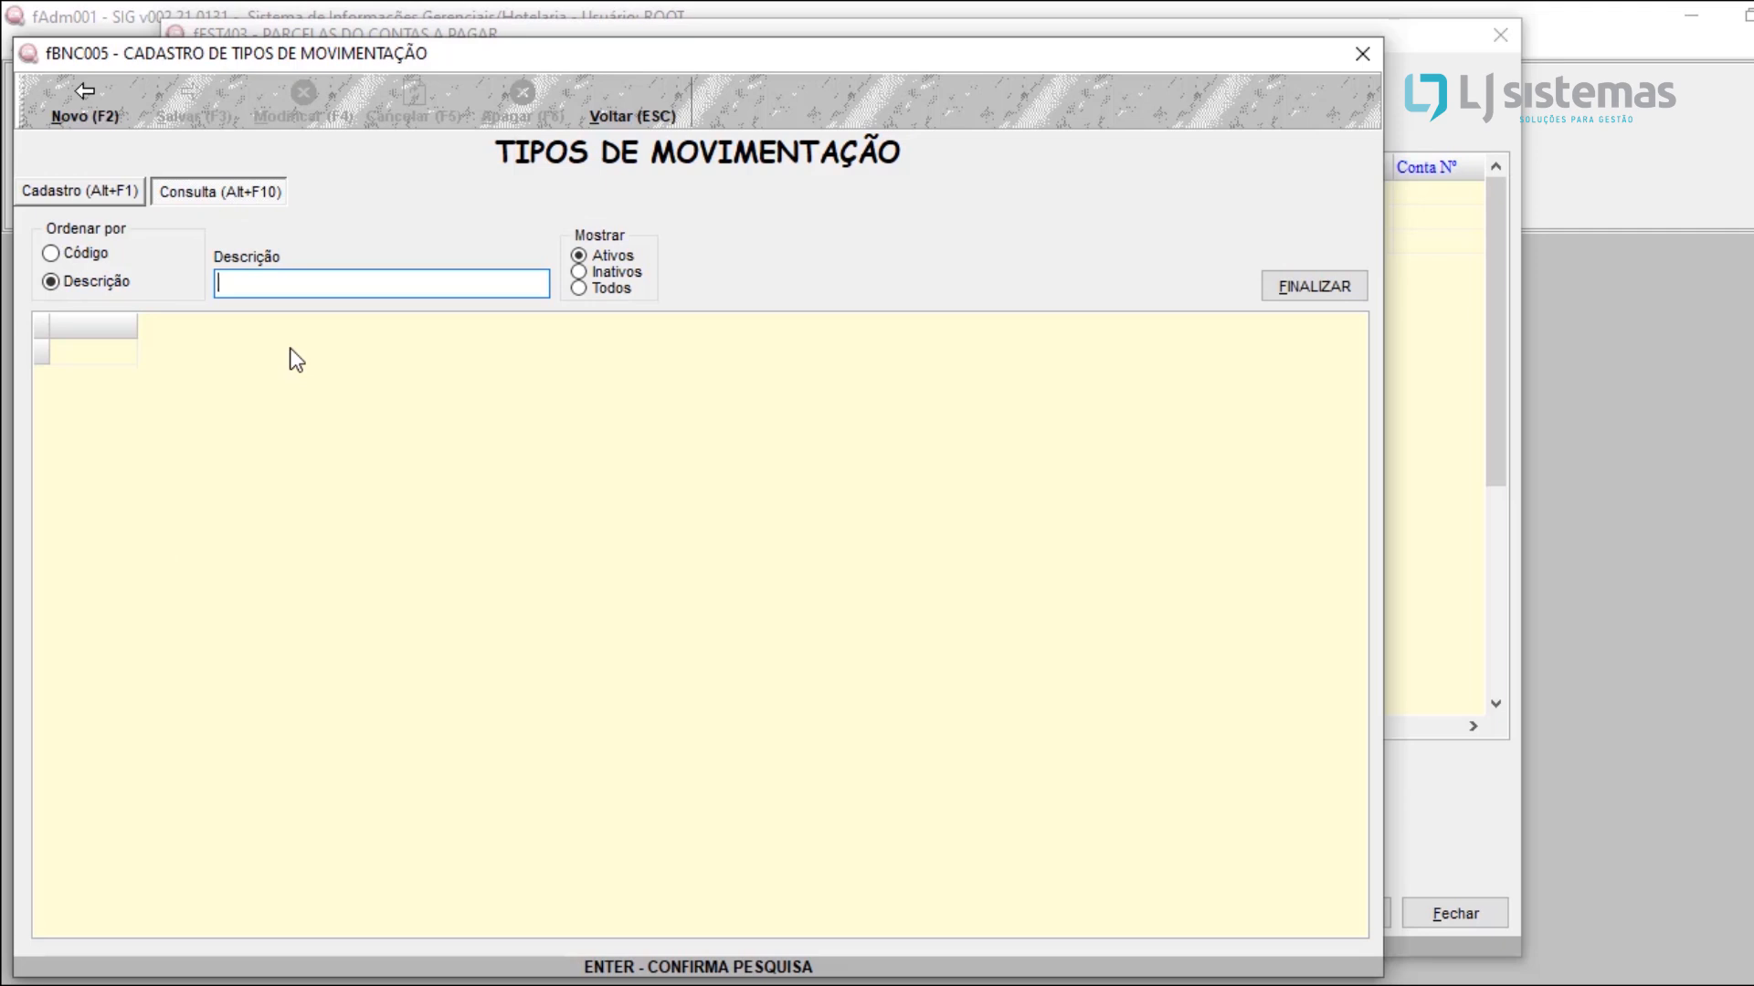
pyautogui.press('Escape')
pyautogui.press('Down')
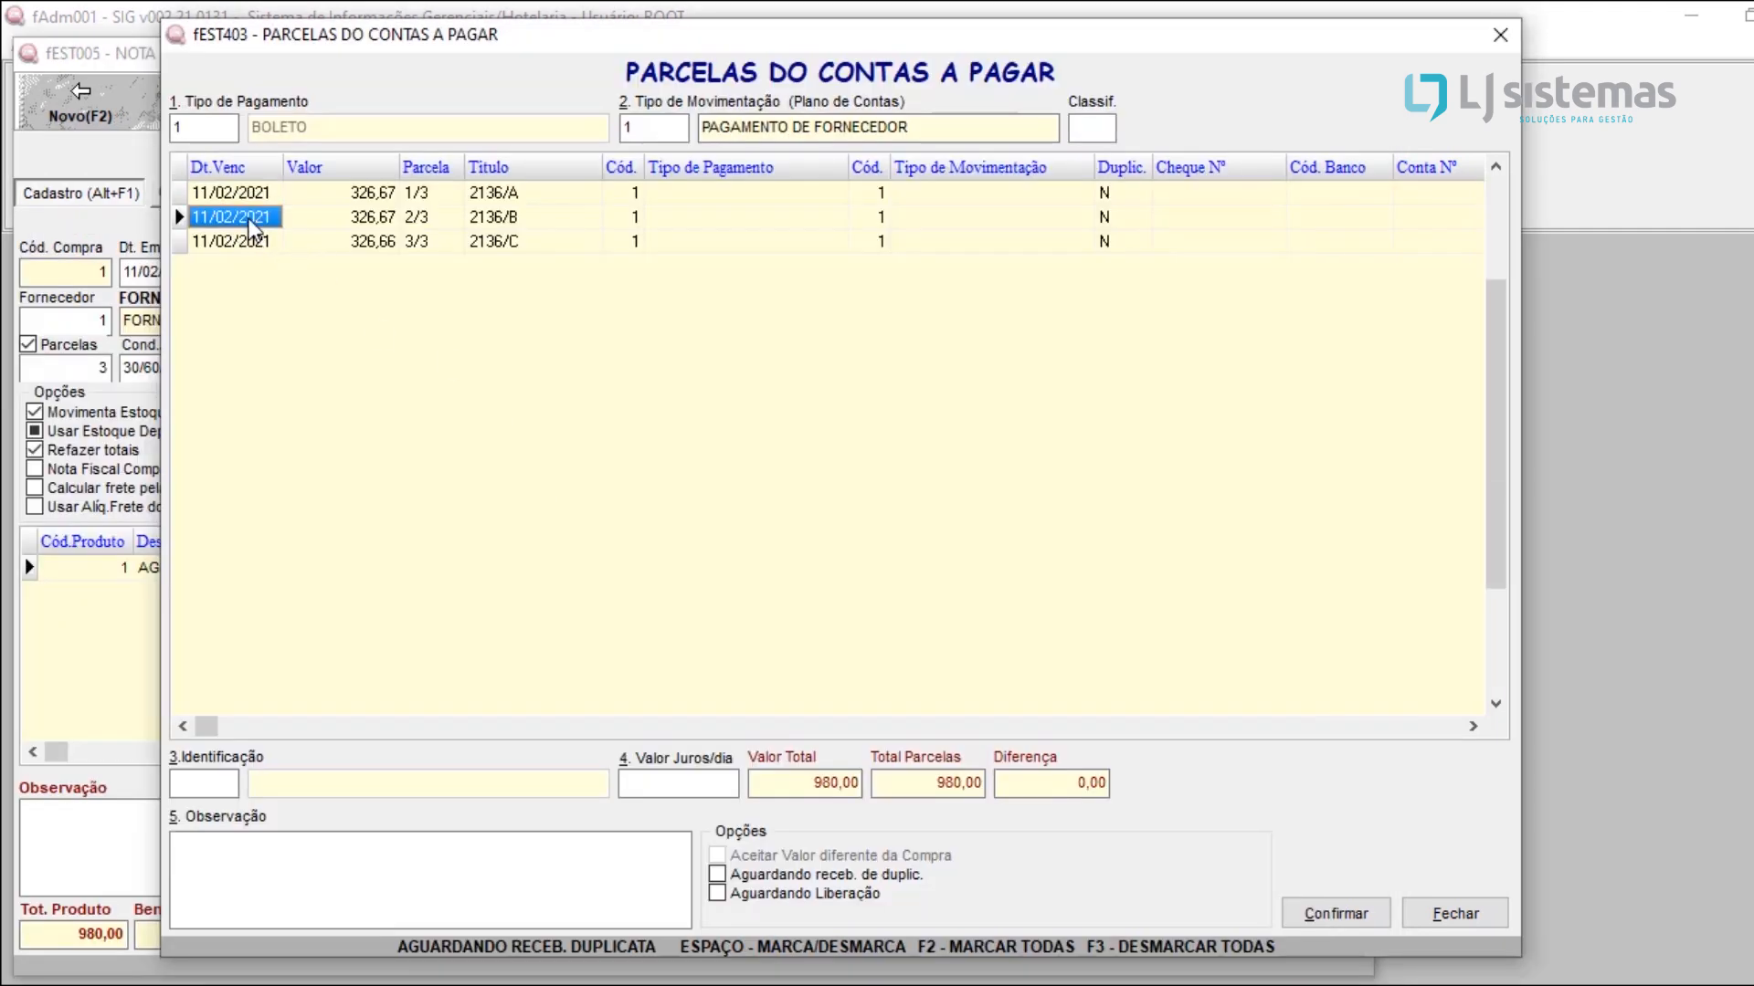
# Step: Go through the due dates and values of the three installments, then confirm the accounts payable and close the note
pyautogui.press('Down')
pyautogui.click(255, 199)
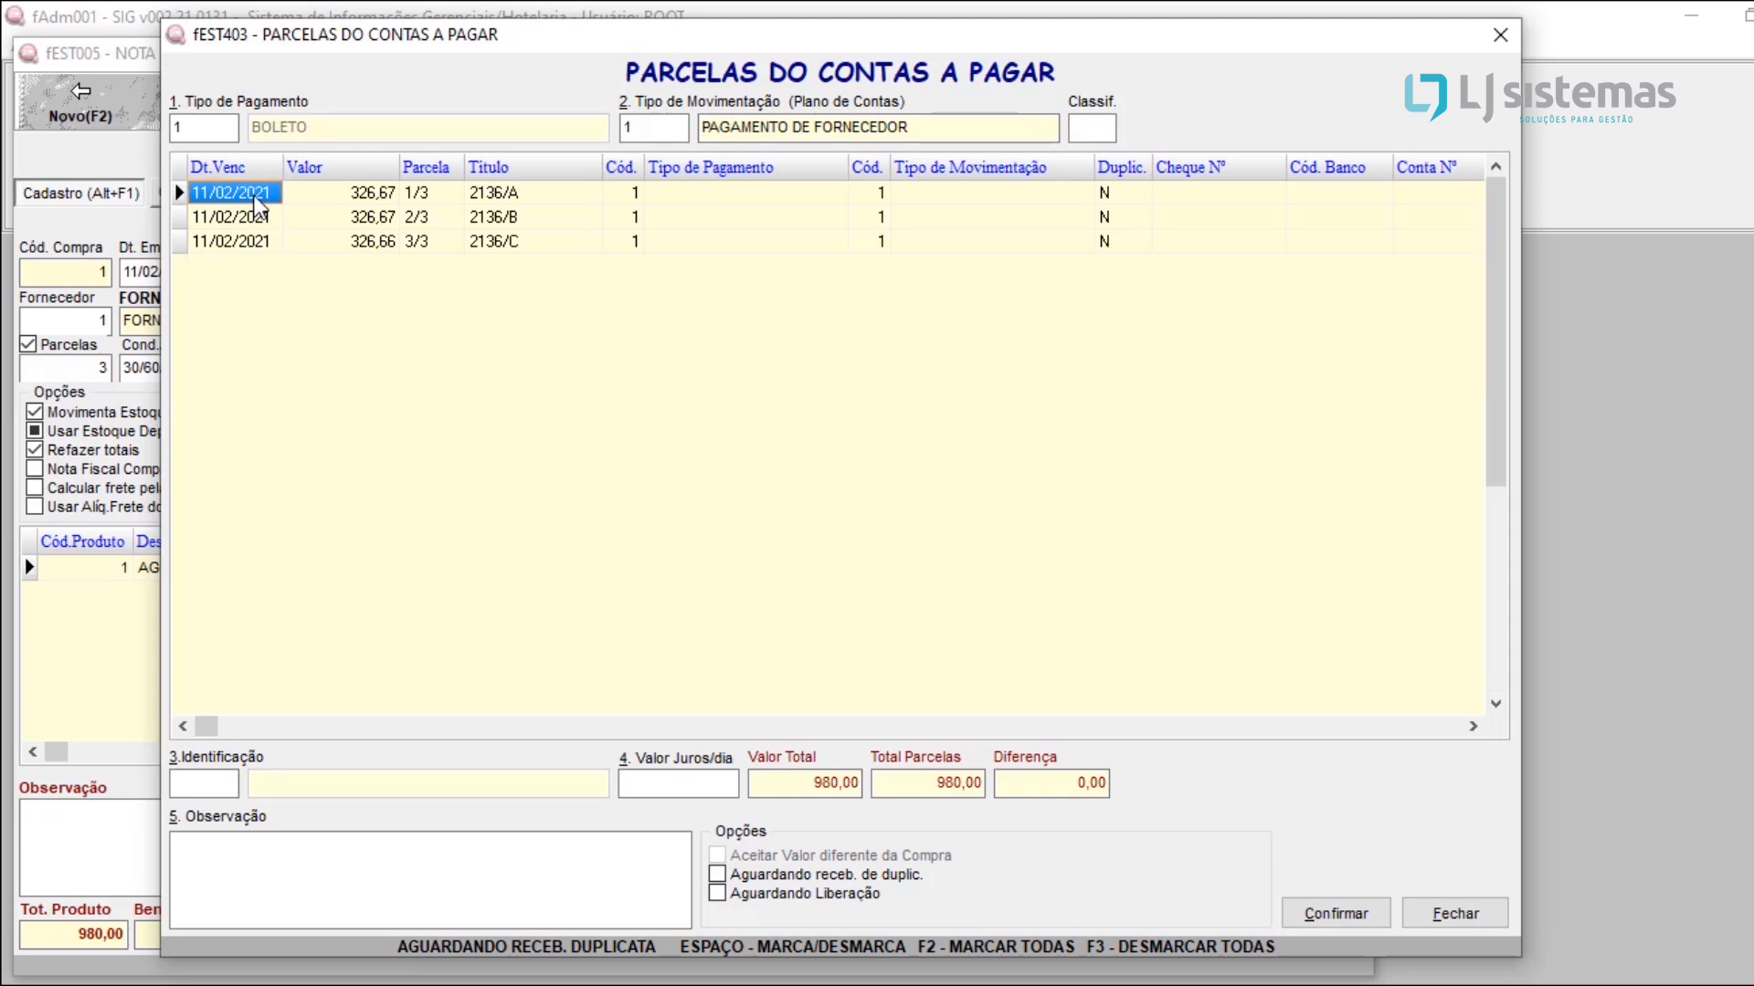
pyautogui.click(205, 219)
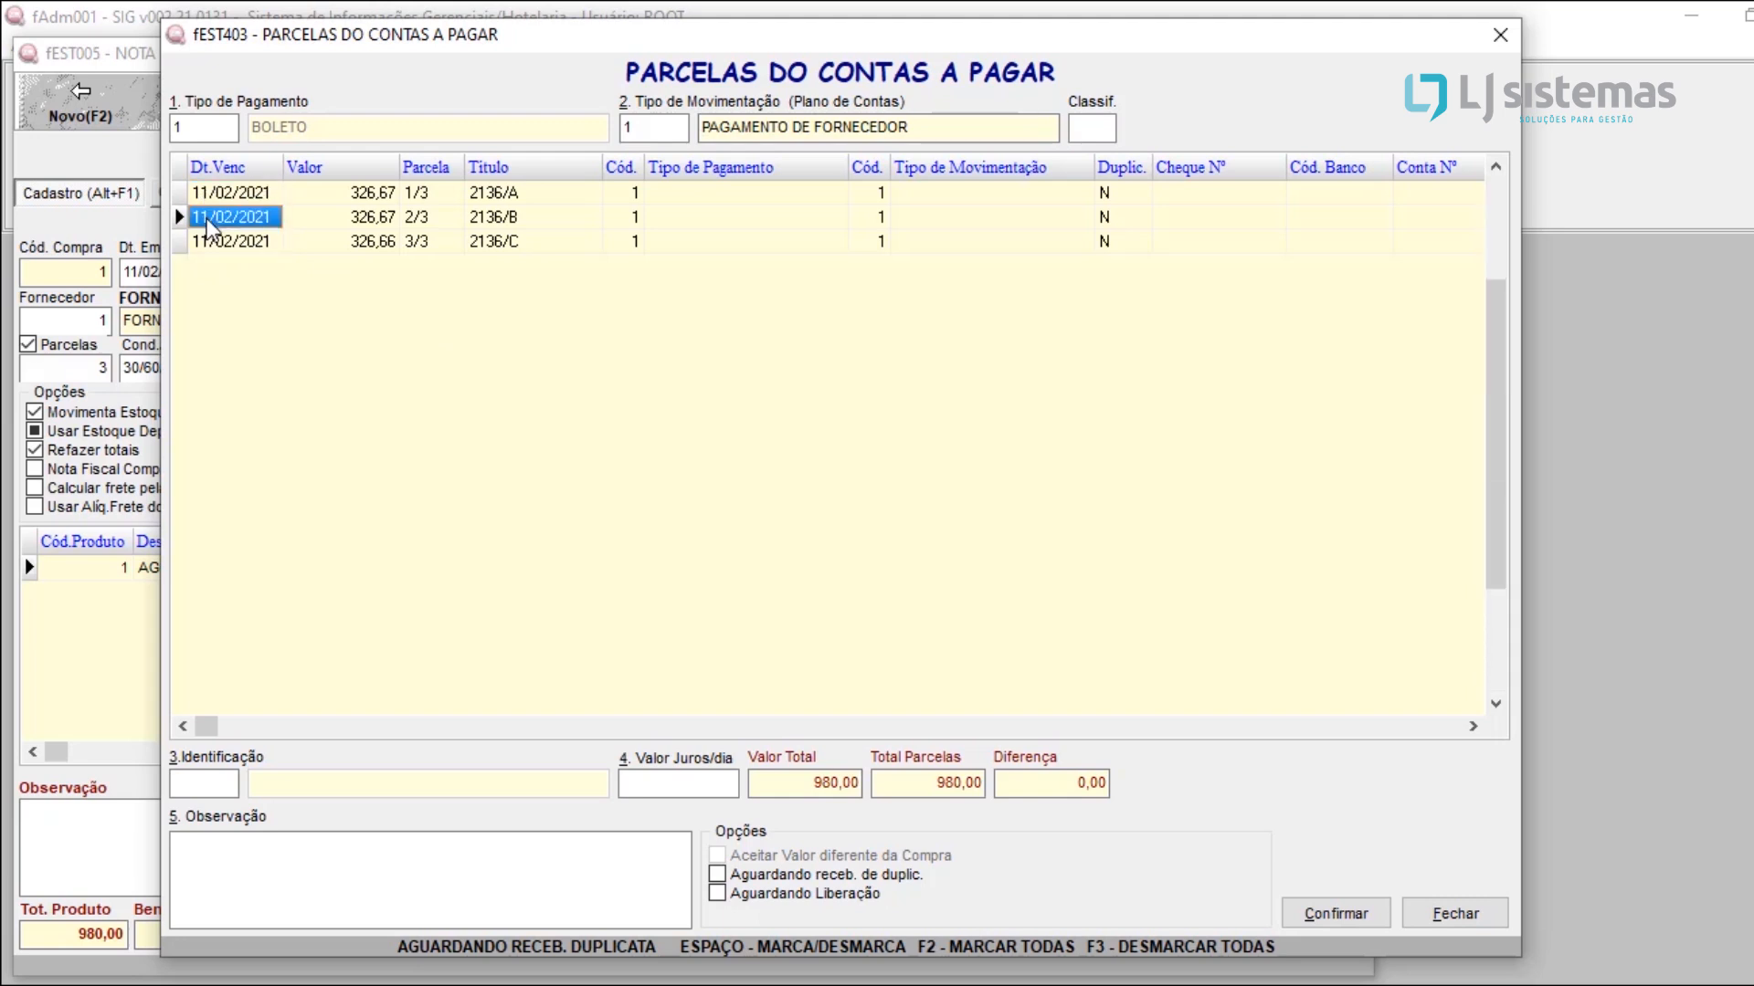
pyautogui.click(204, 236)
pyautogui.click(345, 193)
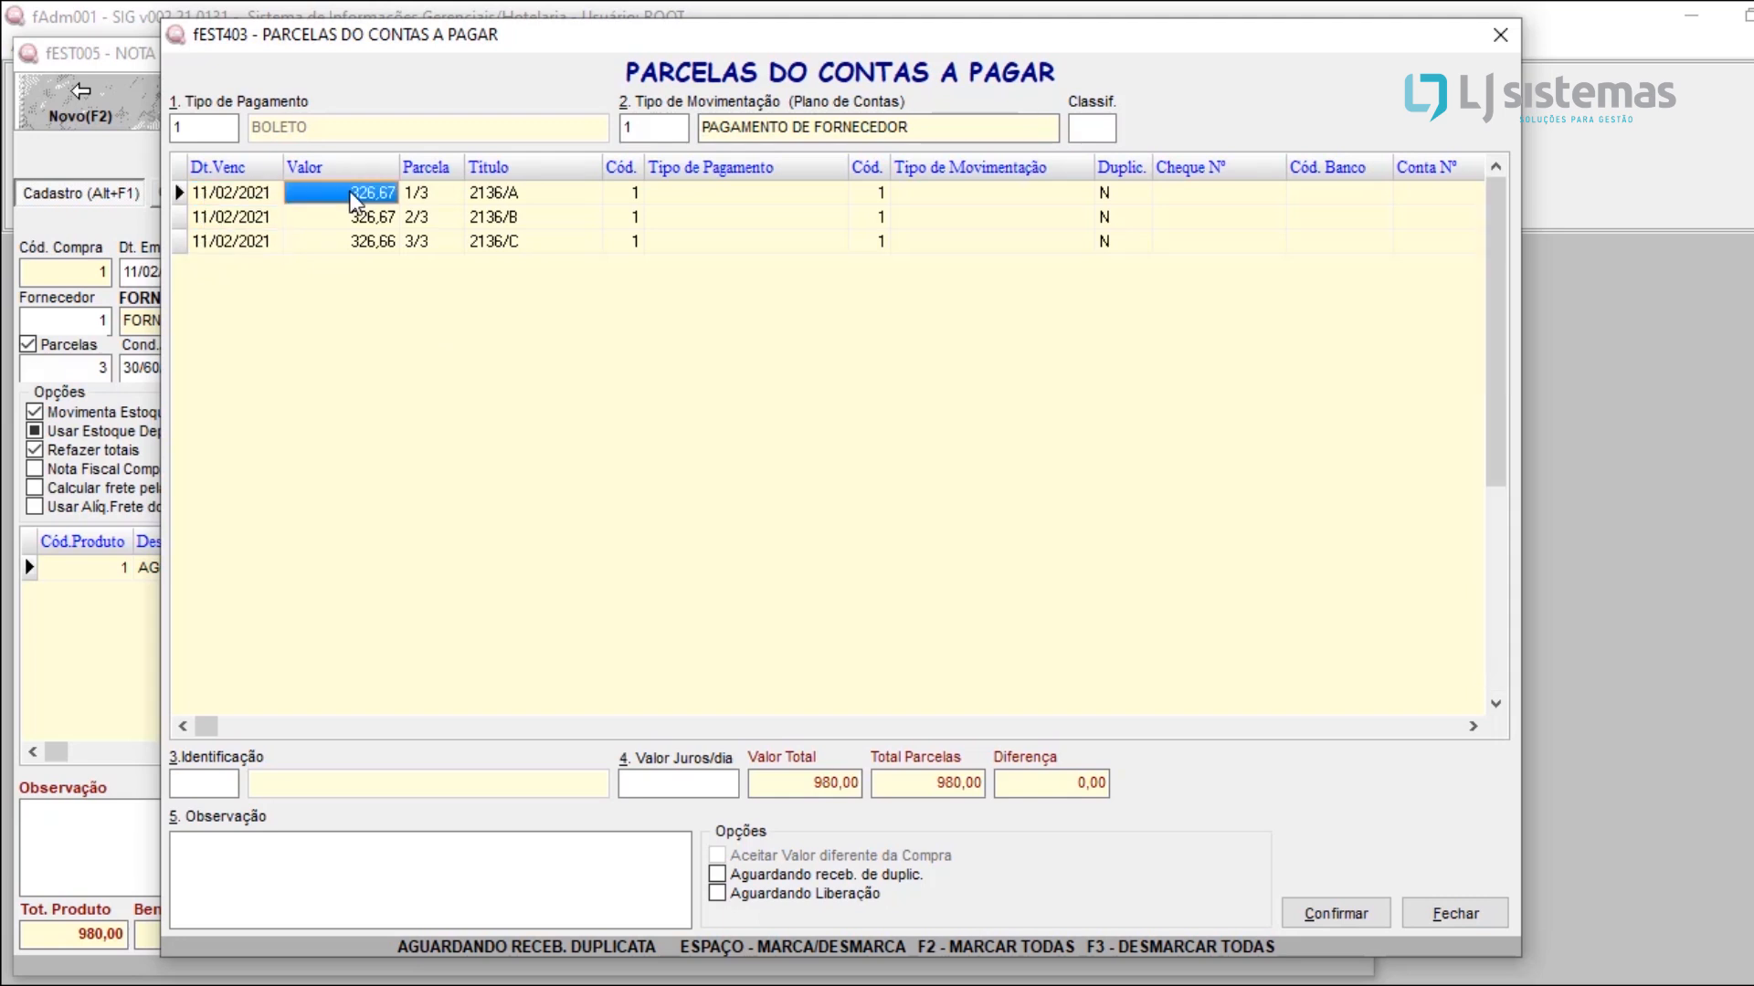
pyautogui.click(376, 219)
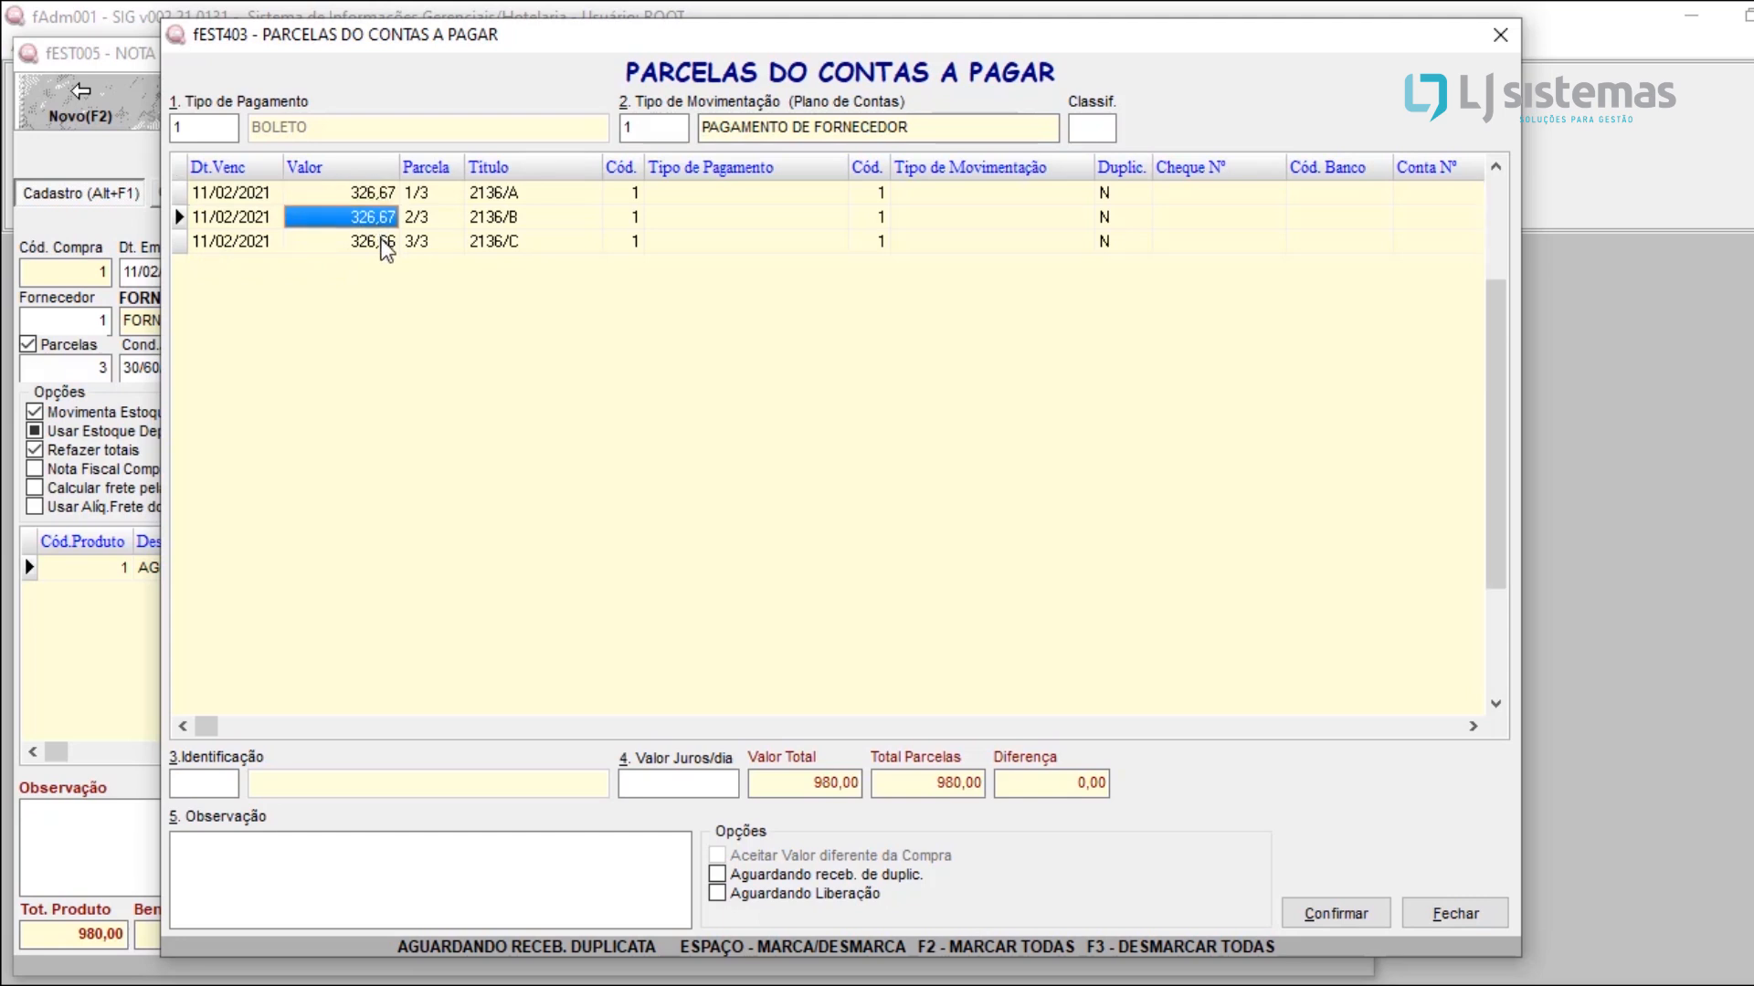
pyautogui.click(384, 244)
pyautogui.click(378, 193)
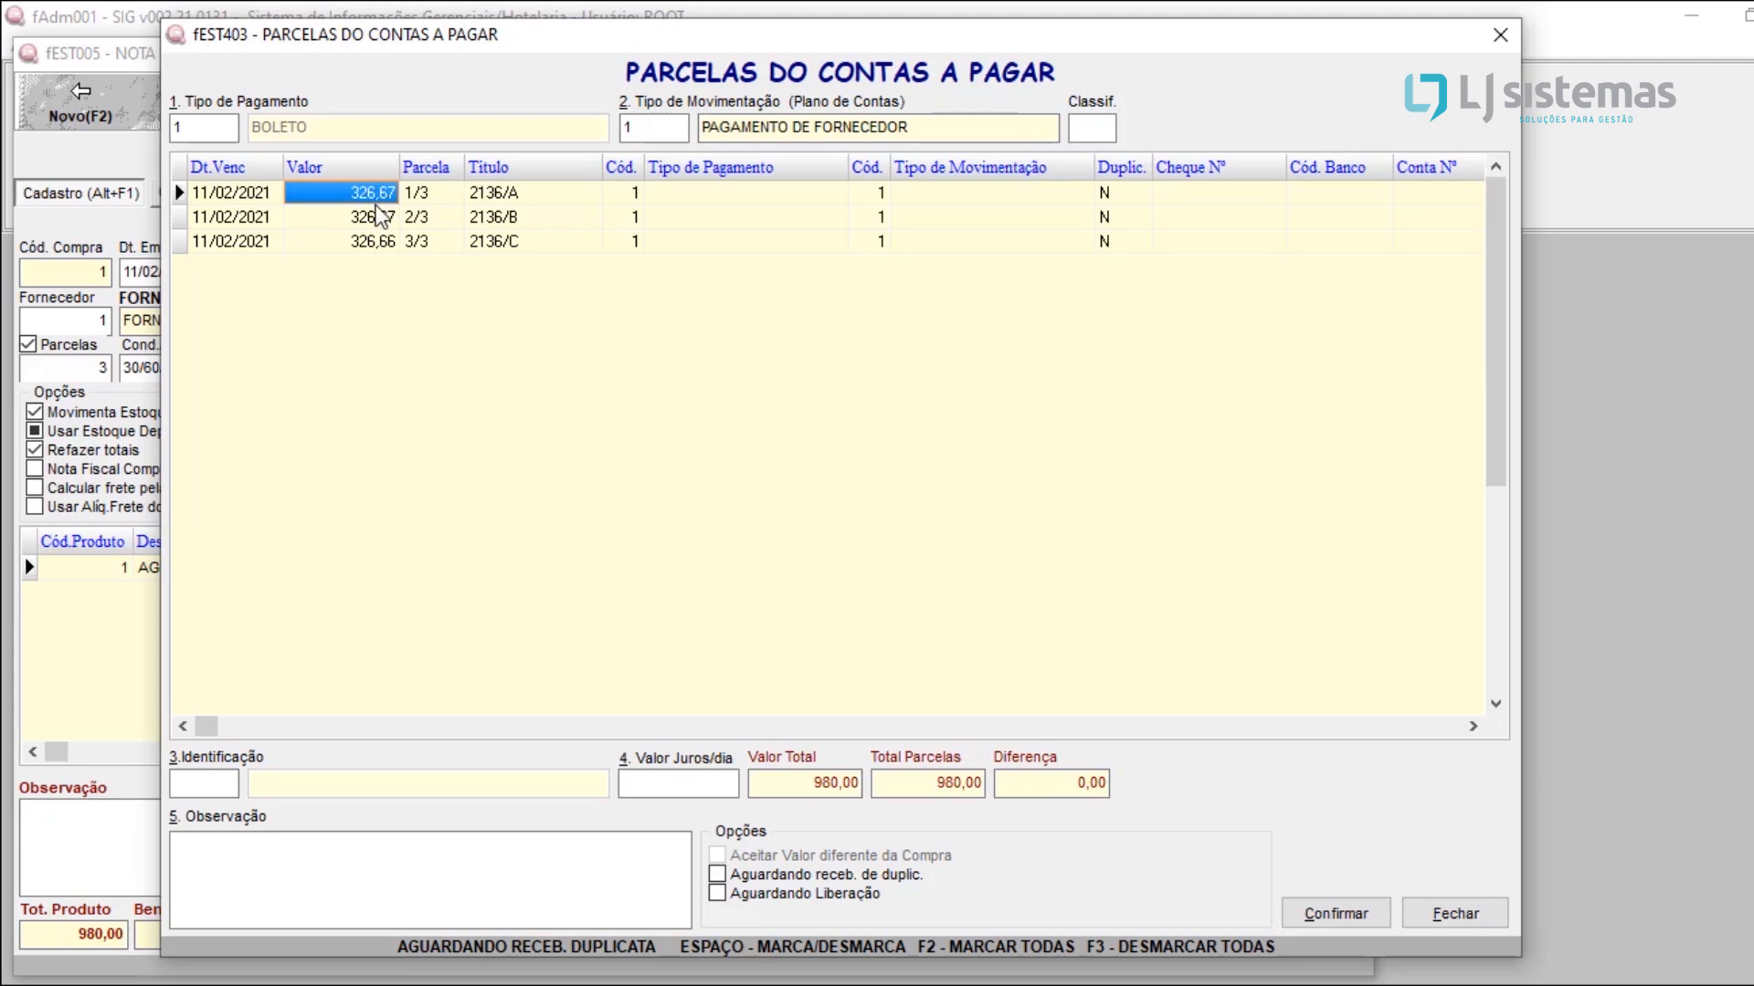
pyautogui.click(382, 219)
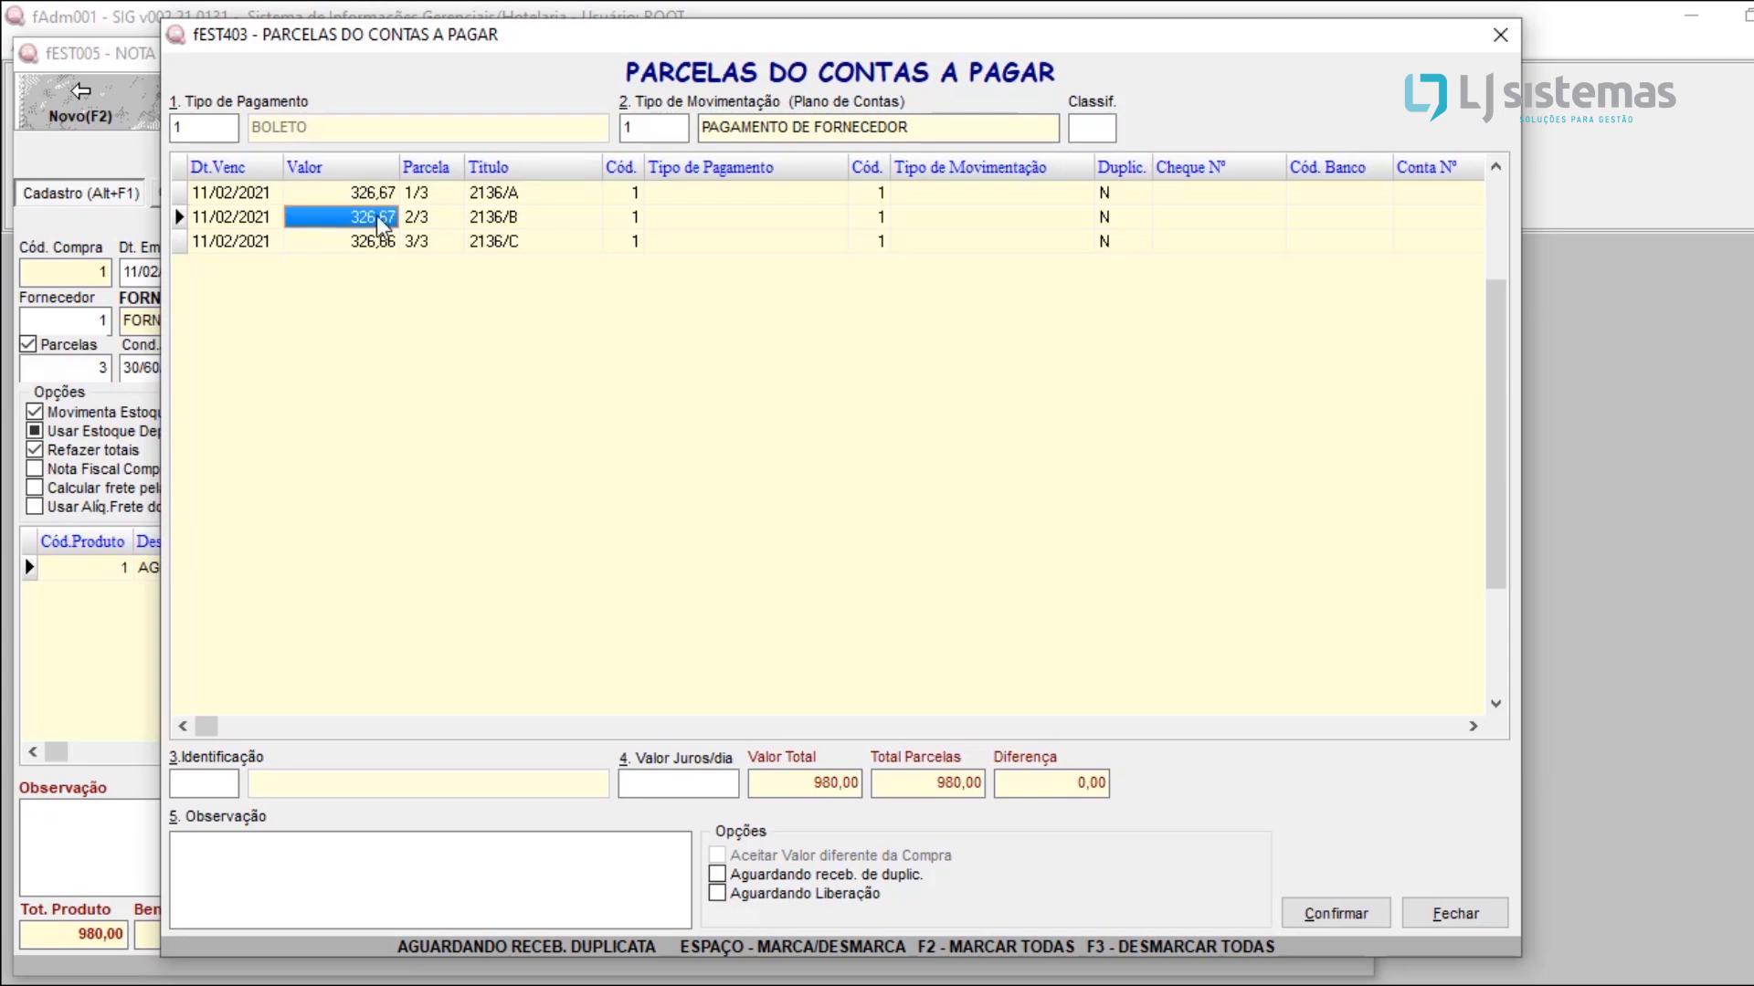
pyautogui.click(379, 242)
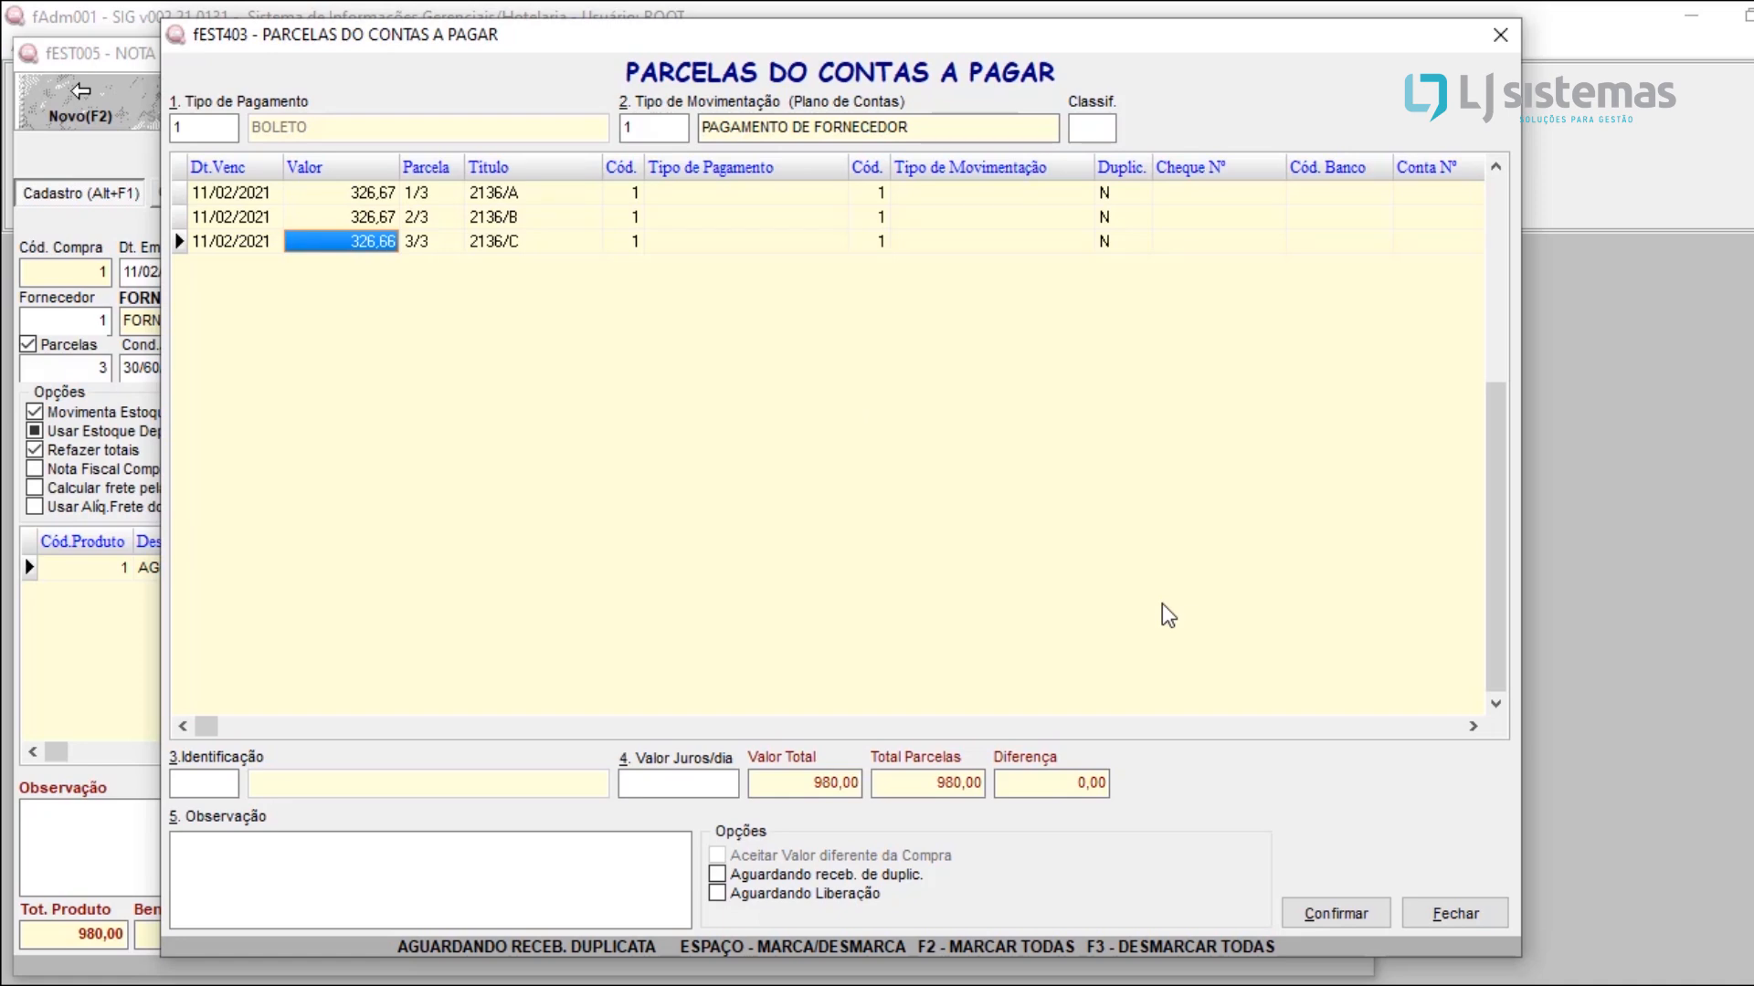
pyautogui.click(1321, 913)
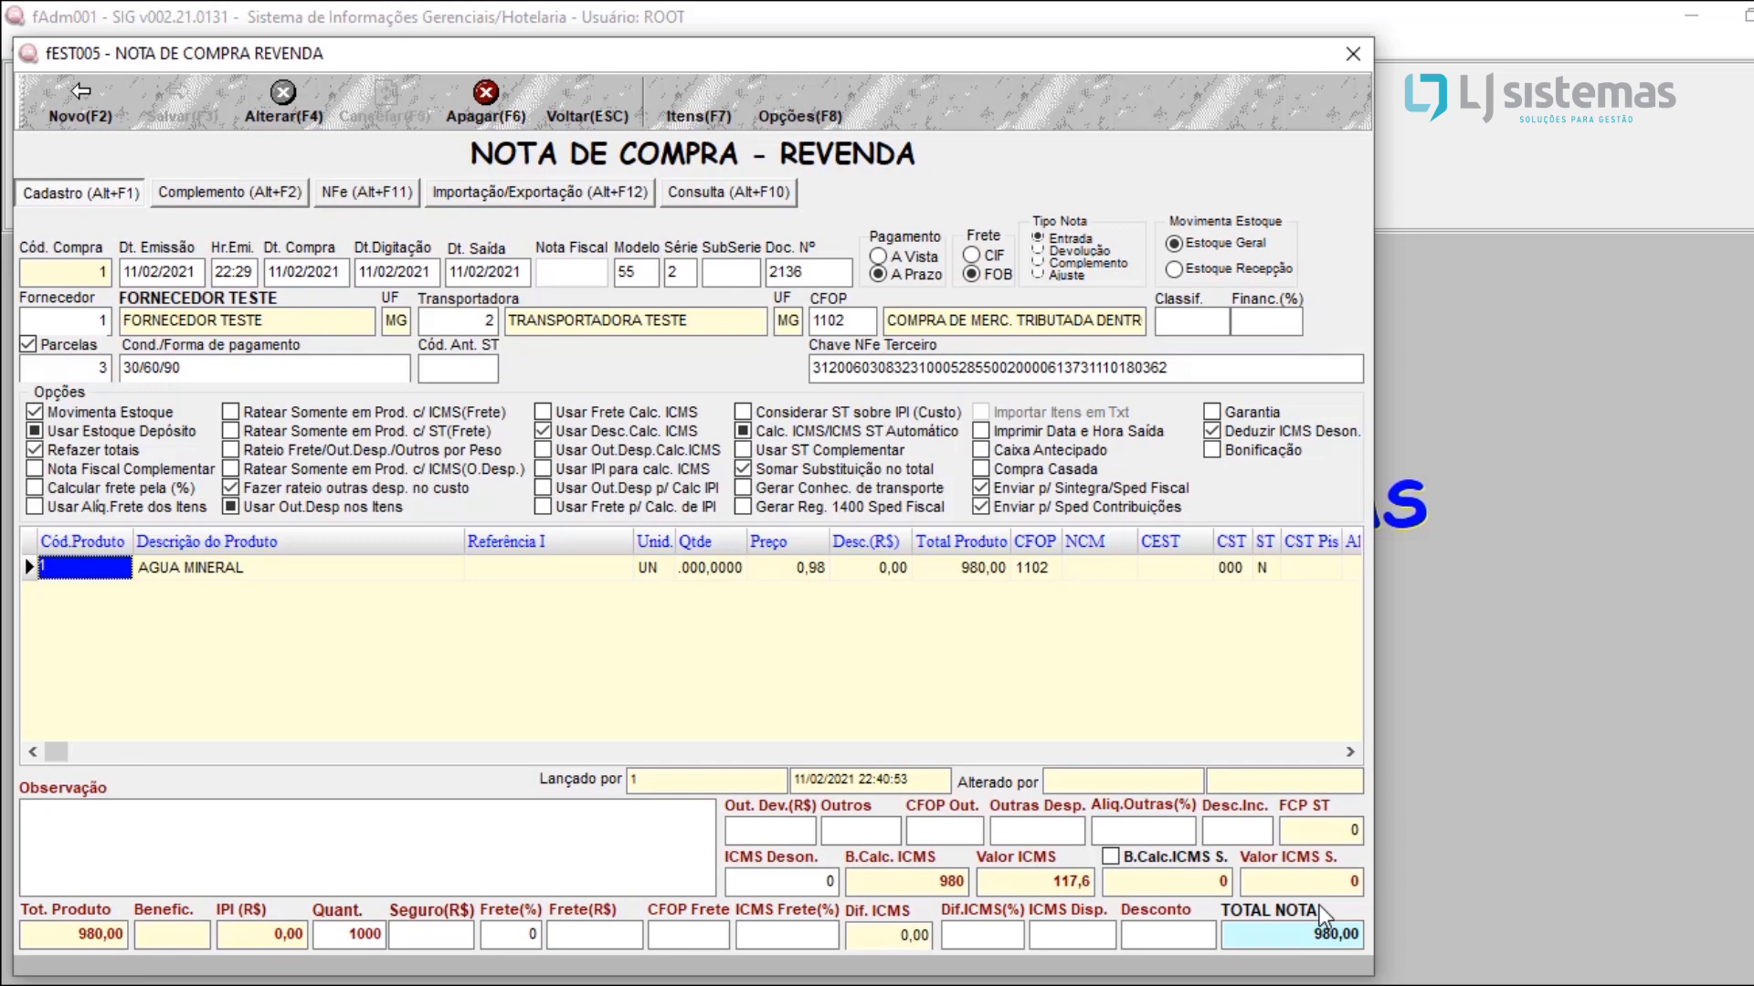
pyautogui.press('Escape')
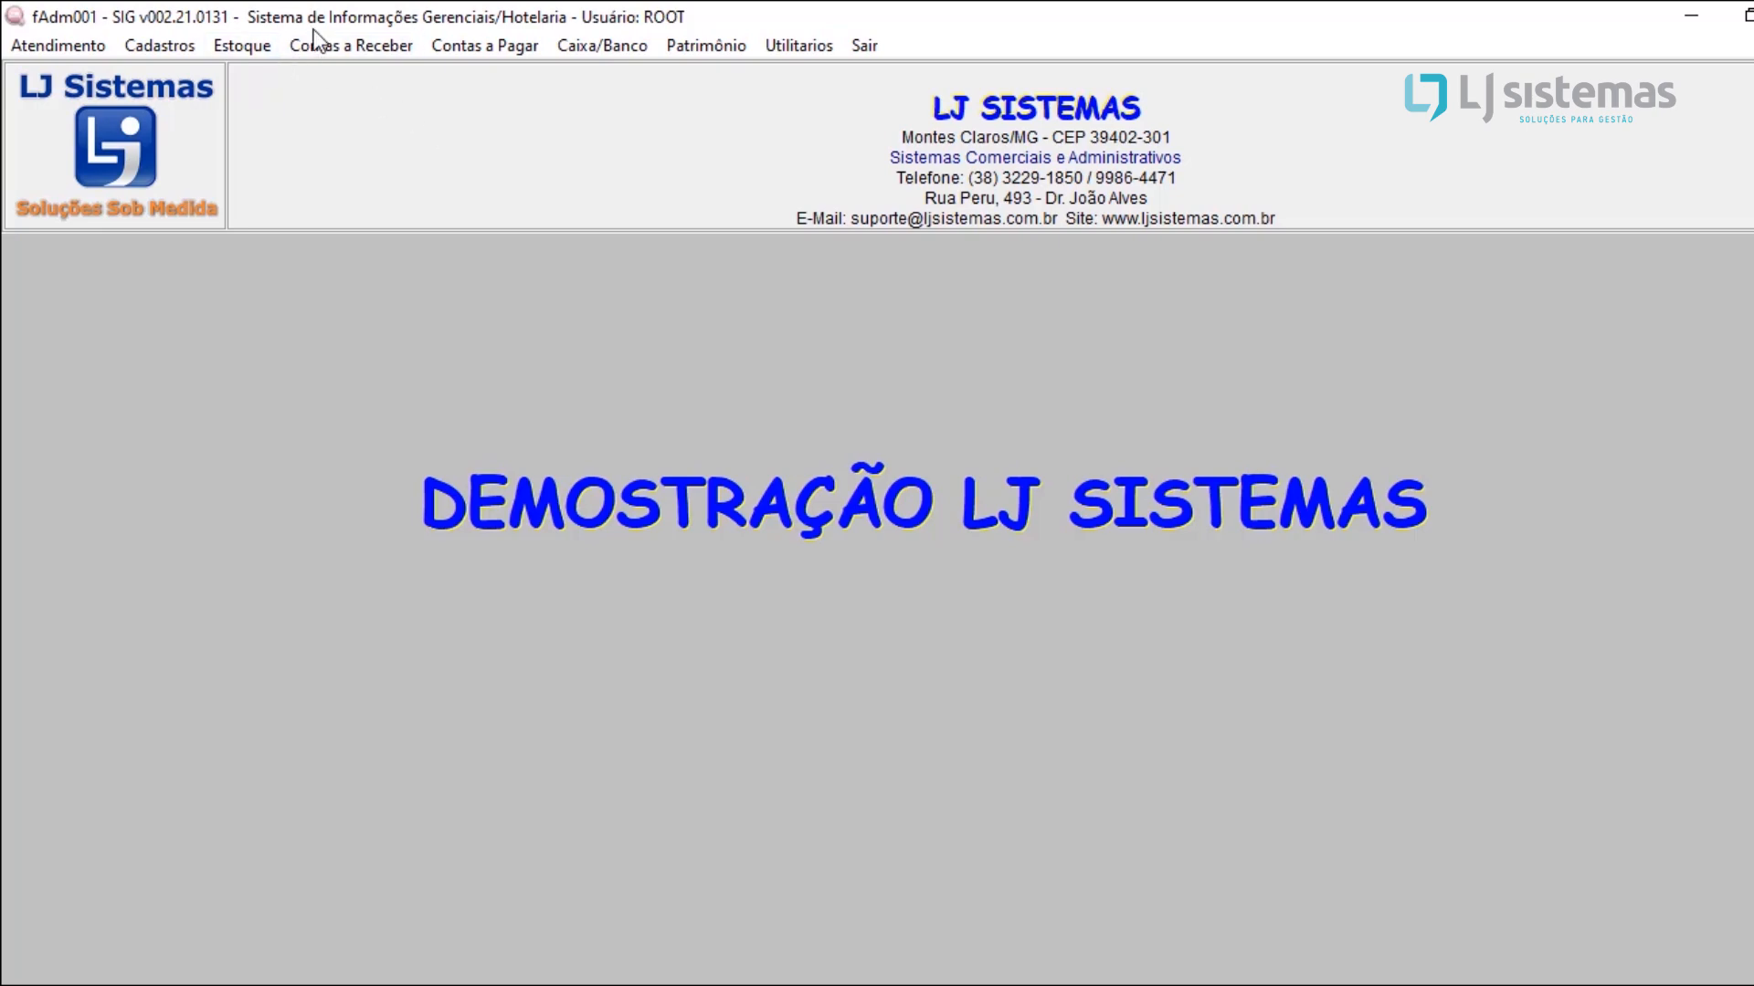
# Step: Start a new purchase entry for consumption products and look over its issue date, model, series and document number fields
pyautogui.click(230, 48)
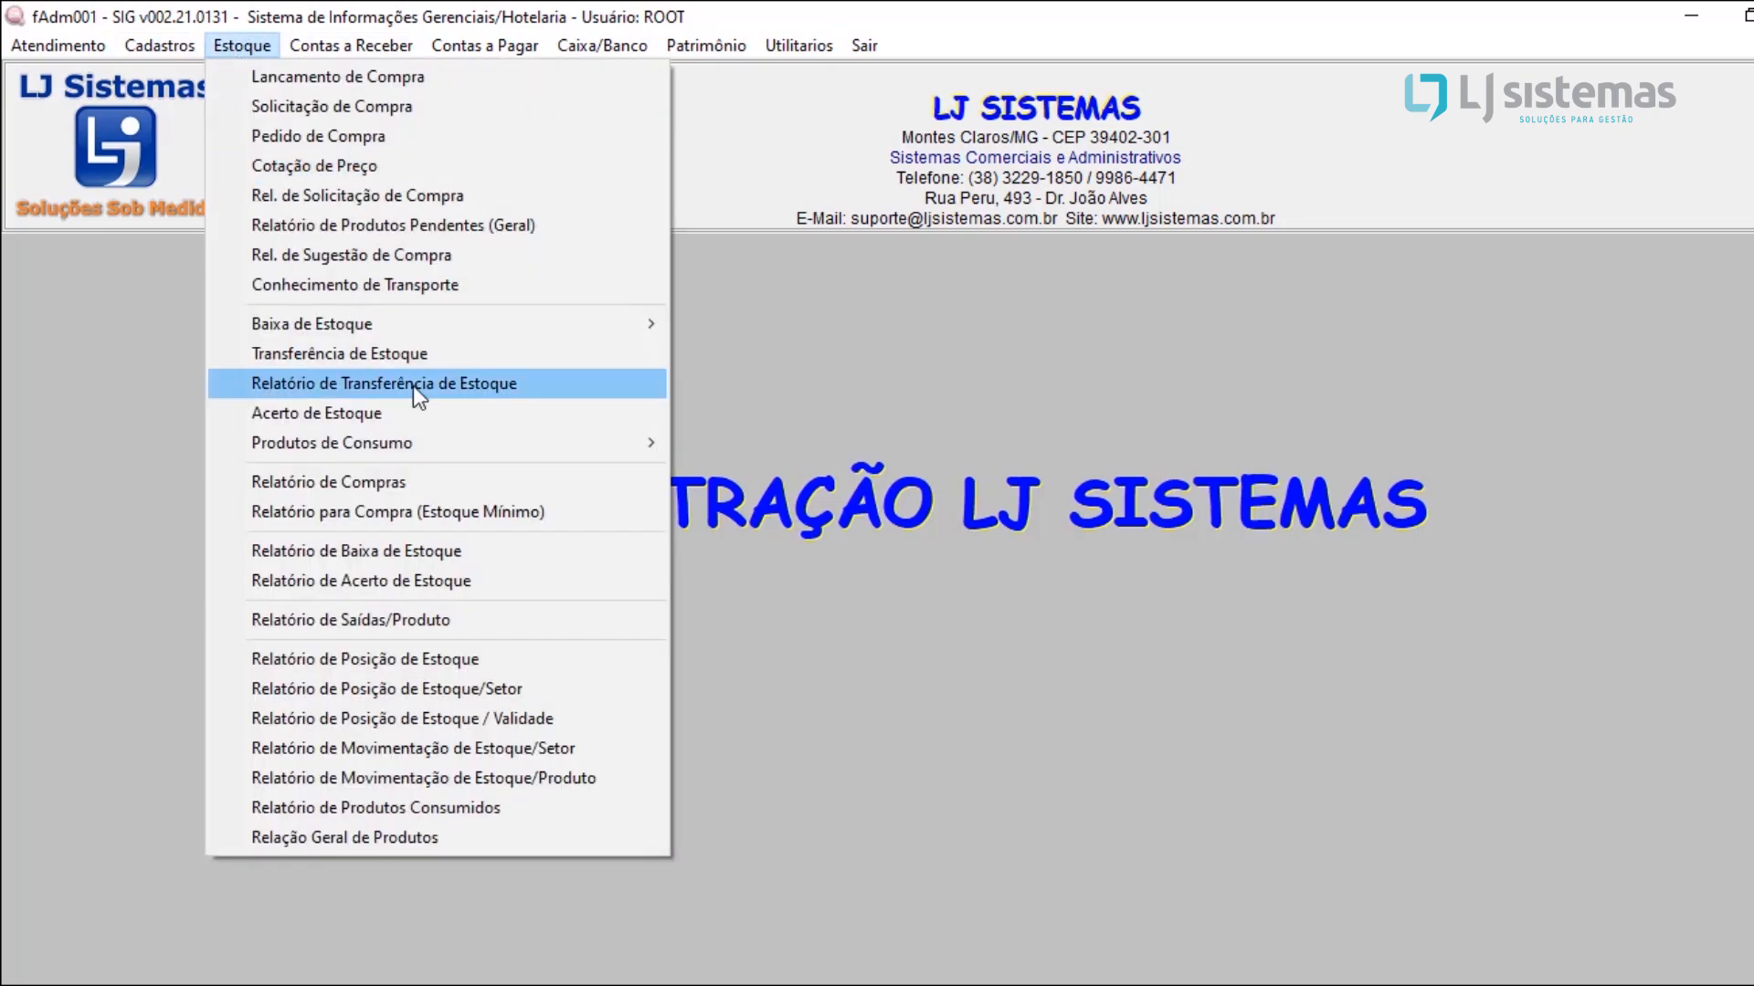
pyautogui.moveTo(412, 442)
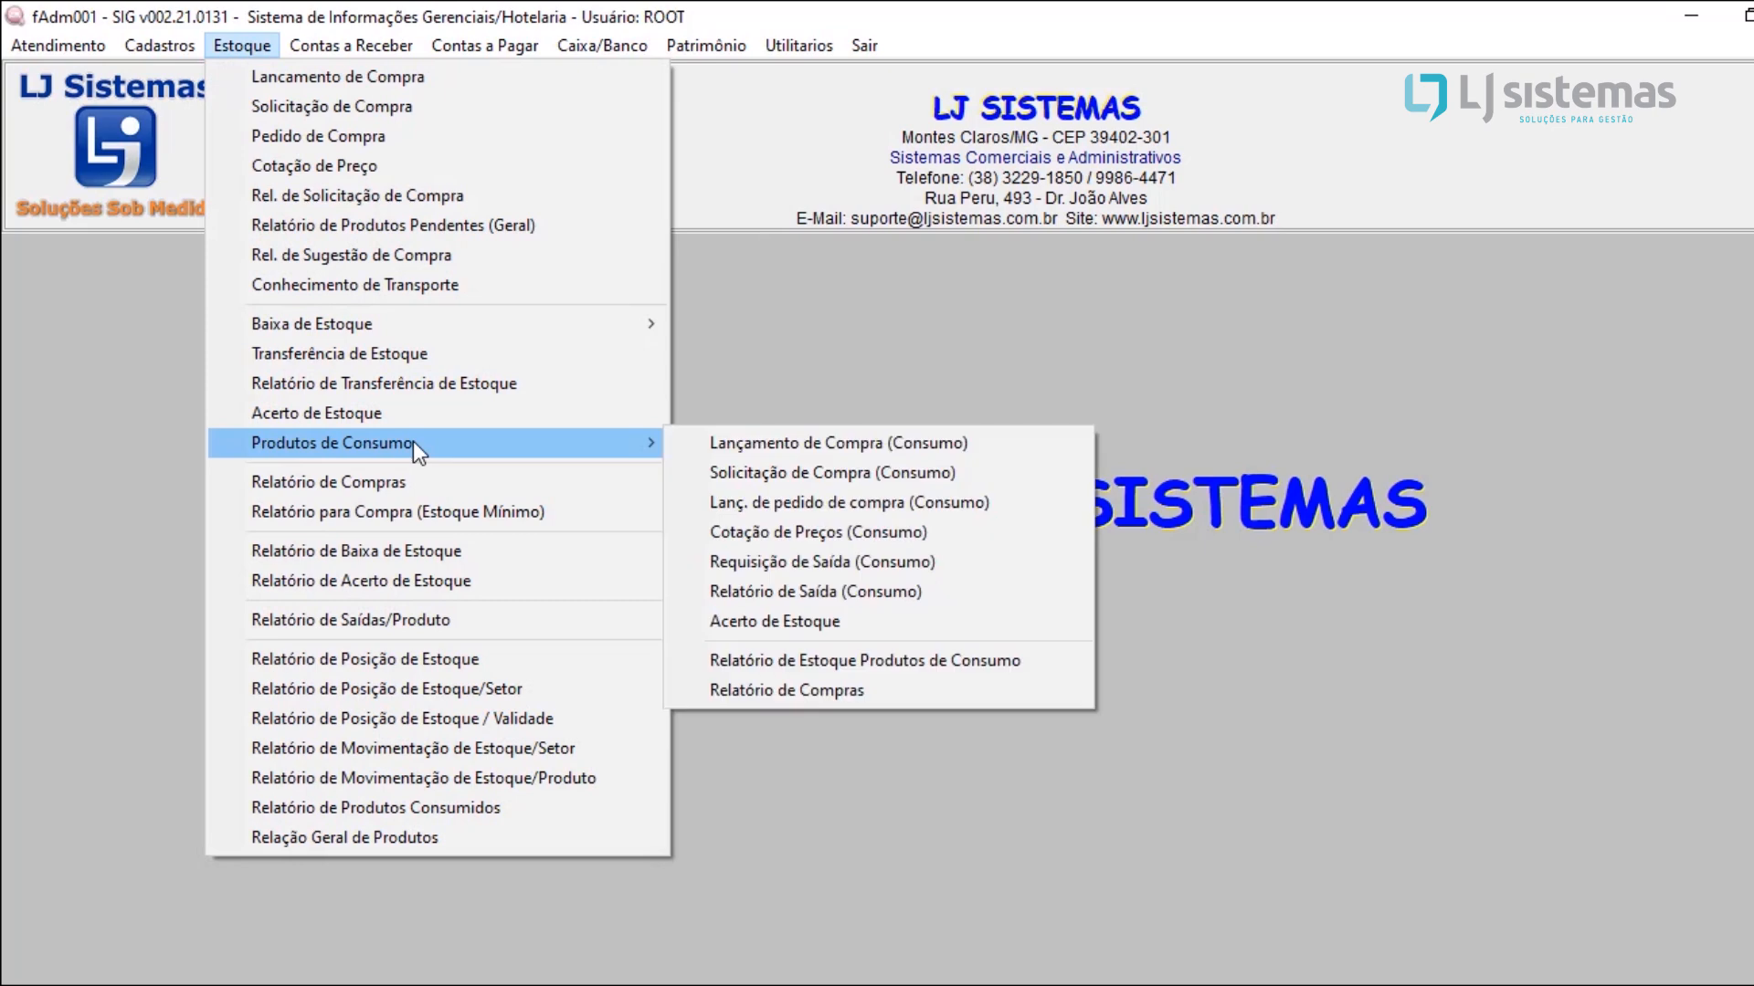
pyautogui.click(789, 451)
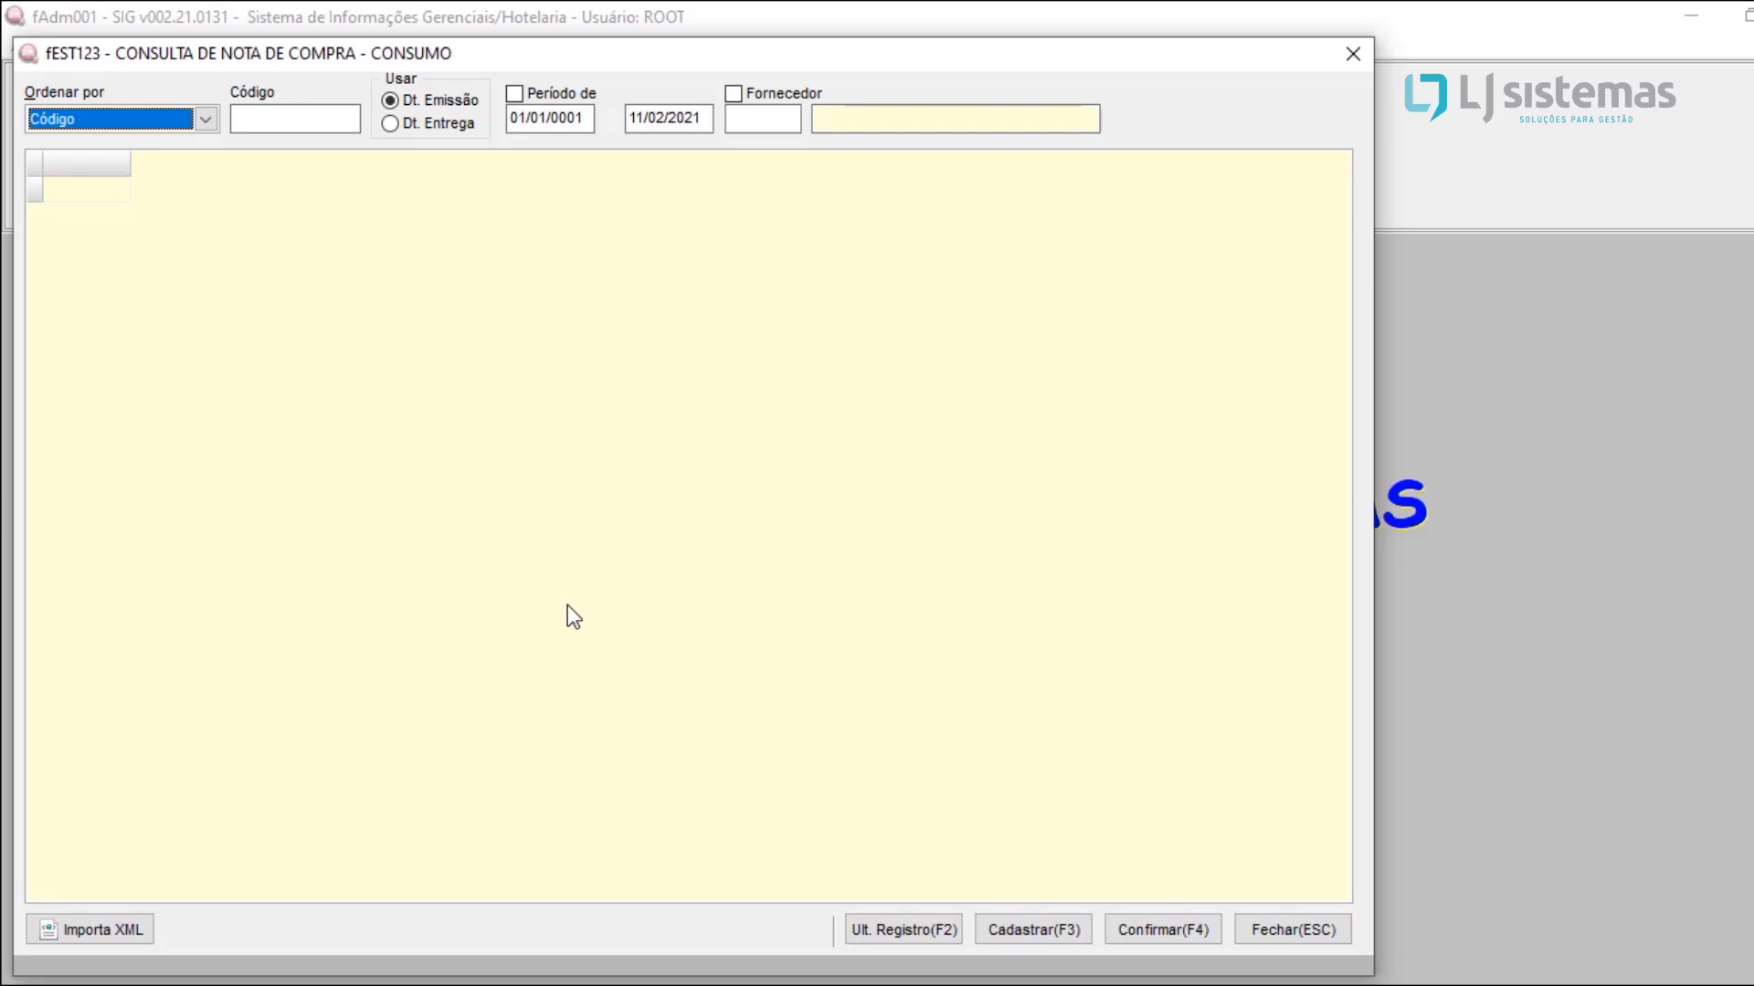
pyautogui.click(1043, 932)
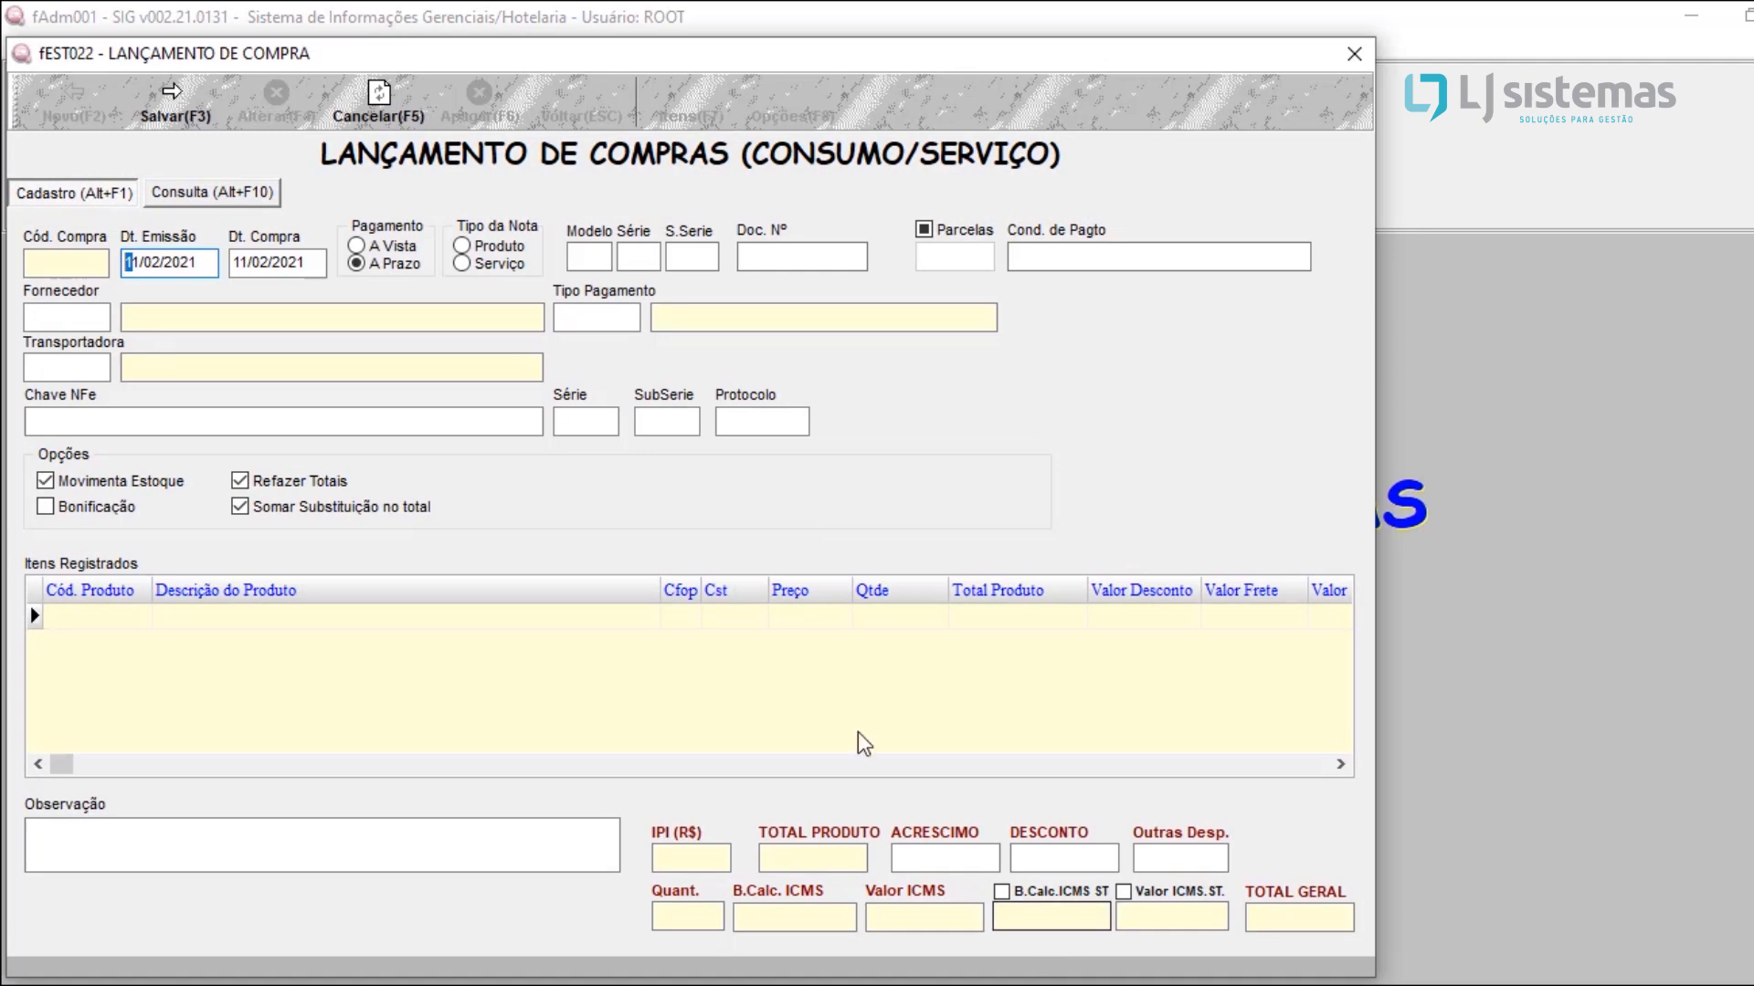
pyautogui.moveTo(209, 262); pyautogui.dragTo(19, 245)
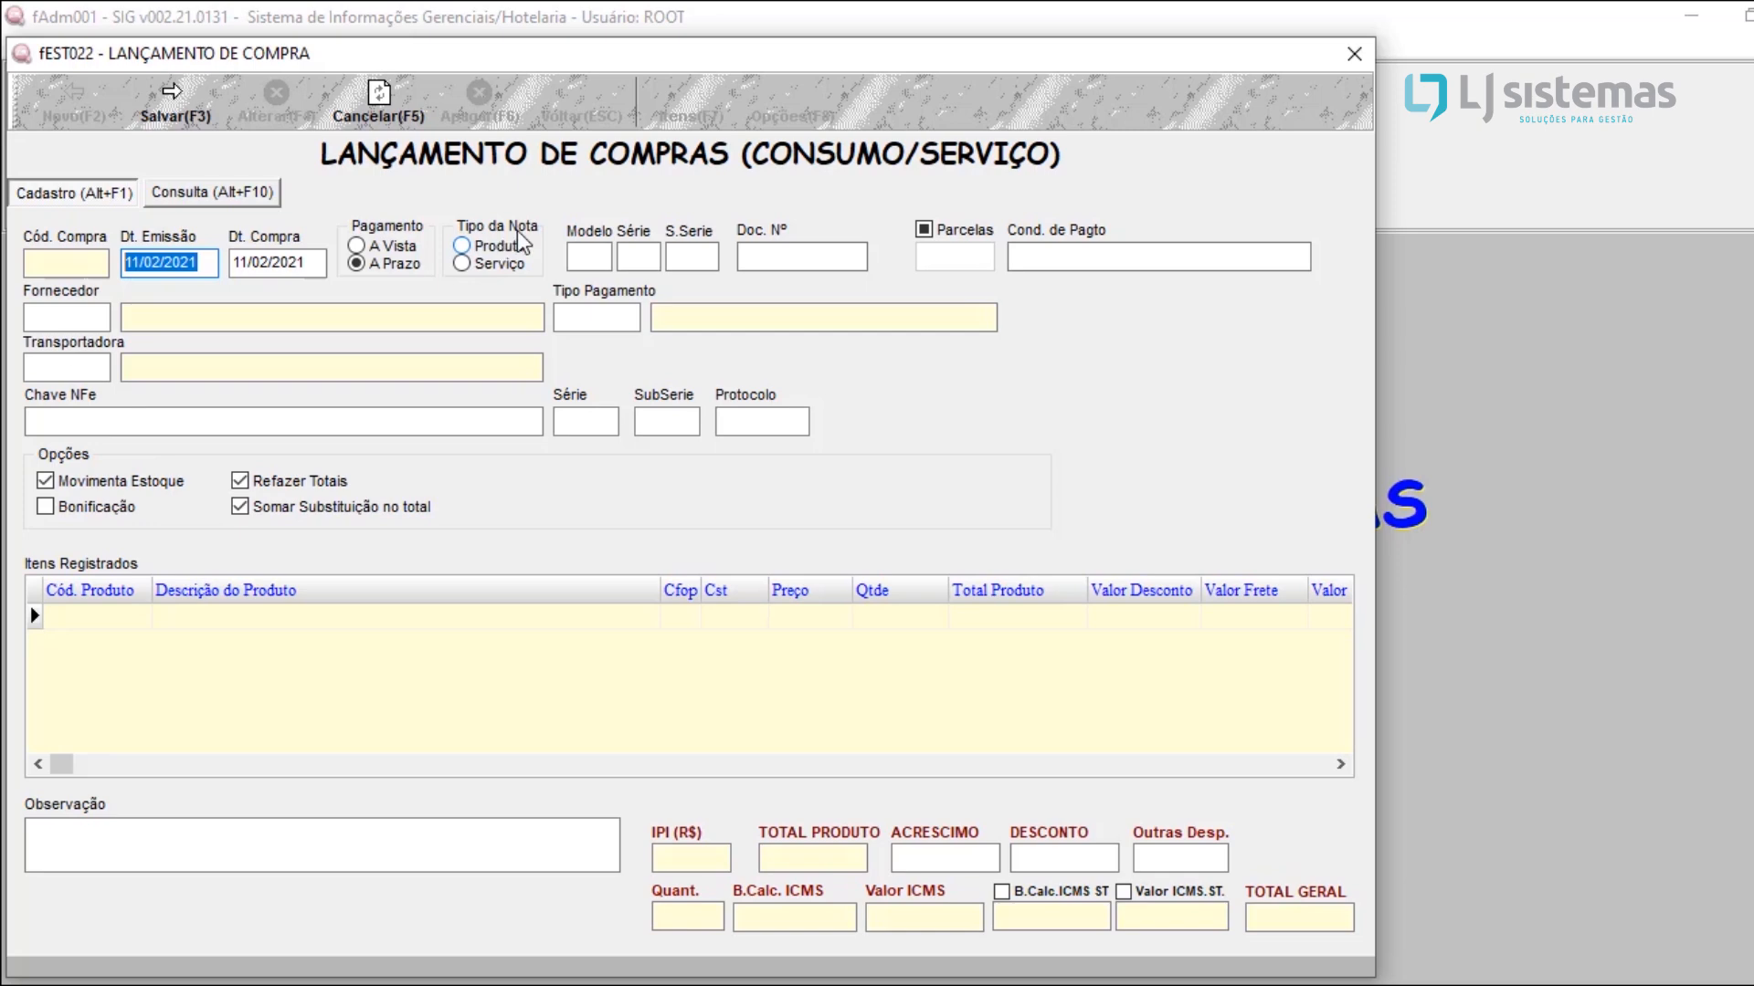
pyautogui.click(589, 256)
pyautogui.click(622, 265)
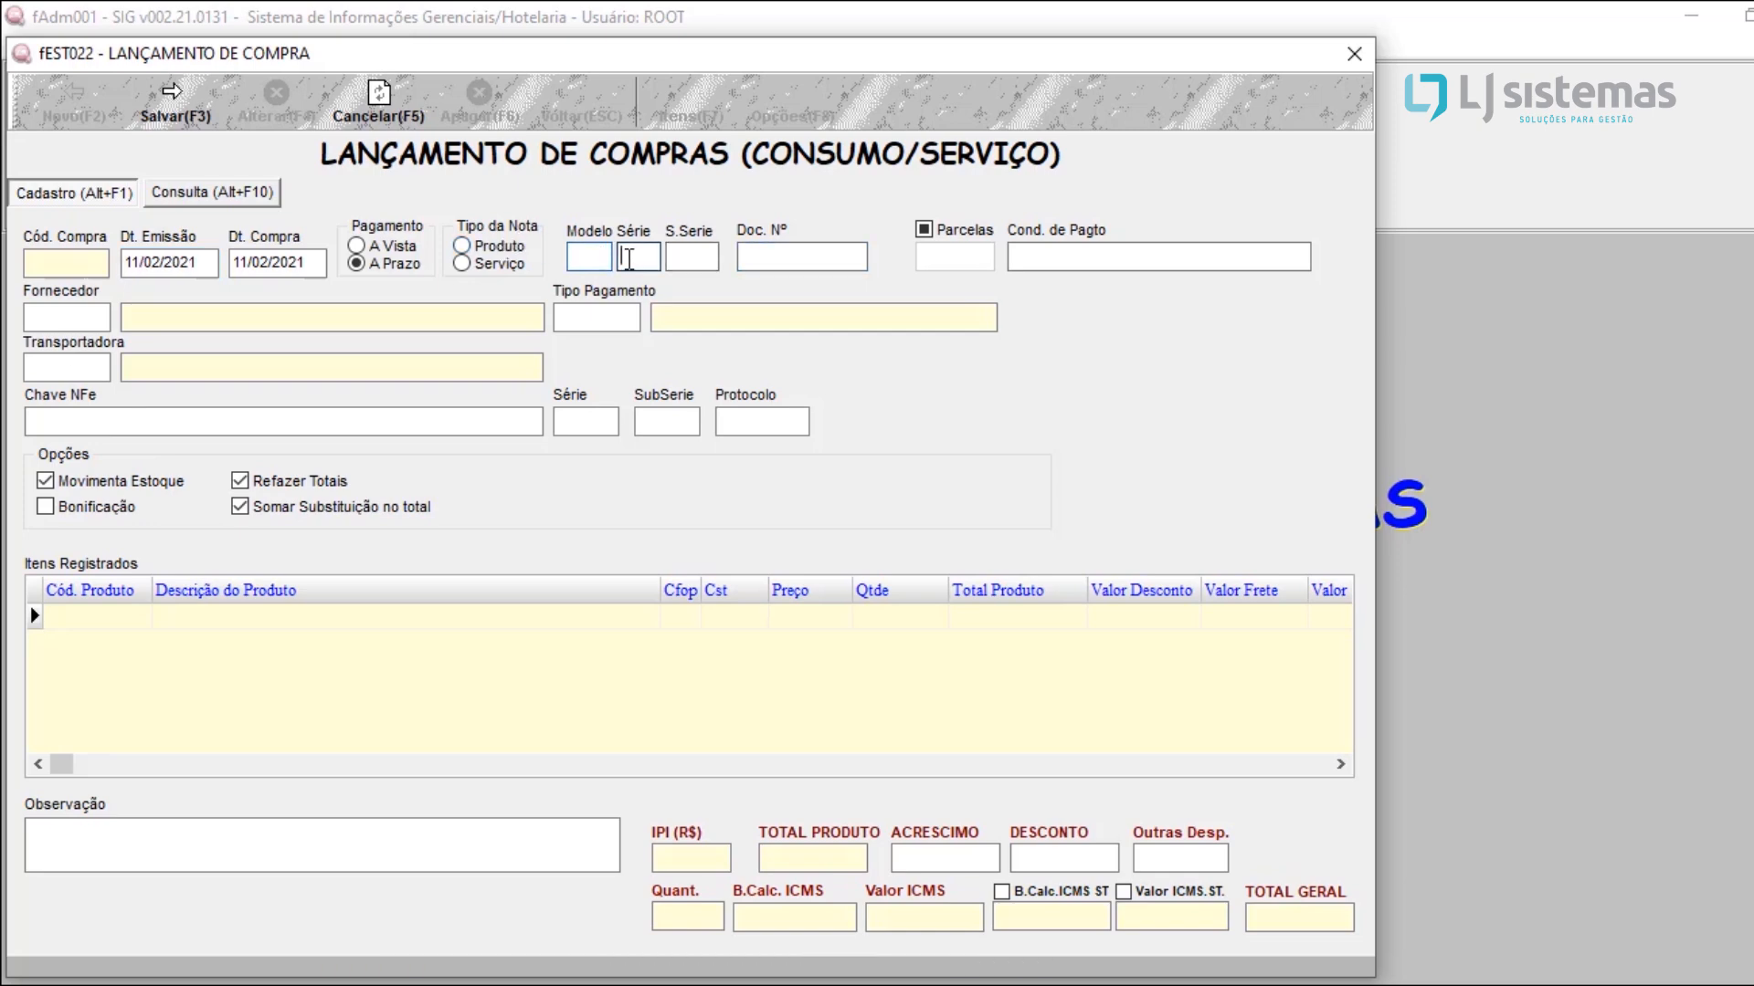
pyautogui.click(770, 260)
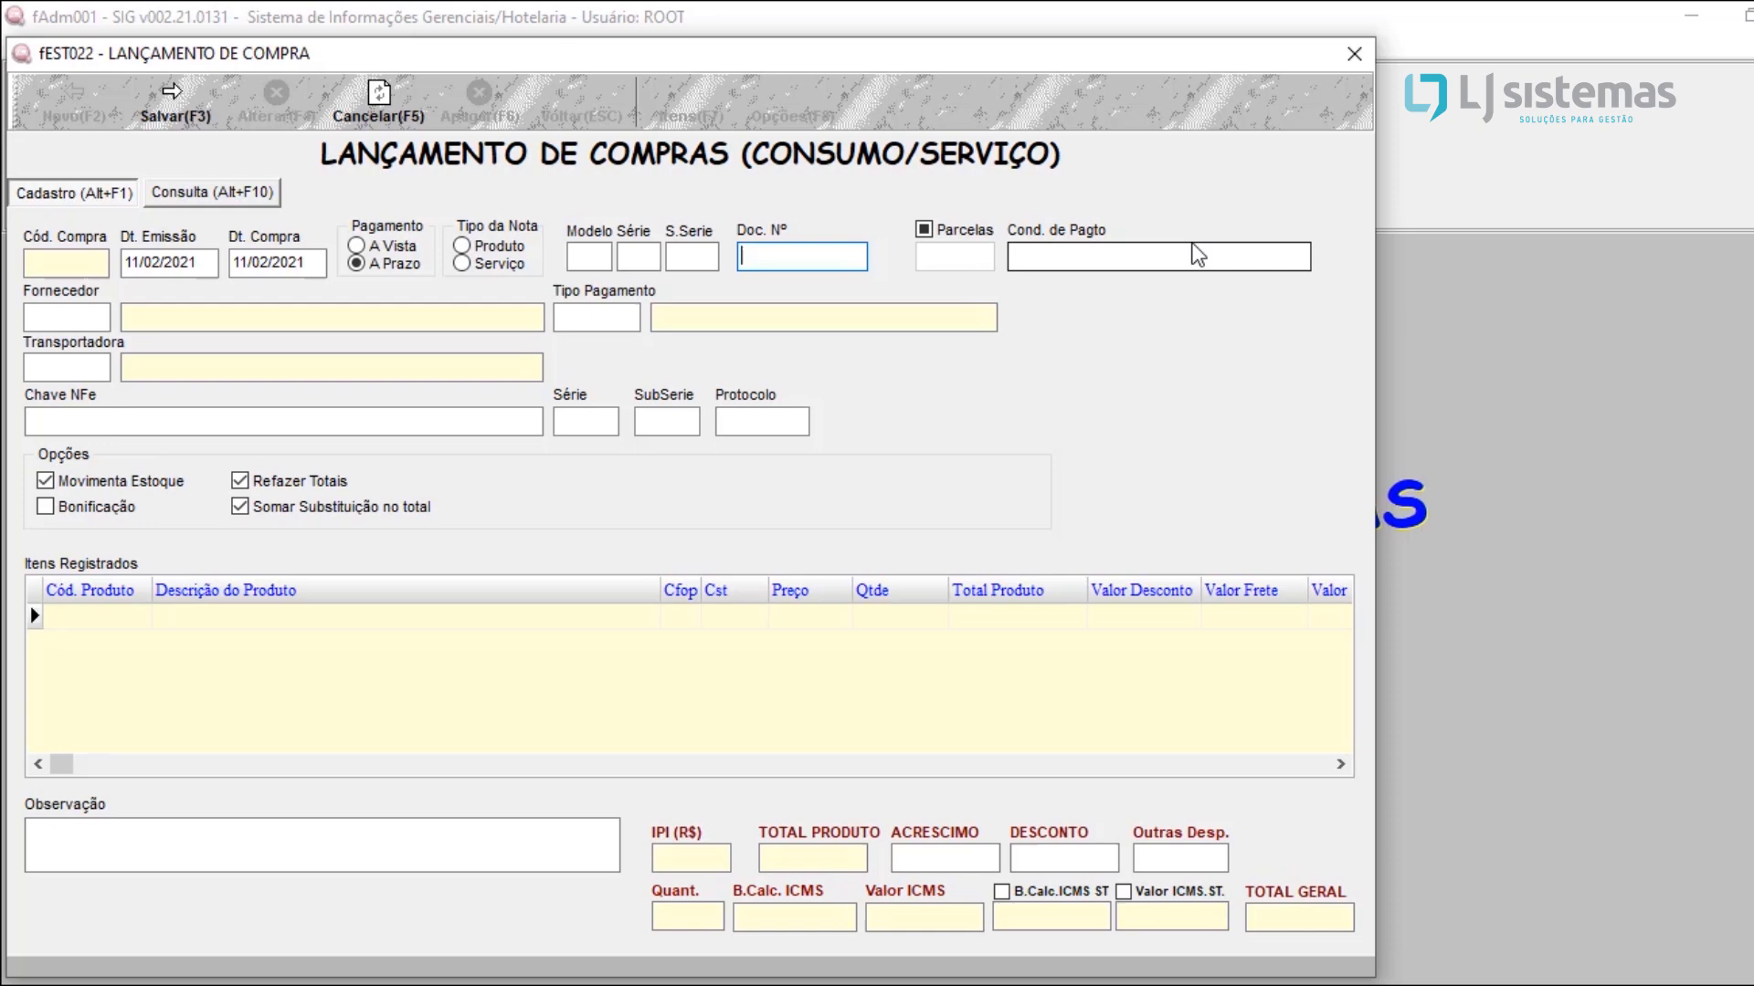
# Step: Enable installments for the consumption purchase, with 2 installments and the payment condition 30/60
pyautogui.click(964, 240)
pyautogui.click(952, 258)
pyautogui.write('2')
pyautogui.press('Tab')
pyautogui.write('30/60')
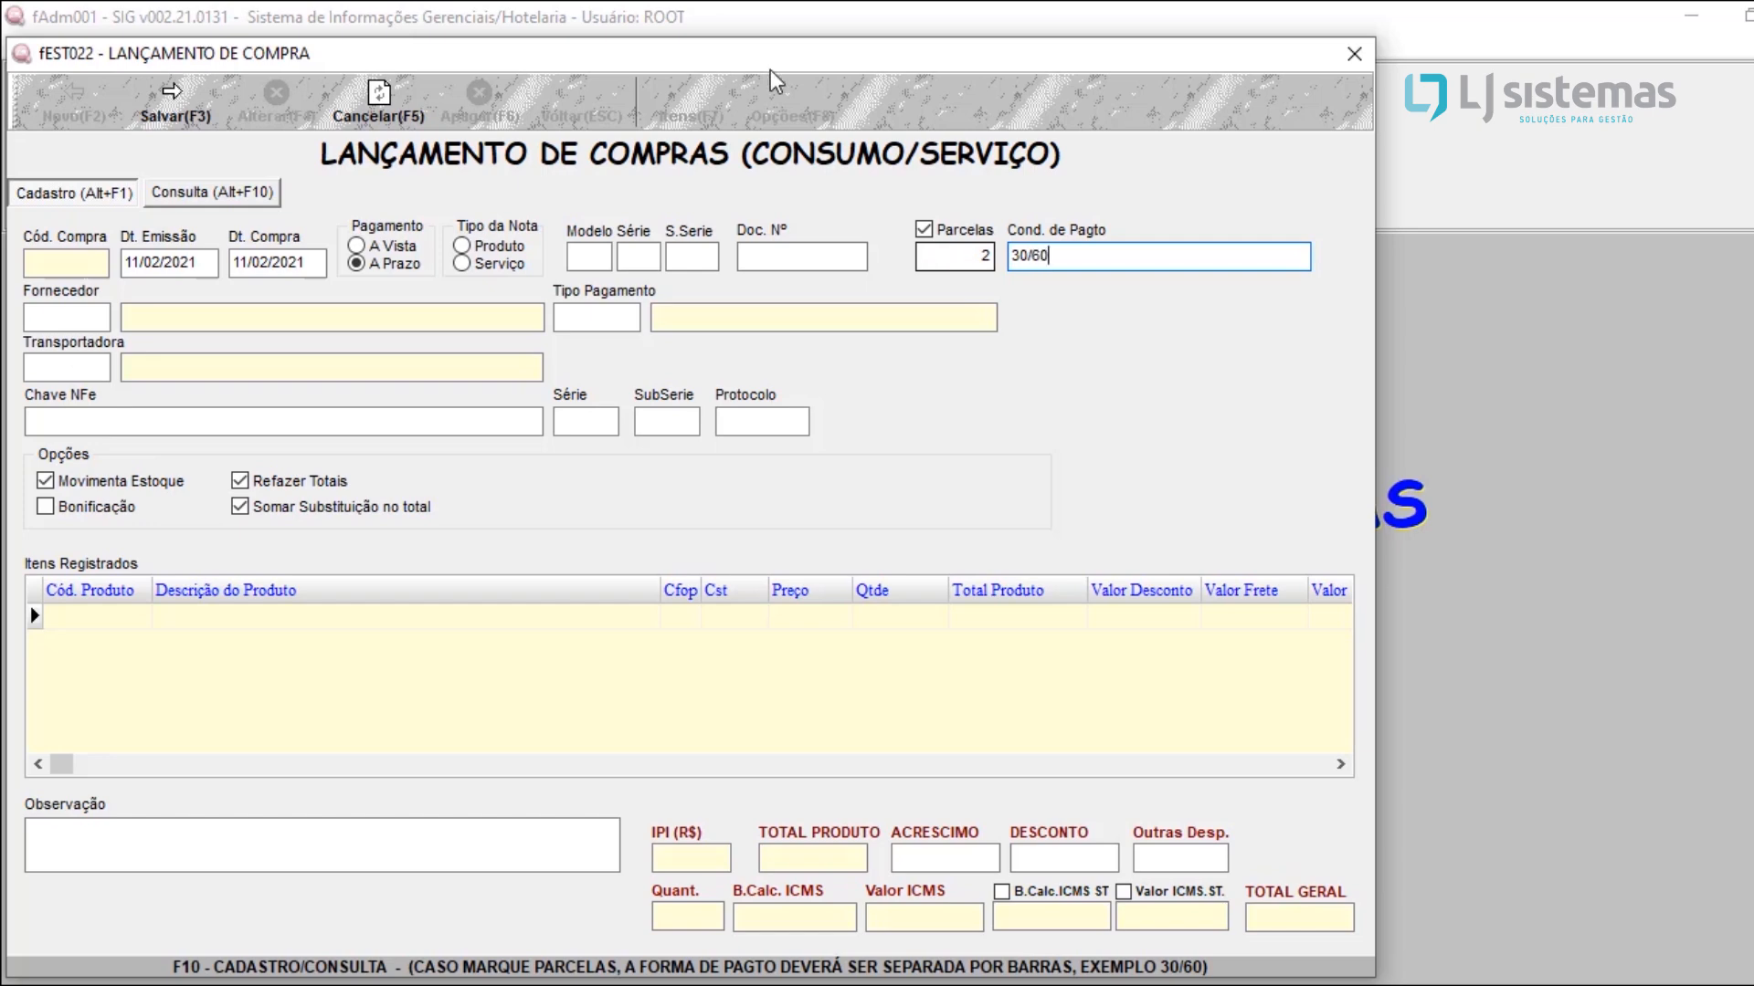
# Step: Set the note's model to 55, series to 1 and document number to 12345
pyautogui.click(600, 254)
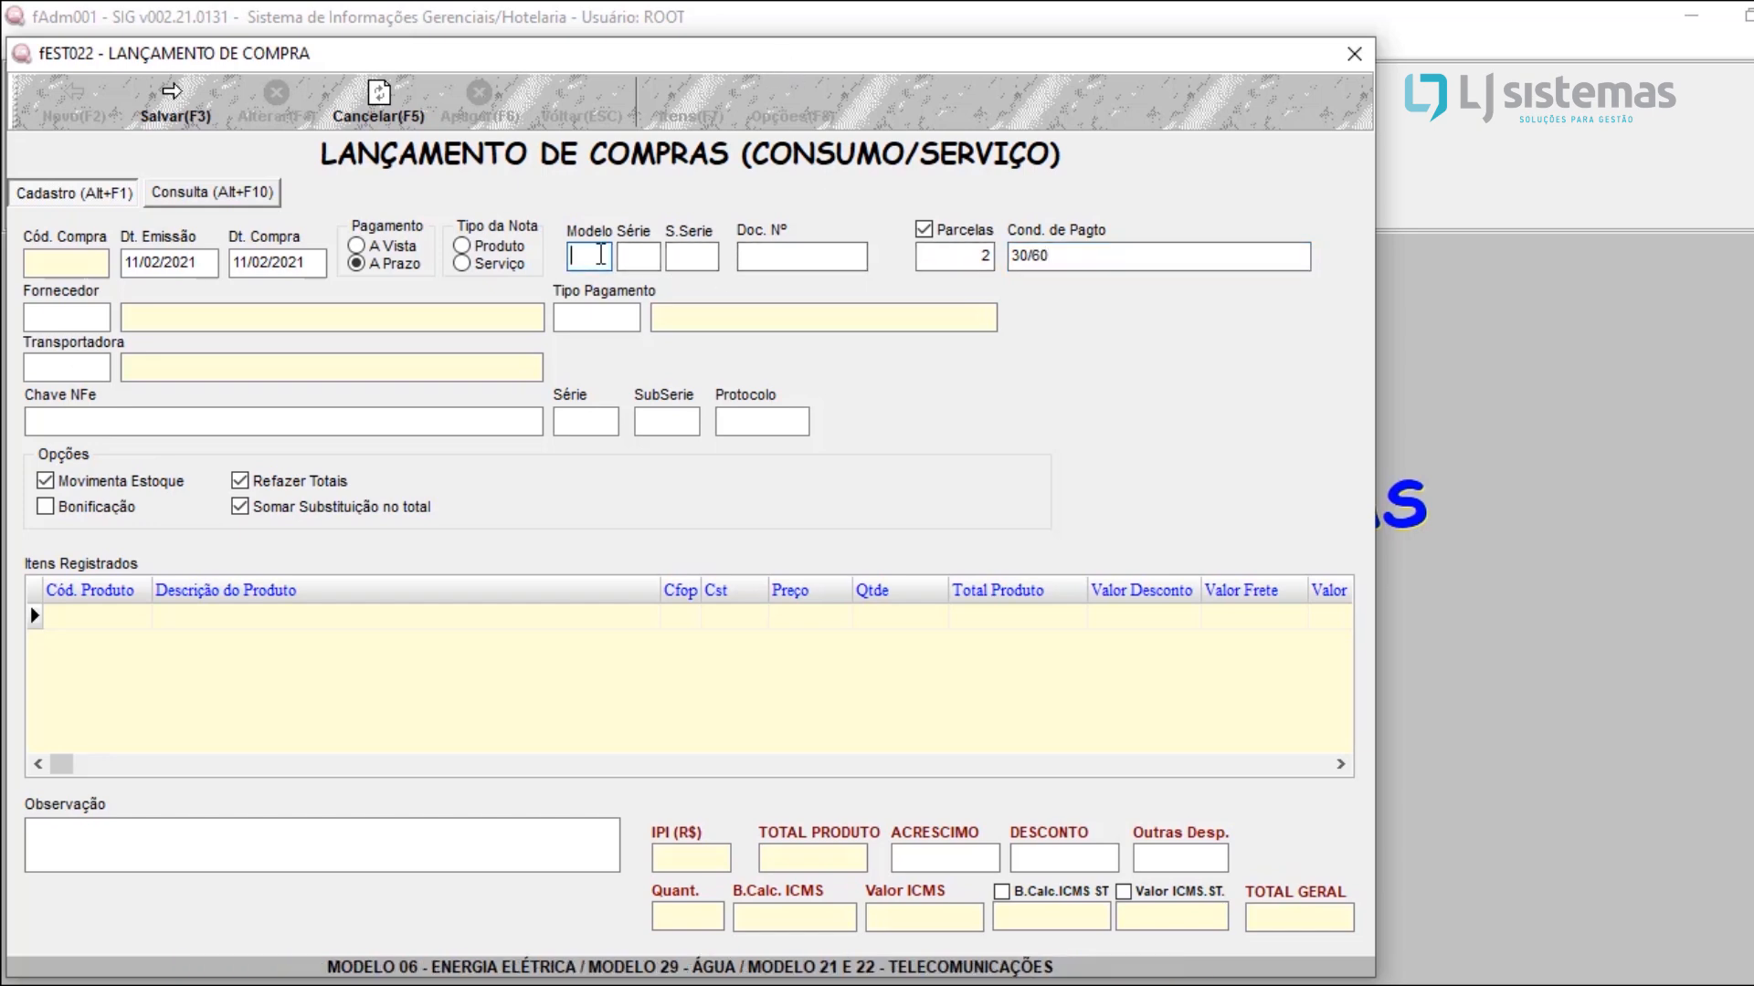
pyautogui.write('55')
pyautogui.press('Tab')
pyautogui.write('1')
pyautogui.press('Tab')
pyautogui.press('Tab')
pyautogui.write('12345')
# Step: Set supplier 1 (FORNECEDOR TESTE), payment type 1 (BOLETO) and carrier 2 (TRANSPORTADORA TESTE) on the consumption purchase
pyautogui.click(103, 317)
pyautogui.write('1')
pyautogui.press('Tab')
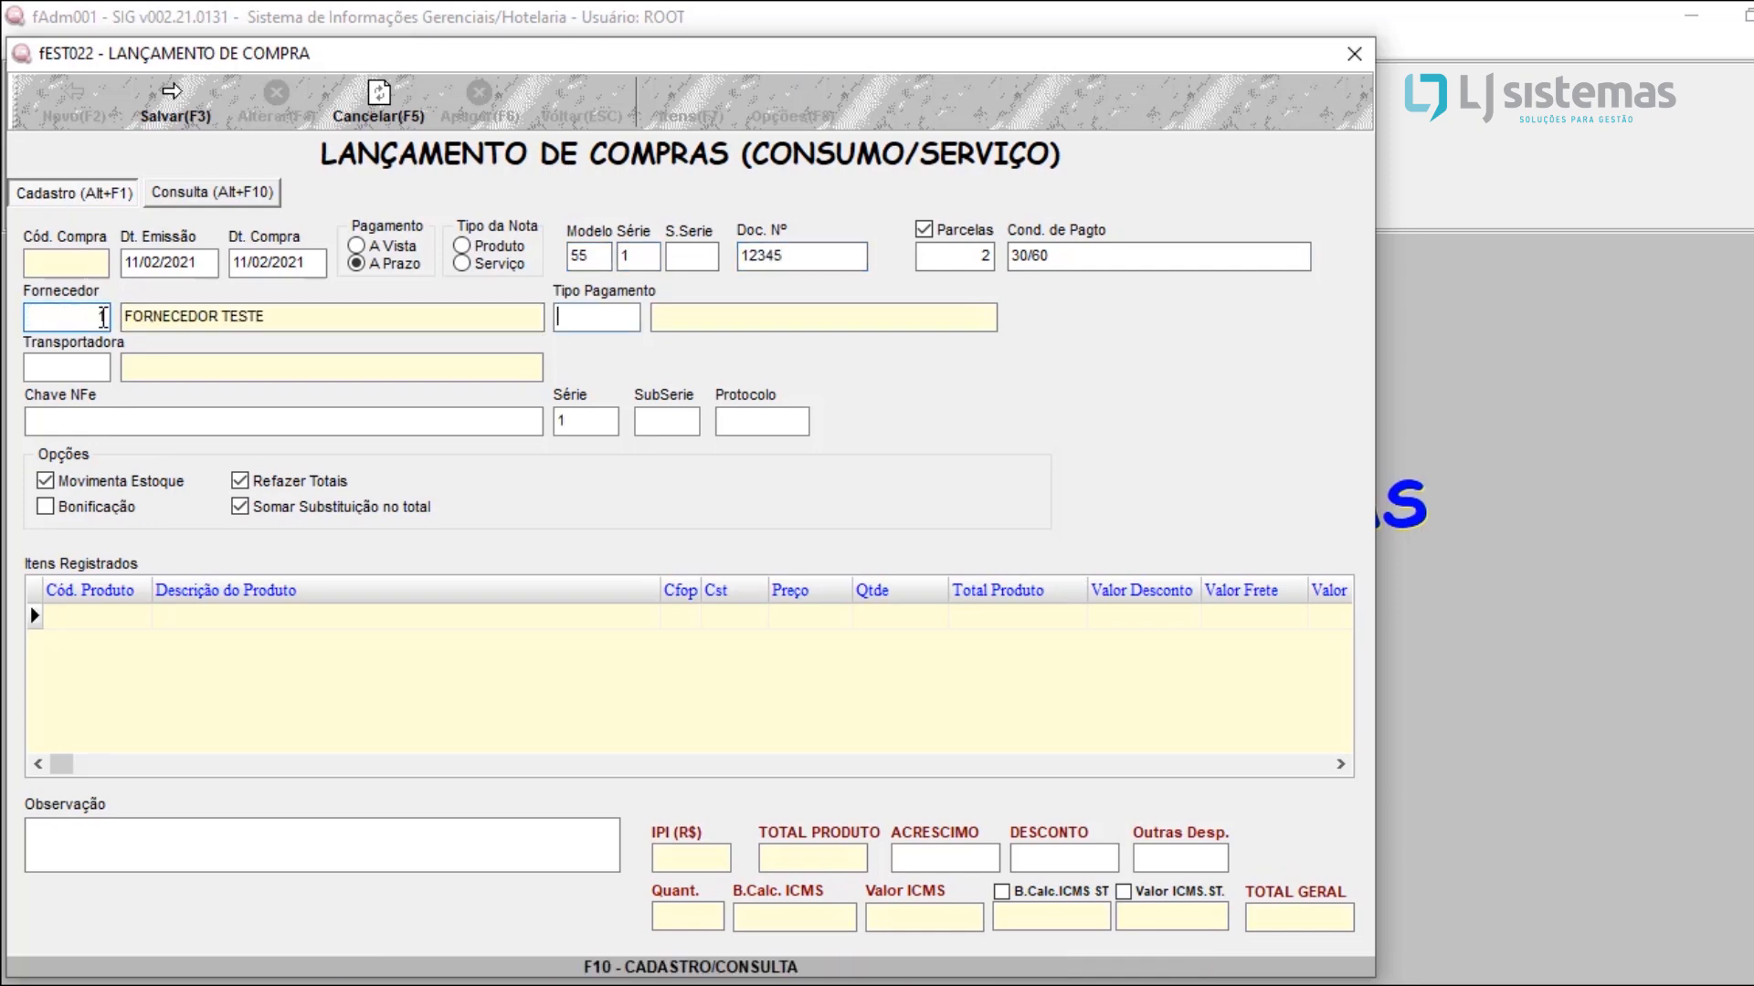
pyautogui.write('1')
pyautogui.press('Tab')
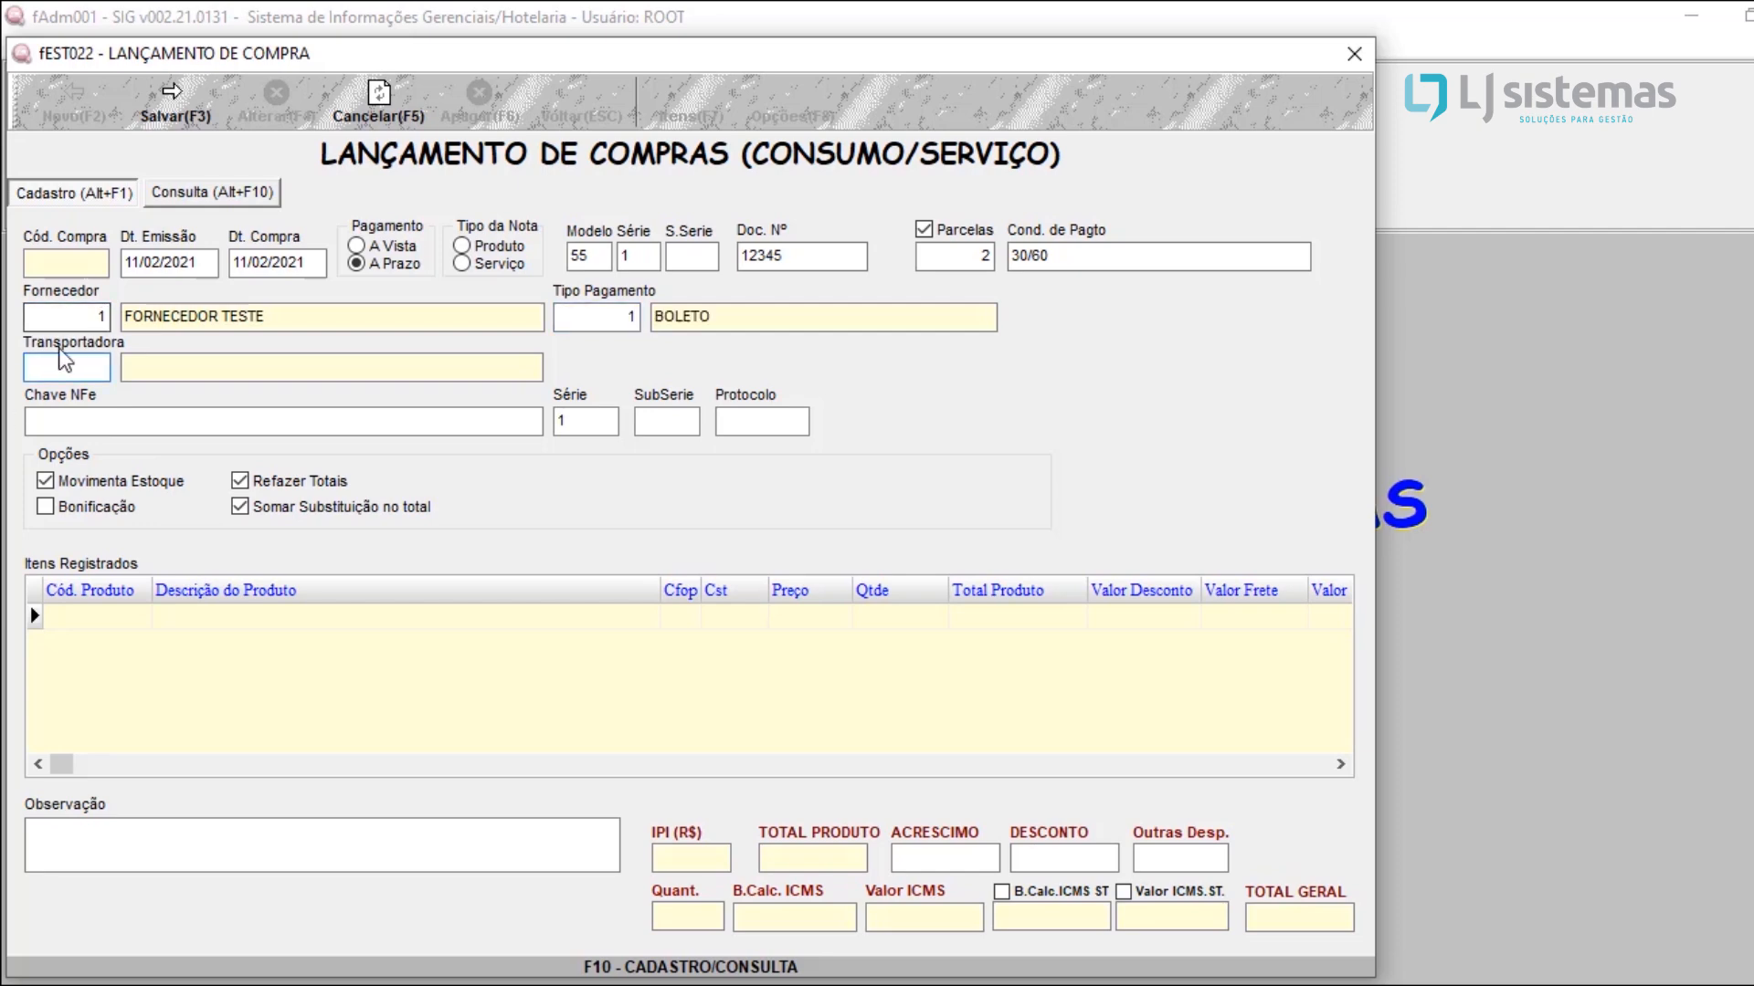
pyautogui.write('2')
pyautogui.press('Tab')
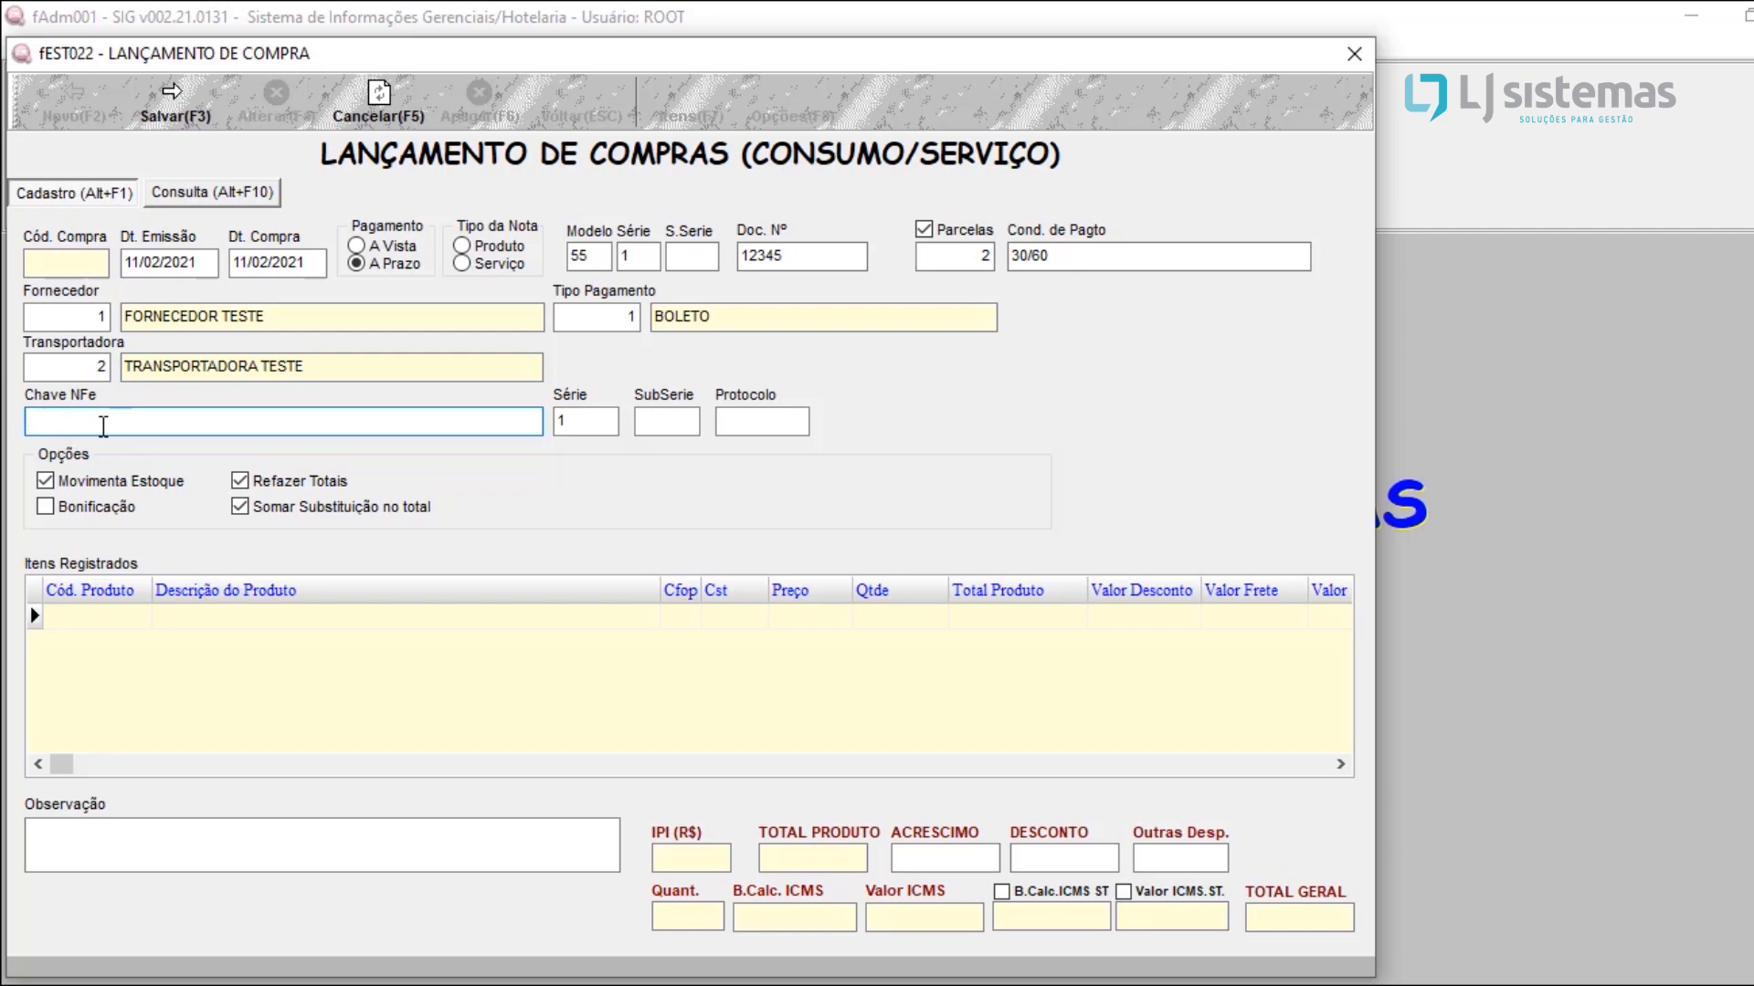
# Step: Paste the note's NFe access key and save the consumption purchase header
pyautogui.hotkey('ctrl', 'v')
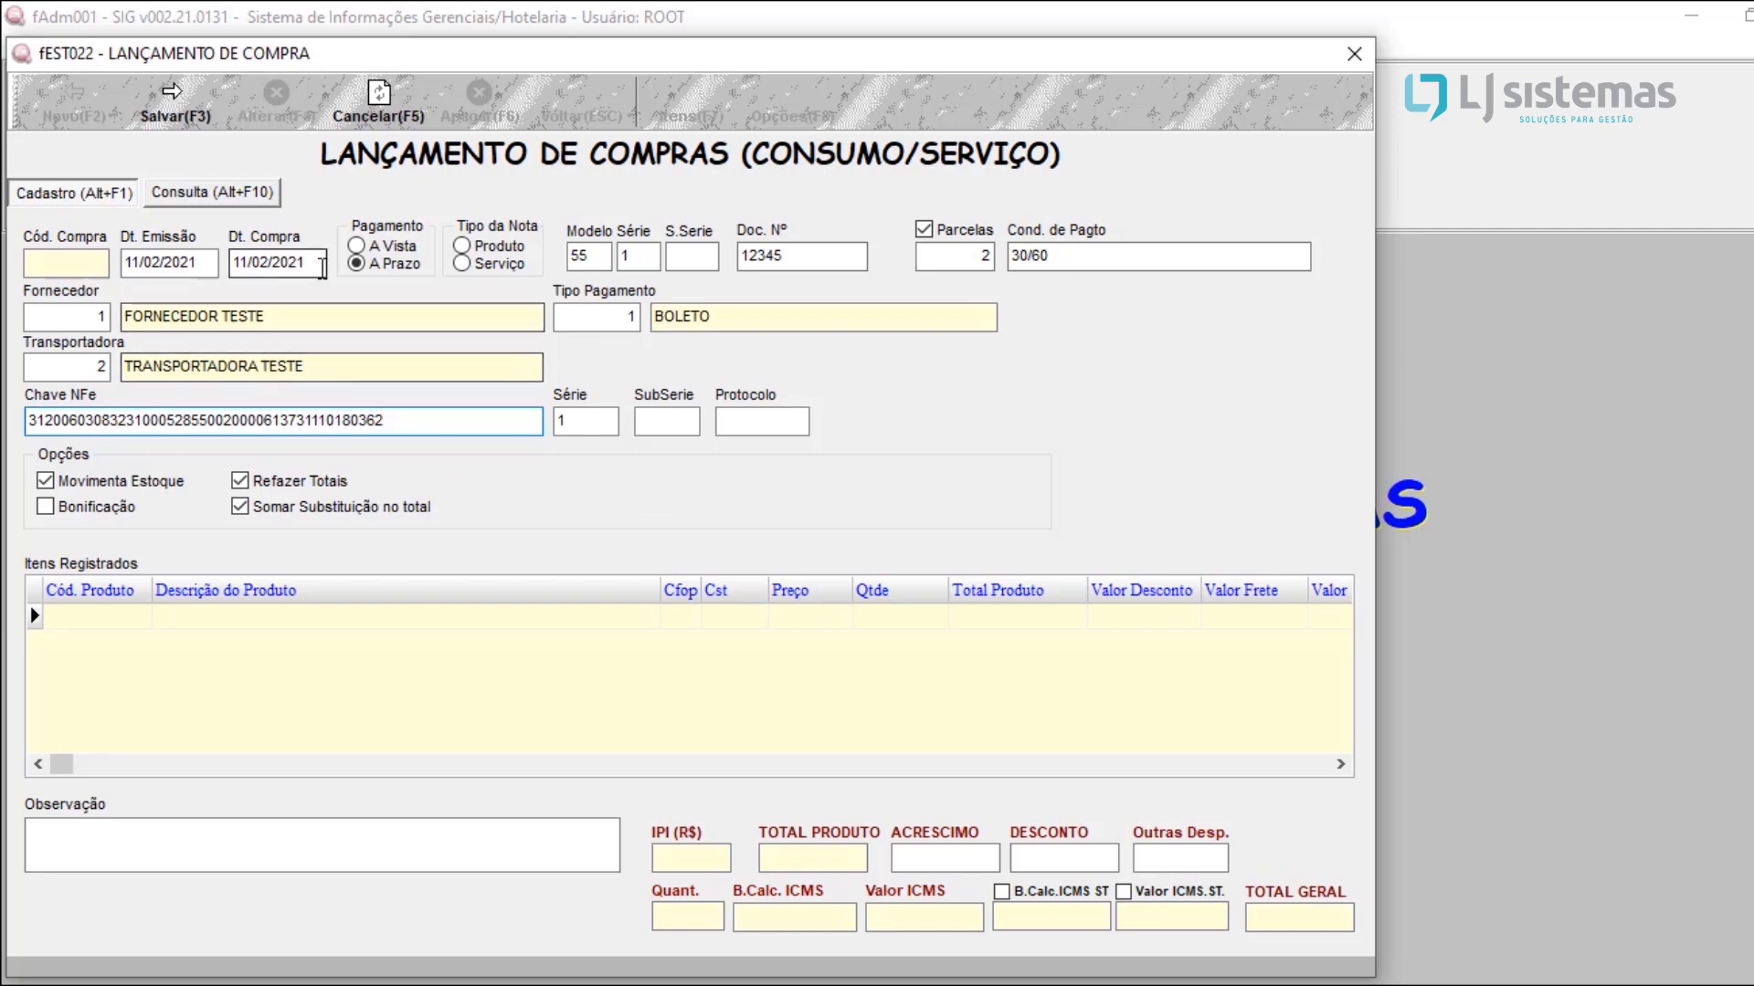
pyautogui.click(174, 105)
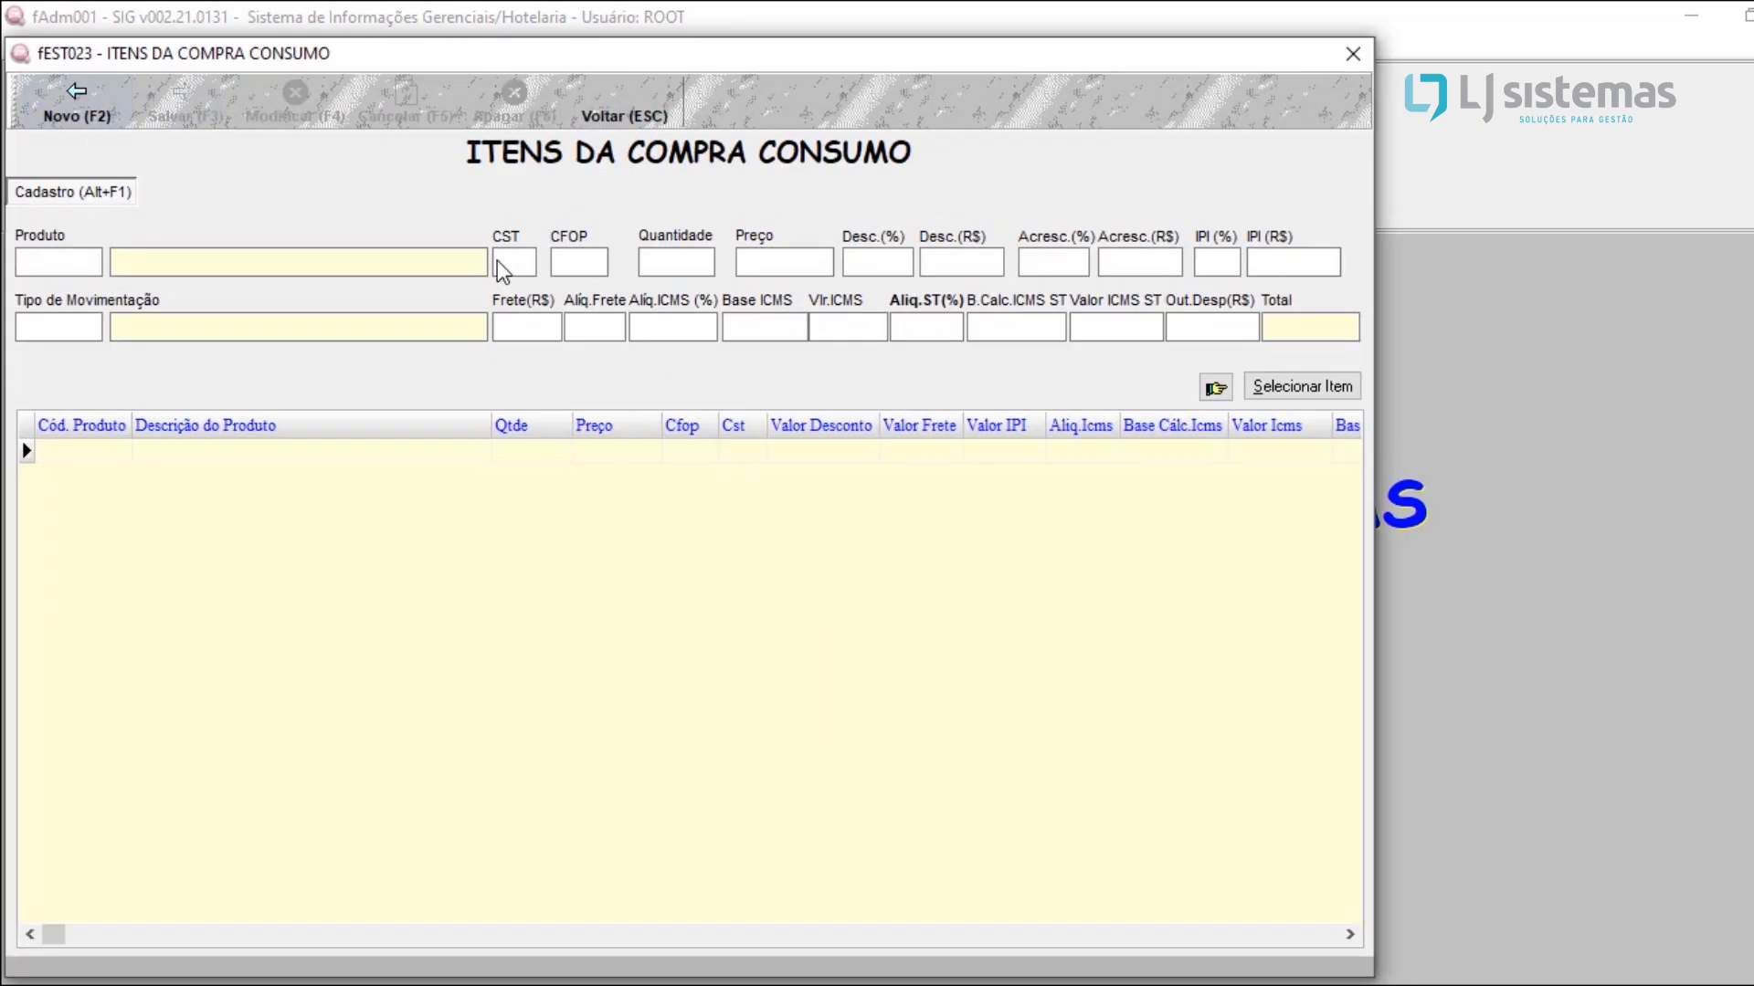
# Step: Start a new item in the consumption purchase and choose product 1, PAPEL A4
pyautogui.click(108, 117)
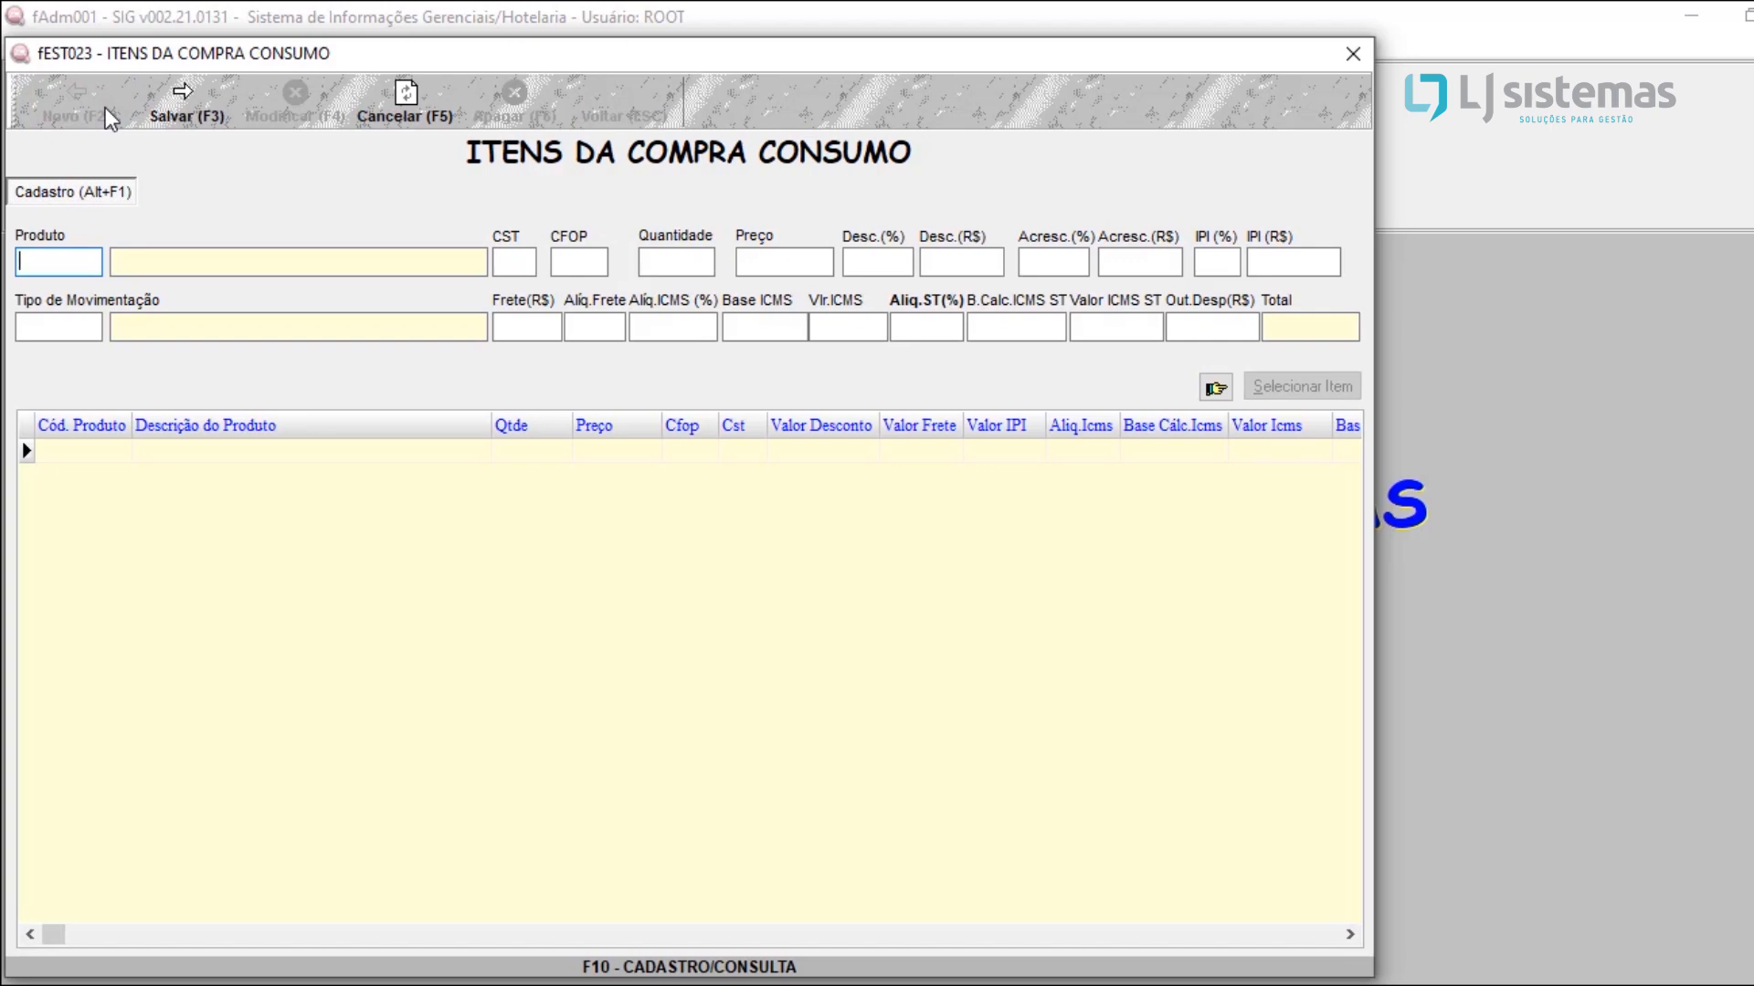
pyautogui.press('F10')
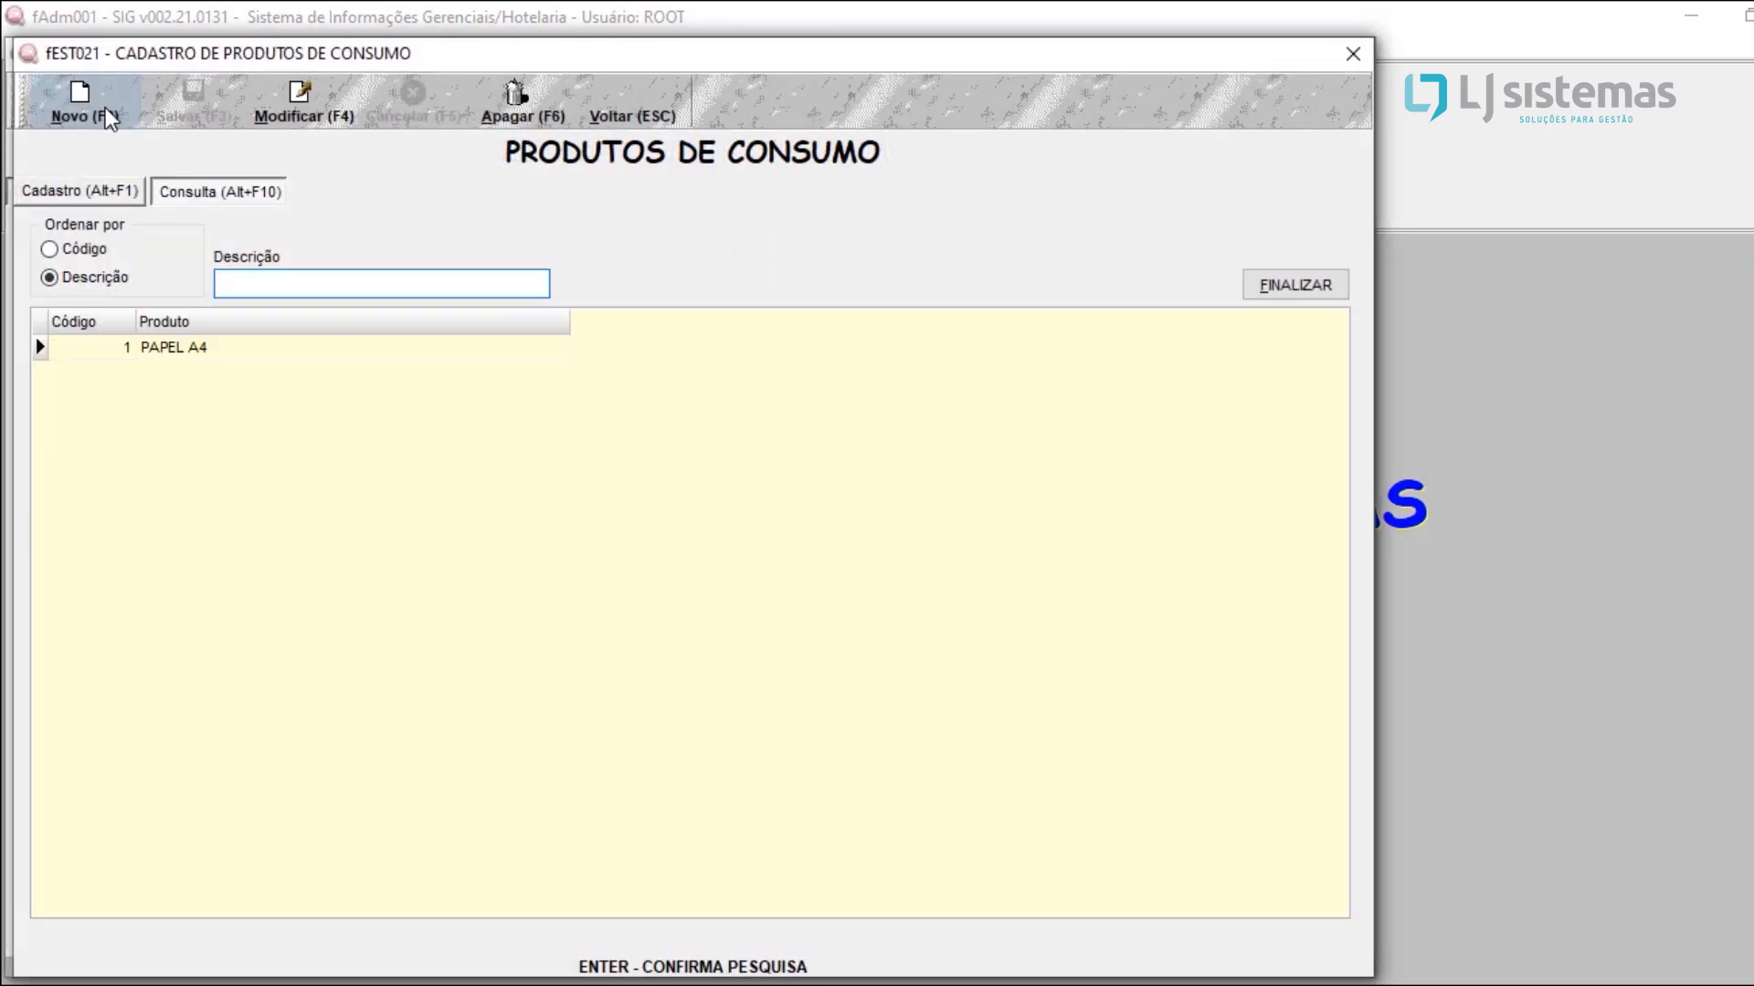
pyautogui.press('Return')
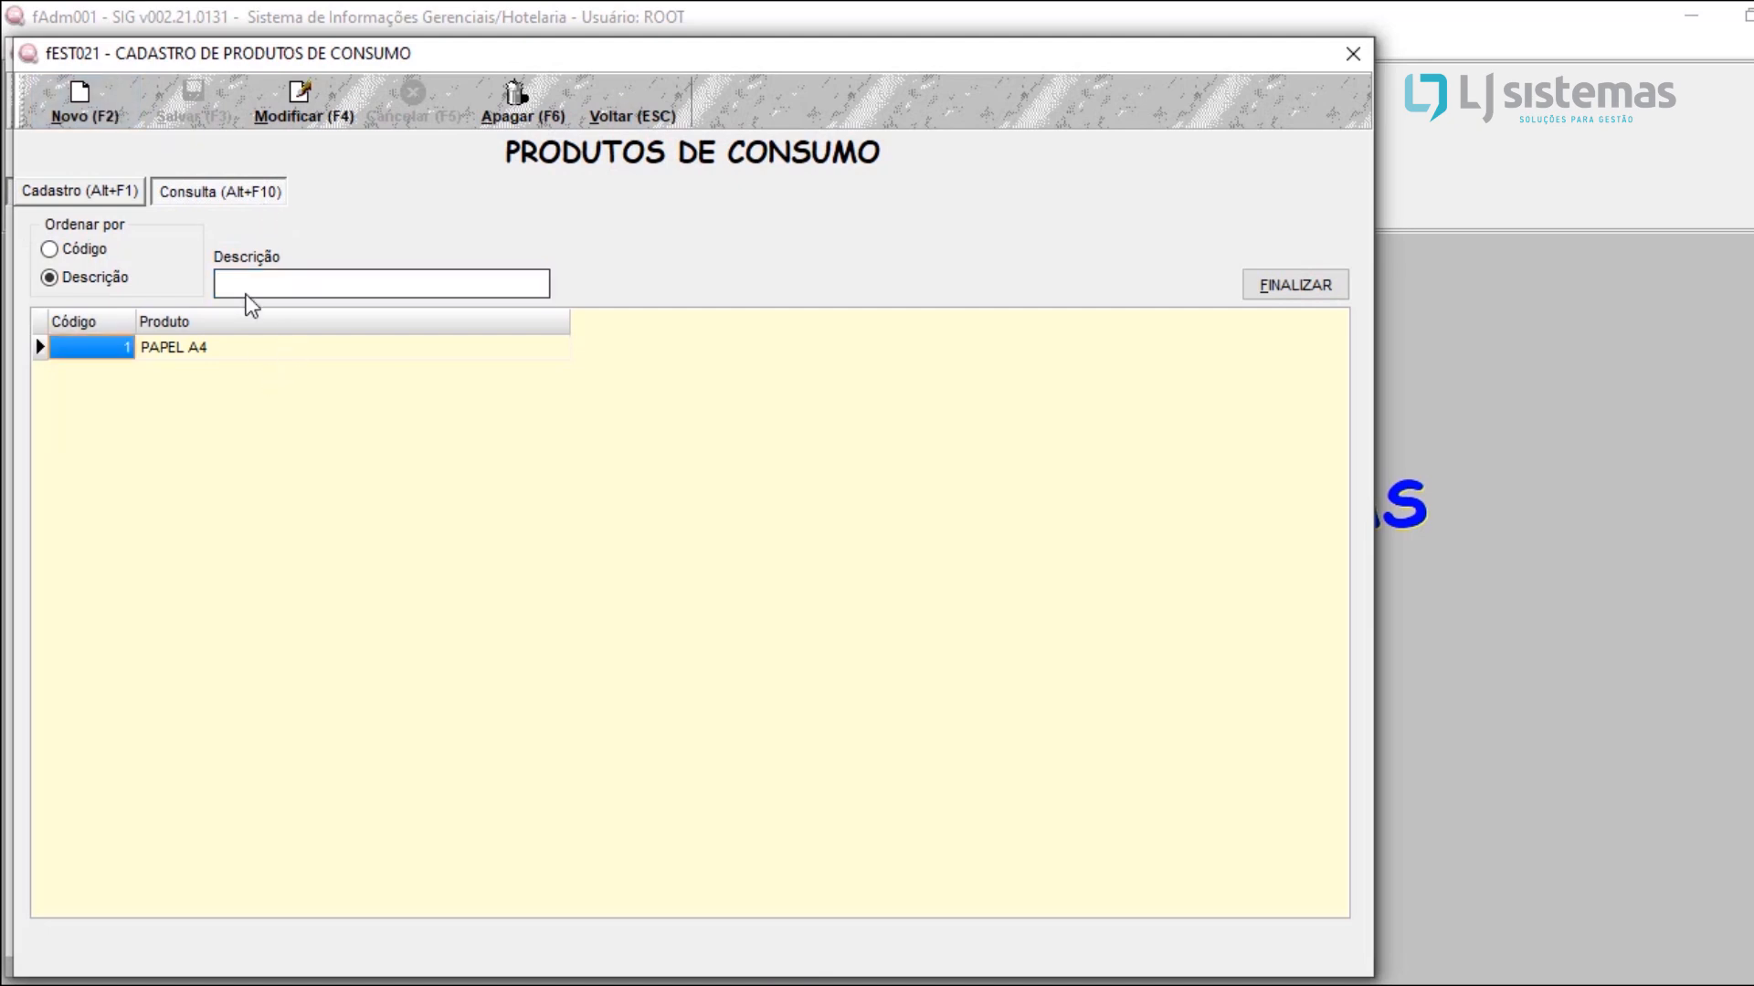
pyautogui.press('Return')
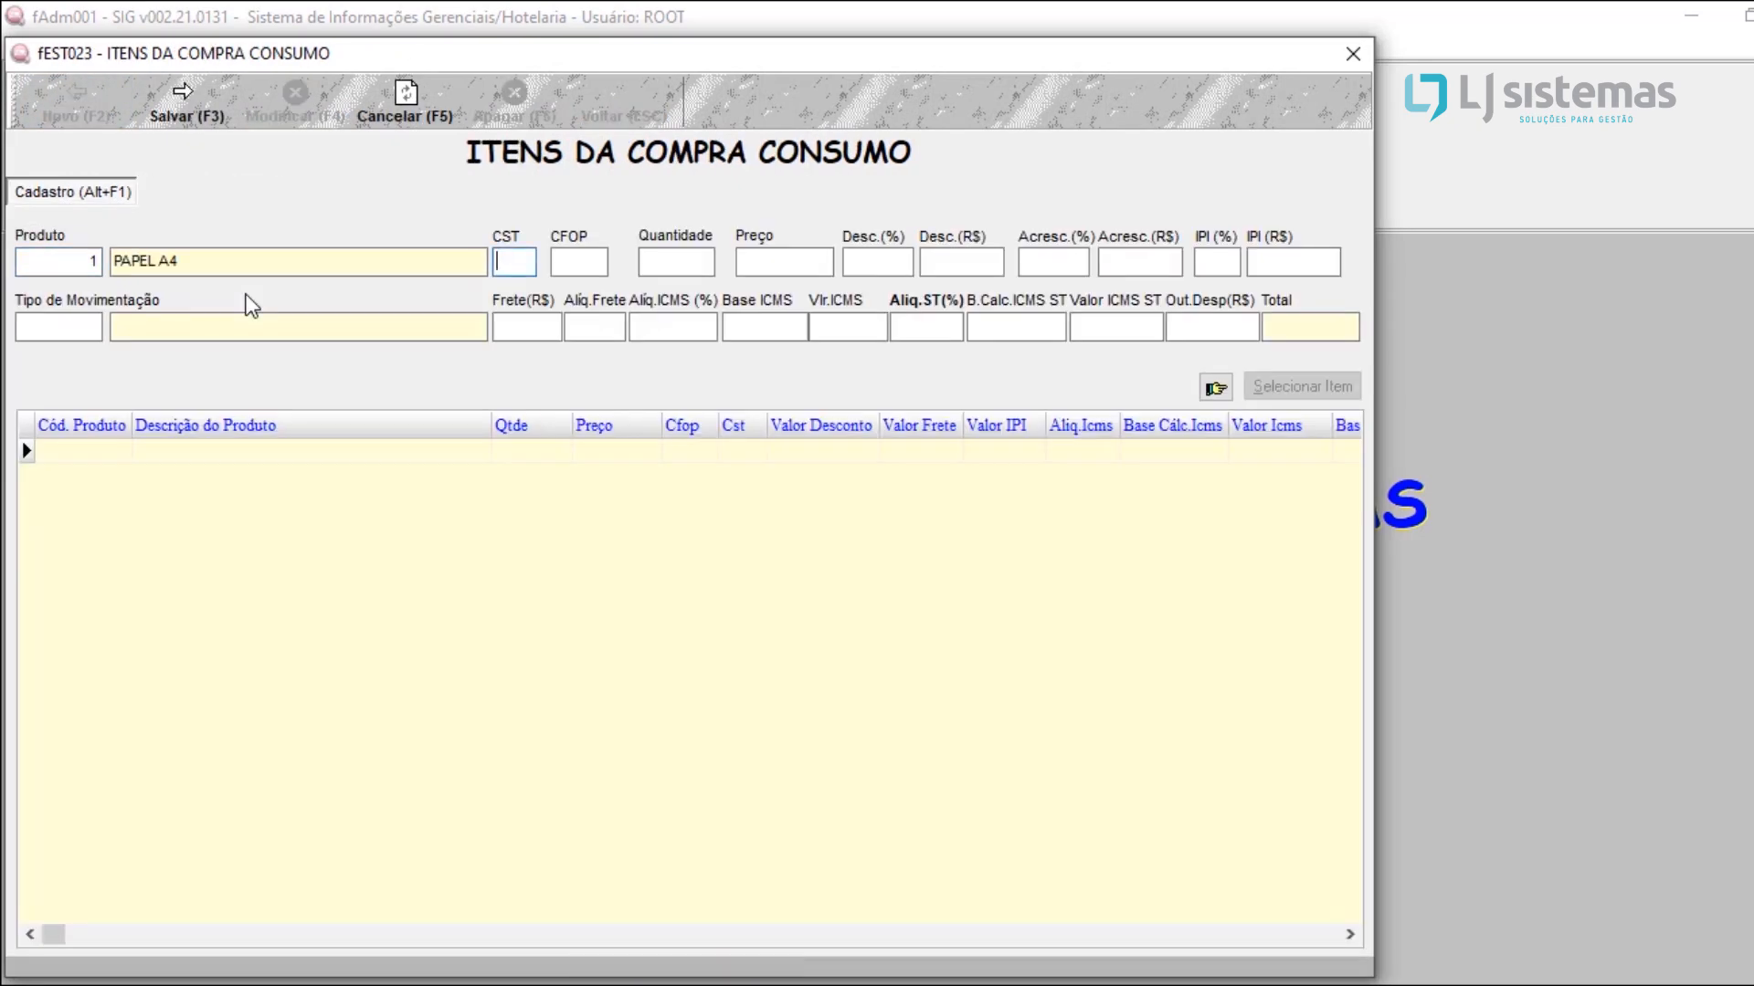
# Step: Set the PAPEL A4 item's CST to 000, CFOP to 1556, quantity to 2 and price to 4
pyautogui.write('000')
pyautogui.press('Return')
pyautogui.write('1556')
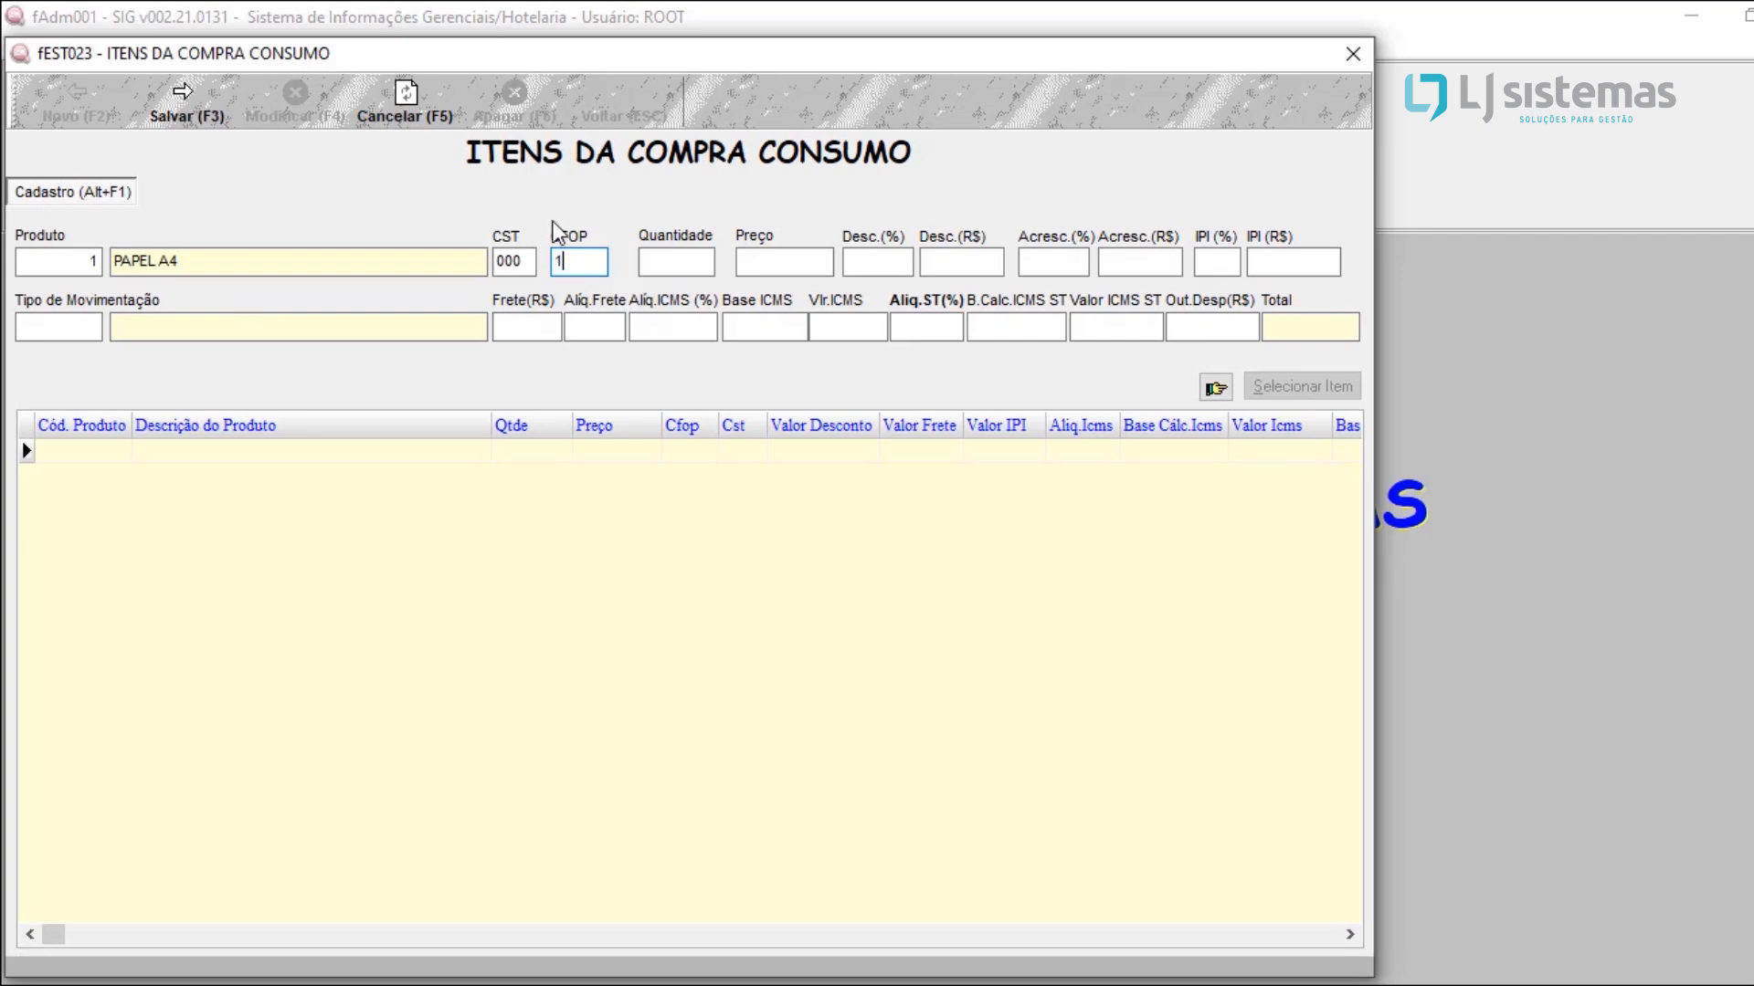
pyautogui.press('Return')
pyautogui.write('2')
pyautogui.press('Return')
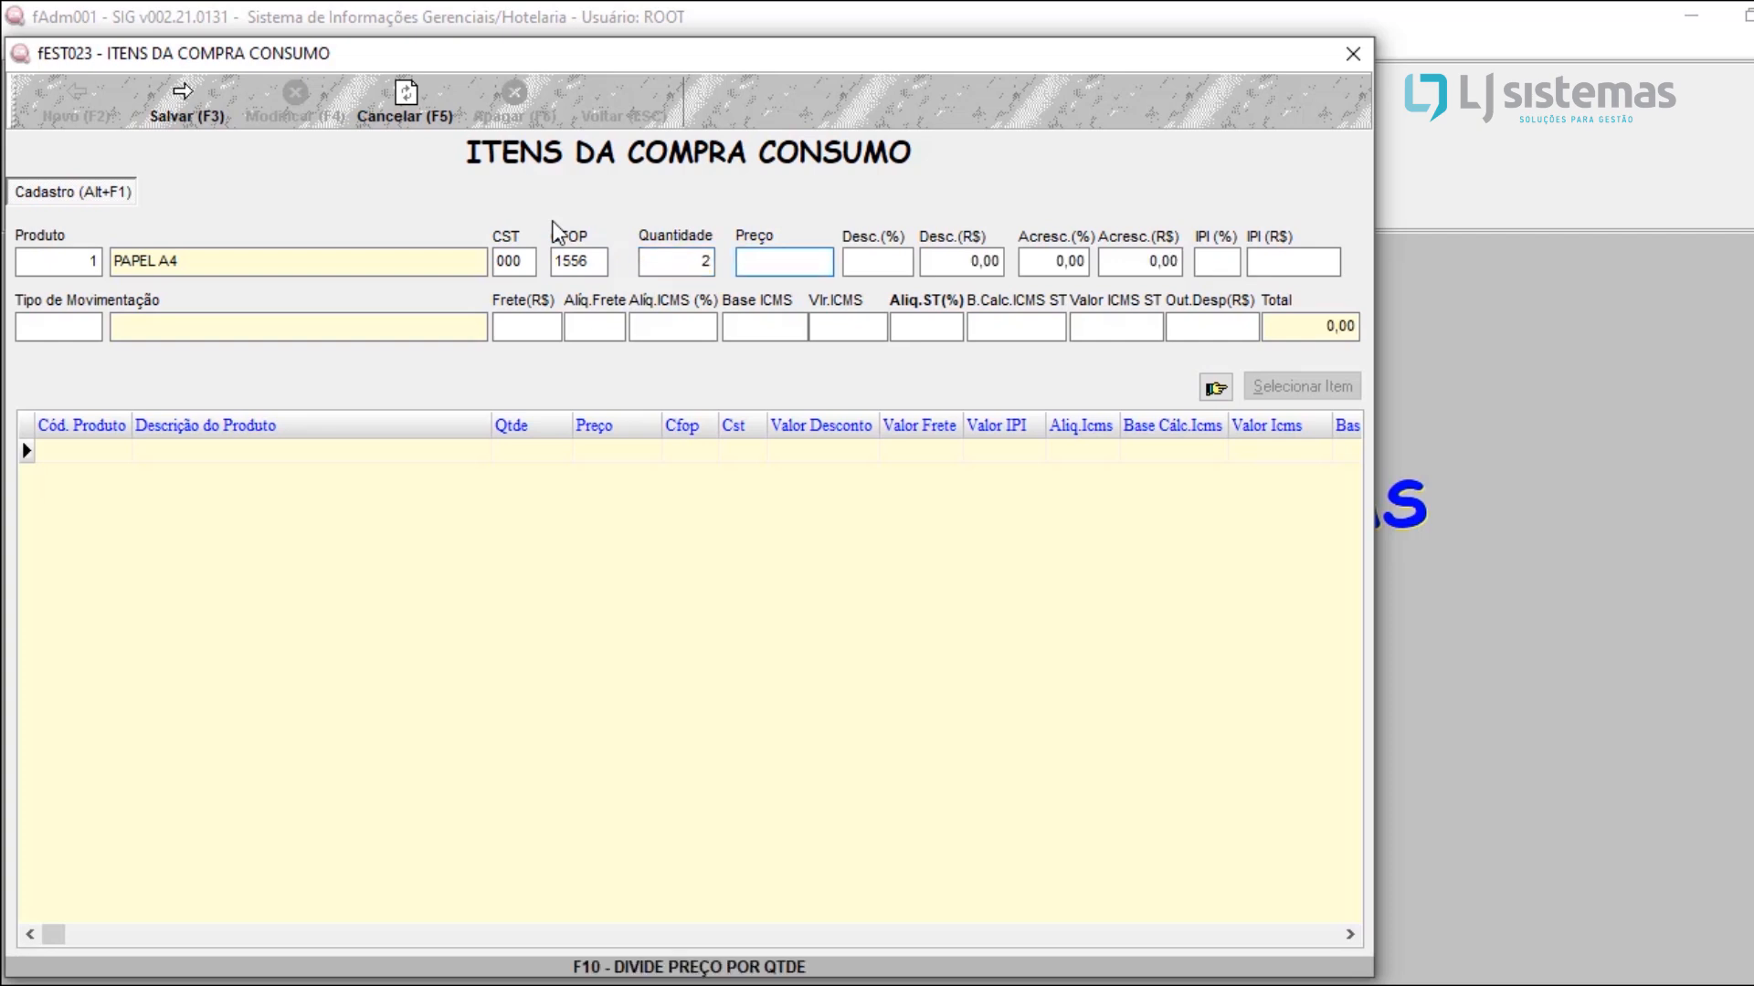
pyautogui.write('4')
pyautogui.press('Return')
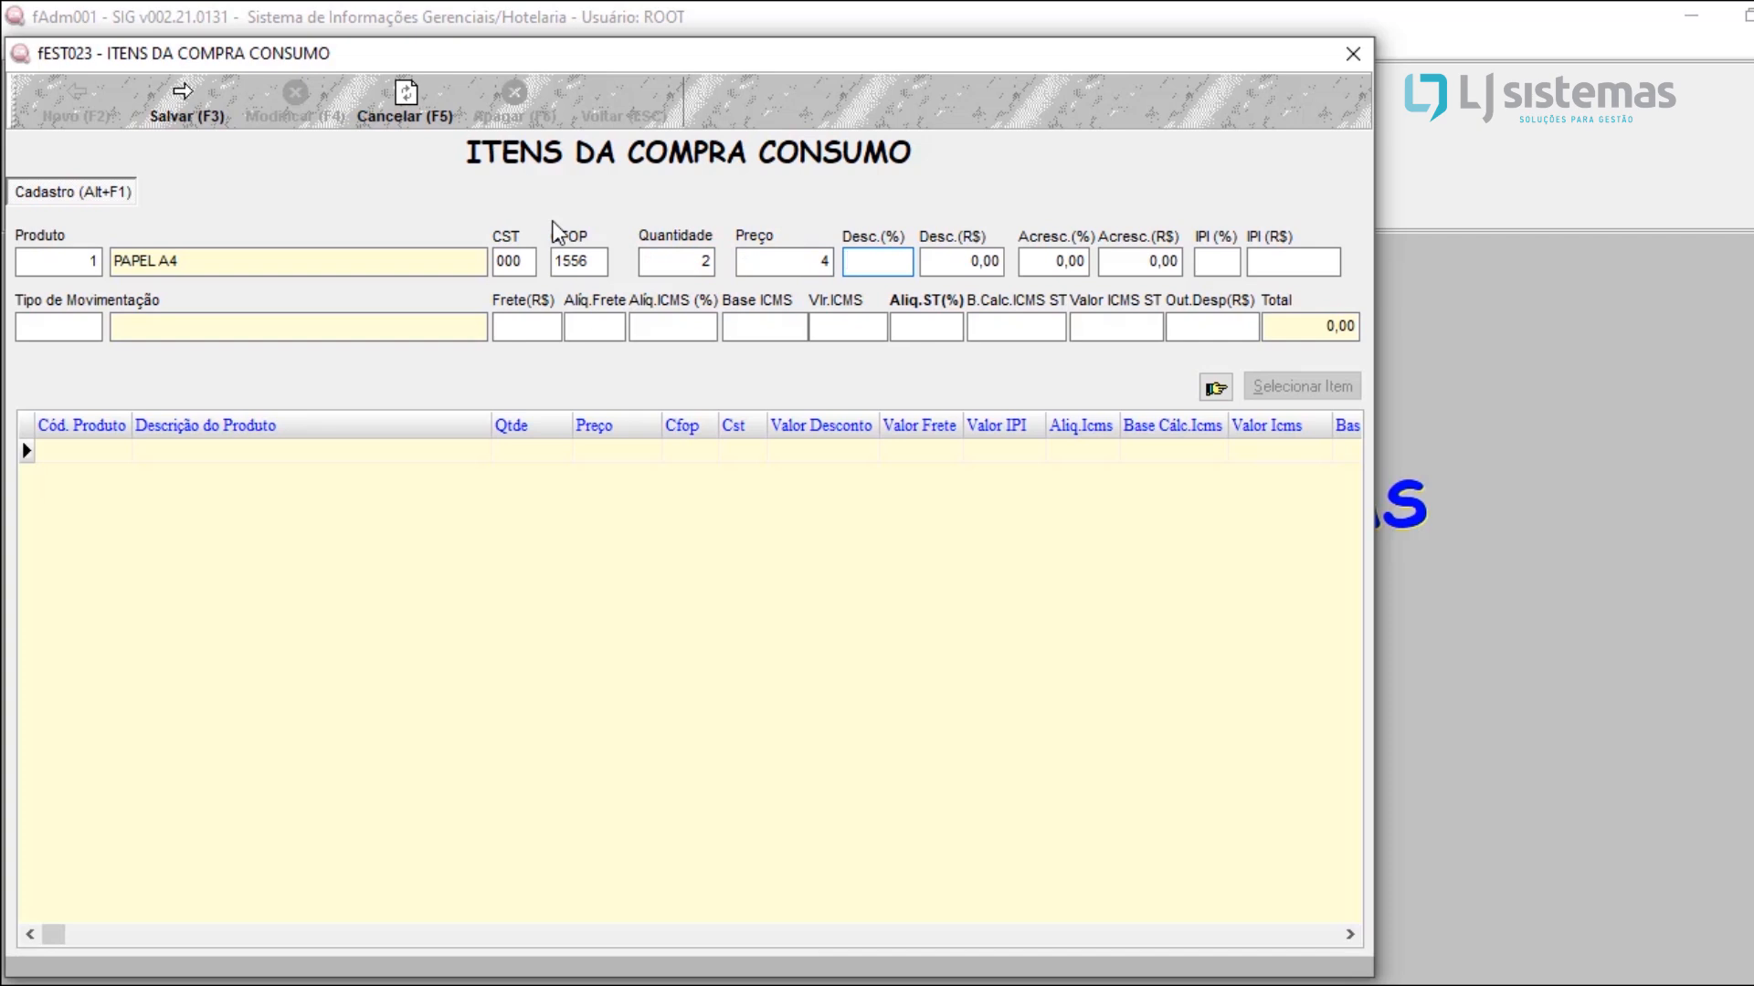
# Step: Save the PAPEL A4 item without a discount or surcharge and return to the consumption purchase
pyautogui.press('Return')
pyautogui.press('Return')
pyautogui.press('Return')
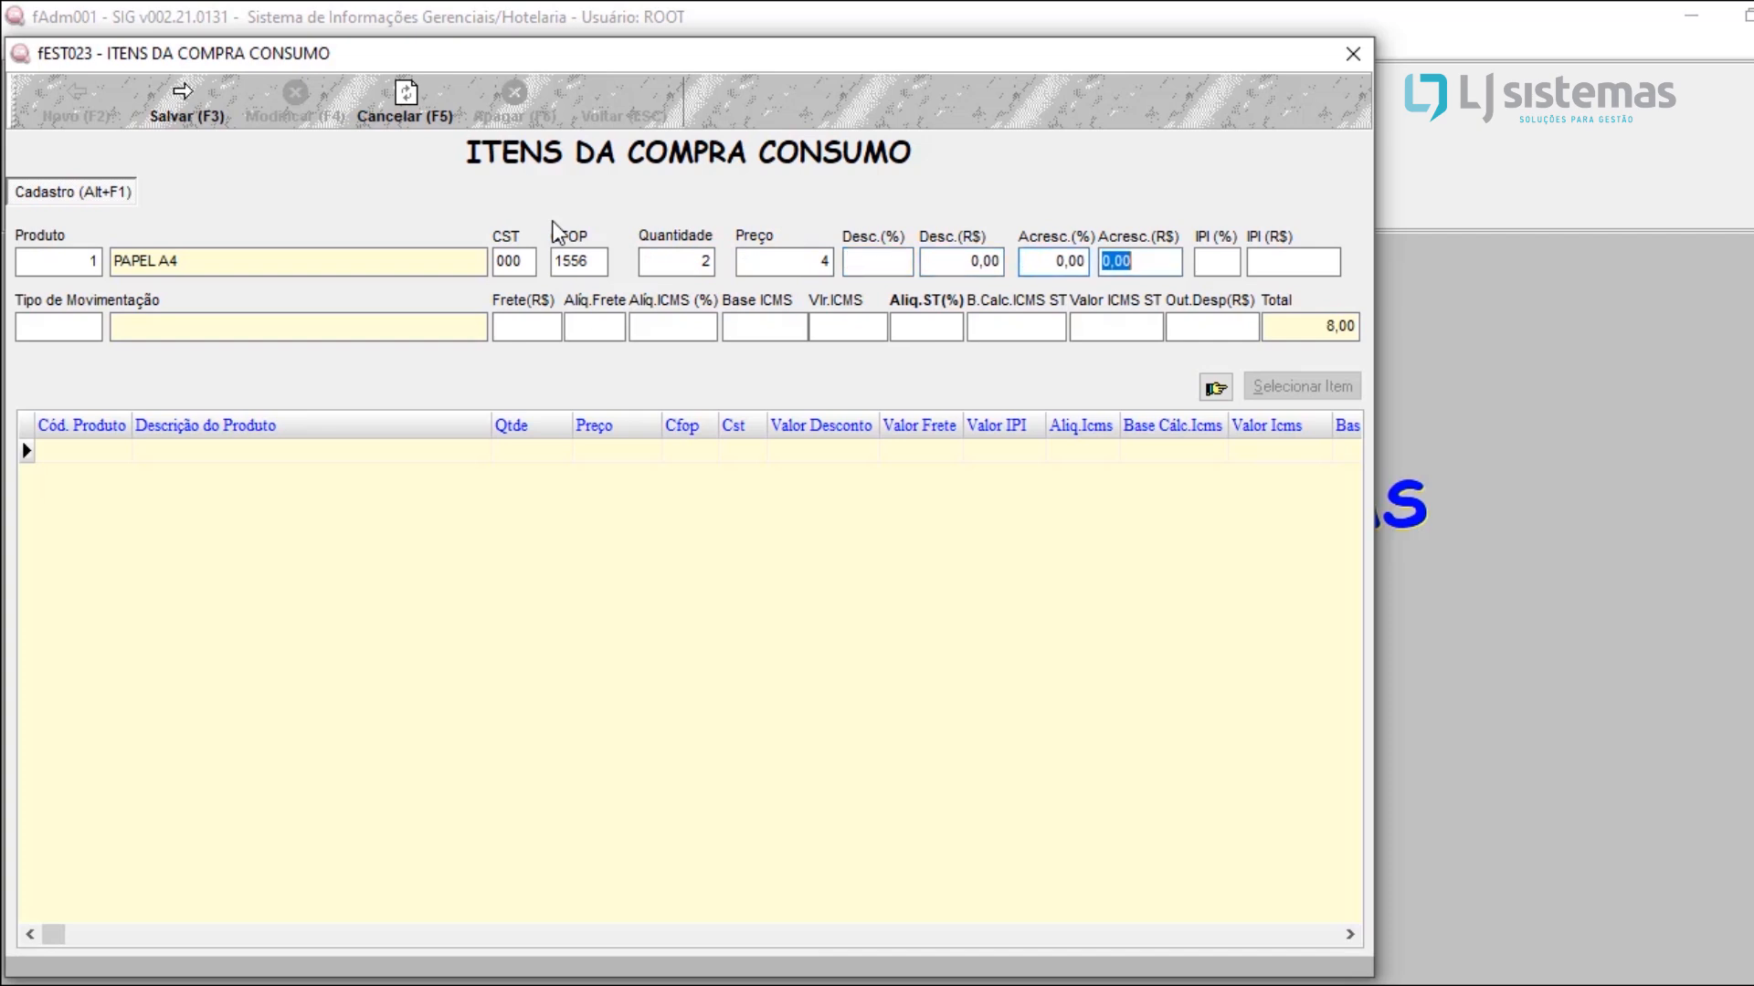
pyautogui.click(183, 101)
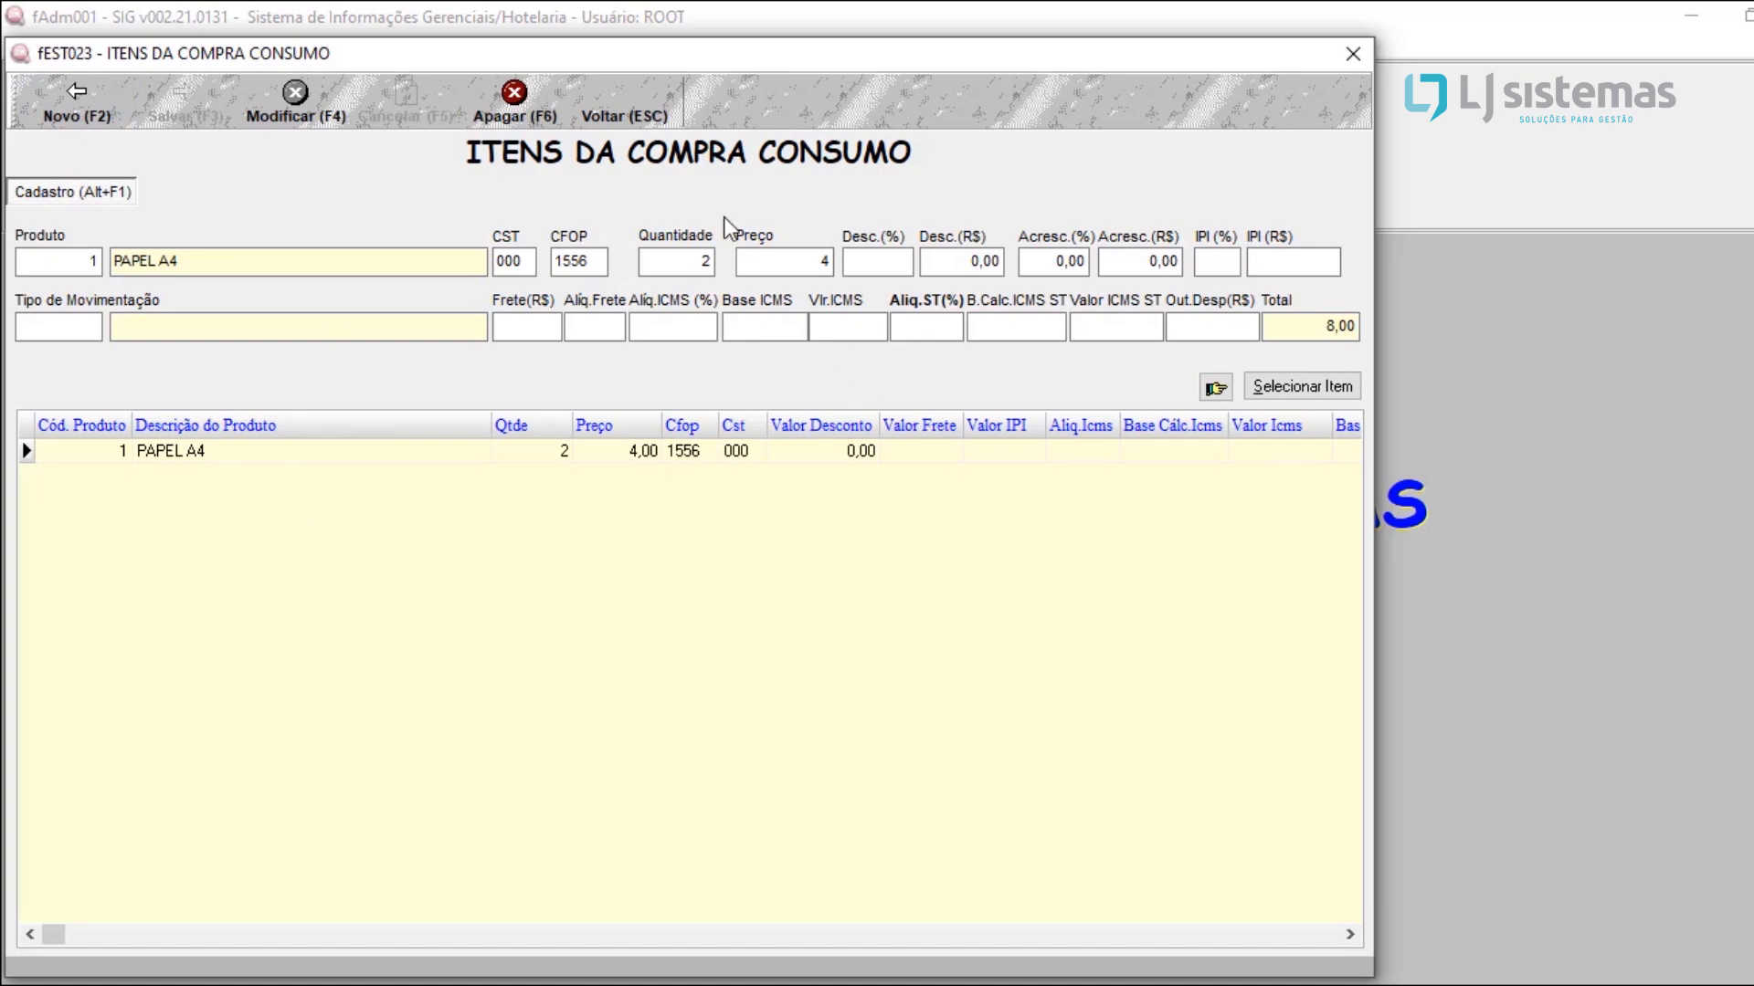
pyautogui.click(640, 117)
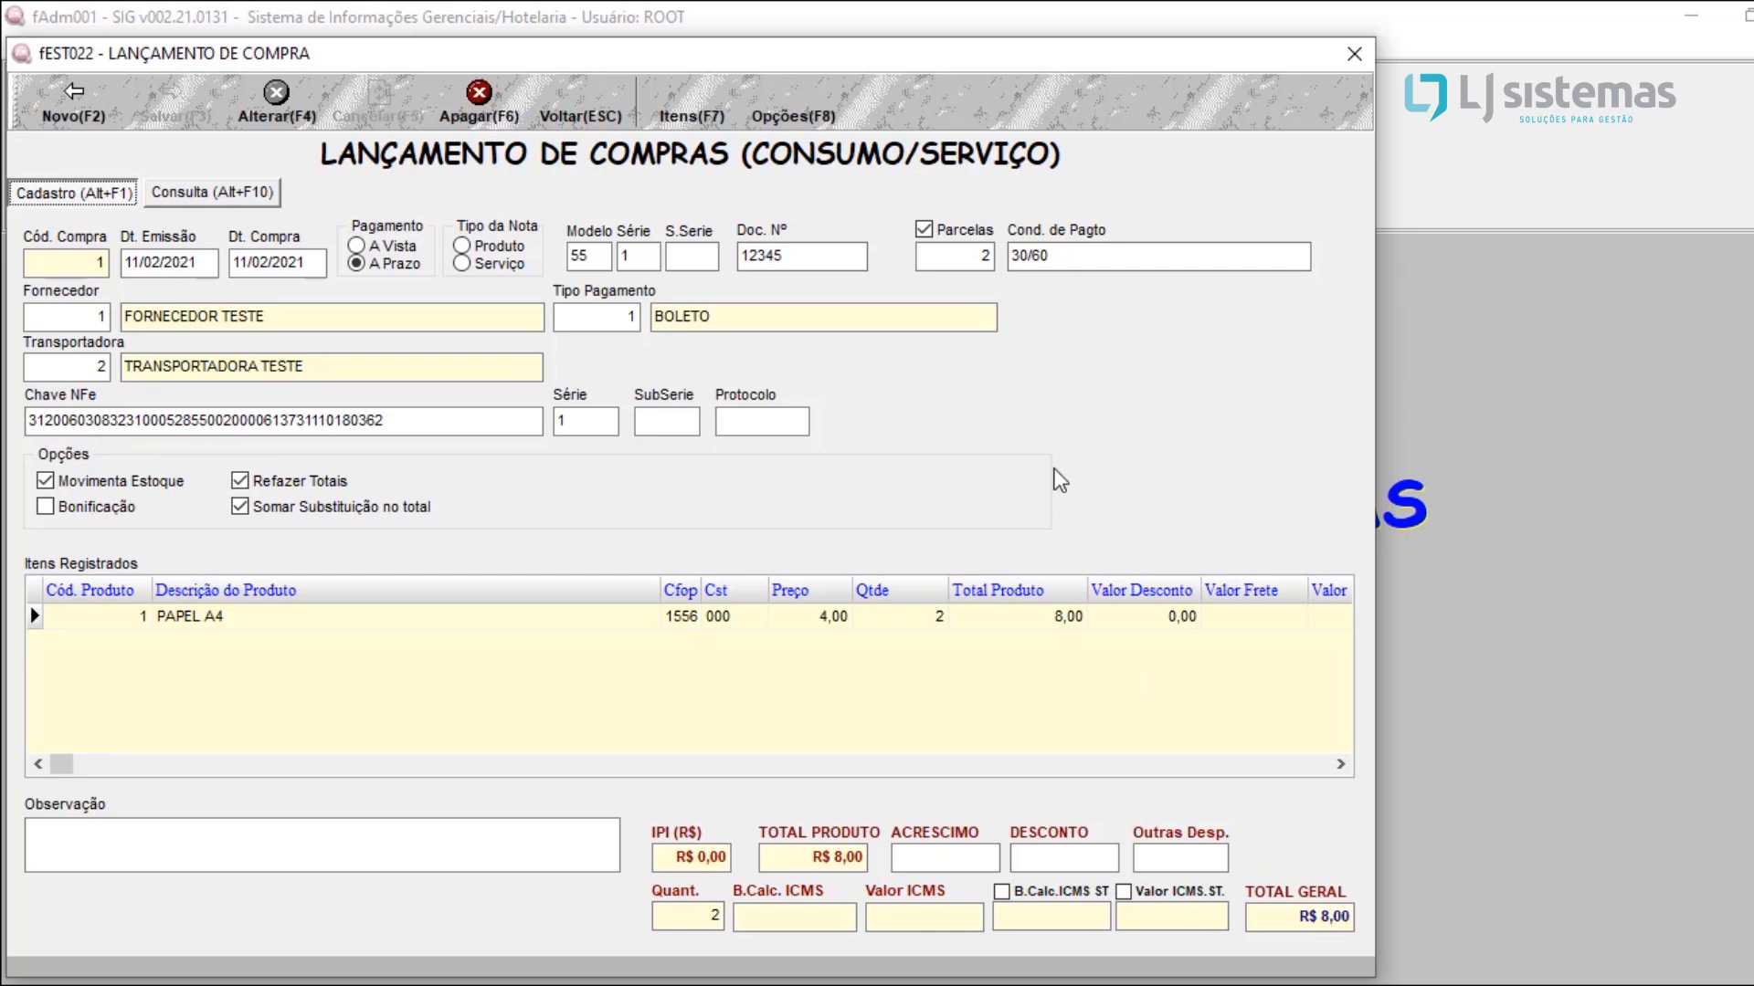
# Step: Generate the purchase's financial data and save its accounts payable title with 2 installments
pyautogui.click(779, 102)
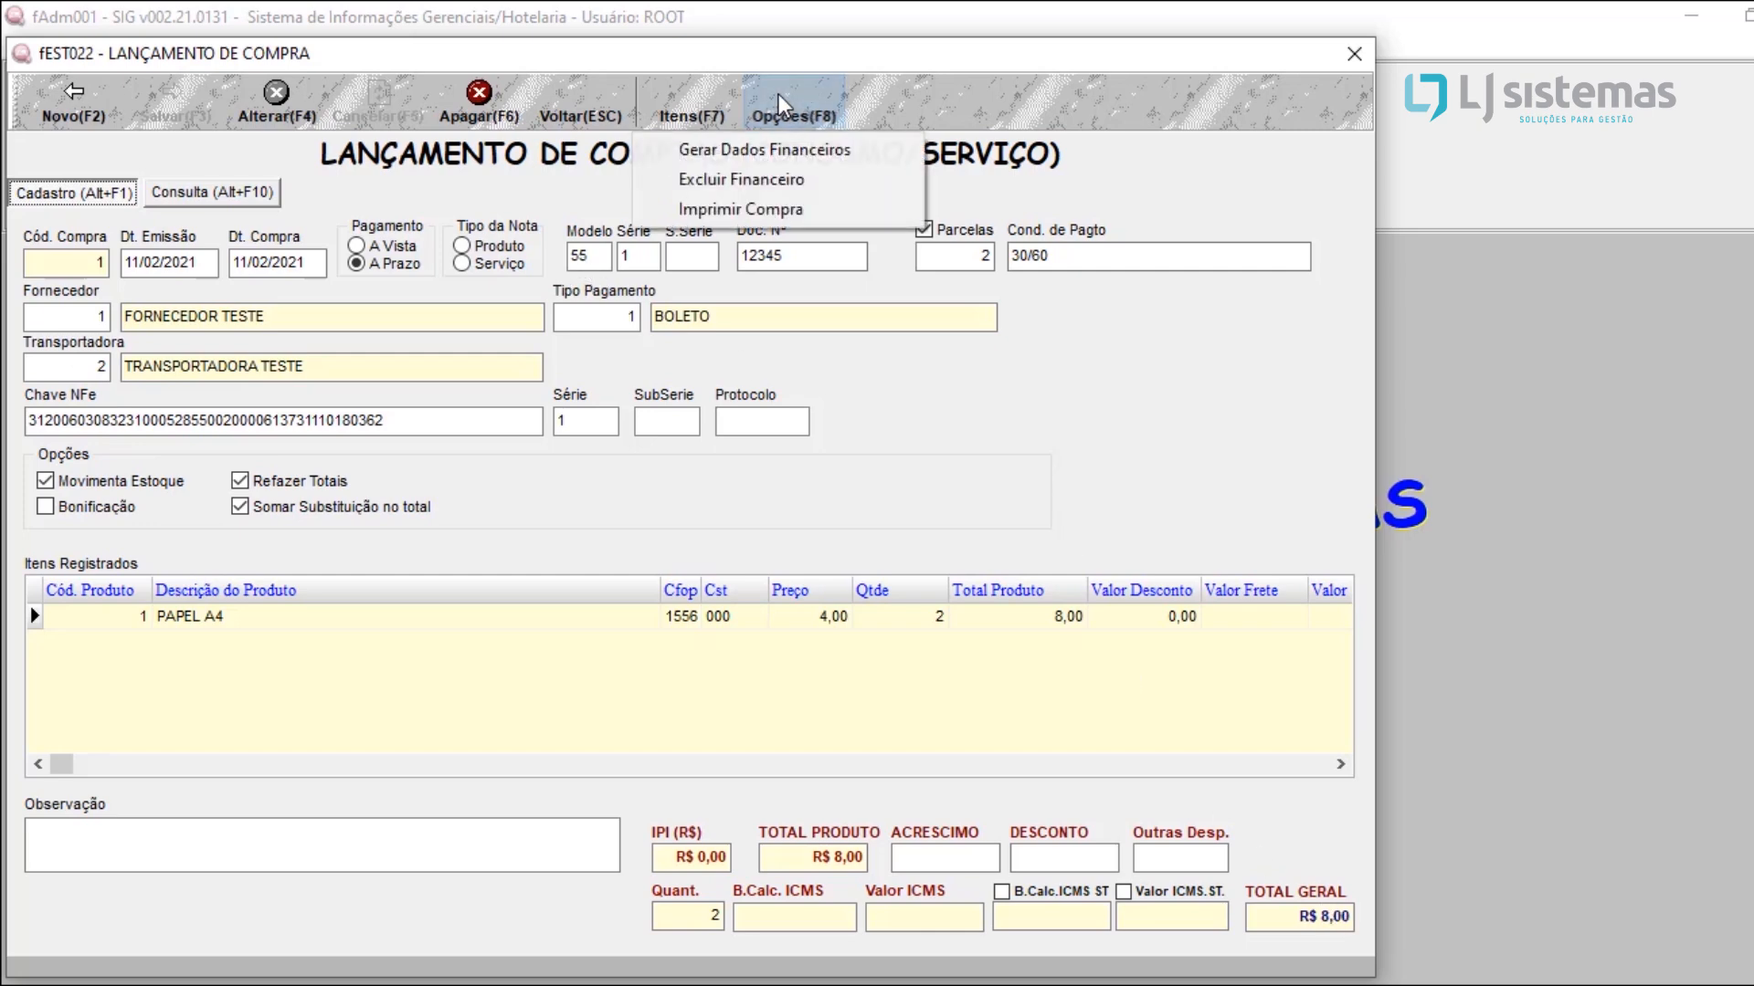
pyautogui.click(724, 157)
pyautogui.click(1020, 625)
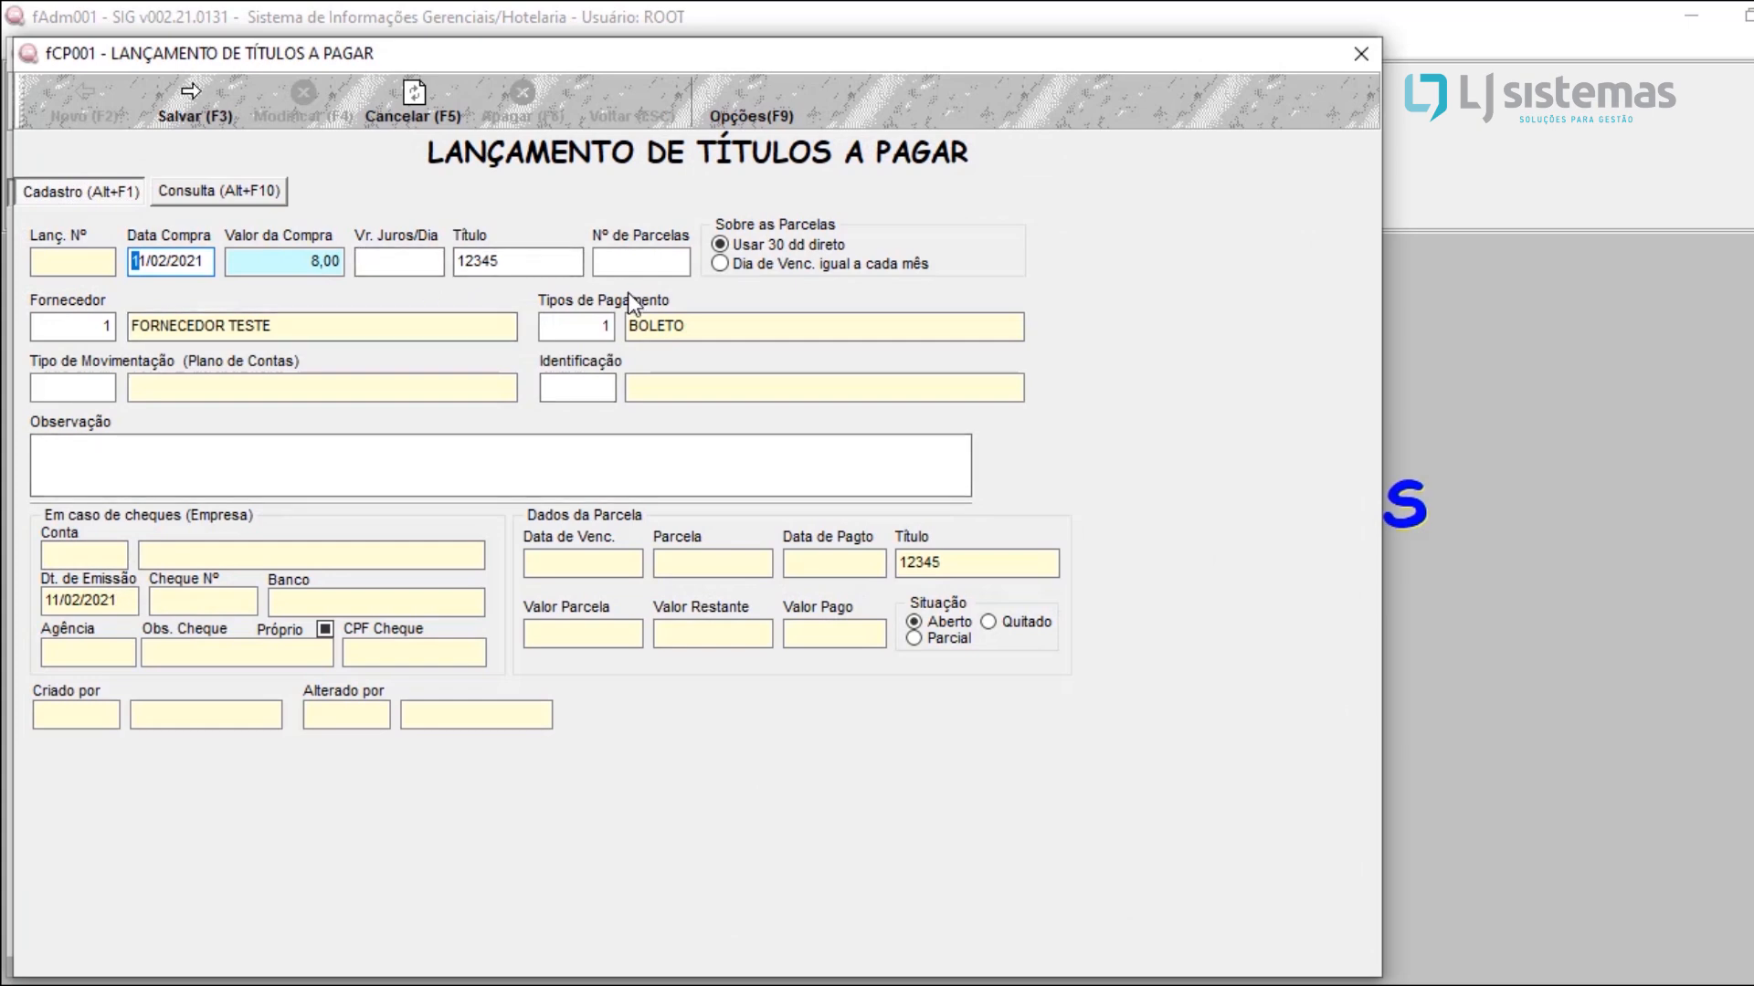
pyautogui.click(639, 262)
pyautogui.write('2')
pyautogui.press('Tab')
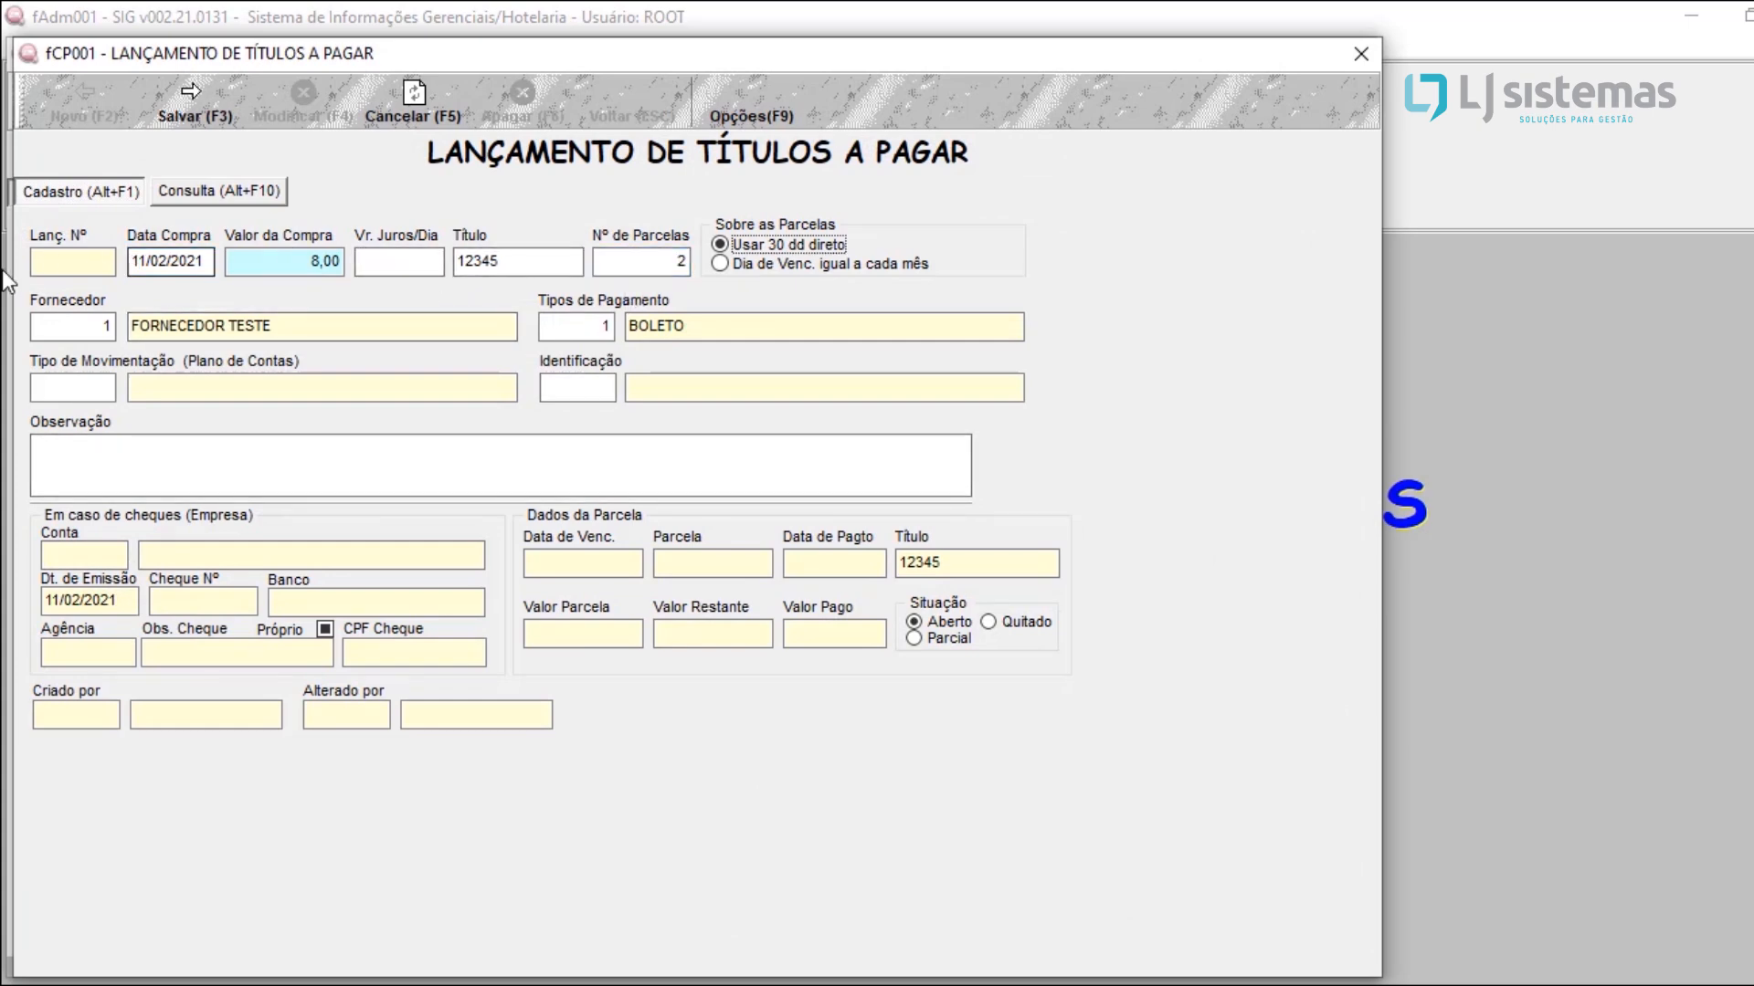
pyautogui.click(194, 118)
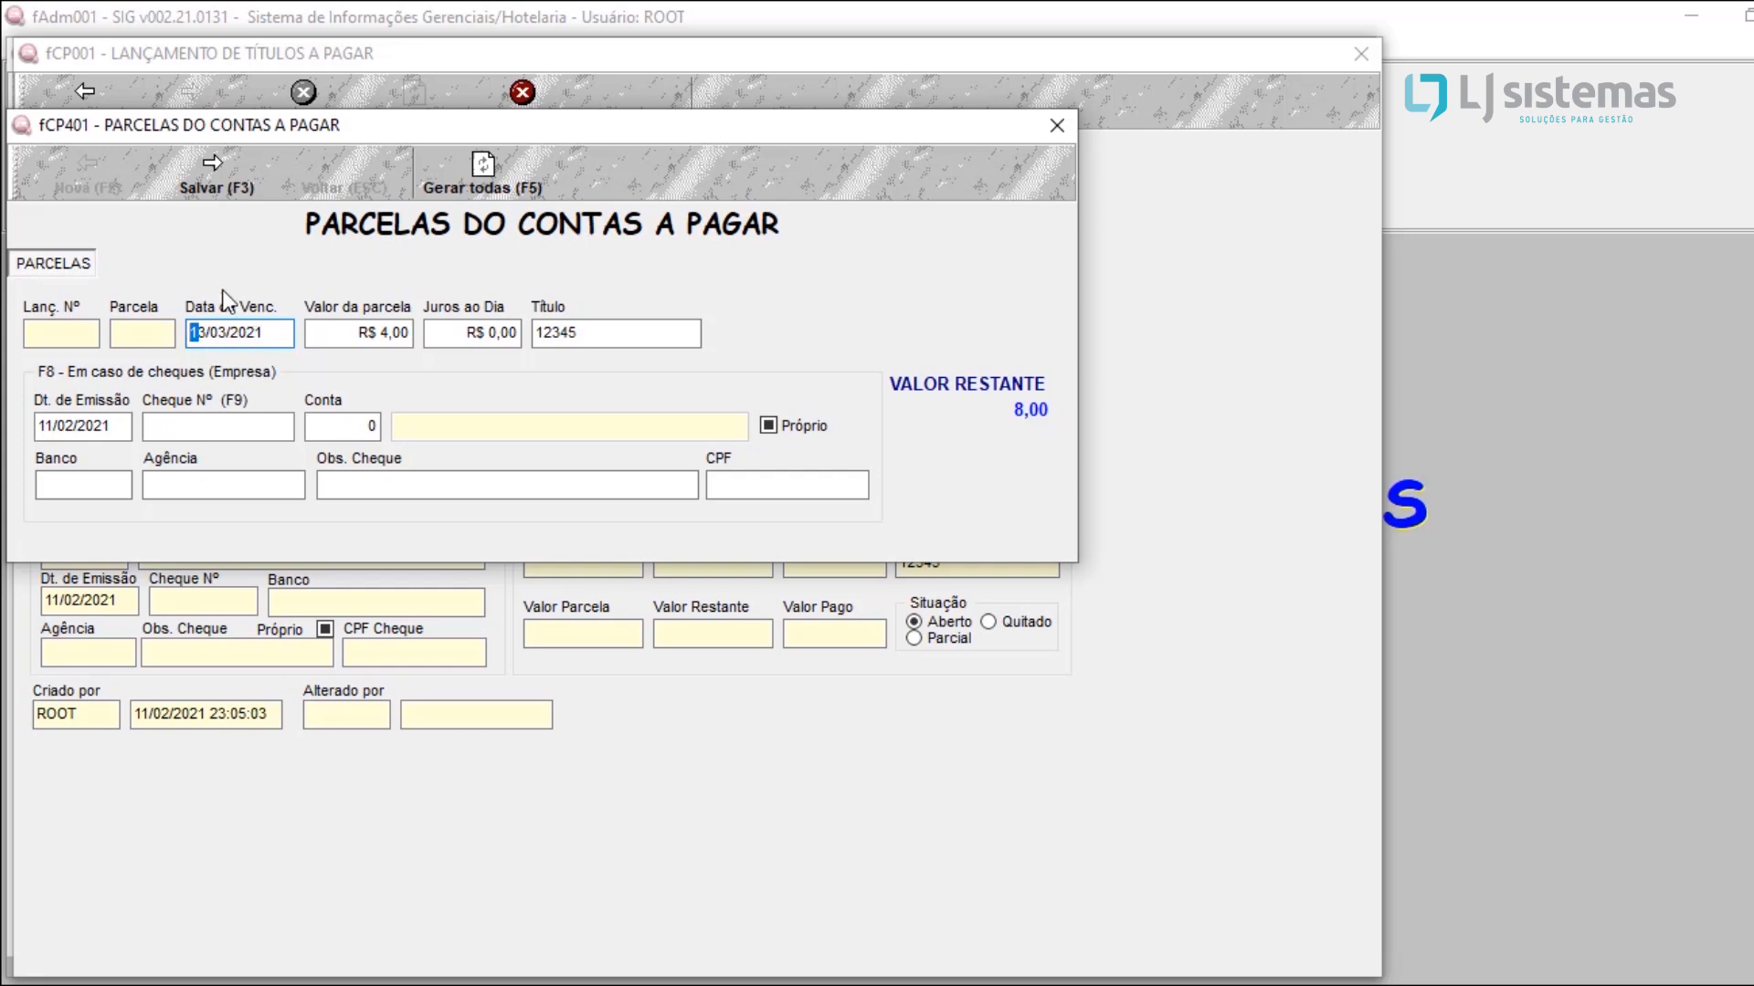
# Step: Save both R$ 4,00 installments of the payable title and close the payable and consumption purchase windows
pyautogui.click(182, 177)
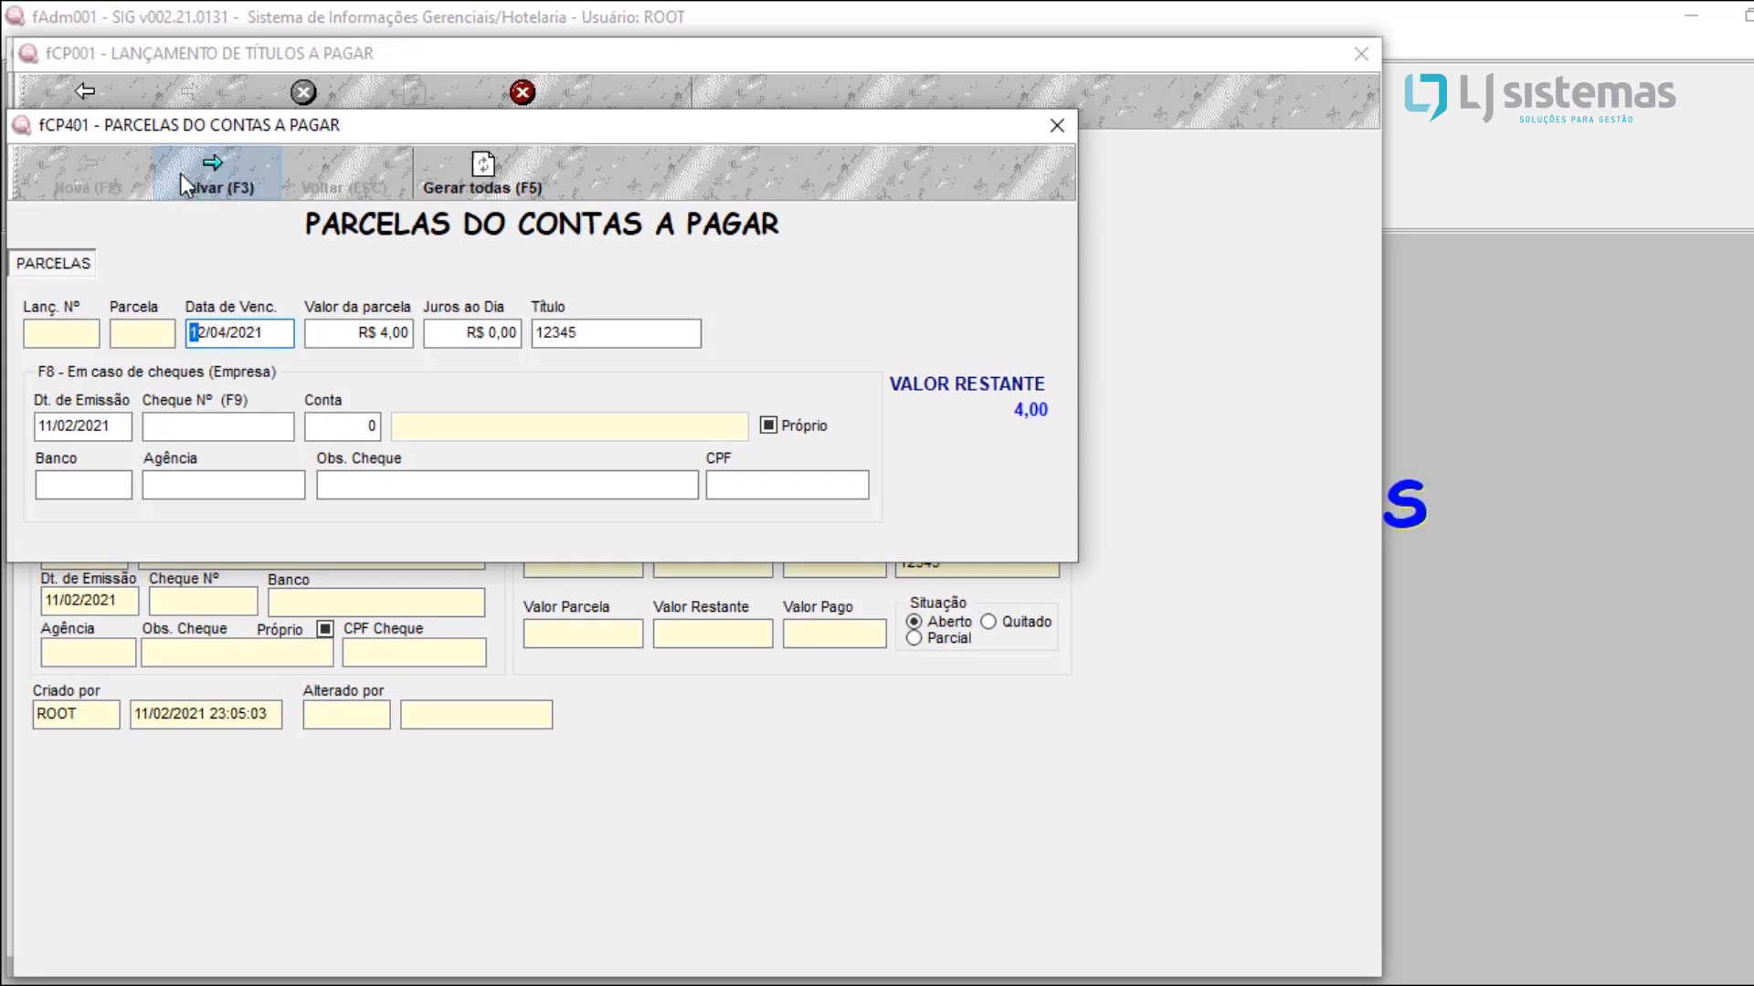
pyautogui.click(198, 179)
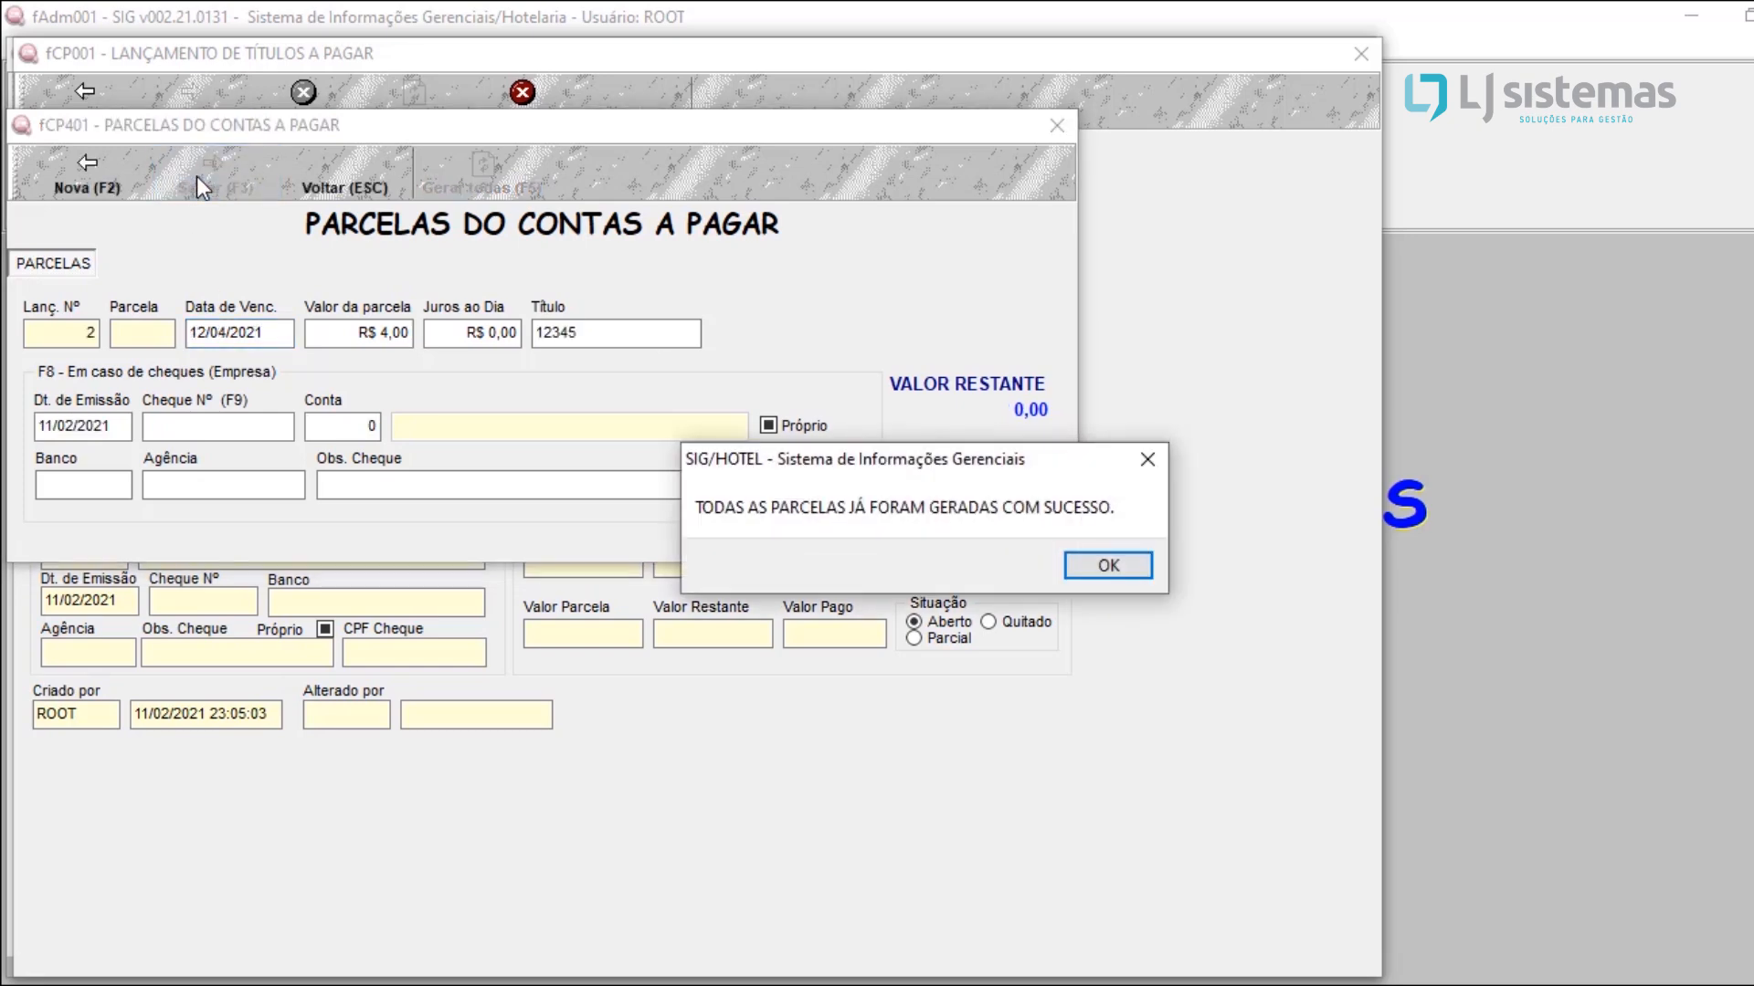
pyautogui.click(1111, 562)
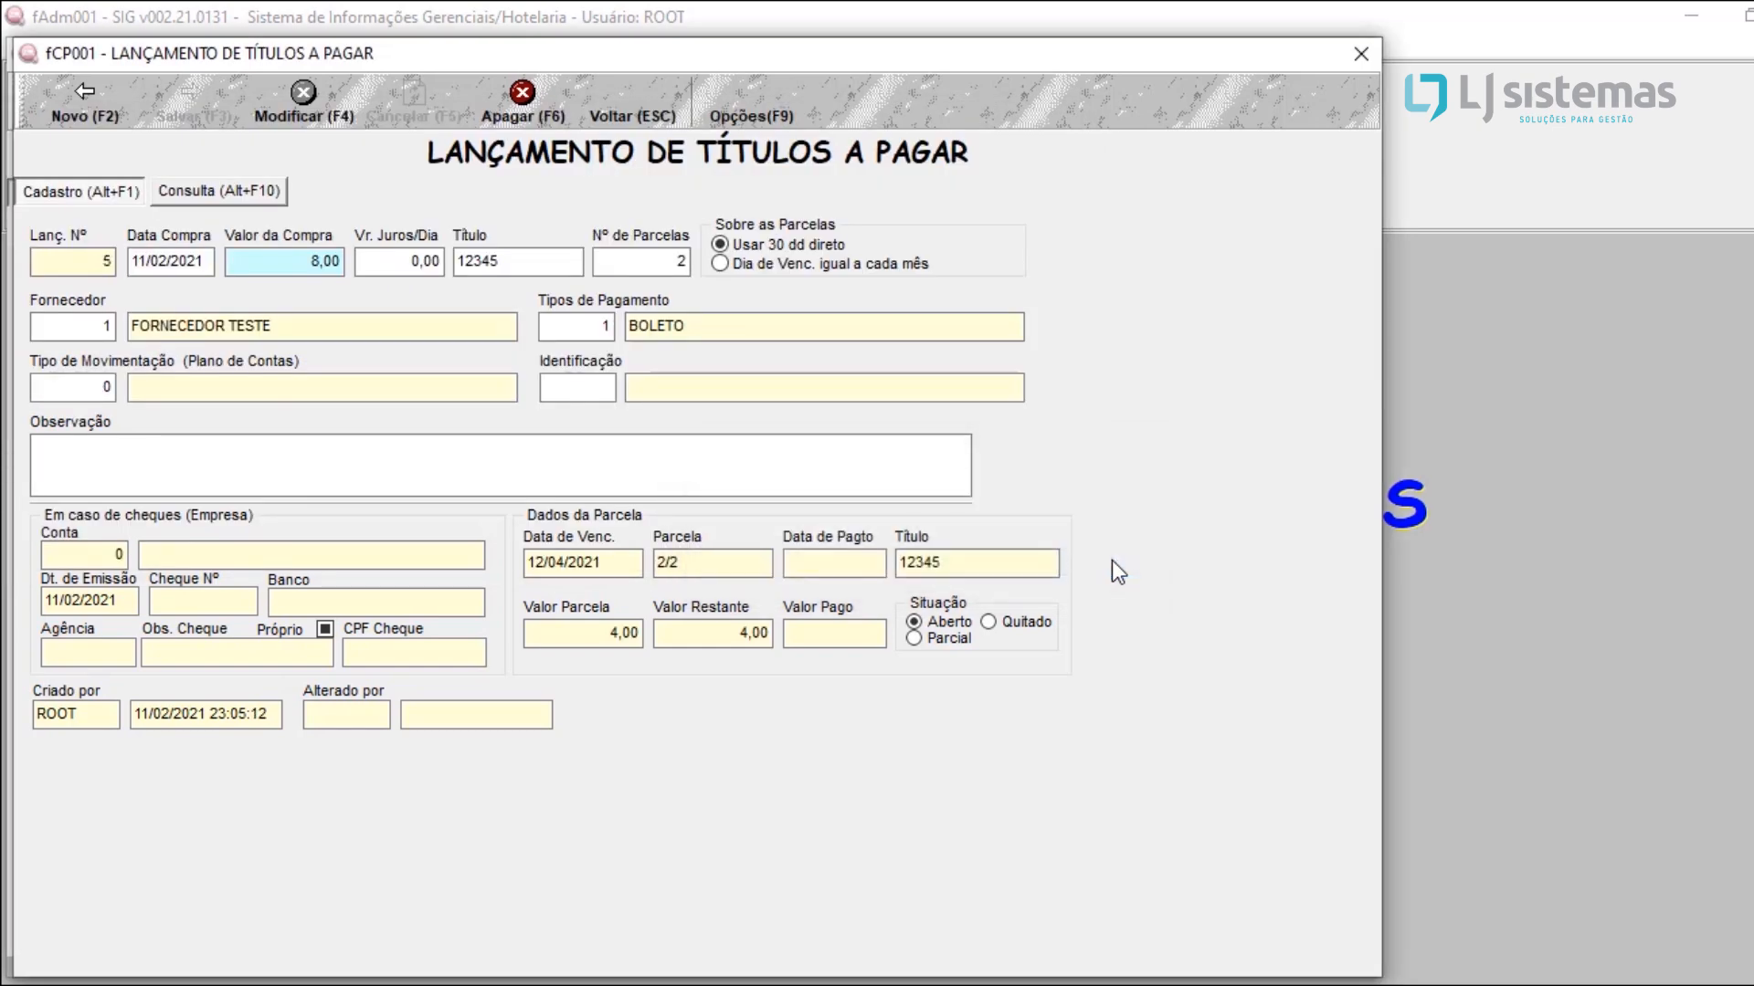
pyautogui.click(592, 86)
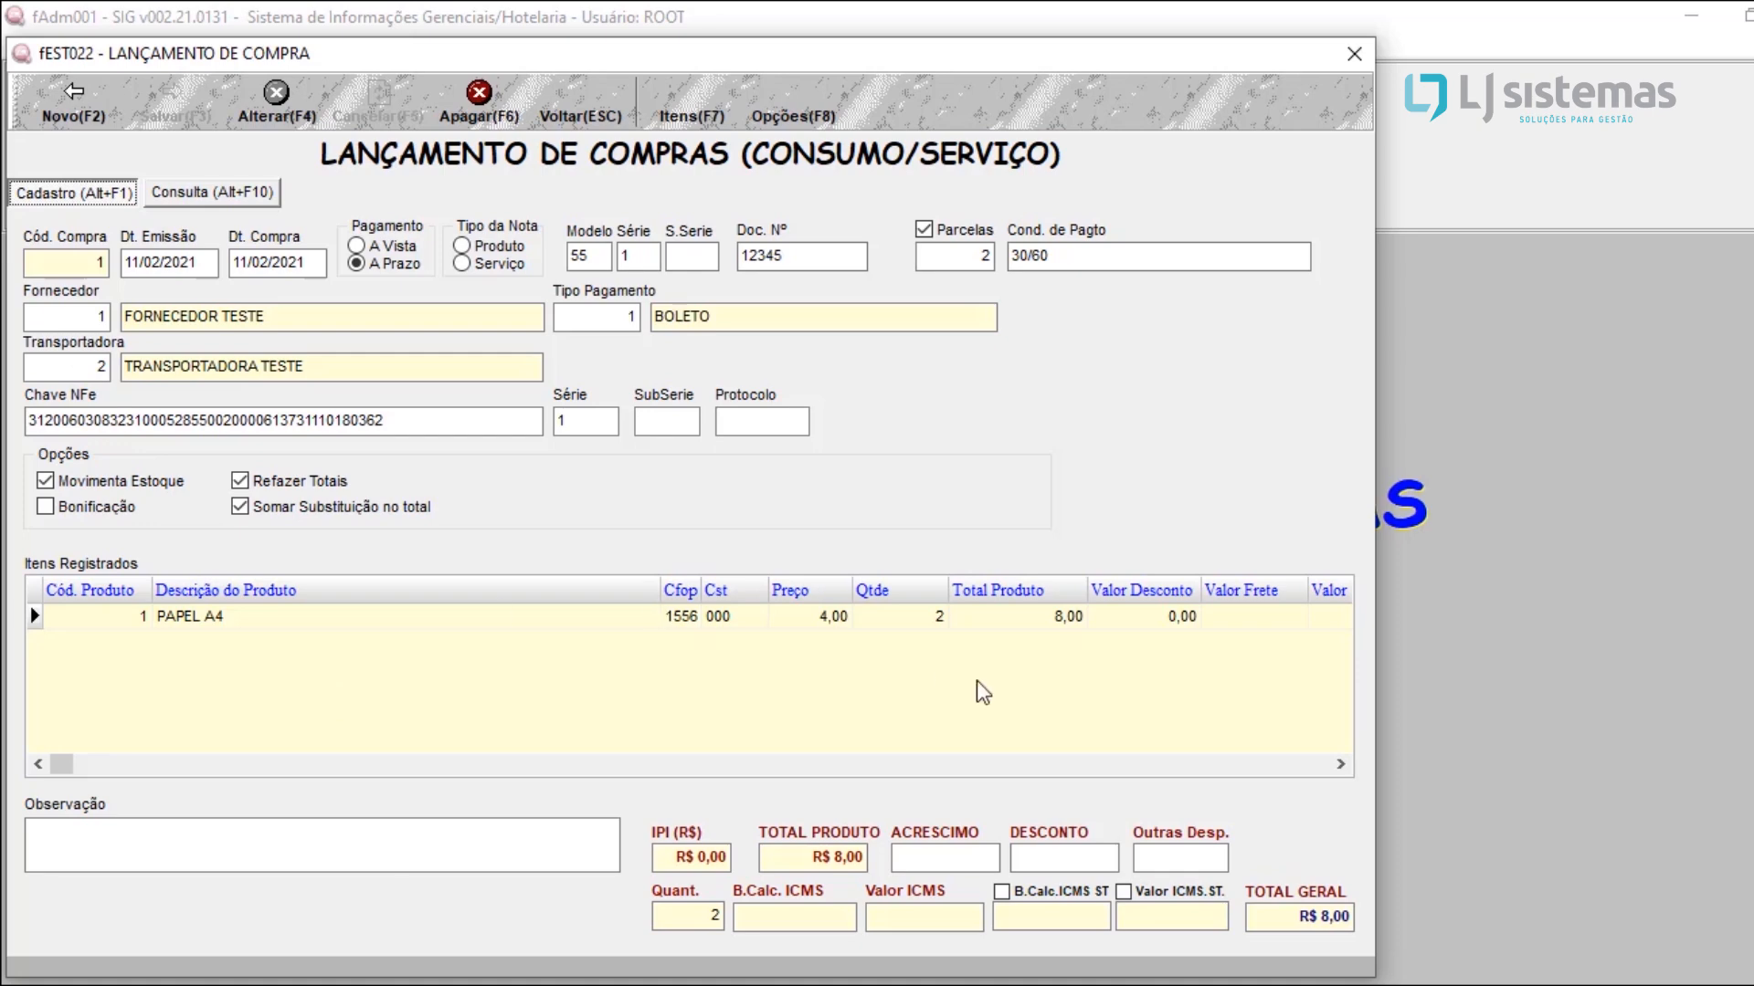
pyautogui.click(1355, 56)
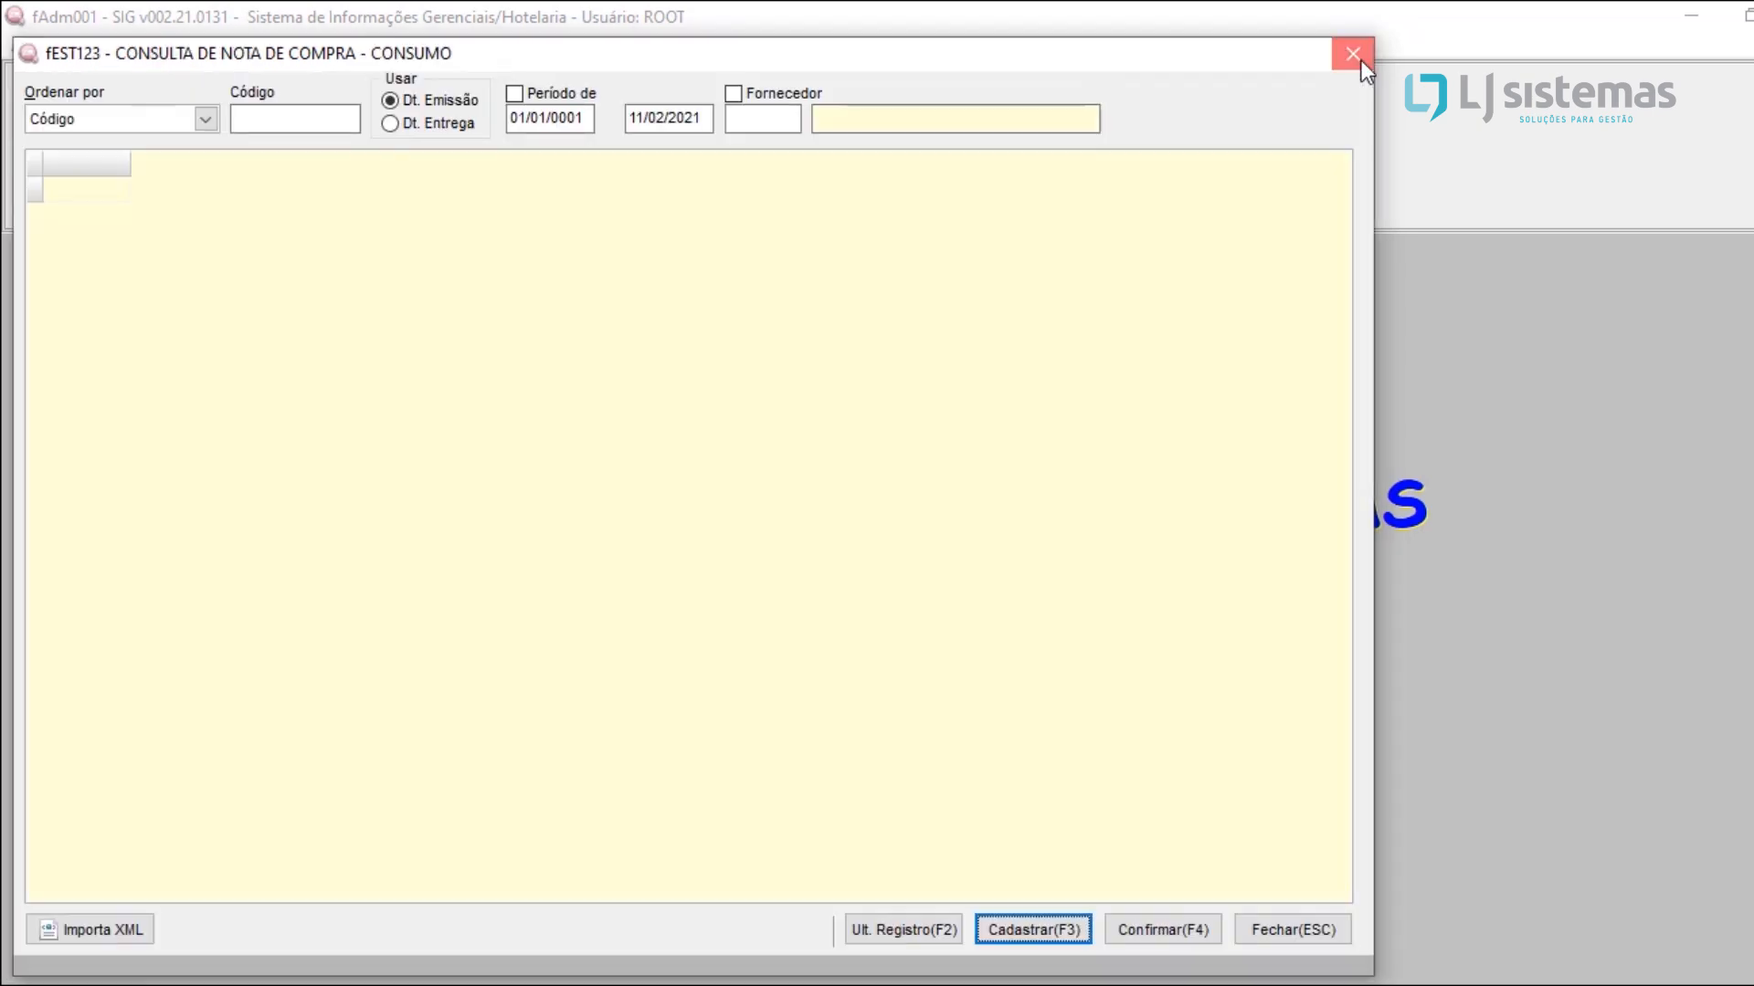
pyautogui.click(1360, 59)
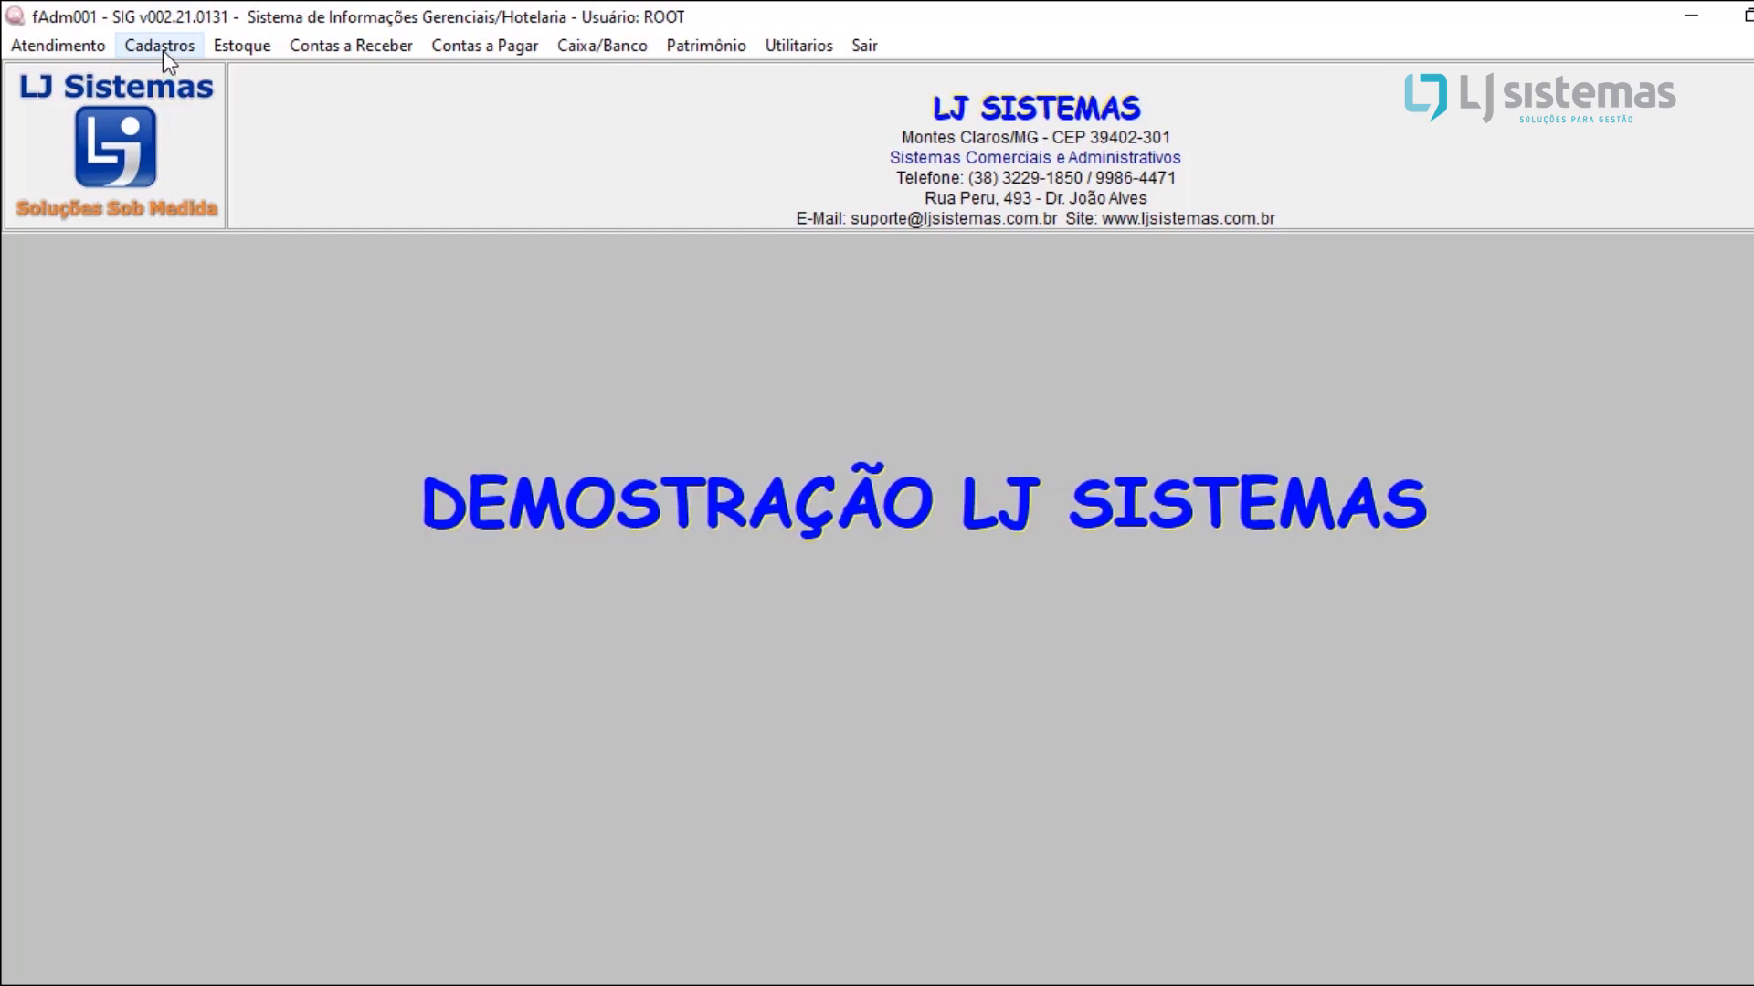
# Step: Start a new Conhecimento de Transporte record in the stock module, keeping the default issue date
pyautogui.click(211, 46)
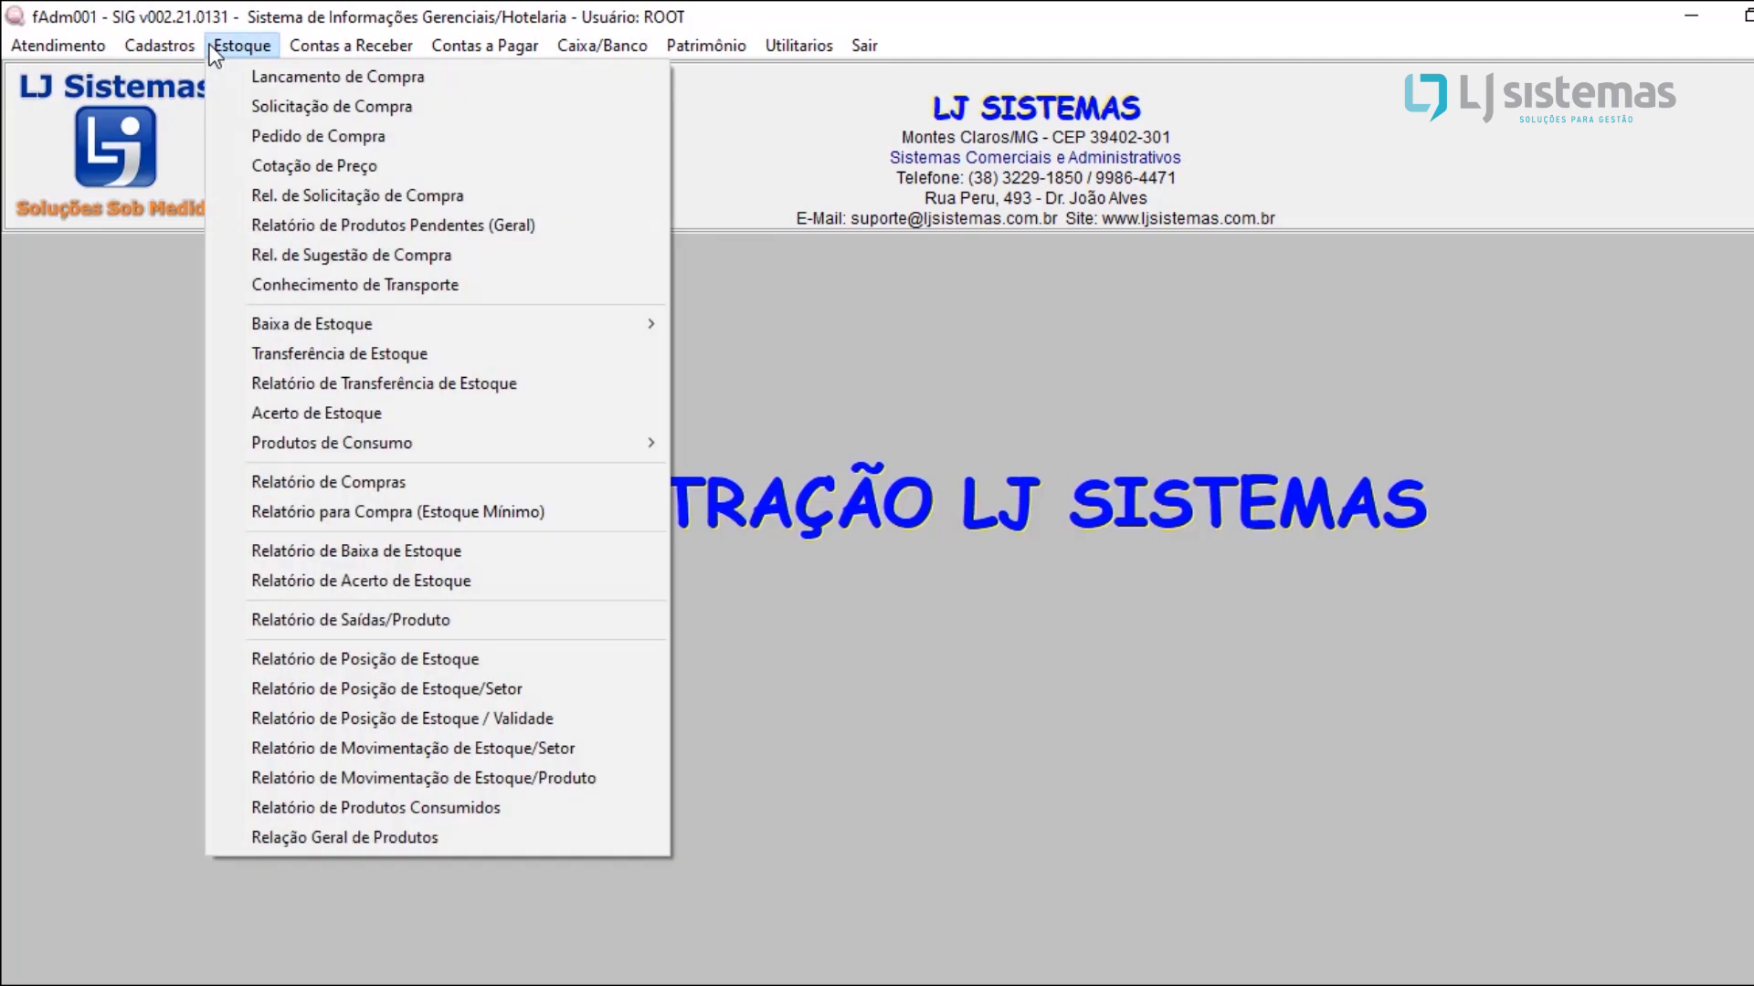
pyautogui.click(327, 285)
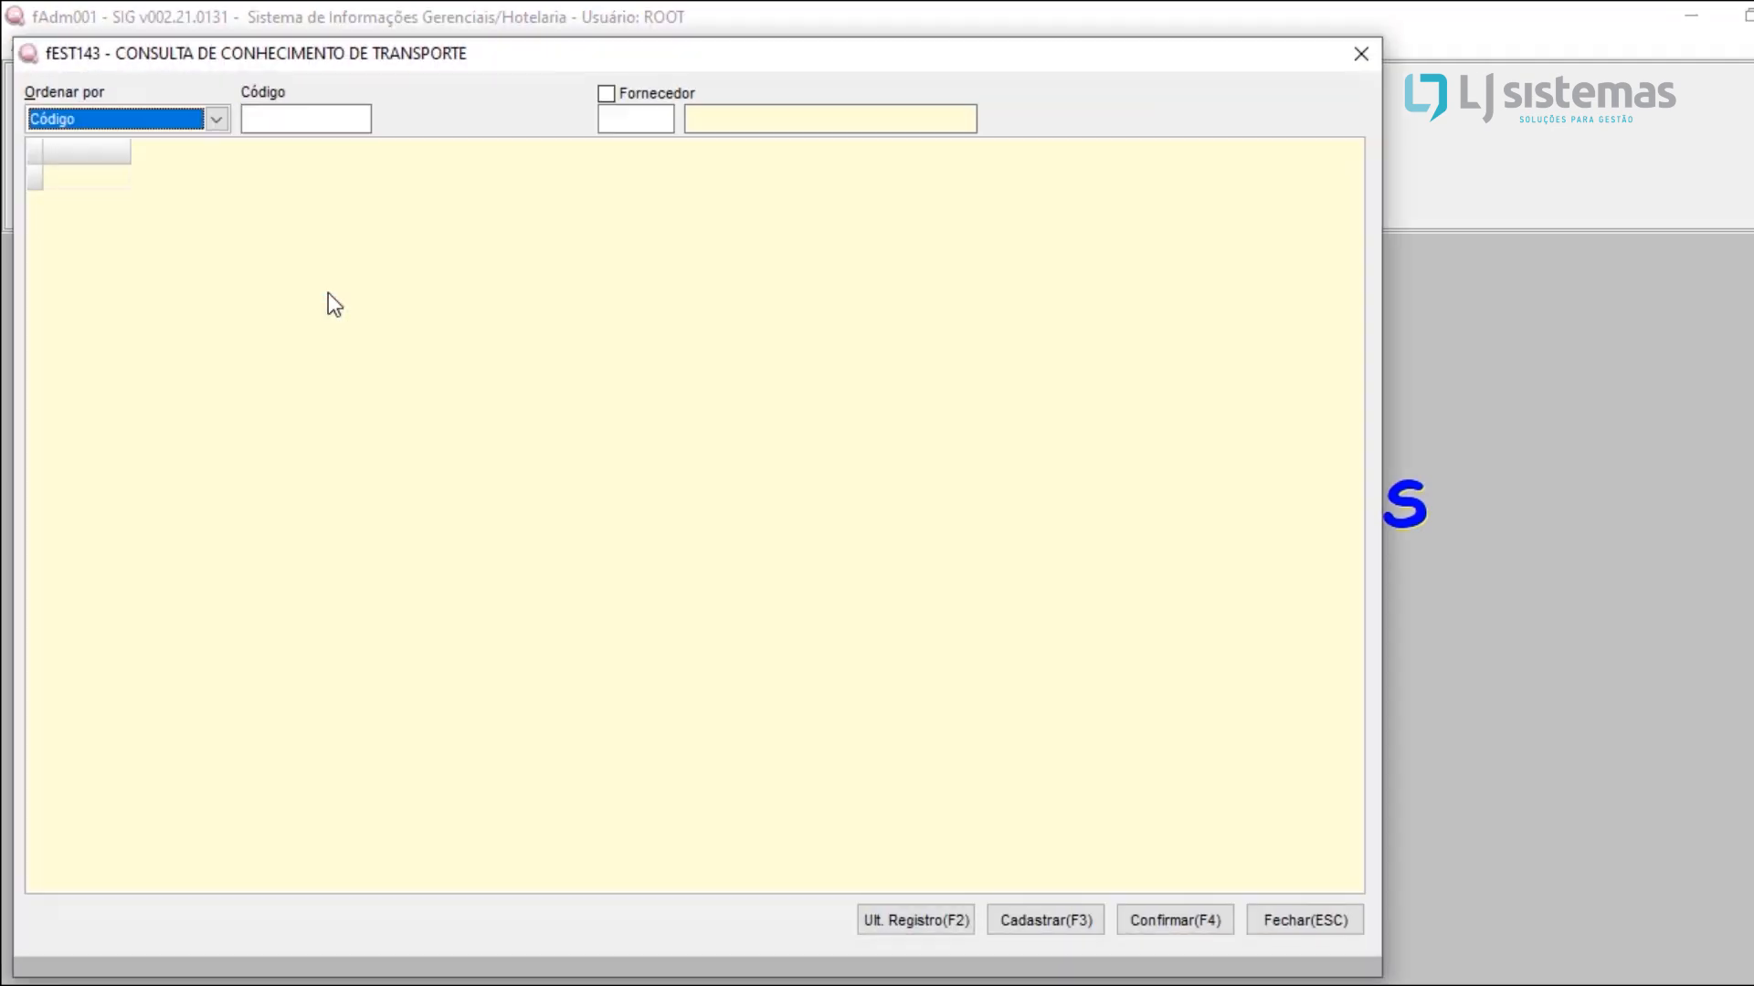
pyautogui.click(1059, 928)
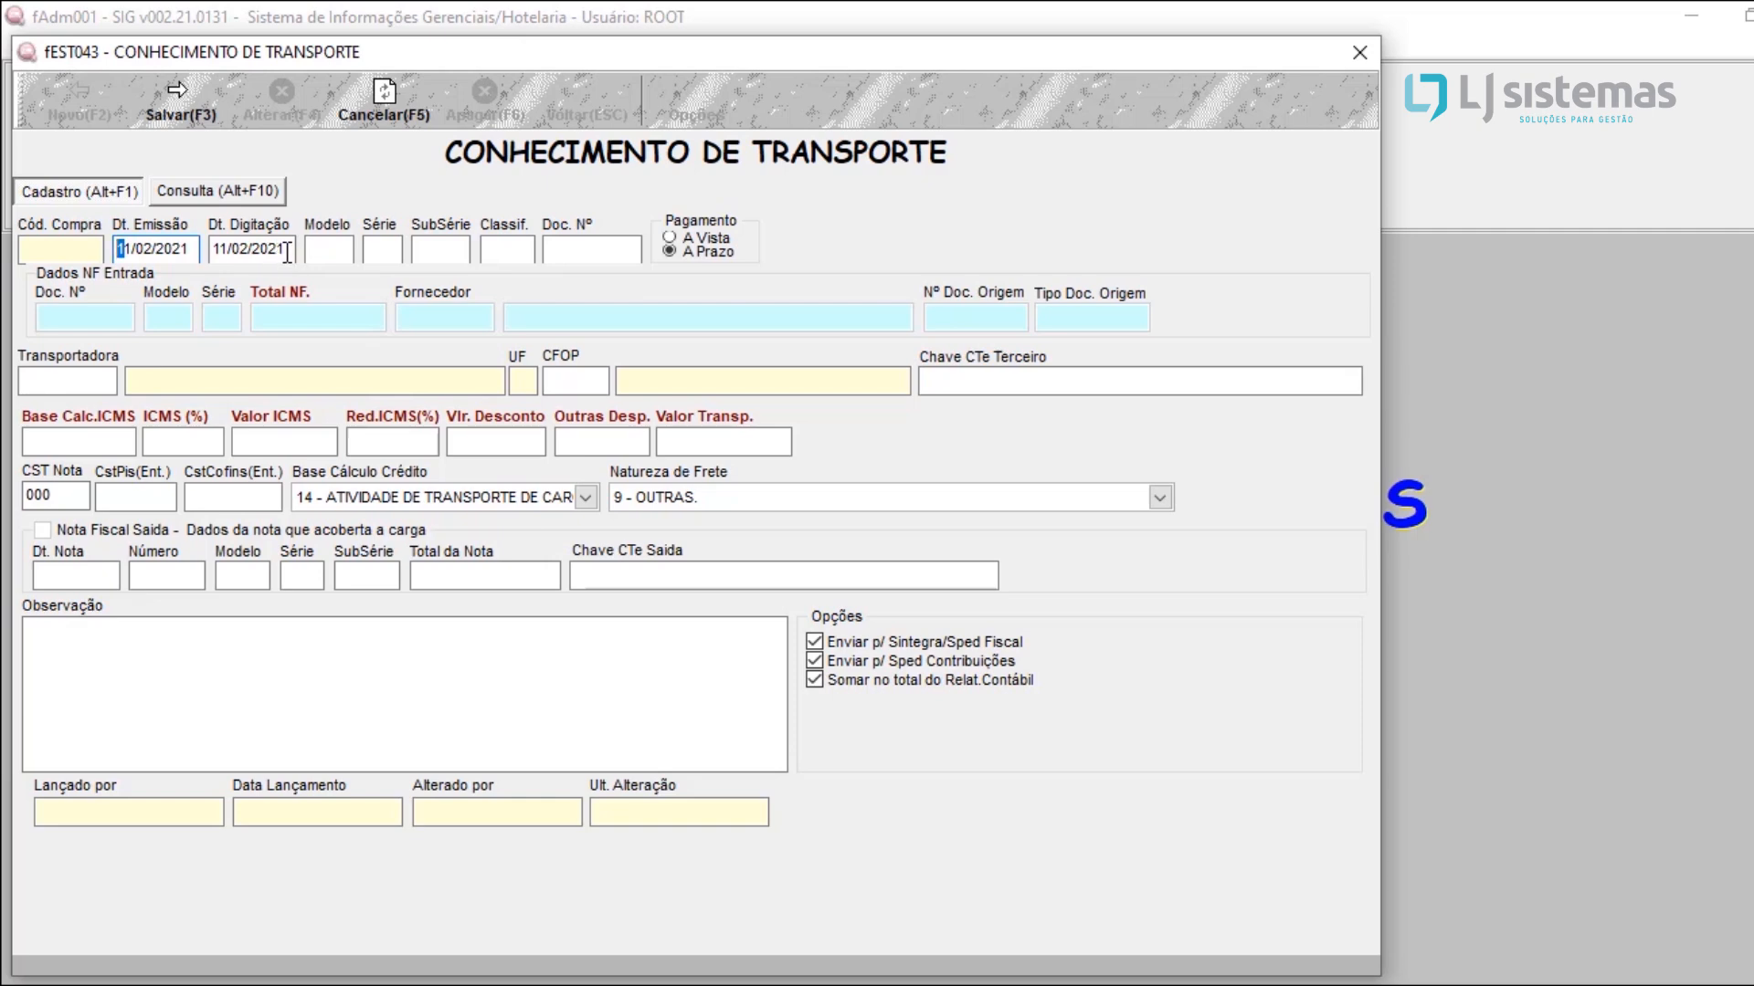
pyautogui.press('Tab')
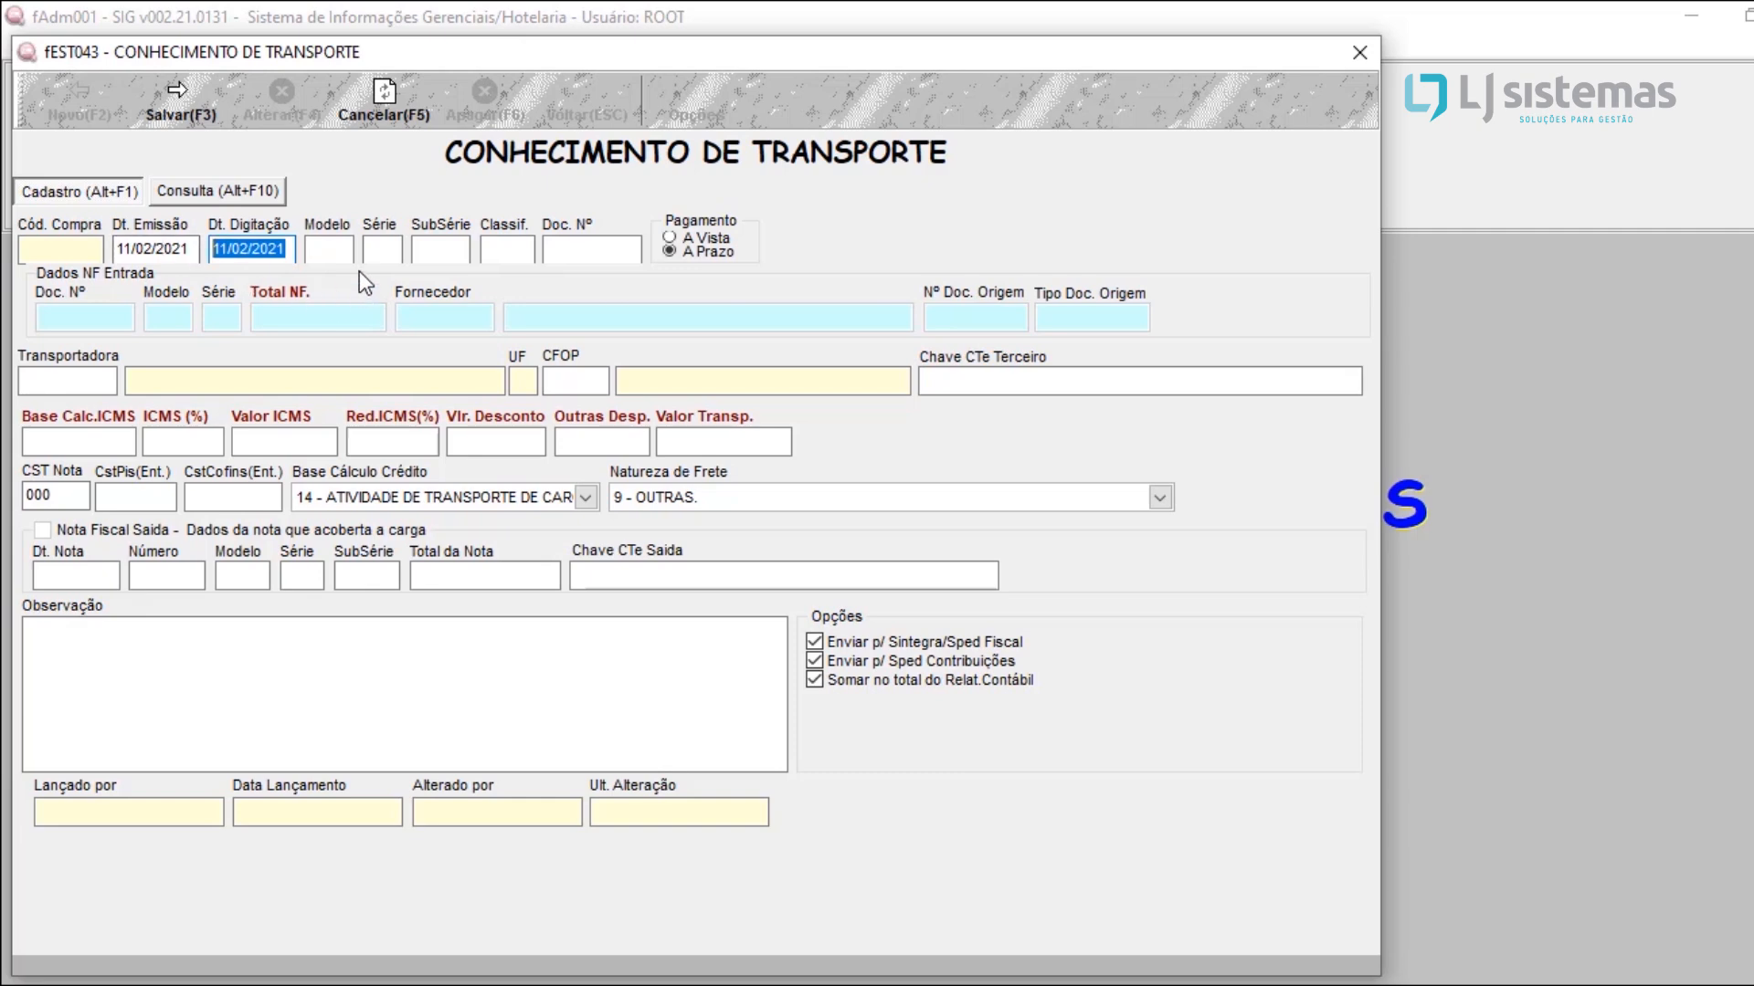
# Step: Set the transport document's model to 57, series to 1 and document number to 76546
pyautogui.click(345, 246)
pyautogui.write('57')
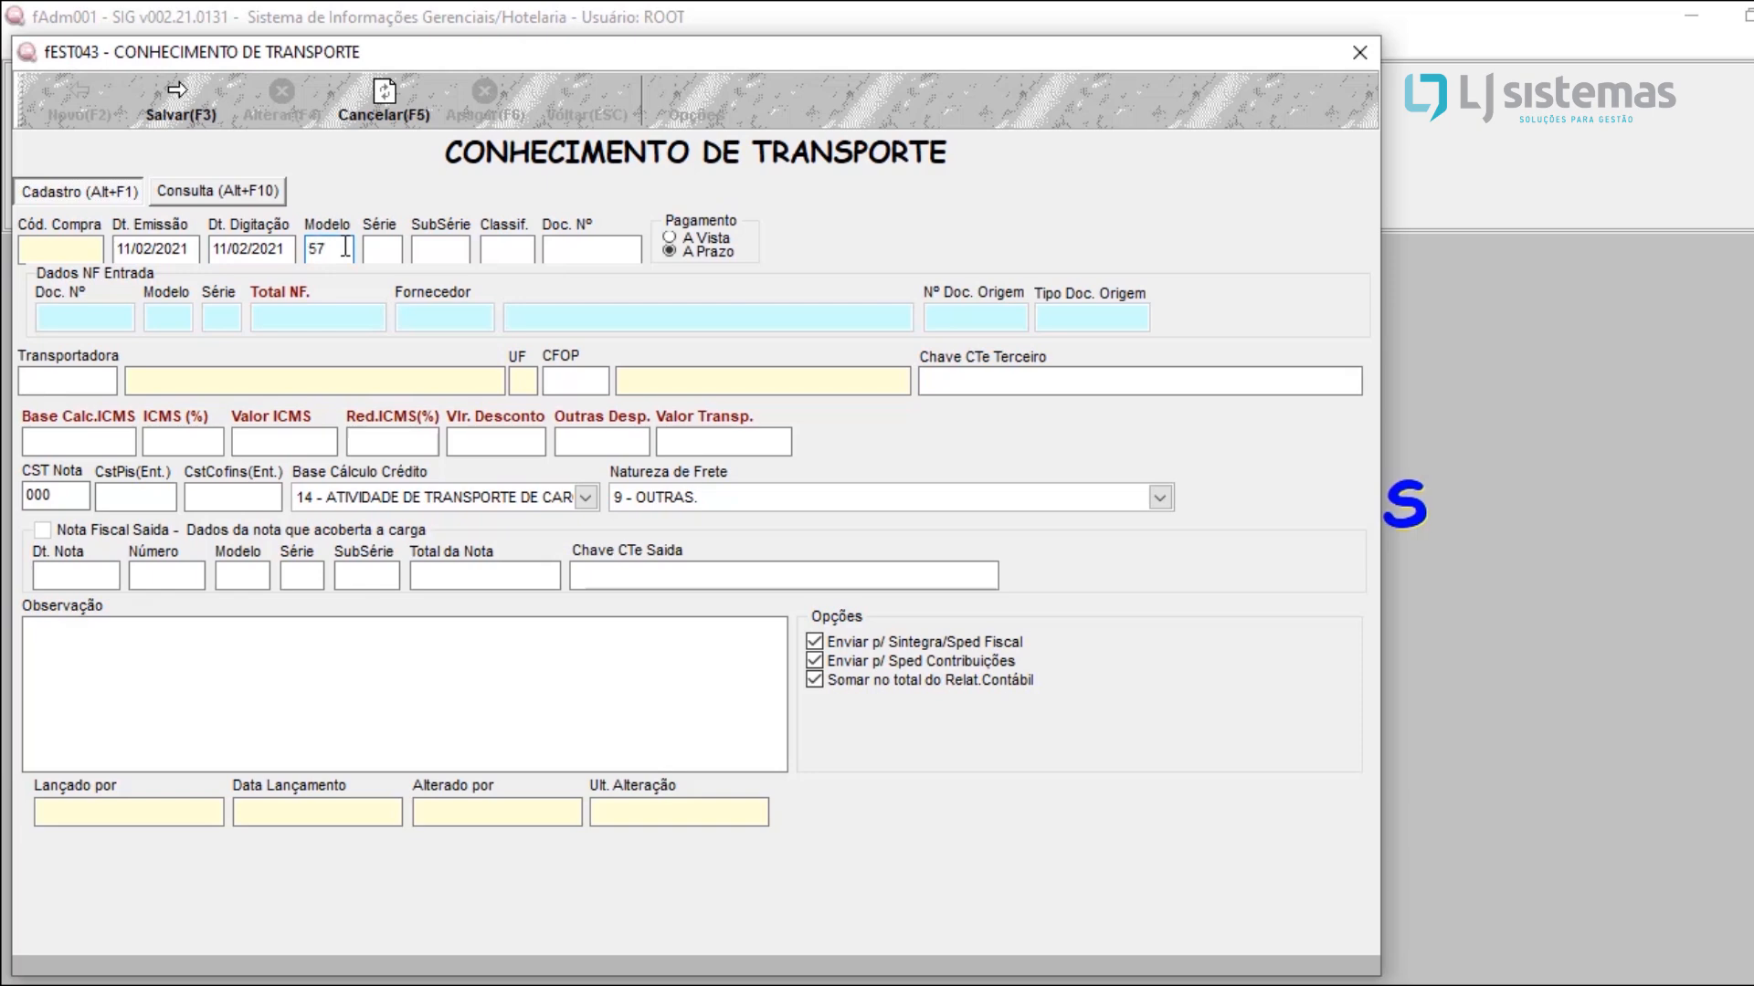
pyautogui.click(424, 254)
pyautogui.click(393, 256)
pyautogui.write('1')
pyautogui.click(603, 261)
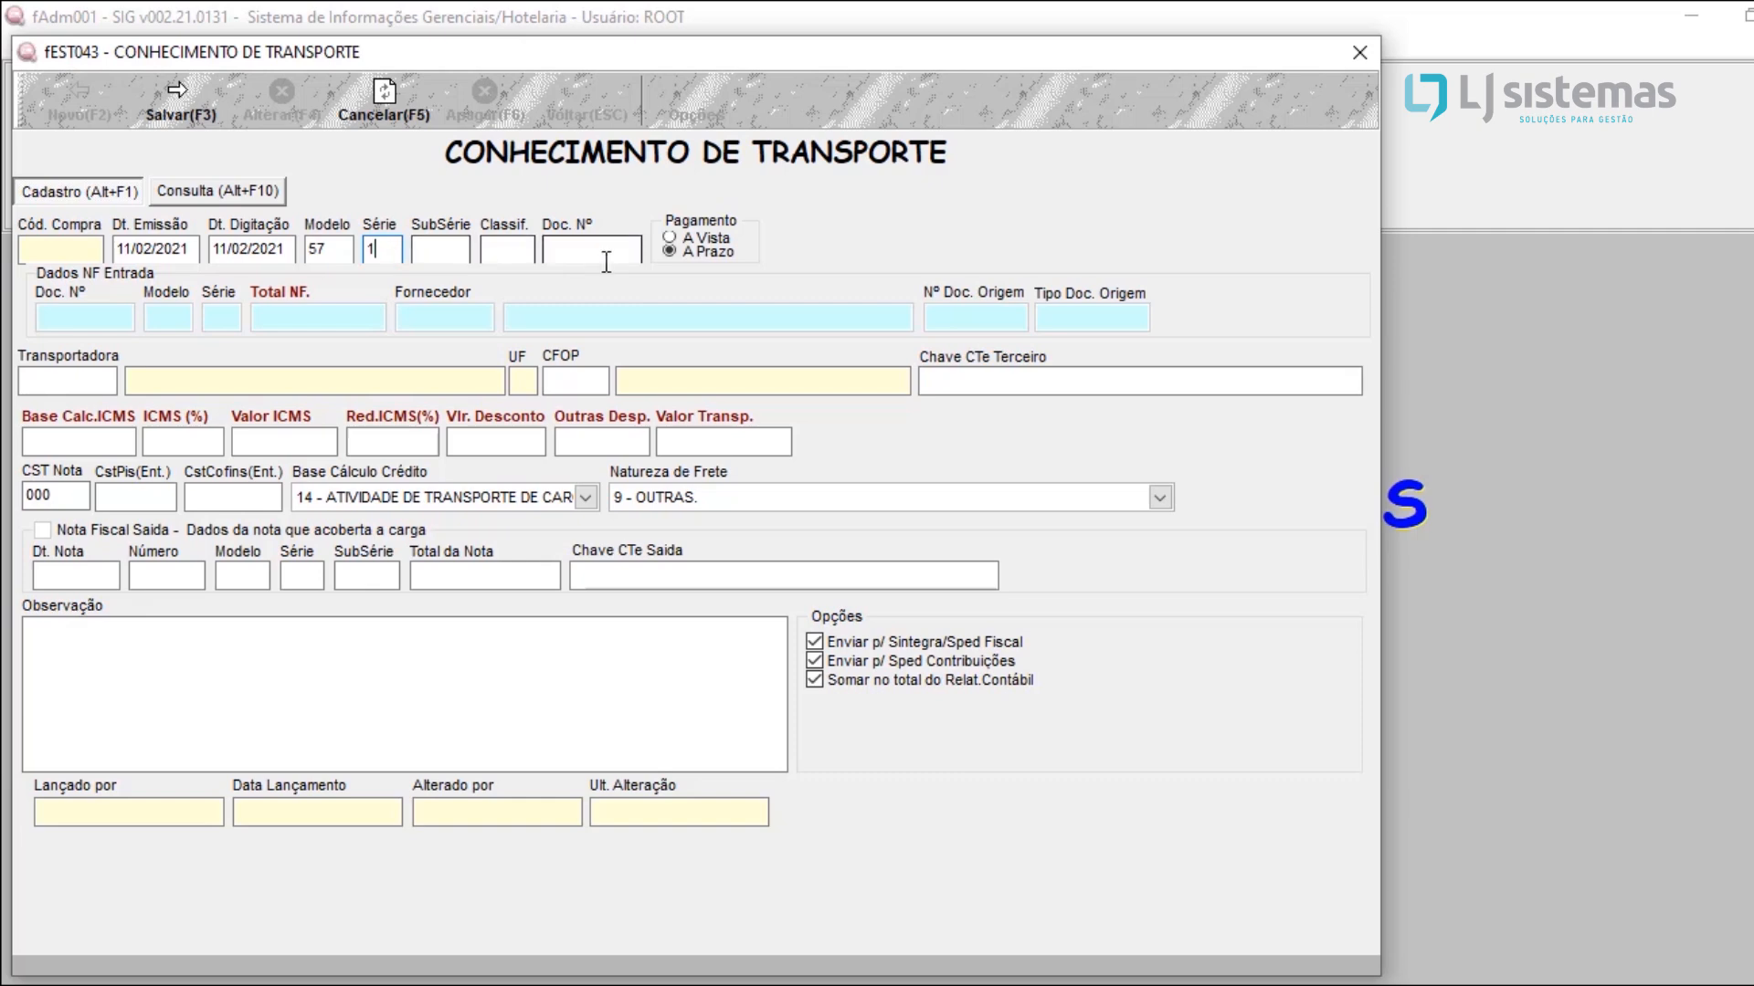
pyautogui.write('76546')
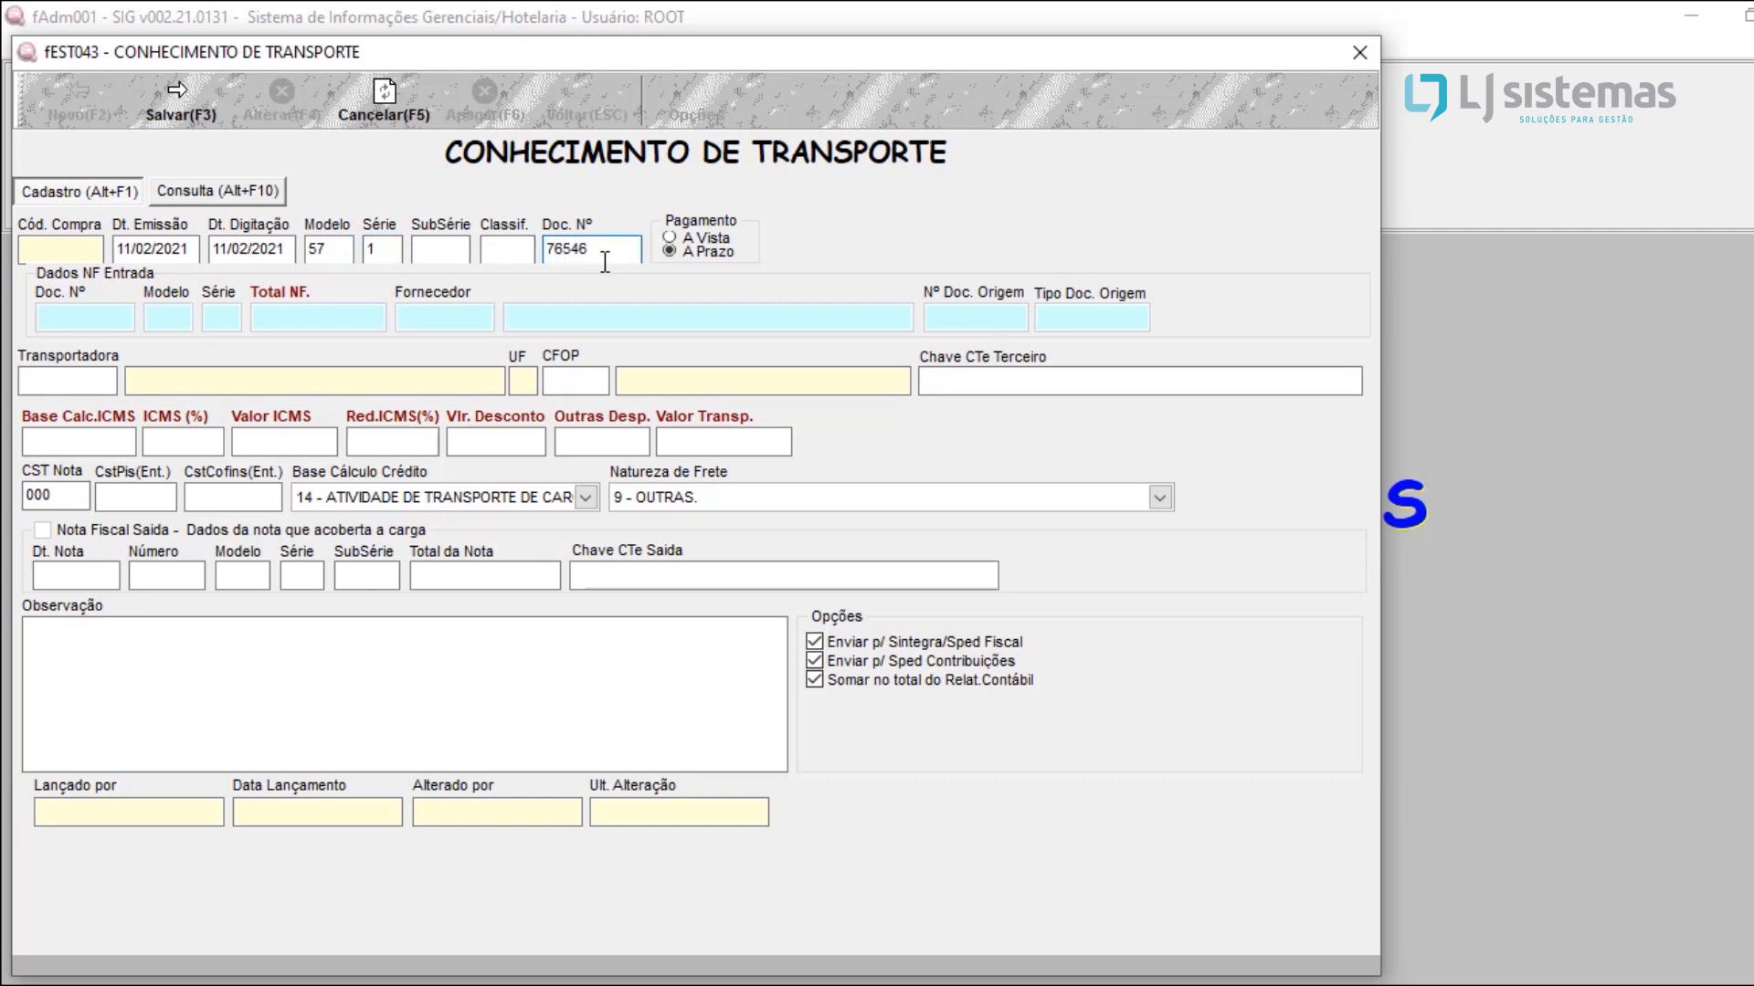
# Step: Set carrier 2 (TRANSPORTADORA TESTE) on the transport document
pyautogui.click(113, 376)
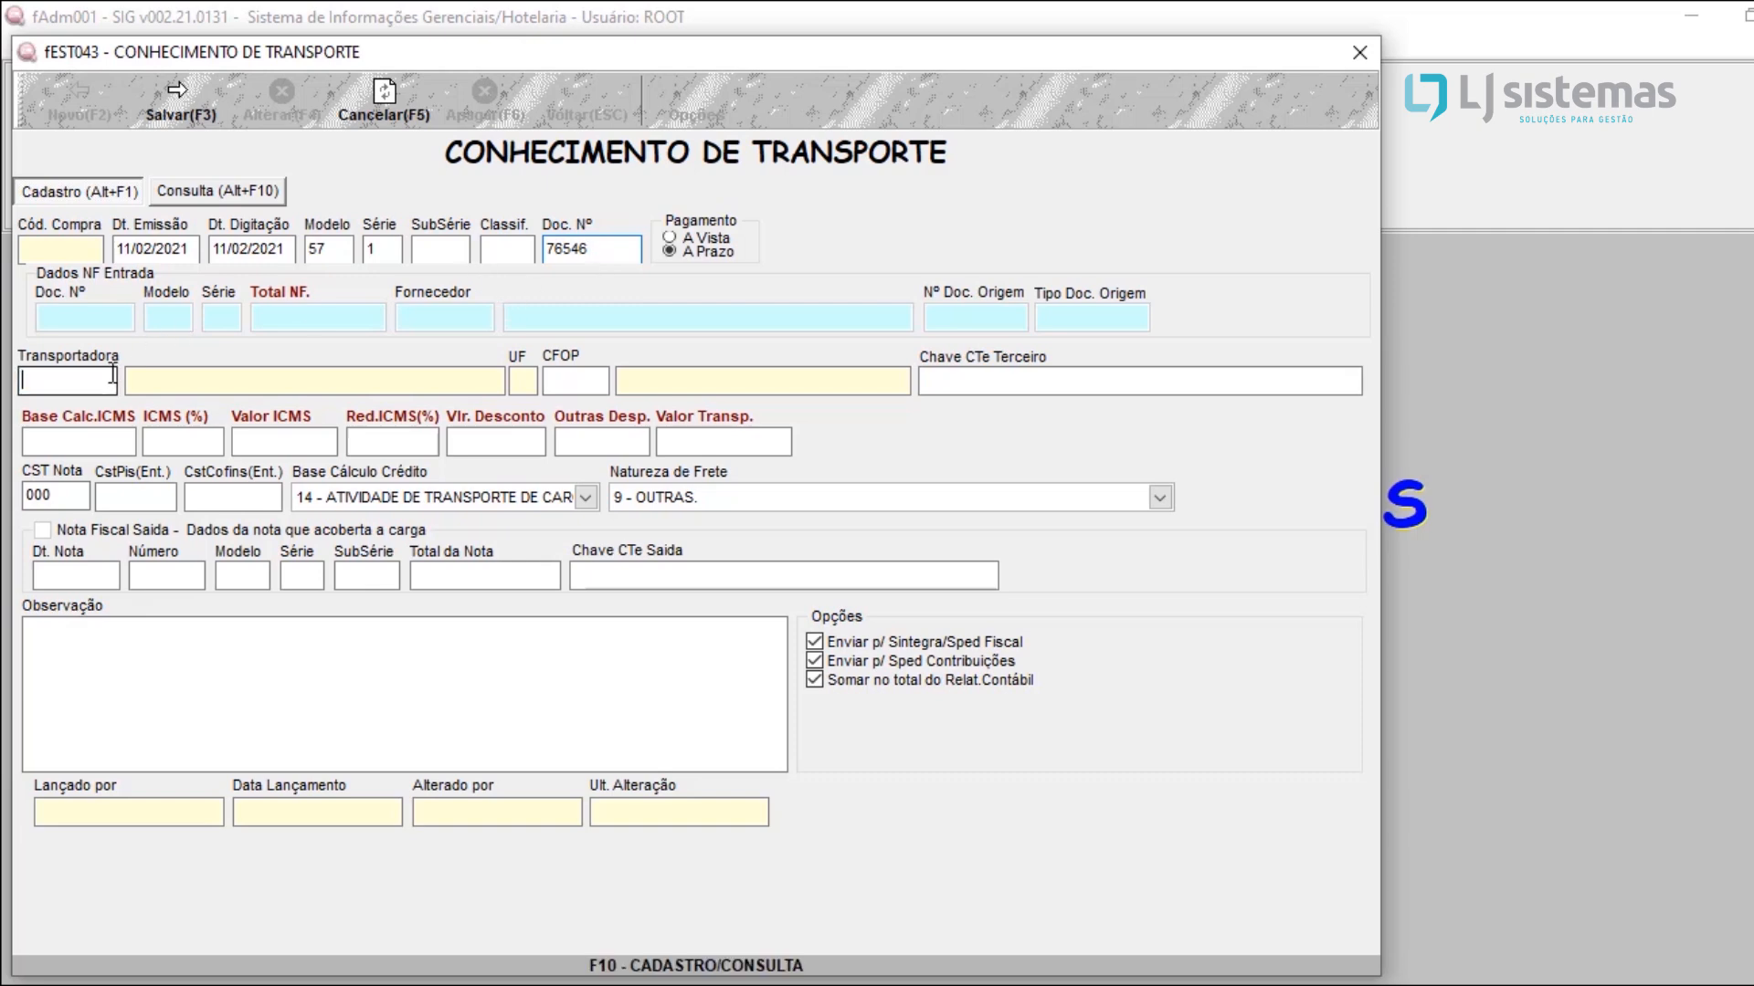
pyautogui.write('2')
pyautogui.press('Return')
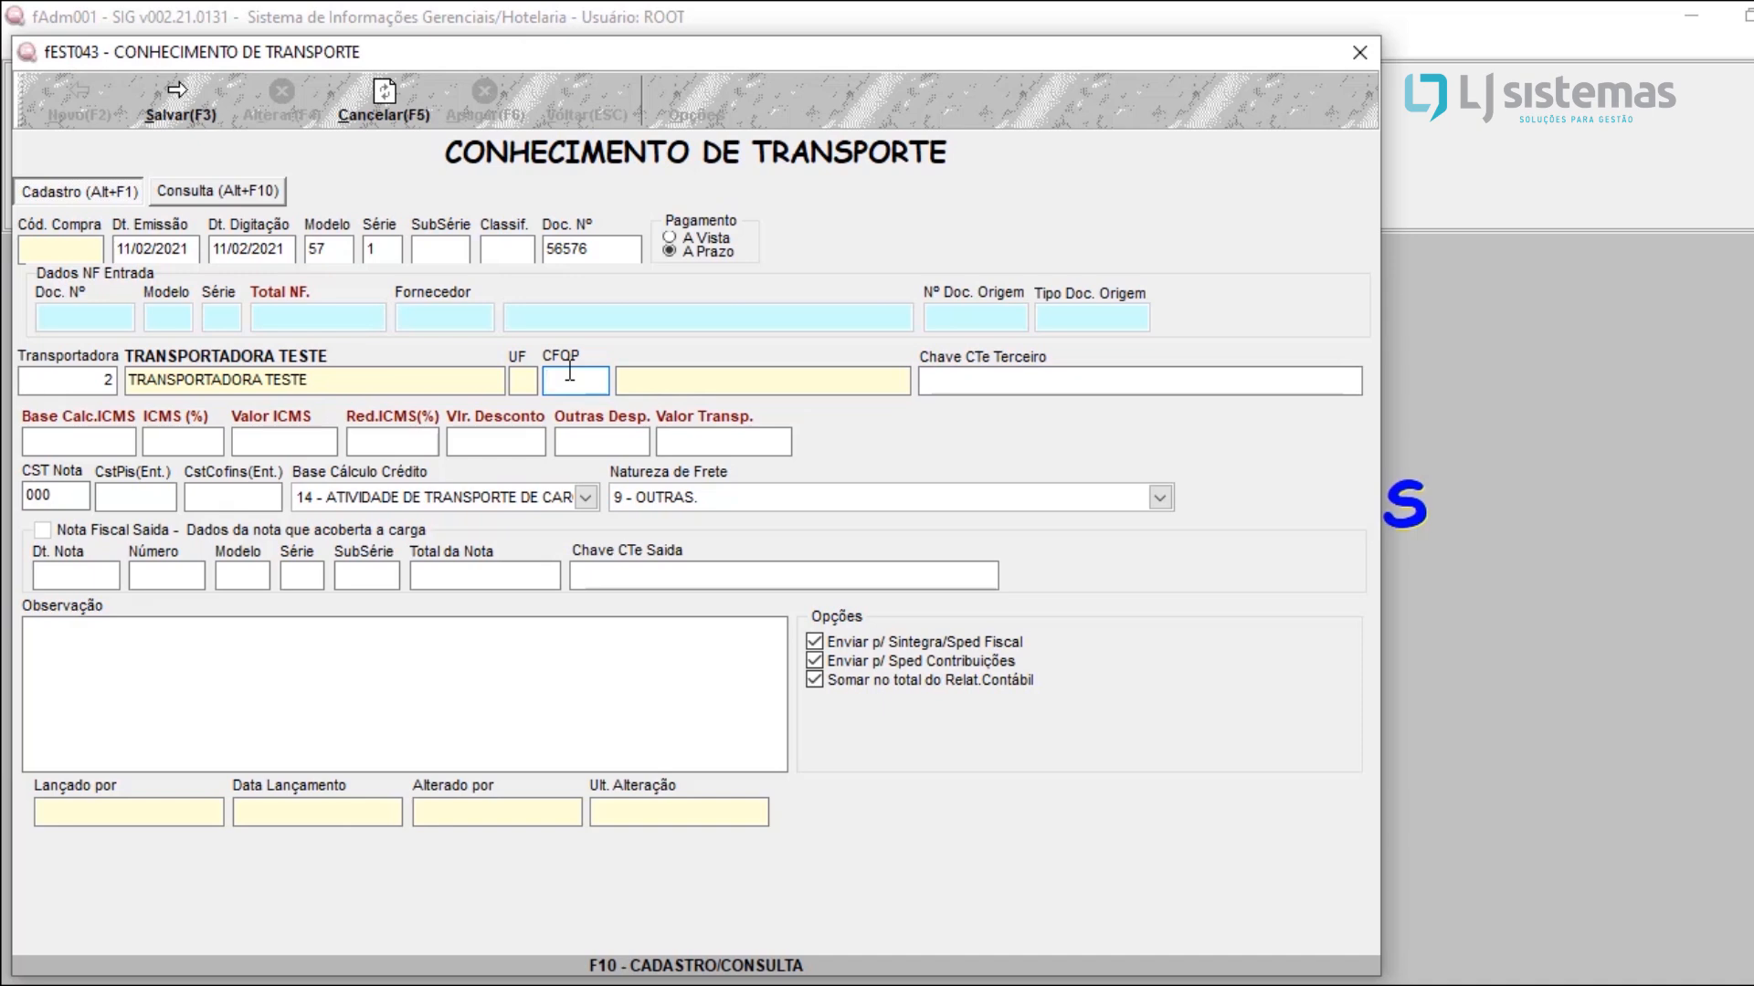
# Step: Go through the third-party CTe key, ICMS, discount and other expense fields, and set the transport value to 100
pyautogui.click(1033, 377)
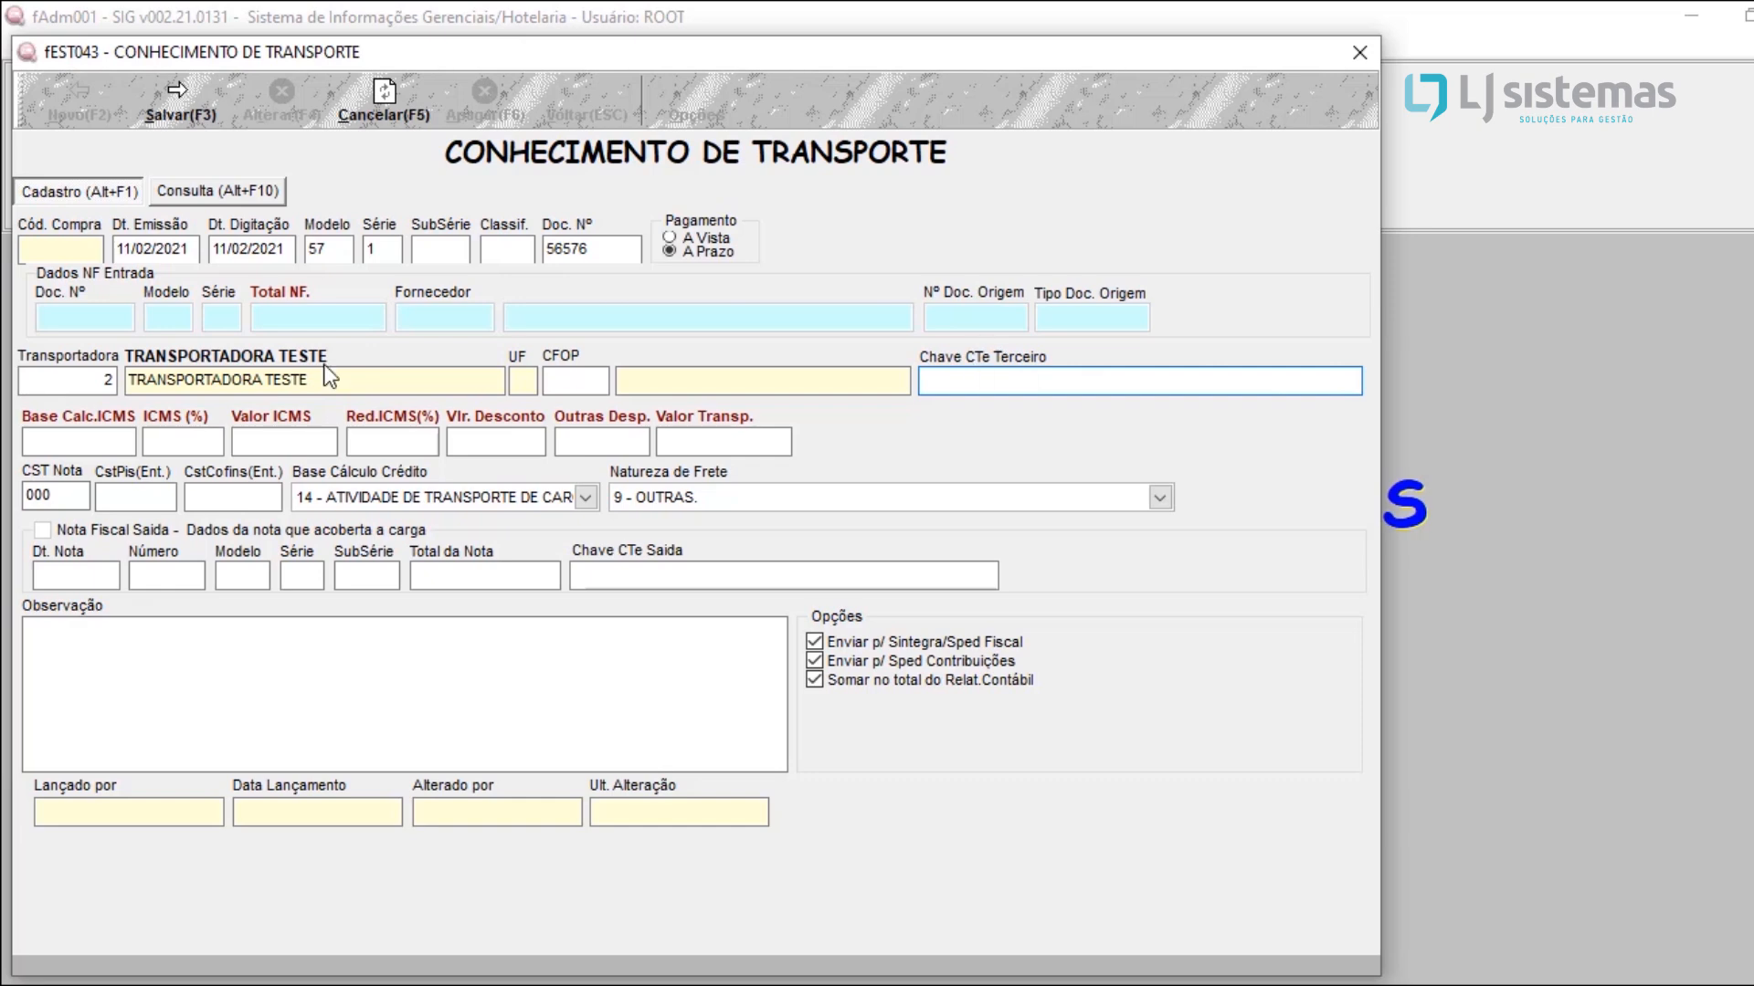
pyautogui.click(71, 432)
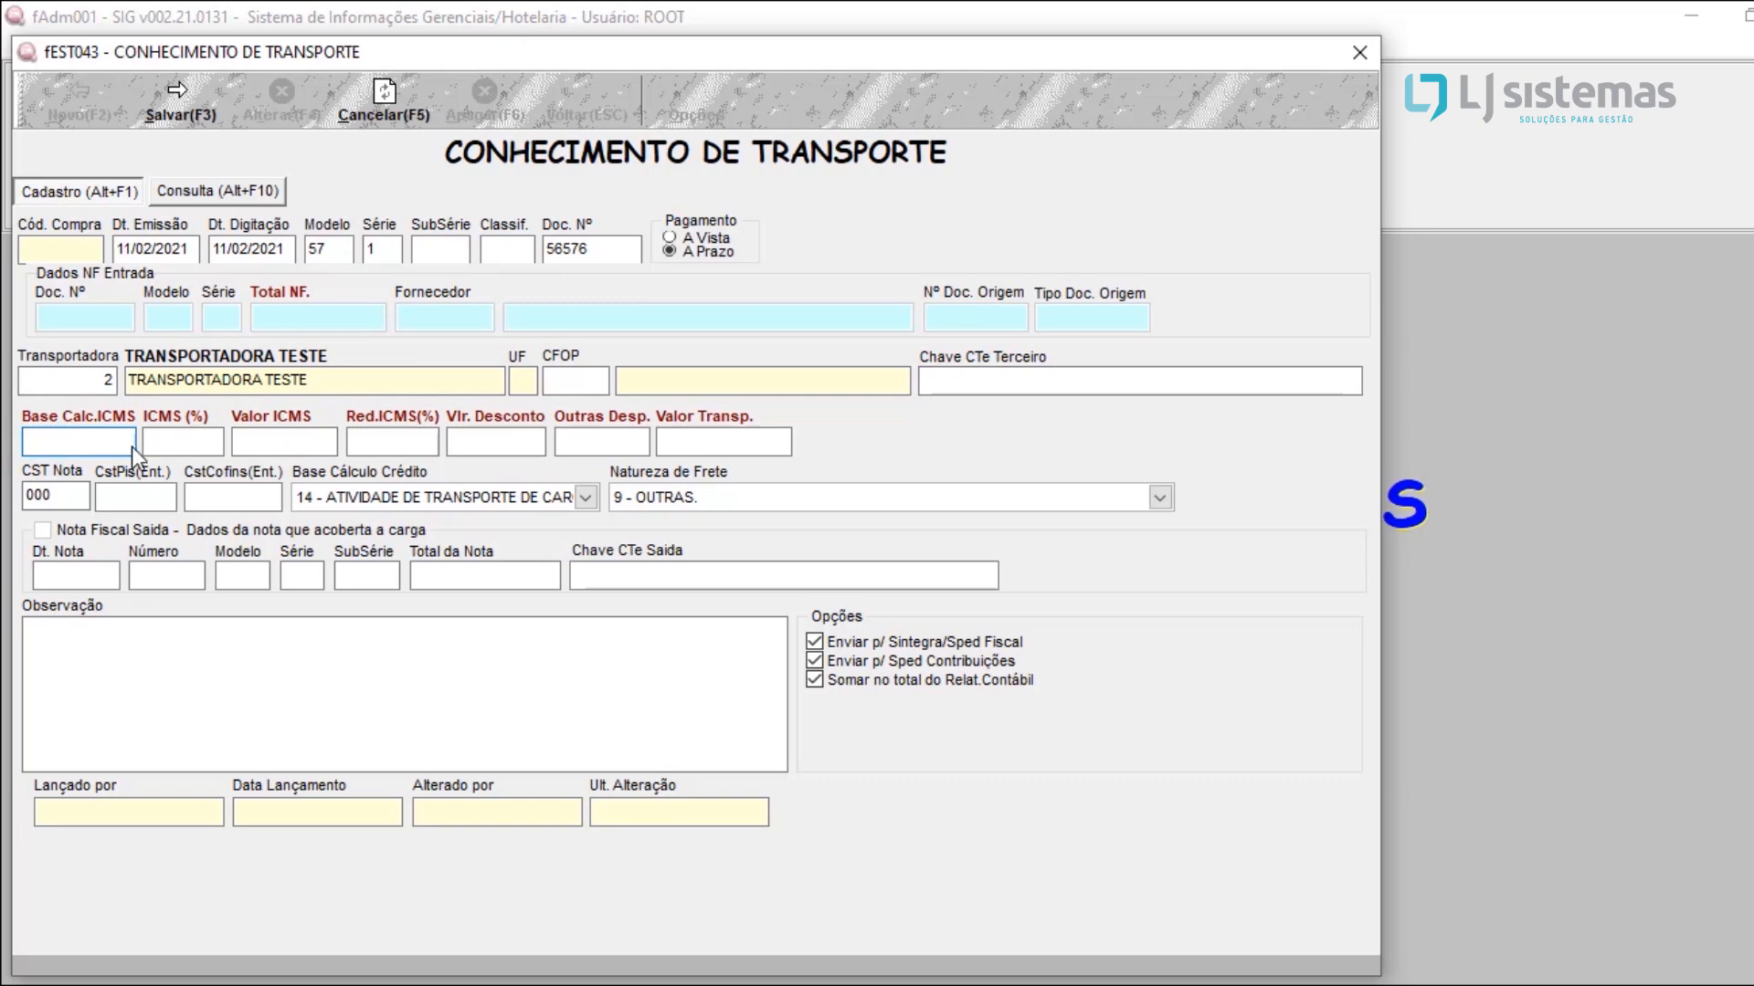
pyautogui.click(189, 446)
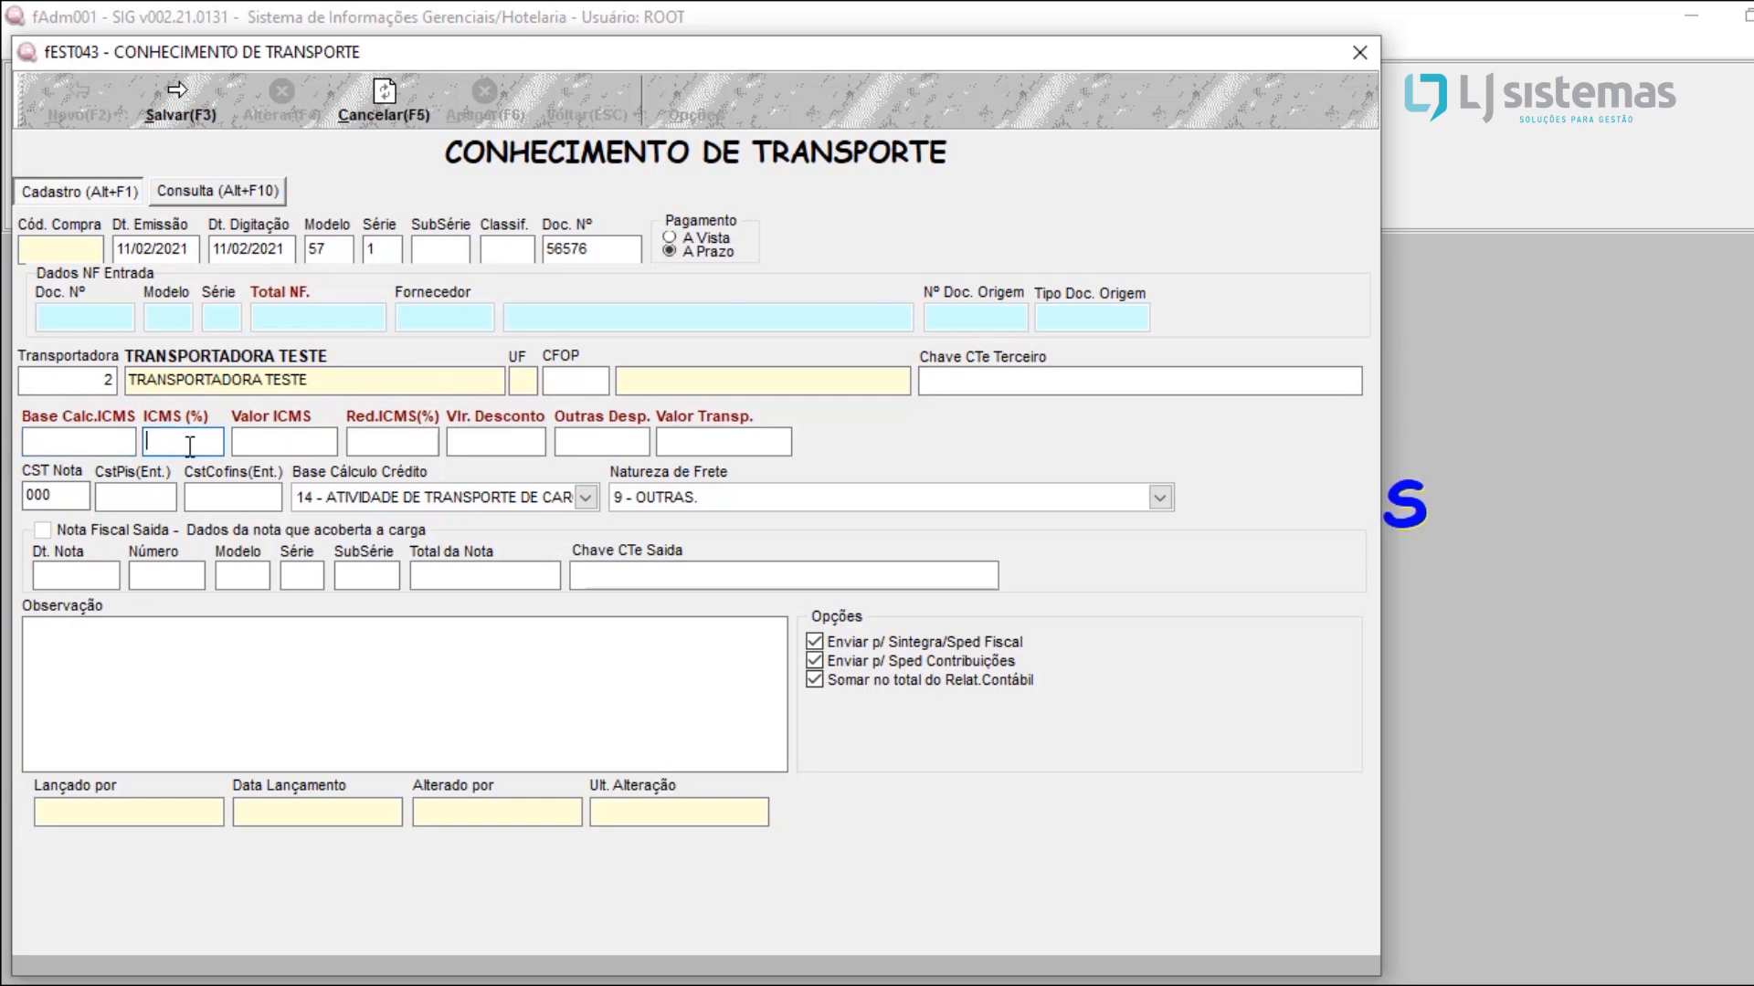
pyautogui.click(241, 445)
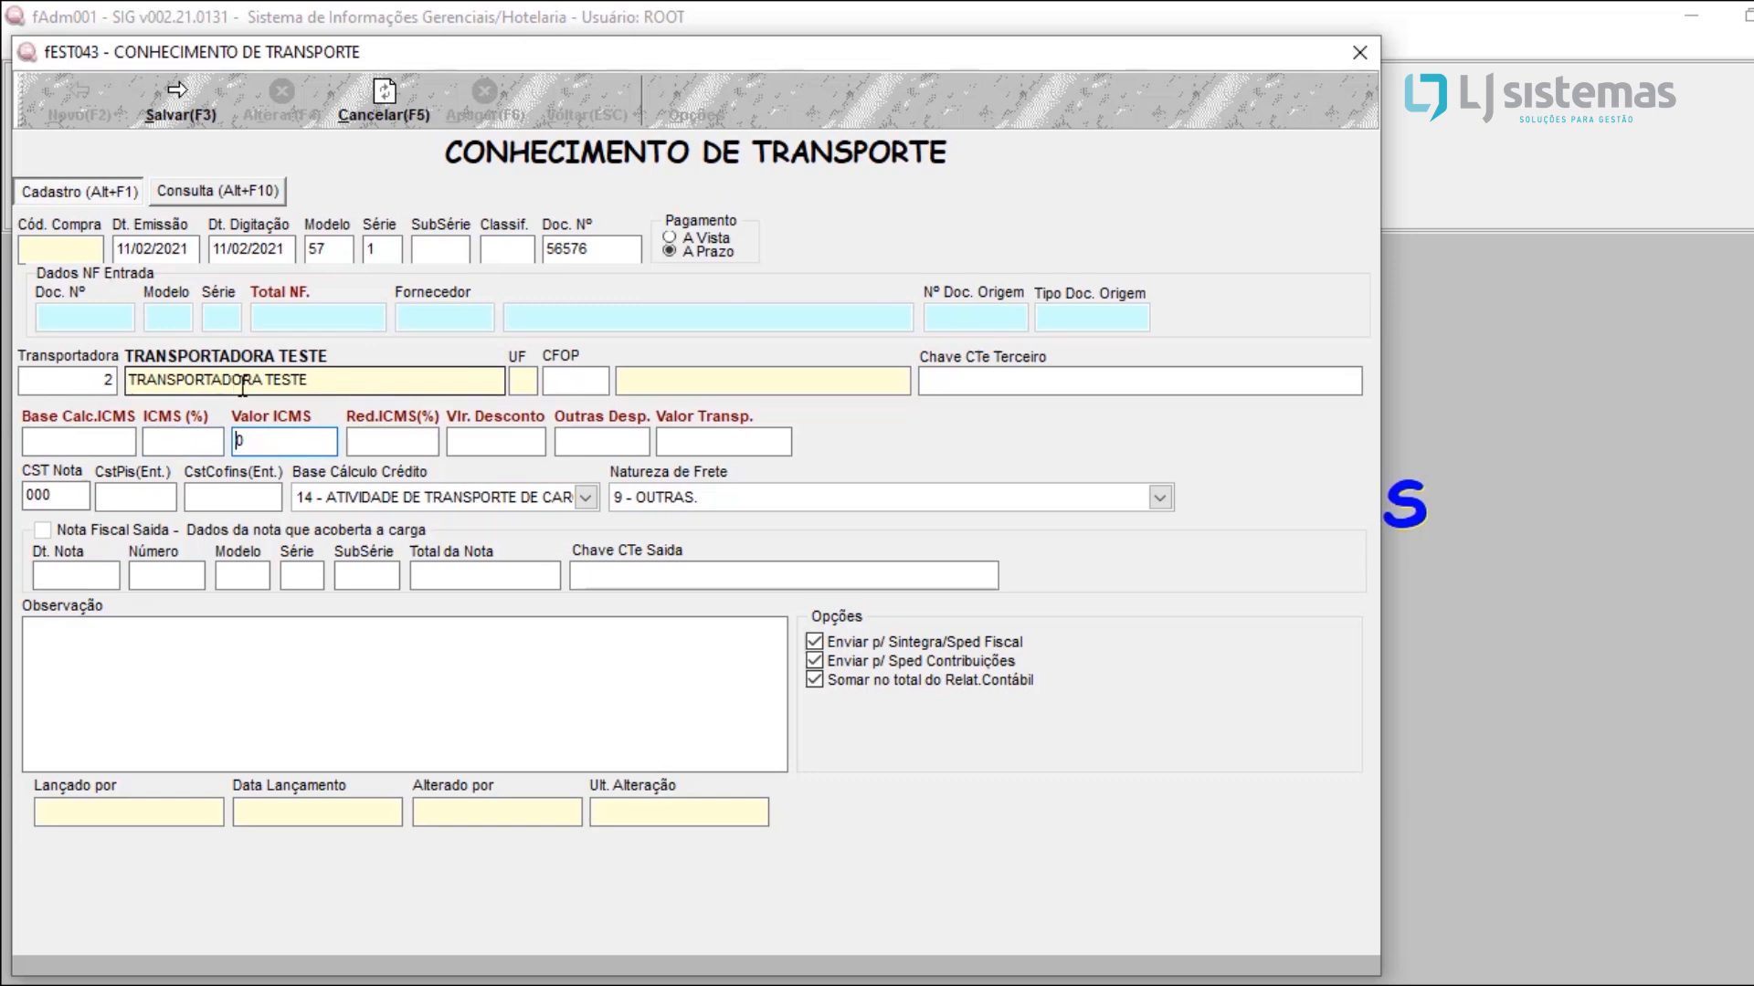
pyautogui.click(399, 447)
pyautogui.click(498, 445)
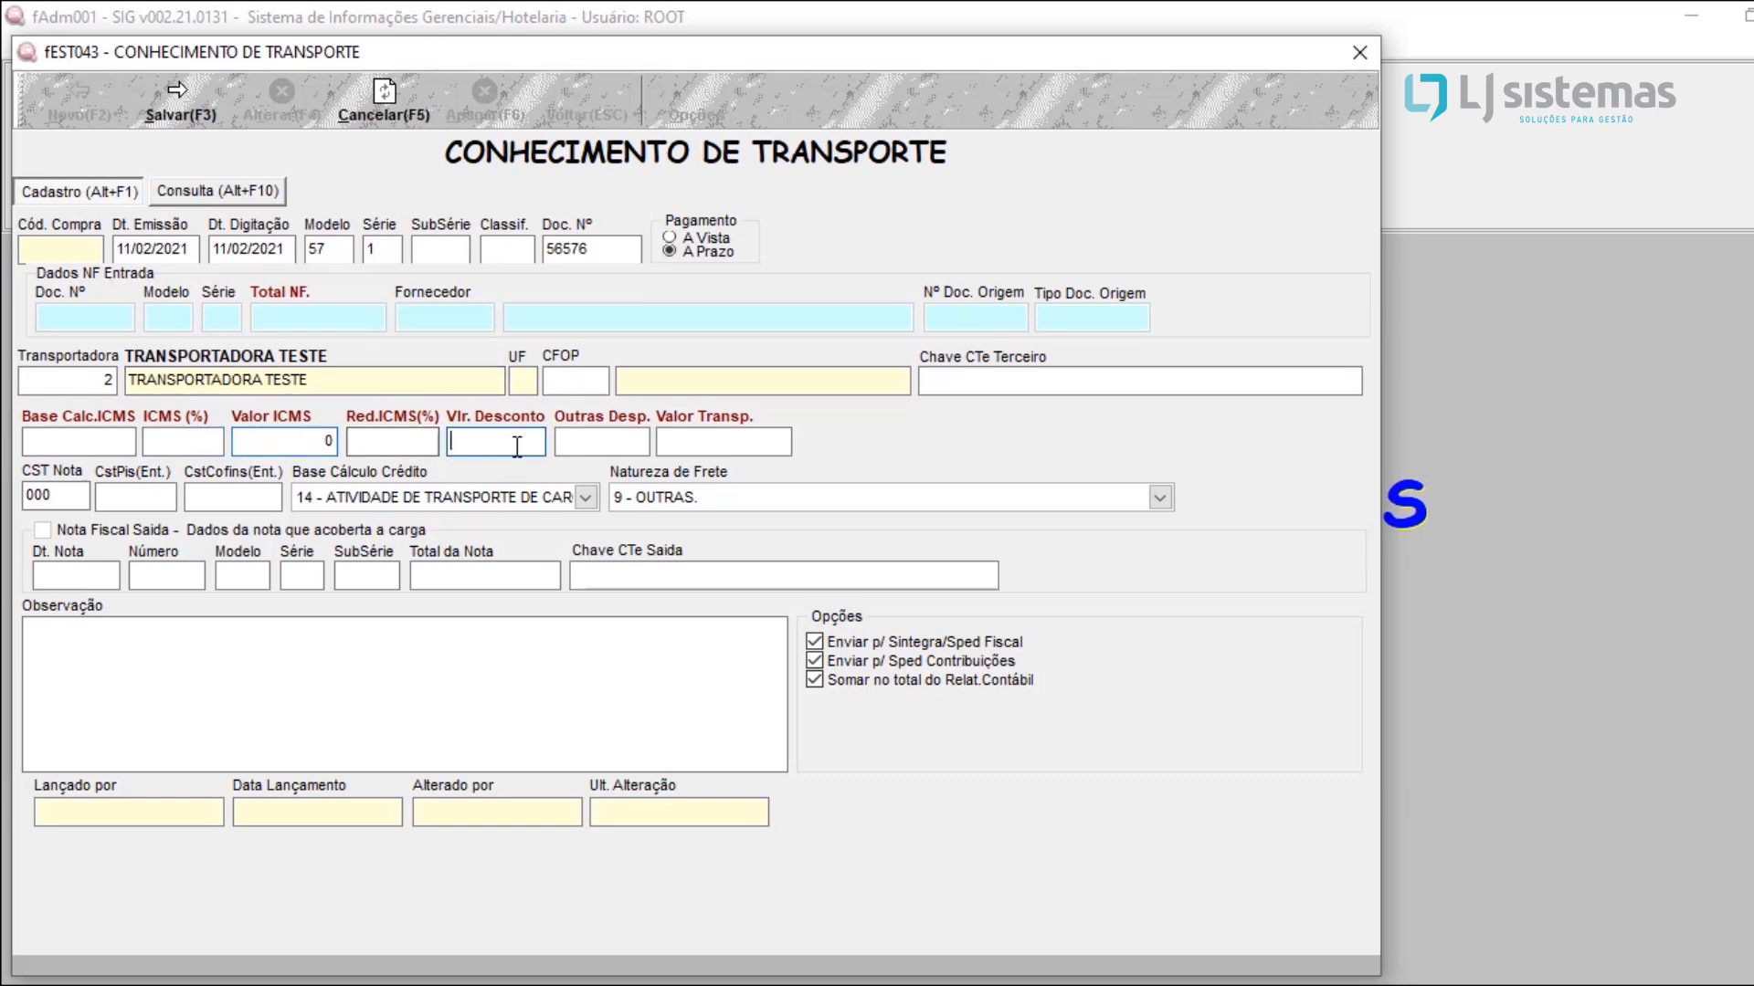
pyautogui.click(631, 446)
pyautogui.click(717, 442)
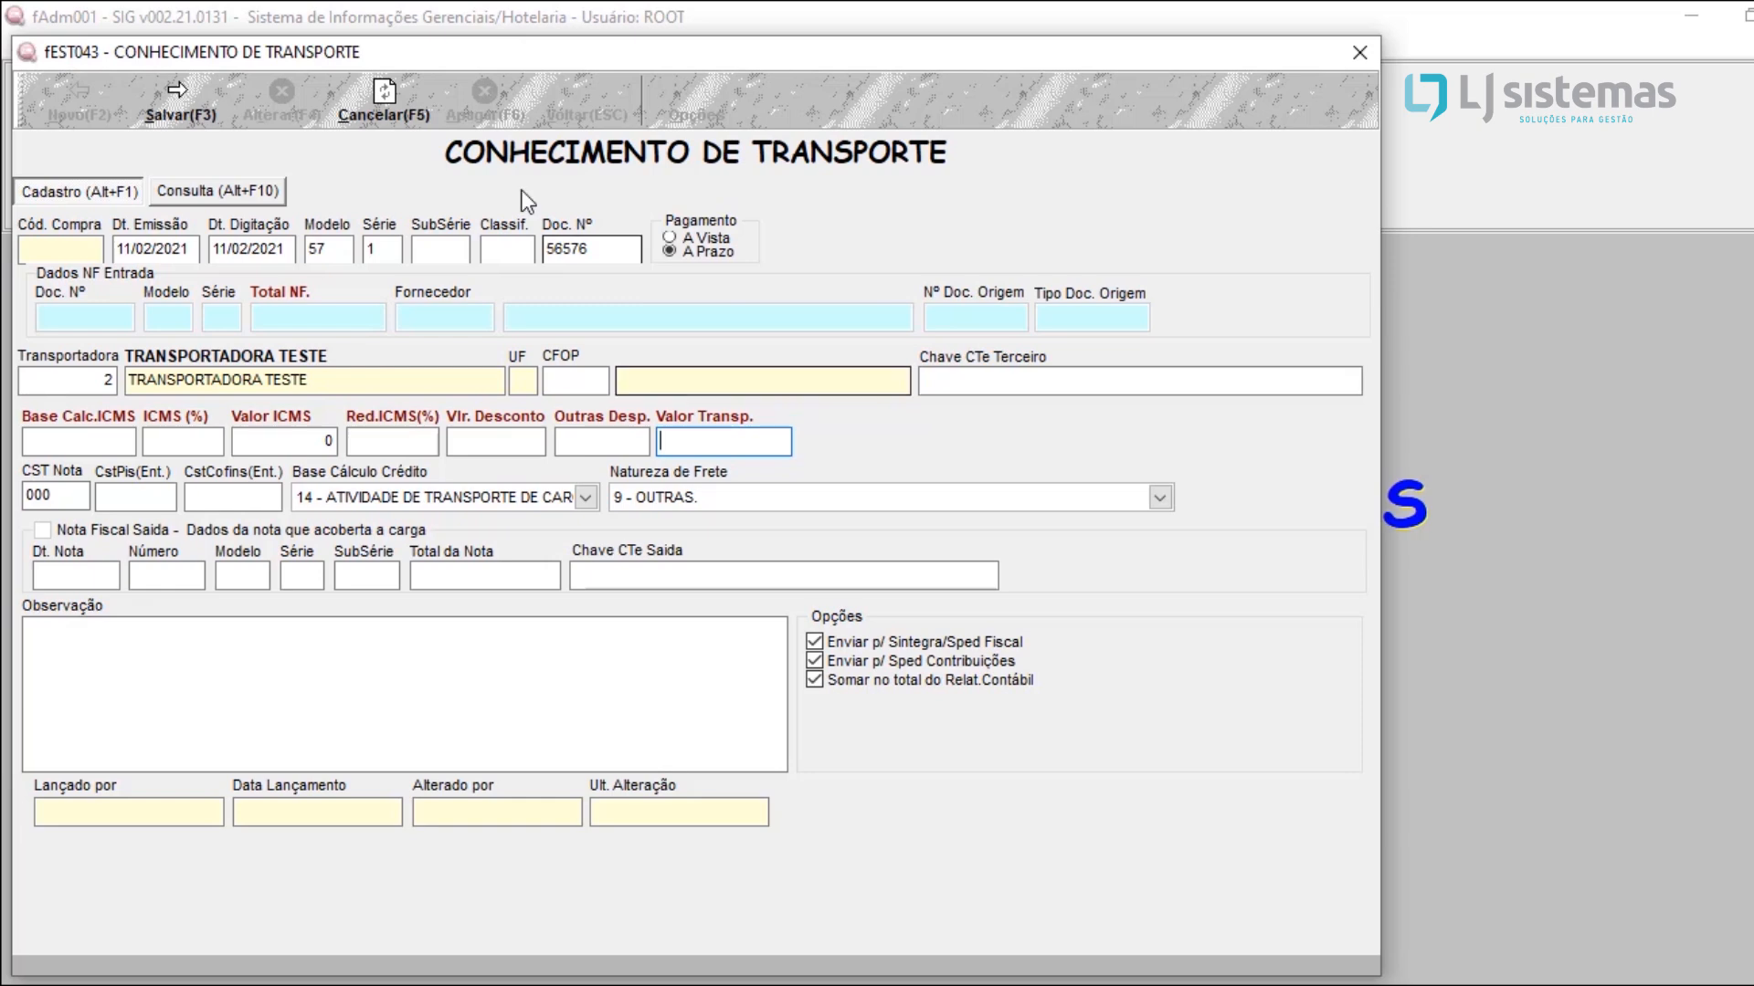
# Step: Save the transport document and generate its financial data
pyautogui.click(166, 110)
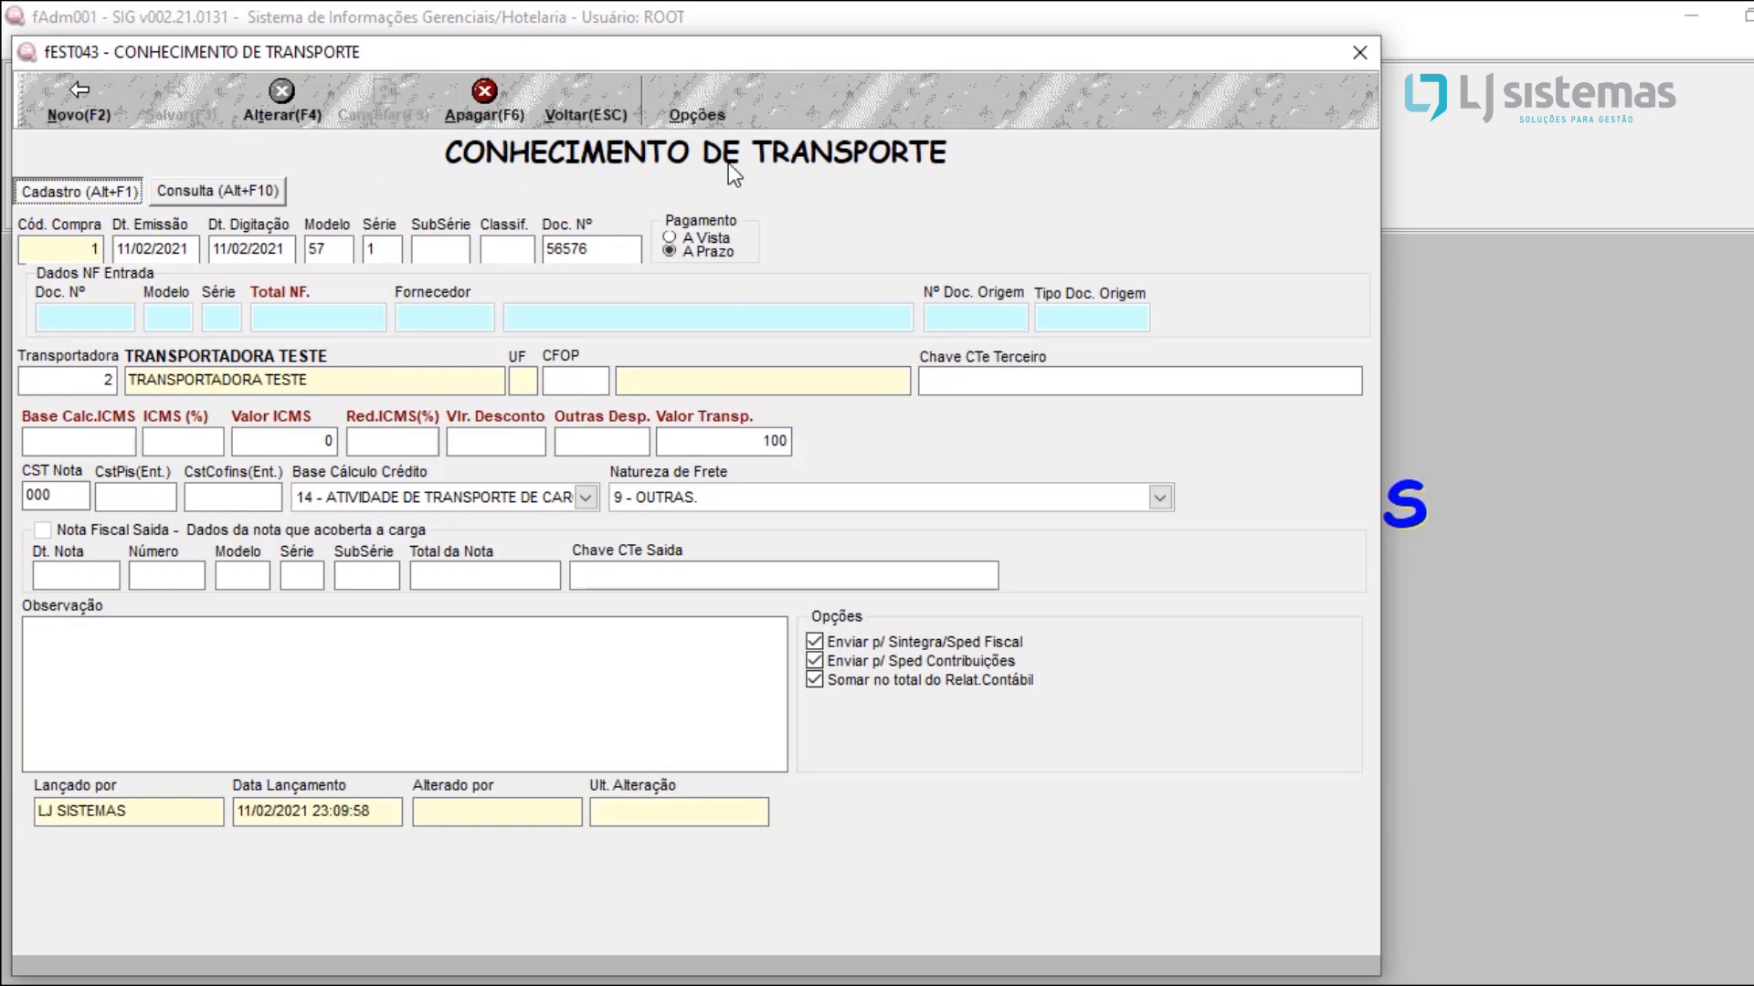
pyautogui.click(721, 122)
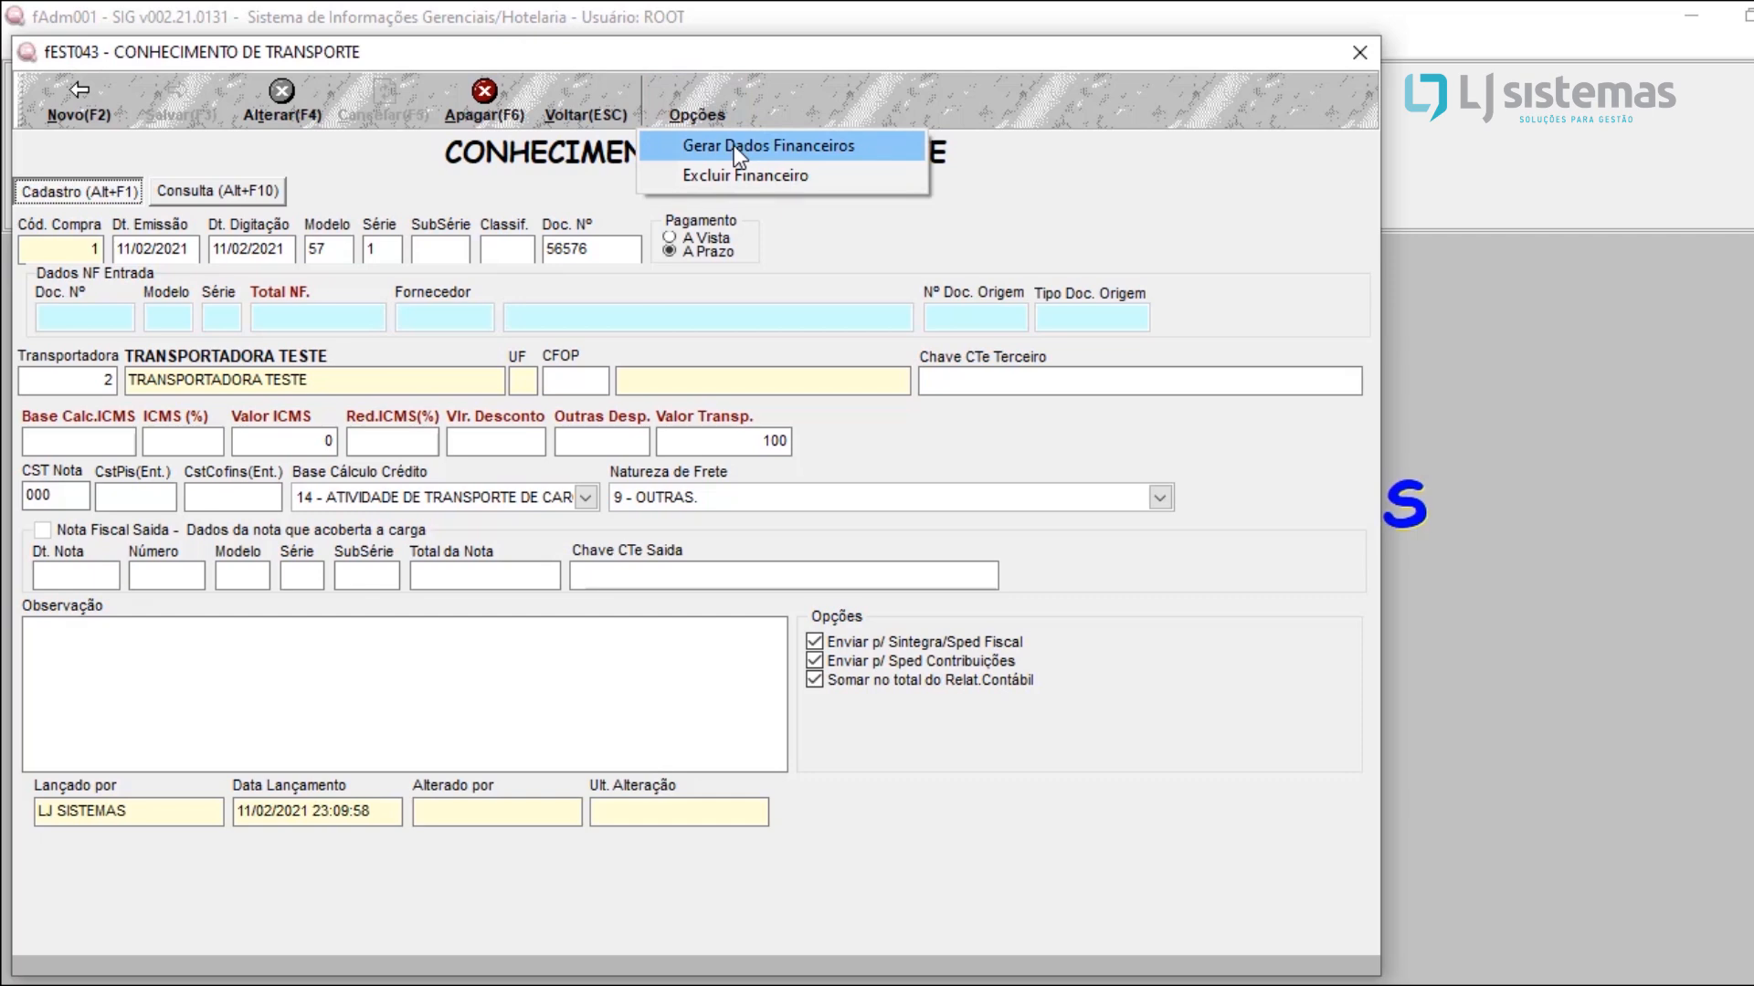
pyautogui.click(732, 145)
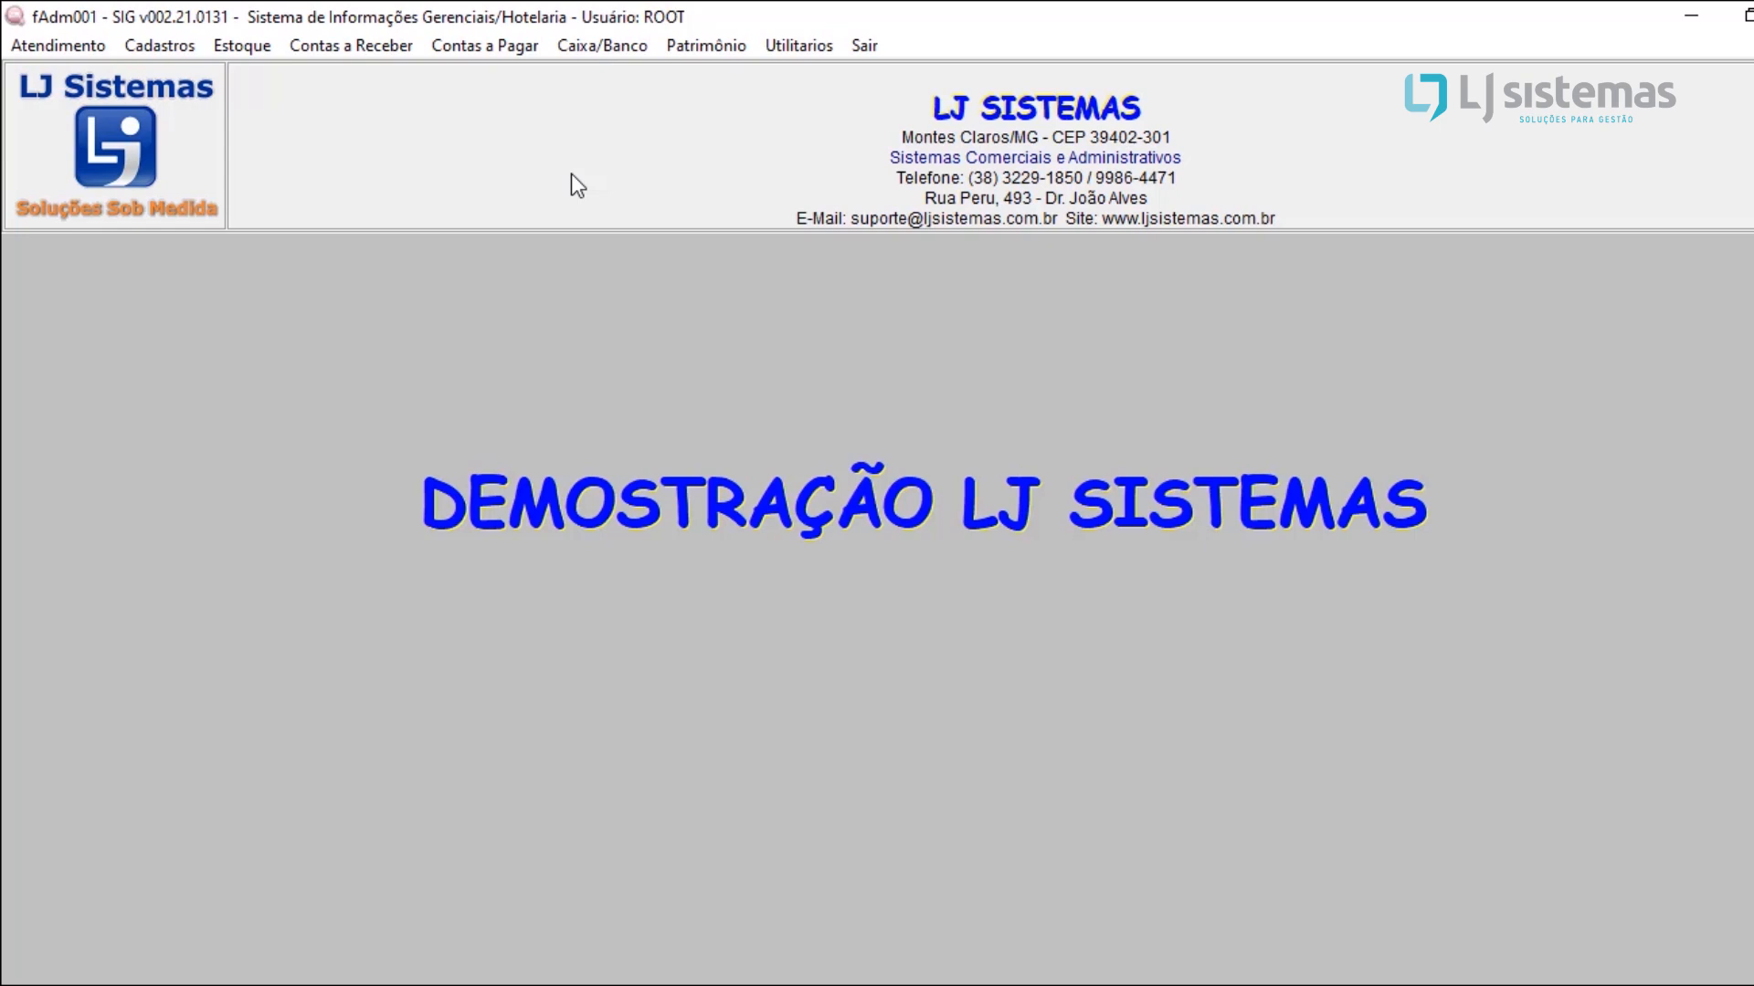
# Step: Open the accounts receivable (Contas a Receber) options
pyautogui.click(347, 48)
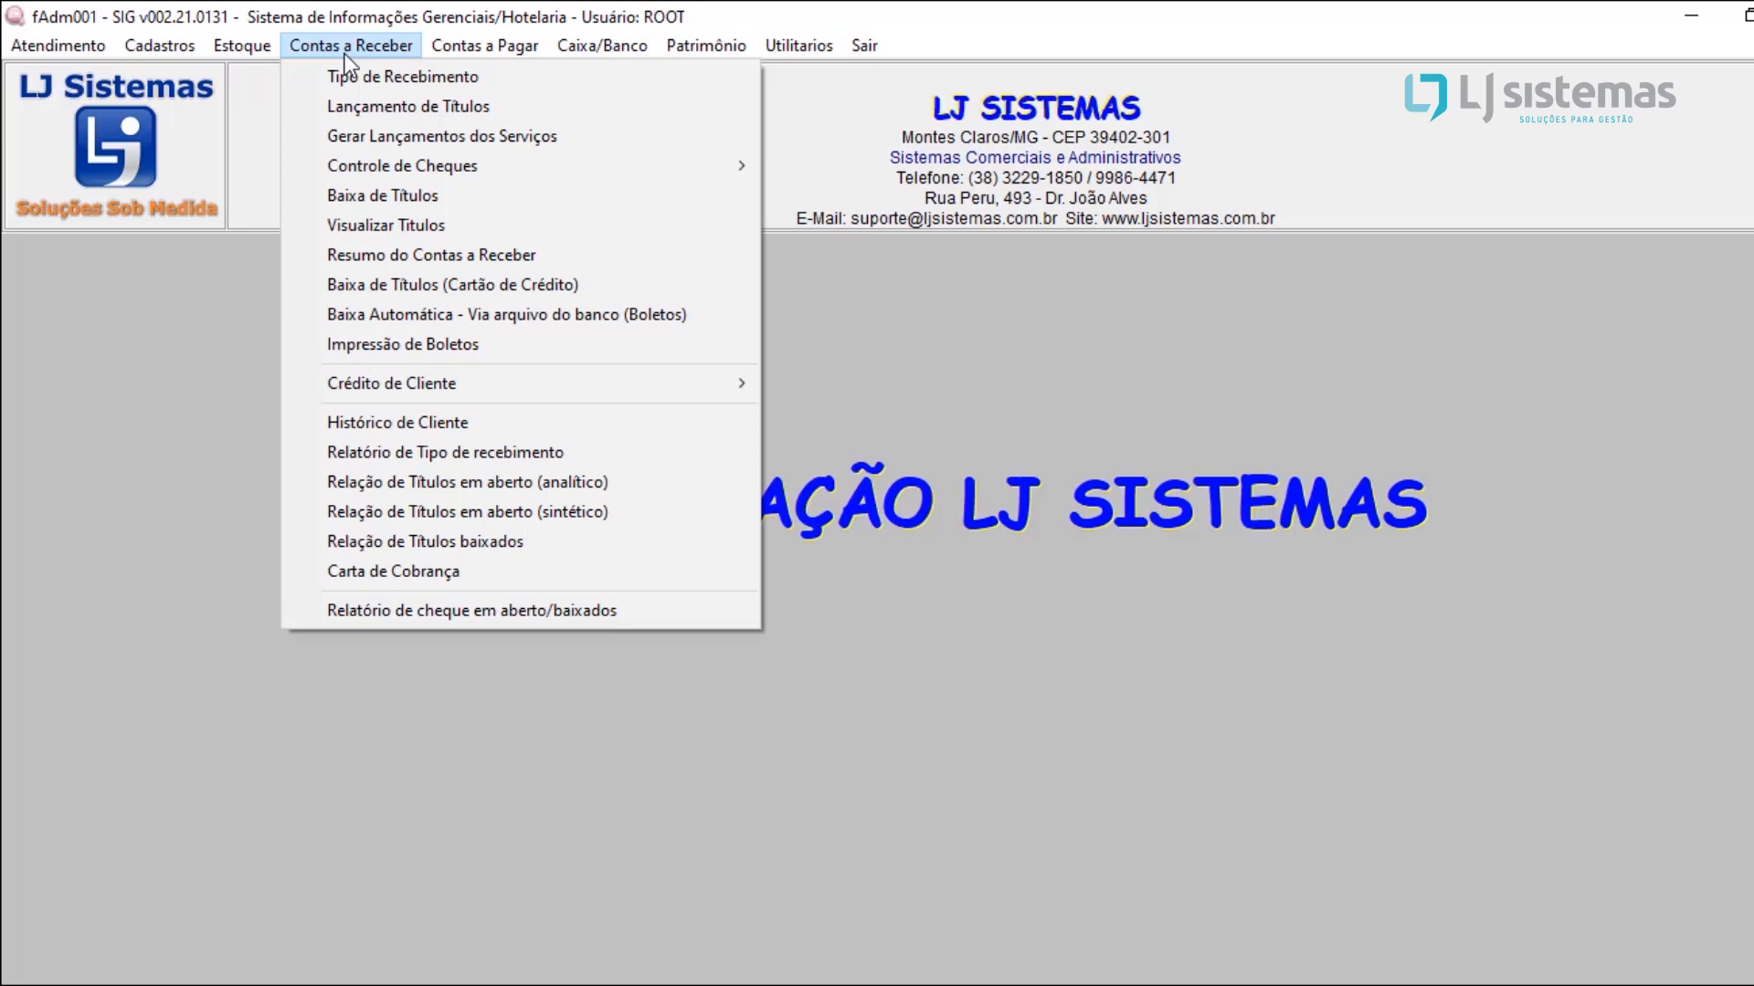
# Step: Open the receivable titles settlement (Baixa de Títulos) and list the pending installments of the client found by first name
pyautogui.click(401, 200)
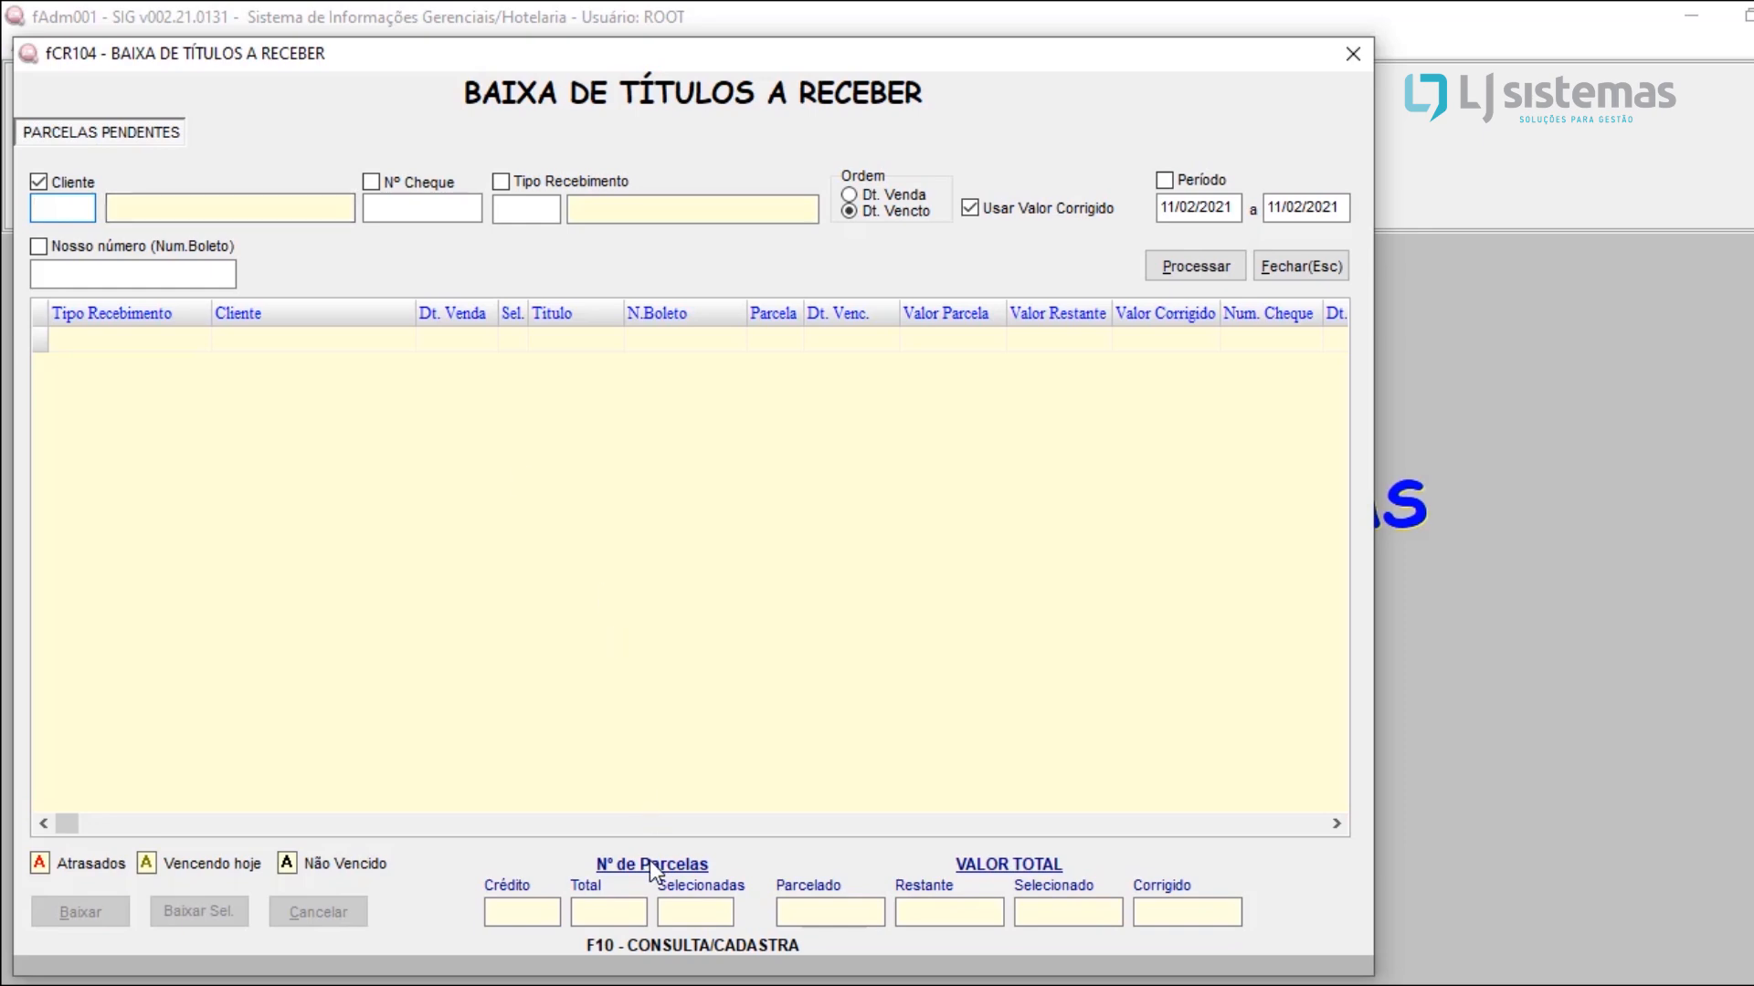
pyautogui.press('F10')
pyautogui.write('VITOR')
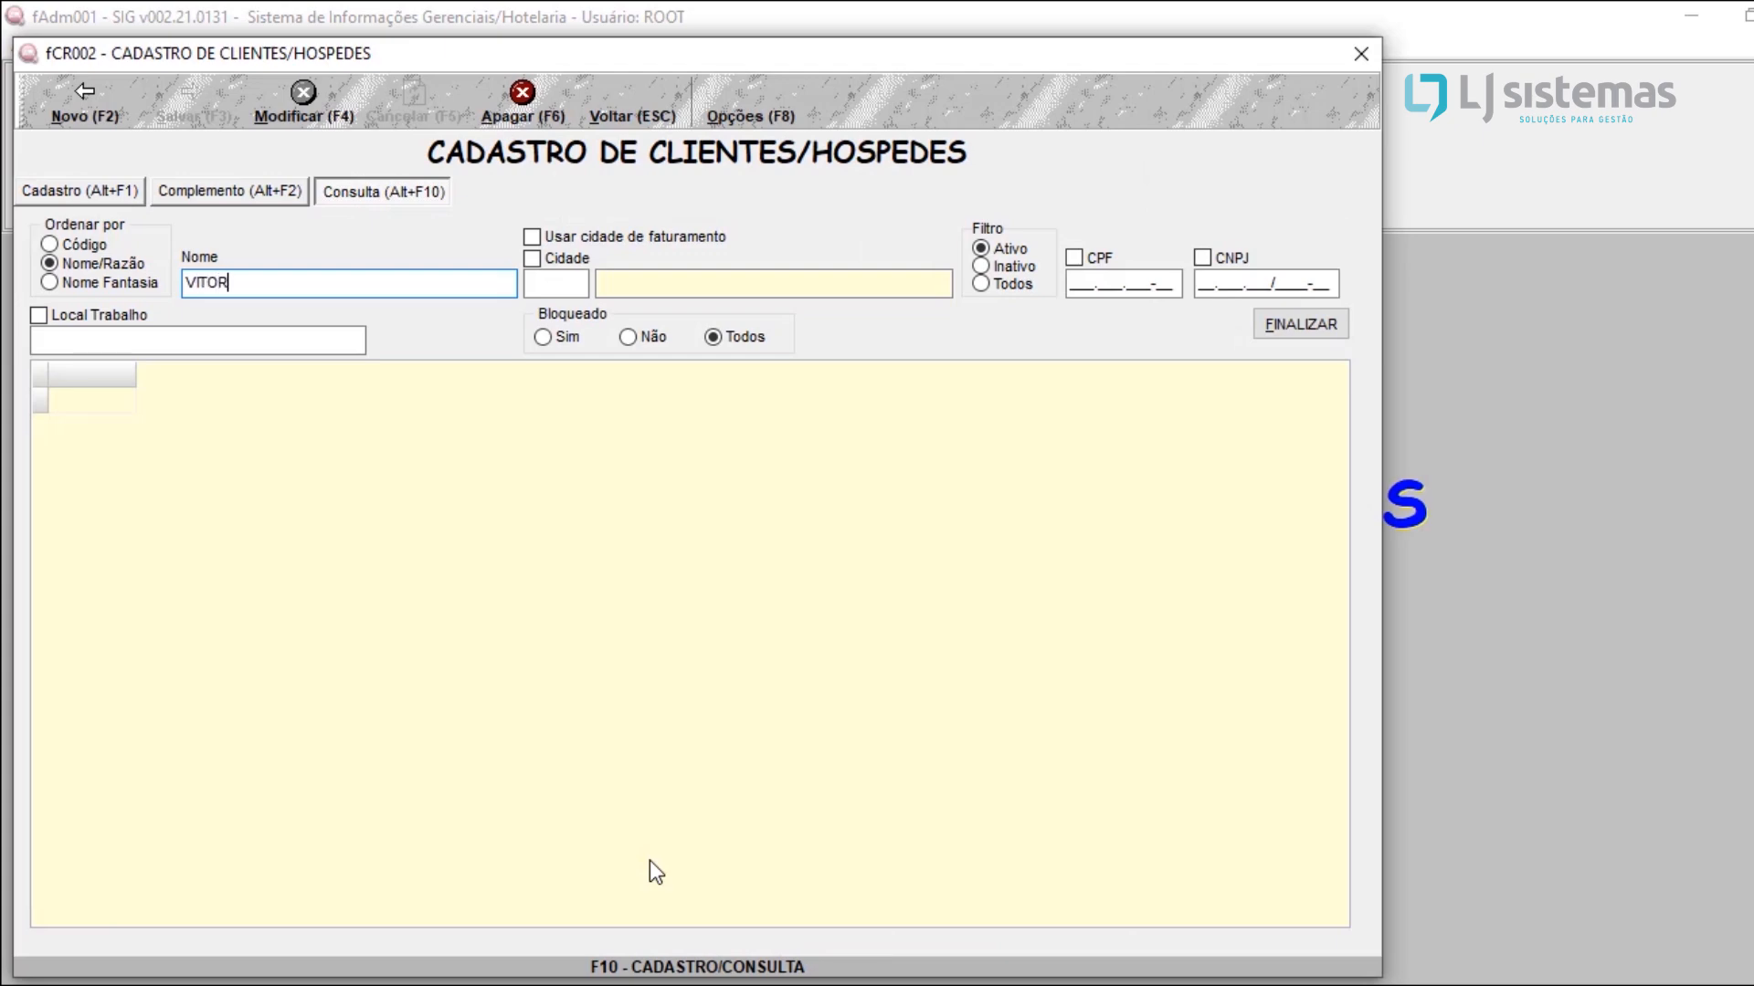
pyautogui.press('Tab')
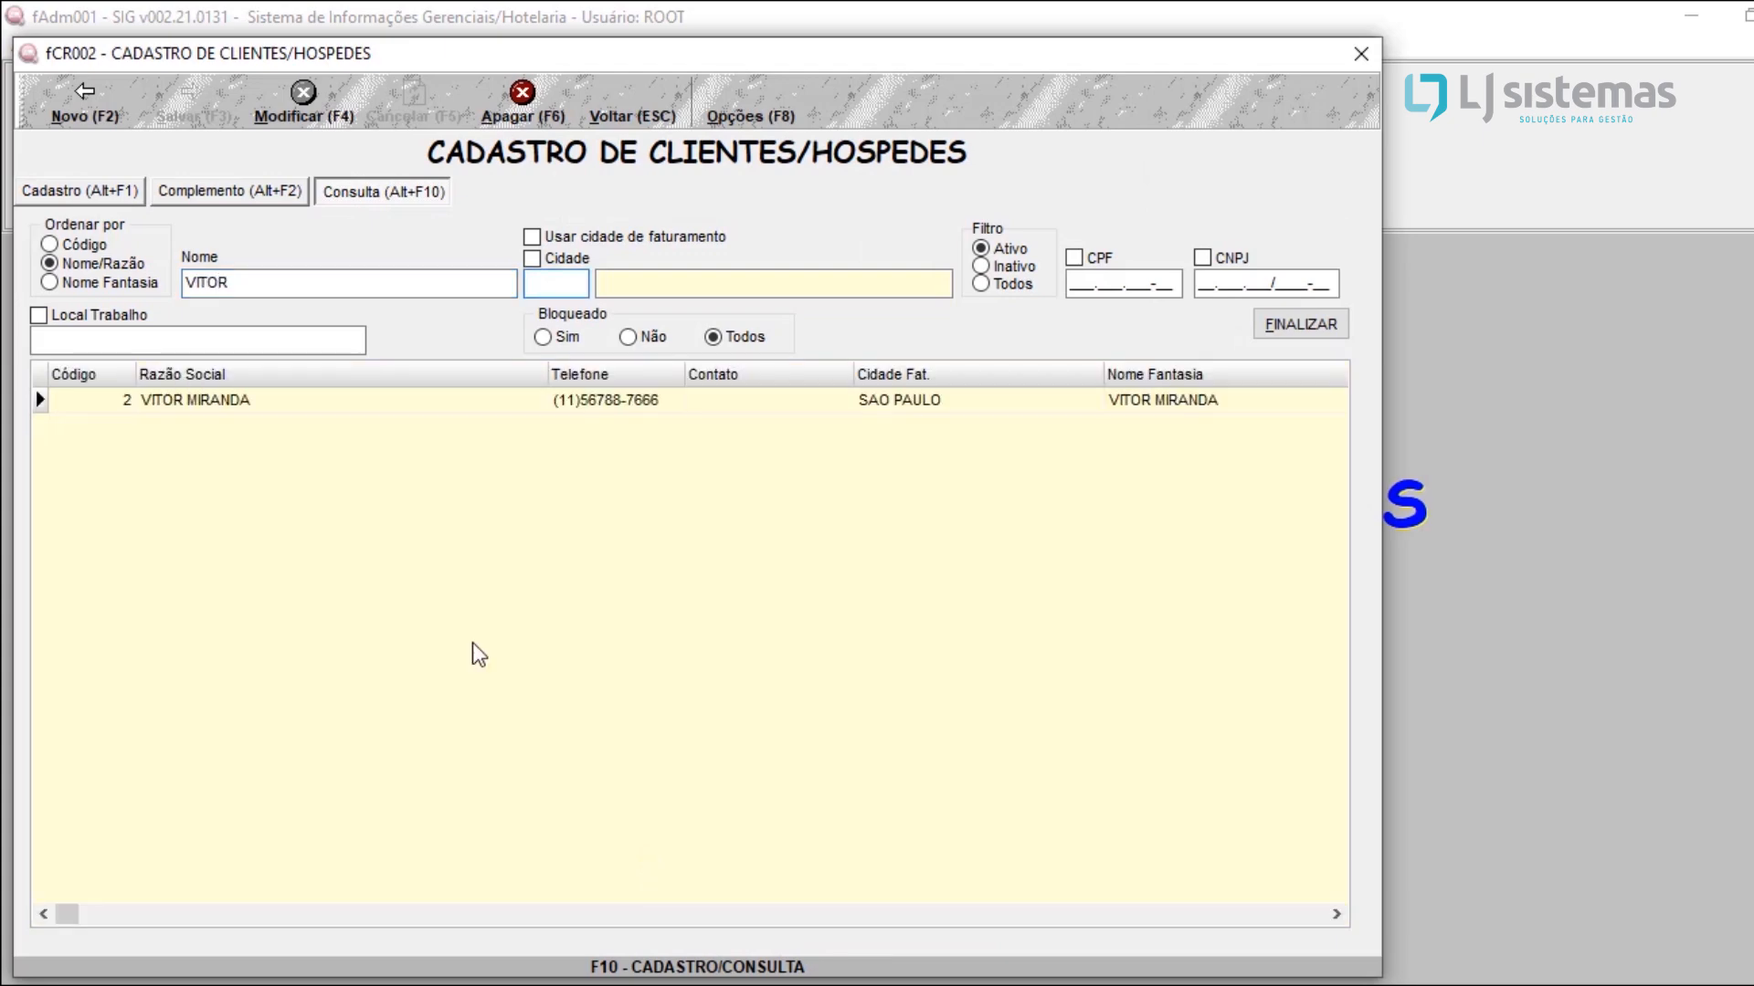
pyautogui.click(294, 399)
pyautogui.doubleClick(294, 399)
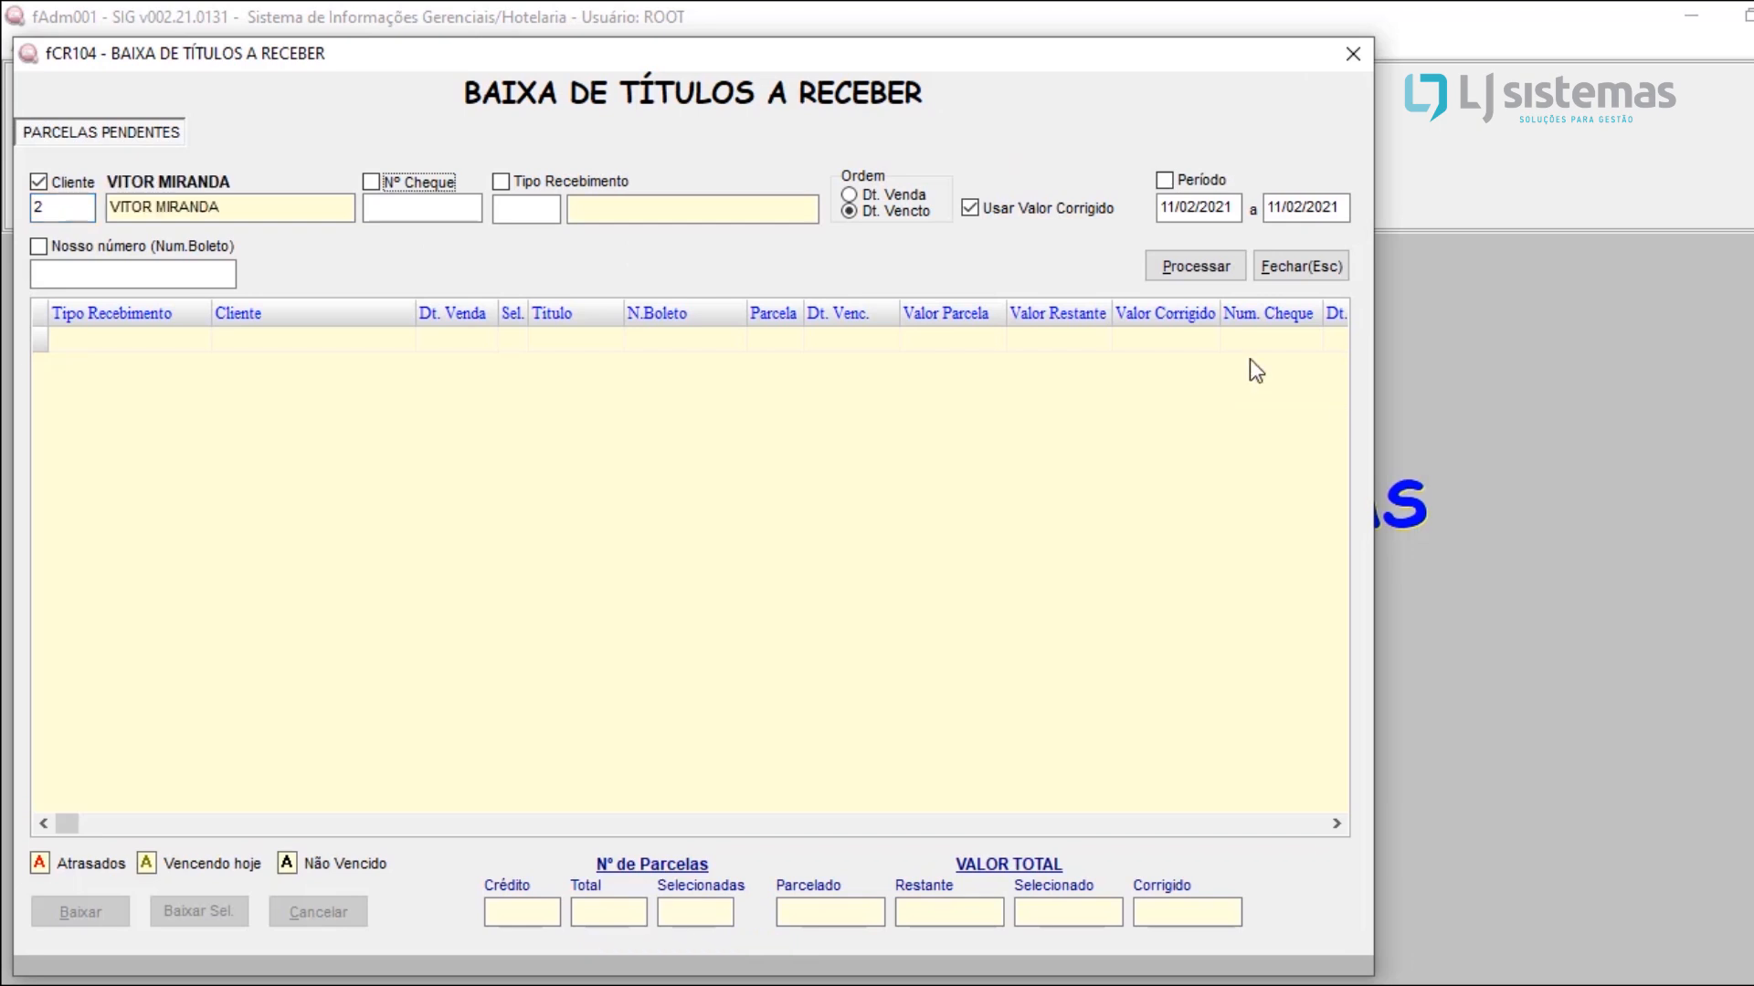
pyautogui.click(1167, 275)
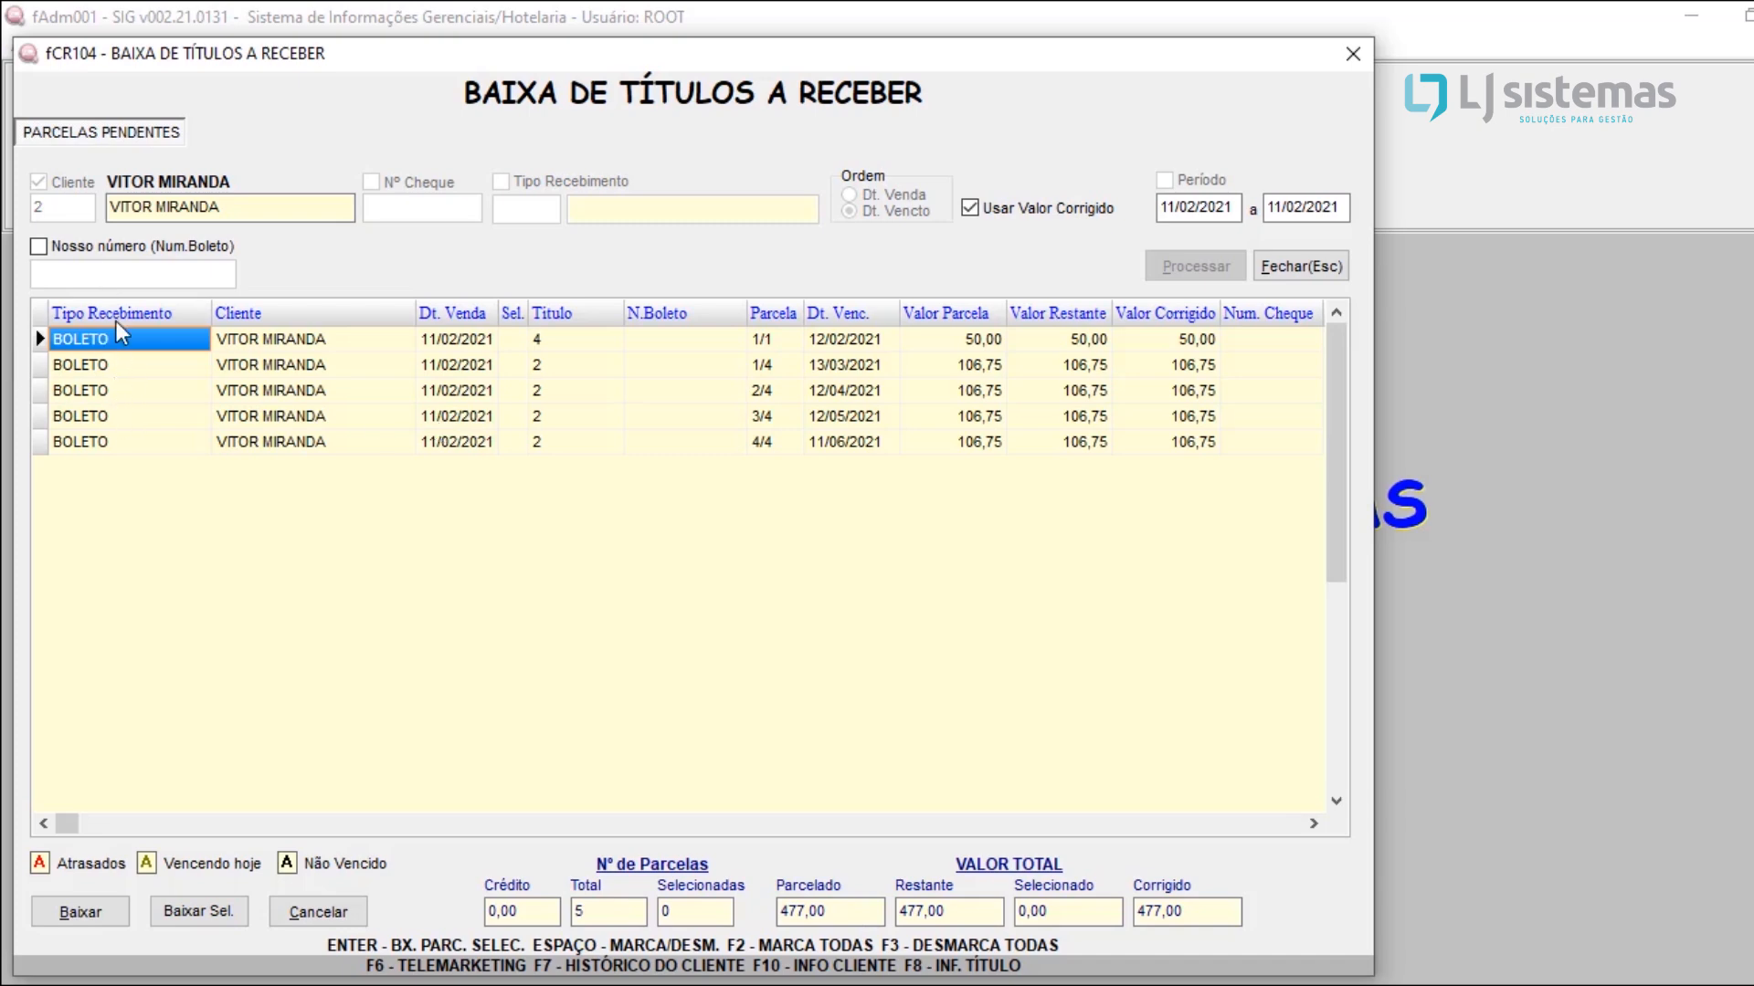
# Step: Examine the pending installments' receipt type, client, sale date, title, boleto number and due date
pyautogui.click(115, 364)
pyautogui.click(106, 393)
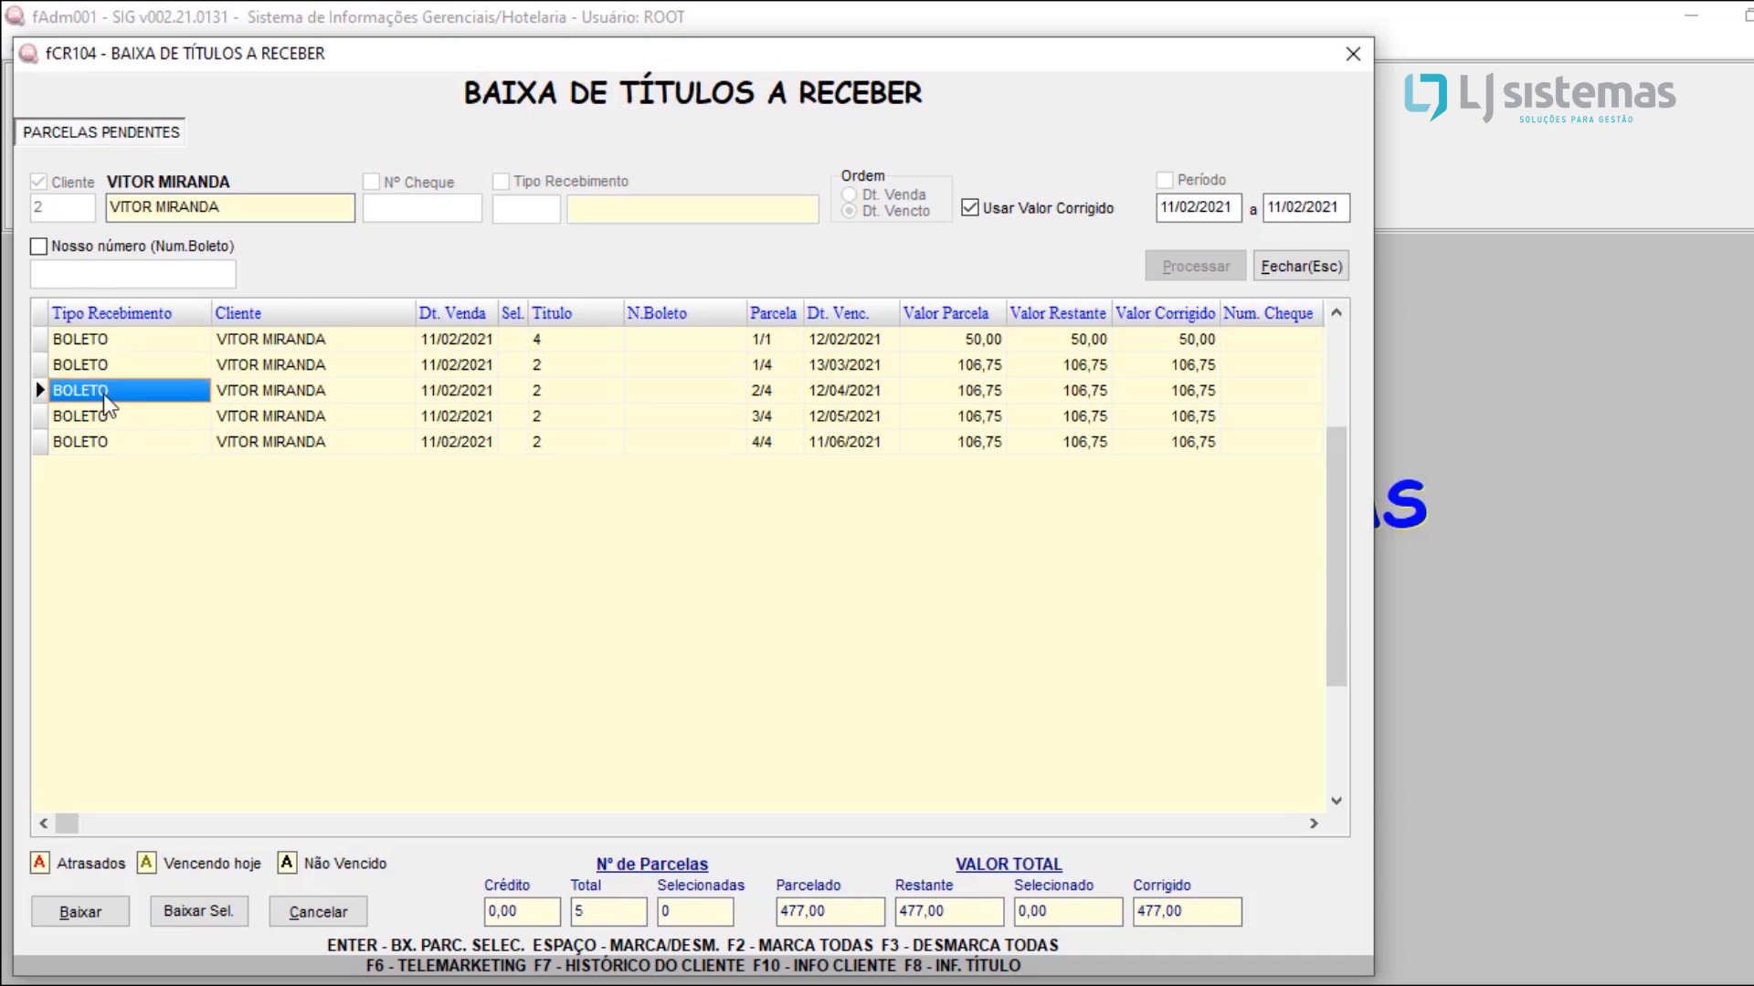
pyautogui.click(110, 444)
pyautogui.click(137, 418)
pyautogui.press('Up')
pyautogui.click(848, 349)
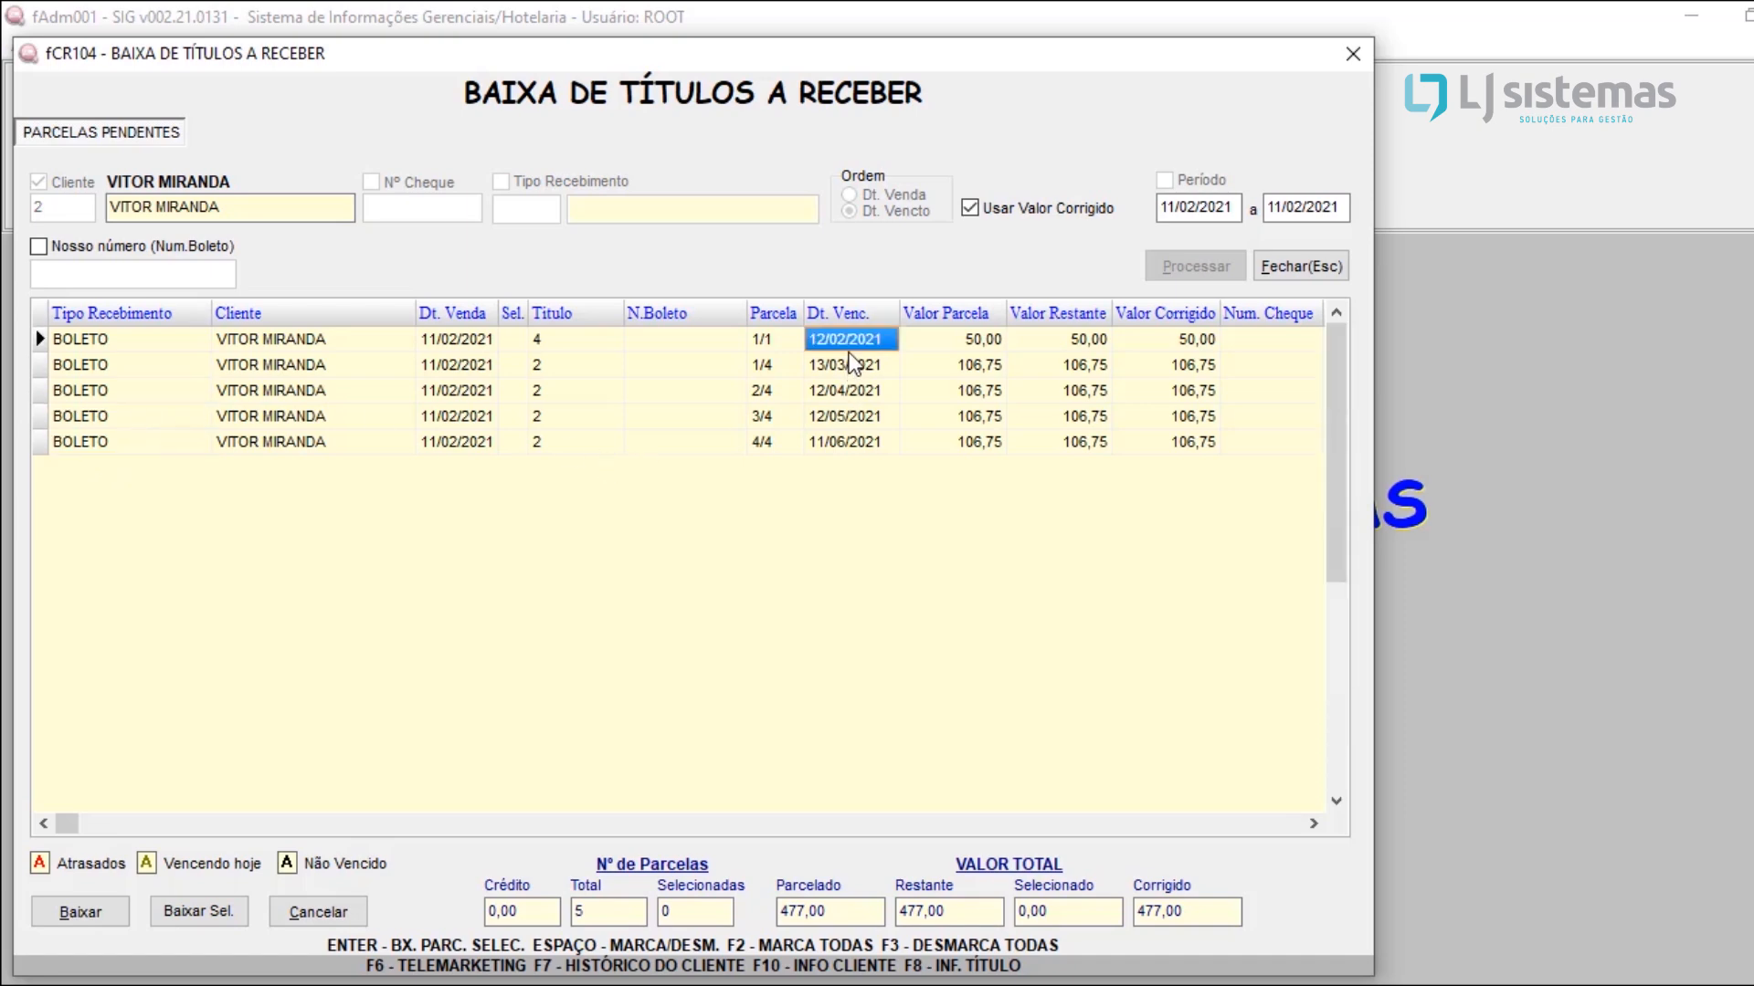
pyautogui.click(852, 365)
pyautogui.click(845, 391)
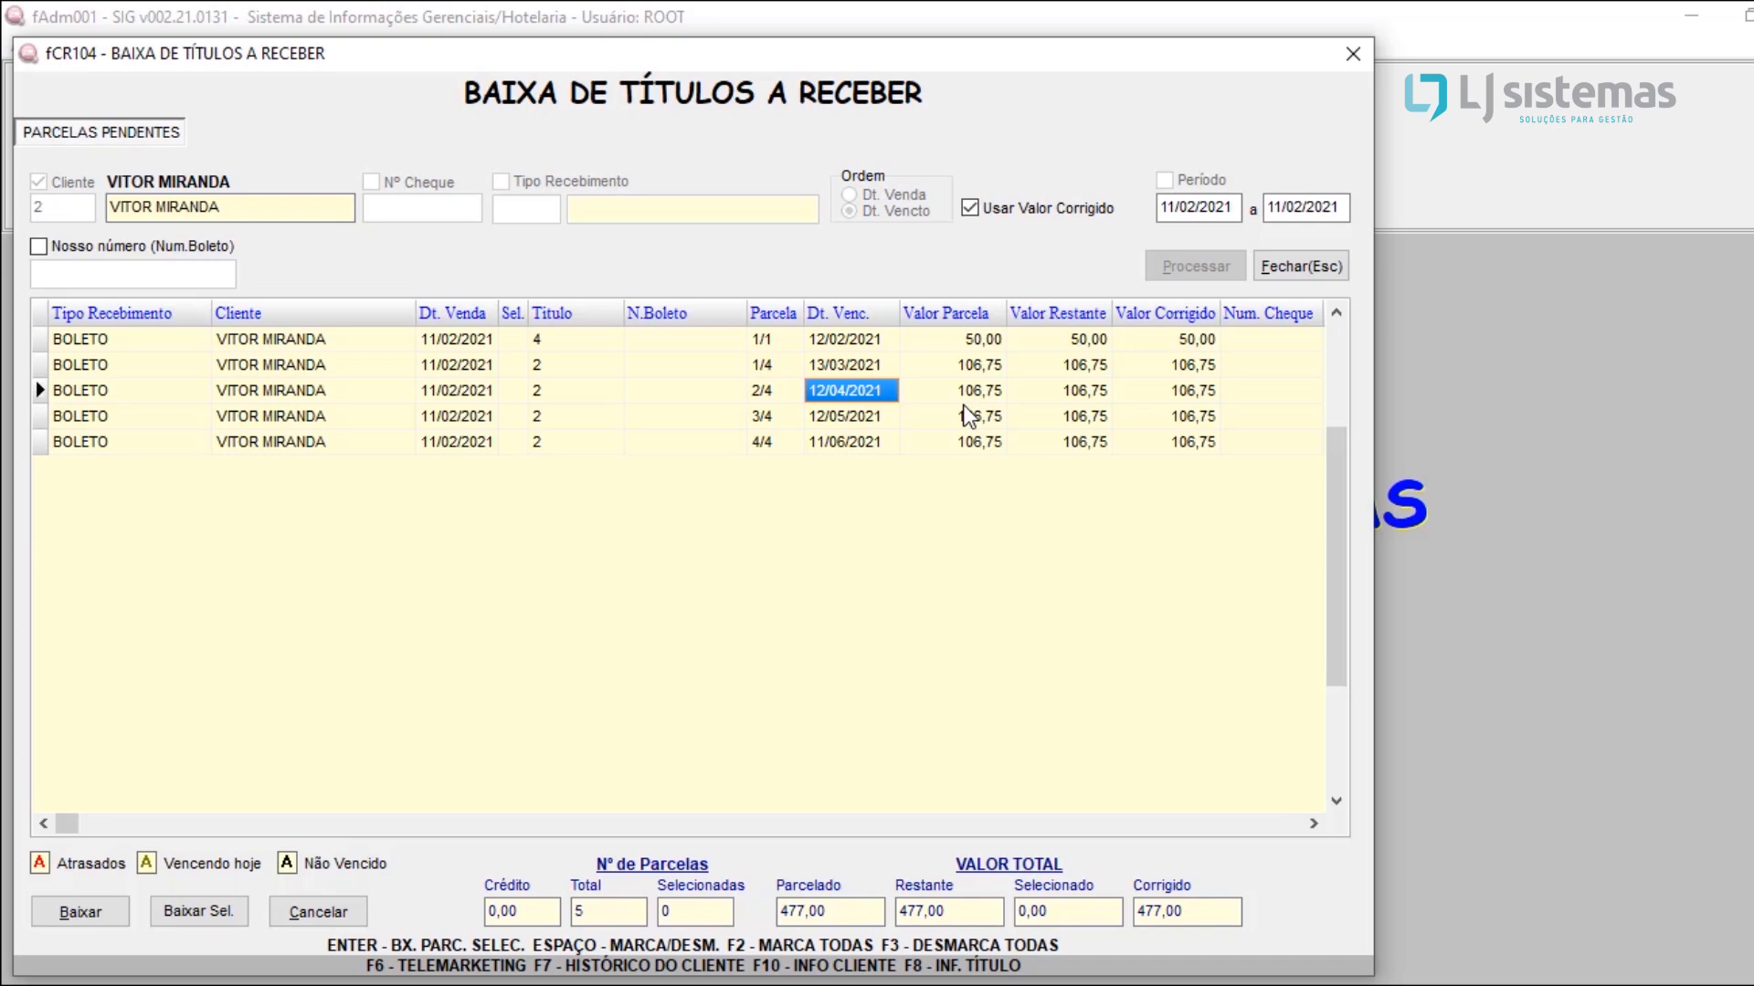
pyautogui.click(693, 391)
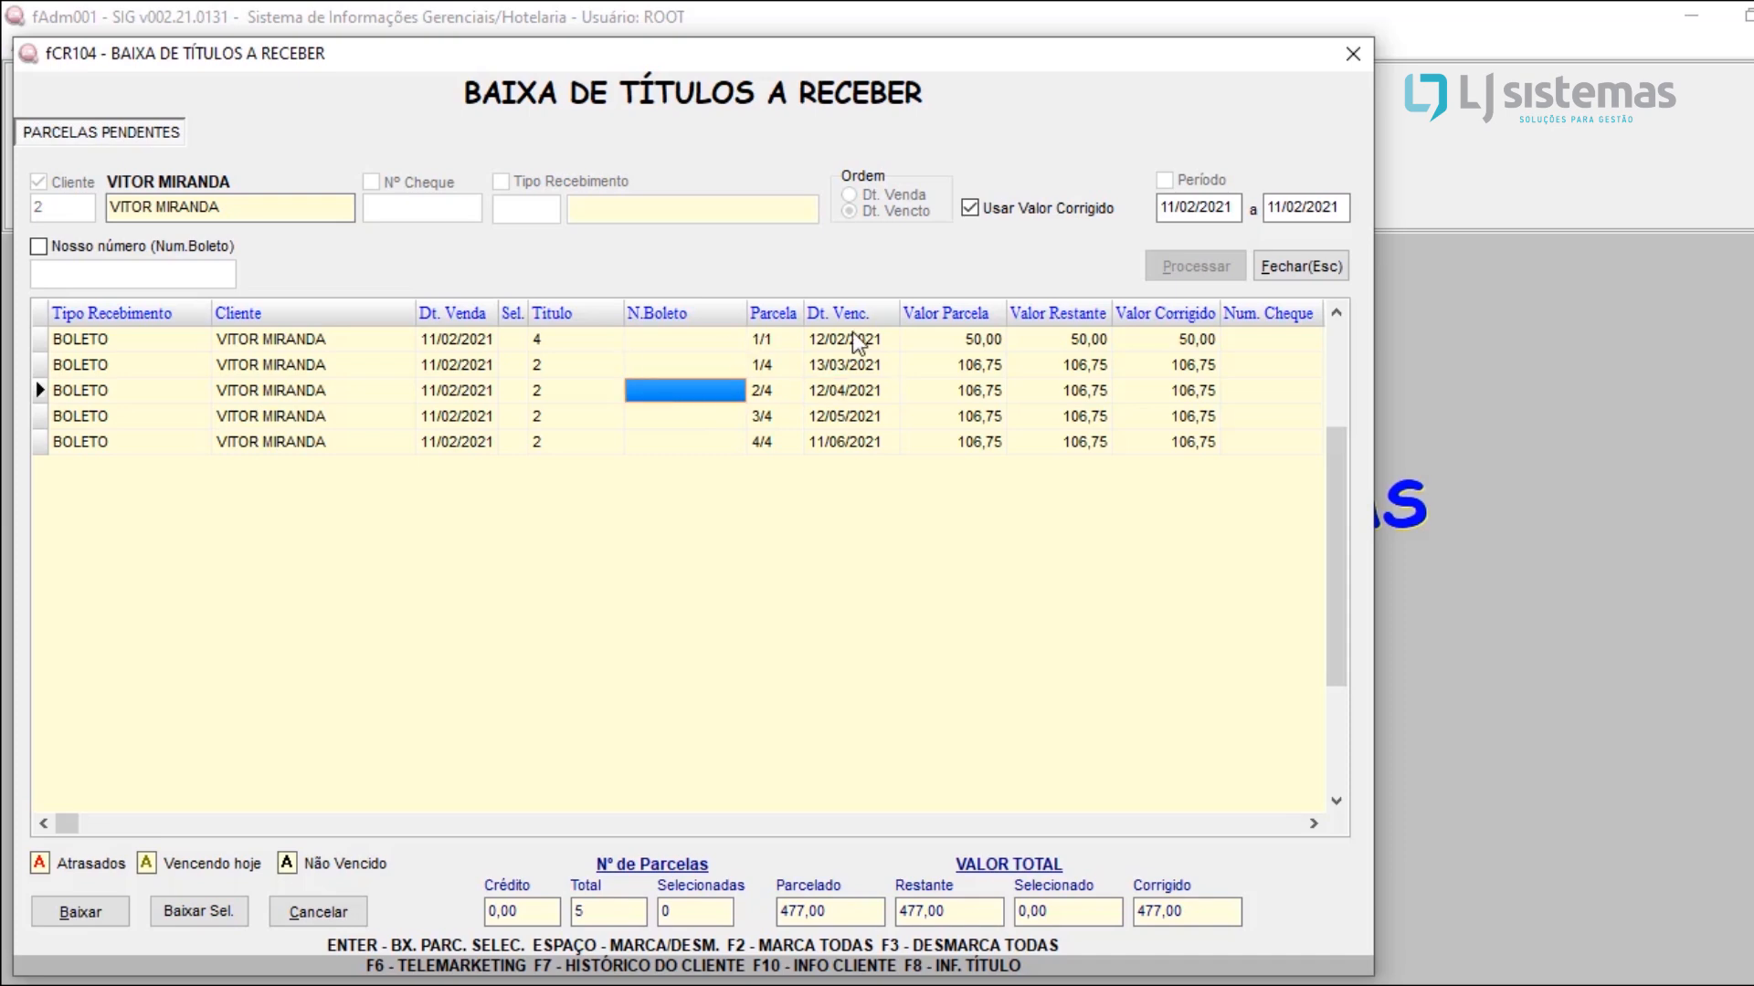
pyautogui.click(740, 342)
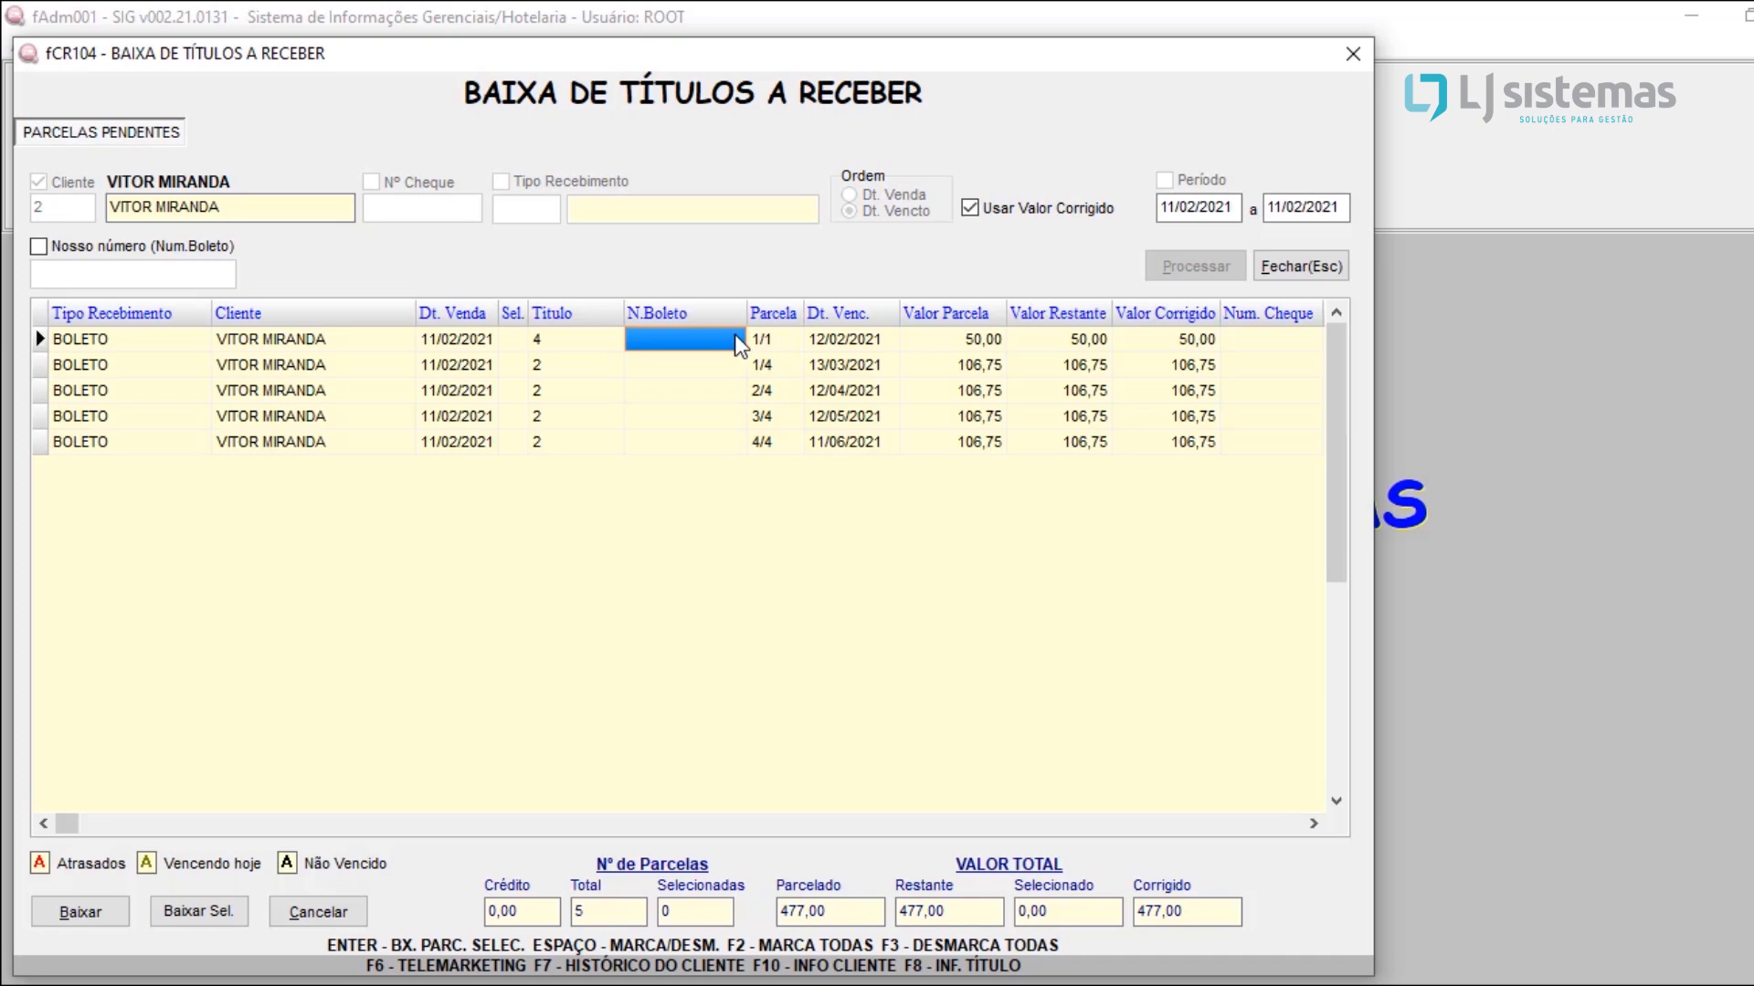
pyautogui.click(486, 339)
pyautogui.click(311, 349)
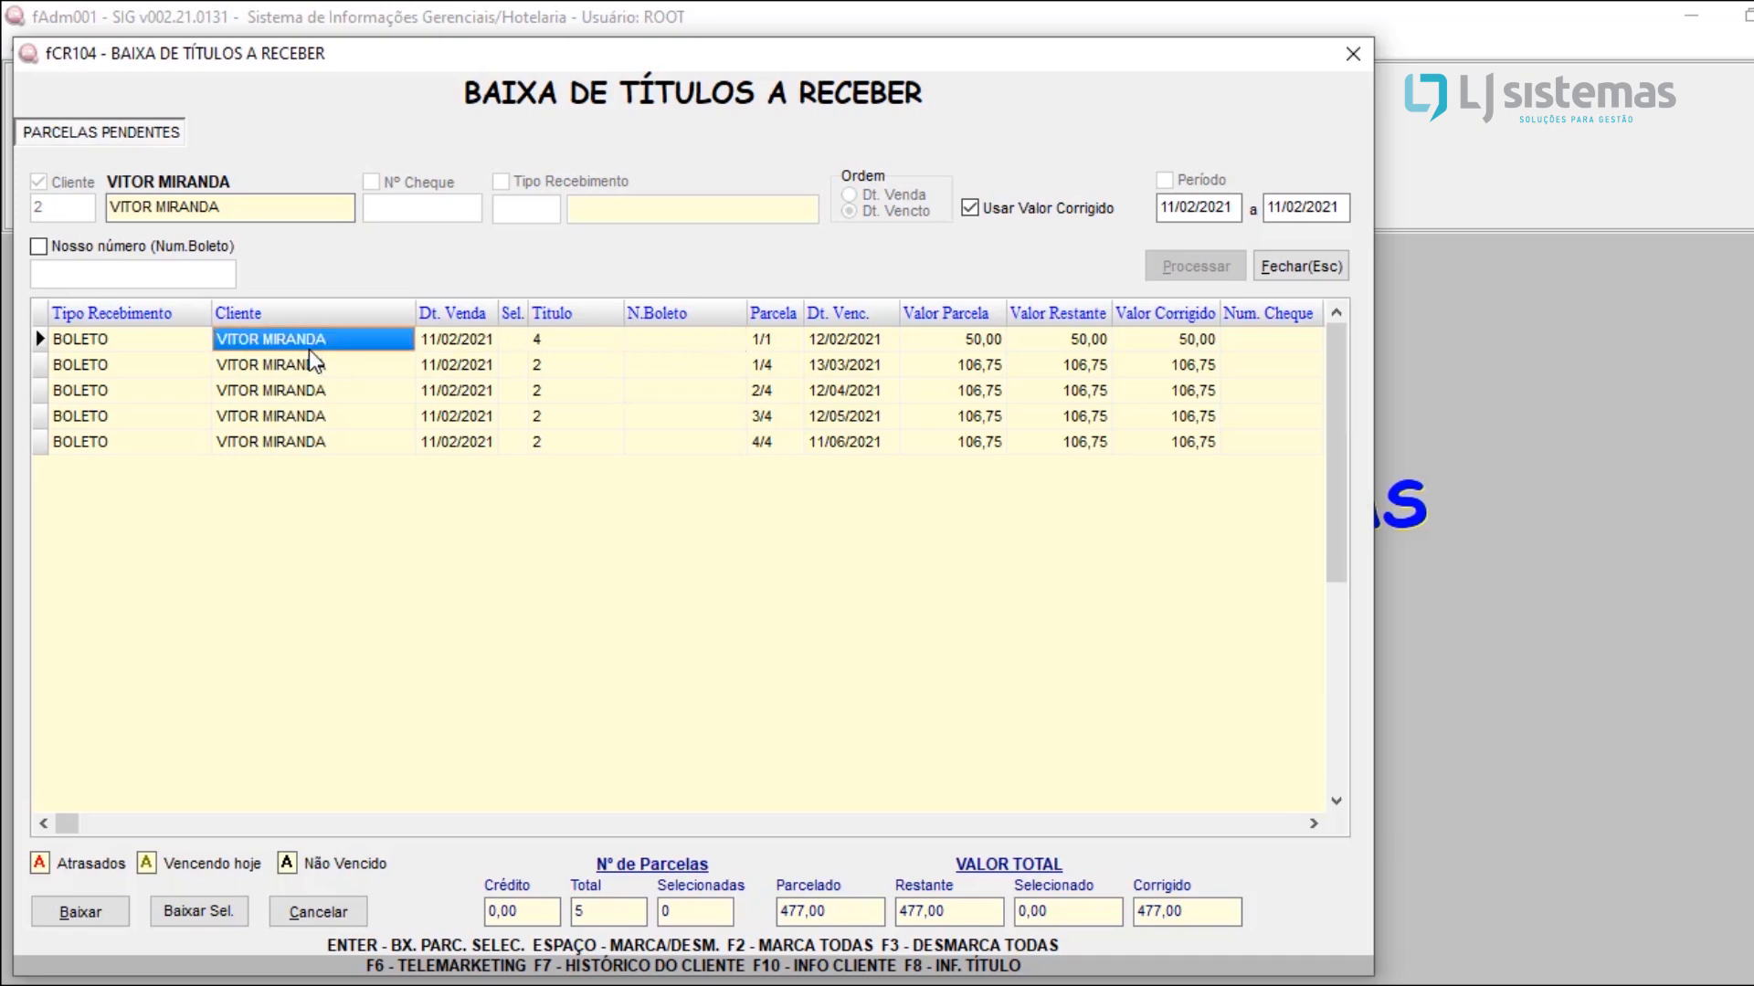
pyautogui.click(602, 340)
pyautogui.click(466, 343)
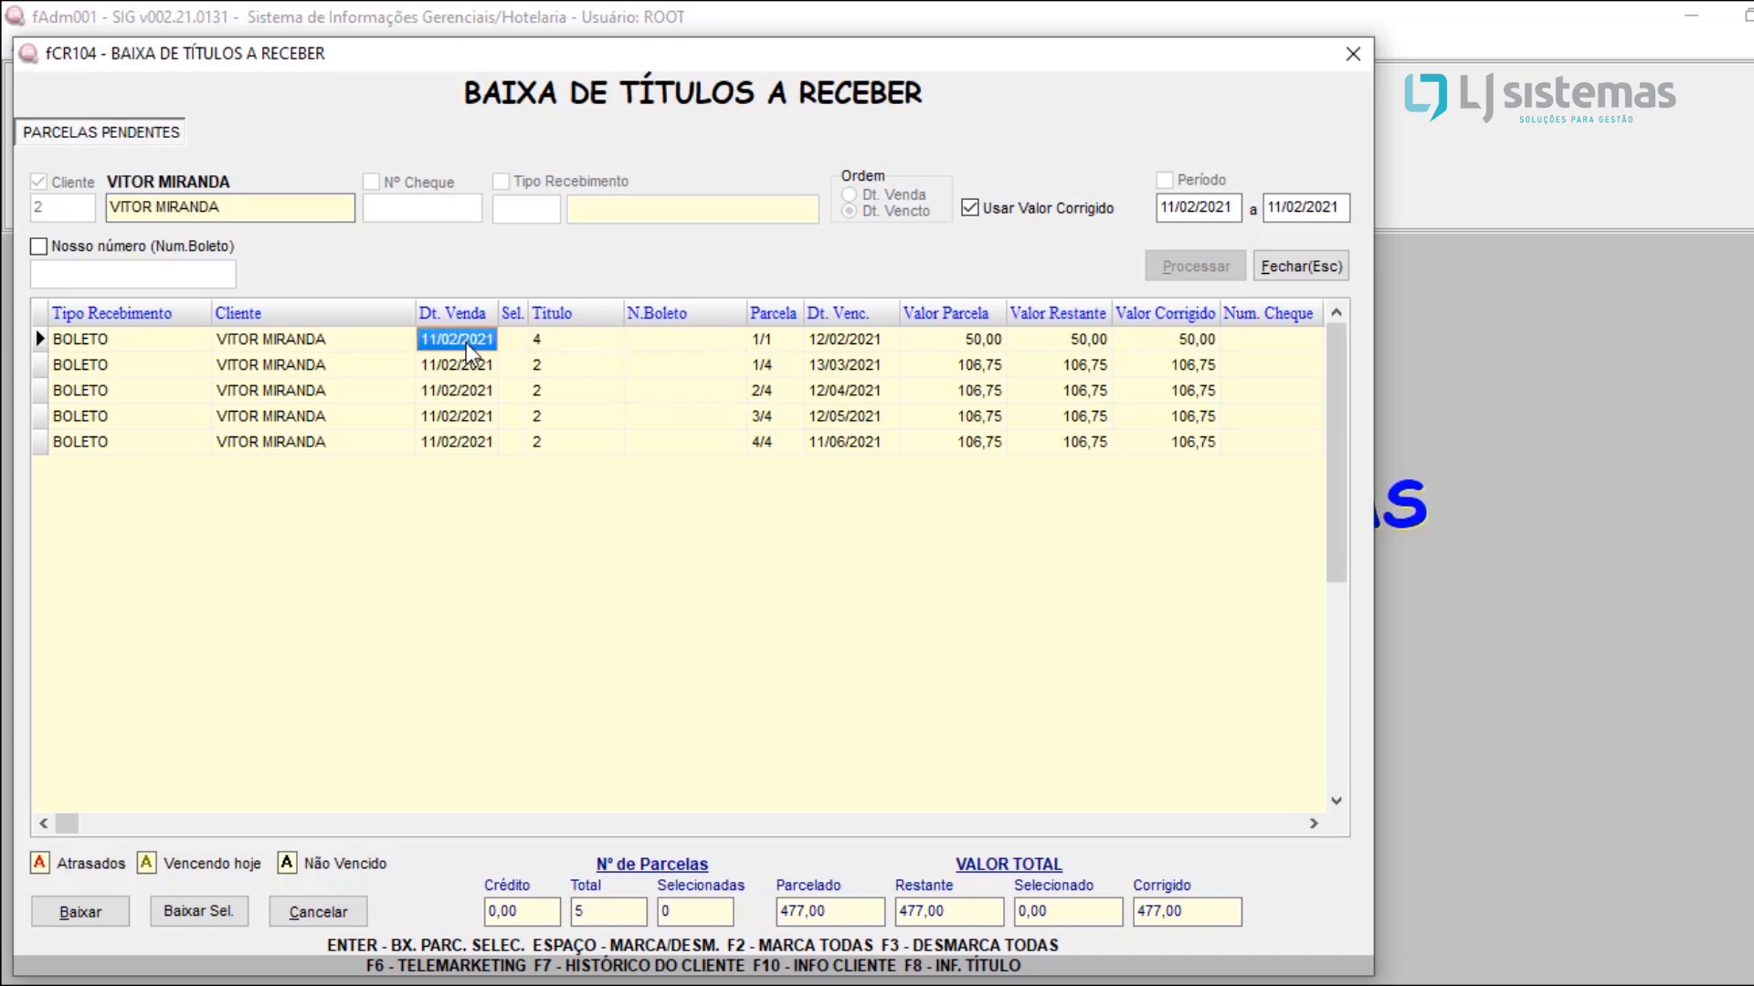
# Step: Try marking single installments of titles 4 and 2 and marking all of them, clearing every mark again
pyautogui.press('space')
pyautogui.click(513, 348)
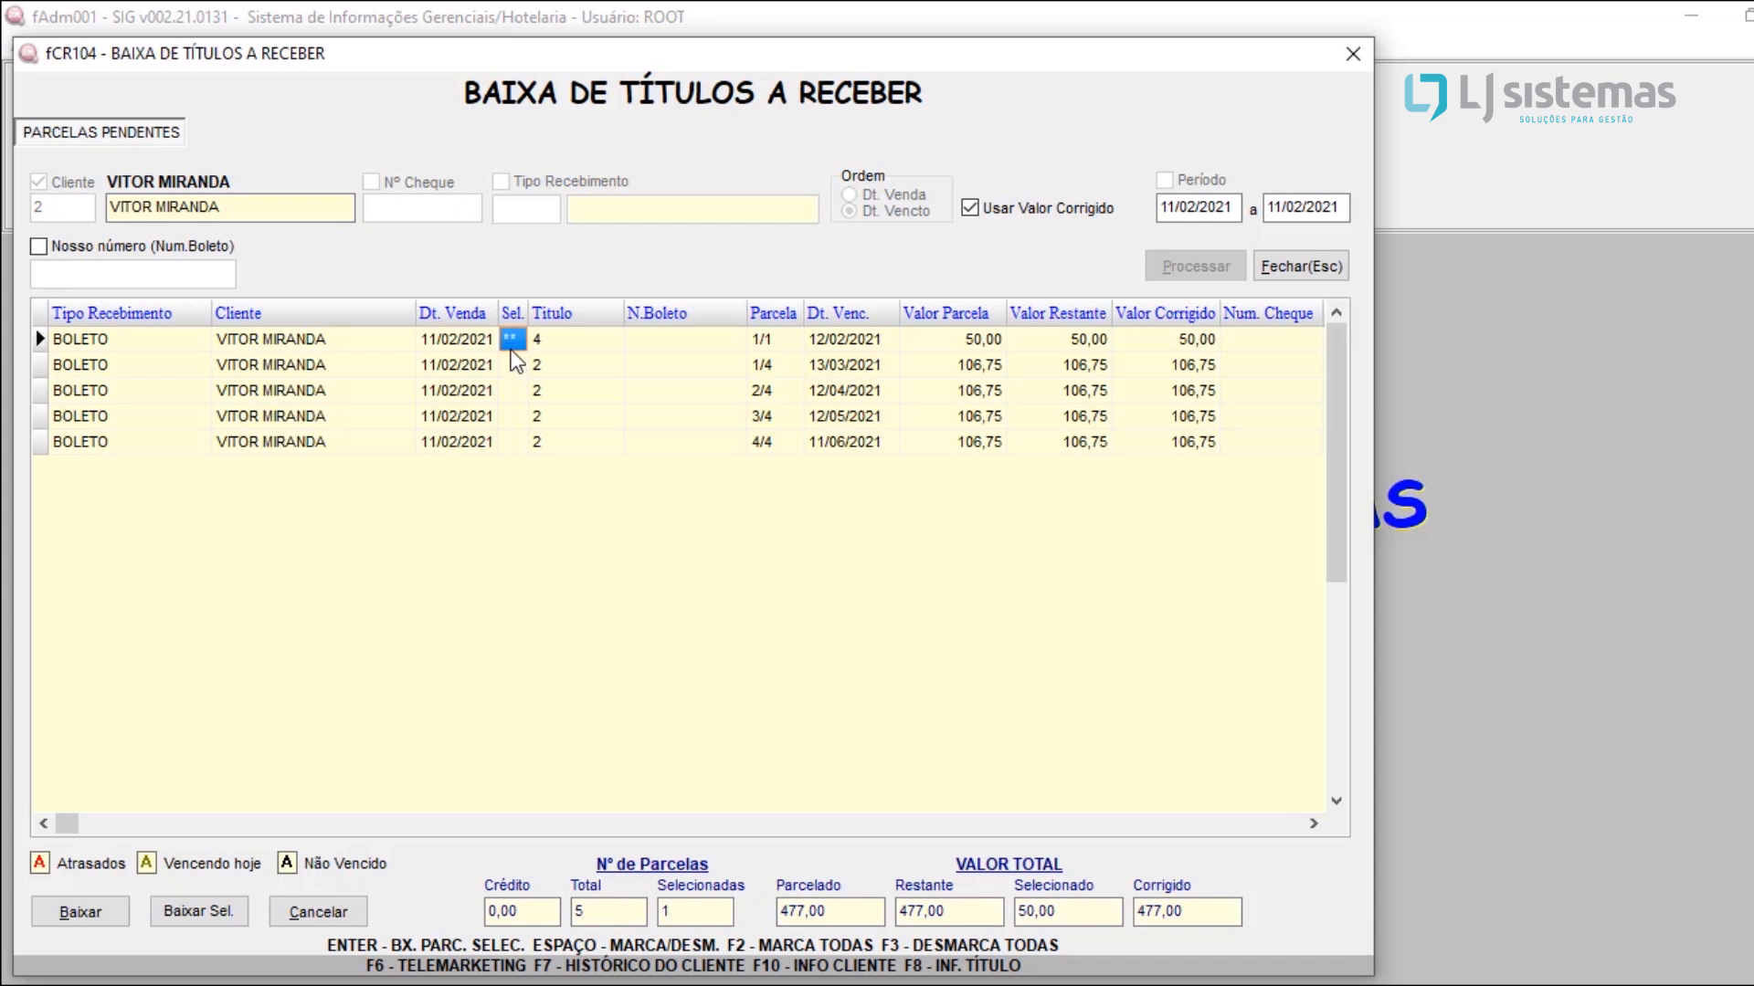
pyautogui.click(463, 348)
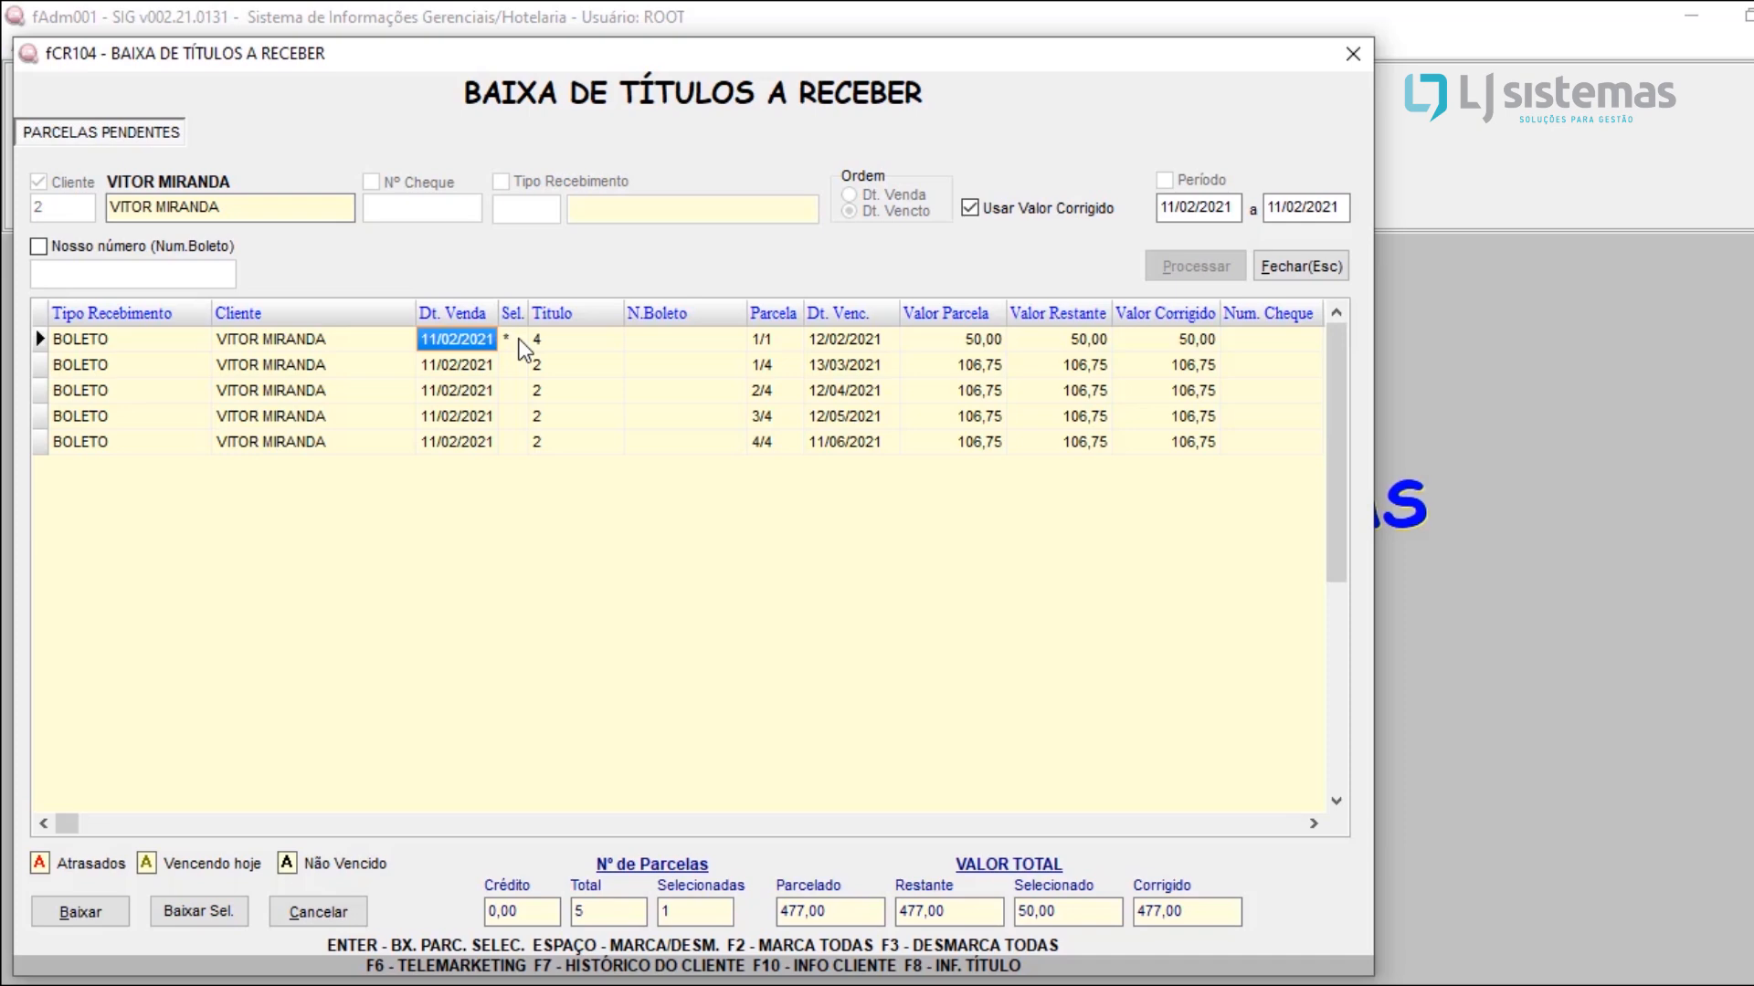
pyautogui.click(491, 364)
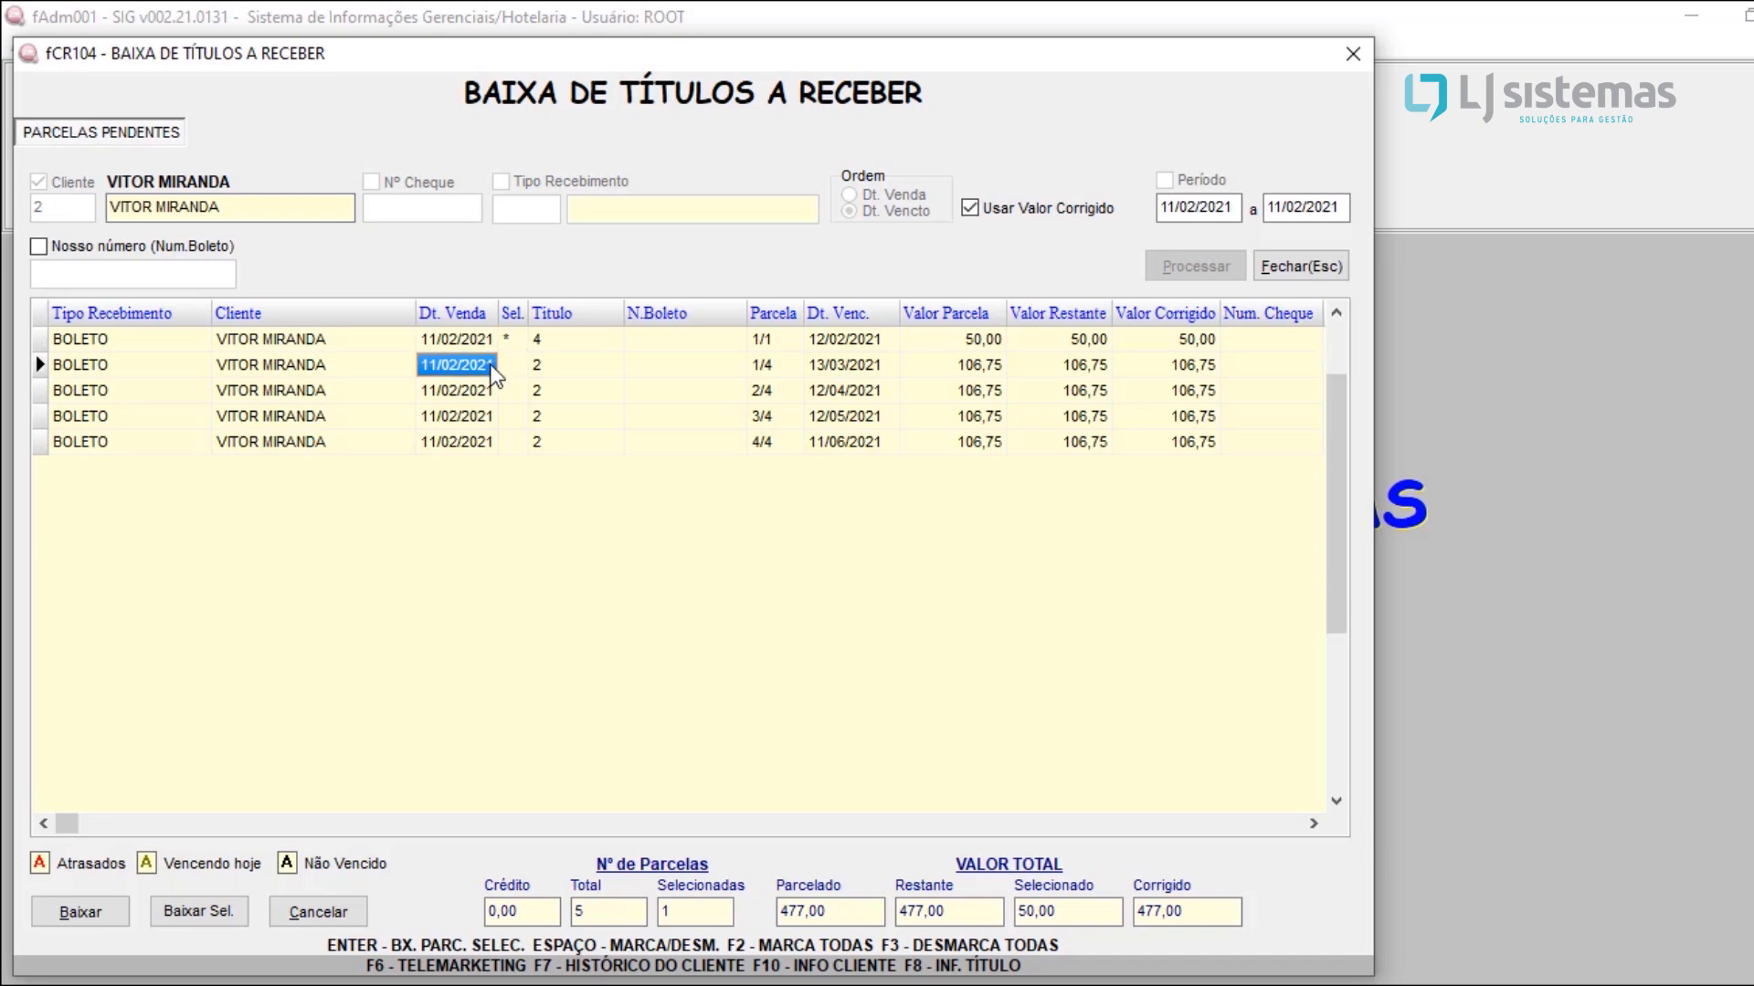
pyautogui.press('space')
pyautogui.press('F2')
pyautogui.press('F3')
# Step: Mark installment 1/1 of title 4 and start settling the selection, answering that it was not settled on credit (à prazo)
pyautogui.press('Up')
pyautogui.press('space')
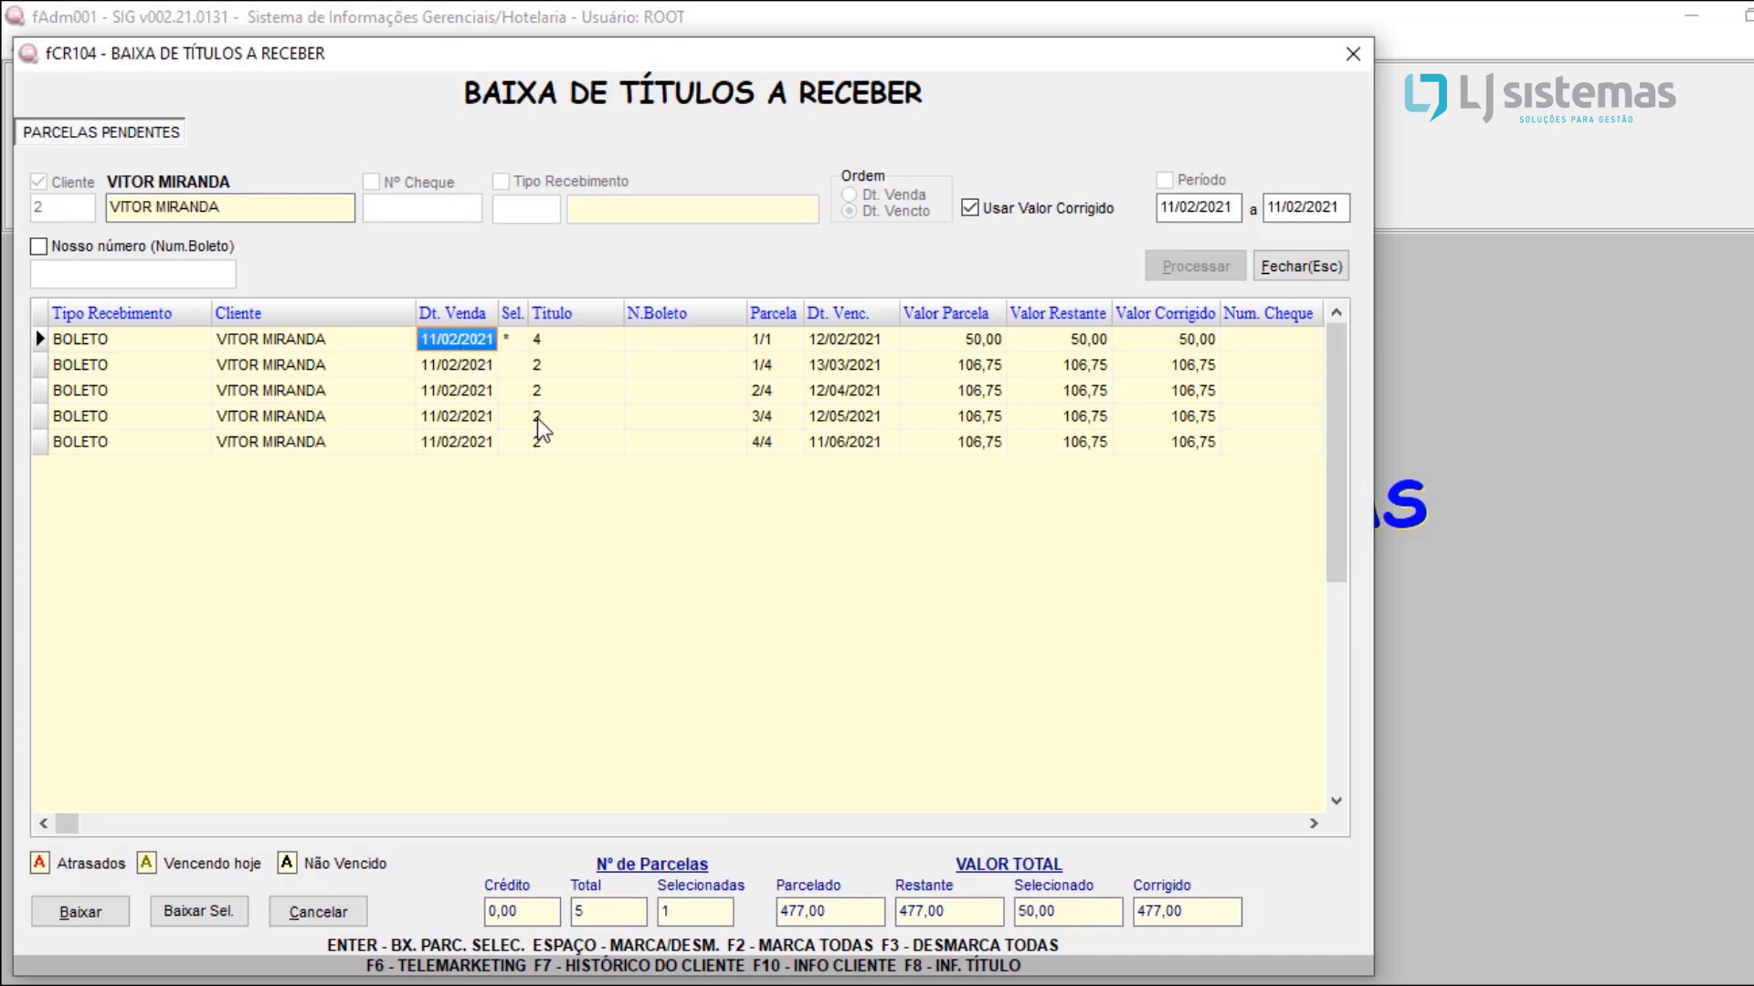
pyautogui.click(190, 907)
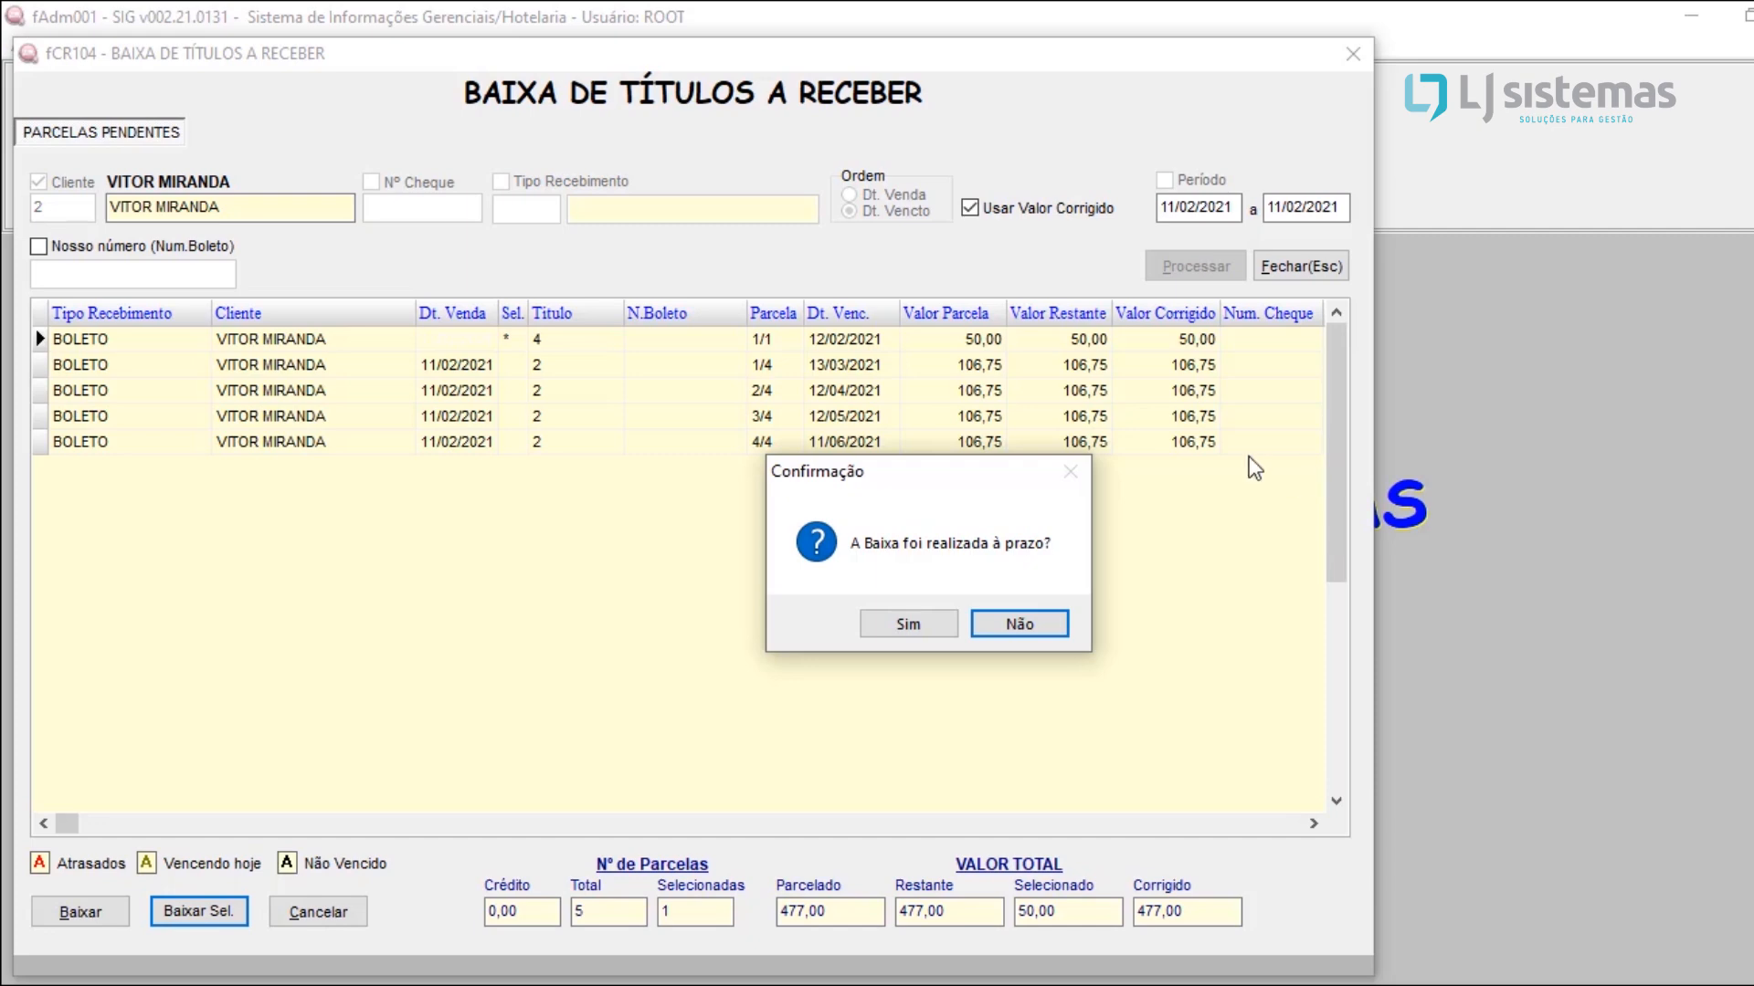
pyautogui.click(1028, 621)
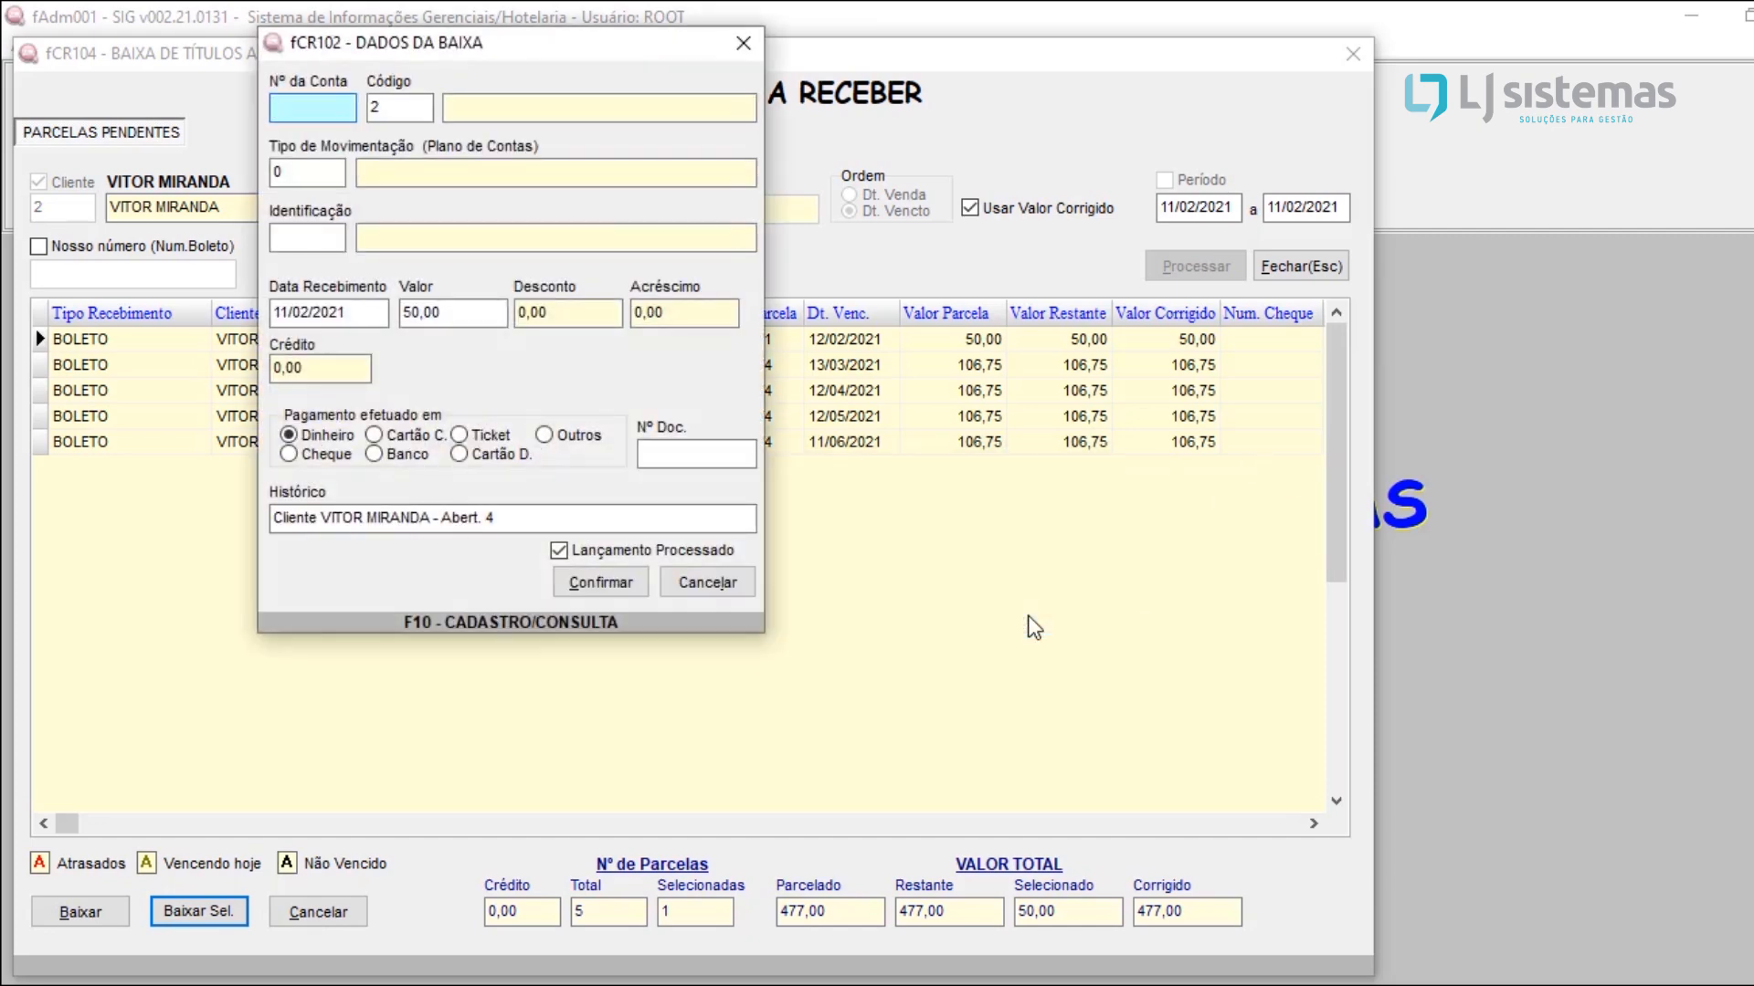
# Step: Look up the registered bank accounts and set the settlement's account to CAIXA HOTEL
pyautogui.click(402, 103)
pyautogui.press('BackSpace')
pyautogui.press('F10')
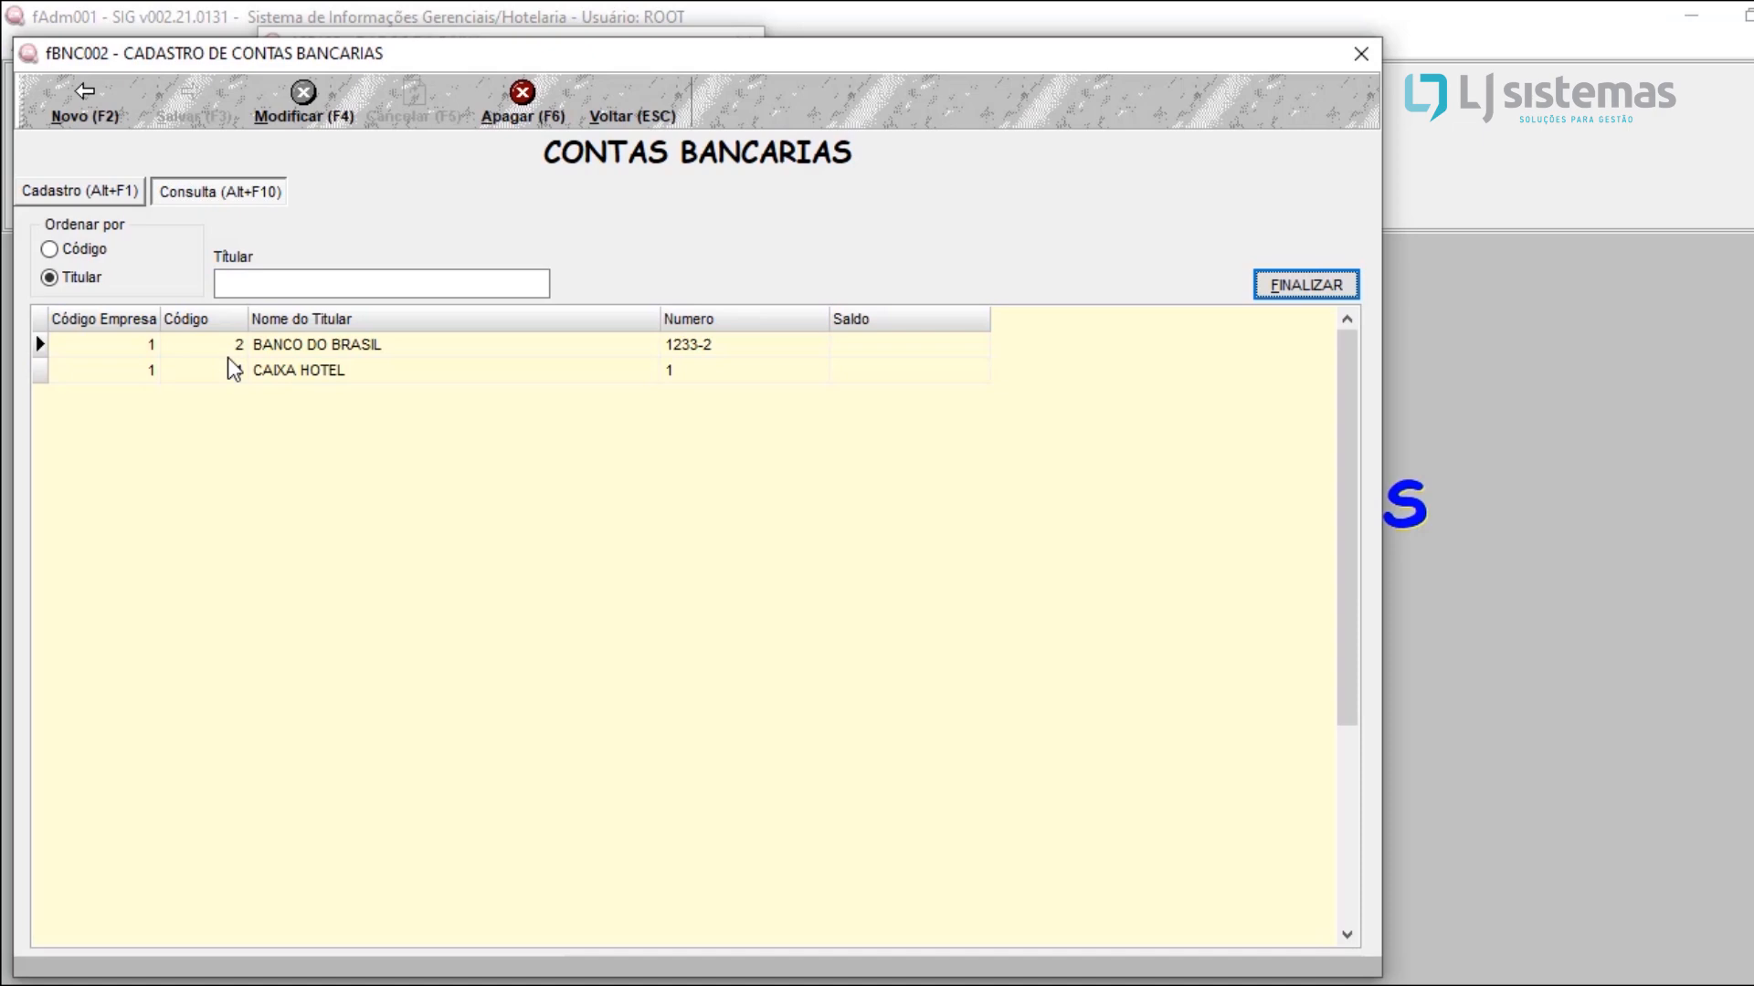
pyautogui.click(294, 374)
pyautogui.click(311, 352)
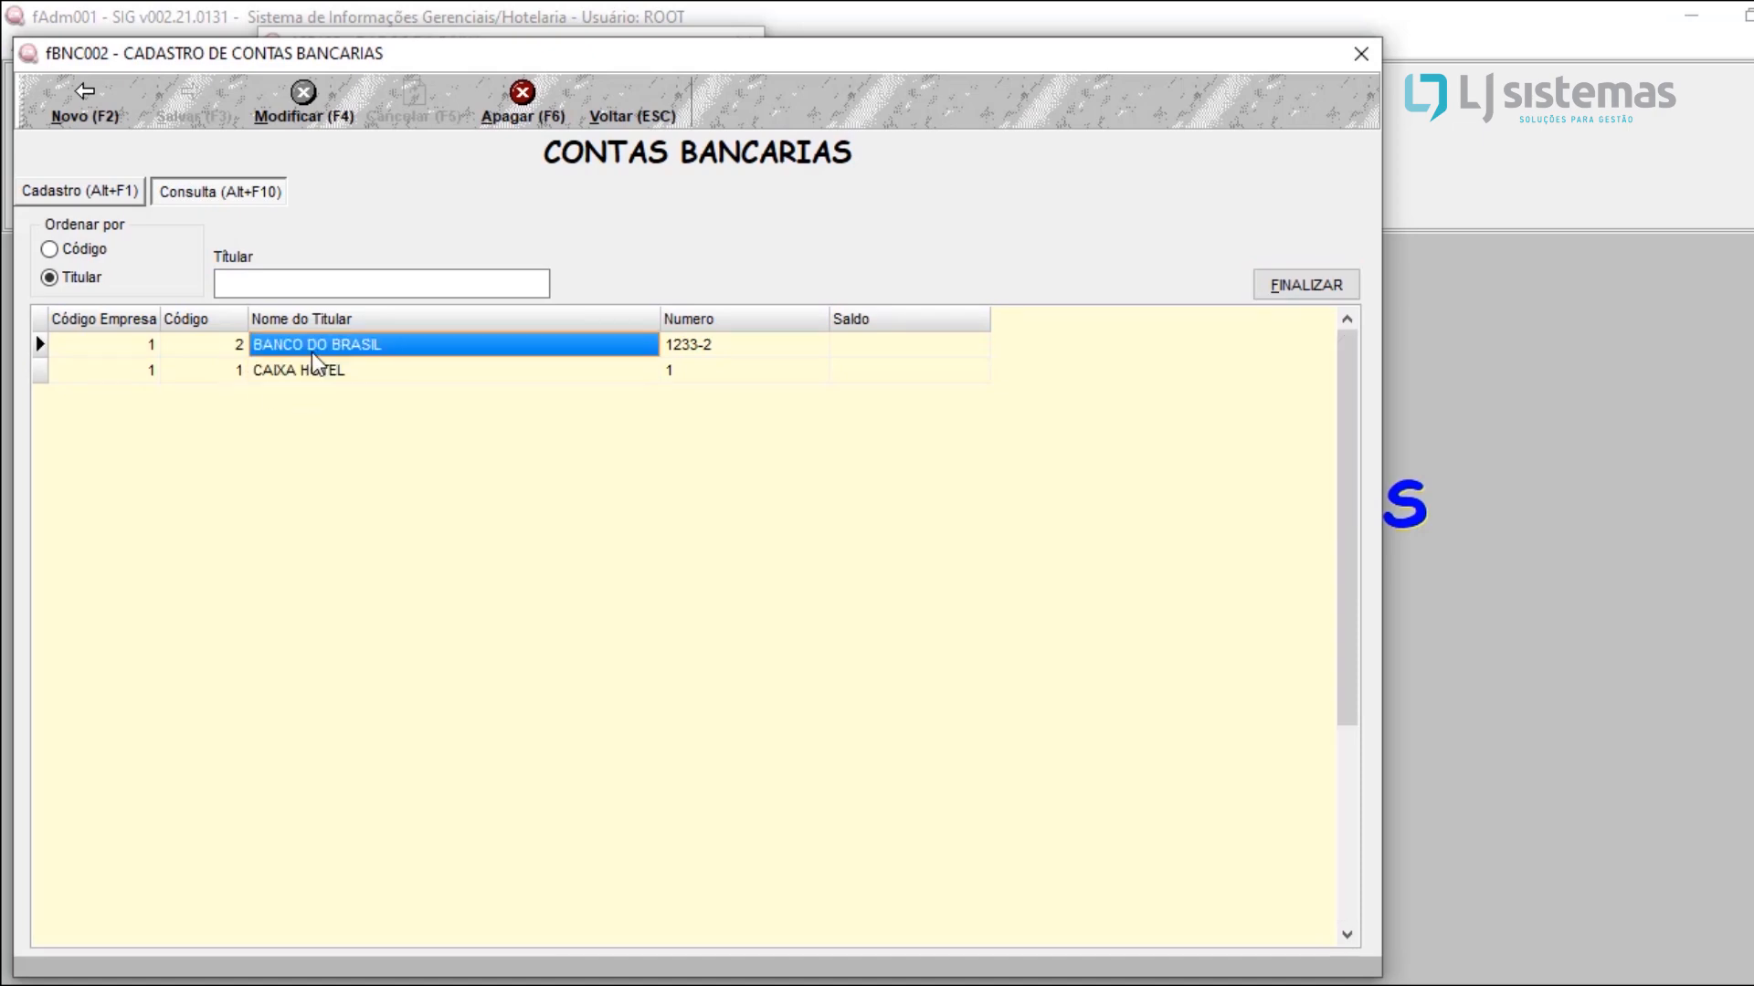
pyautogui.click(315, 373)
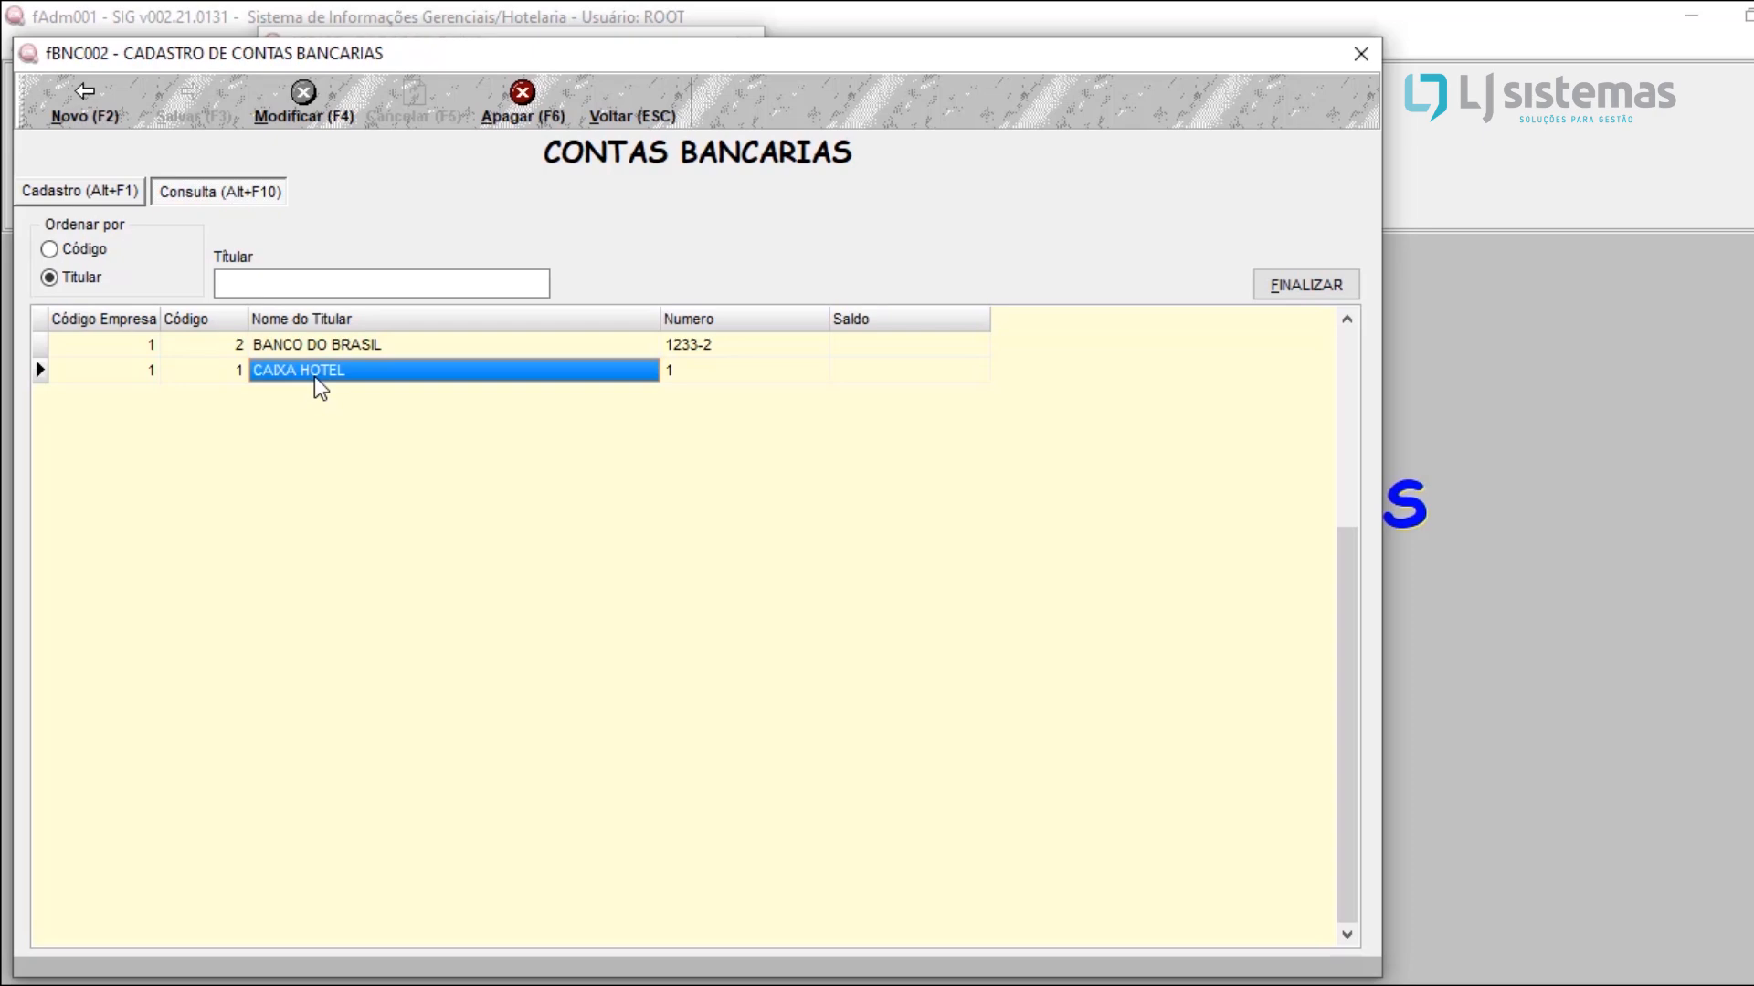
pyautogui.doubleClick(314, 376)
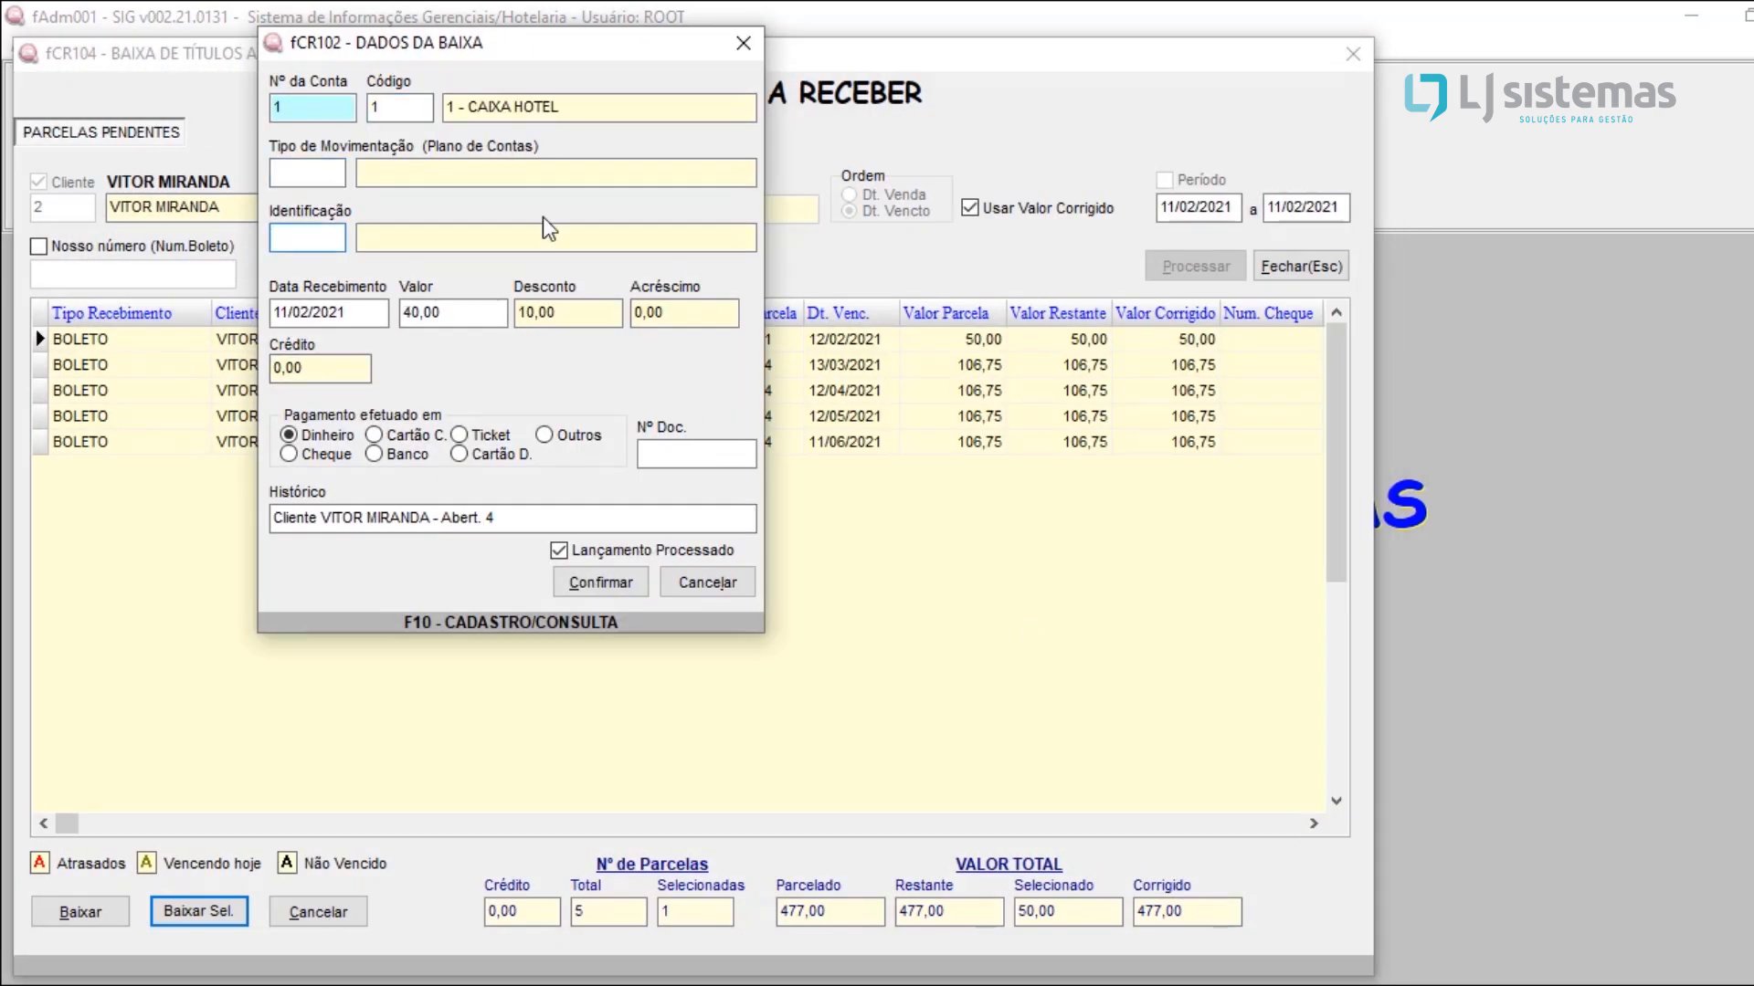
# Step: Search the movement types for RECEB and set the settlement's movement type to 2 (RECEBIMENTO DE CLIENTE)
pyautogui.click(280, 170)
pyautogui.press('F10')
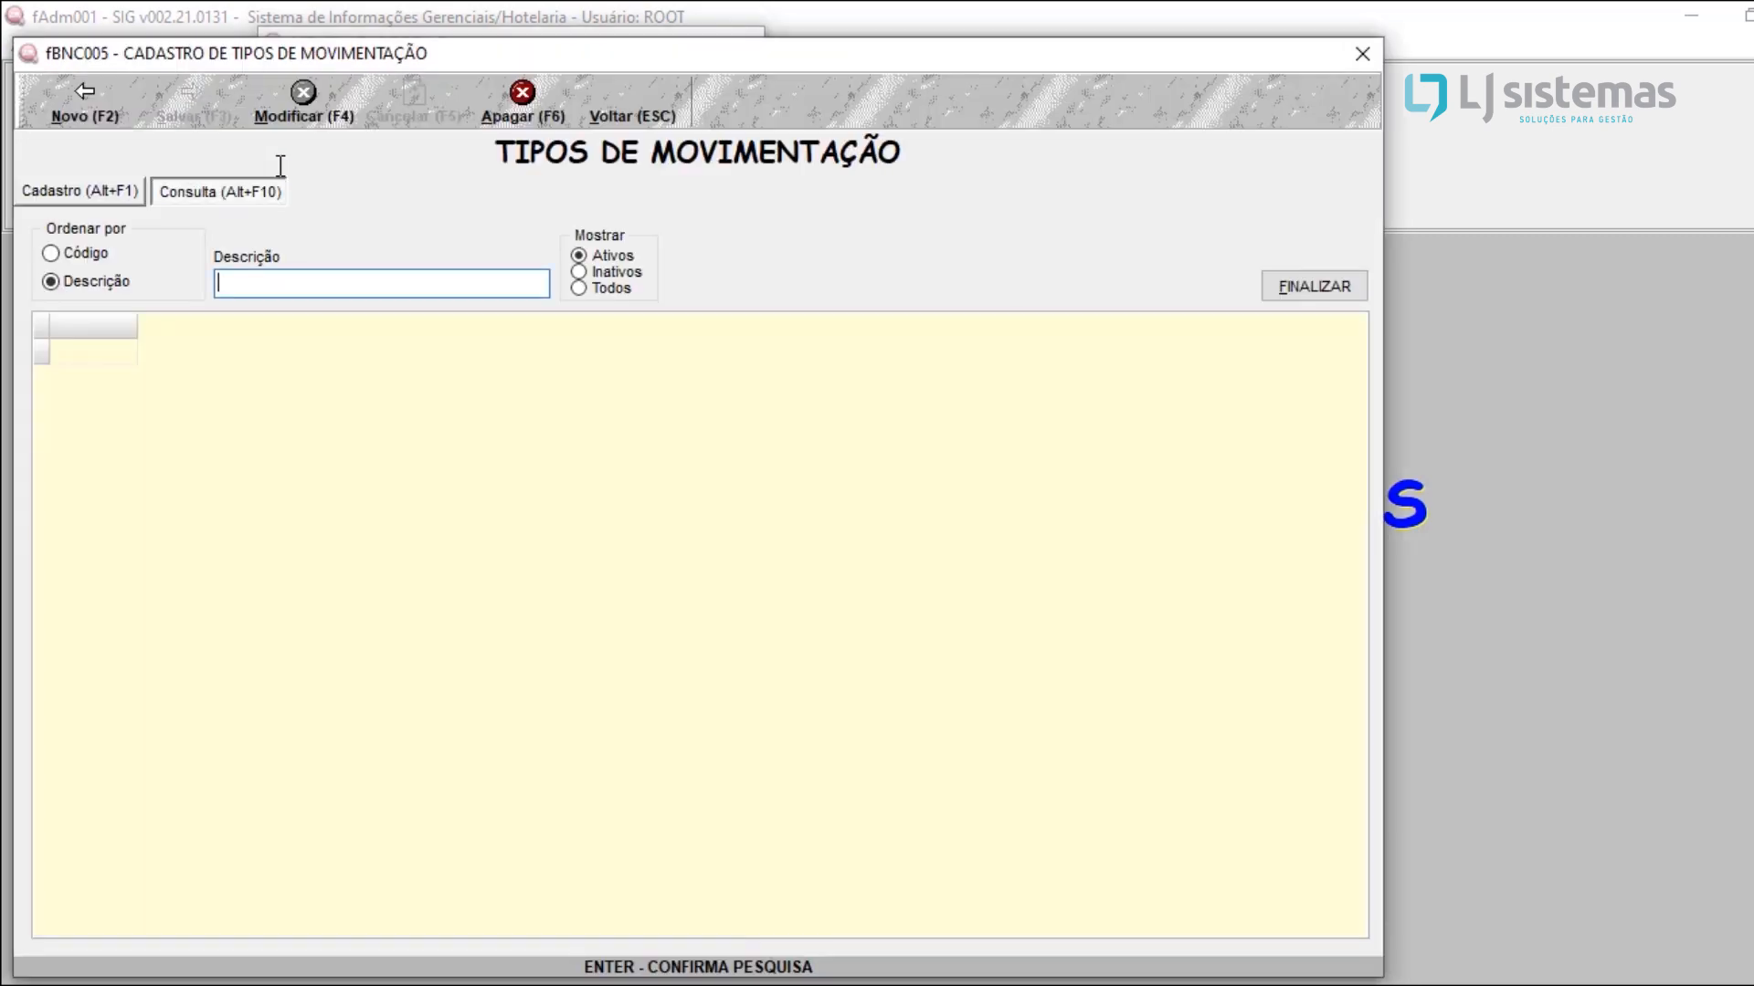
pyautogui.write('RECEB')
pyautogui.press('Return')
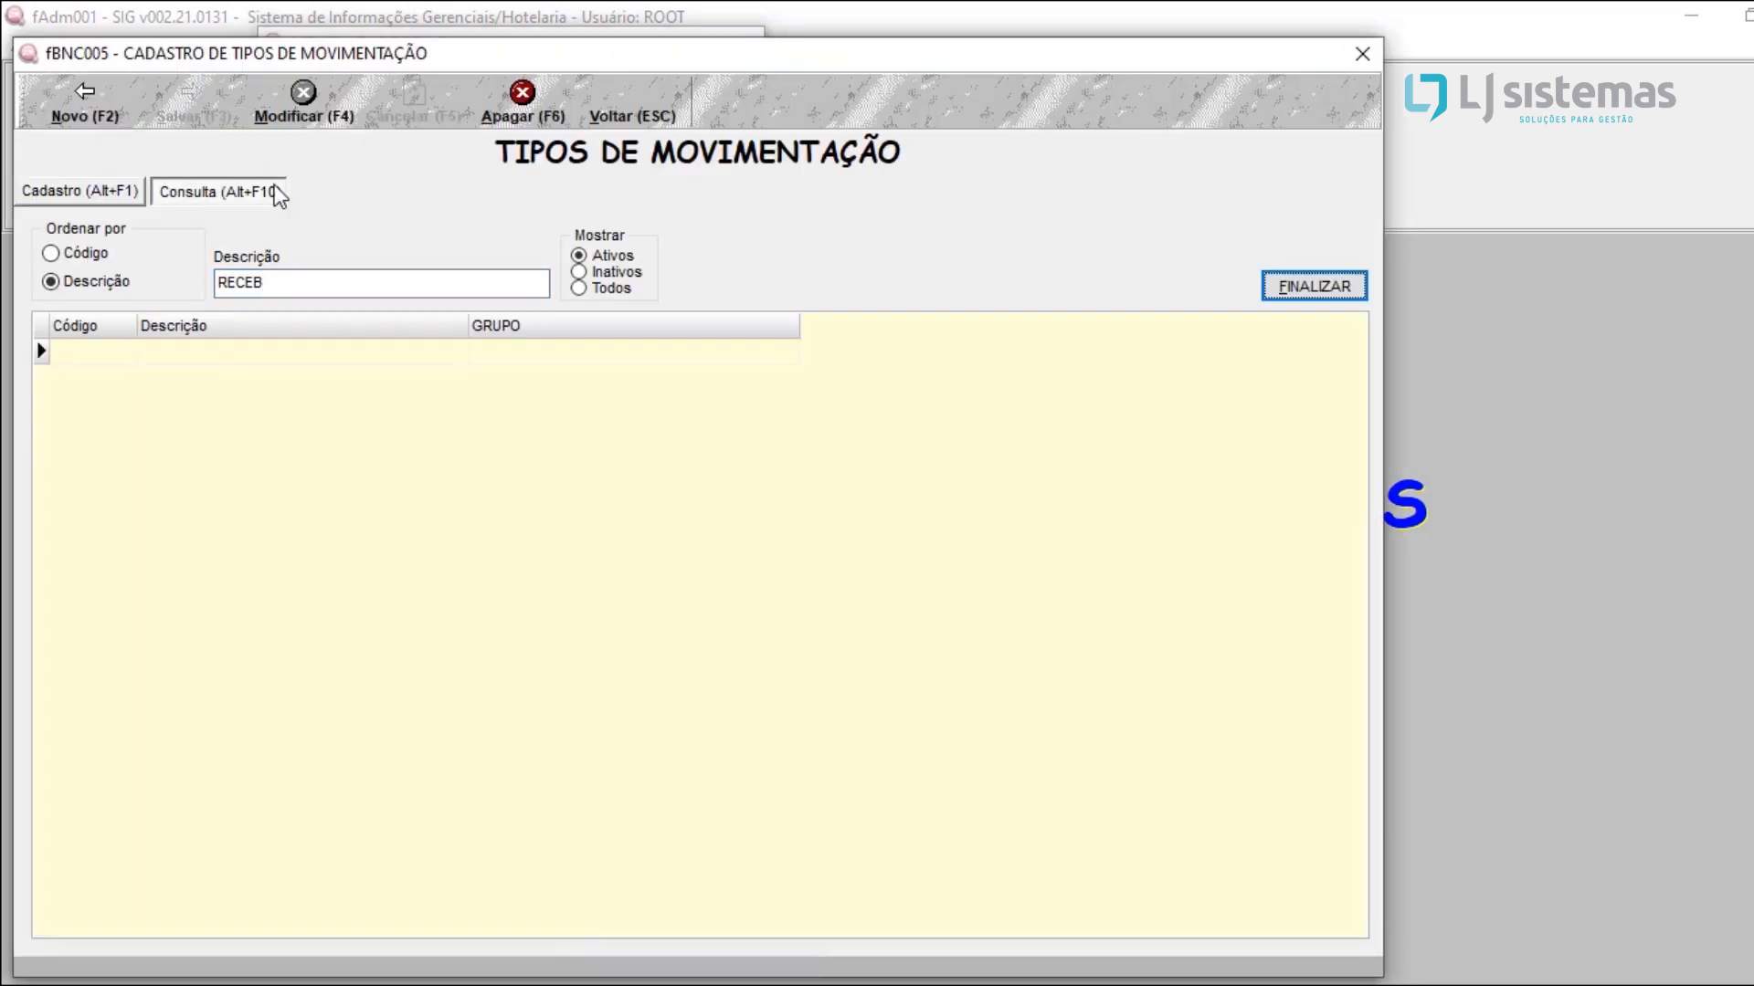
pyautogui.click(269, 292)
pyautogui.press('Escape')
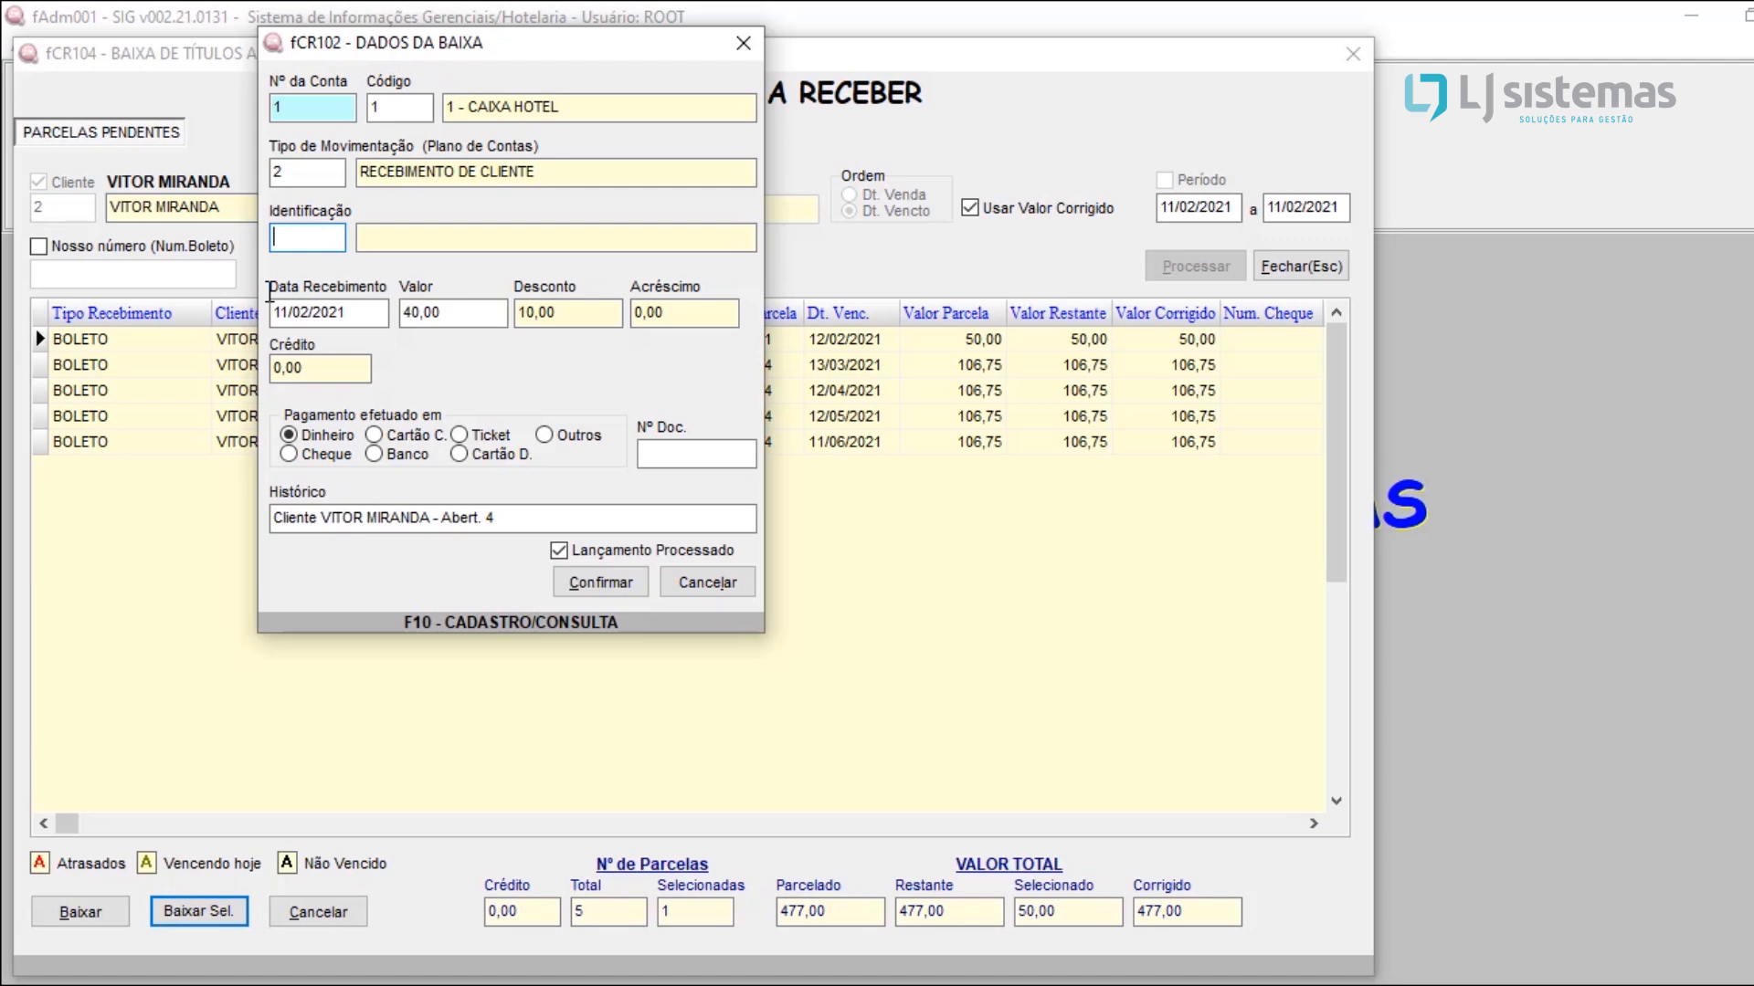
# Step: Set the received value of the settlement to 50,00
pyautogui.click(451, 316)
pyautogui.write('50')
pyautogui.press('Tab')
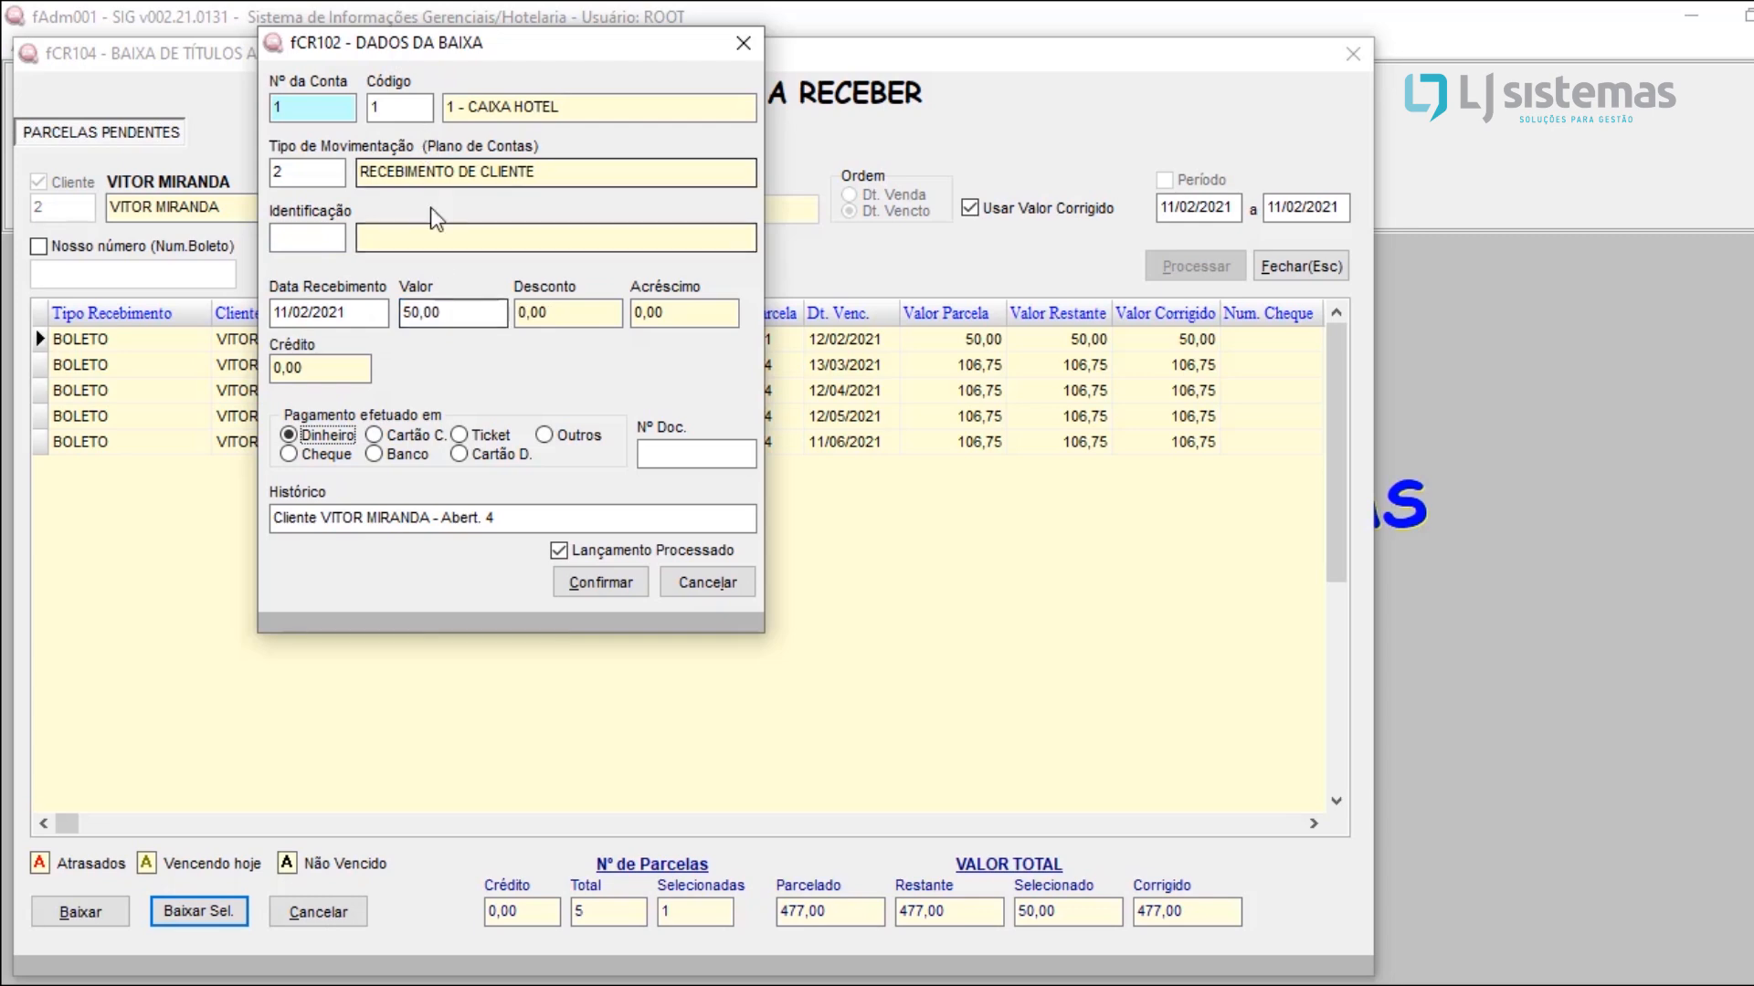
# Step: Set the received value of the settlement to 40,00 and check the discount field
pyautogui.click(439, 316)
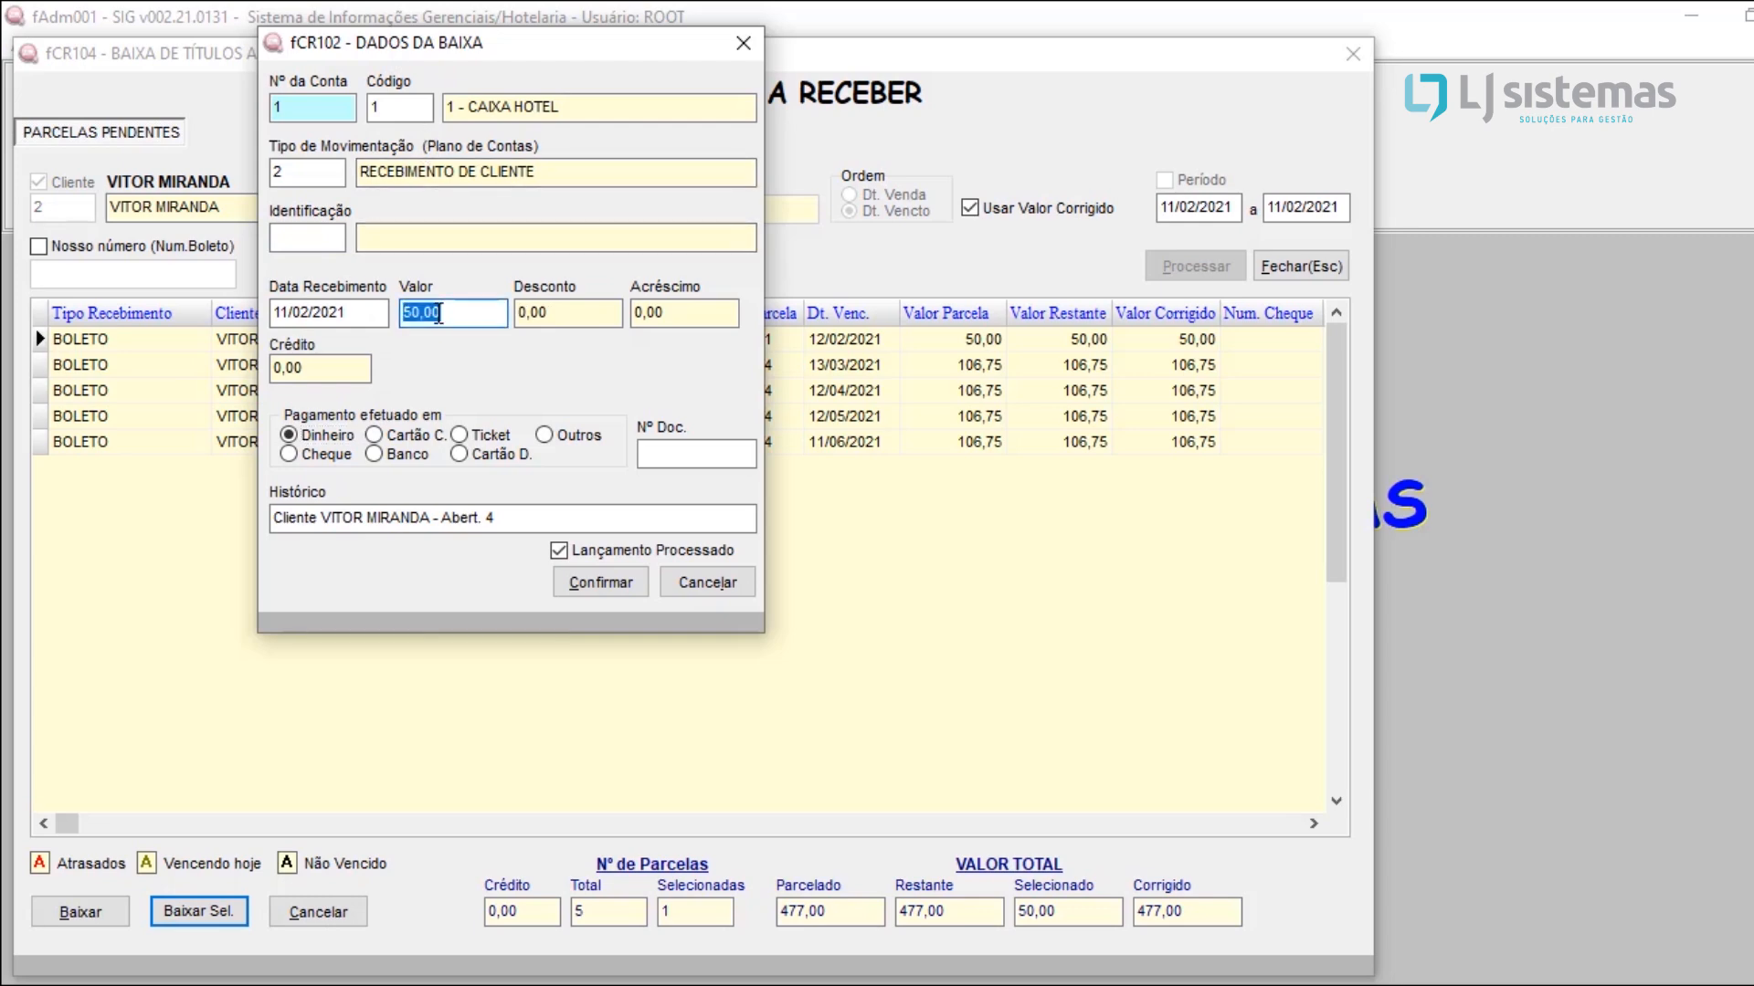
pyautogui.write('40')
pyautogui.press('Tab')
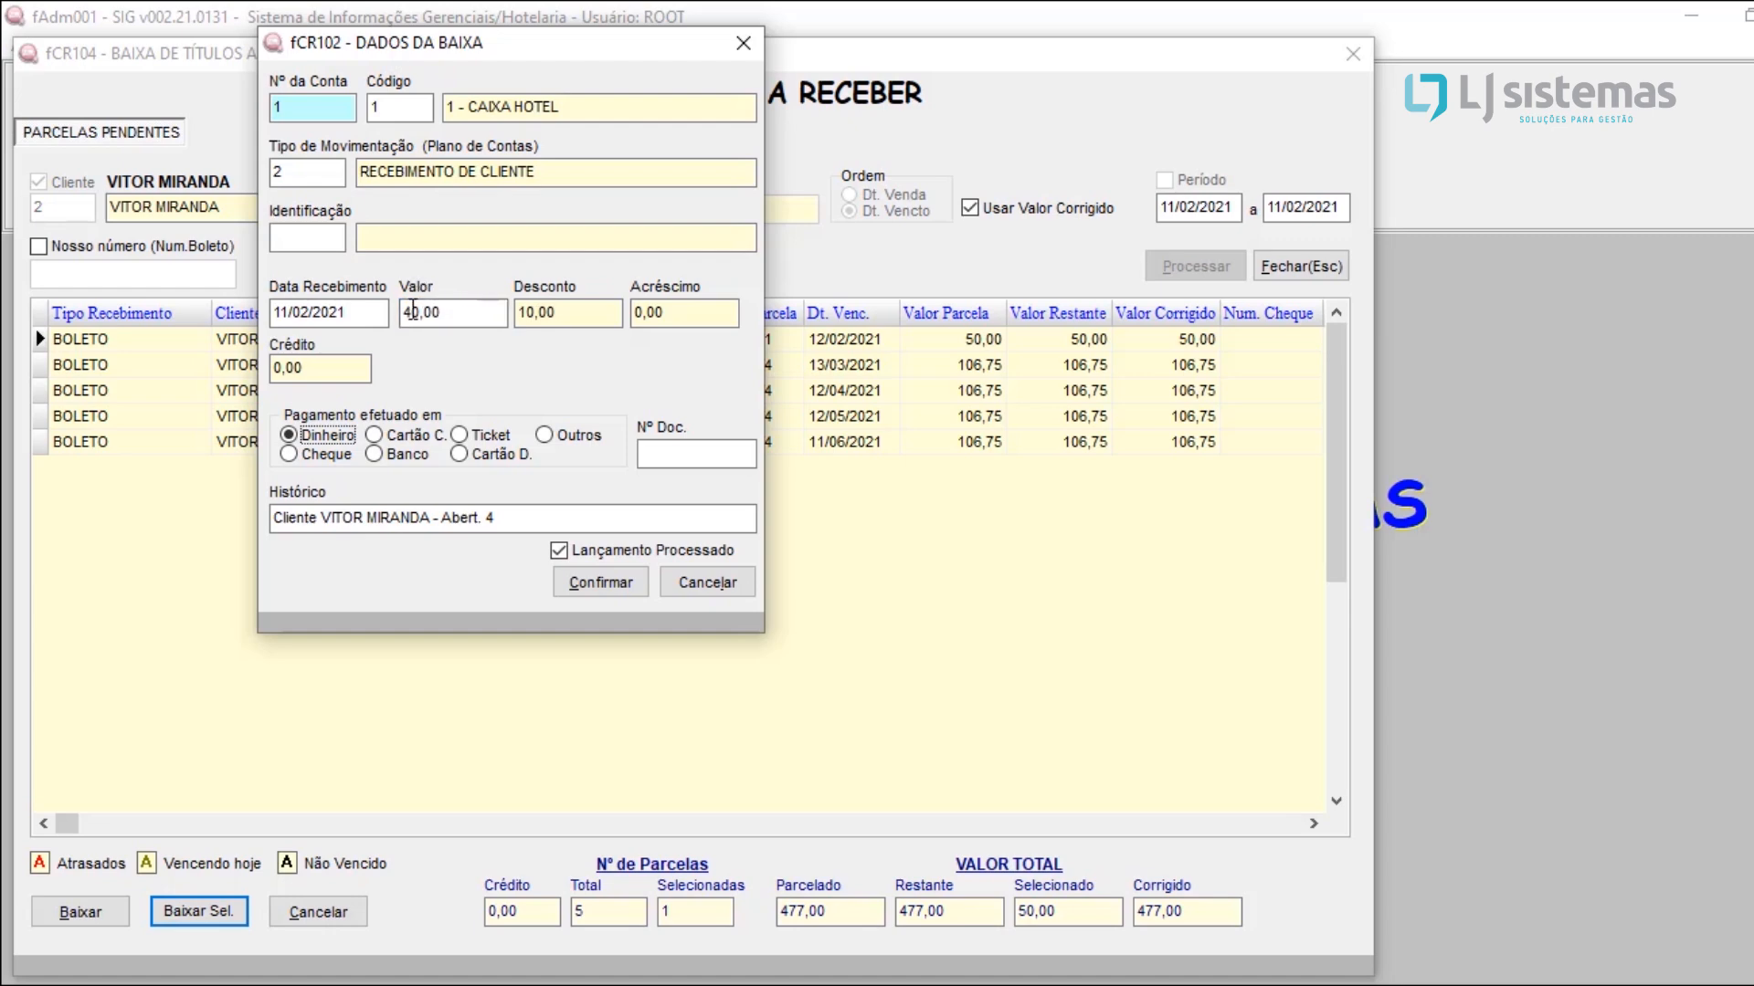
pyautogui.click(422, 308)
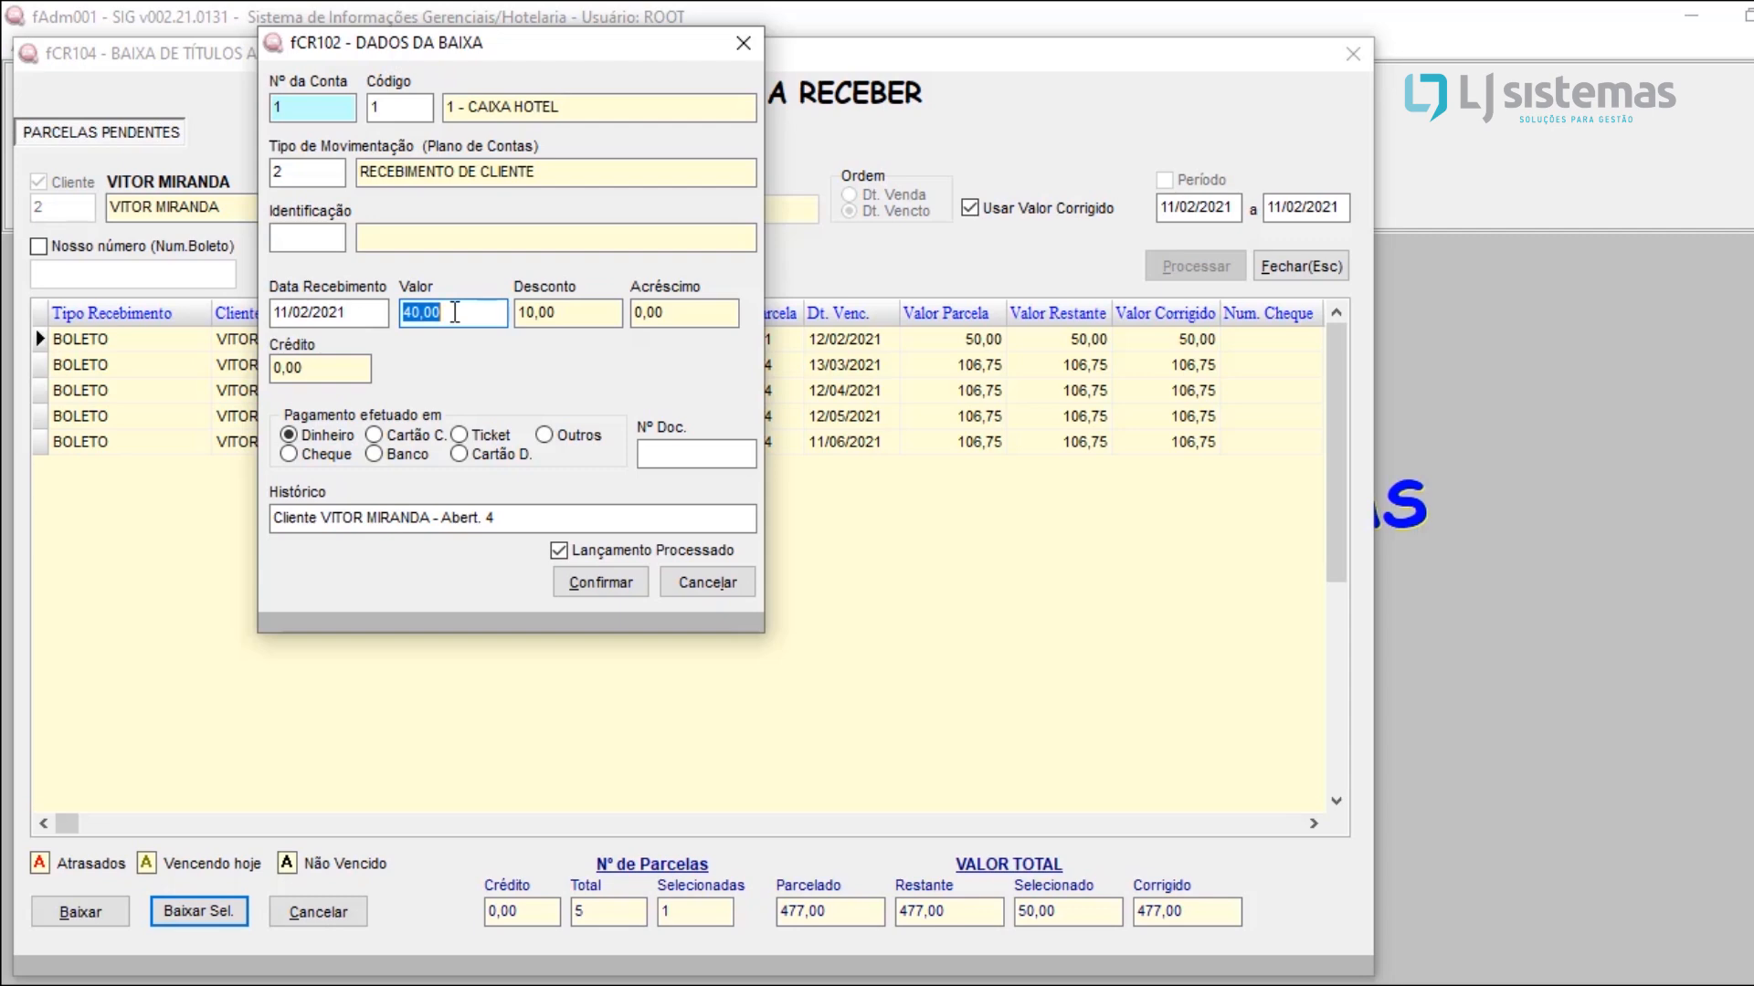
pyautogui.click(559, 312)
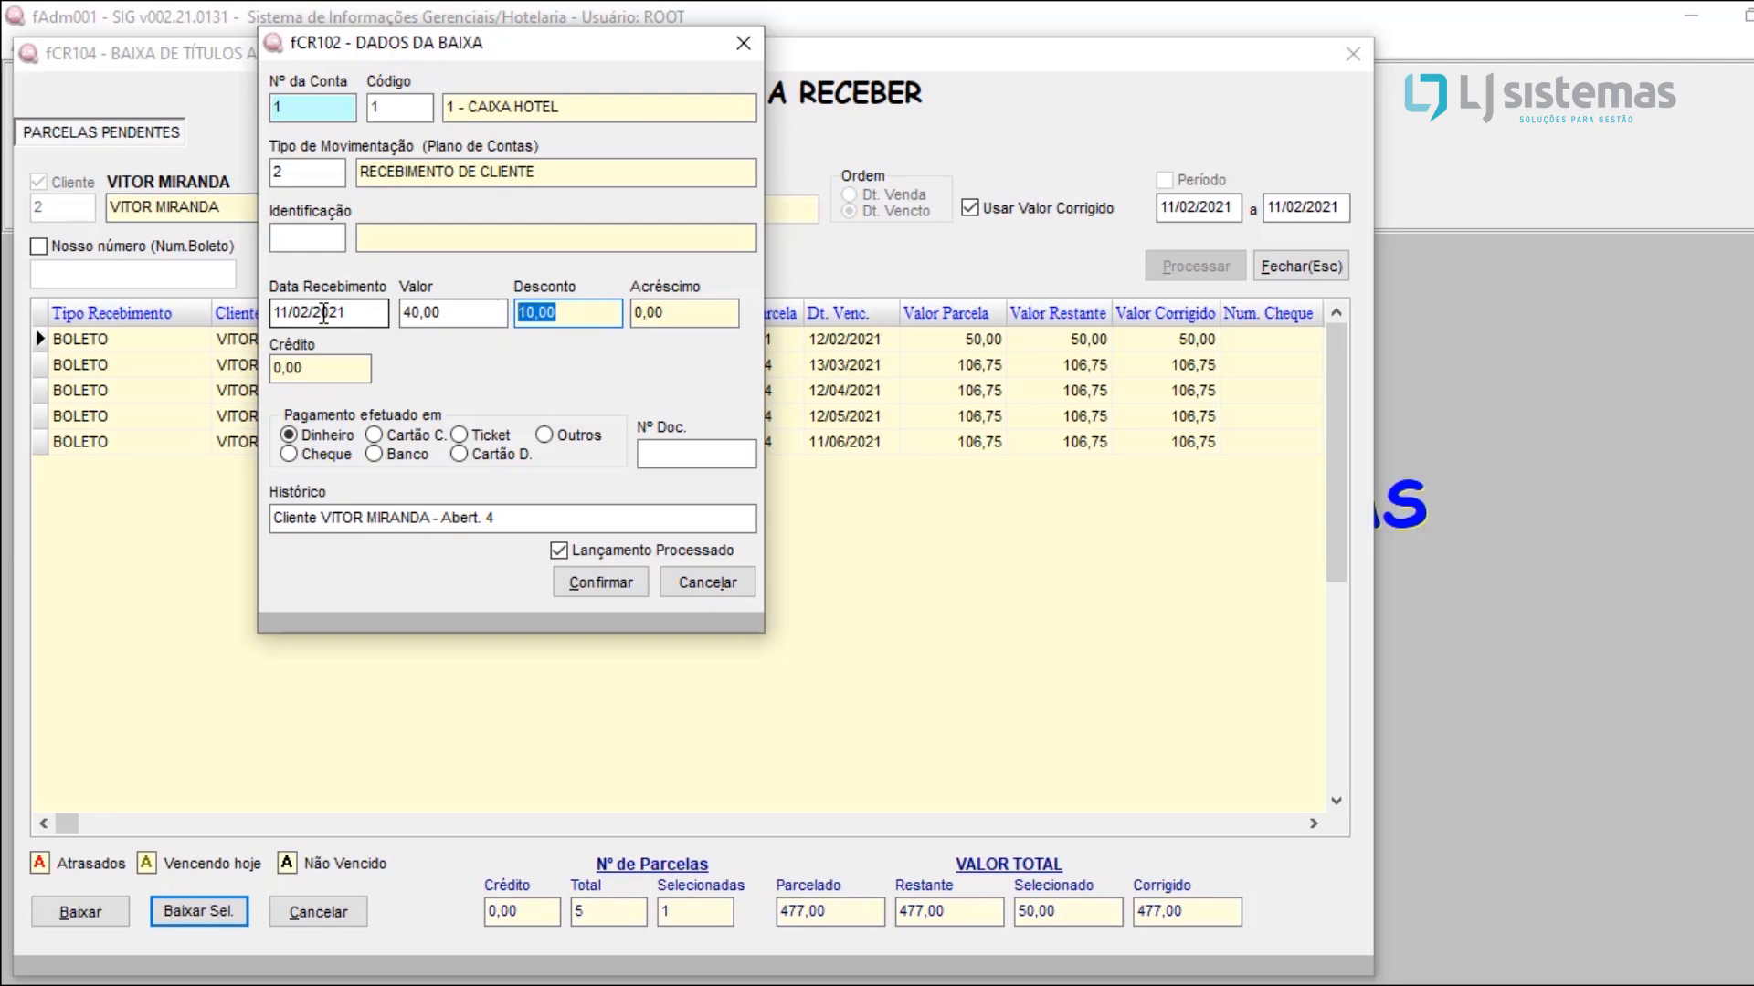
# Step: Confirm the cash settlement of title 4, declaring that the difference is not a discount
pyautogui.click(581, 585)
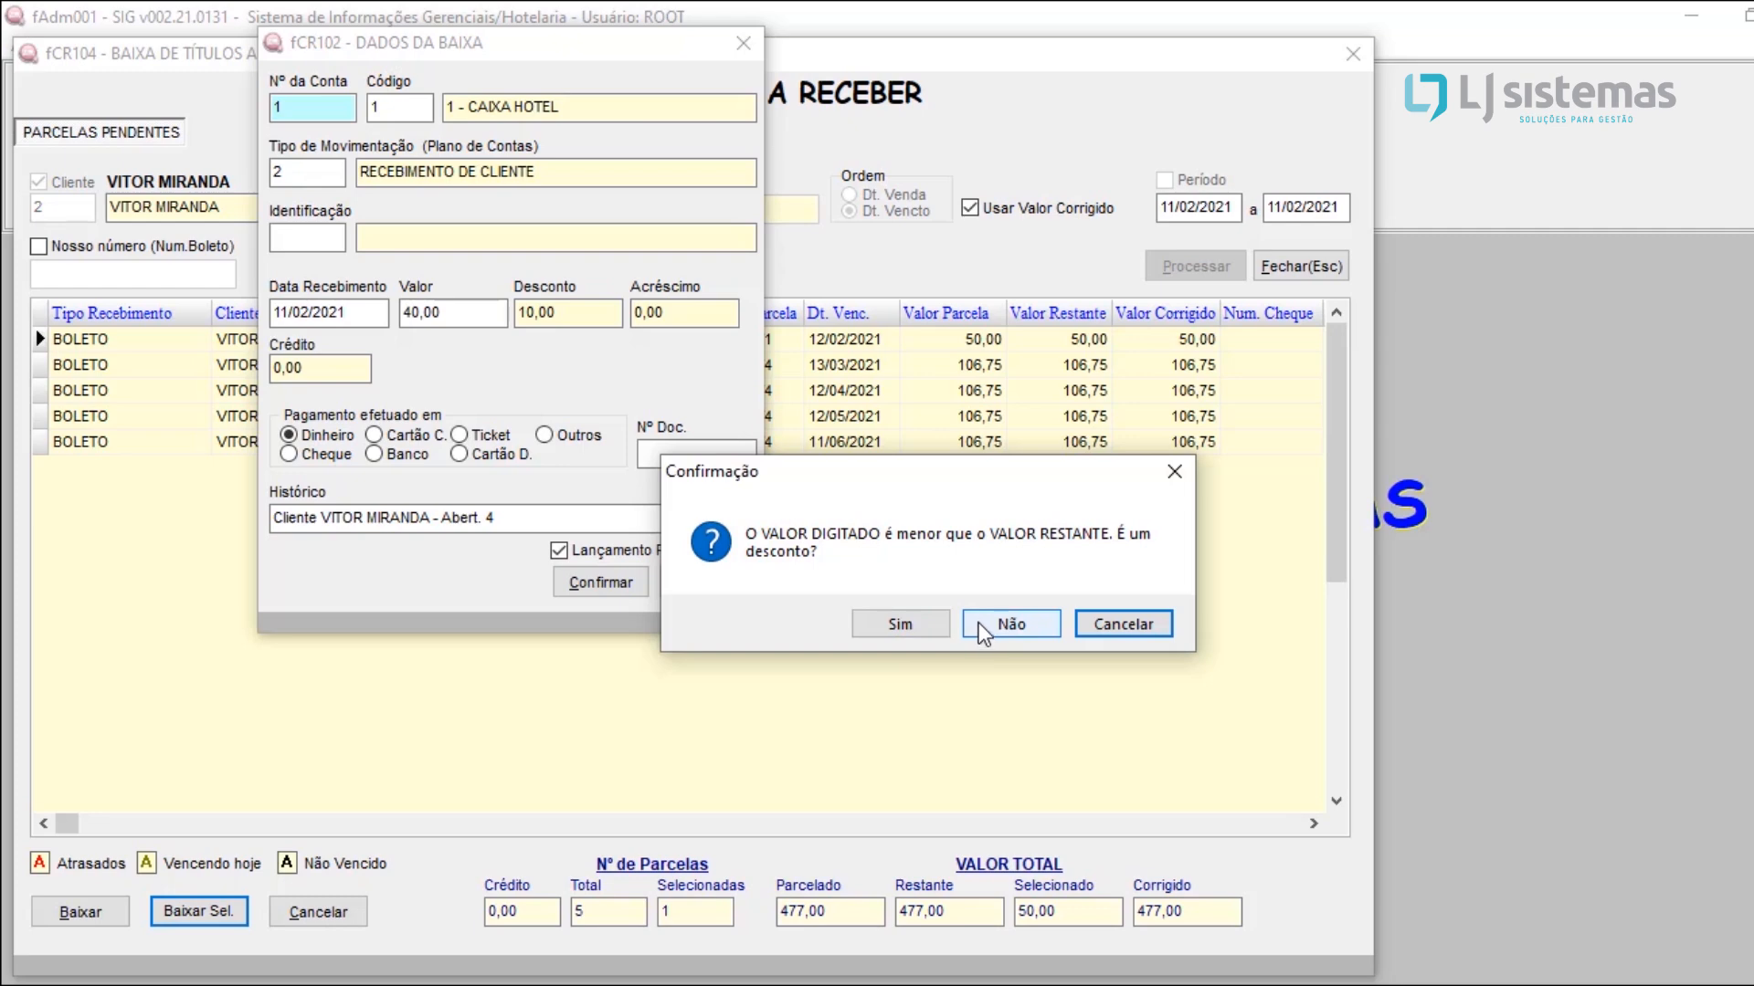
pyautogui.click(1030, 625)
pyautogui.click(1034, 627)
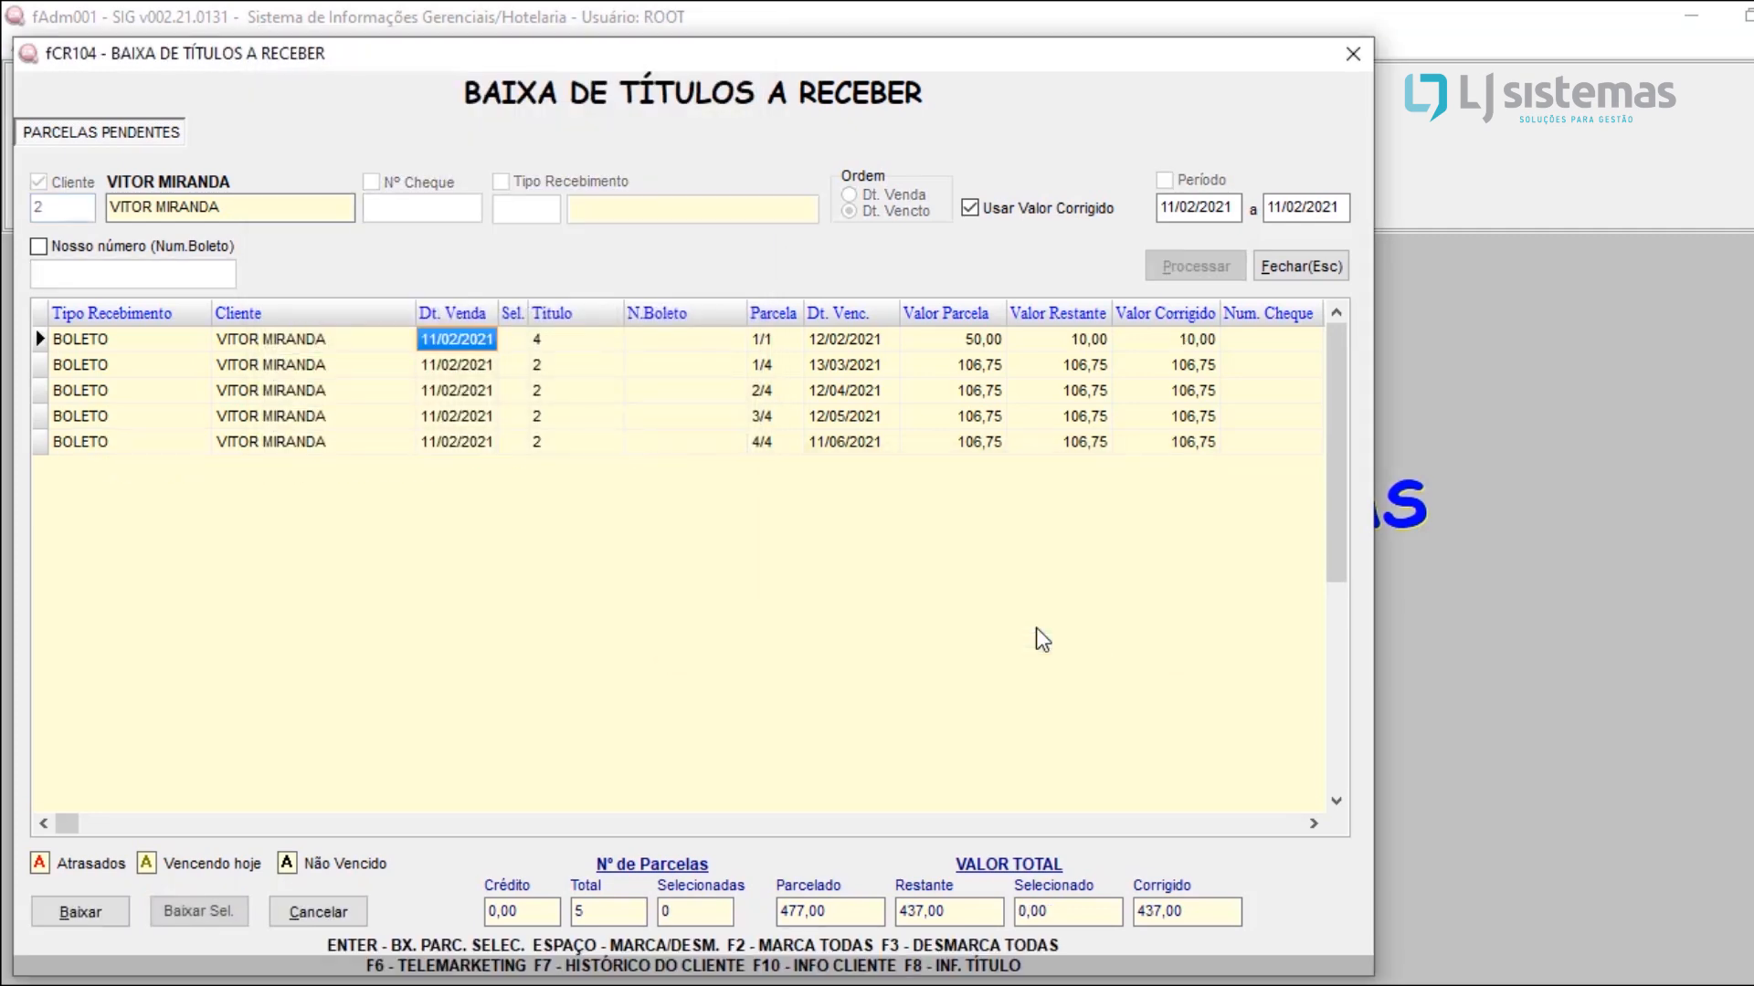
# Step: Mark the remaining balance of title 4 and open its settlement data, again answering that it is not on credit
pyautogui.click(1072, 345)
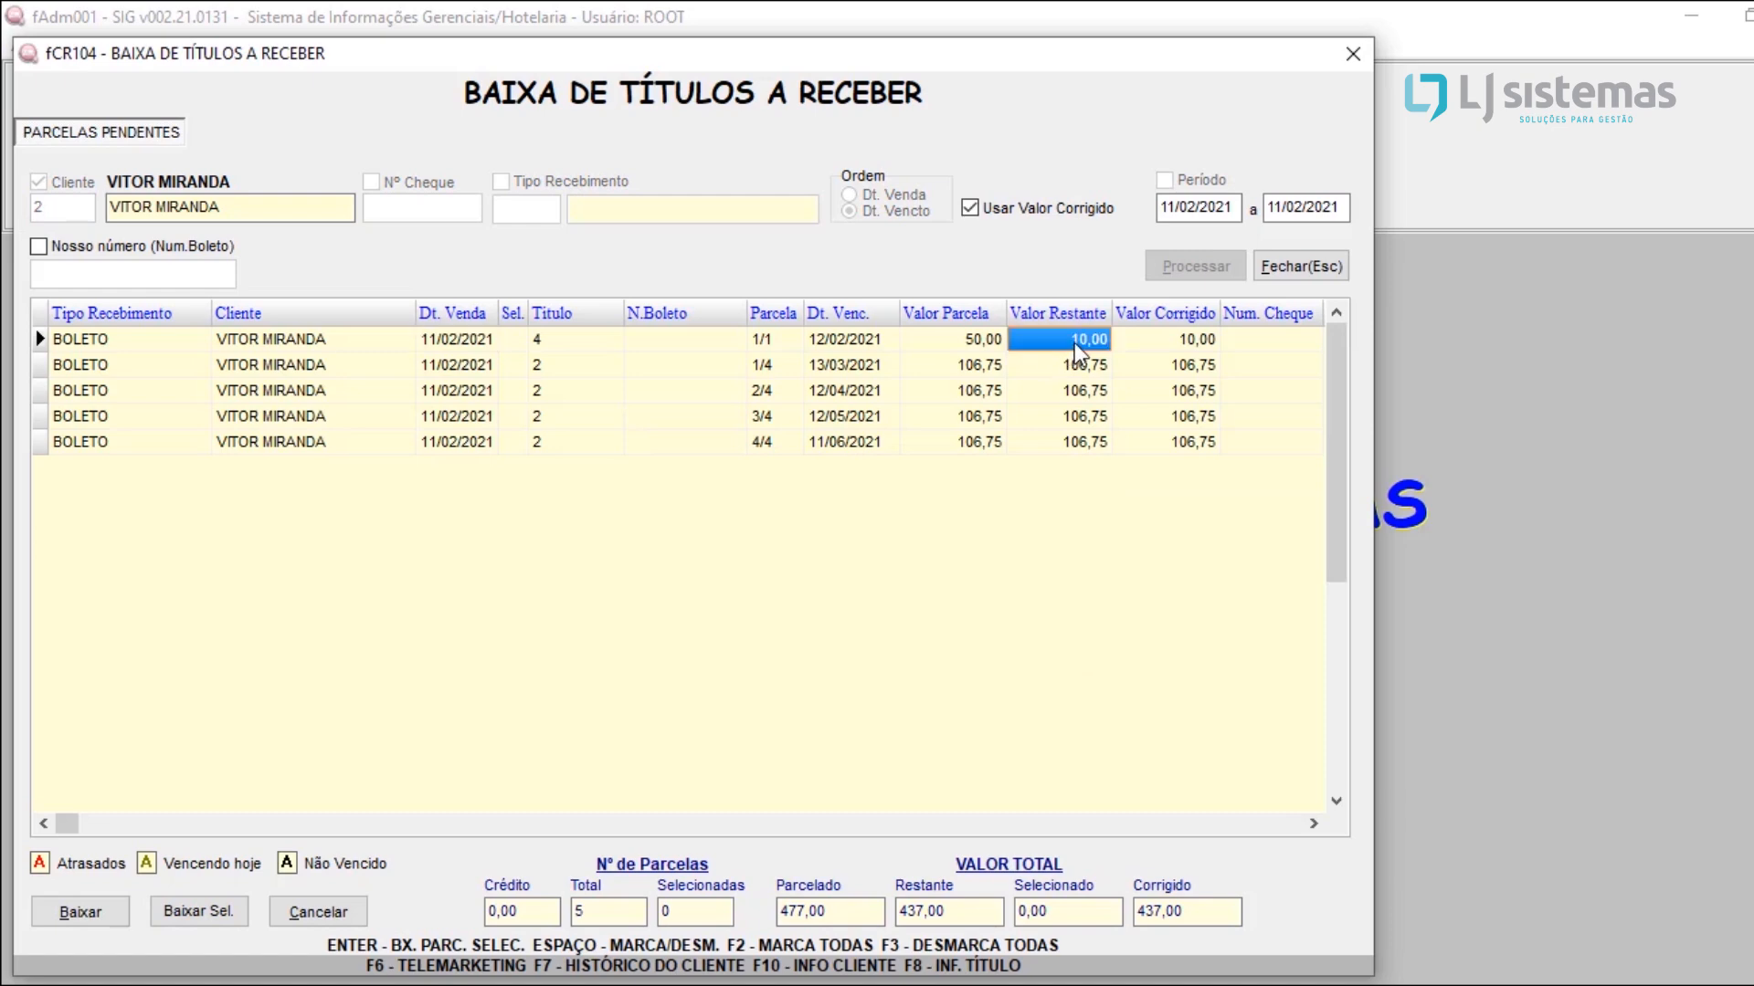
pyautogui.press('space')
pyautogui.click(224, 917)
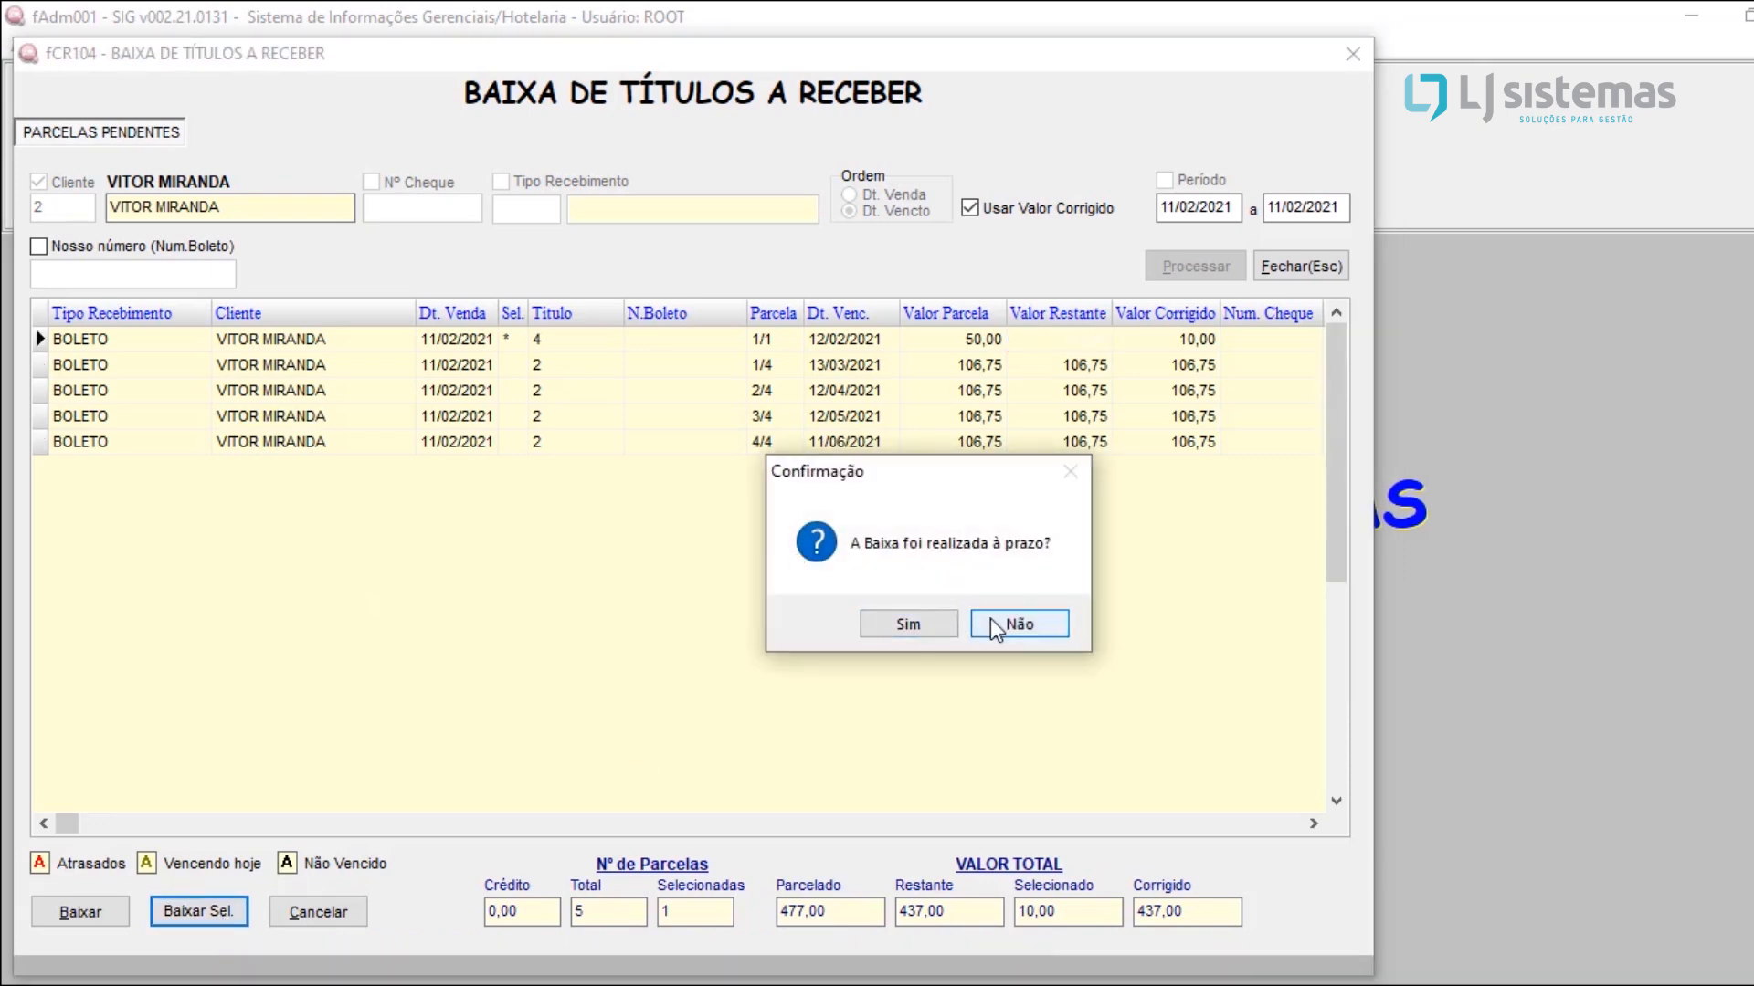
pyautogui.click(997, 625)
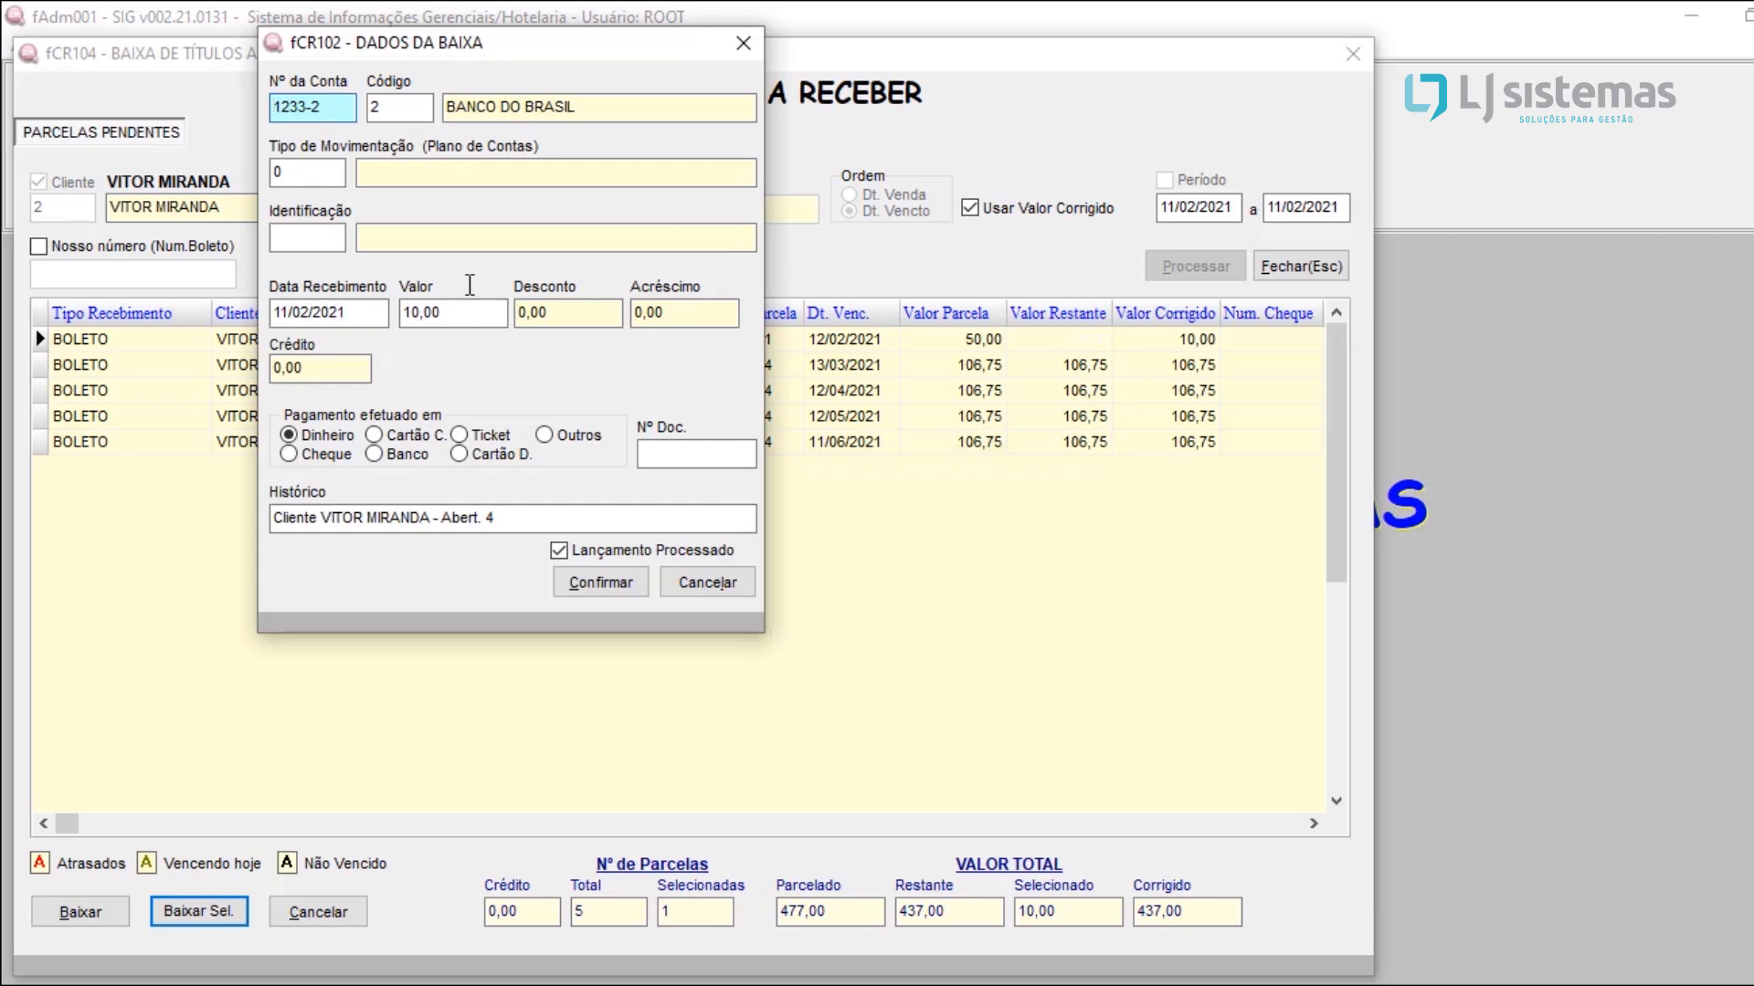
# Step: Settle the remaining 10,00 in cash to account 1 CAIXA HOTEL with movement type 2 RECEBIMENTO DE CLIENTE
pyautogui.click(408, 117)
pyautogui.write('1')
pyautogui.press('Return')
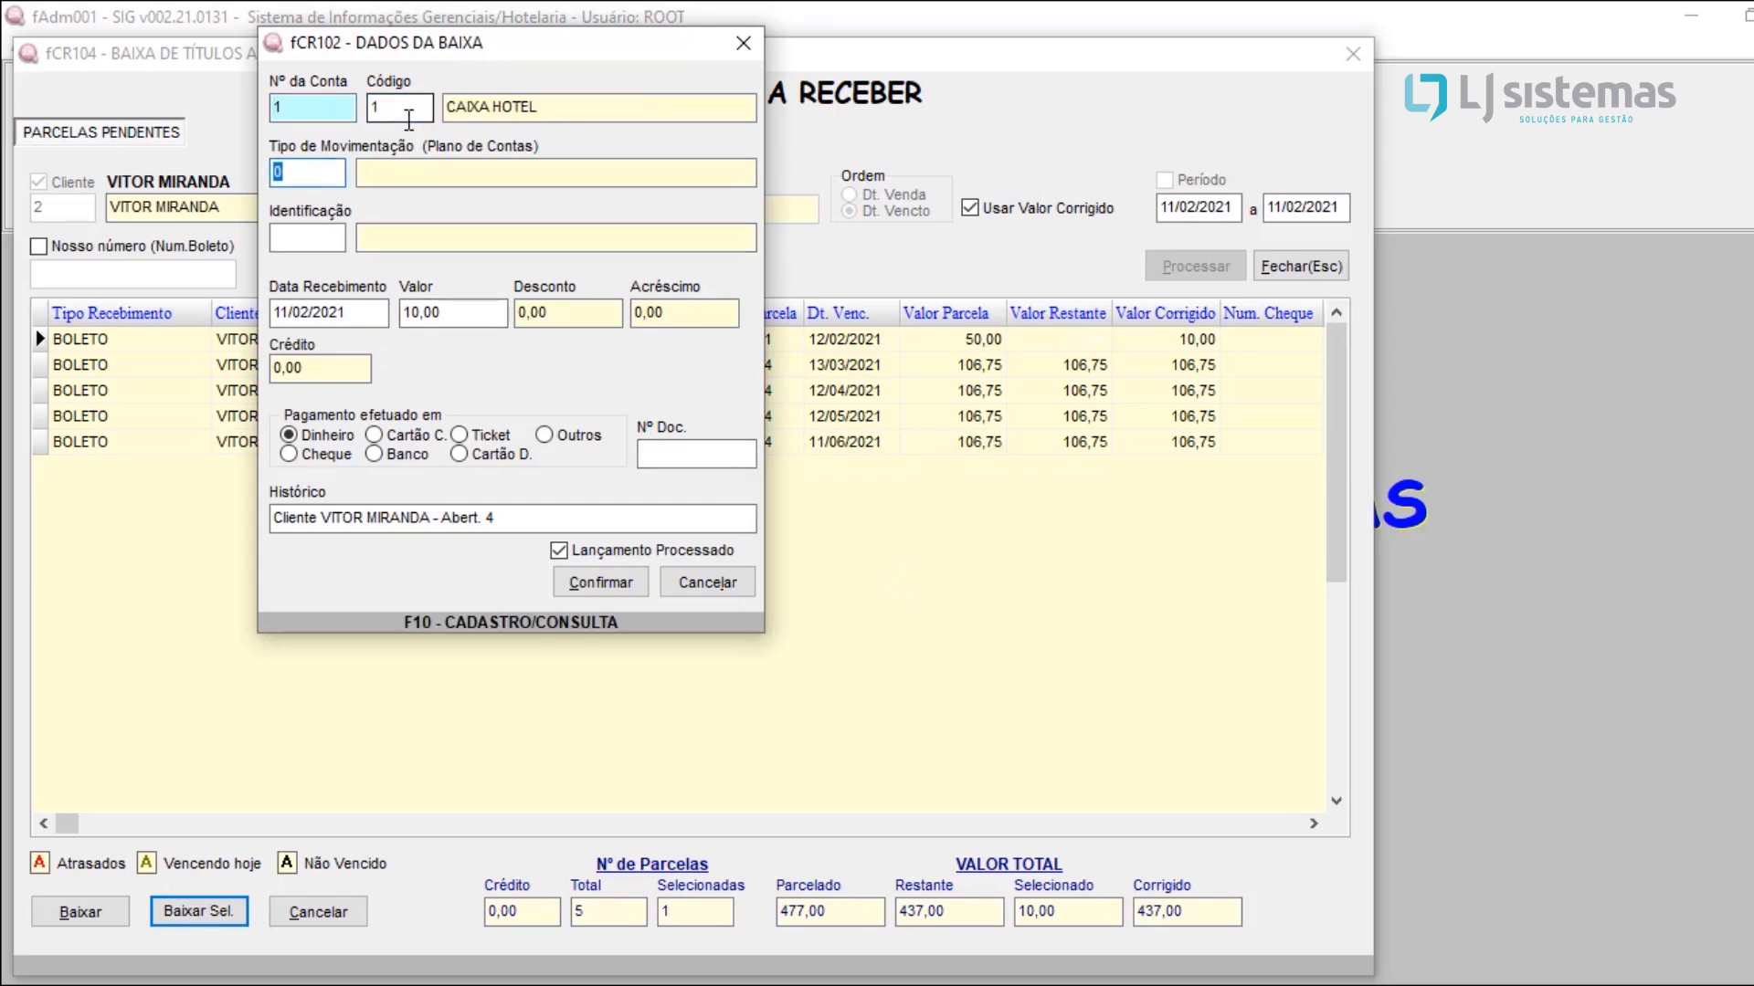
pyautogui.write('2')
pyautogui.press('Return')
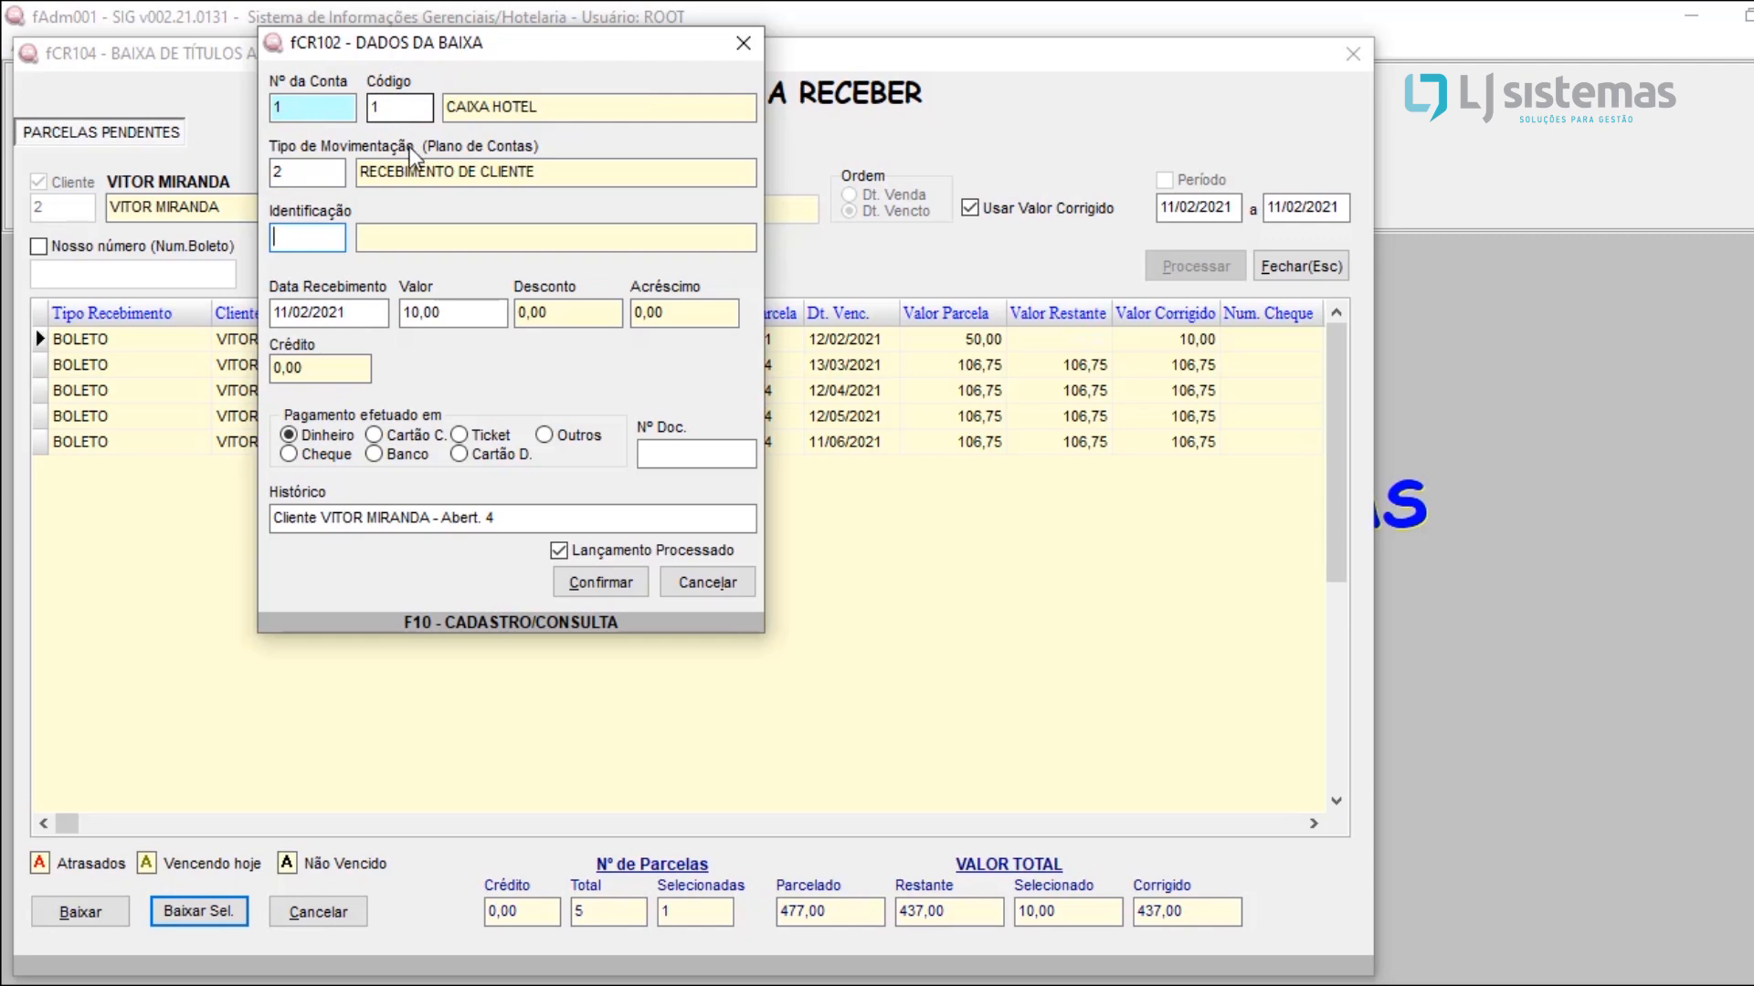
pyautogui.click(436, 313)
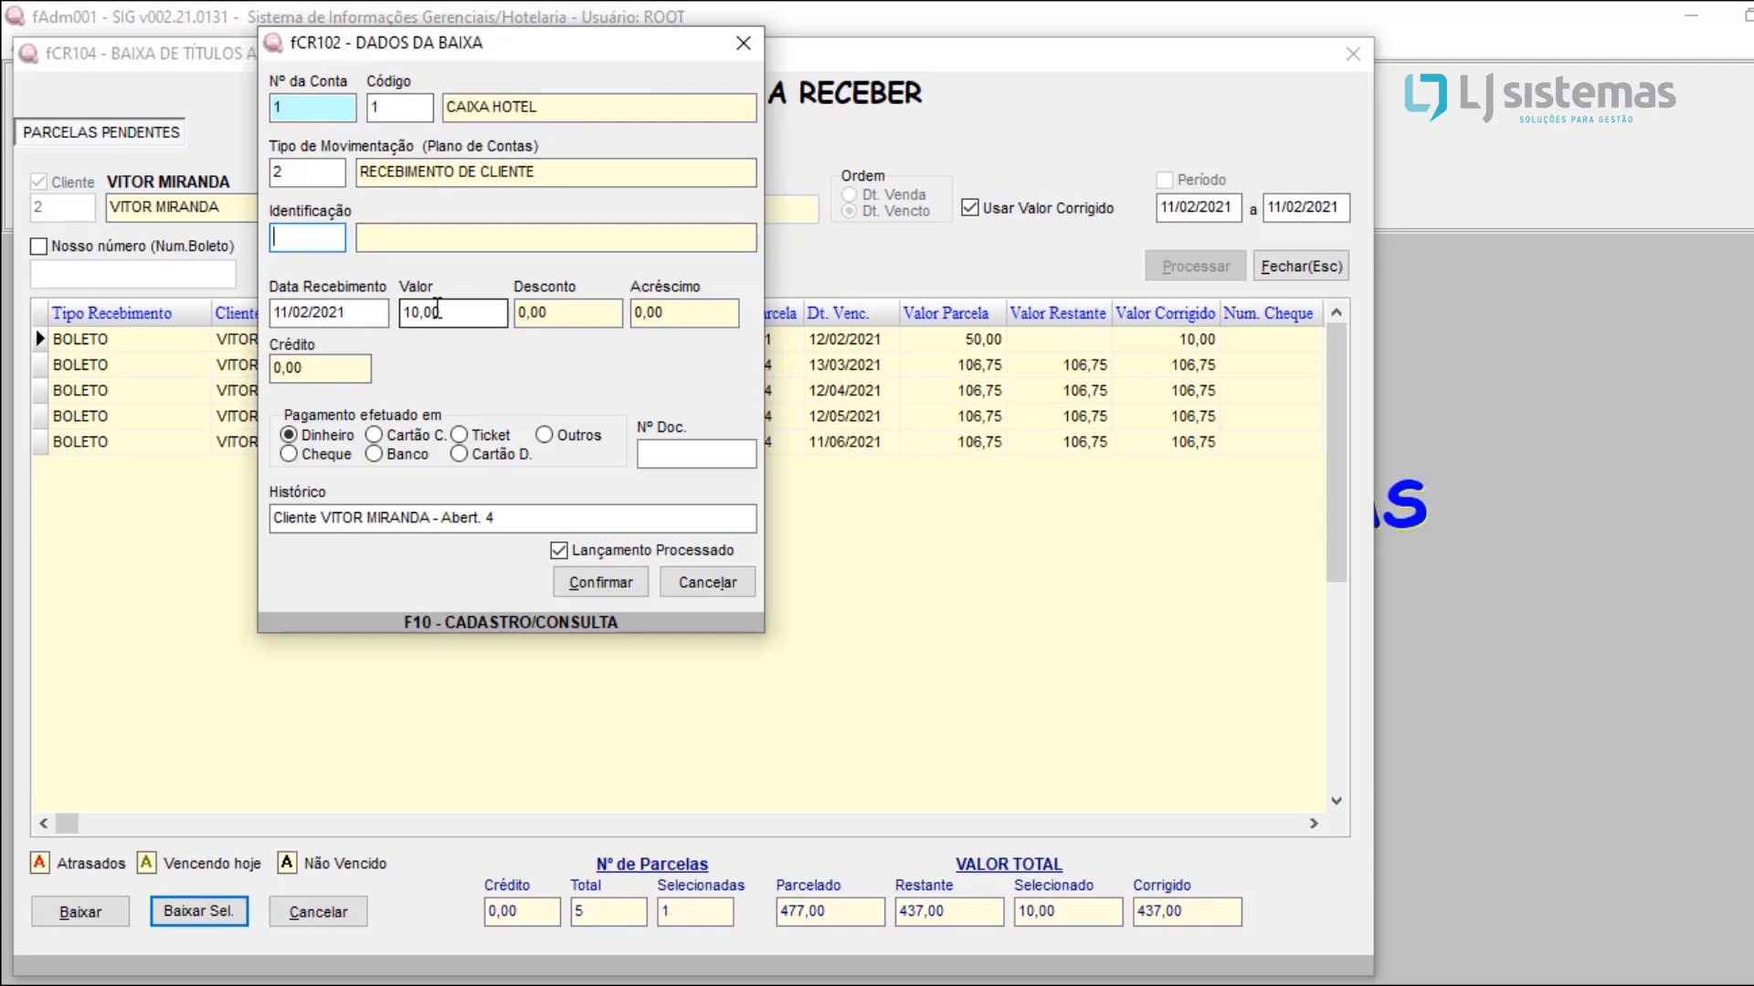
pyautogui.click(594, 579)
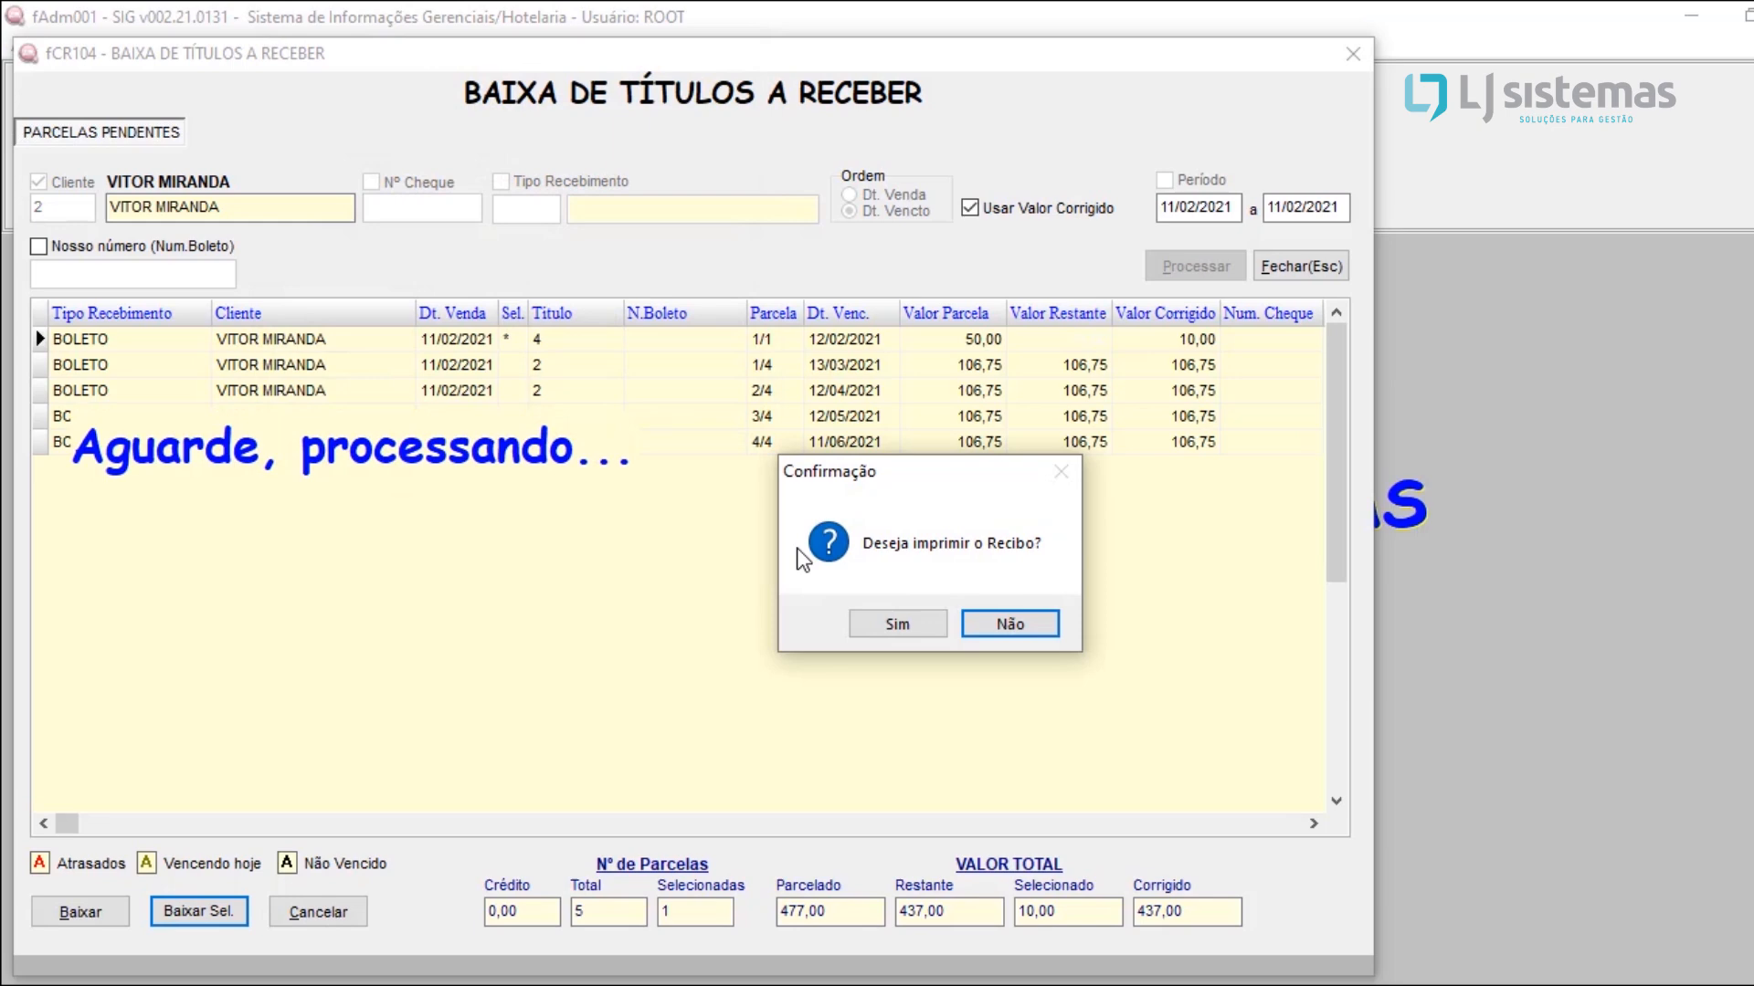
# Step: Preview the settlement receipt in two copies with all settled titles on one receipt, and close the receivables settlement
pyautogui.click(908, 622)
pyautogui.click(1005, 625)
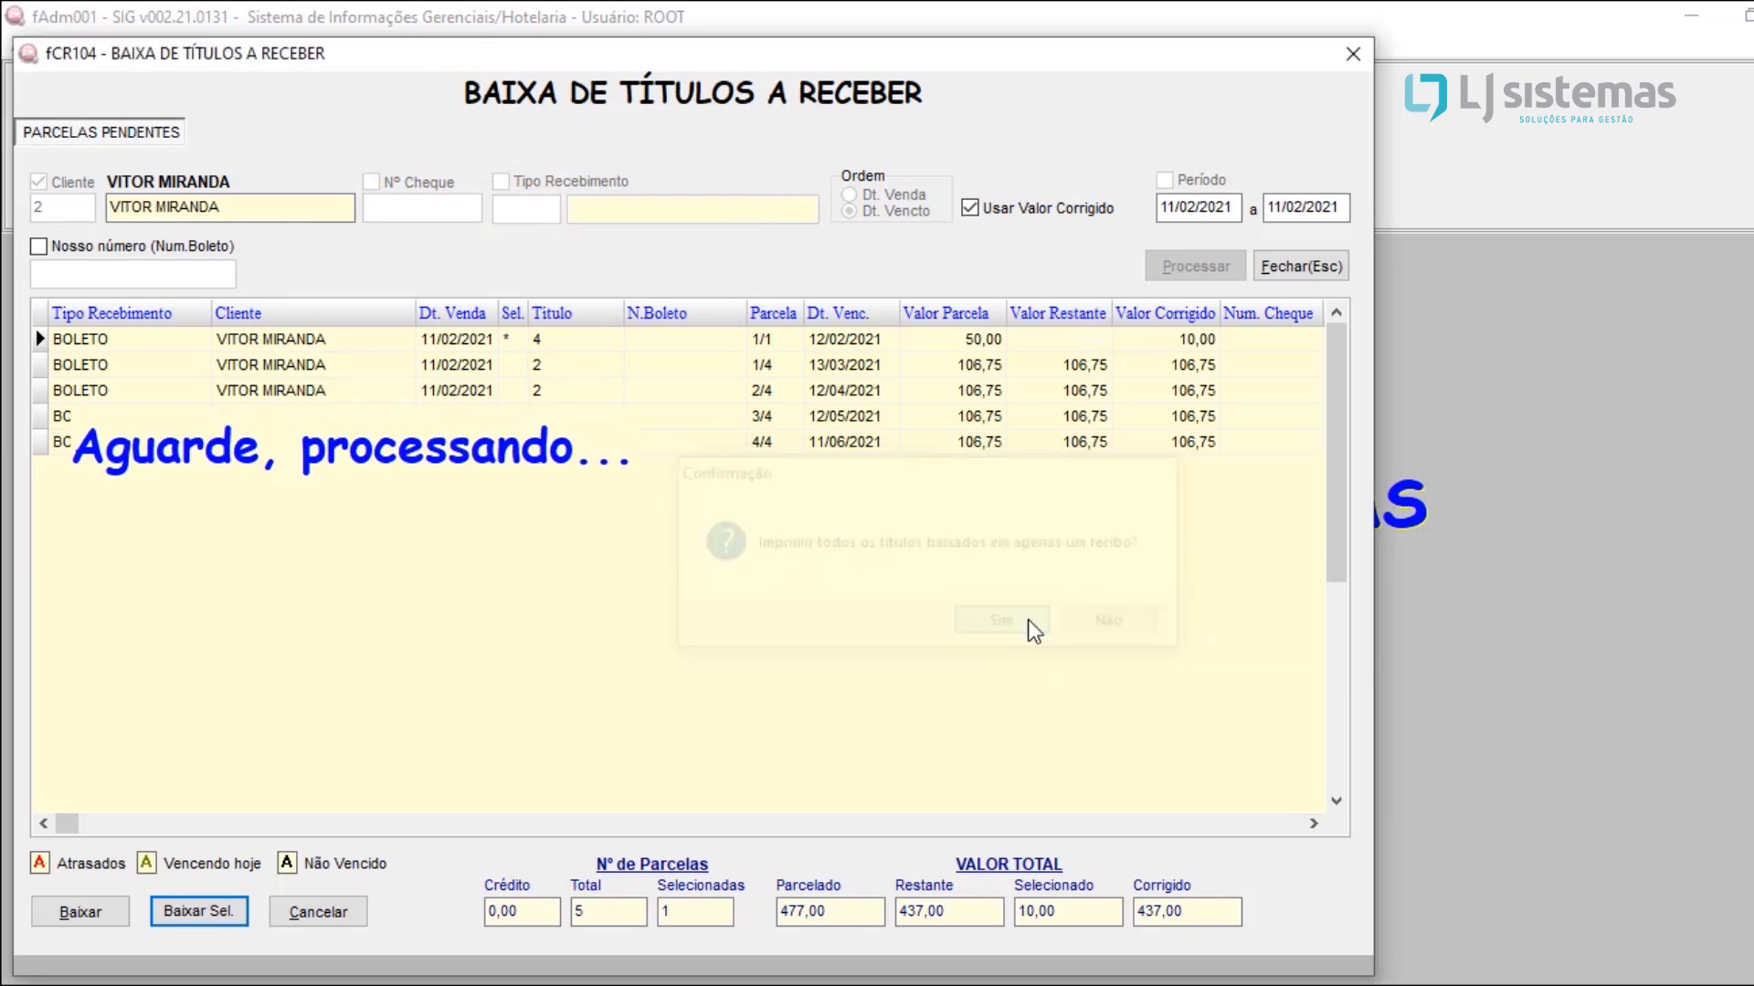
pyautogui.click(481, 348)
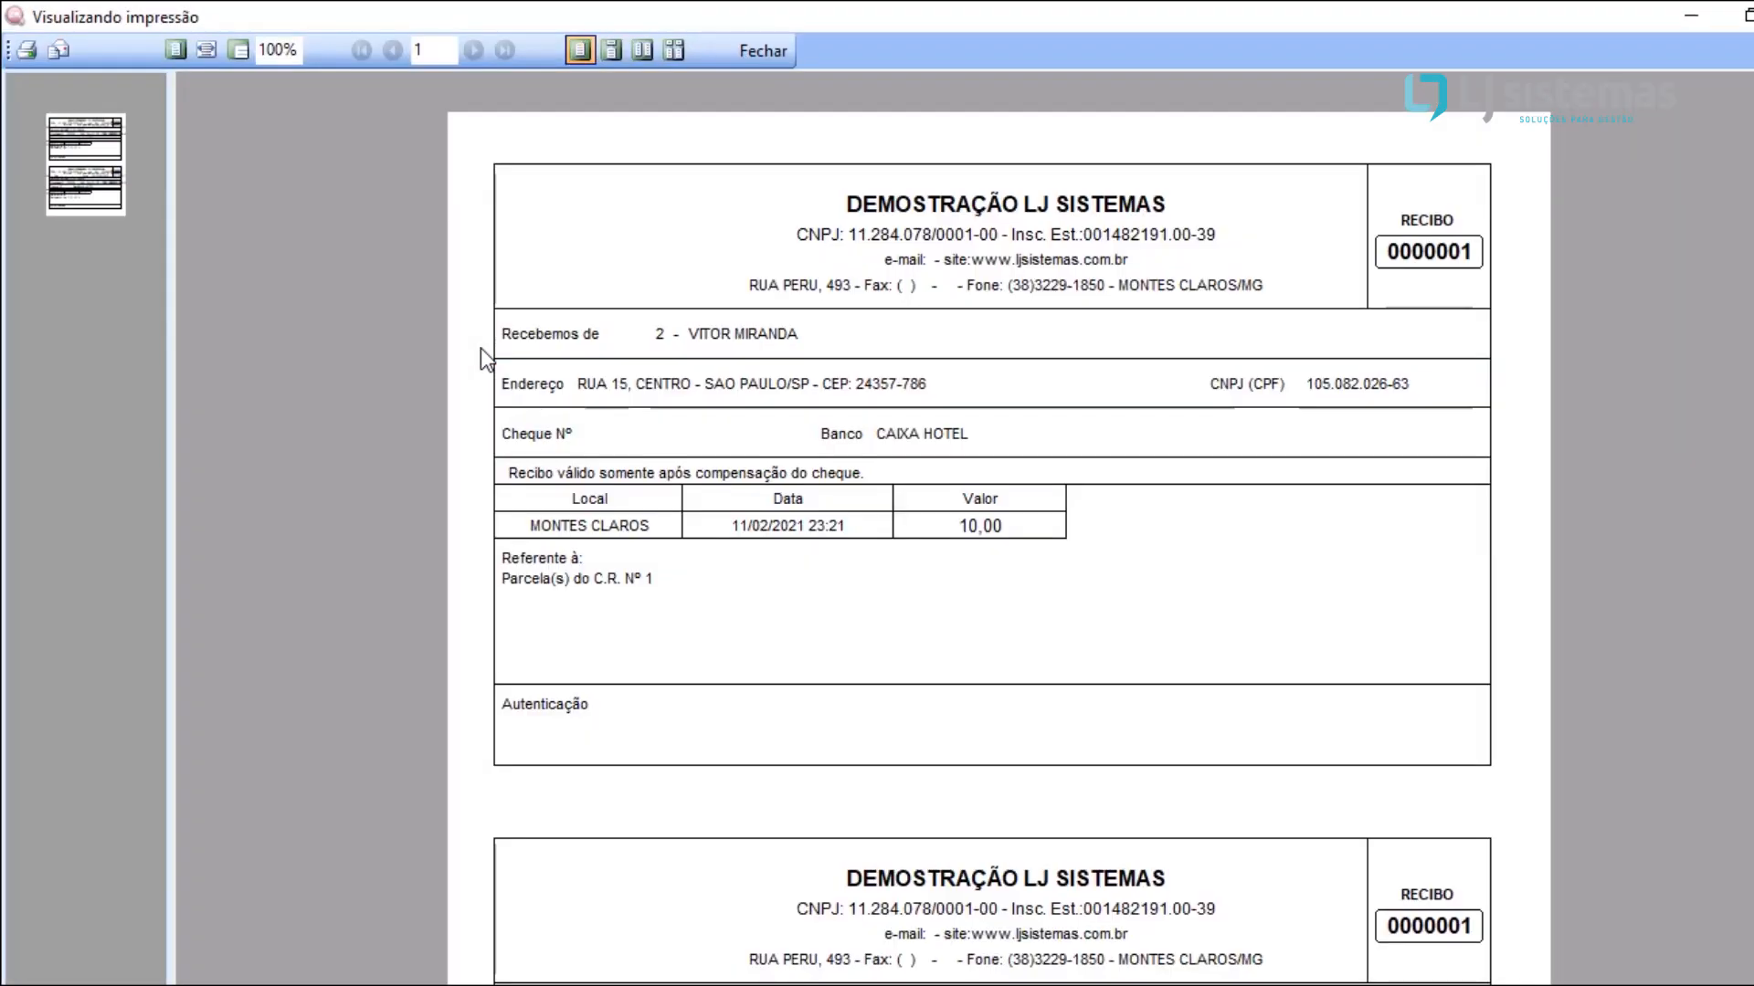
pyautogui.click(772, 49)
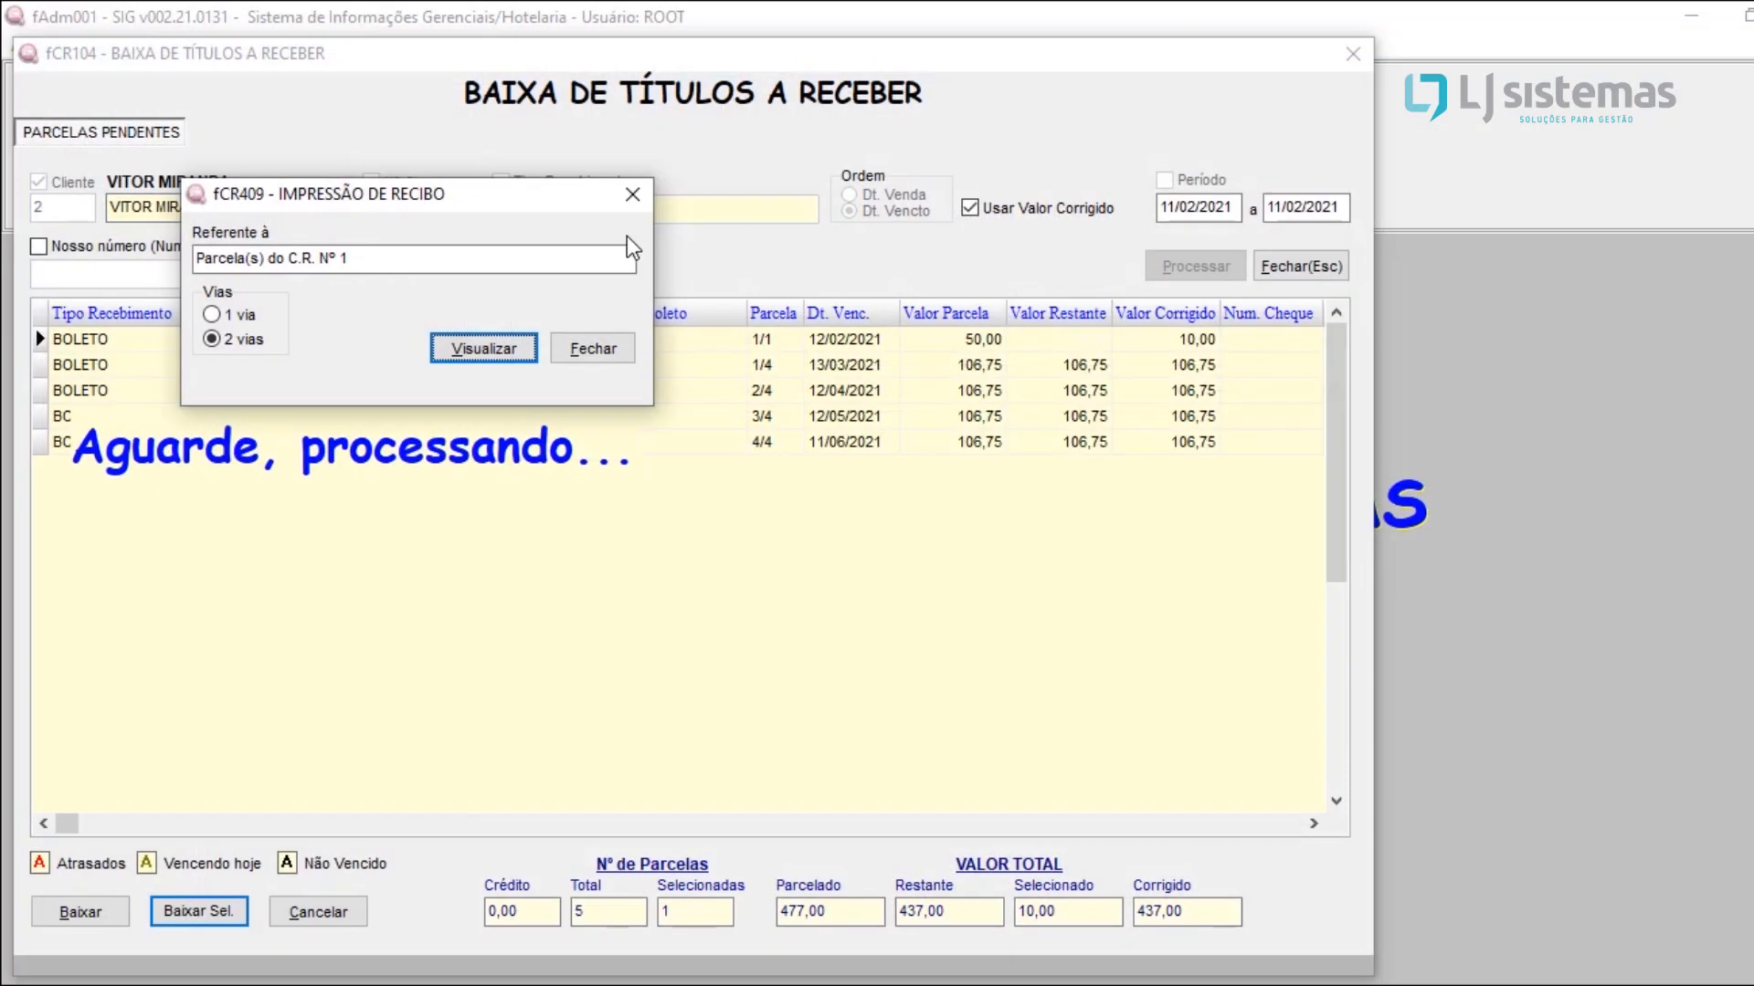
pyautogui.click(630, 196)
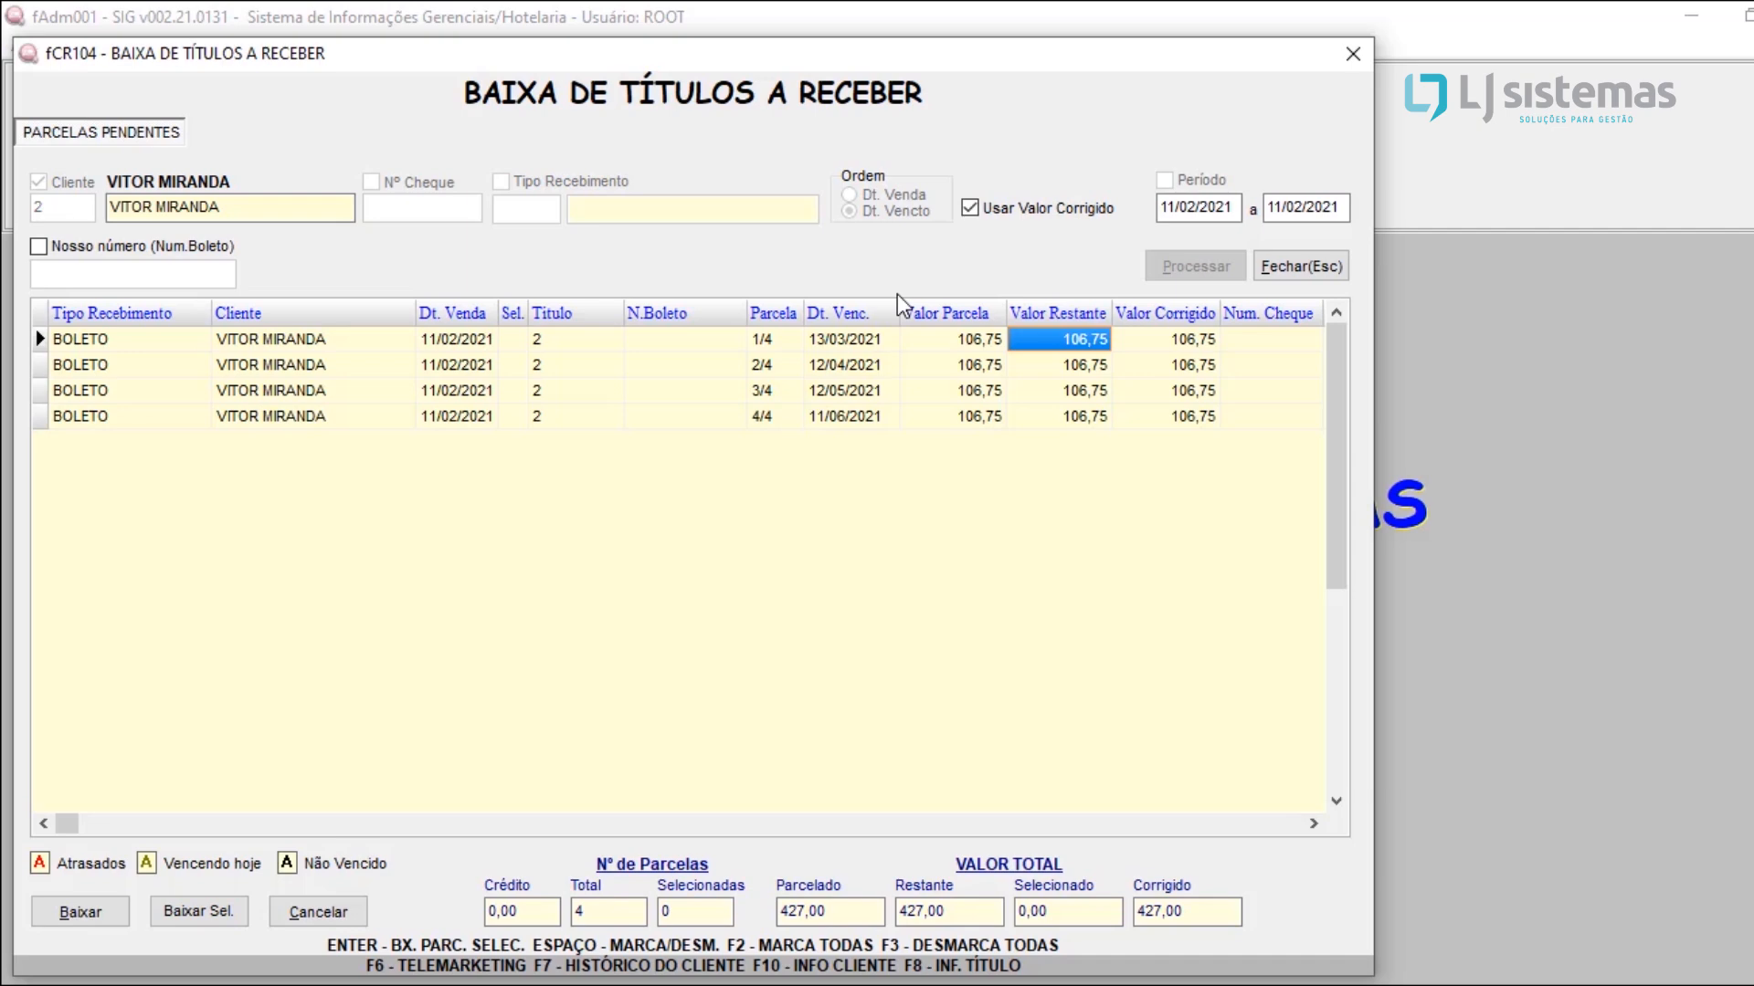
pyautogui.click(1333, 62)
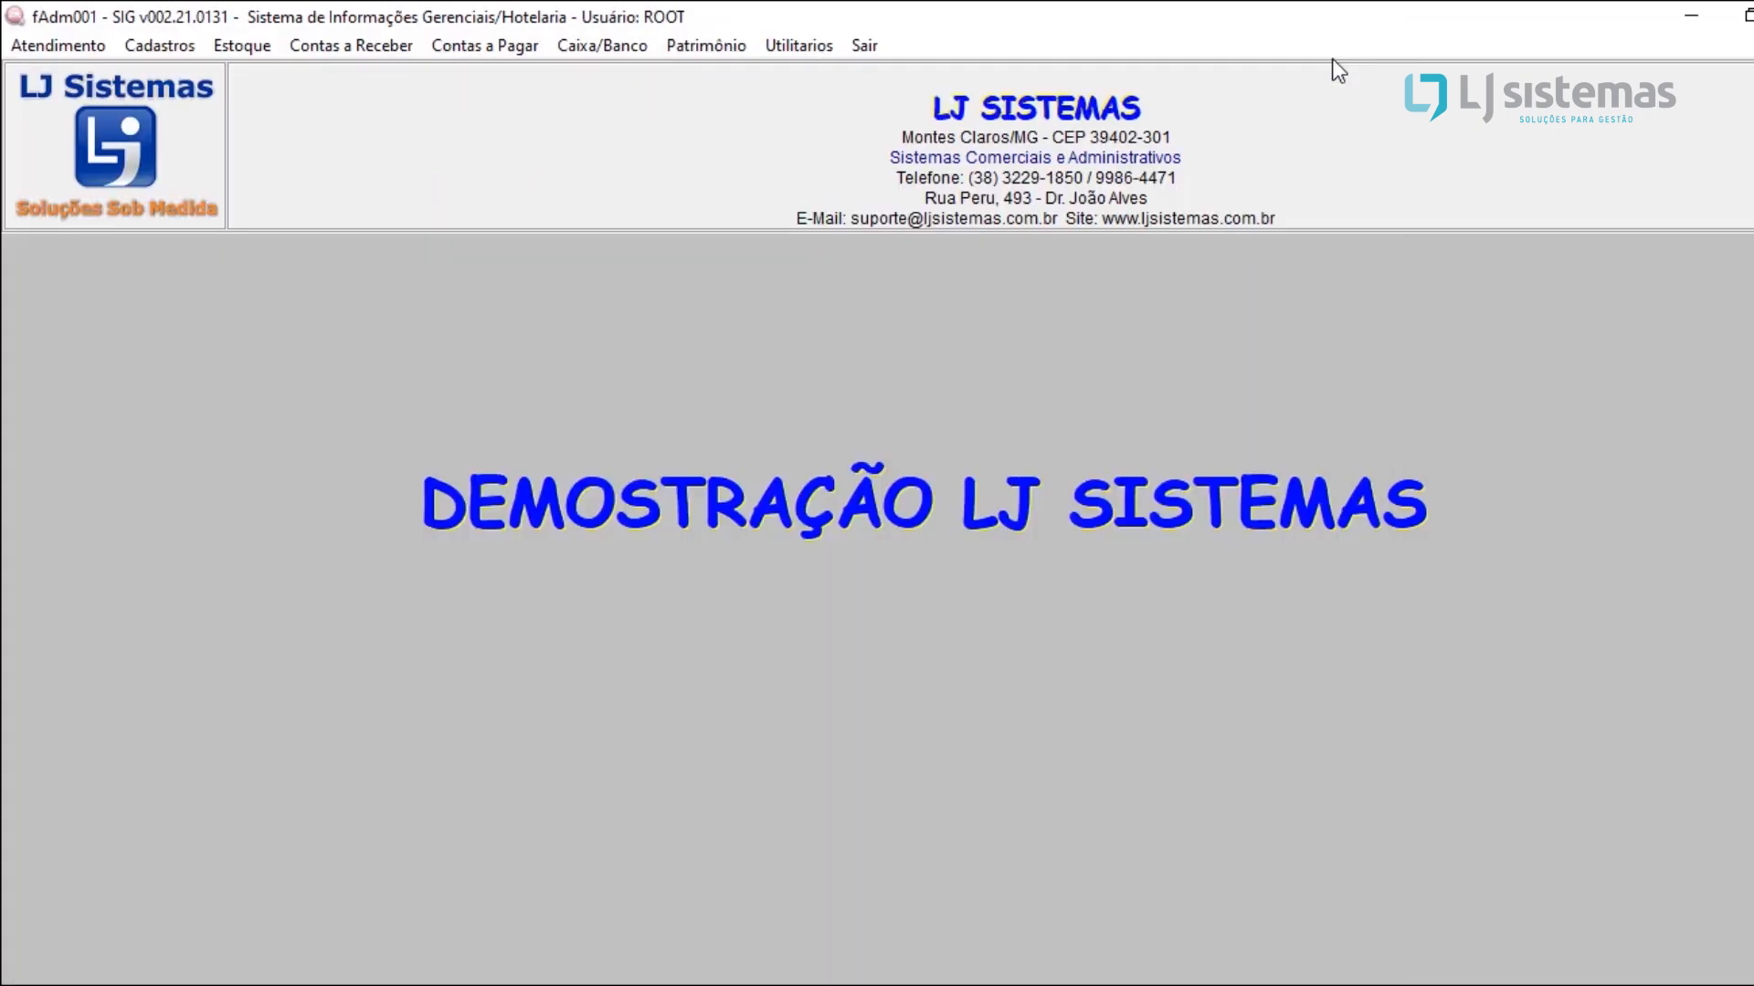
# Step: List the accounts payable titles ordered by code and start a new payable title entry
pyautogui.click(506, 53)
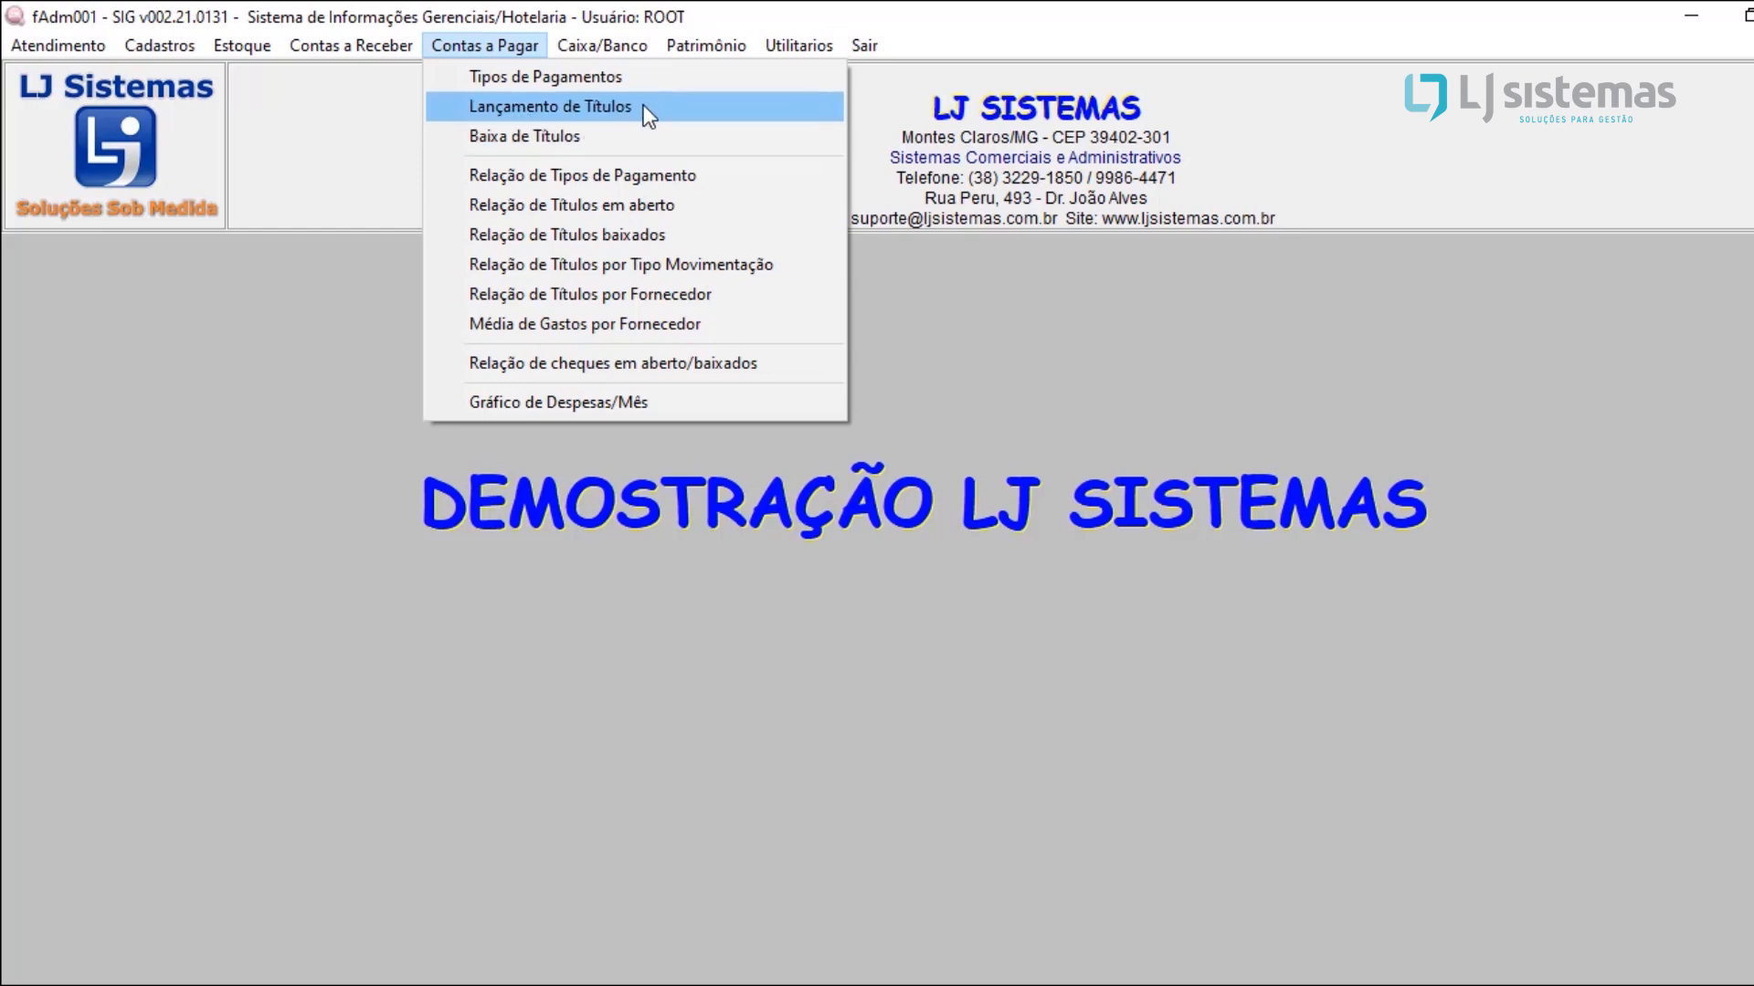
pyautogui.click(557, 108)
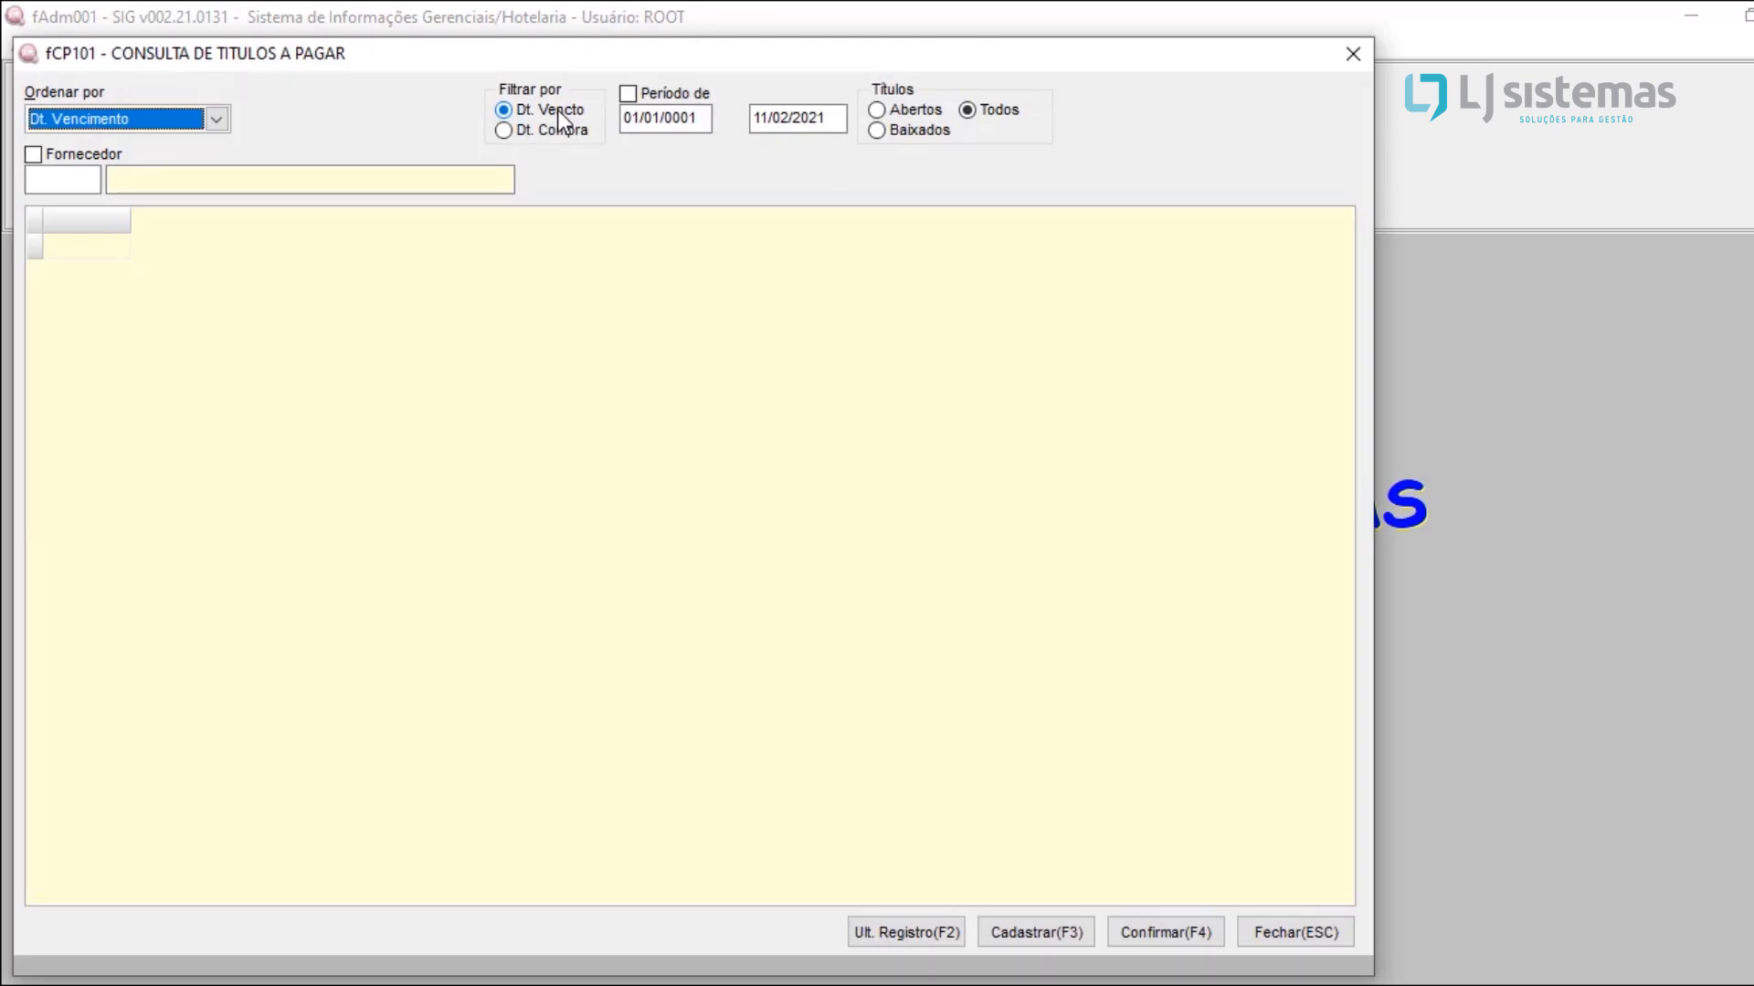
pyautogui.press('Up')
pyautogui.press('Up')
pyautogui.press('Return')
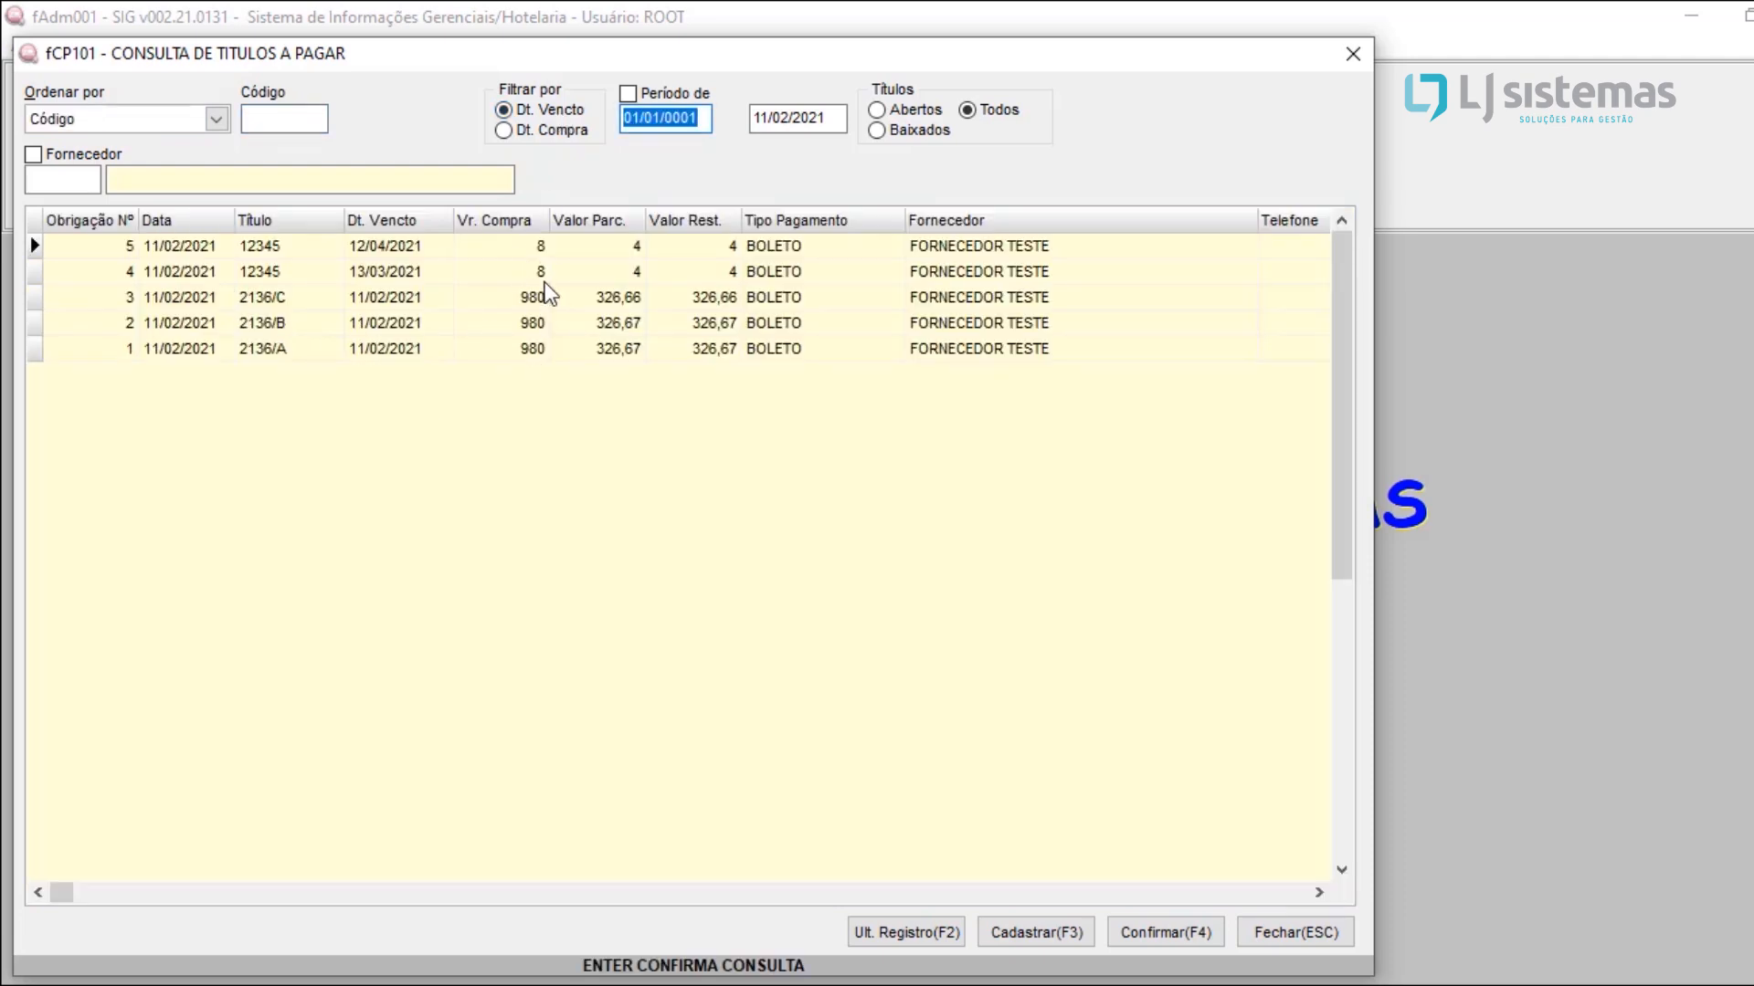
pyautogui.click(1016, 946)
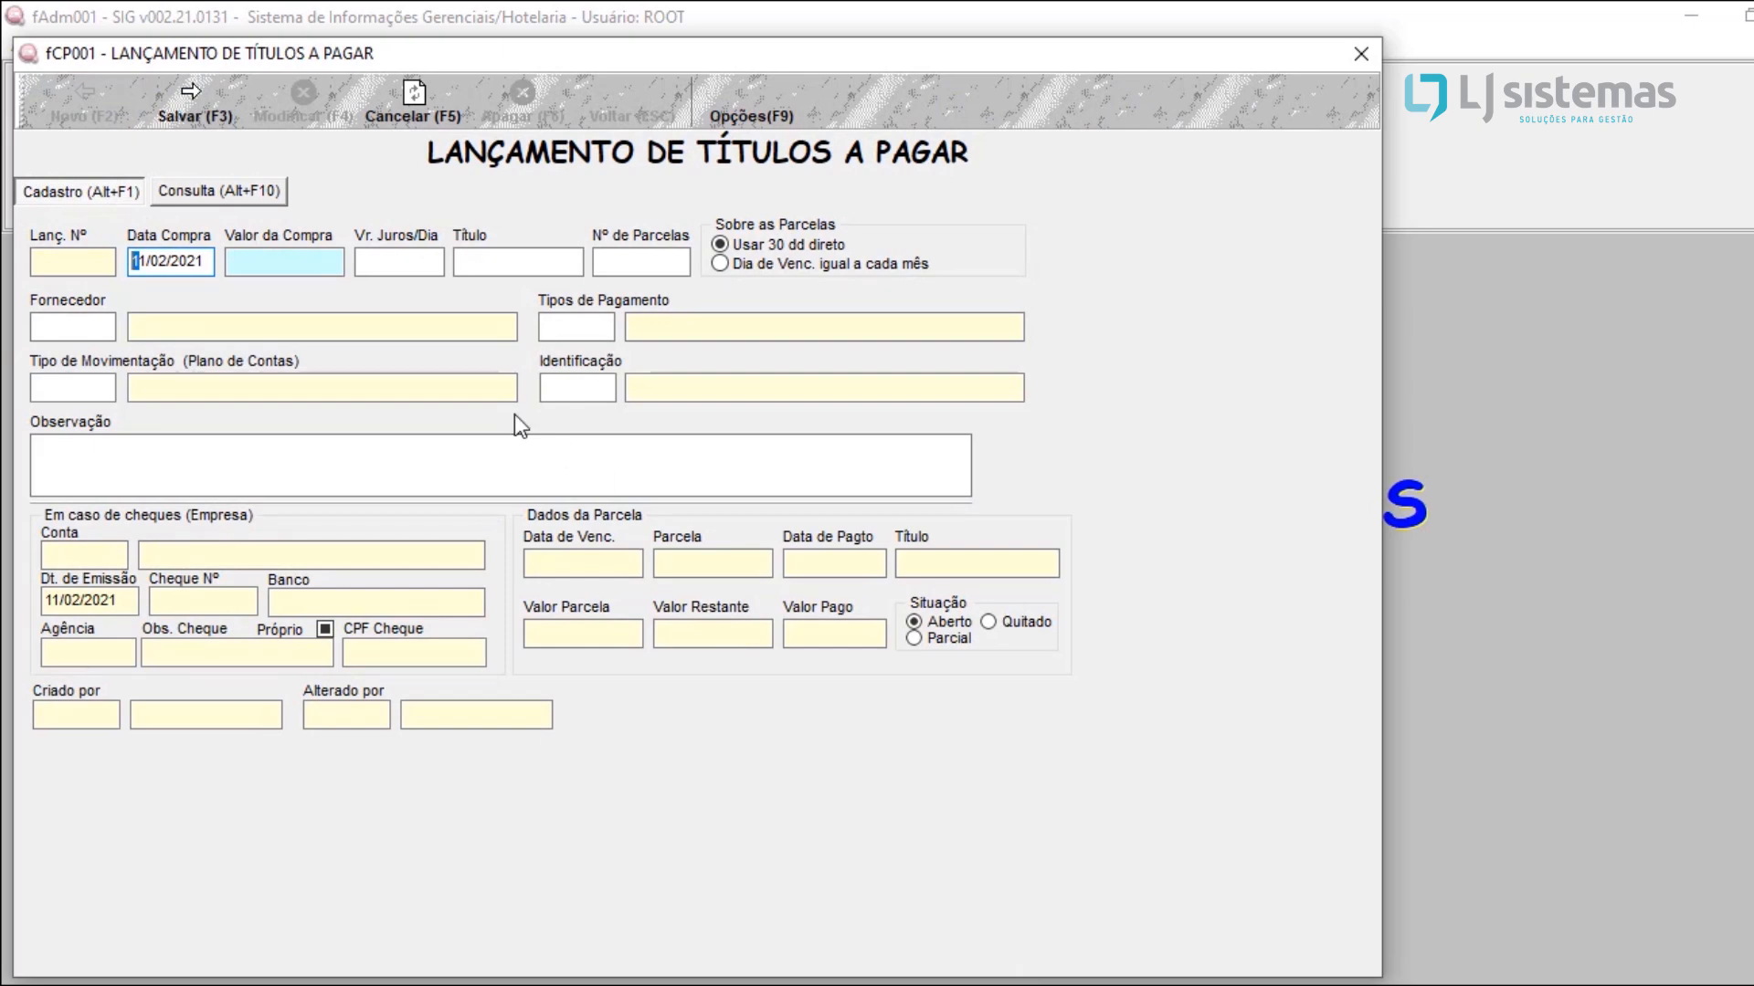
# Step: Keep the purchase date 11/02/2021 and set the purchase value to 200,00
pyautogui.click(261, 263)
pyautogui.hotkey('shift', 'Tab')
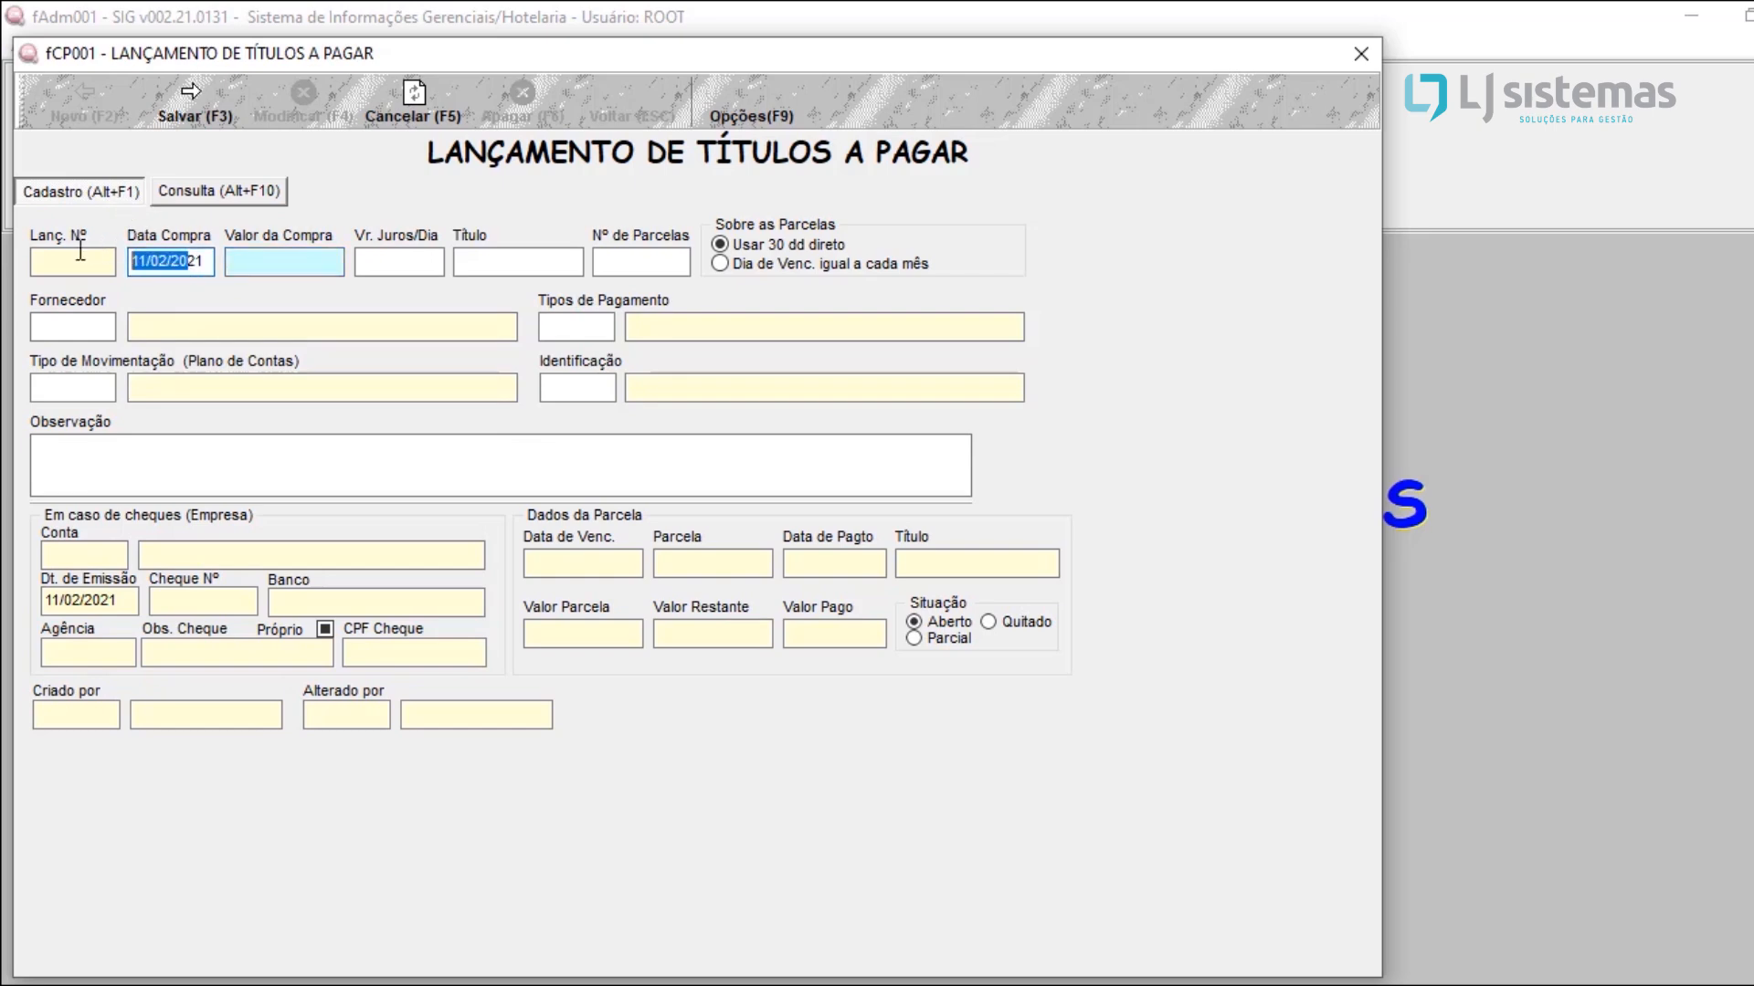
pyautogui.click(203, 261)
pyautogui.doubleClick(203, 261)
pyautogui.click(285, 261)
pyautogui.write('200')
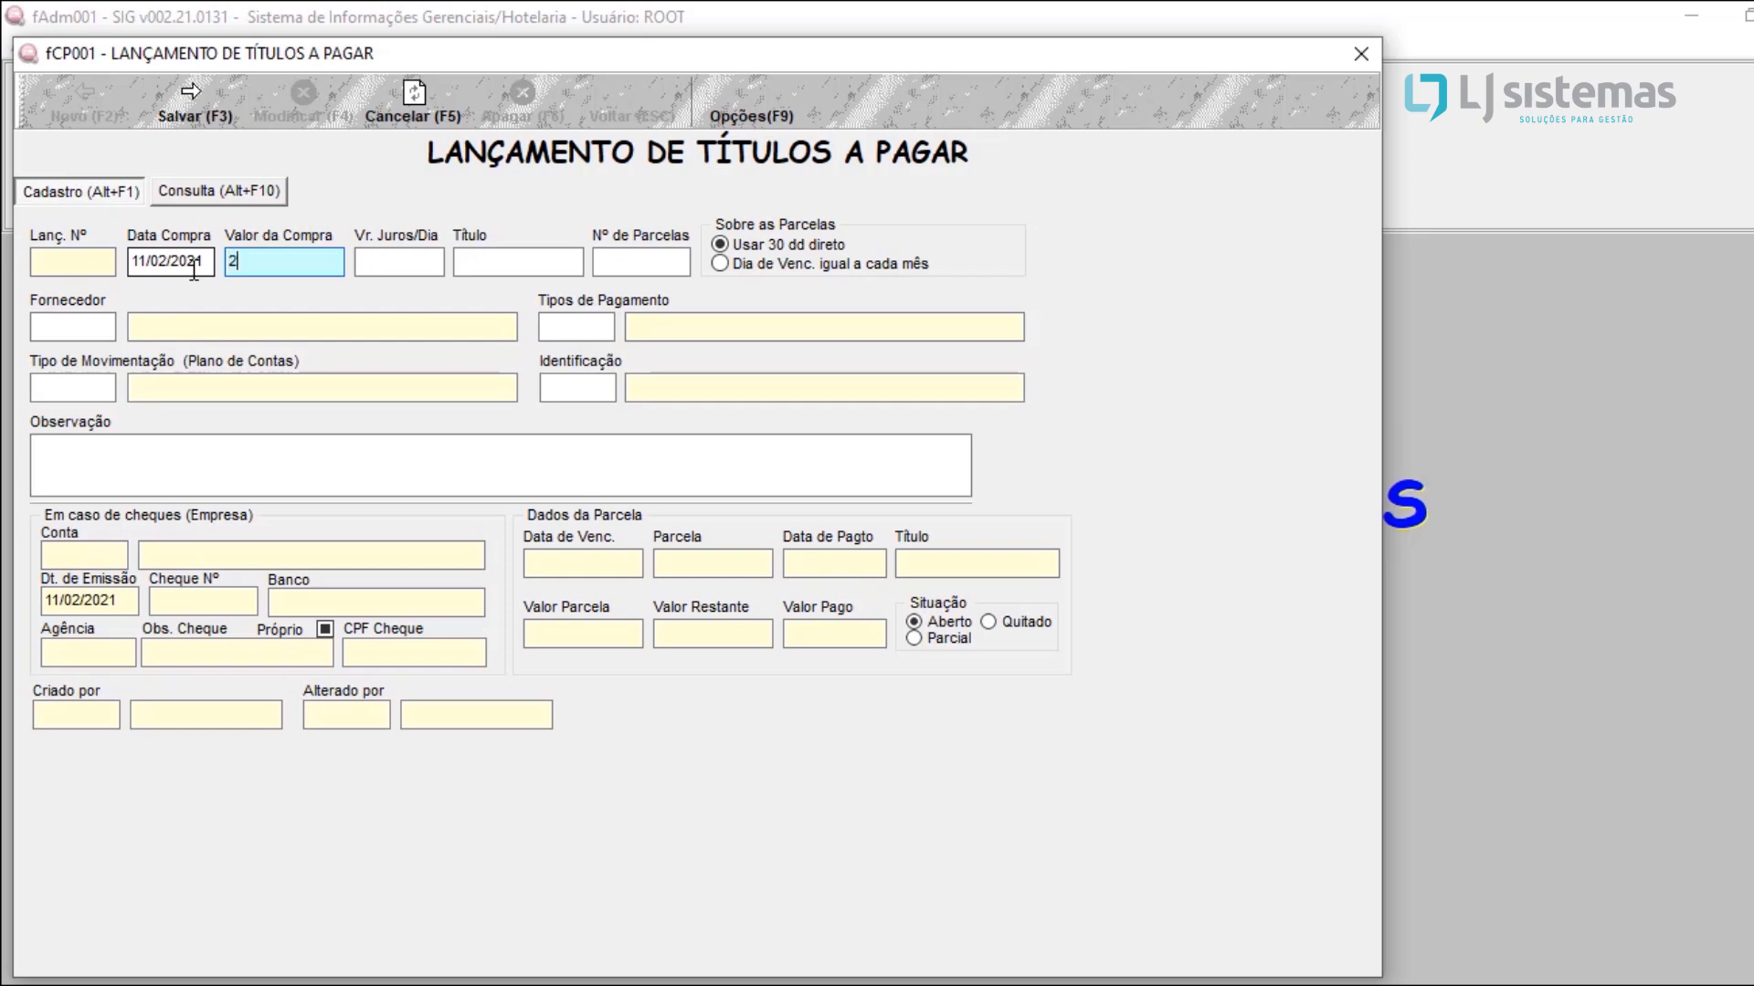
pyautogui.press('Return')
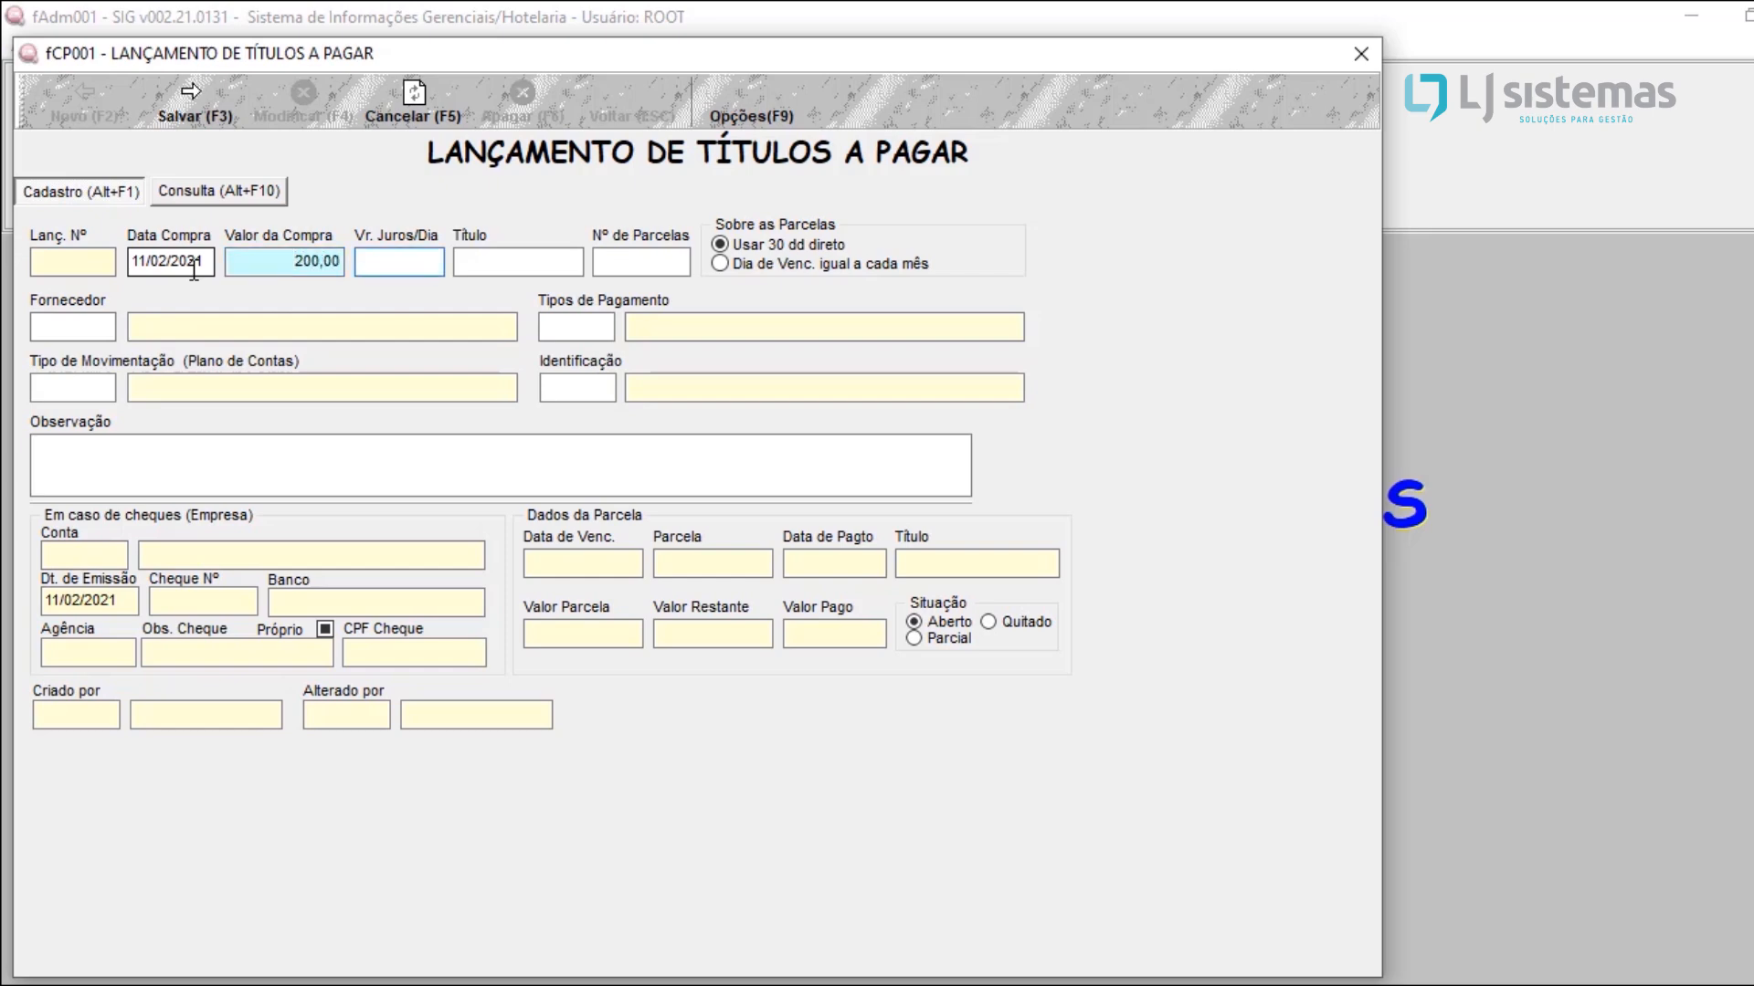
# Step: Leave the daily interest empty, set the title to 356 and the number of installments to 2
pyautogui.press('Return')
pyautogui.write('356')
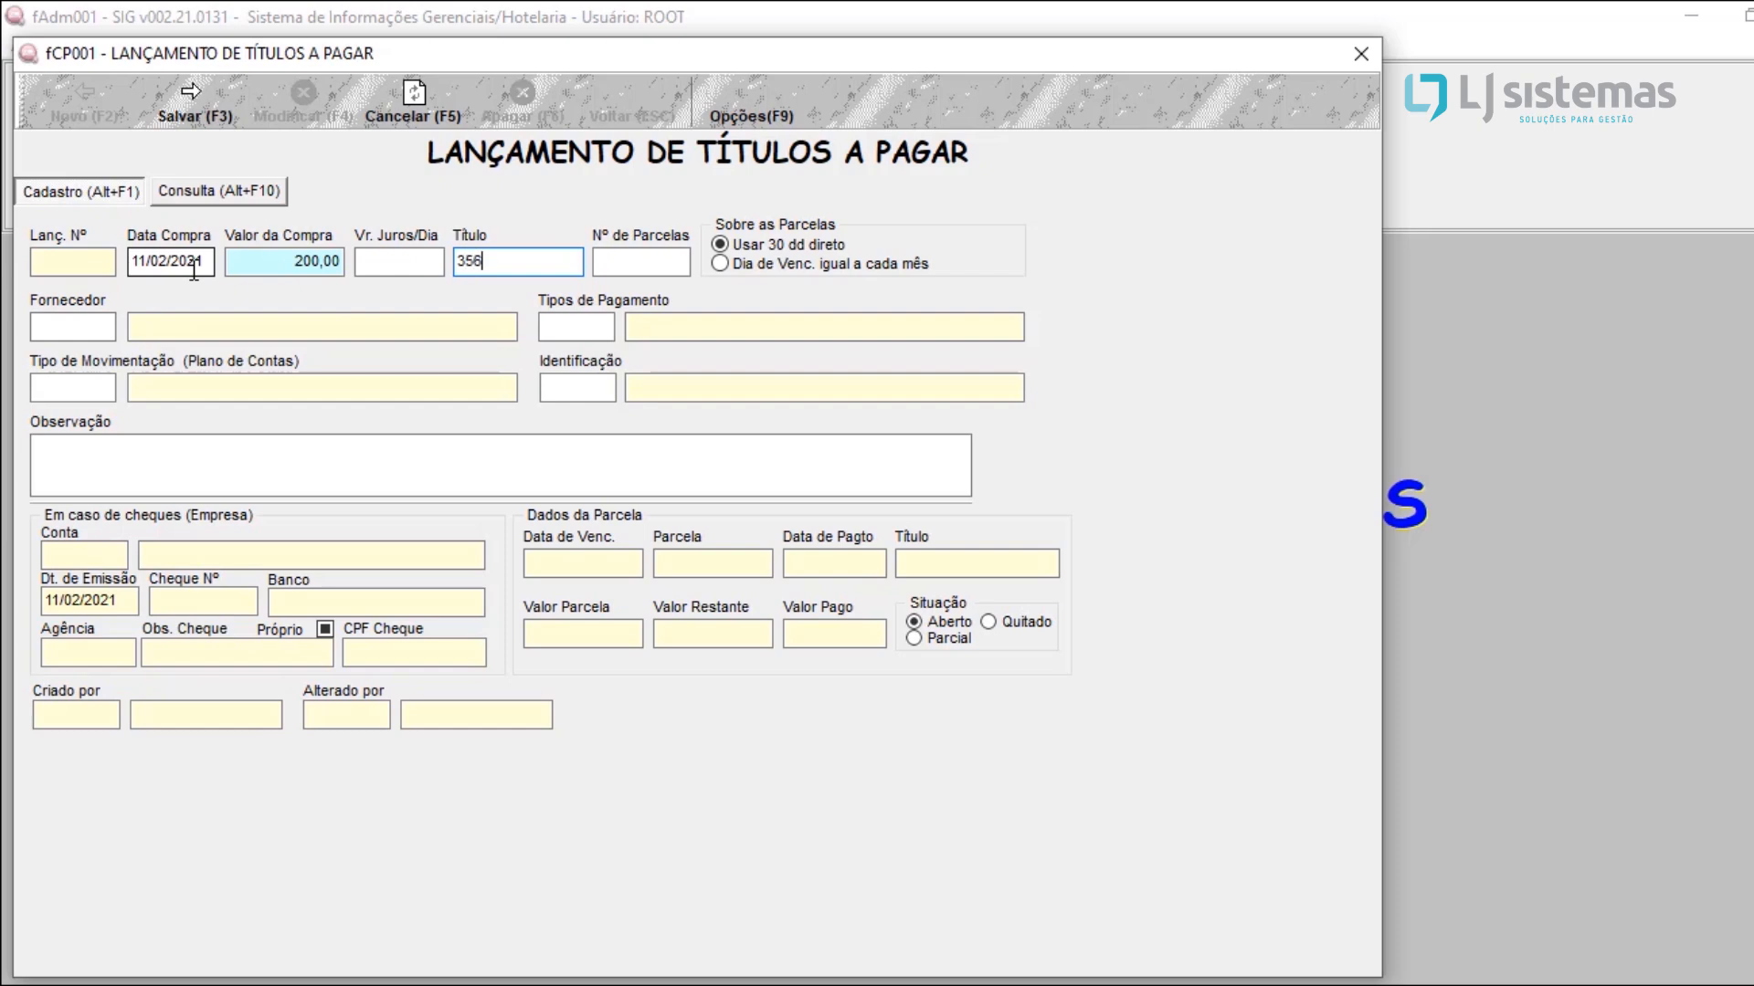
pyautogui.press('Return')
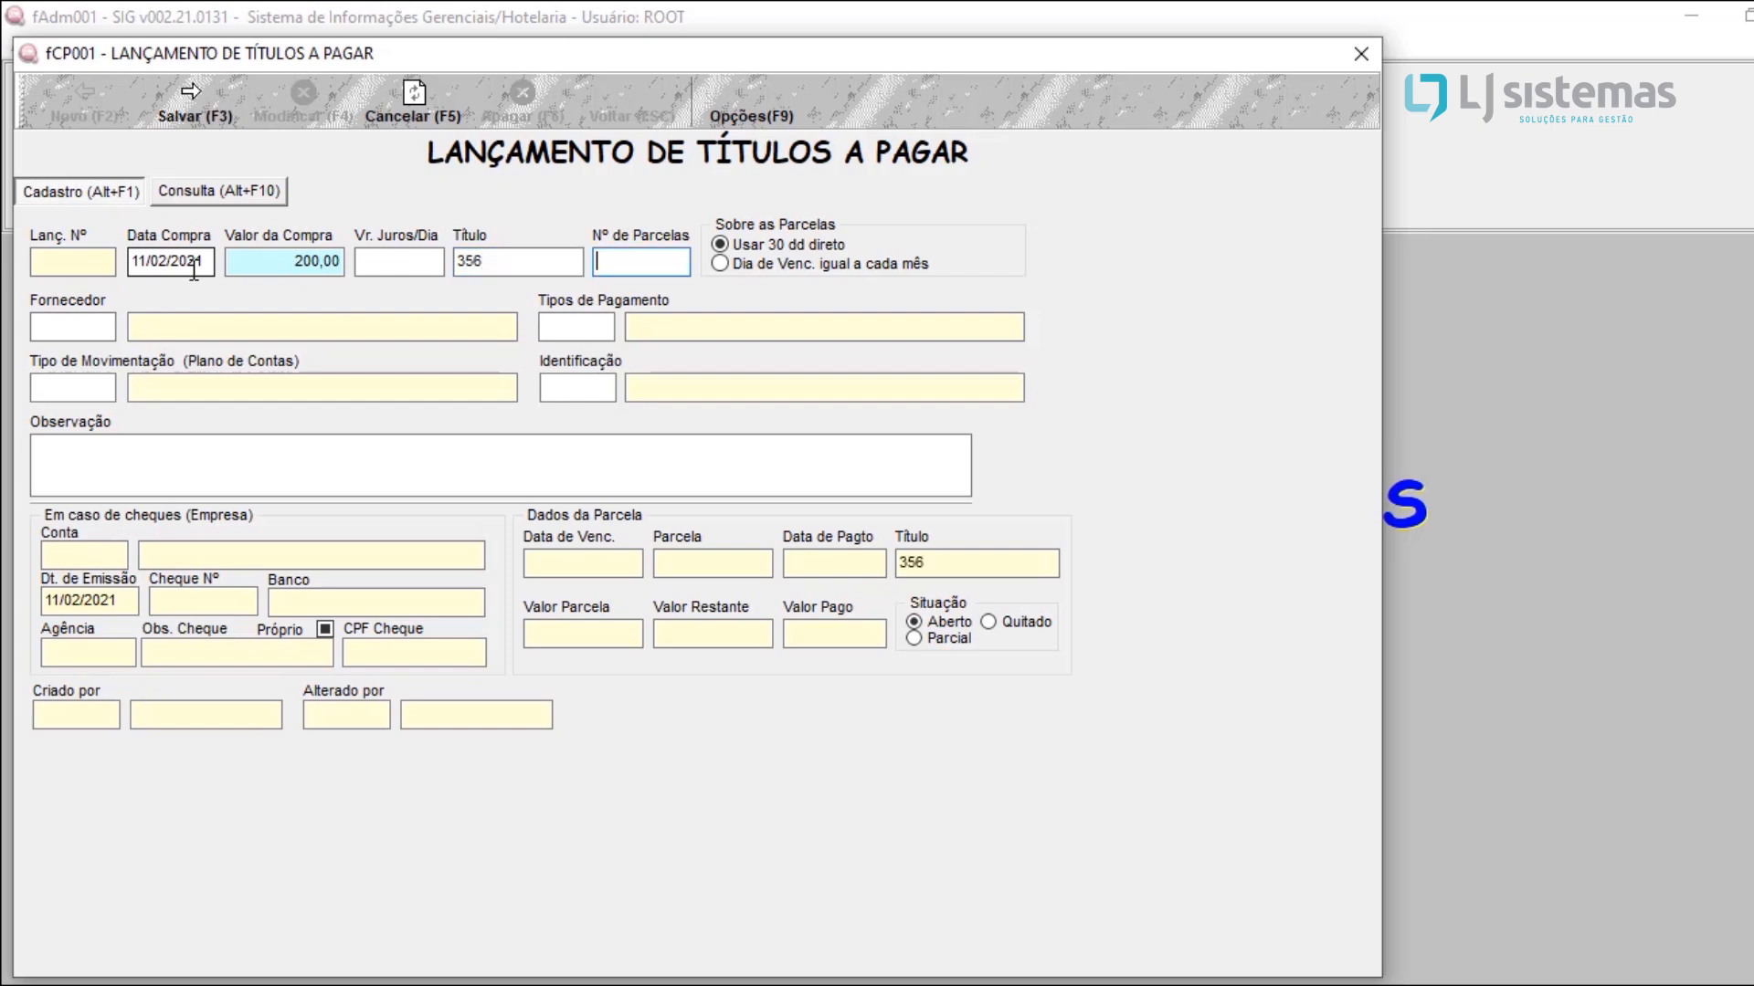
pyautogui.write('2')
pyautogui.press('Return')
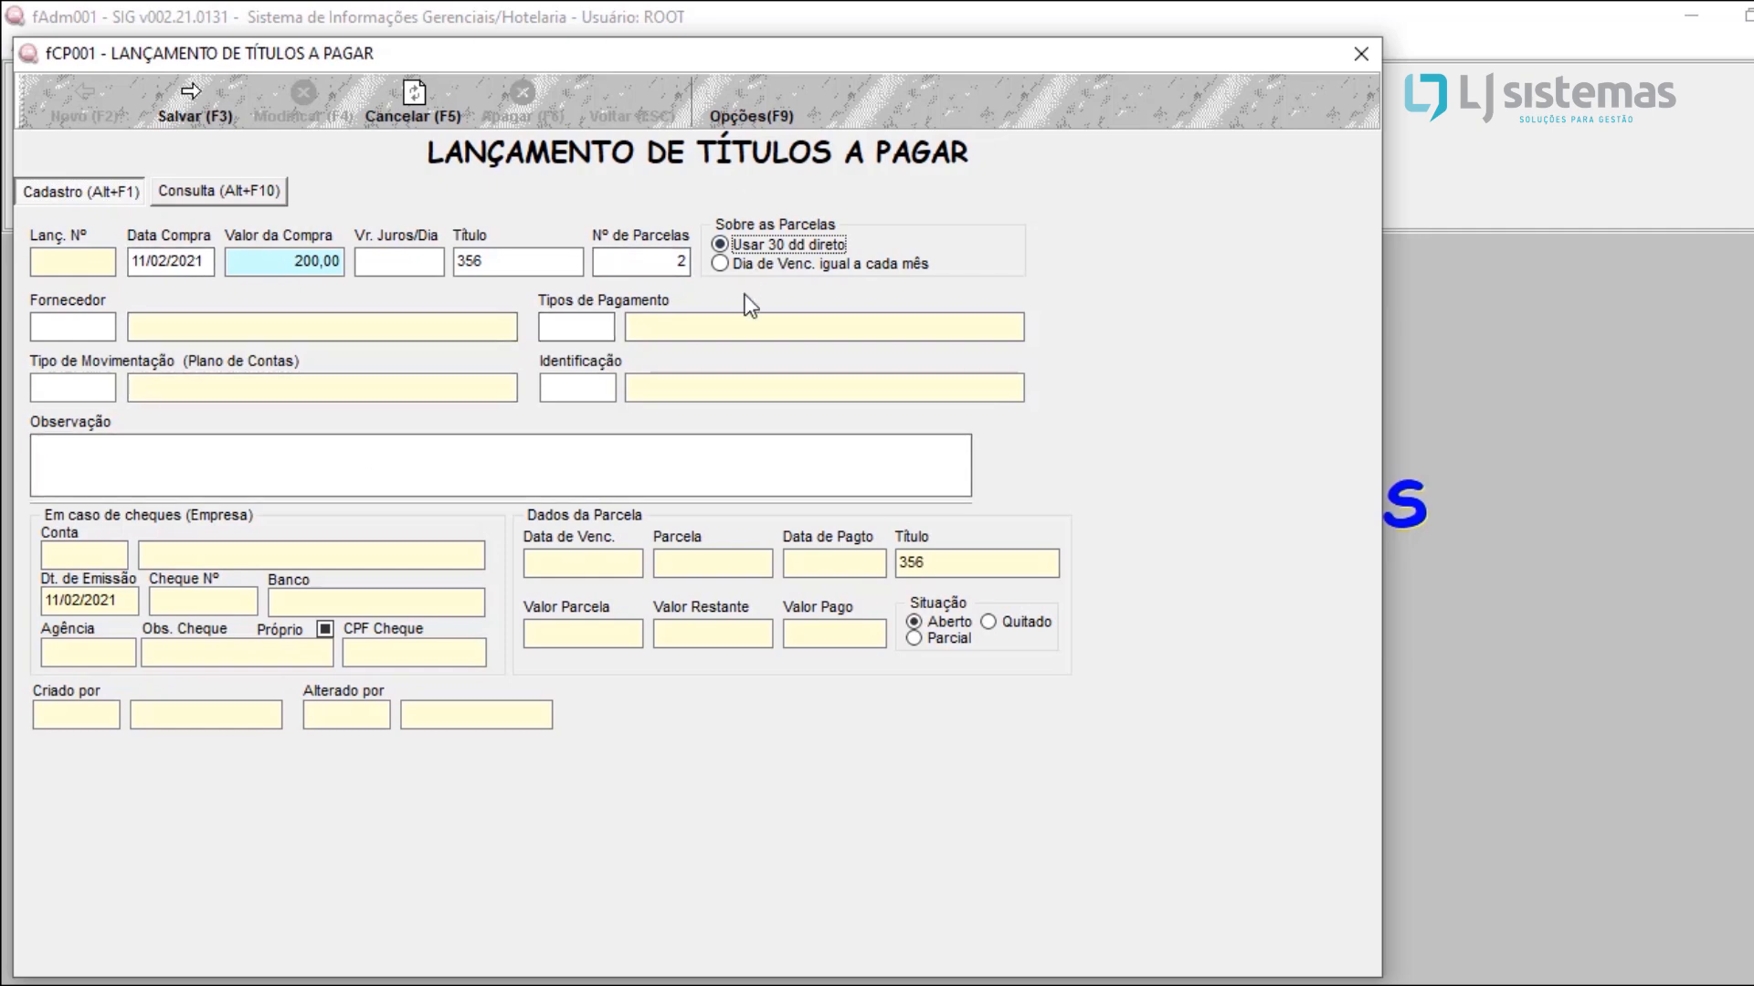
# Step: Look up the registered suppliers and assign FORNECEDOR TESTE to the payable title
pyautogui.click(87, 326)
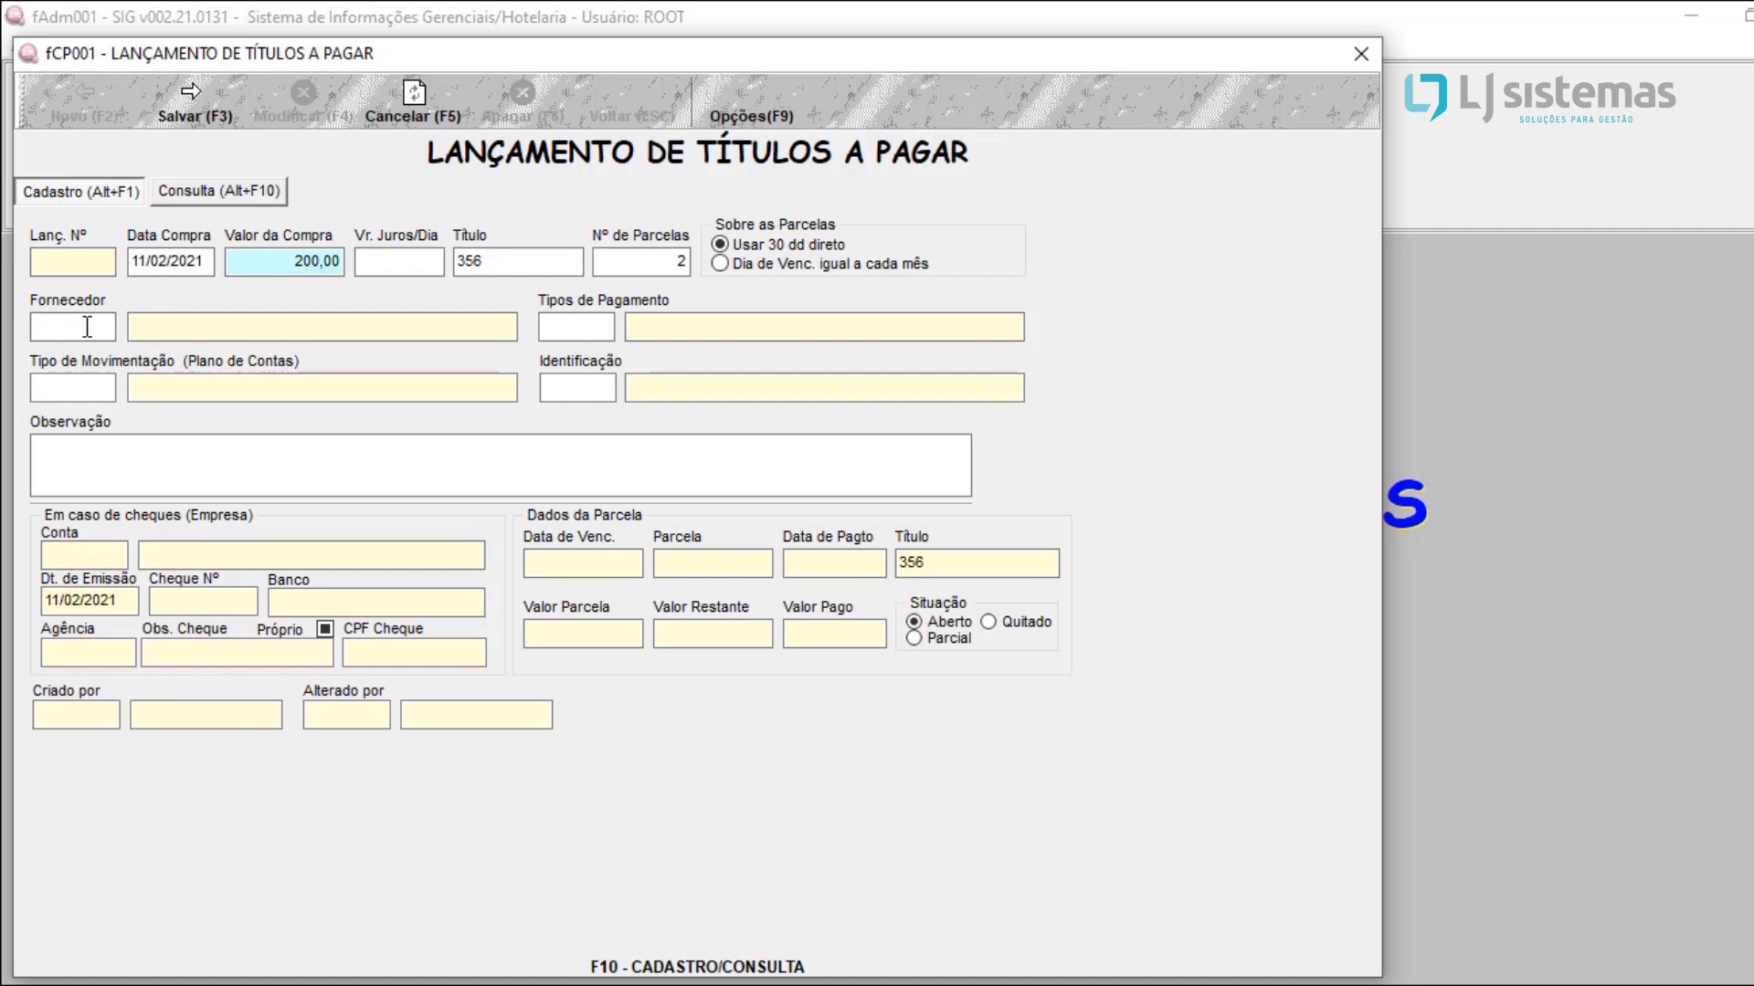
pyautogui.press('F10')
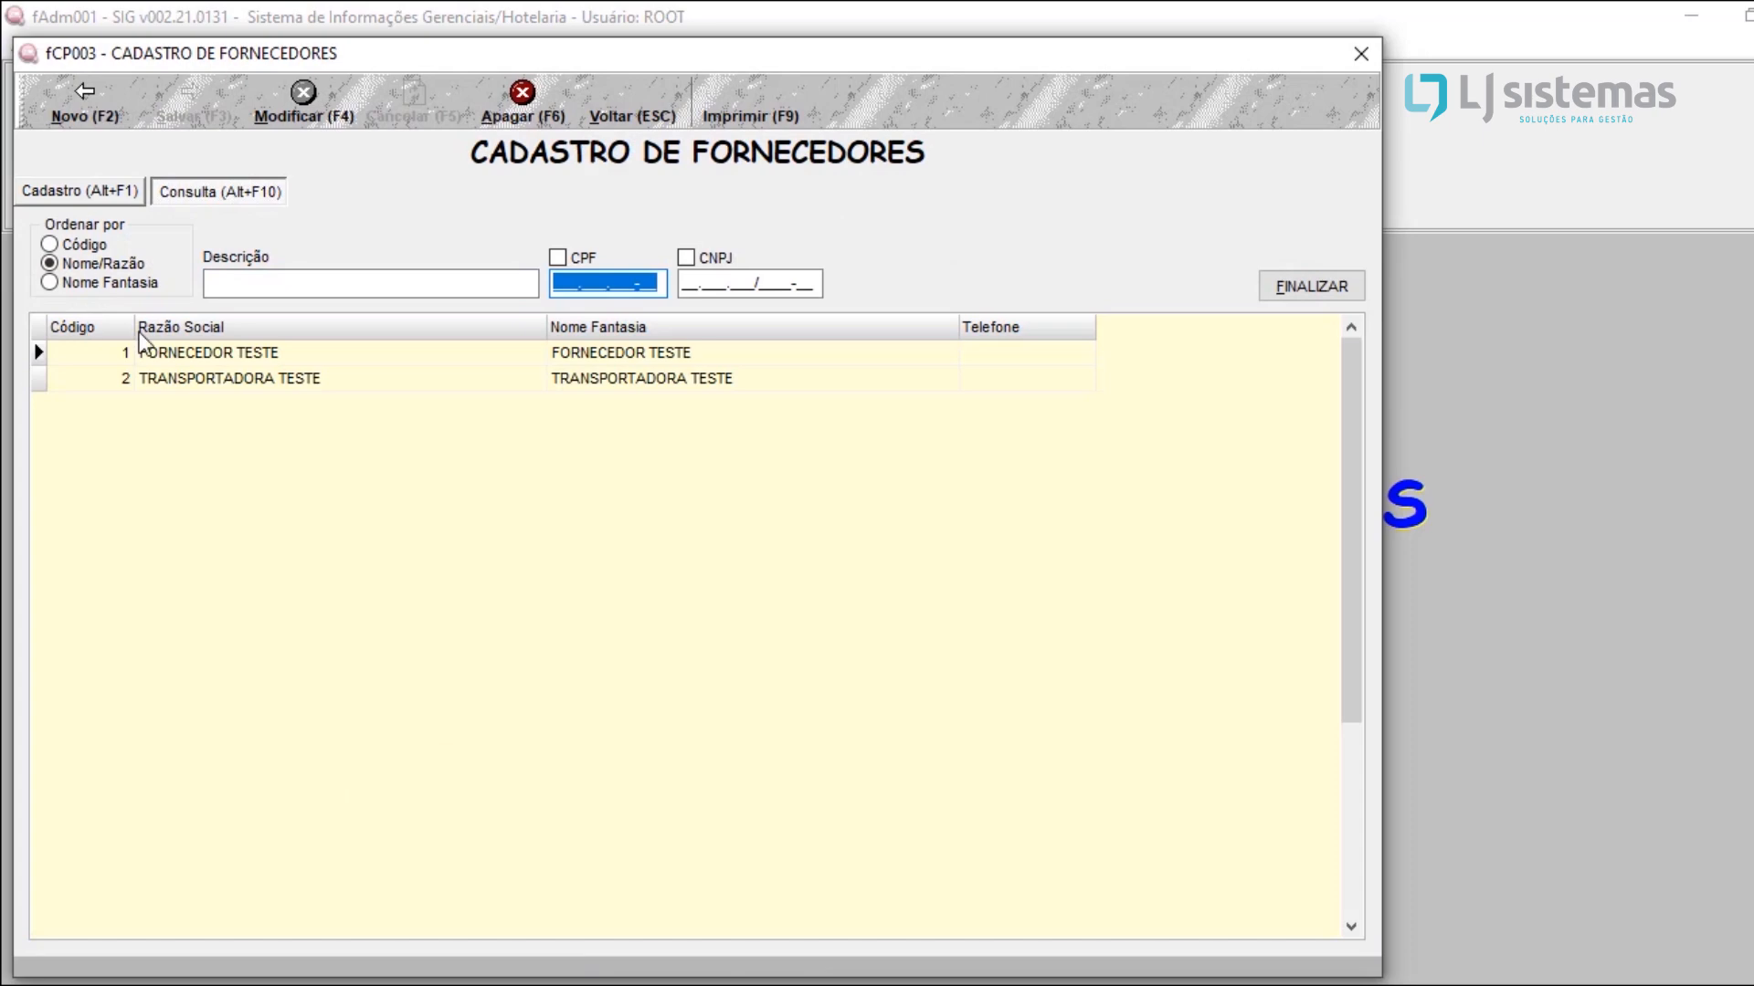
pyautogui.click(235, 354)
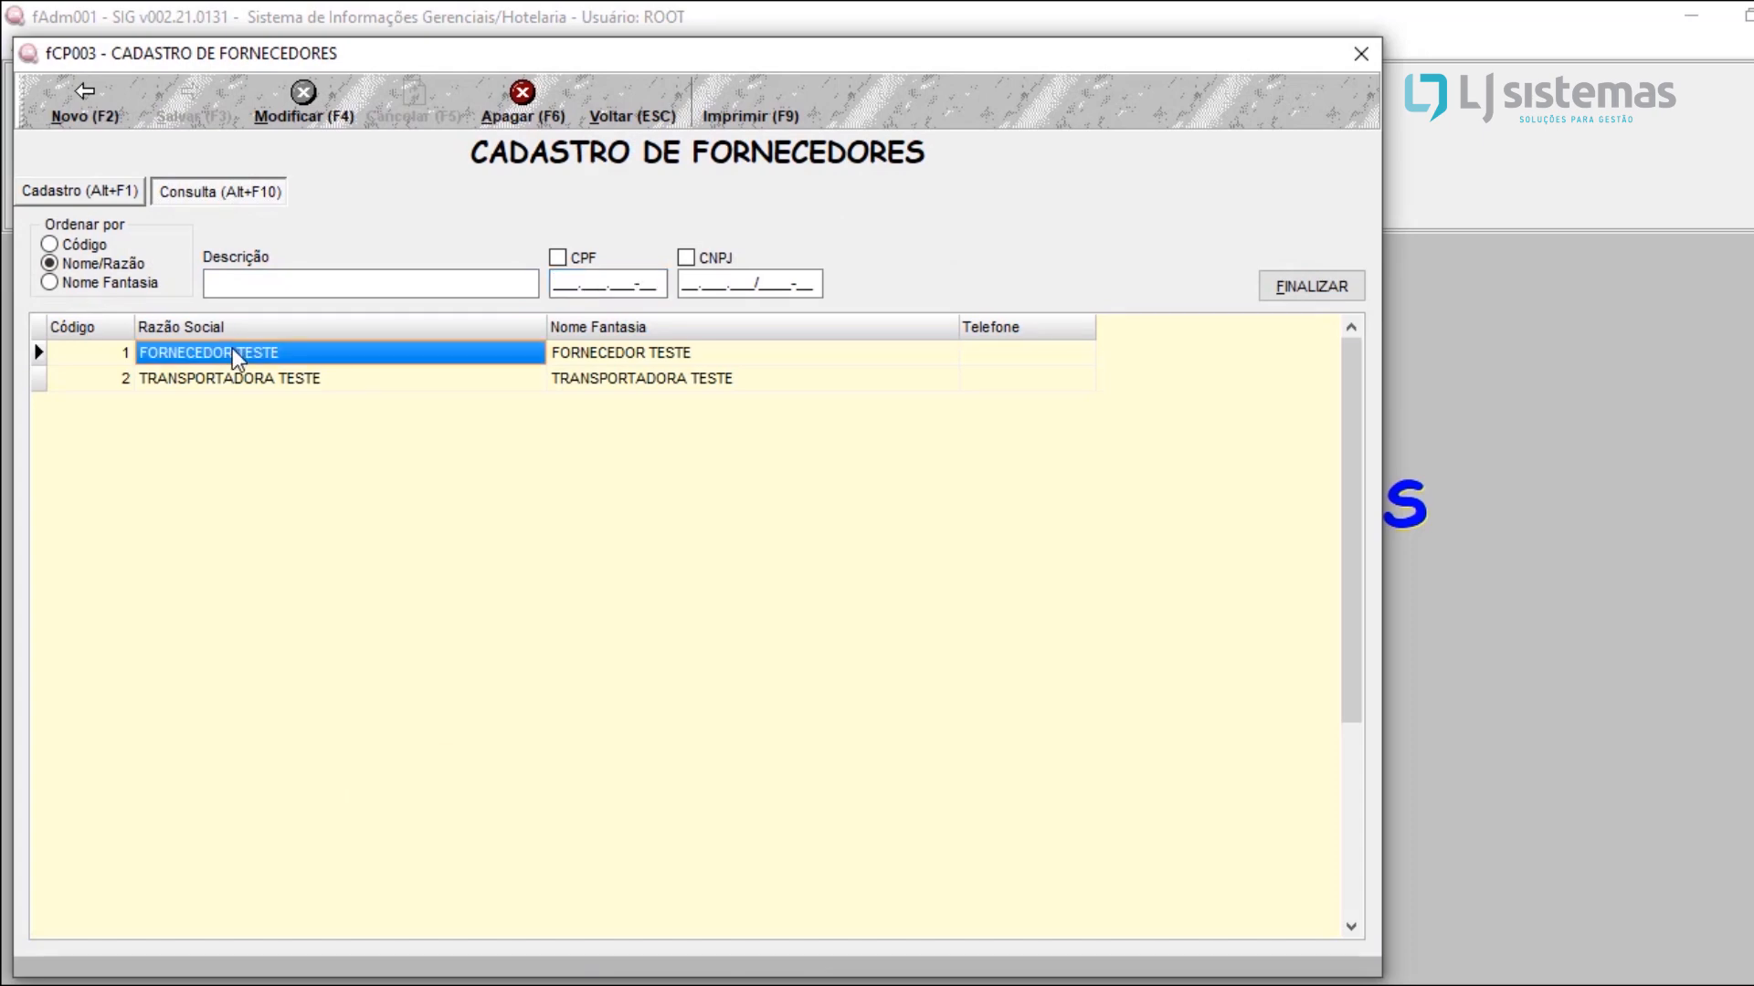
pyautogui.doubleClick(232, 349)
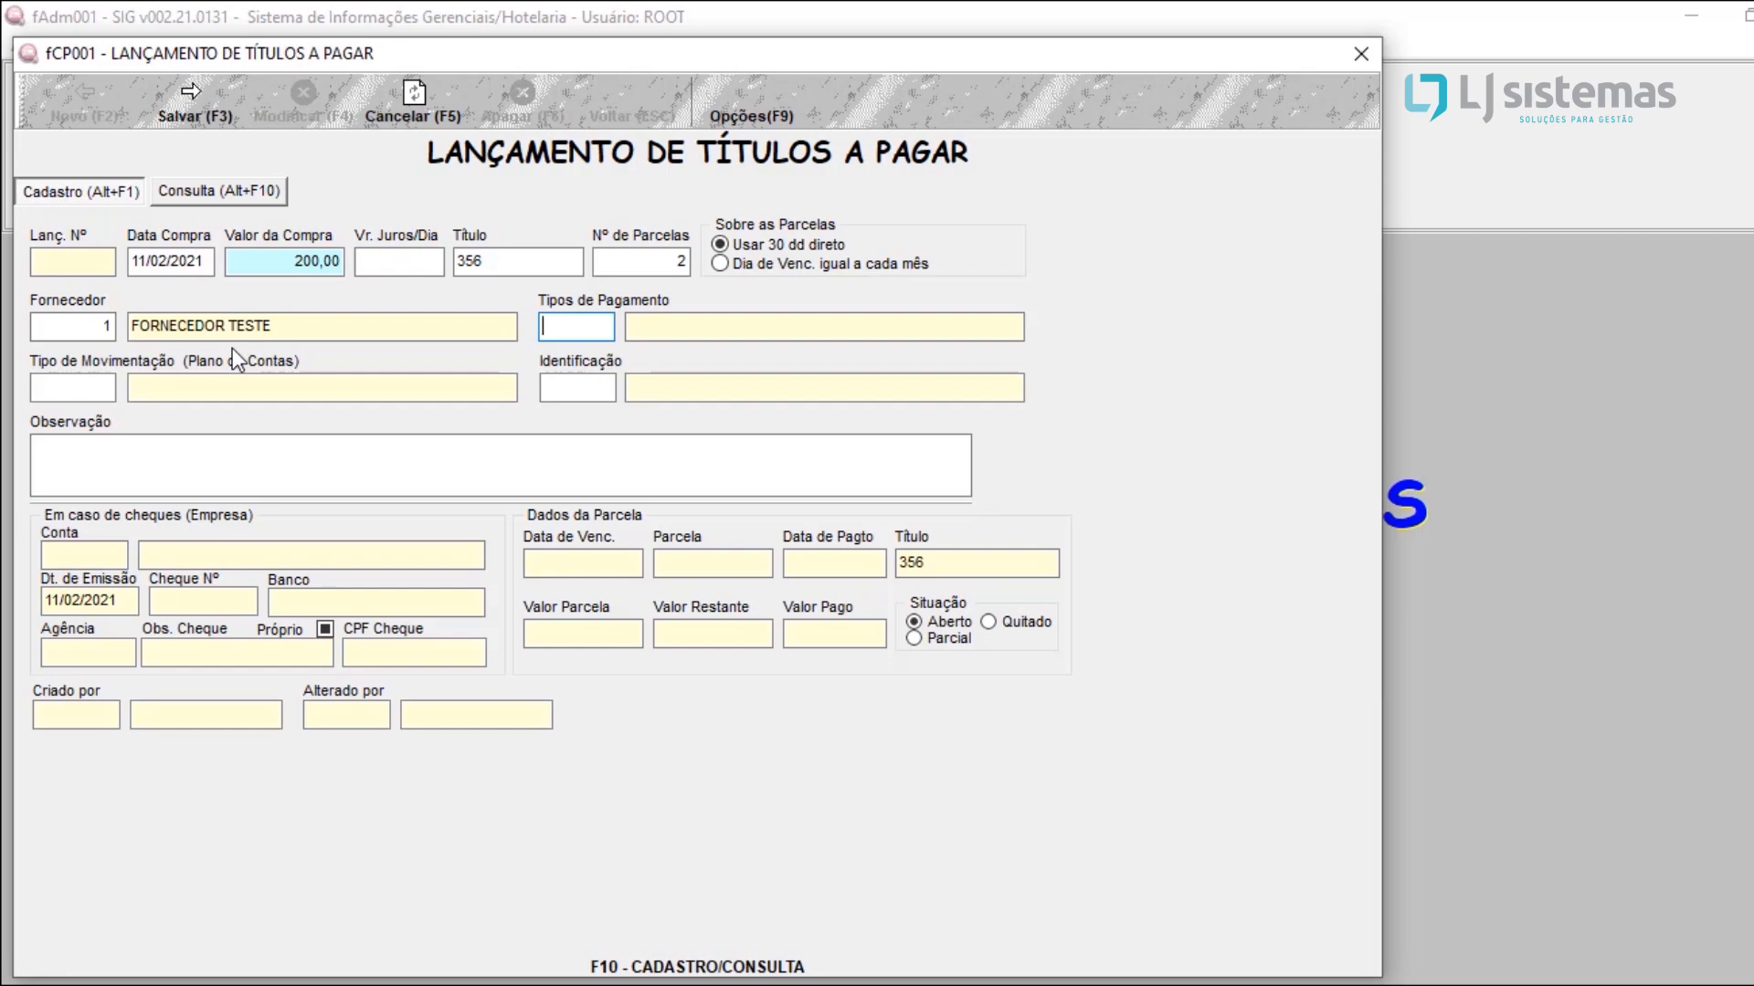
# Step: Look up the payment types and assign BOLETO to the payable title
pyautogui.press('Return')
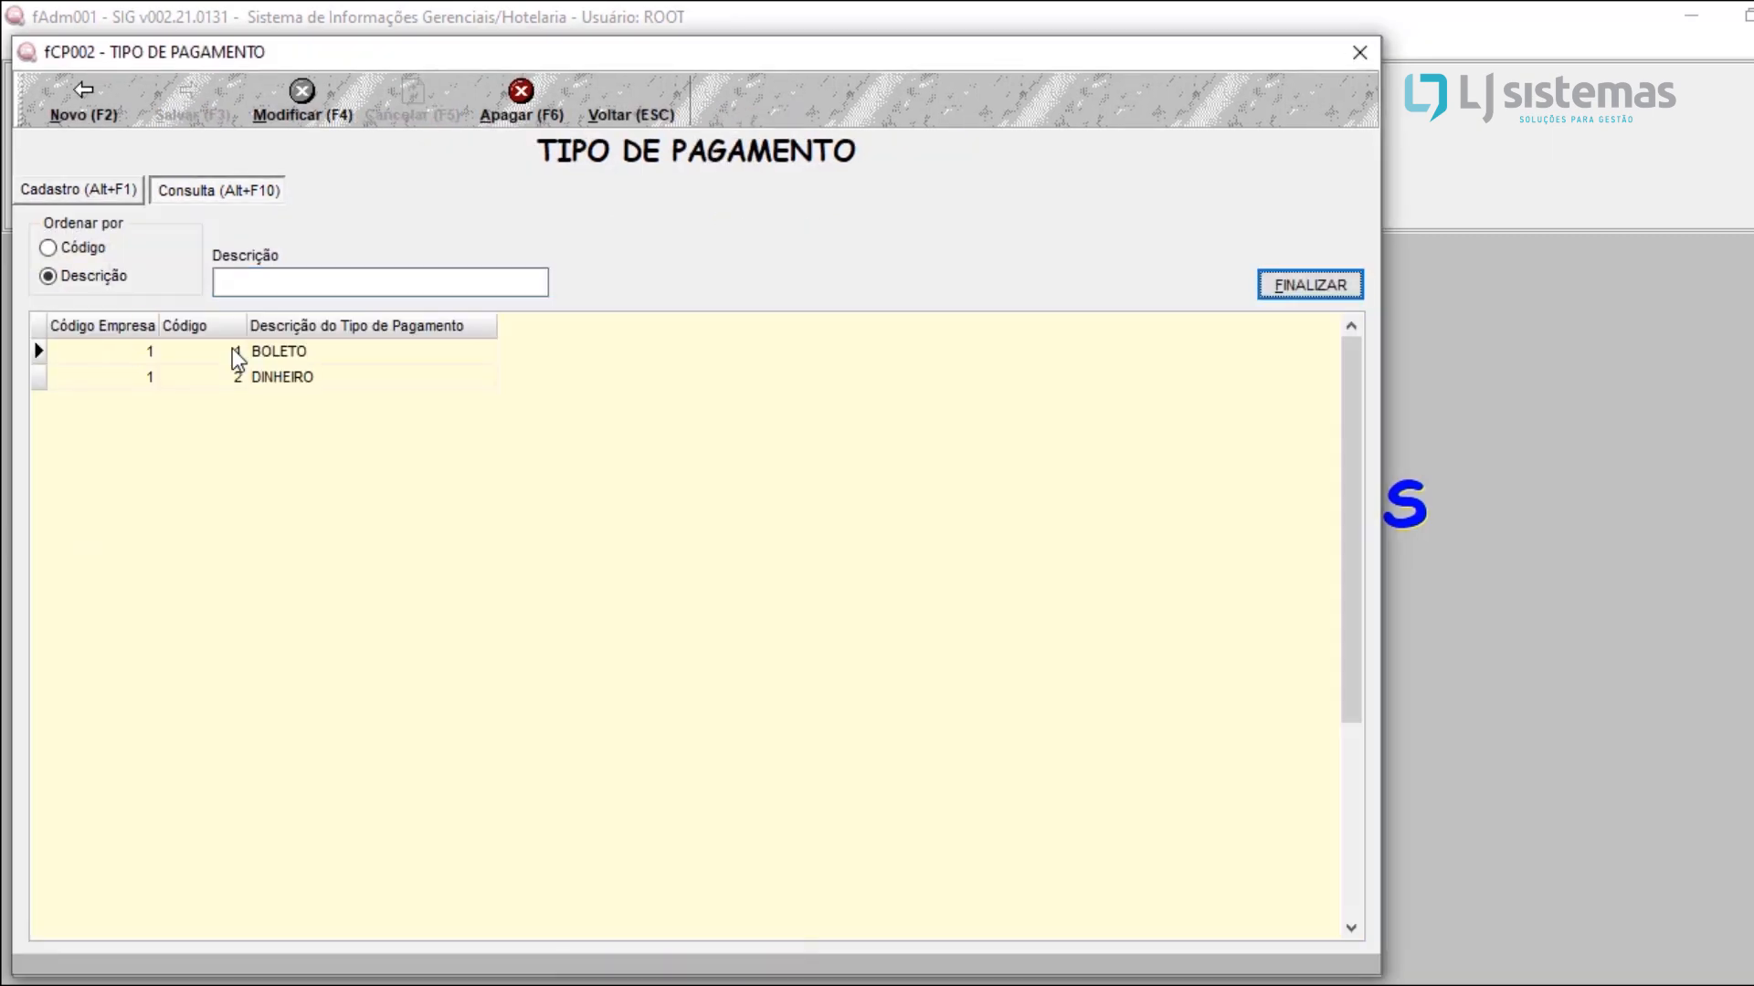
pyautogui.click(310, 376)
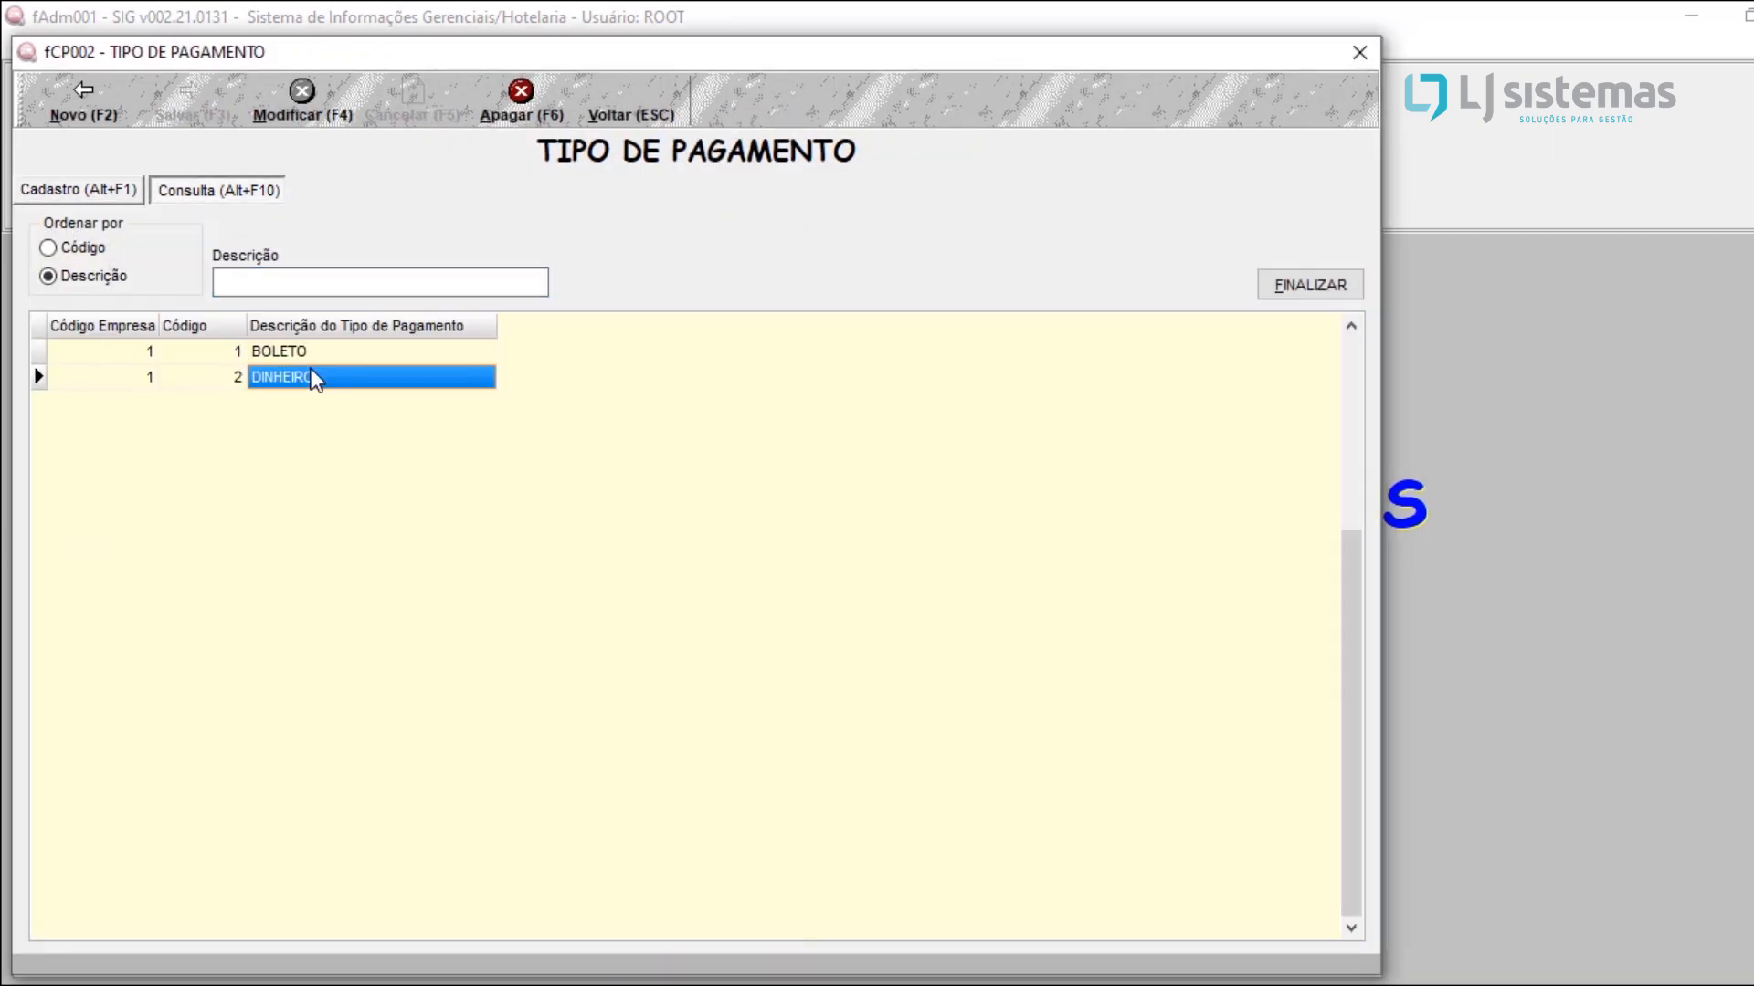
pyautogui.click(319, 352)
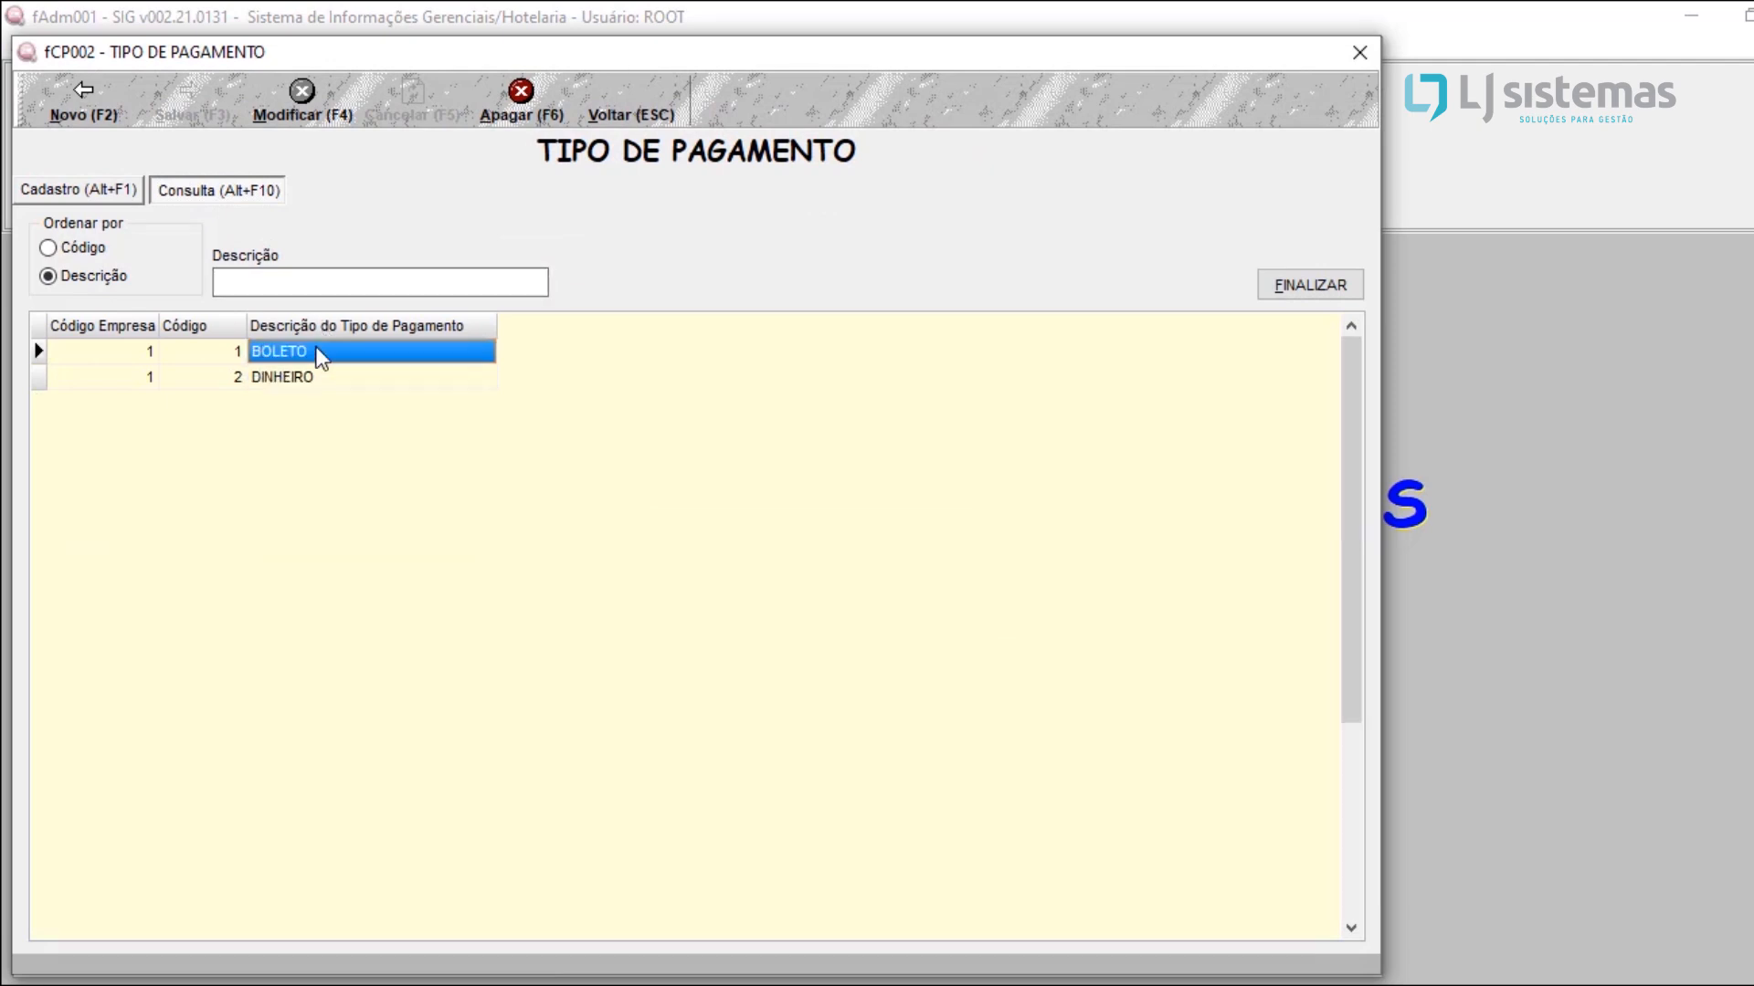
pyautogui.doubleClick(321, 352)
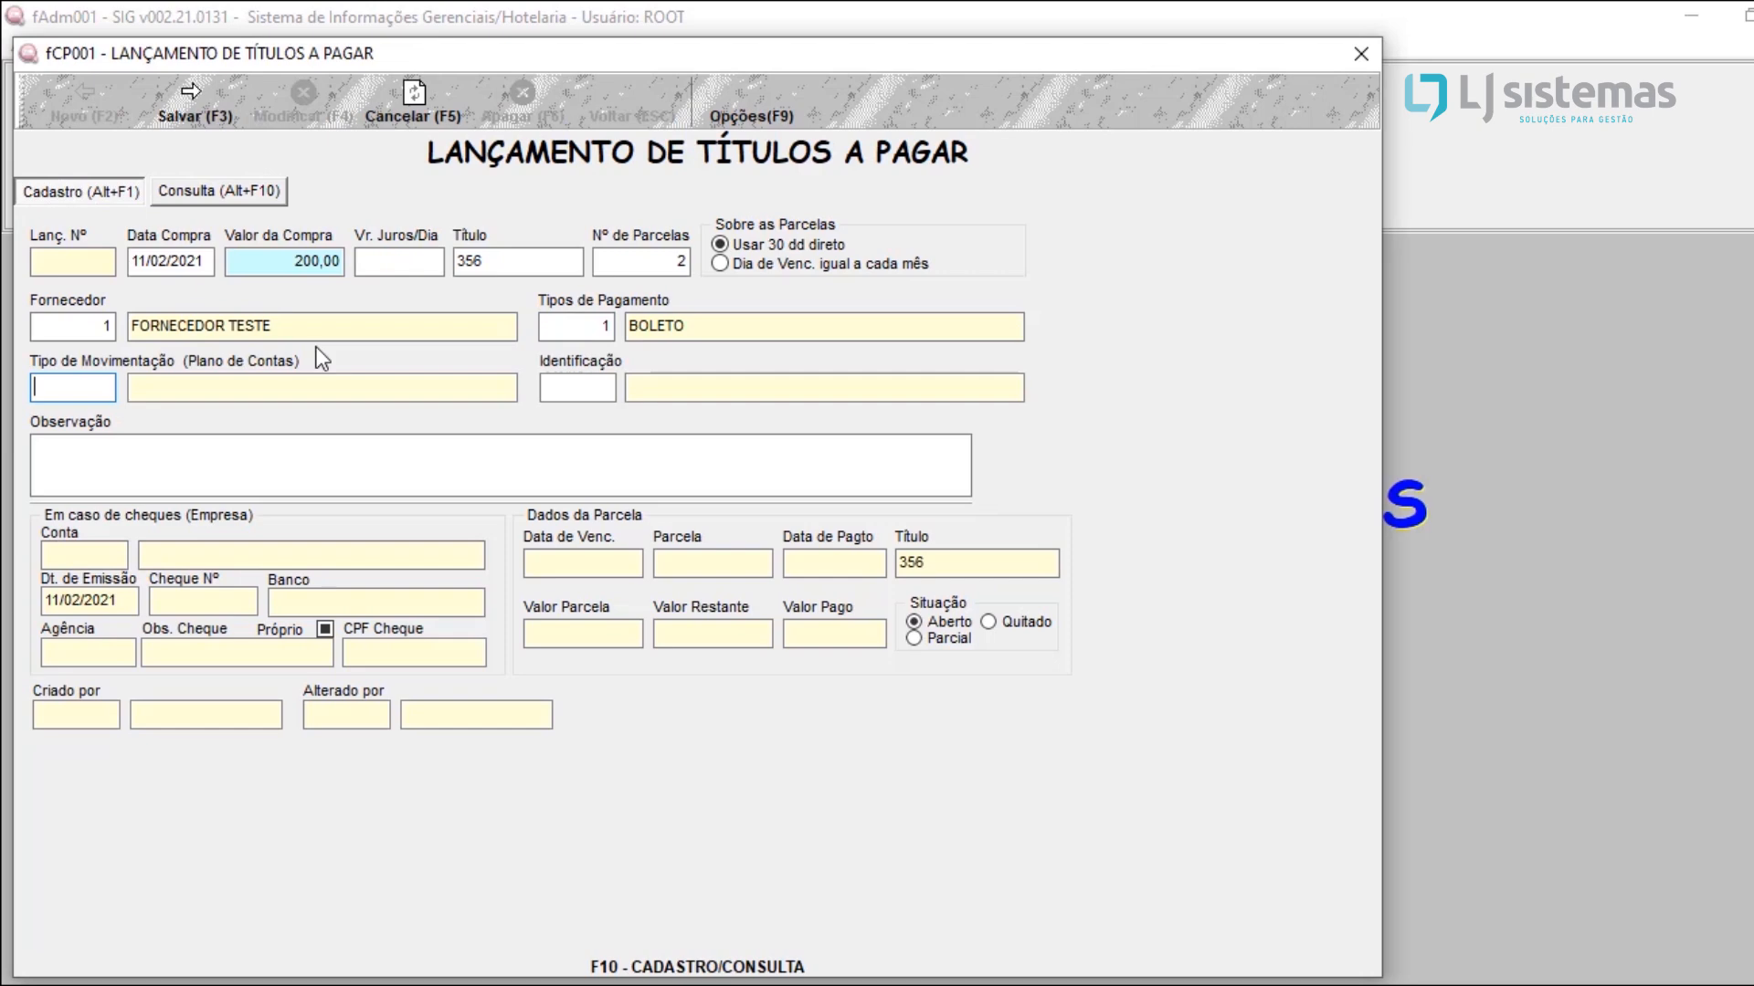
# Step: Assign the movement type PAGAMENTO DE FORNECEDOR, leave the observation empty, and save the payable title
pyautogui.press('Return')
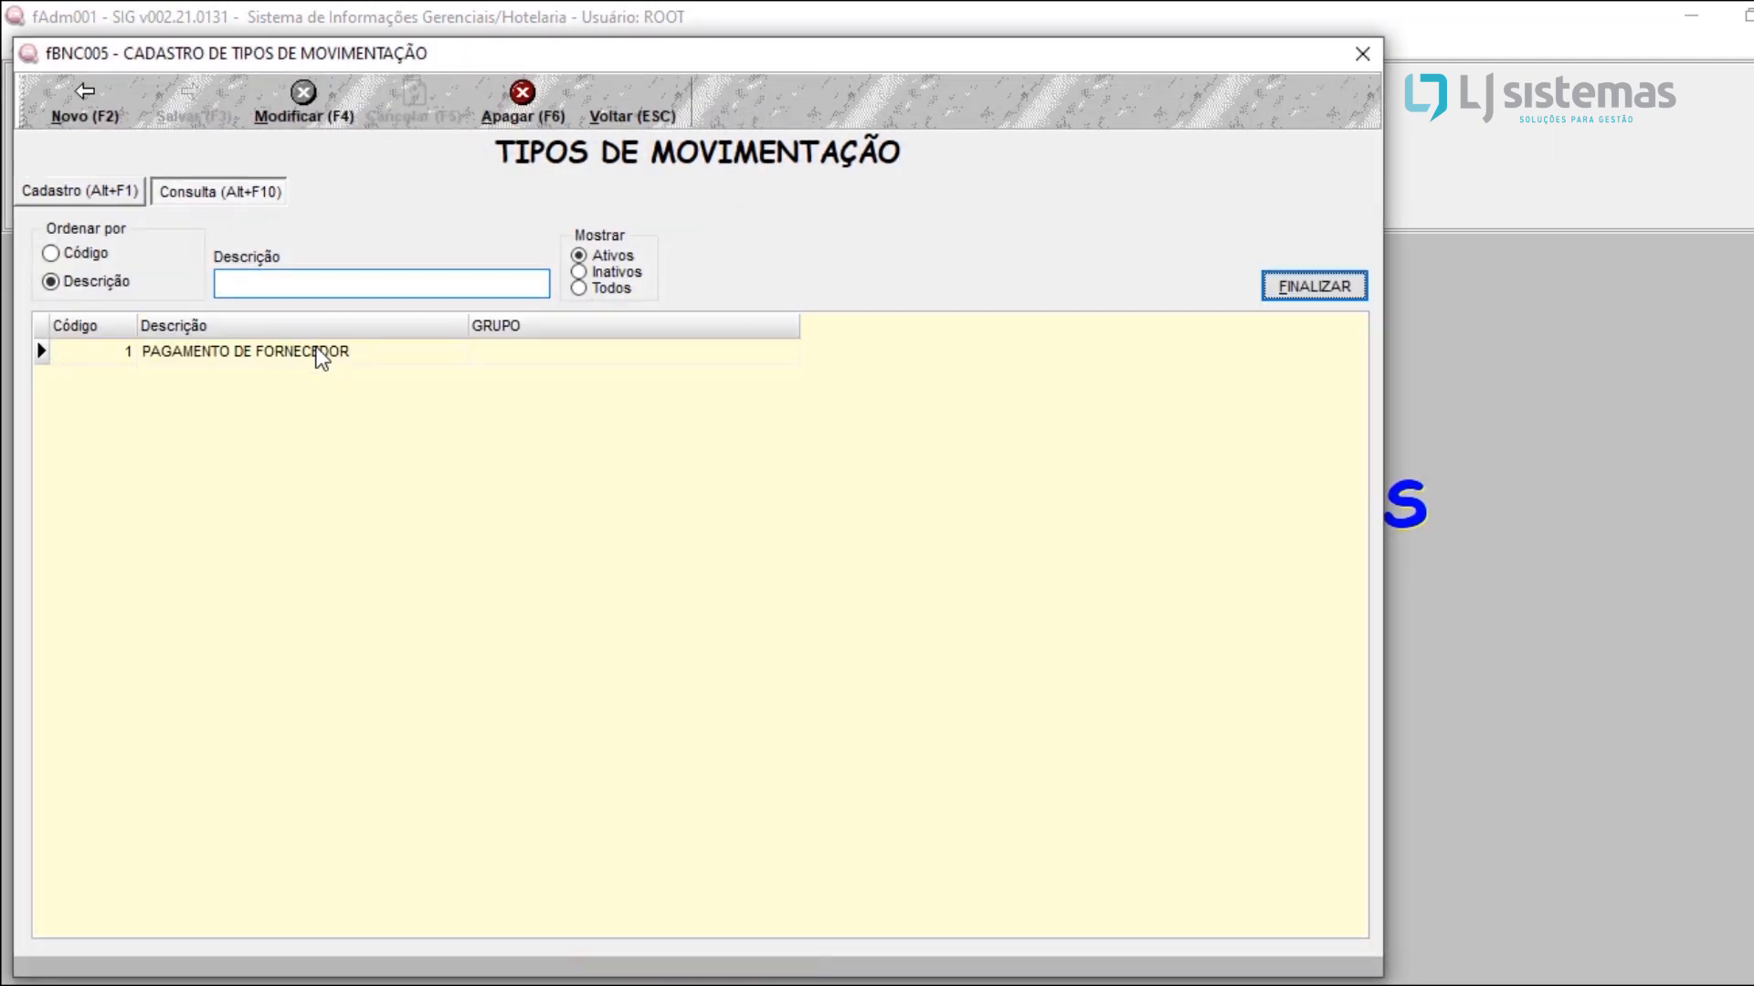
pyautogui.click(321, 354)
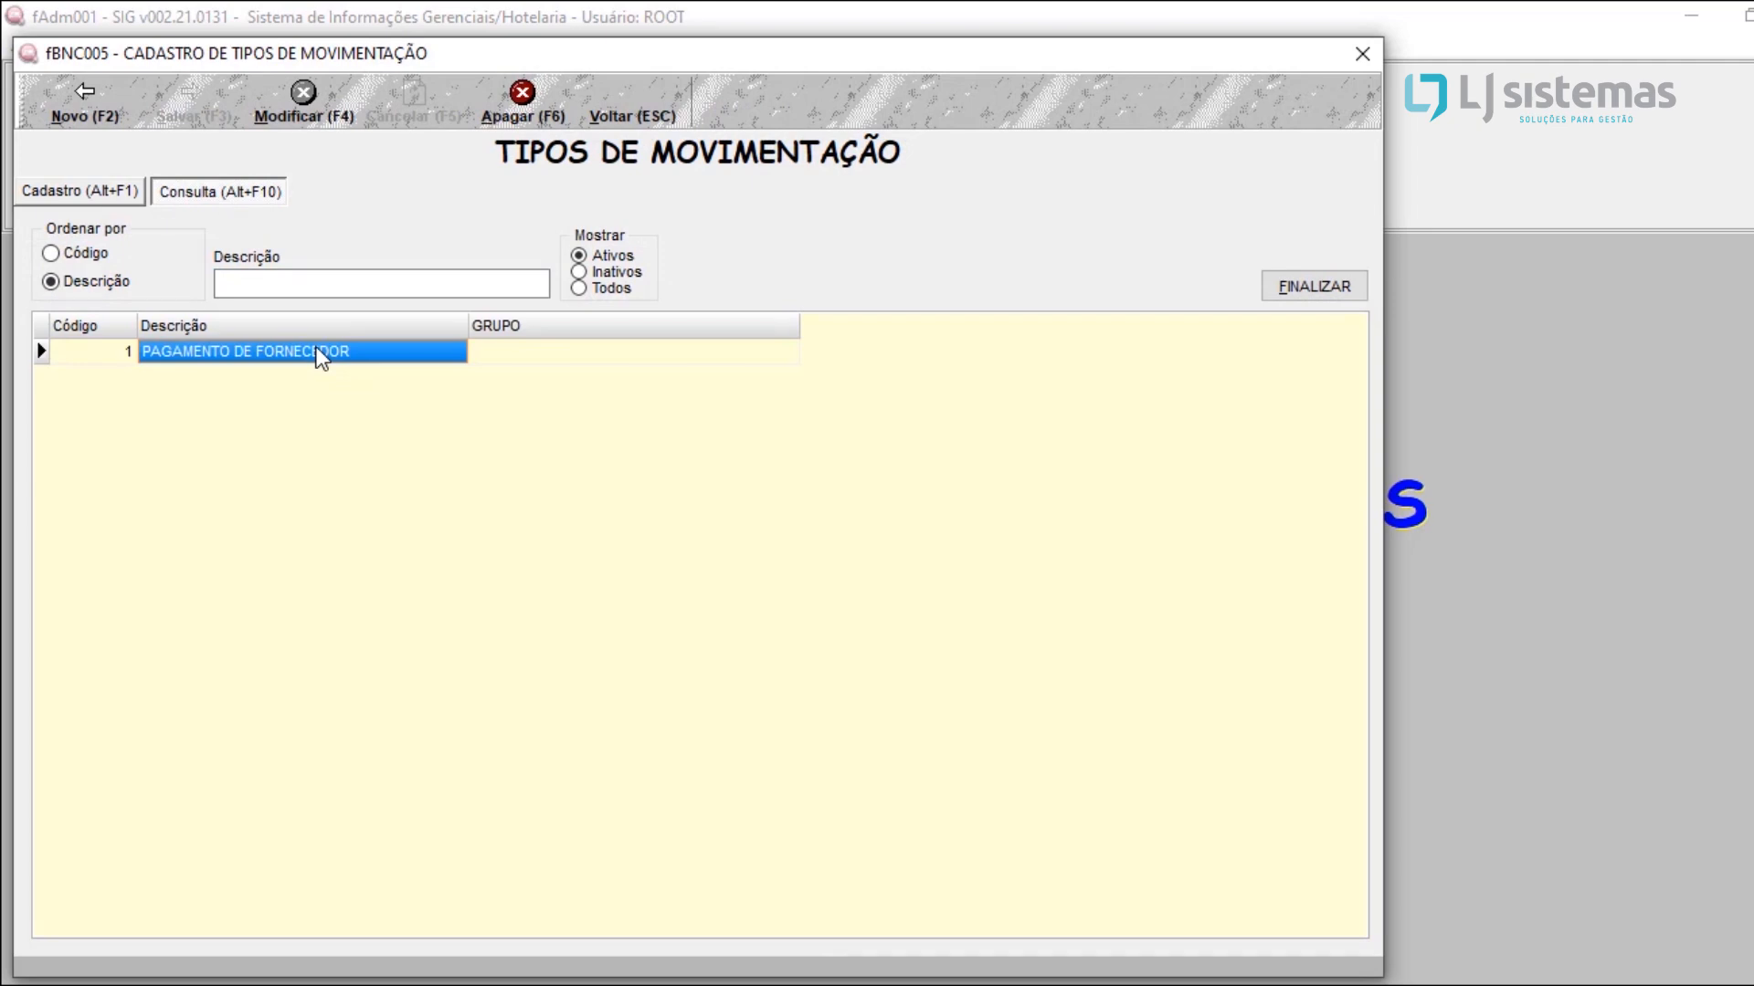
pyautogui.click(616, 119)
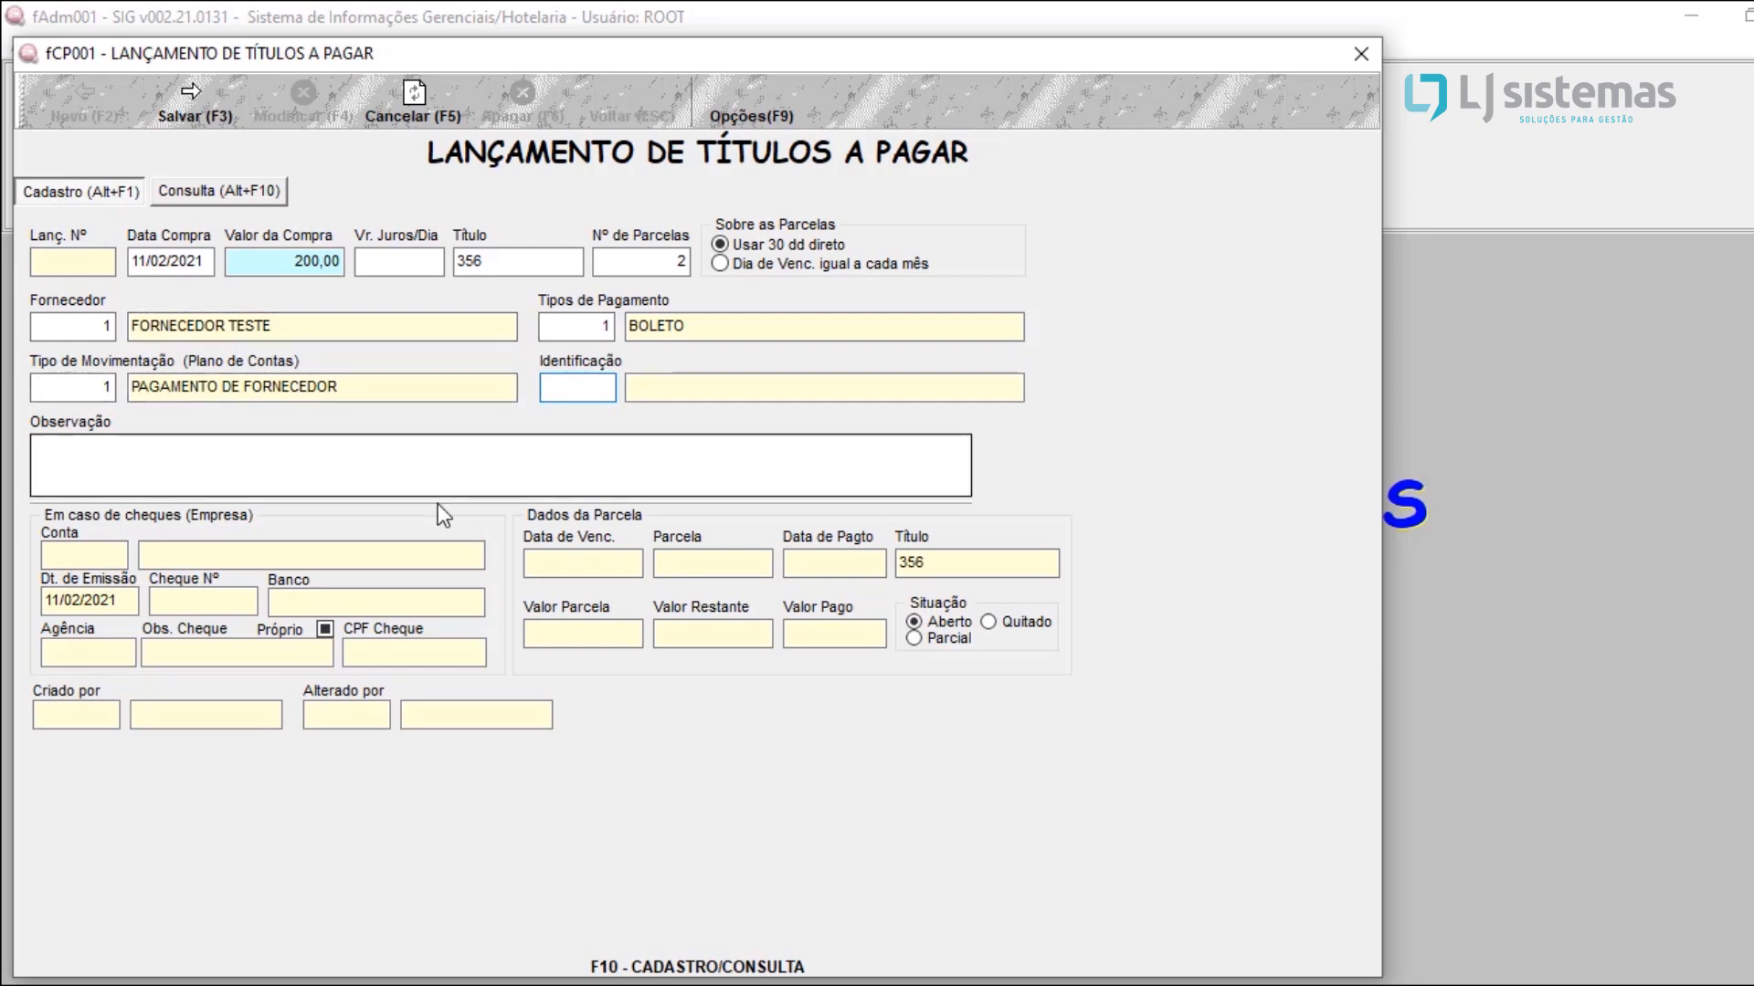
pyautogui.click(373, 480)
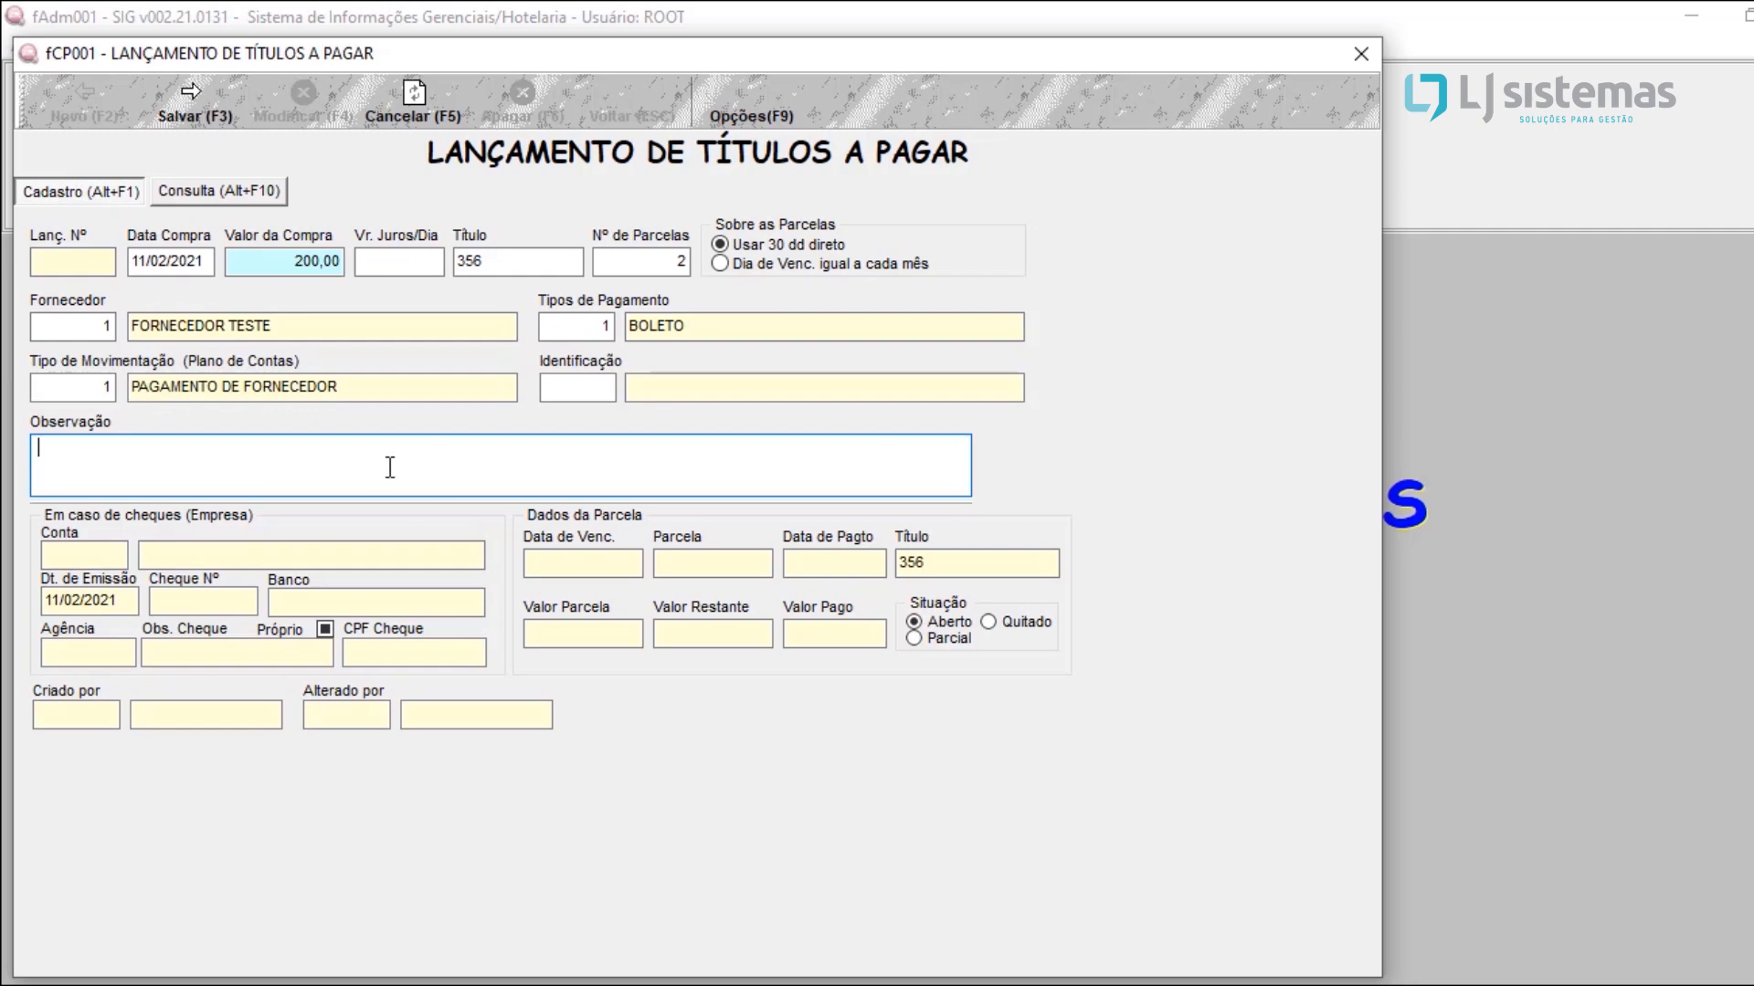
pyautogui.click(176, 112)
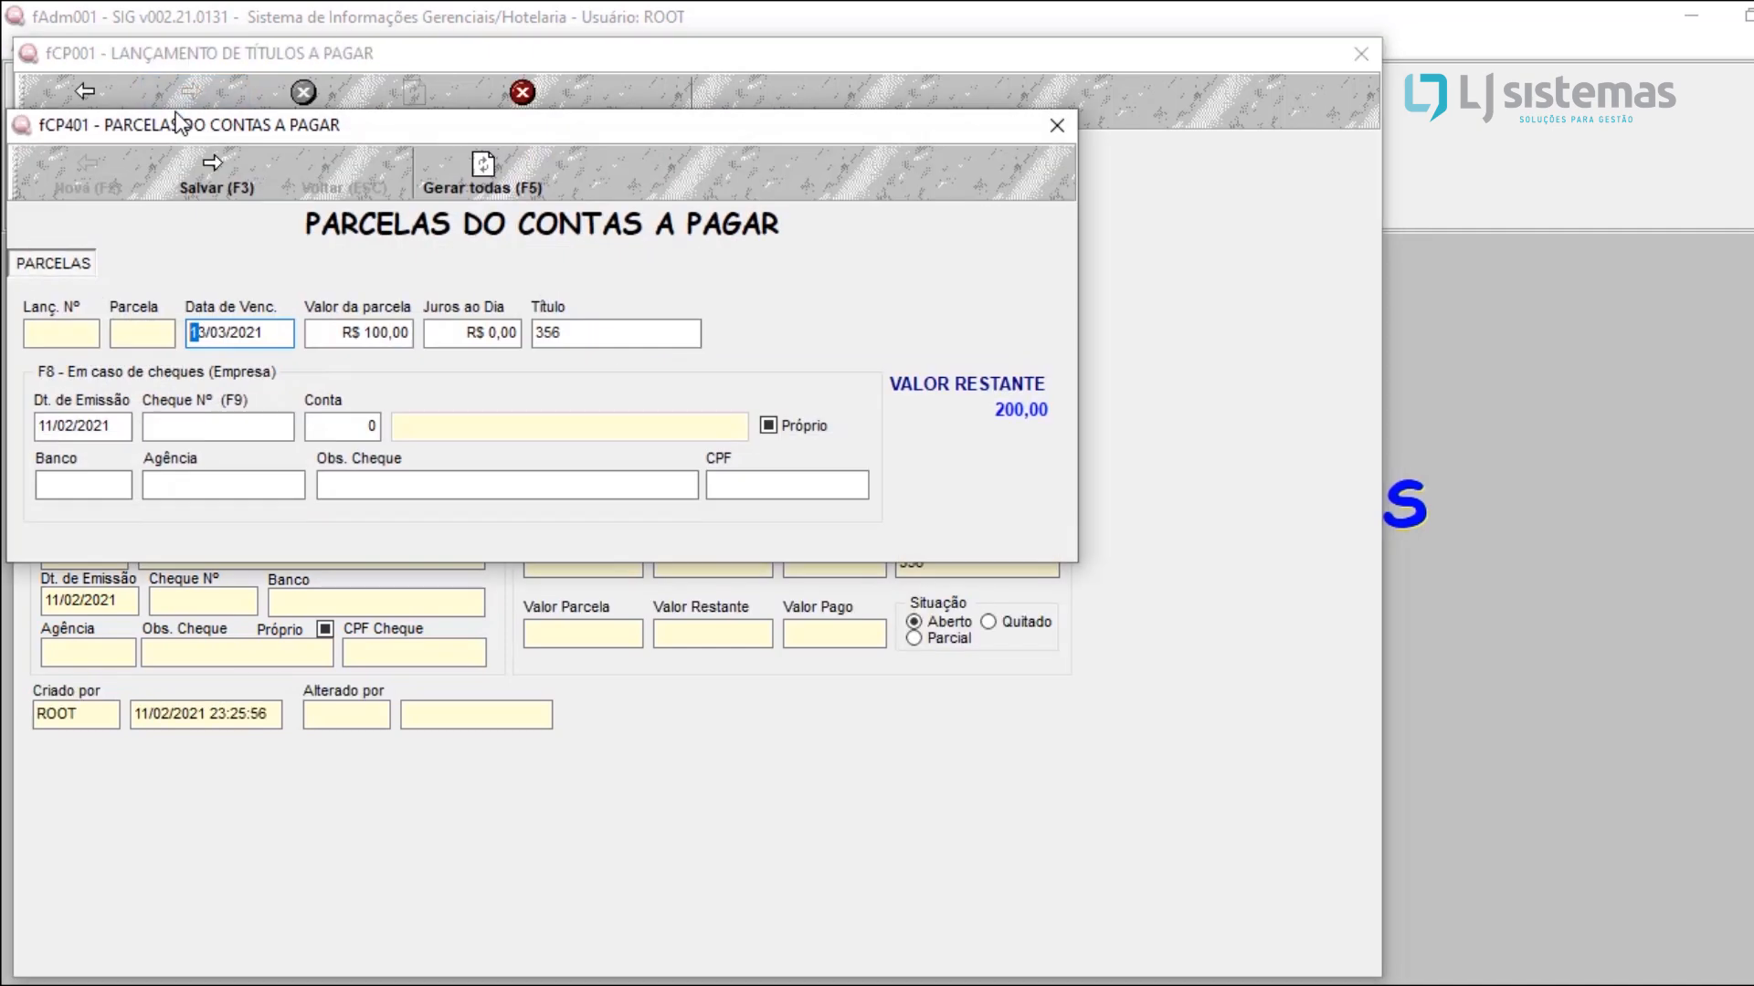
# Step: Save both R$ 100,00 installments of title 356, due 13/03/2021 and 12/04/2021, without check data
pyautogui.click(266, 332)
pyautogui.moveTo(266, 333); pyautogui.dragTo(5, 304)
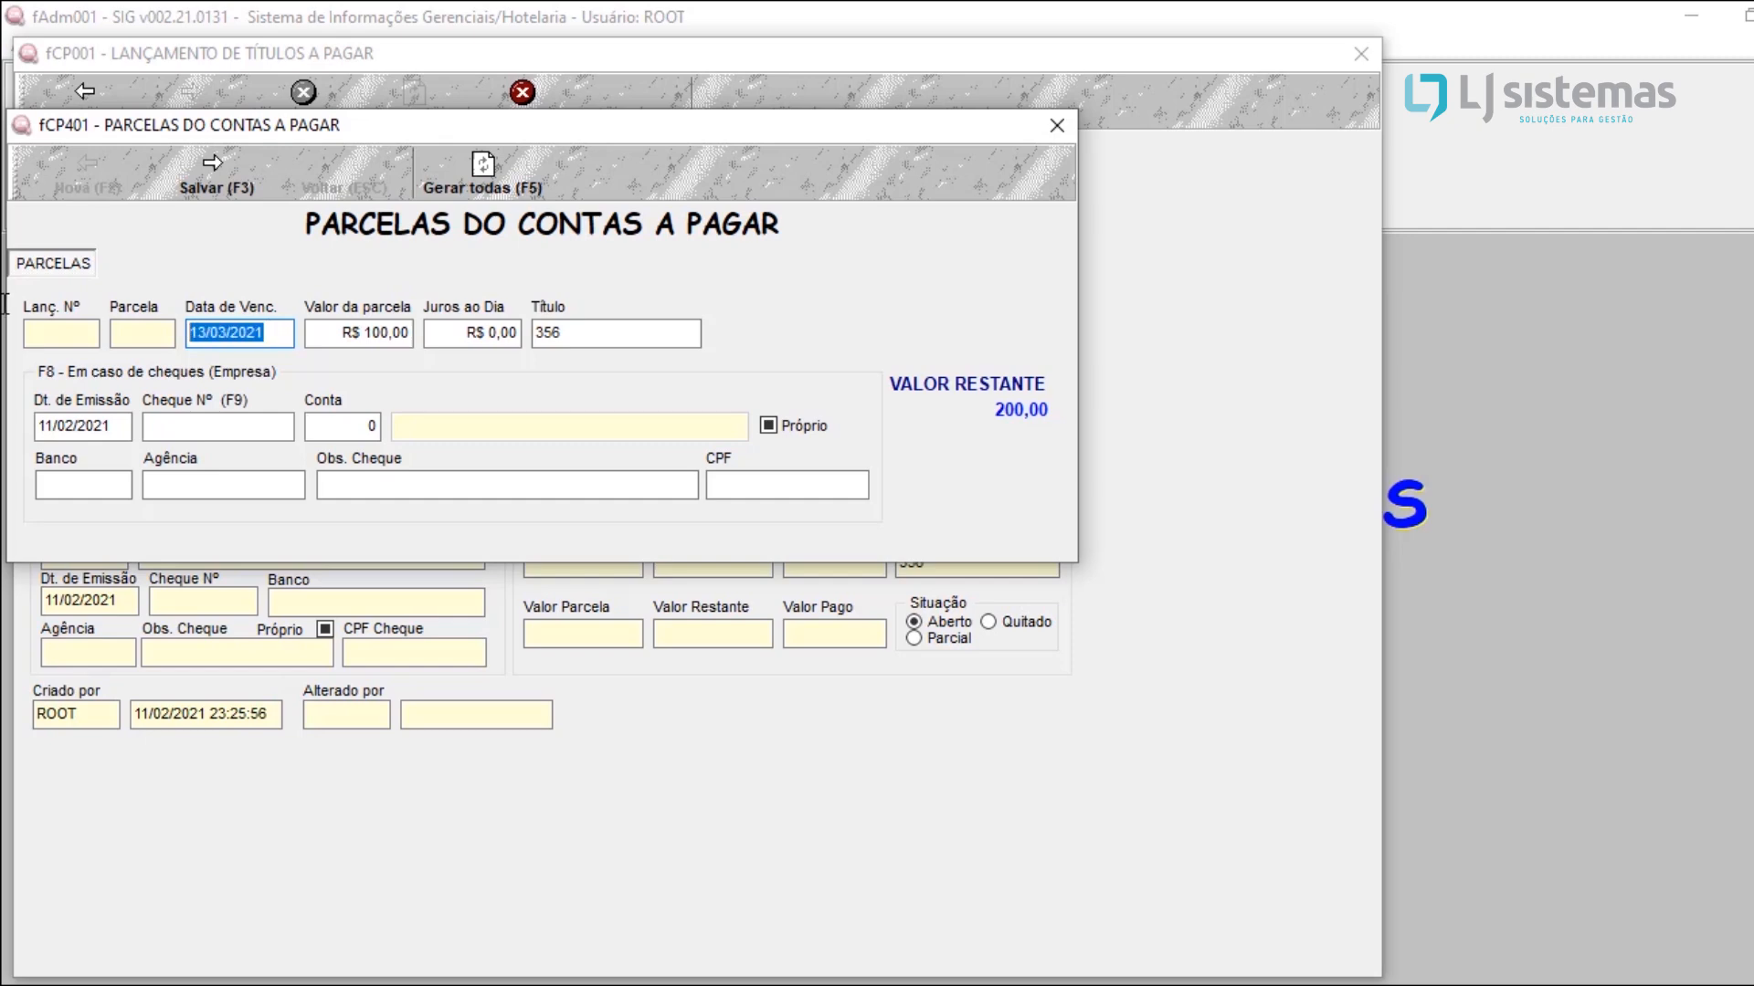
pyautogui.click(219, 334)
pyautogui.moveTo(219, 335); pyautogui.dragTo(174, 333)
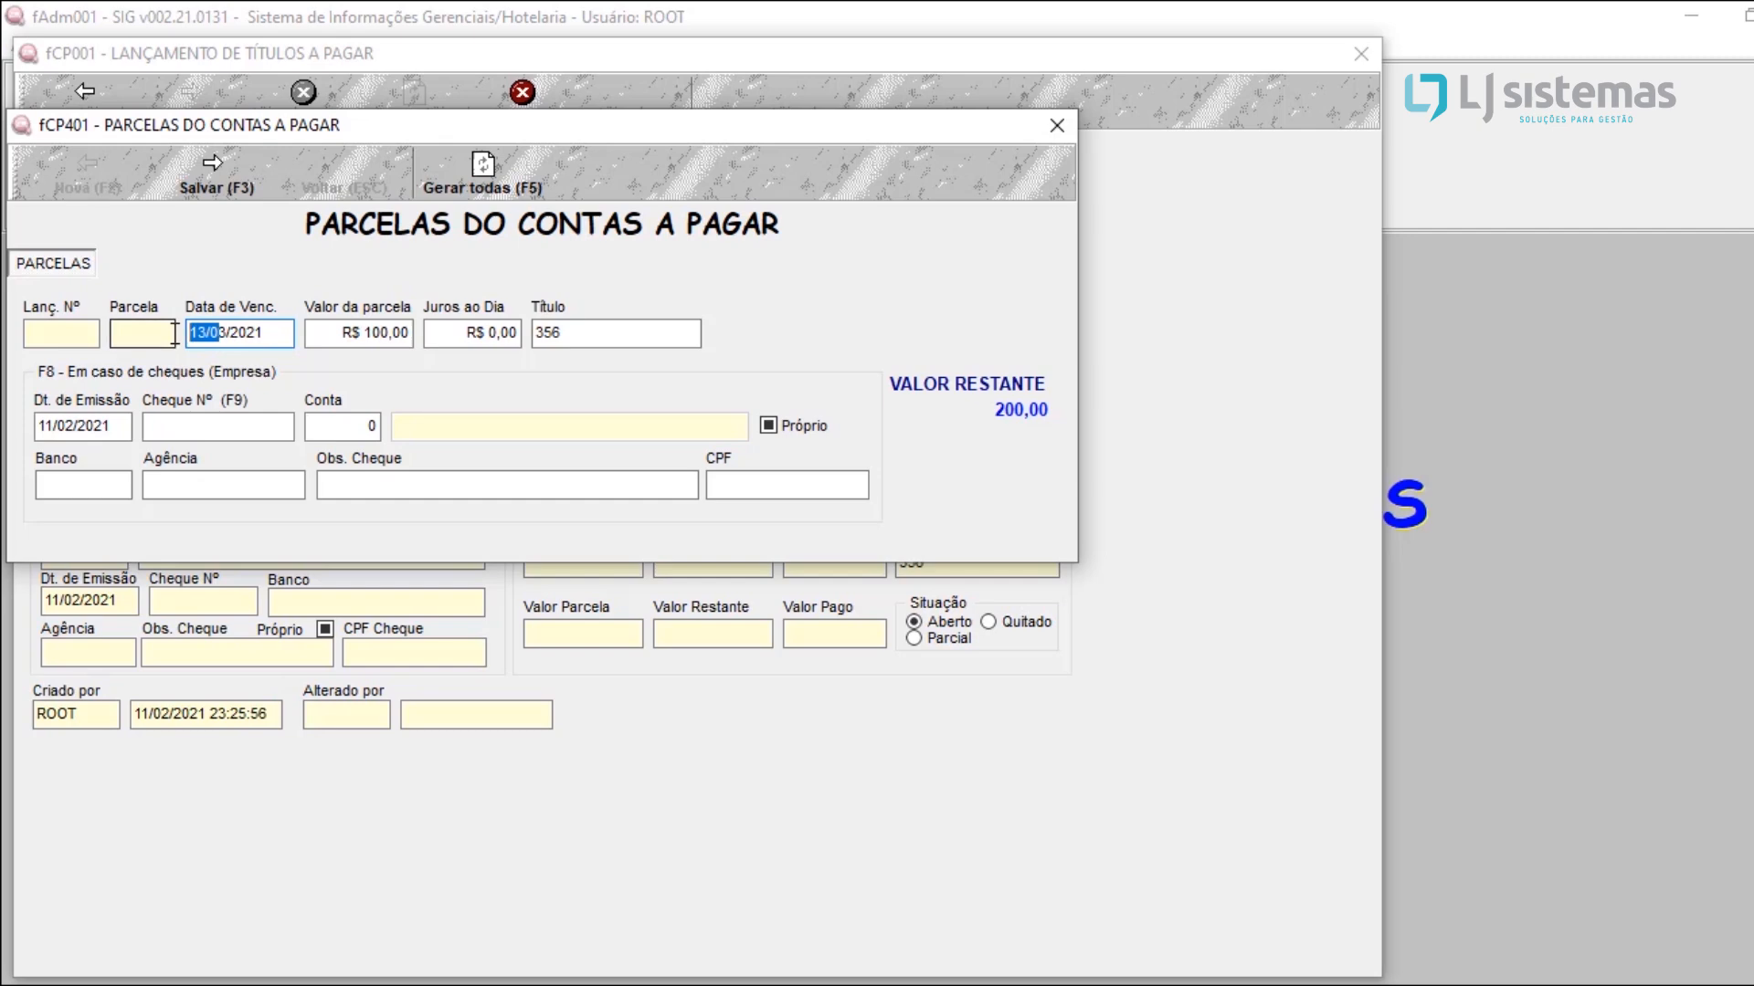
pyautogui.click(239, 429)
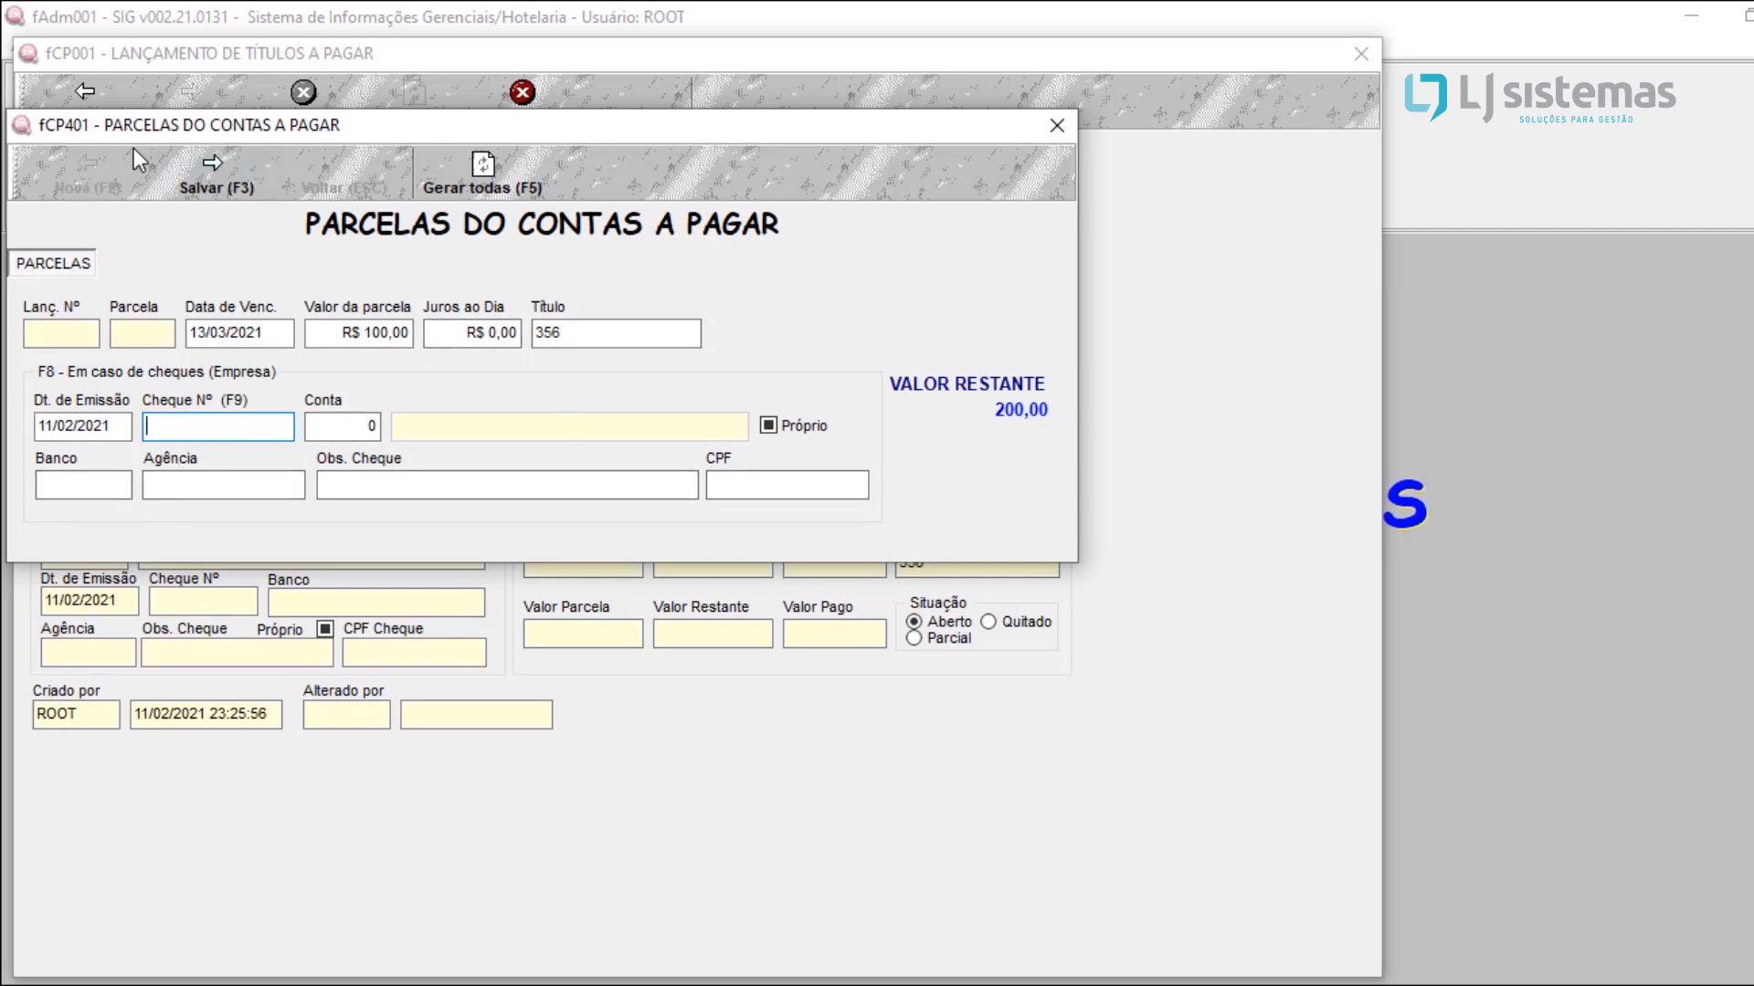
pyautogui.click(208, 165)
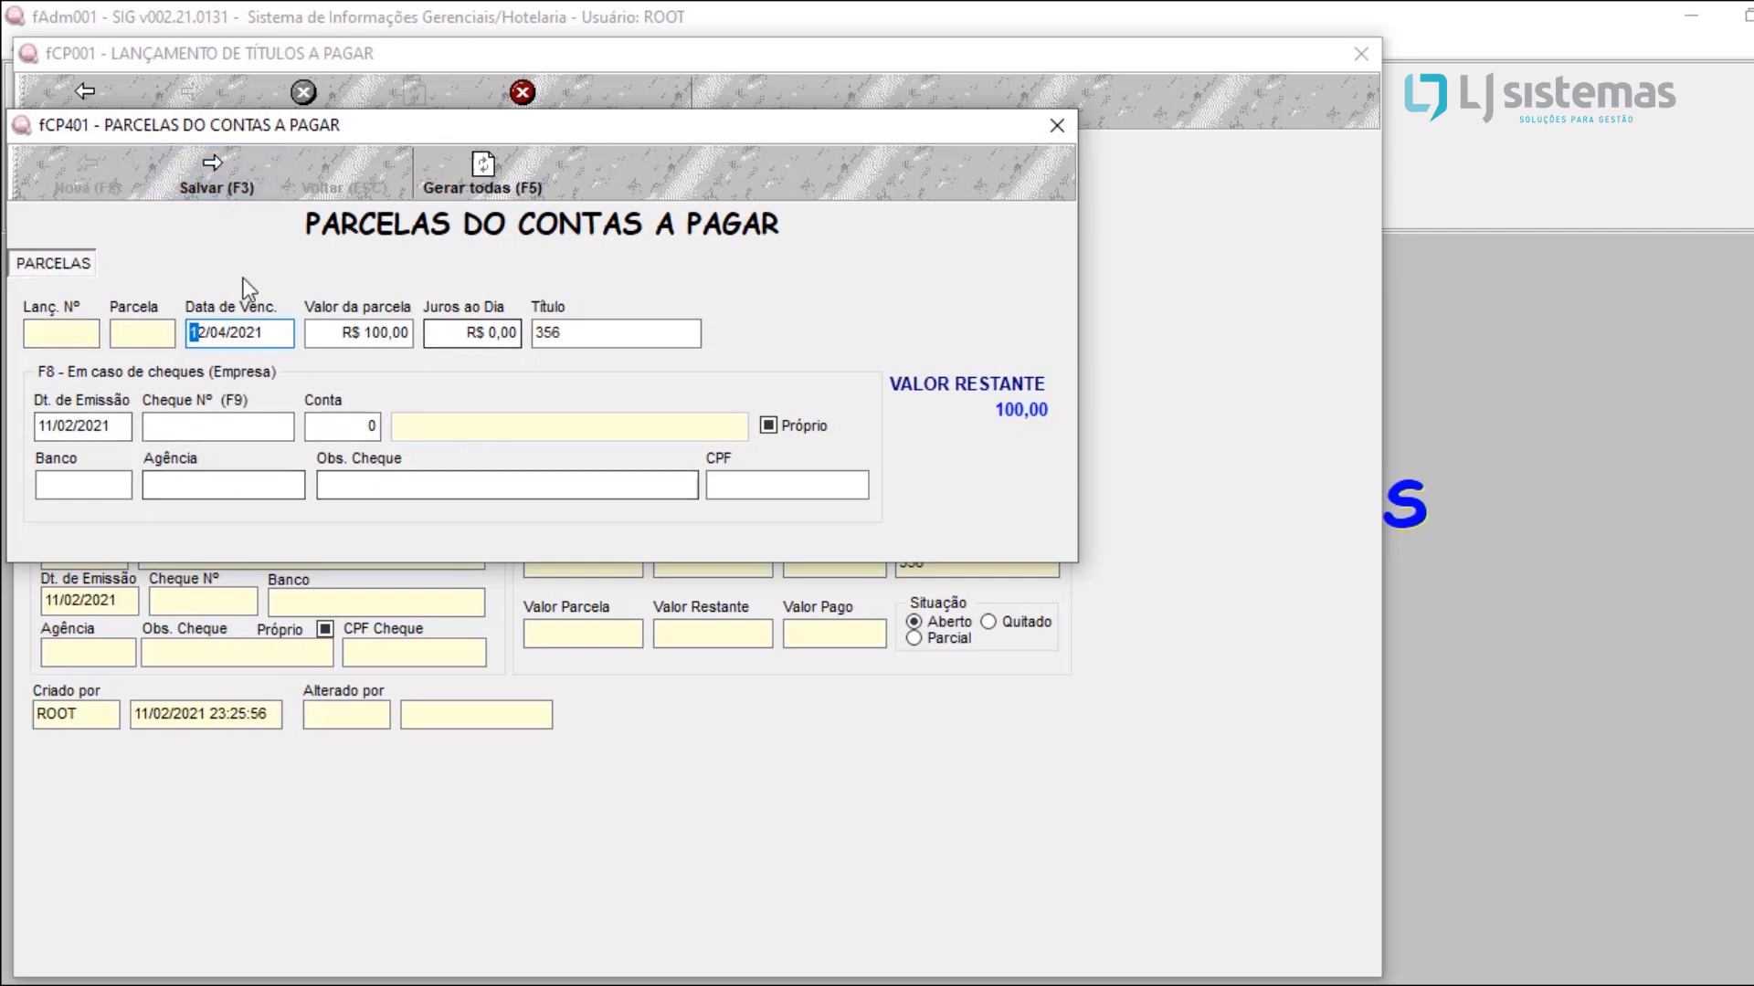
pyautogui.click(217, 162)
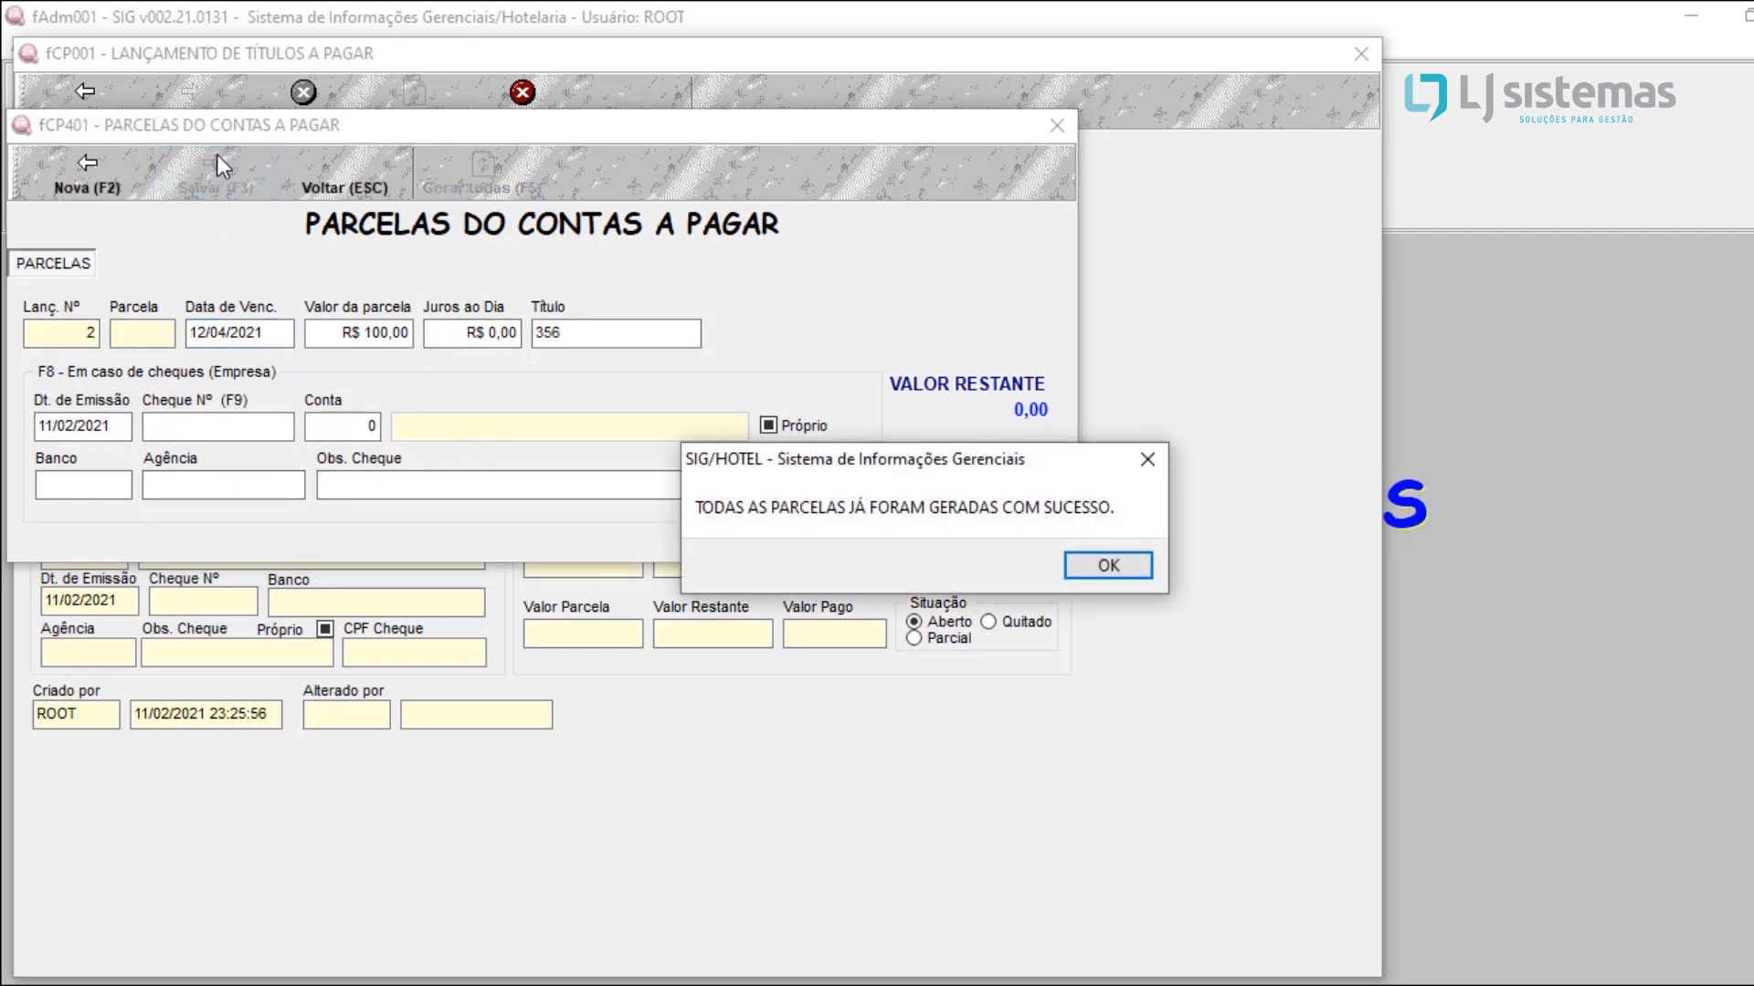
# Step: Finish generating the installments of title 356 and close the payable title entry form
pyautogui.click(1114, 568)
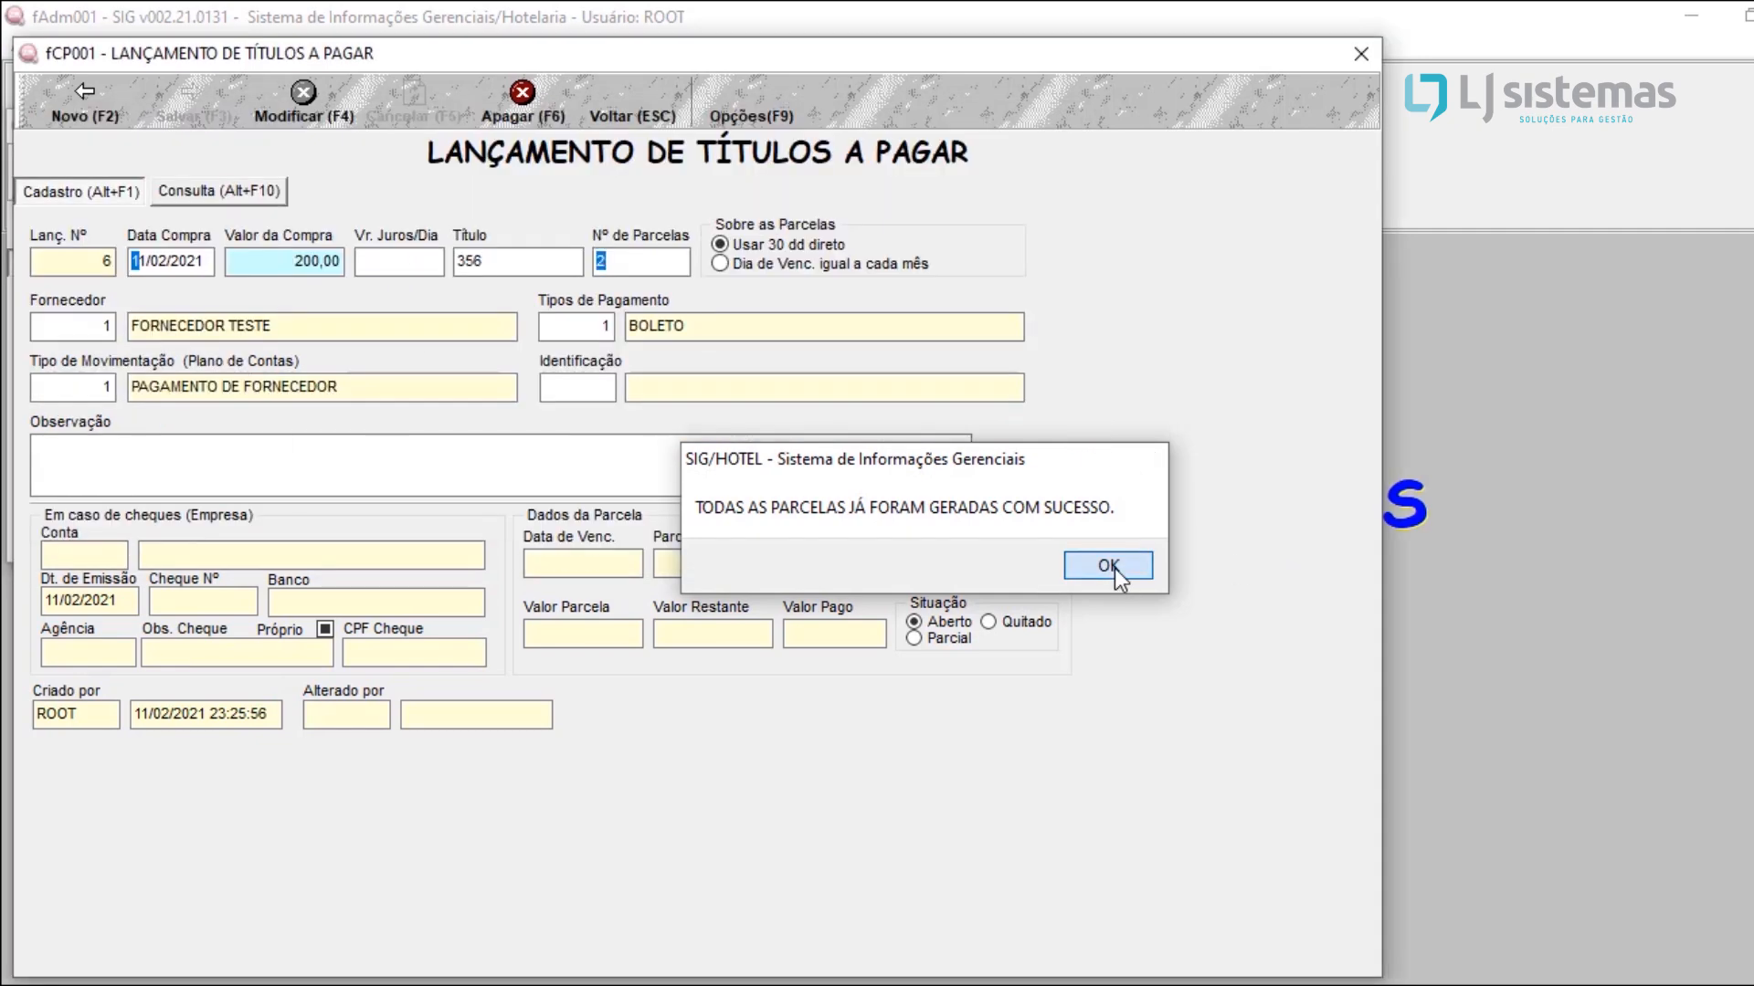
pyautogui.click(1115, 568)
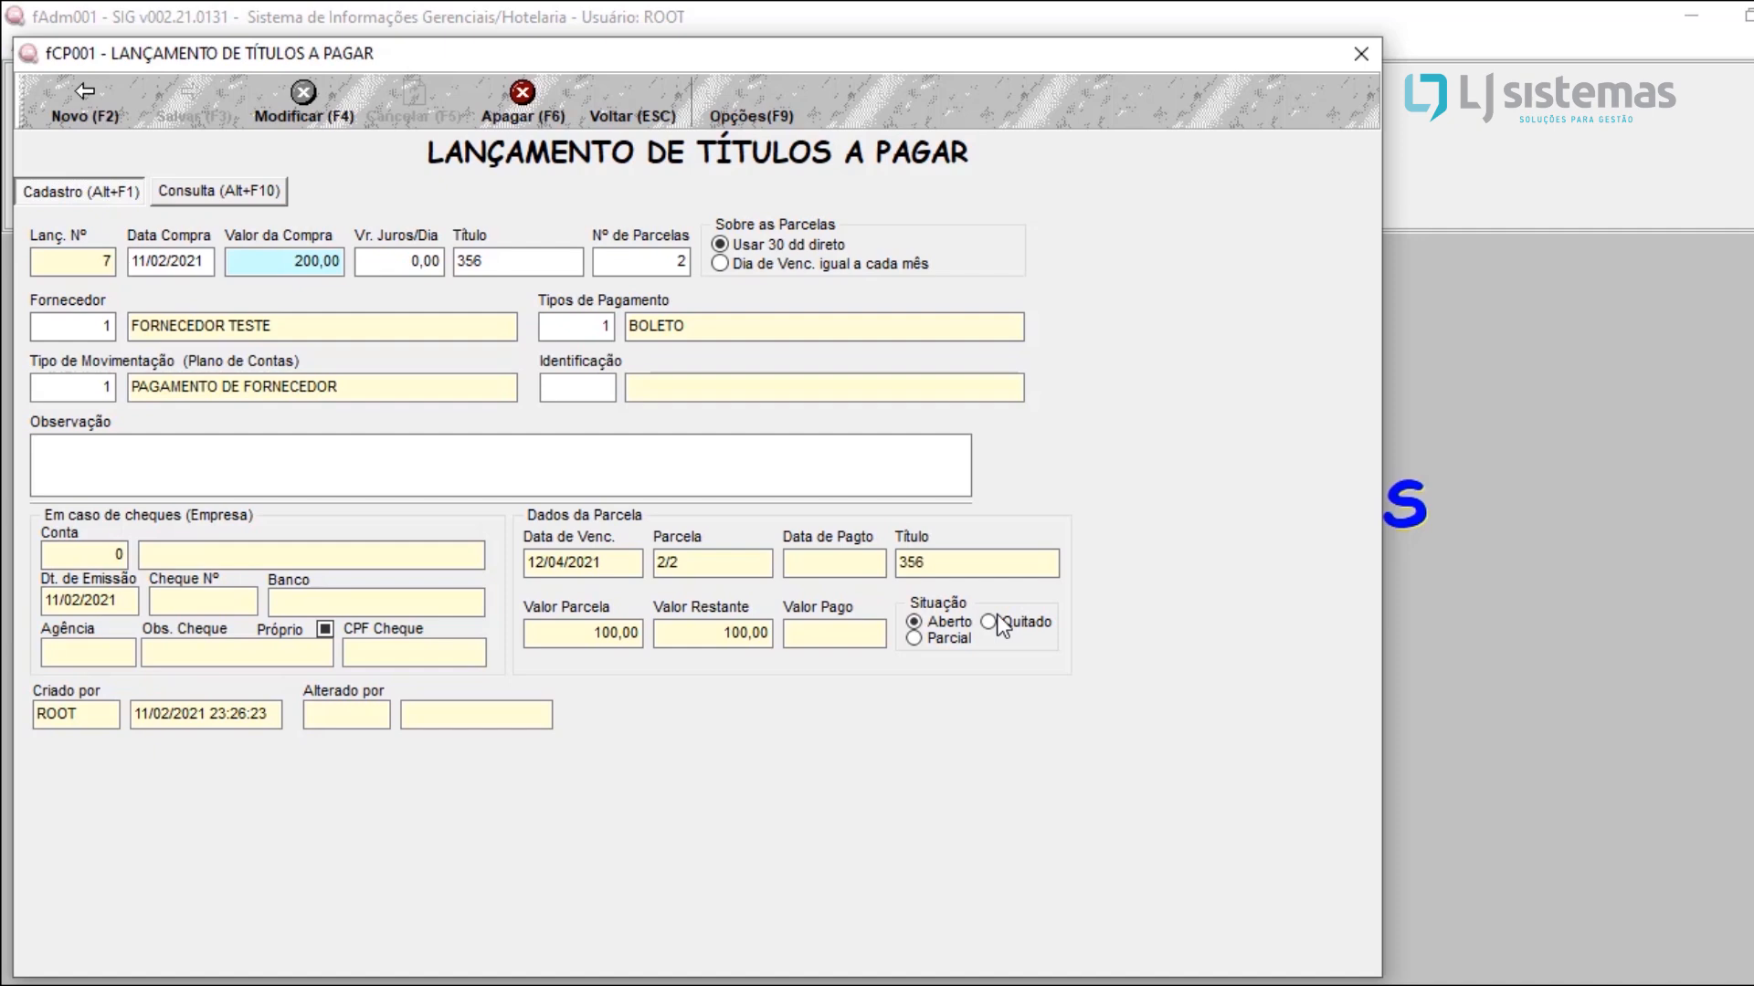
pyautogui.click(1374, 57)
pyautogui.click(1374, 57)
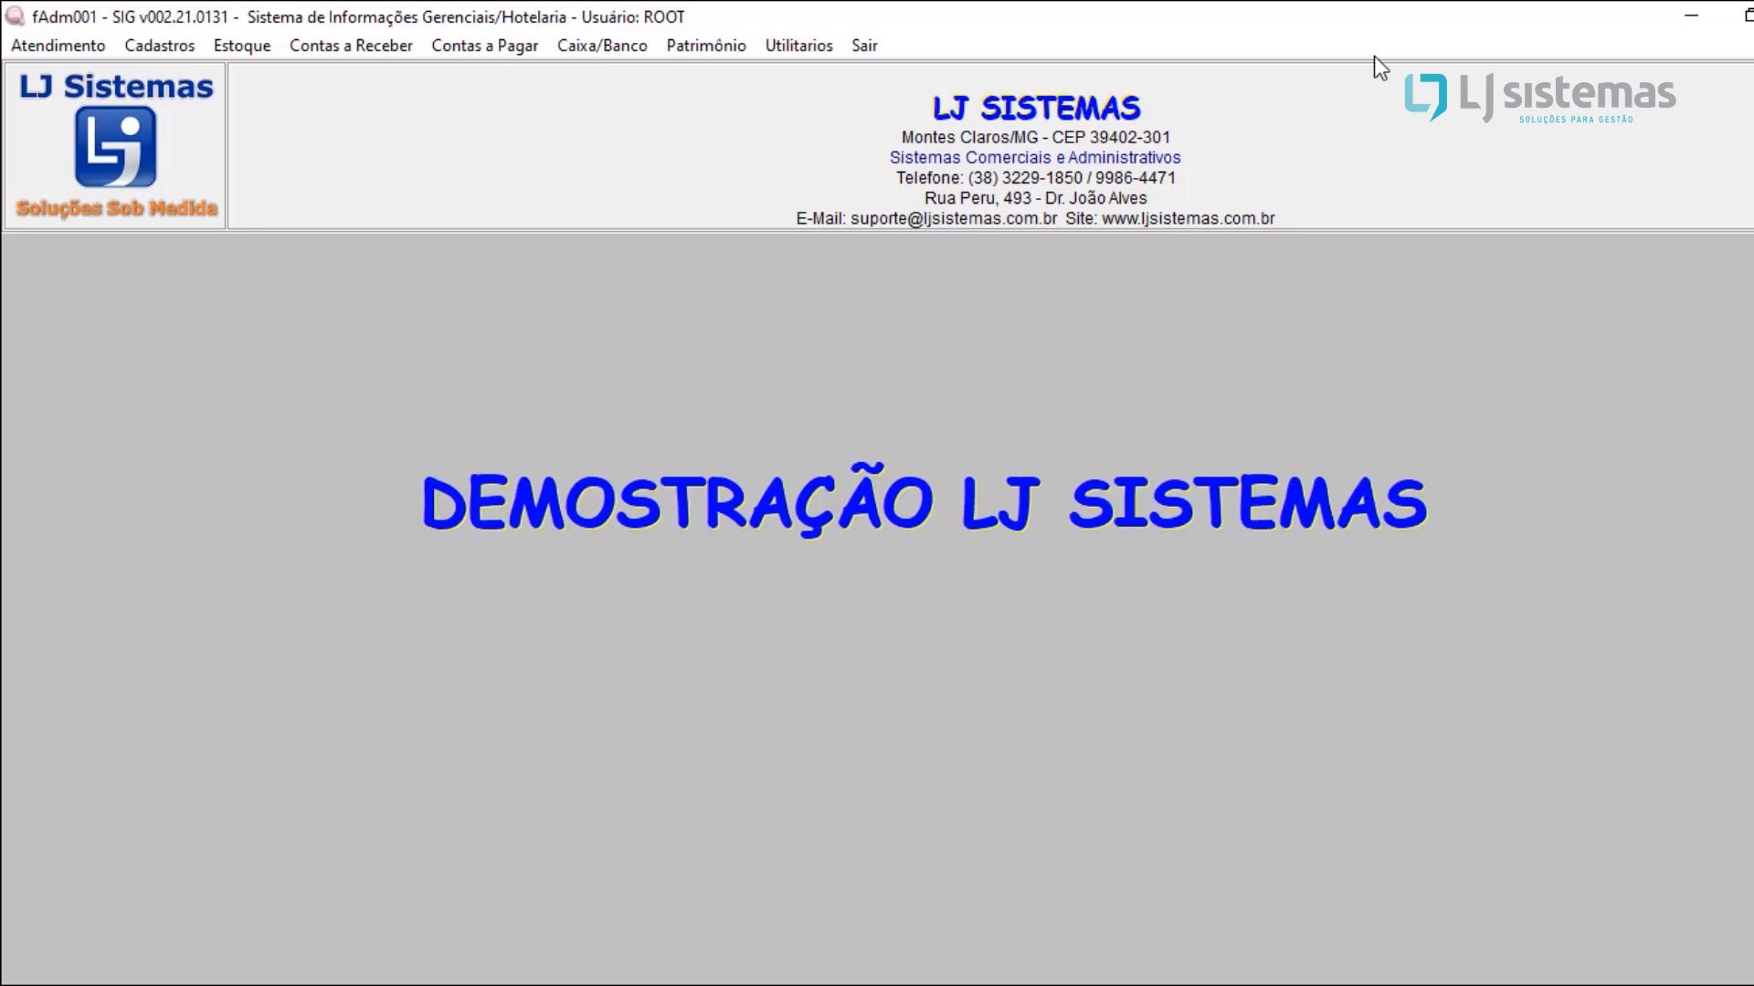
# Step: Open the settlement of payable titles (Baixa de Títulos) and list the pending installments of FORNECEDOR TESTE
pyautogui.click(490, 54)
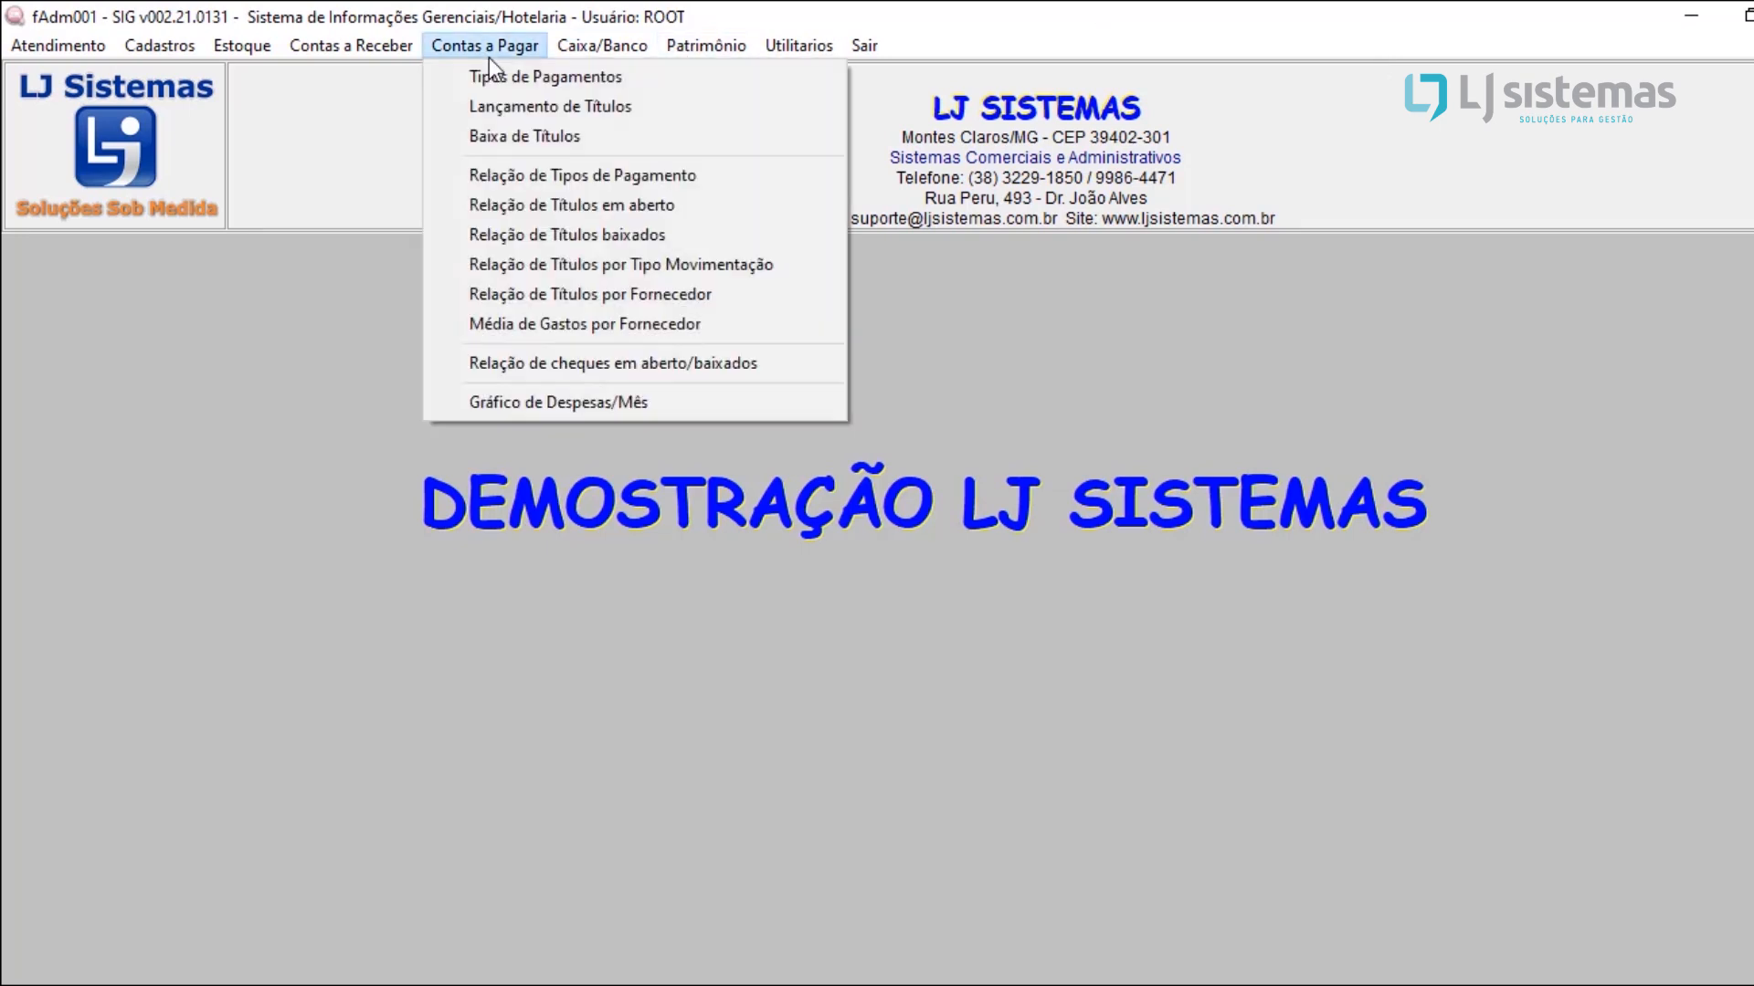
pyautogui.click(508, 139)
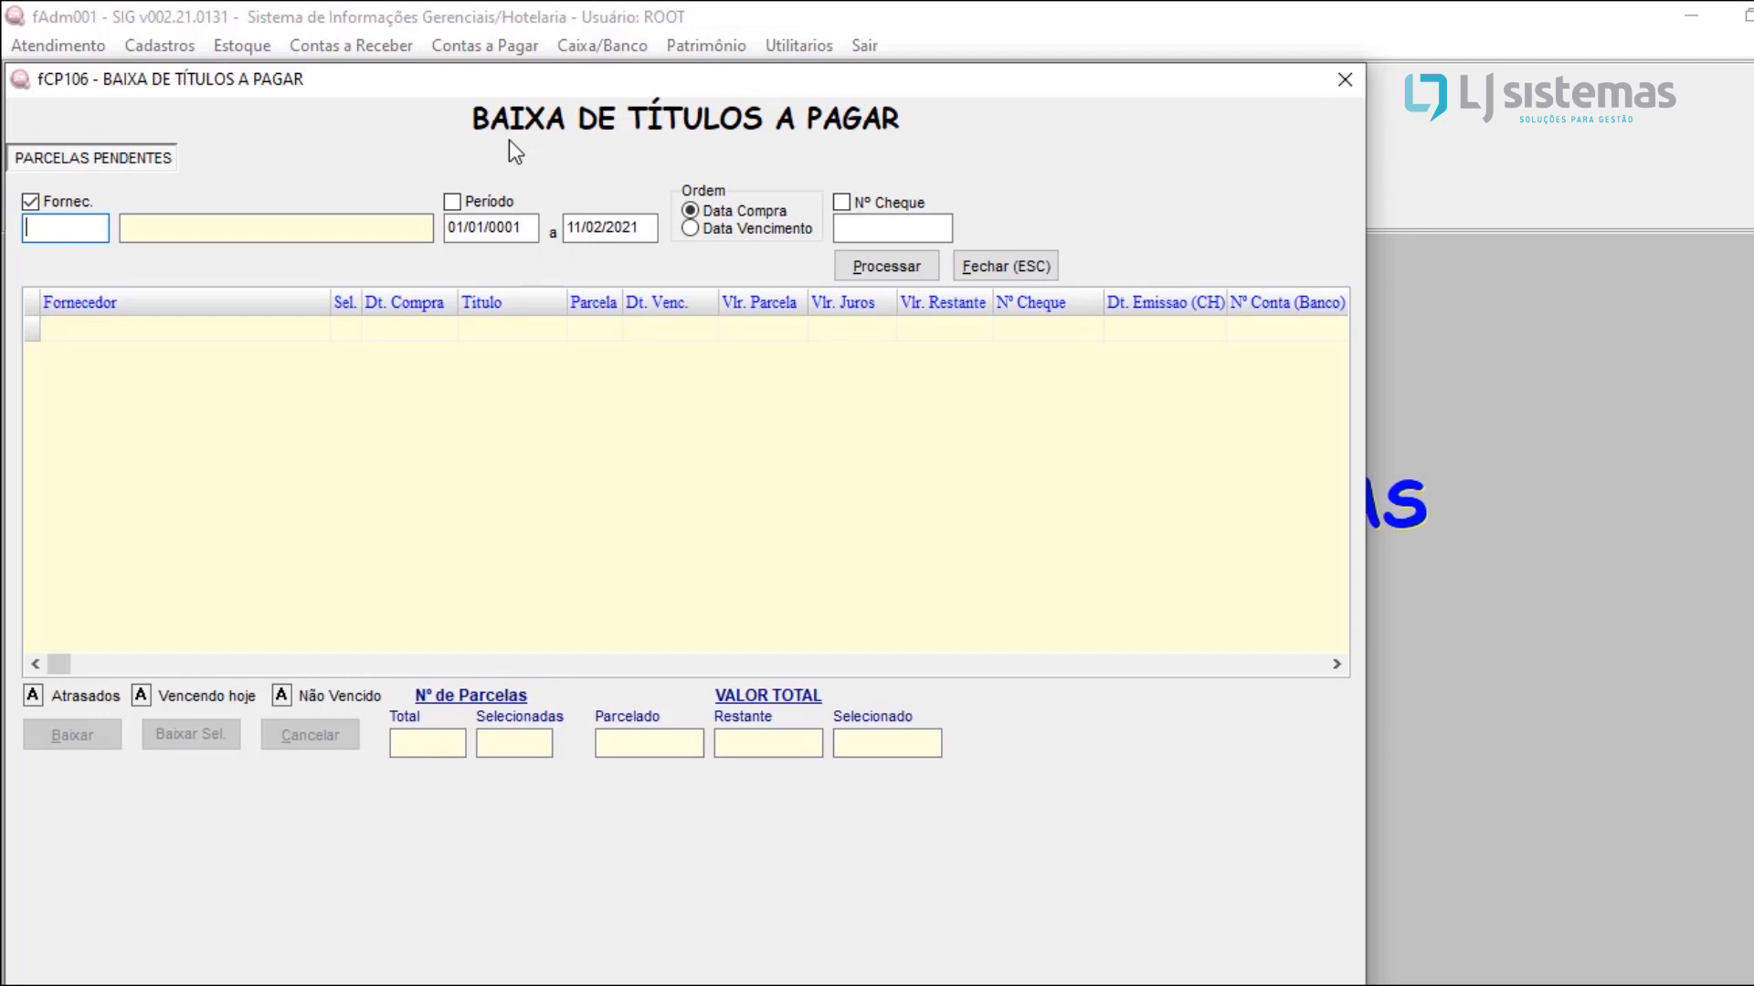
pyautogui.doubleClick(74, 218)
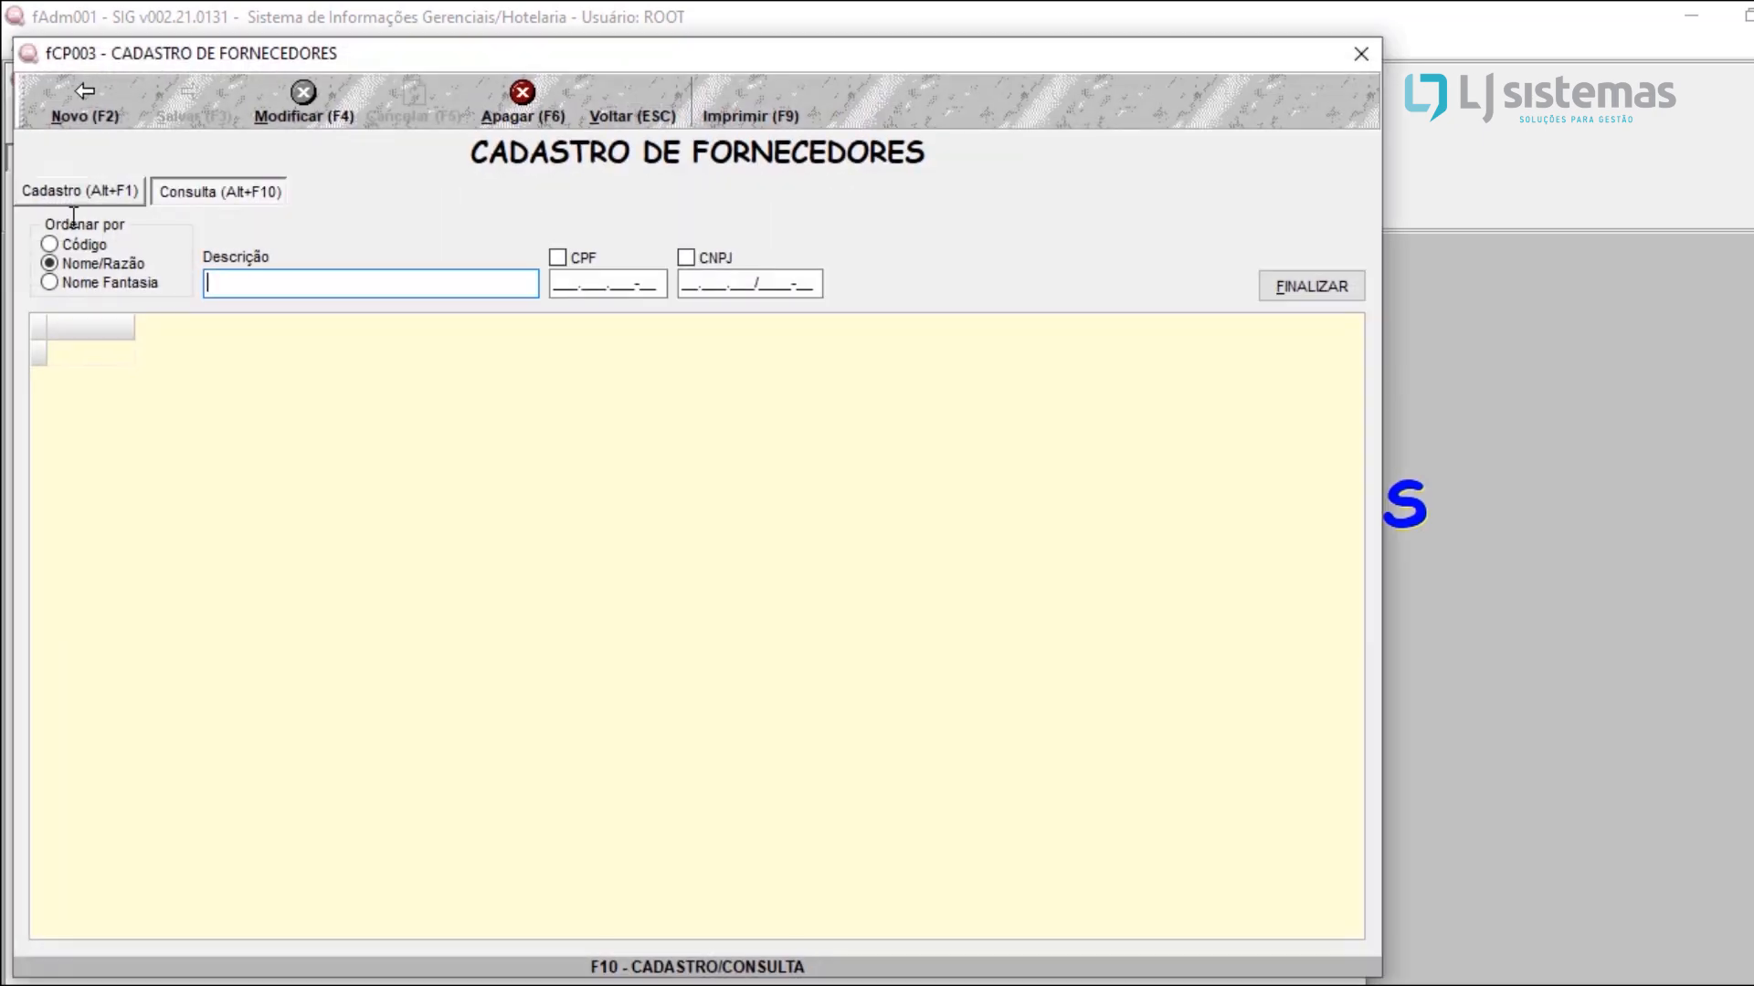
pyautogui.click(177, 352)
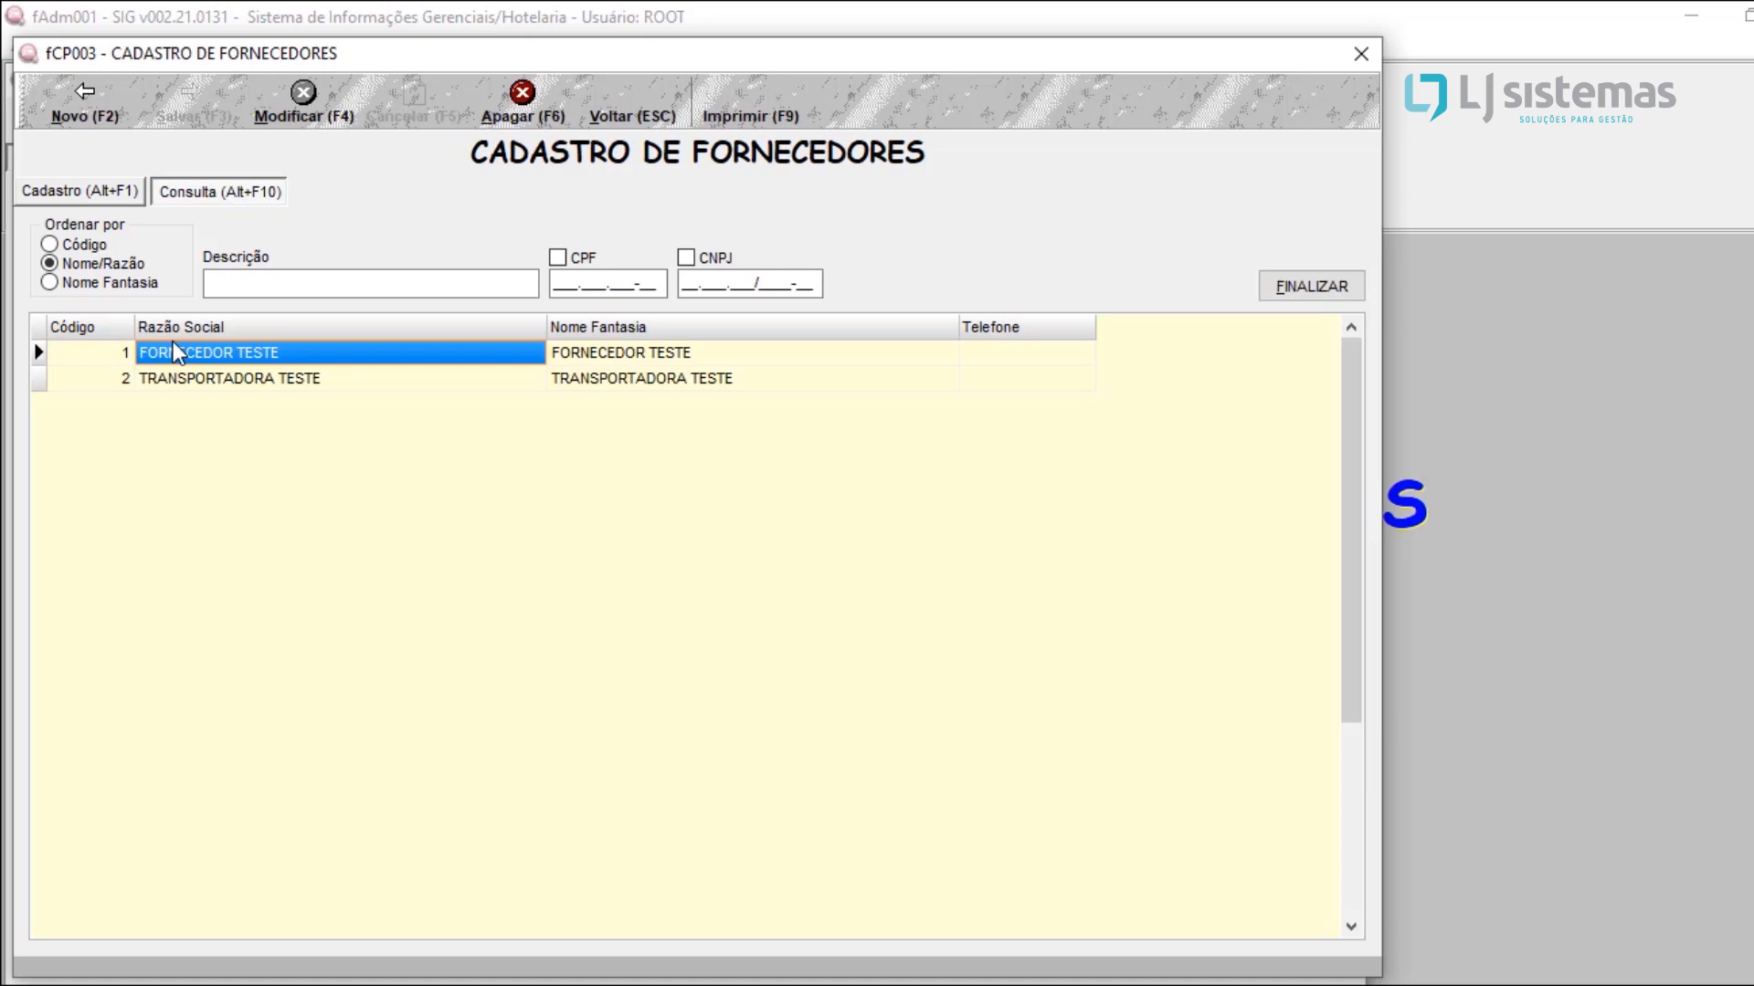
pyautogui.doubleClick(177, 353)
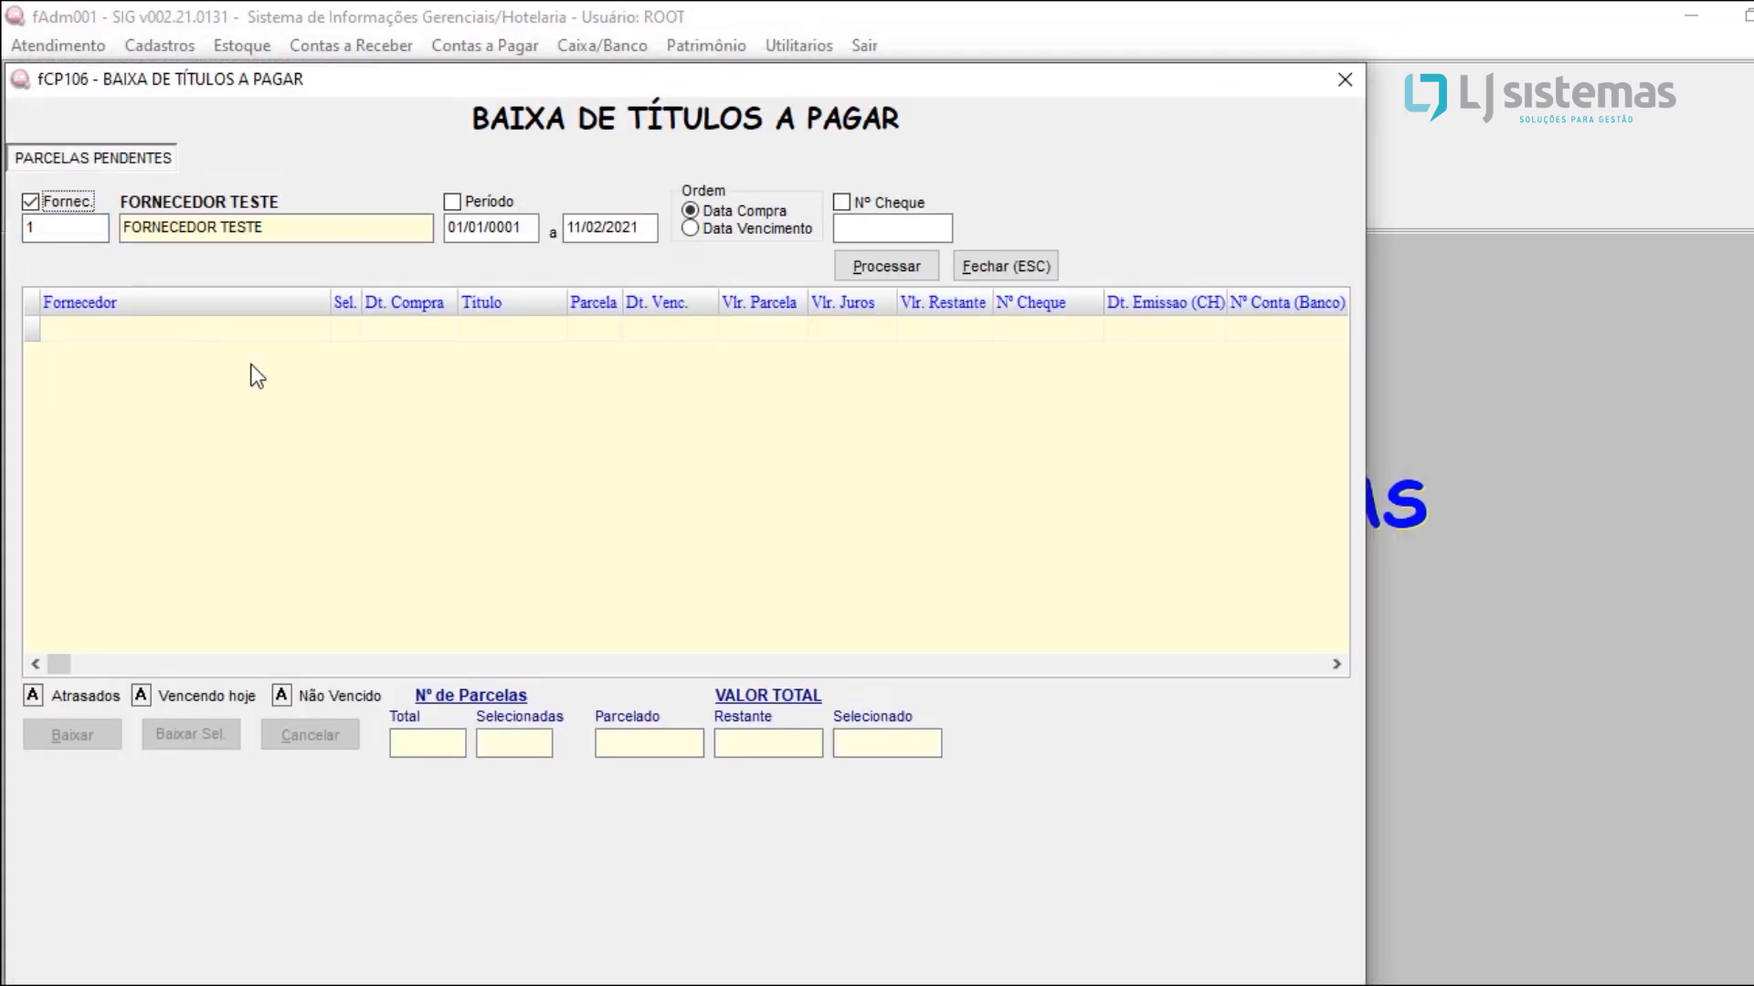
pyautogui.click(866, 260)
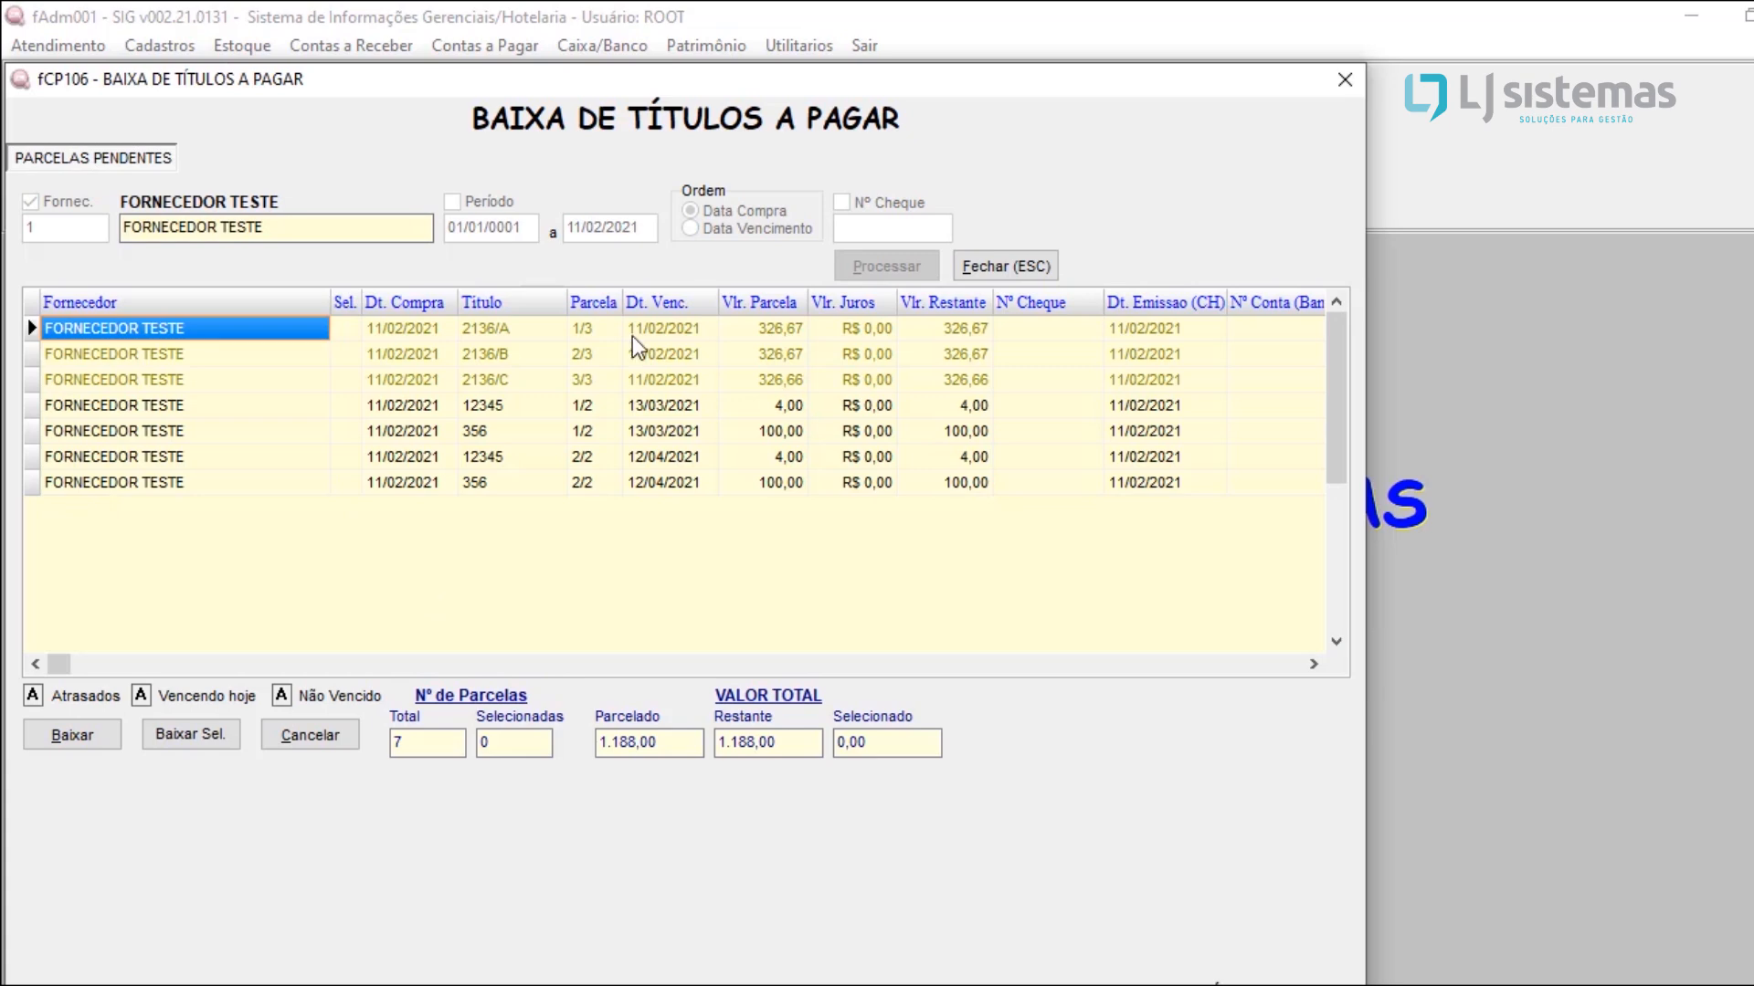
# Step: Mark the three installments 2136/A, 2136/B and 2136/C, due 11/02/2021, for settlement
pyautogui.click(653, 380)
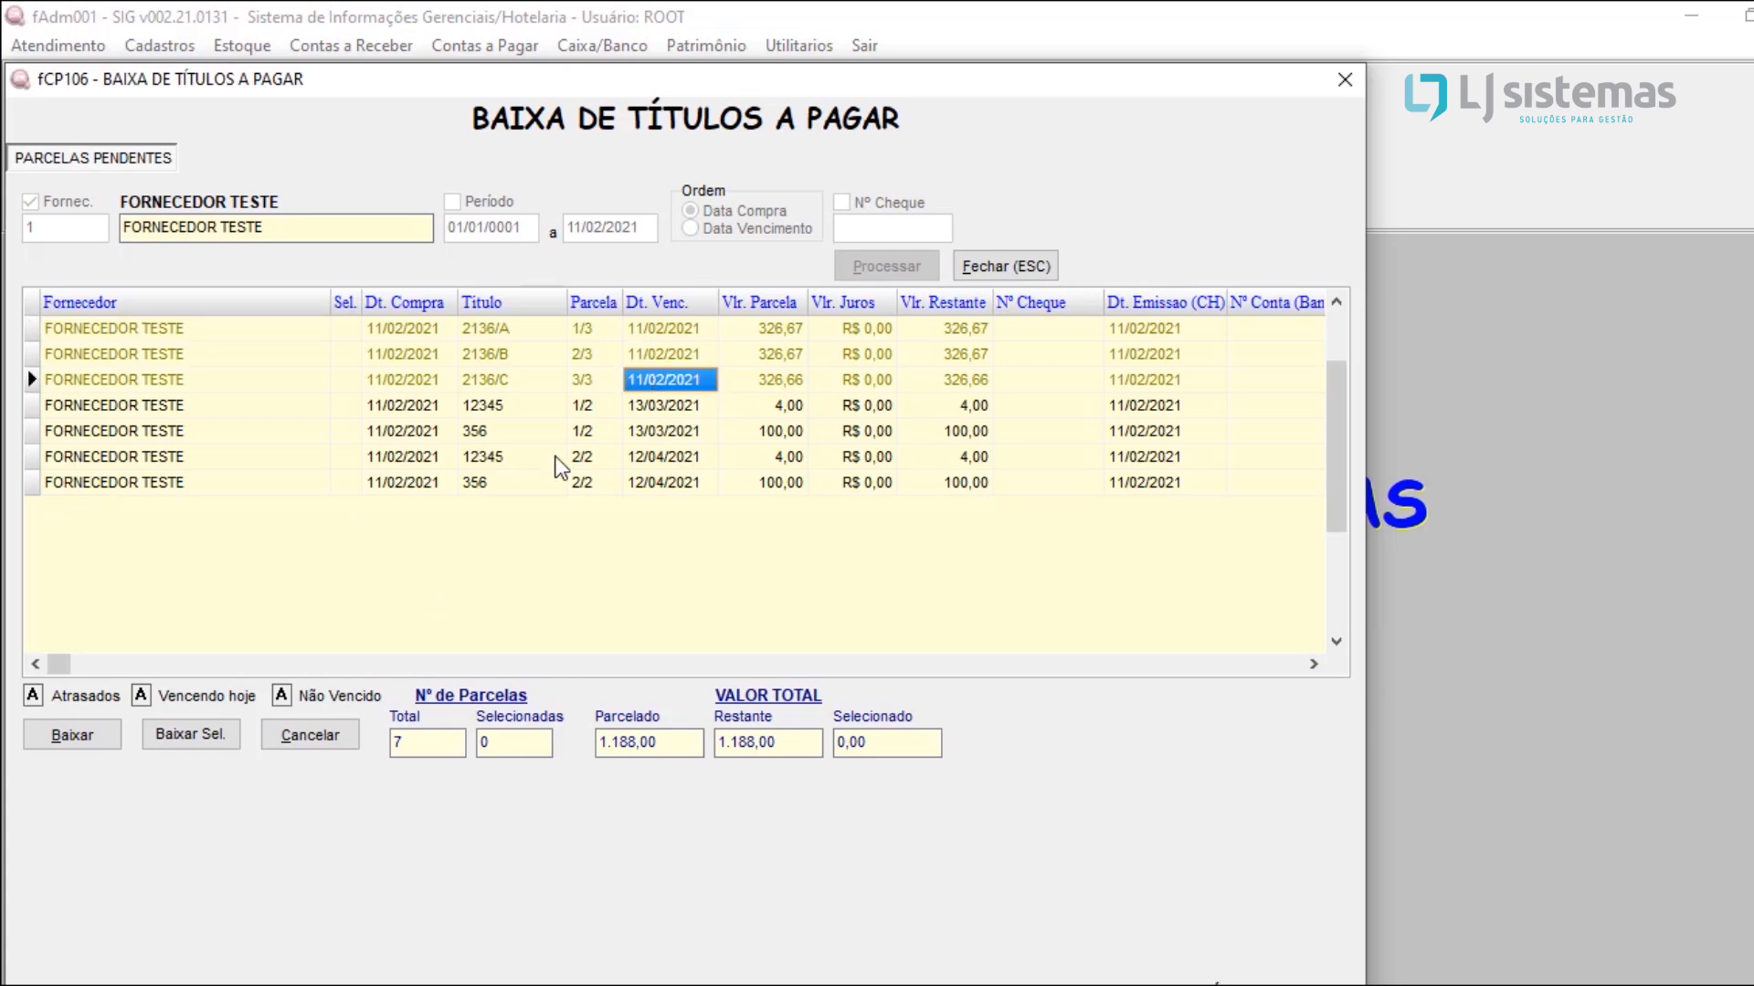
pyautogui.click(481, 382)
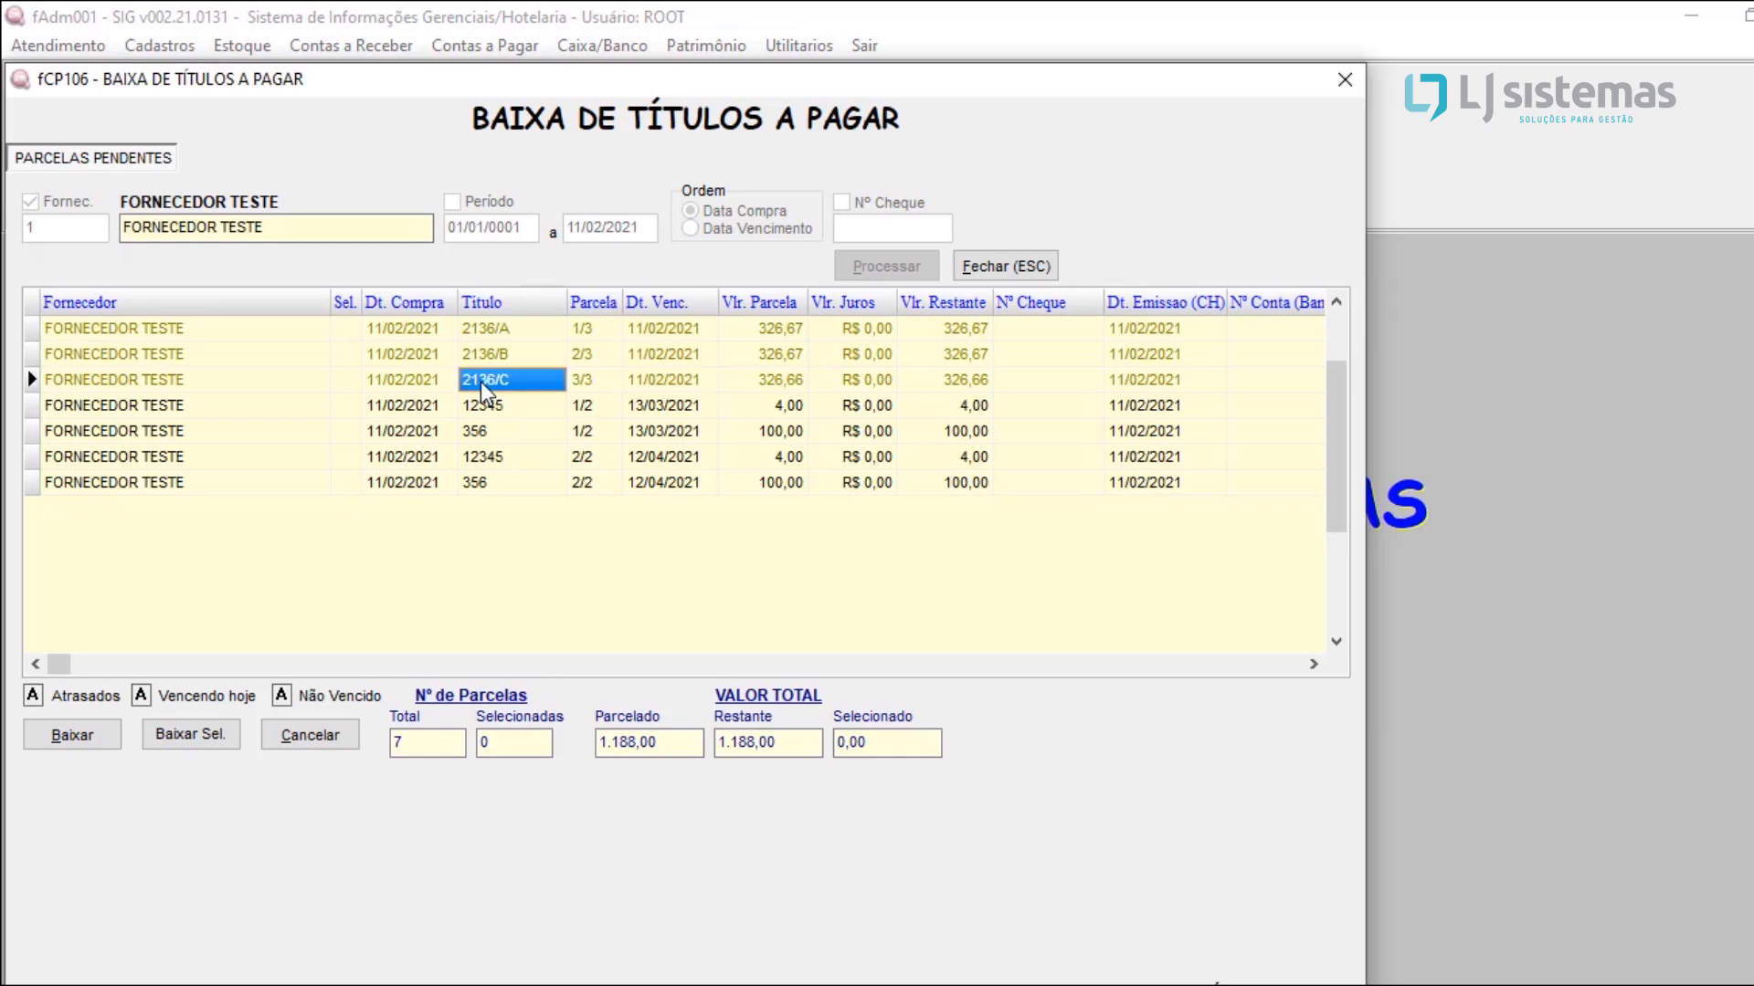
pyautogui.click(594, 331)
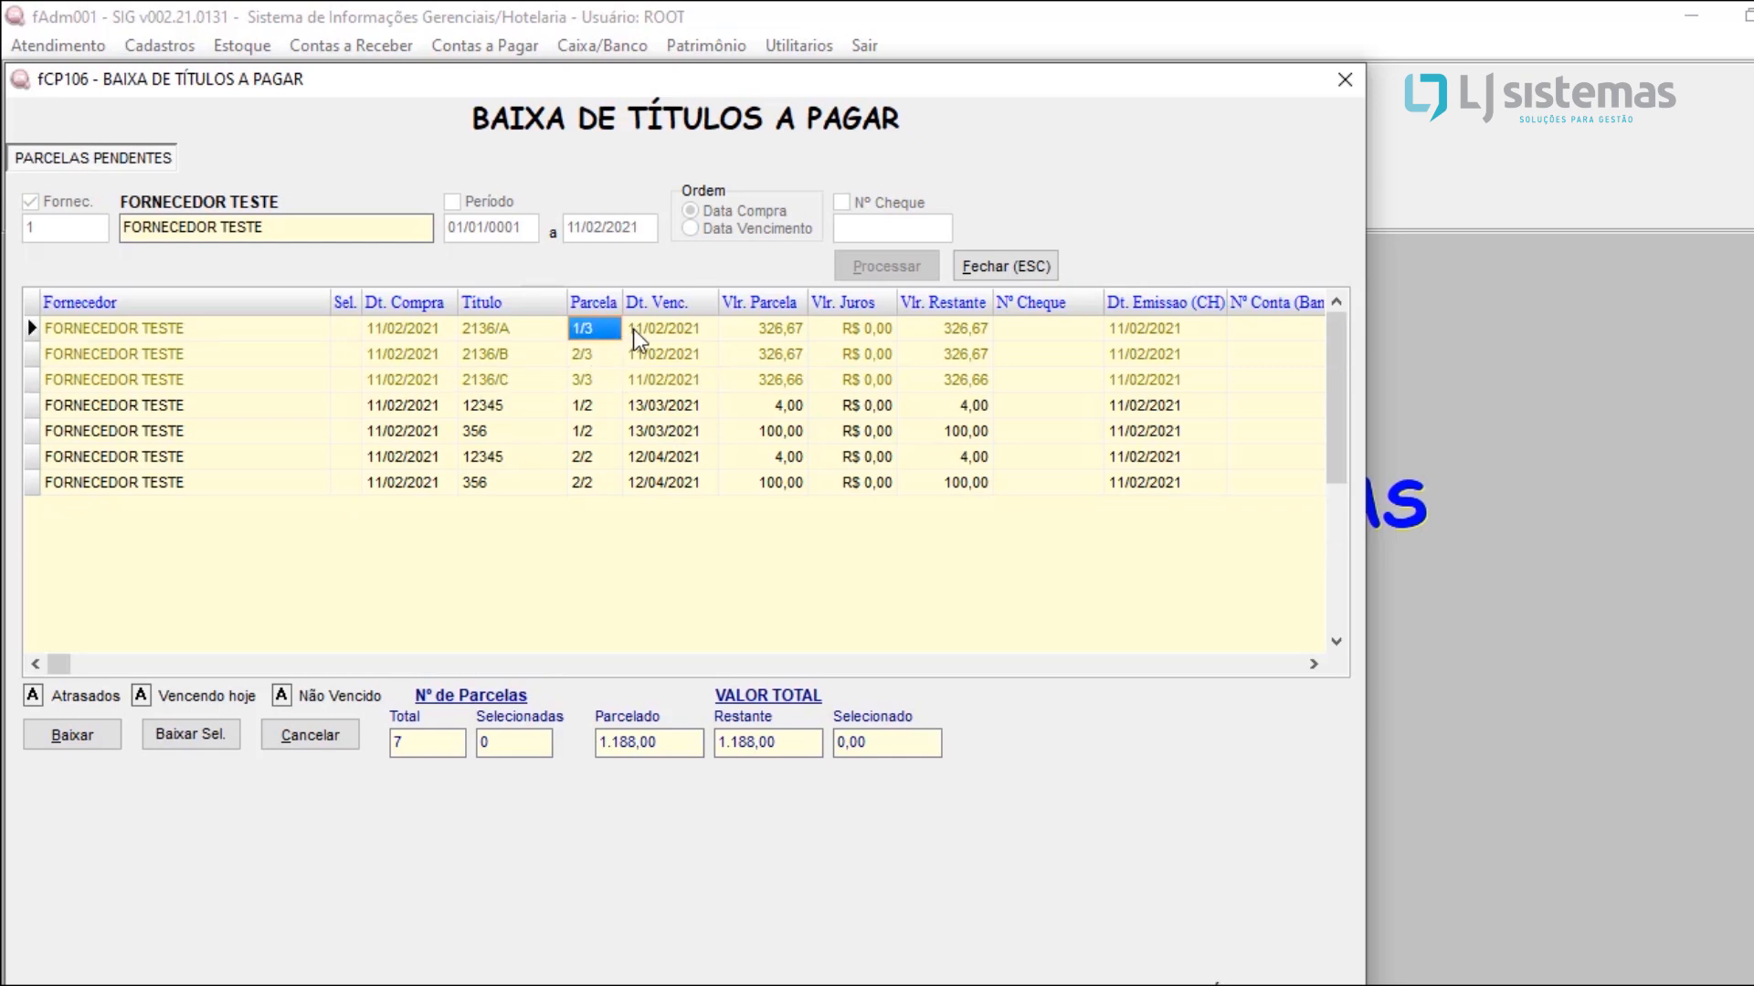
pyautogui.click(638, 331)
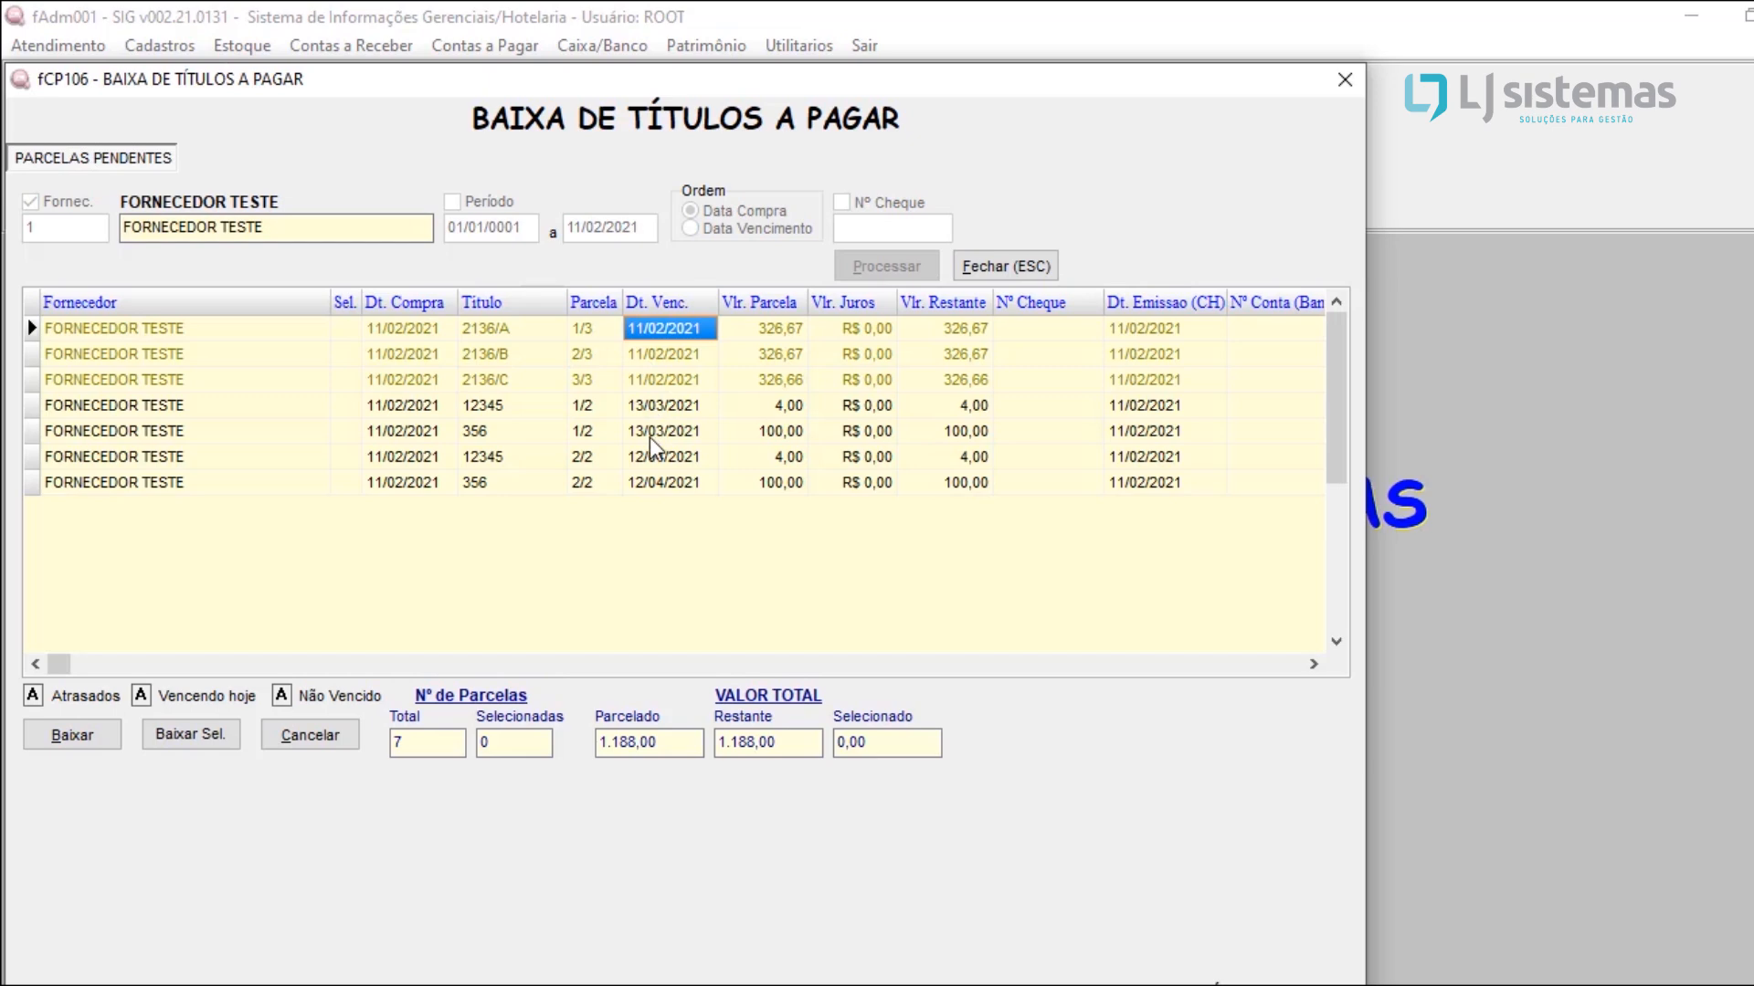
pyautogui.press('Return')
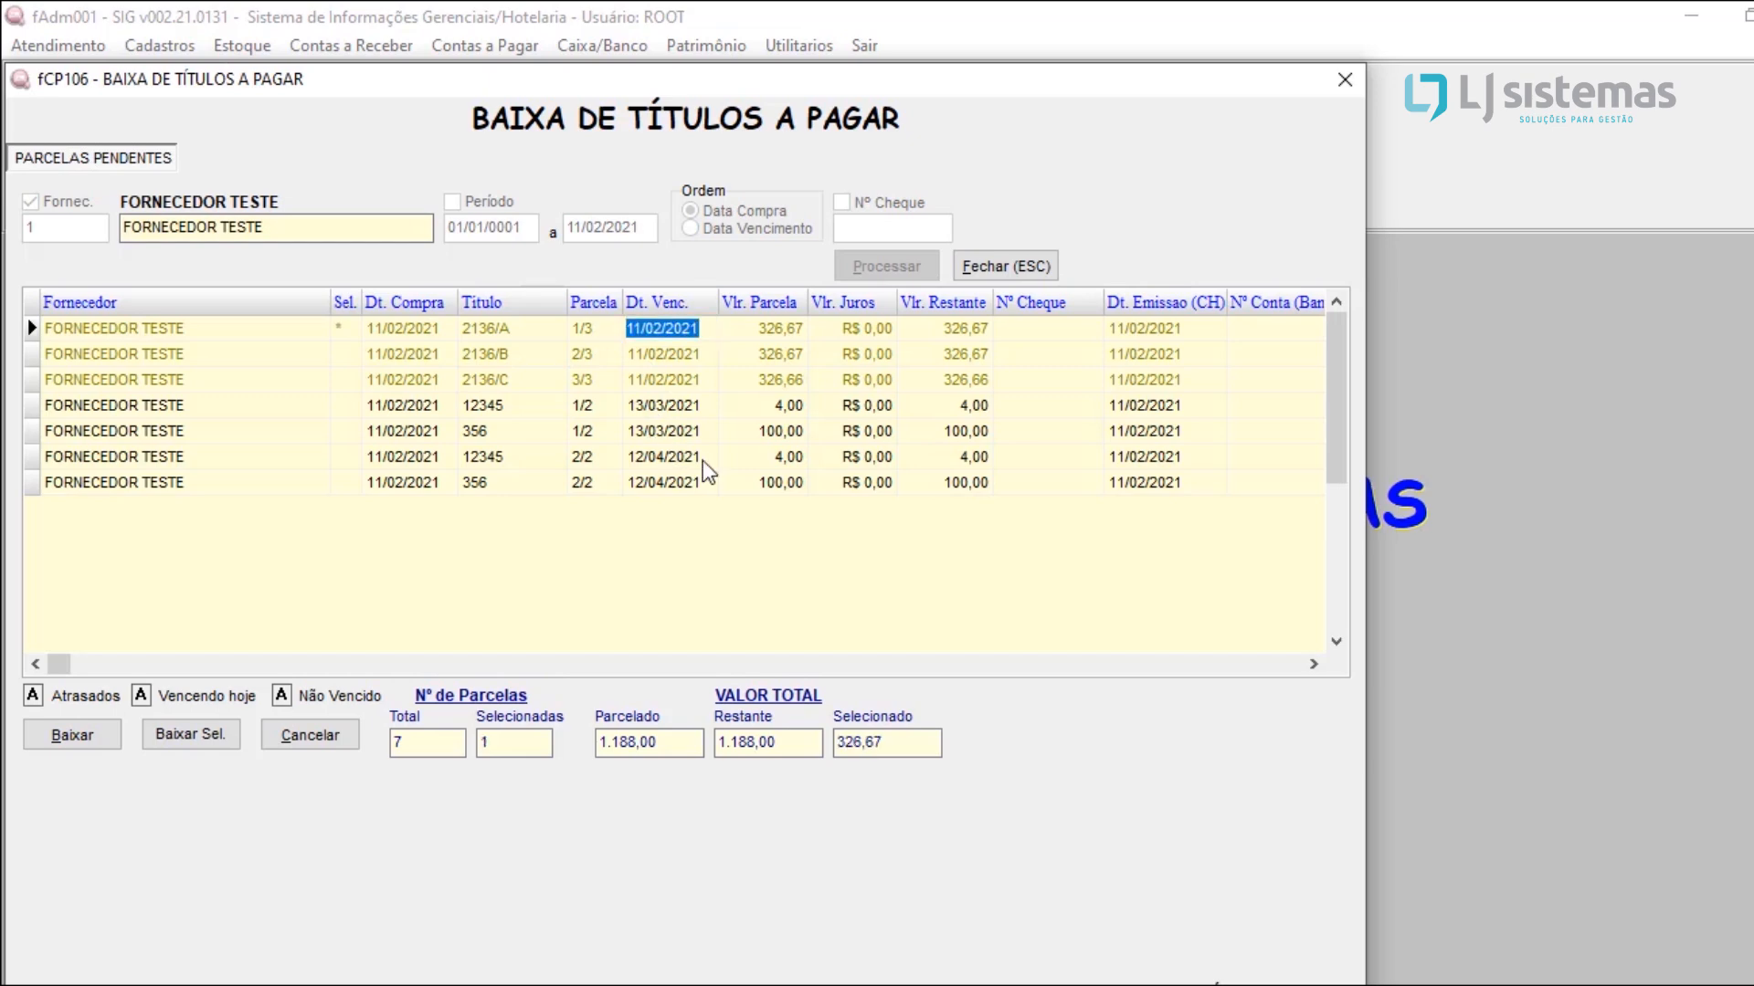
pyautogui.click(356, 354)
pyautogui.press('Return')
pyautogui.click(339, 376)
pyautogui.press('Return')
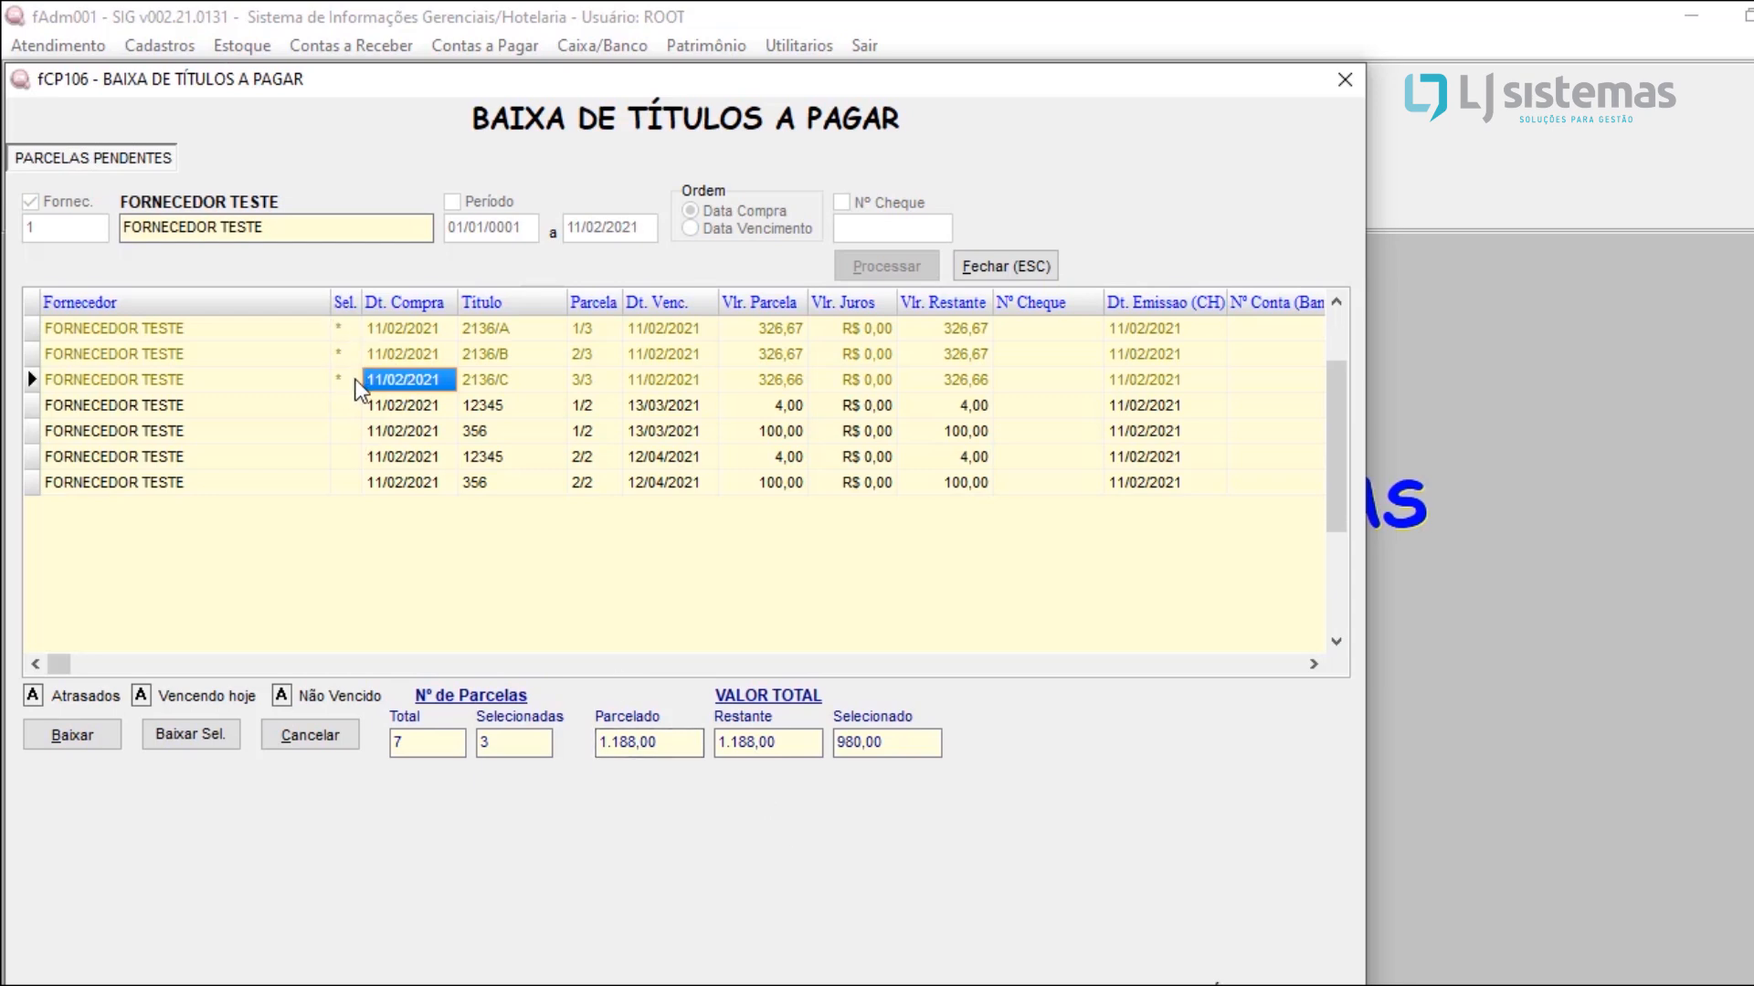
pyautogui.click(351, 347)
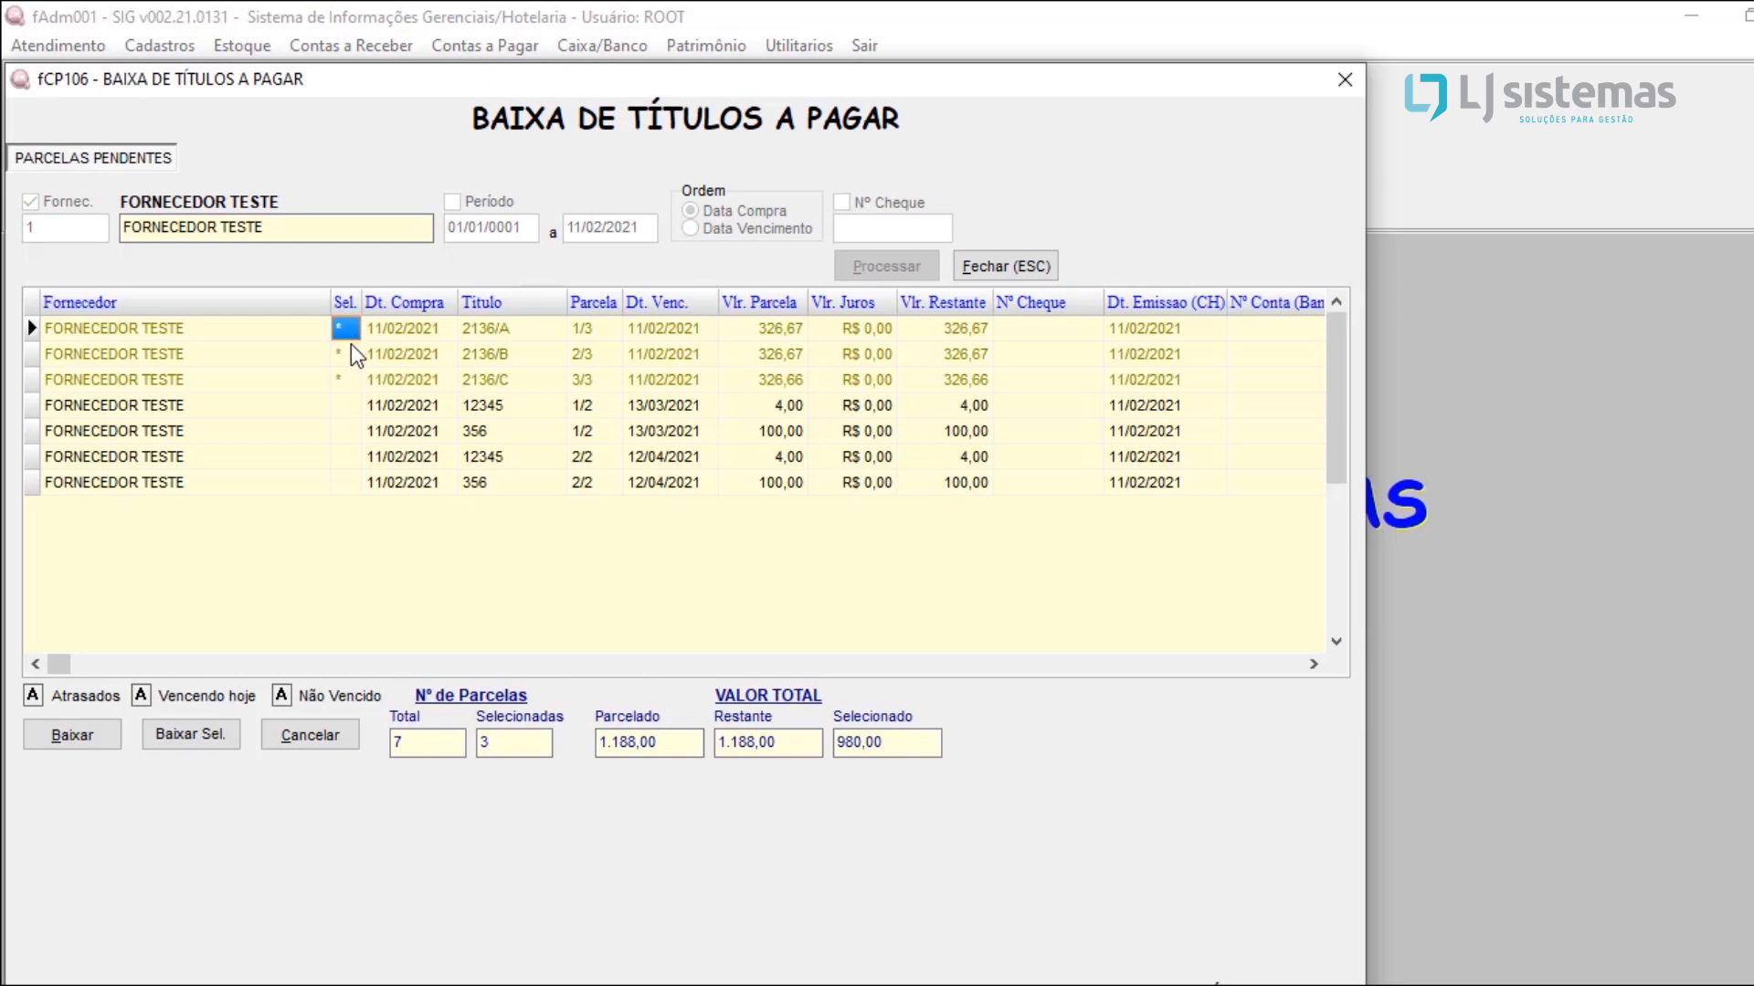
pyautogui.click(381, 380)
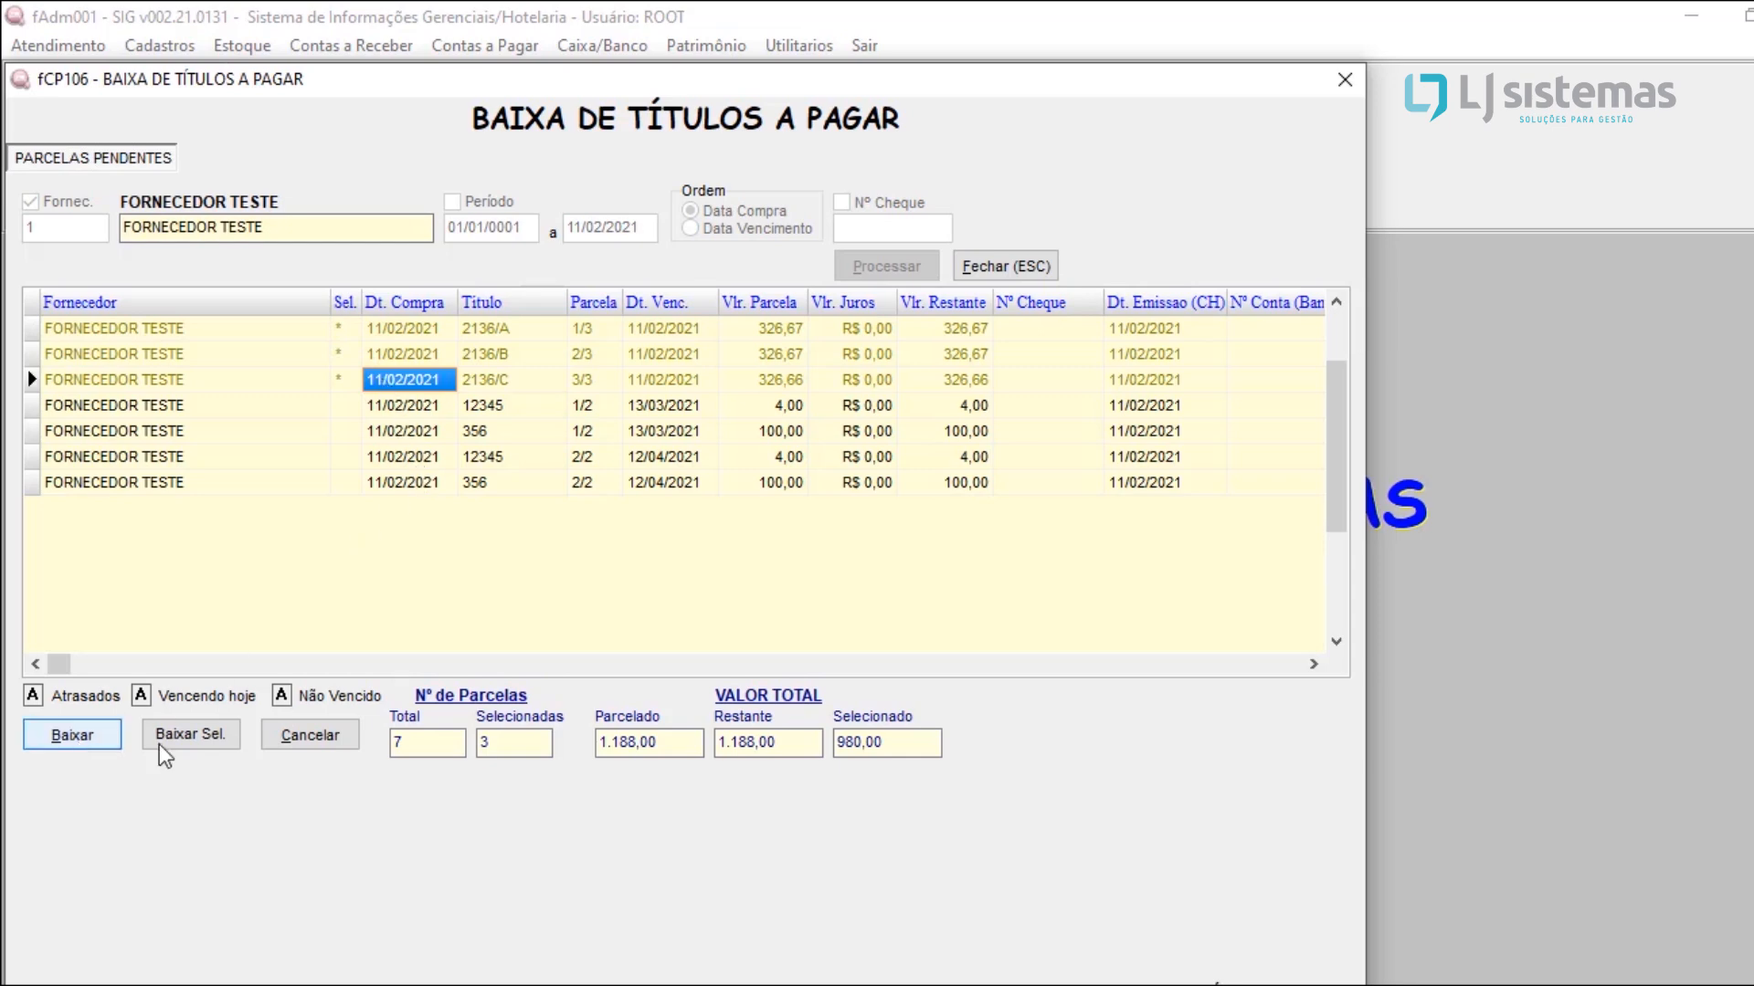
# Step: Start settling the marked installments together and look up BANCO DO BRASIL as the paying account
pyautogui.click(190, 736)
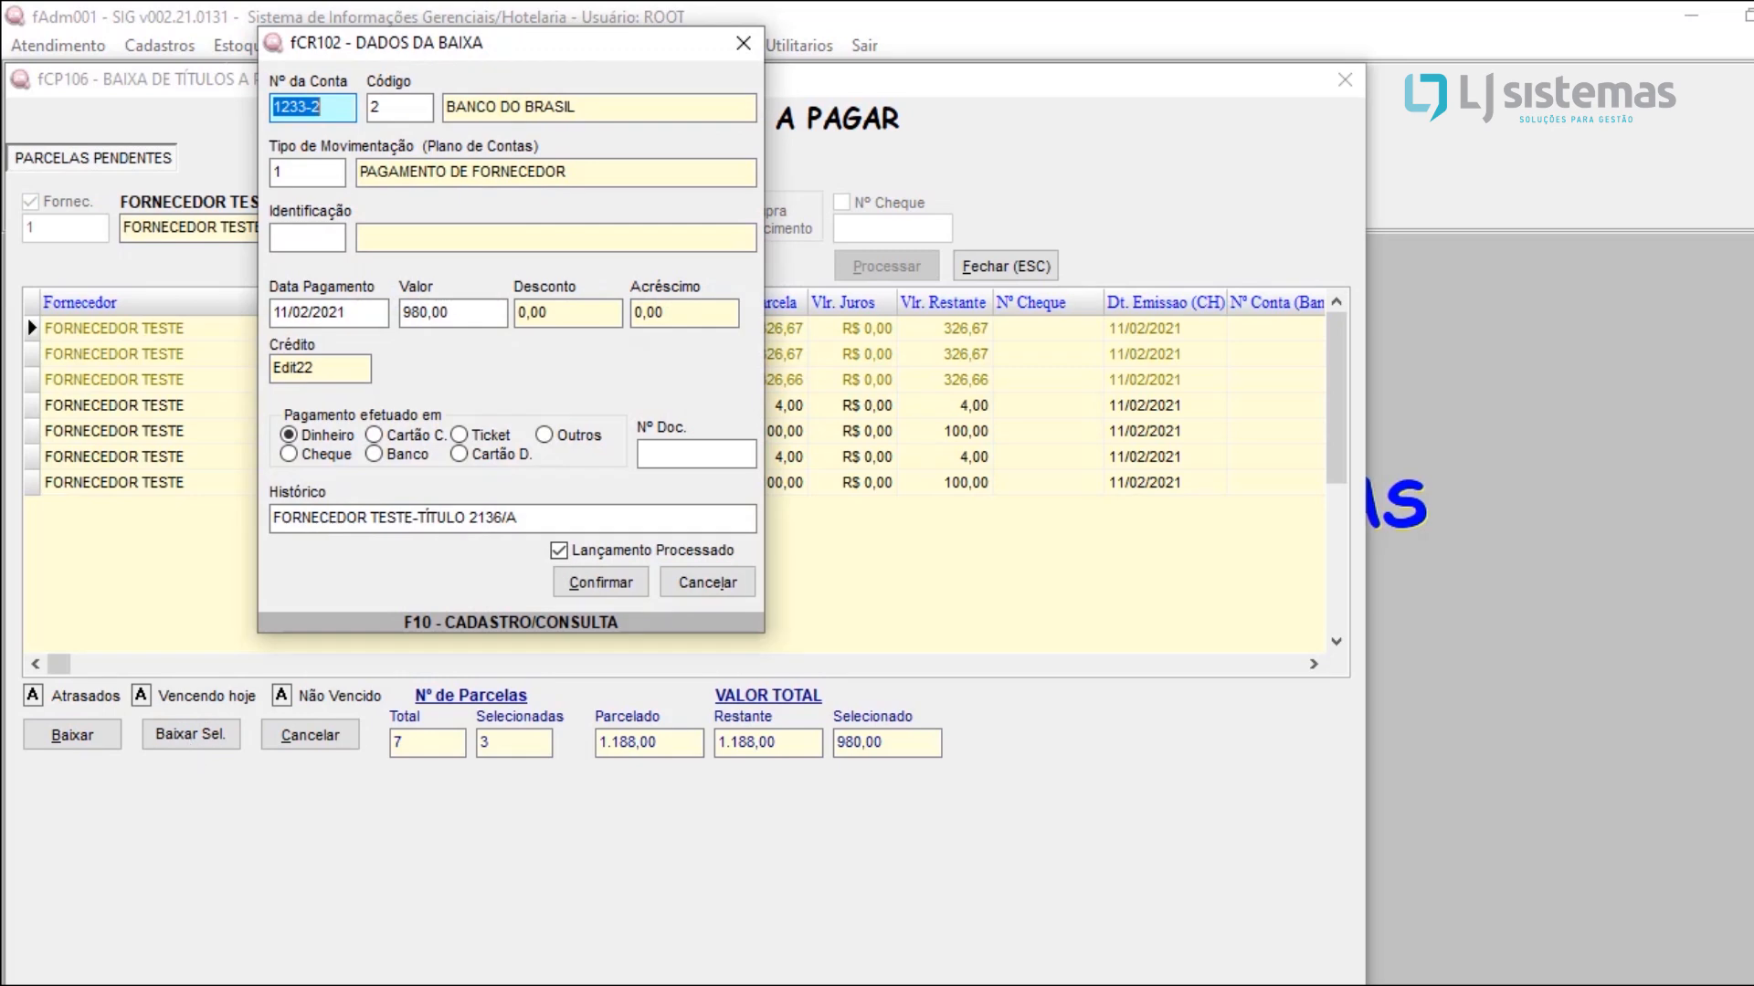
pyautogui.press('Tab')
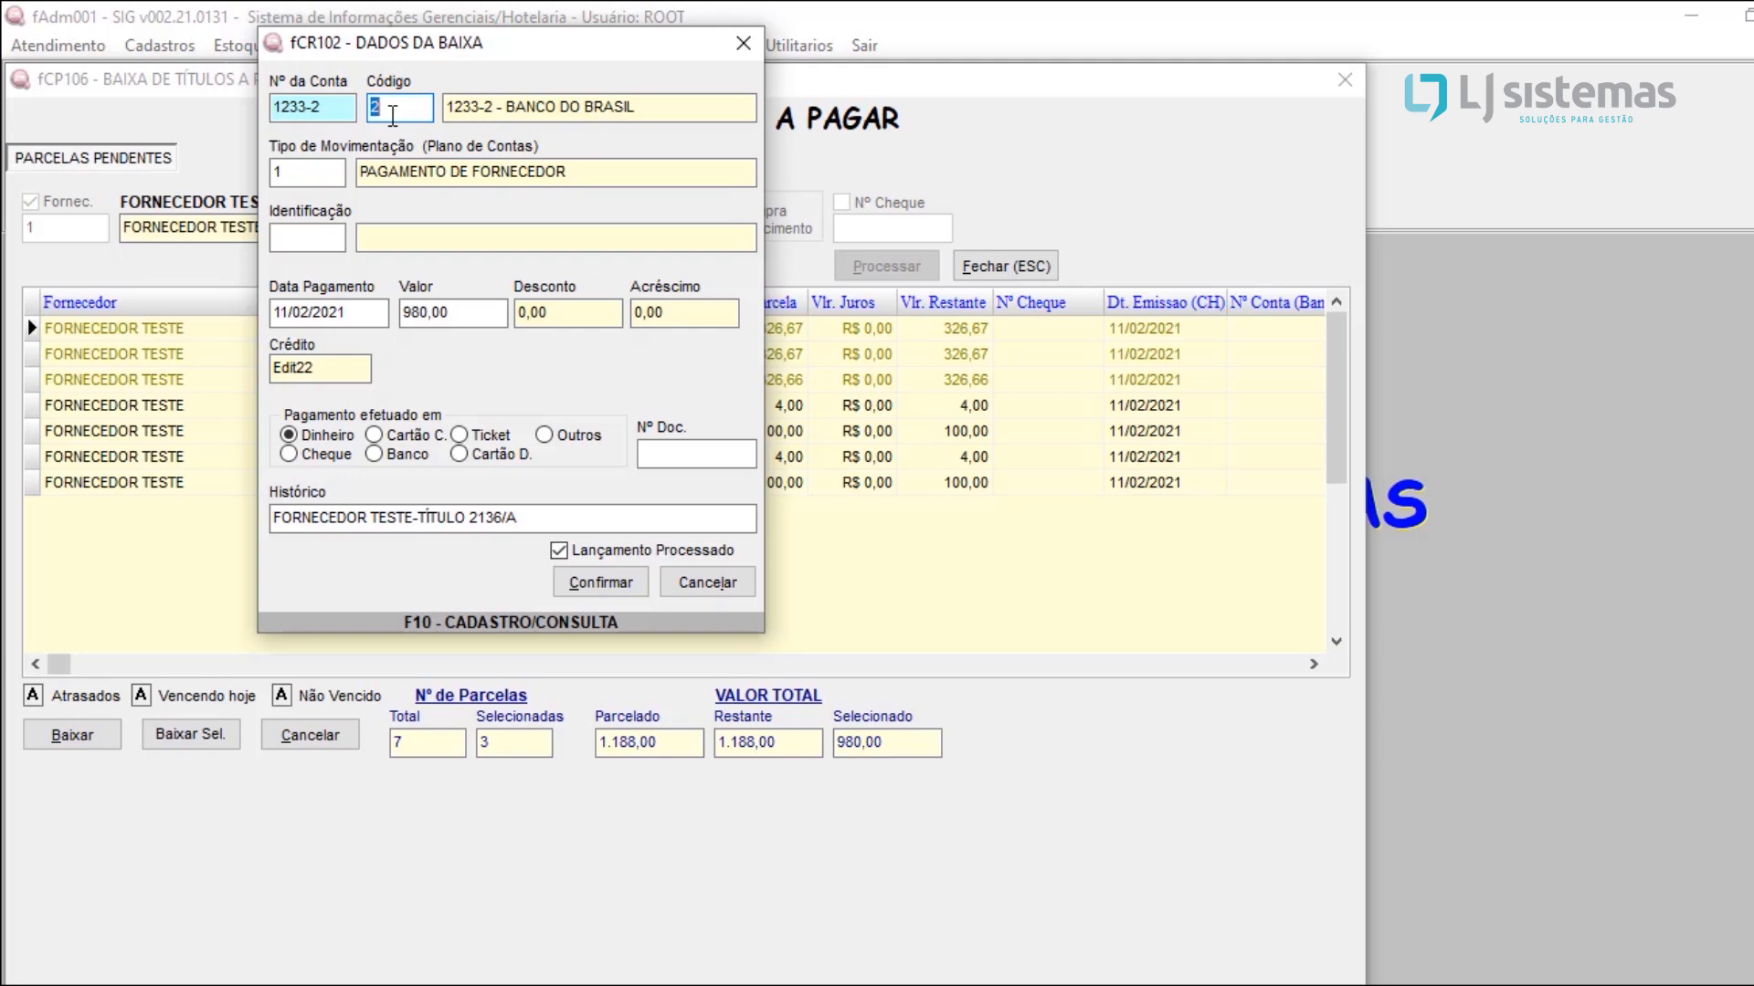
pyautogui.press('F10')
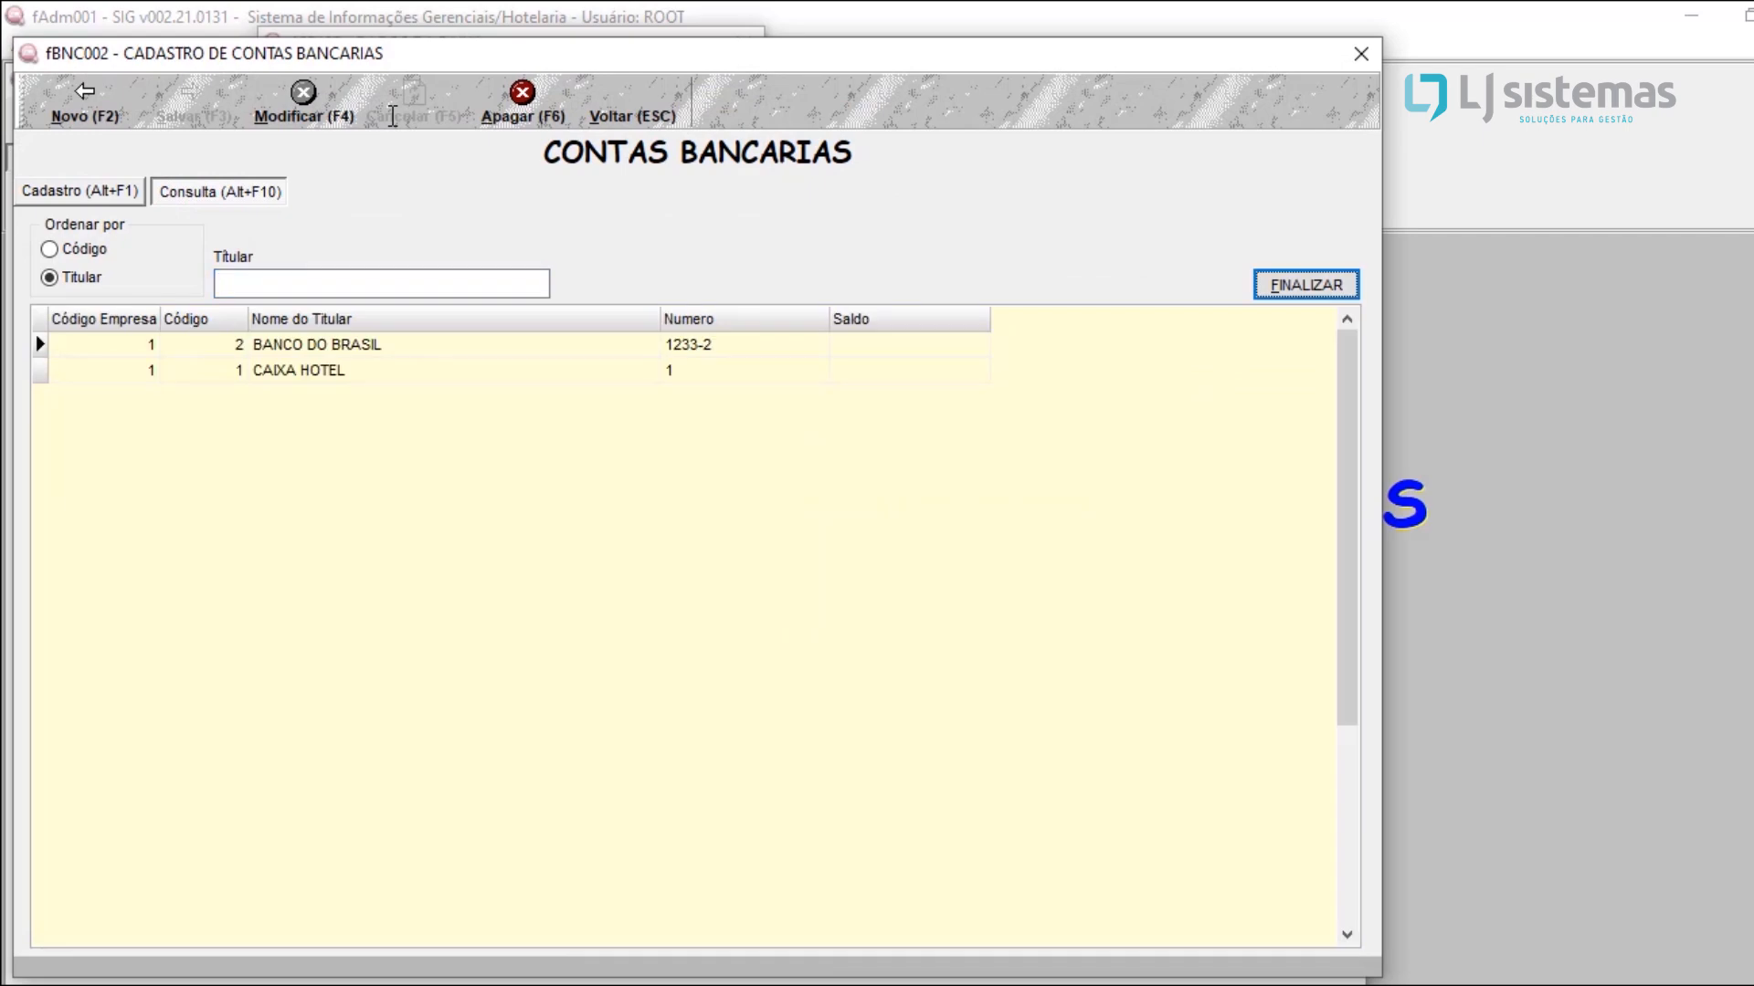
pyautogui.click(302, 370)
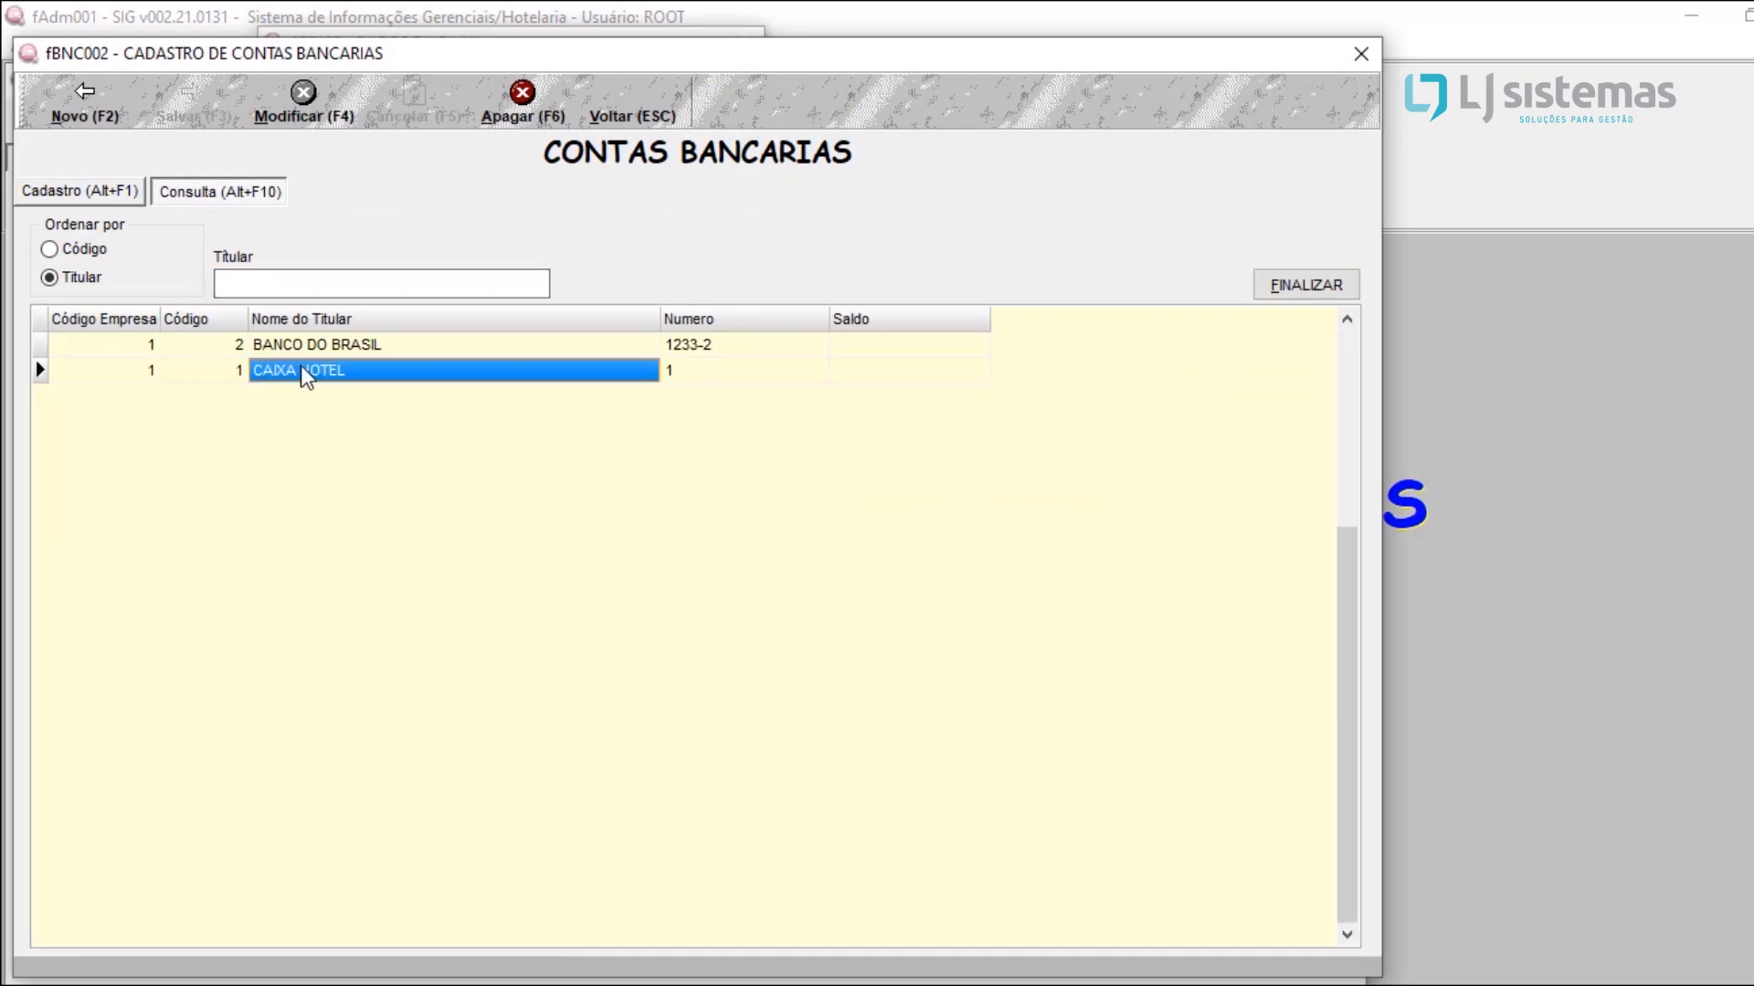
pyautogui.click(326, 354)
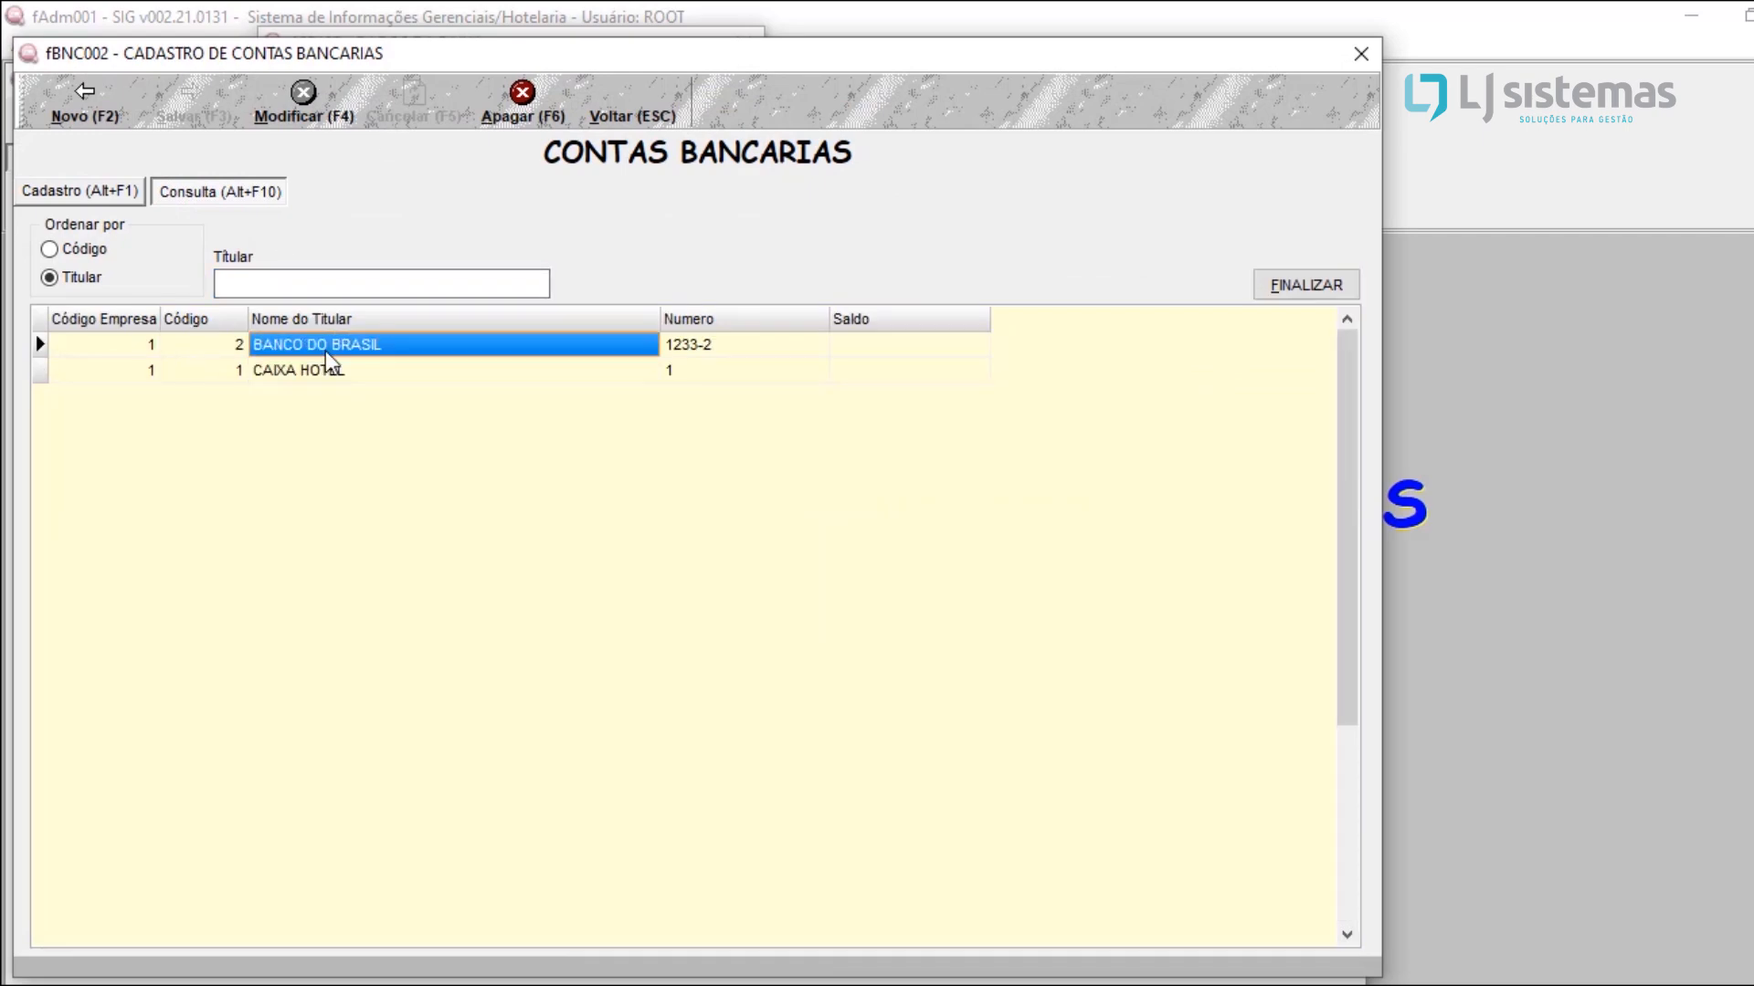
pyautogui.doubleClick(325, 351)
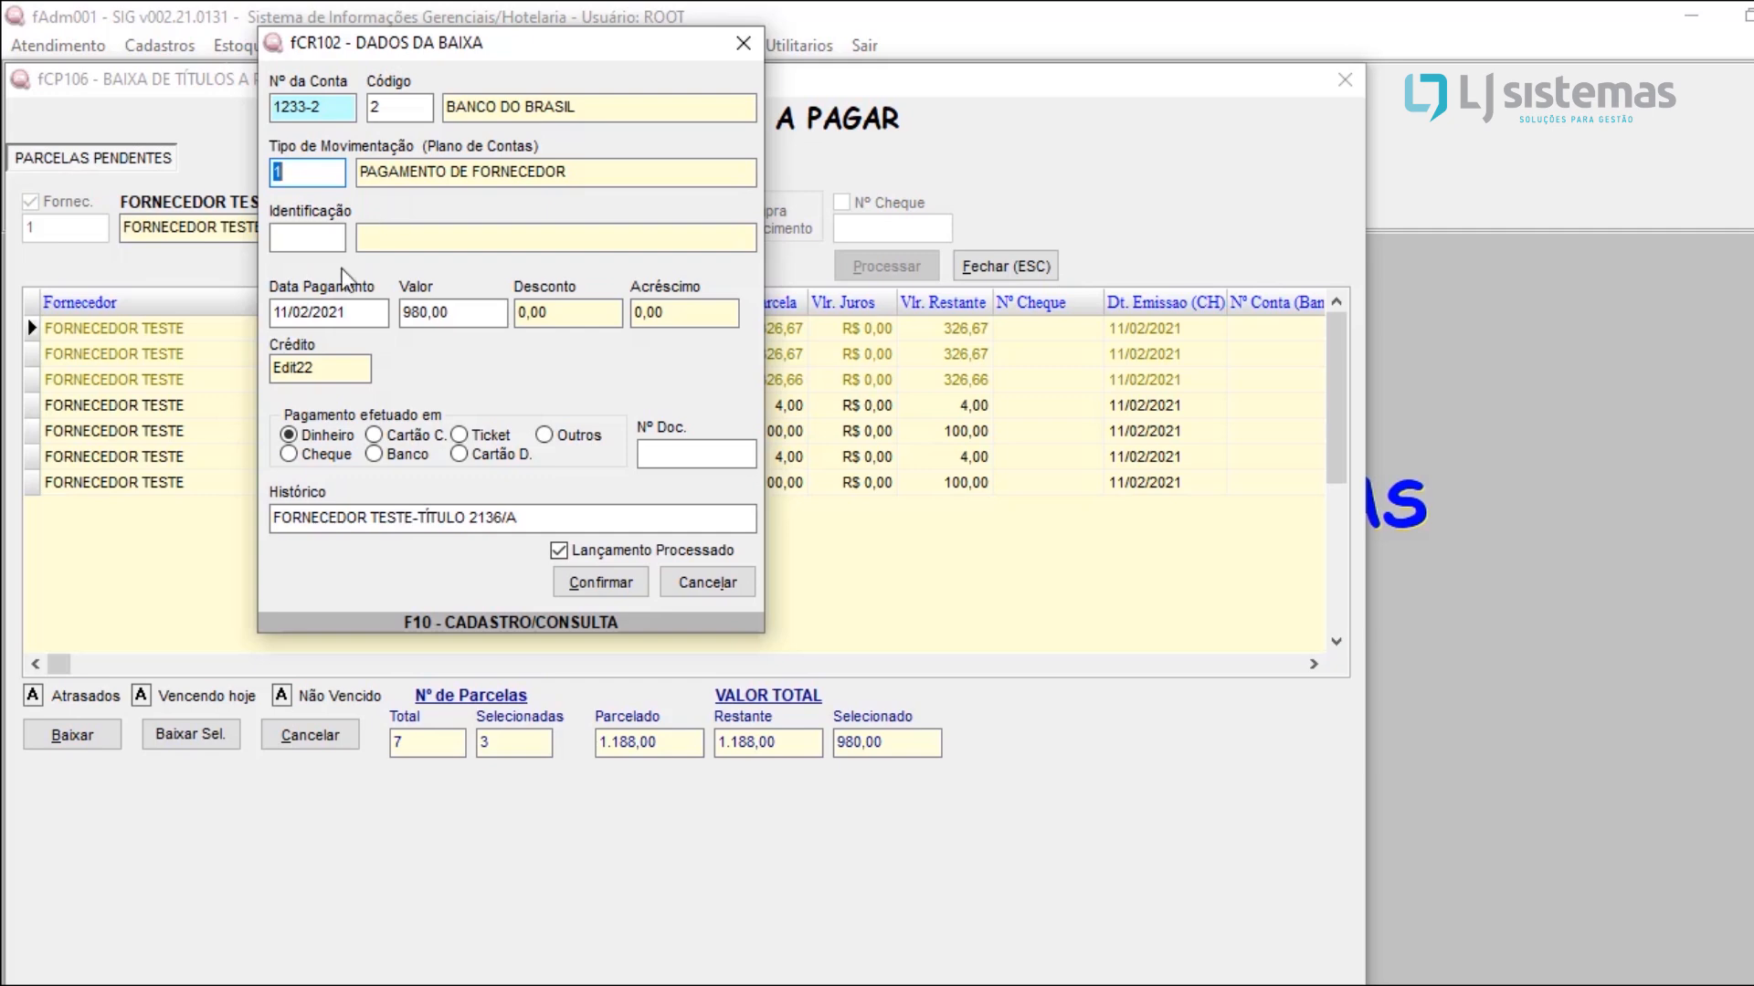
# Step: Confirm the settlement with payment date 11/02/2021, value 980,00 and Dinheiro as the payment method
pyautogui.click(352, 312)
pyautogui.hotkey('shift', 'Home')
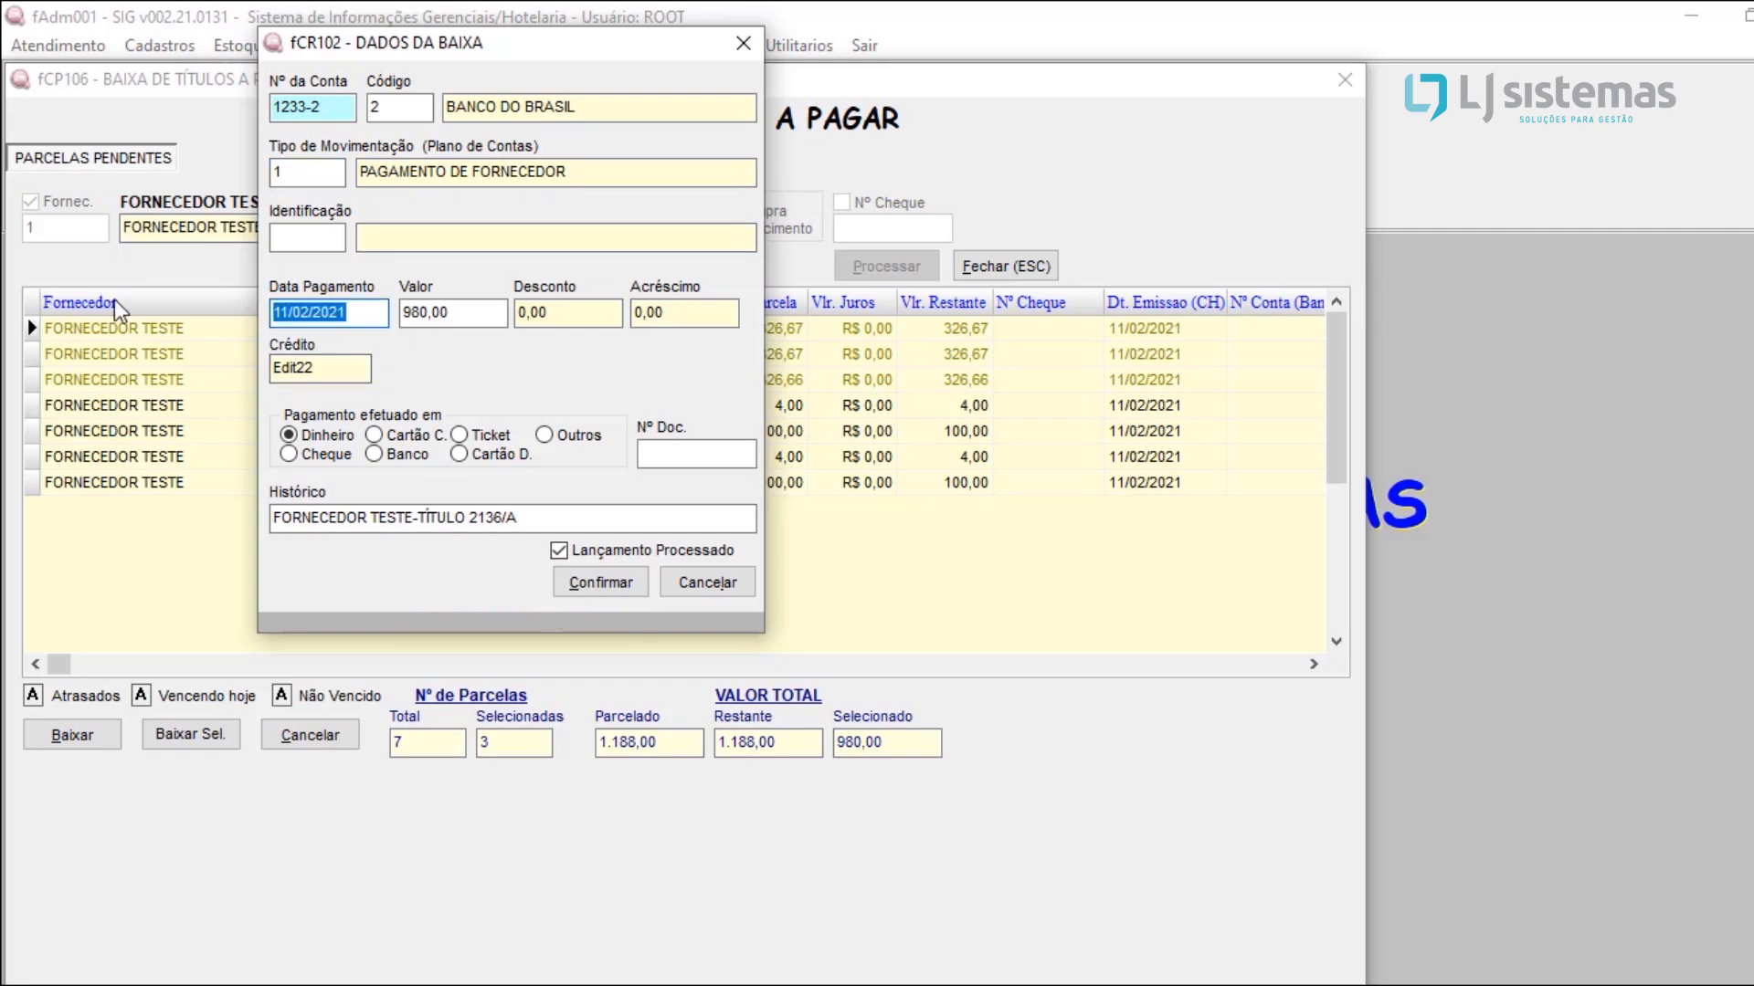
pyautogui.press('Tab')
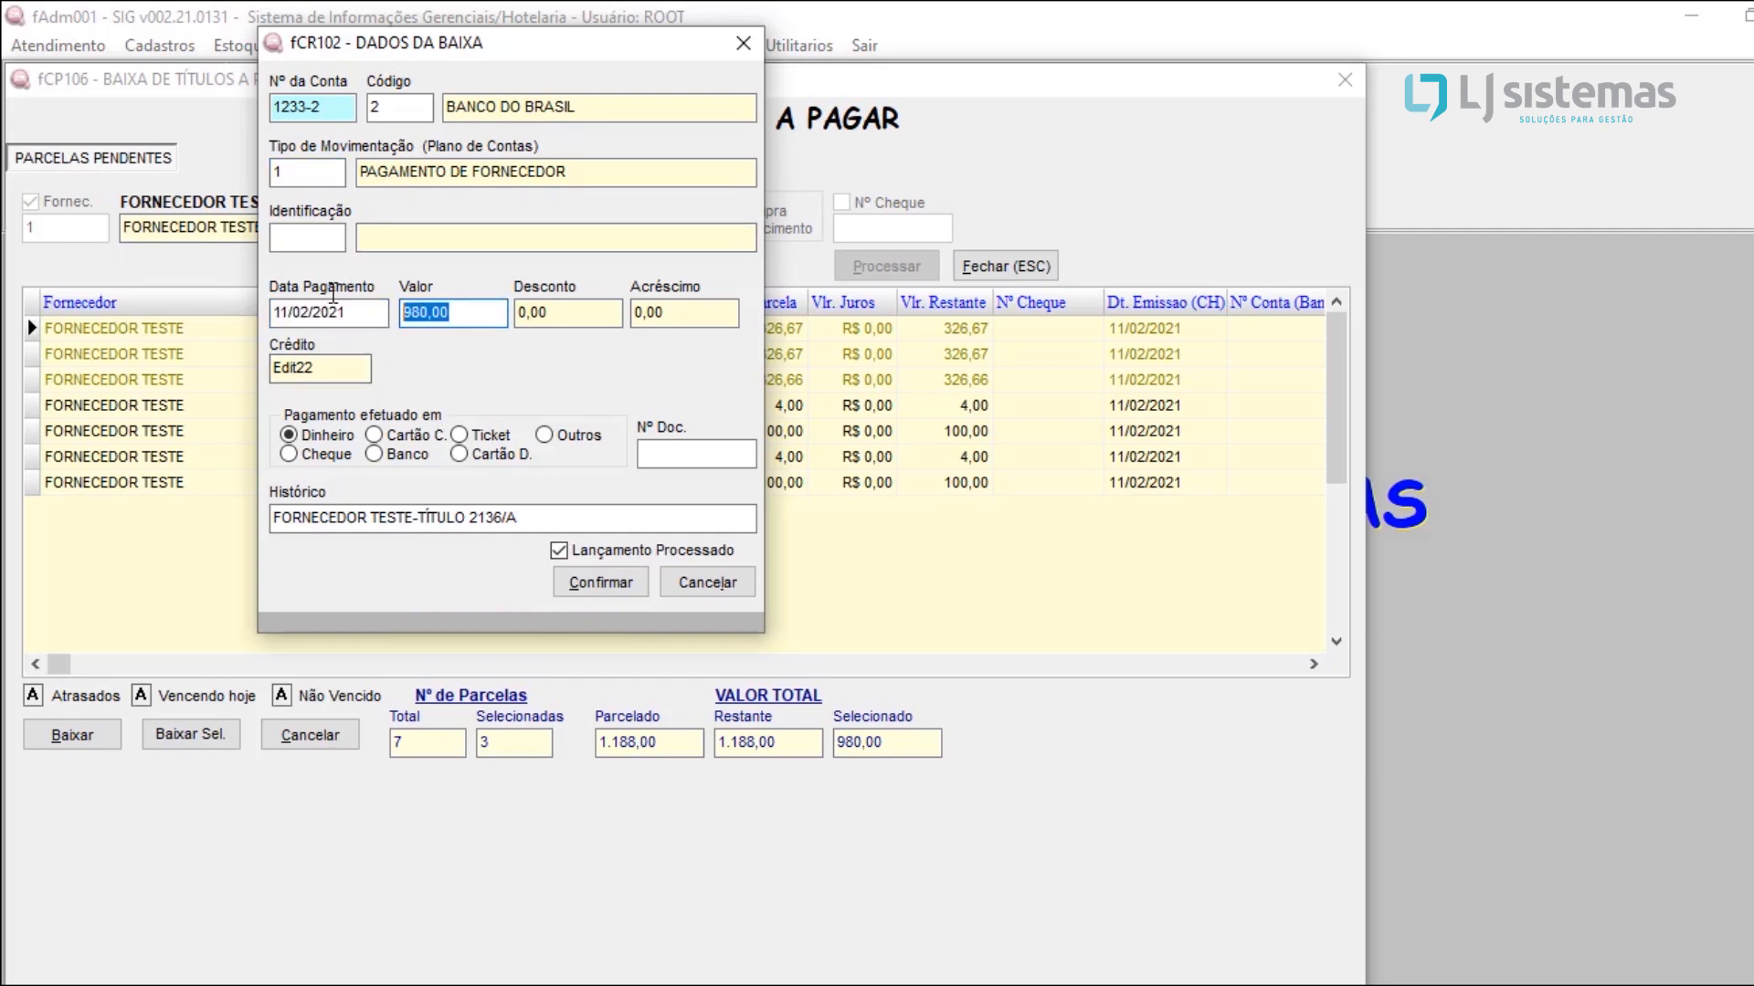
pyautogui.click(616, 592)
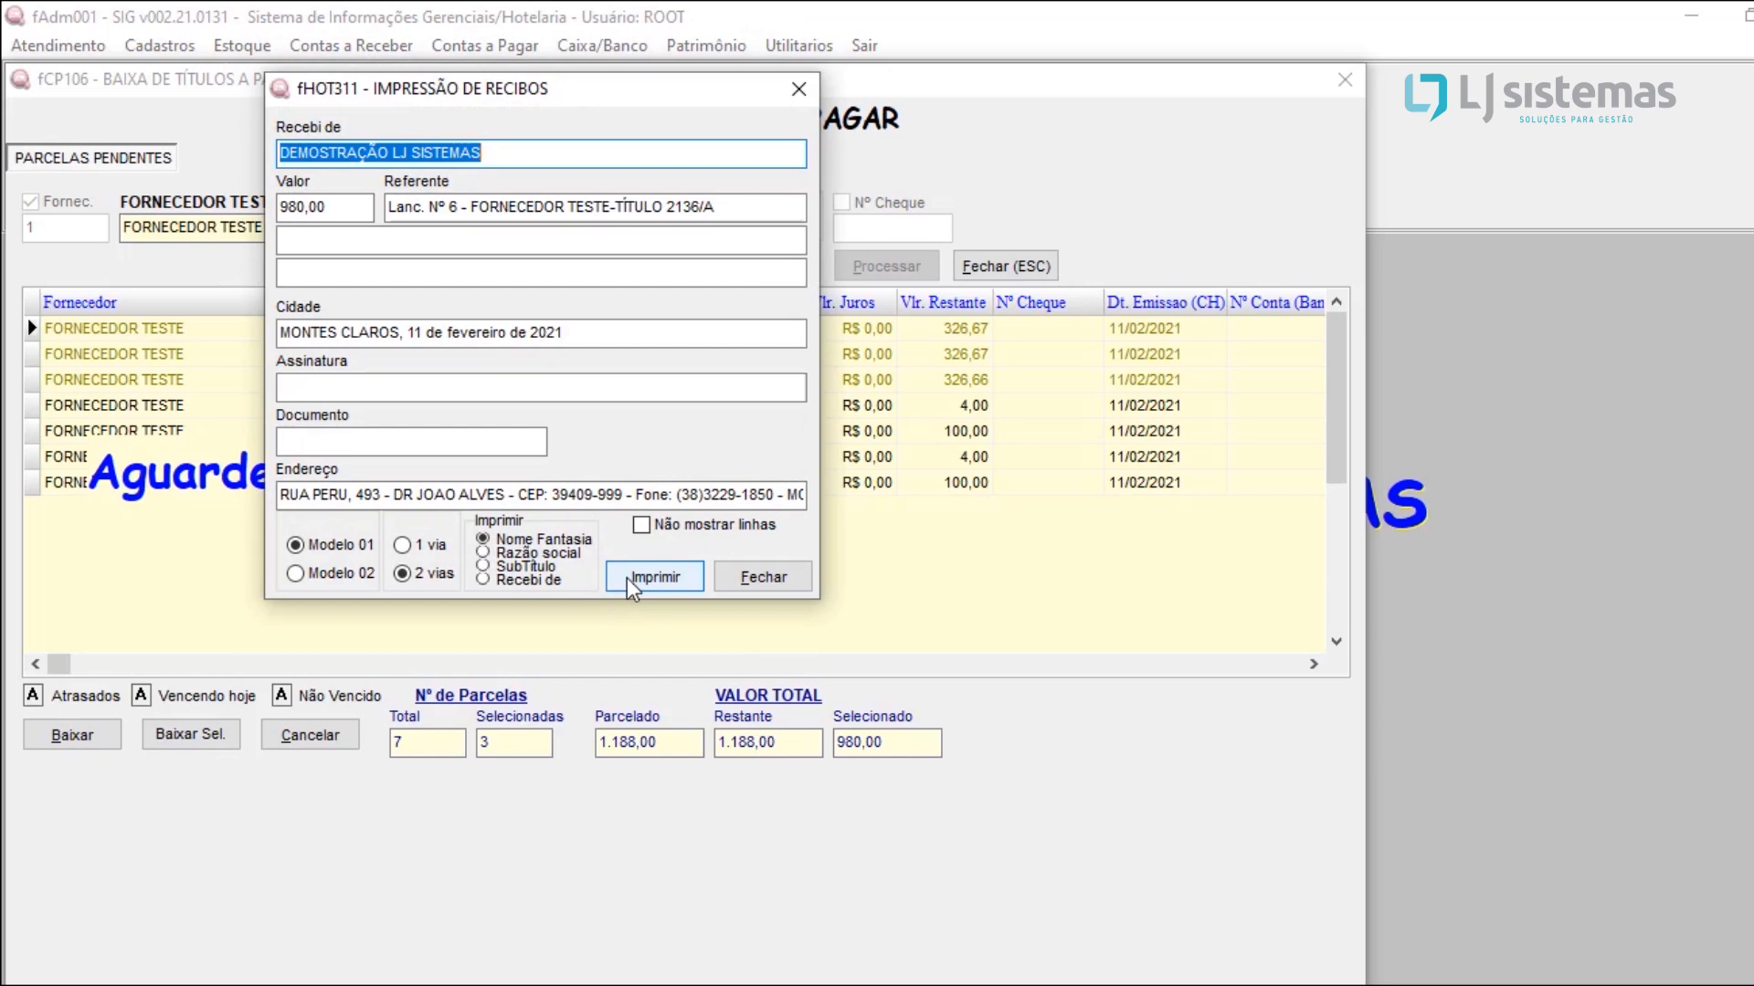
# Step: Preview the two-copy receipt of the supplier payment, and close the receipt and settlement windows
pyautogui.click(626, 577)
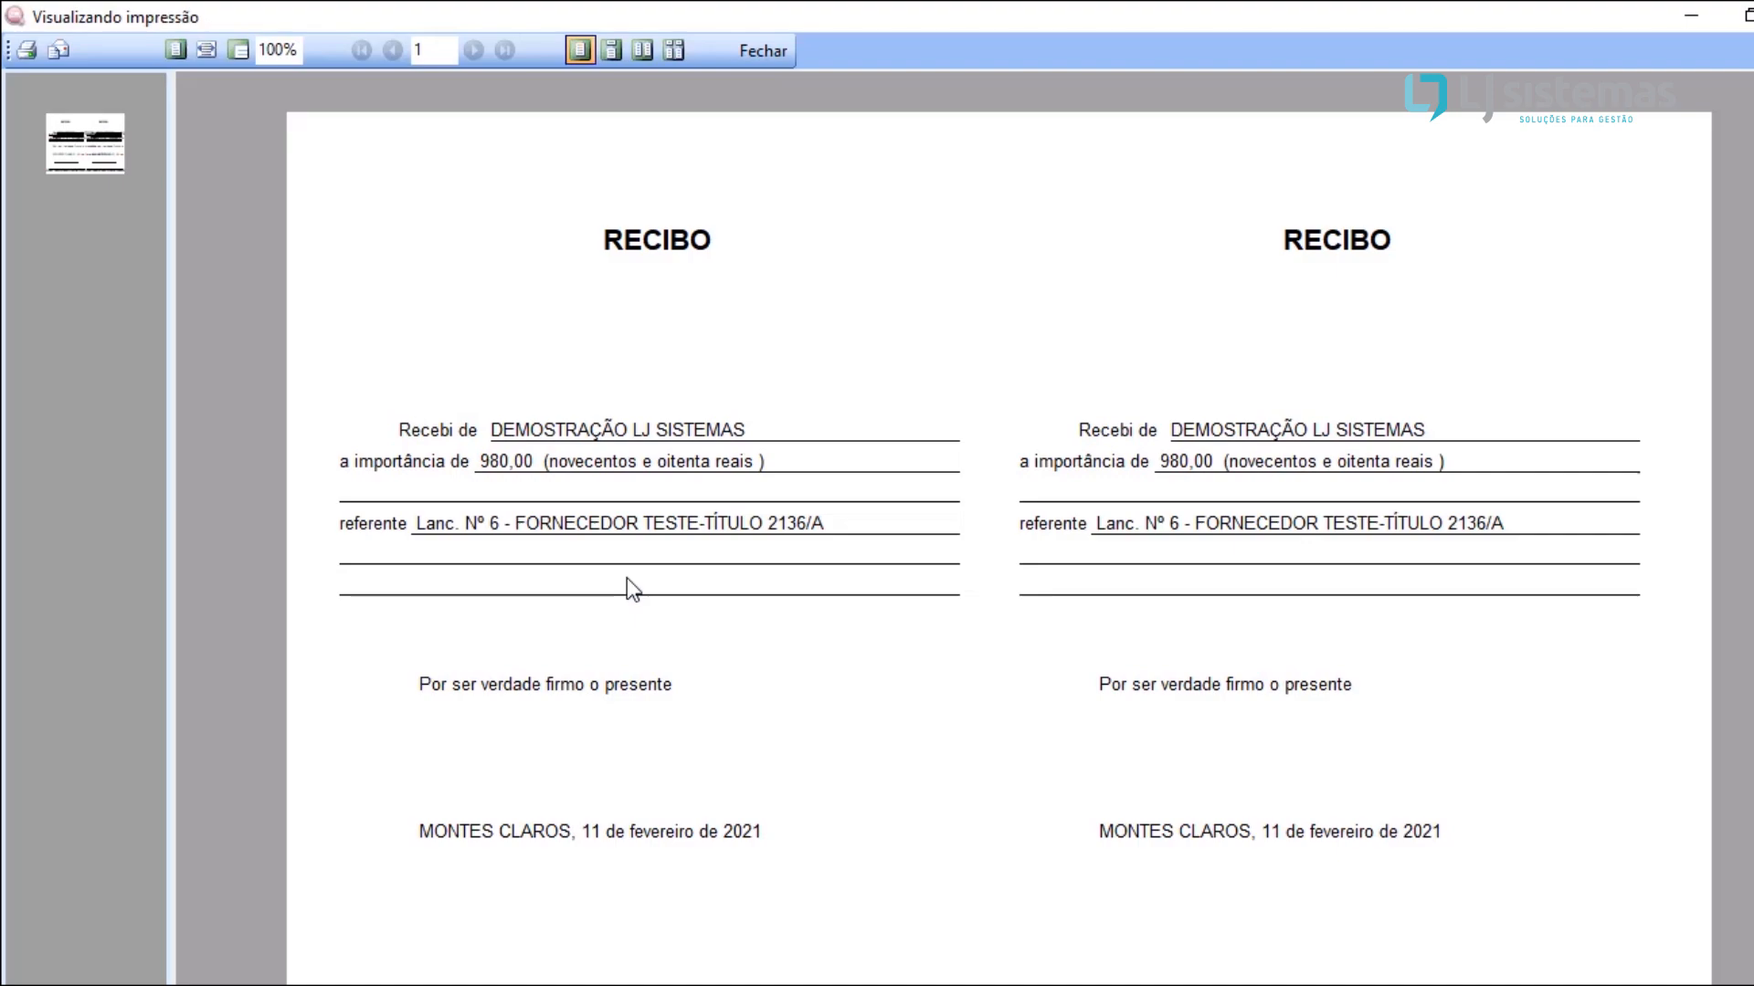
pyautogui.click(758, 51)
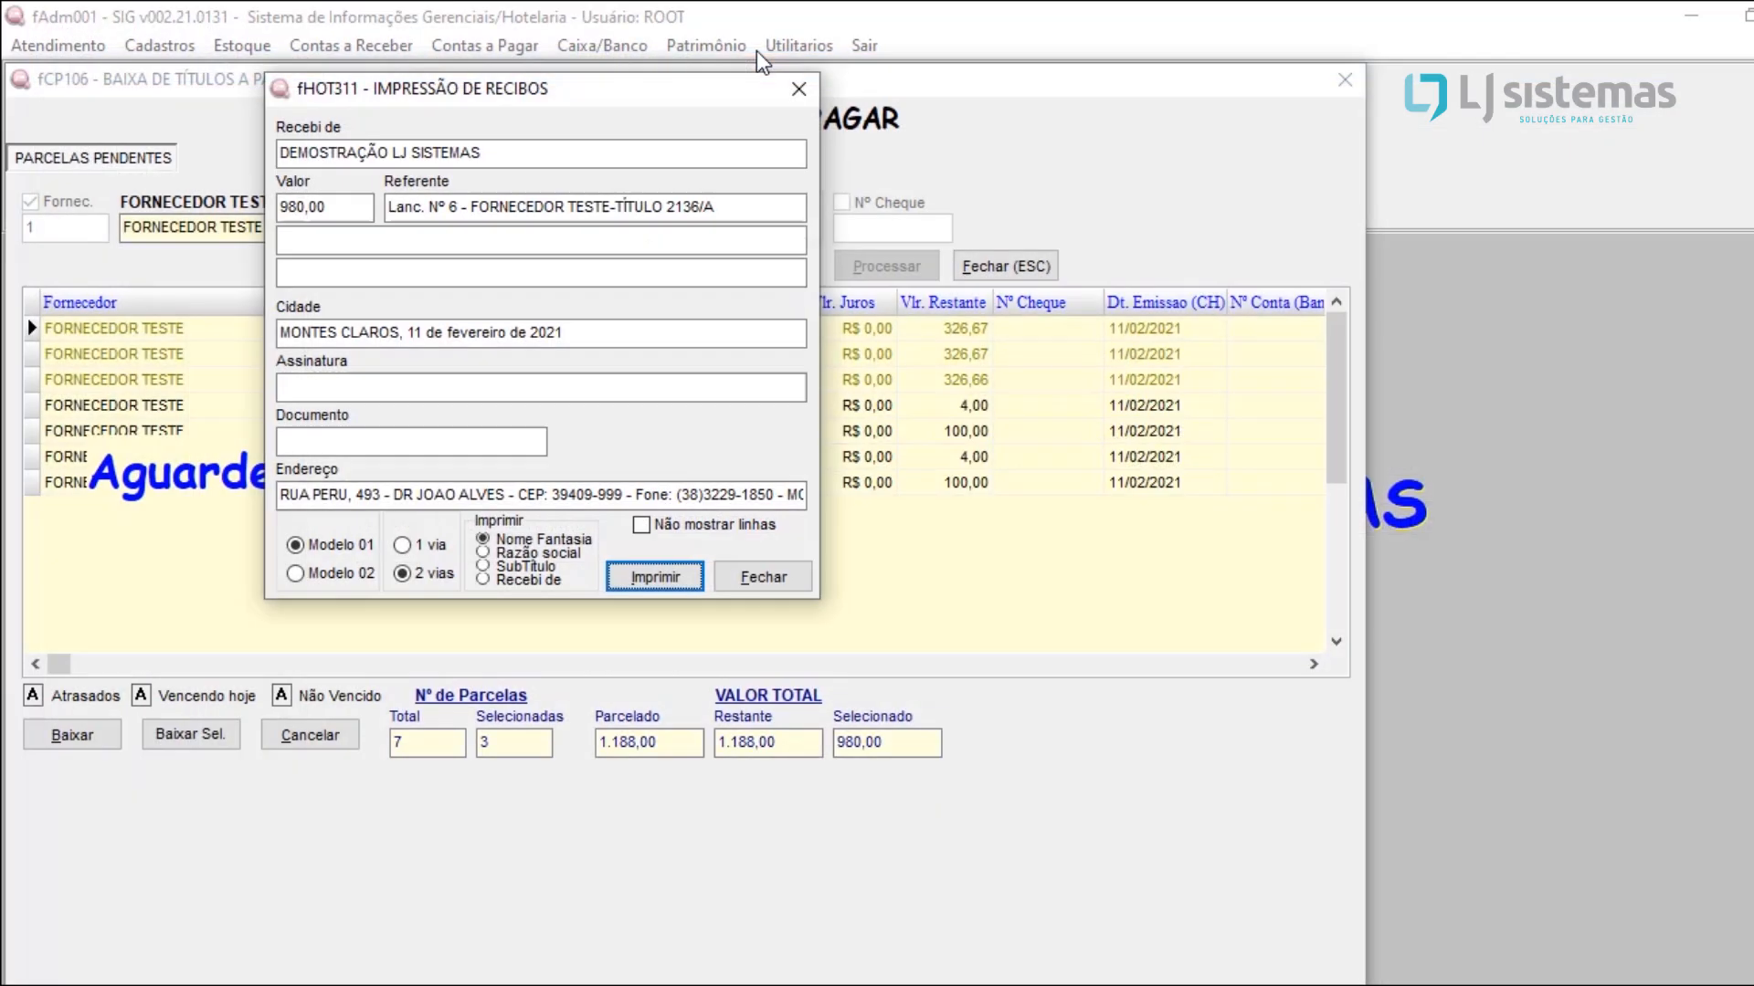
pyautogui.click(799, 89)
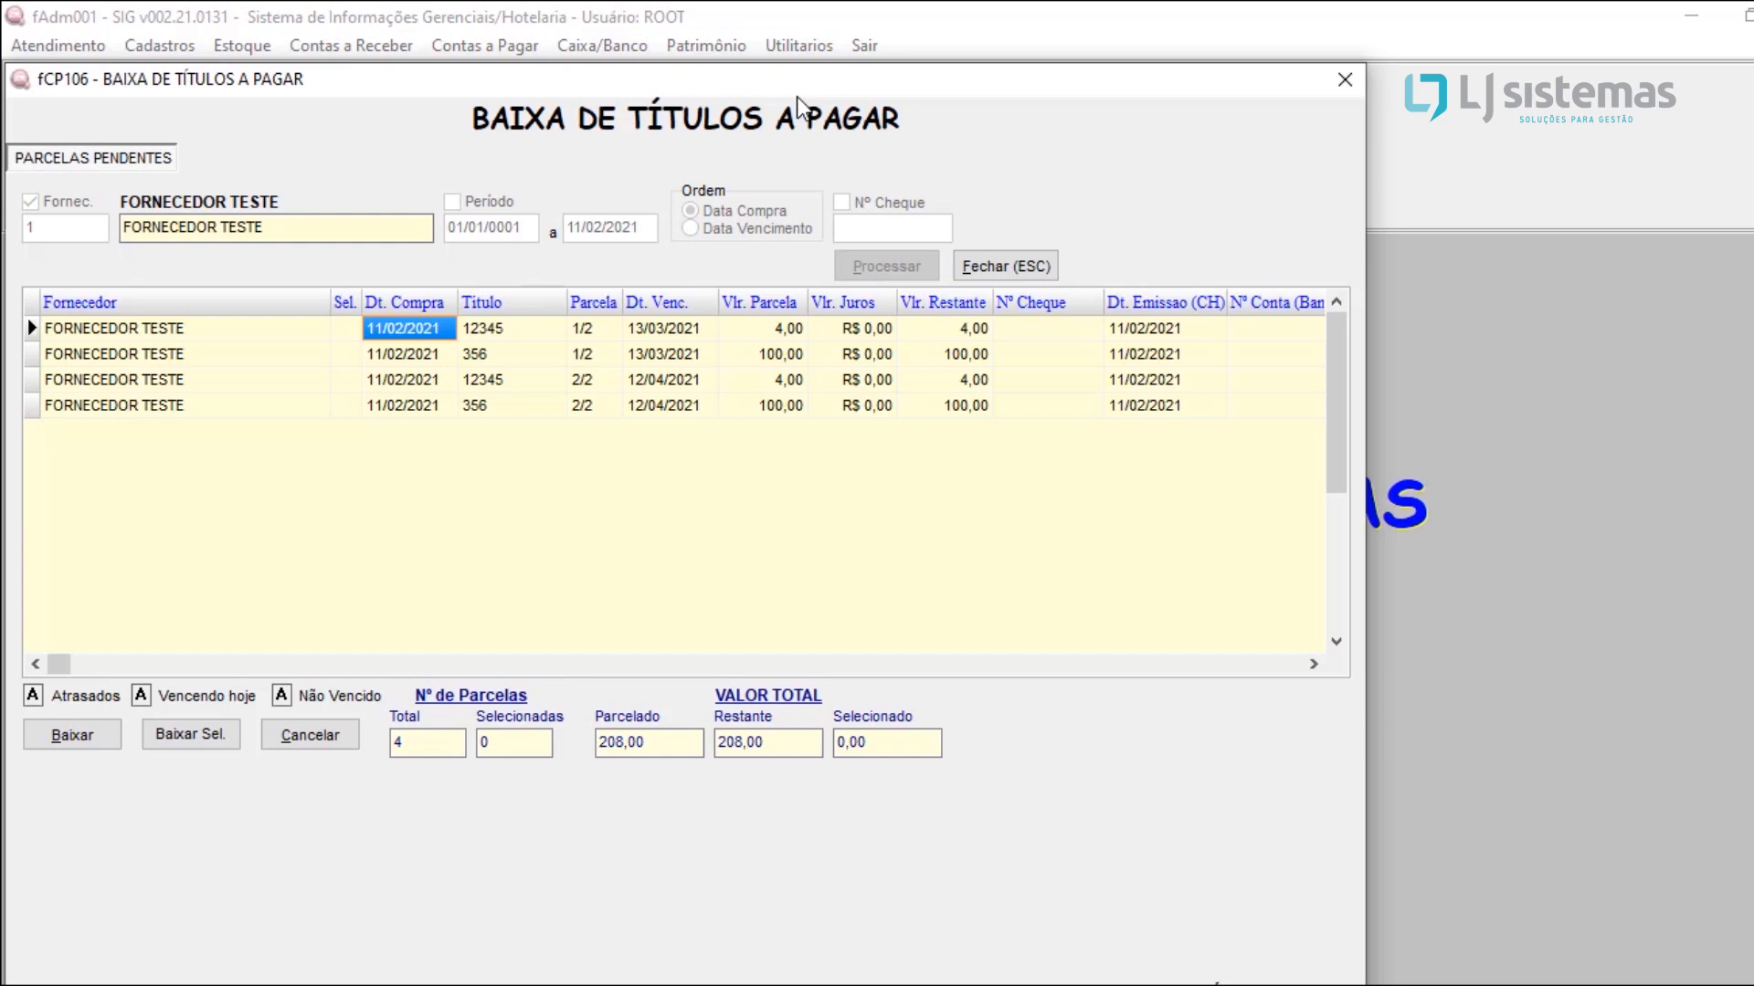
pyautogui.click(1338, 80)
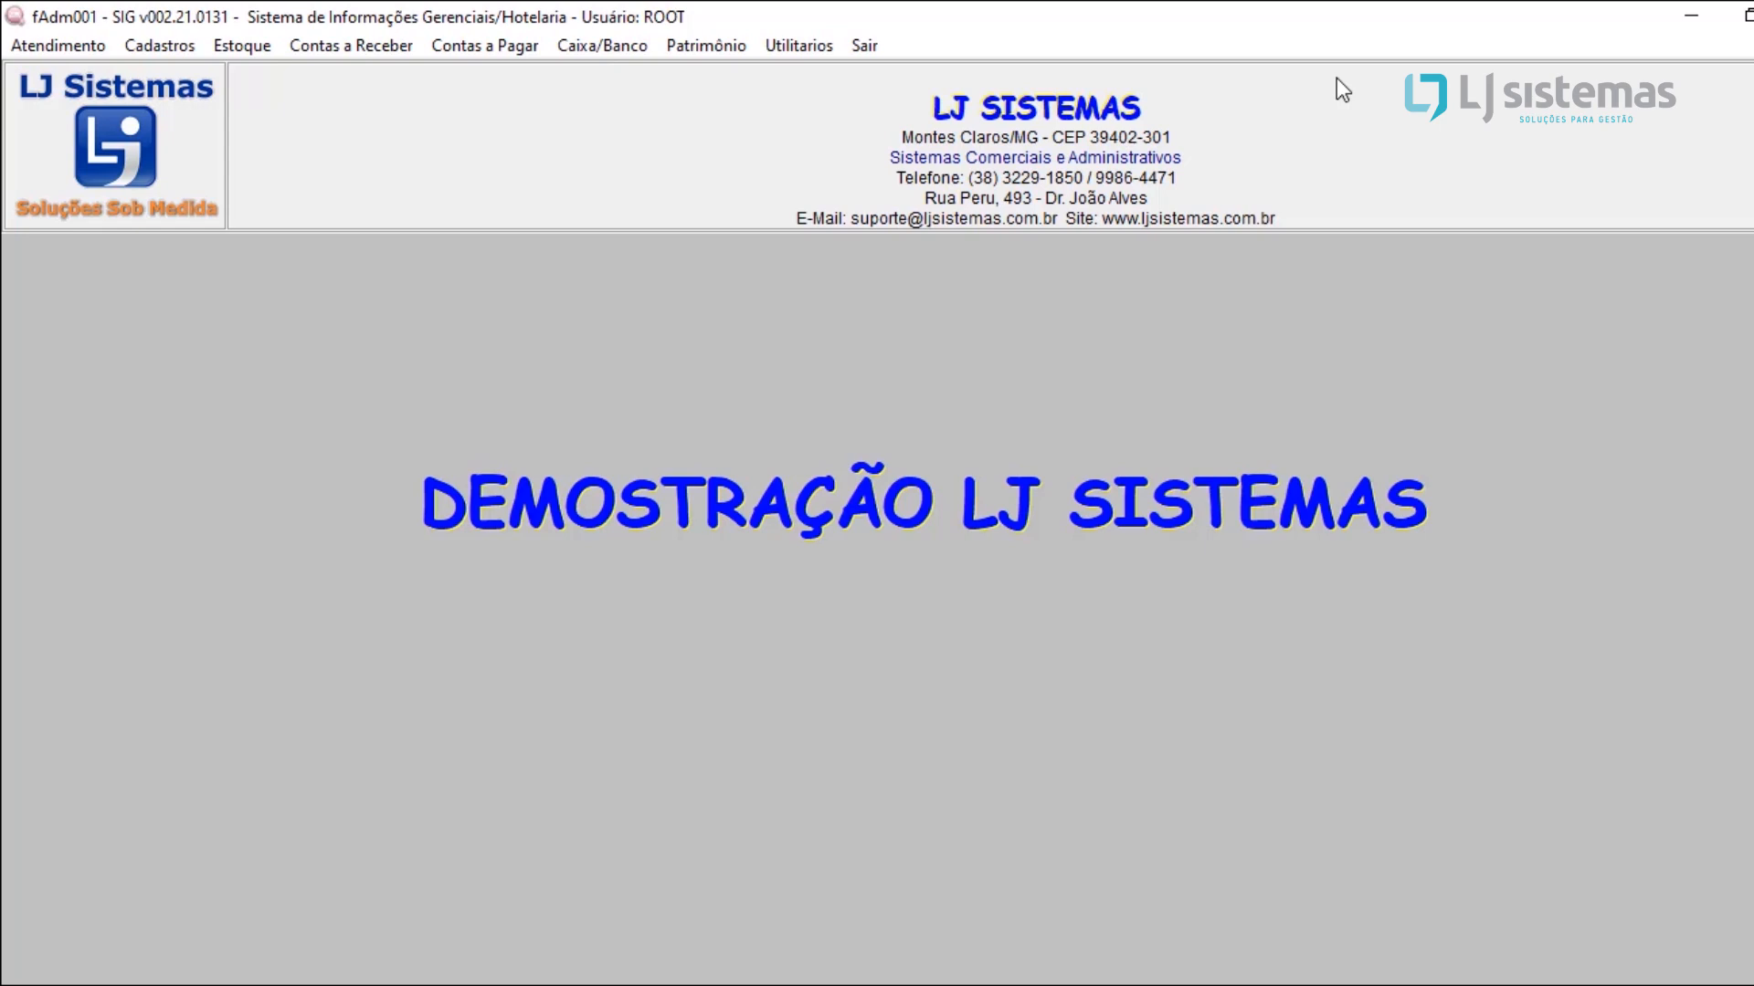
# Step: List all cash and bank movements ordered by entry number, without period, account or type filters
pyautogui.click(608, 48)
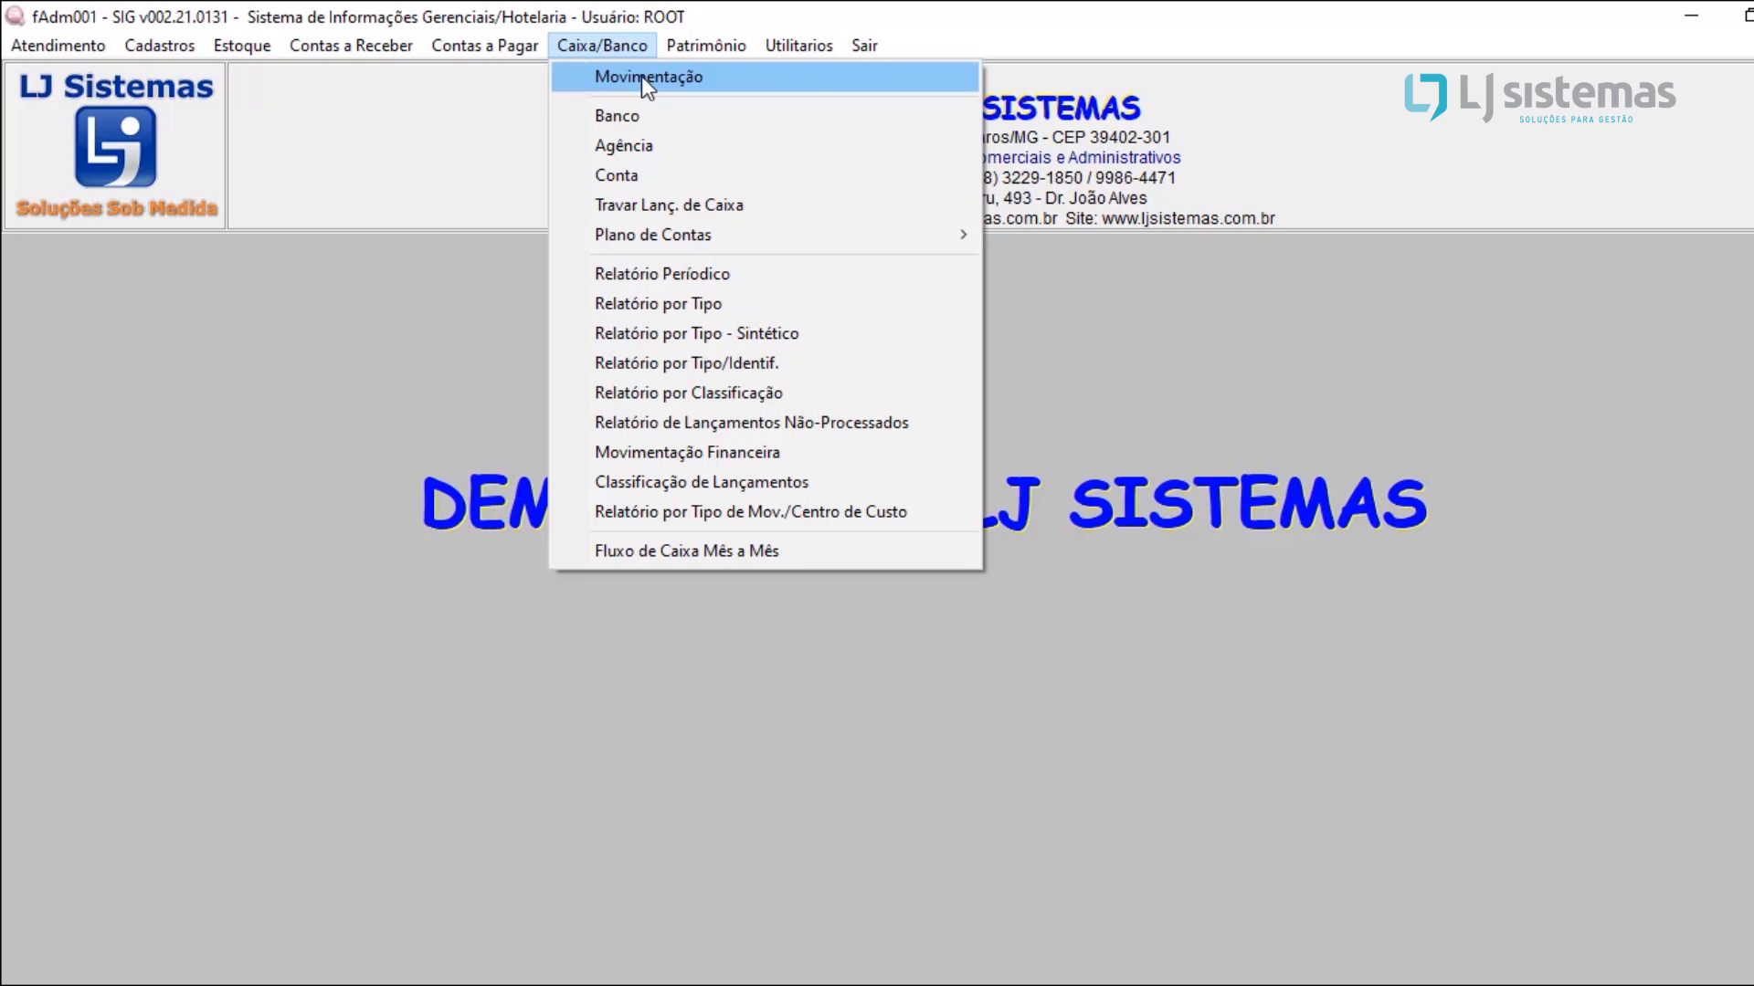
pyautogui.click(708, 76)
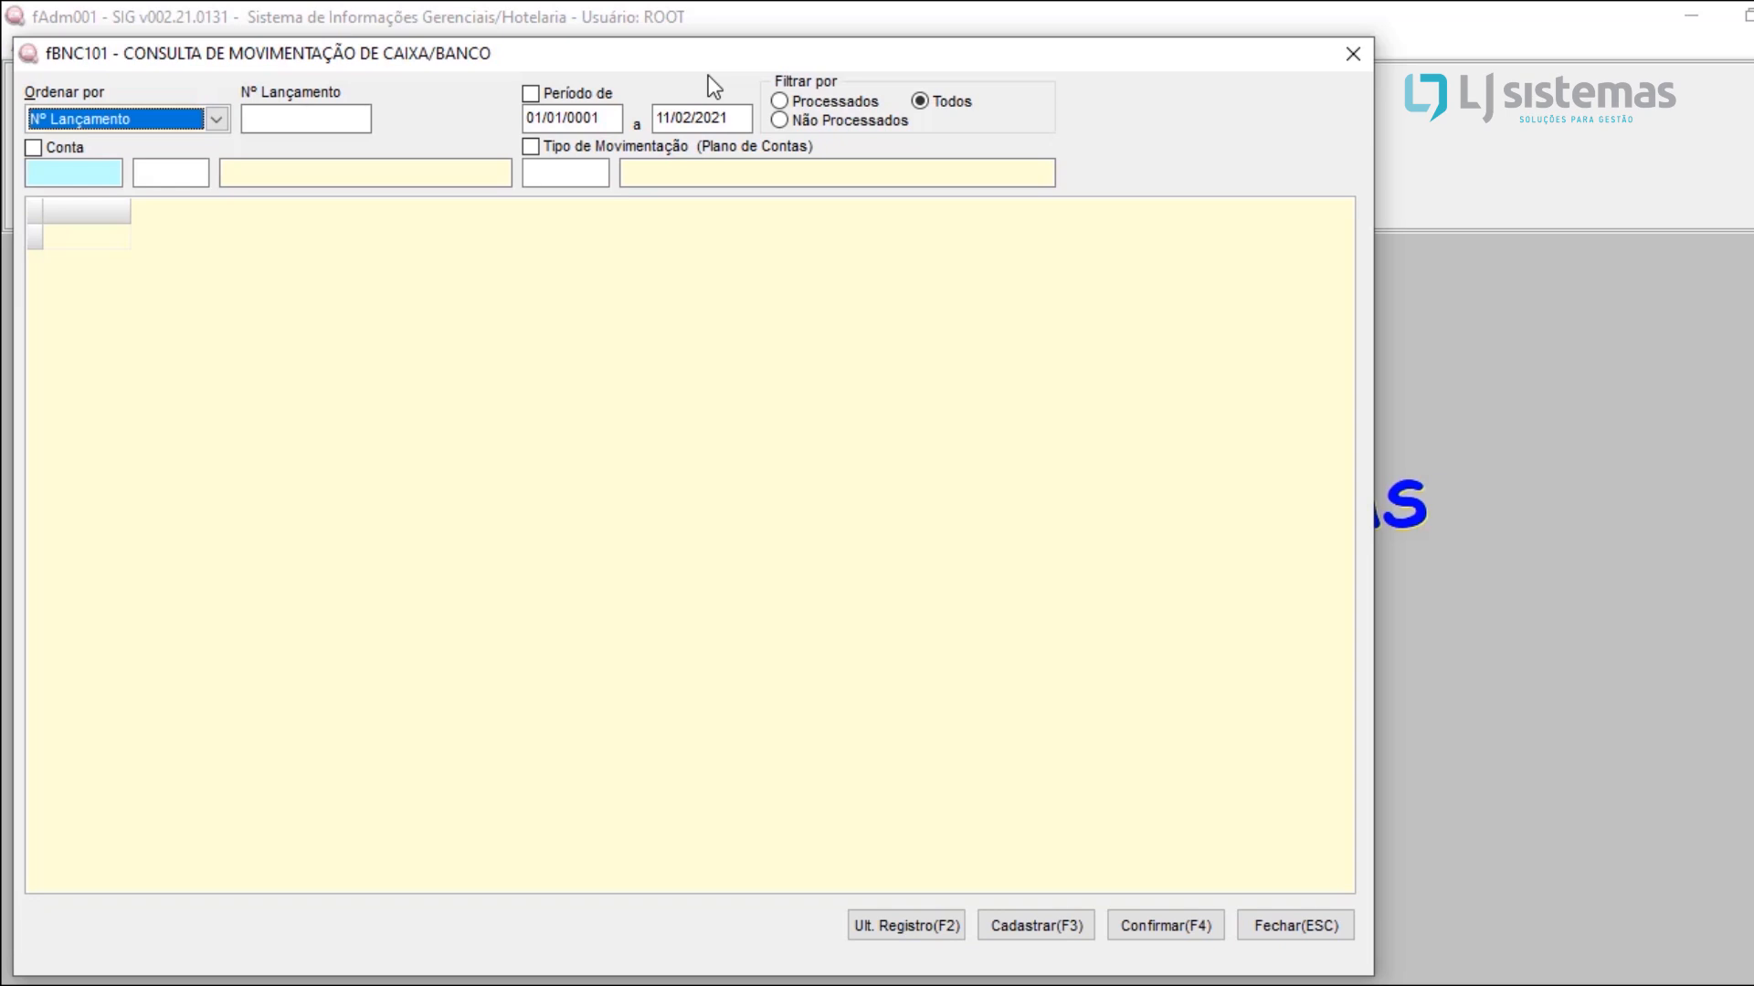
pyautogui.press('Return')
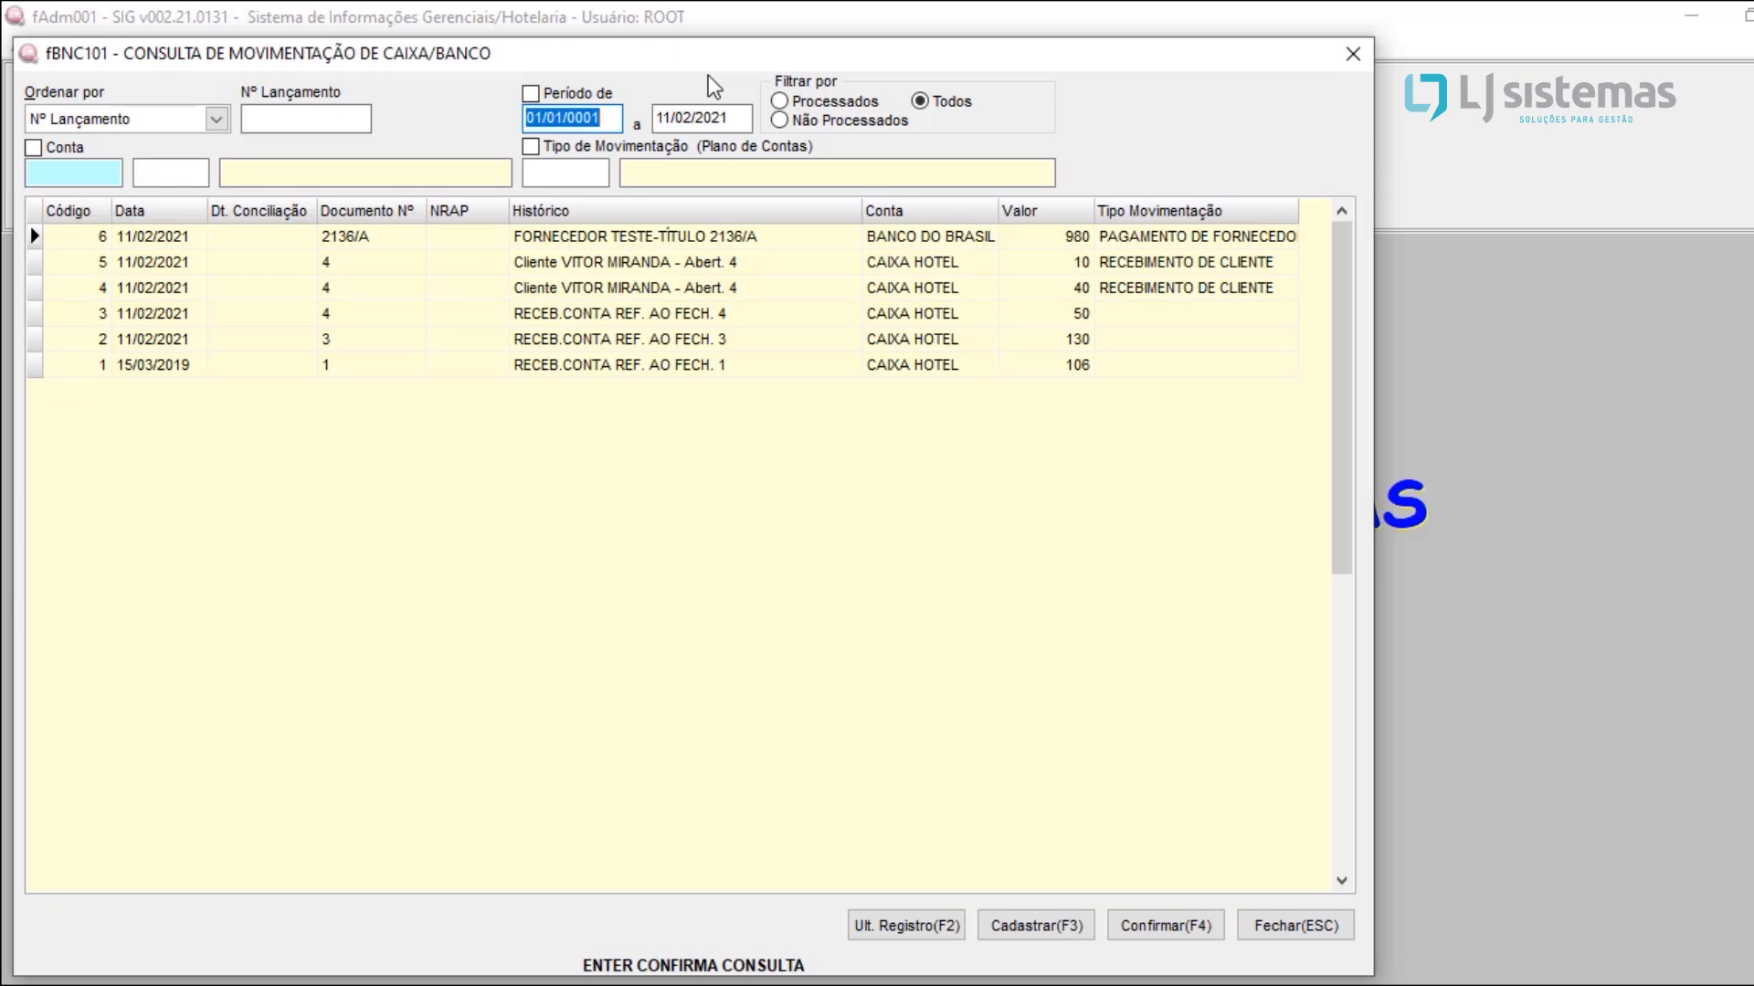
# Step: Start a new cash/bank movement entry and enter 5543 as its document number
pyautogui.click(1068, 931)
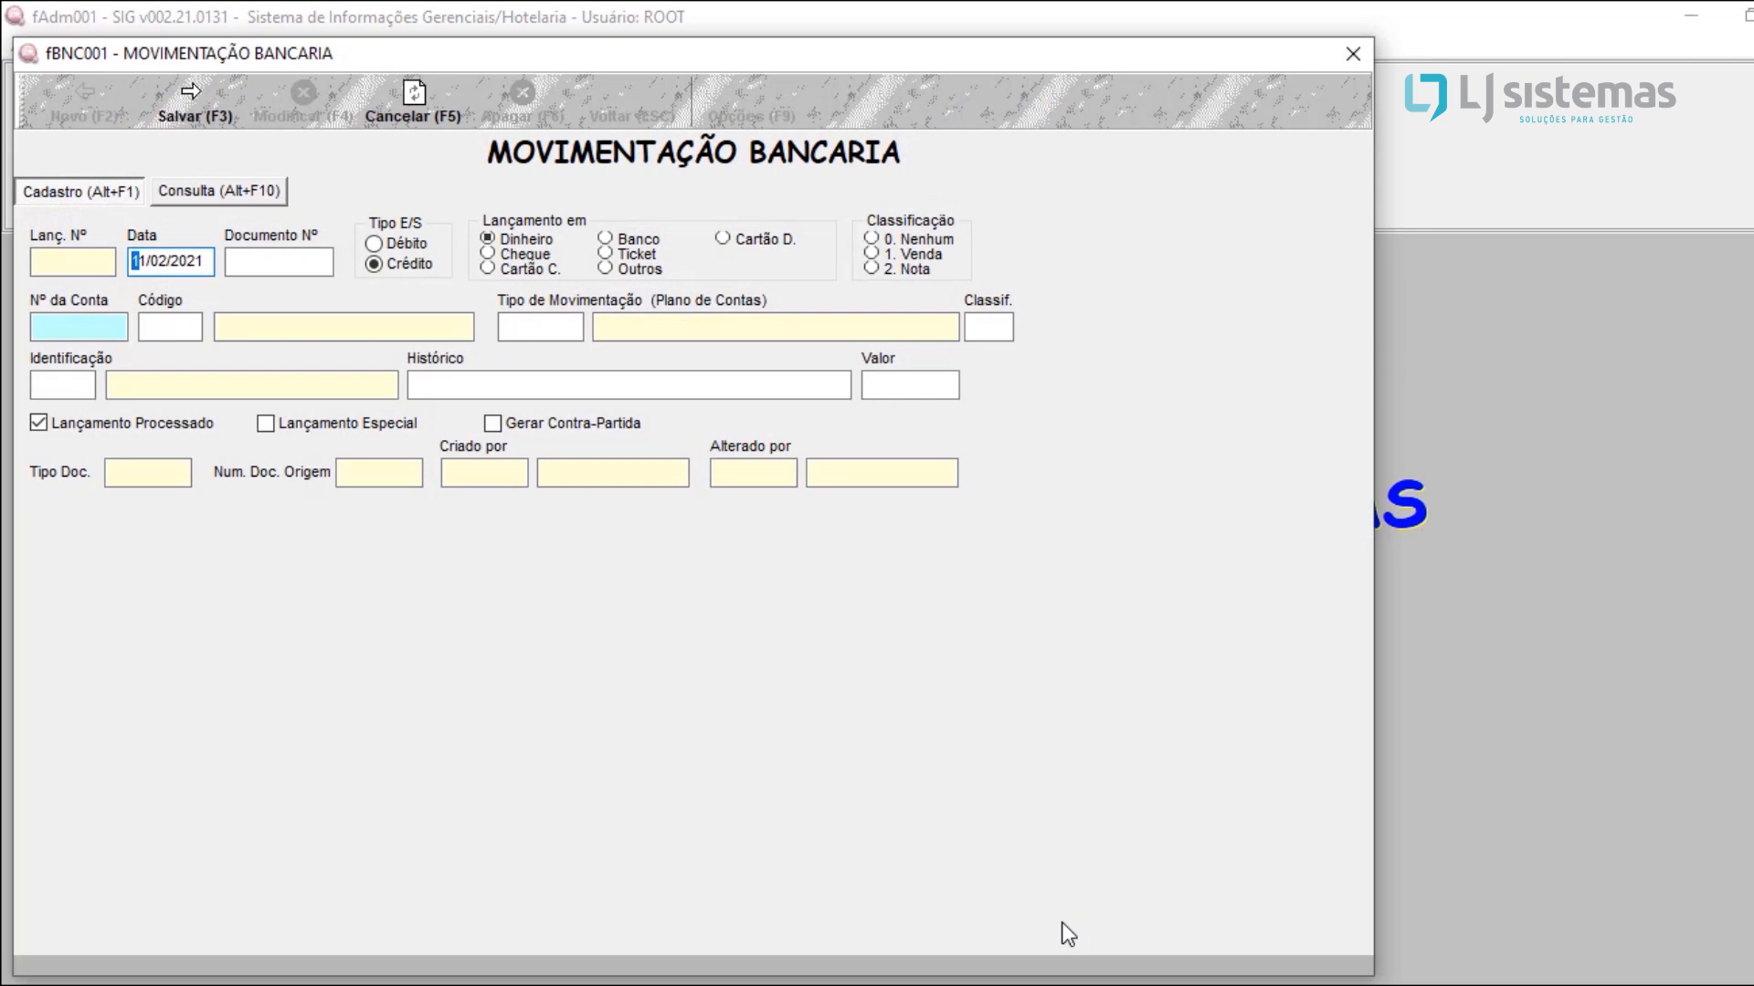
pyautogui.click(303, 265)
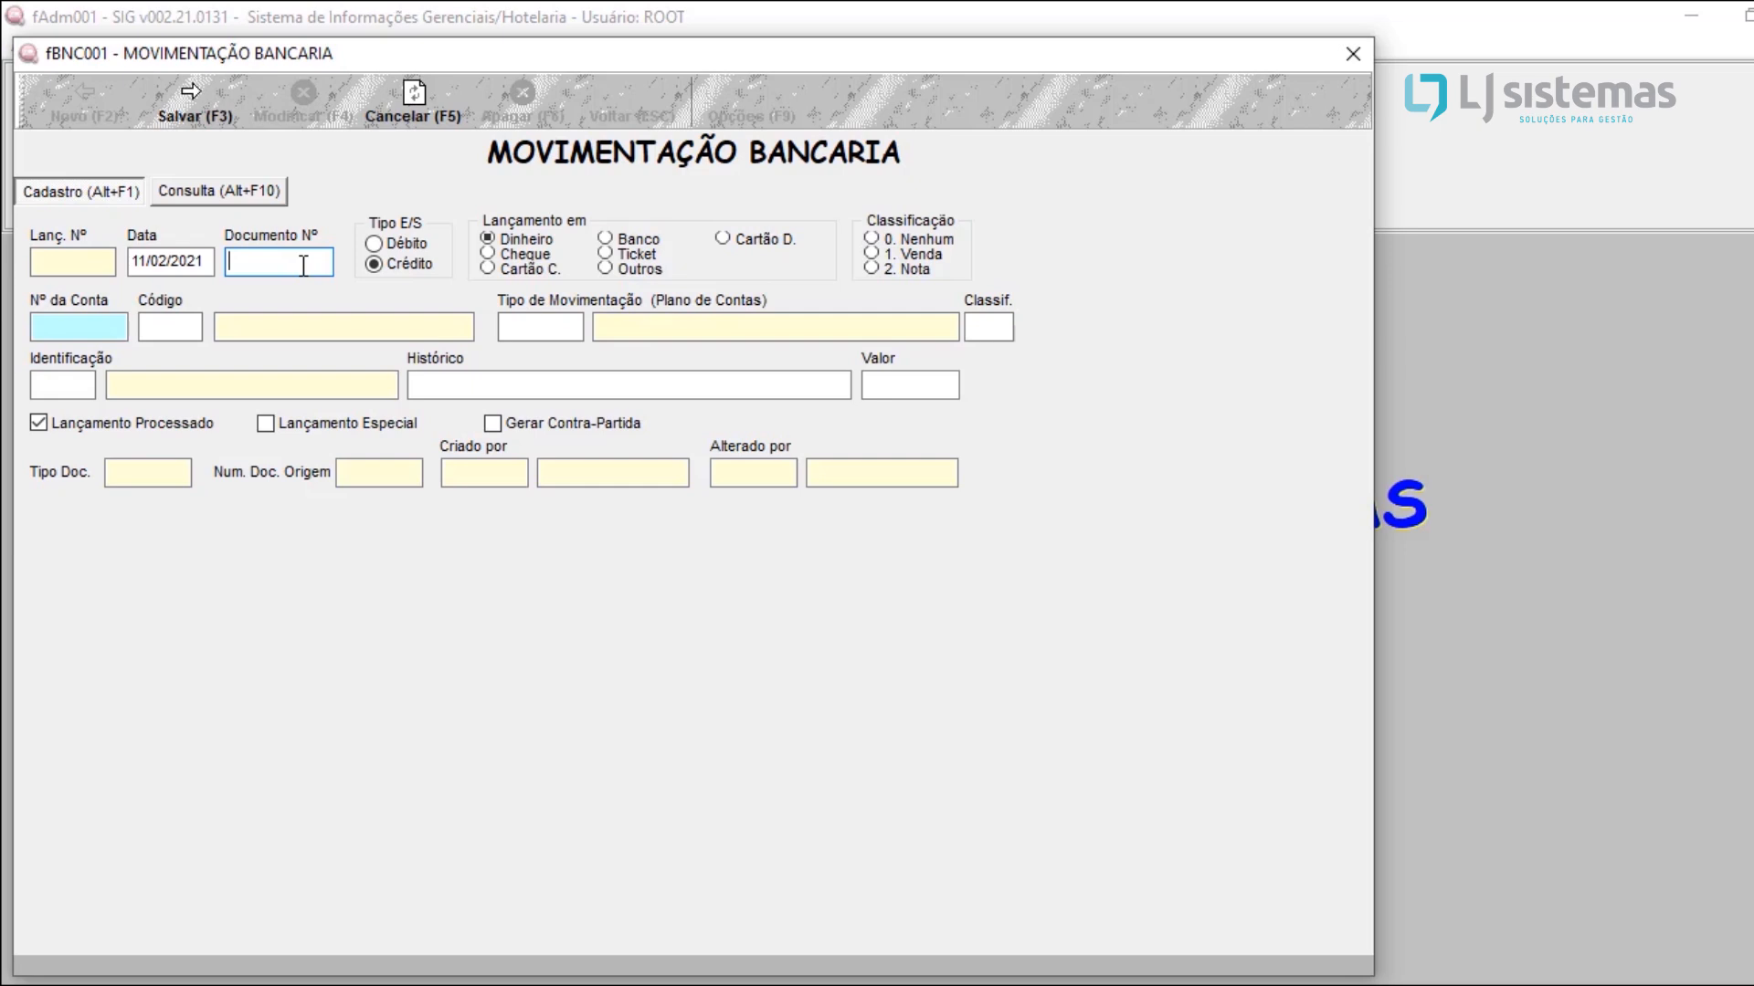
pyautogui.write('5543')
# Step: Look up the registered bank accounts and choose CAIXA HOTEL as the movement's account
pyautogui.click(164, 327)
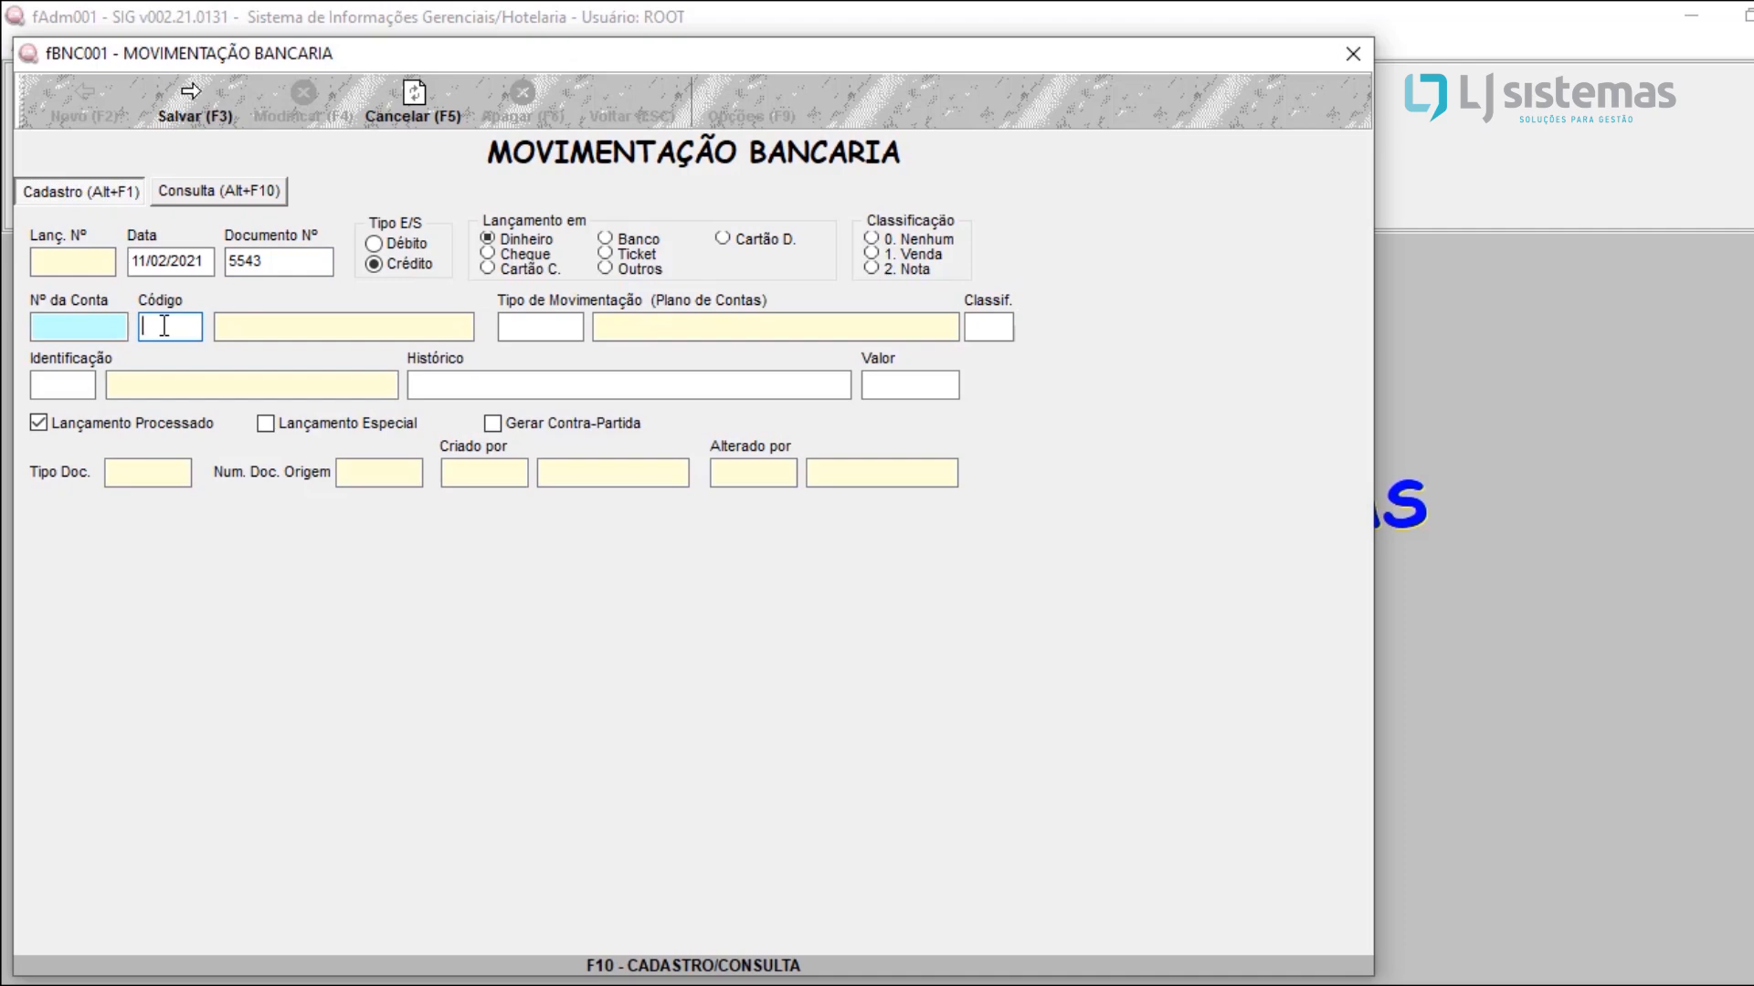
pyautogui.press('F10')
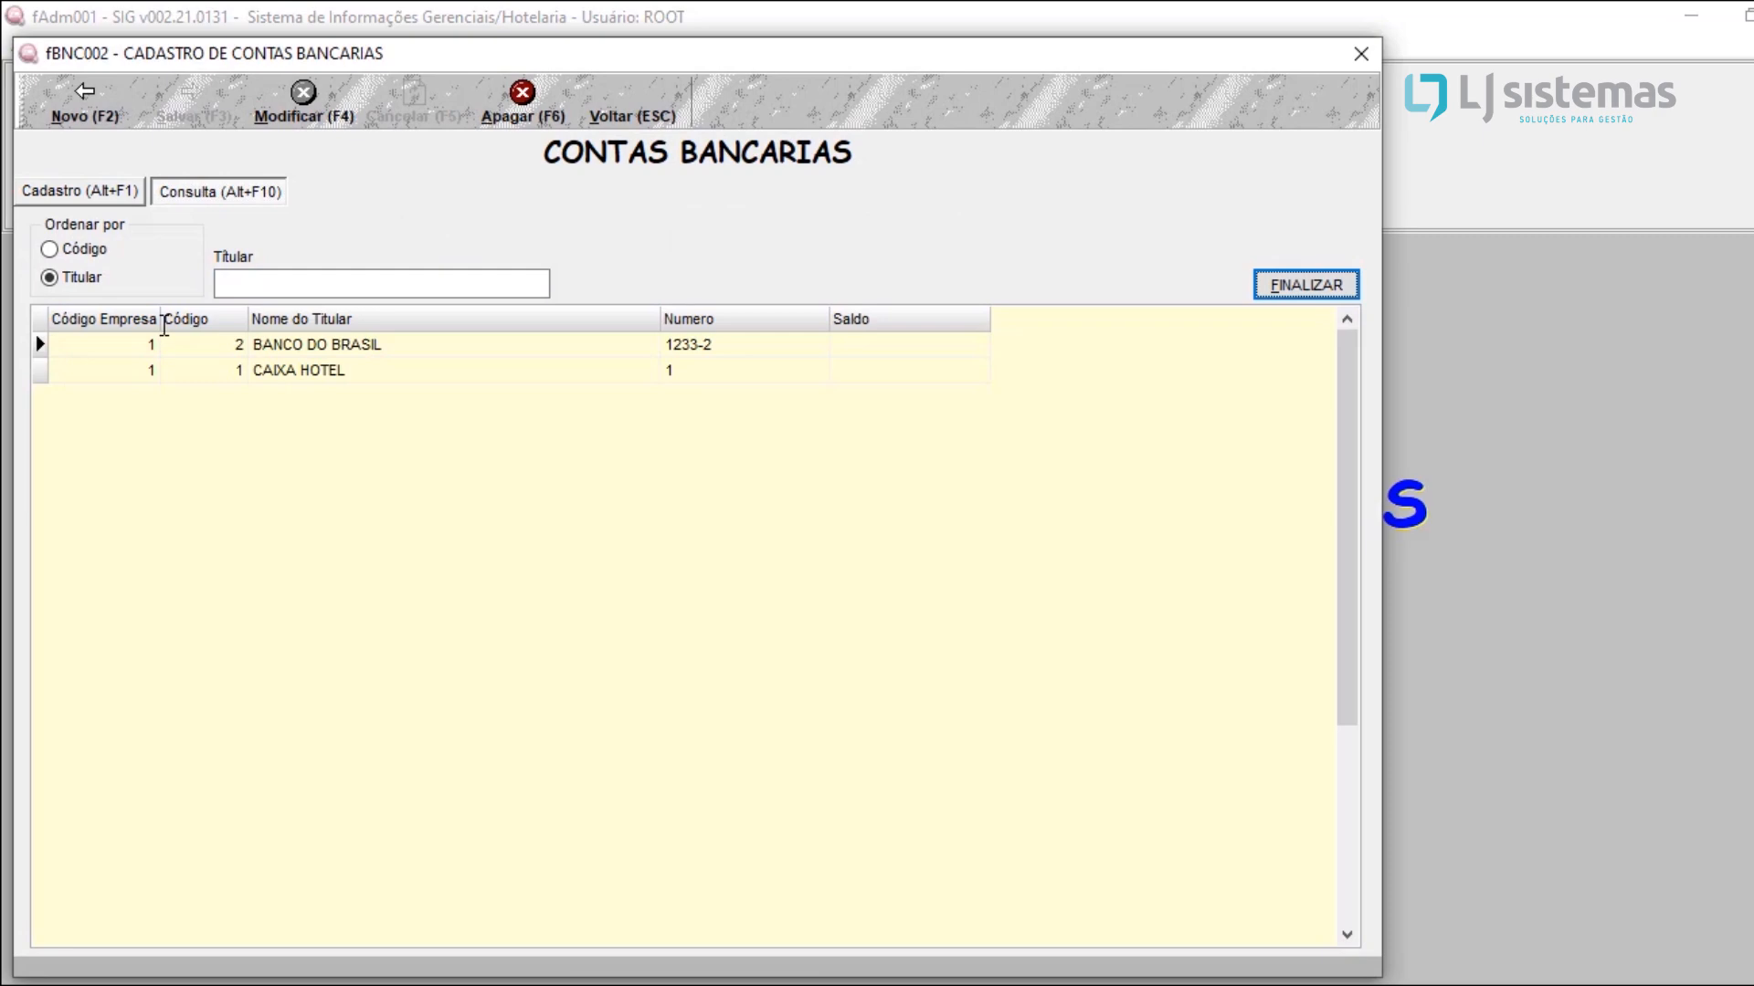
pyautogui.click(294, 379)
pyautogui.click(351, 355)
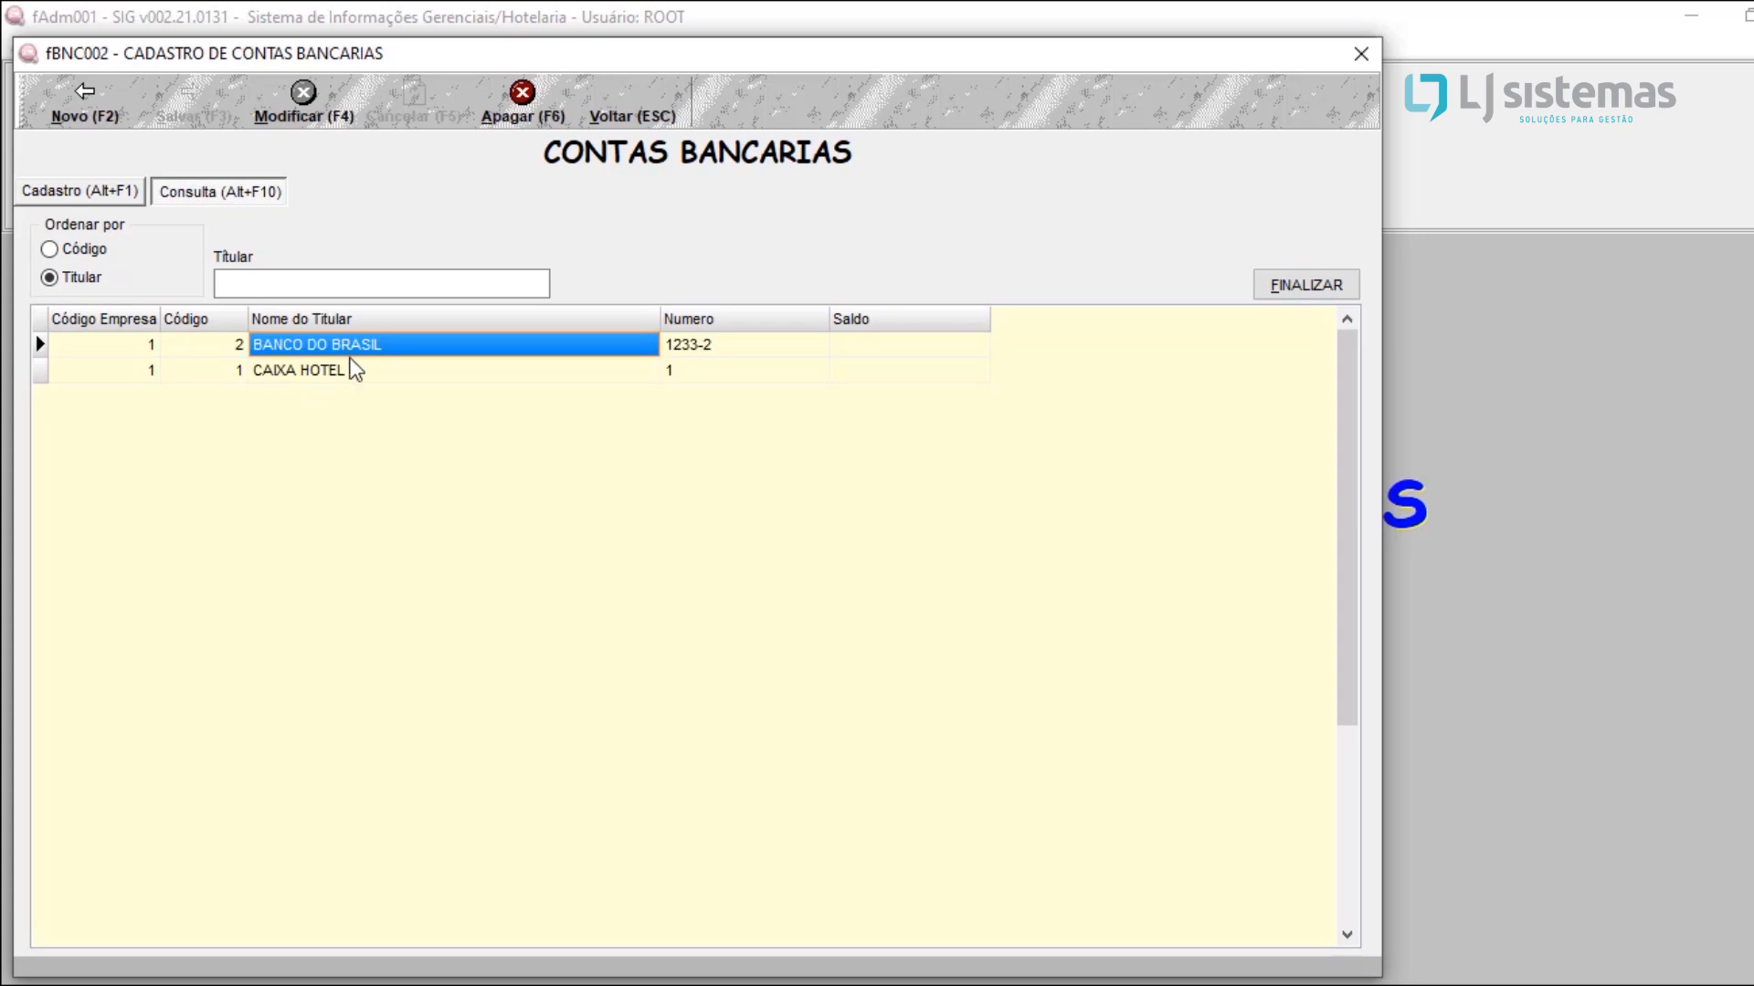
pyautogui.click(343, 373)
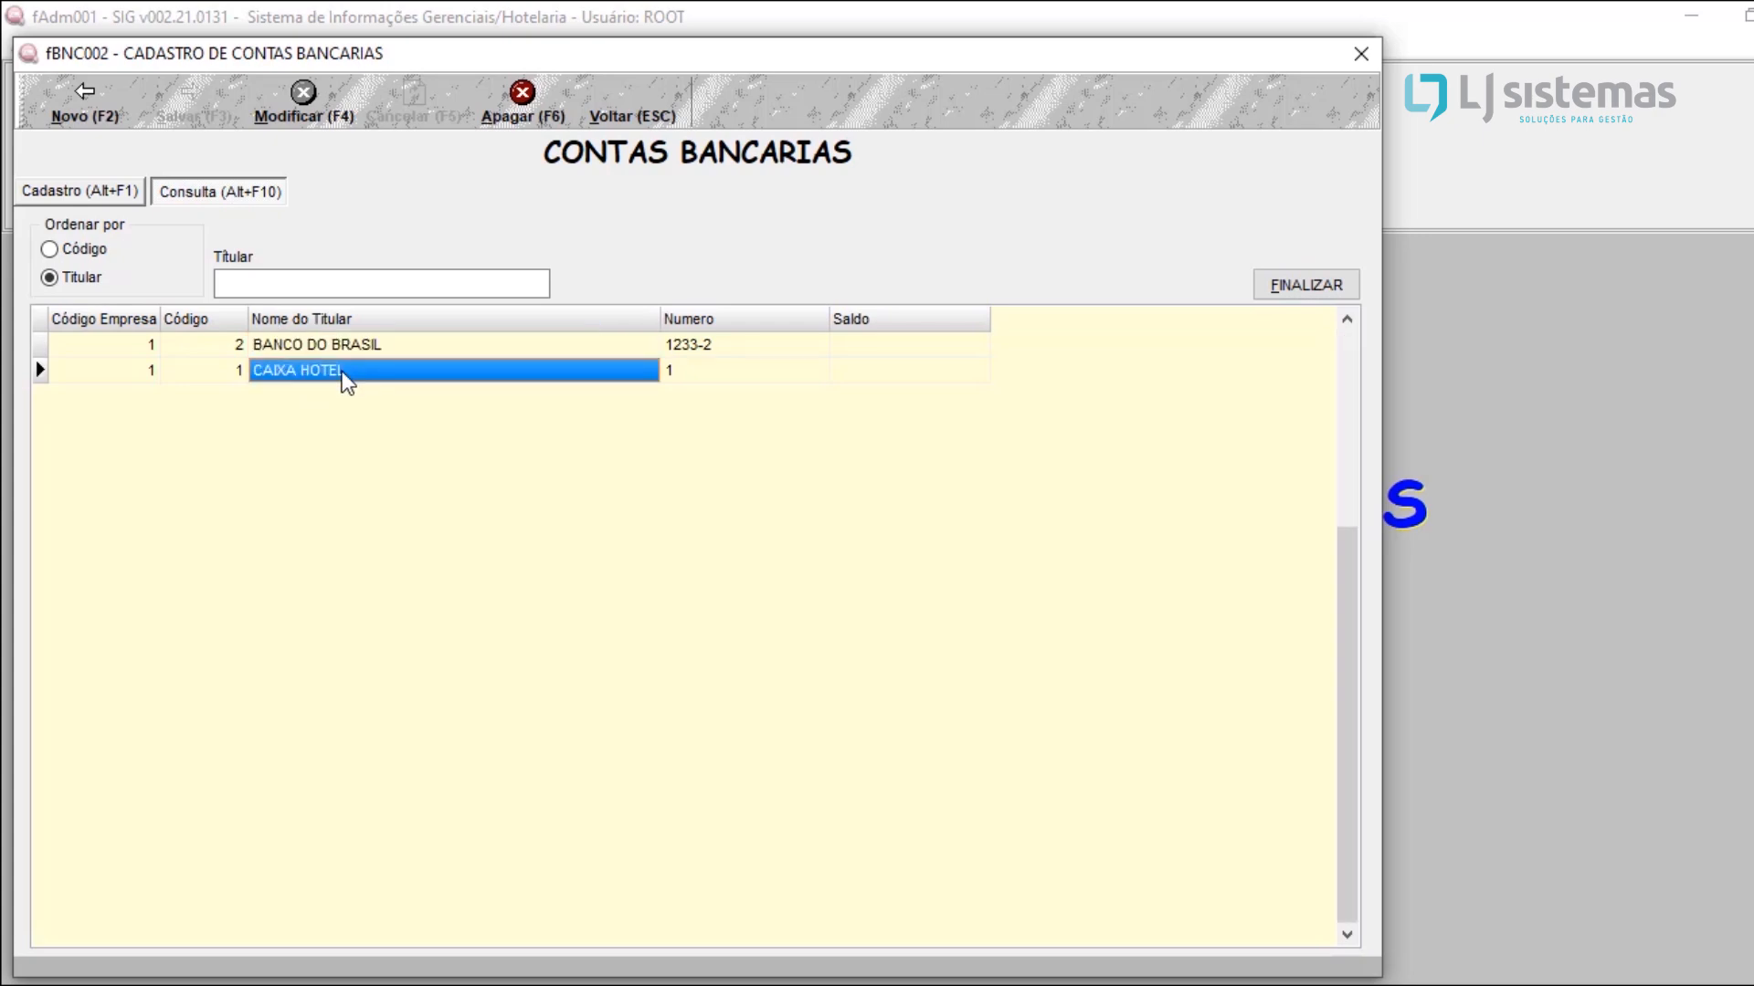
pyautogui.doubleClick(341, 371)
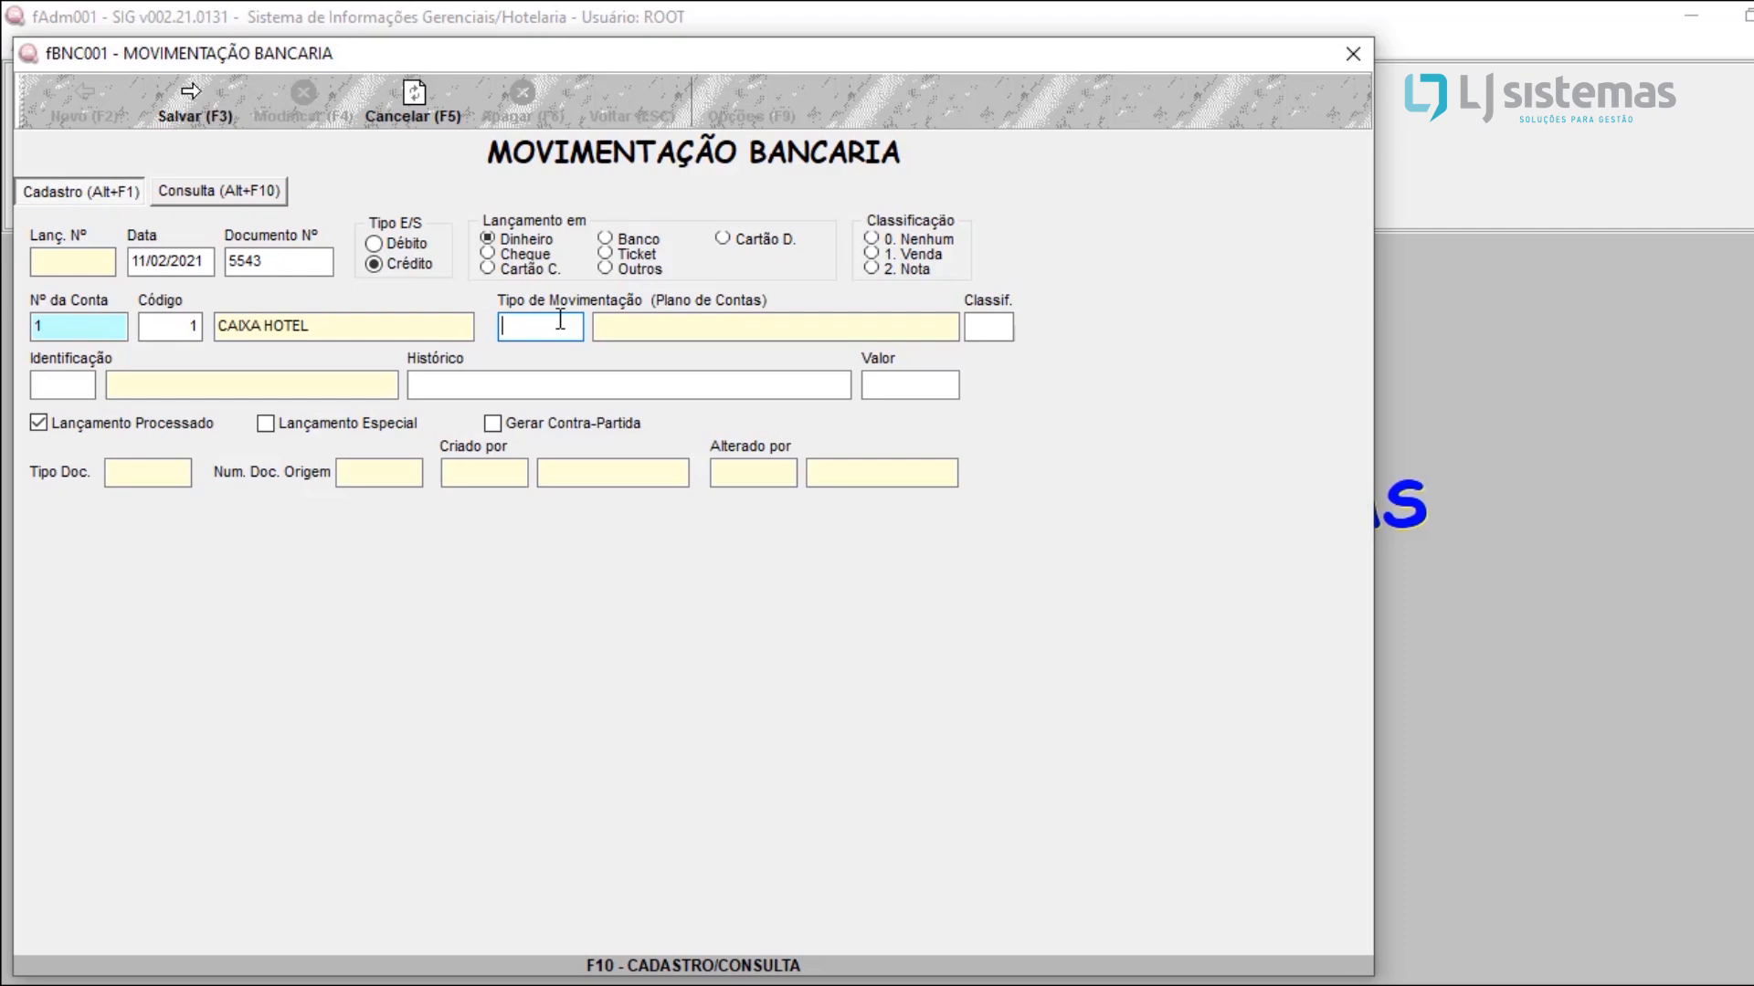
# Step: Set the movement type to ALIMENTACAO from the chart of accounts and enter a value of 10
pyautogui.press('F10')
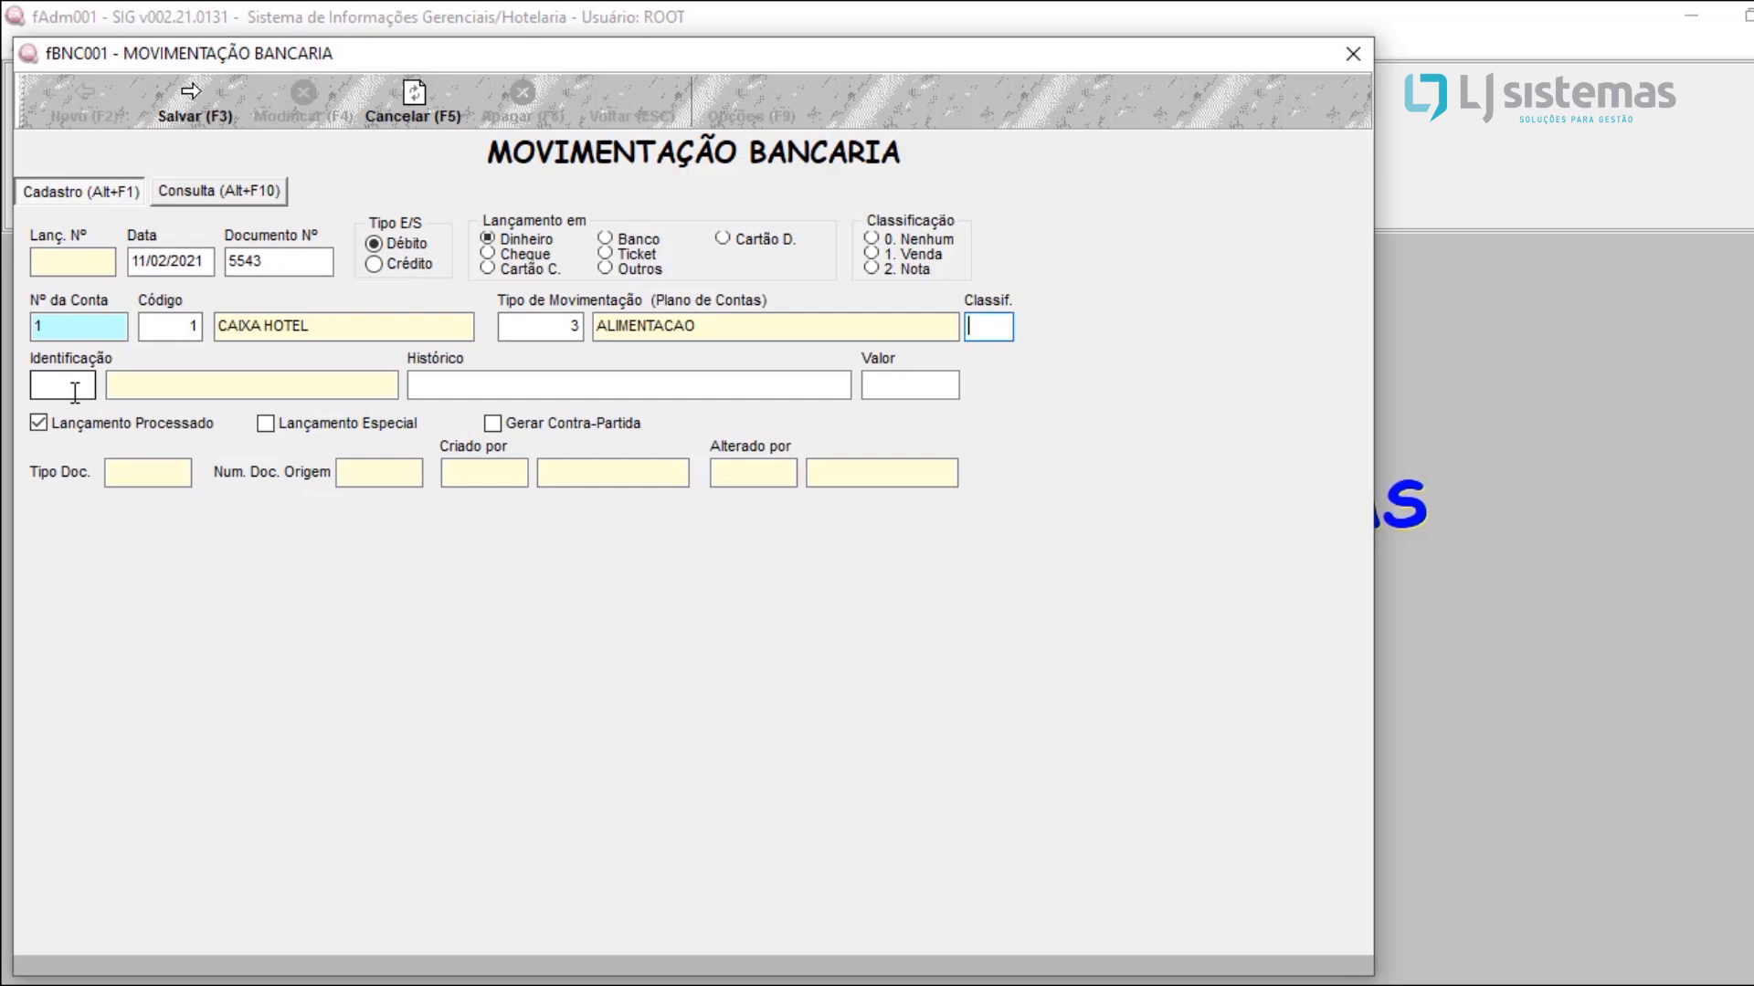
pyautogui.click(427, 382)
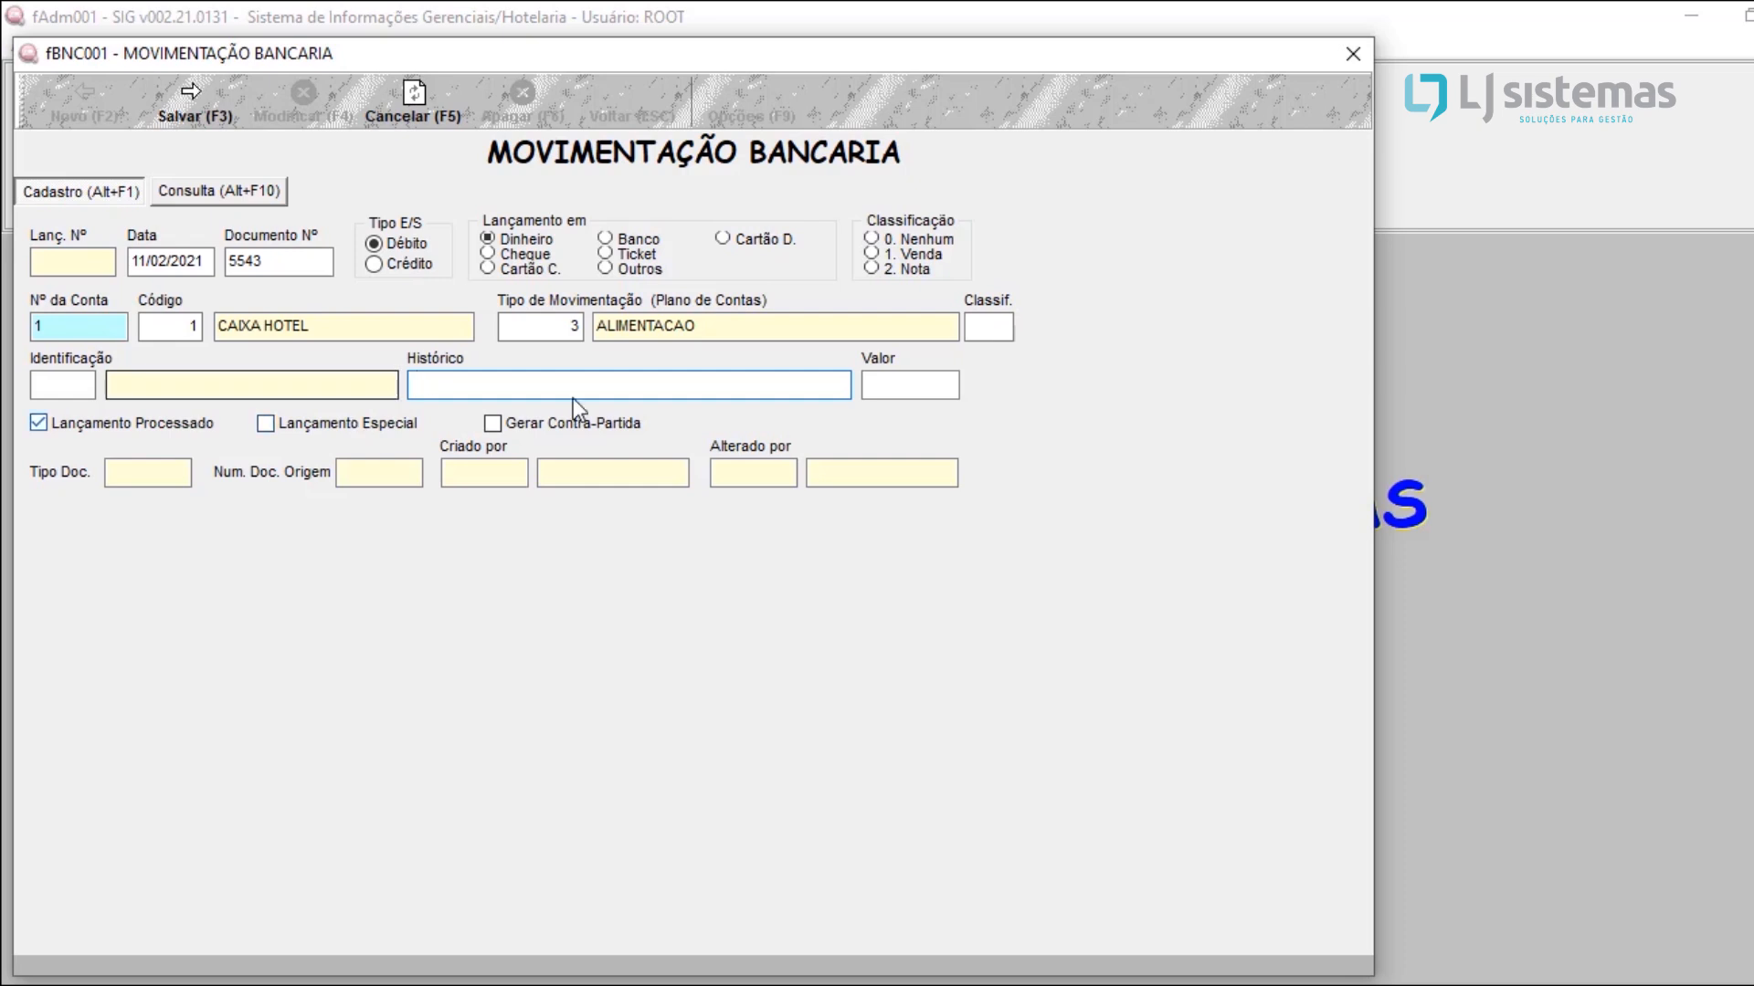
pyautogui.click(900, 378)
pyautogui.write('10')
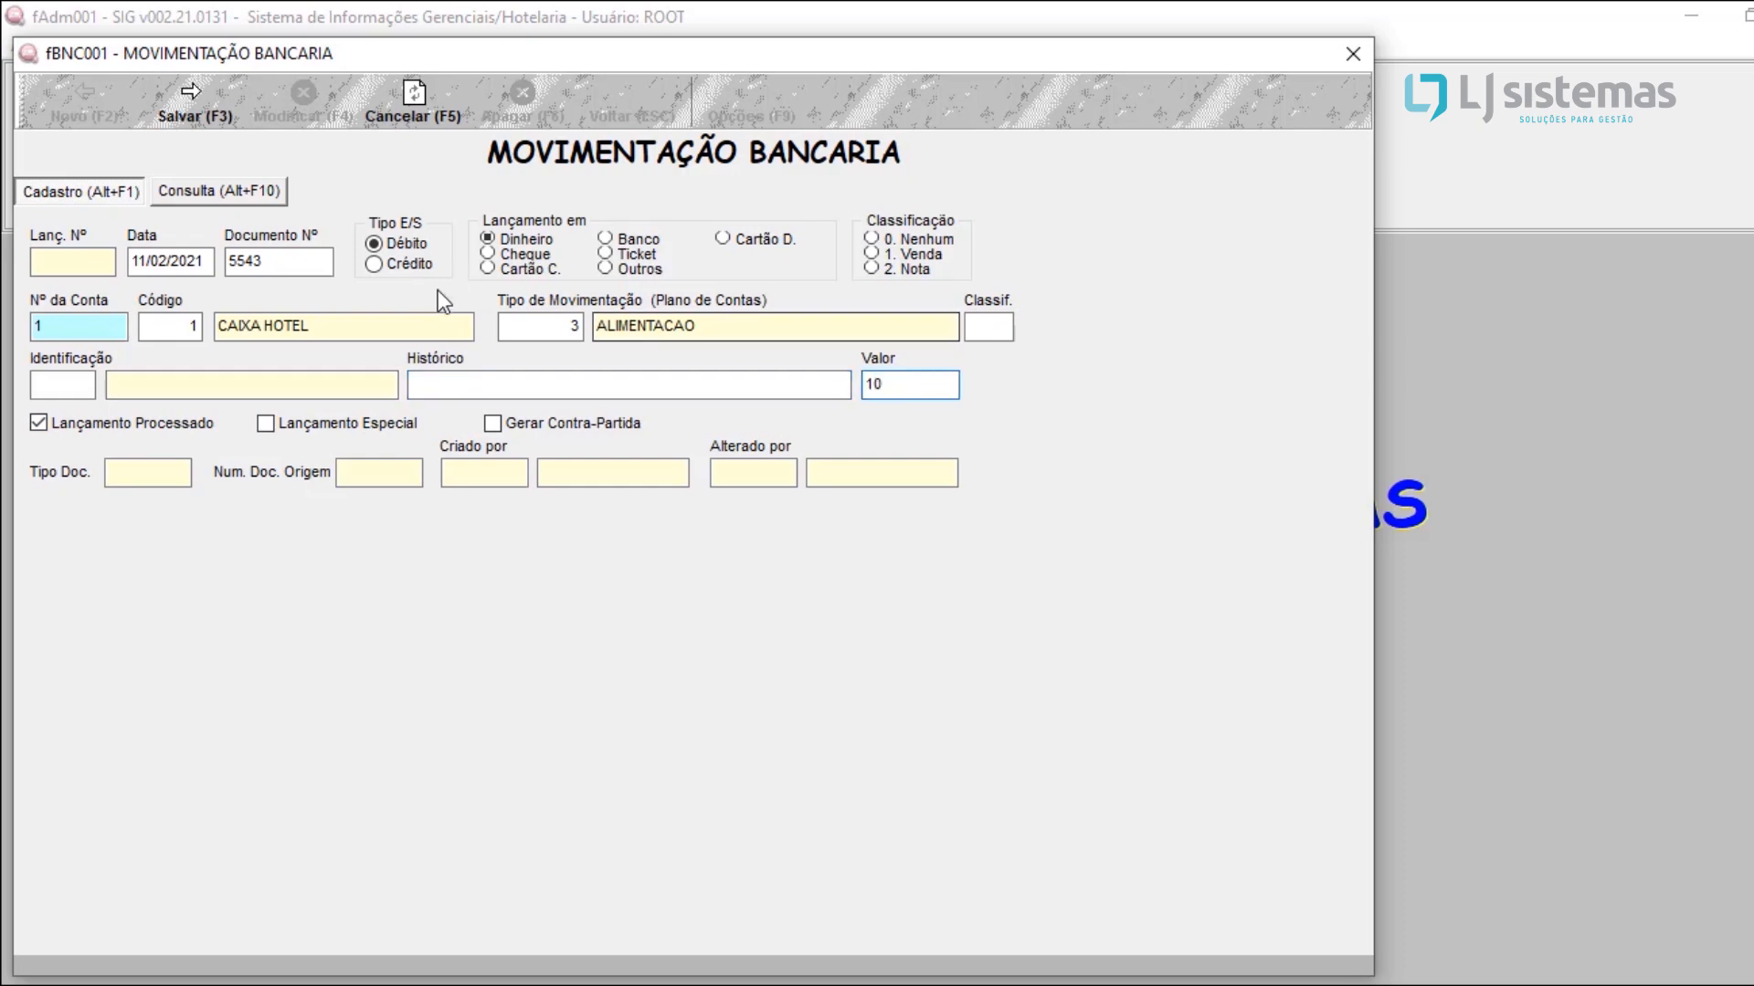
# Step: Save the movement as Débito and close the movement windows
pyautogui.click(394, 267)
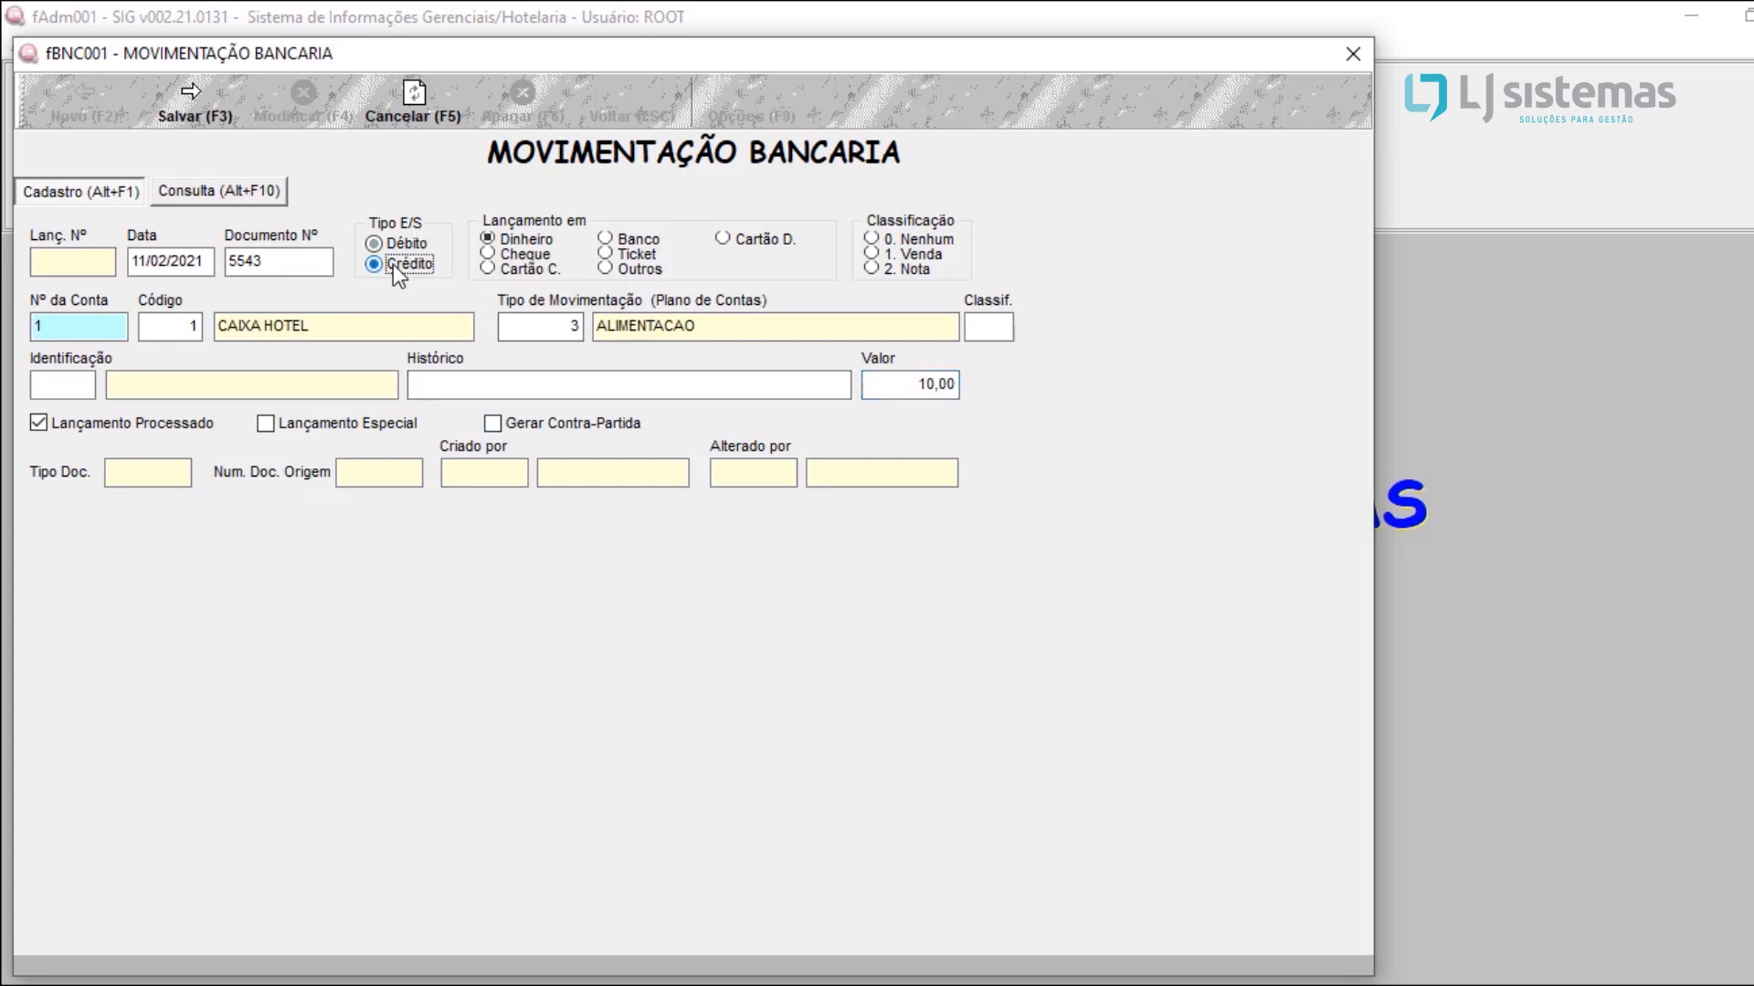
pyautogui.click(403, 254)
pyautogui.click(382, 263)
pyautogui.click(381, 251)
pyautogui.click(184, 103)
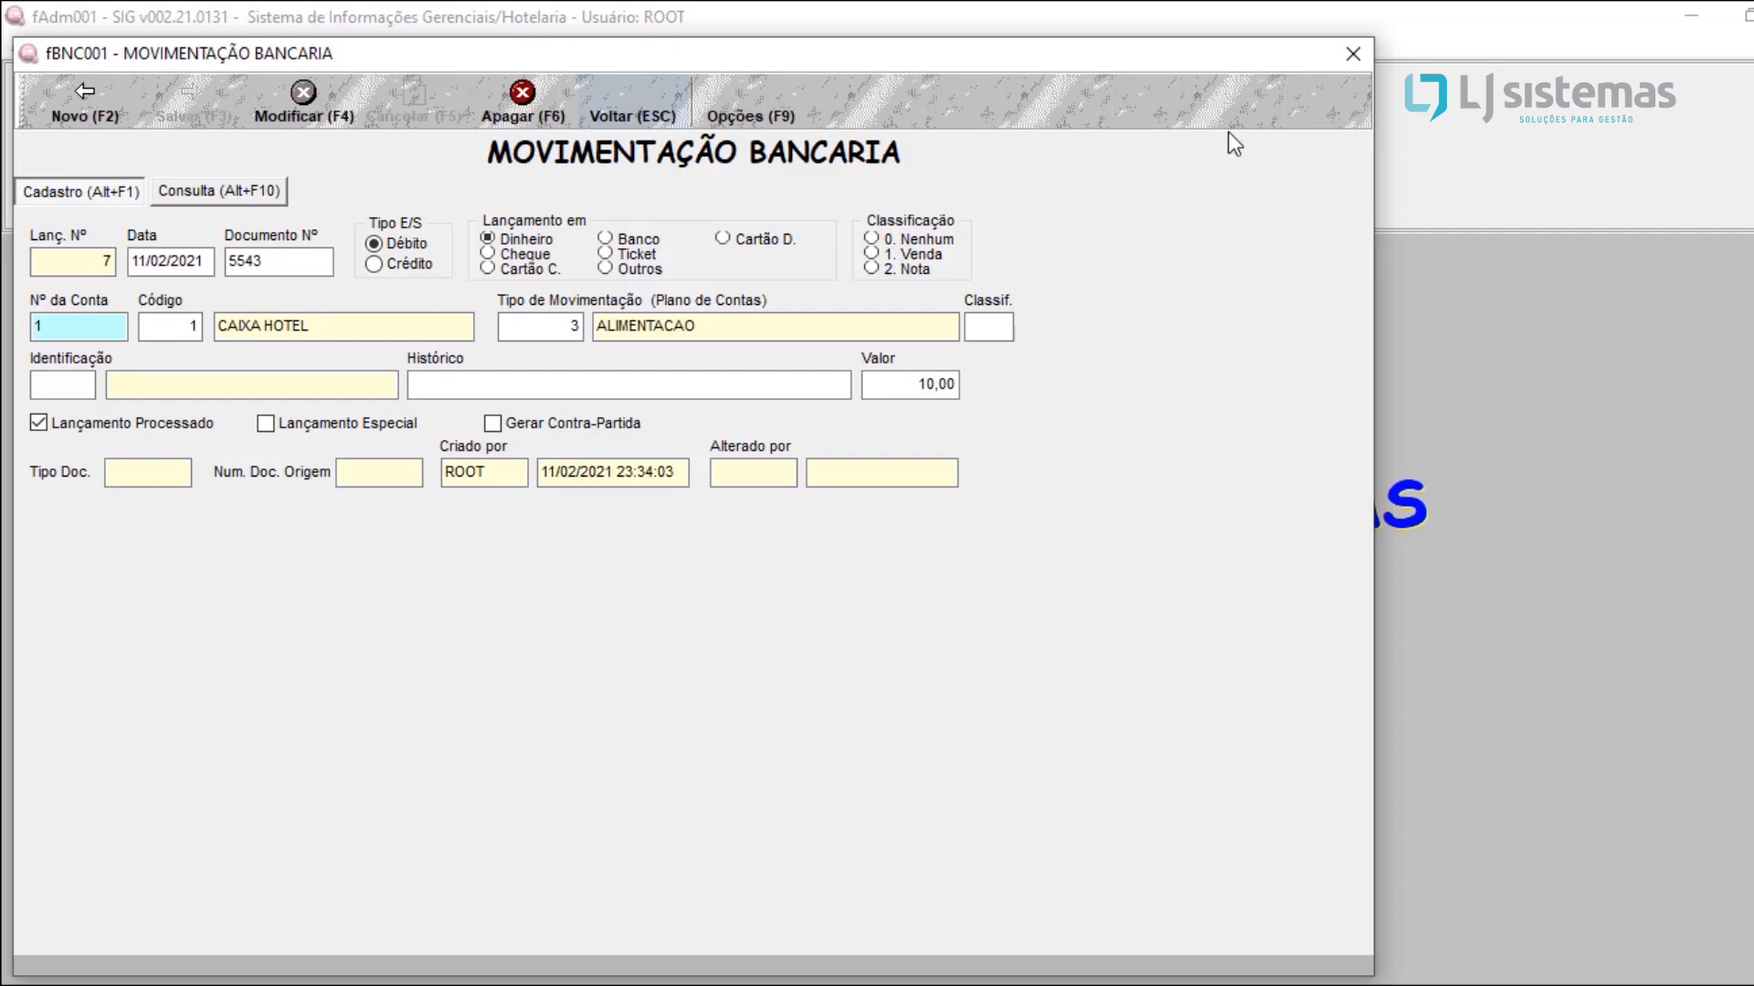
pyautogui.click(1352, 58)
pyautogui.click(1353, 62)
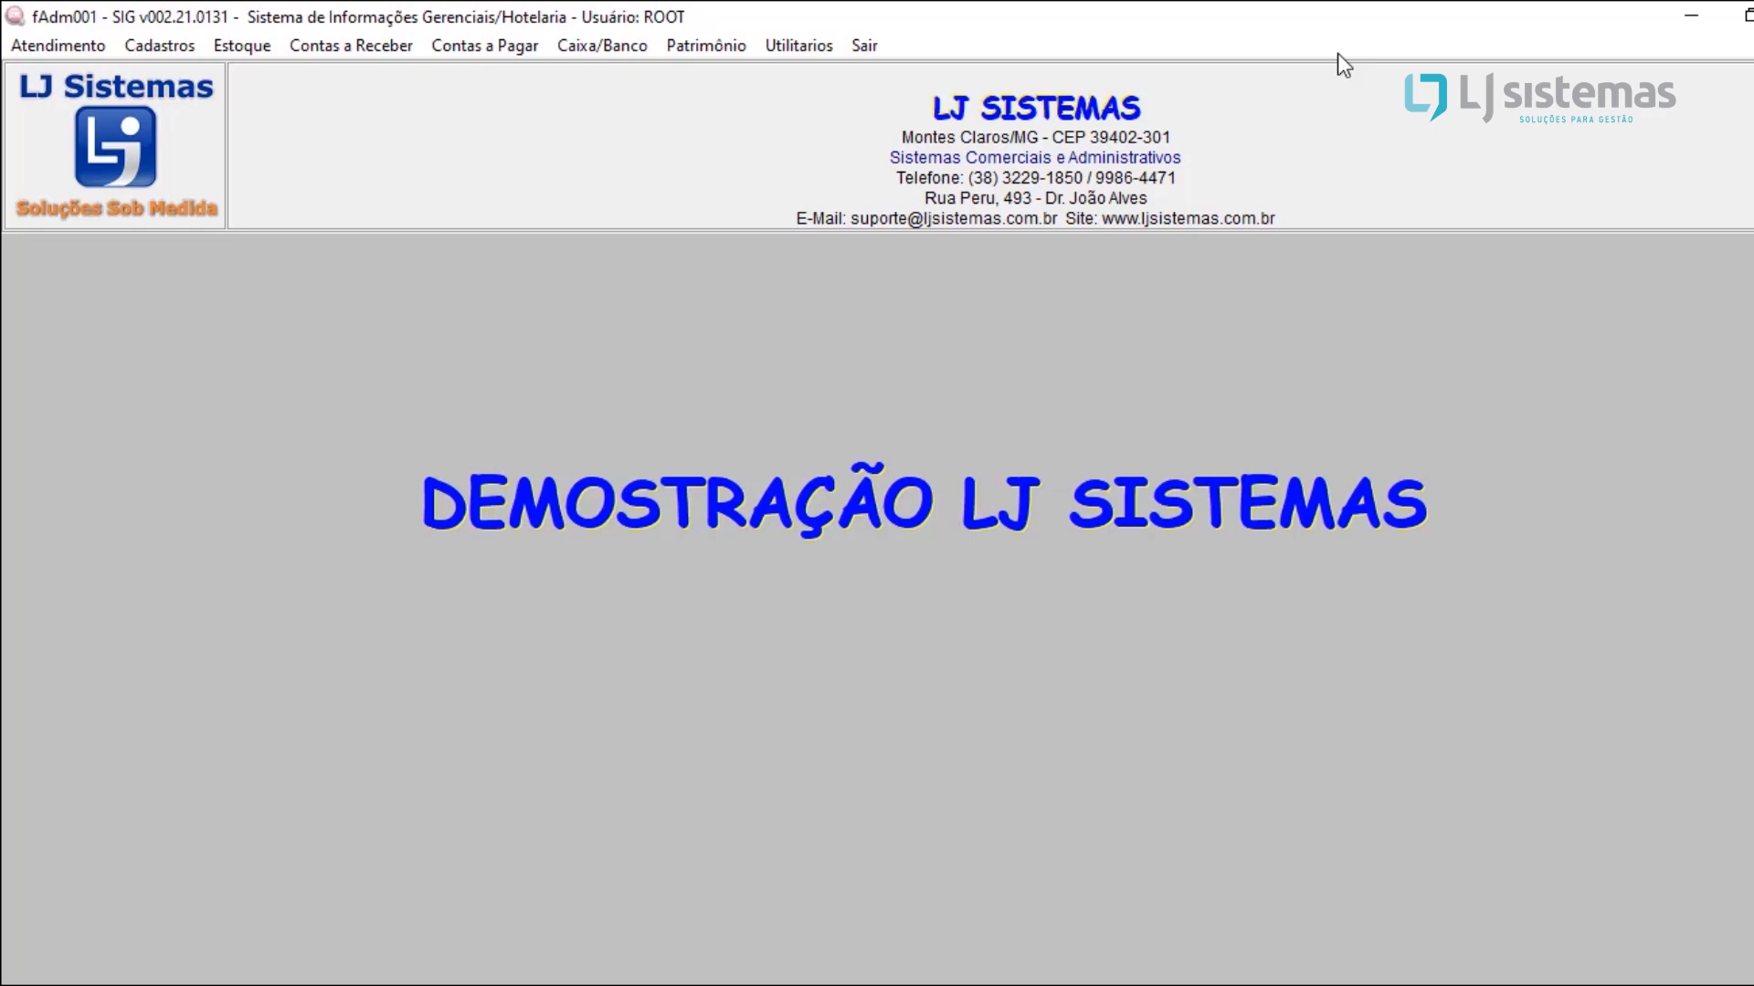
# Step: Preview the analytic periodic report of the CAIXA HOTEL account for 11/02/2021 to 11/02/2021, and close it
pyautogui.click(588, 47)
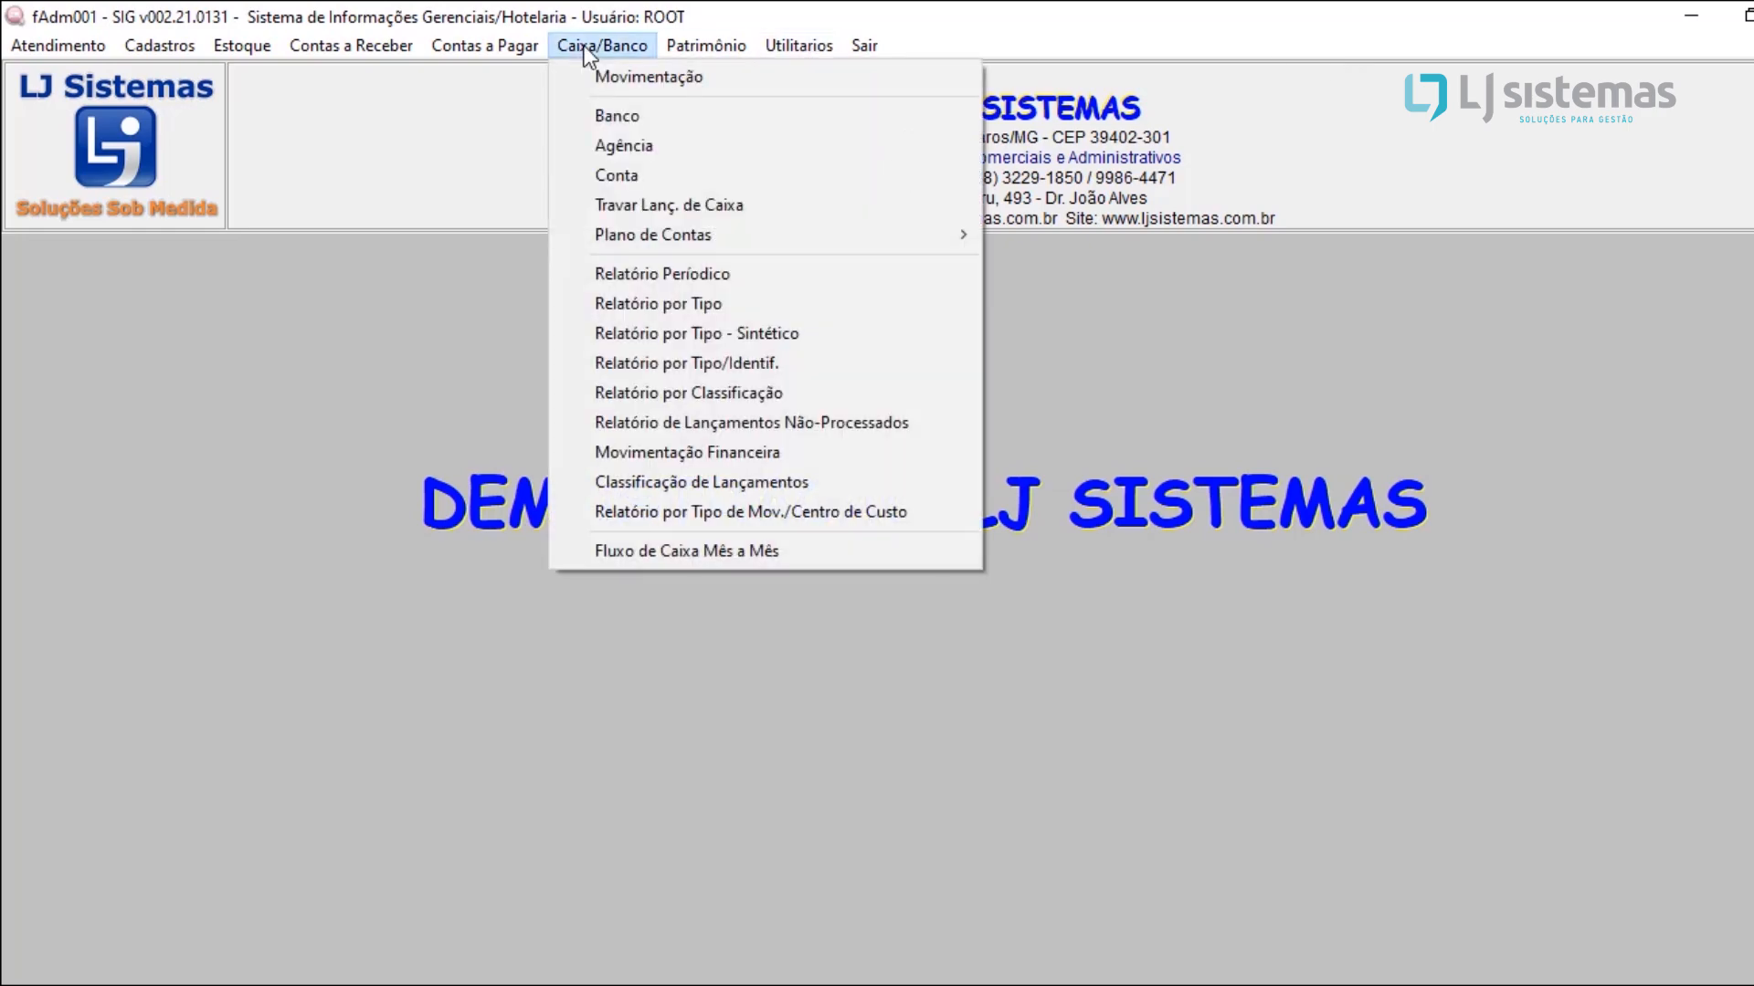
pyautogui.click(695, 278)
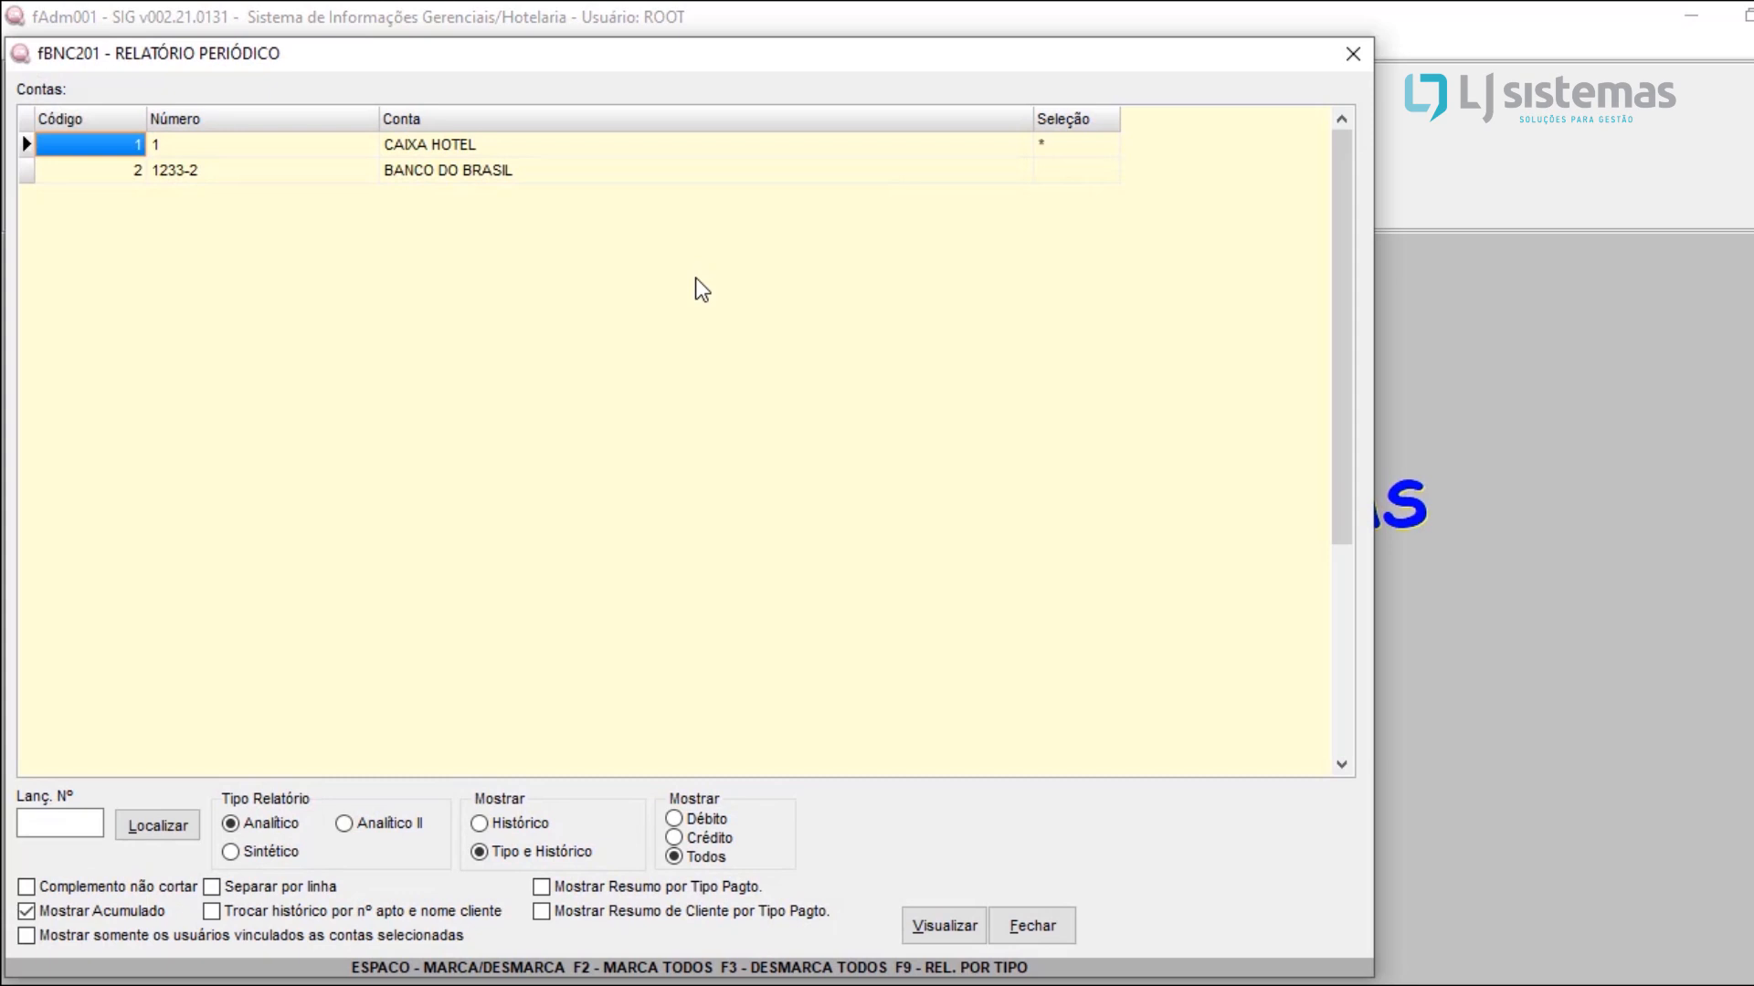
pyautogui.click(539, 149)
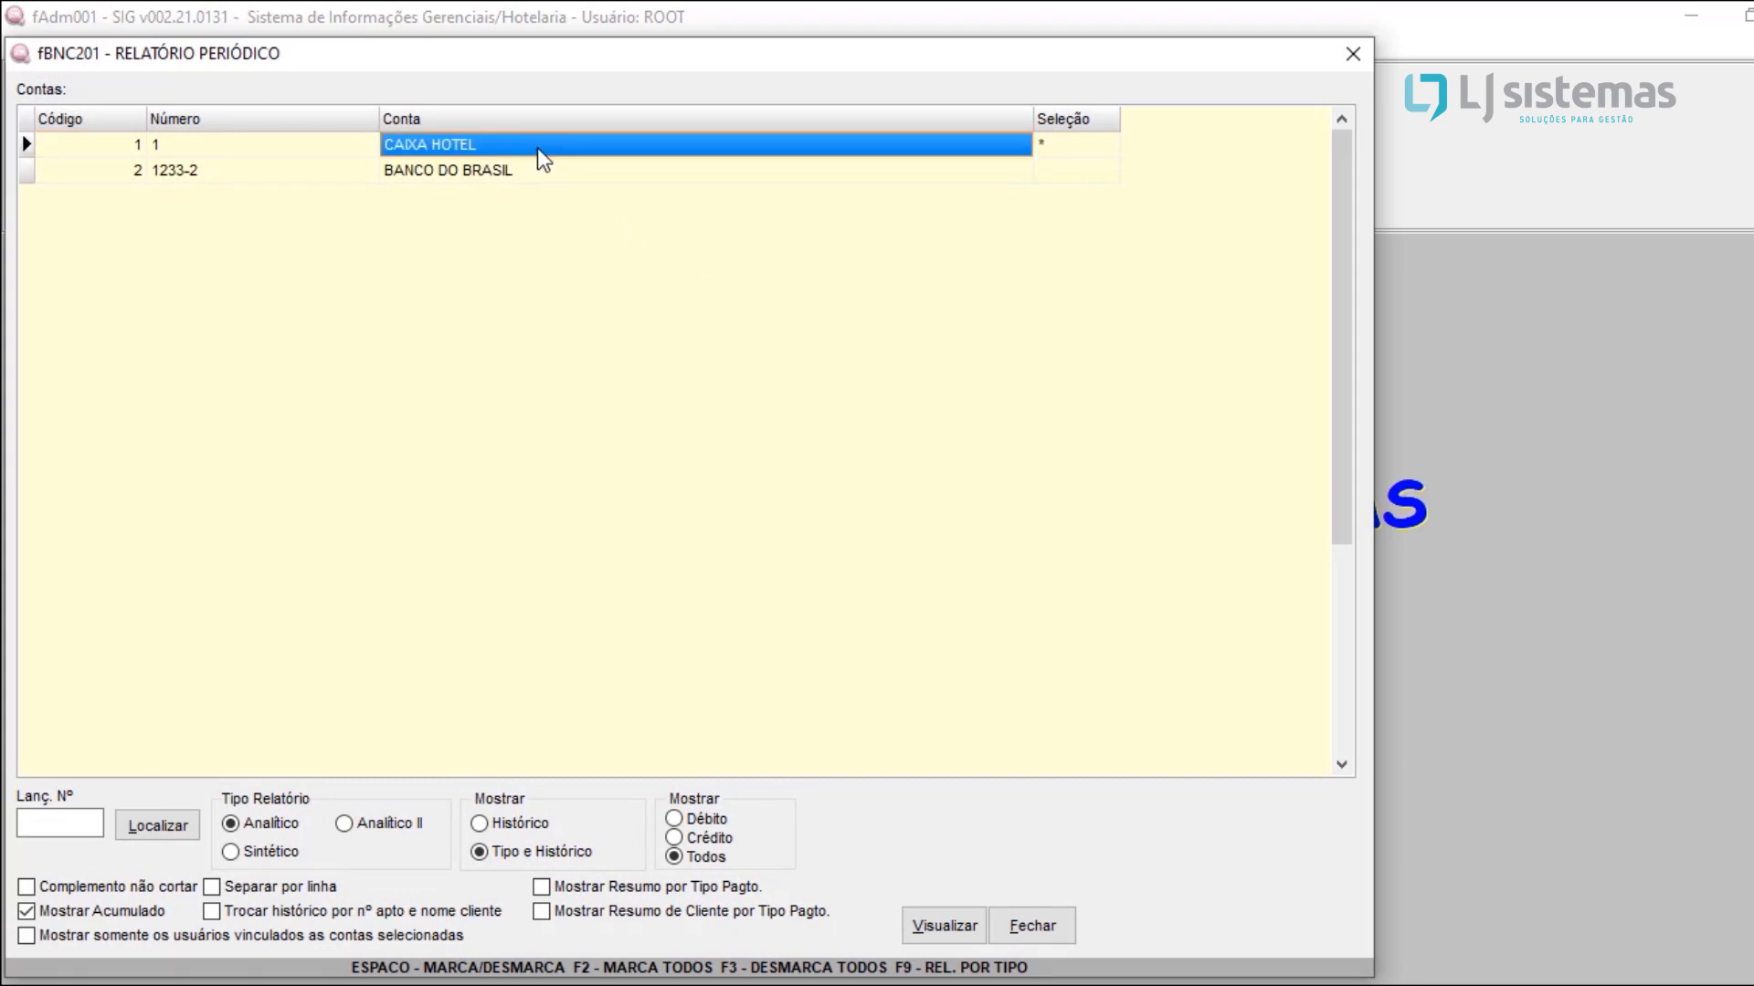
pyautogui.click(922, 928)
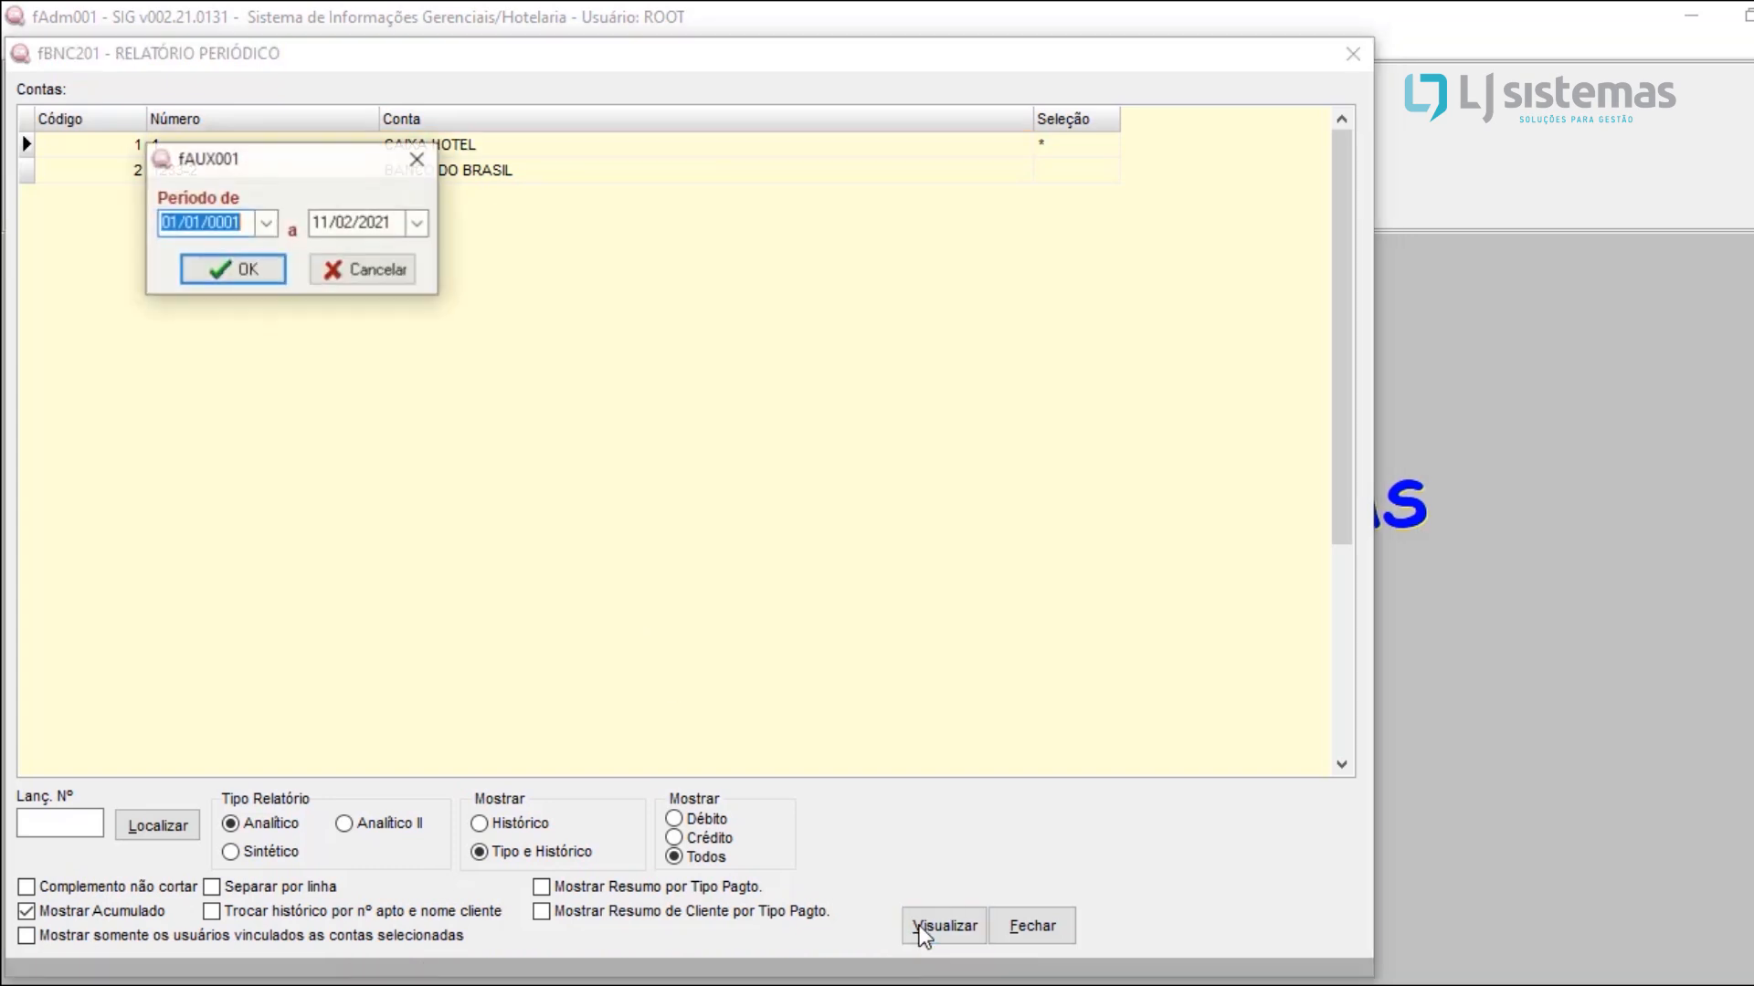
pyautogui.click(278, 223)
pyautogui.click(391, 437)
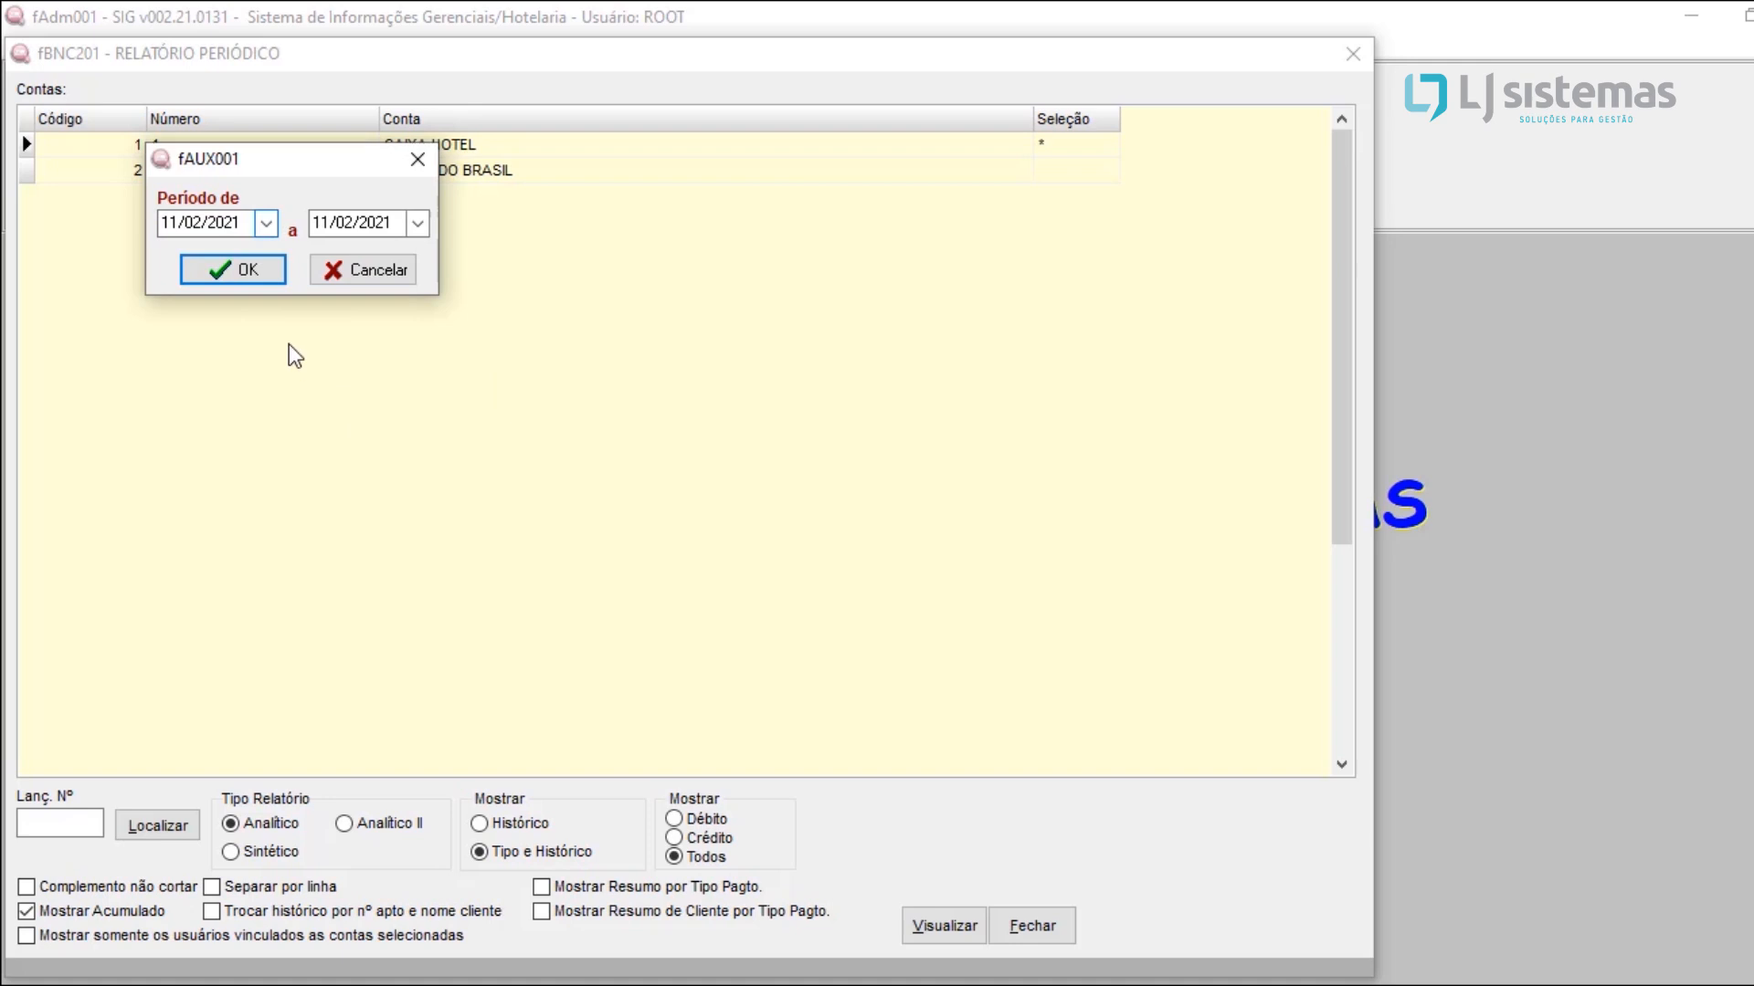
pyautogui.click(252, 274)
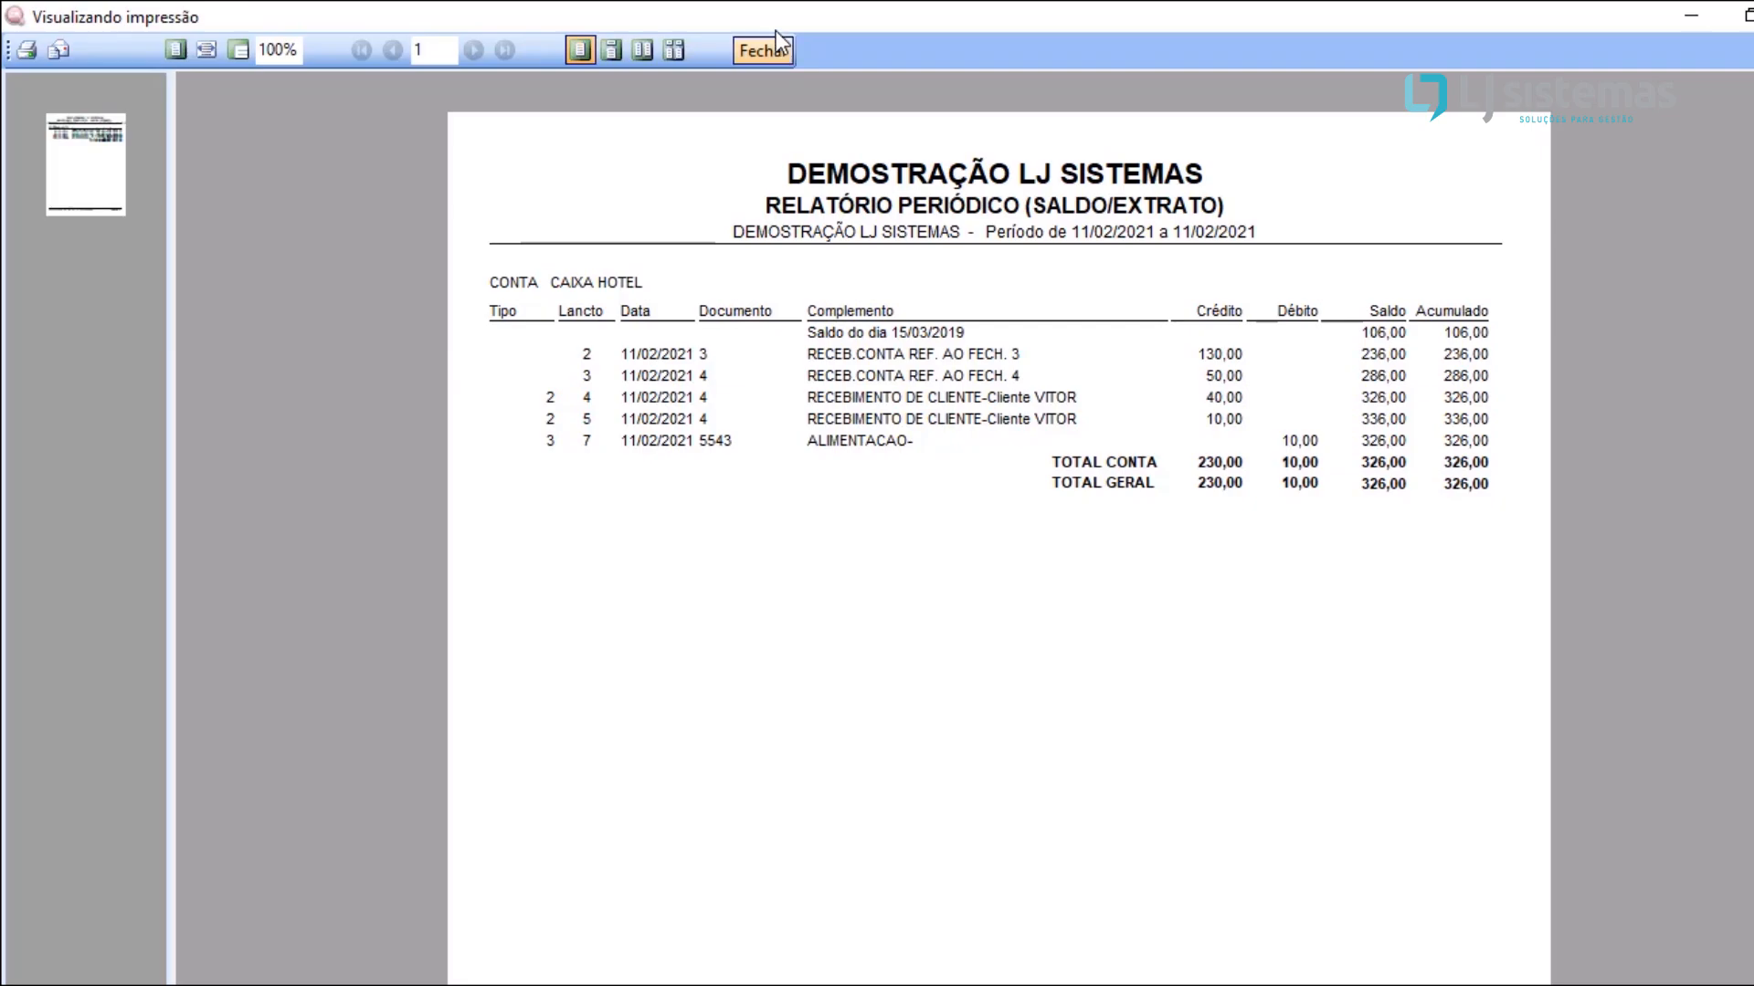
pyautogui.click(763, 51)
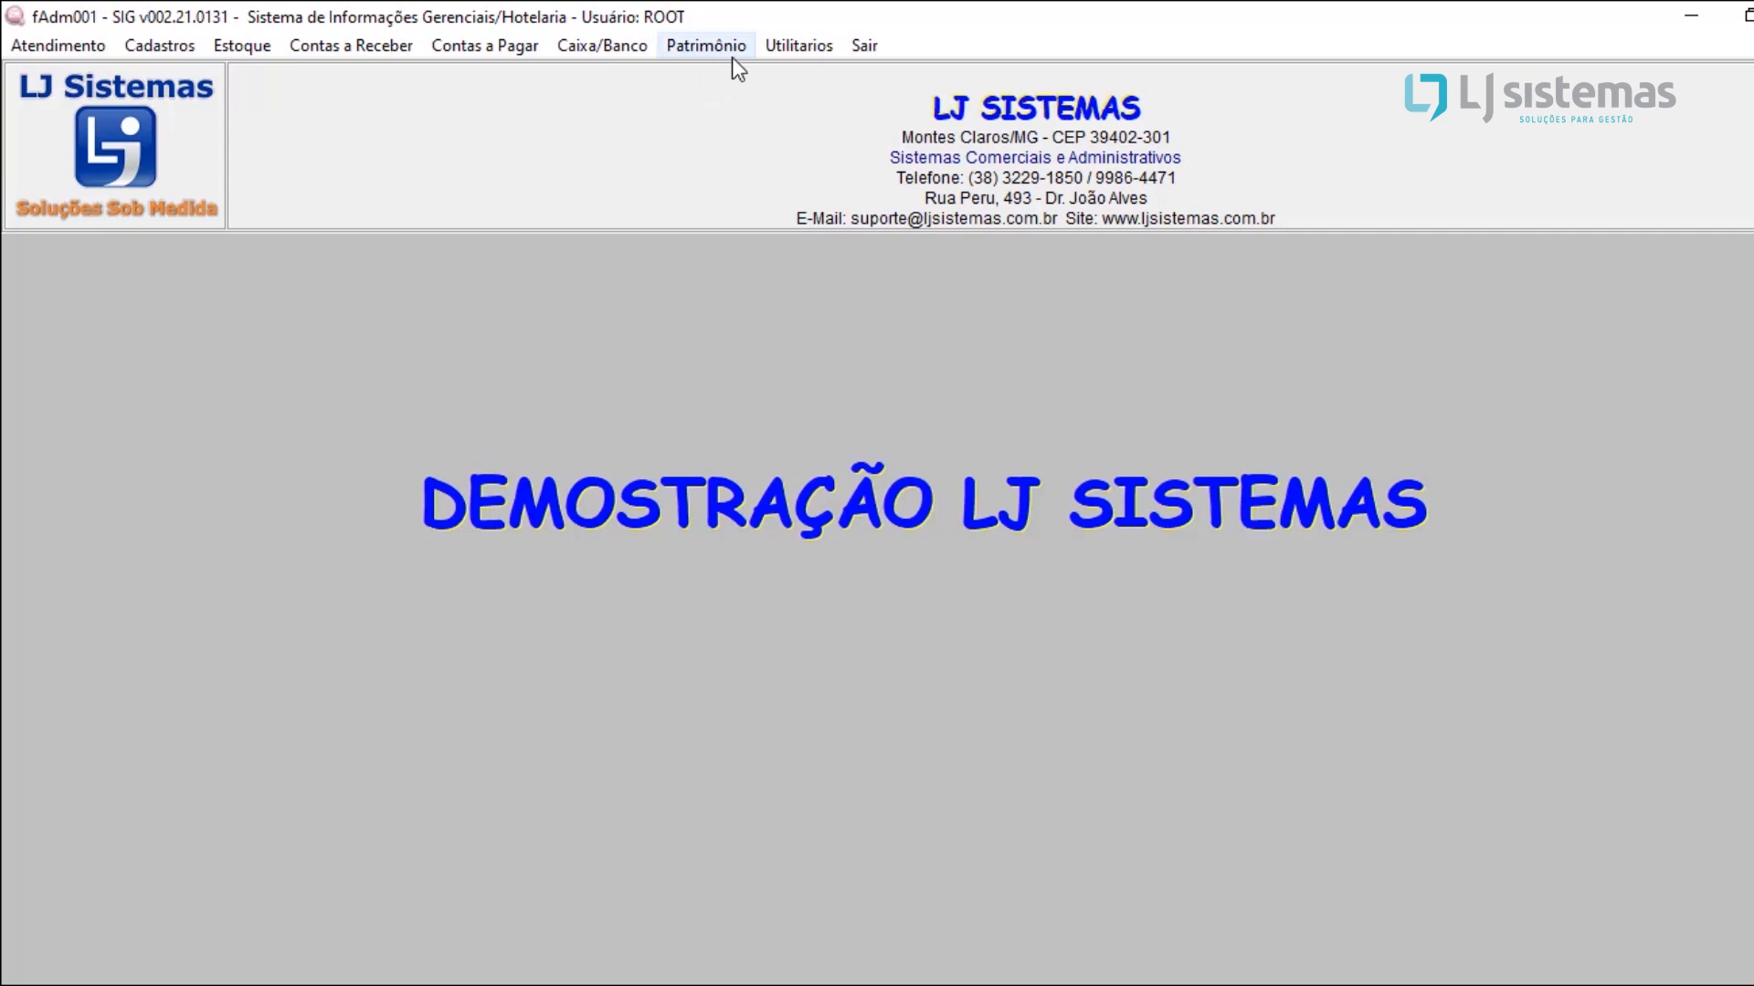
# Step: Open the system audit report, Rel. Auditoria do Sistema
pyautogui.click(807, 50)
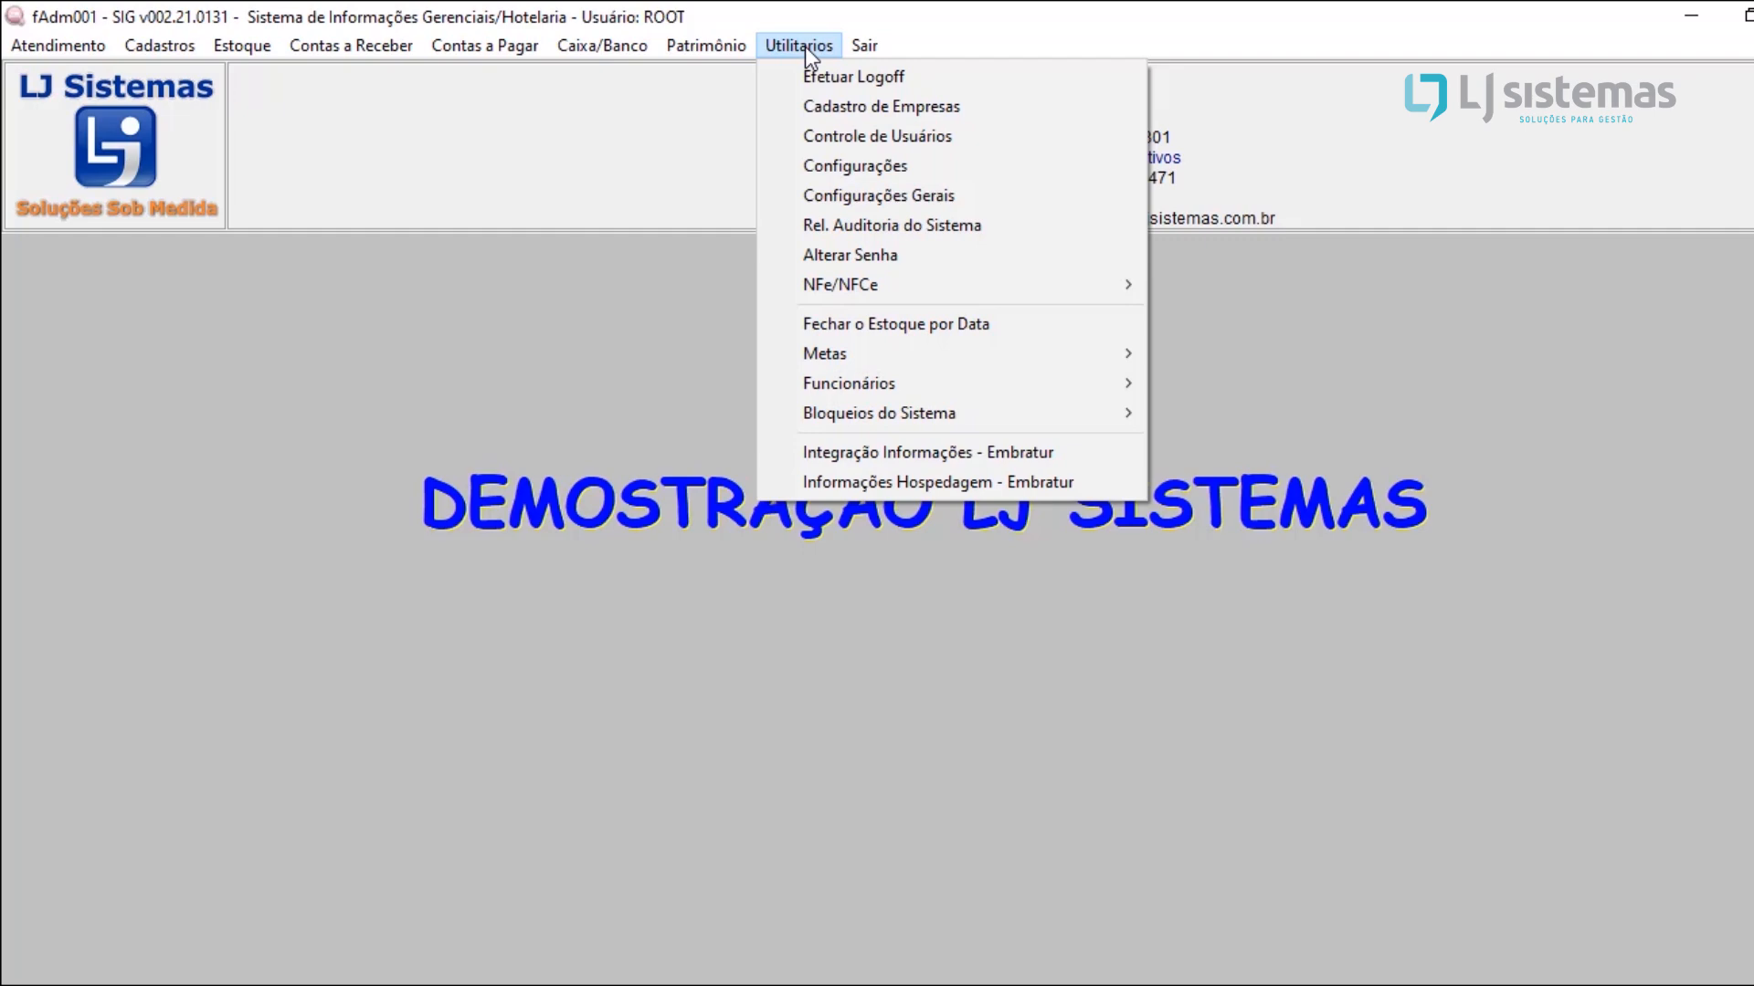
pyautogui.click(953, 223)
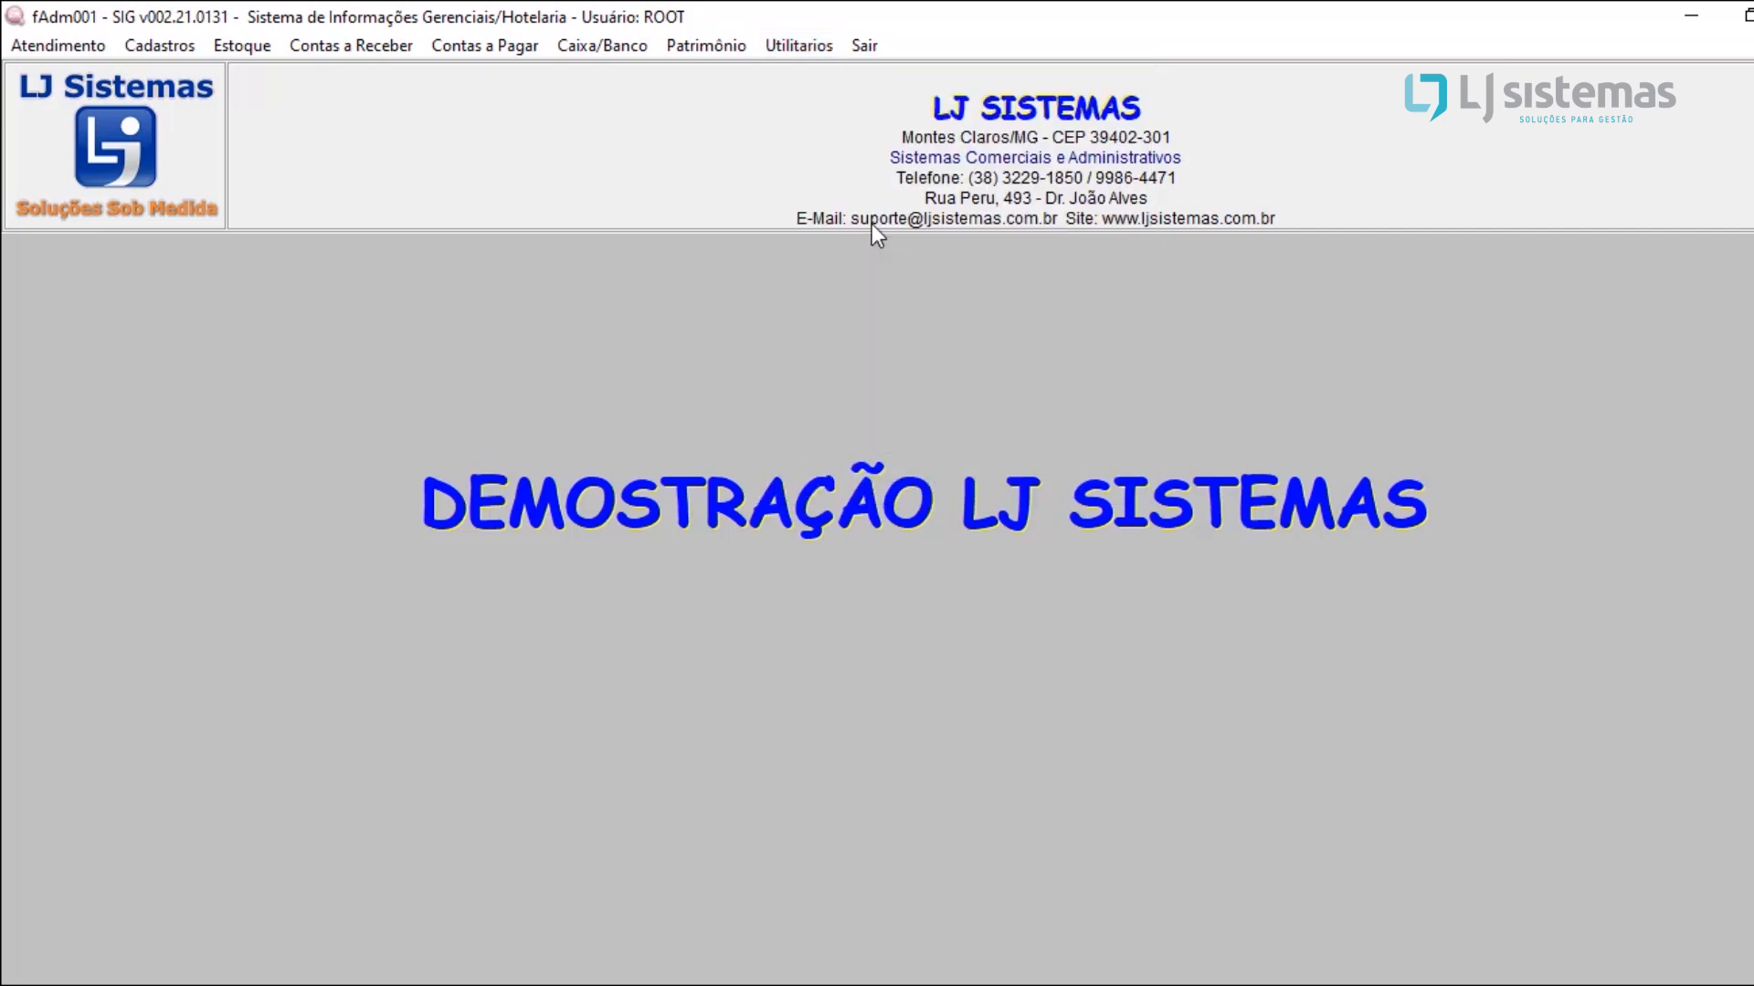